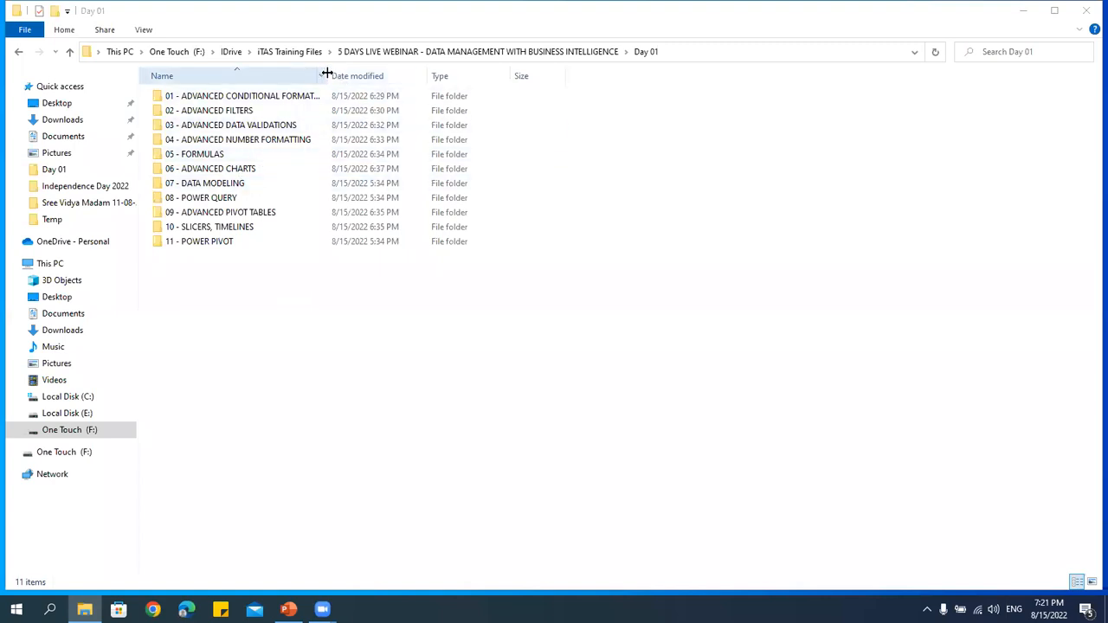
# Open the workbook Advanced Conditional Formatting.xlsx from the 01 - ADVANCED CONDITIONAL FORMATTING folder.
pyautogui.moveTo(327, 76); pyautogui.dragTo(394, 78)
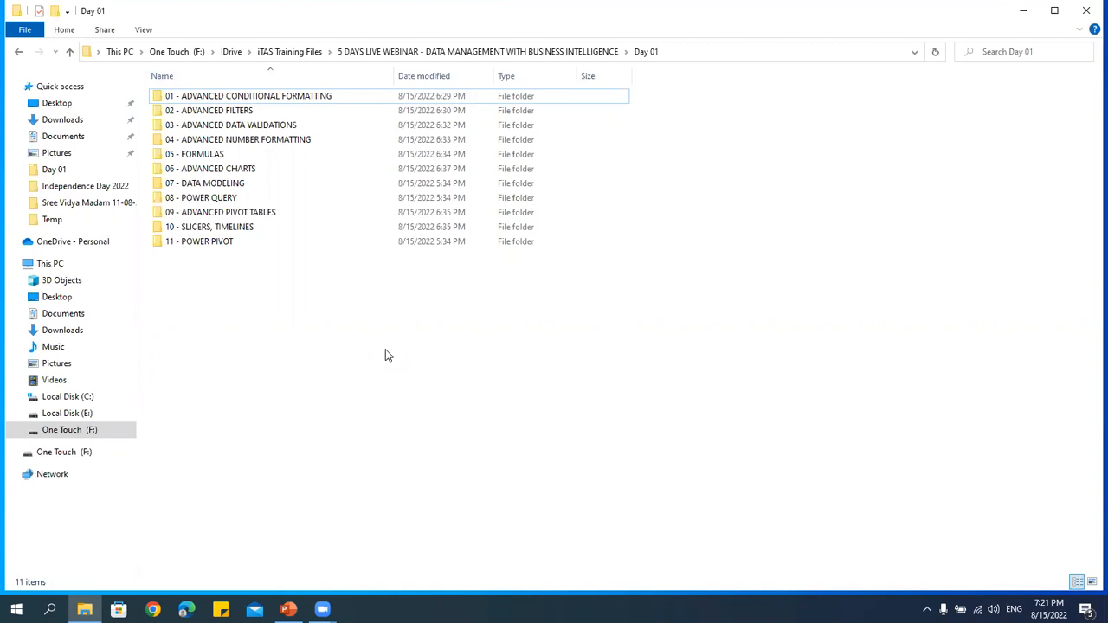
pyautogui.click(313, 98)
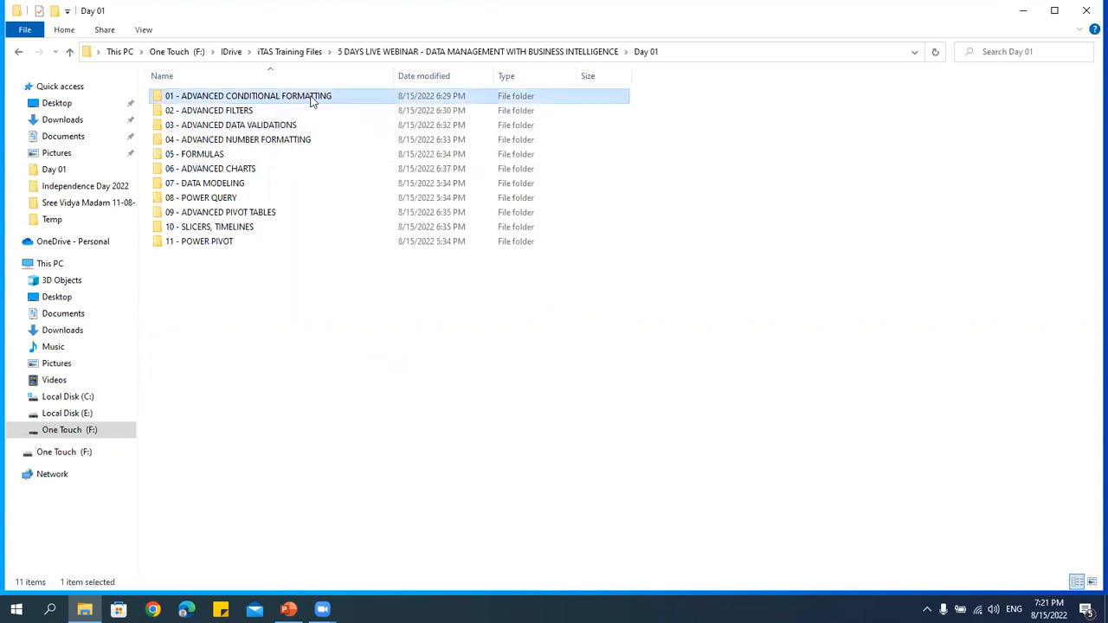
pyautogui.doubleClick(314, 99)
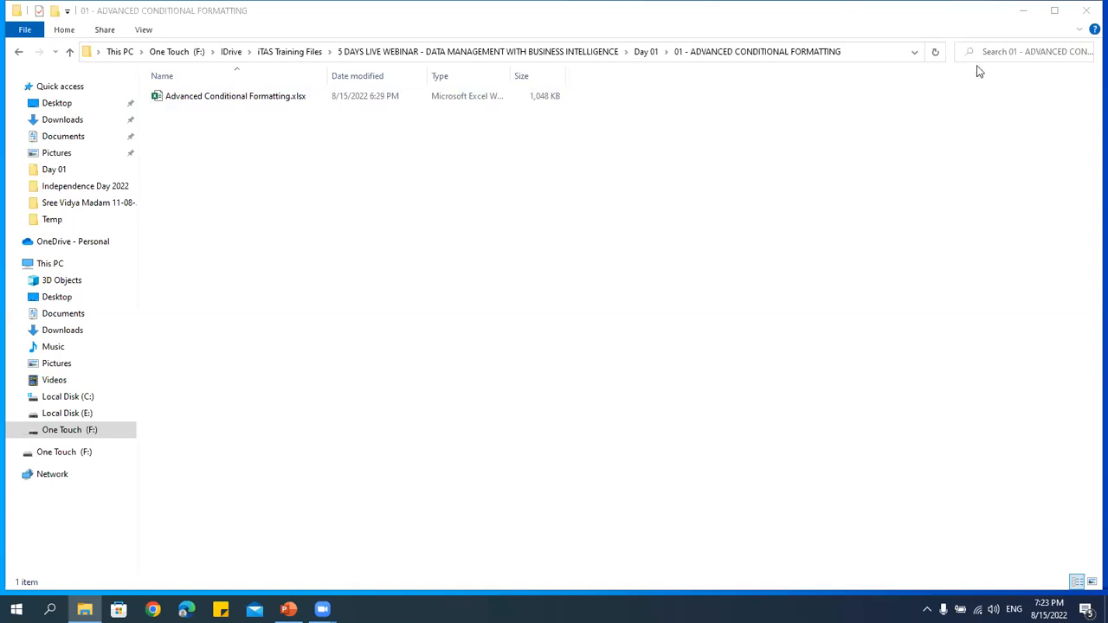
pyautogui.click(242, 97)
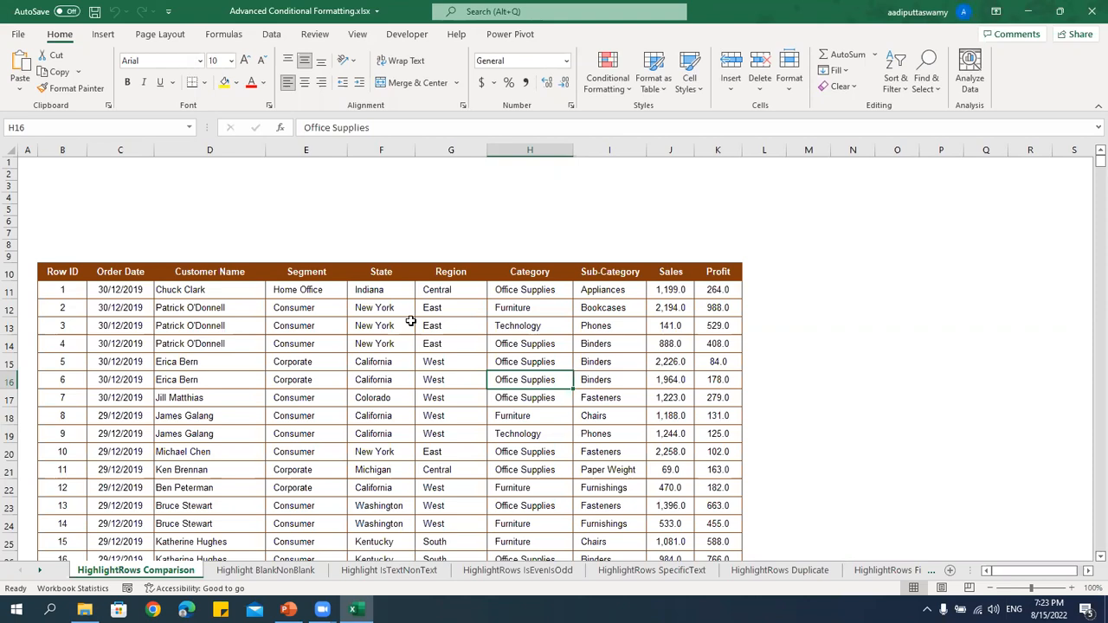
# Look through the Sales values in the order table on the HighlightRows Comparison sheet.
pyautogui.scroll(-2, 431, 320)
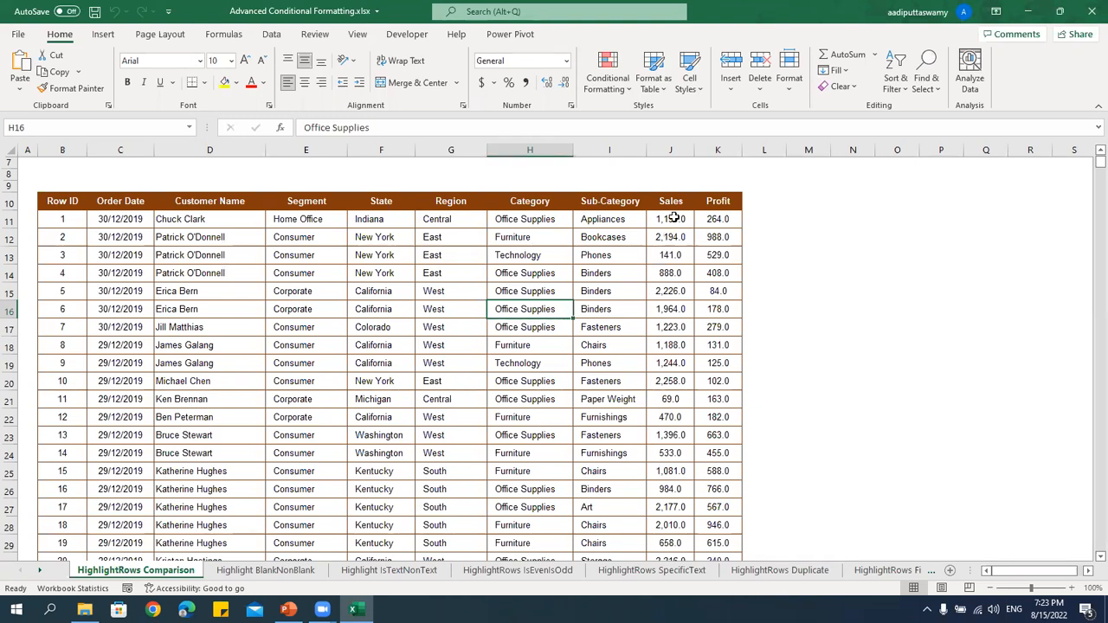
pyautogui.moveTo(671, 219); pyautogui.dragTo(671, 365)
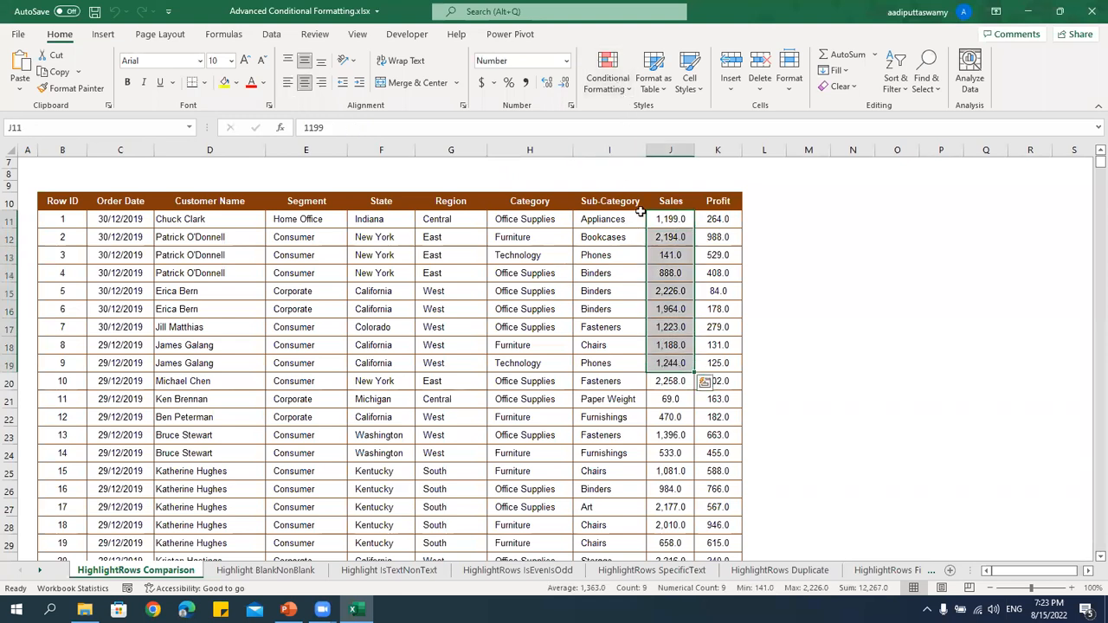
pyautogui.click(686, 328)
pyautogui.click(669, 223)
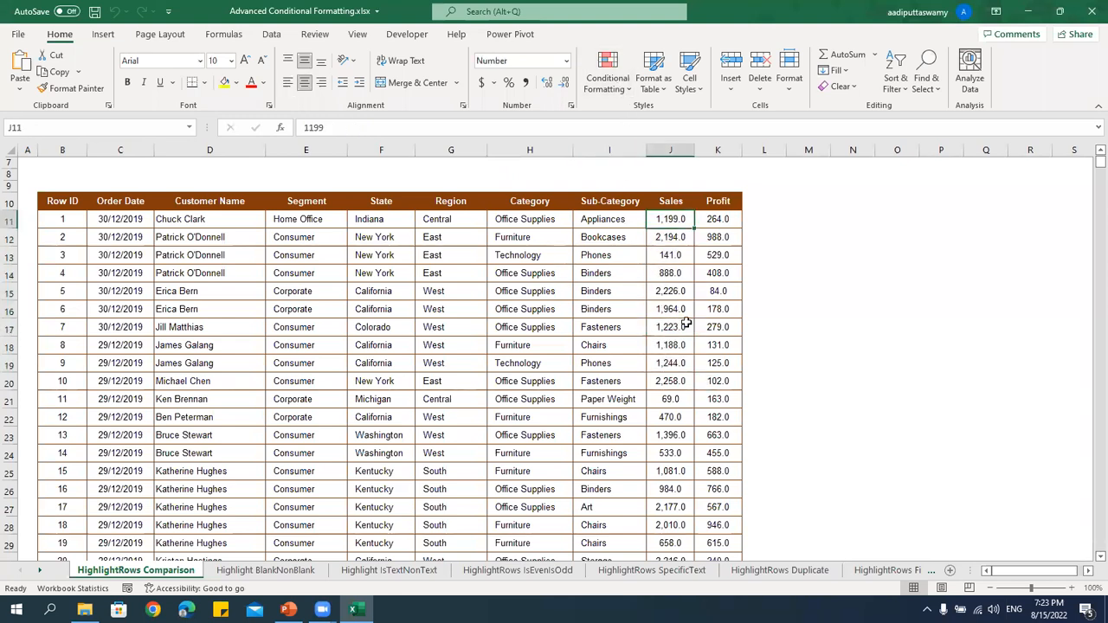
pyautogui.scroll(-9, 677, 398)
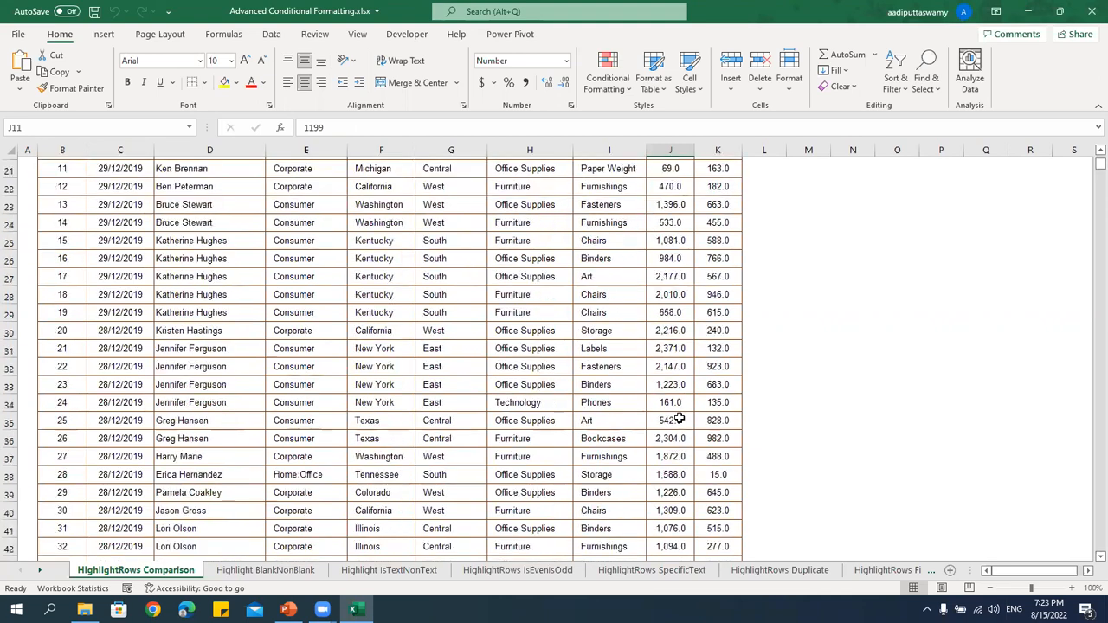
pyautogui.scroll(11, 680, 418)
# Start a conditional formatting rule on all Sales values from J11 down, matching cell values greater than or equal to 2000.
pyautogui.click(671, 265)
pyautogui.press('Down')
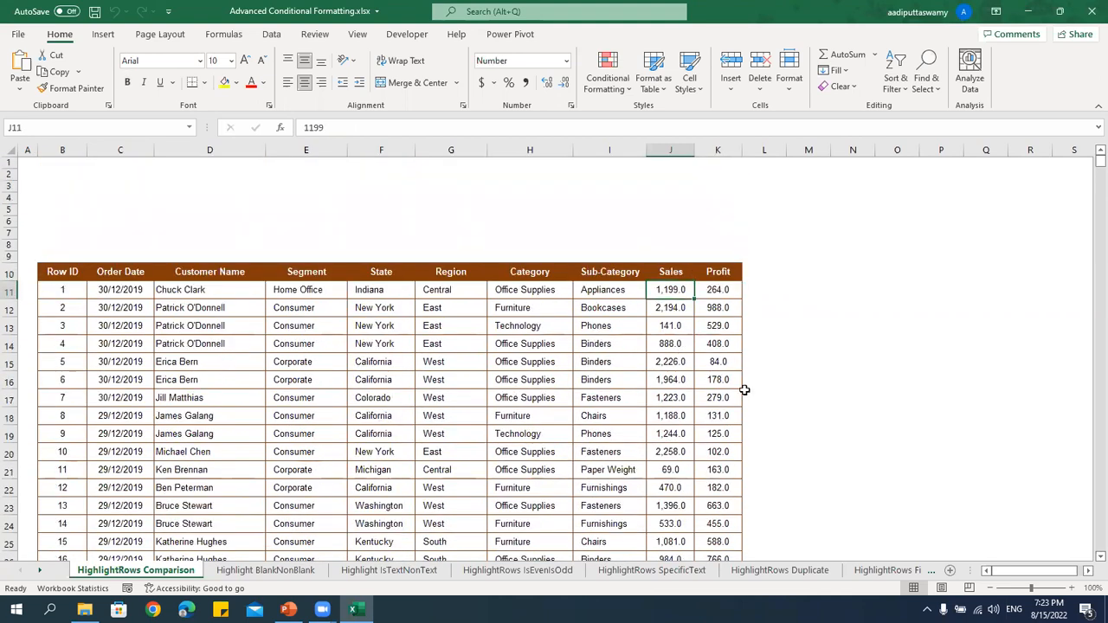
pyautogui.hotkey('ctrl', 'shift', 'Down')
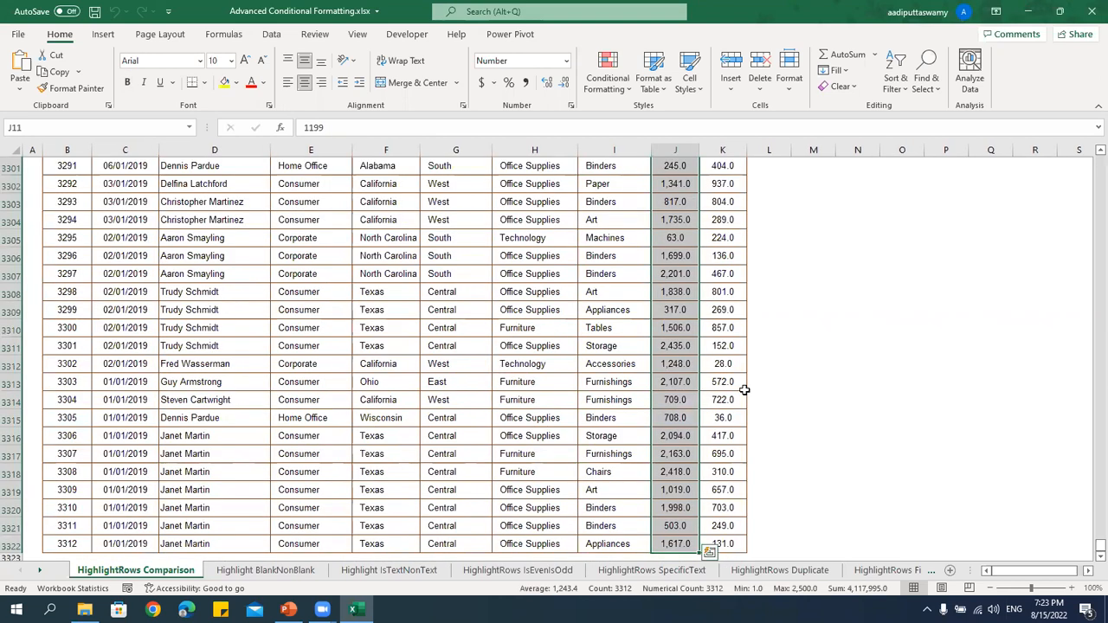
pyautogui.click(616, 89)
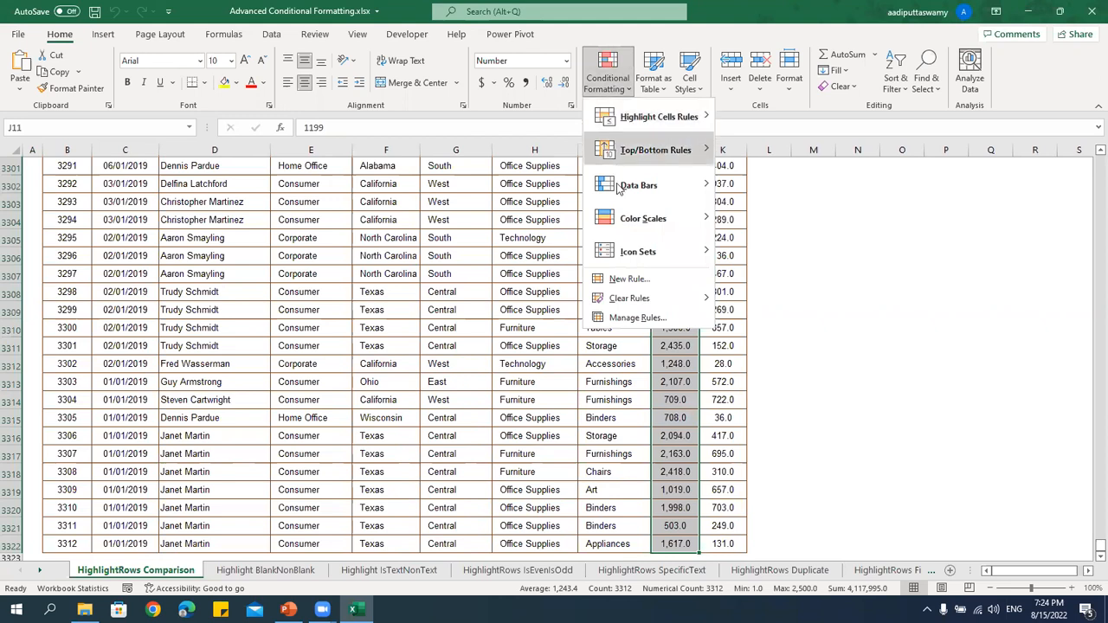
pyautogui.click(627, 278)
pyautogui.moveTo(191, 136); pyautogui.dragTo(157, 136)
pyautogui.click(137, 179)
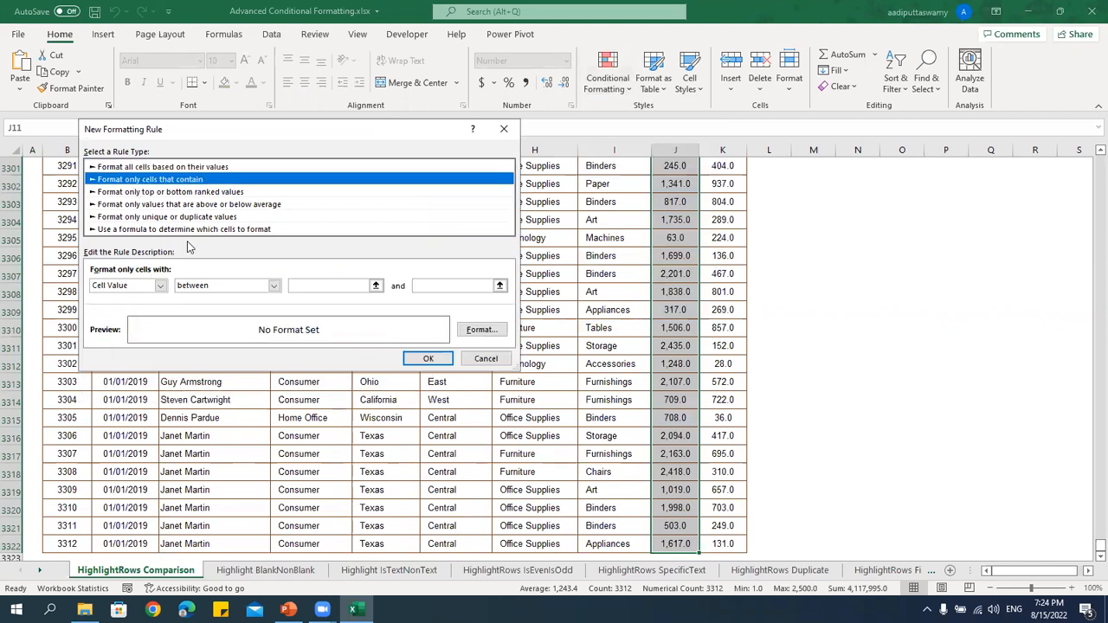
pyautogui.click(233, 288)
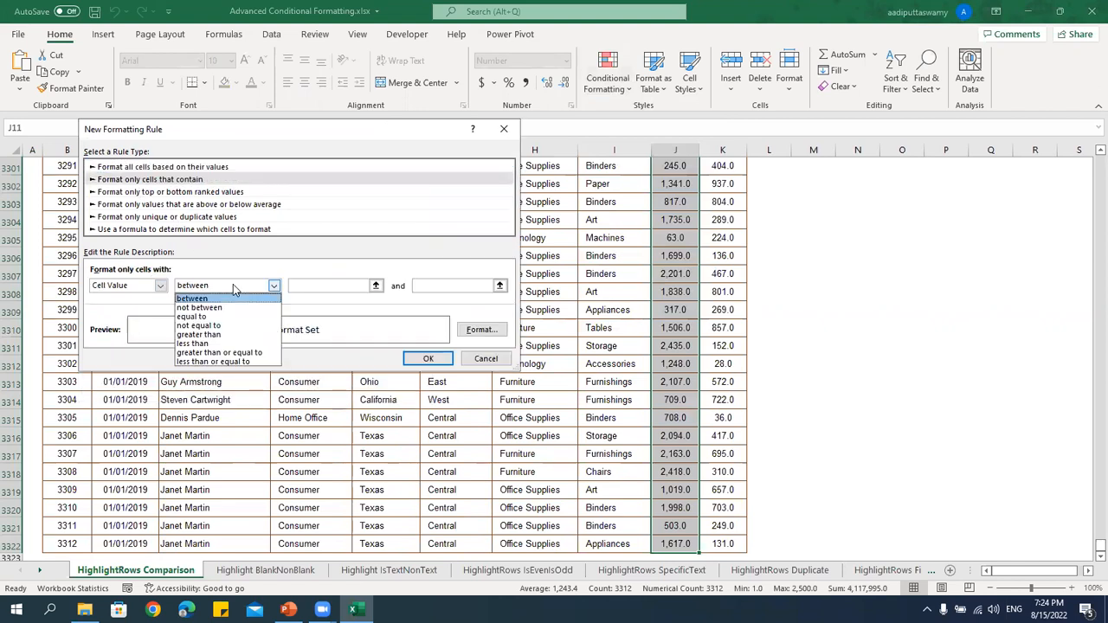
pyautogui.click(221, 353)
pyautogui.press('Tab')
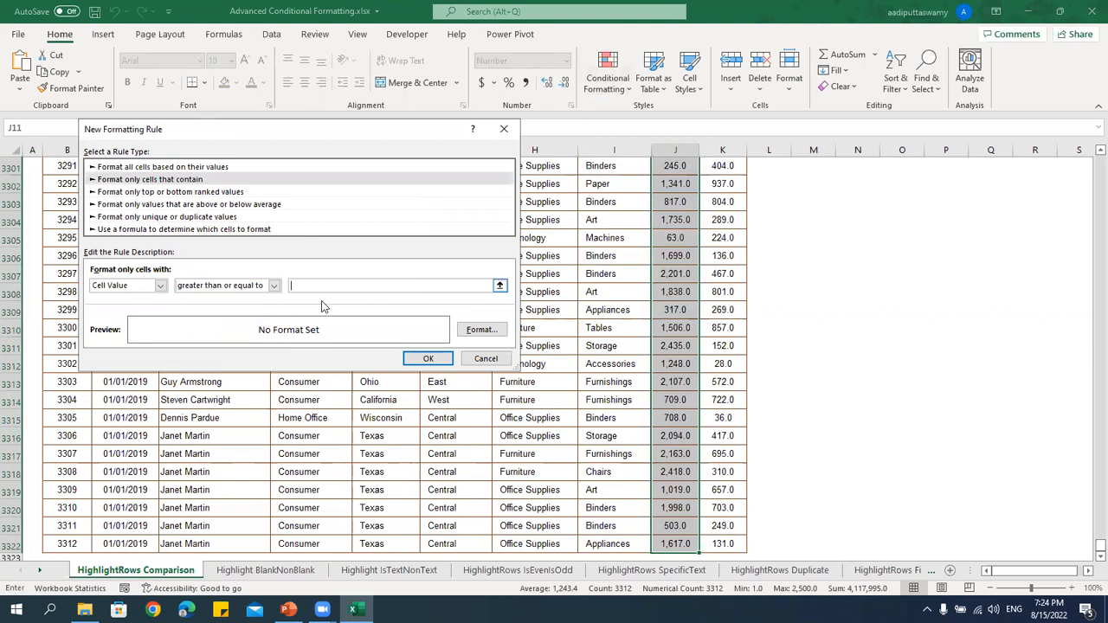
pyautogui.write('20000')
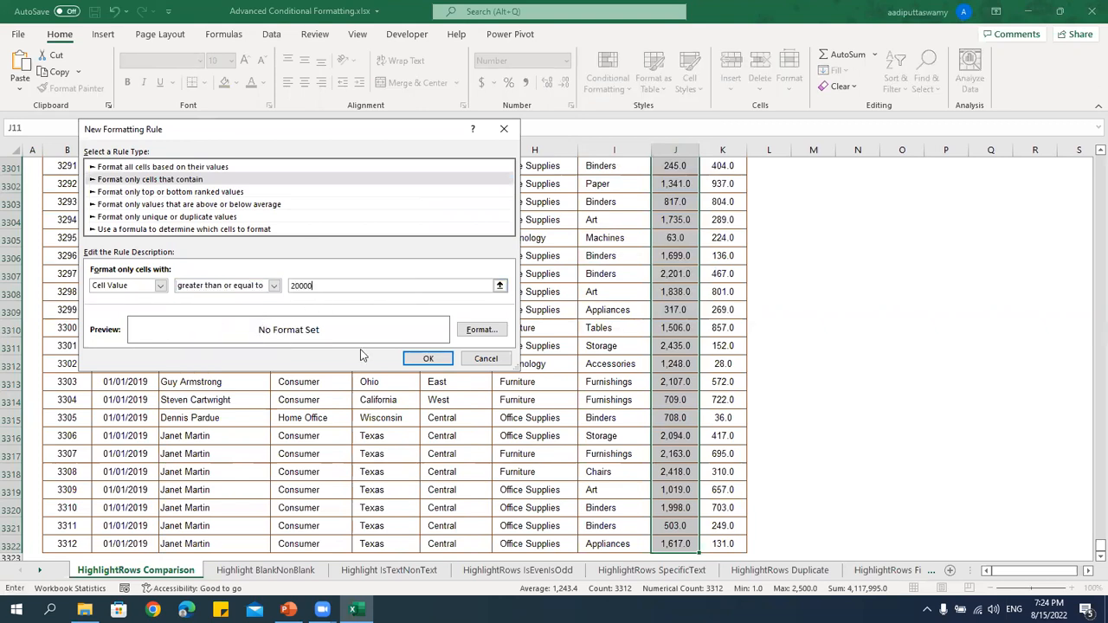
pyautogui.press('BackSpace')
# Give the new rule a light orange background fill and apply it to the Sales values.
pyautogui.click(474, 329)
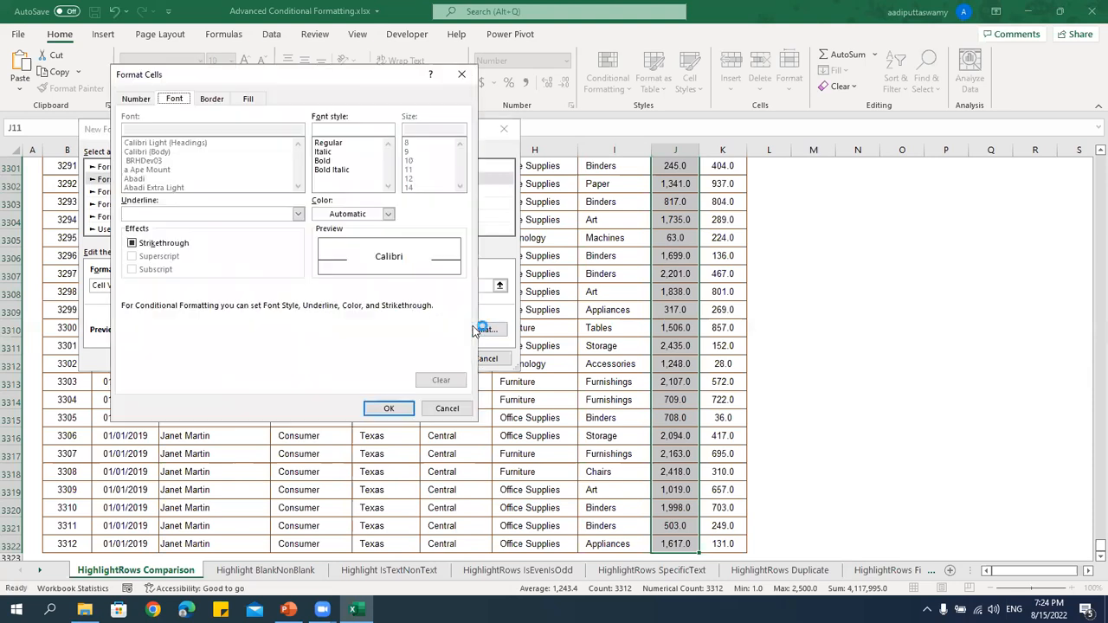
pyautogui.click(248, 99)
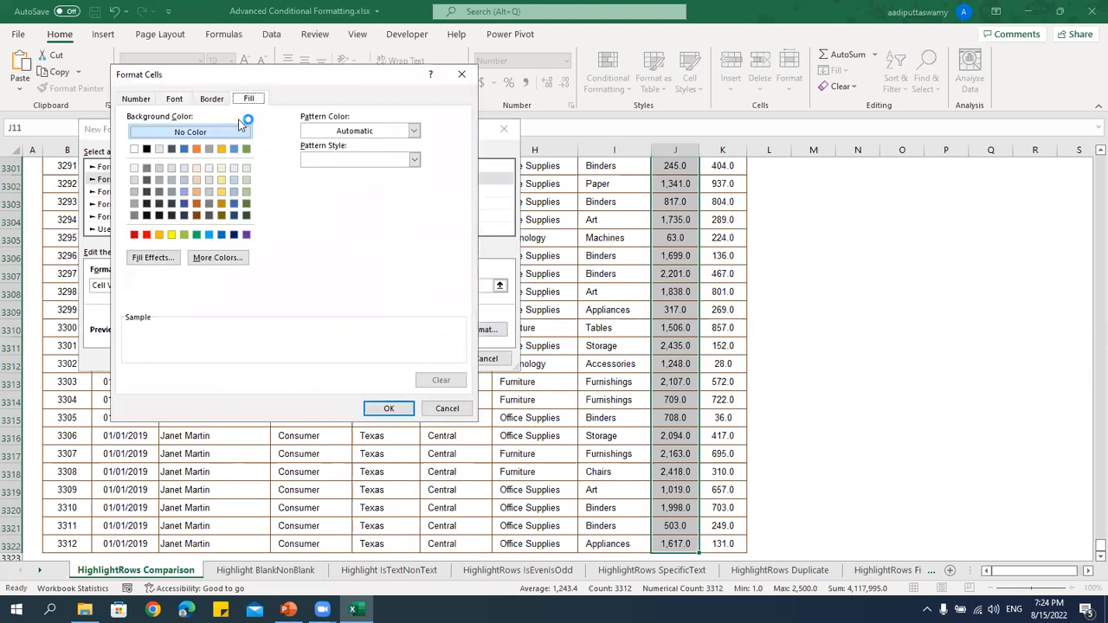
pyautogui.click(197, 192)
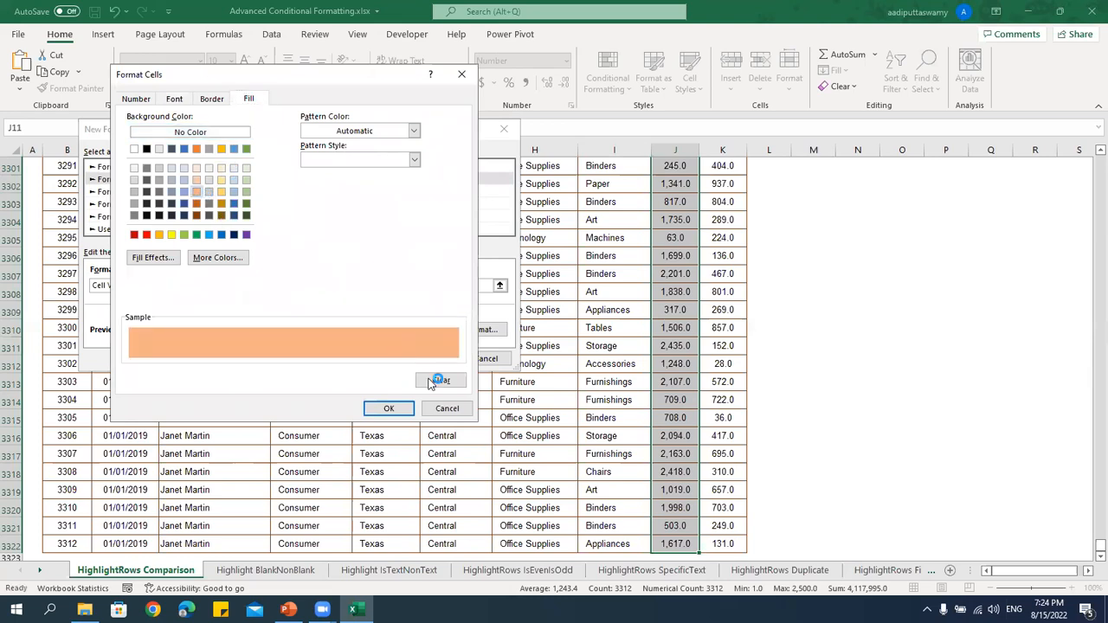
pyautogui.click(389, 407)
pyautogui.click(429, 356)
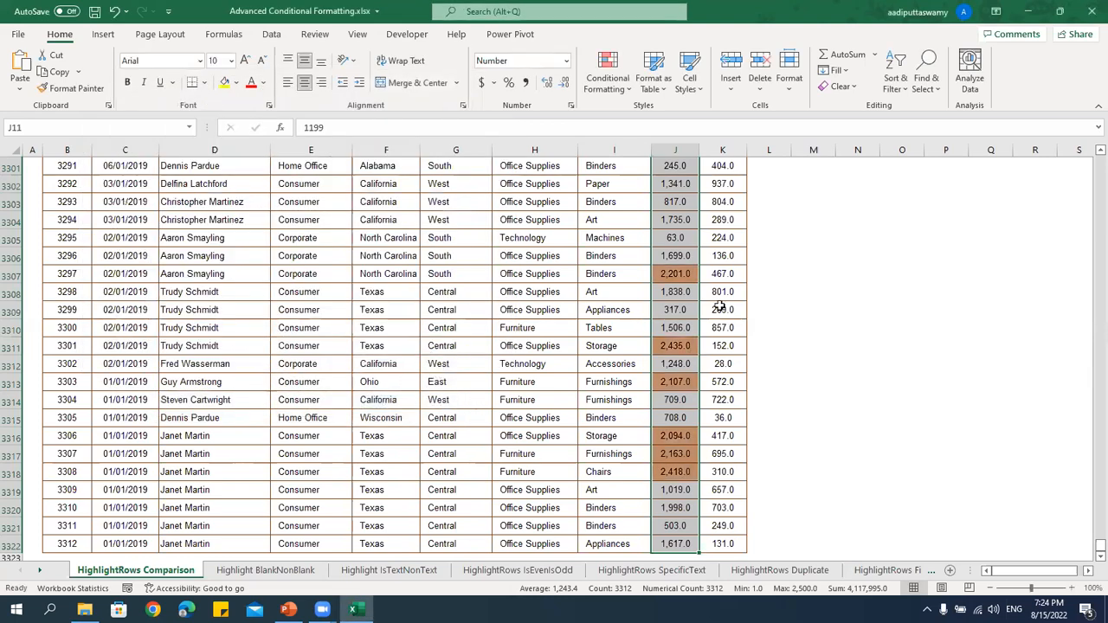
# Review the highlighted Sales cells from the end of the table back up to its first rows.
pyautogui.click(686, 292)
pyautogui.scroll(3, 723, 385)
pyautogui.scroll(20, 724, 384)
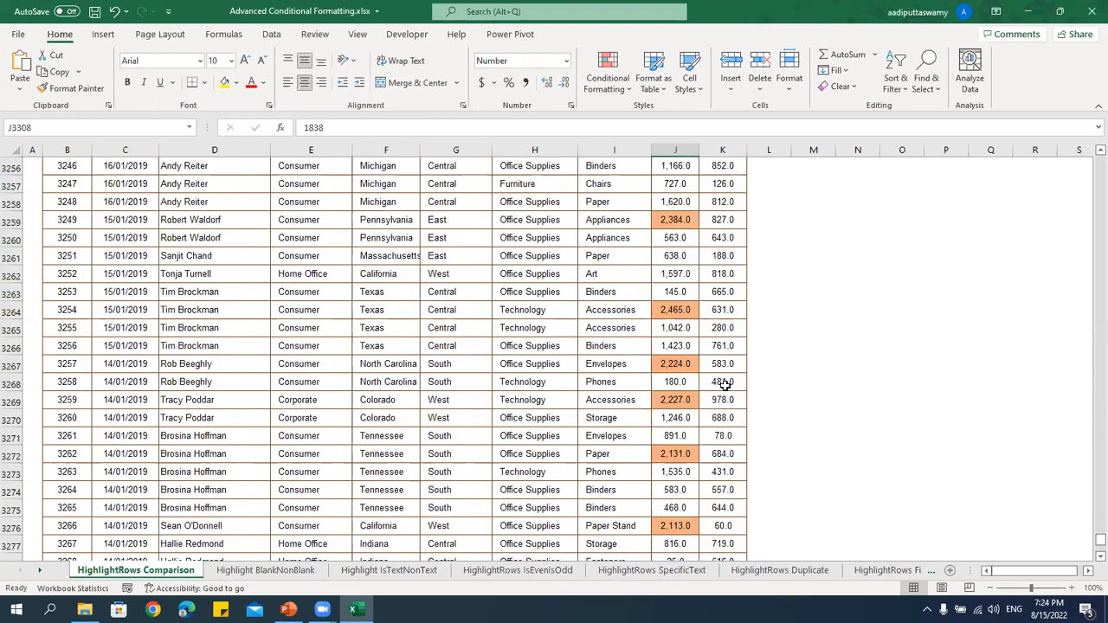
pyautogui.scroll(3, 724, 383)
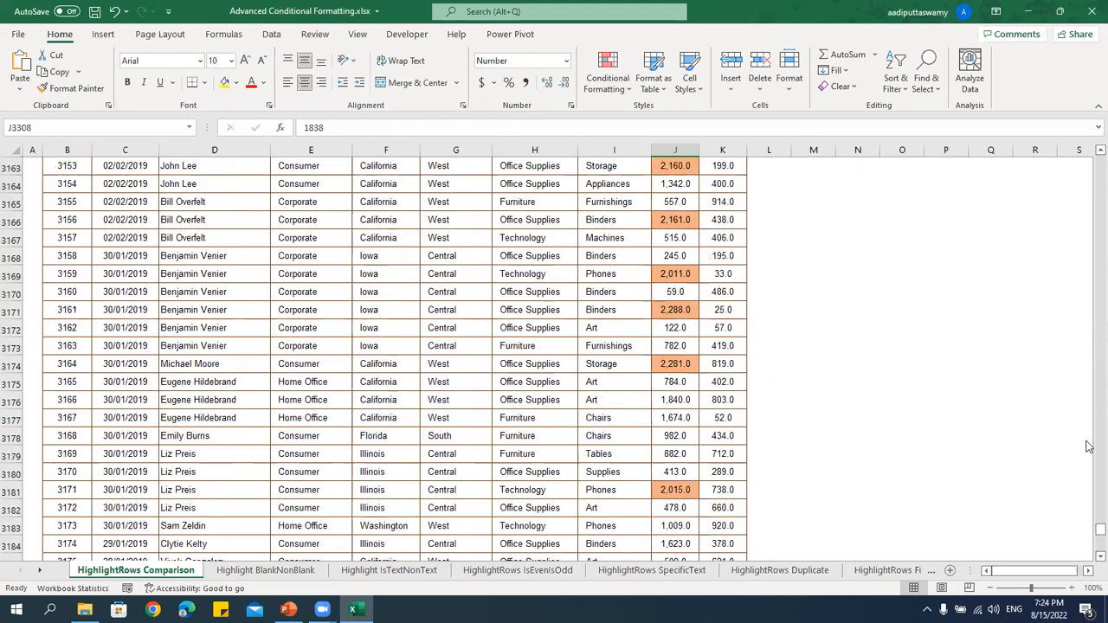
pyautogui.moveTo(1098, 530); pyautogui.dragTo(1096, 157)
# Clear the conditional formatting rules from all Sales values, starting at J11.
pyautogui.click(671, 308)
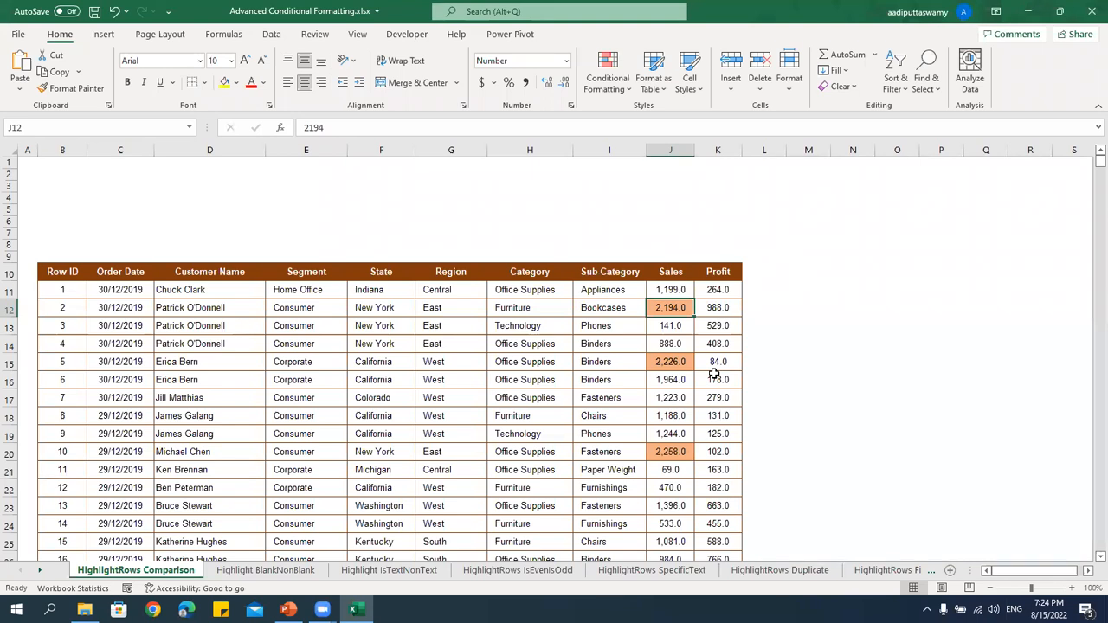
pyautogui.press('Up')
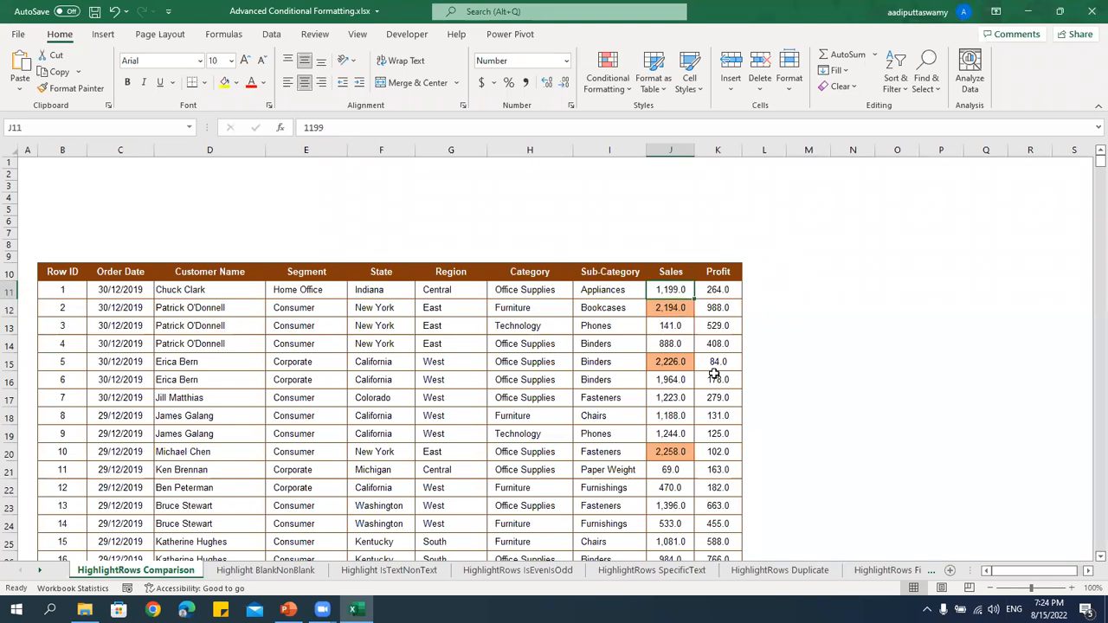
pyautogui.hotkey('ctrl', 'shift', 'Down')
pyautogui.click(618, 85)
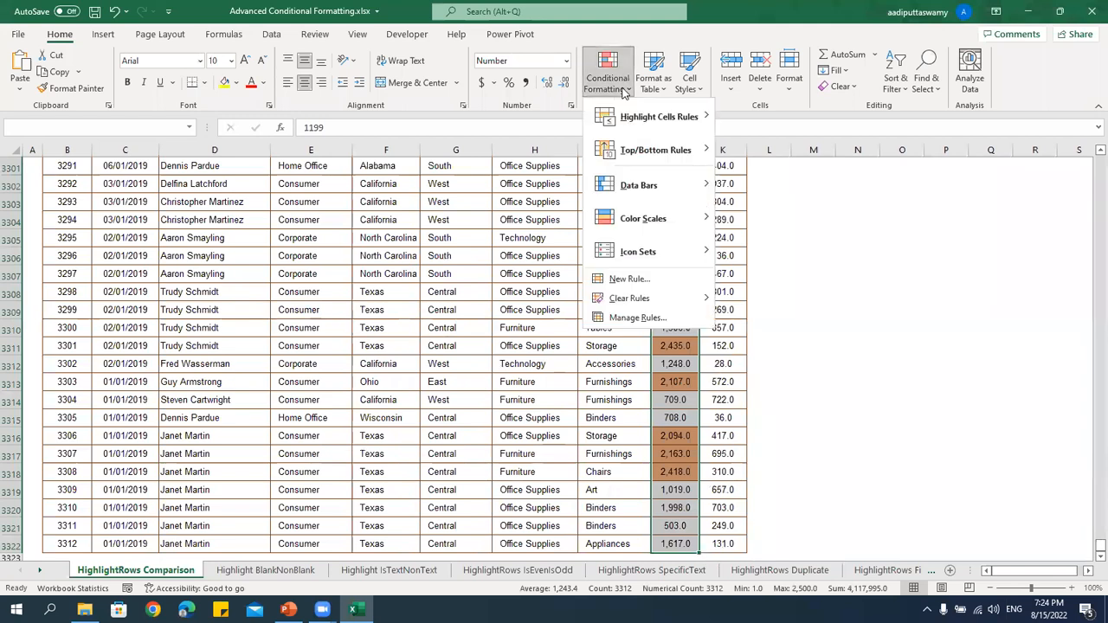
pyautogui.moveTo(642, 299)
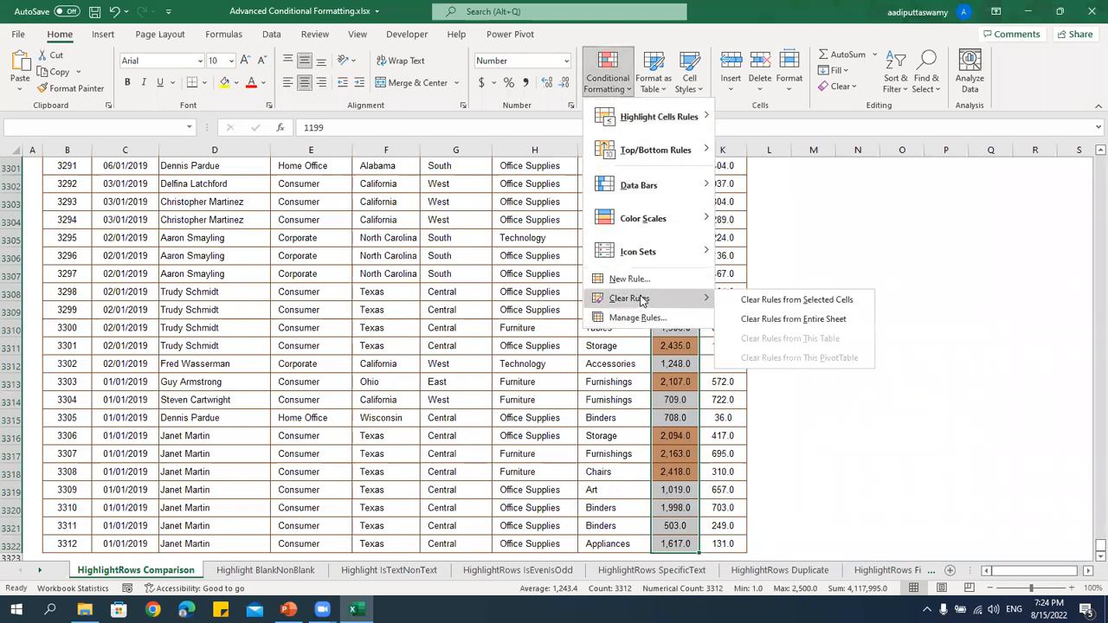
pyautogui.click(783, 299)
pyautogui.press('Up')
pyautogui.press('Up')
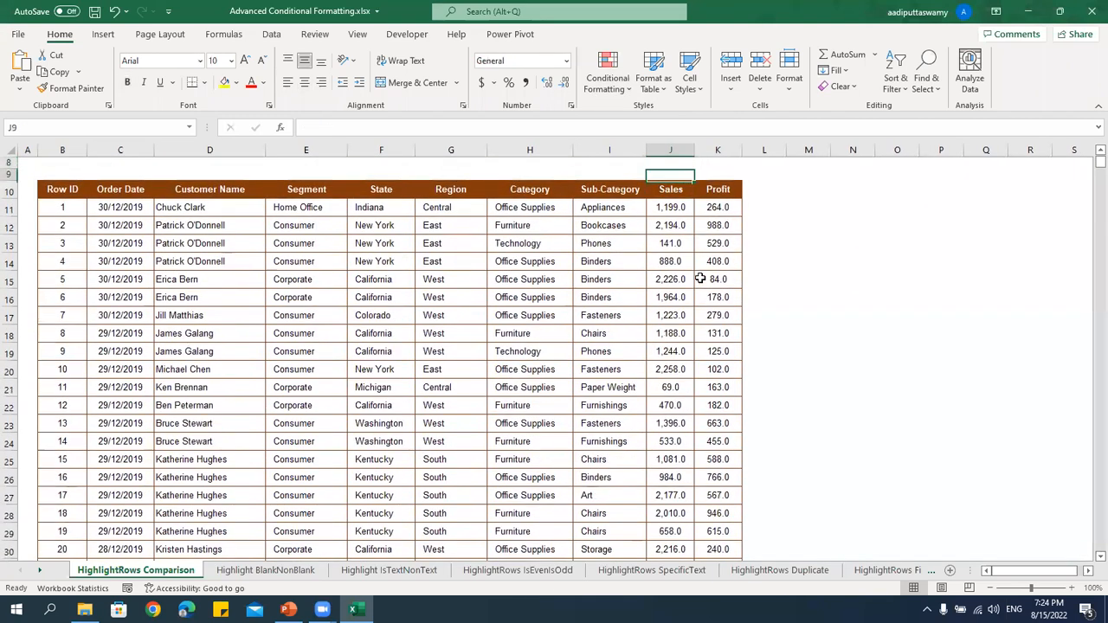
pyautogui.press('Up')
pyautogui.press('Up')
pyautogui.press('Up')
pyautogui.press('Down')
pyautogui.press('Down')
pyautogui.press('Down')
pyautogui.press('Down')
pyautogui.press('Down')
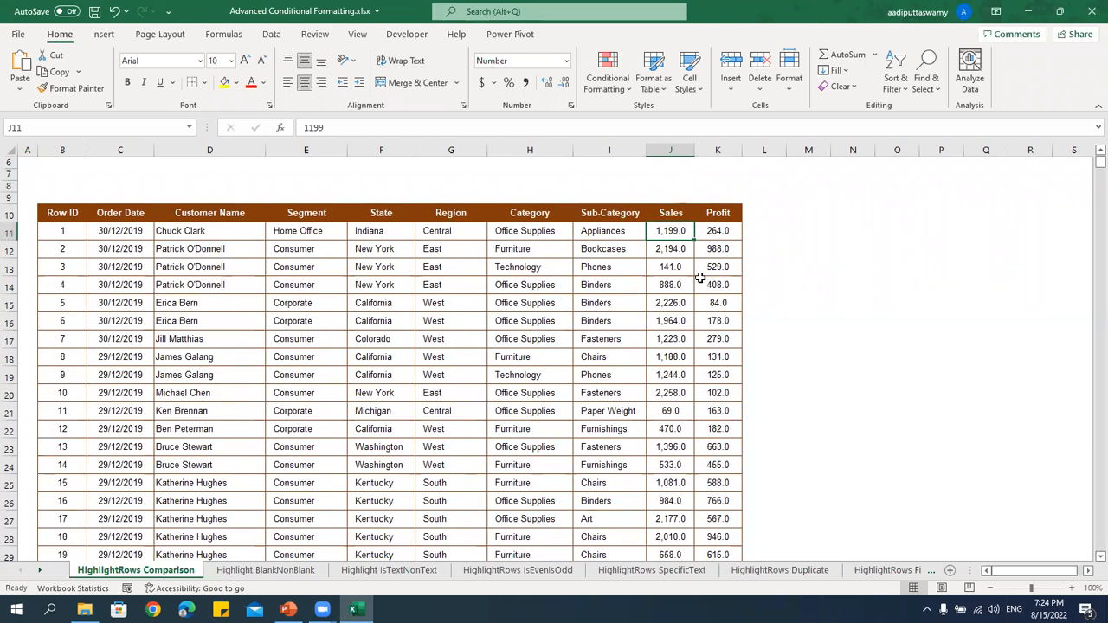
pyautogui.click(713, 233)
pyautogui.click(675, 234)
pyautogui.click(729, 236)
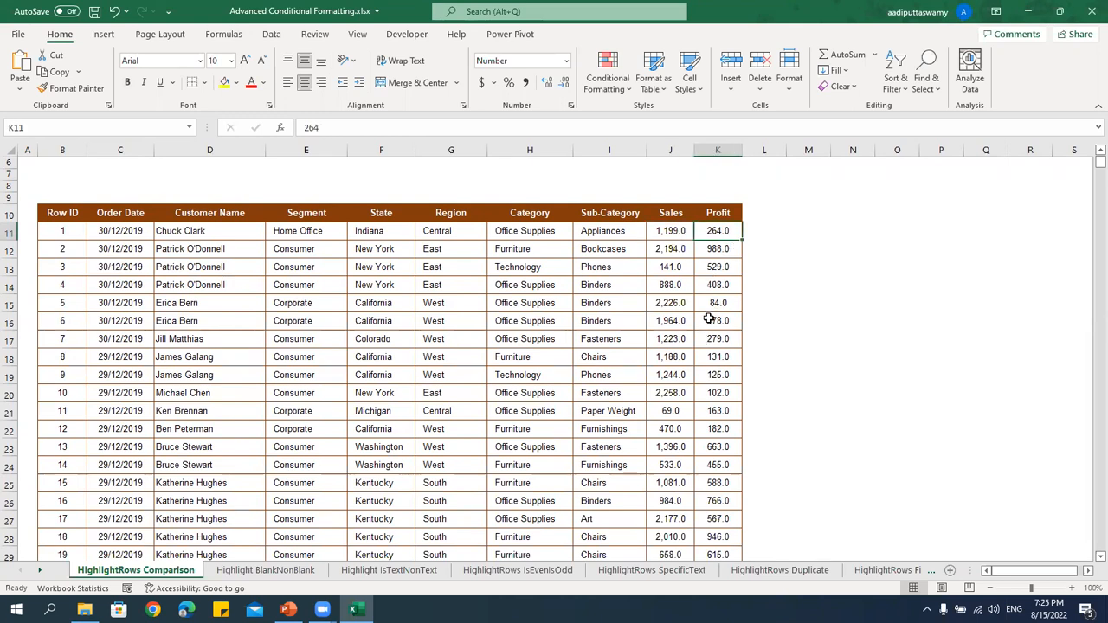
pyautogui.click(685, 233)
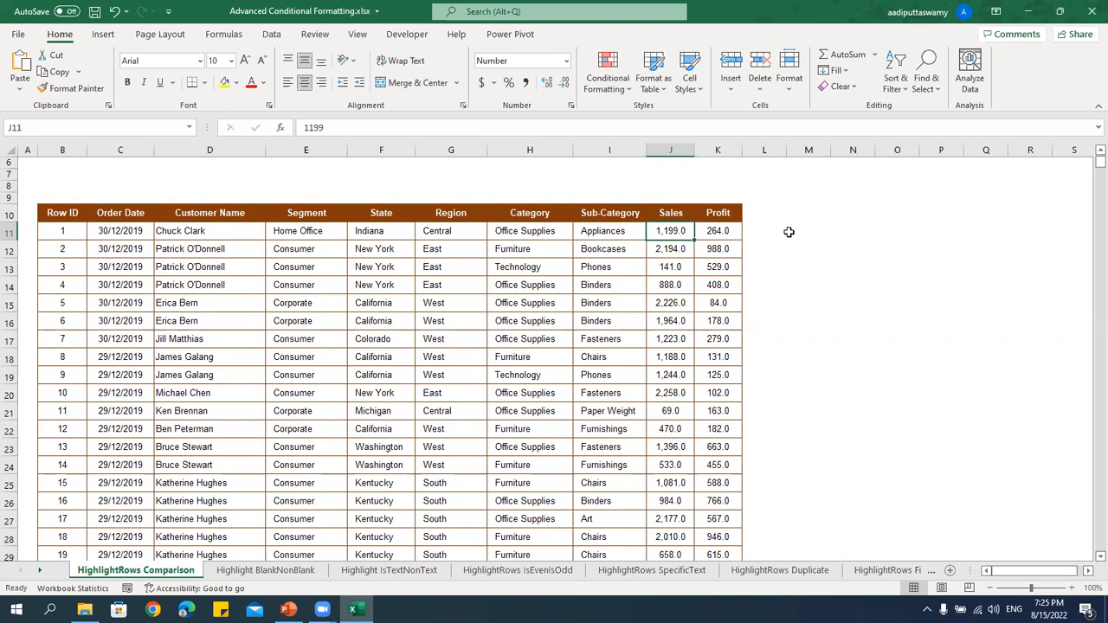
# Enter the text "True or False" in cell M3.
pyautogui.scroll(2, 784, 227)
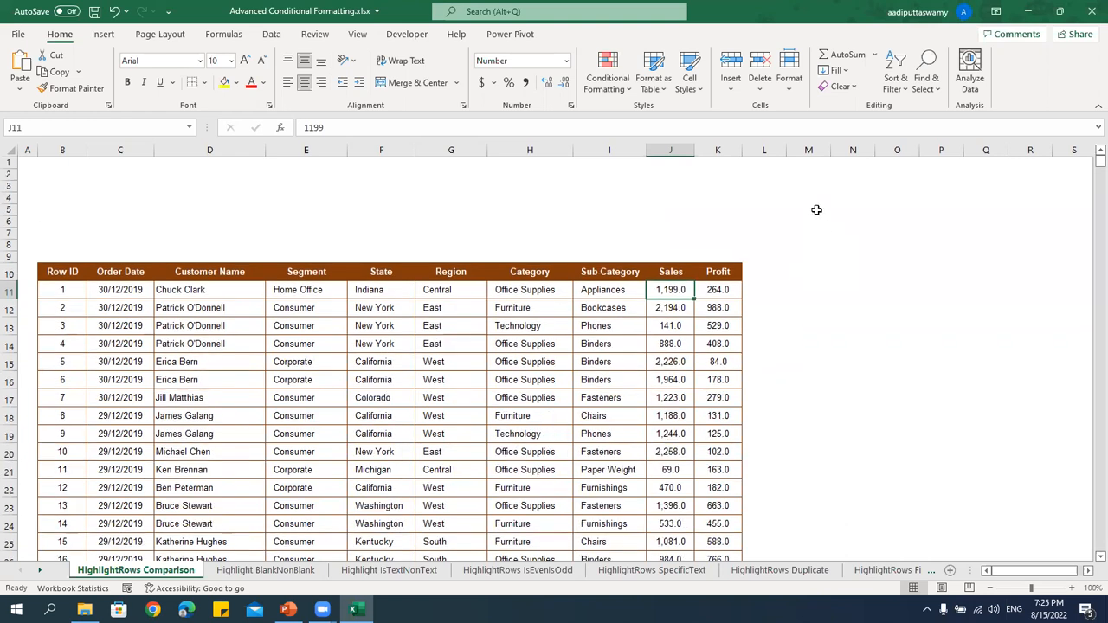
pyautogui.click(816, 210)
pyautogui.press('Up')
pyautogui.press('Up')
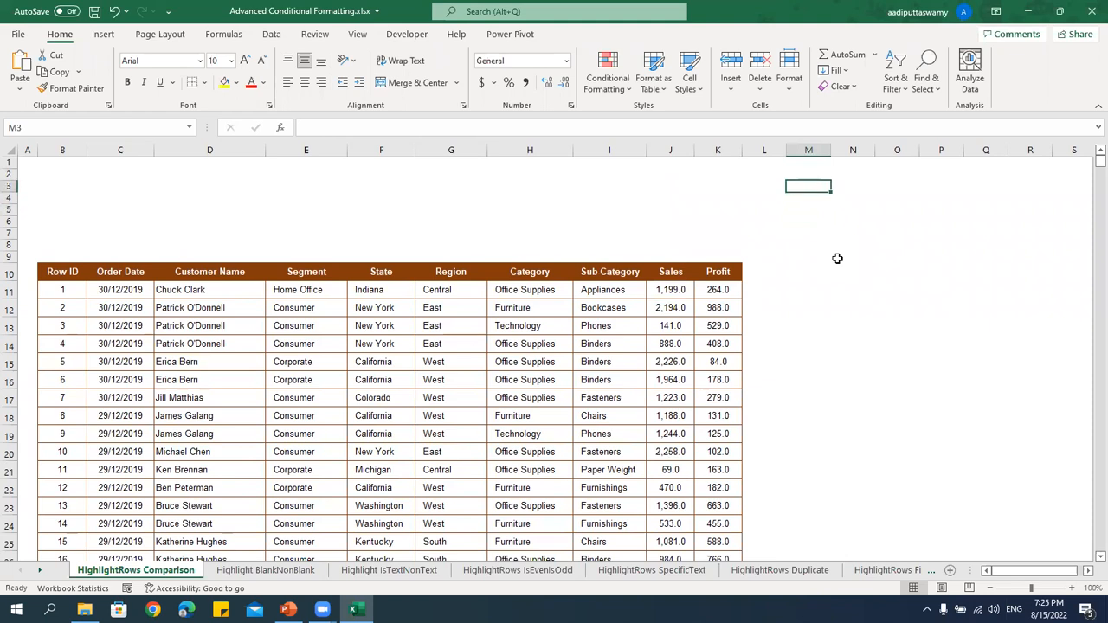
pyautogui.write('True or False')
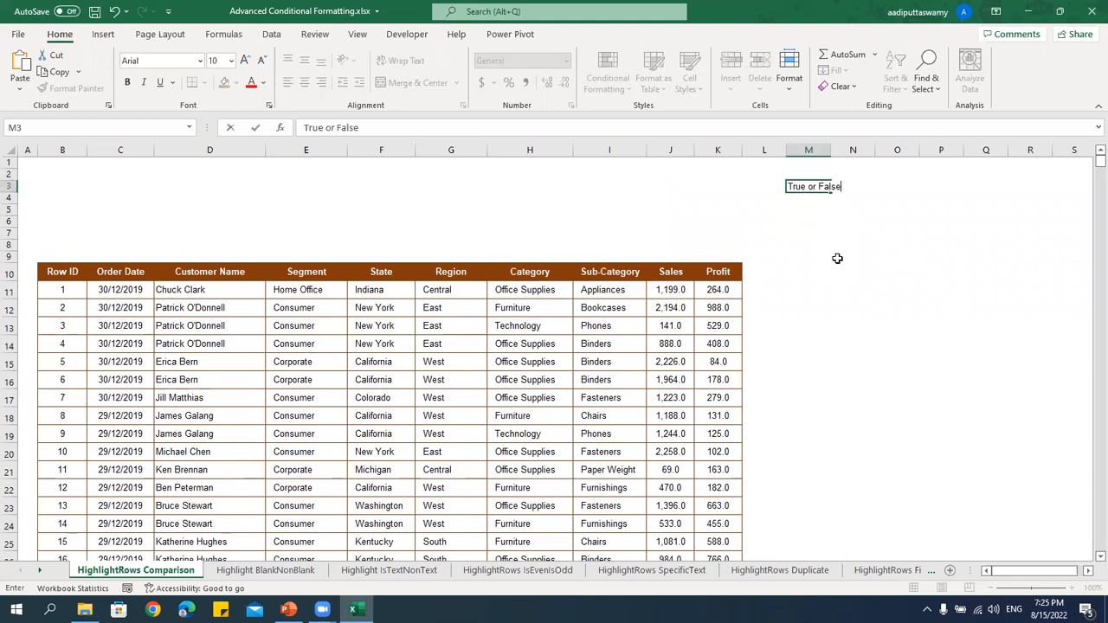
pyautogui.press('Return')
pyautogui.press('Up')
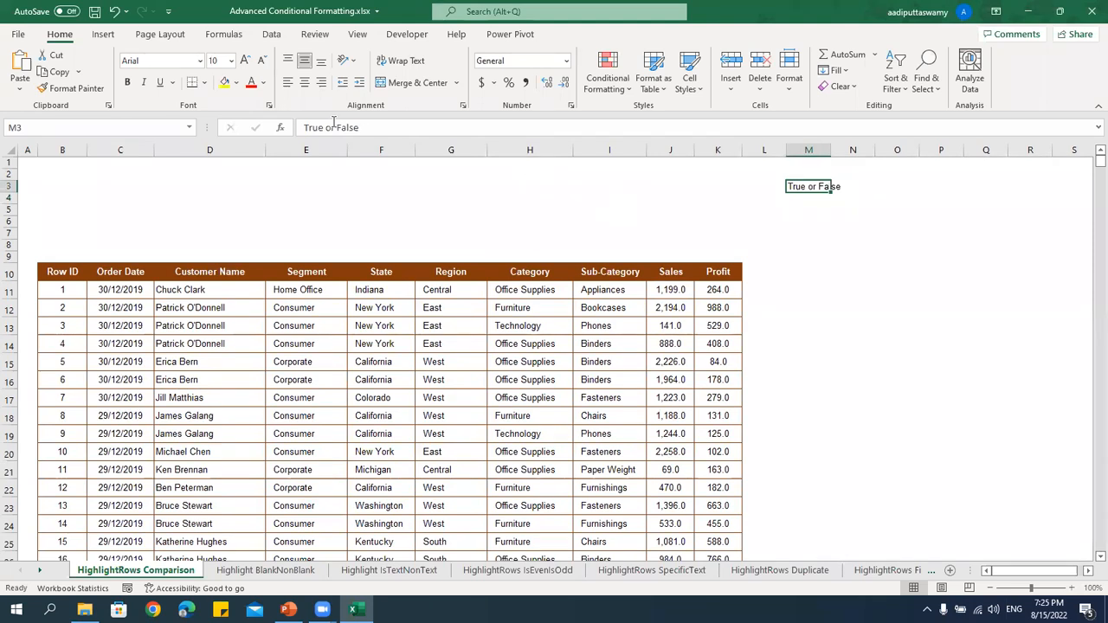
# Shorten the entry in cell M3 to just "True".
pyautogui.moveTo(326, 127); pyautogui.dragTo(580, 141)
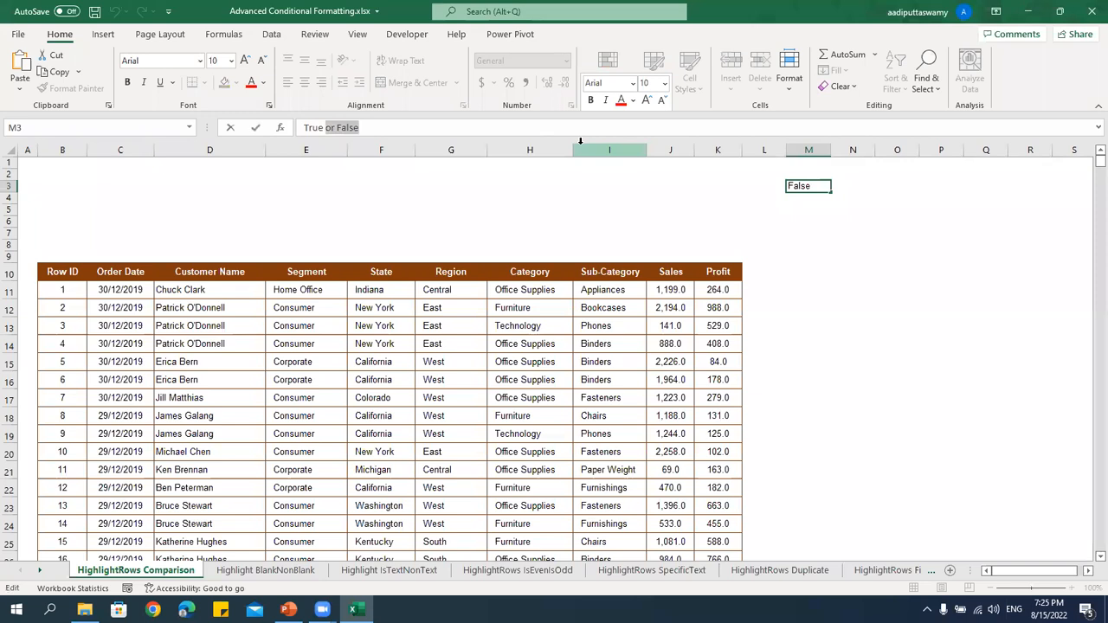
pyautogui.press('BackSpace')
pyautogui.press('Return')
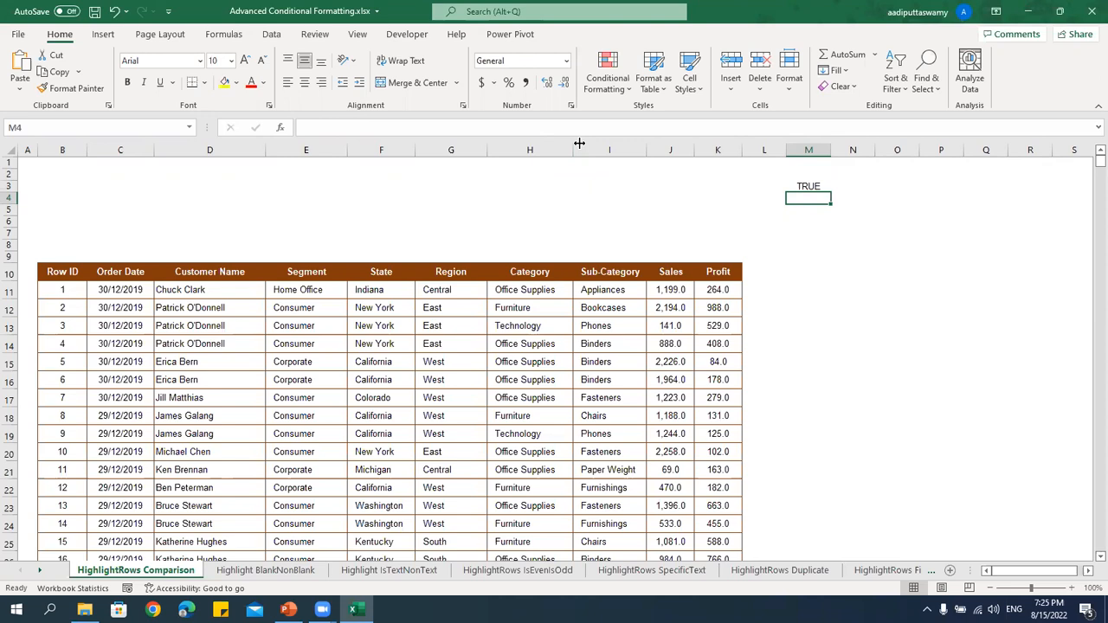
# Enter the formula =K11>J11 in cell L11 and fill it down alongside all the table rows.
pyautogui.press('Down')
pyautogui.press('Down')
pyautogui.press('Down')
pyautogui.press('Down')
pyautogui.press('Down')
pyautogui.press('Down')
pyautogui.press('Down')
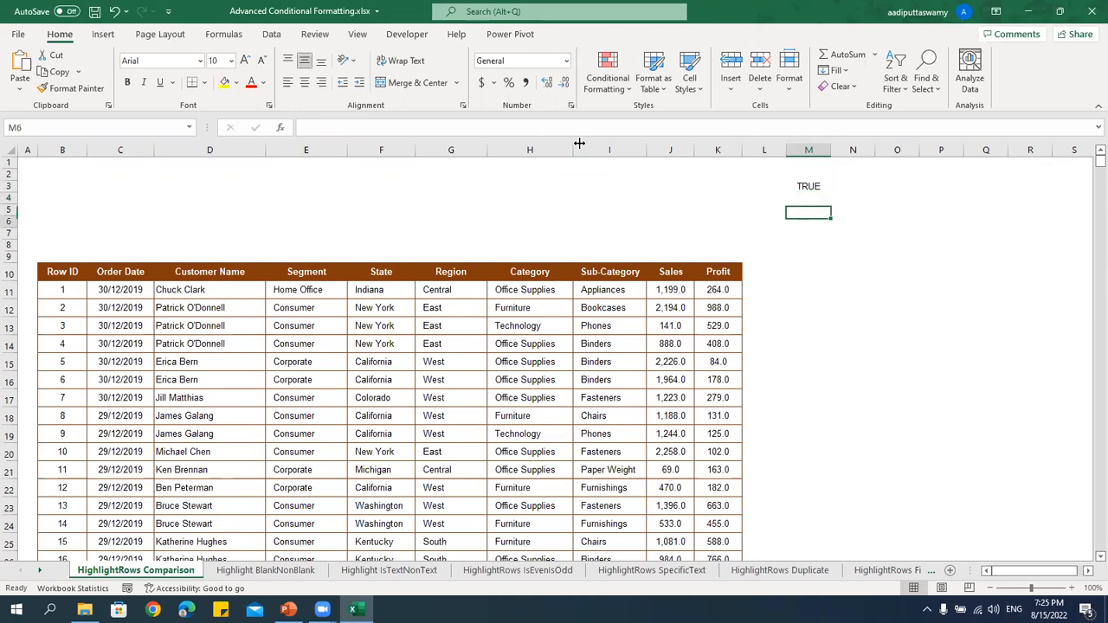
pyautogui.press('Left')
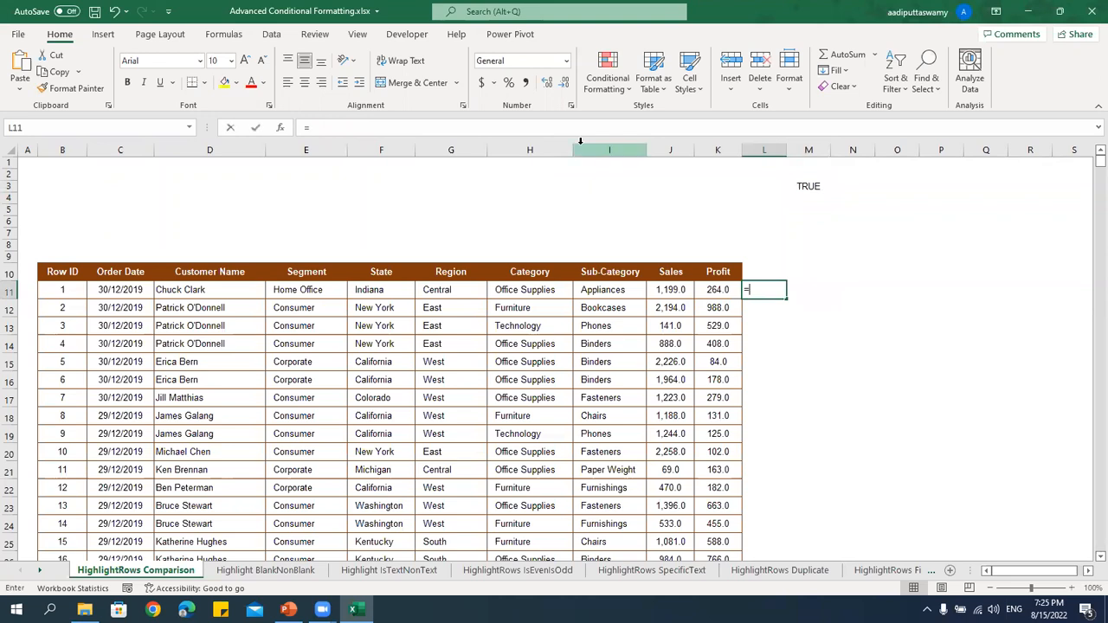
pyautogui.write('=')
pyautogui.press('Left')
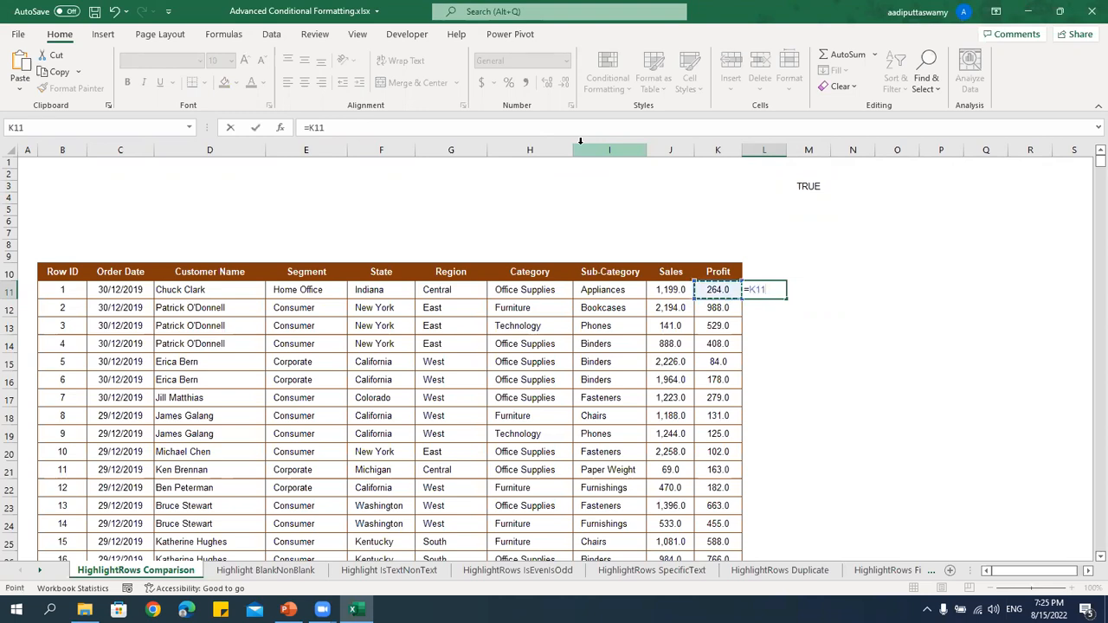
pyautogui.write('>')
pyautogui.press('Left')
pyautogui.press('Left')
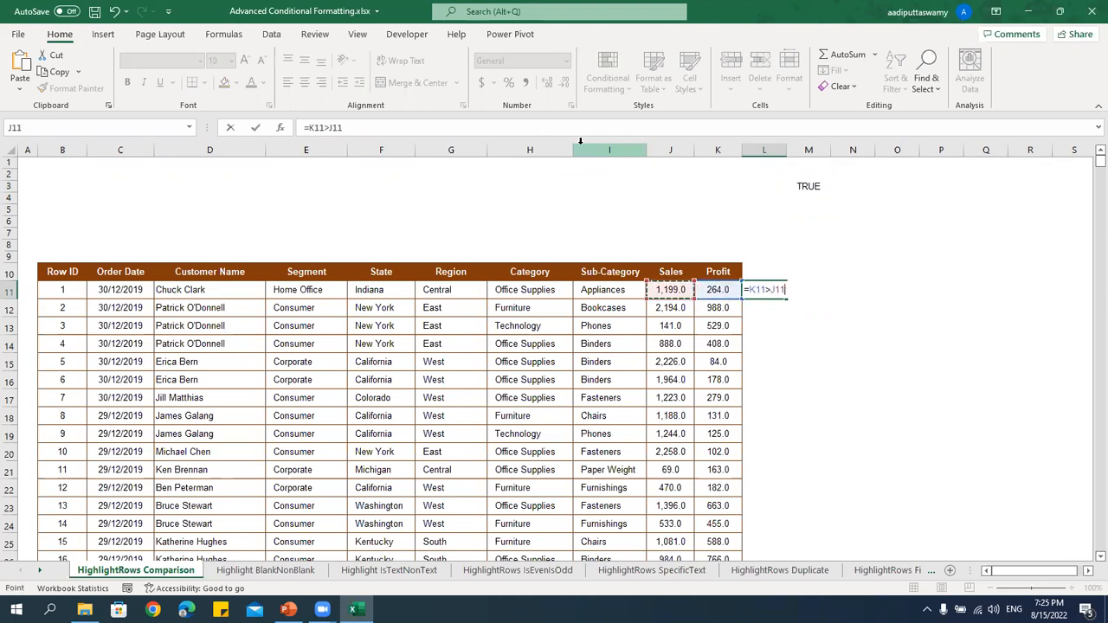
pyautogui.press('Return')
pyautogui.click(769, 291)
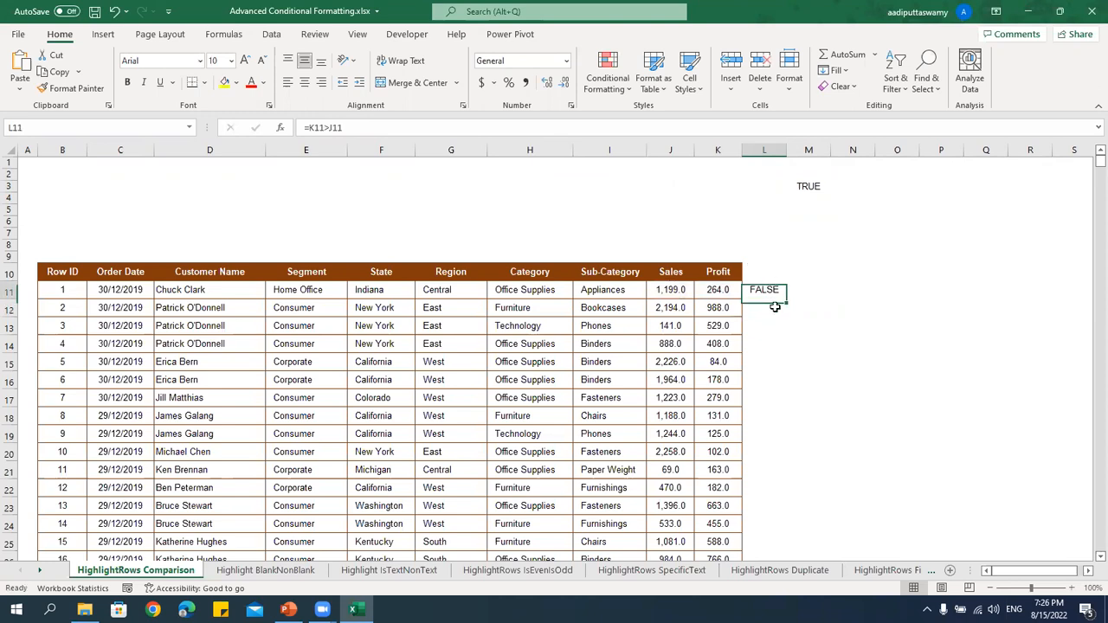
pyautogui.doubleClick(786, 299)
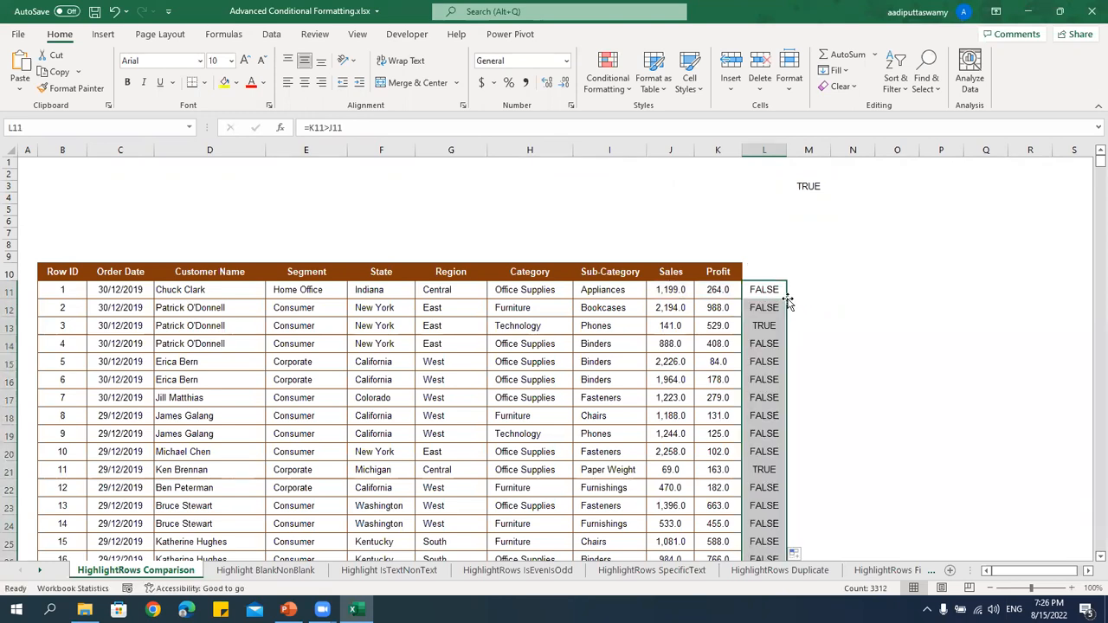
# Compare the Sales and Profit values with the result in row 13, and examine the comparison formula in L11.
pyautogui.moveTo(672, 325); pyautogui.dragTo(753, 324)
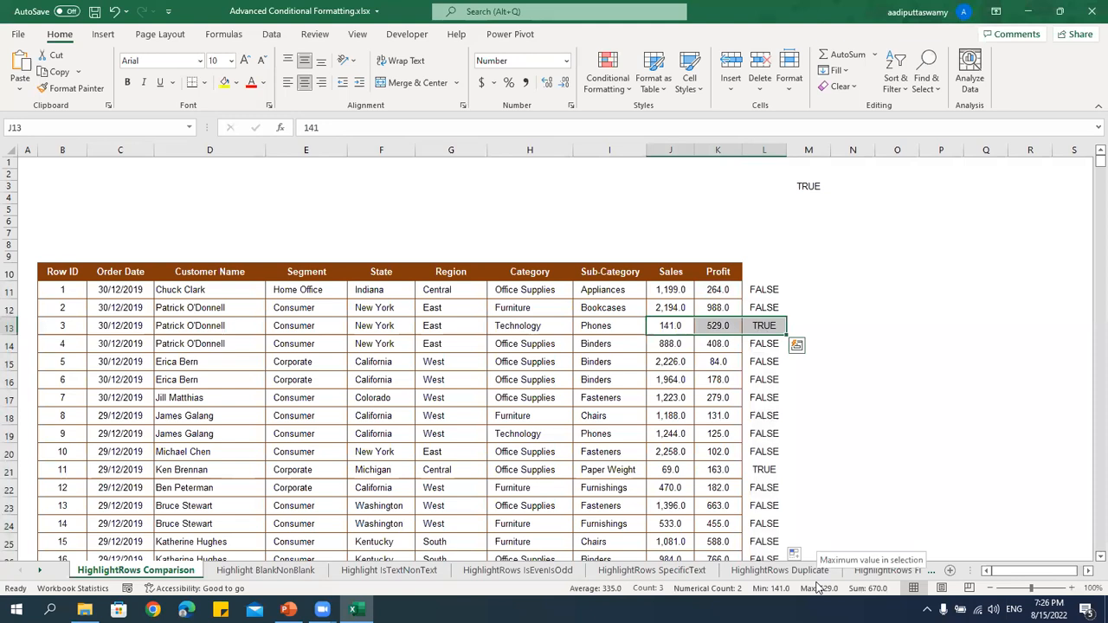
pyautogui.click(723, 271)
pyautogui.click(676, 272)
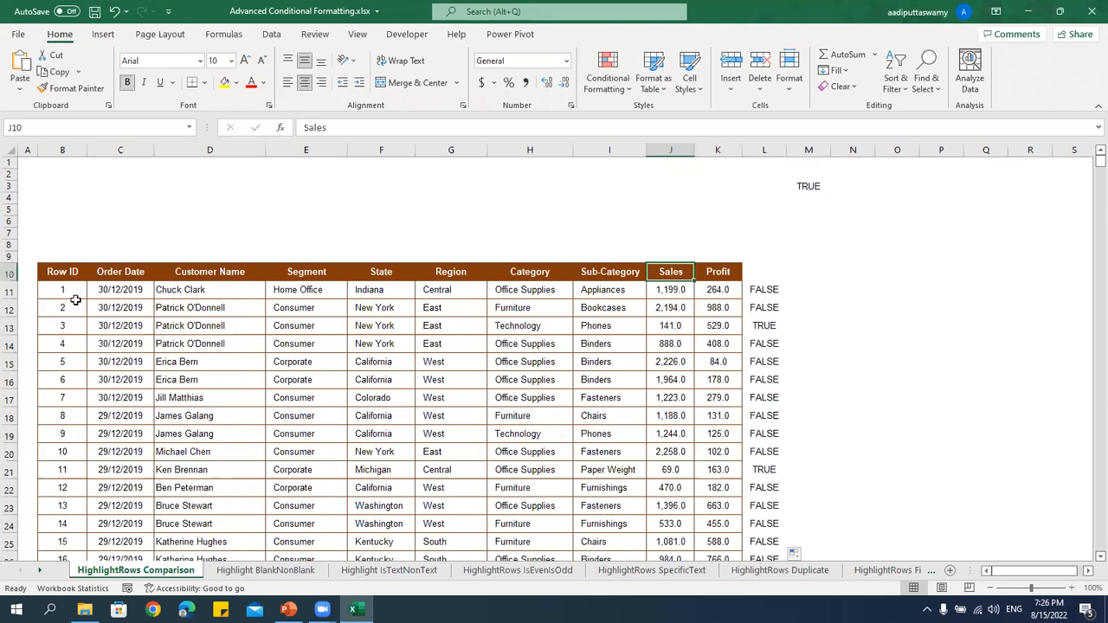
pyautogui.click(771, 288)
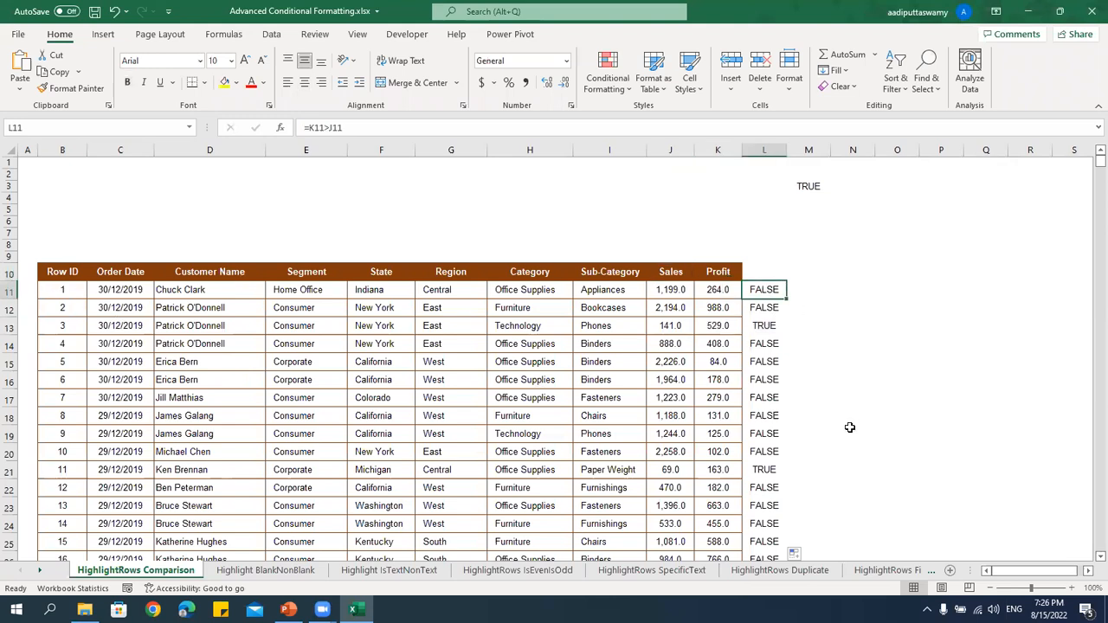
pyautogui.click(352, 127)
pyautogui.moveTo(352, 127); pyautogui.dragTo(291, 125)
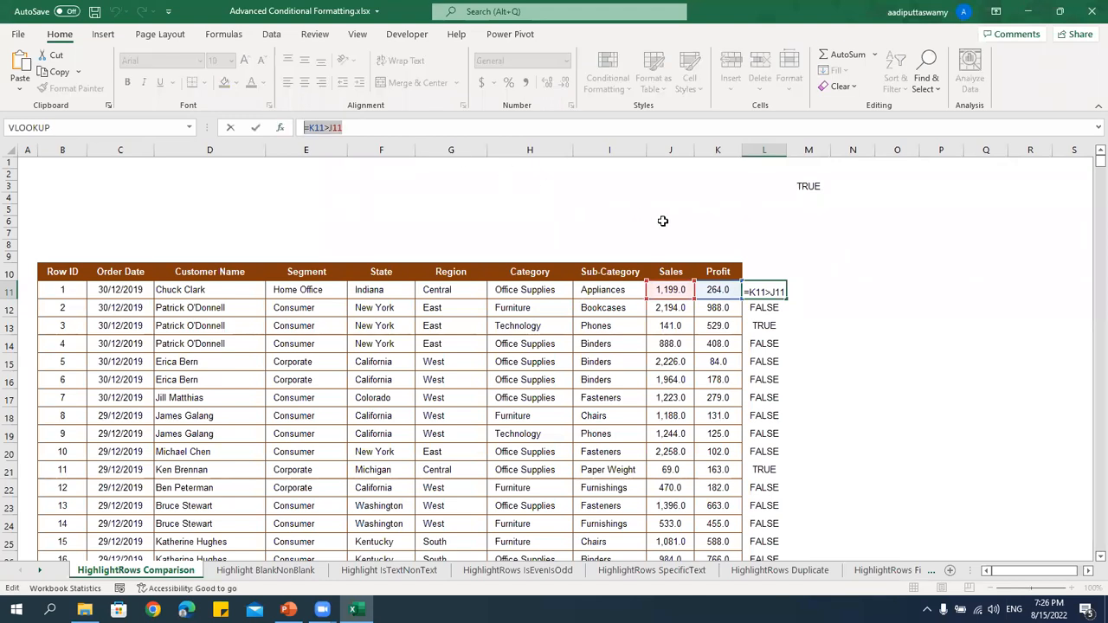
pyautogui.press('Escape')
pyautogui.moveTo(381, 128); pyautogui.dragTo(151, 122)
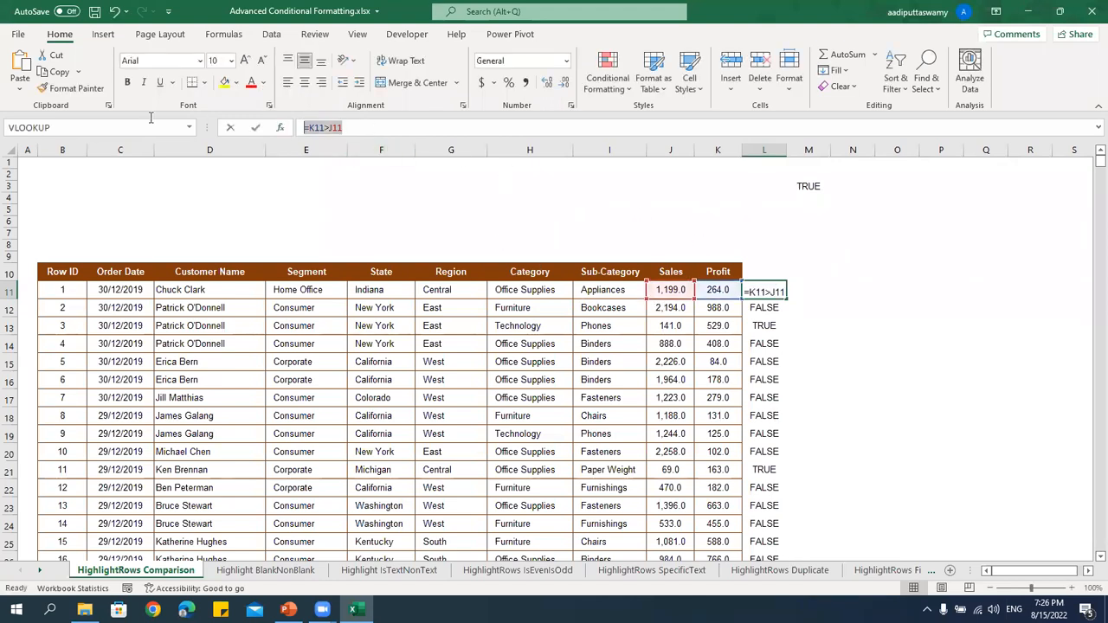
pyautogui.press('Escape')
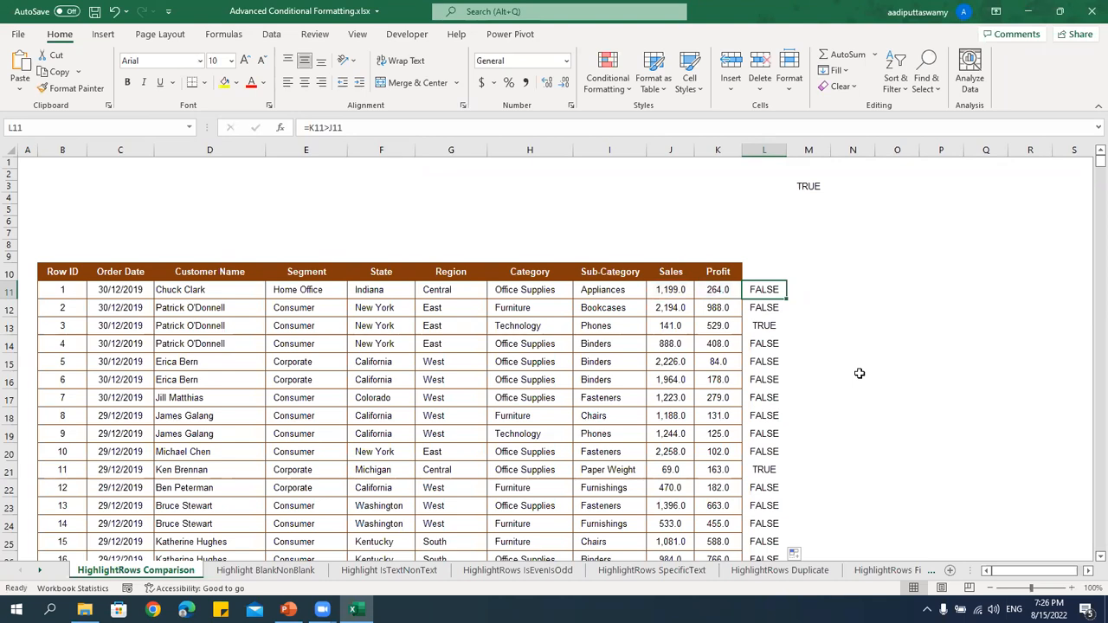
# Start a formula-based conditional formatting rule for all table data from B11 to K3322, using the formula =K11>J11.
pyautogui.moveTo(69, 290); pyautogui.dragTo(718, 520)
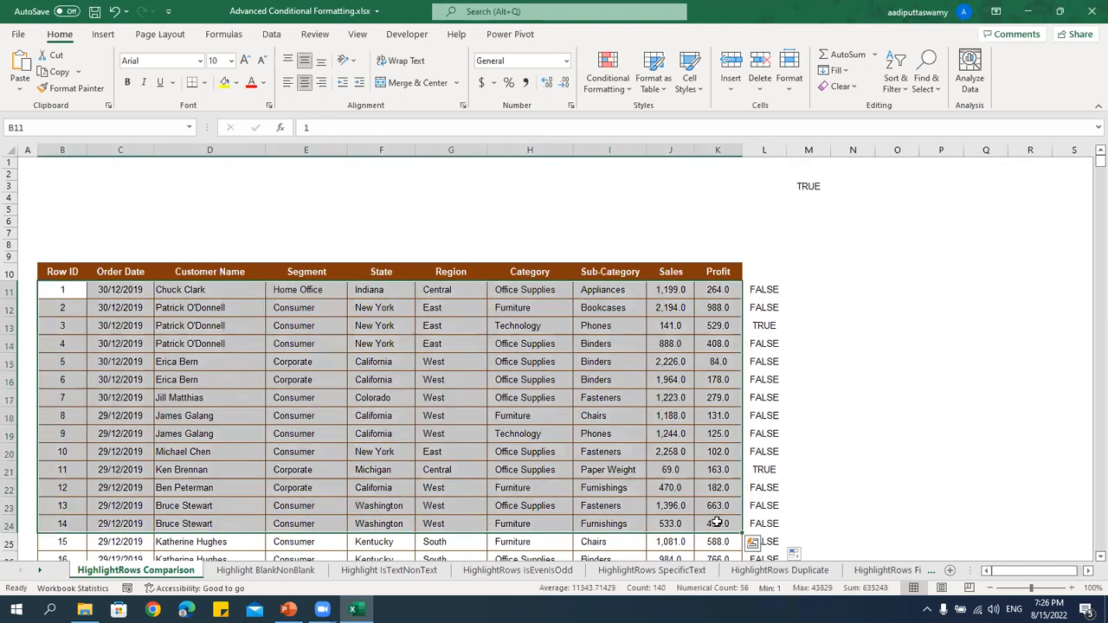
pyautogui.hotkey('ctrl', 'shift', 'Down')
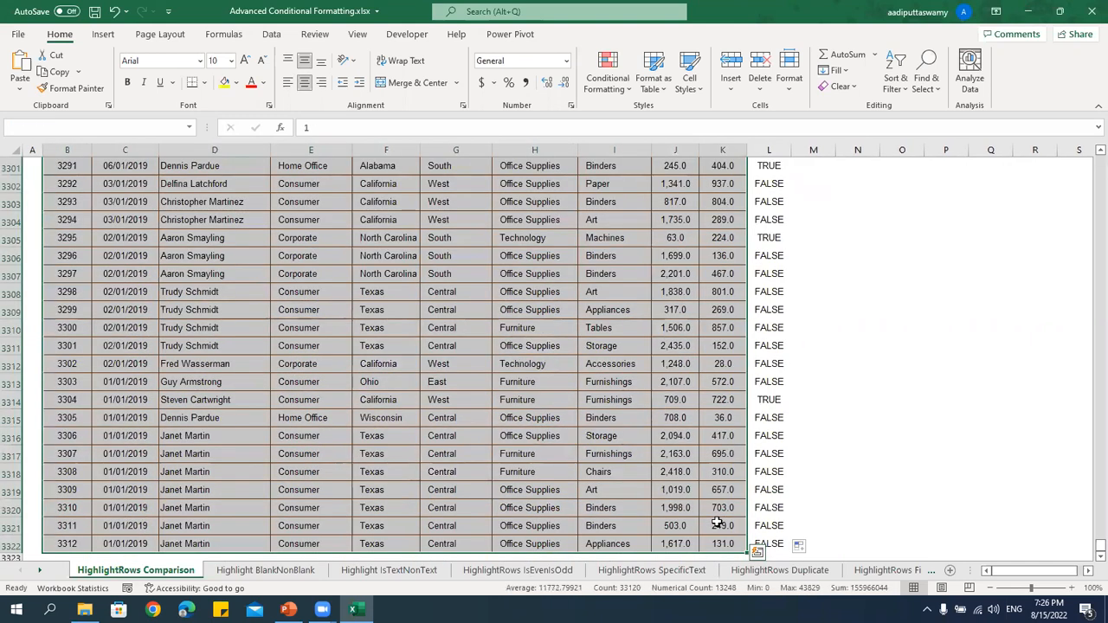
pyautogui.click(613, 87)
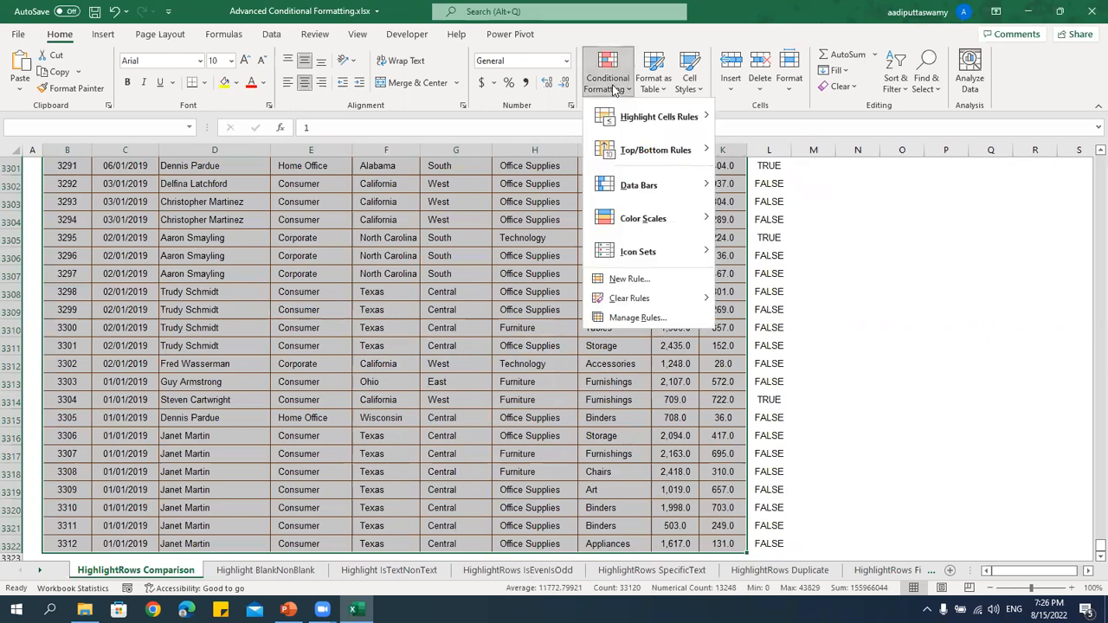
pyautogui.click(614, 279)
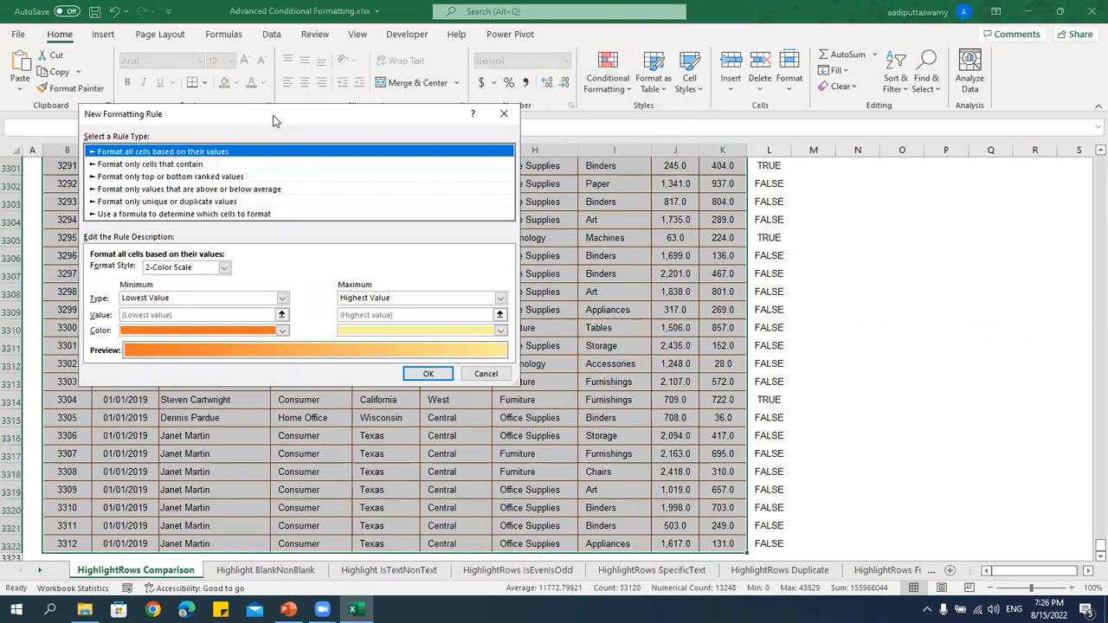
pyautogui.moveTo(272, 119); pyautogui.dragTo(355, 146)
pyautogui.click(218, 242)
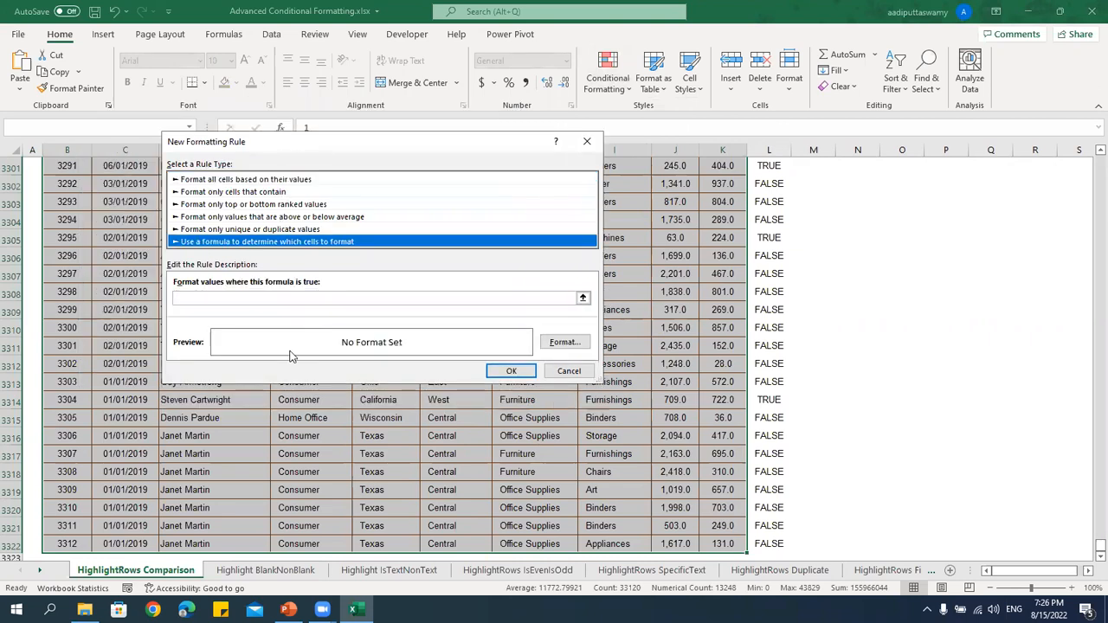
pyautogui.click(280, 298)
pyautogui.write('=K11>J11')
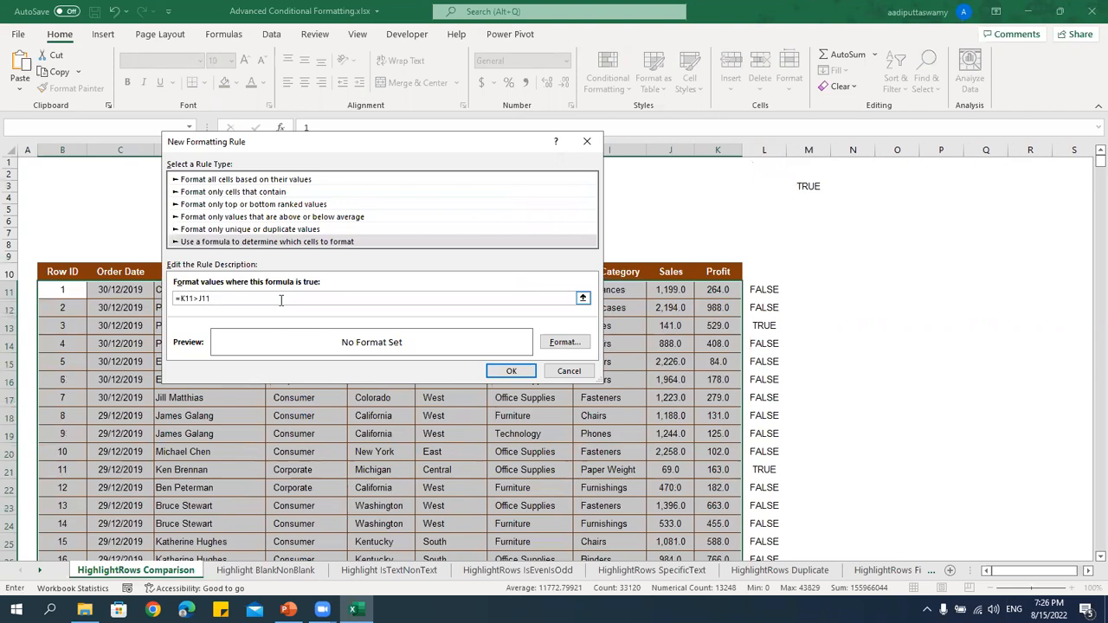
# Lock the column references in the rule formula so that it reads =$K11>$J11.
pyautogui.click(178, 300)
pyautogui.write('$')
pyautogui.press('Right')
pyautogui.press('Right')
pyautogui.press('Right')
pyautogui.press('Right')
pyautogui.write('$')
# Give the rule a light orange background fill and apply it to the table.
pyautogui.click(547, 343)
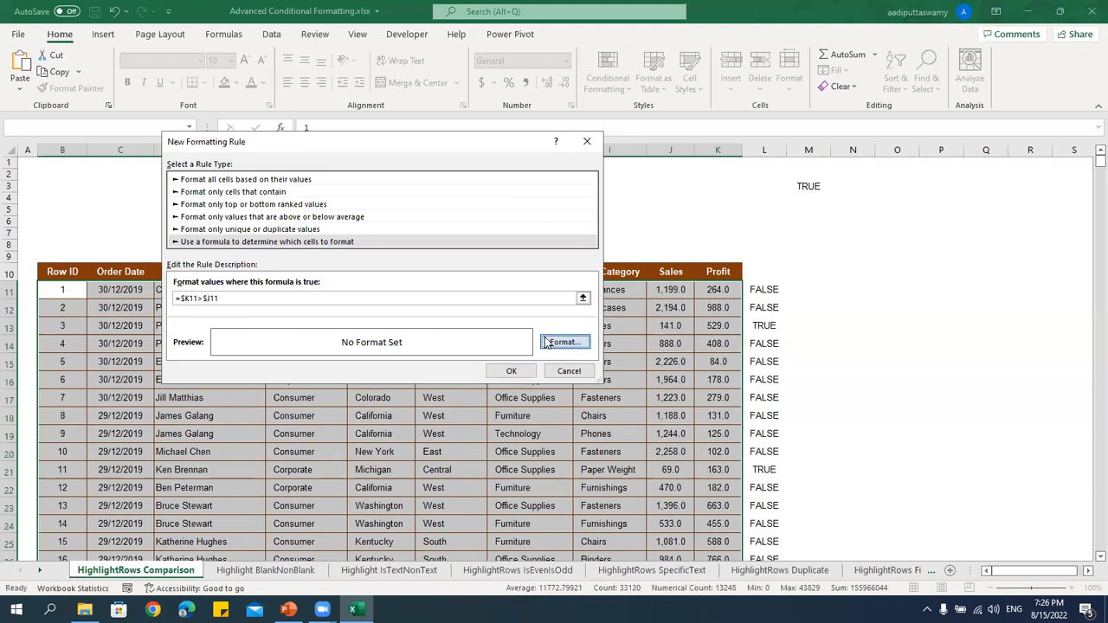
pyautogui.click(202, 170)
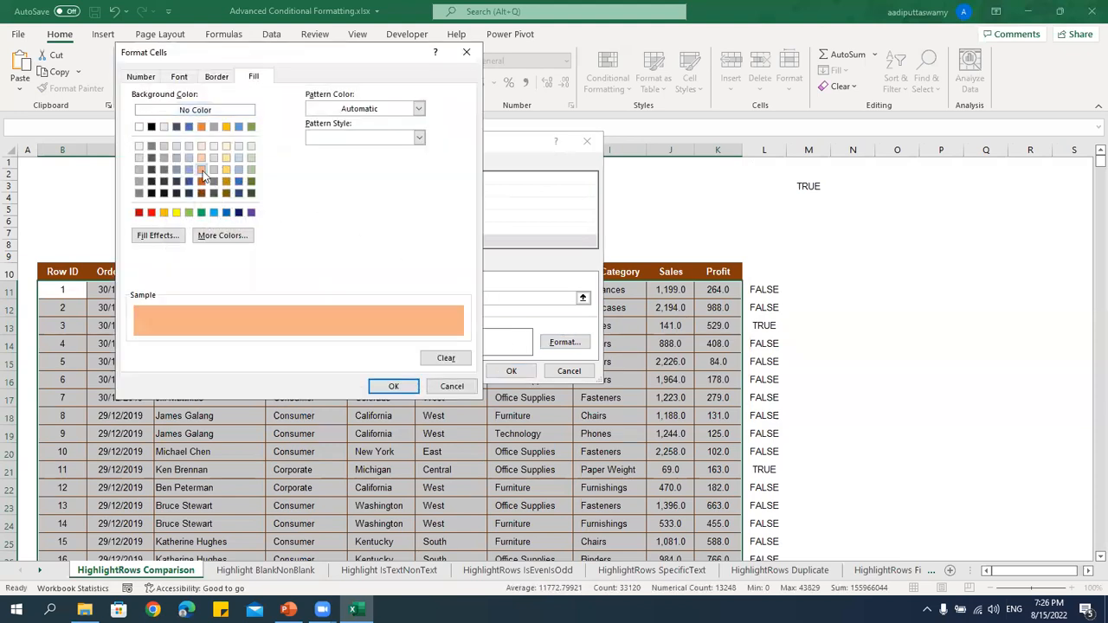
pyautogui.click(394, 387)
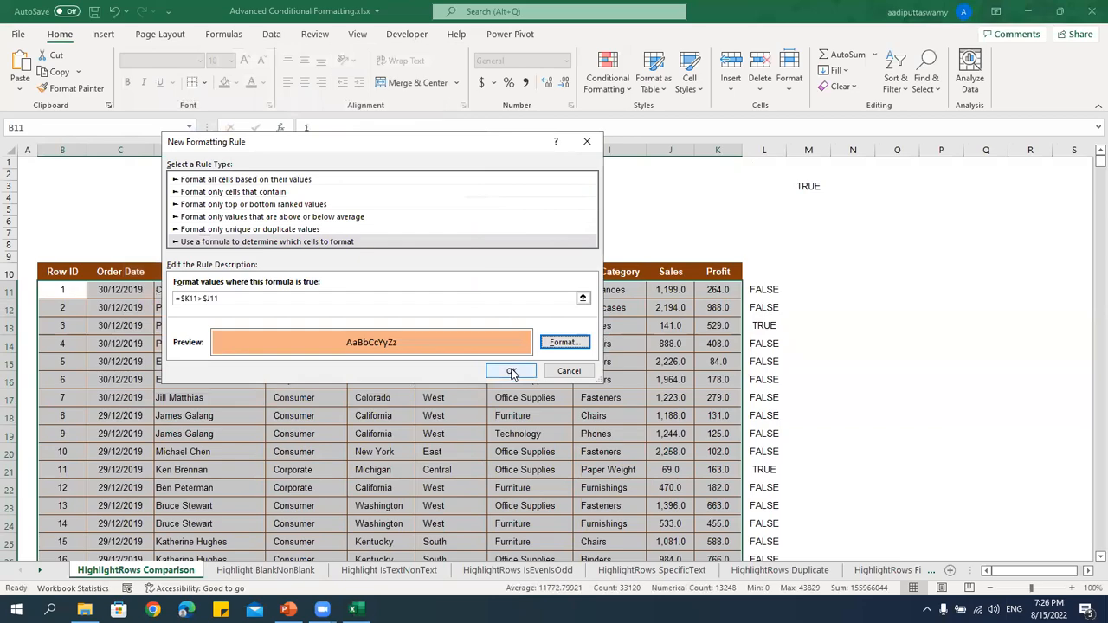
pyautogui.click(511, 372)
pyautogui.click(512, 367)
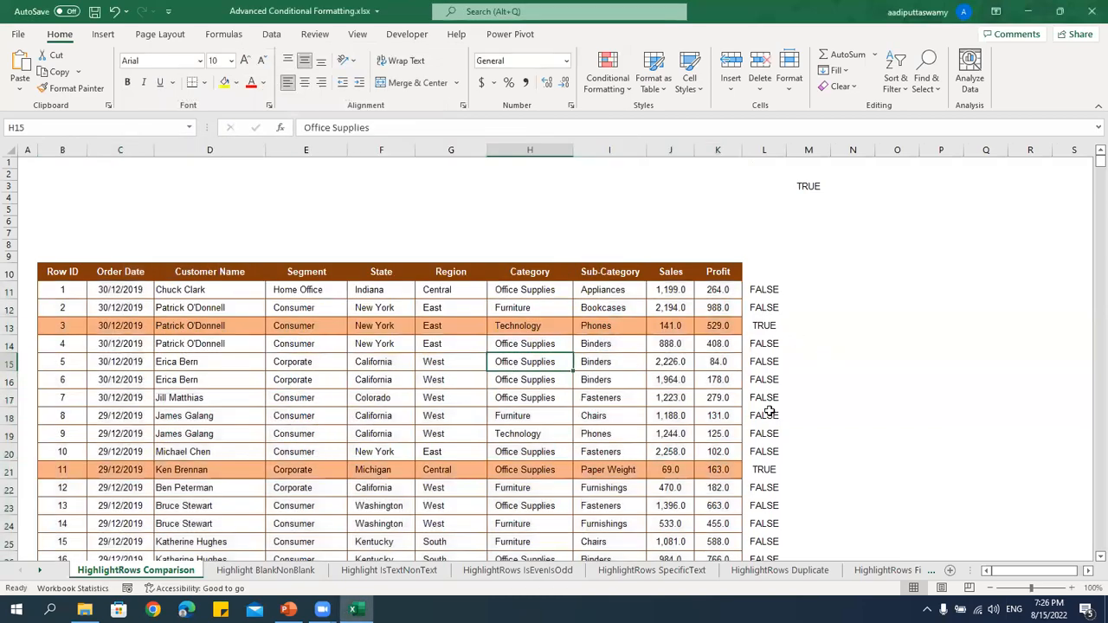
# Check the highlighted rows against the TRUE and FALSE results in column L further down the table and back.
pyautogui.scroll(-8, 775, 456)
pyautogui.scroll(-16, 775, 457)
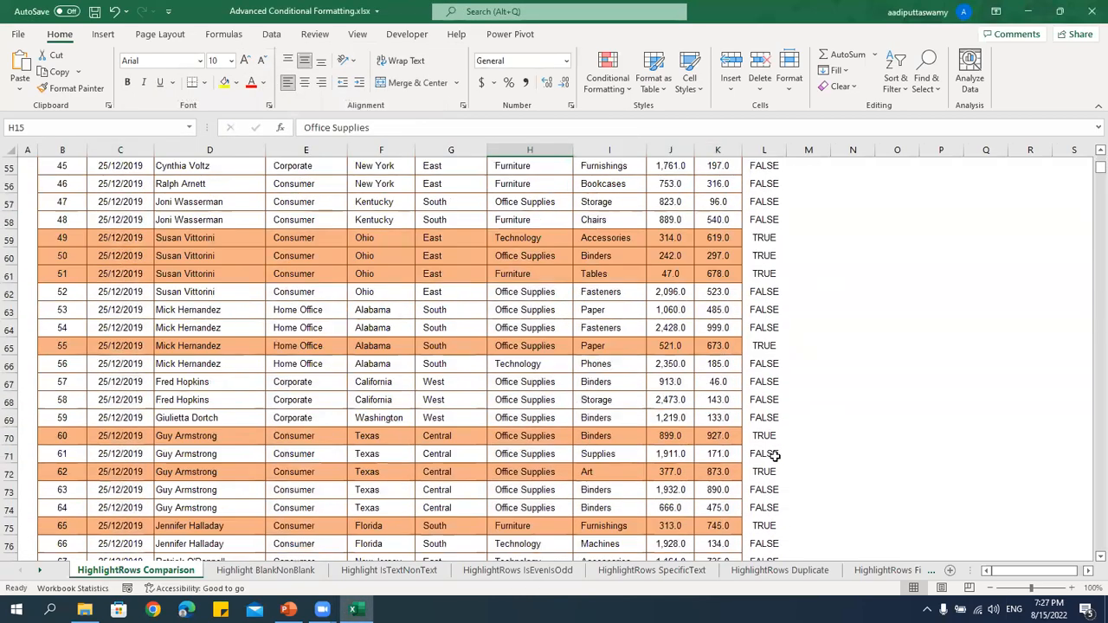
pyautogui.scroll(-7, 775, 456)
pyautogui.scroll(20, 775, 456)
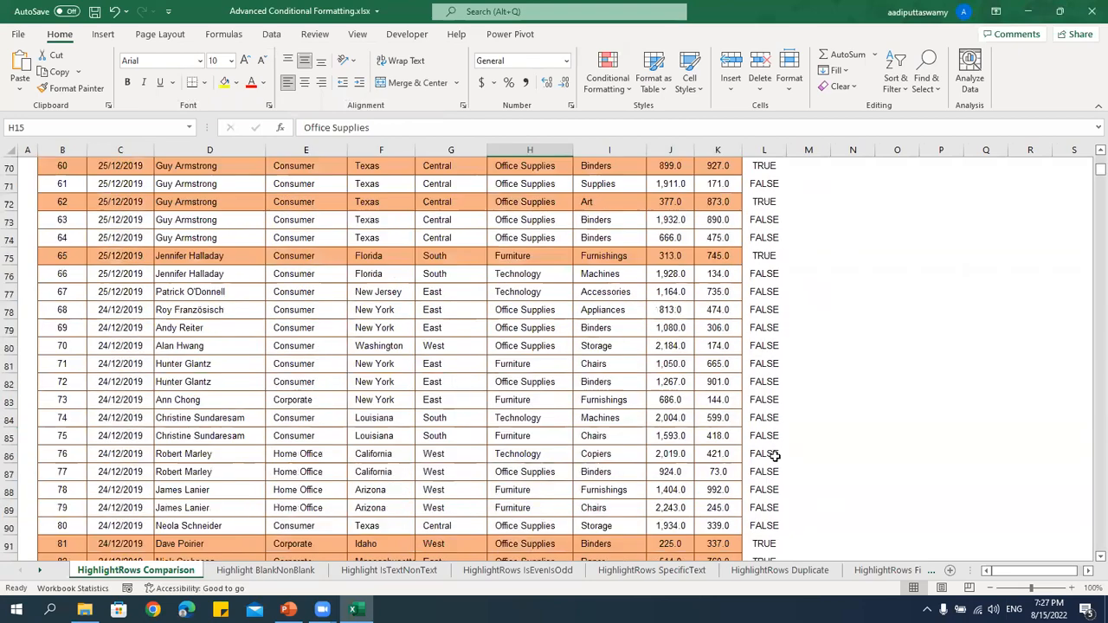
pyautogui.scroll(5, 775, 456)
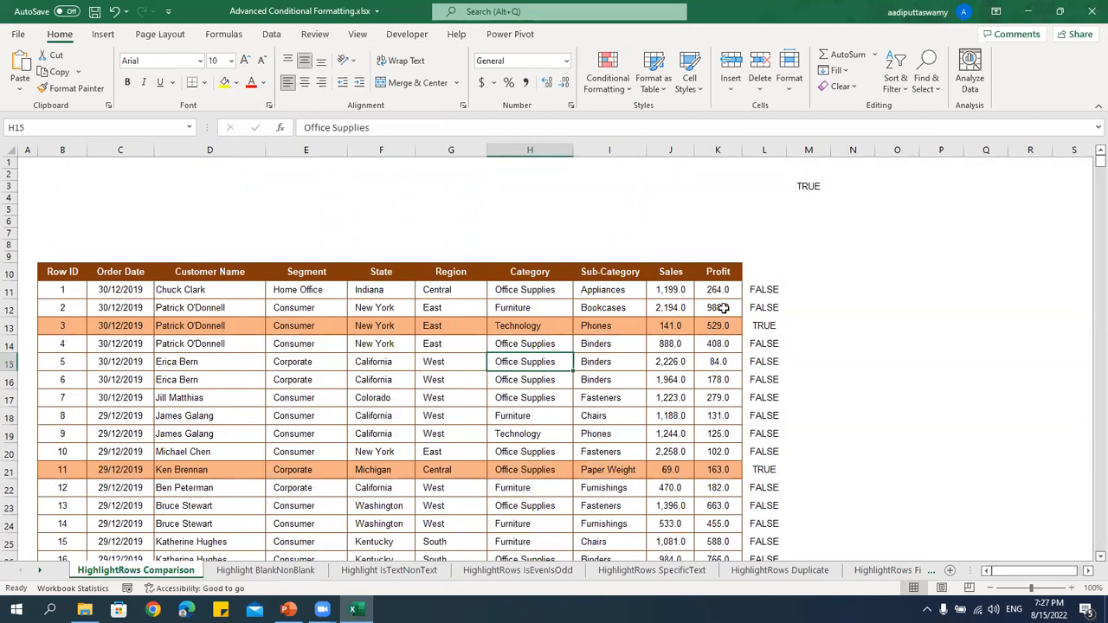
# Inspect the rule's formula in the Conditional Formatting Rules Manager without changing it, and compare it with the formula in L11.
pyautogui.click(608, 80)
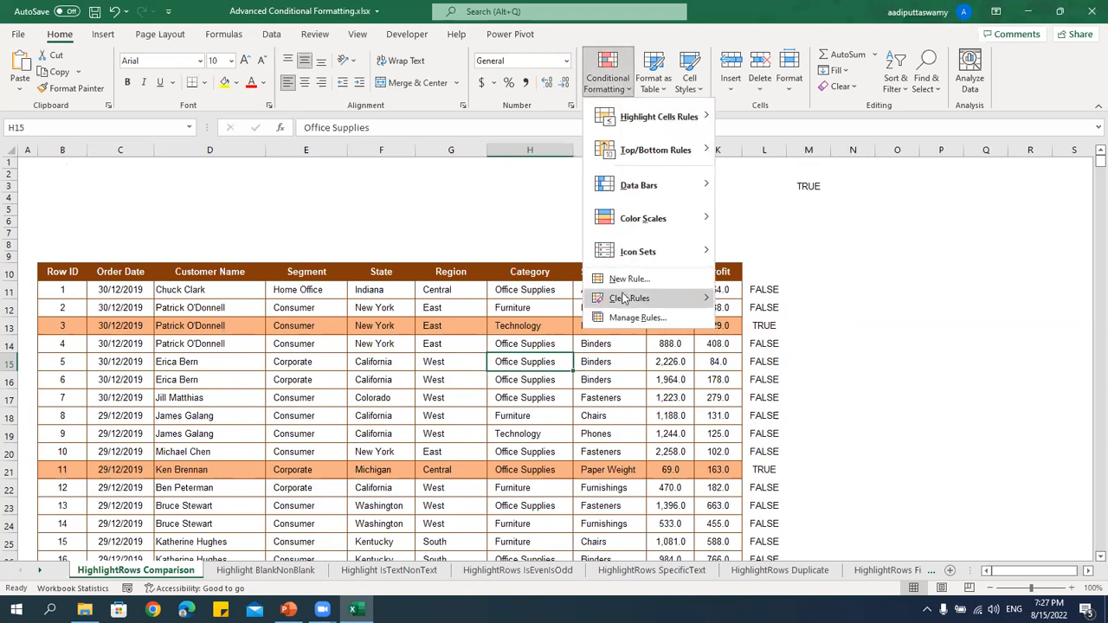
pyautogui.click(638, 318)
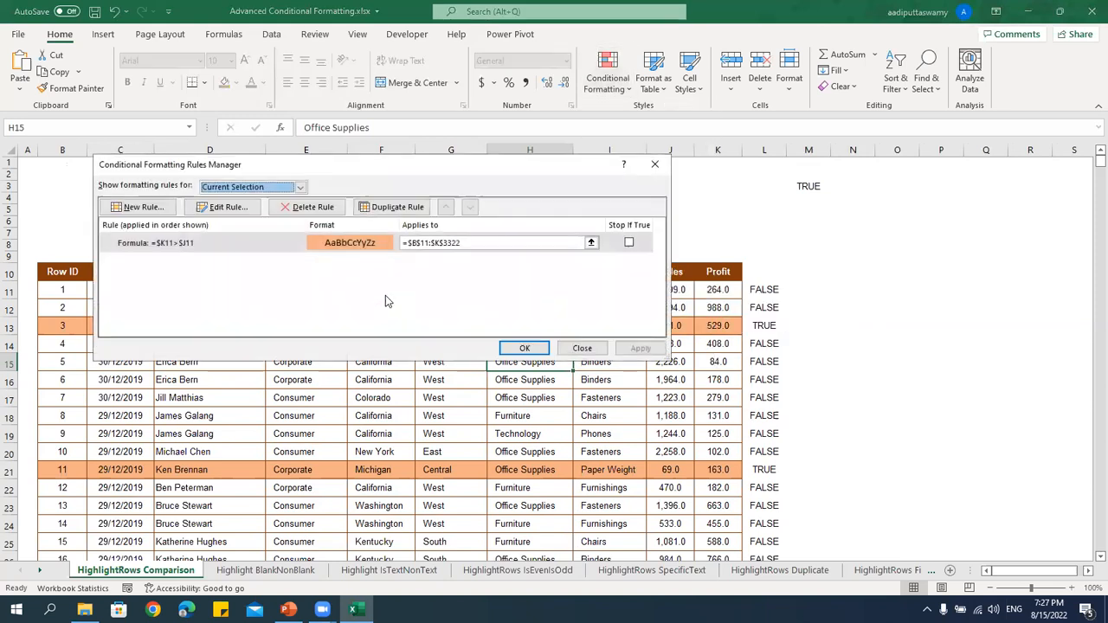
pyautogui.doubleClick(307, 242)
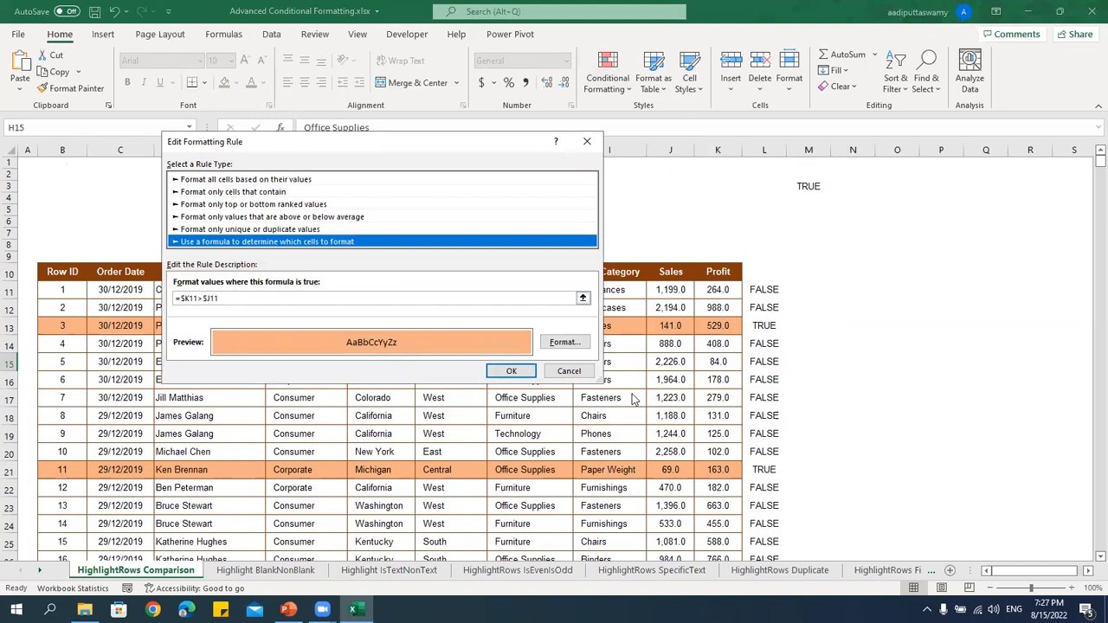
pyautogui.click(572, 371)
pyautogui.click(582, 348)
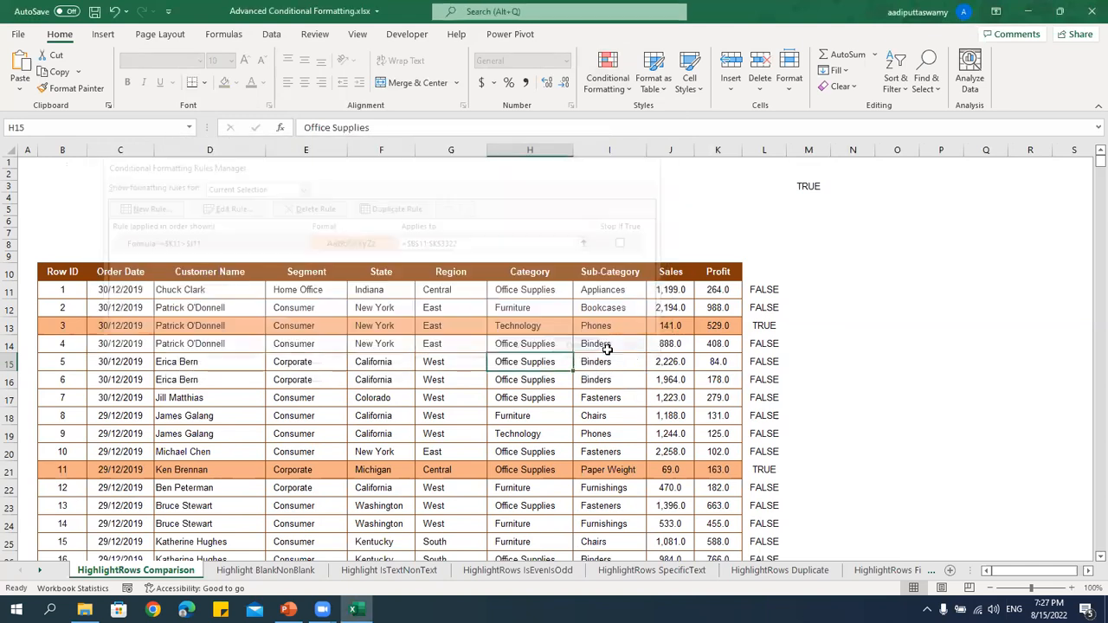
pyautogui.click(771, 291)
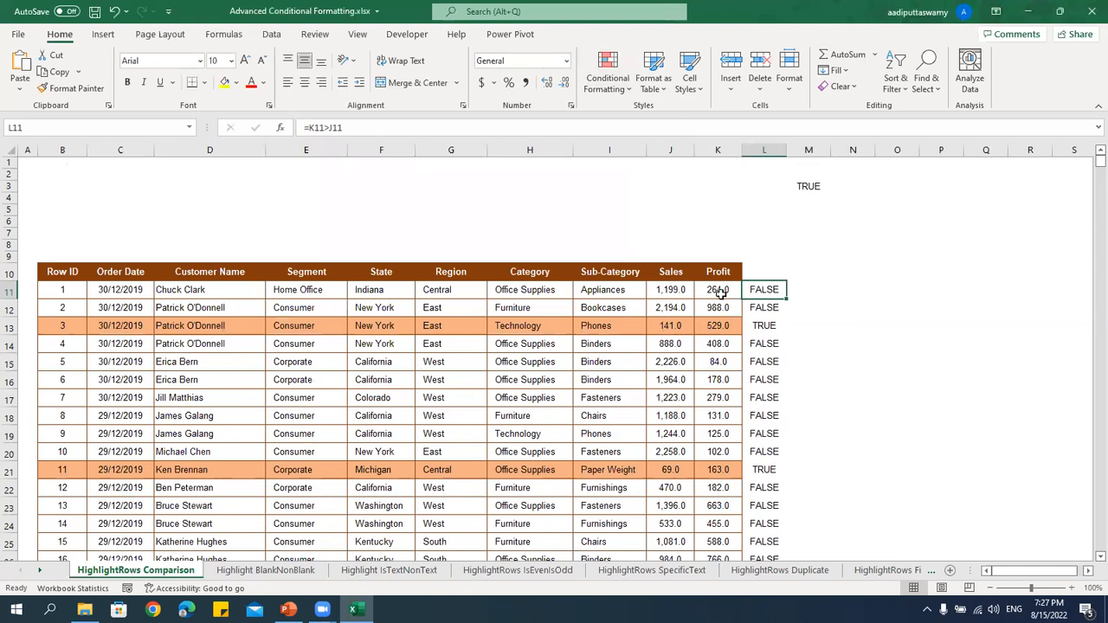
pyautogui.click(650, 327)
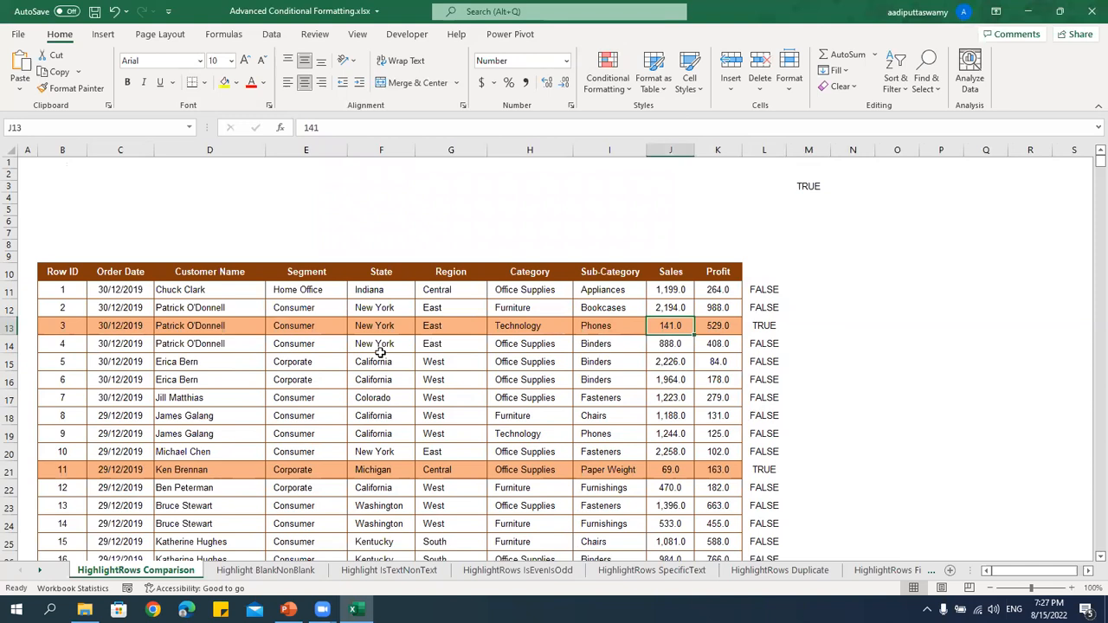
# Switch to the Highlight BlankNonBlank sheet and examine the blank cells in the Segment, Order Date, Category and Region columns.
pyautogui.click(265, 569)
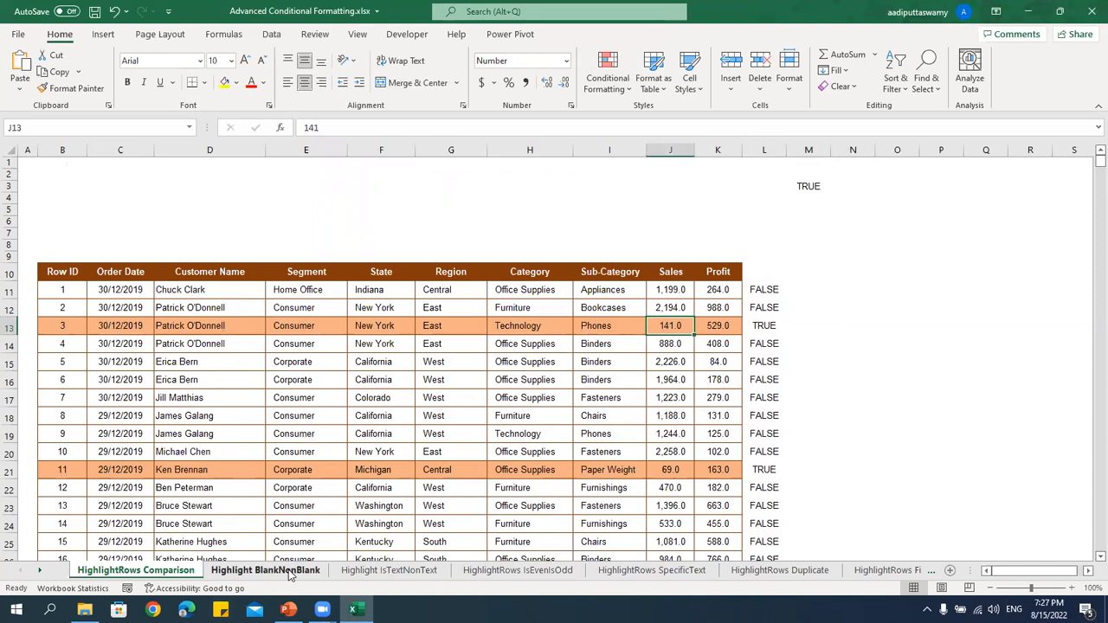
pyautogui.click(286, 381)
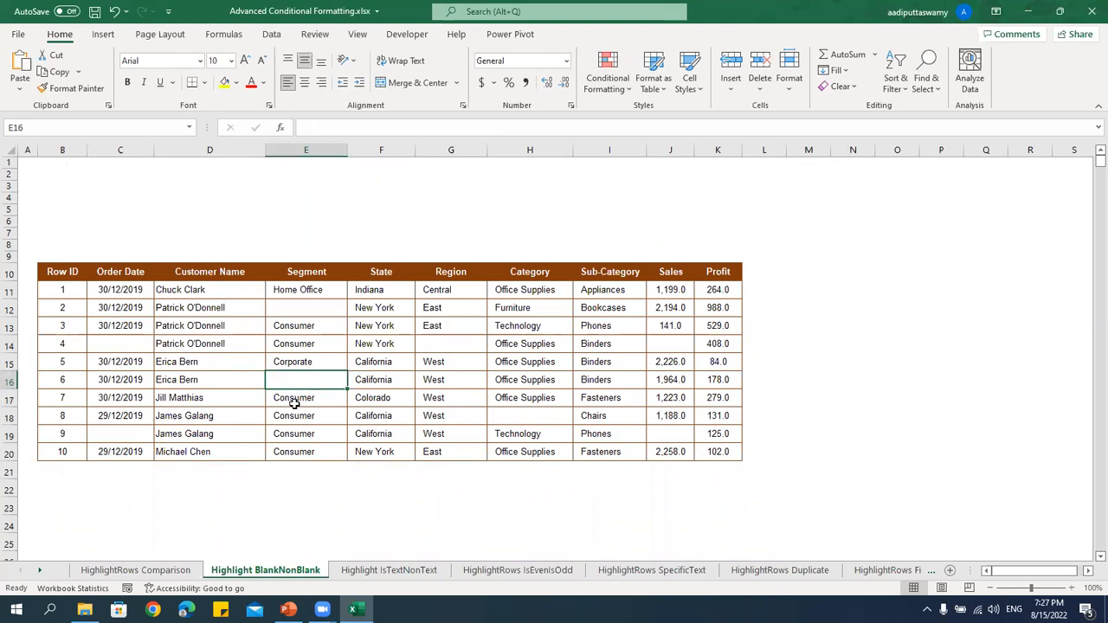
pyautogui.click(287, 314)
pyautogui.click(288, 381)
pyautogui.click(134, 345)
pyautogui.click(135, 433)
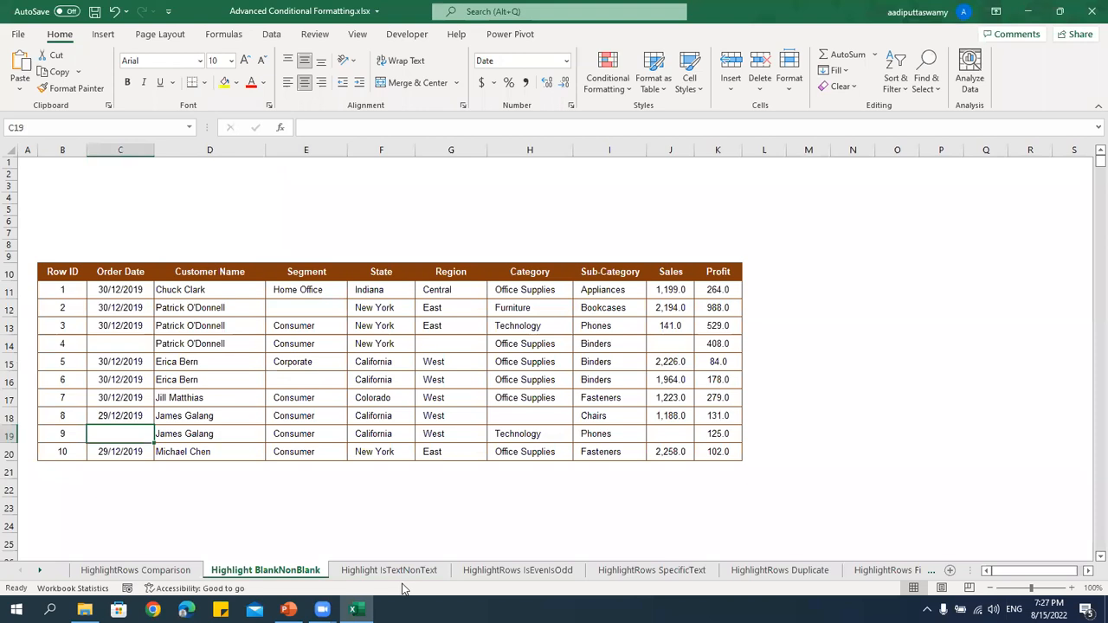
pyautogui.click(512, 420)
pyautogui.click(454, 347)
pyautogui.click(328, 309)
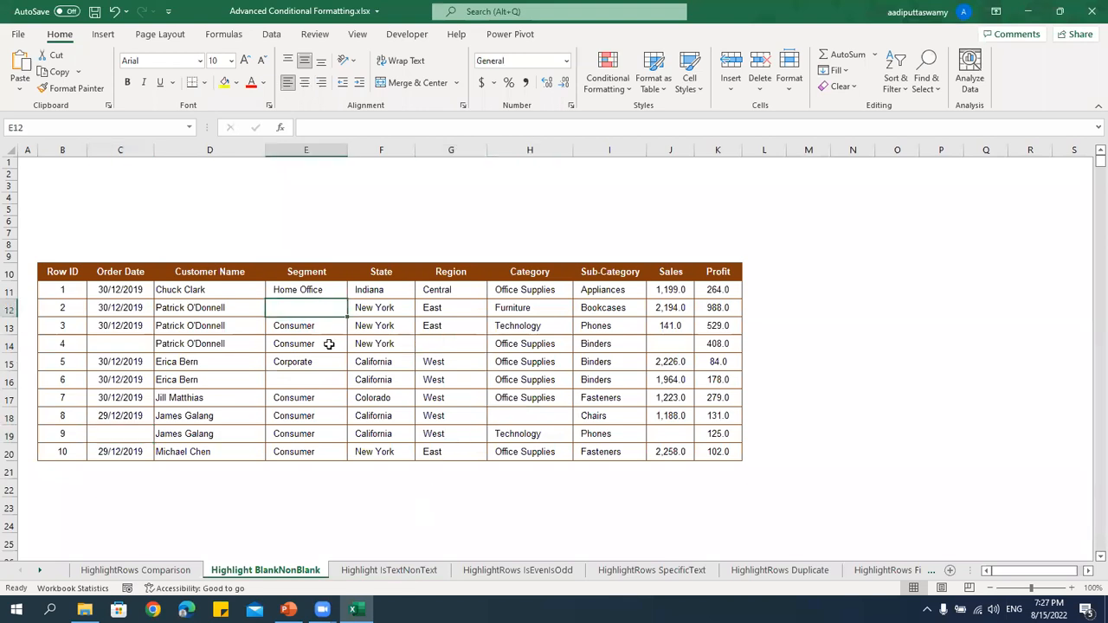
# Start a conditional formatting rule for B11:K20 that formats only cells containing blanks.
pyautogui.click(319, 382)
pyautogui.click(124, 345)
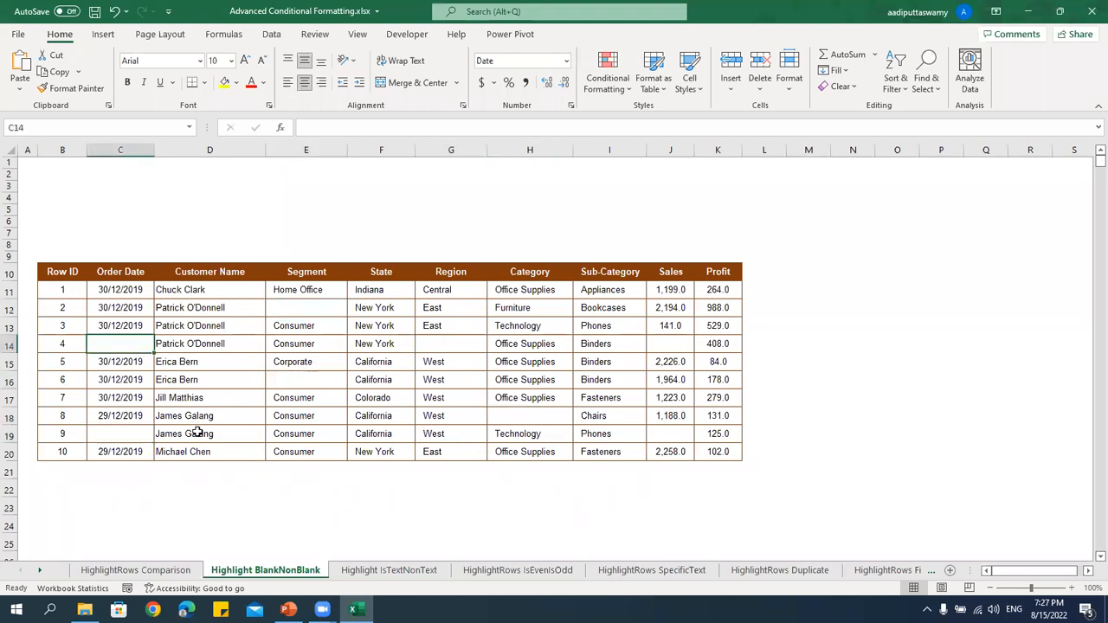
pyautogui.moveTo(74, 293); pyautogui.dragTo(698, 462)
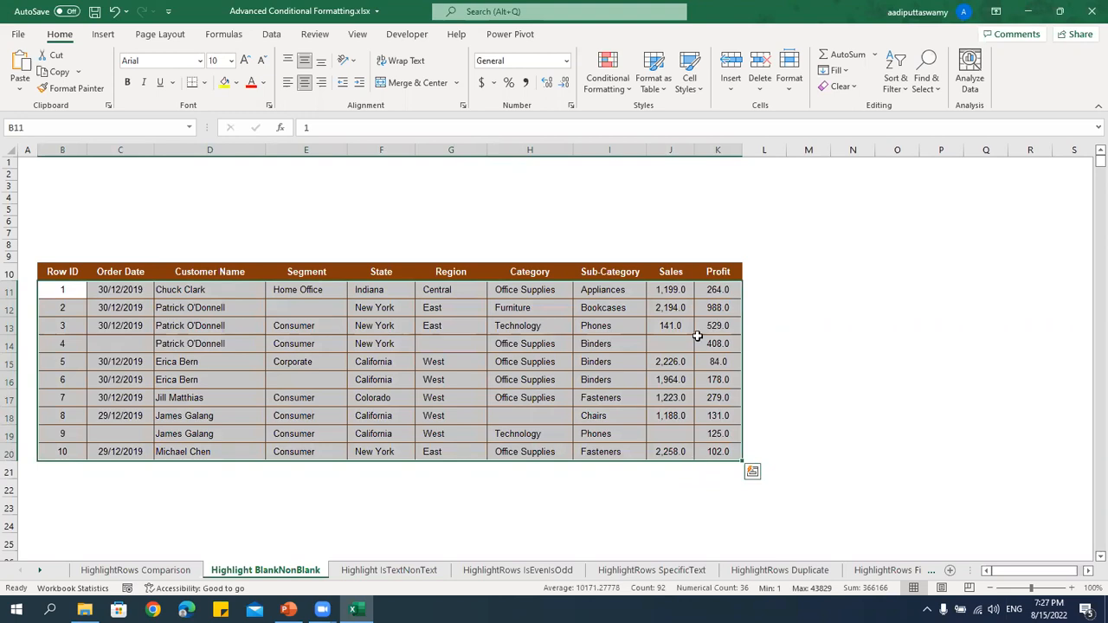
pyautogui.click(626, 90)
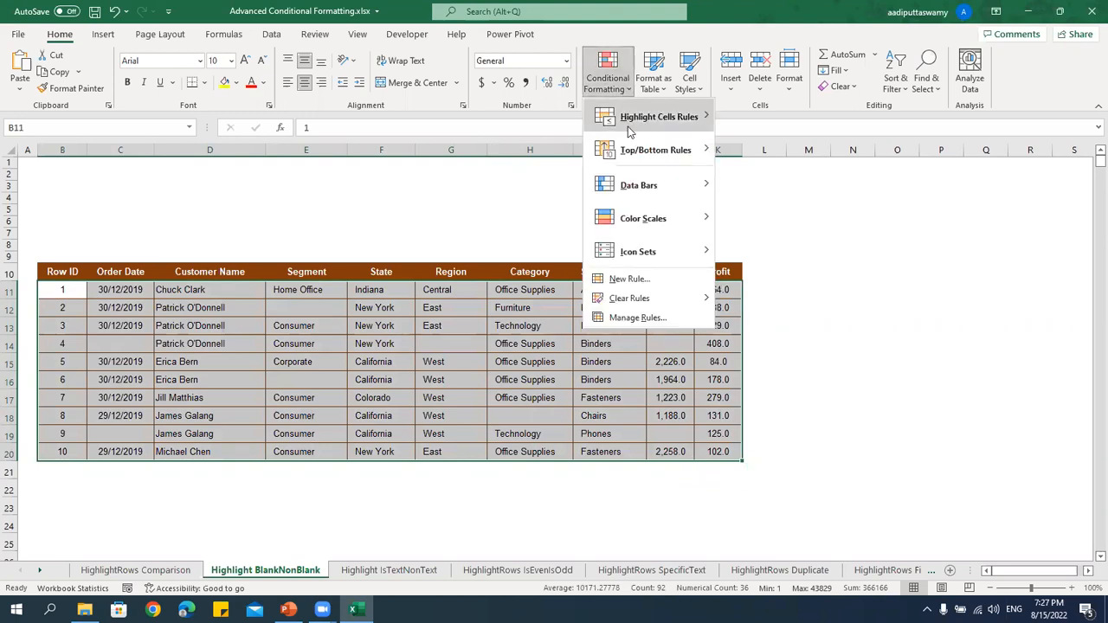
pyautogui.click(641, 280)
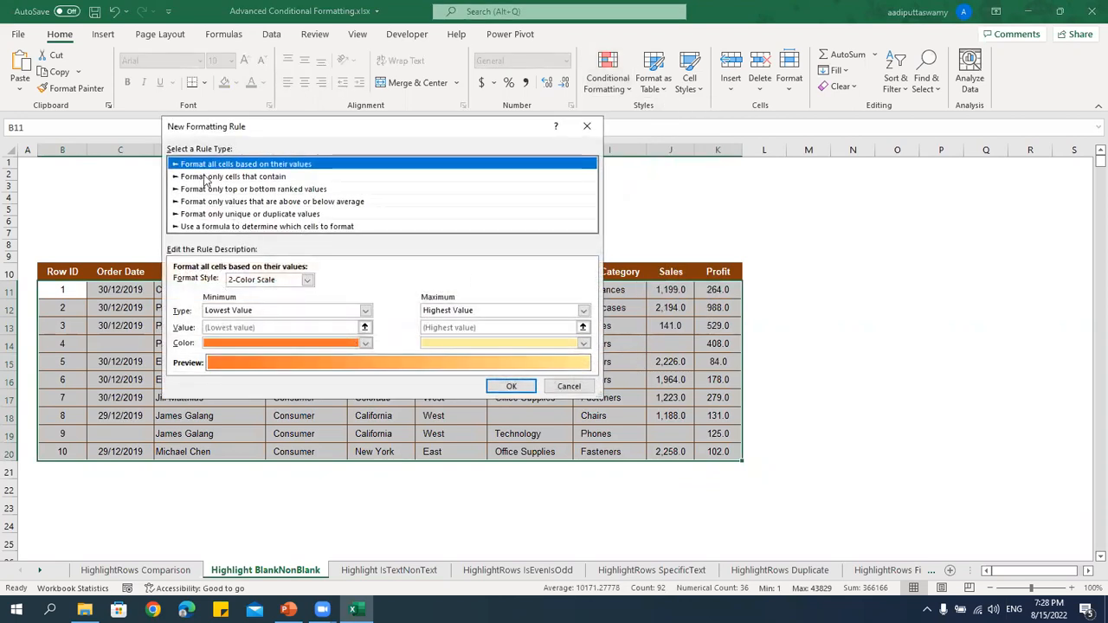
pyautogui.click(201, 176)
pyautogui.click(231, 283)
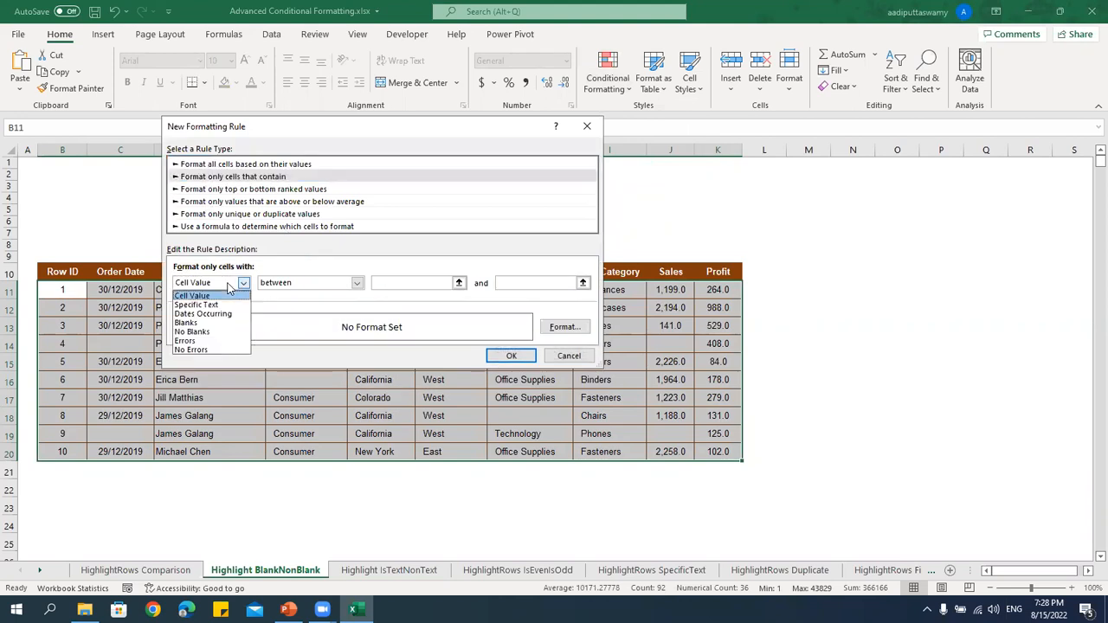
pyautogui.click(205, 323)
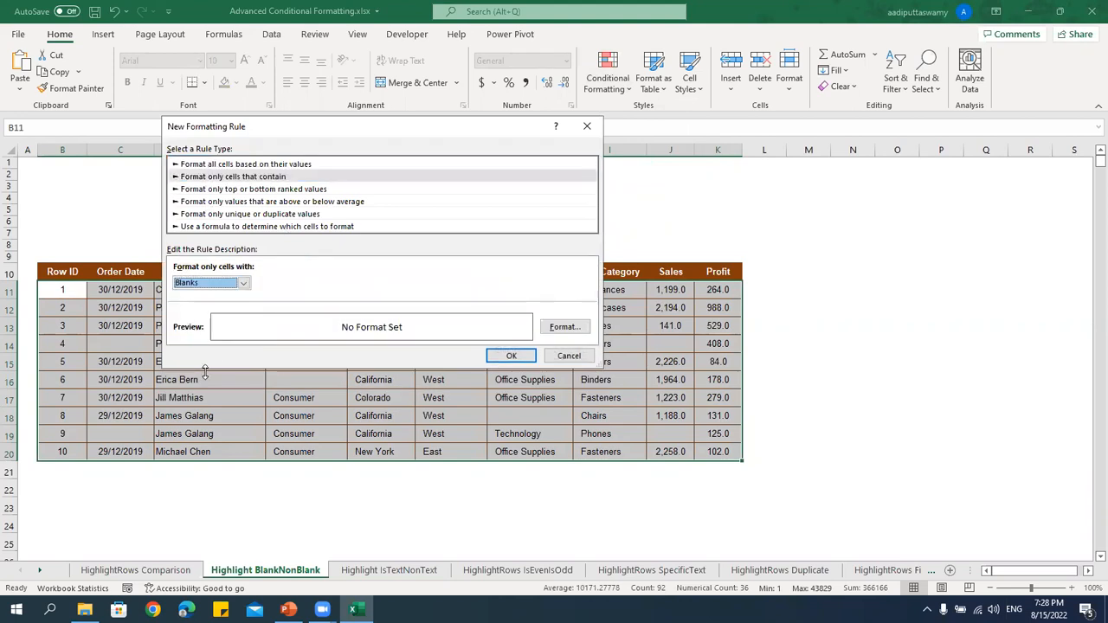
# Give the blanks rule a light gold background fill and apply it to the table.
pyautogui.click(577, 328)
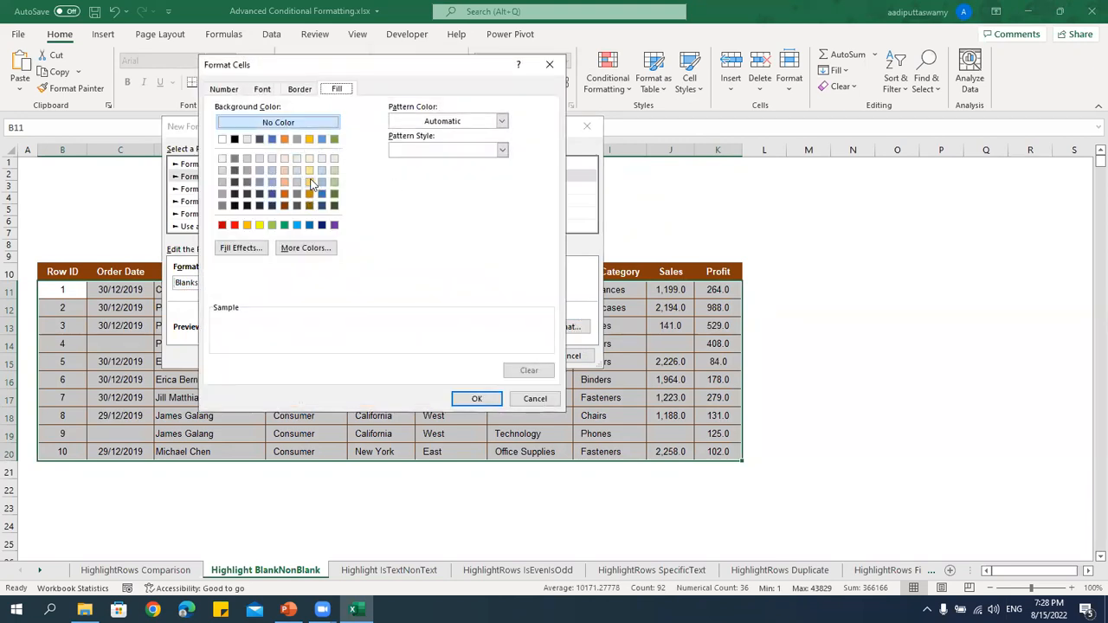
pyautogui.click(310, 182)
pyautogui.click(475, 399)
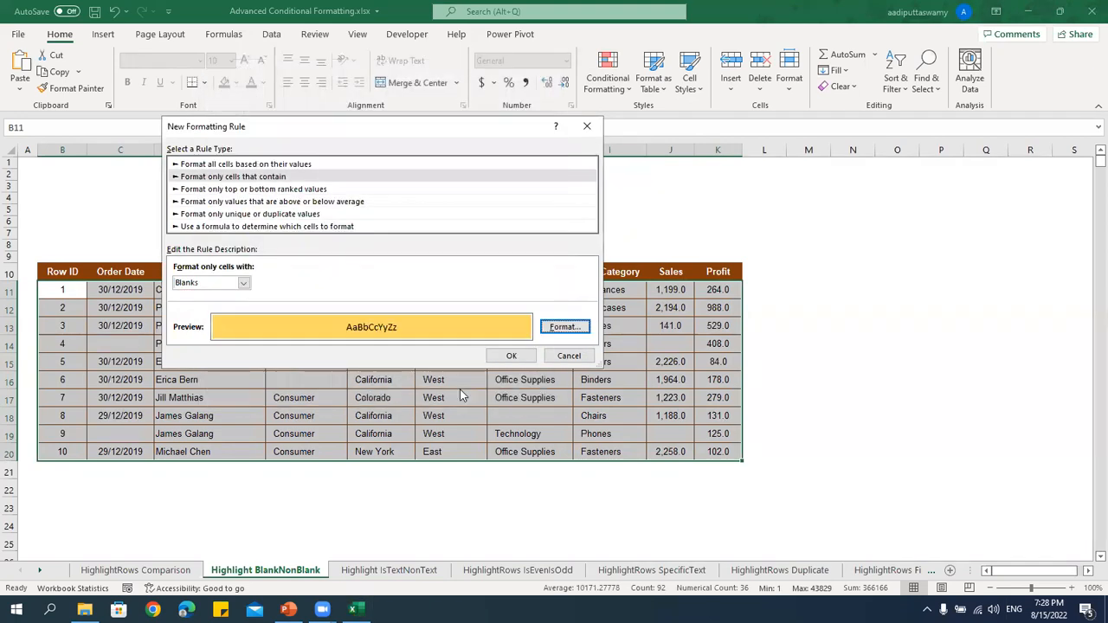
pyautogui.click(509, 356)
pyautogui.click(400, 449)
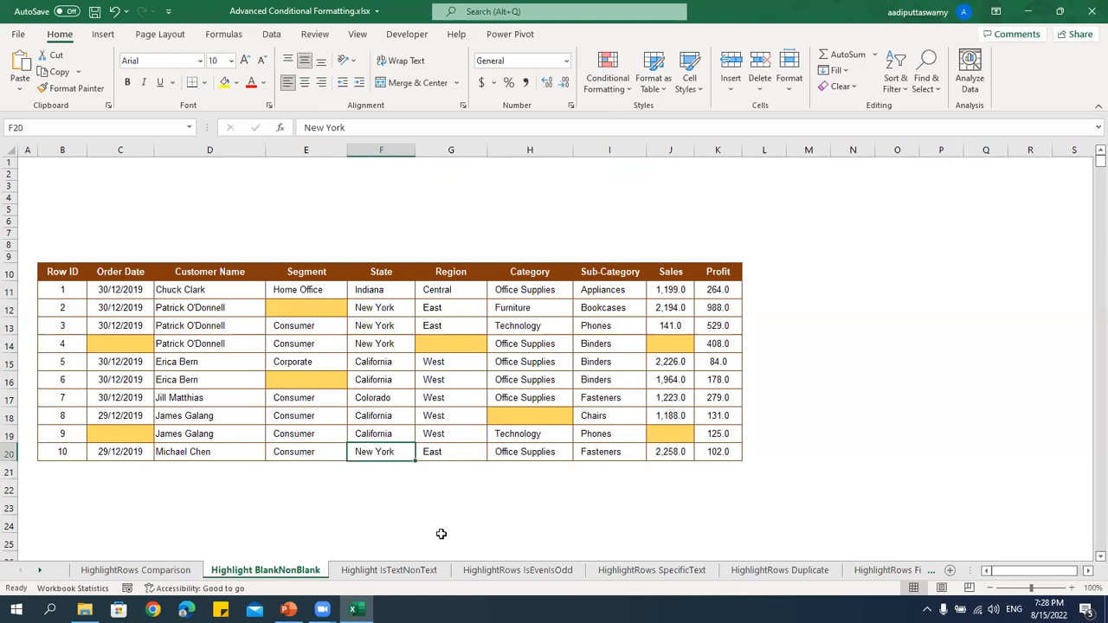
# Undo the blanks formatting rule and revisit the blank cells in the Order Date and Segment columns.
pyautogui.hotkey('ctrl', 'z')
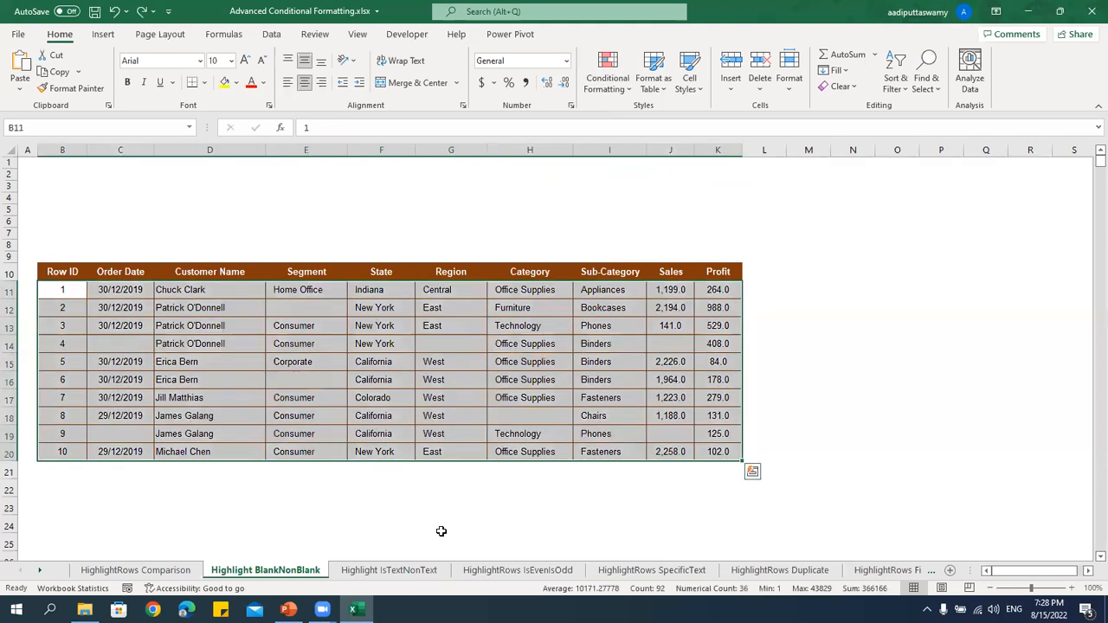
pyautogui.click(374, 392)
pyautogui.click(134, 348)
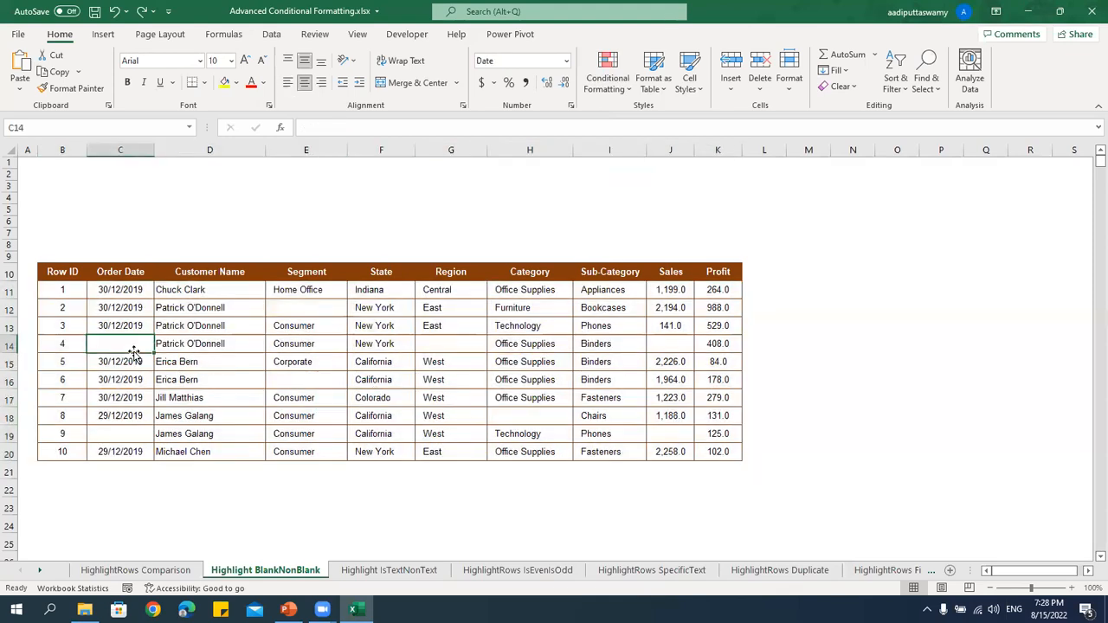
pyautogui.click(316, 310)
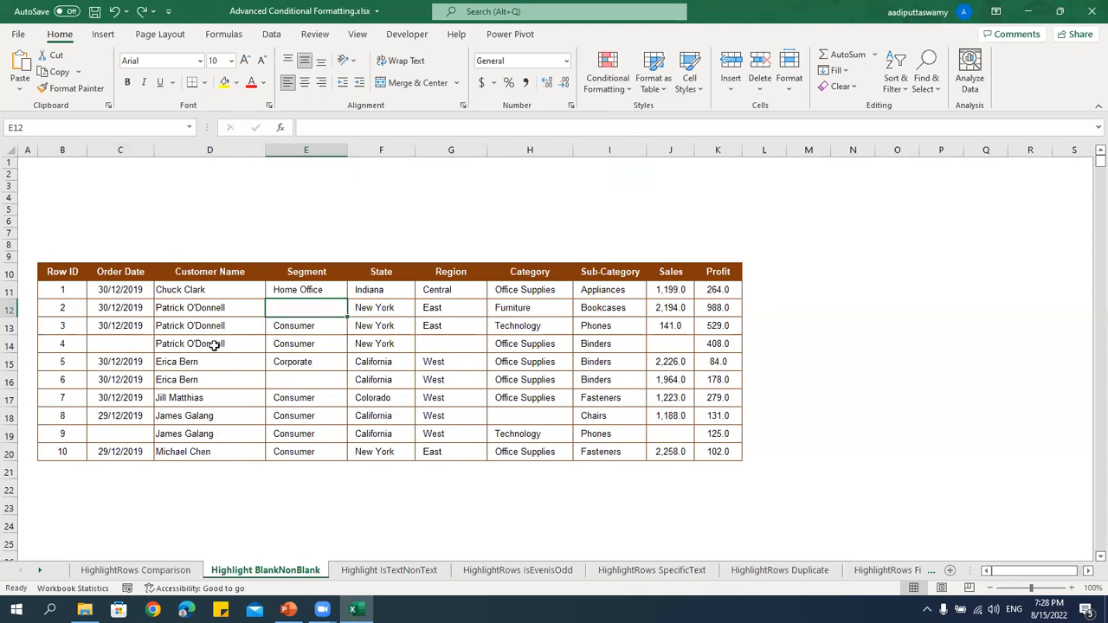
# Set up a new conditional formatting rule for B11:K20 that targets only cells containing blanks.
pyautogui.moveTo(74, 286); pyautogui.dragTo(719, 449)
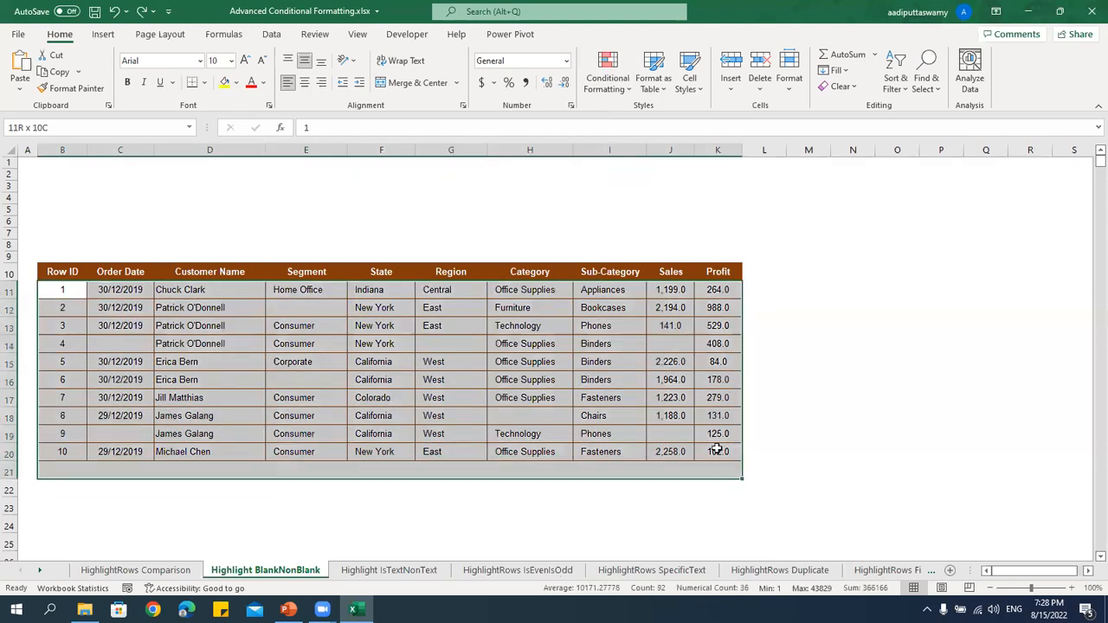
pyautogui.click(606, 84)
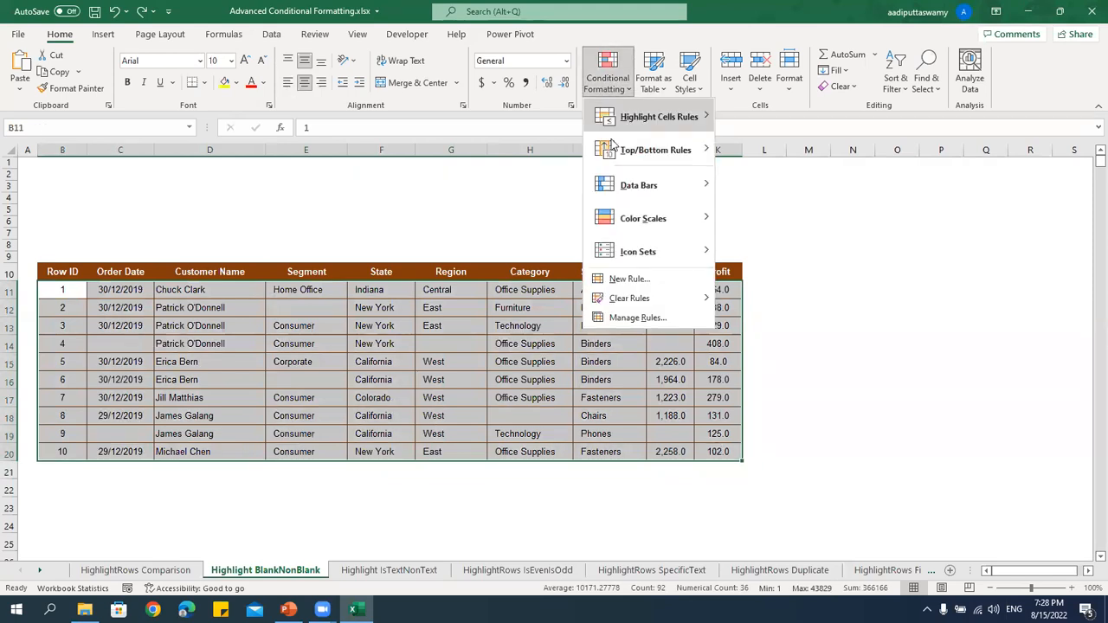
pyautogui.click(630, 269)
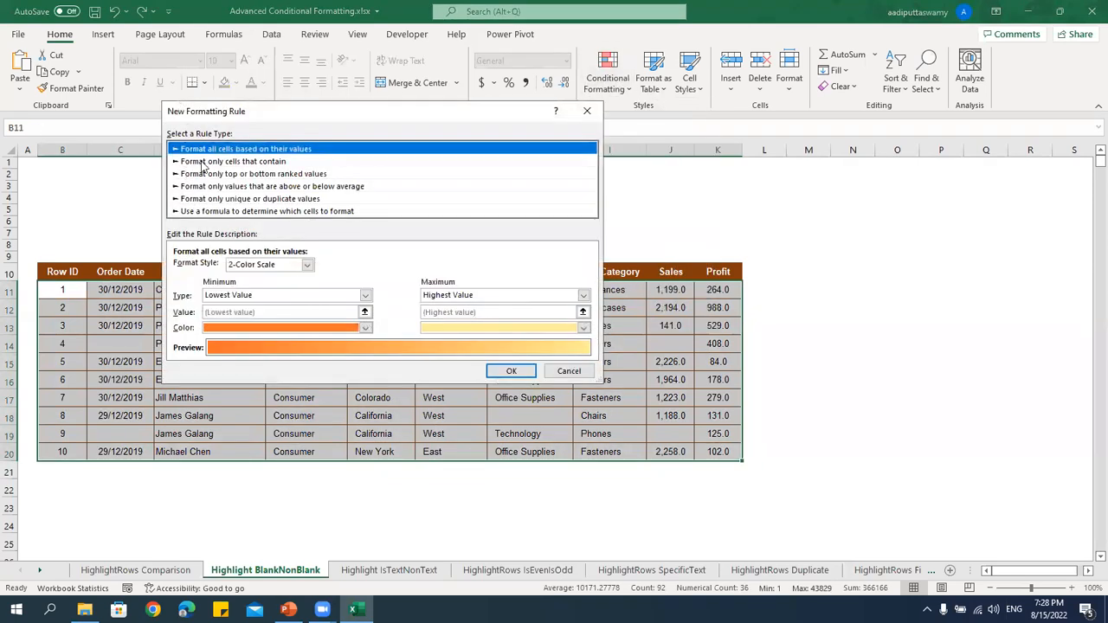
pyautogui.click(205, 162)
pyautogui.click(219, 266)
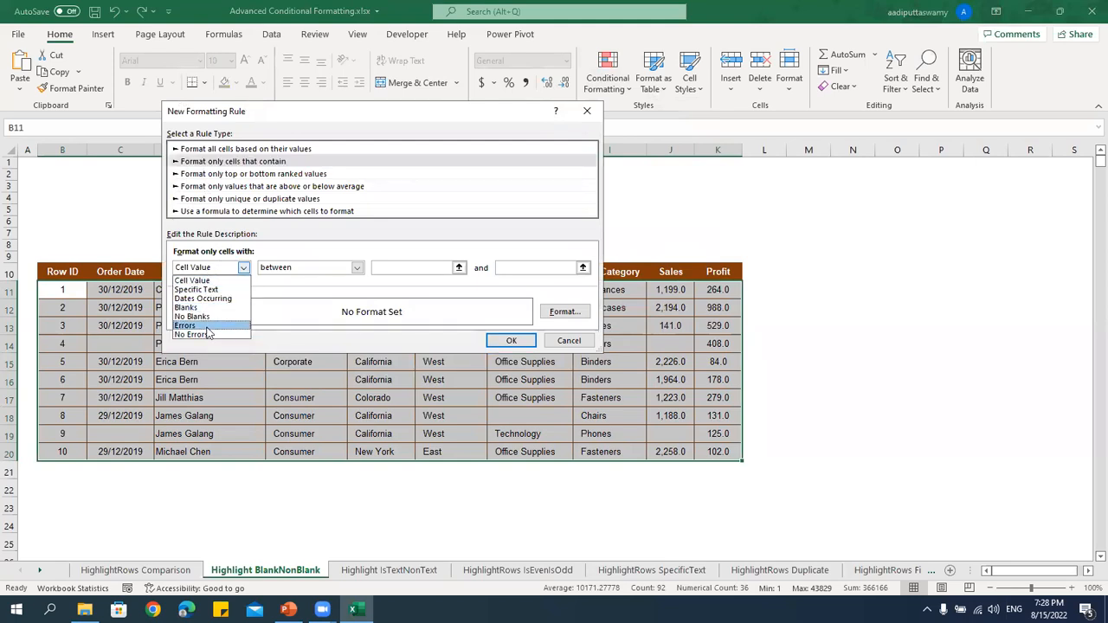
pyautogui.click(192, 310)
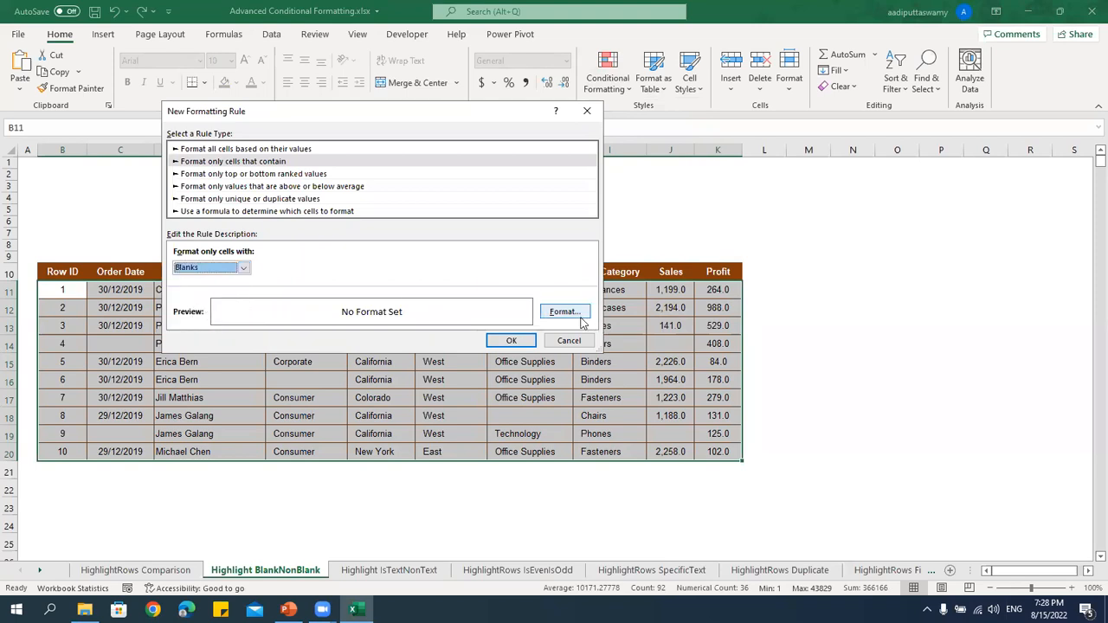
# Set the rule's background fill to light gold and apply it to the table.
pyautogui.click(581, 317)
pyautogui.click(309, 166)
pyautogui.click(475, 382)
pyautogui.click(509, 341)
pyautogui.click(426, 487)
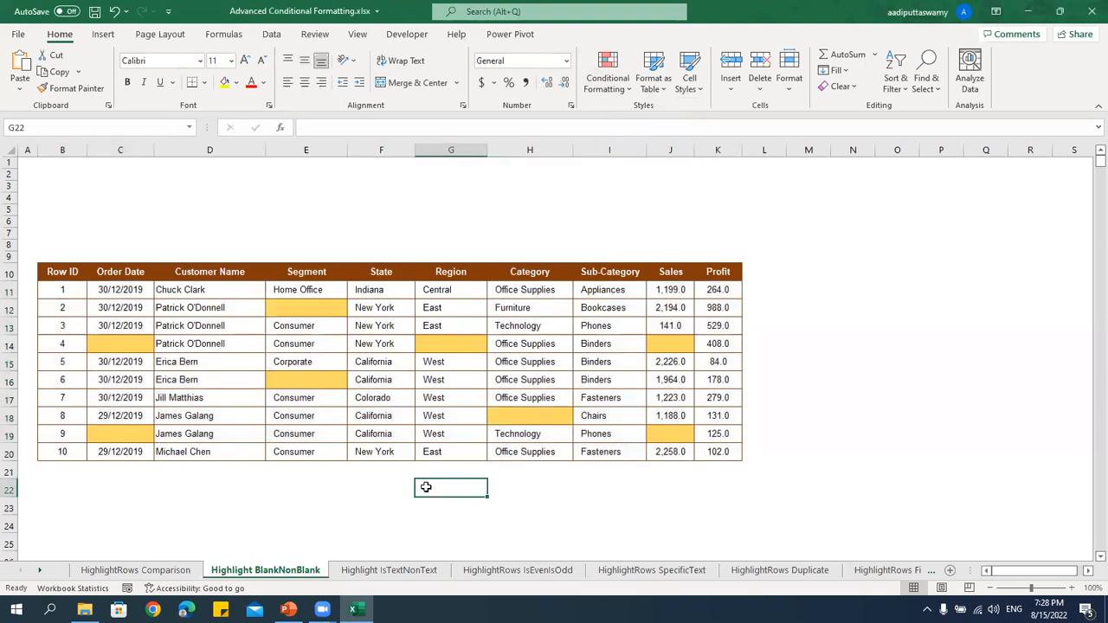
# Clear the contents of cells H14, C12 and D18 to test the blanks rule.
pyautogui.click(542, 346)
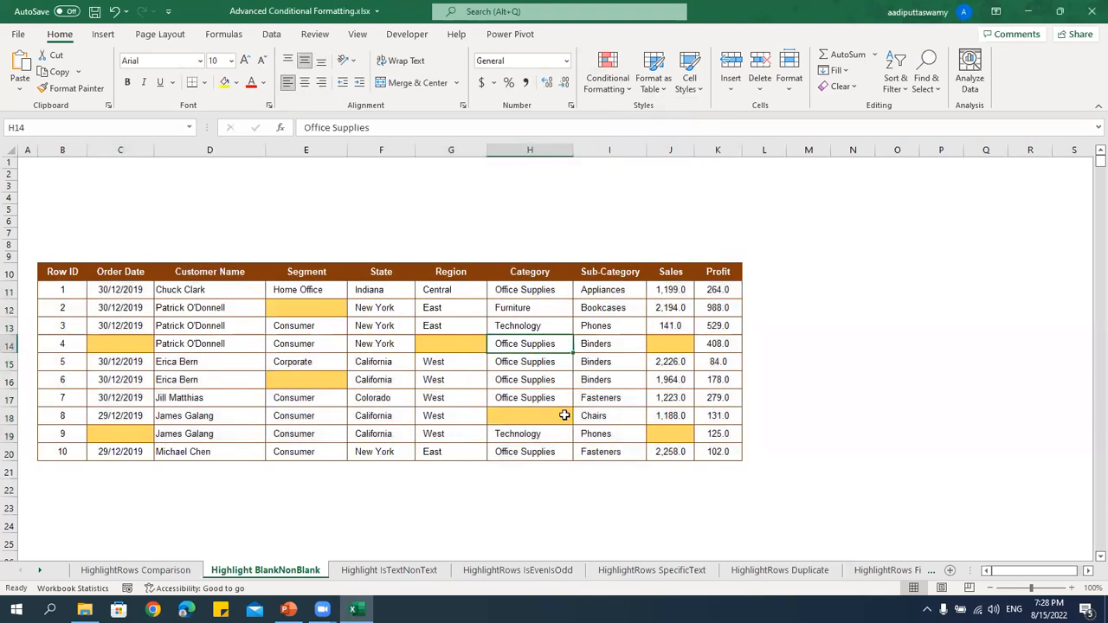
pyautogui.press('Delete')
pyautogui.click(130, 310)
pyautogui.press('Delete')
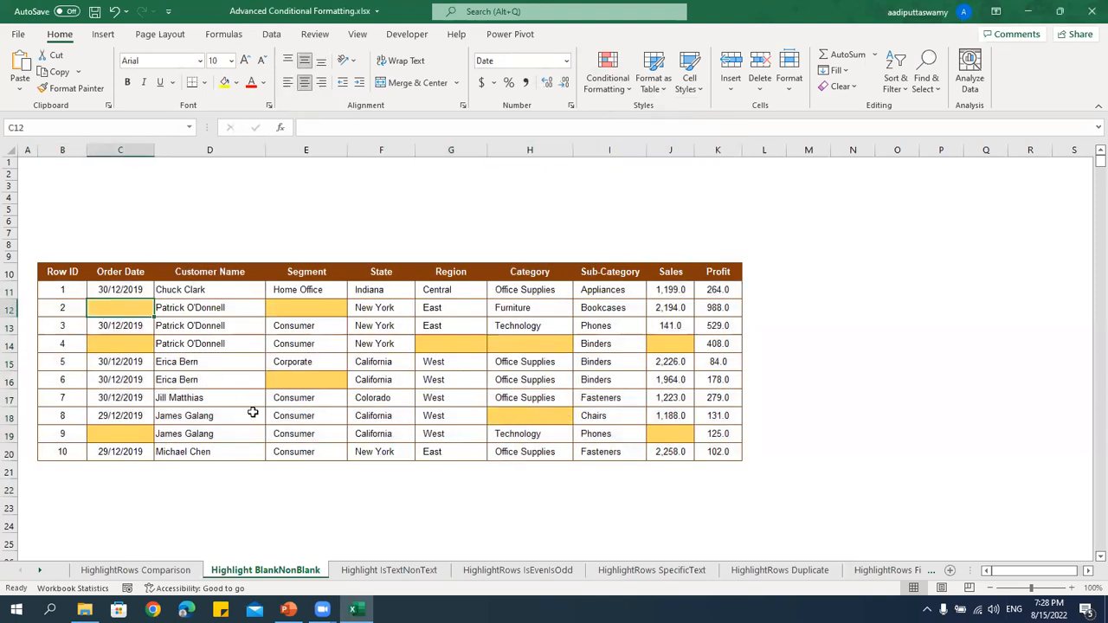
pyautogui.click(252, 413)
pyautogui.press('Delete')
pyautogui.click(259, 453)
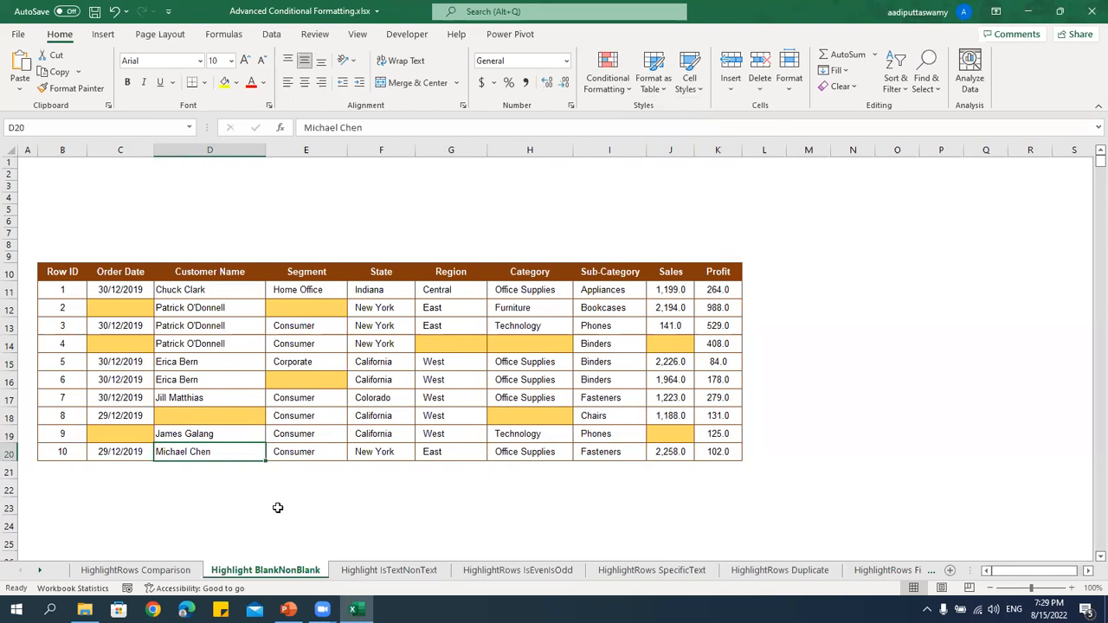
# Switch to the Highlight IsTextNonText sheet and examine the cell-content conditions available for a new rule on B11:K20, without creating one.
pyautogui.click(418, 574)
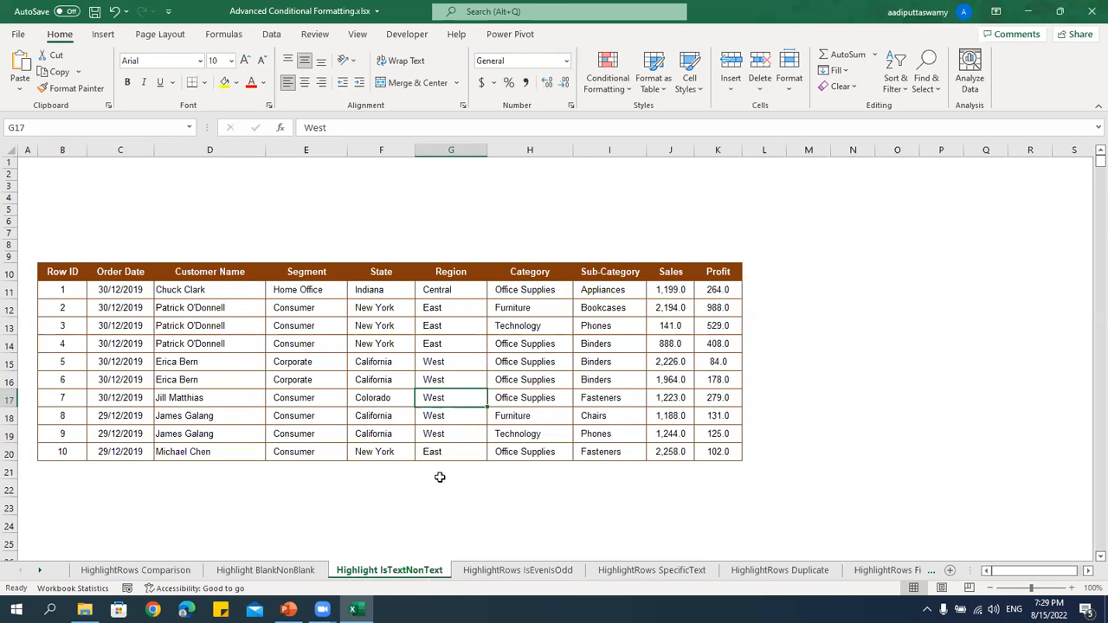
pyautogui.moveTo(68, 289); pyautogui.dragTo(732, 450)
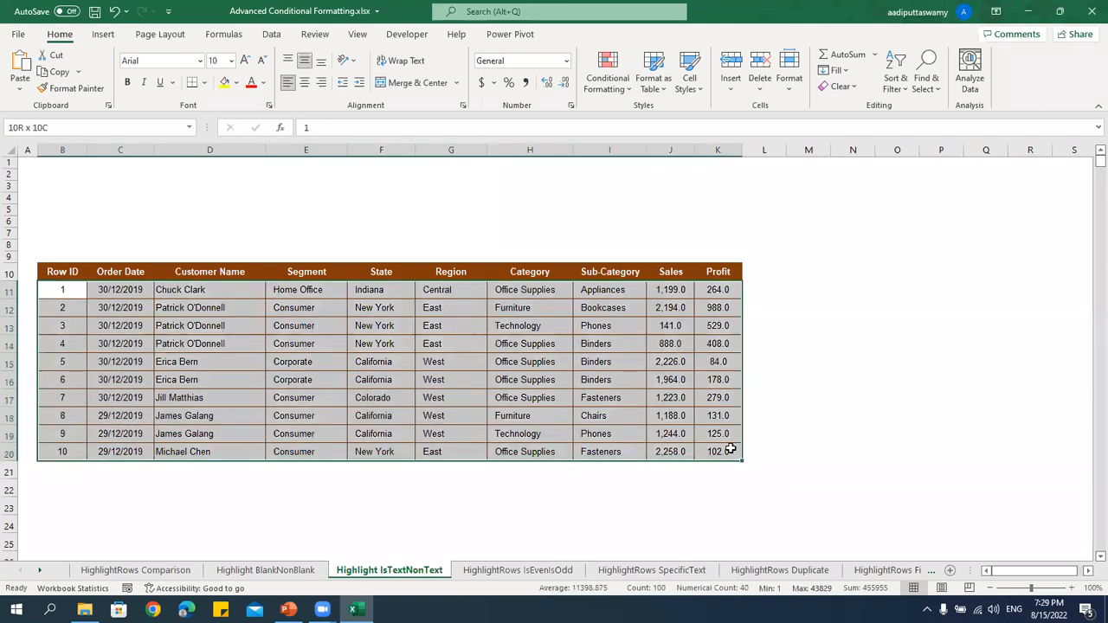
pyautogui.click(611, 85)
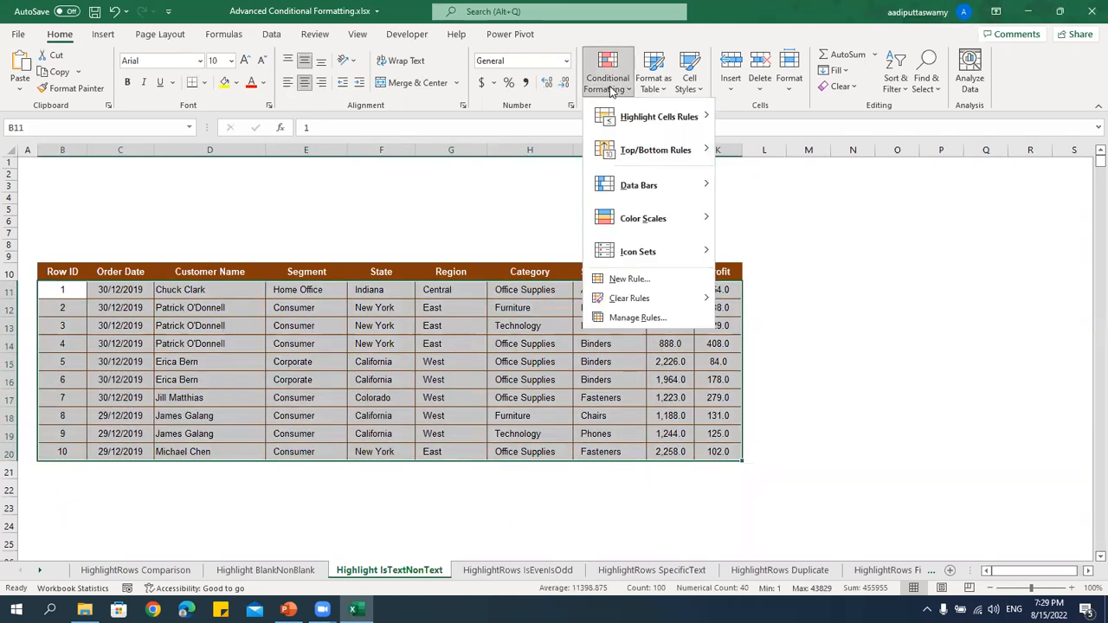
pyautogui.click(617, 278)
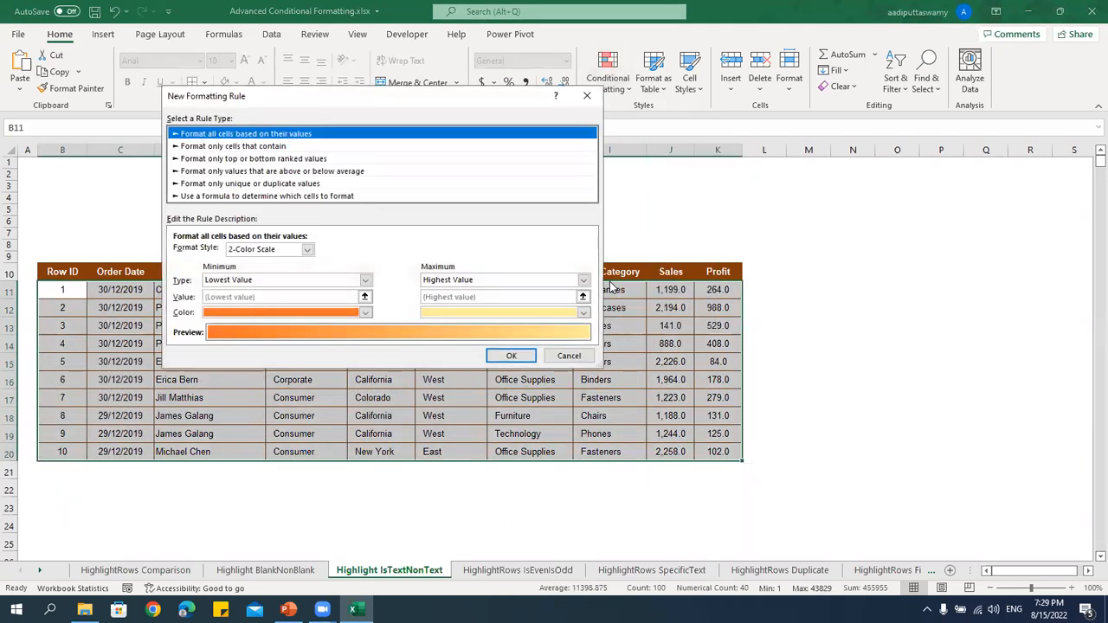
pyautogui.click(223, 147)
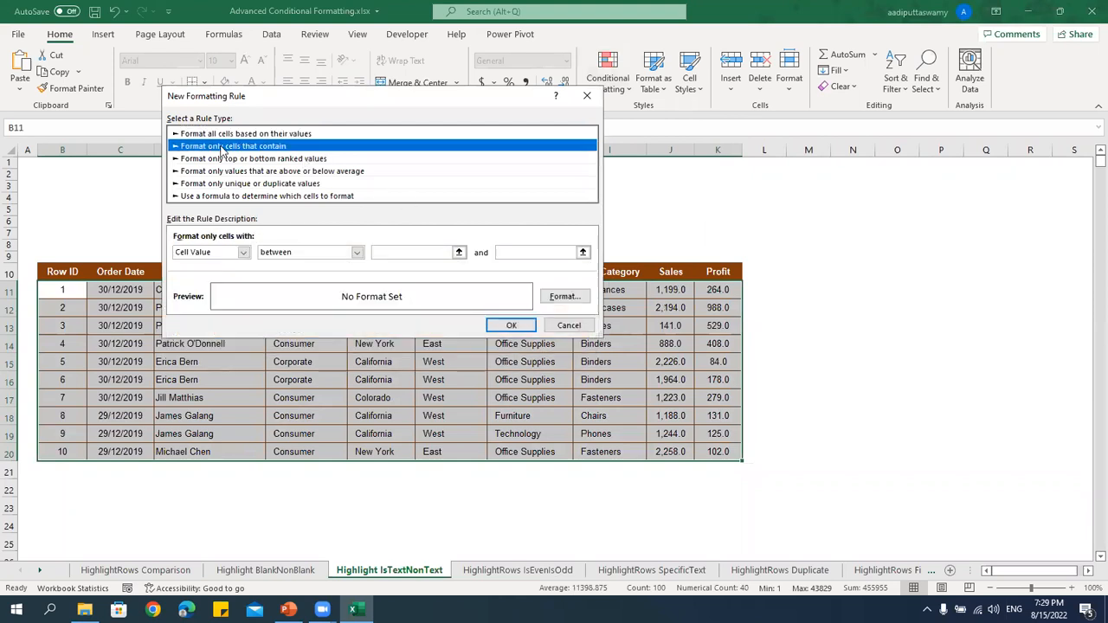
pyautogui.click(224, 252)
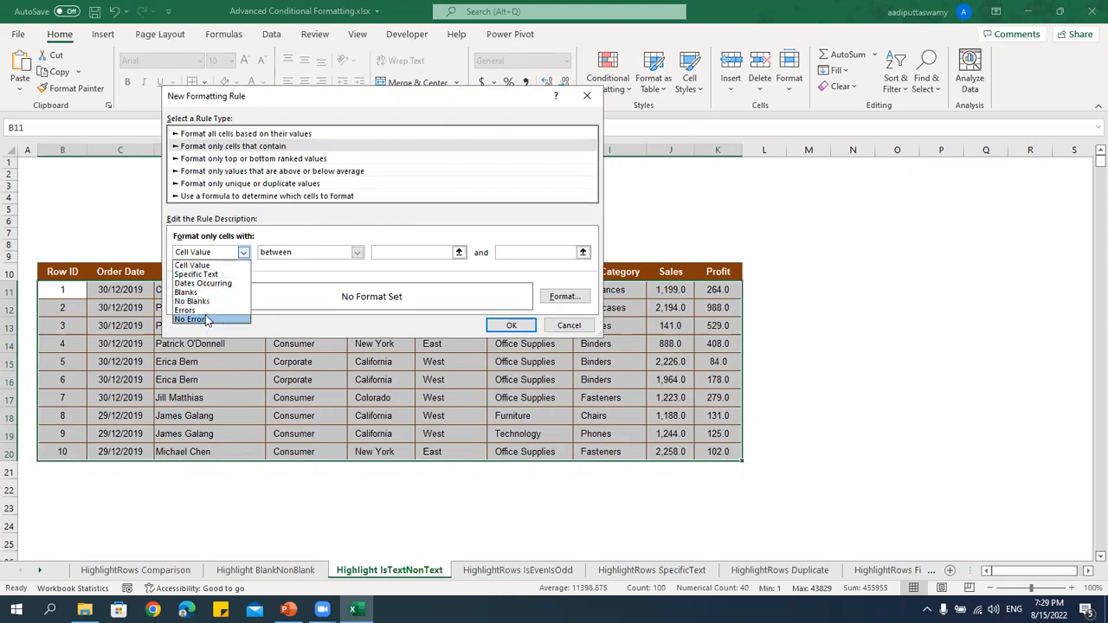
pyautogui.click(572, 325)
pyautogui.click(571, 326)
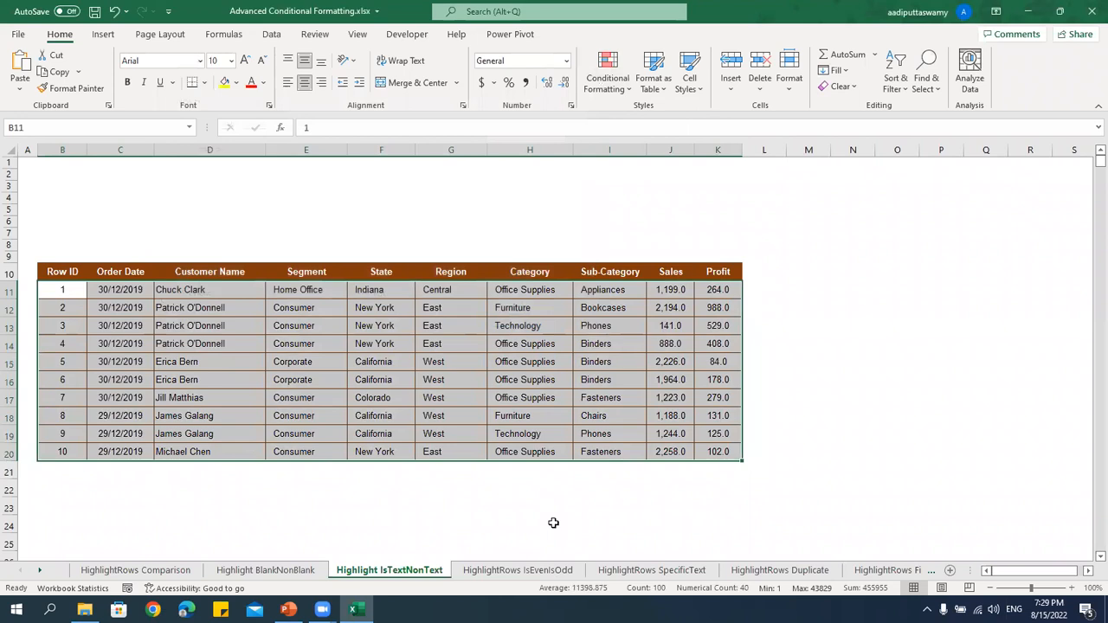
# Enter the formula =ISTEXT(B11) in cell L11 beside the first table row.
pyautogui.click(796, 288)
pyautogui.click(764, 291)
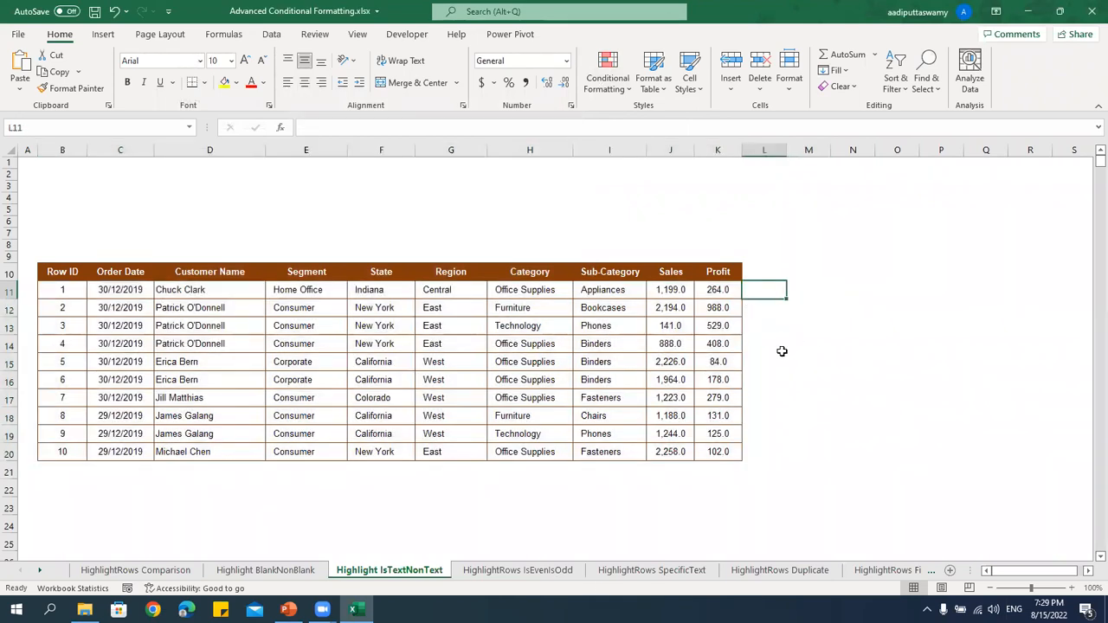
pyautogui.write('=istex')
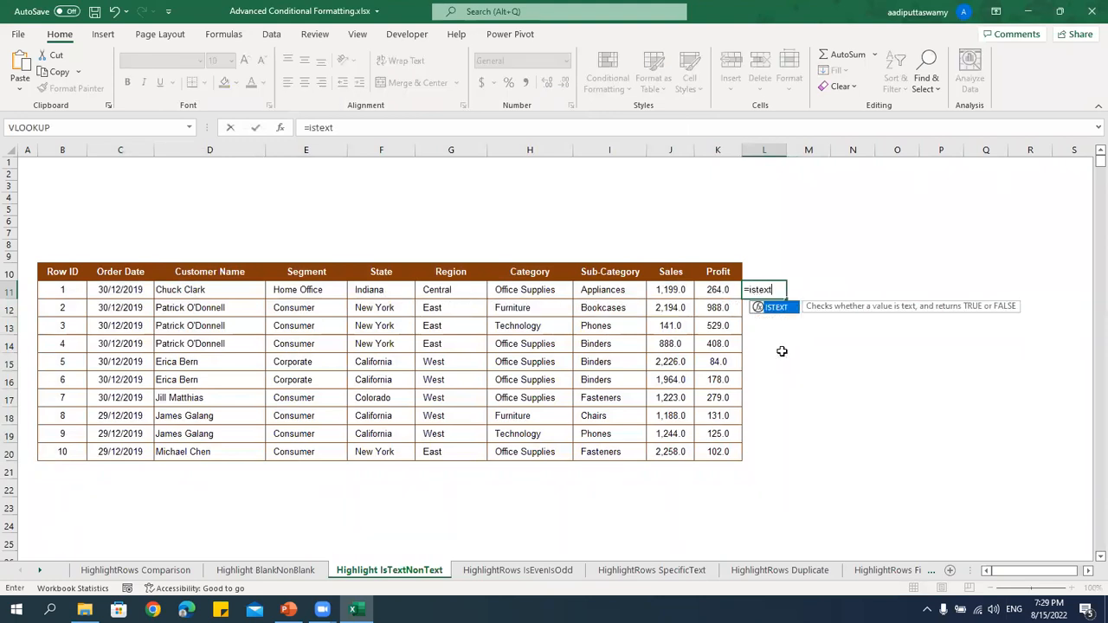
pyautogui.write('t')
pyautogui.press('Tab')
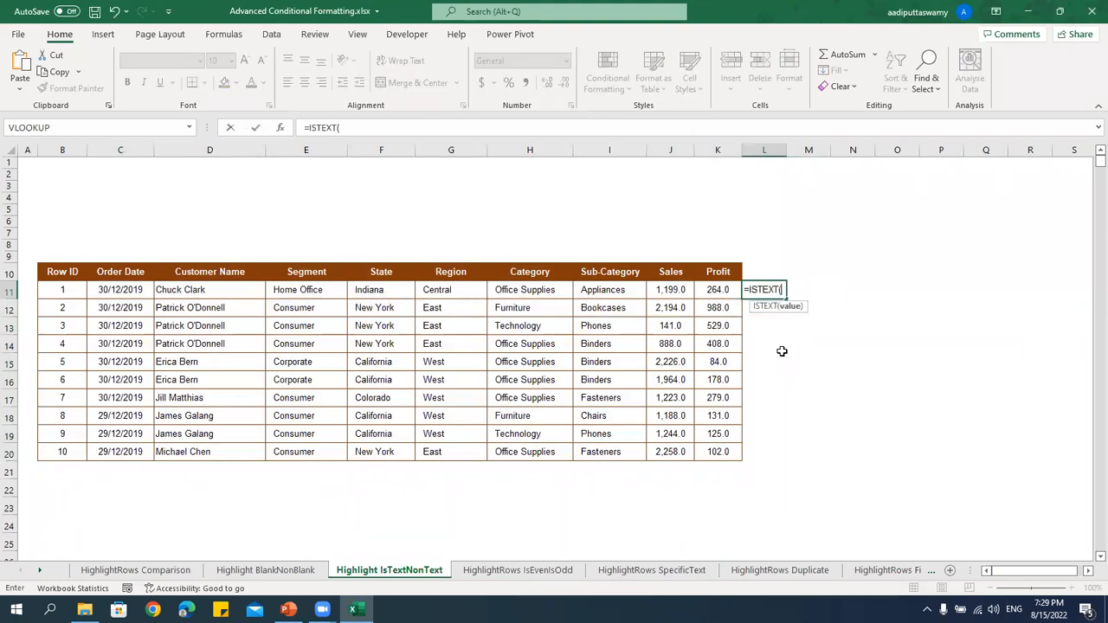
pyautogui.click(76, 291)
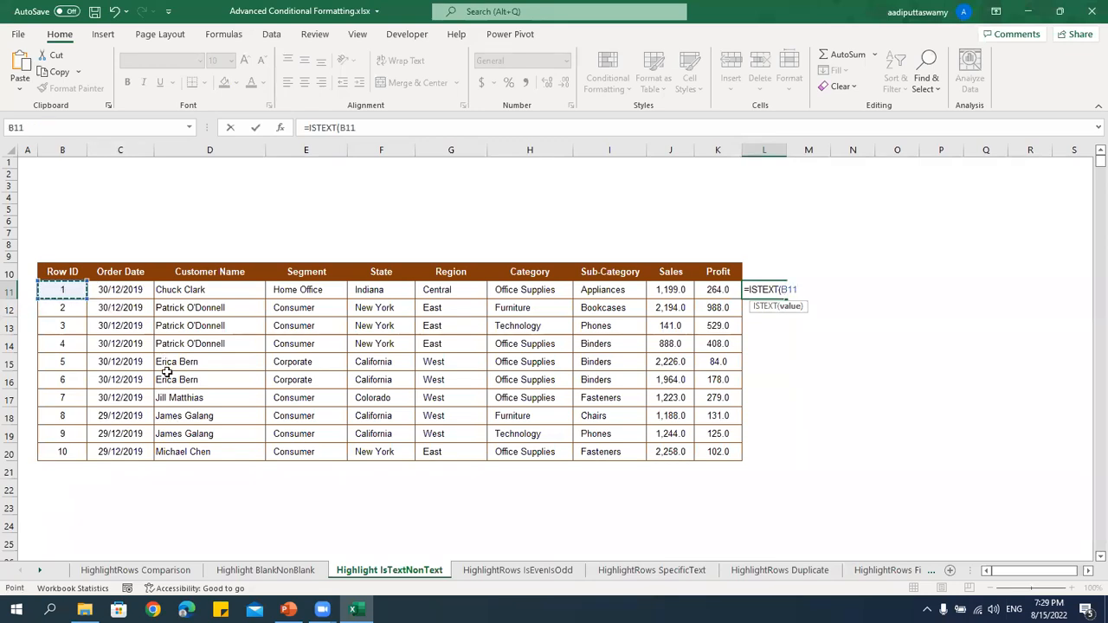
pyautogui.write(')')
pyautogui.press('Return')
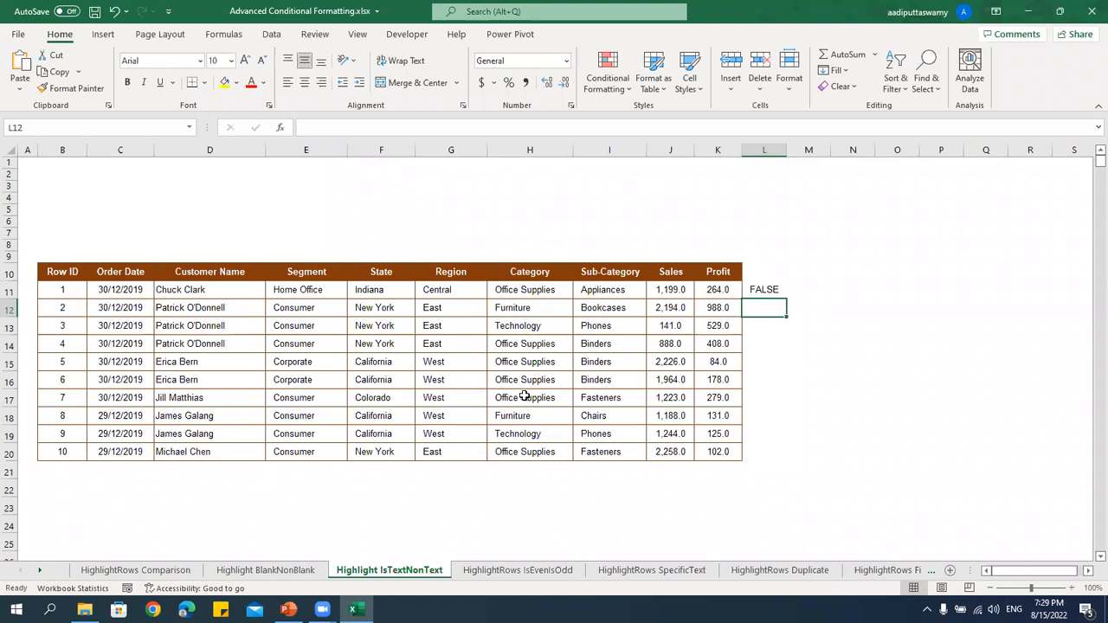
# Point the ISTEXT formula in L11 at the customer name cell D11.
pyautogui.doubleClick(765, 289)
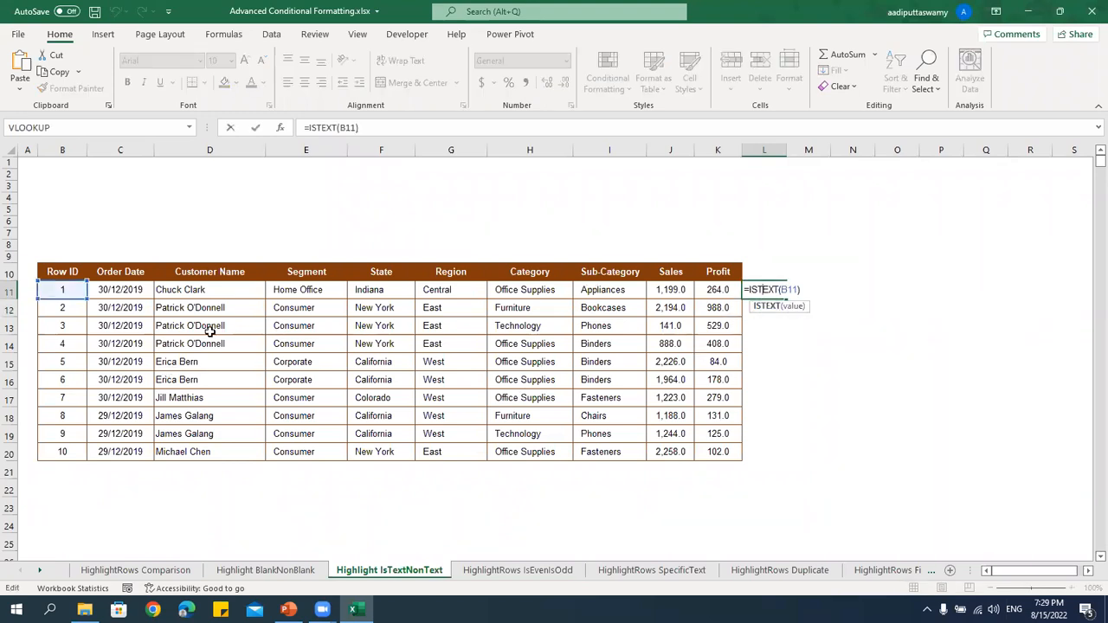
pyautogui.moveTo(77, 299); pyautogui.dragTo(199, 295)
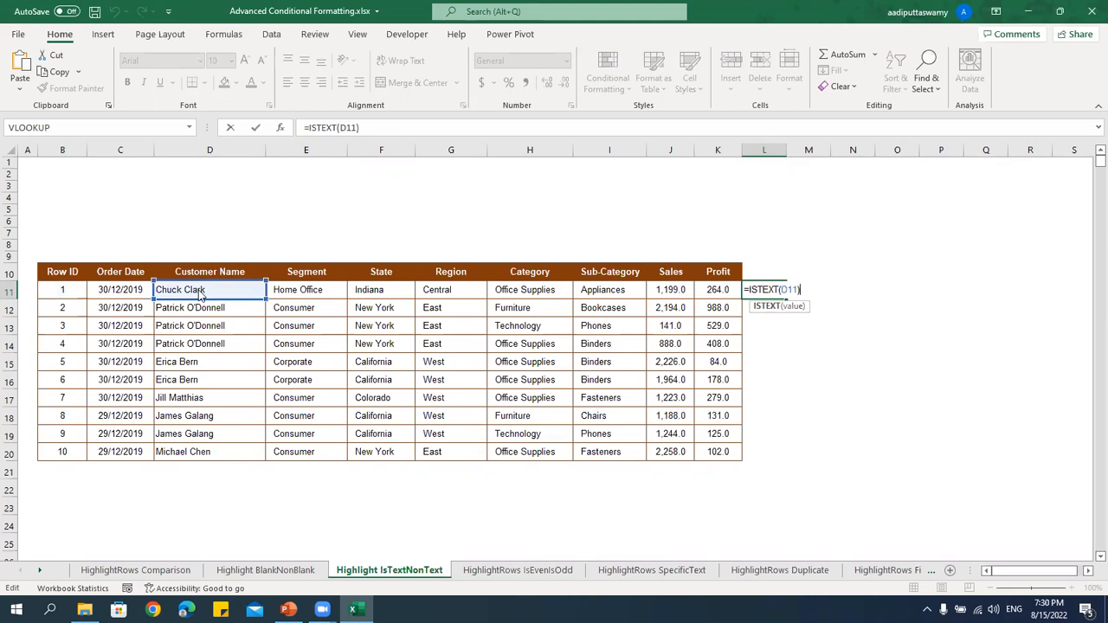
pyautogui.press('Return')
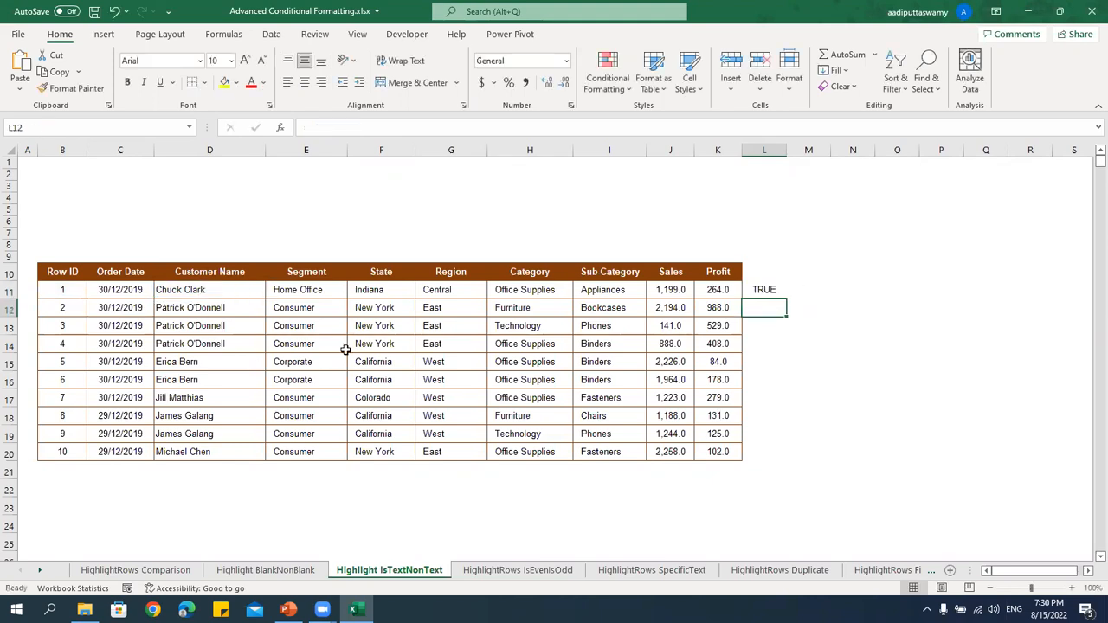
# Point the ISTEXT formula in L11 back at the Row ID cell B11.
pyautogui.press('Up')
pyautogui.press('Up')
pyautogui.click(767, 290)
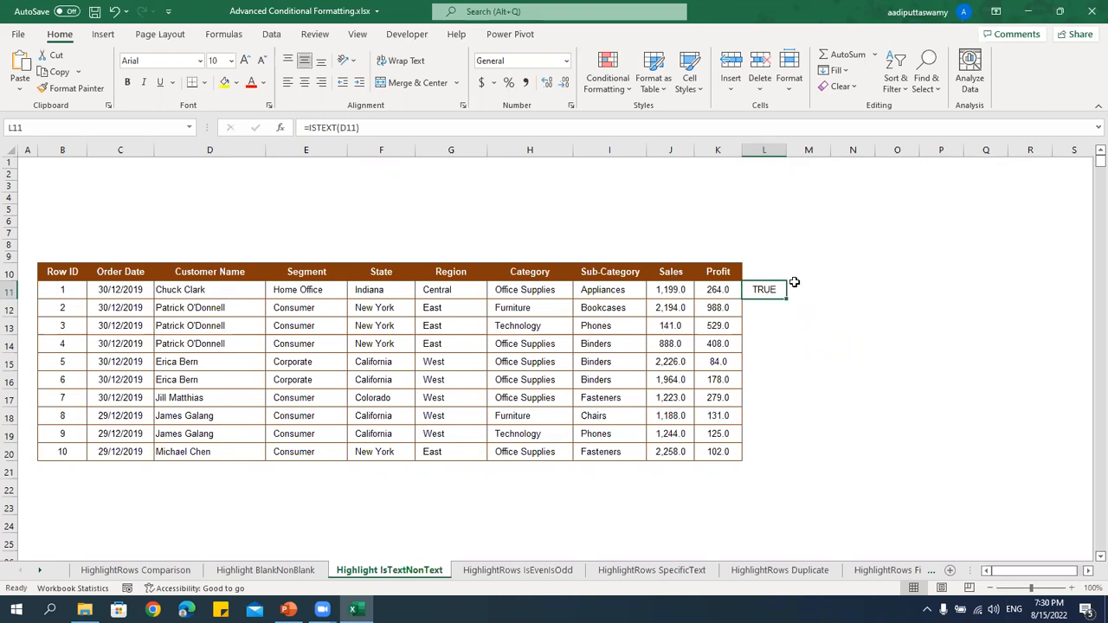
pyautogui.doubleClick(767, 290)
pyautogui.moveTo(217, 299); pyautogui.dragTo(69, 306)
pyautogui.press('Return')
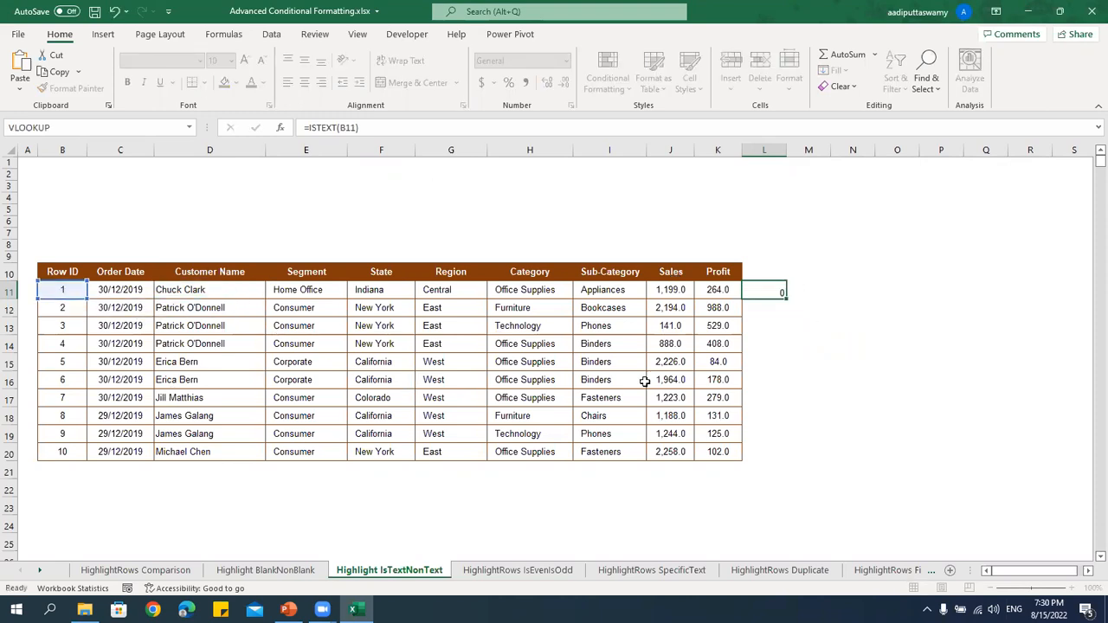
# Copy the formula text =ISTEXT(B11) from cell L11.
pyautogui.click(779, 287)
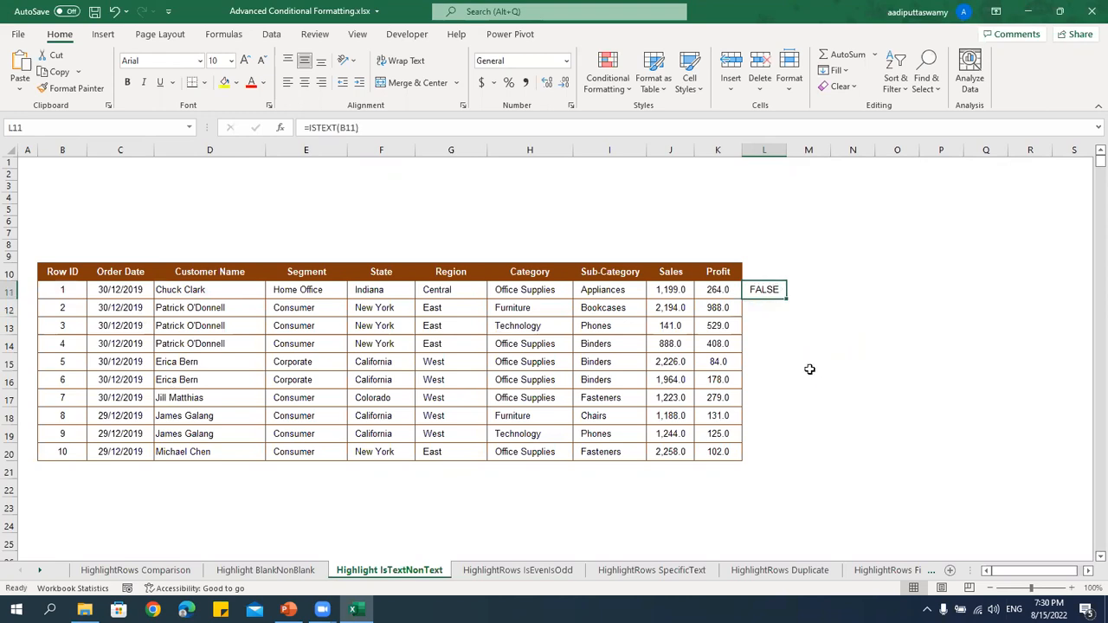
pyautogui.moveTo(393, 128); pyautogui.dragTo(303, 127)
pyautogui.hotkey('ctrl', 'c')
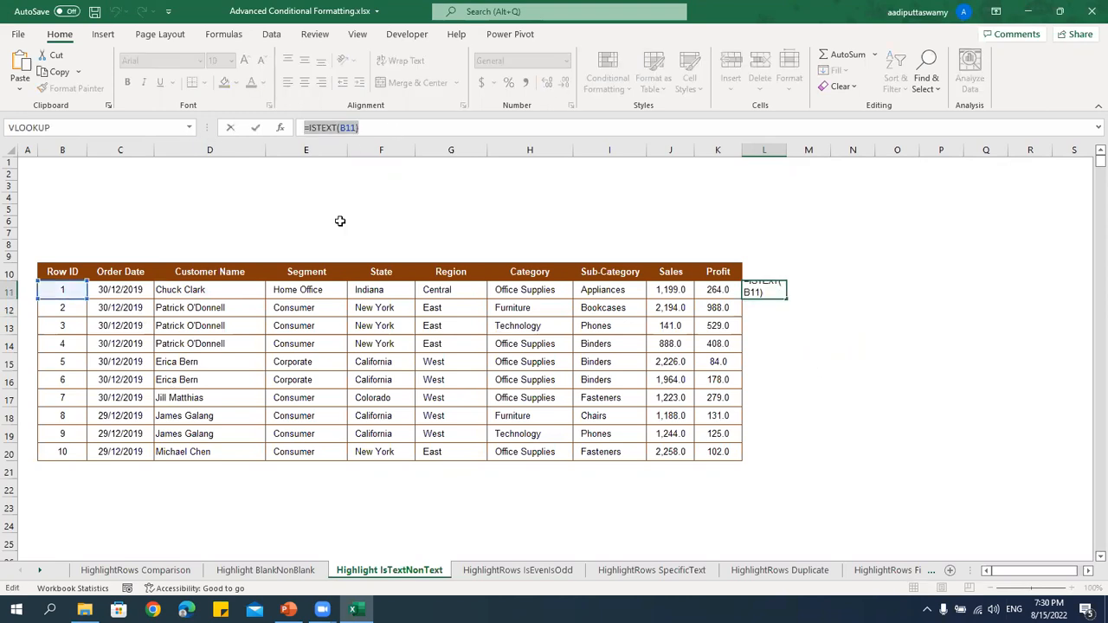
pyautogui.press('Escape')
# Start a formula-based conditional formatting rule for B11:K20 with the copied formula =ISTEXT(B11).
pyautogui.moveTo(63, 292); pyautogui.dragTo(713, 451)
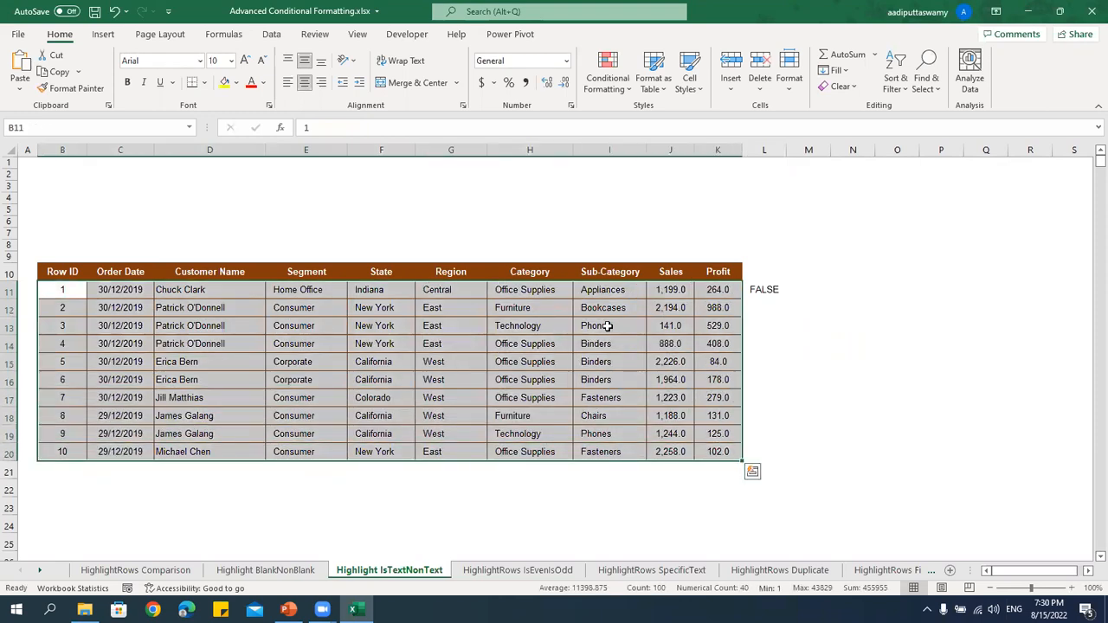
pyautogui.click(616, 83)
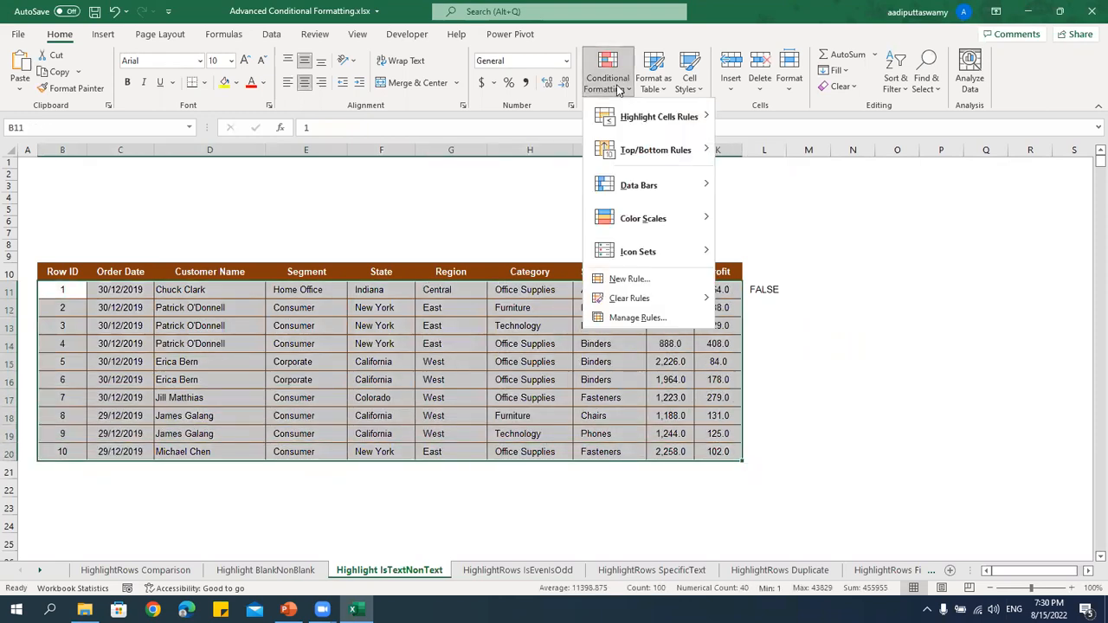
pyautogui.click(633, 279)
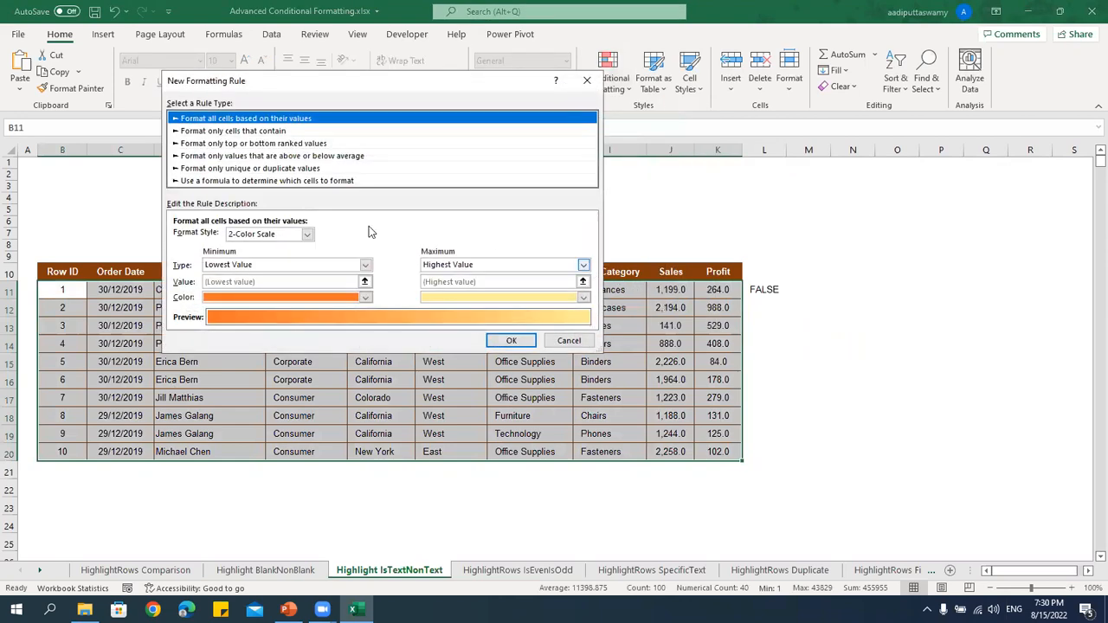
pyautogui.click(266, 181)
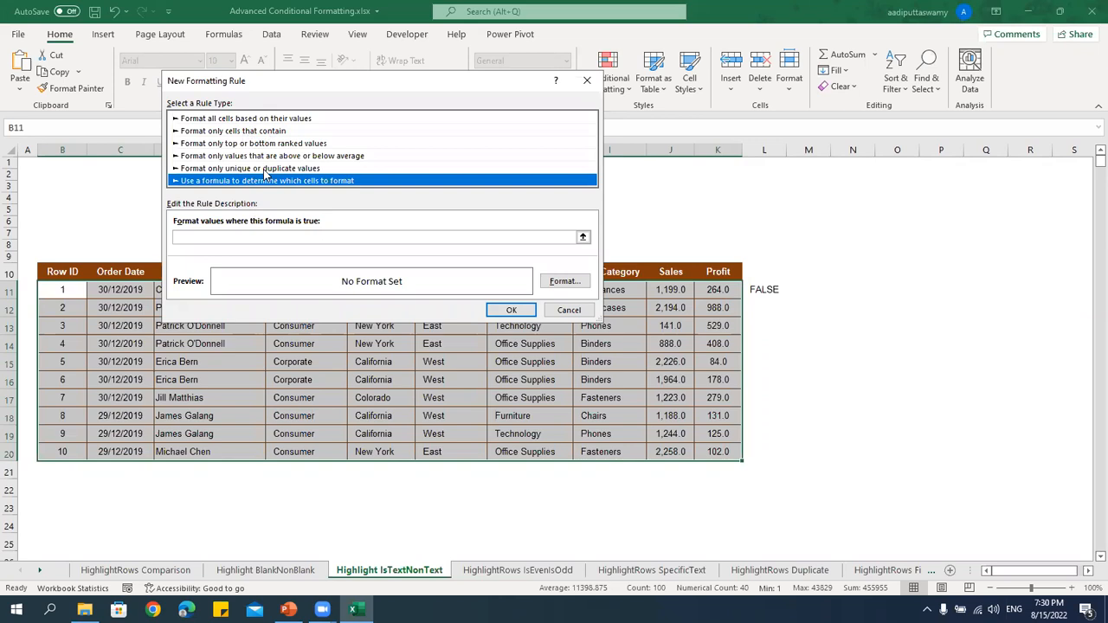
pyautogui.click(260, 236)
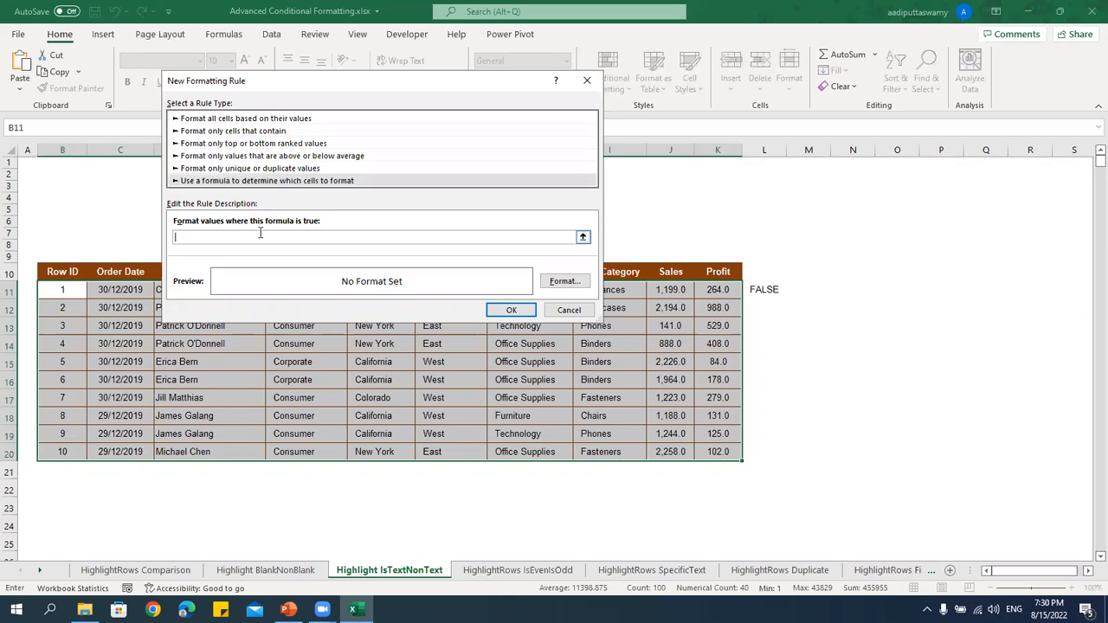
pyautogui.hotkey('ctrl', 'v')
# Set the text rule's background fill to light orange and apply it to the table.
pyautogui.click(551, 283)
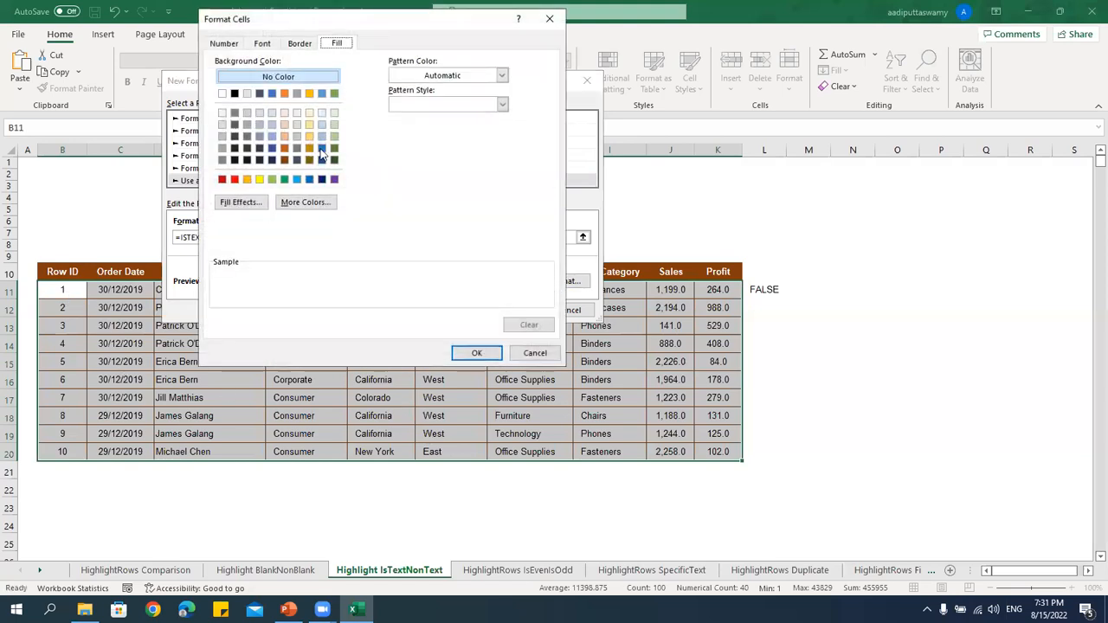
pyautogui.click(283, 137)
pyautogui.click(475, 353)
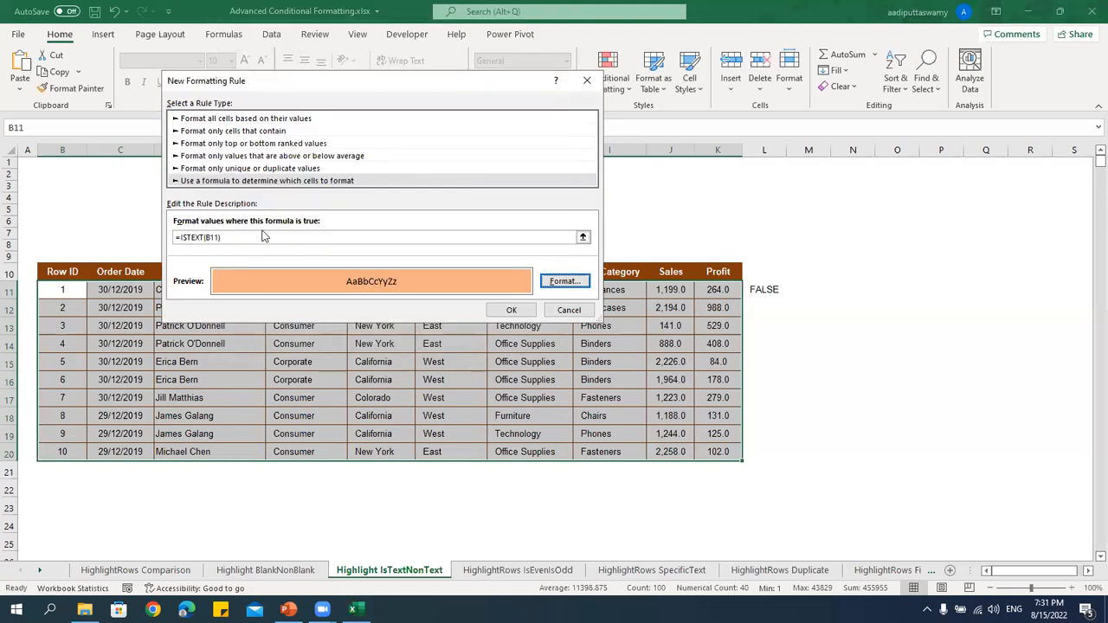
pyautogui.click(512, 310)
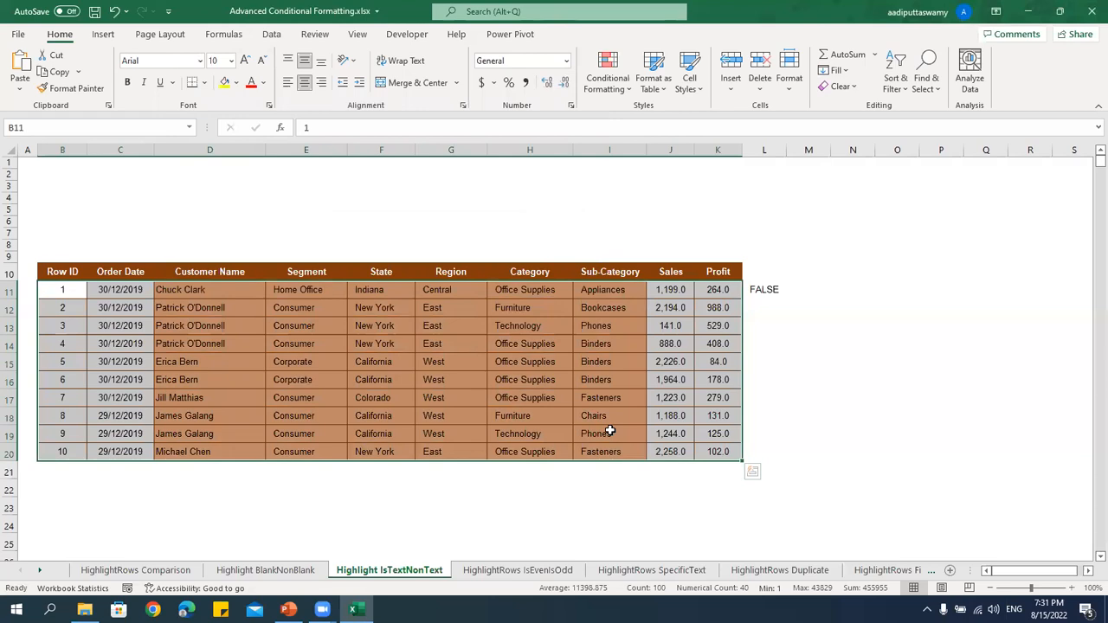
# Edit the existing table rule's formula to =ISNUMBER(B11) and apply the change.
pyautogui.click(602, 85)
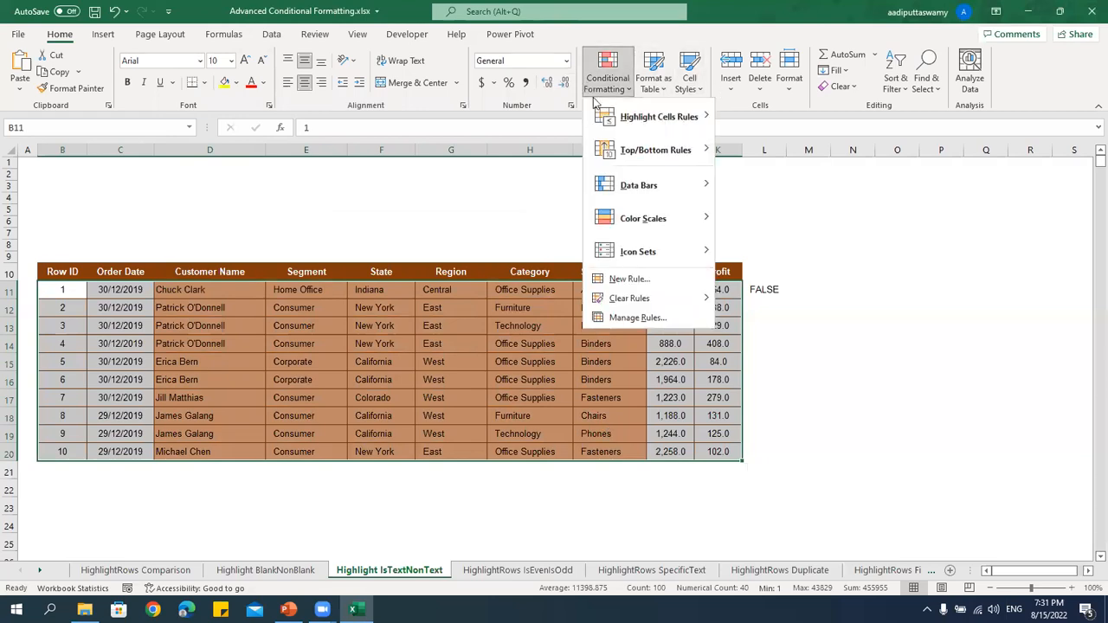
pyautogui.click(641, 318)
pyautogui.doubleClick(371, 189)
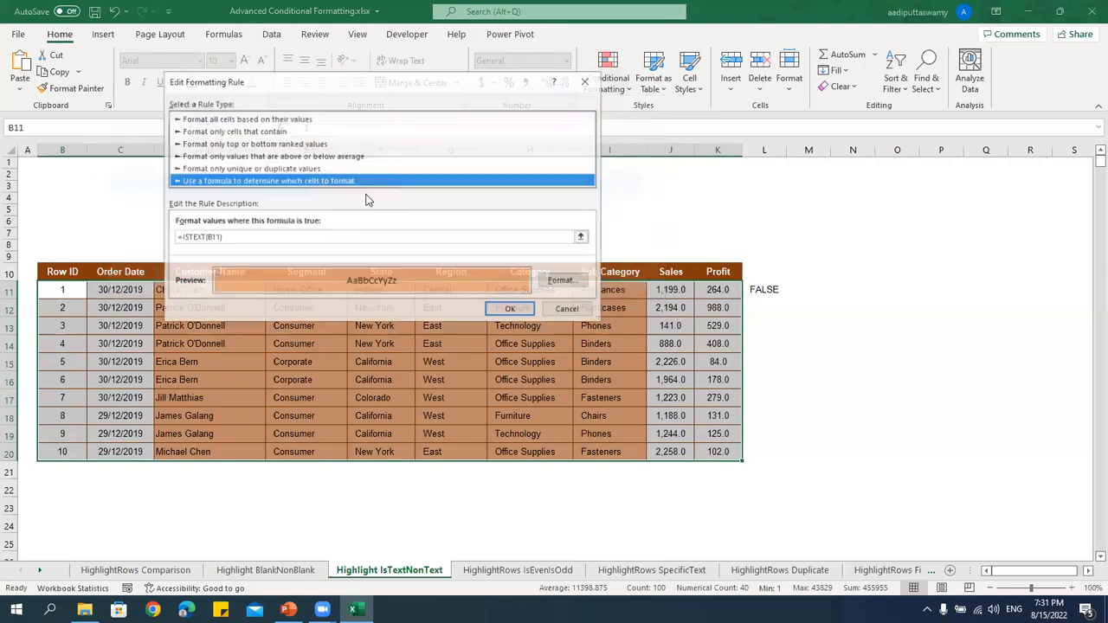
pyautogui.click(202, 236)
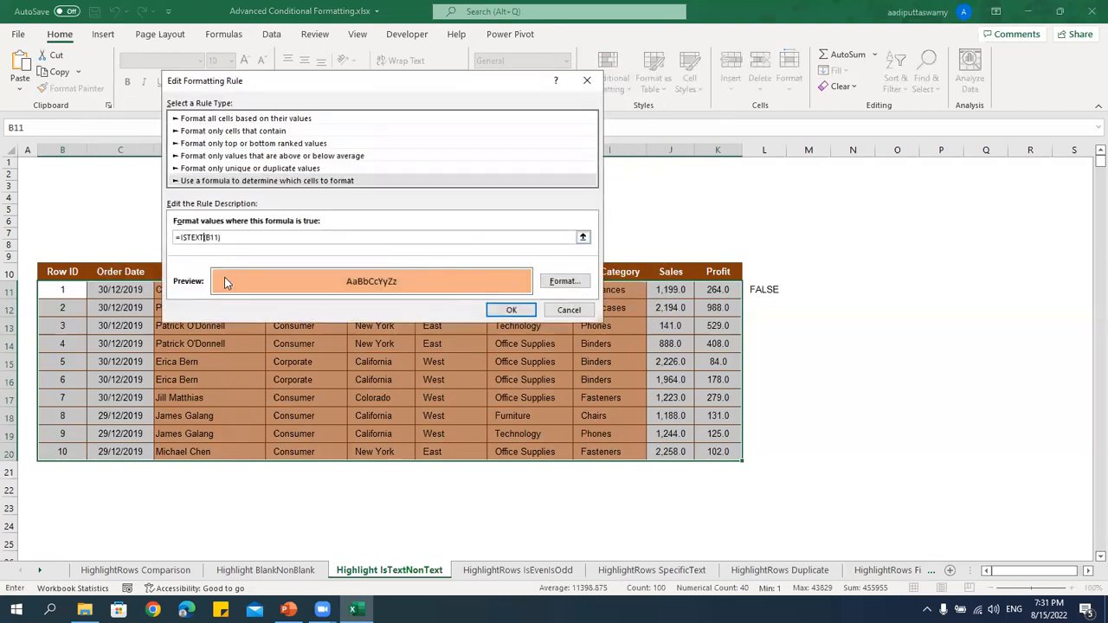
pyautogui.press('BackSpace')
pyautogui.press('BackSpace')
pyautogui.press('BackSpace')
pyautogui.press('BackSpace')
pyautogui.write('number')
pyautogui.click(521, 313)
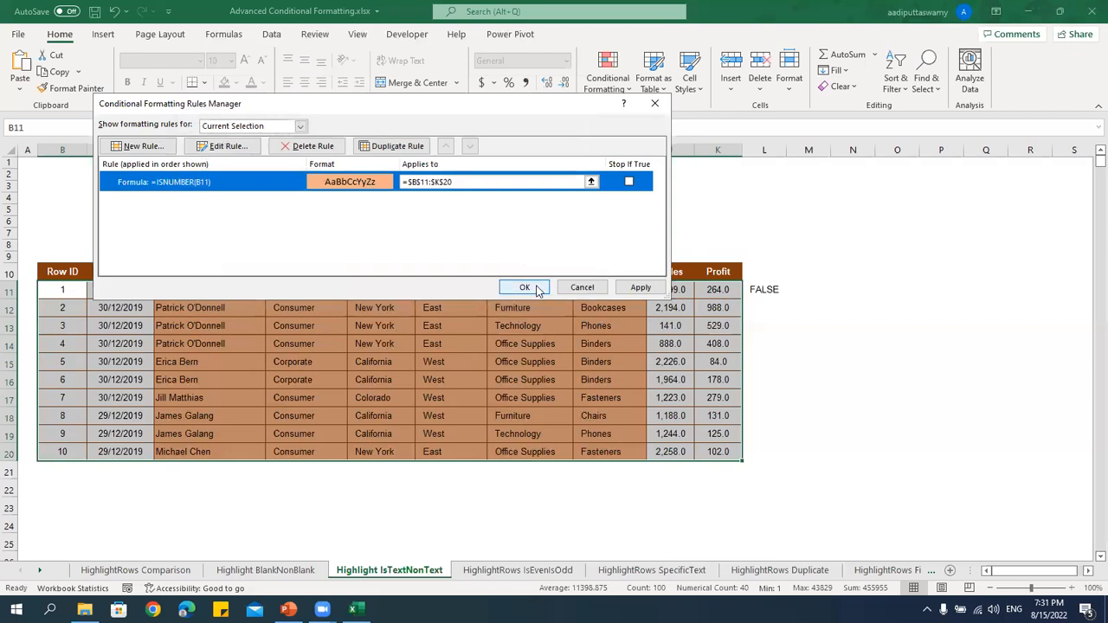
pyautogui.click(536, 291)
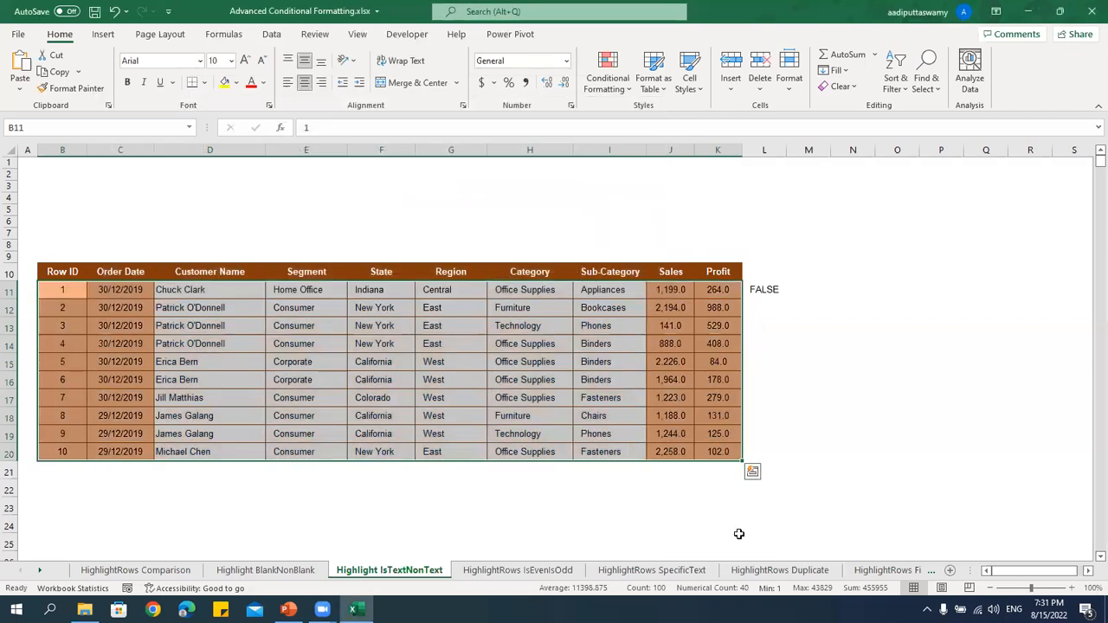
# Switch to the HighlightRows IsEvenIsOdd sheet and examine the Region and Sales columns.
pyautogui.click(571, 575)
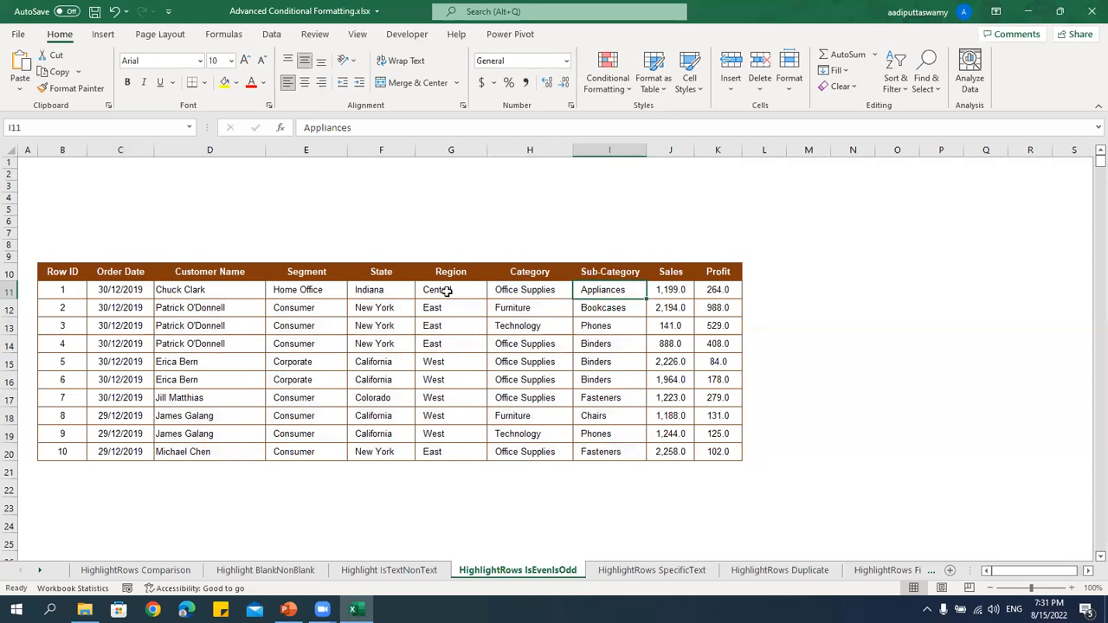
pyautogui.moveTo(443, 291); pyautogui.dragTo(435, 473)
pyautogui.moveTo(689, 292); pyautogui.dragTo(686, 450)
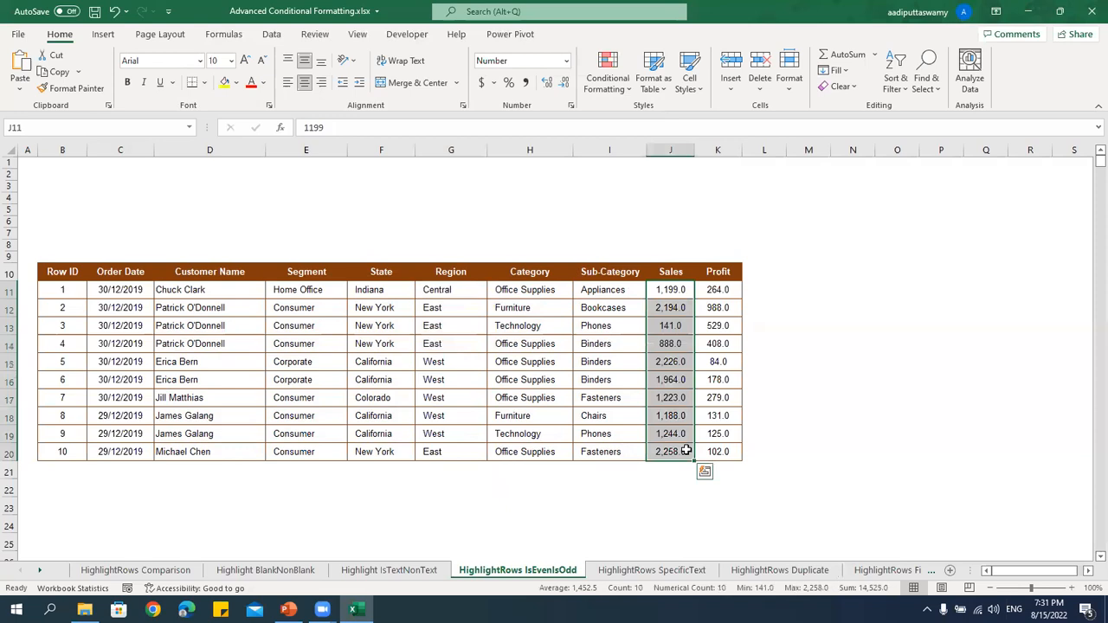
# Enter the formula =ISEVEN(J11) in cell L11 beside the first table row.
pyautogui.click(775, 290)
pyautogui.write('=iseven')
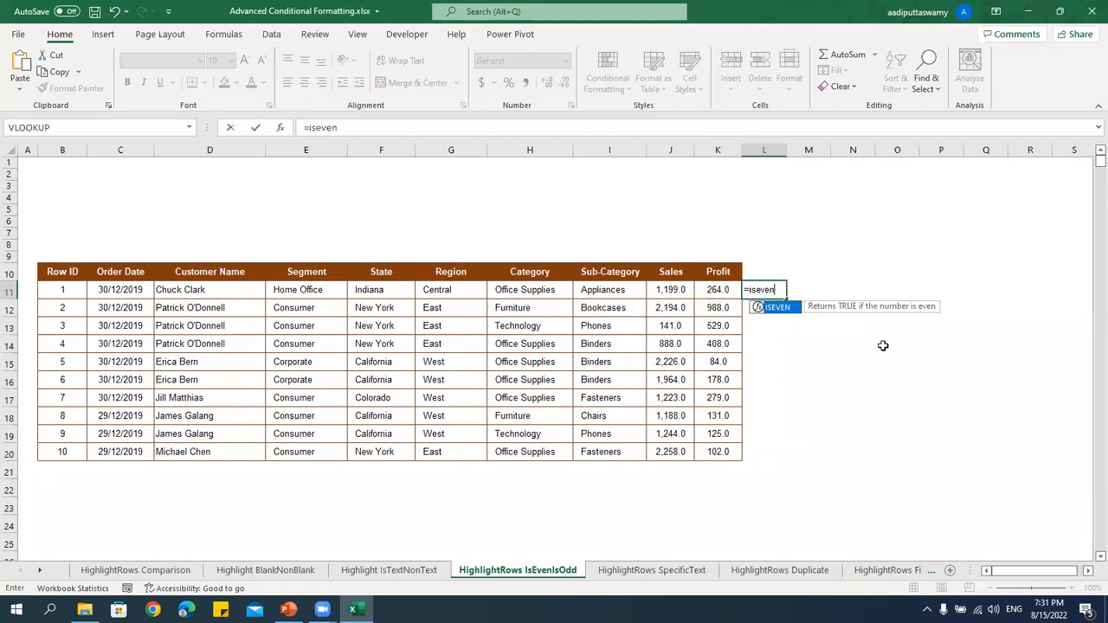
pyautogui.press('Tab')
pyautogui.press('Left')
pyautogui.press('Left')
pyautogui.hotkey('ctrl', 'Return')
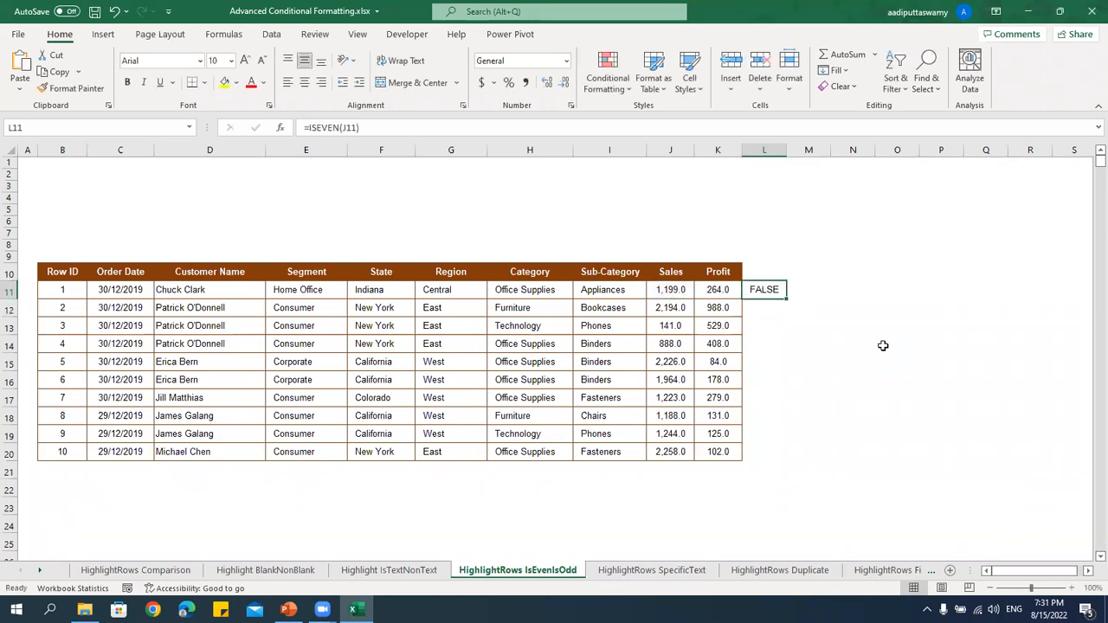
# Fill the ISEVEN formula down through L20 and compare its results with the Sales values in rows 14 and 15.
pyautogui.hotkey('shift', 'Down')
pyautogui.hotkey('shift', 'Down')
pyautogui.hotkey('shift', 'Down')
pyautogui.hotkey('shift', 'Down')
pyautogui.hotkey('shift', 'Down')
pyautogui.hotkey('shift', 'Down')
pyautogui.hotkey('shift', 'Down')
pyautogui.hotkey('shift', 'Down')
pyautogui.hotkey('shift', 'Down')
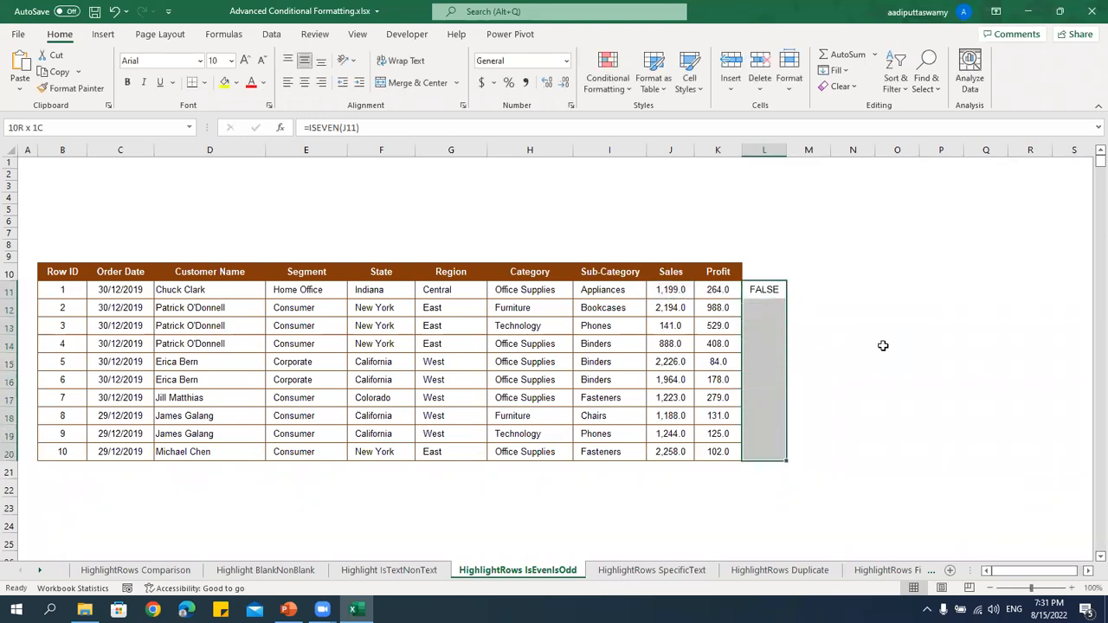
pyautogui.hotkey('ctrl', 'd')
pyautogui.click(676, 346)
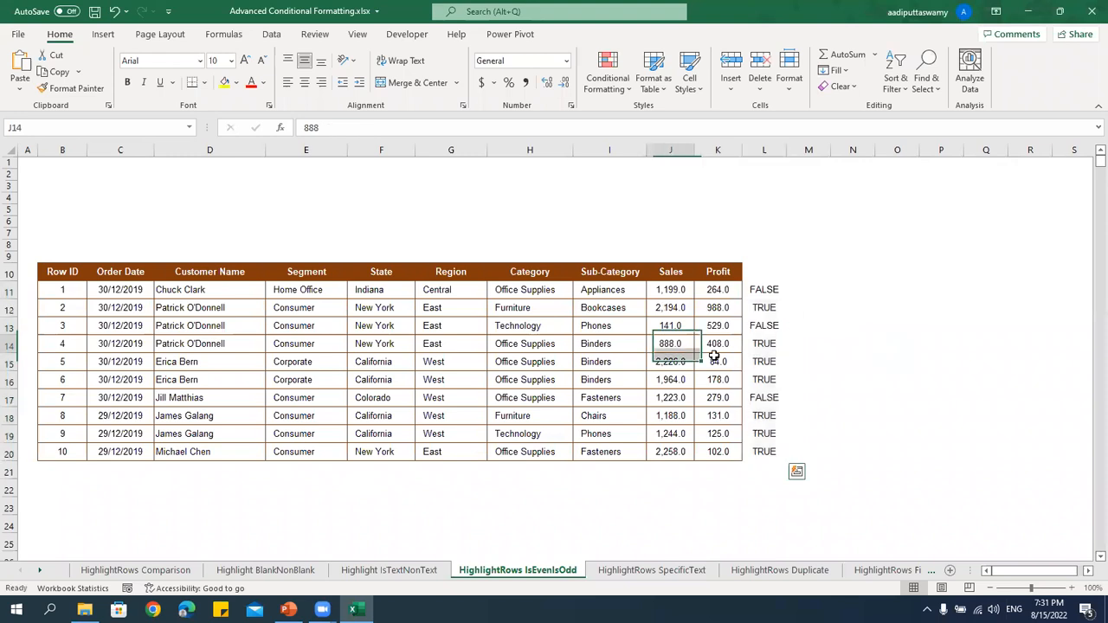
pyautogui.moveTo(714, 355); pyautogui.dragTo(766, 364)
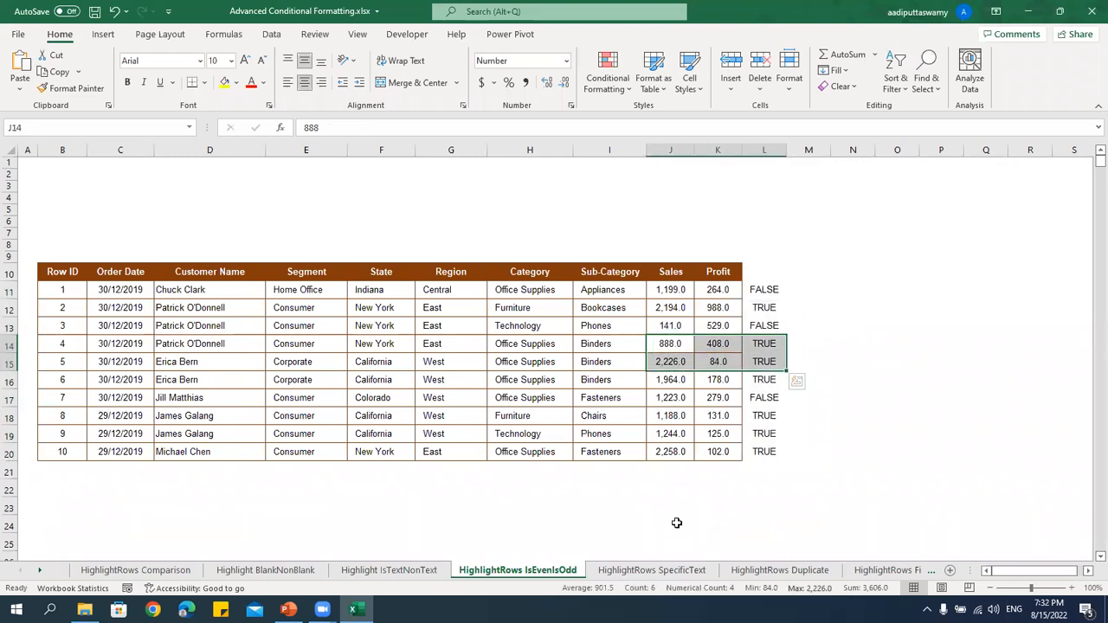
# Undo the fill-down of the ISEVEN formula and clear cell L11.
pyautogui.hotkey('ctrl', 'z')
pyautogui.click(751, 418)
pyautogui.click(777, 290)
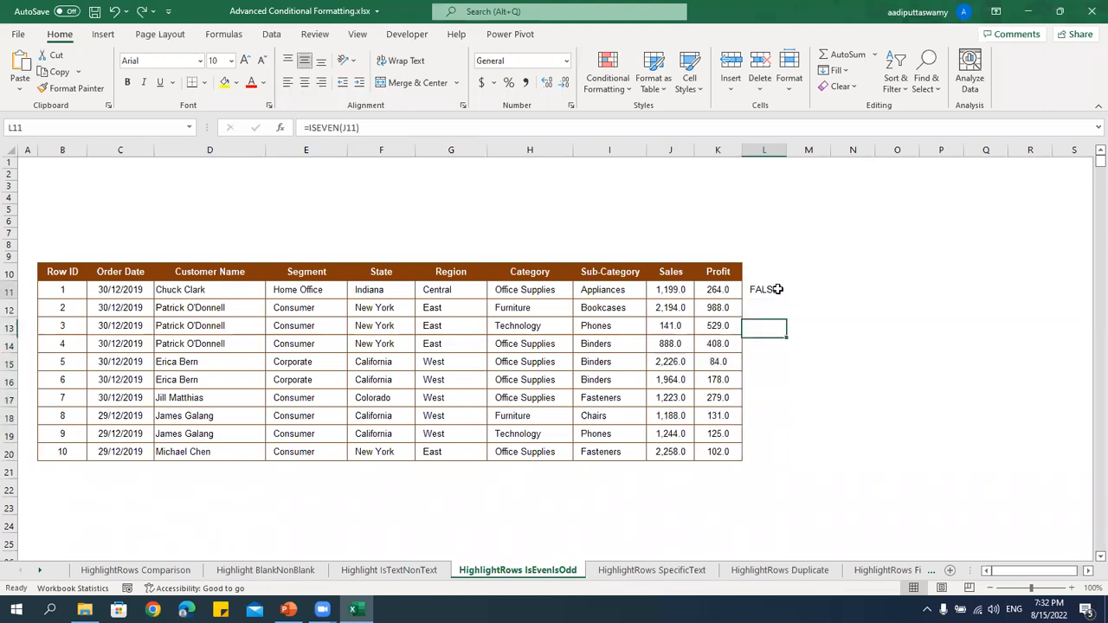
pyautogui.press('Delete')
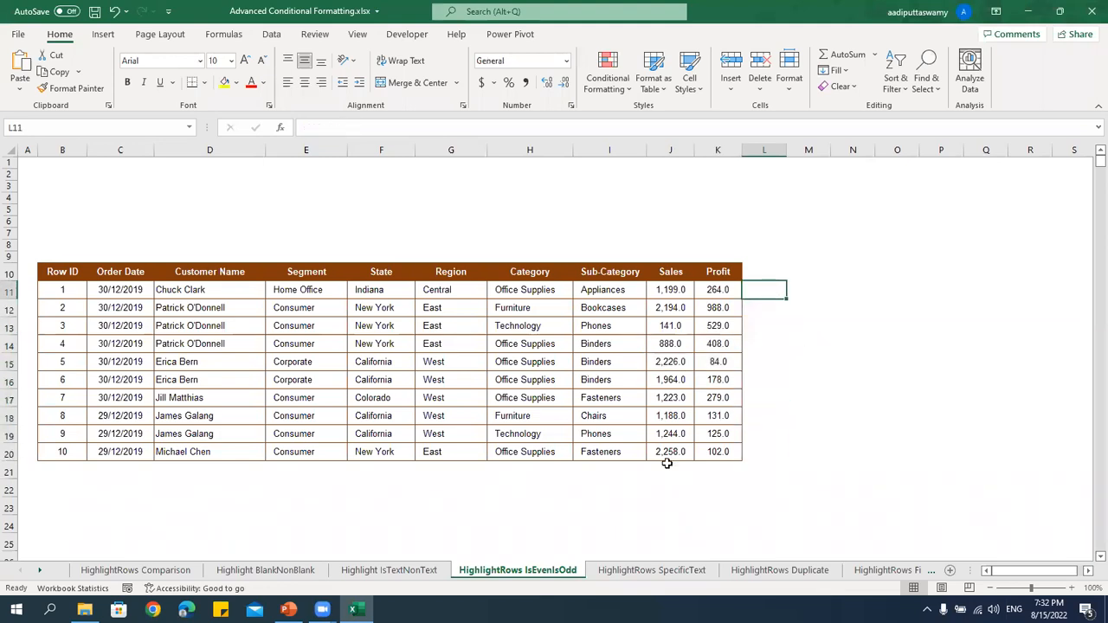
# Switch to the HighlightRows SpecificText sheet and examine the product names and the row B12:G12.
pyautogui.click(663, 576)
pyautogui.click(412, 393)
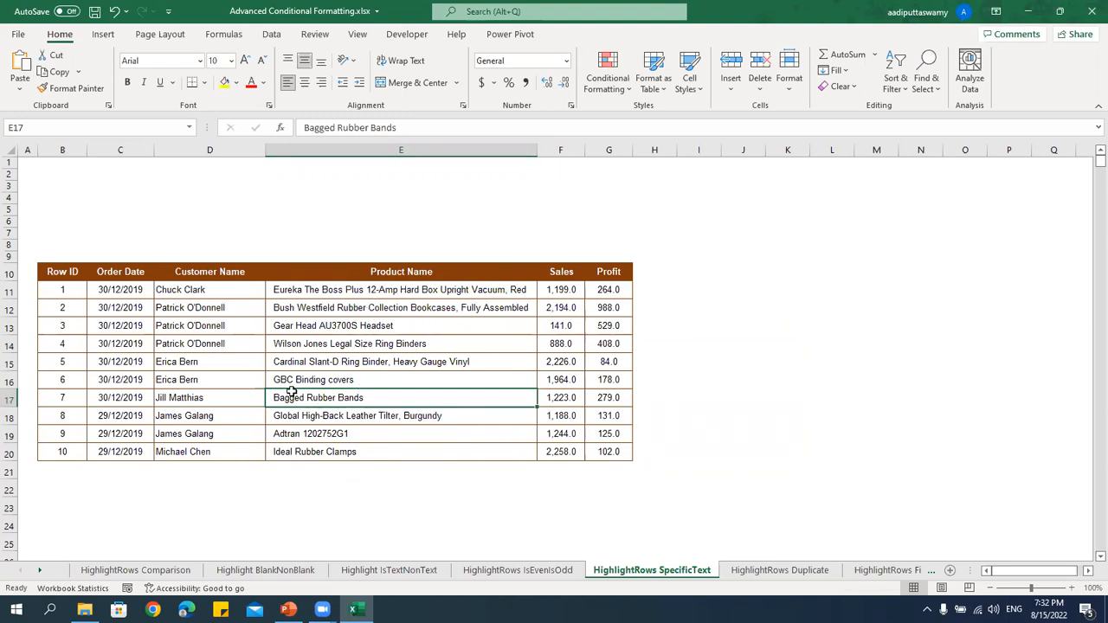
pyautogui.moveTo(48, 308); pyautogui.dragTo(610, 307)
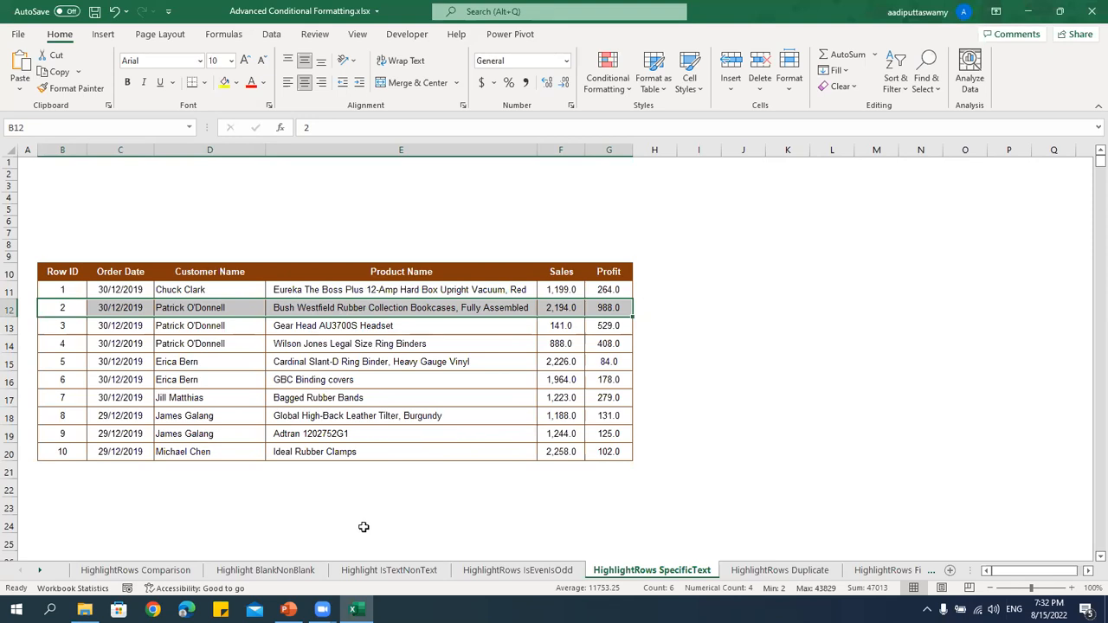
# Enter the formula =FIND("Rubber",E11) in cell H11 to search the first product name.
pyautogui.click(666, 294)
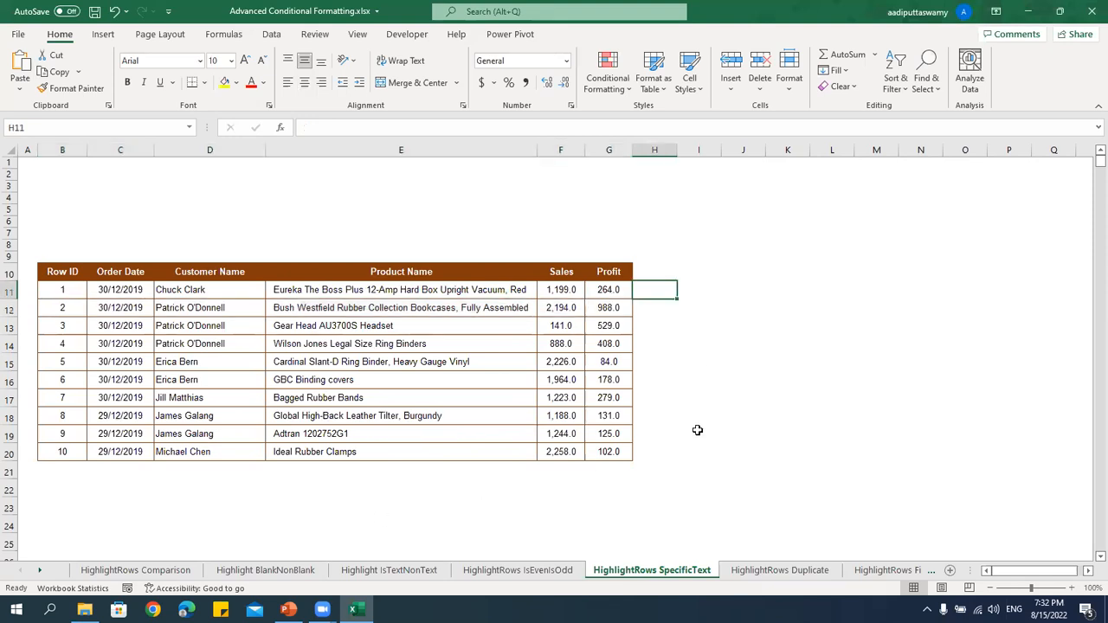
pyautogui.write('=FIND(')
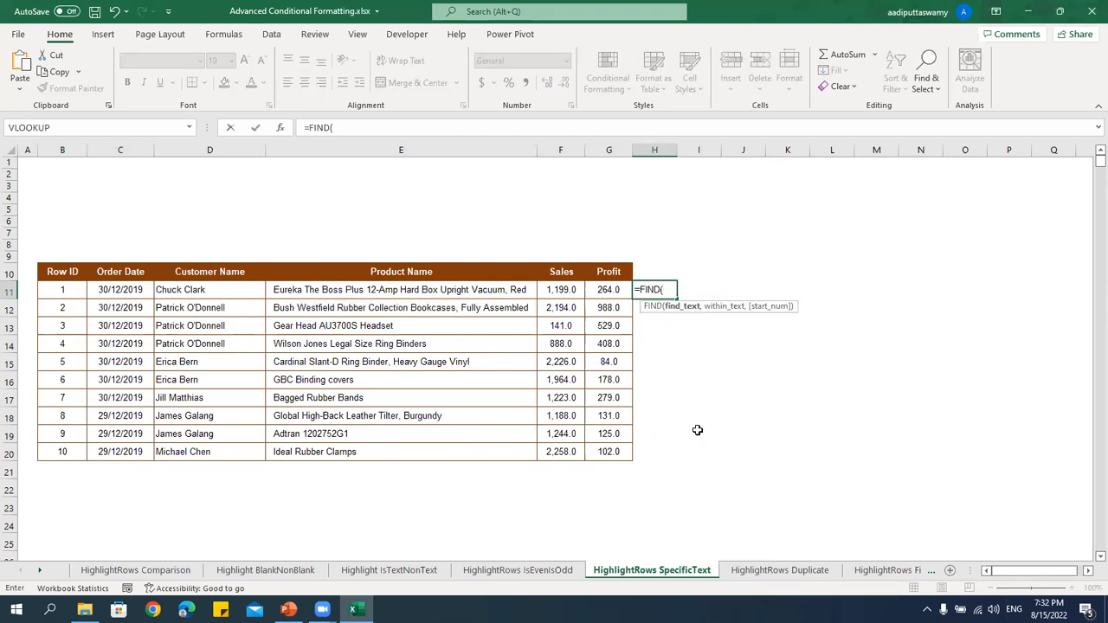
pyautogui.write('"Rubber",')
pyautogui.press('Left')
pyautogui.press('Left')
pyautogui.press('Left')
pyautogui.press('Return')
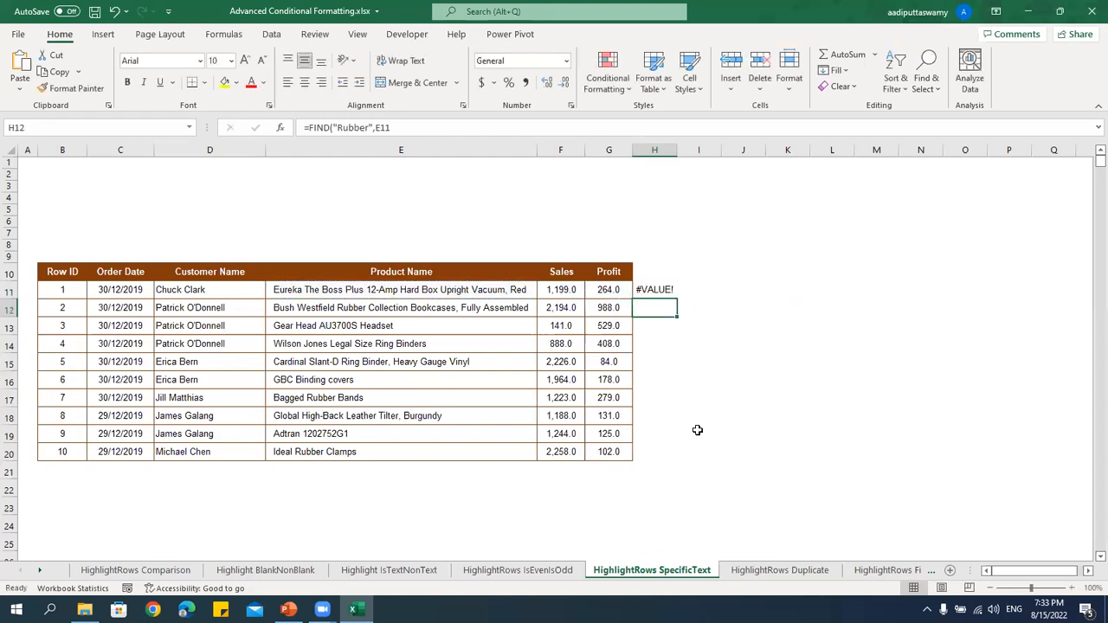
pyautogui.click(660, 288)
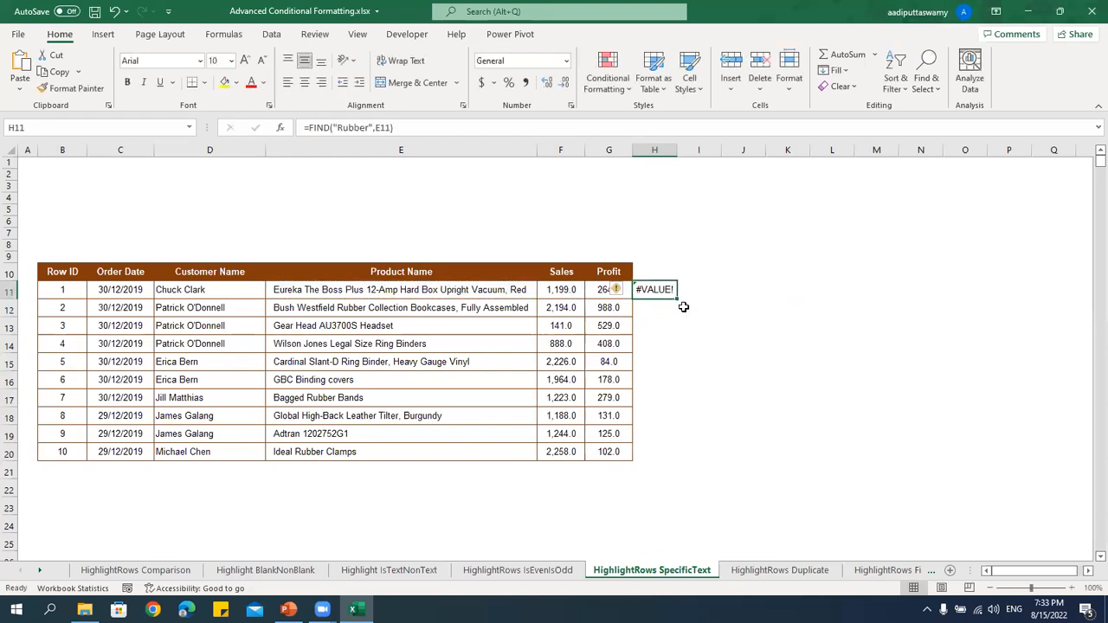
# Fill the FIND formula down through H20 and compare its results with the product names.
pyautogui.moveTo(679, 302); pyautogui.dragTo(679, 459)
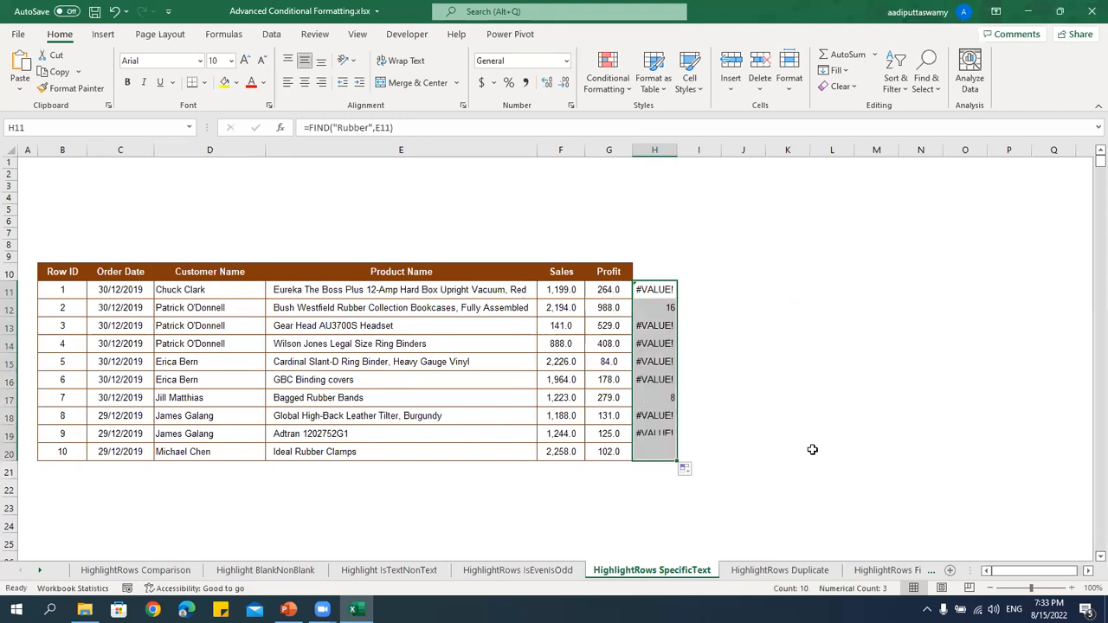
pyautogui.click(667, 405)
pyautogui.click(666, 310)
pyautogui.click(662, 394)
pyautogui.click(660, 452)
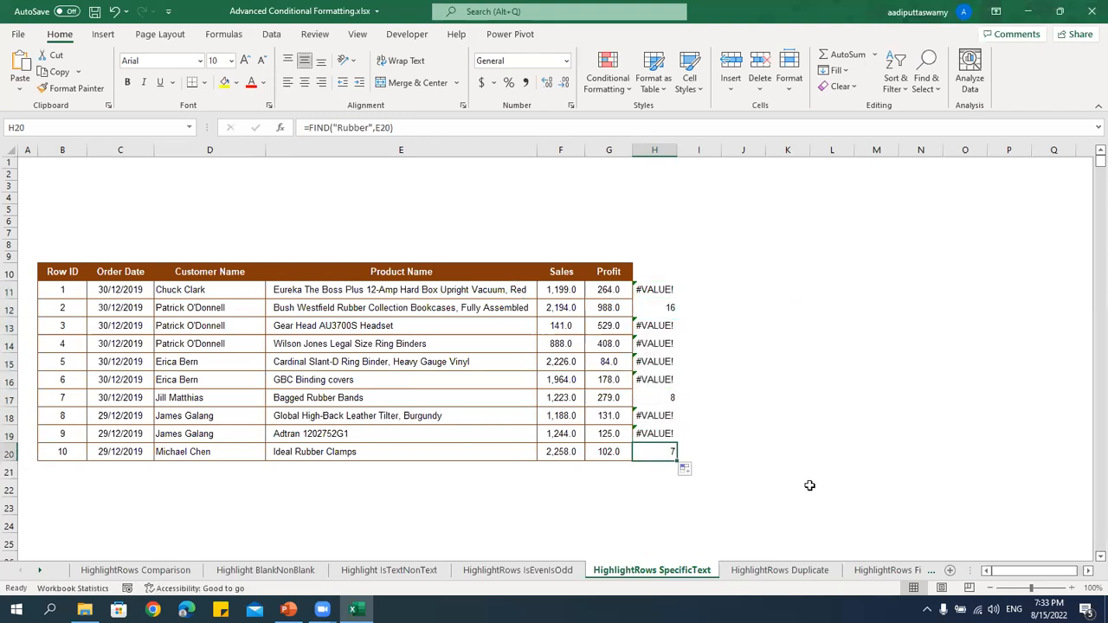
pyautogui.moveTo(663, 309); pyautogui.dragTo(338, 328)
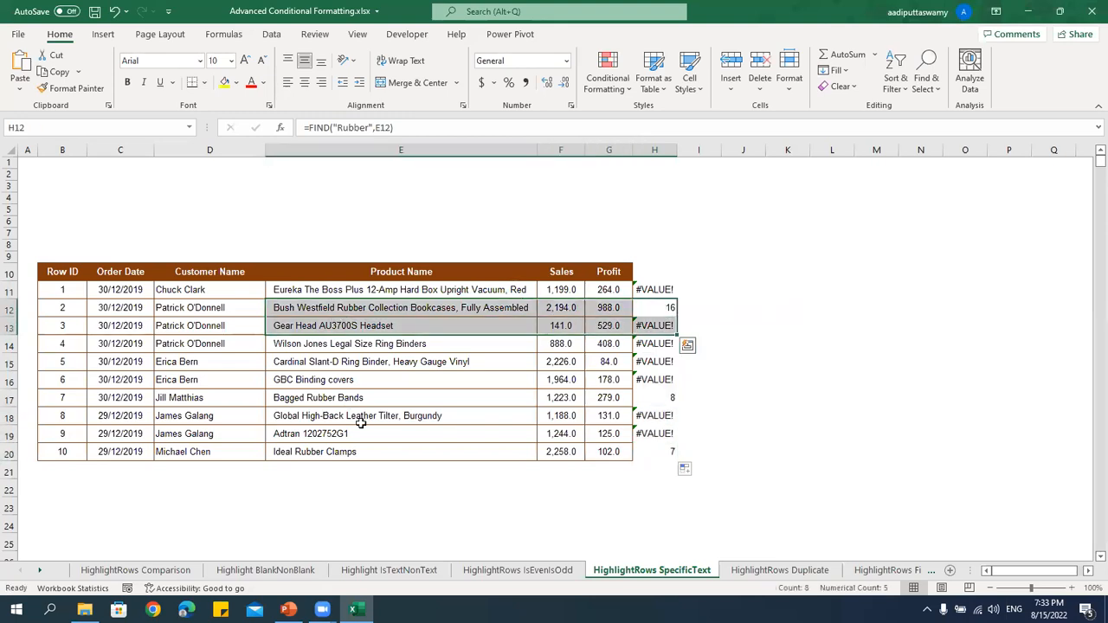
pyautogui.click(658, 305)
# Copy the FIND formula text from cell H11 and clear the helper formulas in column H.
pyautogui.click(655, 290)
pyautogui.moveTo(433, 128); pyautogui.dragTo(136, 141)
pyautogui.hotkey('ctrl', 'c')
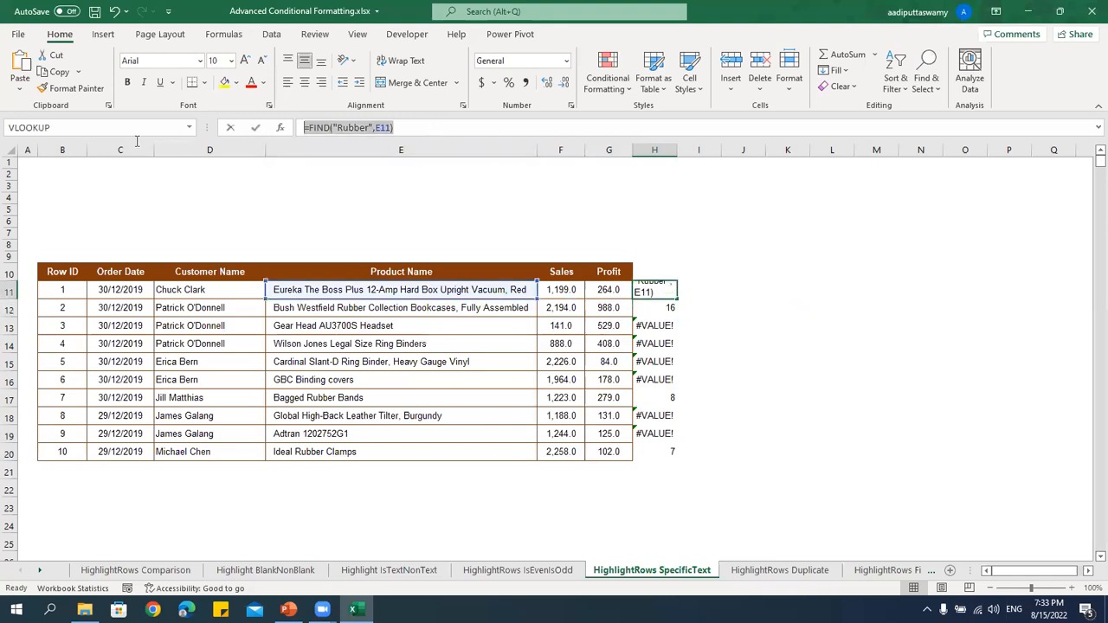
pyautogui.press('Escape')
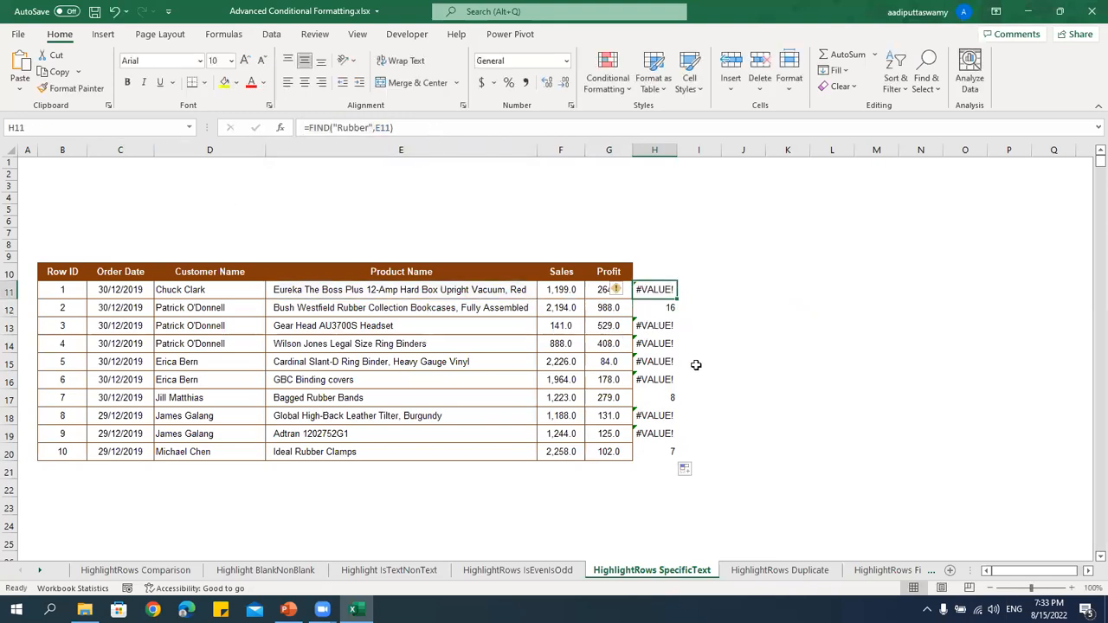
pyautogui.moveTo(661, 290); pyautogui.dragTo(669, 464)
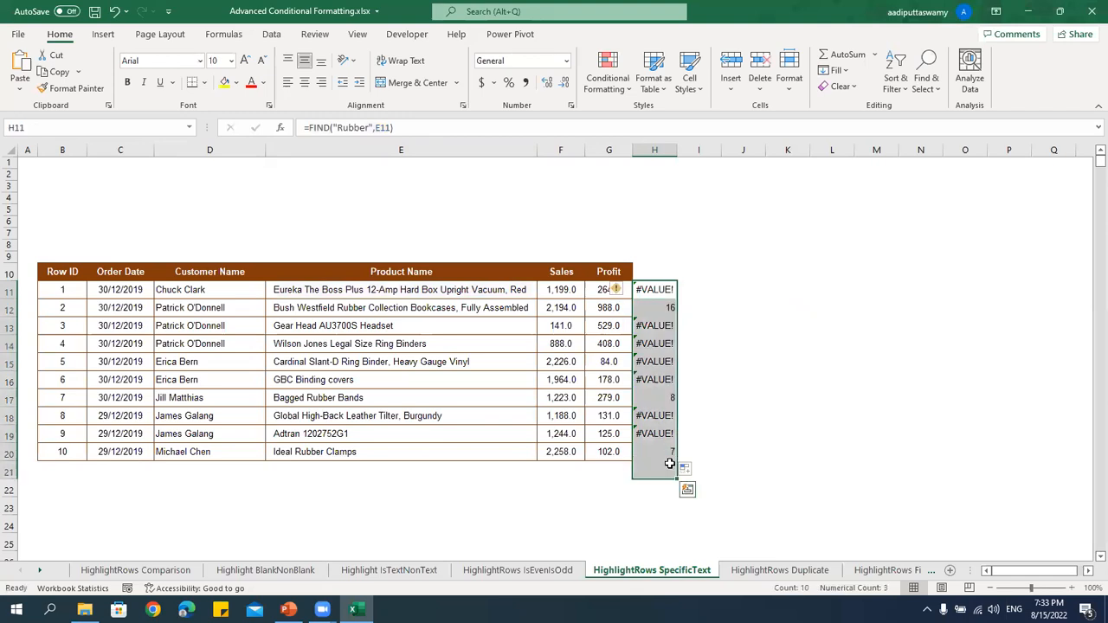
pyautogui.press('Delete')
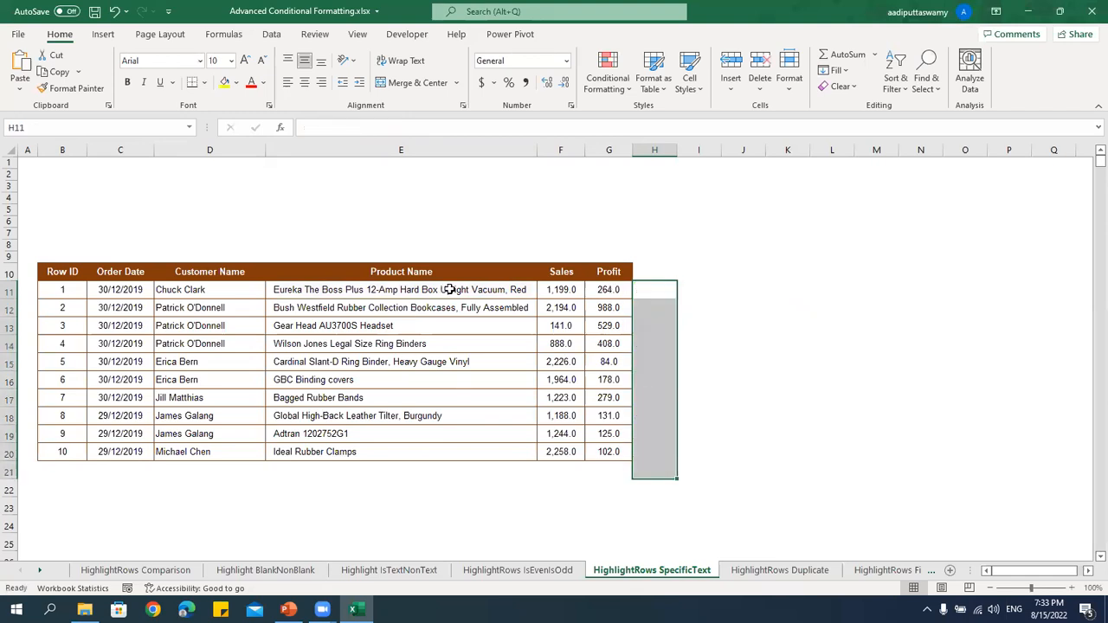
# Start a formula-based conditional formatting rule for B11:G20 with the copied formula =FIND("Rubber",E11).
pyautogui.moveTo(67, 291); pyautogui.dragTo(607, 450)
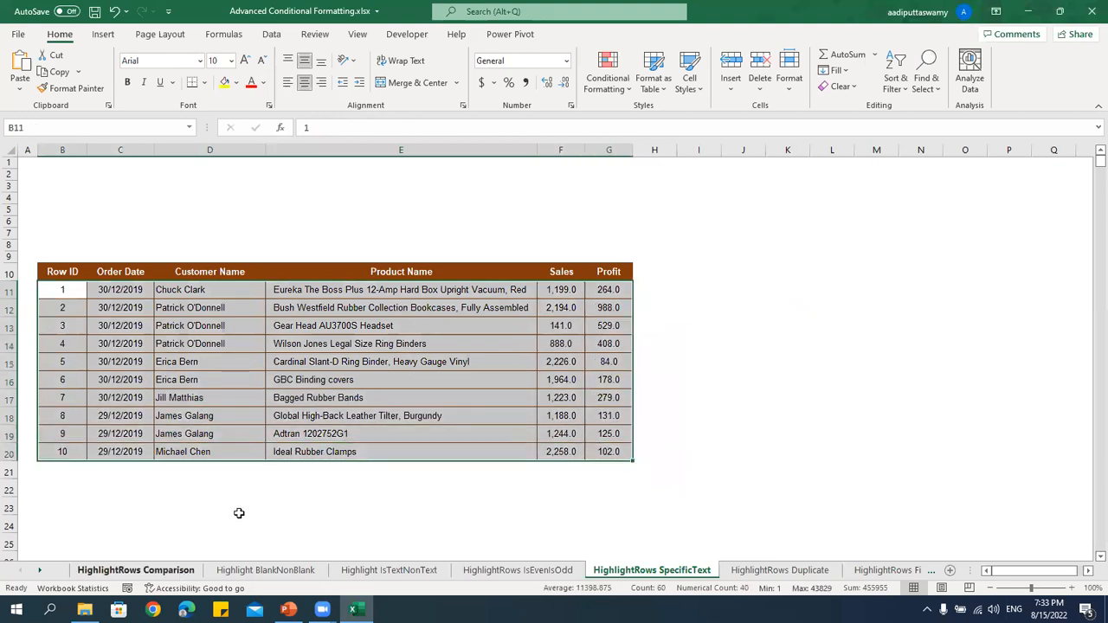
pyautogui.click(608, 76)
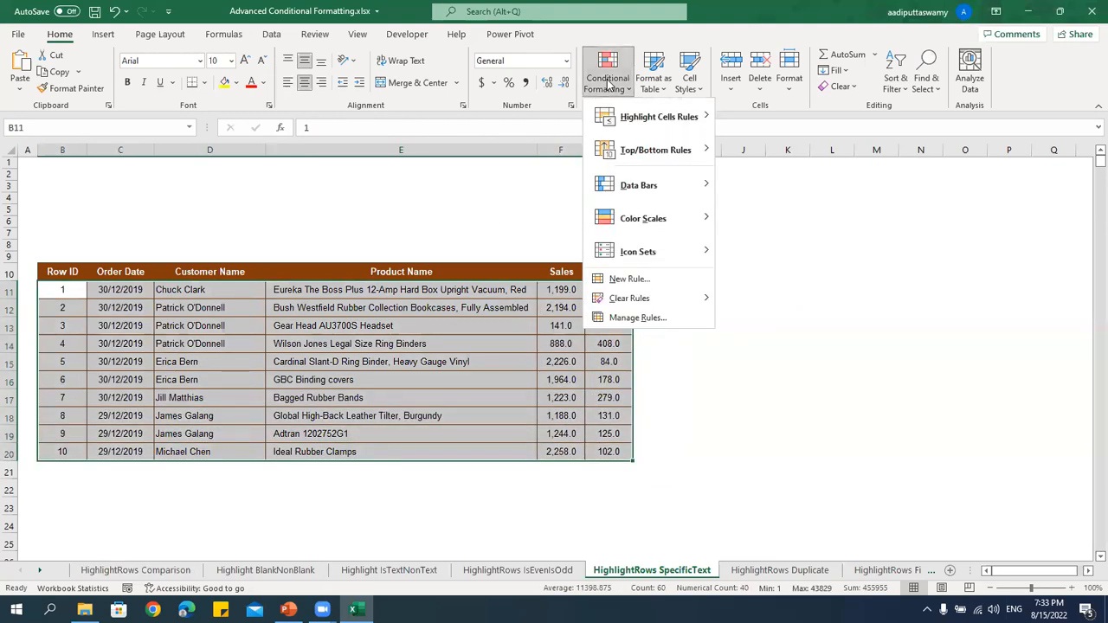
pyautogui.click(628, 279)
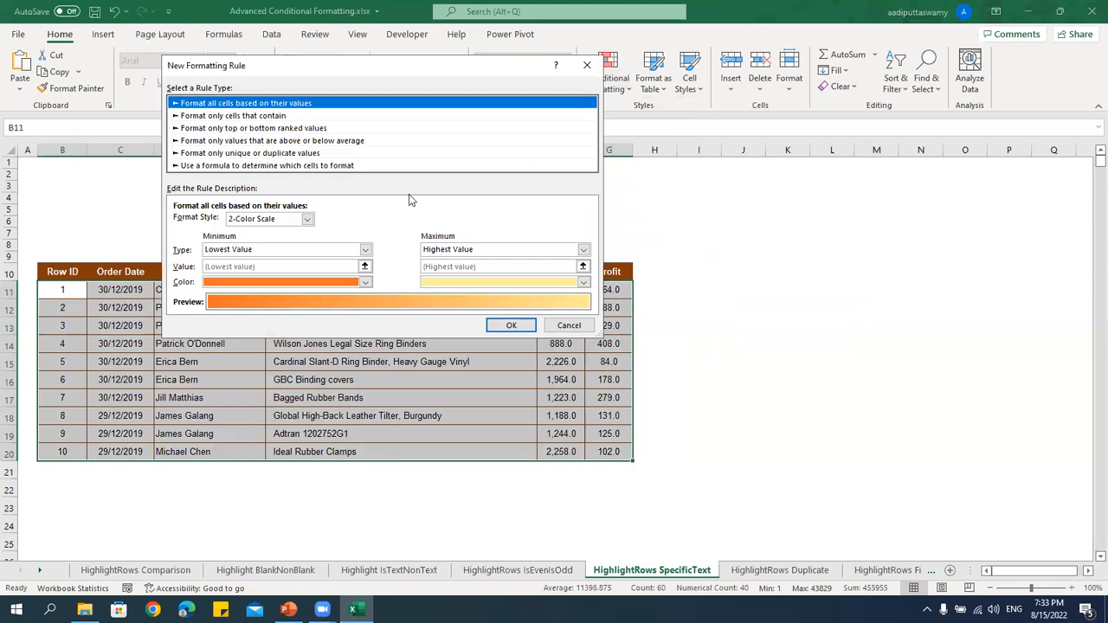
pyautogui.click(587, 65)
pyautogui.click(608, 76)
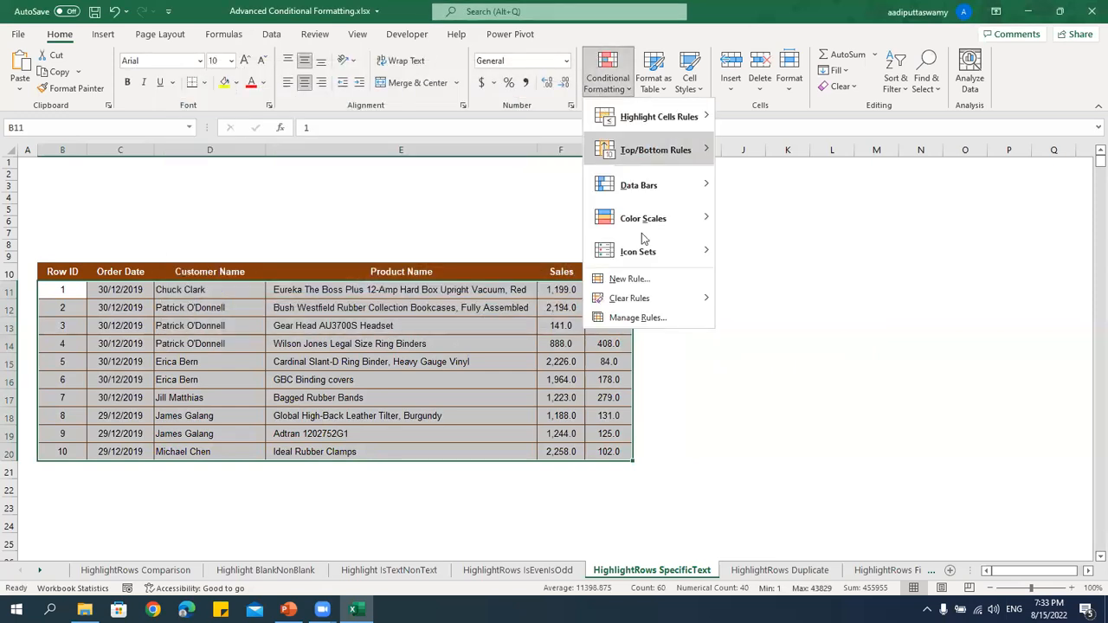
pyautogui.click(641, 278)
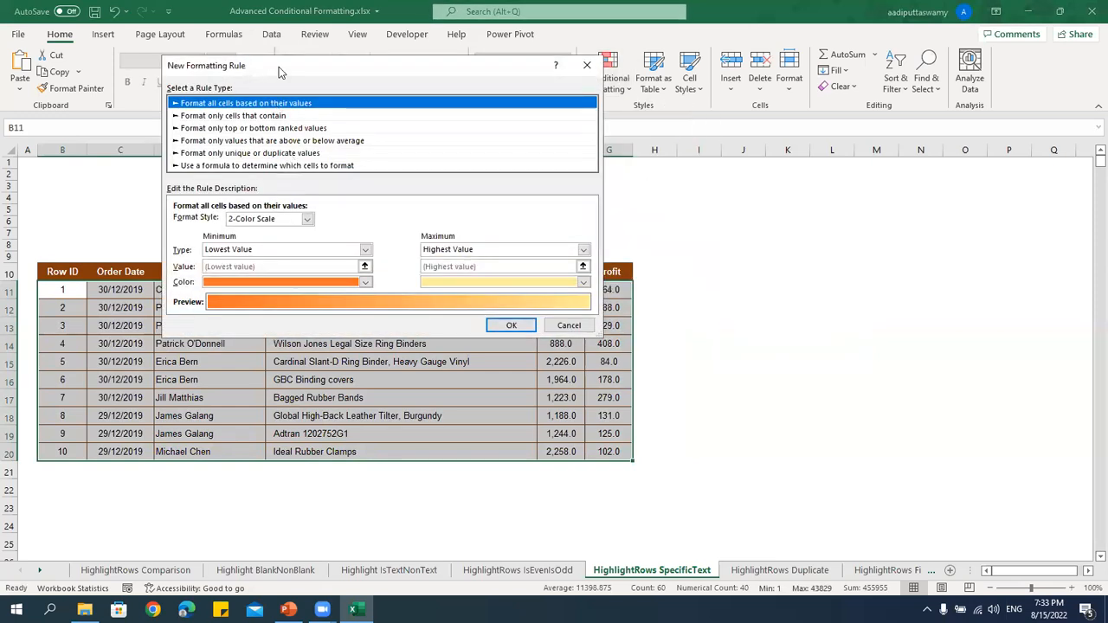
pyautogui.moveTo(279, 67); pyautogui.dragTo(611, 159)
pyautogui.click(593, 257)
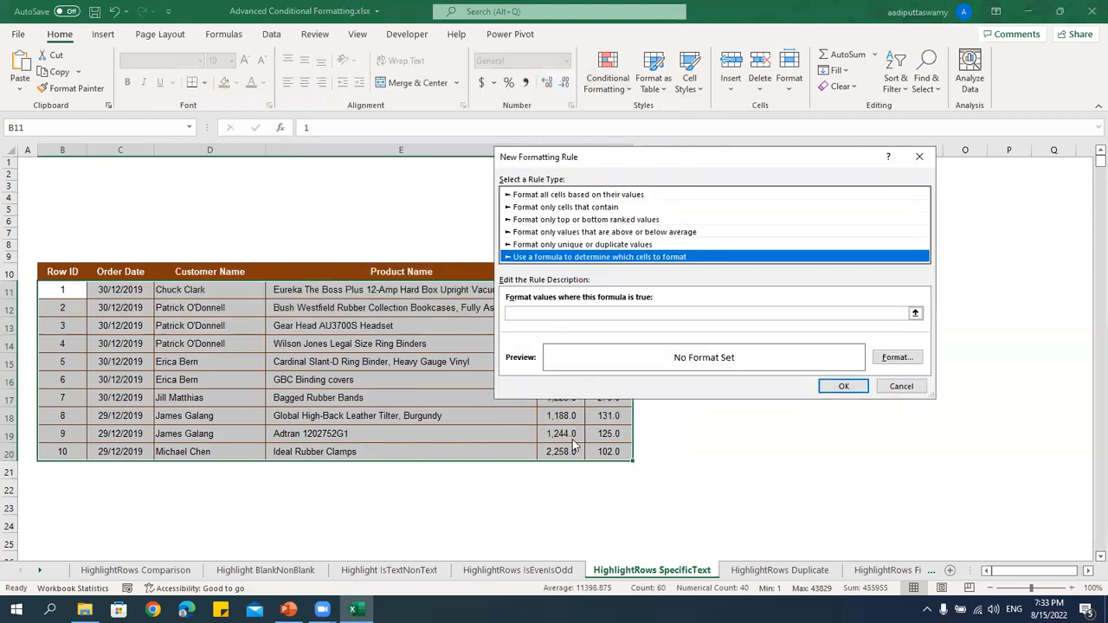
pyautogui.click(550, 314)
pyautogui.hotkey('ctrl', 'v')
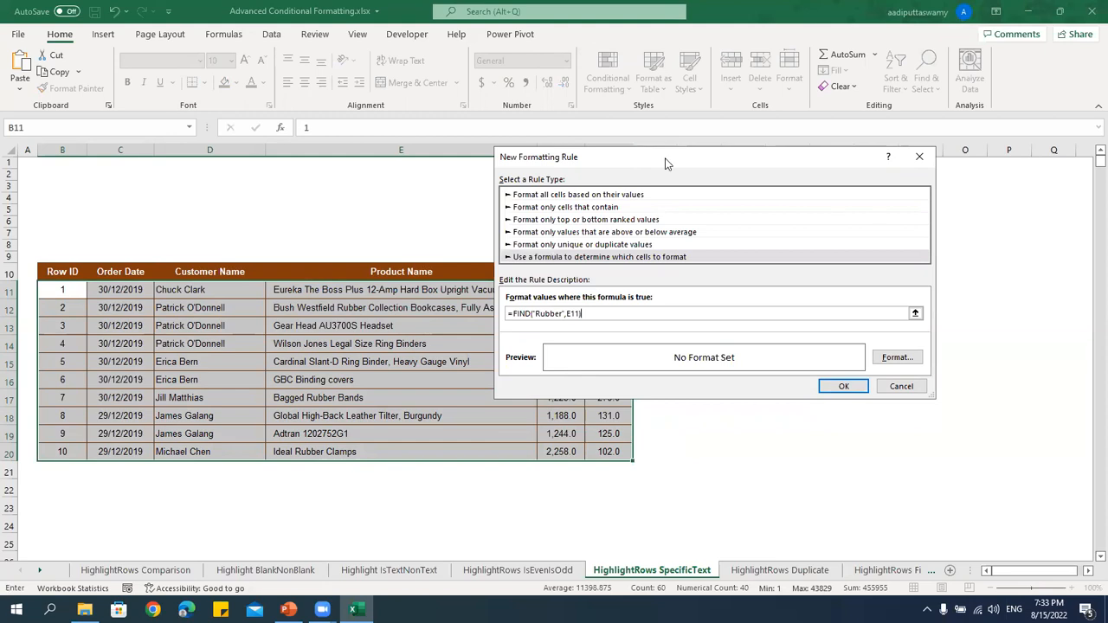
# Lock the rule's column reference as $E11, choose a light orange fill, and apply the rule.
pyautogui.moveTo(667, 164); pyautogui.dragTo(210, 209)
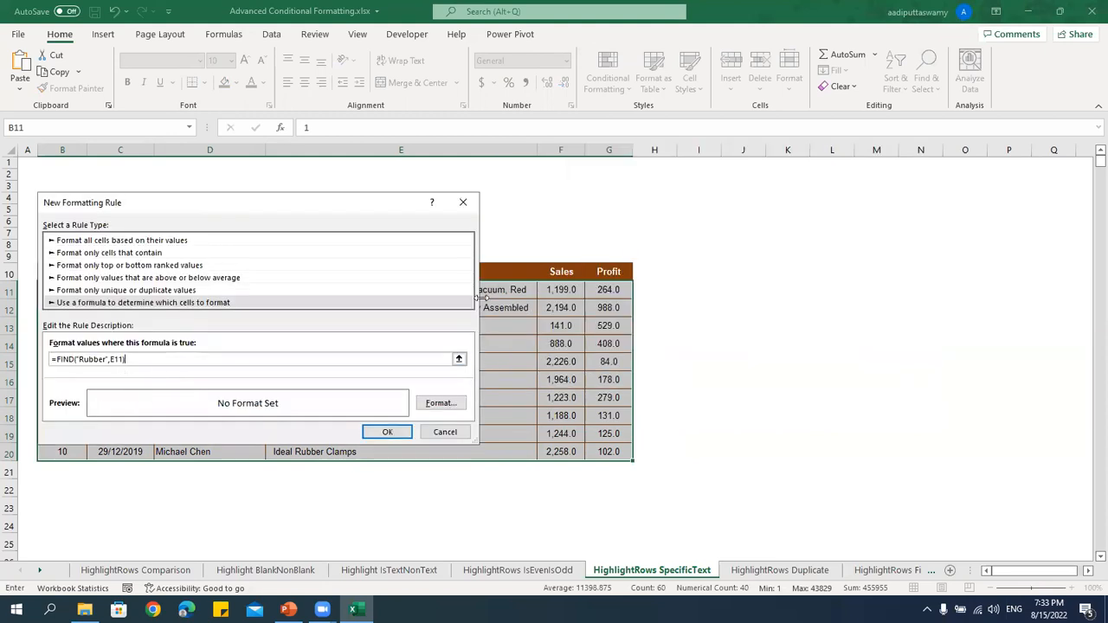
pyautogui.moveTo(306, 203); pyautogui.dragTo(813, 244)
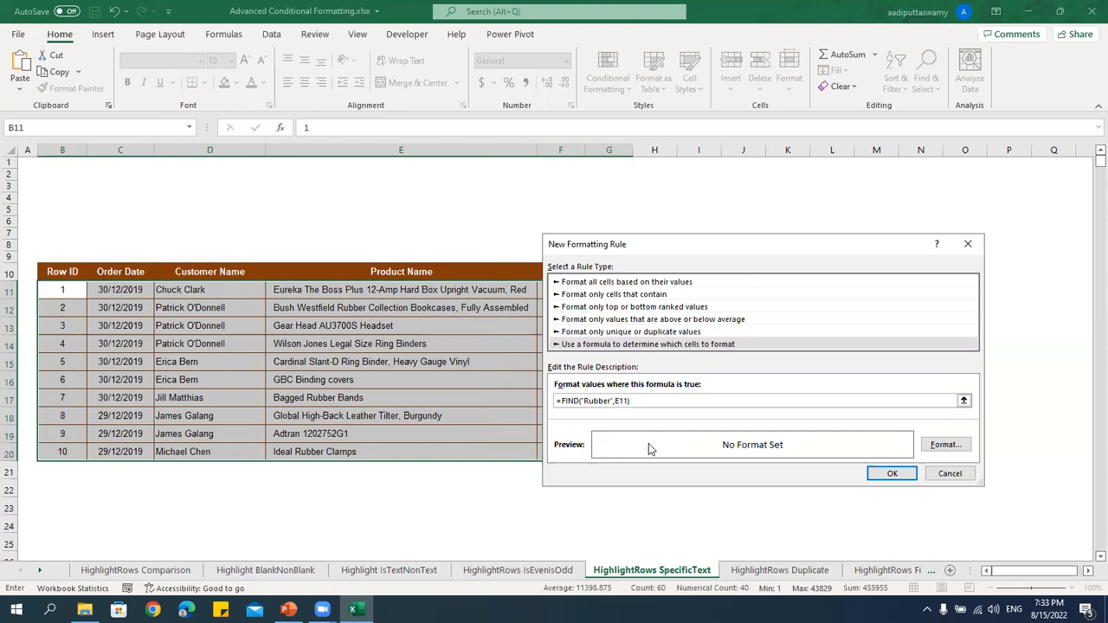
pyautogui.write('$')
pyautogui.click(946, 444)
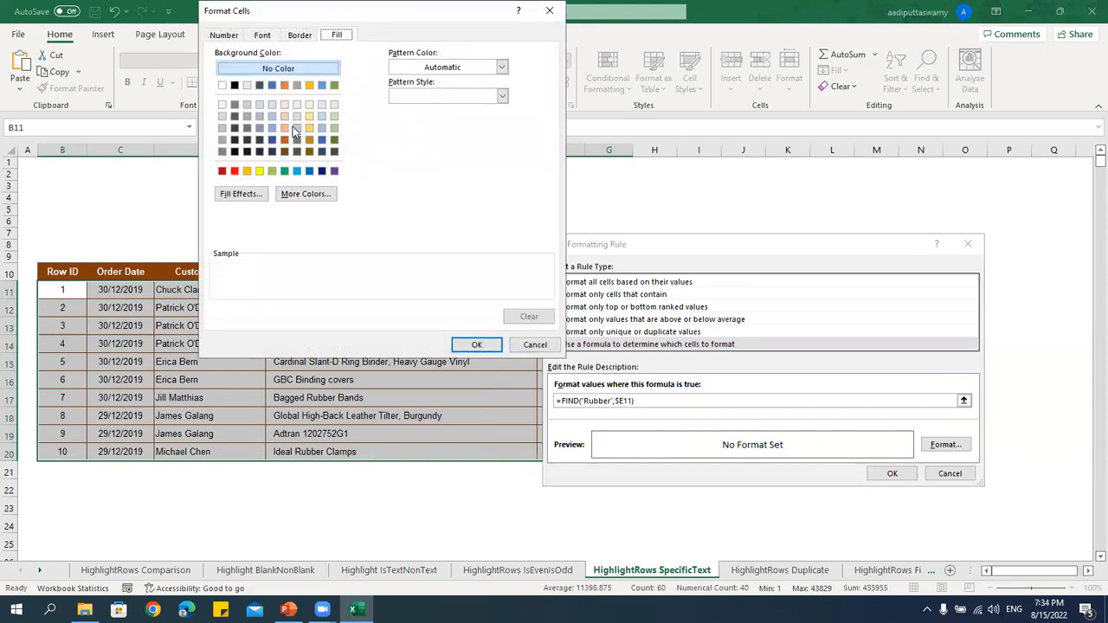
pyautogui.click(284, 128)
pyautogui.click(470, 345)
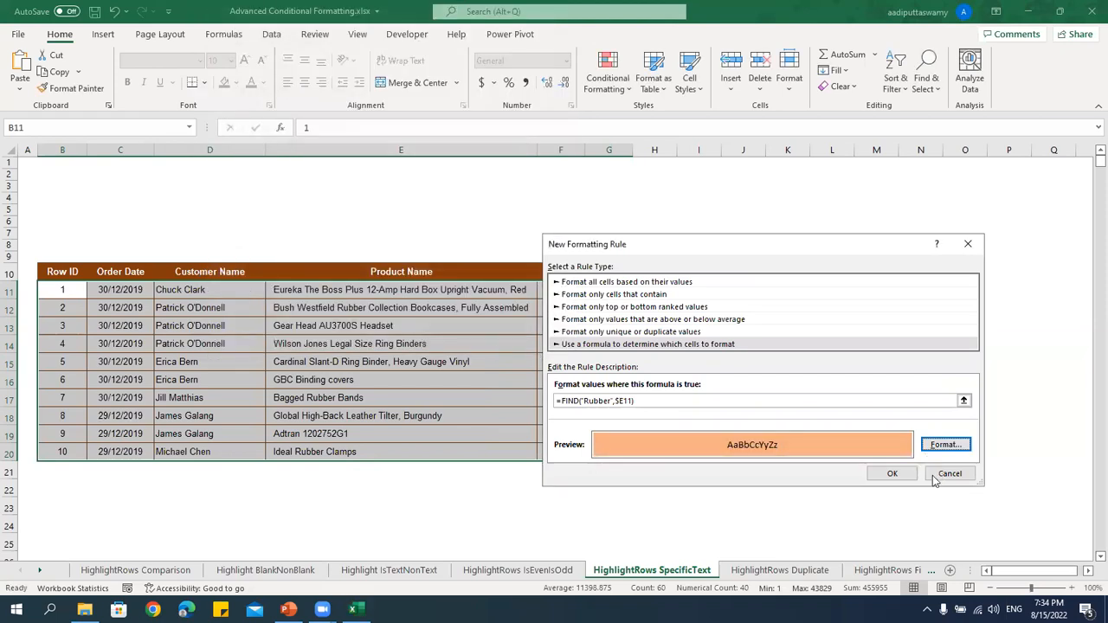
pyautogui.click(892, 474)
pyautogui.click(743, 434)
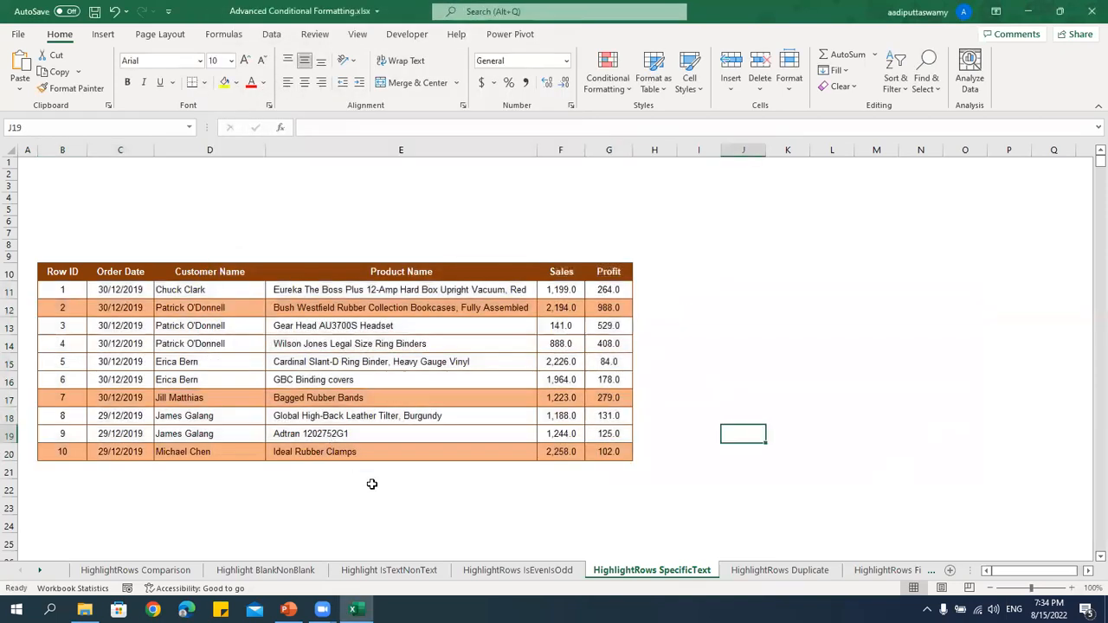
# Insert the word Rubber before AU3700S in the product name in cell E13.
pyautogui.doubleClick(350, 327)
pyautogui.click(320, 326)
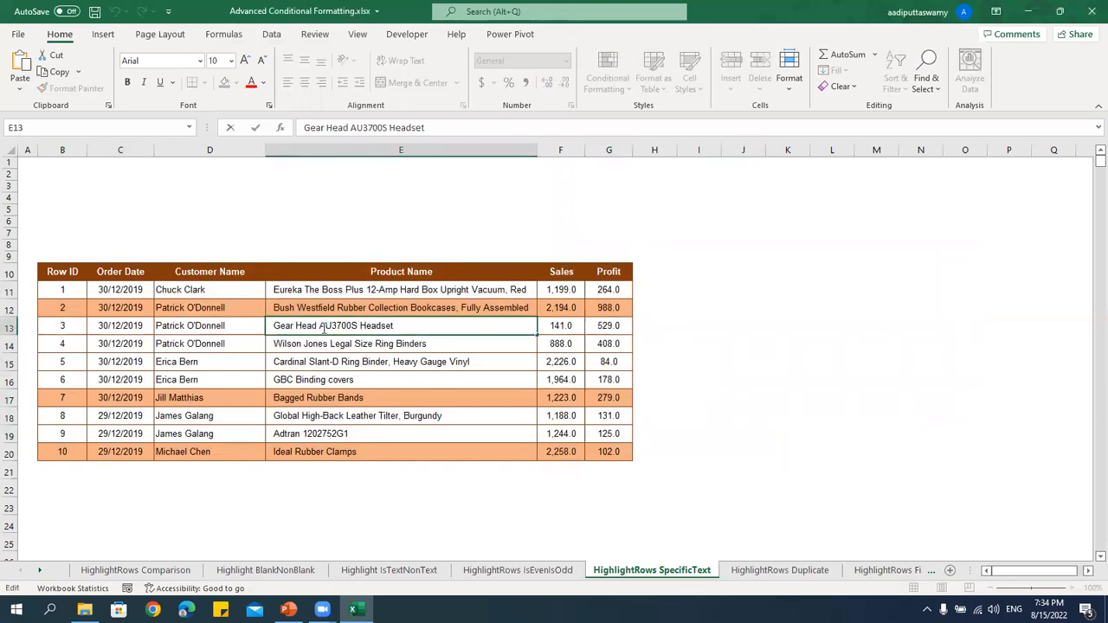
pyautogui.write('Rubber')
pyautogui.press('Return')
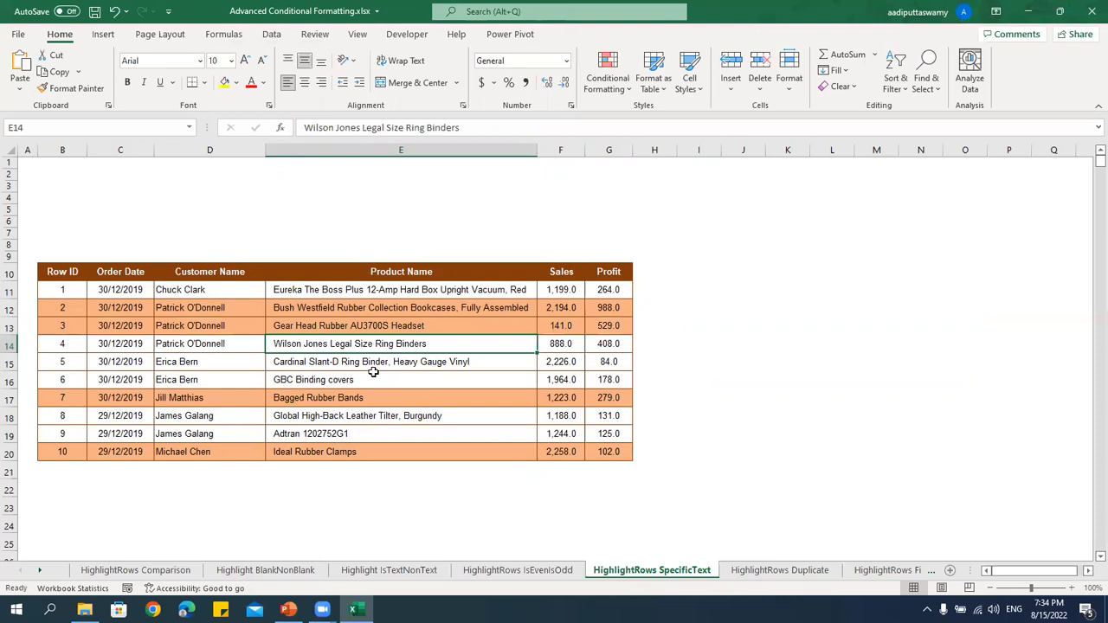
# Change Rubber to lowercase rubber in the product name in cell E12.
pyautogui.doubleClick(338, 307)
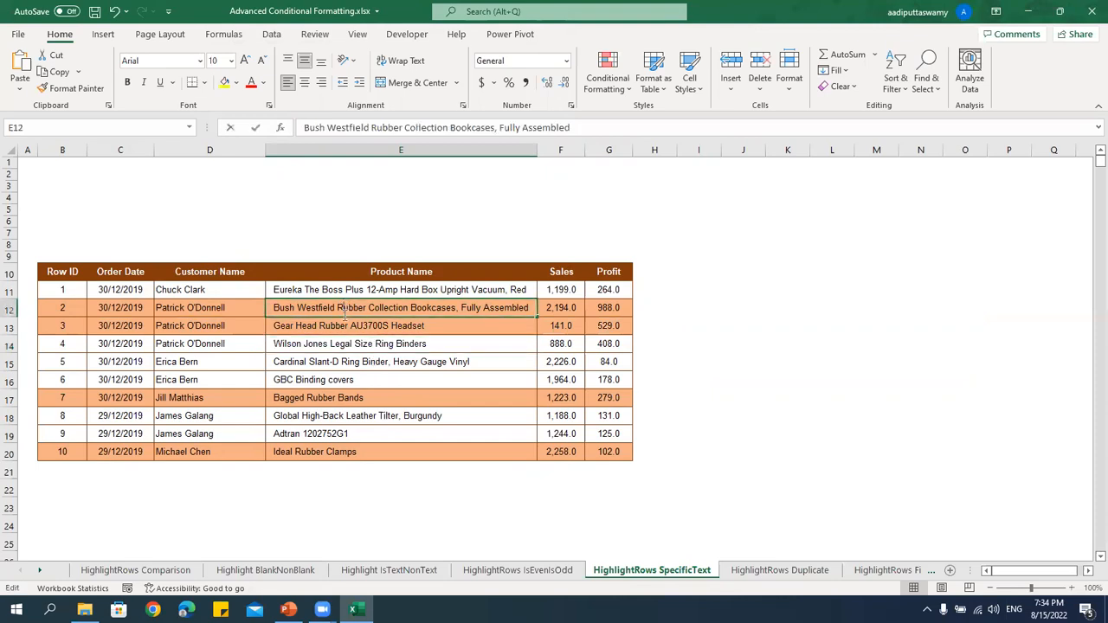
pyautogui.press('Delete')
pyautogui.write('r')
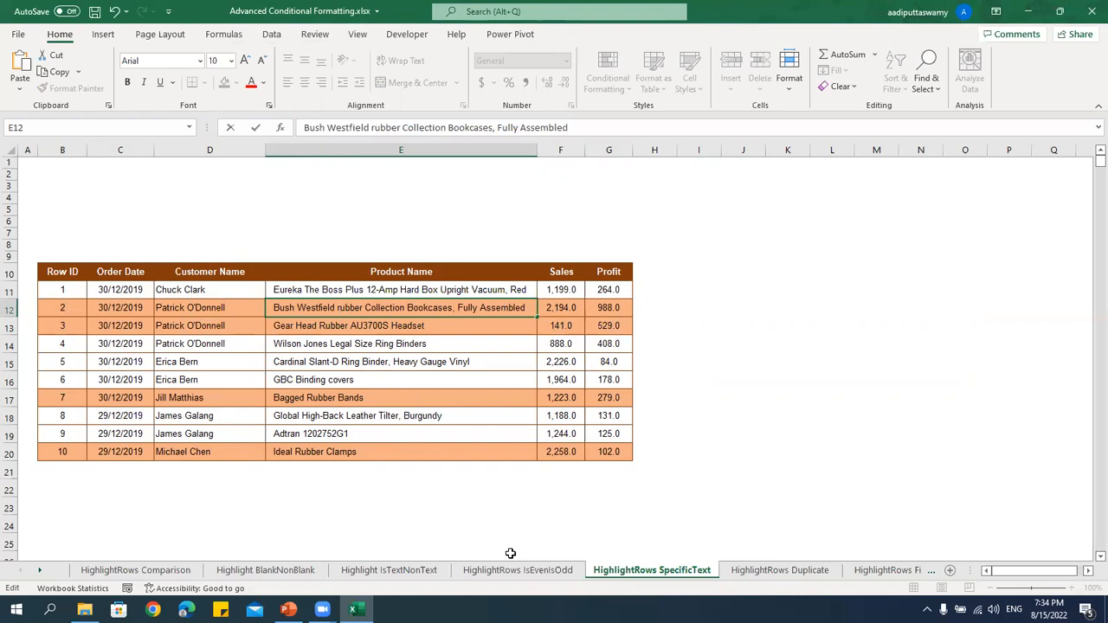
pyautogui.press('Return')
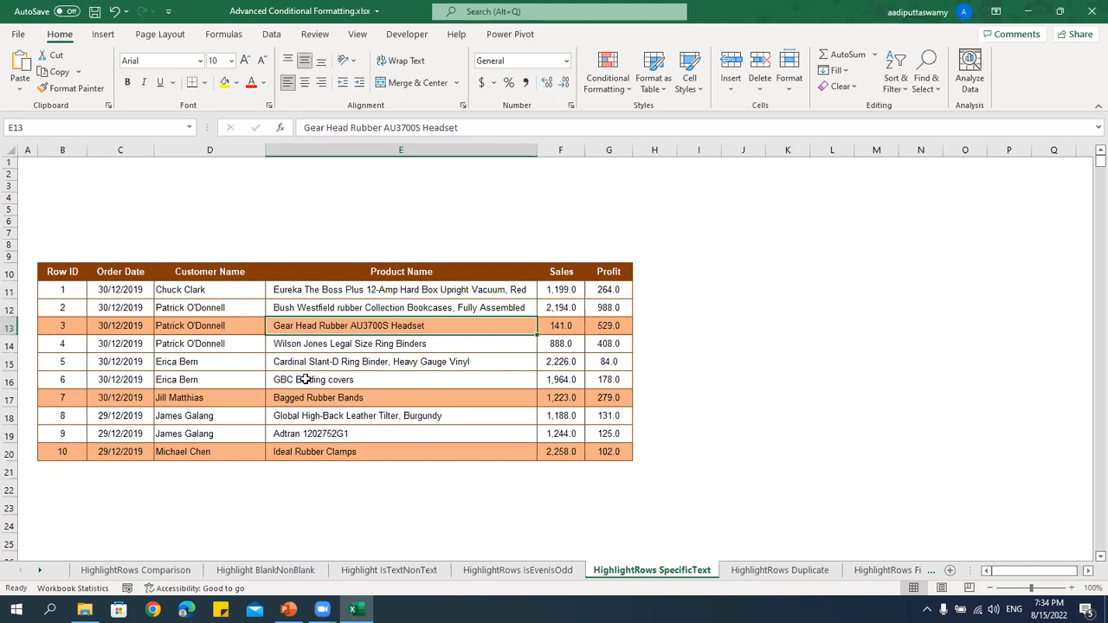
# Edit the conditional formatting rule for B11:G20 to use =SEARCH("Rubber",$E11) instead of FIND, and apply it.
pyautogui.moveTo(72, 287); pyautogui.dragTo(623, 455)
pyautogui.click(608, 77)
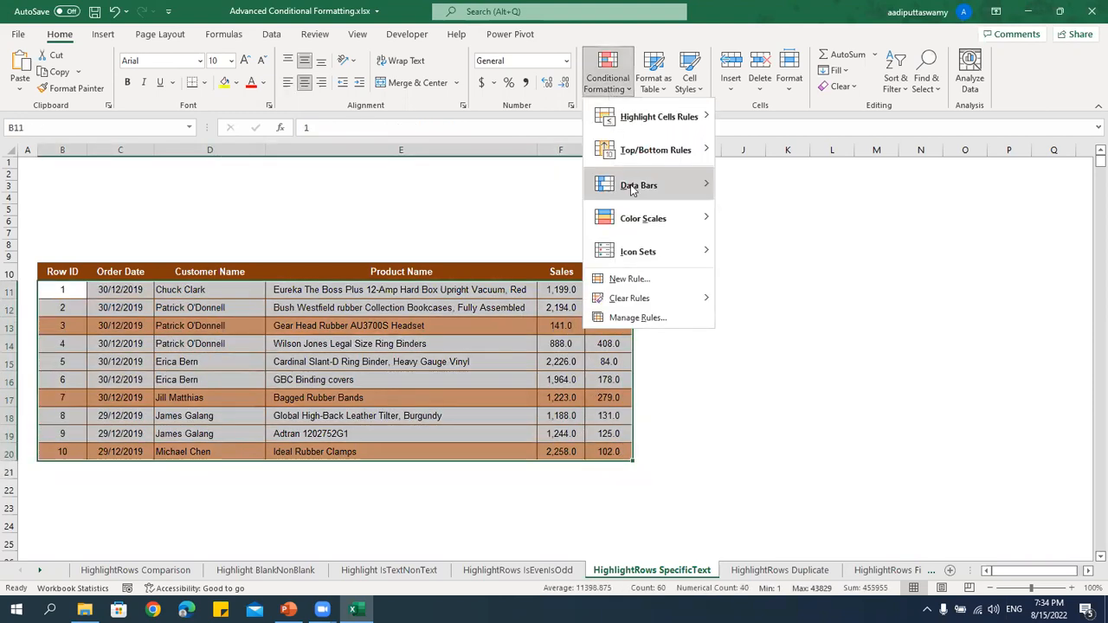
pyautogui.click(632, 317)
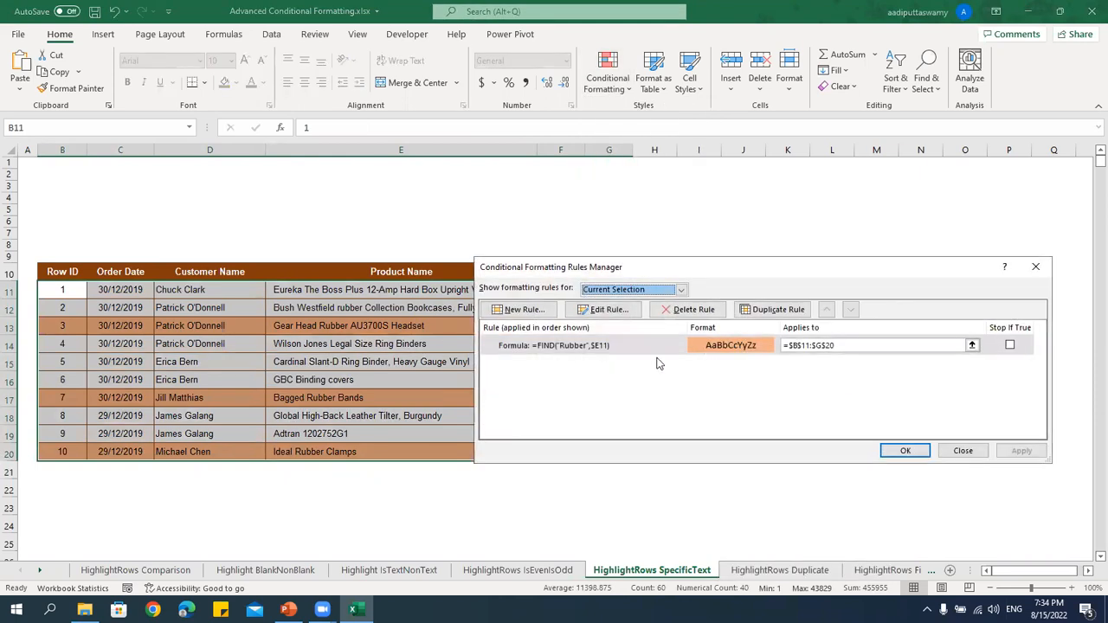
pyautogui.doubleClick(633, 349)
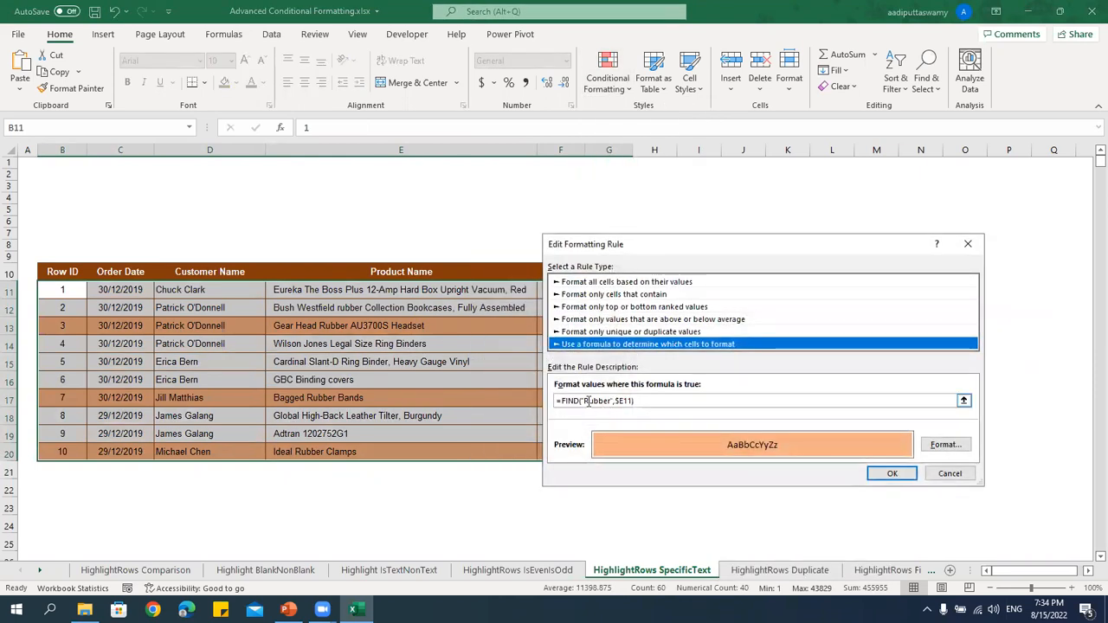
pyautogui.click(585, 401)
pyautogui.press('BackSpace')
pyautogui.press('BackSpace')
pyautogui.press('BackSpace')
pyautogui.press('BackSpace')
pyautogui.press('BackSpace')
pyautogui.write('search(')
pyautogui.click(877, 476)
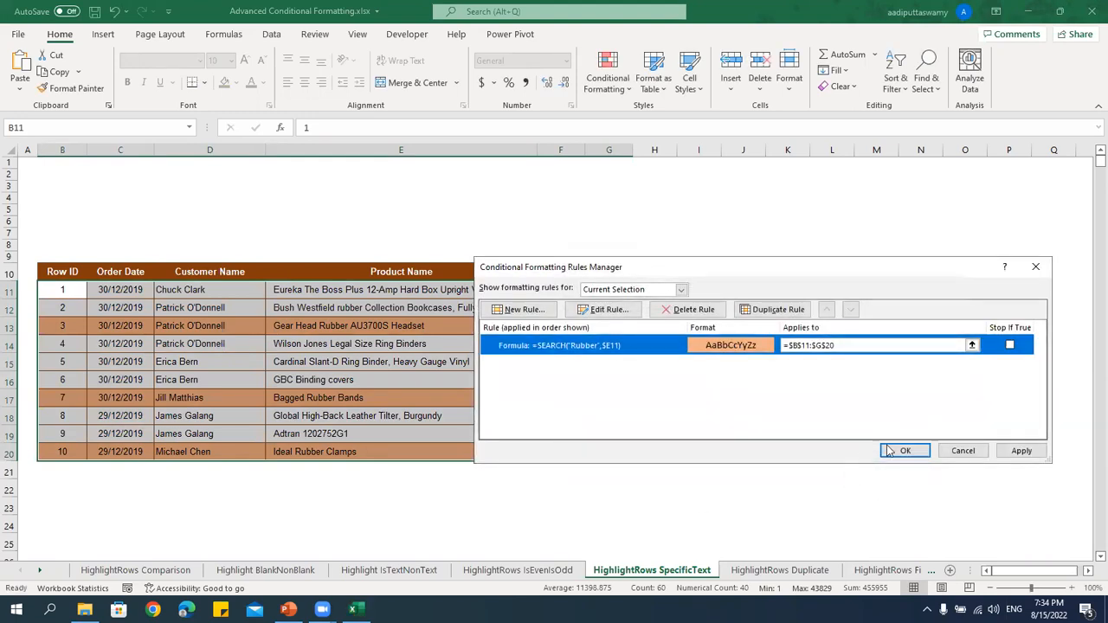
pyautogui.click(901, 451)
# Check the highlighting of row 12 against the lowercase word rubber in cell E12.
pyautogui.click(335, 309)
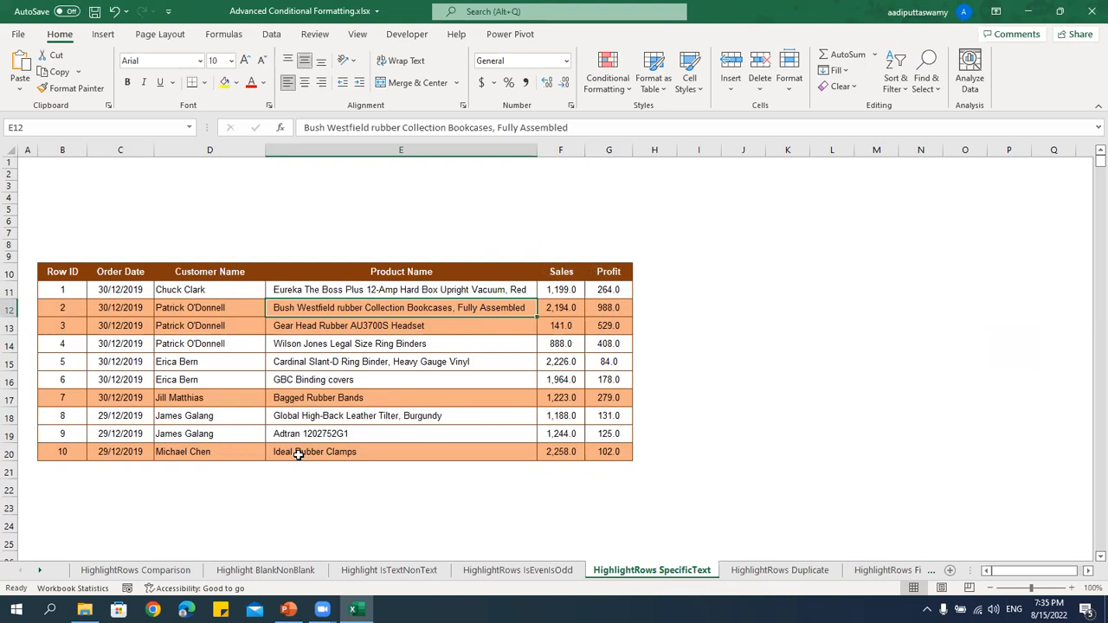
pyautogui.doubleClick(347, 307)
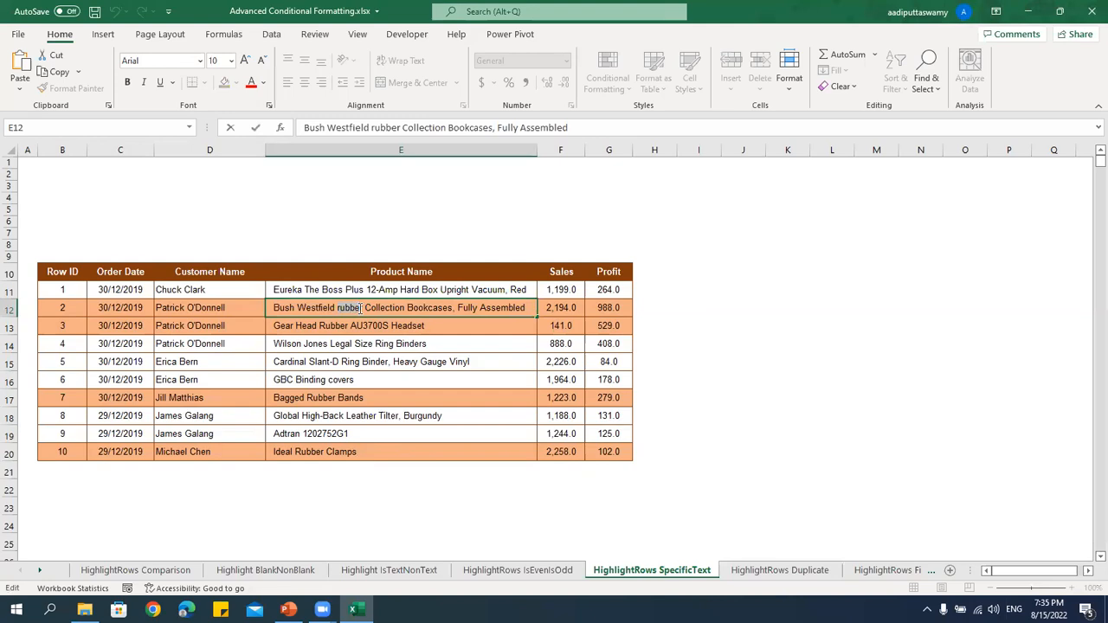
pyautogui.press('Escape')
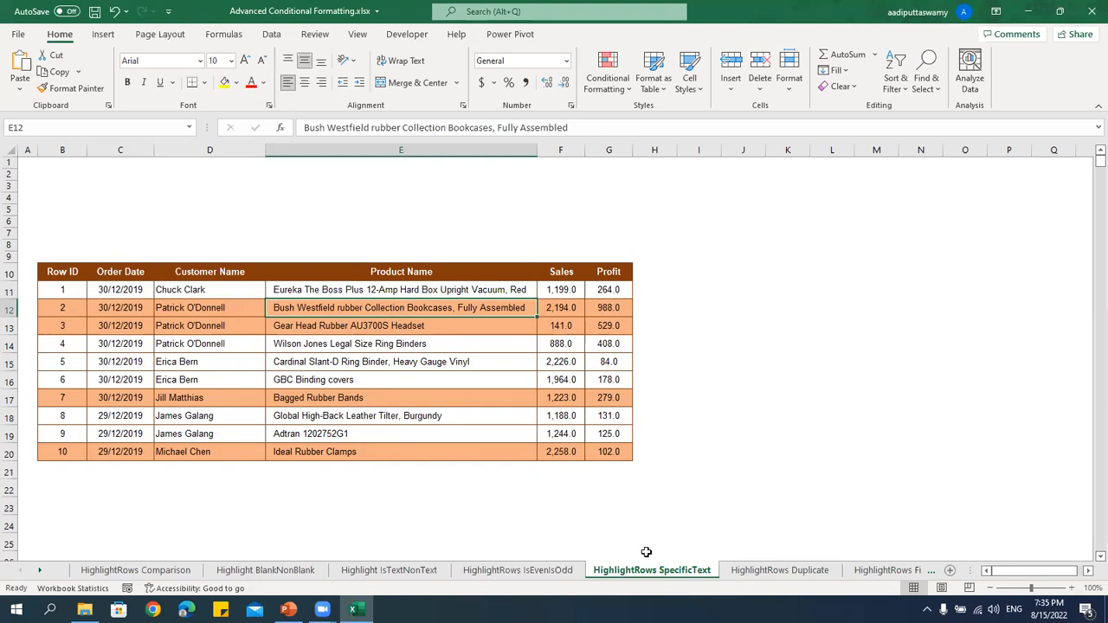
# On the HighlightRows Duplicate sheet, highlight duplicate customer names in D11:D20 with Light Red Fill with Dark Red Text.
pyautogui.click(783, 570)
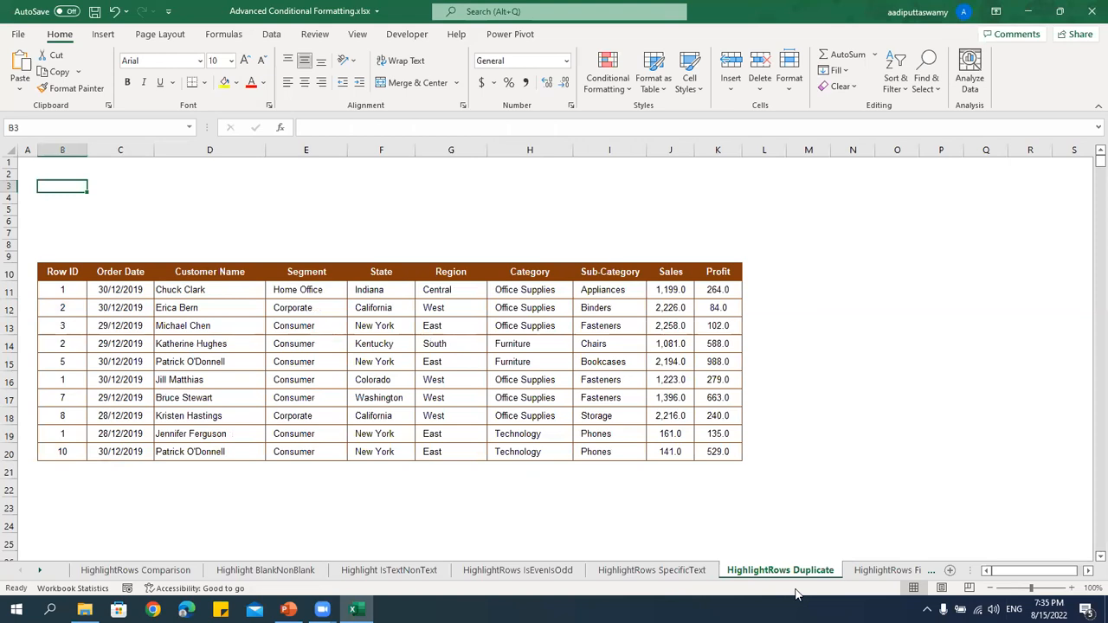
pyautogui.moveTo(218, 289); pyautogui.dragTo(223, 451)
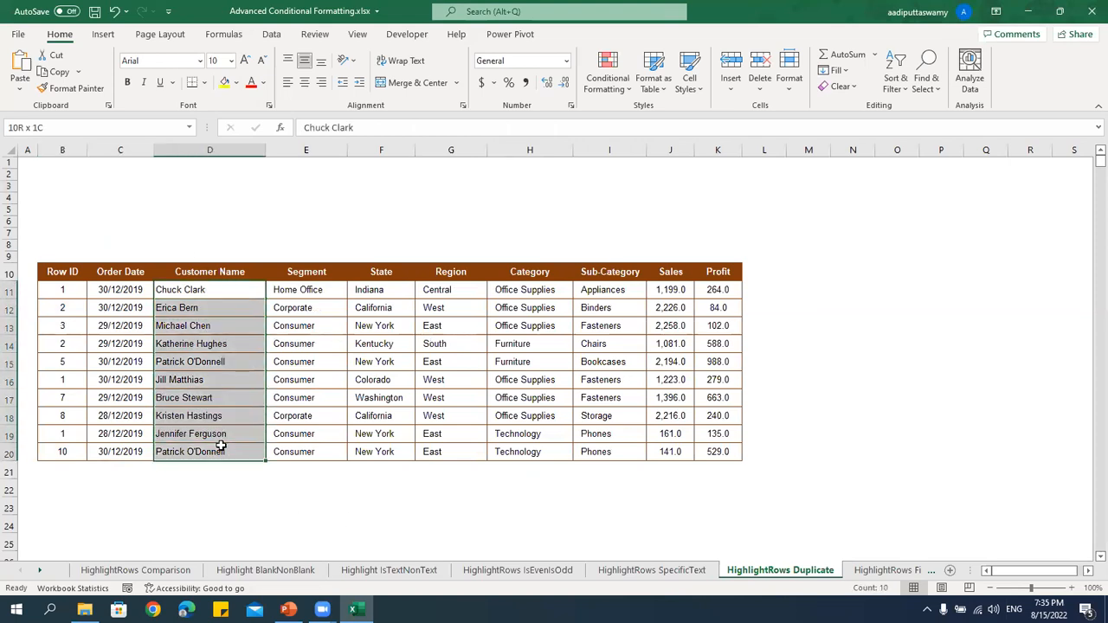
pyautogui.click(609, 80)
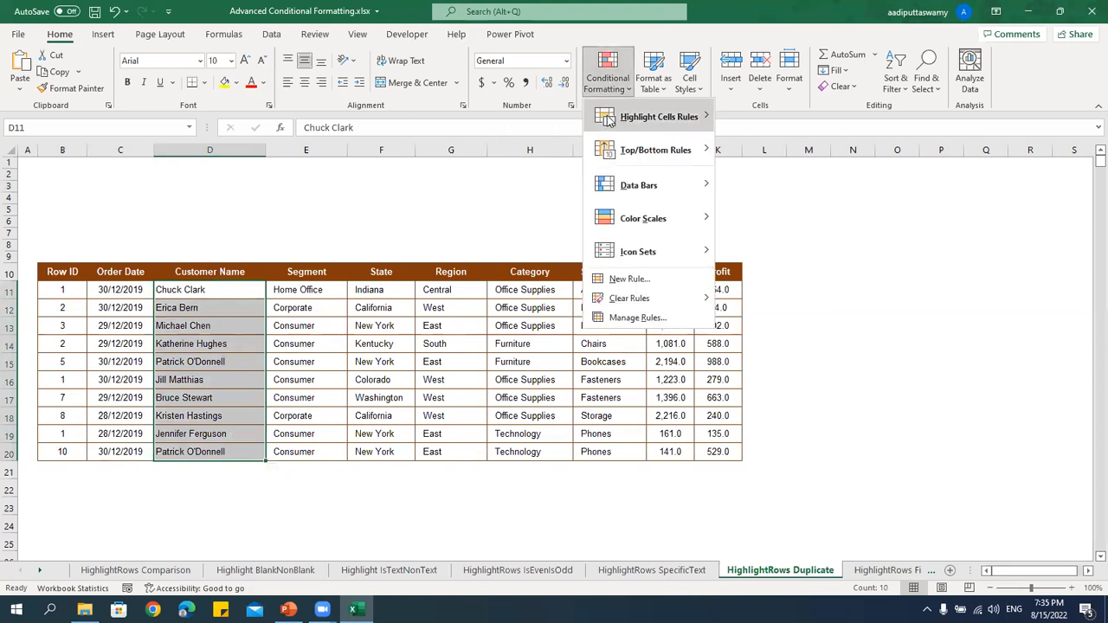
pyautogui.moveTo(658, 117)
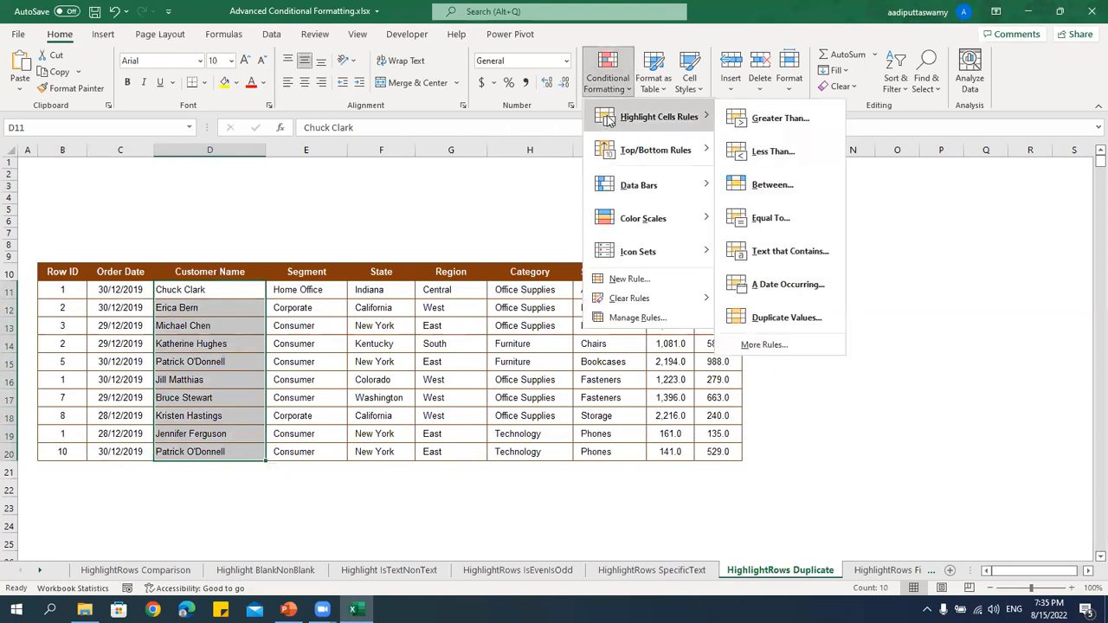
pyautogui.click(760, 322)
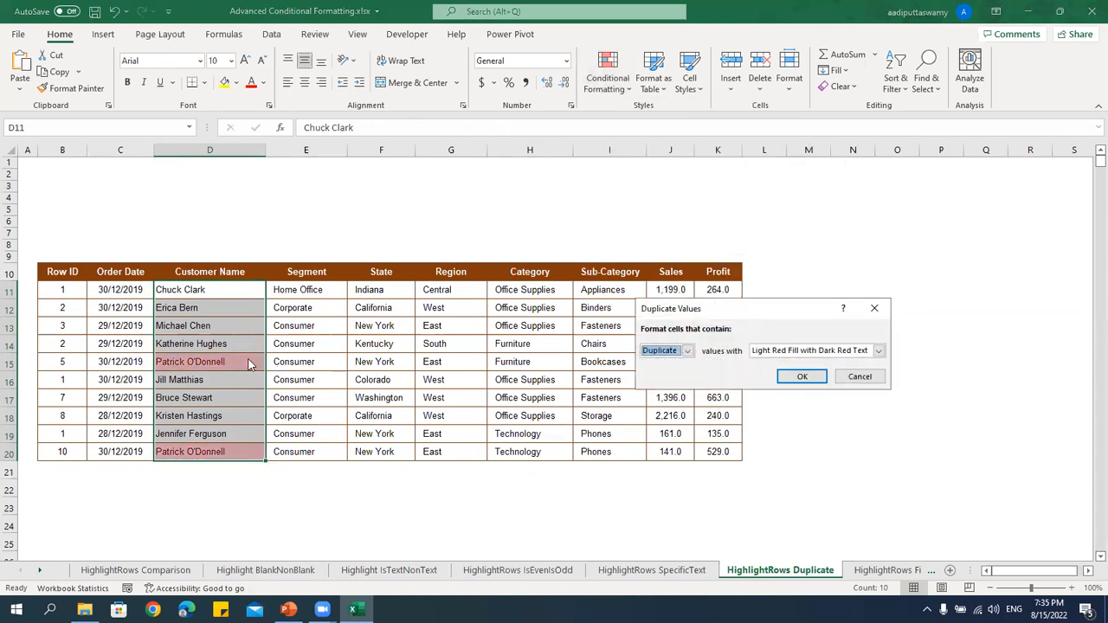
pyautogui.click(798, 378)
pyautogui.click(223, 363)
pyautogui.click(212, 450)
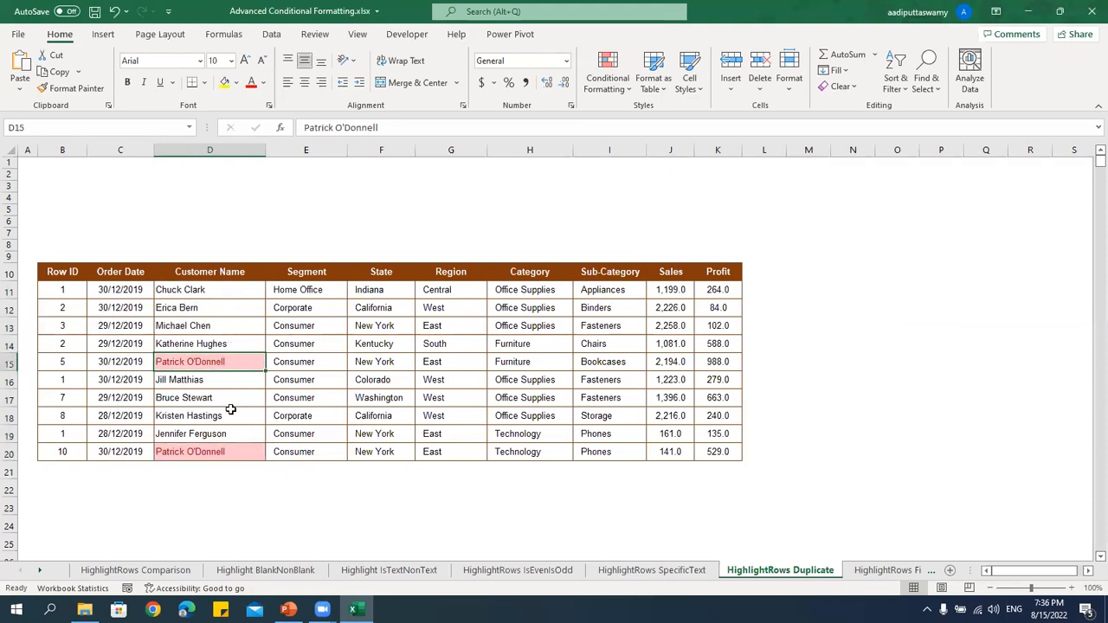
pyautogui.click(220, 363)
# Copy the customer name from cell D17 into cell D12 to create another duplicate.
pyautogui.click(220, 400)
pyautogui.hotkey('ctrl', 'c')
pyautogui.click(235, 305)
pyautogui.hotkey('ctrl', 'v')
pyautogui.press('Escape')
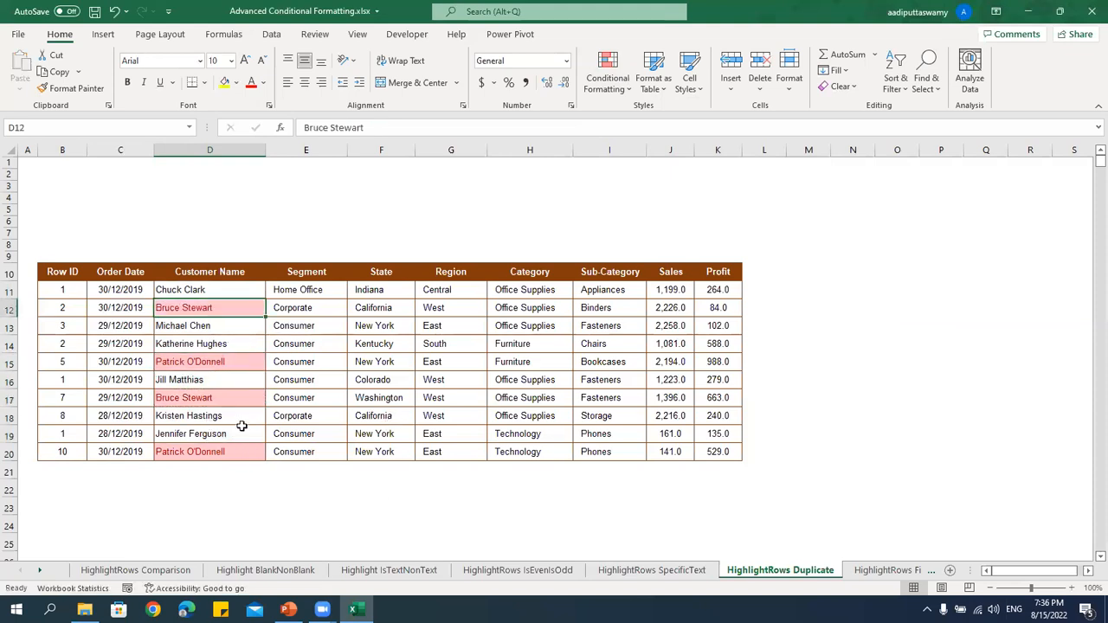
pyautogui.click(255, 398)
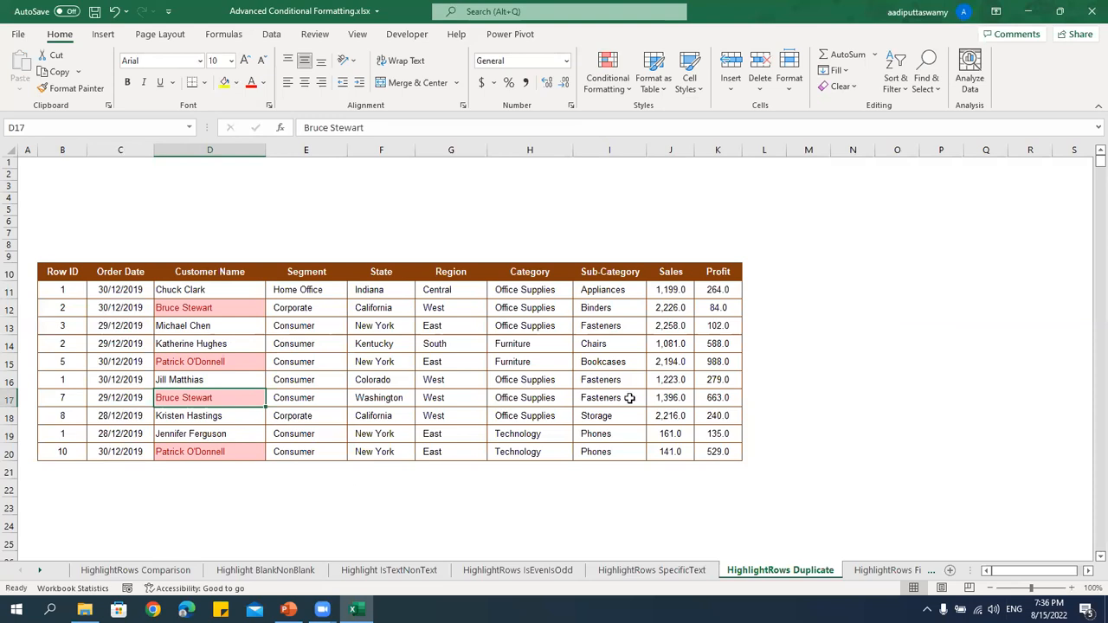
# On the HighlightRows FirstRow sheet, clear the contents of column L.
pyautogui.click(891, 571)
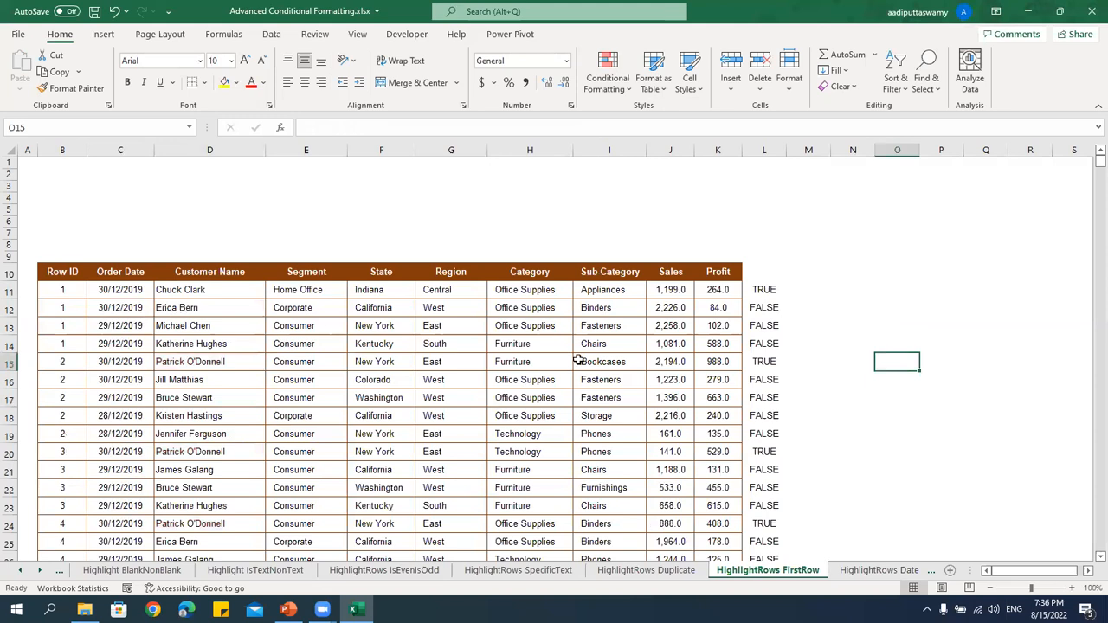
pyautogui.scroll(-1, 578, 361)
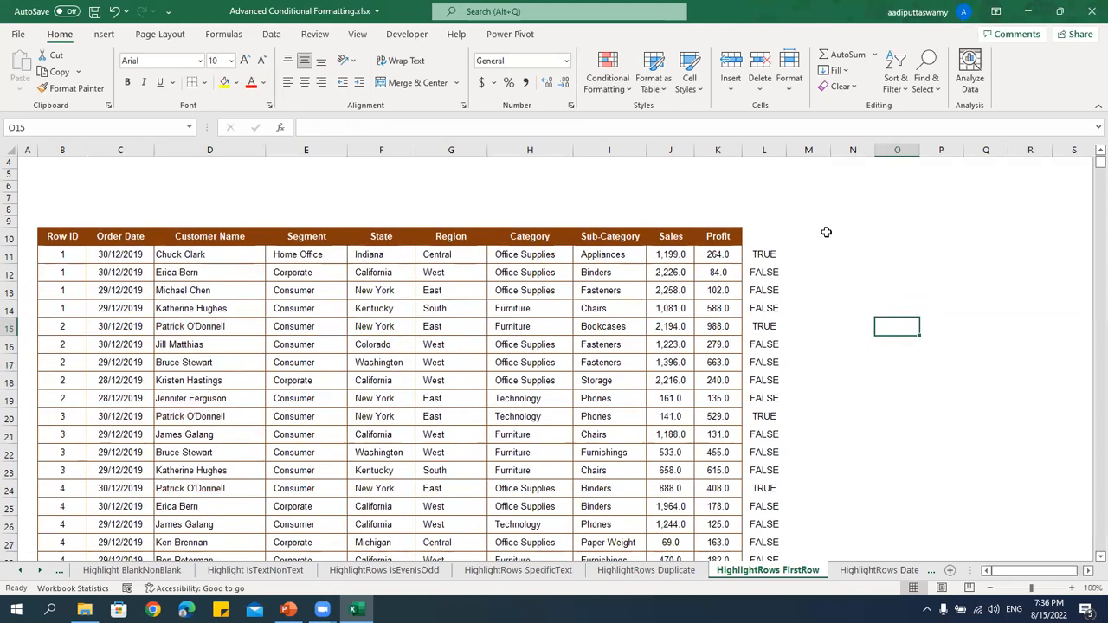
pyautogui.click(764, 149)
pyautogui.press('Delete')
pyautogui.click(605, 358)
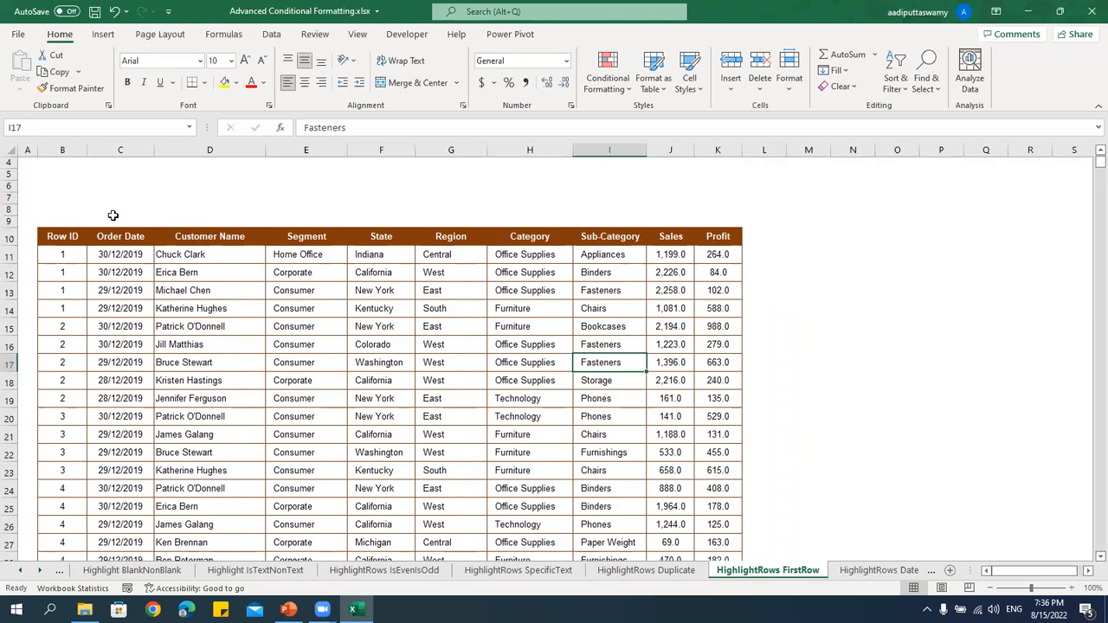
# Examine the blocks of rows sharing a Row ID and the first row of each block.
pyautogui.moveTo(54, 253); pyautogui.dragTo(713, 308)
pyautogui.moveTo(54, 332); pyautogui.dragTo(715, 393)
pyautogui.moveTo(65, 254); pyautogui.dragTo(68, 311)
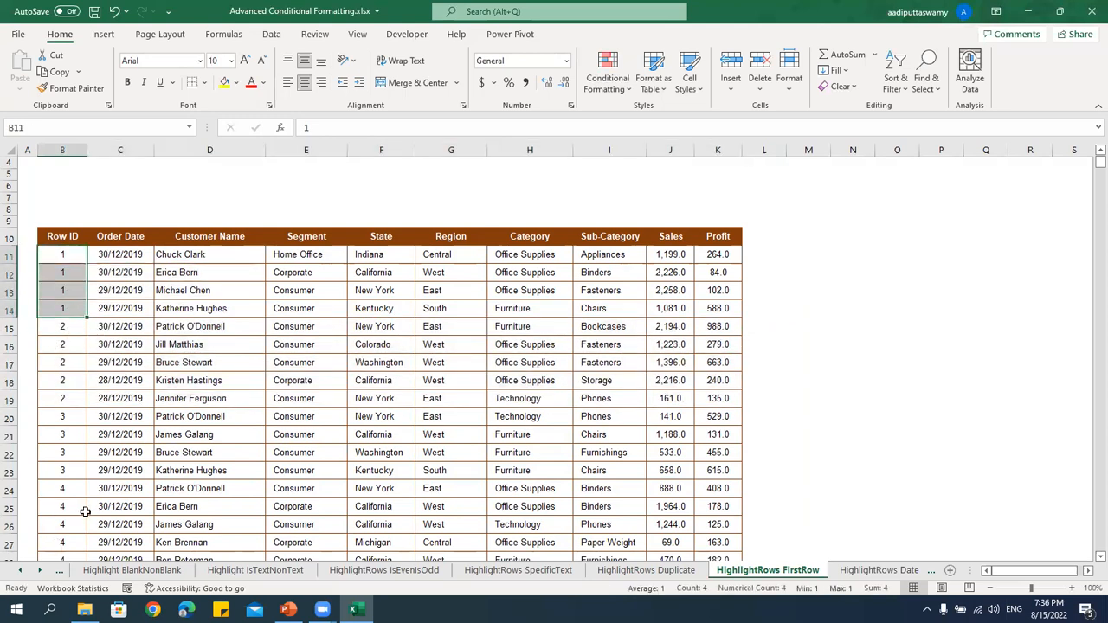
pyautogui.scroll(-6, 84, 510)
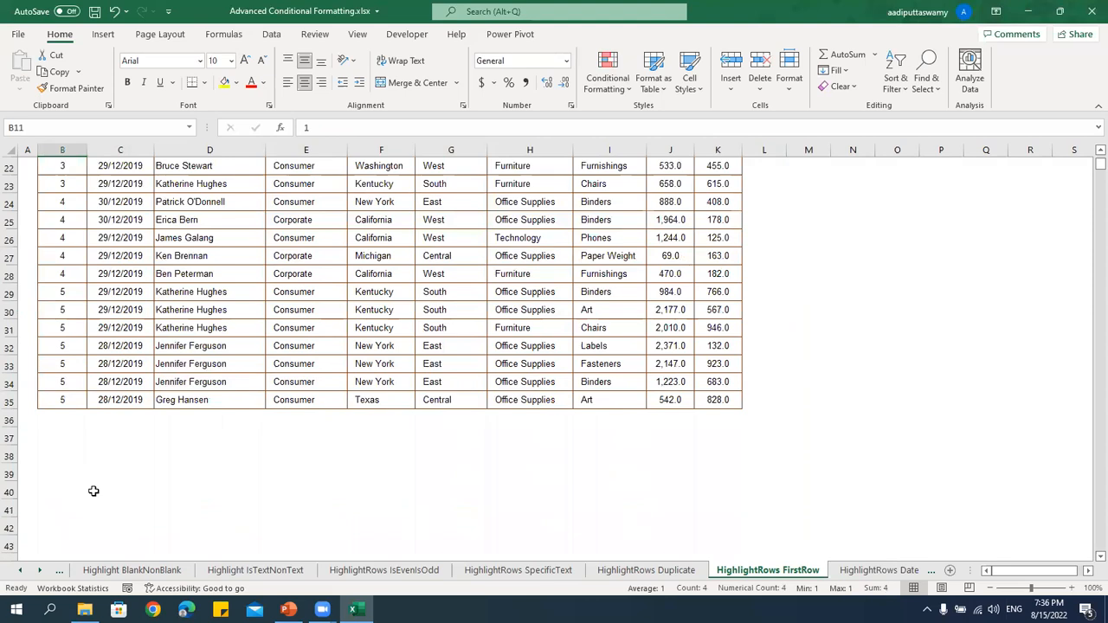
pyautogui.scroll(7, 93, 491)
pyautogui.moveTo(59, 291); pyautogui.dragTo(718, 289)
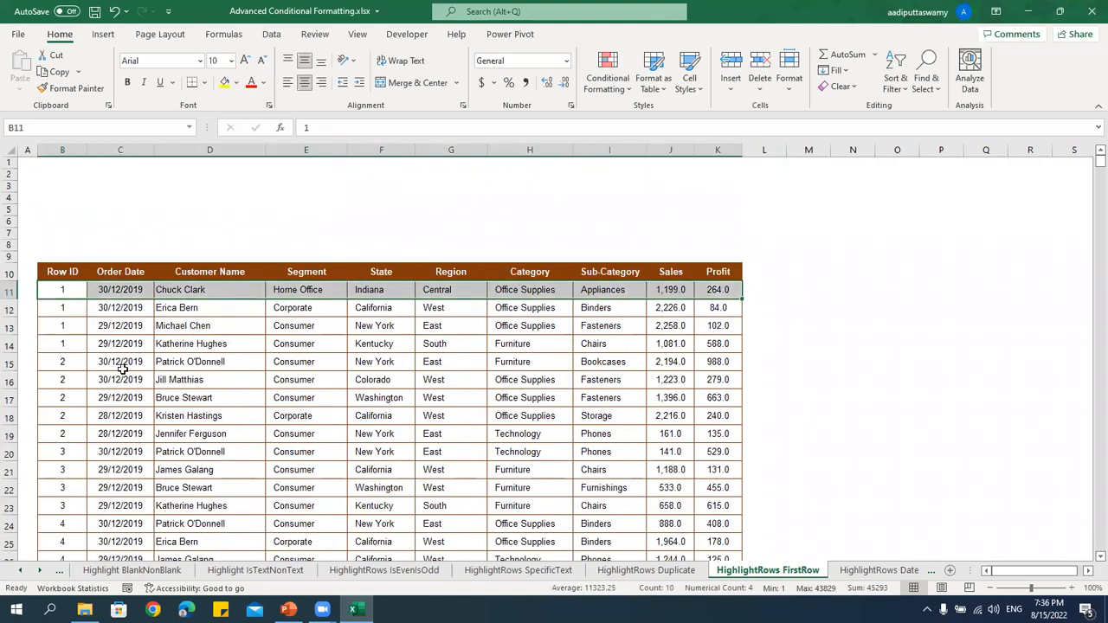
pyautogui.moveTo(64, 291); pyautogui.dragTo(737, 286)
pyautogui.moveTo(61, 370); pyautogui.dragTo(718, 358)
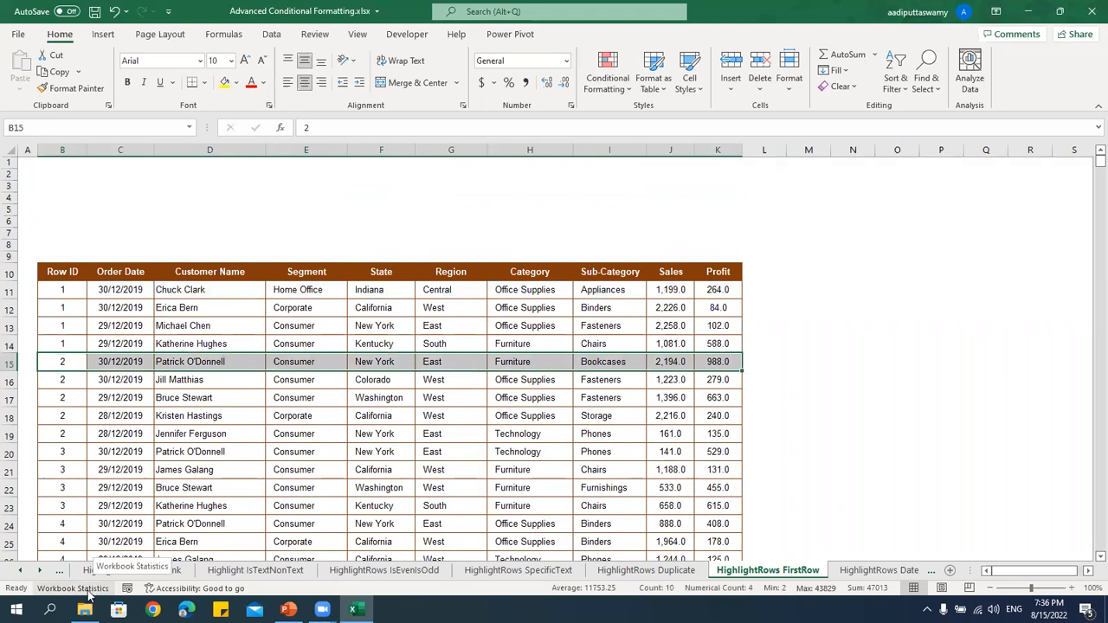
pyautogui.click(91, 445)
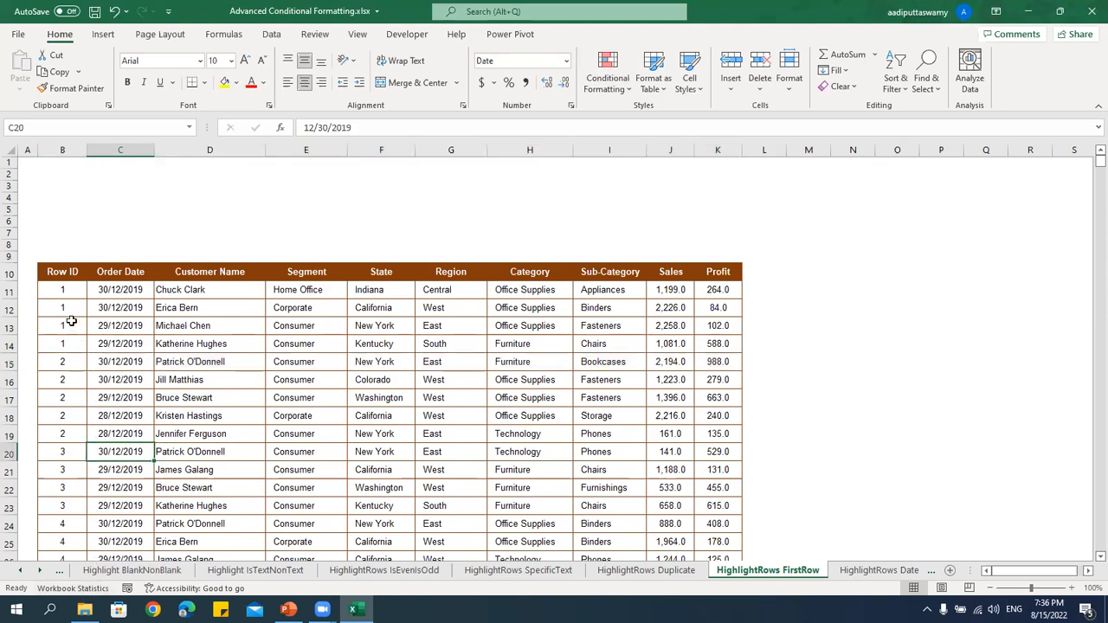
# Review the repeated Row ID values down column B and the empty helper column L beside the table.
pyautogui.click(68, 296)
pyautogui.moveTo(86, 298); pyautogui.dragTo(82, 348)
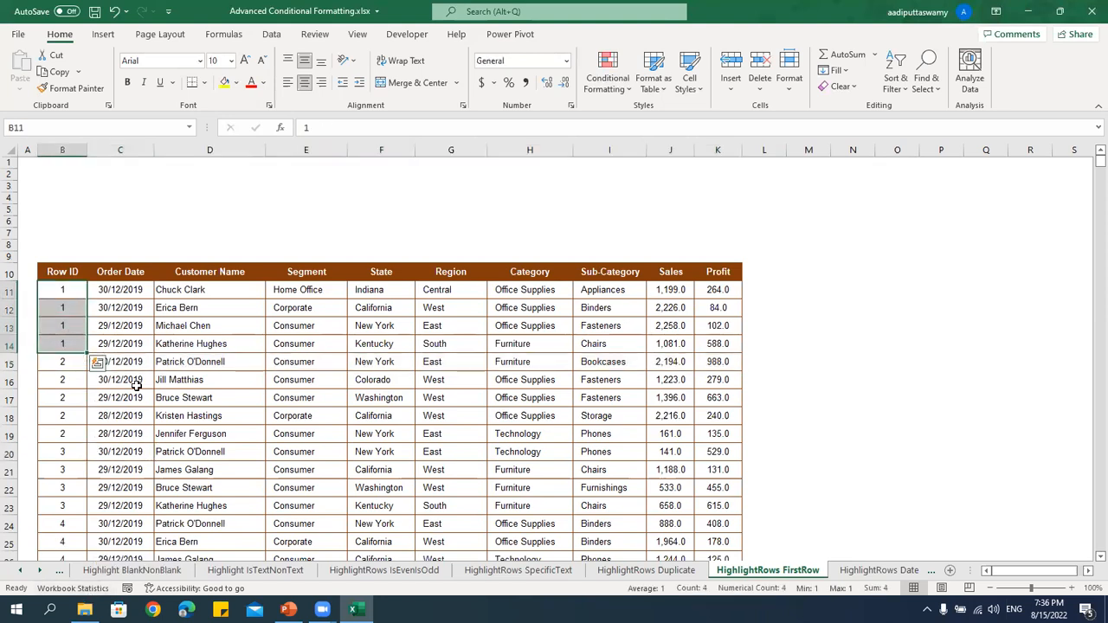
pyautogui.scroll(-1, 136, 385)
pyautogui.moveTo(69, 334); pyautogui.dragTo(57, 507)
pyautogui.scroll(-4, 232, 433)
pyautogui.scroll(5, 315, 475)
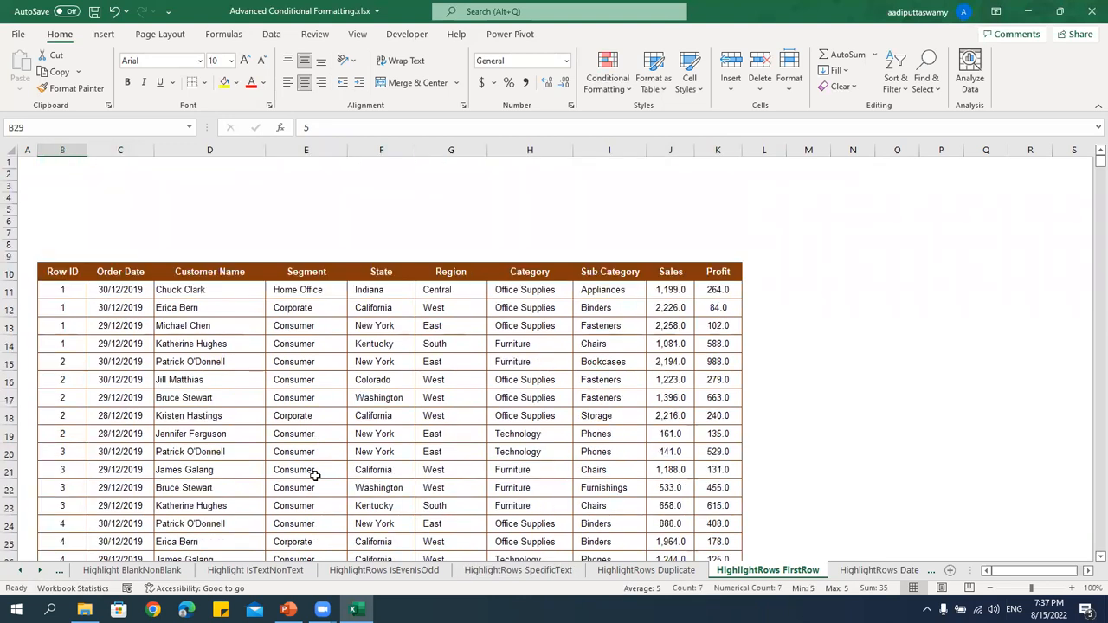
pyautogui.click(310, 471)
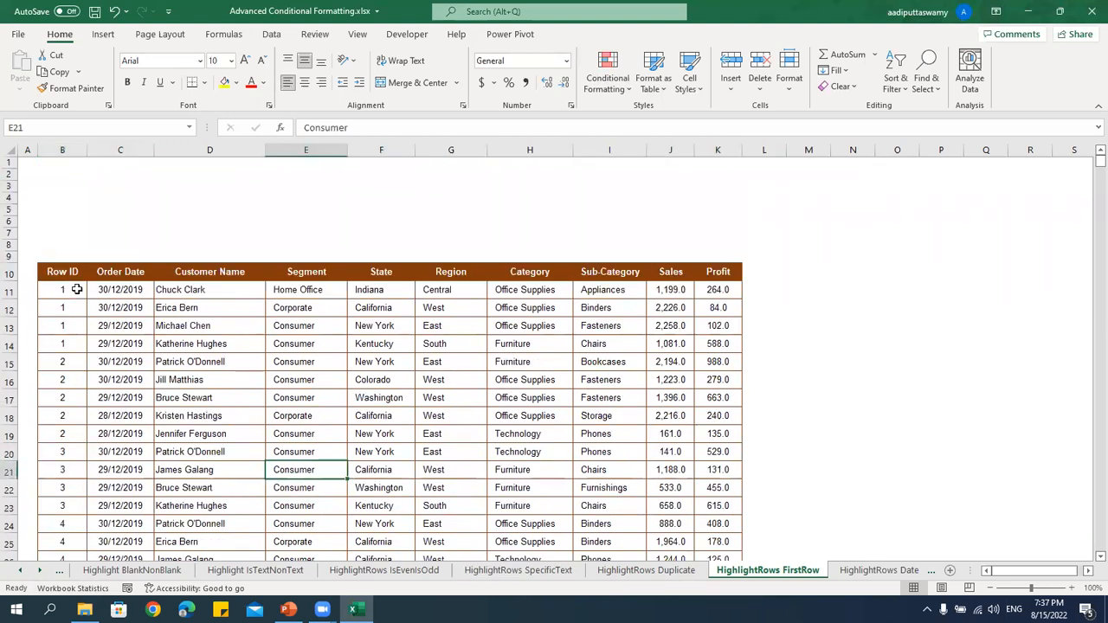
pyautogui.moveTo(63, 291); pyautogui.dragTo(718, 291)
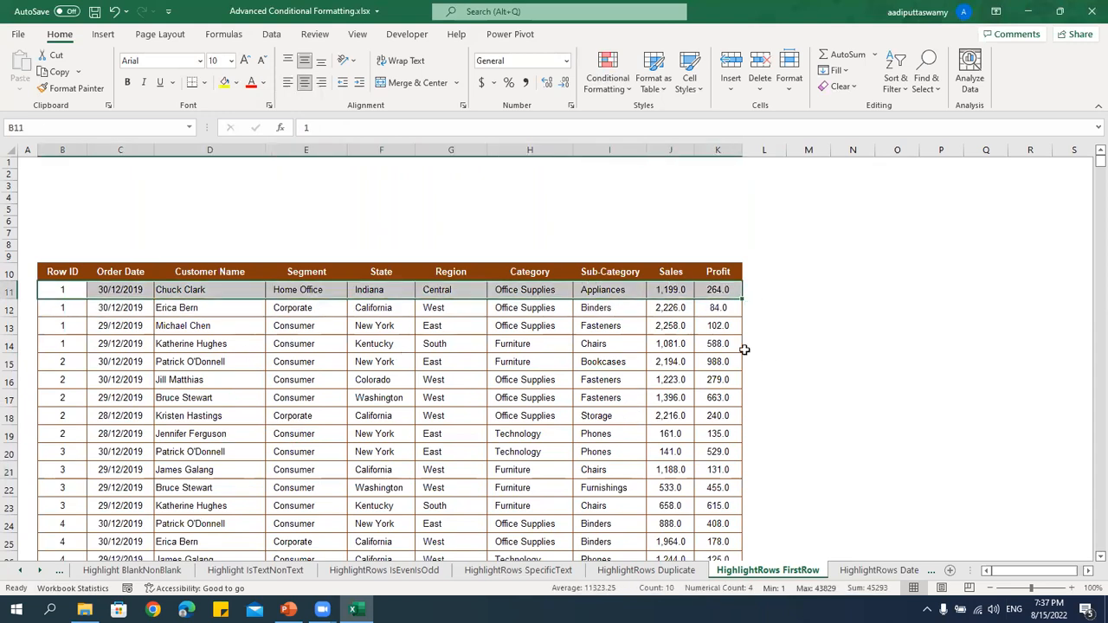
pyautogui.moveTo(762, 292); pyautogui.dragTo(747, 402)
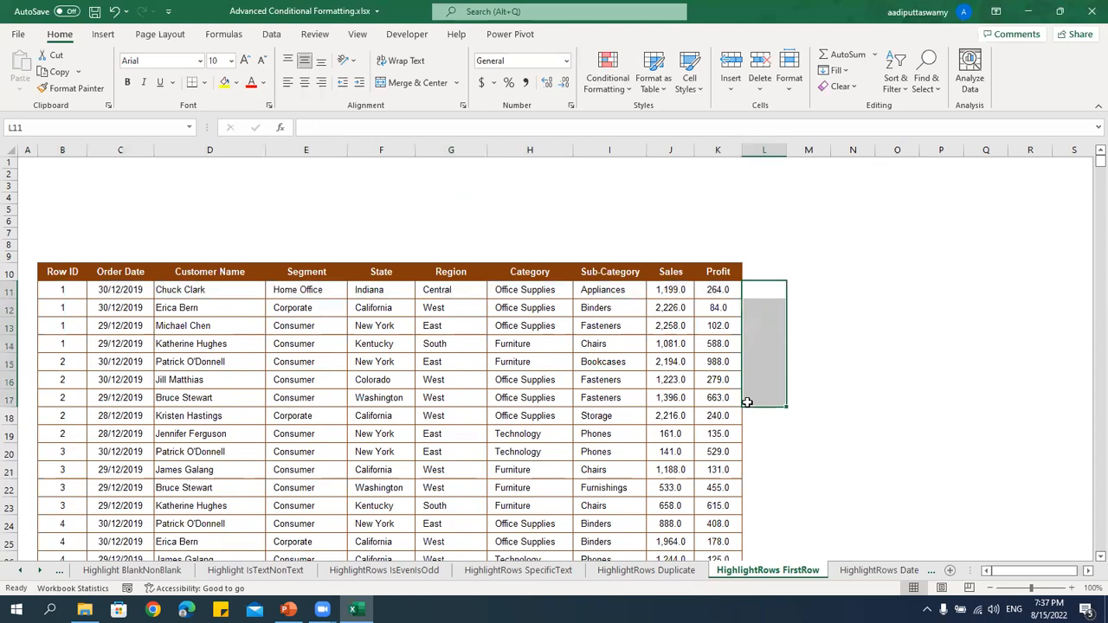
pyautogui.click(767, 296)
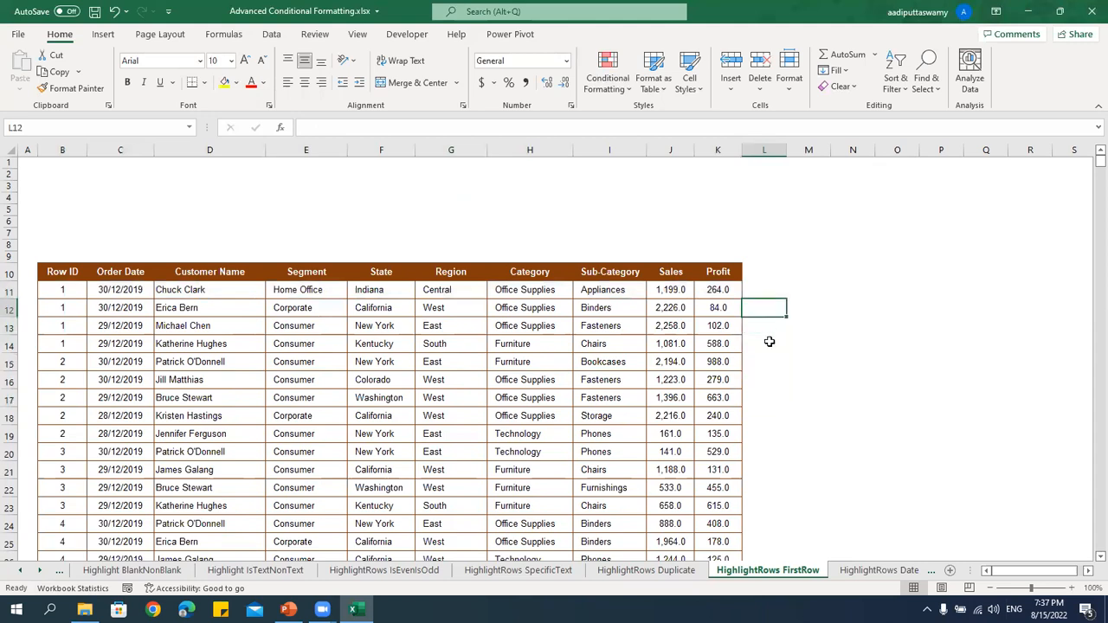
# Enter the formula =B11<>B10 in cell L11 to compare each Row ID with the one above.
pyautogui.moveTo(69, 294); pyautogui.dragTo(775, 291)
pyautogui.click(775, 291)
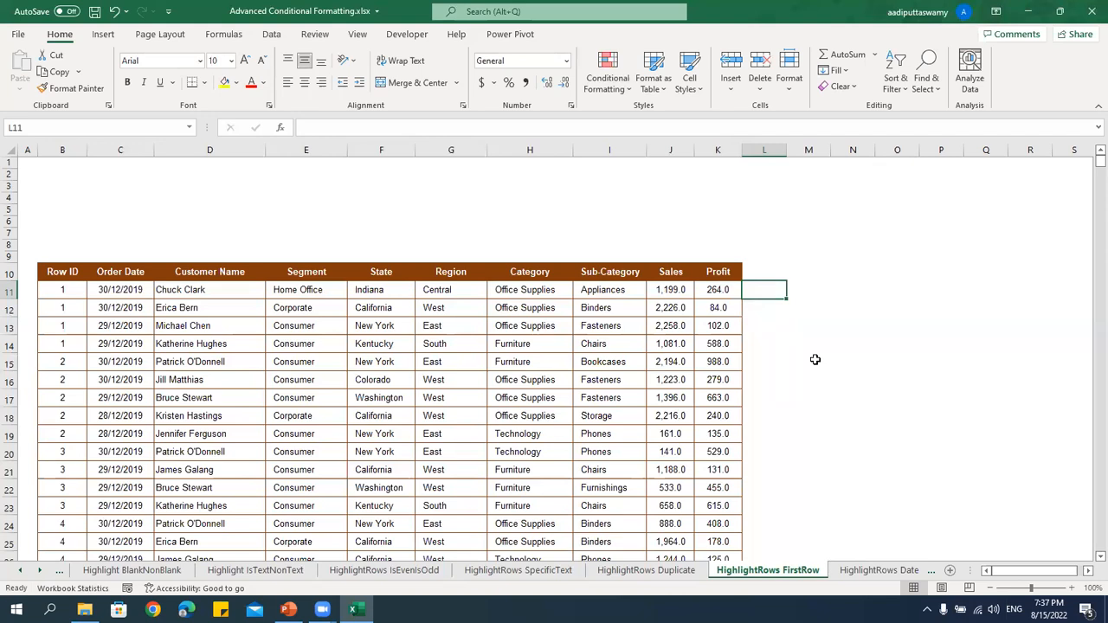
pyautogui.write('=')
pyautogui.press('Left')
pyautogui.press('Left')
pyautogui.press('Left')
pyautogui.press('Left')
pyautogui.press('Left')
pyautogui.press('Left')
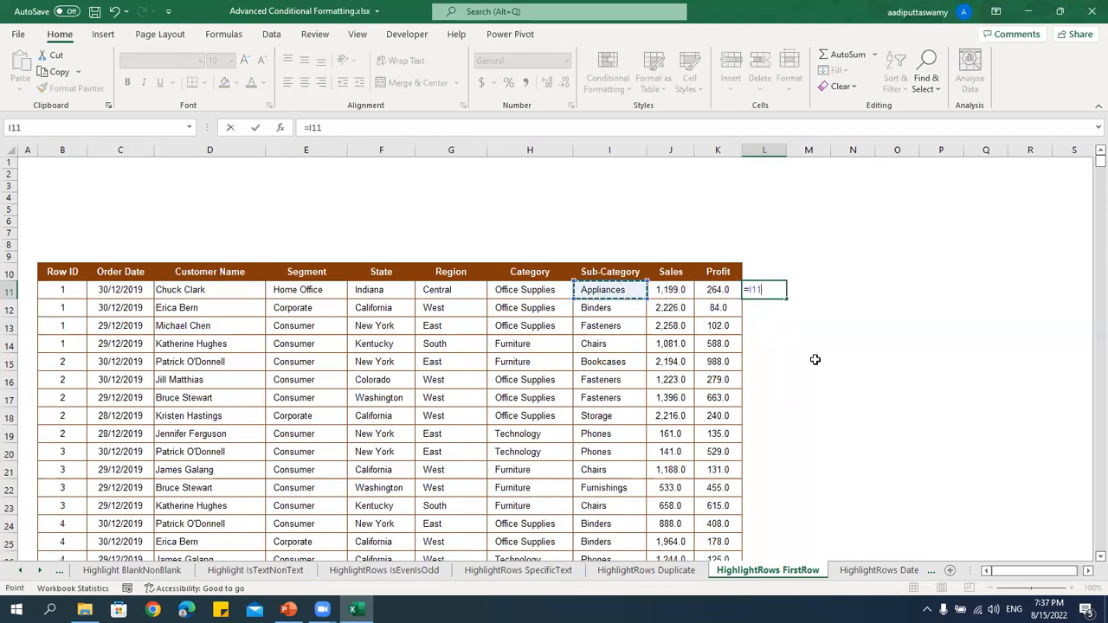
pyautogui.press('Left')
pyautogui.press('Left')
pyautogui.press('Left')
pyautogui.press('Left')
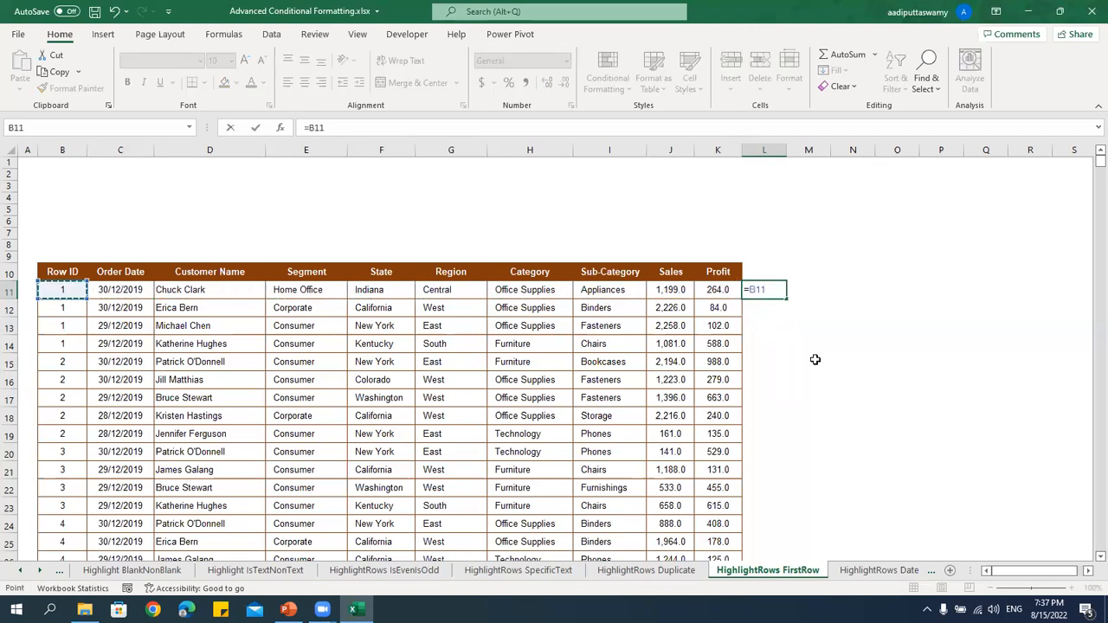
pyautogui.write('<>')
pyautogui.press('Left')
pyautogui.press('Left')
pyautogui.press('Left')
pyautogui.press('Left')
pyautogui.press('Left')
pyautogui.press('Left')
pyautogui.press('Left')
pyautogui.press('Left')
pyautogui.press('Left')
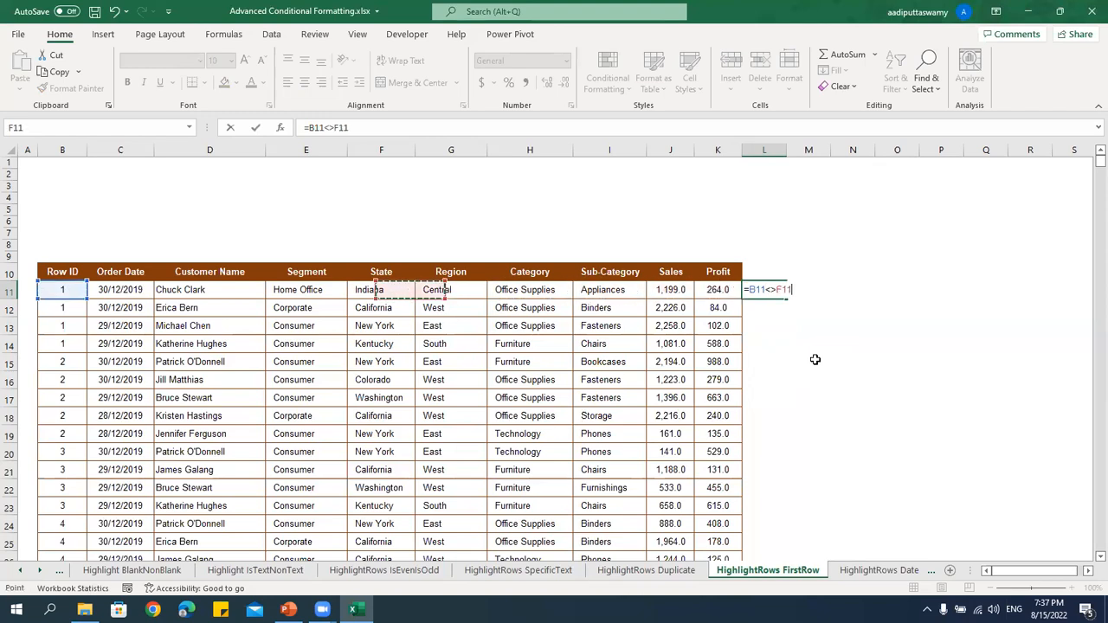
pyautogui.press('Left')
pyautogui.press('Up')
pyautogui.press('Return')
pyautogui.press('Up')
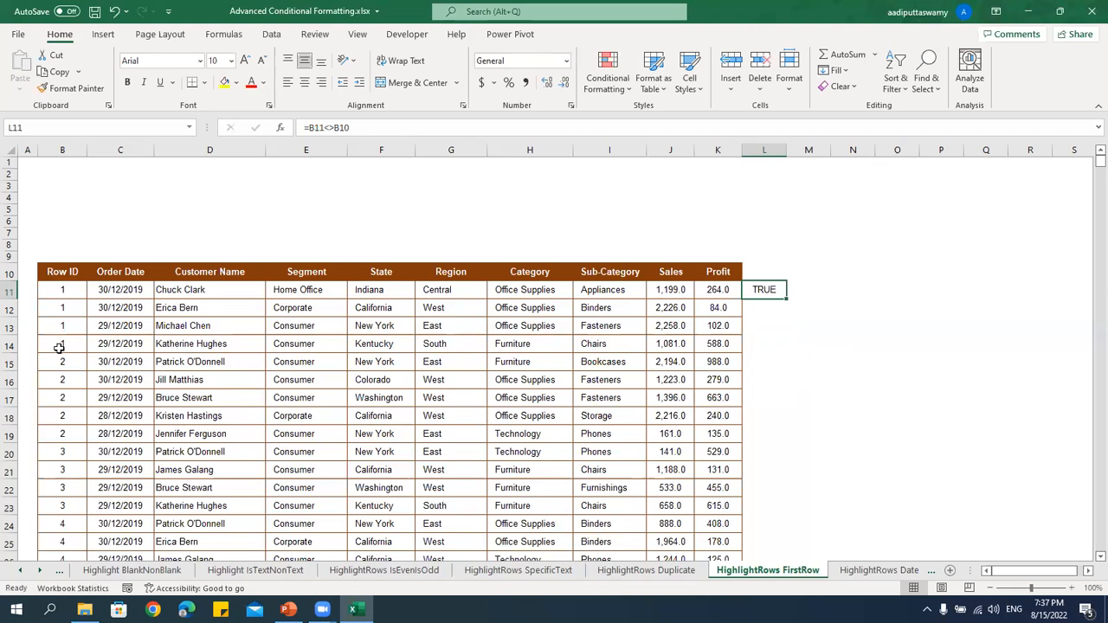
# Fill the L11 comparison formula down to L23 and check its results against the Row IDs.
pyautogui.click(60, 289)
pyautogui.click(61, 272)
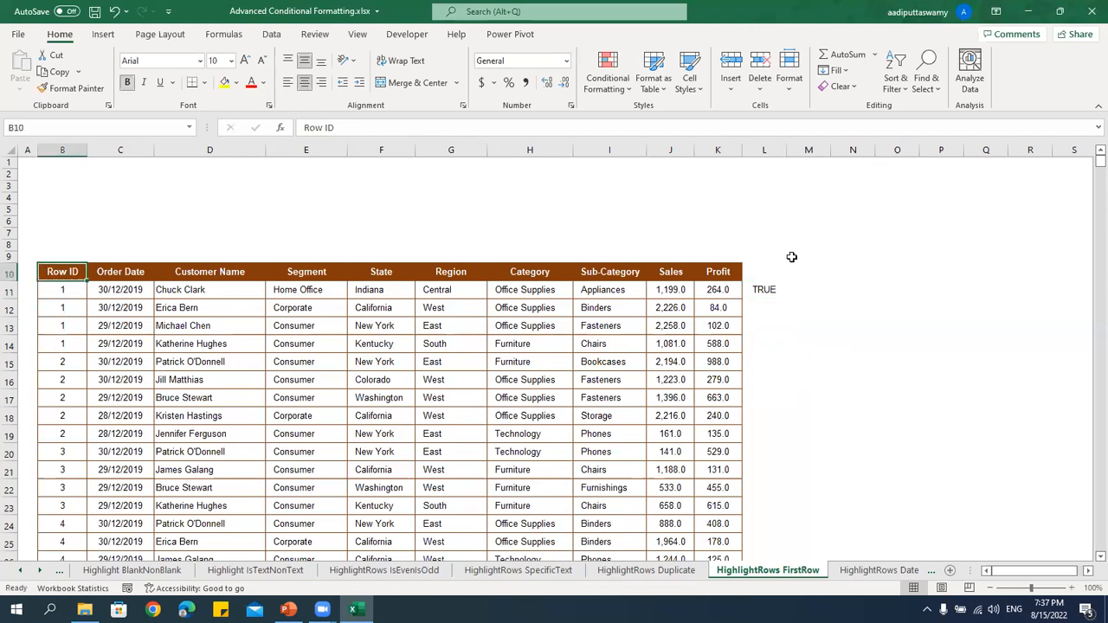
pyautogui.click(767, 290)
pyautogui.moveTo(786, 298); pyautogui.dragTo(779, 508)
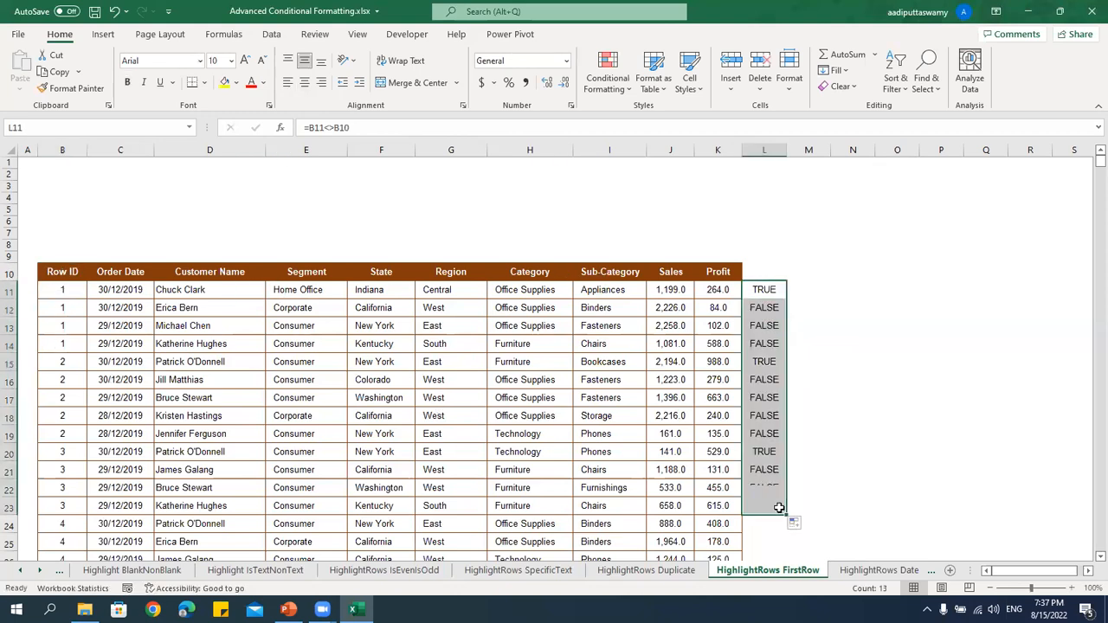
pyautogui.moveTo(67, 343); pyautogui.dragTo(774, 309)
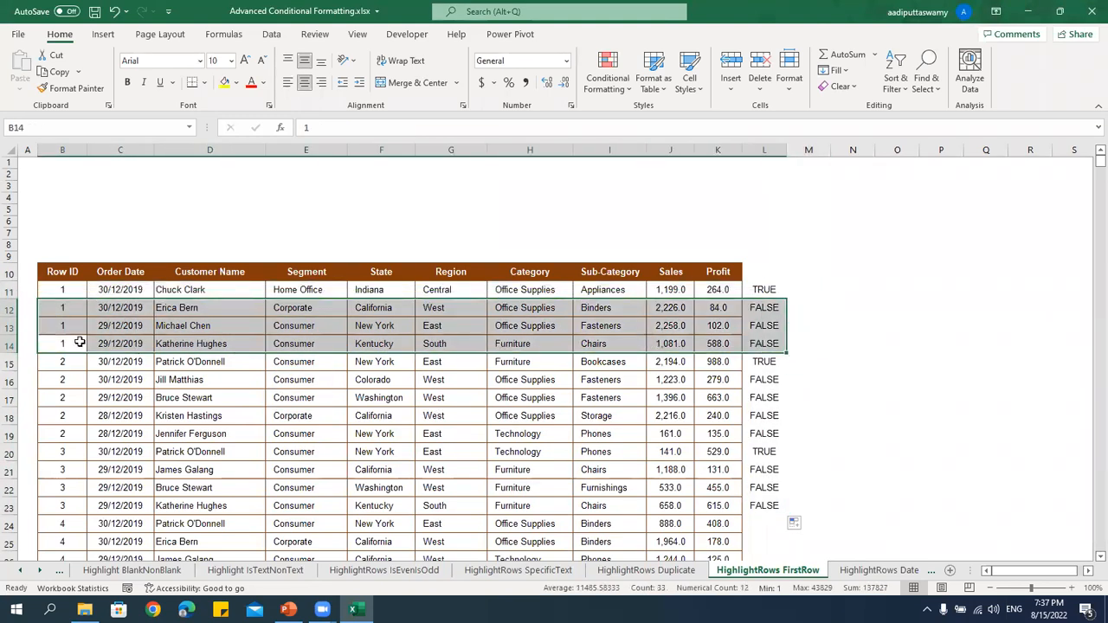
pyautogui.click(63, 314)
pyautogui.click(68, 291)
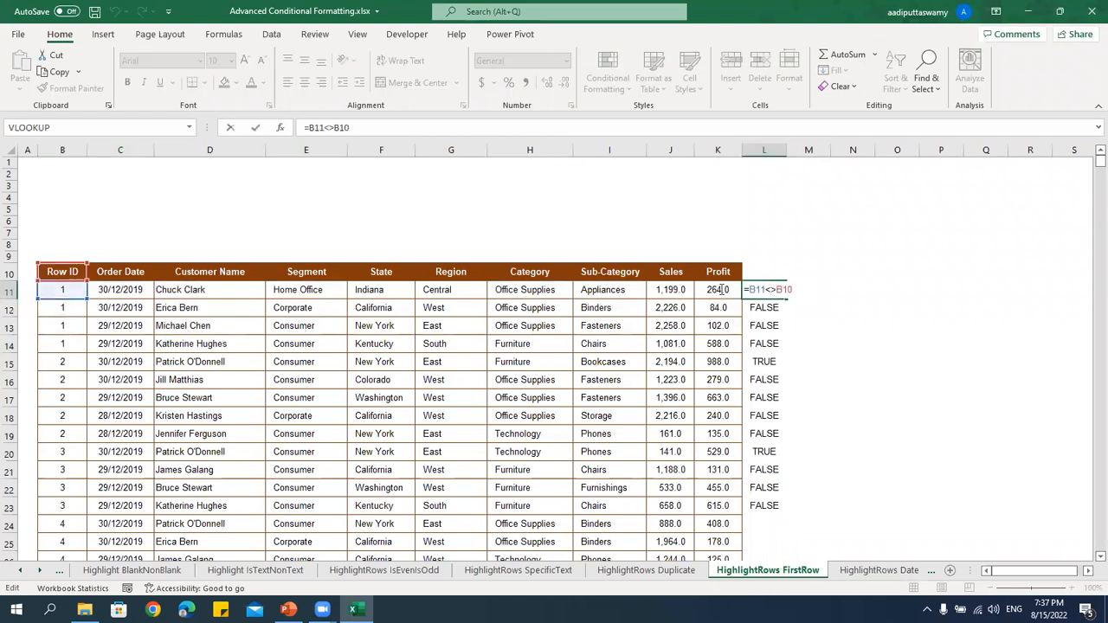
pyautogui.hotkey('ctrl', 'Return')
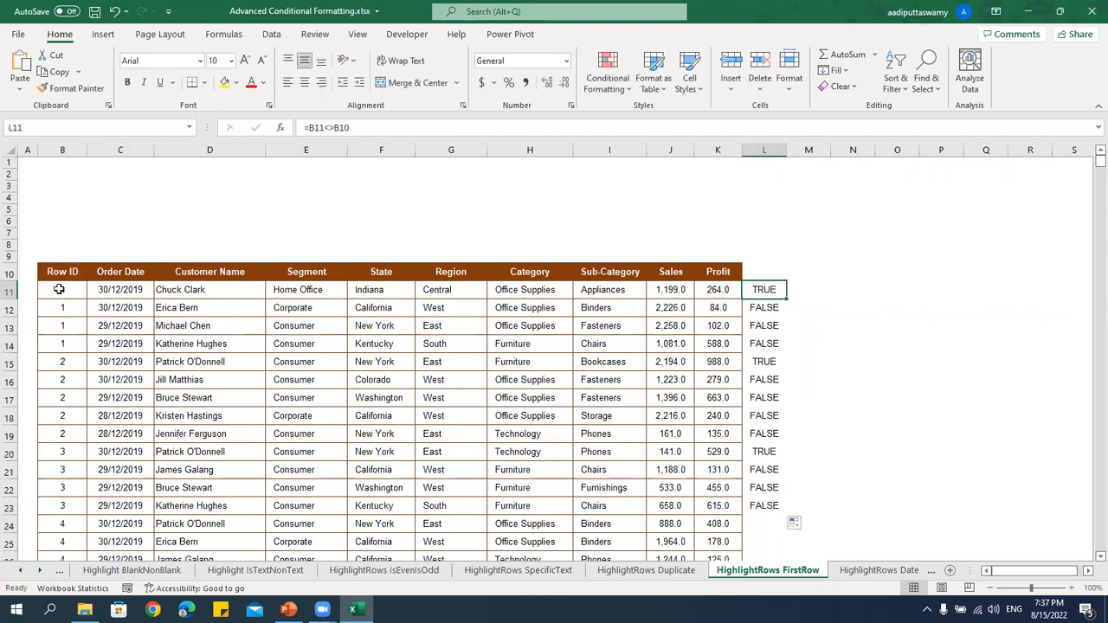
# Select the table's data rows B11:K35 and start a new conditional formatting rule that uses a formula.
pyautogui.click(59, 289)
pyautogui.hotkey('ctrl', 'shift', 'Right')
pyautogui.hotkey('shift', 'Left')
pyautogui.hotkey('ctrl', 'shift', 'Down')
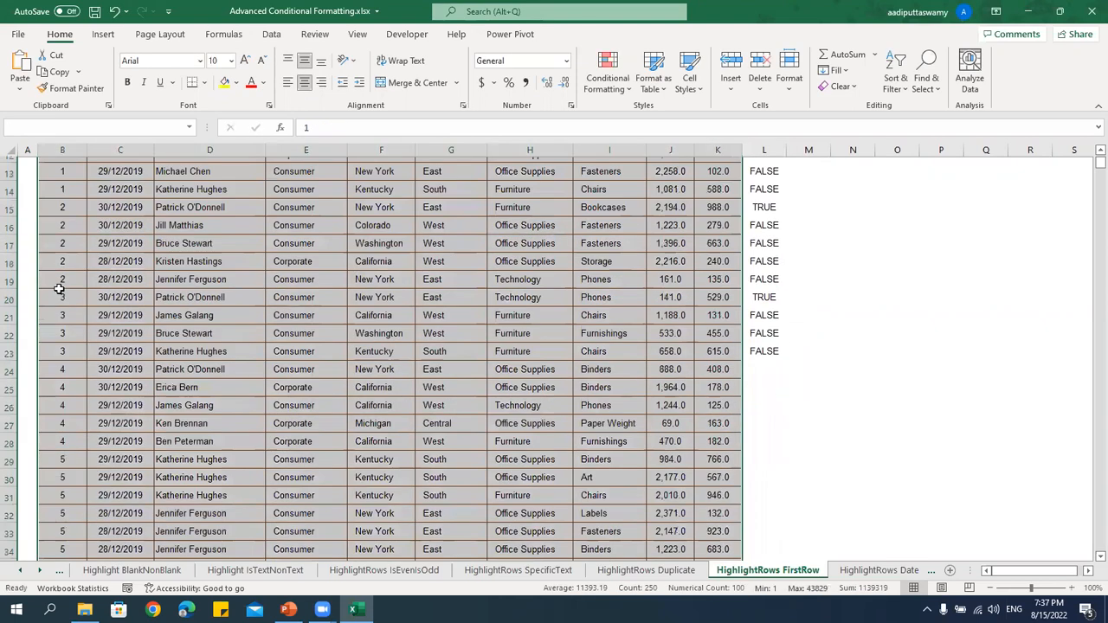
pyautogui.click(620, 83)
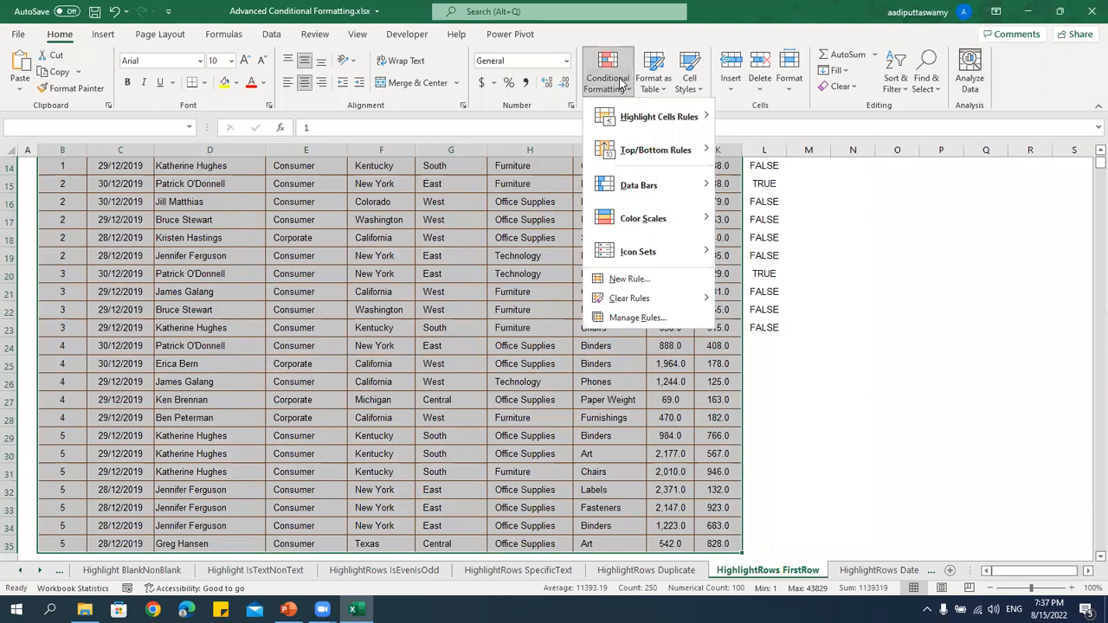
pyautogui.click(645, 281)
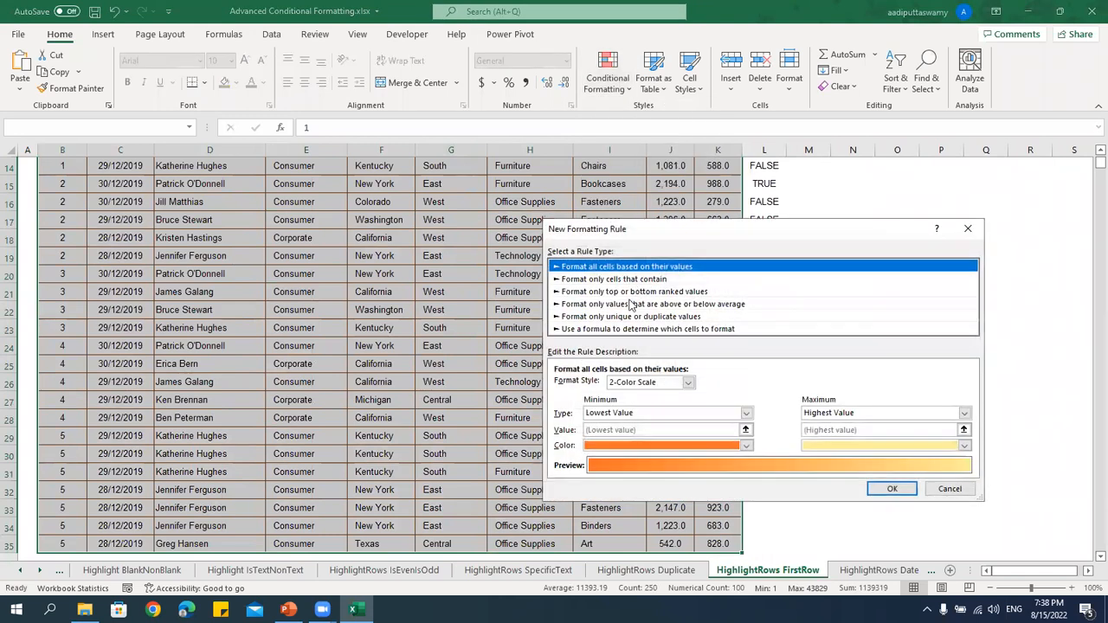
pyautogui.click(611, 330)
# Enter the rule formula =$B11<>$B10 to compare each row's Row ID with the one above.
pyautogui.click(608, 383)
pyautogui.write('=B11<>B10')
pyautogui.click(563, 386)
pyautogui.write('$')
pyautogui.click(591, 386)
pyautogui.write('$')
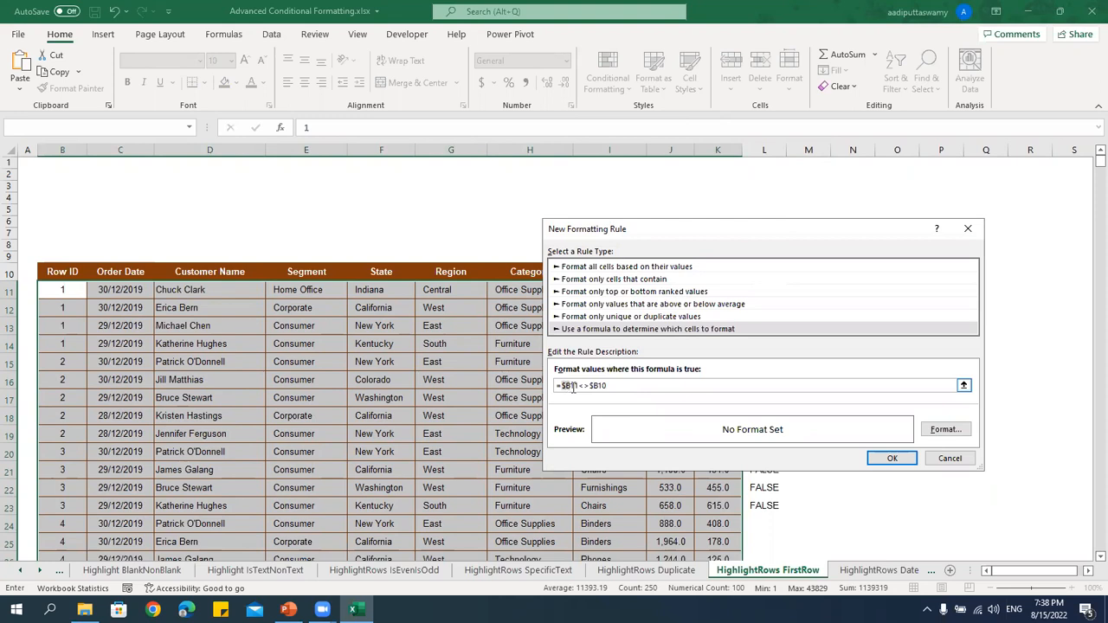
# Give the rule a light orange fill and apply it to the selected rows.
pyautogui.click(953, 431)
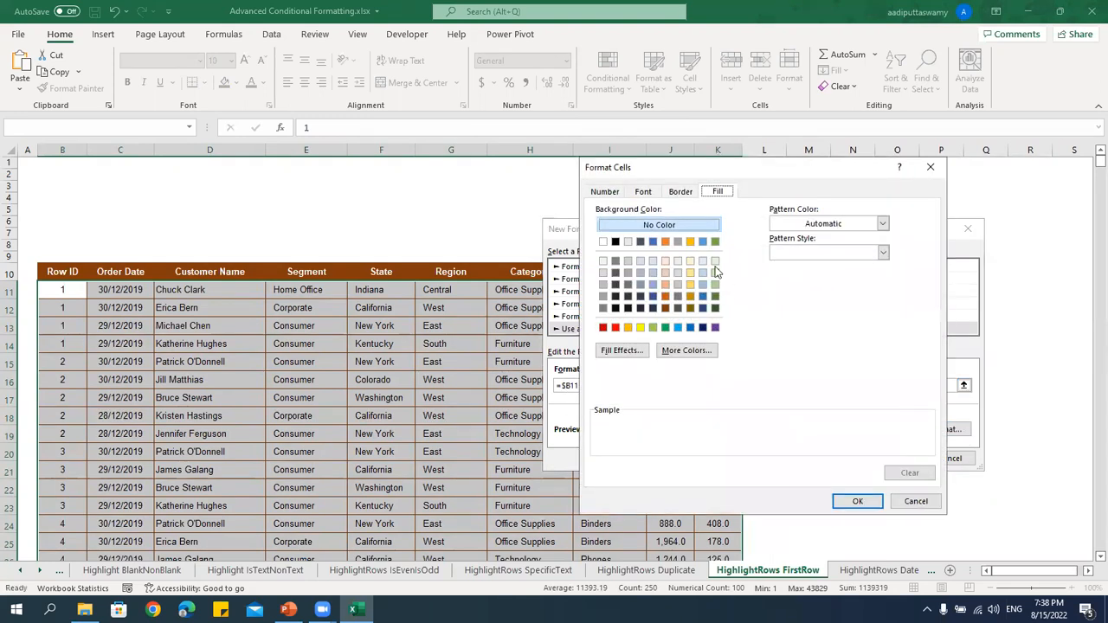
pyautogui.click(665, 284)
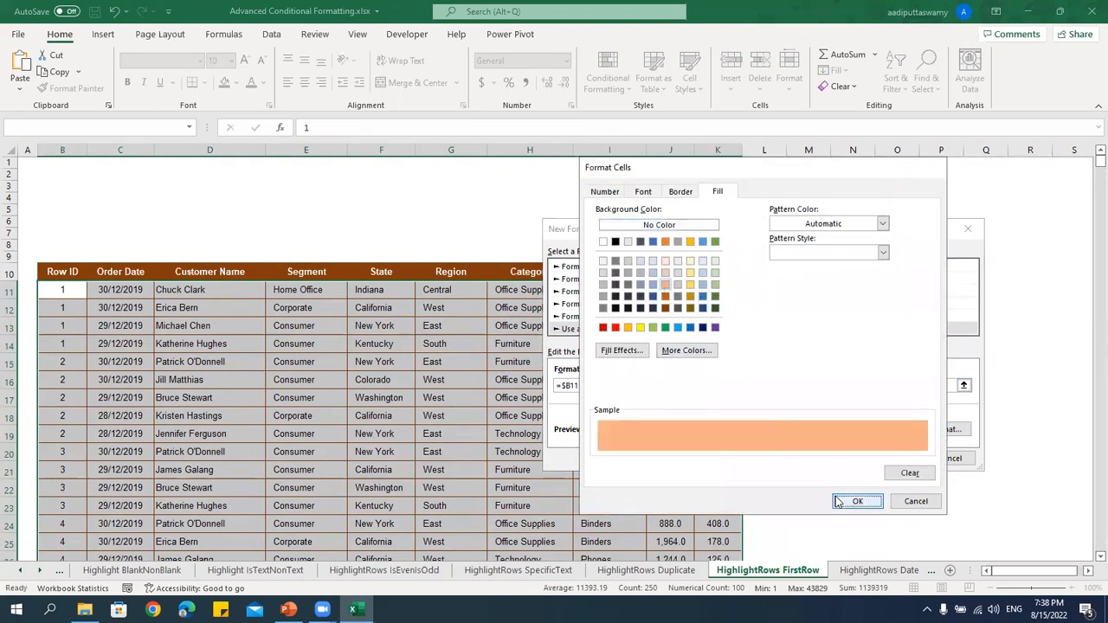
pyautogui.click(839, 502)
pyautogui.click(887, 458)
pyautogui.click(717, 433)
# Extend the comparison formula from L23 down the remaining table rows and compare its results with the highlighted rows.
pyautogui.scroll(-1, 774, 467)
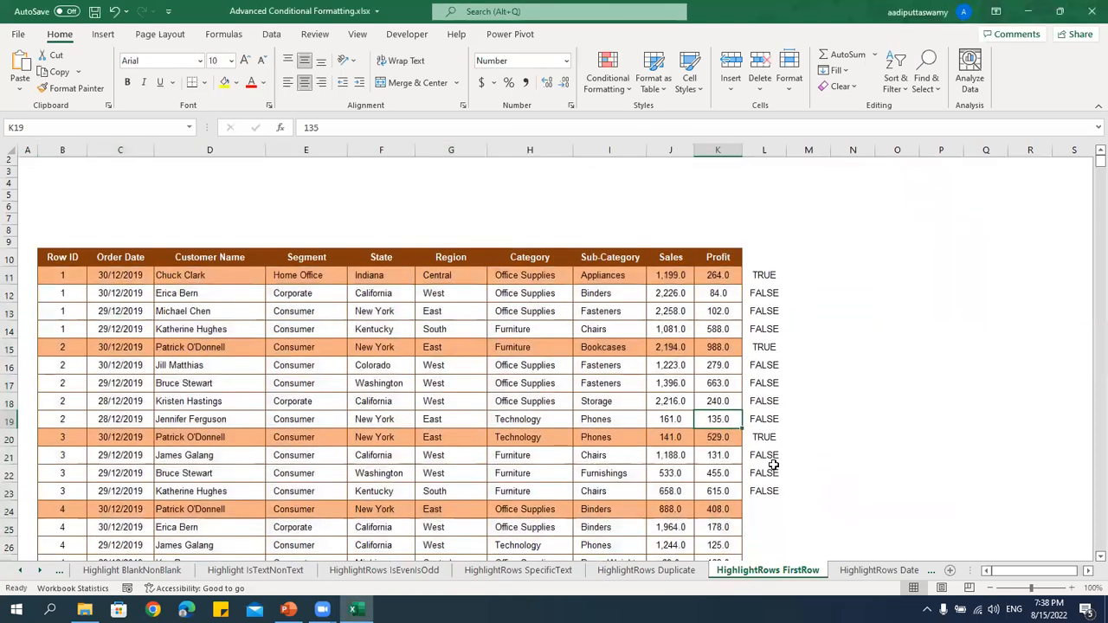
pyautogui.scroll(-3, 773, 468)
pyautogui.click(777, 401)
pyautogui.doubleClick(785, 408)
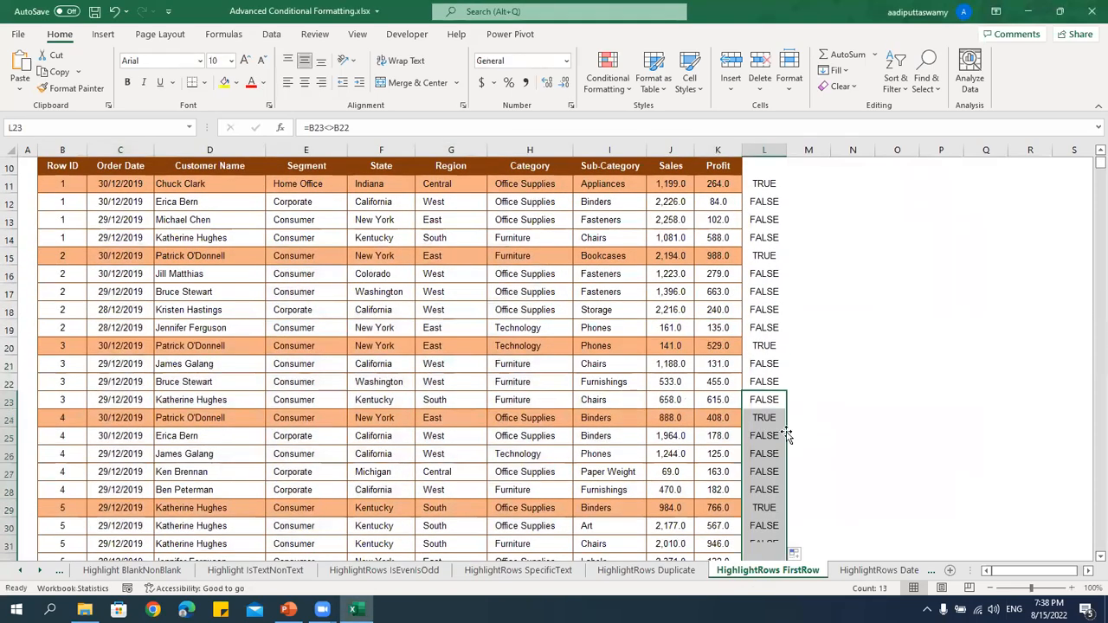
pyautogui.scroll(-5, 618, 445)
pyautogui.scroll(7, 618, 445)
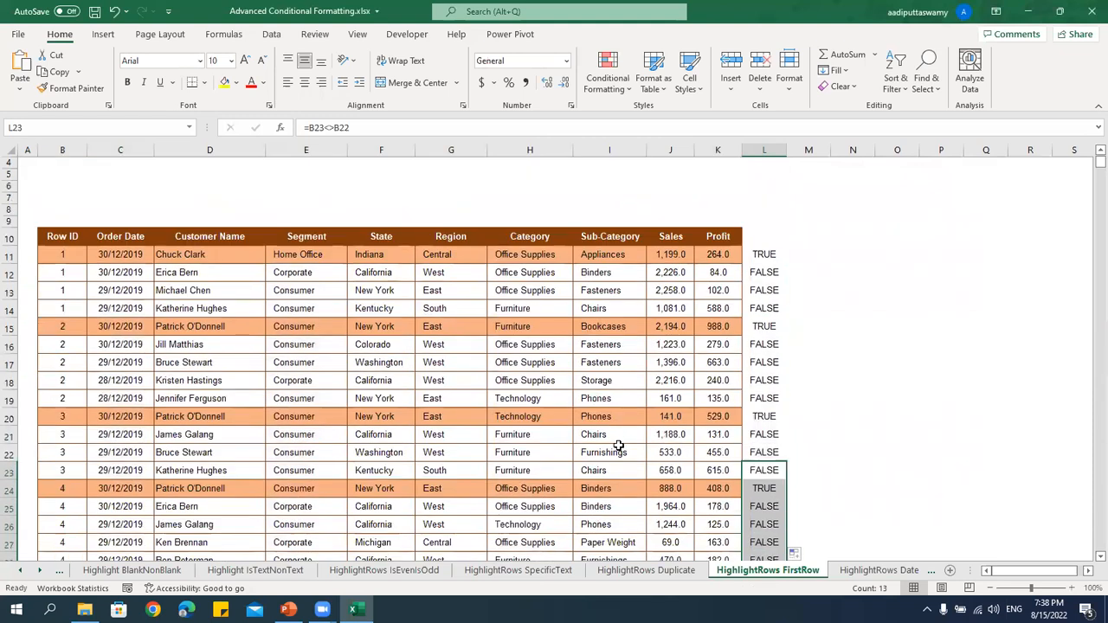
# Look over the tables on the HighlightRows Date Occuring and Highlight DropDown sheets.
pyautogui.click(886, 572)
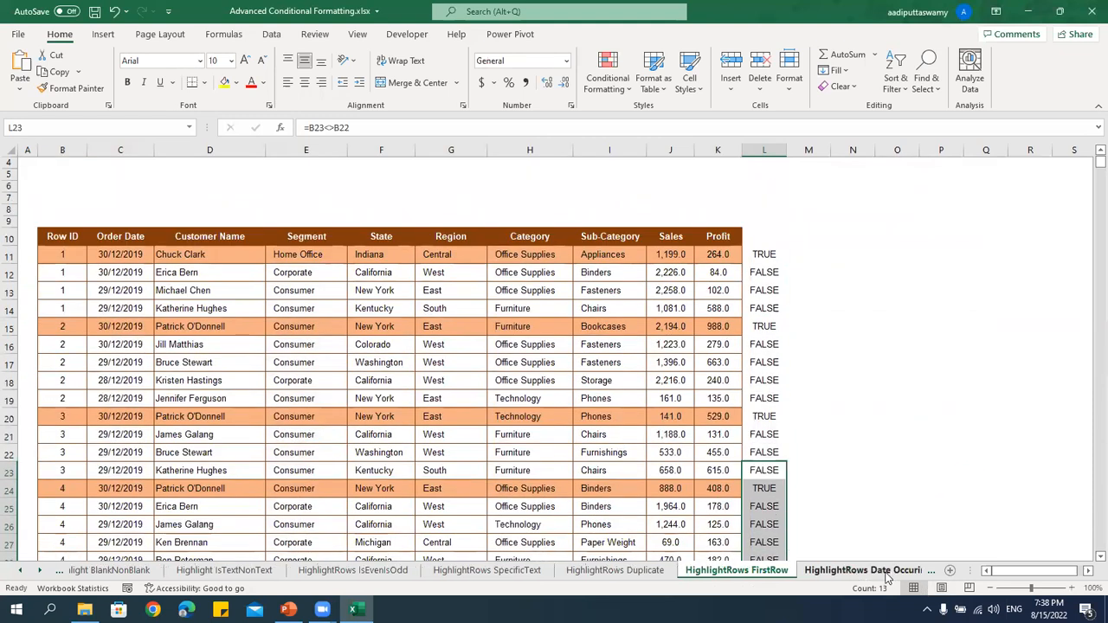
pyautogui.scroll(-4, 360, 372)
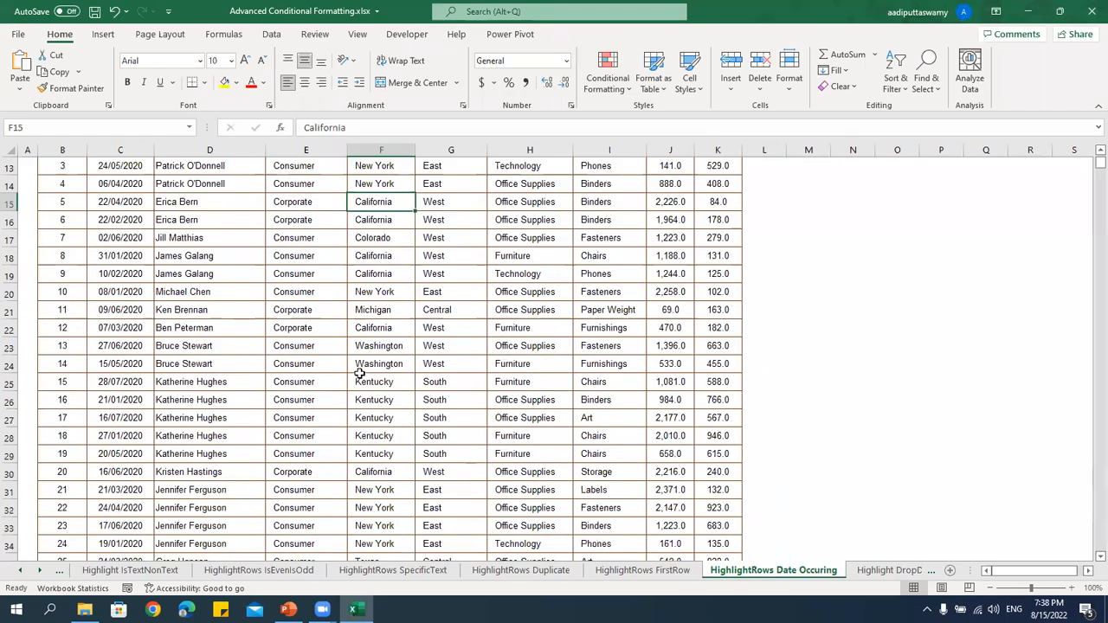
pyautogui.click(887, 571)
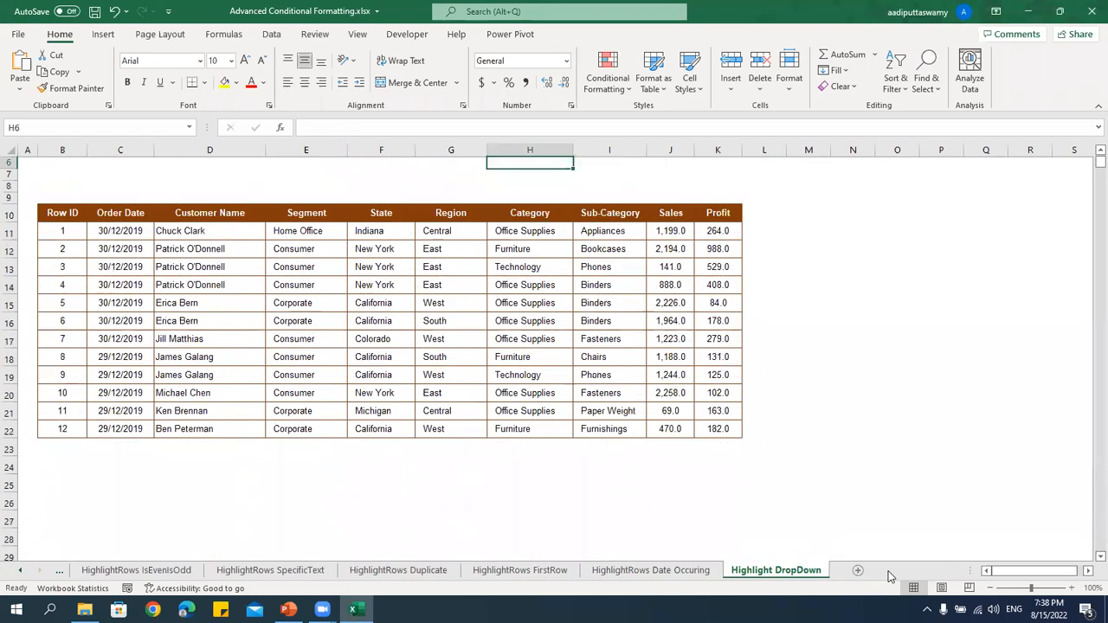
pyautogui.click(196, 373)
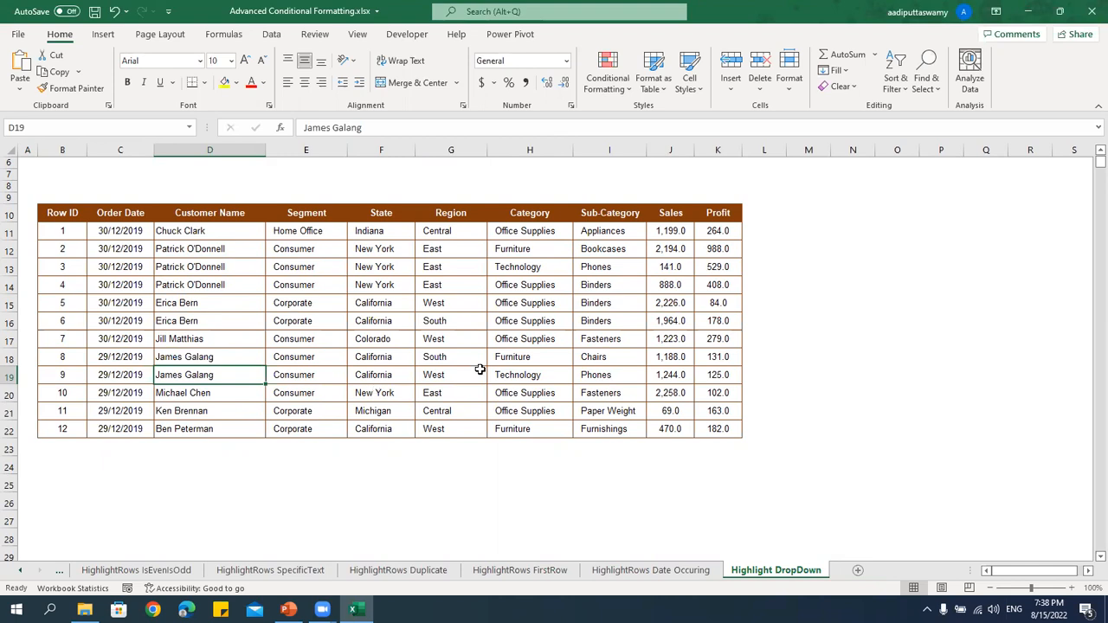
# Close the Advanced Conditional Formatting workbook without saving and return to its folder in File Explorer.
pyautogui.click(1090, 20)
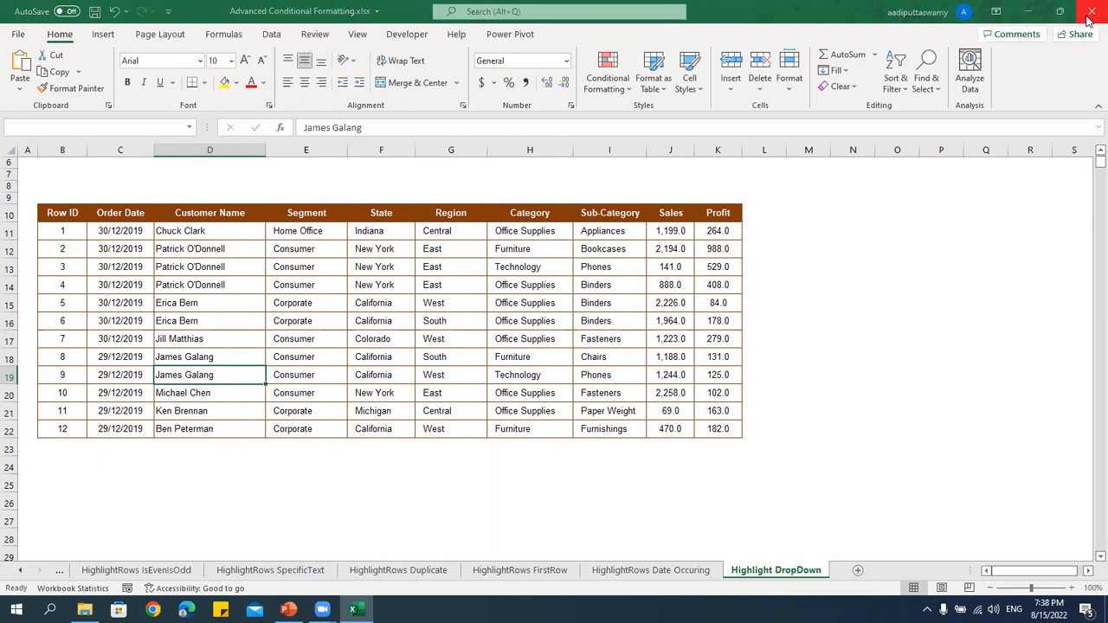
pyautogui.click(550, 320)
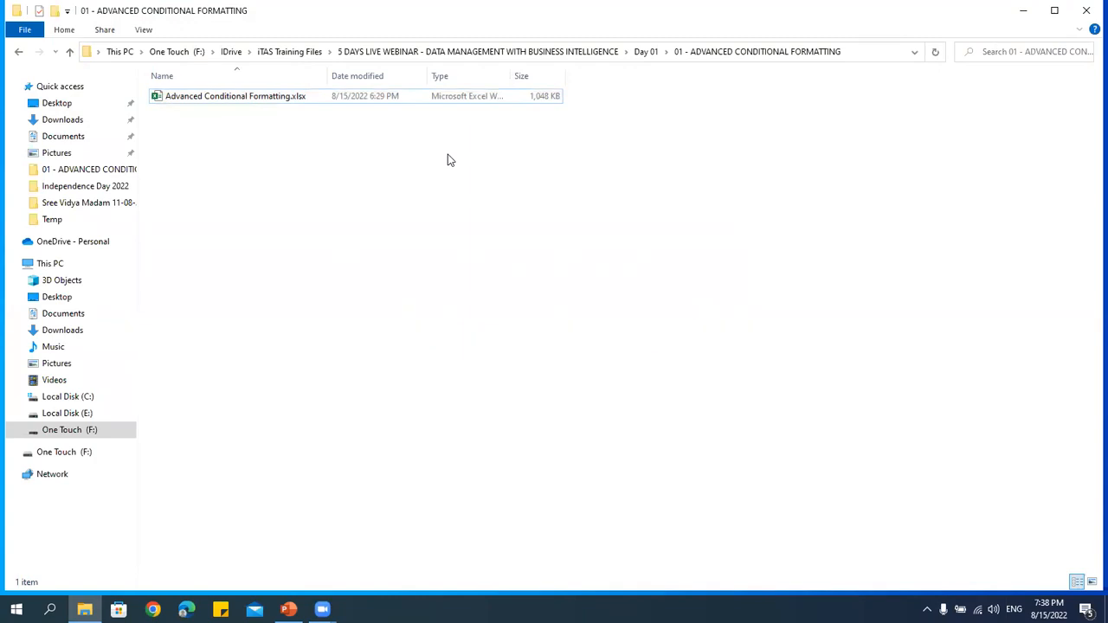
pyautogui.click(424, 73)
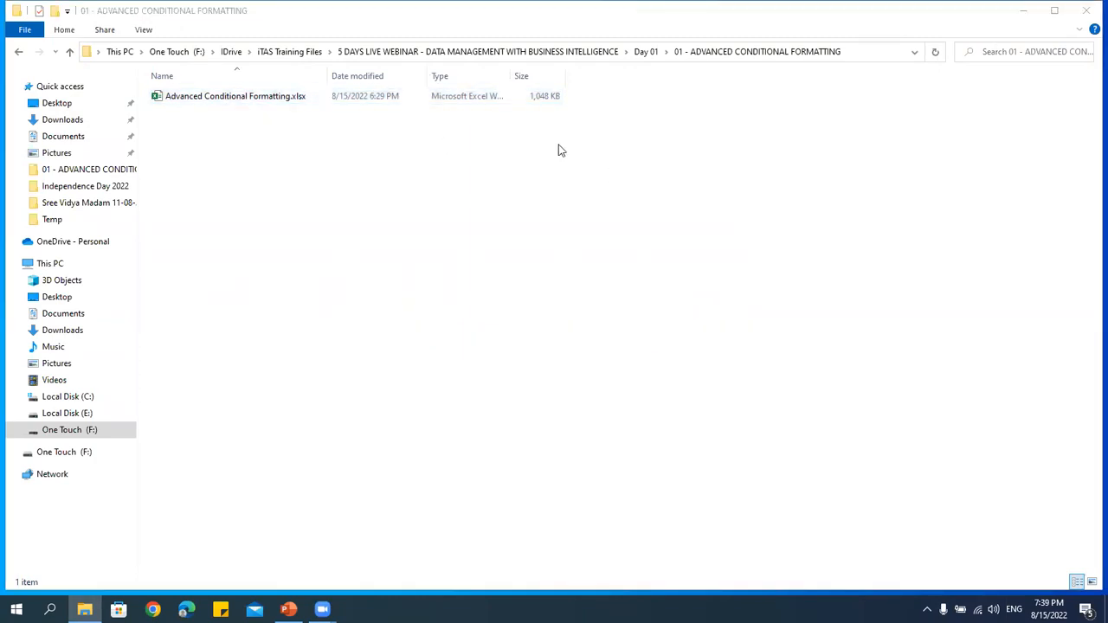
pyautogui.click(449, 251)
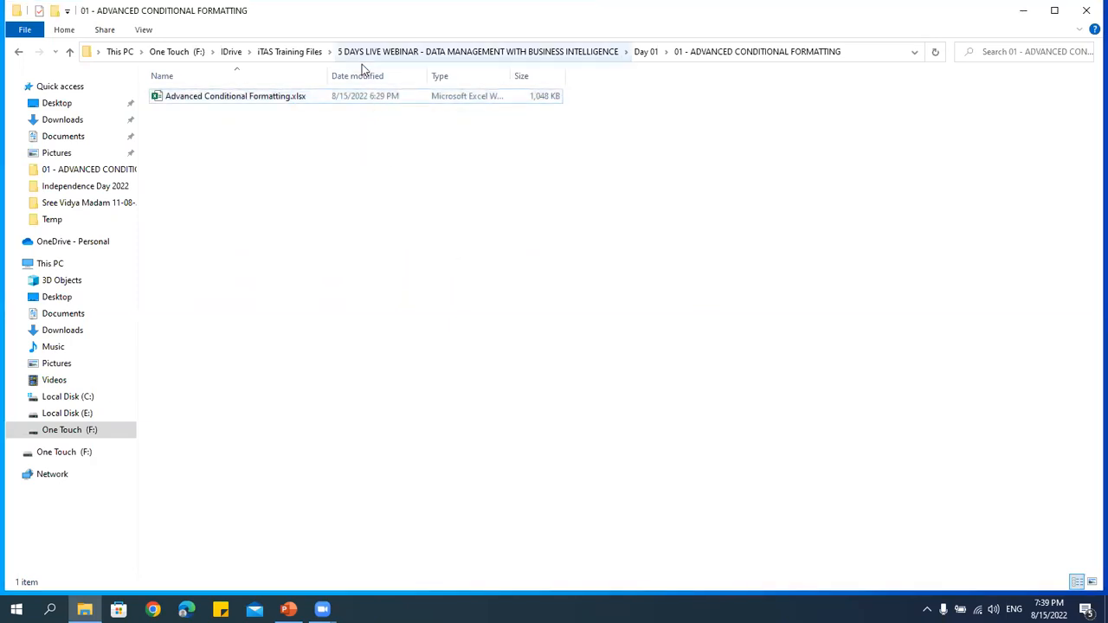
# Open Advanced Filters.xlsx from the 02 - ADVANCED FILTERS folder within Day 01.
pyautogui.click(643, 53)
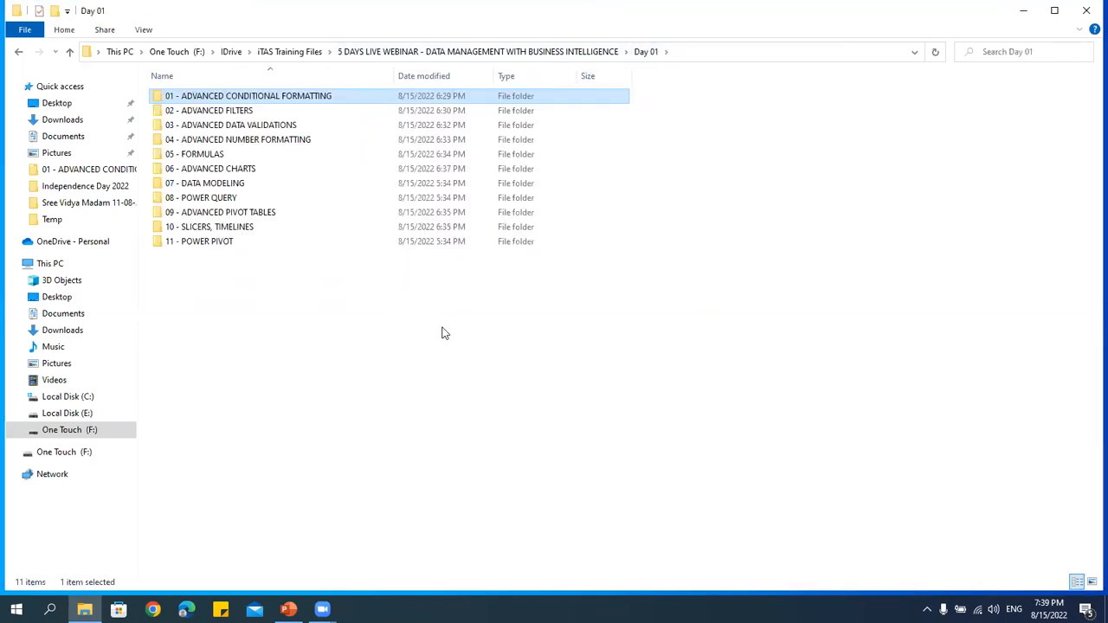
pyautogui.doubleClick(250, 111)
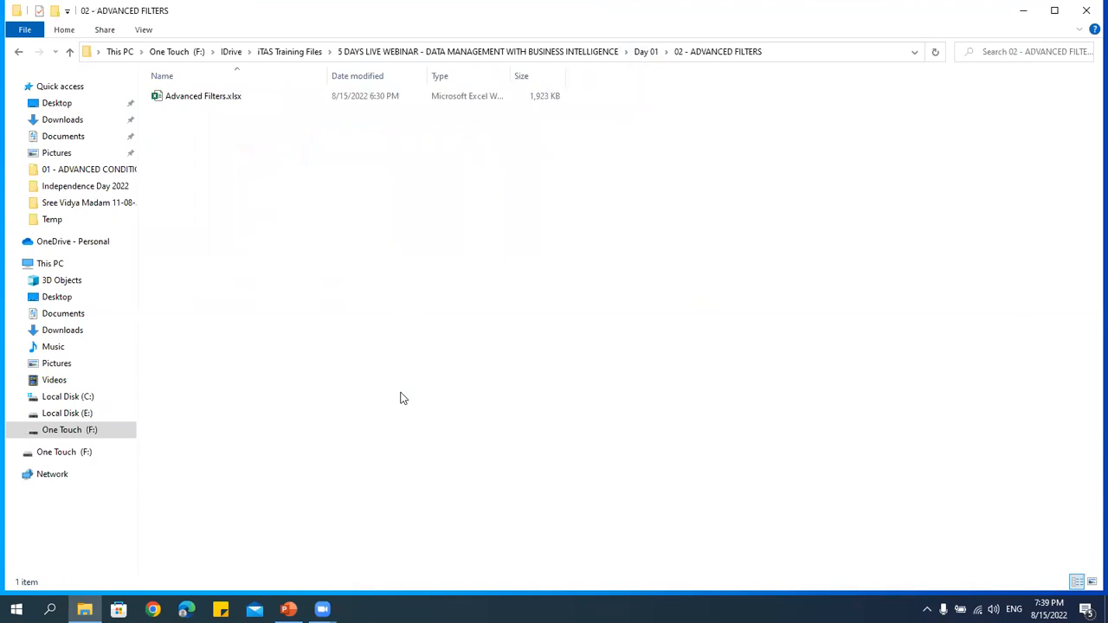
pyautogui.doubleClick(230, 97)
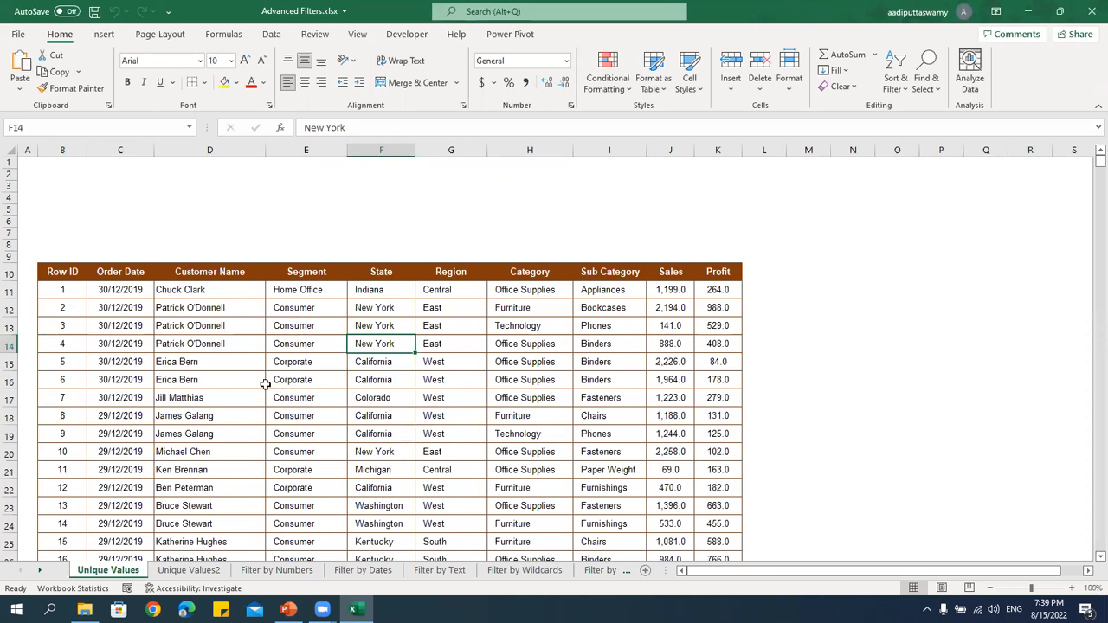
# Turn on filtering for the header row B10:K10 of the Unique Values sheet.
pyautogui.moveTo(67, 274); pyautogui.dragTo(722, 271)
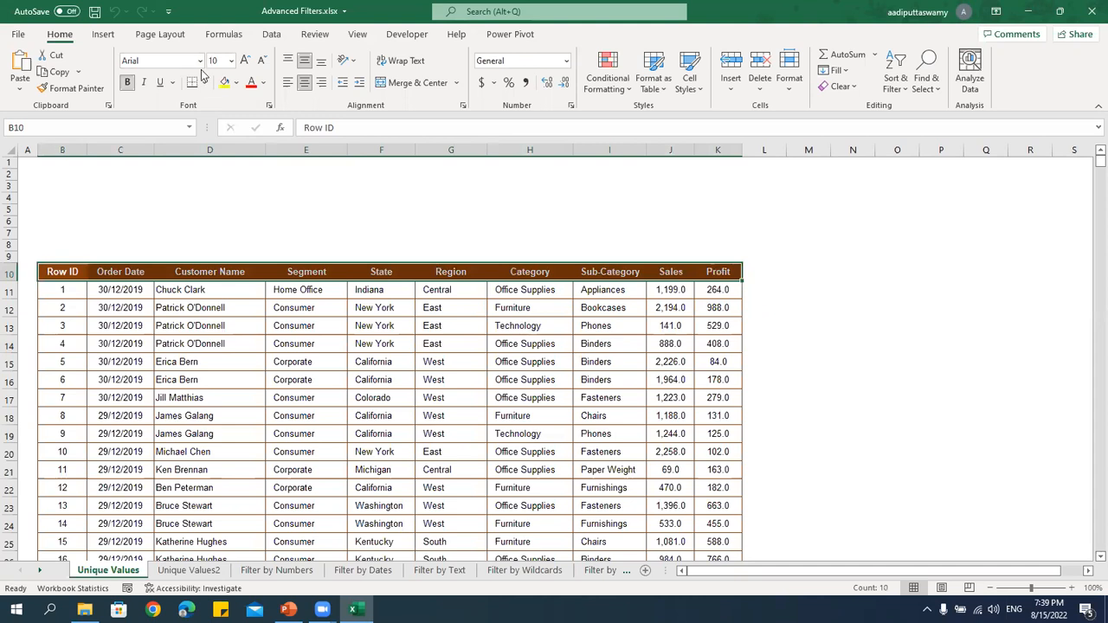
pyautogui.hotkey('ctrl', 'shift', 'Down')
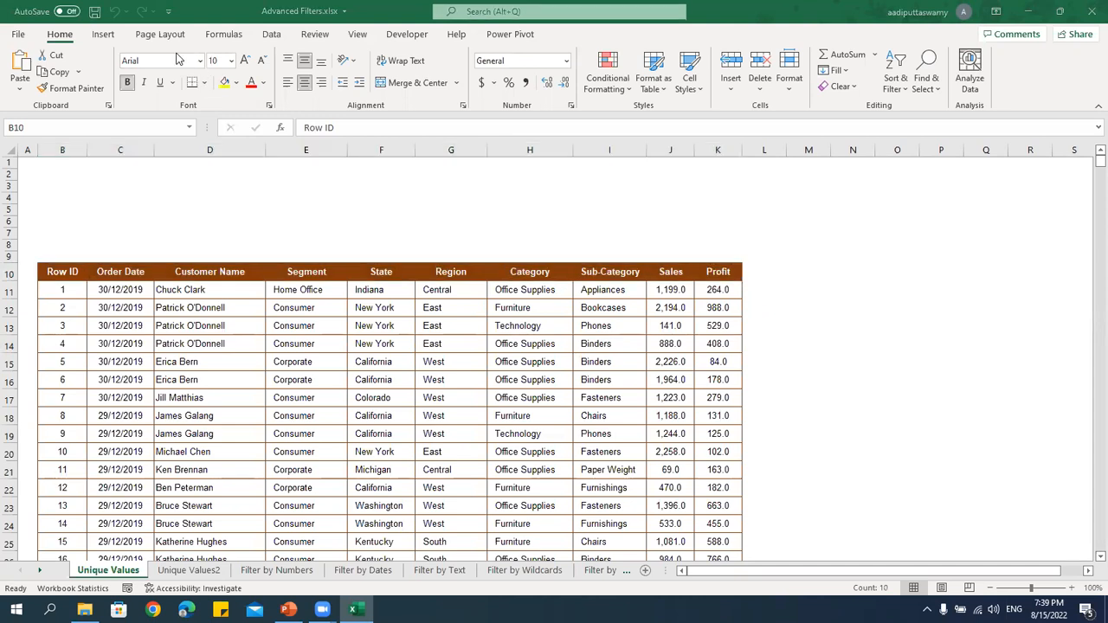
pyautogui.click(272, 35)
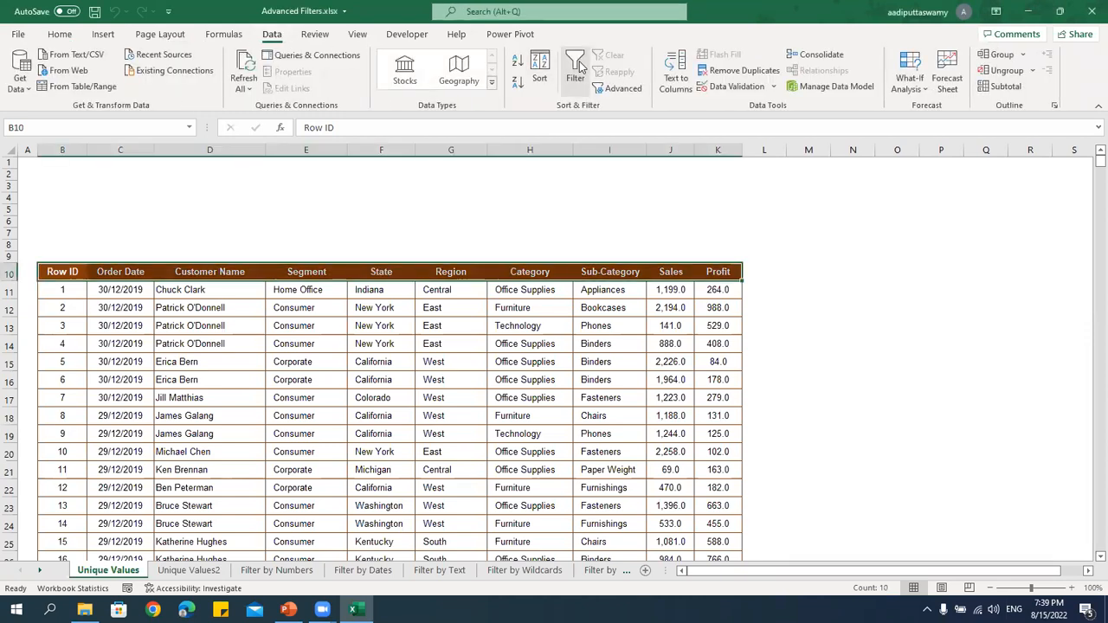
pyautogui.click(577, 66)
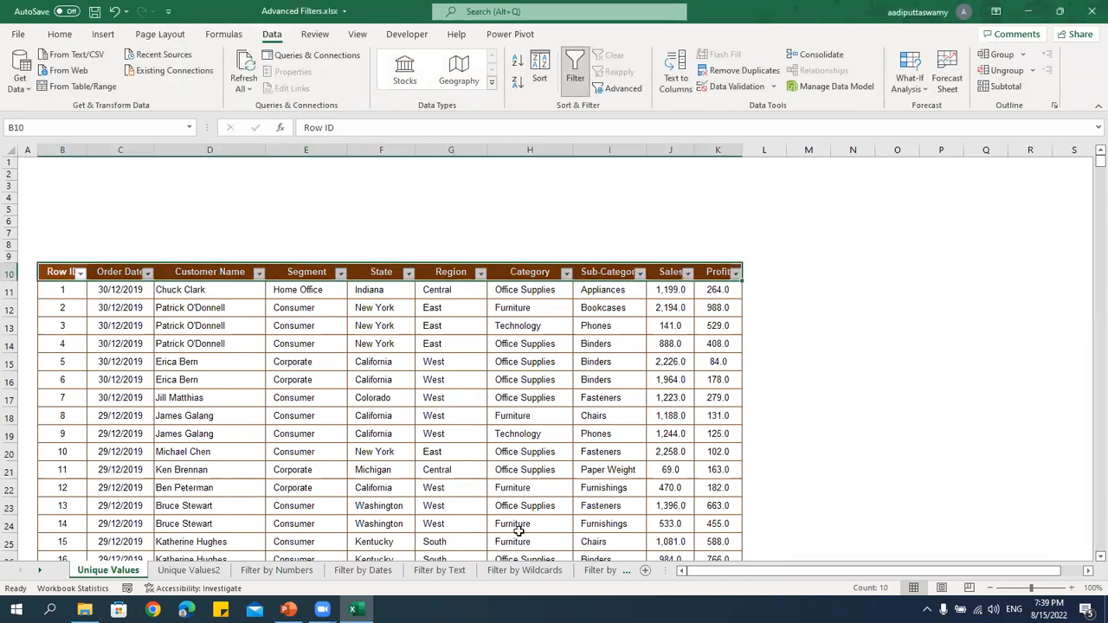
# Filter the Region column to show only East and look through the filtered rows.
pyautogui.click(504, 486)
pyautogui.click(480, 273)
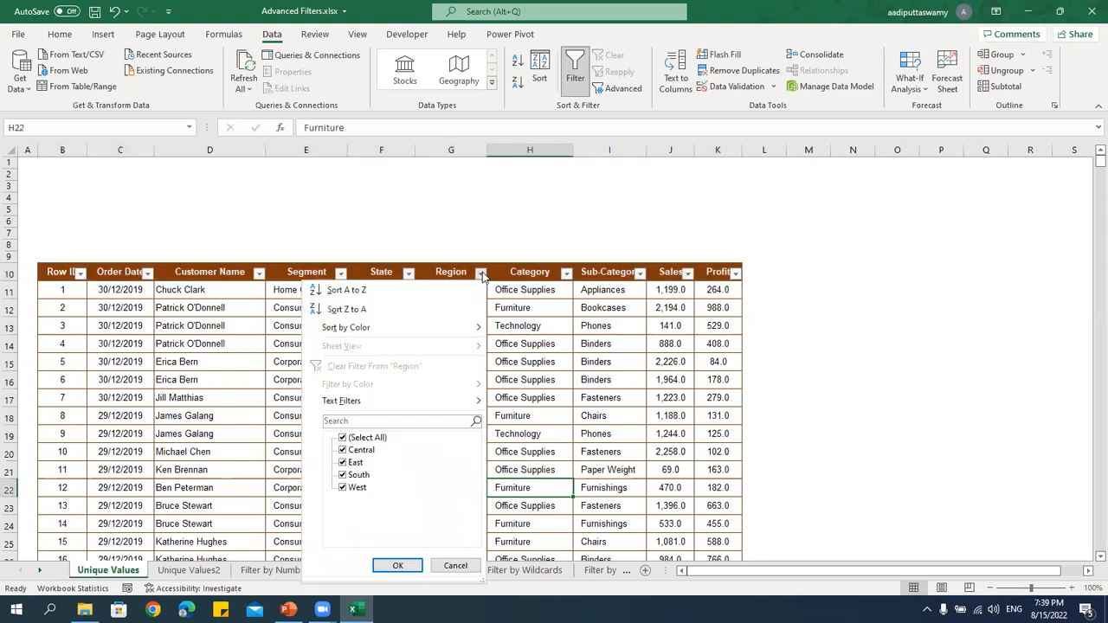
pyautogui.click(374, 437)
pyautogui.click(348, 463)
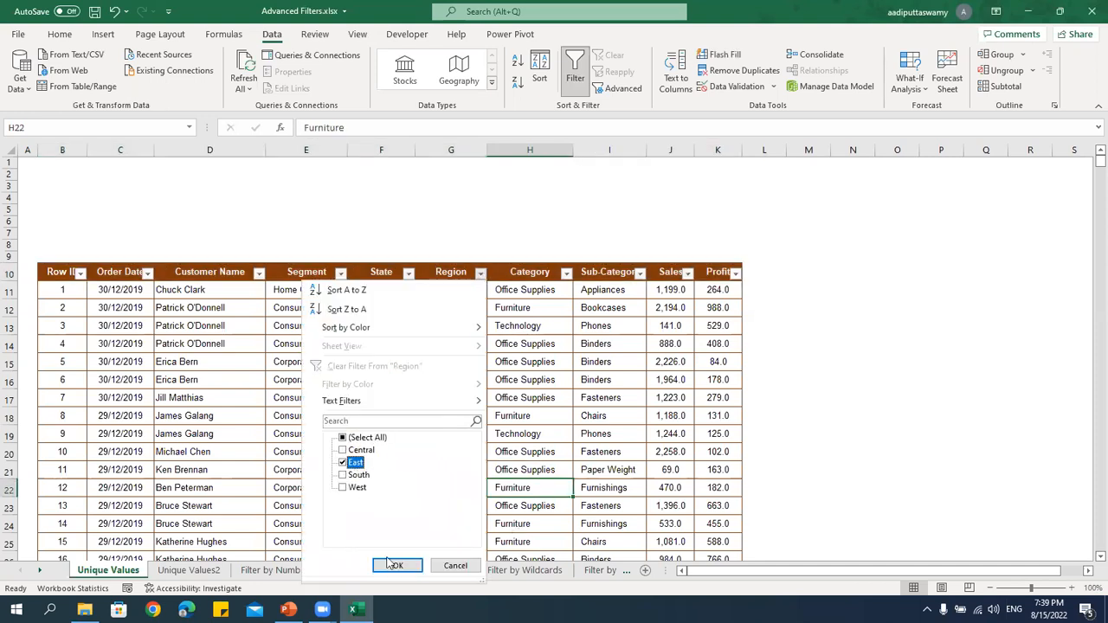
pyautogui.click(397, 565)
pyautogui.click(453, 364)
pyautogui.scroll(-10, 458, 425)
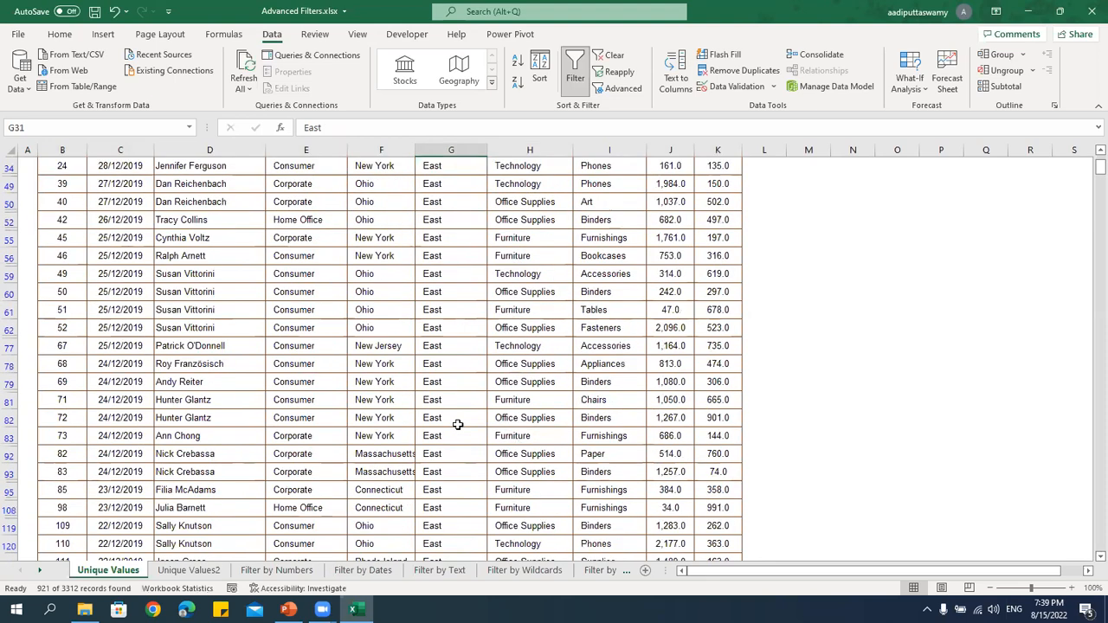
pyautogui.scroll(10, 458, 425)
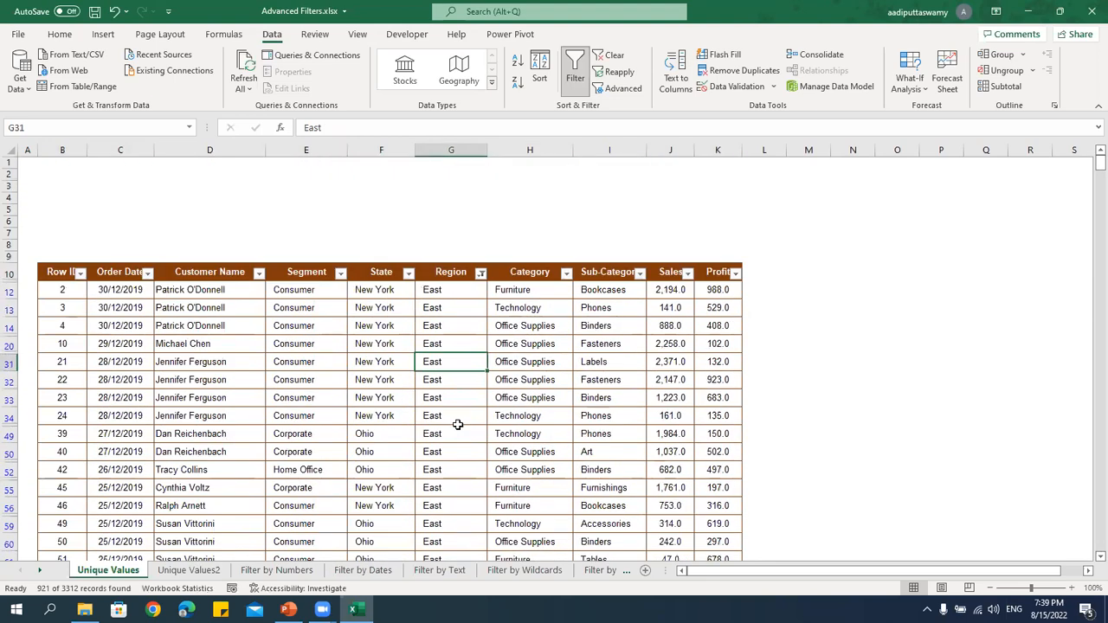
# Filter the Category column to show only Furniture.
pyautogui.click(567, 274)
pyautogui.click(467, 438)
pyautogui.click(459, 450)
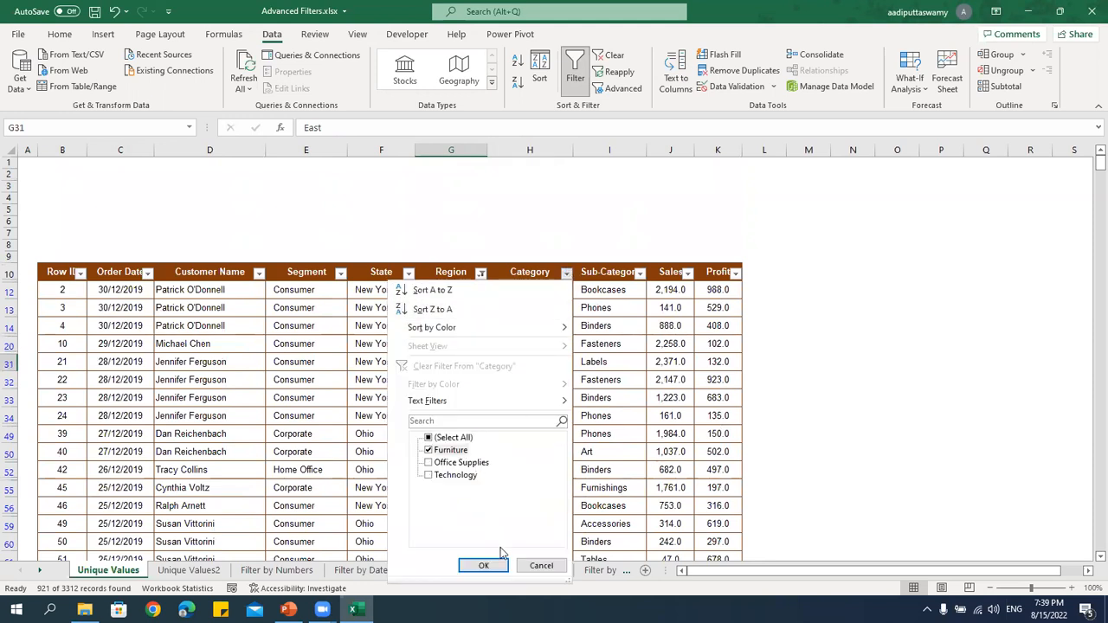
pyautogui.click(489, 565)
# Filter the Sub-Category column to show only Bookcases and review the remaining rows.
pyautogui.click(640, 273)
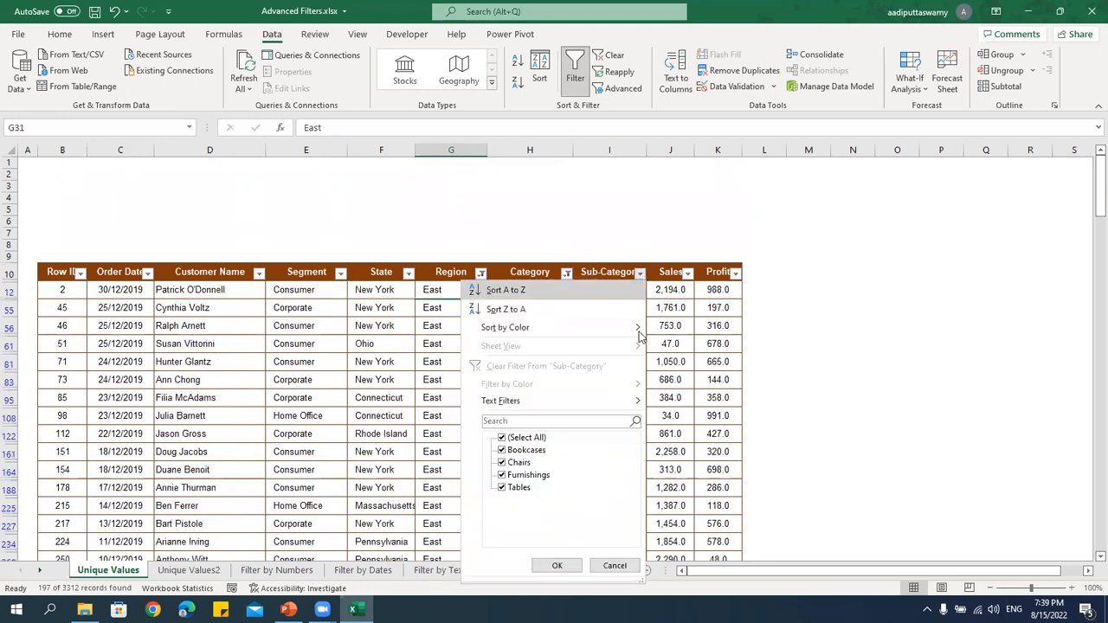
pyautogui.click(526, 438)
pyautogui.click(524, 451)
pyautogui.click(557, 566)
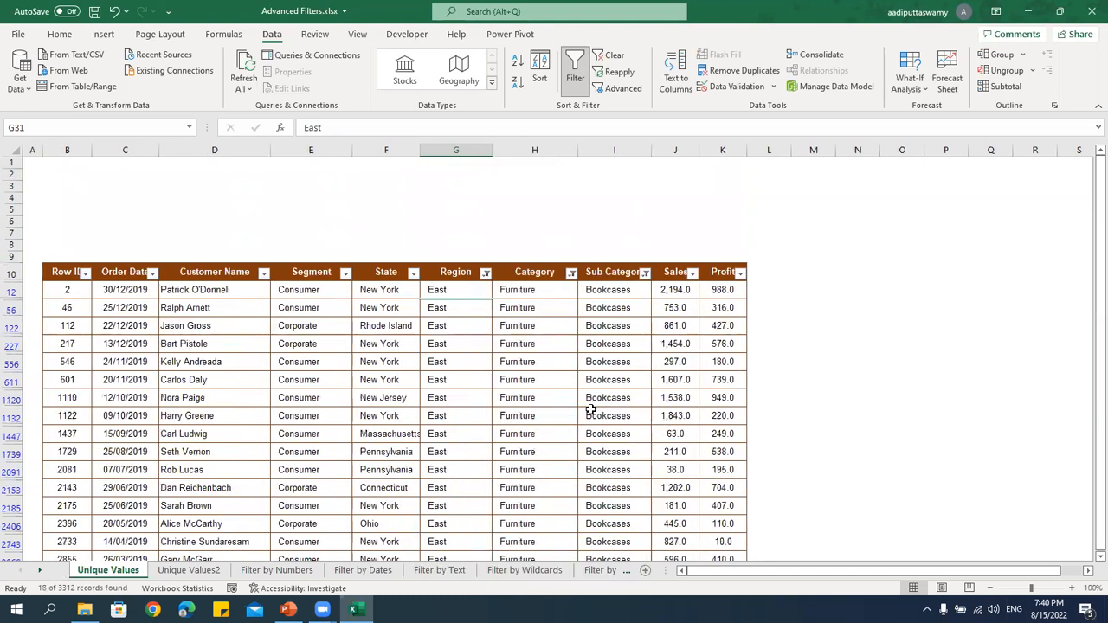
pyautogui.click(591, 402)
pyautogui.scroll(-5, 593, 409)
pyautogui.scroll(5, 593, 410)
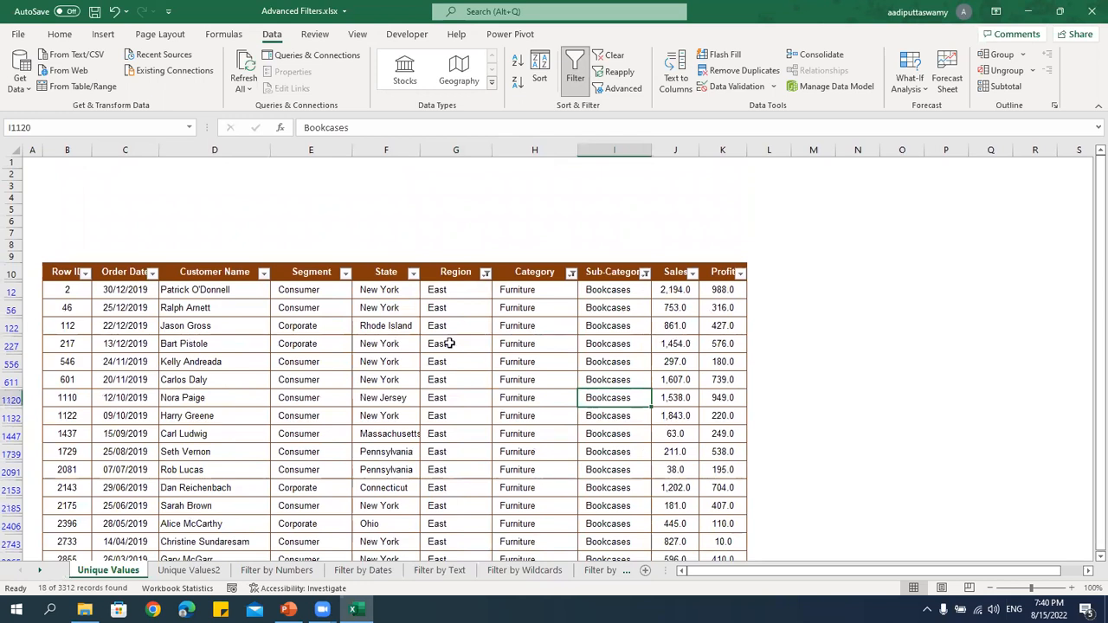
# Filter the State column to show only Delaware, on top of the Region, Category and Sub-Category filters.
pyautogui.moveTo(456, 272); pyautogui.dragTo(630, 272)
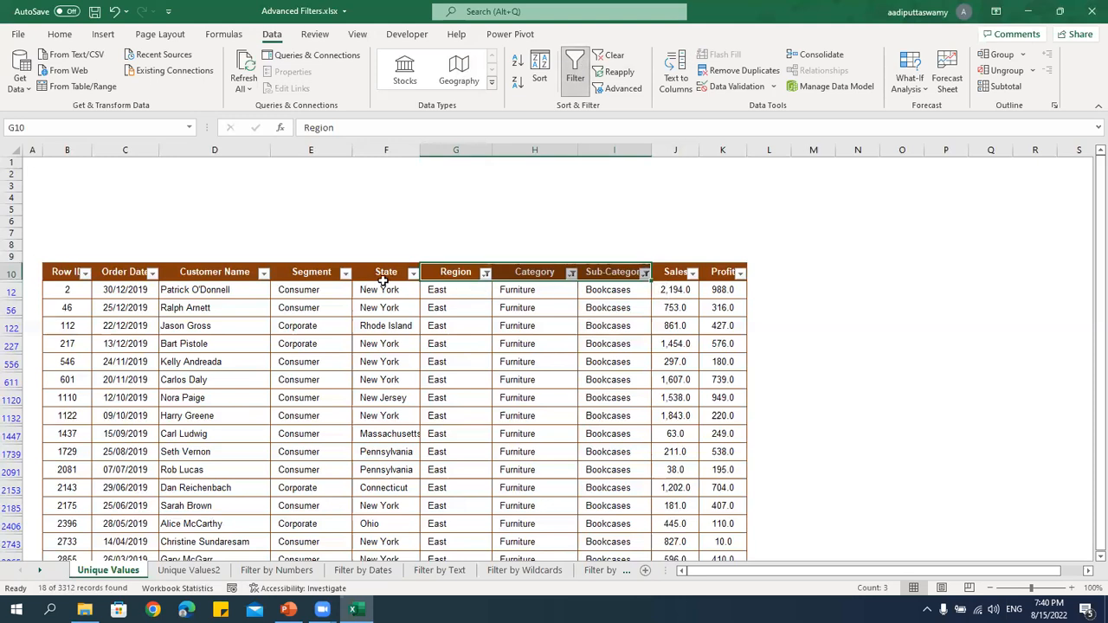
pyautogui.click(413, 274)
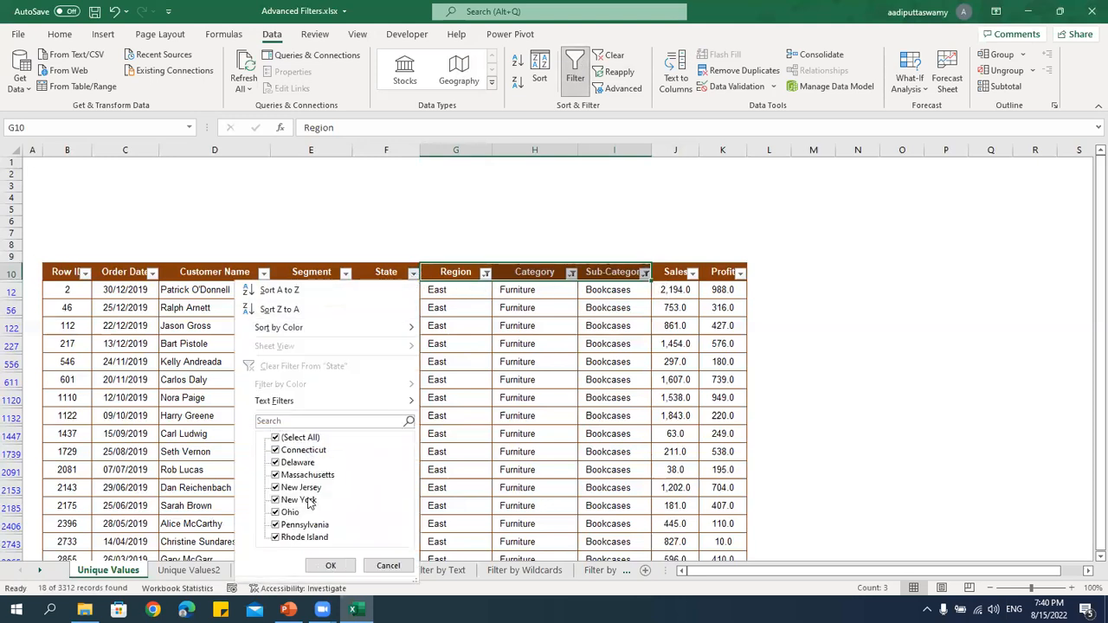
pyautogui.click(278, 437)
pyautogui.click(277, 462)
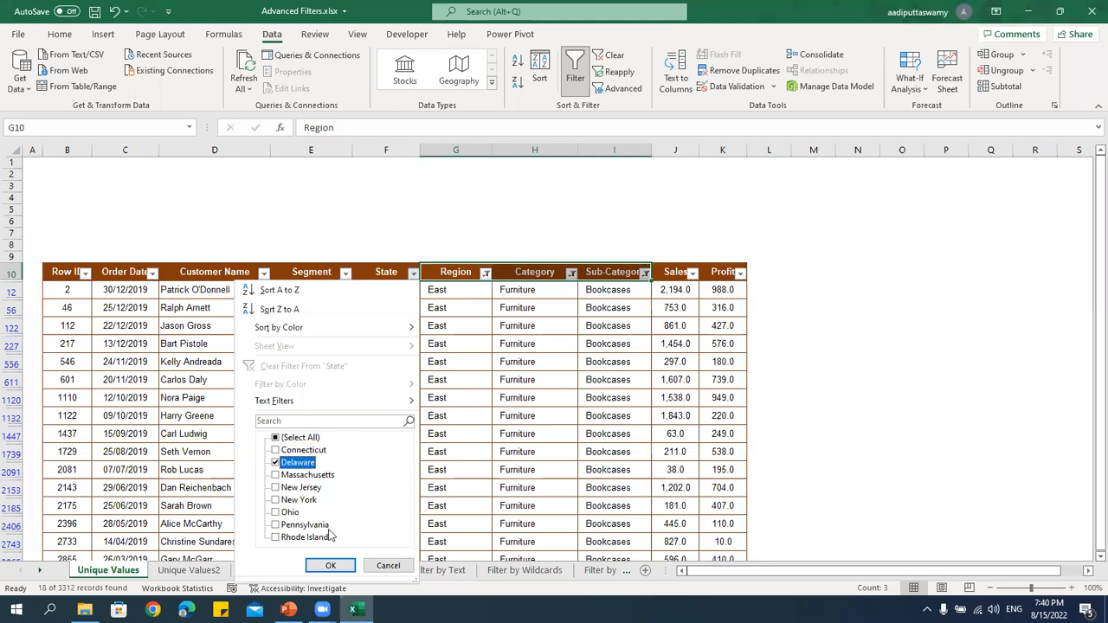
pyautogui.click(330, 565)
pyautogui.click(550, 438)
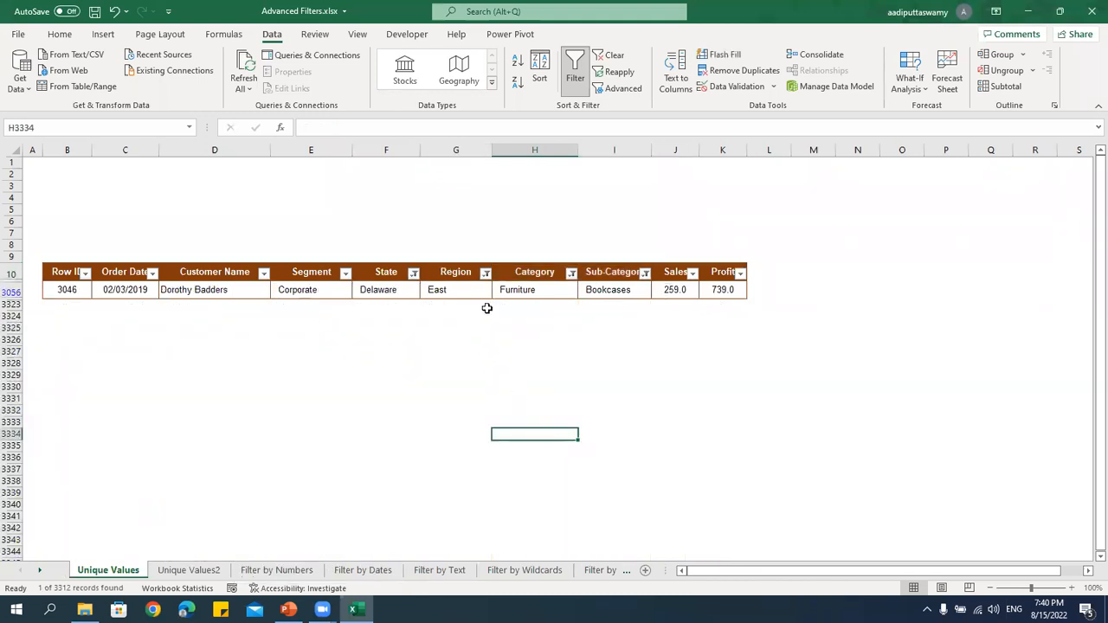
# Turn off filtering for the whole data table so every row is shown again.
pyautogui.click(575, 74)
pyautogui.click(481, 329)
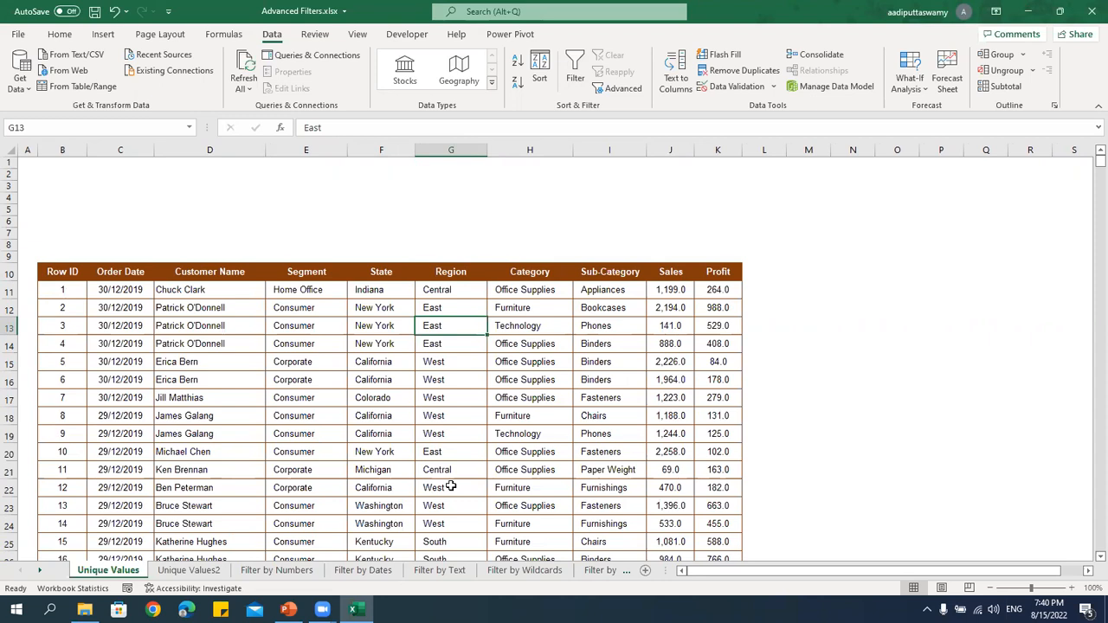
pyautogui.moveTo(52, 275); pyautogui.dragTo(729, 272)
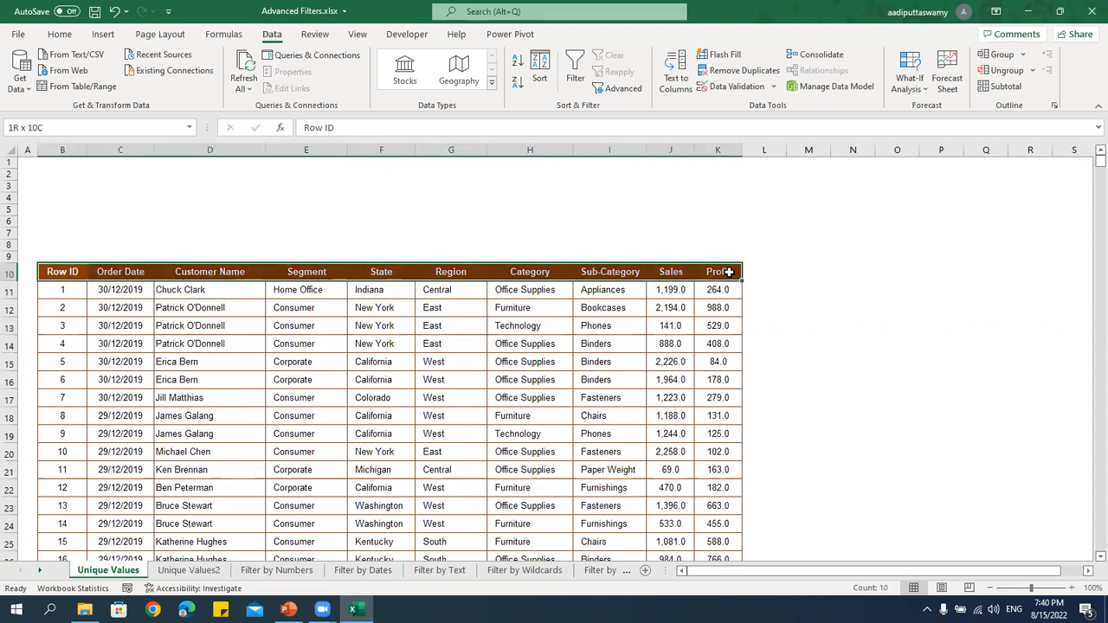
pyautogui.click(616, 381)
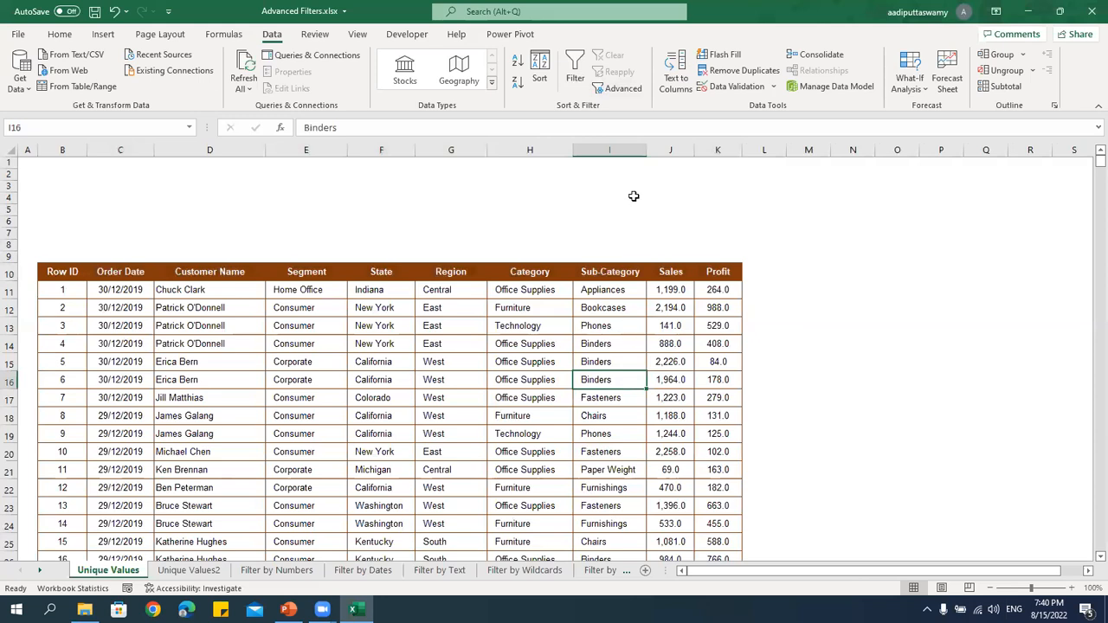
pyautogui.hotkey('alt', 'Tab')
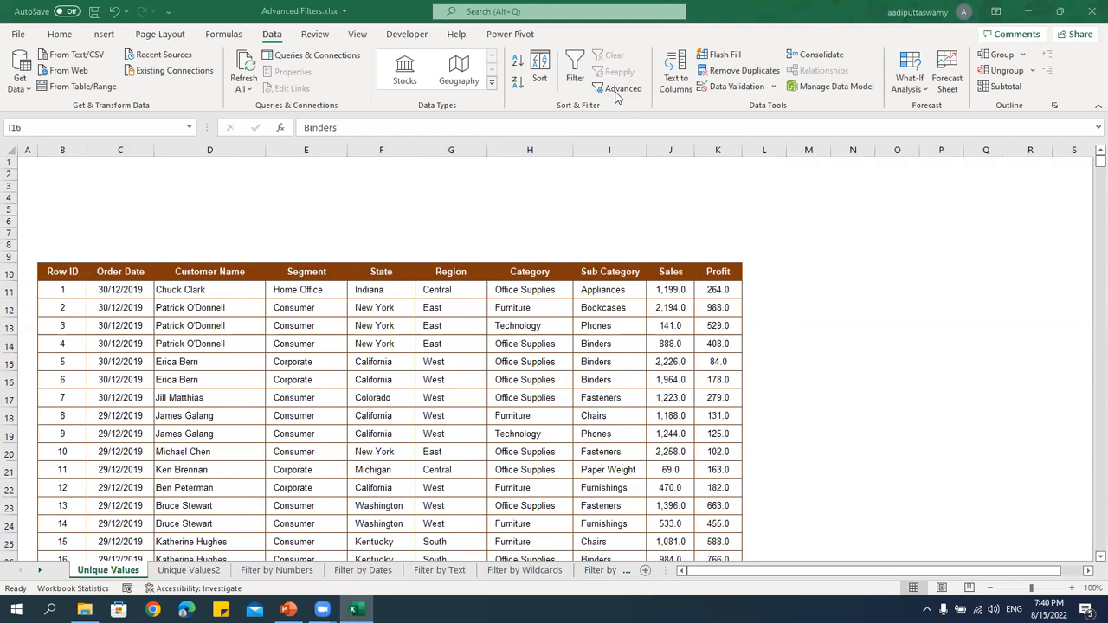
pyautogui.hotkey('alt', 'Tab')
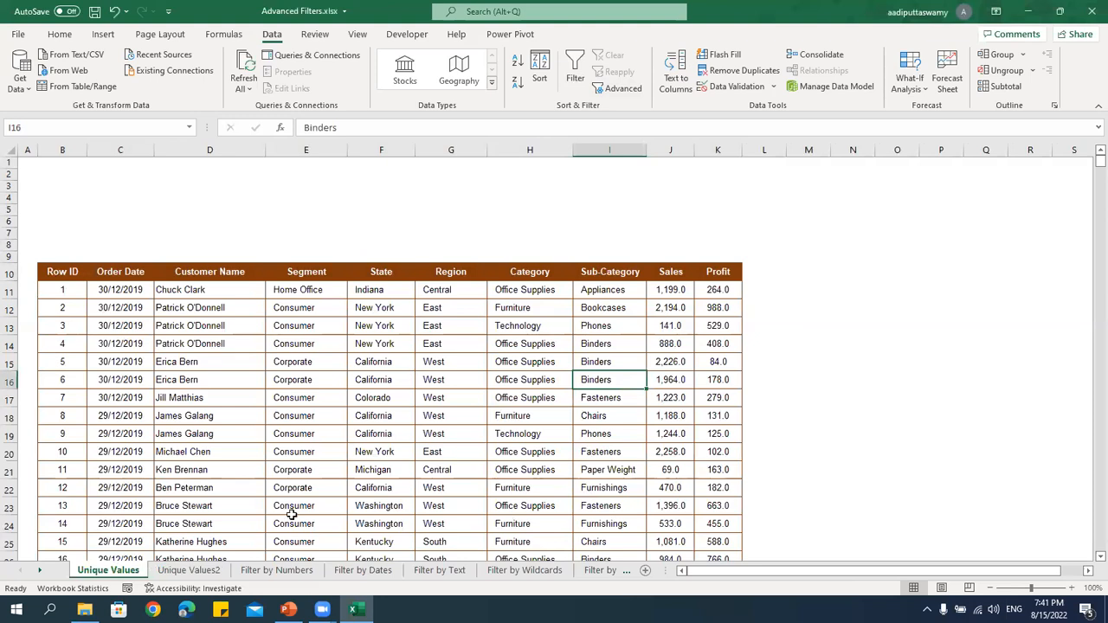
# Copy the entire Region column with its header from G10 down and paste it starting at cell O10.
pyautogui.click(456, 274)
pyautogui.hotkey('ctrl', 'shift', 'Down')
pyautogui.hotkey('ctrl', 'c')
pyautogui.hotkey('ctrl', 'shift', 'Up')
pyautogui.press('Right')
pyautogui.press('Right')
pyautogui.press('Right')
pyautogui.press('Right')
pyautogui.press('Right')
pyautogui.press('Right')
pyautogui.press('Right')
pyautogui.press('Right')
pyautogui.press('Right')
pyautogui.press('Right')
pyautogui.press('Right')
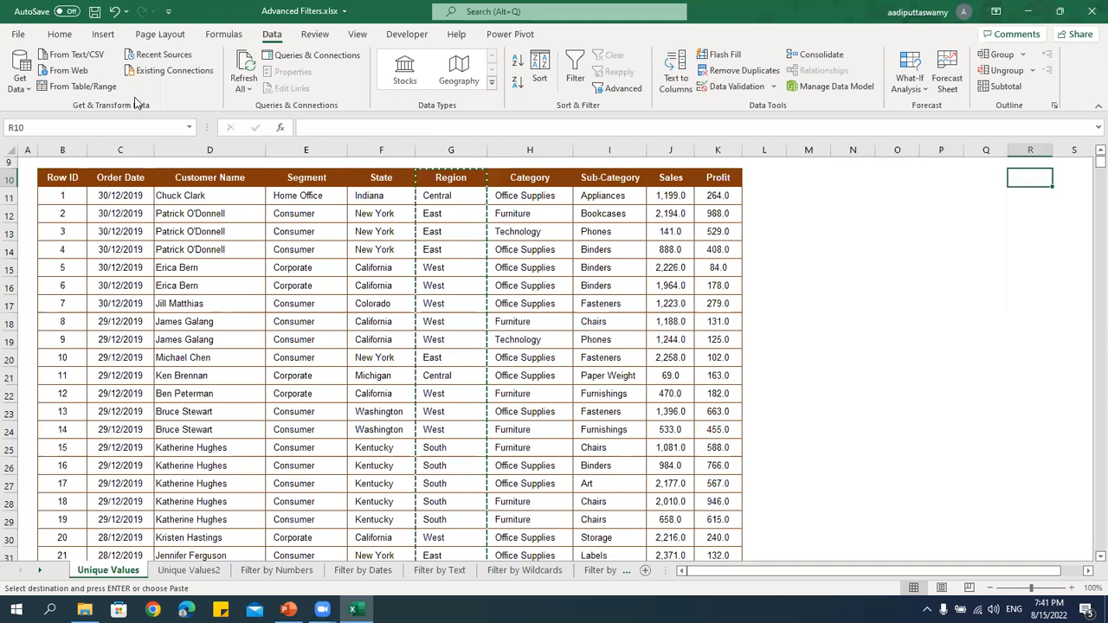
pyautogui.scroll(2, 903, 215)
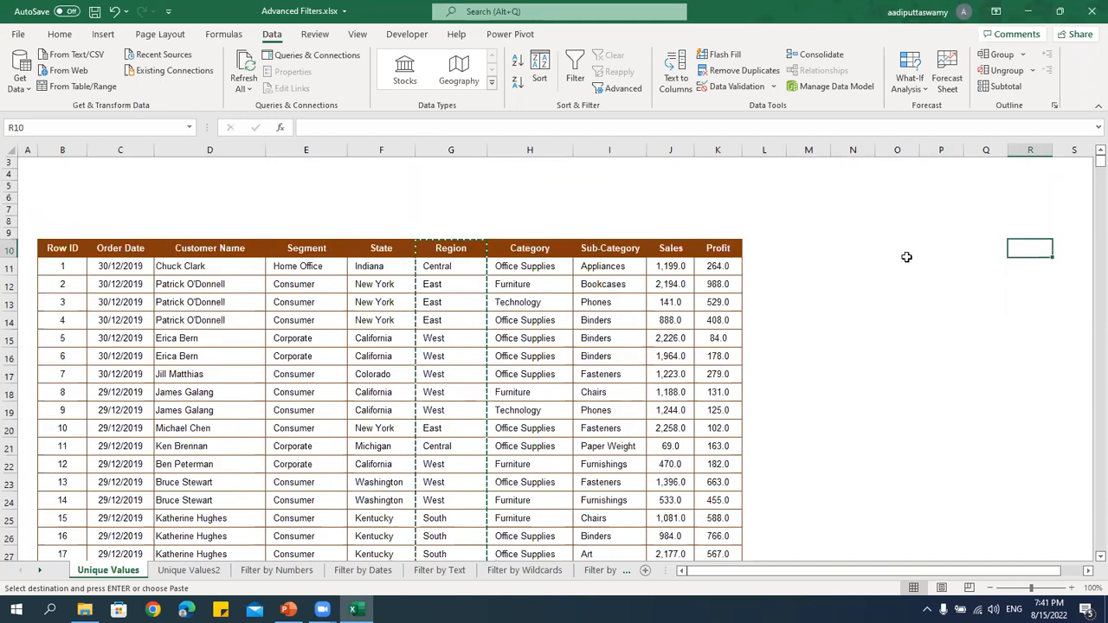
pyautogui.click(908, 254)
pyautogui.hotkey('ctrl', 'v')
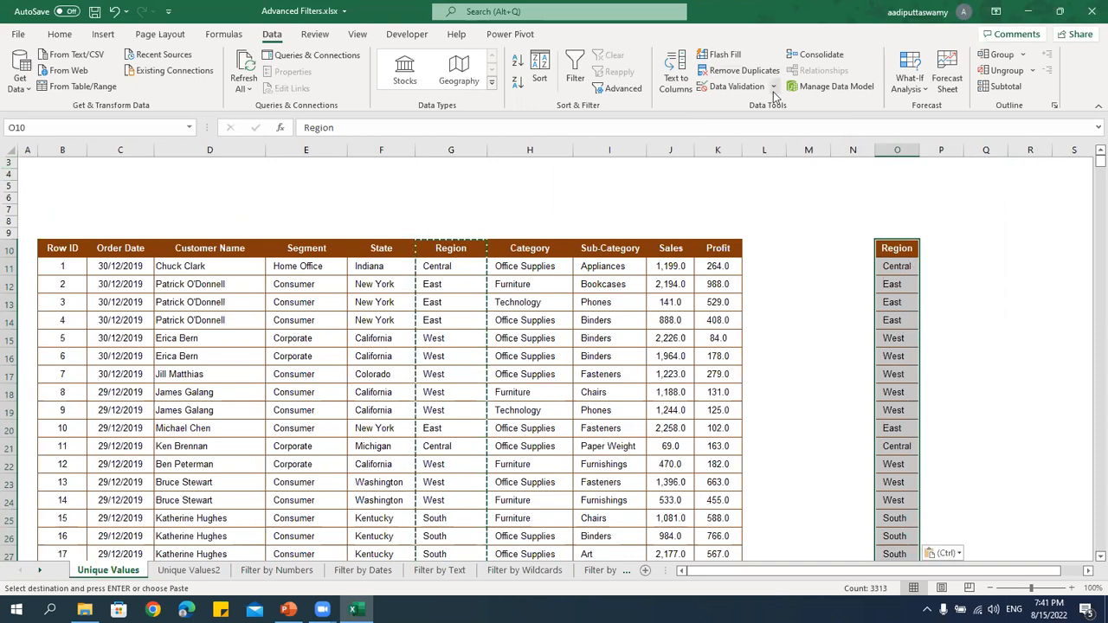
# Start an Advanced Filter that copies to another location, with O10:O3322 as the list range.
pyautogui.click(622, 89)
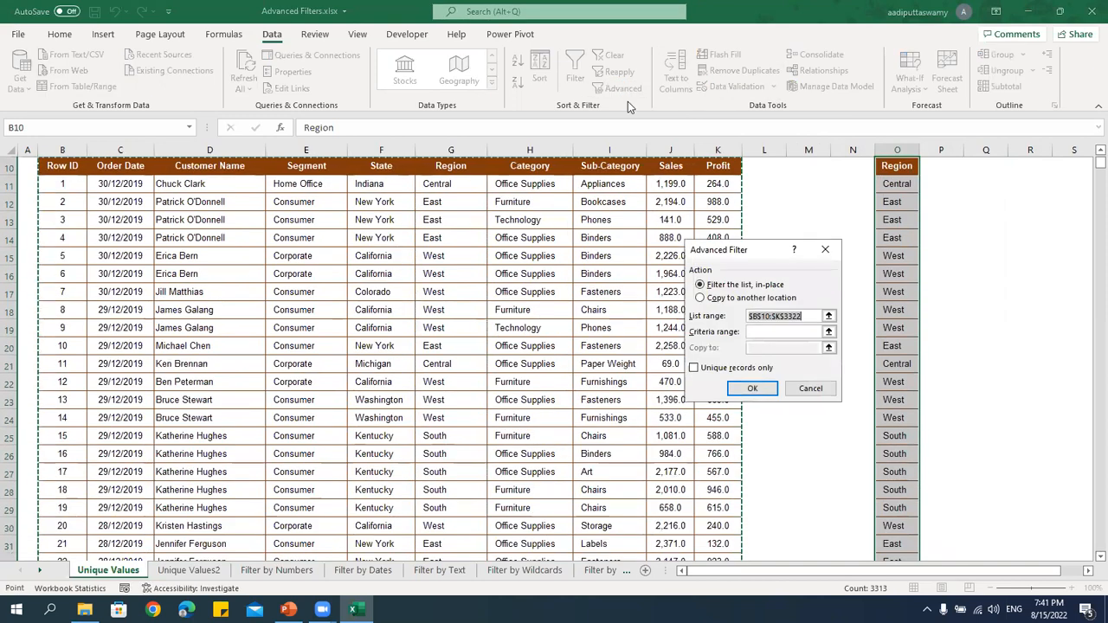
pyautogui.click(710, 299)
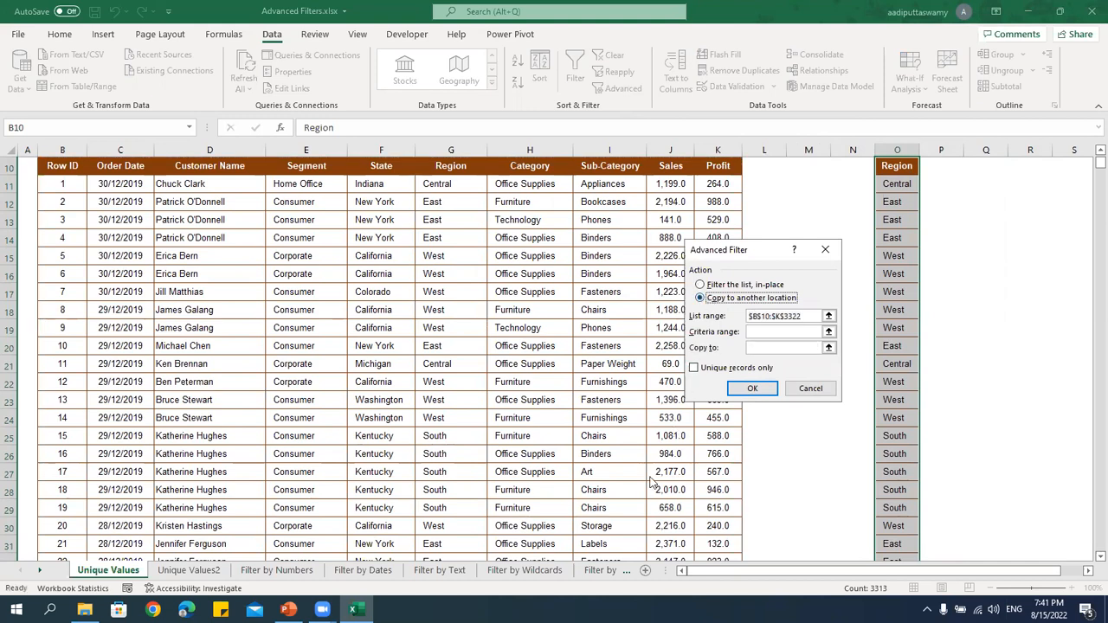
pyautogui.click(829, 316)
pyautogui.click(891, 166)
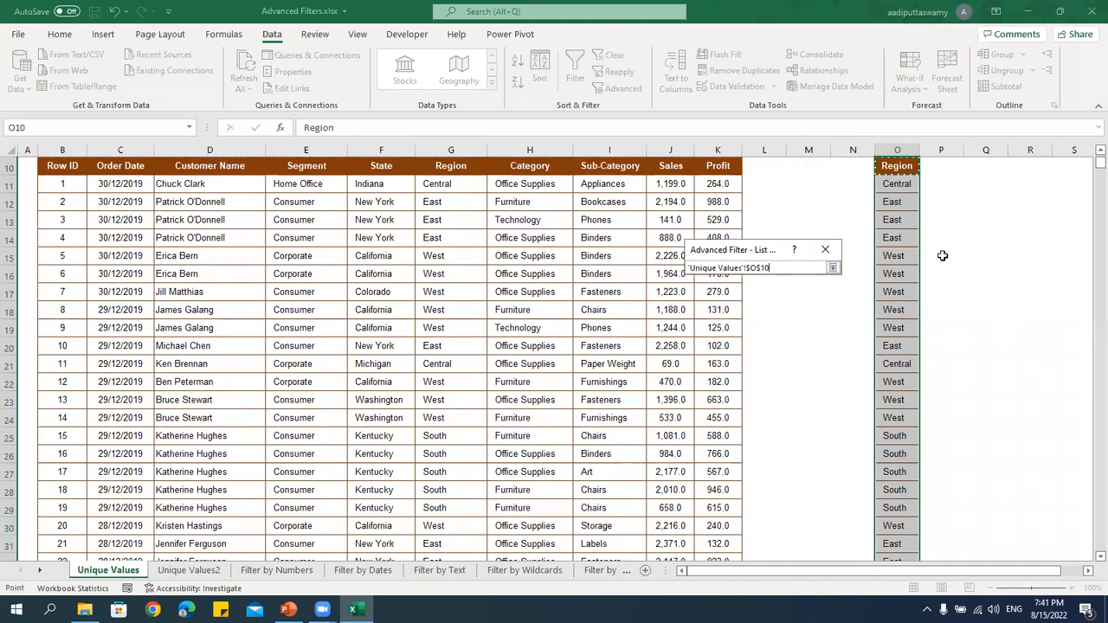
pyautogui.hotkey('ctrl', 'shift', 'Down')
pyautogui.click(832, 268)
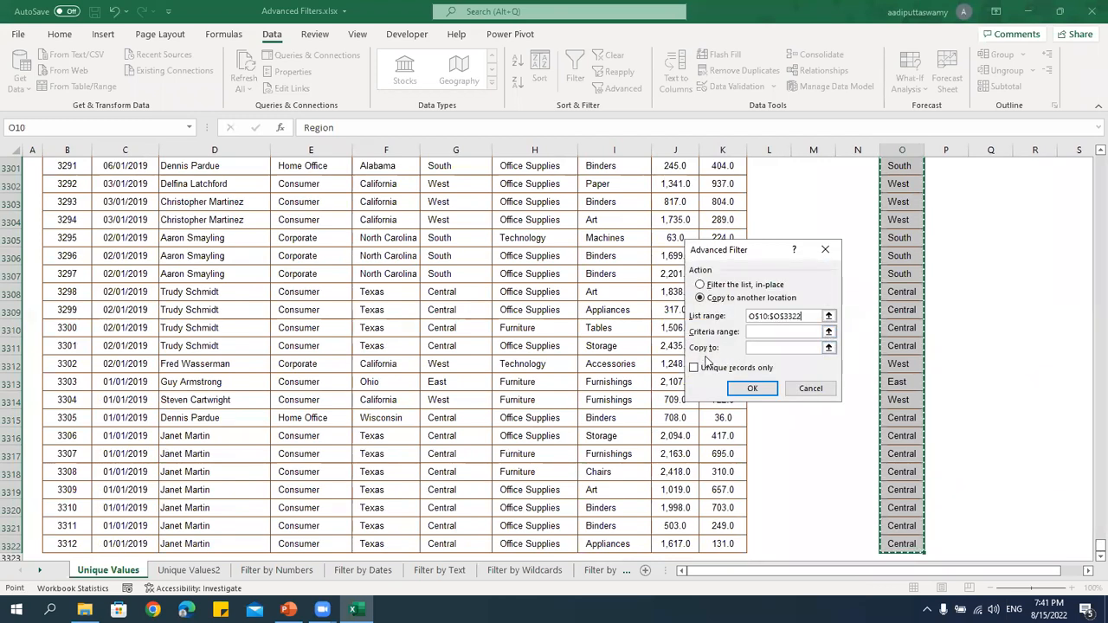
# Restrict the Advanced Filter to unique records only, set R10 as the copy destination and run it.
pyautogui.click(717, 368)
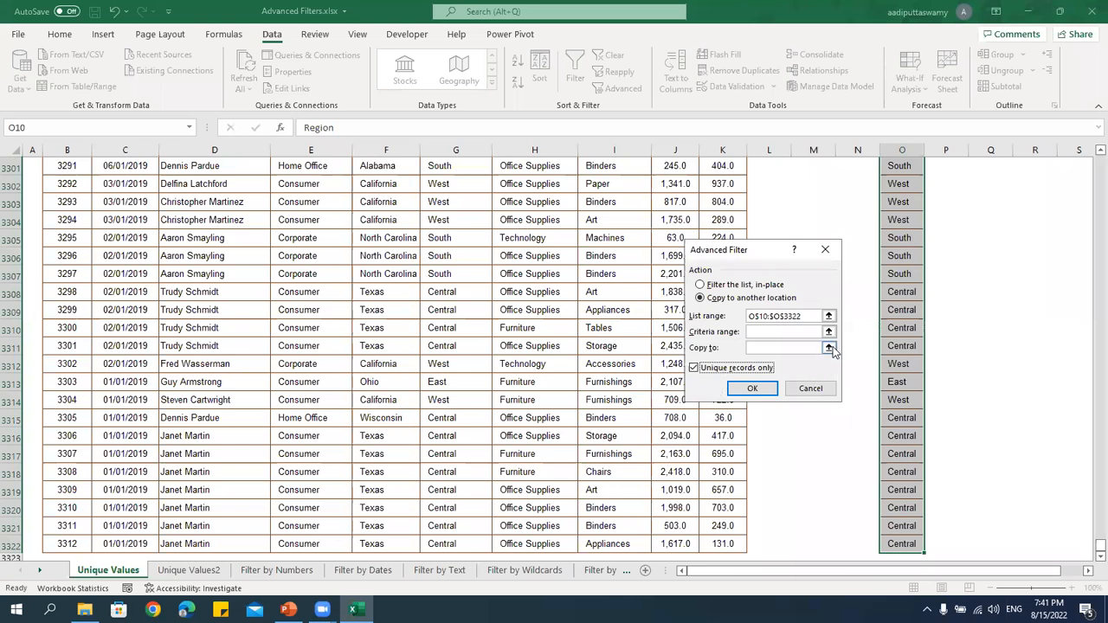
pyautogui.click(829, 347)
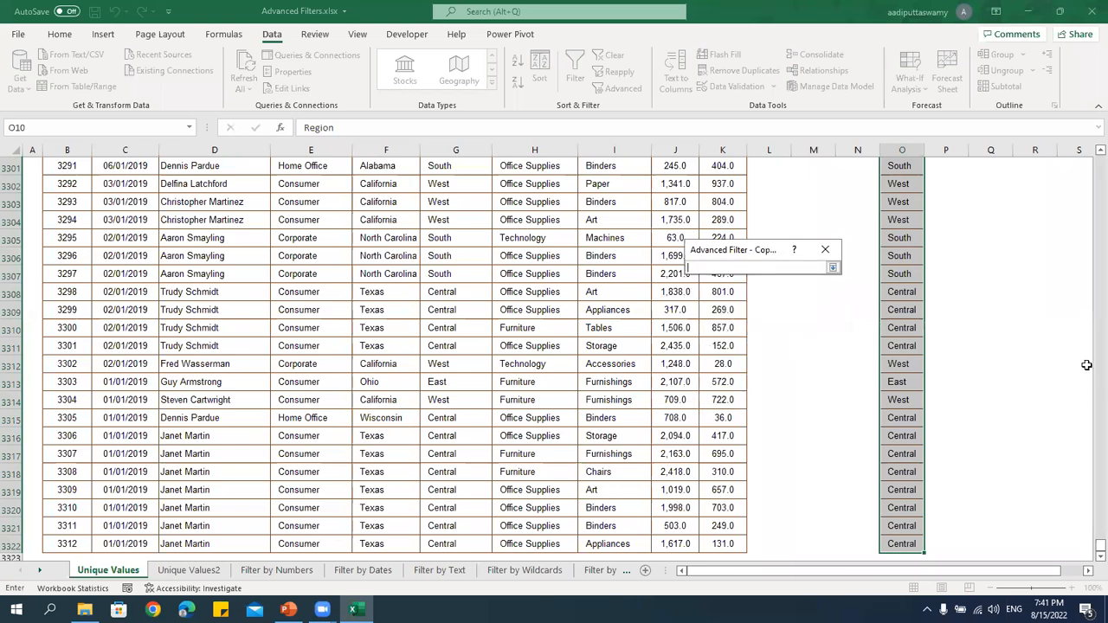
pyautogui.scroll(20, 1086, 365)
pyautogui.moveTo(1099, 538); pyautogui.dragTo(1087, 151)
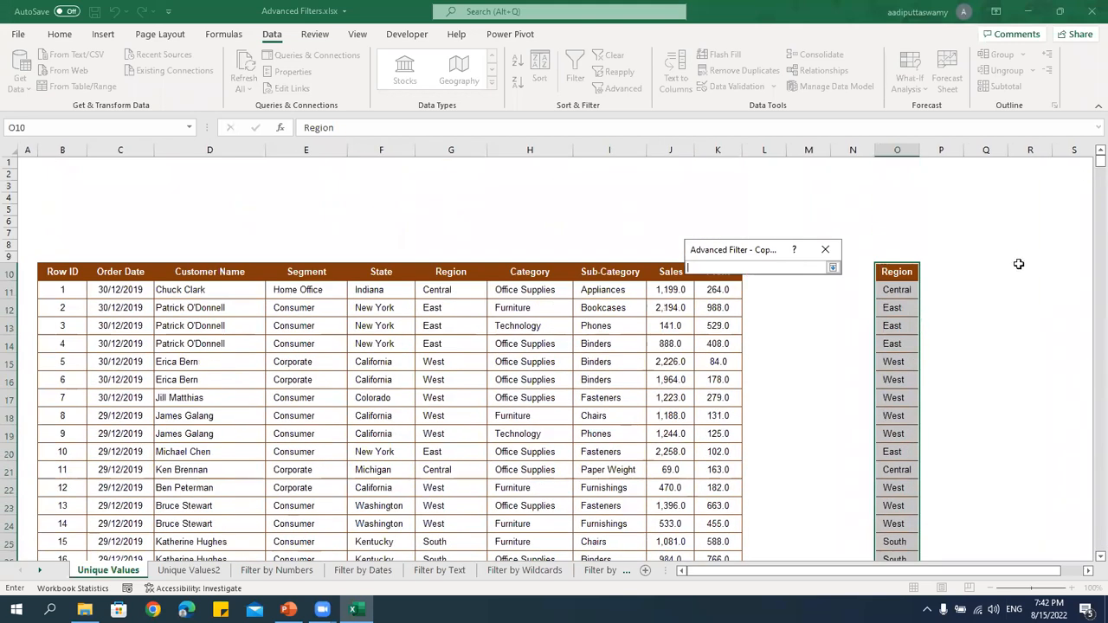
pyautogui.click(1019, 265)
pyautogui.click(833, 267)
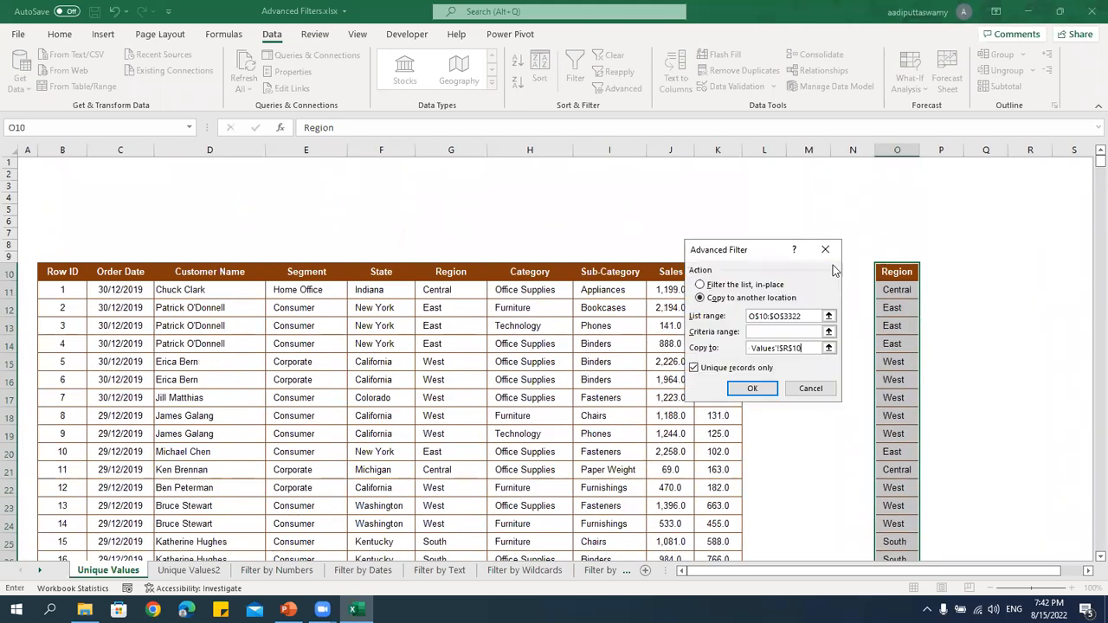
pyautogui.click(775, 389)
pyautogui.moveTo(1035, 275); pyautogui.dragTo(1035, 344)
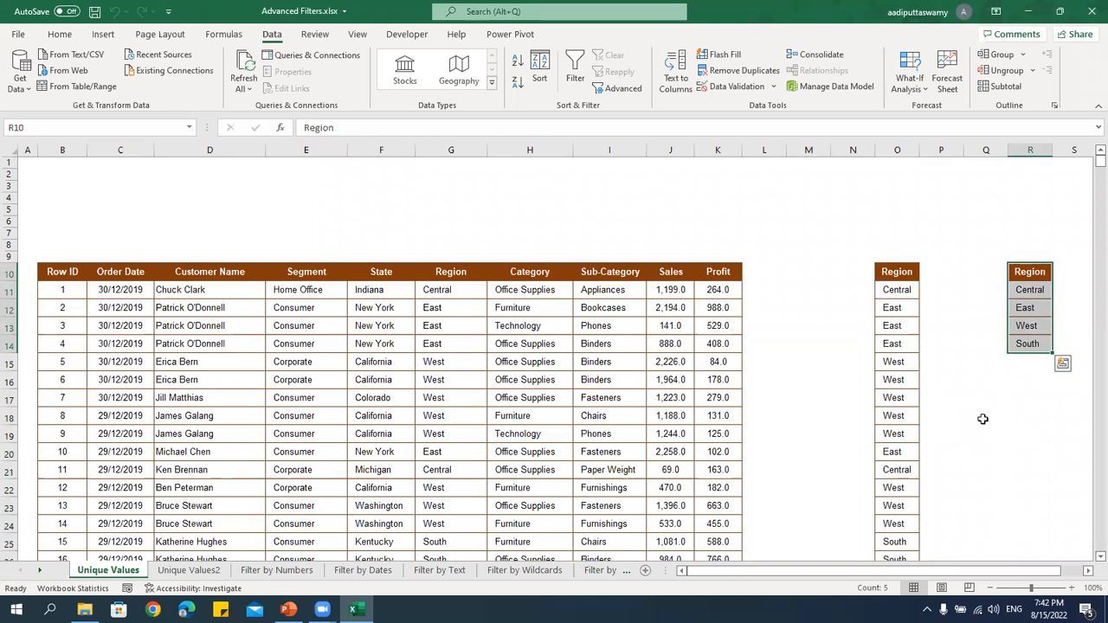
# Switch to the Unique Values2 sheet and look at its Region and Category columns.
pyautogui.click(201, 572)
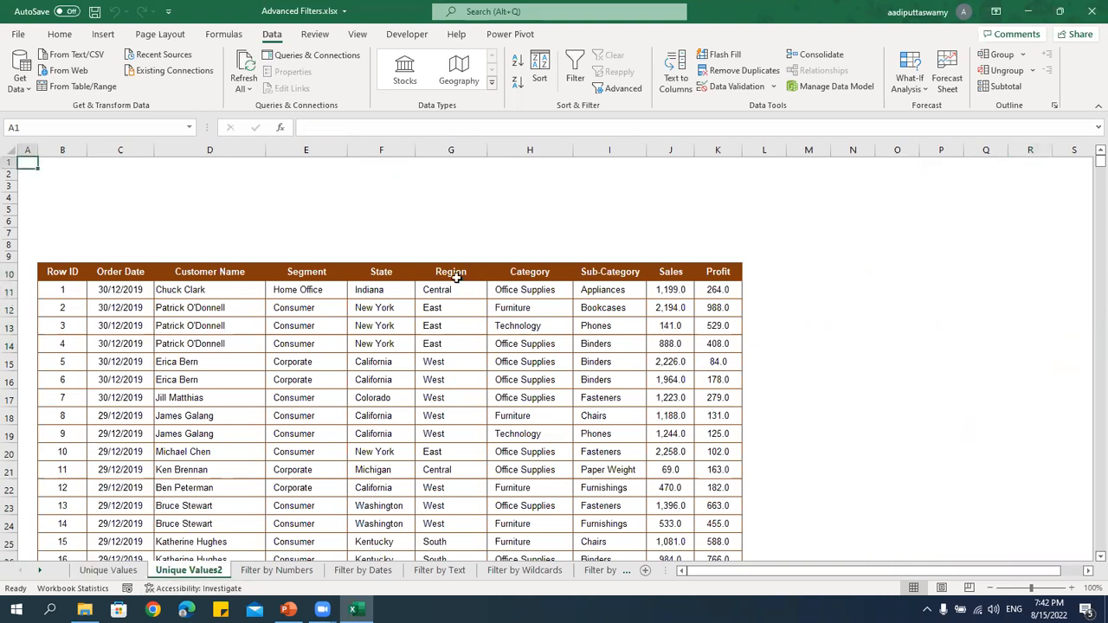
pyautogui.moveTo(450, 275); pyautogui.dragTo(549, 396)
pyautogui.click(904, 290)
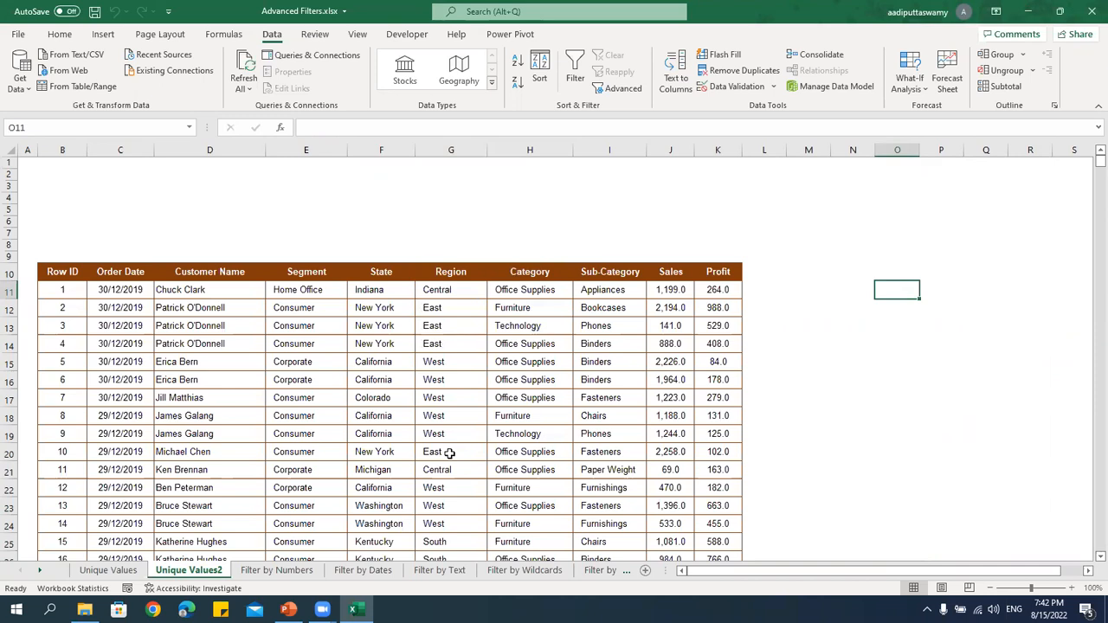
# Switch to the Filter by Numbers sheet and look through the Sales column.
pyautogui.click(296, 573)
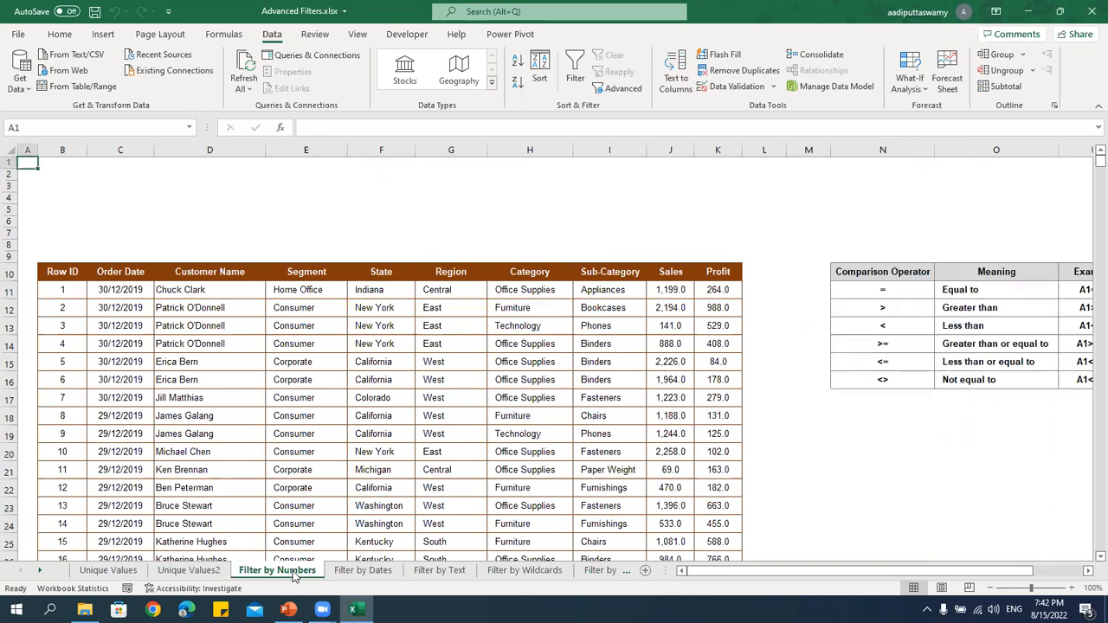
pyautogui.click(640, 475)
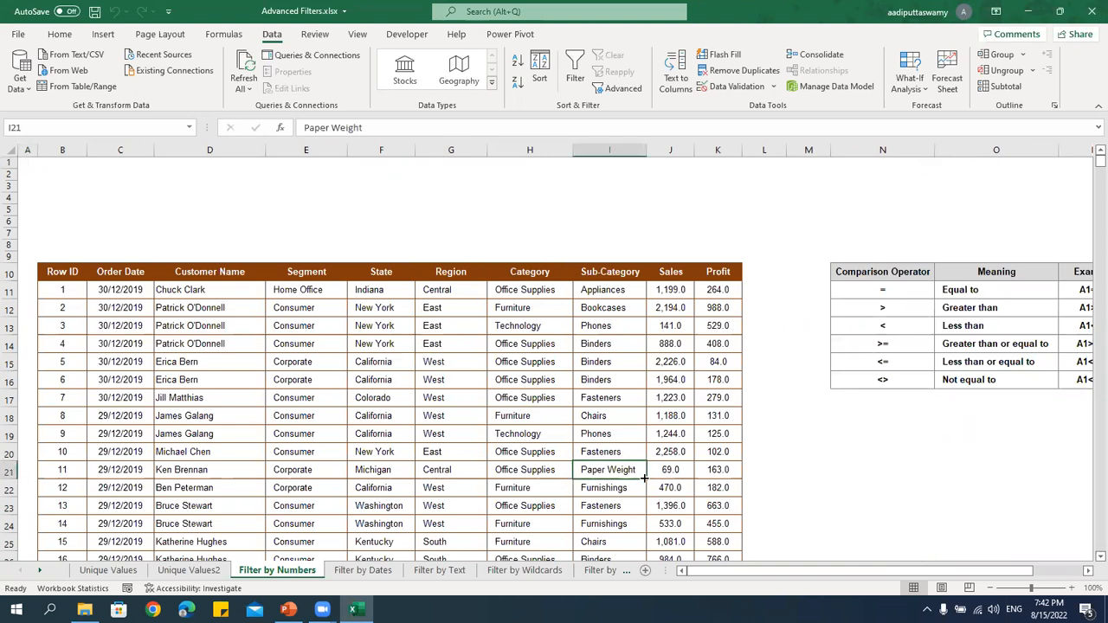
pyautogui.click(683, 293)
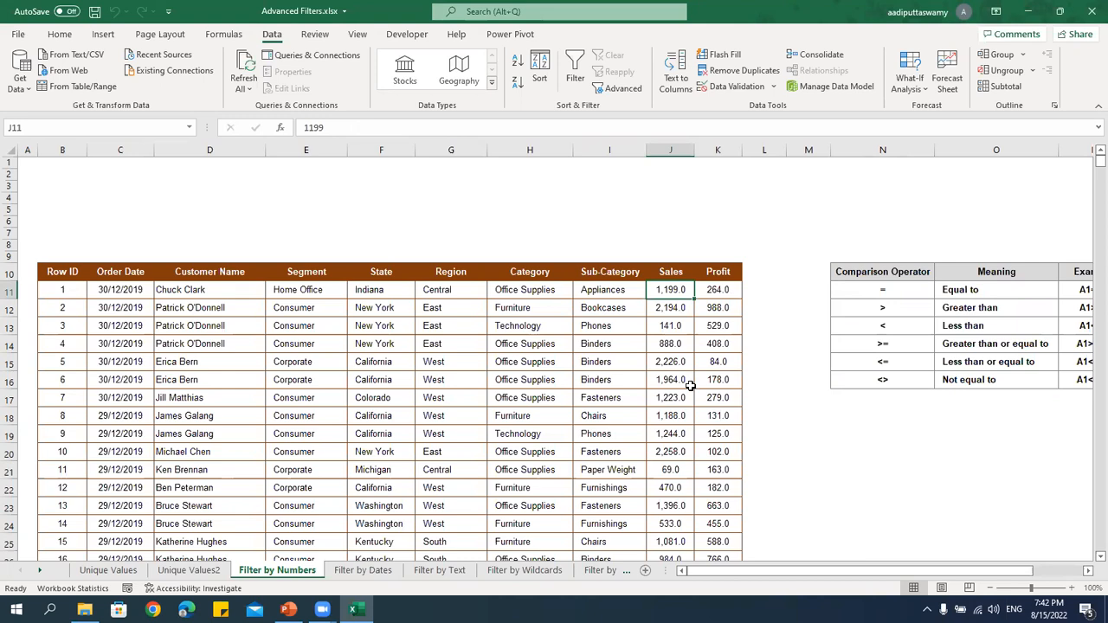
pyautogui.scroll(-7, 680, 378)
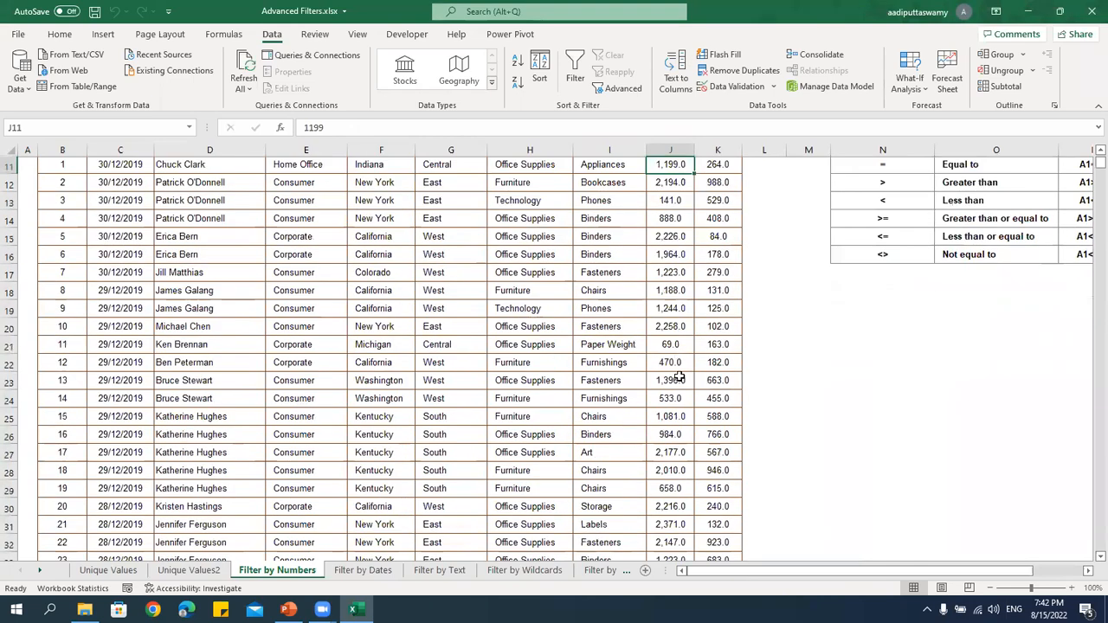
pyautogui.scroll(7, 679, 378)
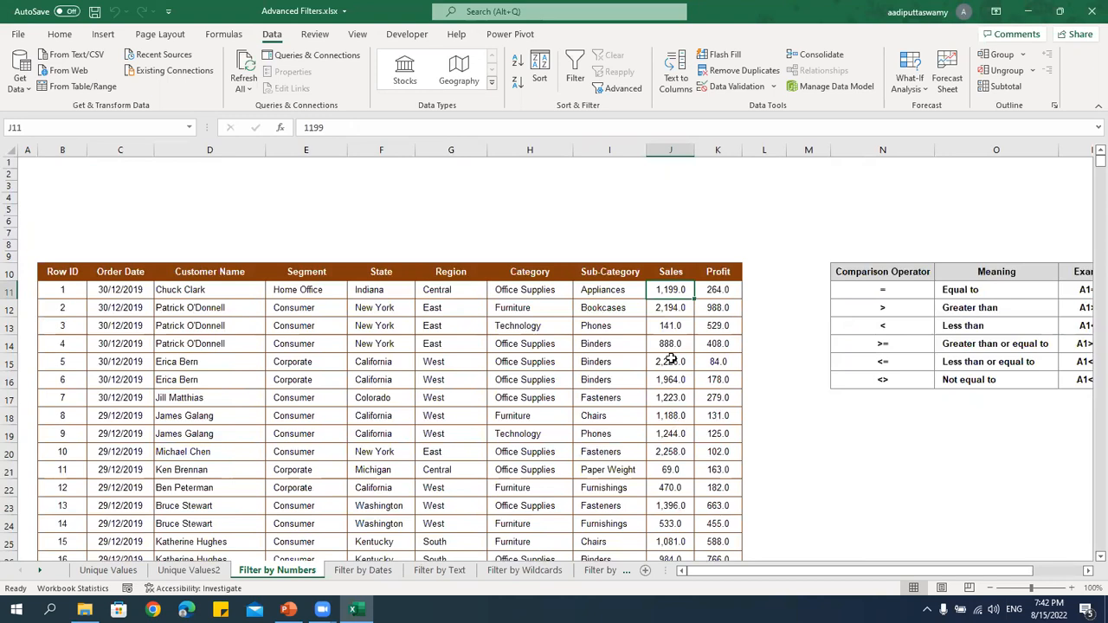
# Copy the Sales header and its first value to J5:J6 above the table, and clear the value in J6.
pyautogui.moveTo(680, 270); pyautogui.dragTo(699, 289)
pyautogui.hotkey('ctrl', 'c')
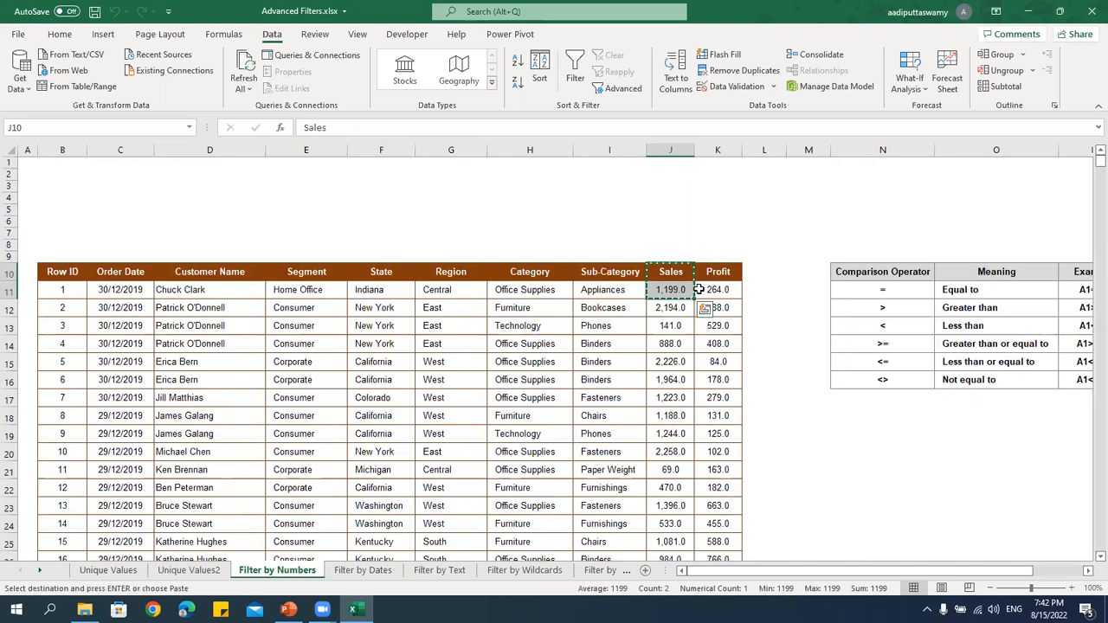
pyautogui.press('Up')
pyautogui.press('Up')
pyautogui.press('Up')
pyautogui.press('Up')
pyautogui.press('Up')
pyautogui.hotkey('ctrl', 'v')
pyautogui.press('Down')
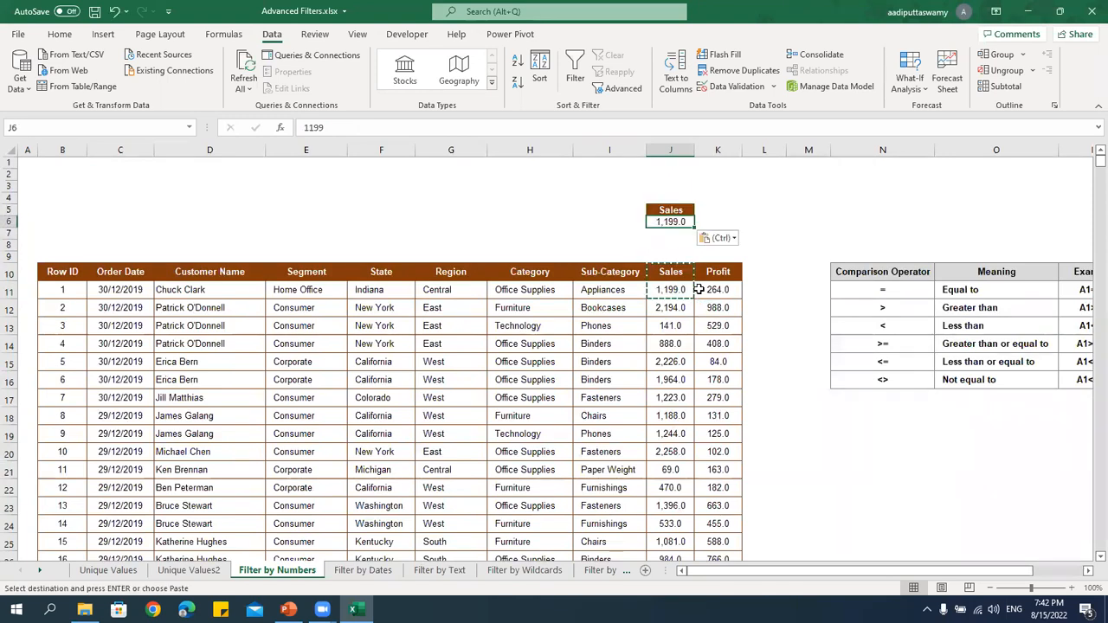
pyautogui.press('Delete')
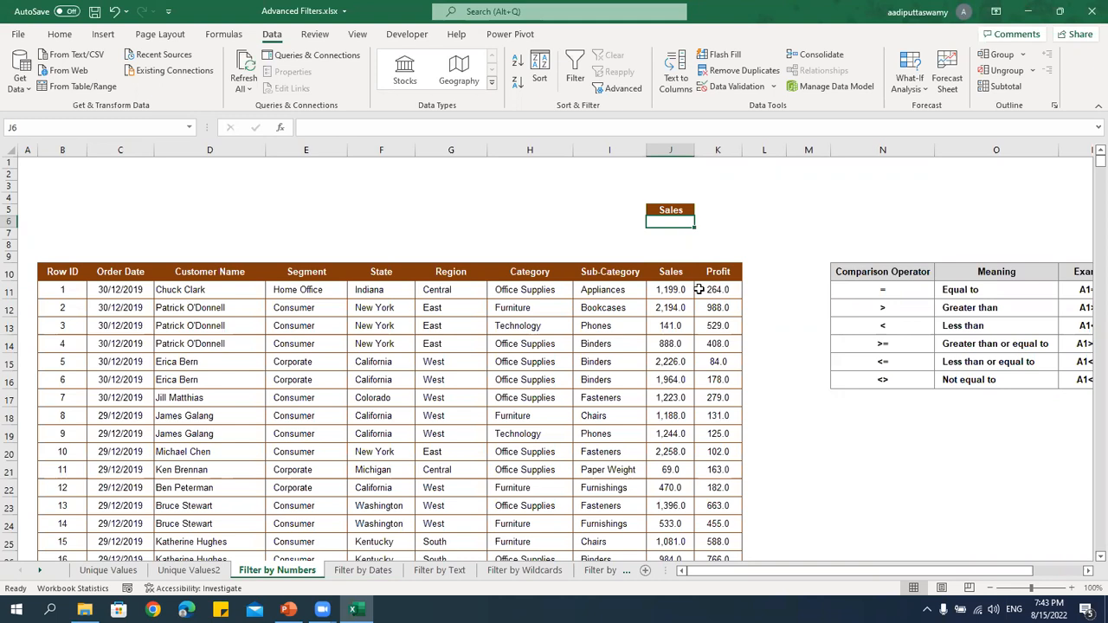
# Enter the criterion >2000 under the Sales header in J6 and select the criteria range J5:J6.
pyautogui.write('>')
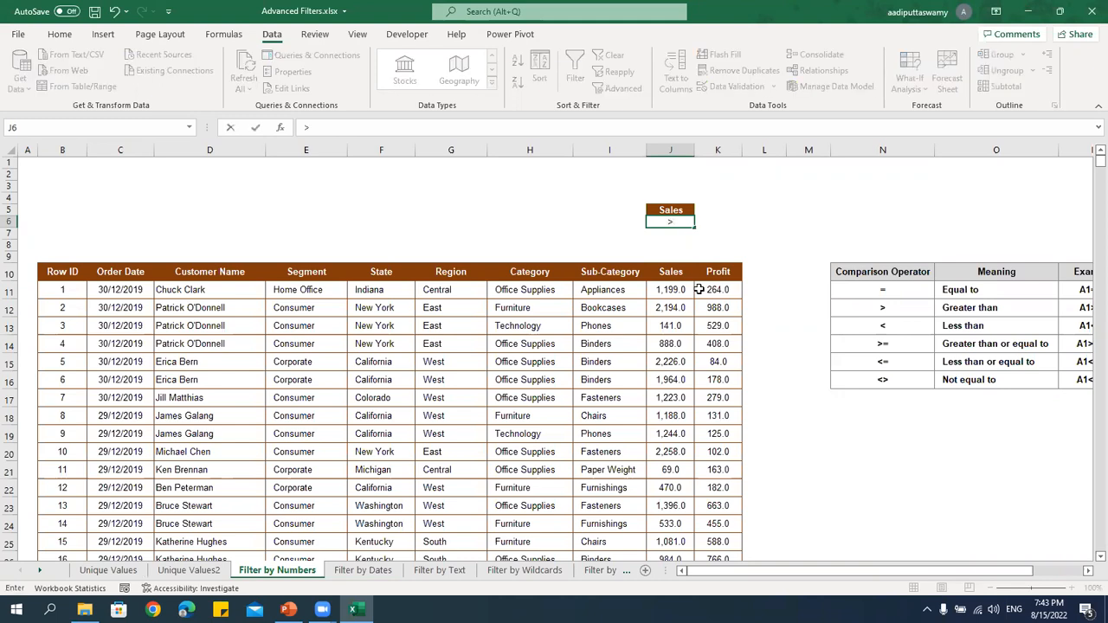
pyautogui.write('2000')
pyautogui.press('Return')
pyautogui.moveTo(672, 210); pyautogui.dragTo(674, 223)
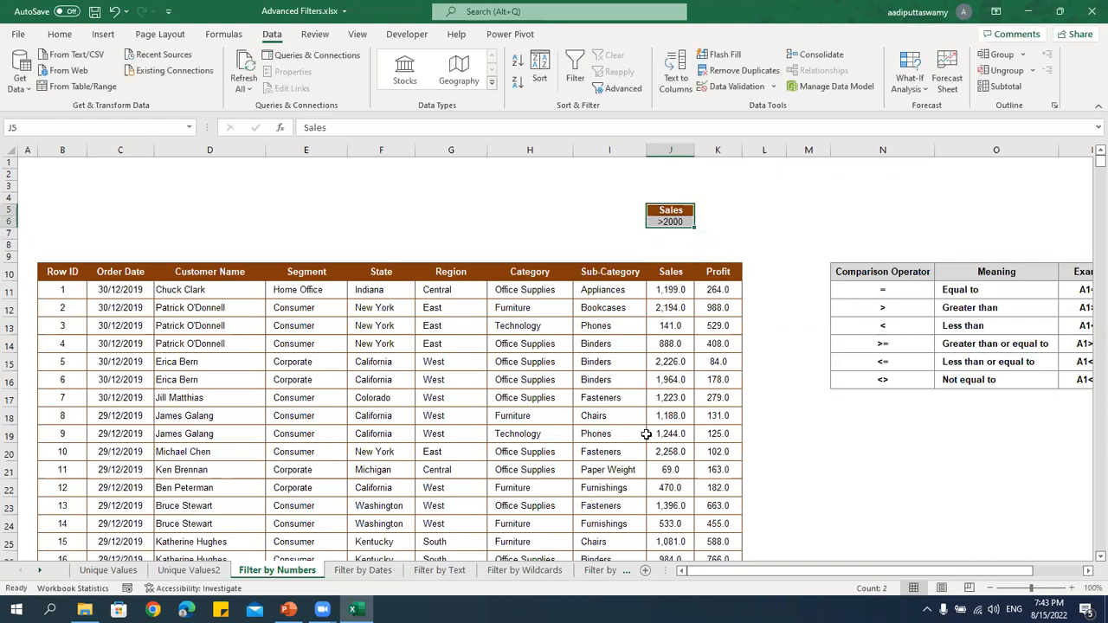
pyautogui.click(63, 273)
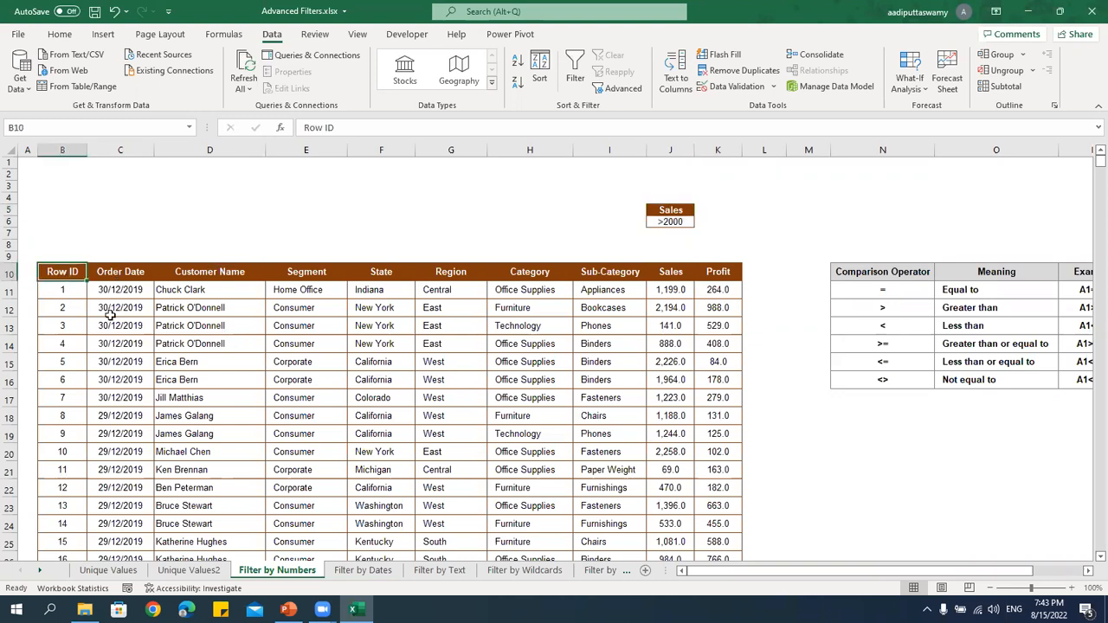
pyautogui.click(282, 384)
pyautogui.click(313, 328)
pyautogui.click(766, 400)
pyautogui.click(802, 433)
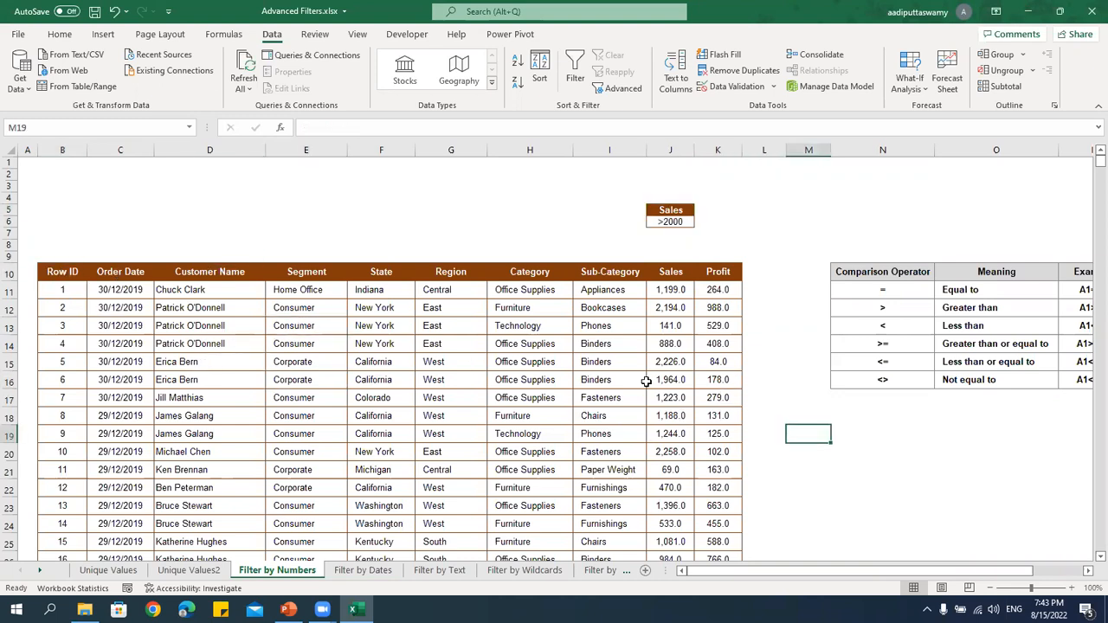
# Start an Advanced Filter on the sales table that copies to another location, with list range B10:K3322.
pyautogui.click(613, 365)
pyautogui.click(420, 396)
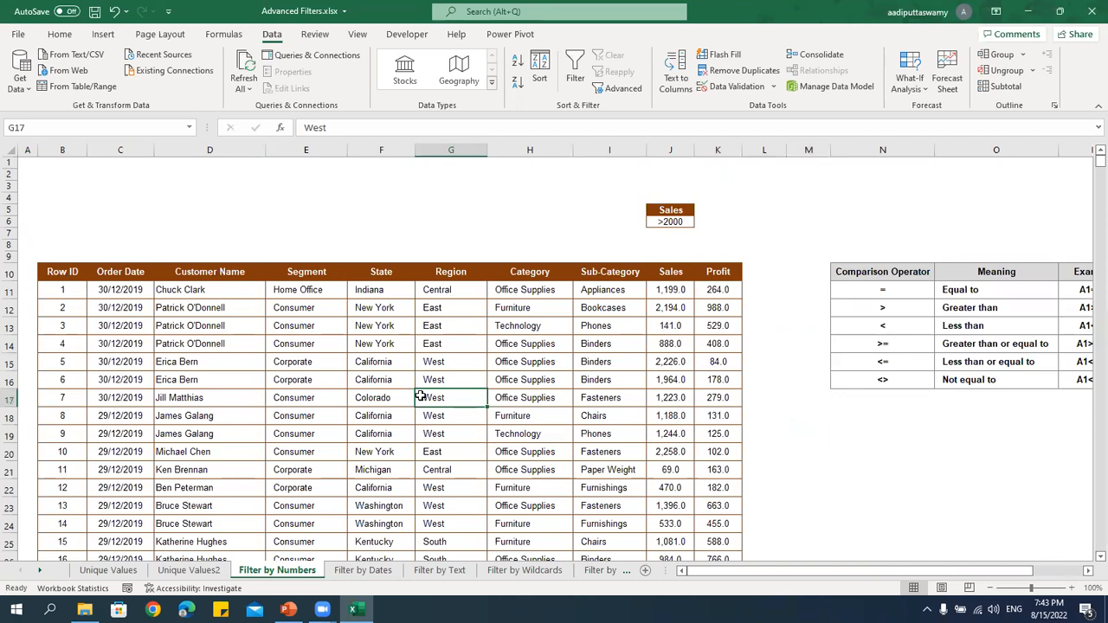
pyautogui.click(620, 88)
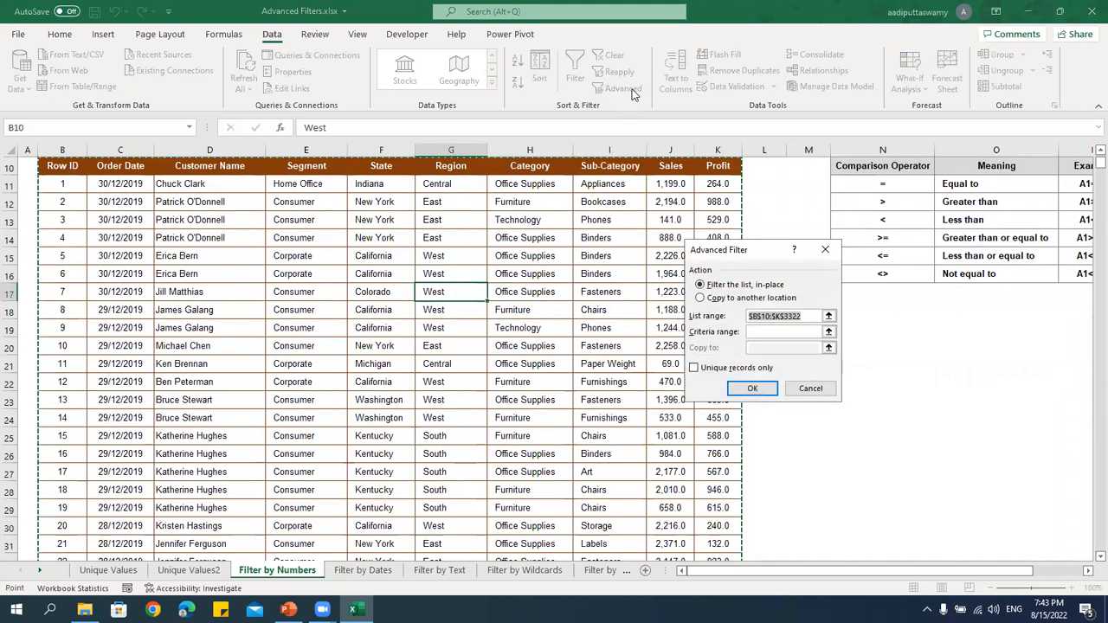
pyautogui.click(731, 298)
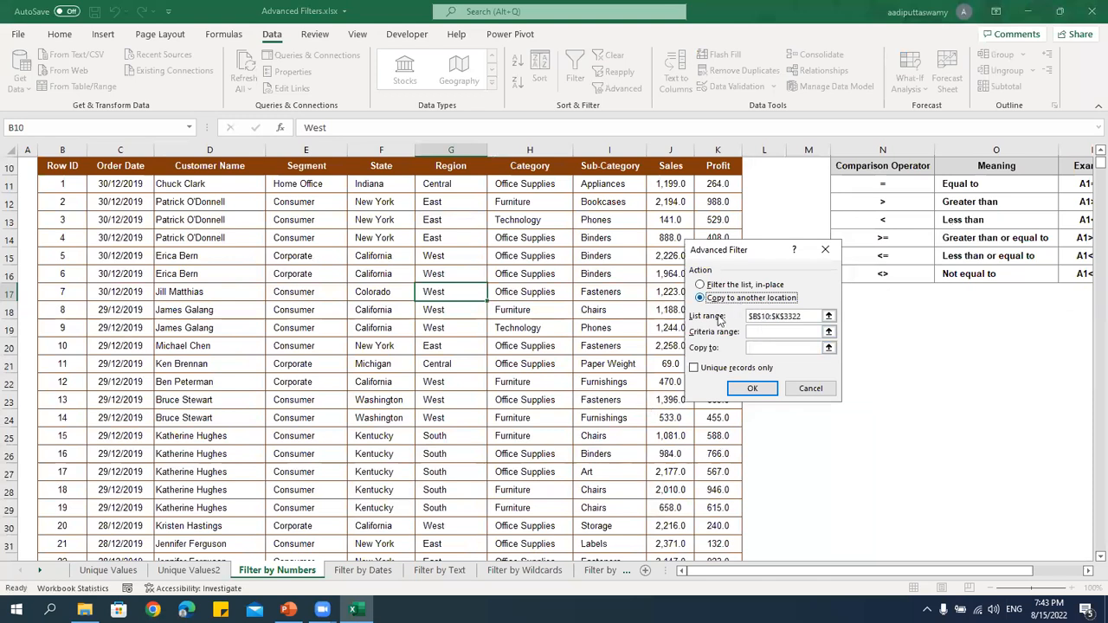
pyautogui.click(829, 316)
pyautogui.scroll(2, 436, 315)
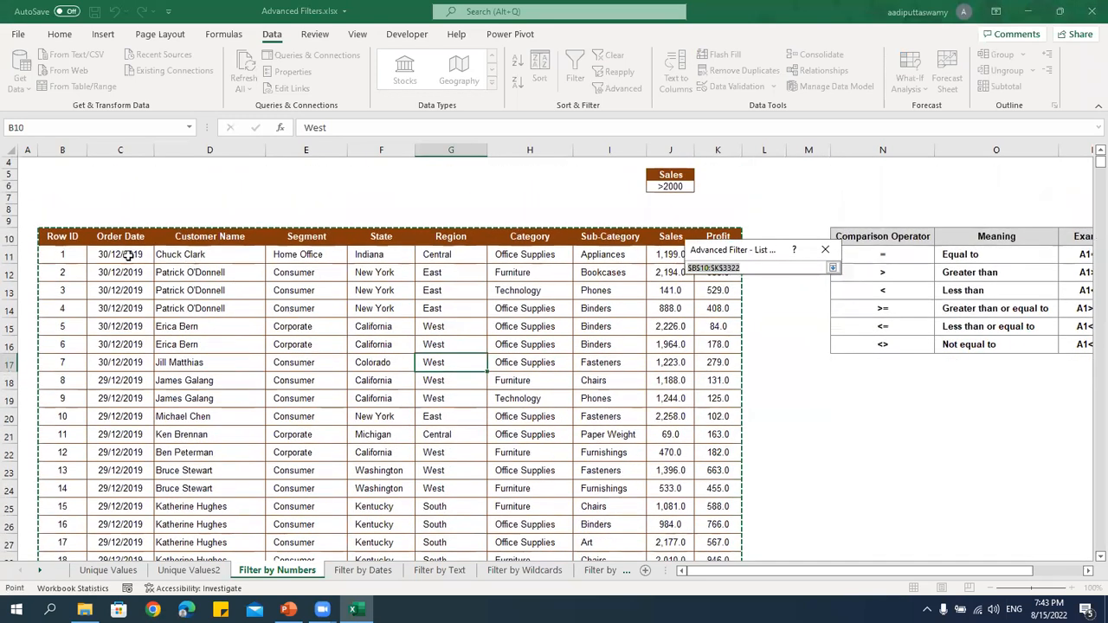
pyautogui.click(67, 236)
pyautogui.hotkey('ctrl', 'shift', 'Right')
pyautogui.hotkey('ctrl', 'shift', 'Down')
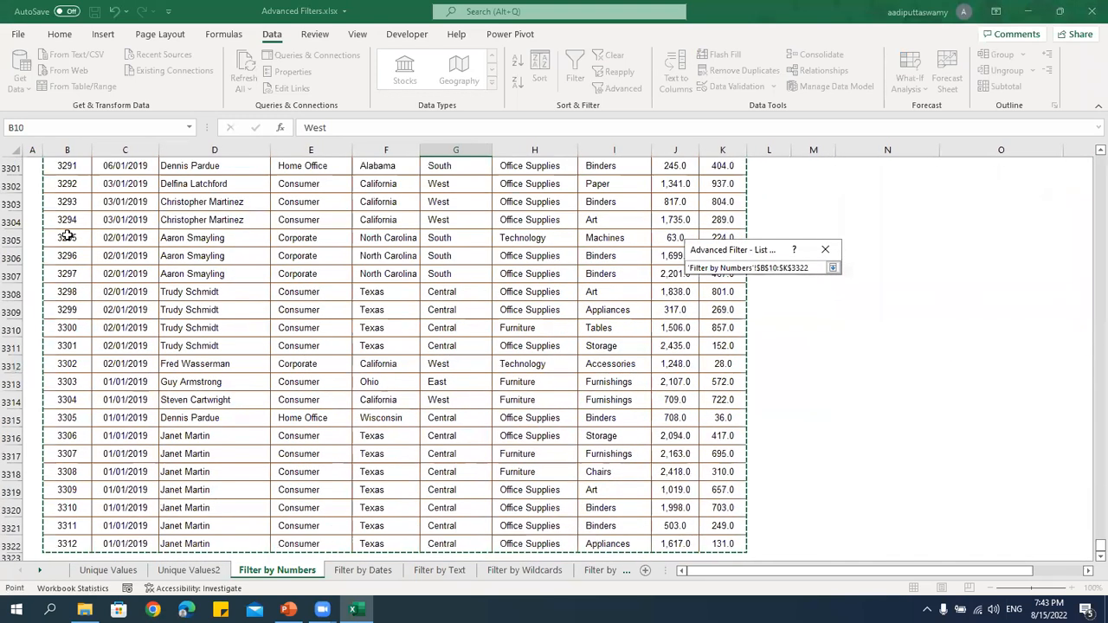
pyautogui.click(832, 268)
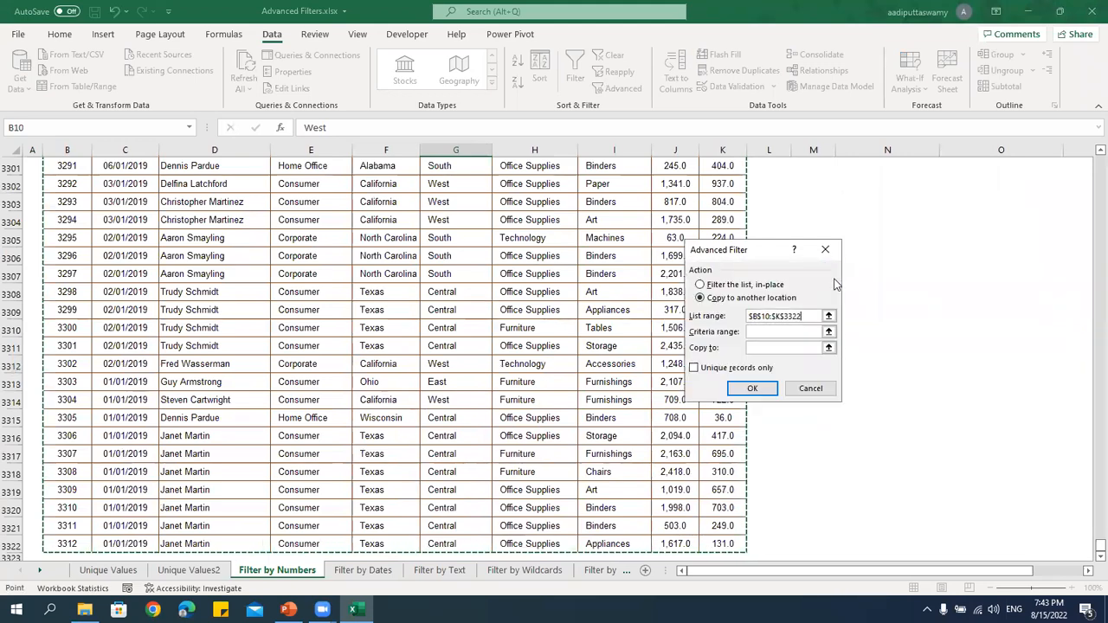
# Set the Advanced Filter's criteria range to the Sales criterion cells J5:J6.
pyautogui.click(831, 330)
pyautogui.scroll(20, 658, 404)
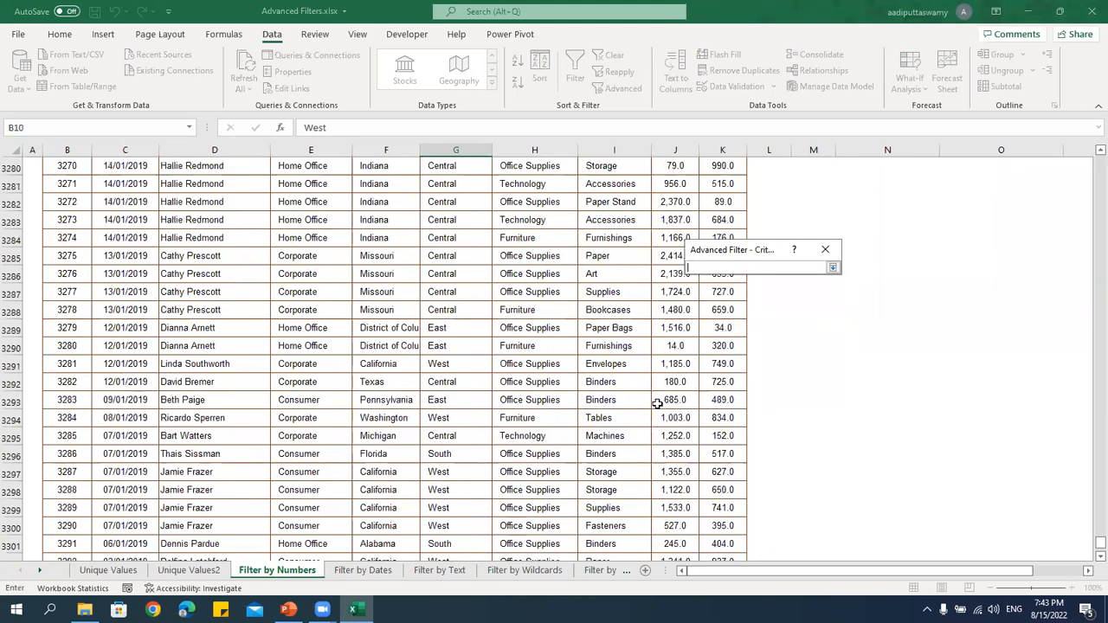
pyautogui.moveTo(1093, 540); pyautogui.dragTo(1090, 156)
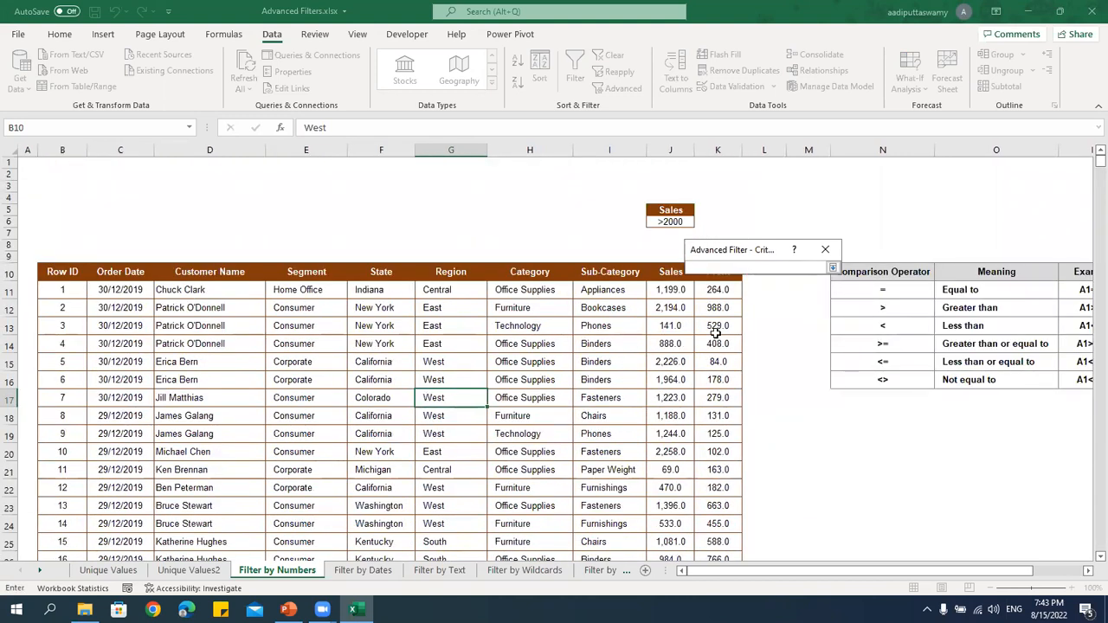
pyautogui.moveTo(727, 251); pyautogui.dragTo(327, 310)
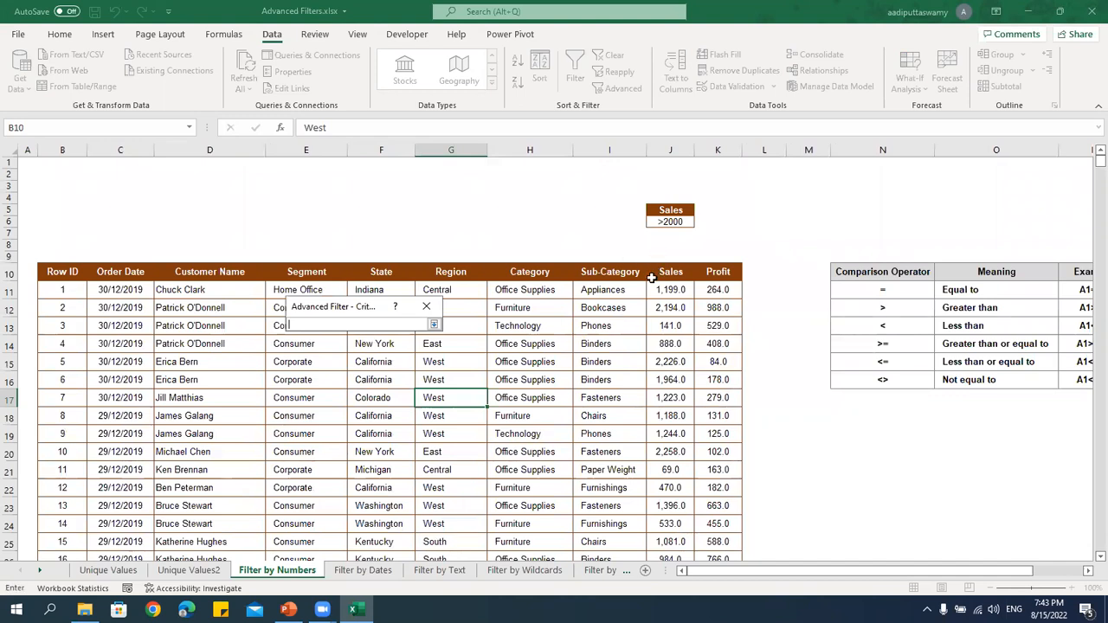
pyautogui.moveTo(671, 211); pyautogui.dragTo(660, 236)
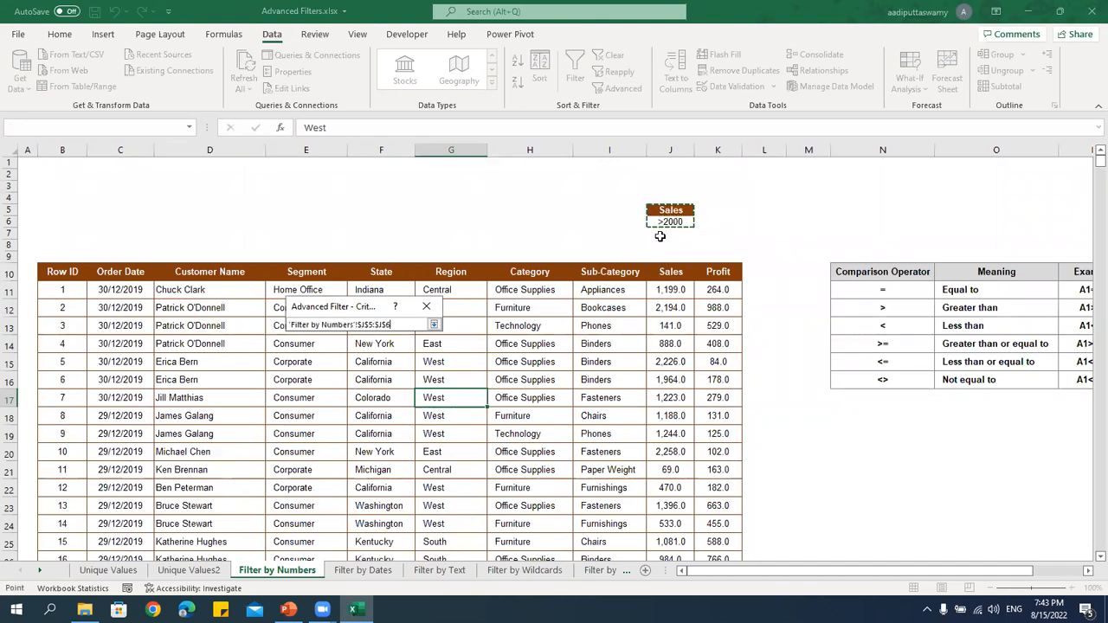
pyautogui.click(433, 325)
# Set T10 as the copy destination and run the Advanced Filter.
pyautogui.click(430, 404)
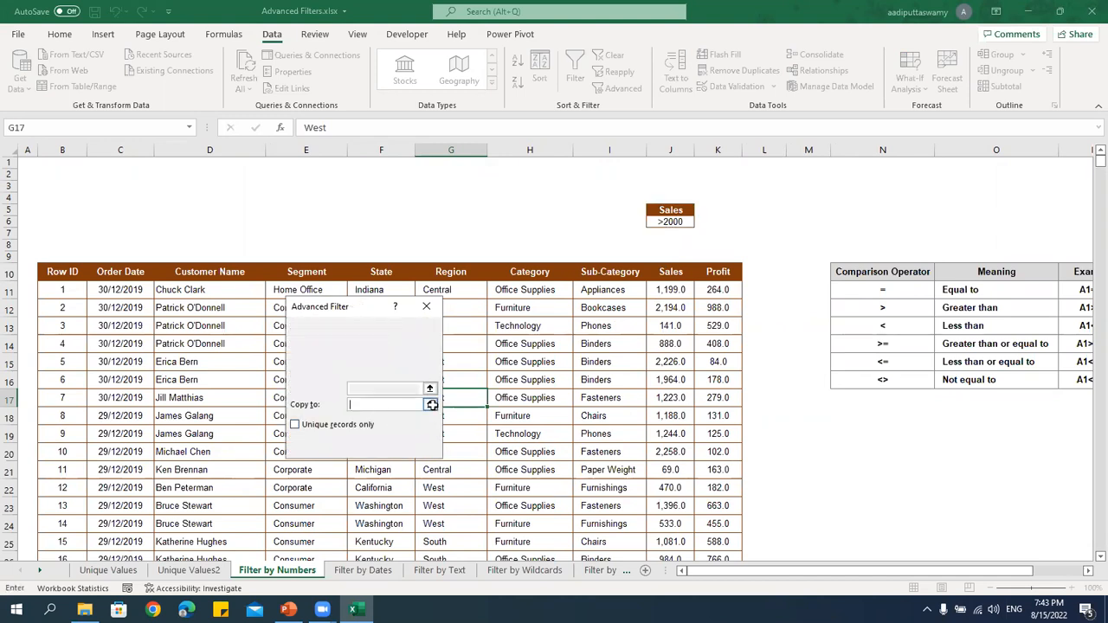
pyautogui.click(1088, 576)
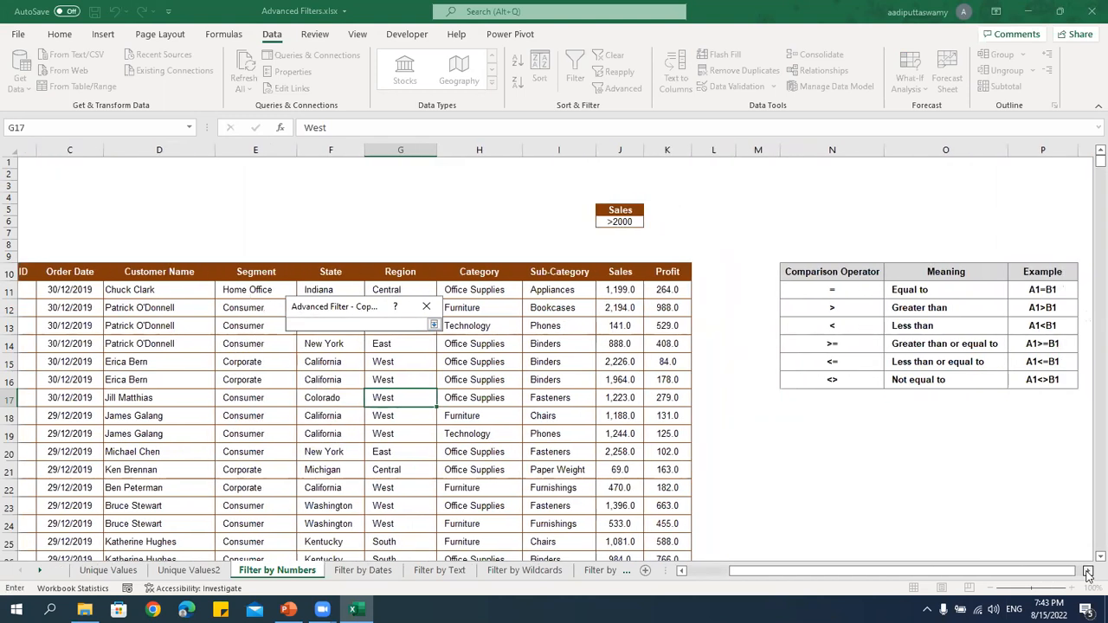
pyautogui.click(589, 273)
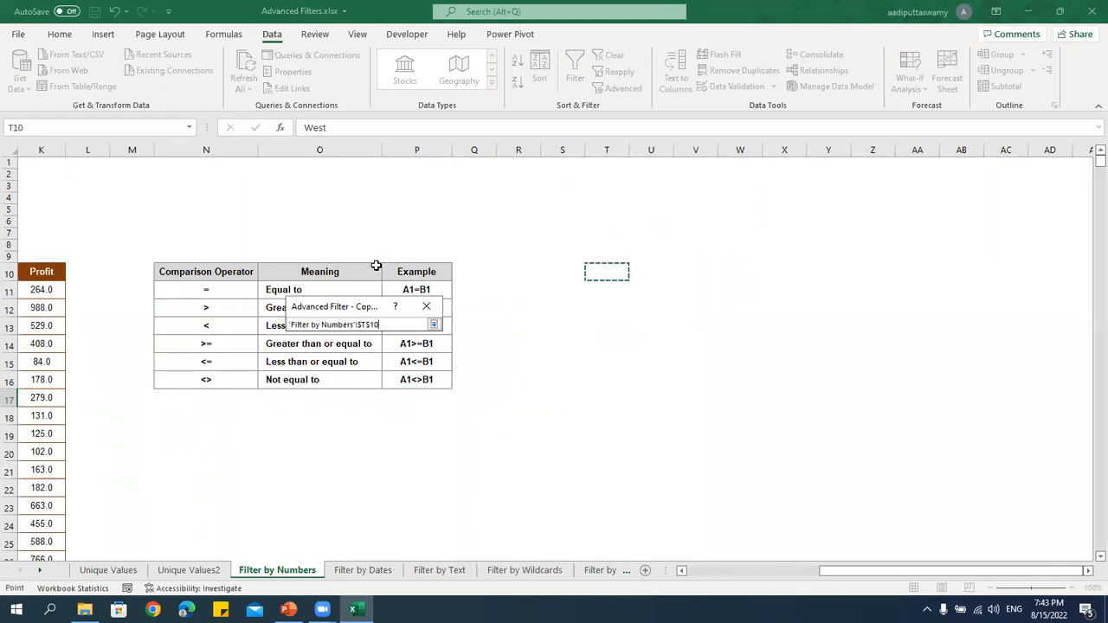
pyautogui.click(434, 325)
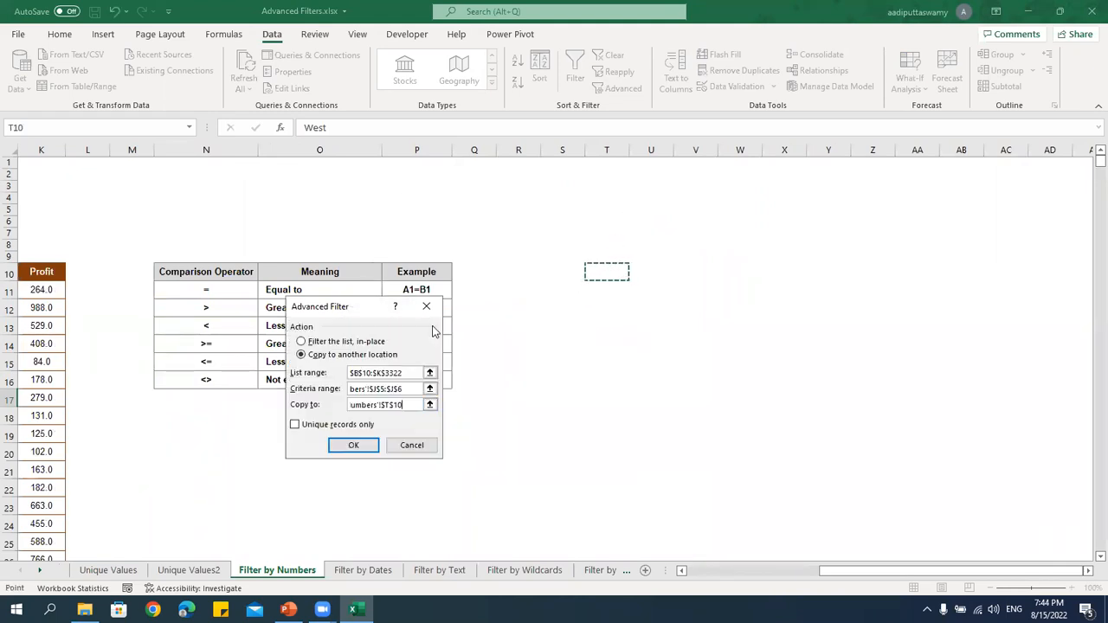
pyautogui.click(367, 445)
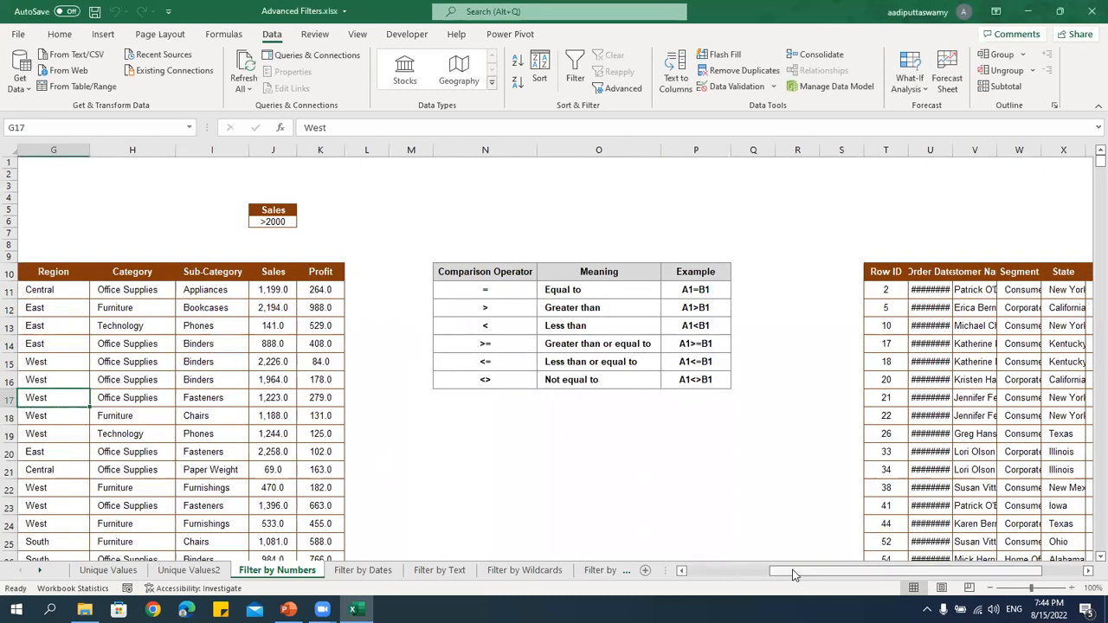
# Look through the extracted records from T10 down to the last row, checking their Sales values.
pyautogui.moveTo(794, 573); pyautogui.dragTo(832, 572)
pyautogui.moveTo(657, 274); pyautogui.dragTo(1054, 469)
pyautogui.scroll(-6, 1054, 470)
pyautogui.scroll(-20, 1054, 472)
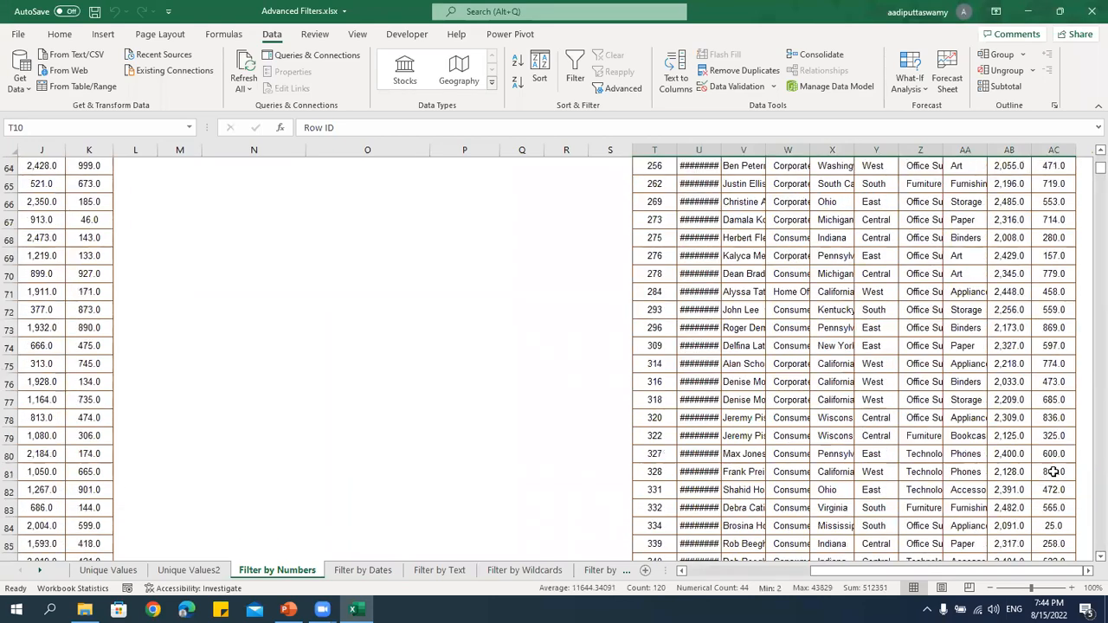
pyautogui.scroll(-20, 1054, 472)
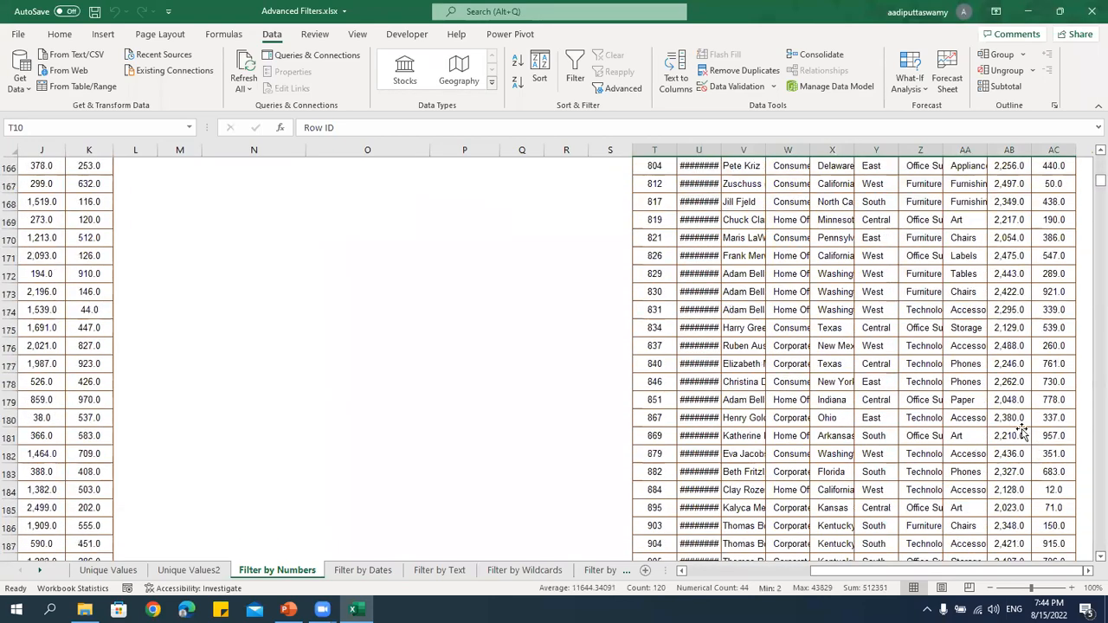
pyautogui.click(1023, 435)
pyautogui.hotkey('ctrl', 'Down')
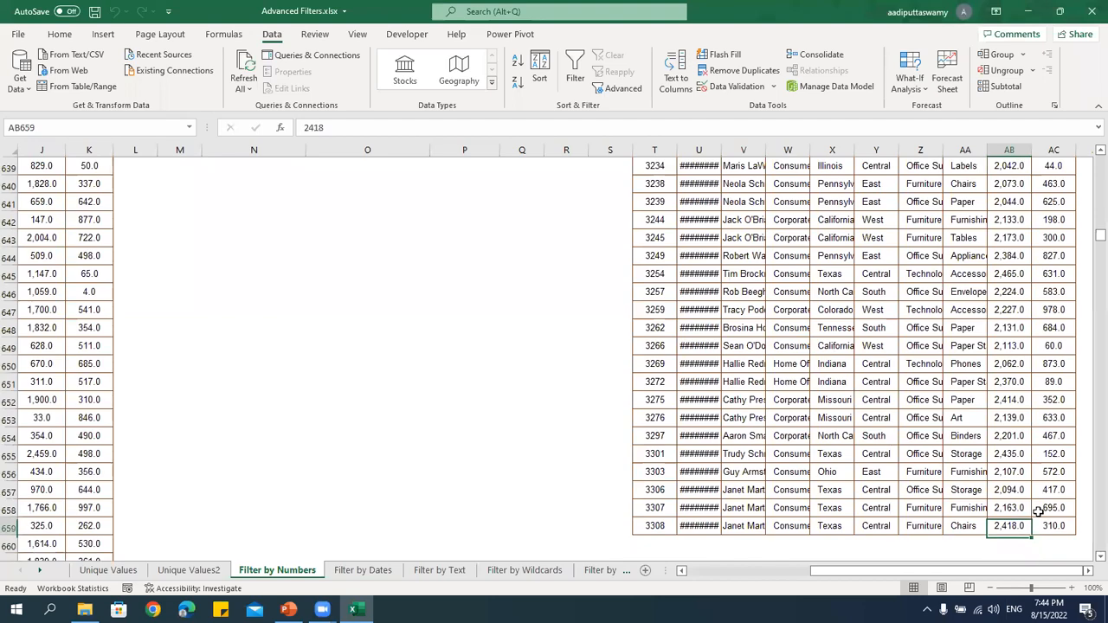
pyautogui.hotkey('ctrl', 'shift', 'Up')
pyautogui.press('Up')
pyautogui.press('Up')
pyautogui.hotkey('ctrl', 'Up')
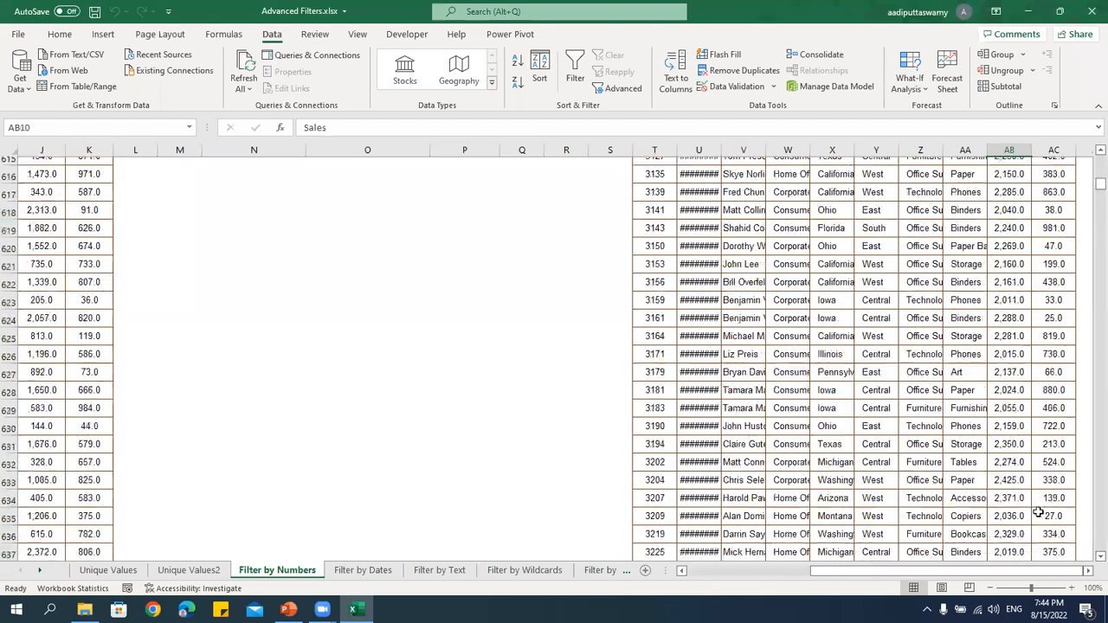
# Return to the source table, select its header row B10:K10 and turn on the column filters.
pyautogui.hotkey('ctrl', 'Left')
pyautogui.hotkey('ctrl', 'Left')
pyautogui.hotkey('ctrl', 'Left')
pyautogui.hotkey('ctrl', 'Left')
pyautogui.hotkey('ctrl', 'Left')
pyautogui.hotkey('ctrl', 'Left')
pyautogui.press('Up')
pyautogui.press('Up')
pyautogui.press('Up')
pyautogui.press('Up')
pyautogui.press('Up')
pyautogui.press('Up')
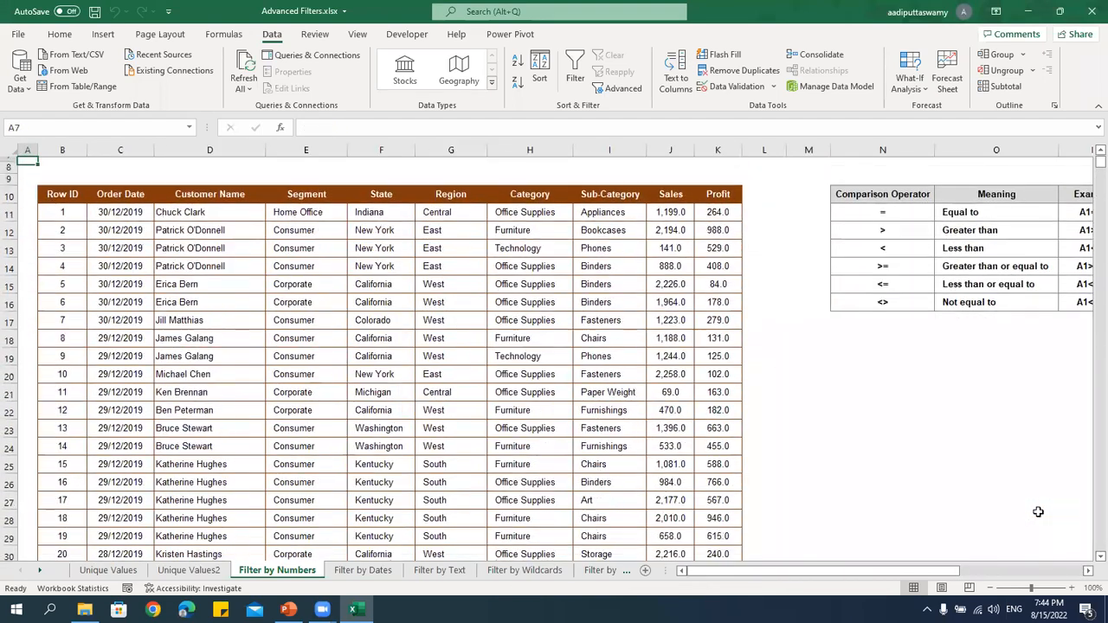
pyautogui.press('Down')
pyautogui.press('Down')
pyautogui.press('Down')
pyautogui.press('Down')
pyautogui.press('Down')
pyautogui.press('Down')
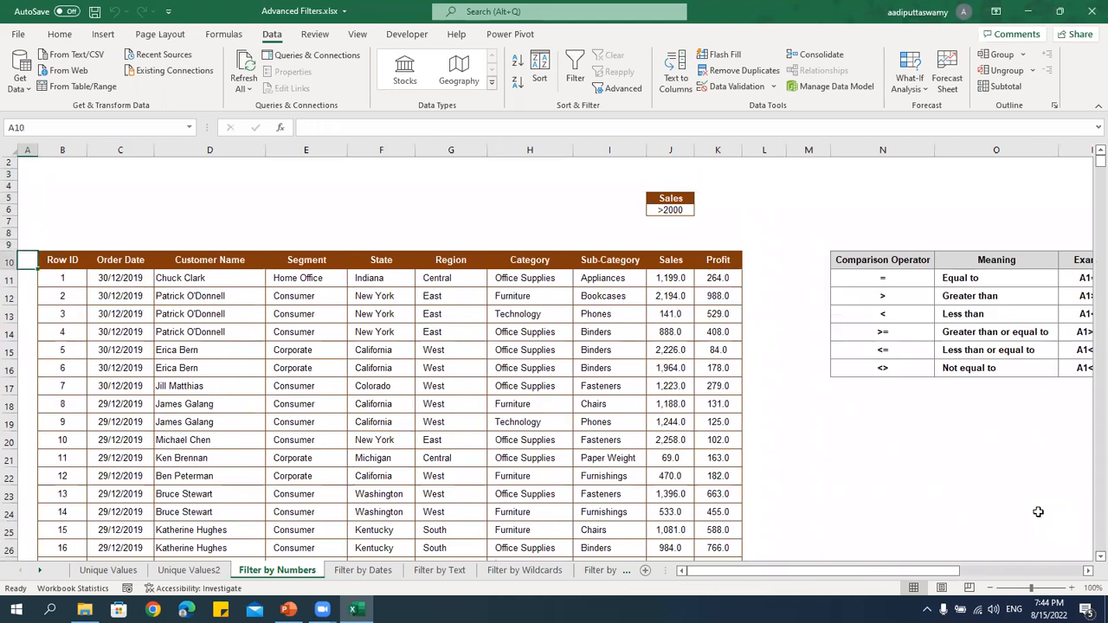
pyautogui.press('Right')
pyautogui.hotkey('ctrl', 'shift', 'Right')
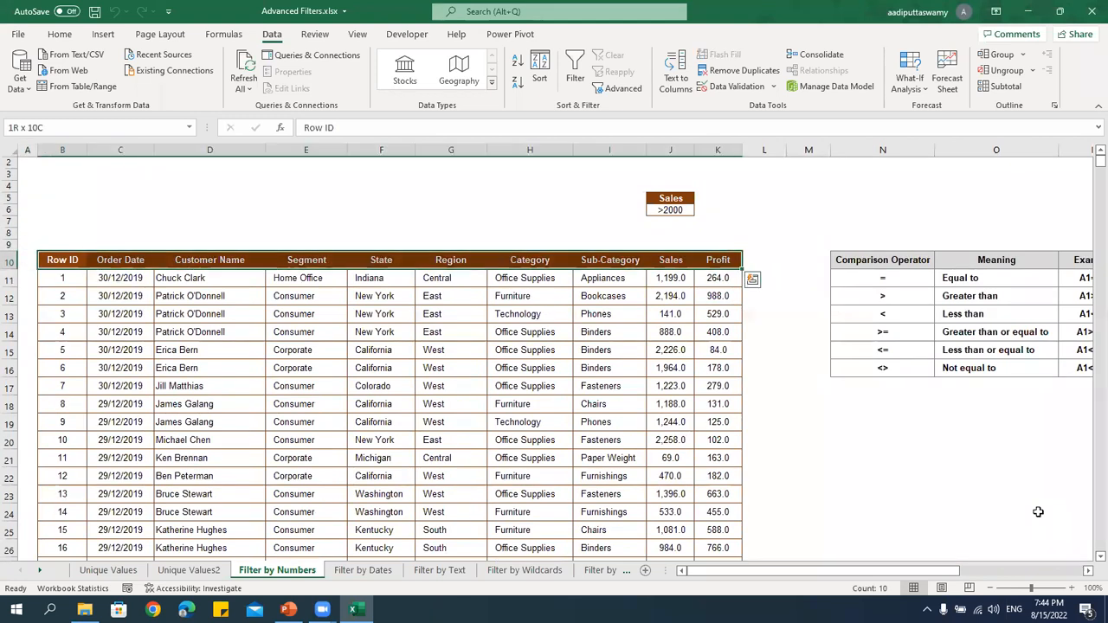
pyautogui.click(576, 74)
pyautogui.click(720, 291)
# Filter the source table's Sales column for values greater than or equal to 2000.
pyautogui.click(687, 261)
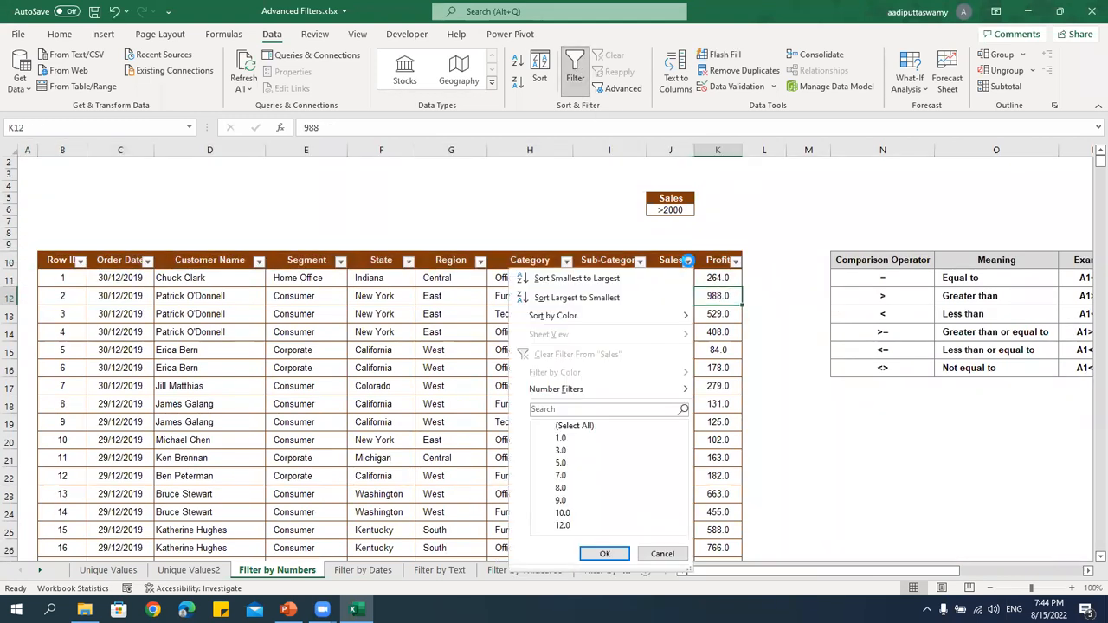
pyautogui.moveTo(594, 396)
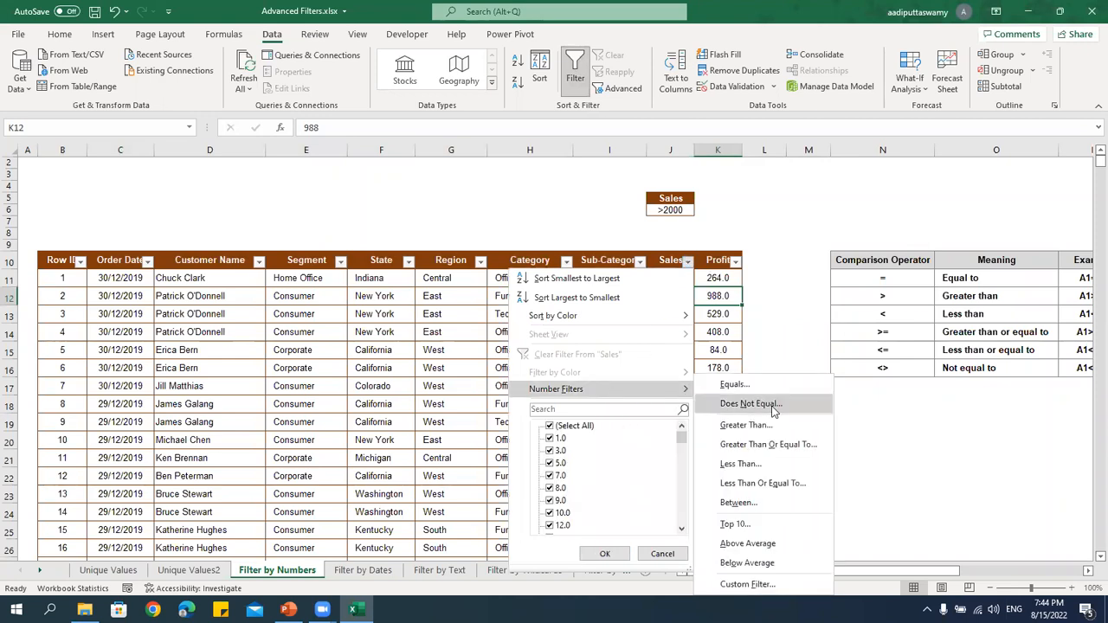
pyautogui.click(768, 446)
pyautogui.write('2000')
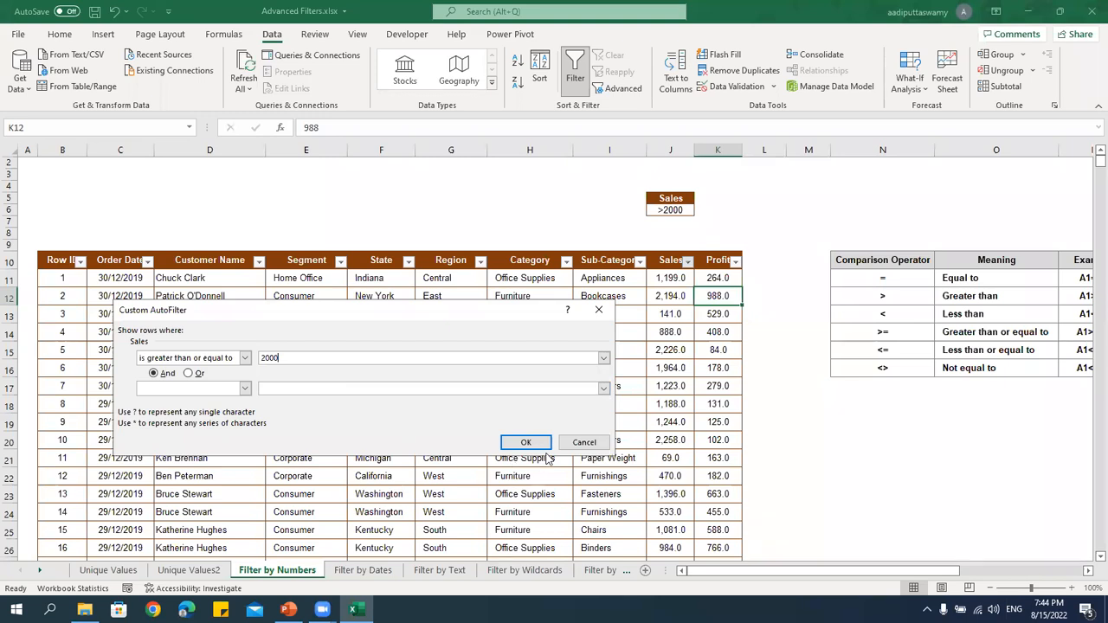
pyautogui.click(526, 443)
# Look over the filtered source table and compare it with the extracted copy starting at T10.
pyautogui.moveTo(71, 265); pyautogui.dragTo(718, 530)
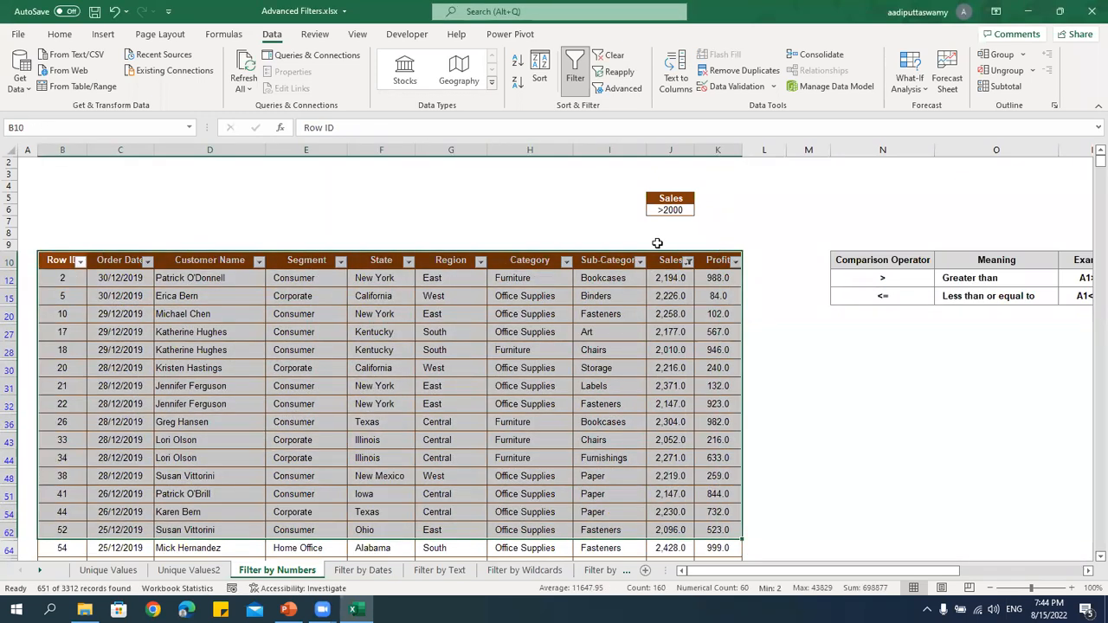
pyautogui.click(651, 351)
pyautogui.scroll(1, 667, 403)
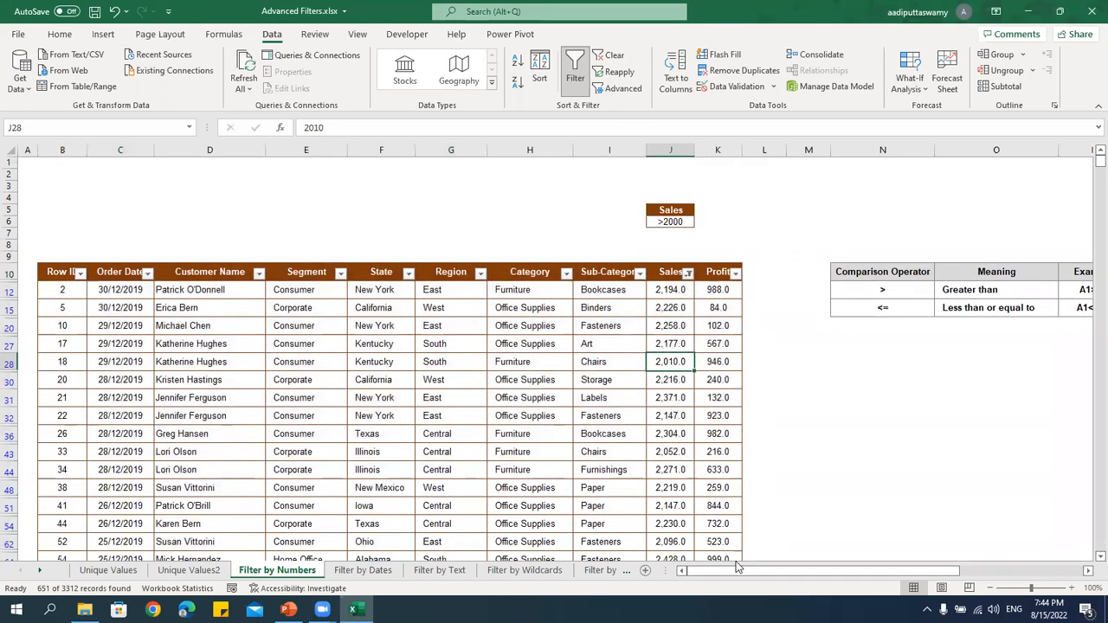
pyautogui.moveTo(741, 570); pyautogui.dragTo(869, 571)
pyautogui.click(965, 344)
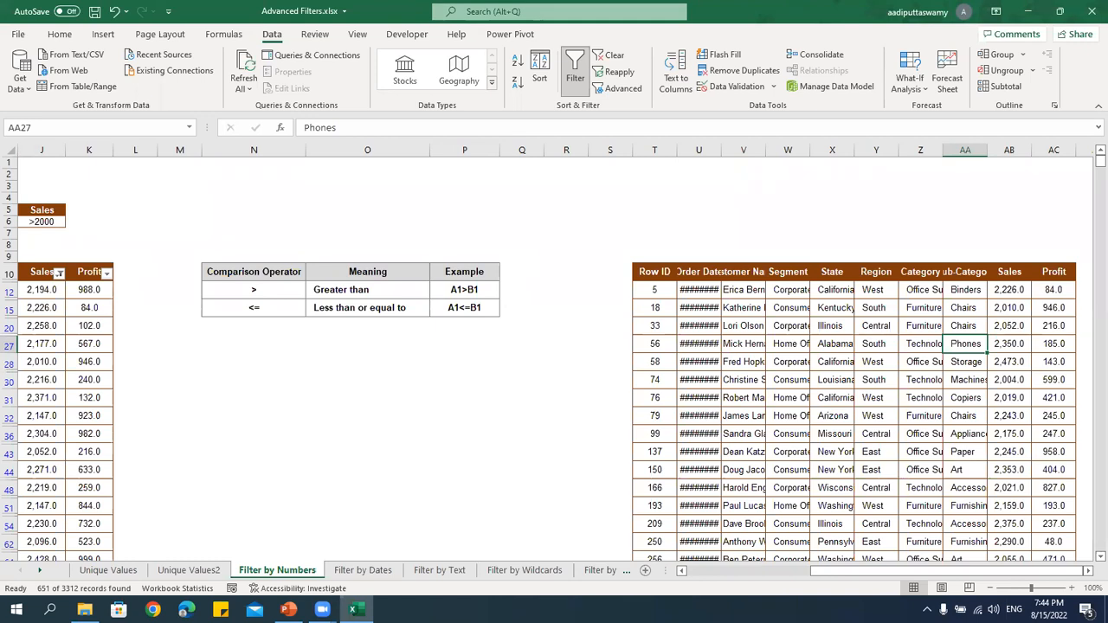
# Switch to the Filter by Dates sheet and look at the Order Date criterion above the table.
pyautogui.click(363, 569)
pyautogui.moveTo(220, 208); pyautogui.dragTo(216, 221)
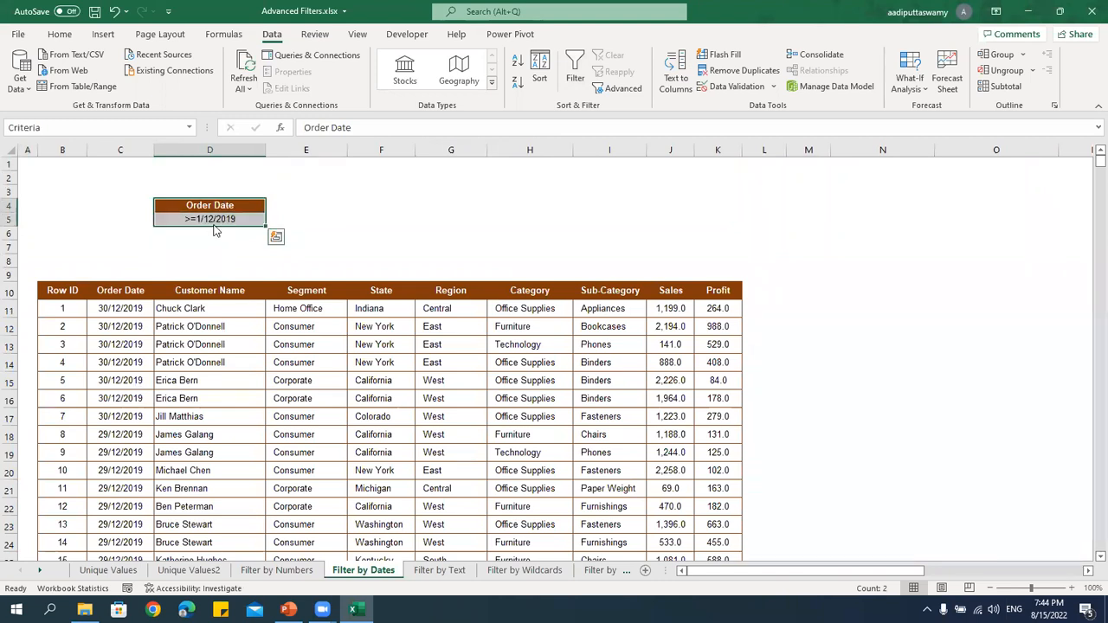
pyautogui.click(178, 365)
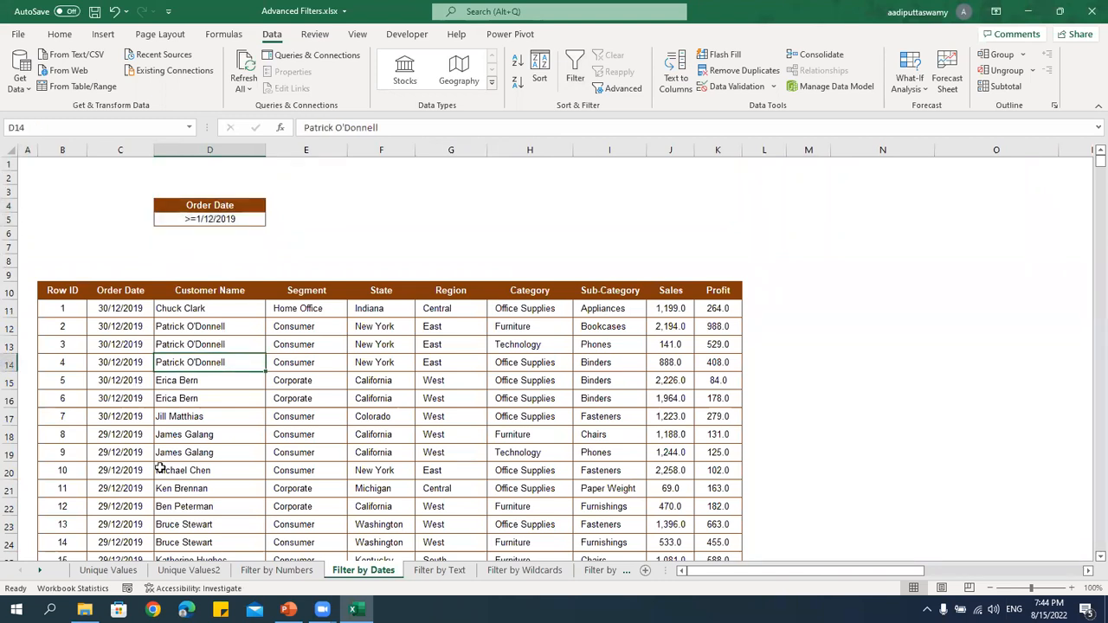
# On the Filter by Text sheet, copy the State, Region and Category headers with their first values to F5:H6, and select the State criterion cell.
pyautogui.click(452, 571)
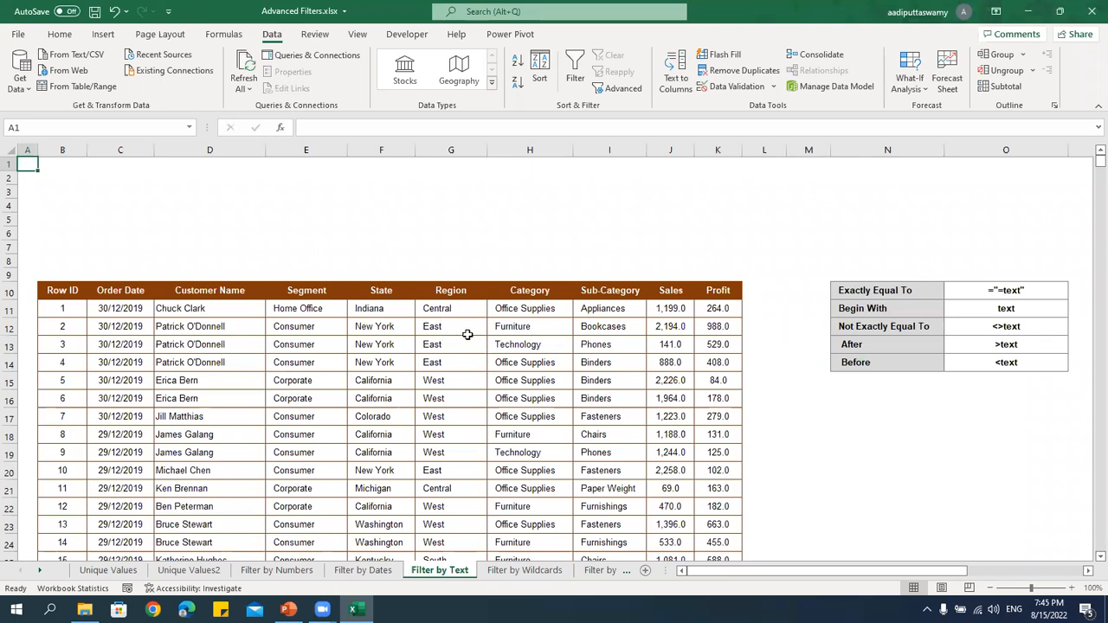
pyautogui.moveTo(386, 291); pyautogui.dragTo(532, 311)
pyautogui.hotkey('ctrl', 'c')
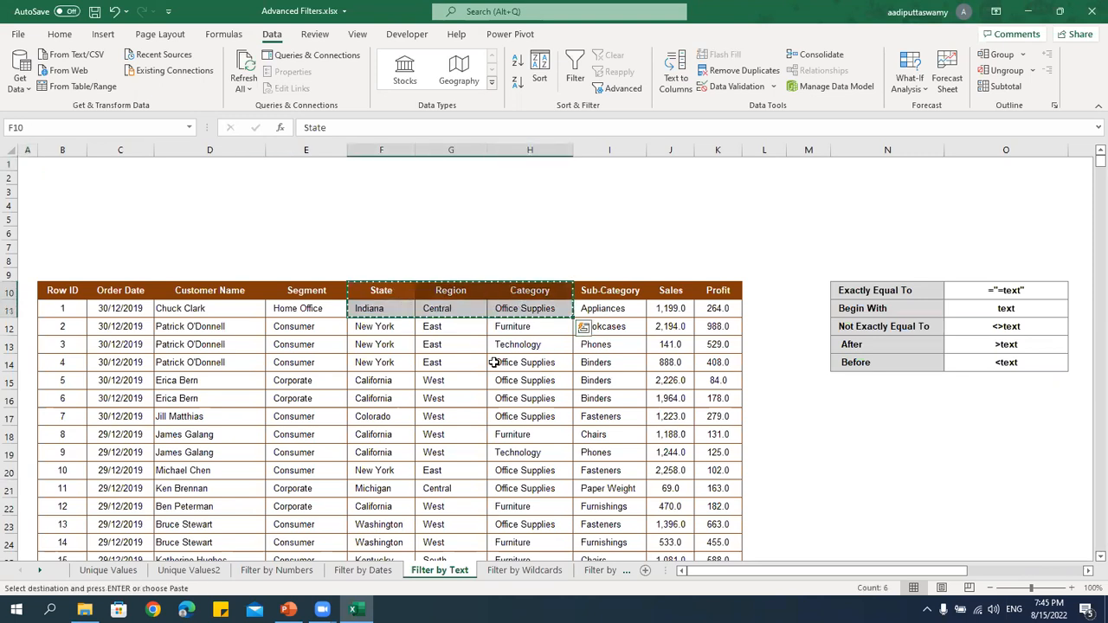
pyautogui.click(394, 233)
pyautogui.click(388, 218)
pyautogui.hotkey('ctrl', 'v')
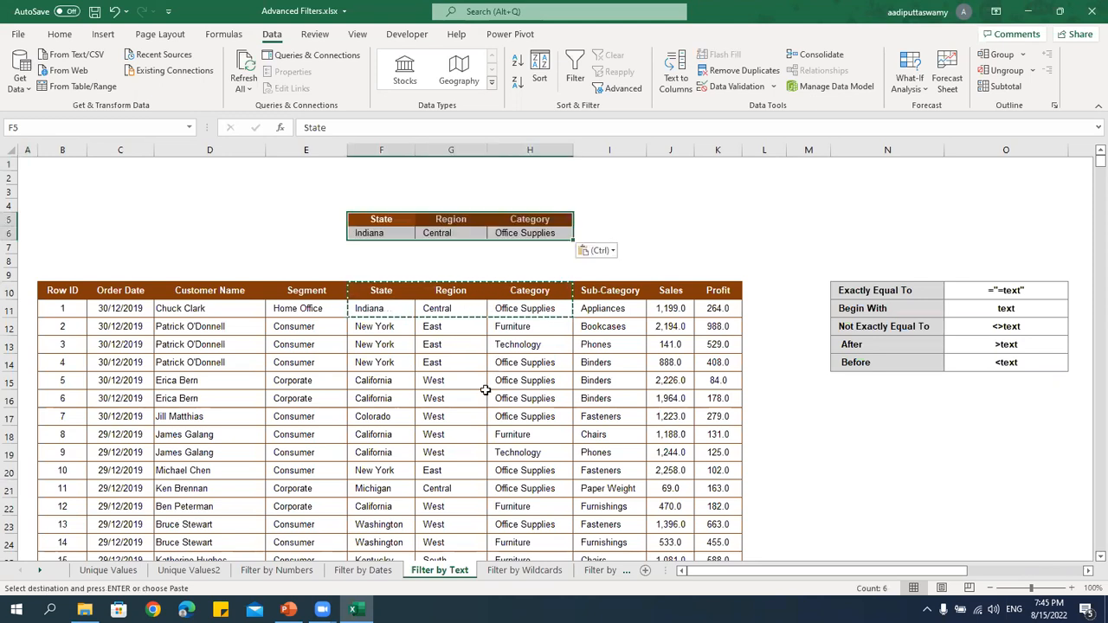
pyautogui.press('Escape')
pyautogui.click(481, 396)
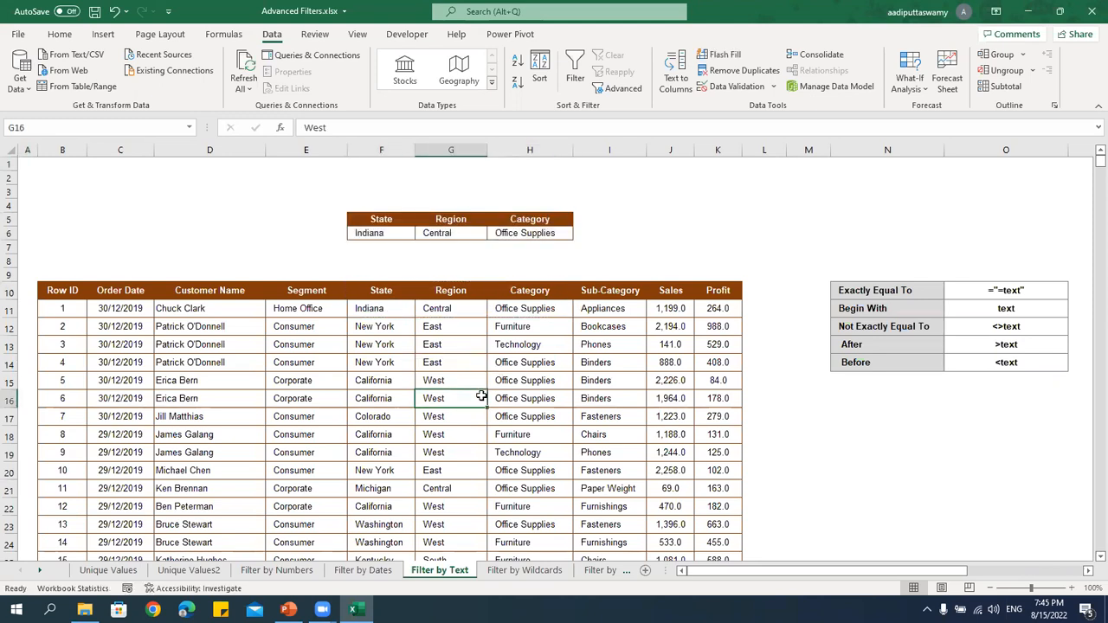
pyautogui.click(395, 234)
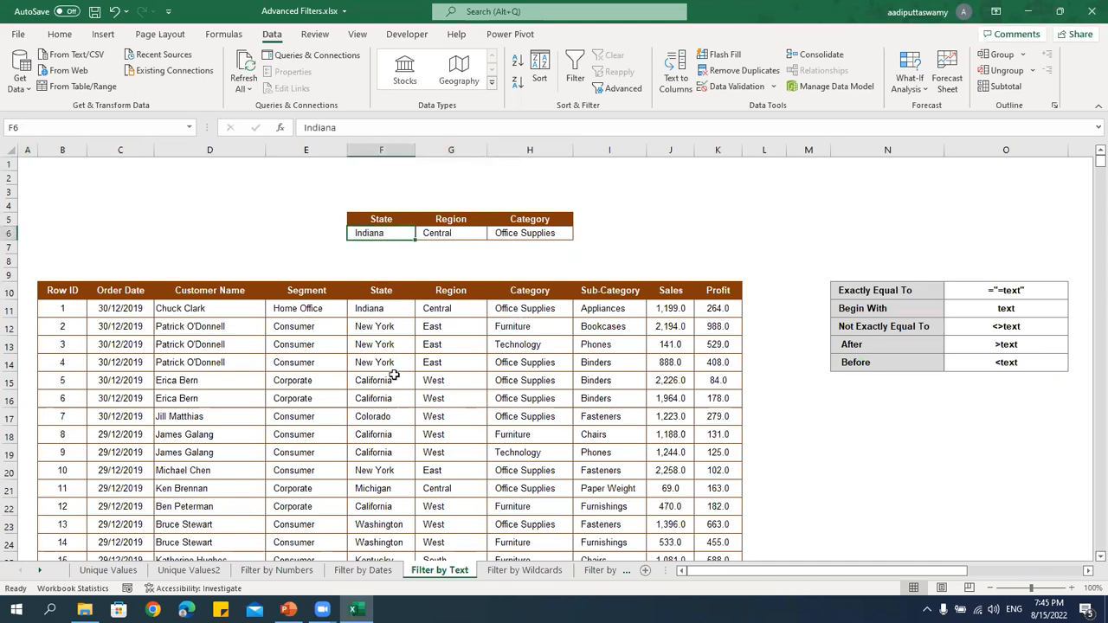
# Compare the State, Region and Category criteria in F5:H6 with the matching headers of the source table.
pyautogui.click(458, 232)
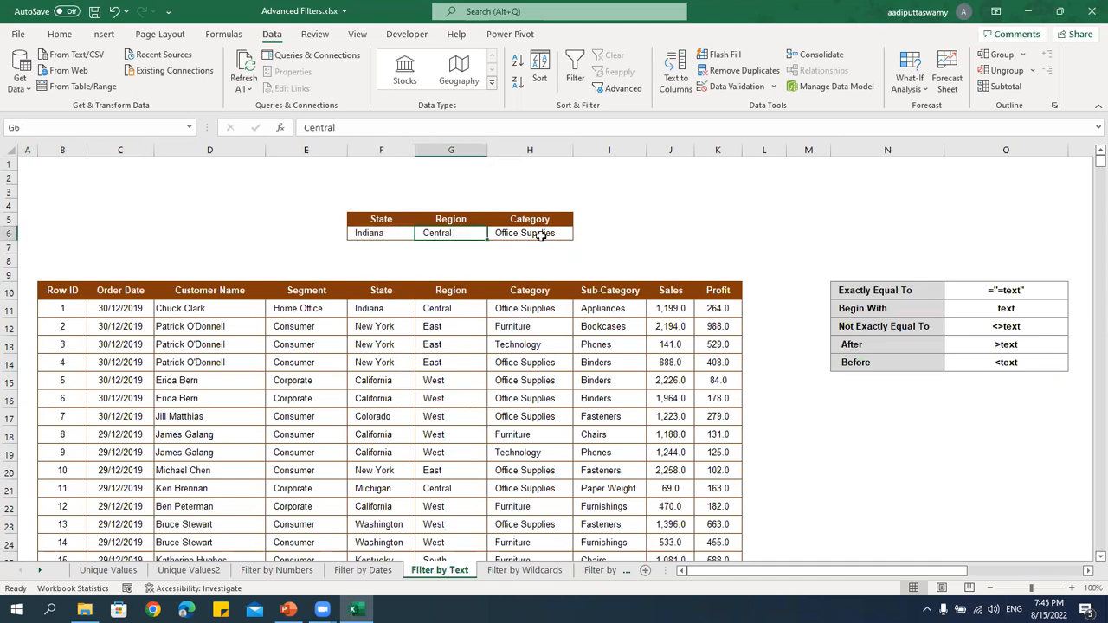
pyautogui.click(540, 235)
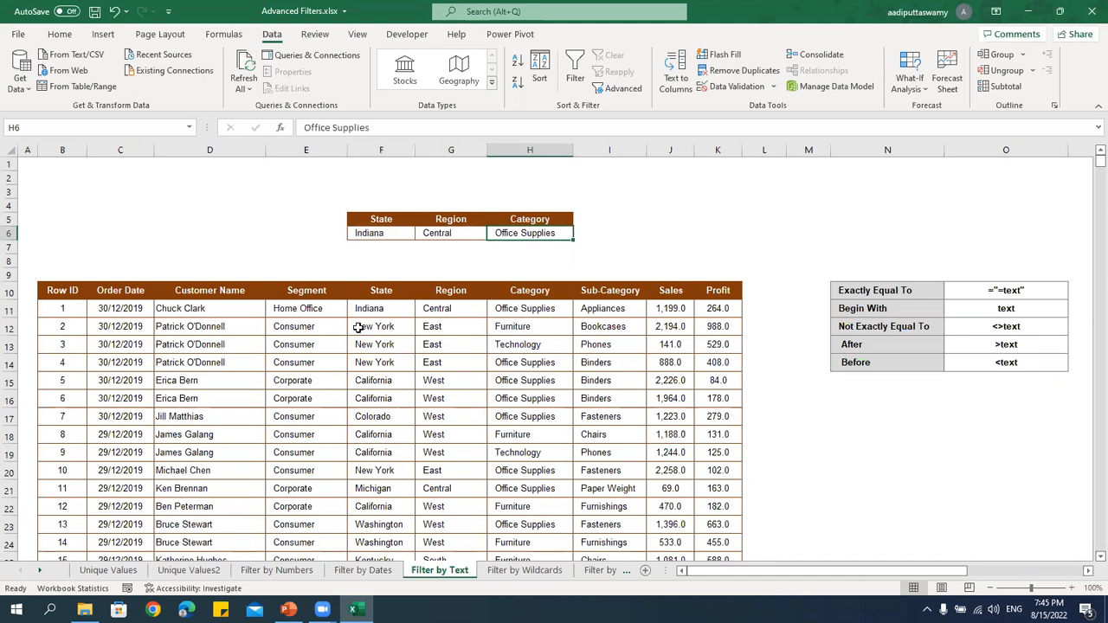
pyautogui.moveTo(361, 295); pyautogui.dragTo(563, 289)
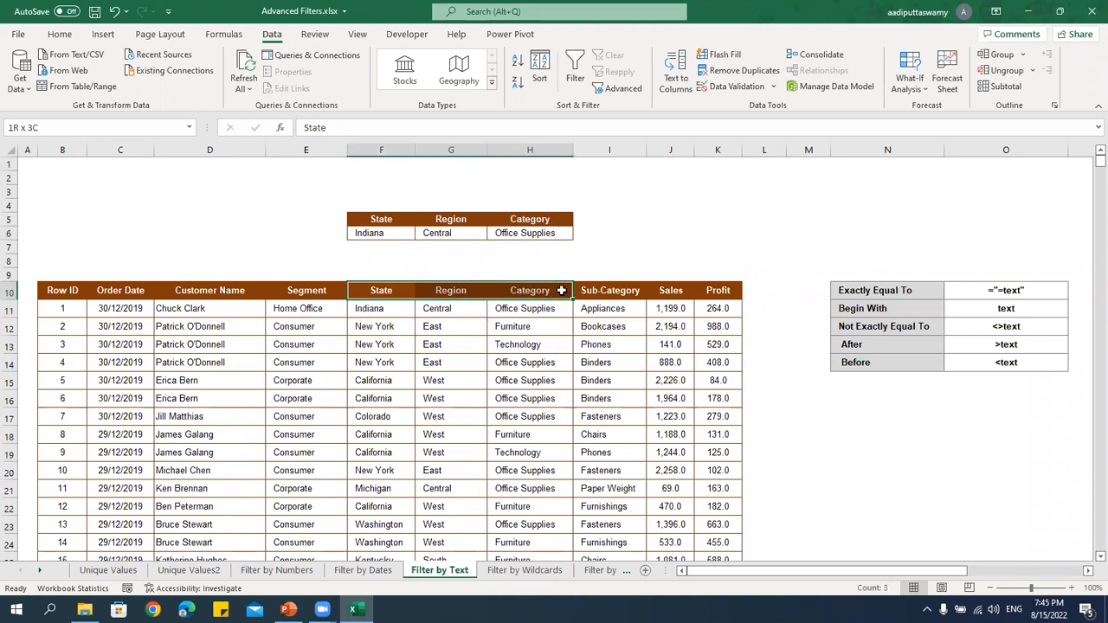
pyautogui.click(376, 290)
pyautogui.press('Right')
pyautogui.press('Right')
pyautogui.moveTo(396, 233); pyautogui.dragTo(561, 225)
# Start an Advanced Filter that copies to another location, with the source table B10:K3322 as the list range.
pyautogui.click(171, 339)
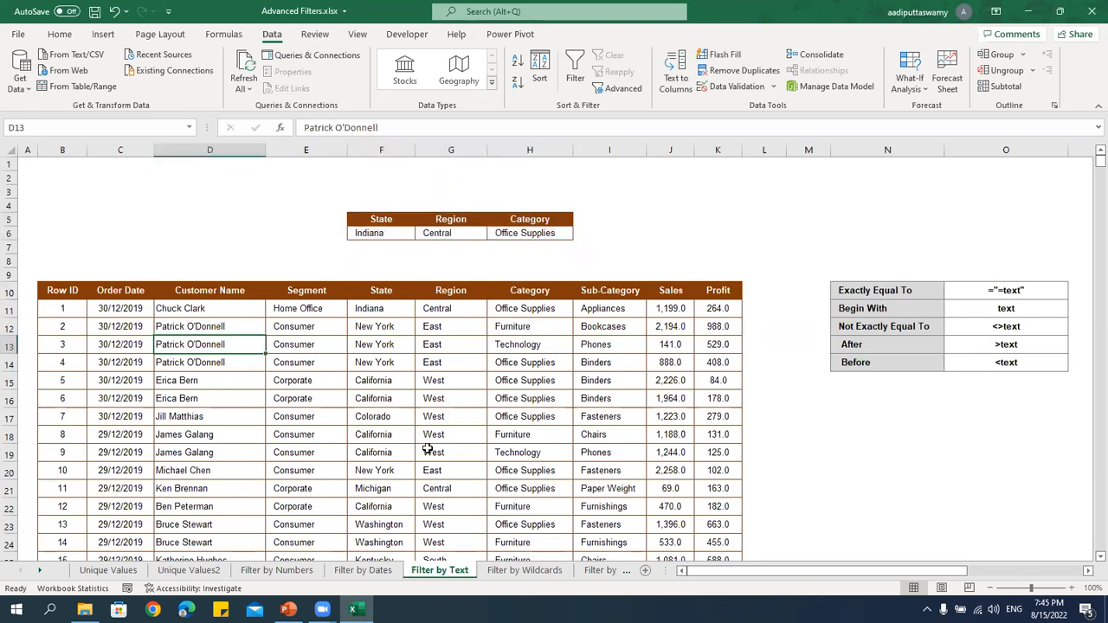
pyautogui.click(623, 89)
pyautogui.click(340, 355)
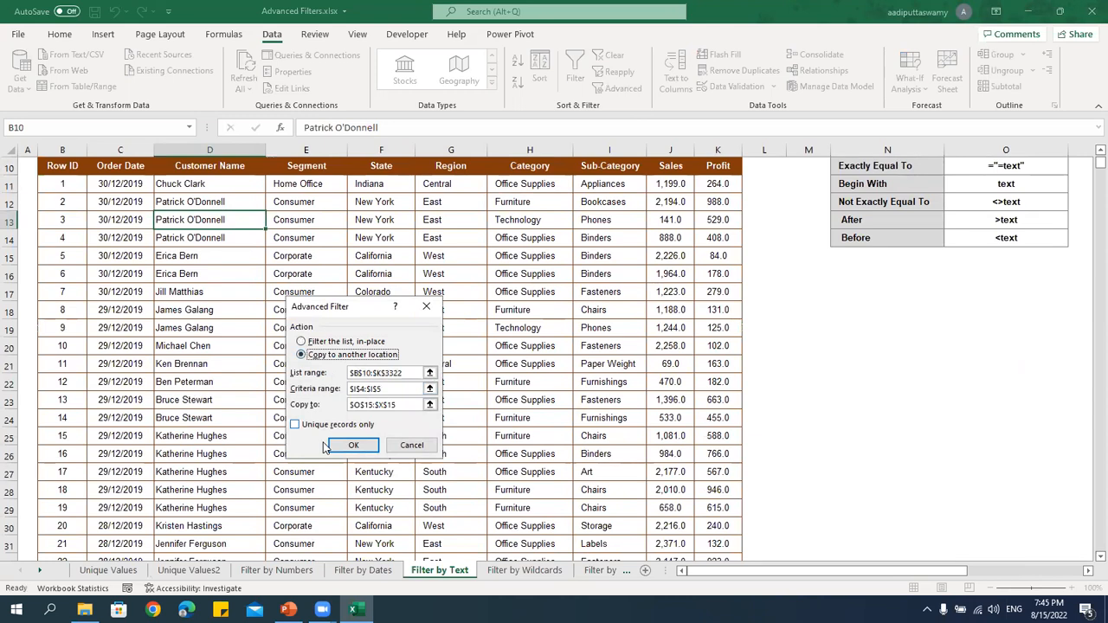
pyautogui.click(430, 372)
pyautogui.scroll(3, 155, 325)
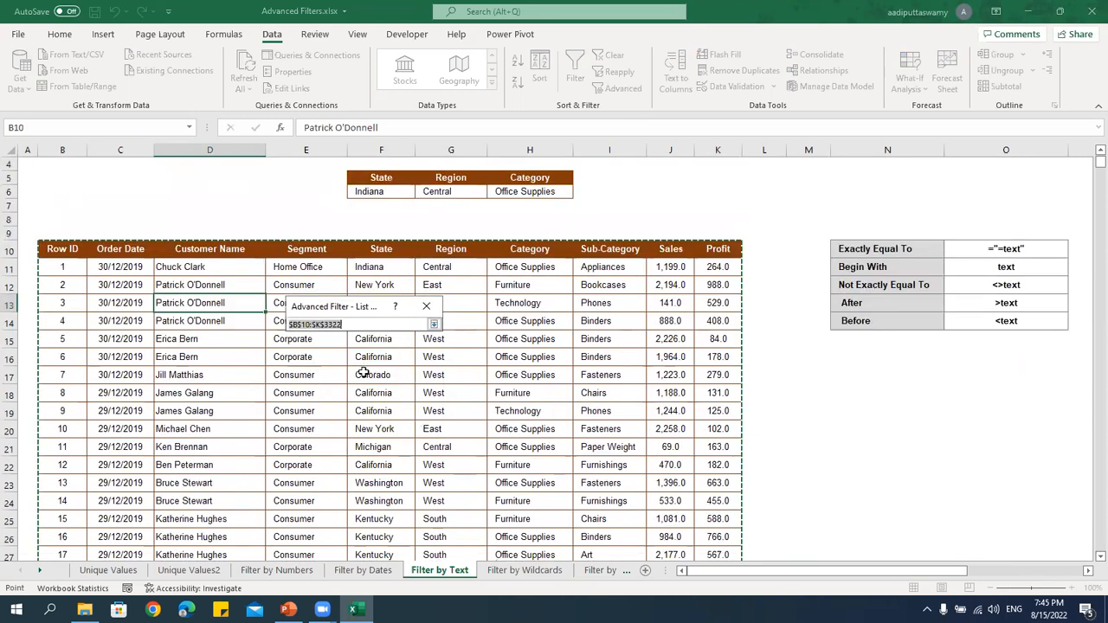
pyautogui.click(63, 291)
pyautogui.hotkey('ctrl', 'shift', 'Right')
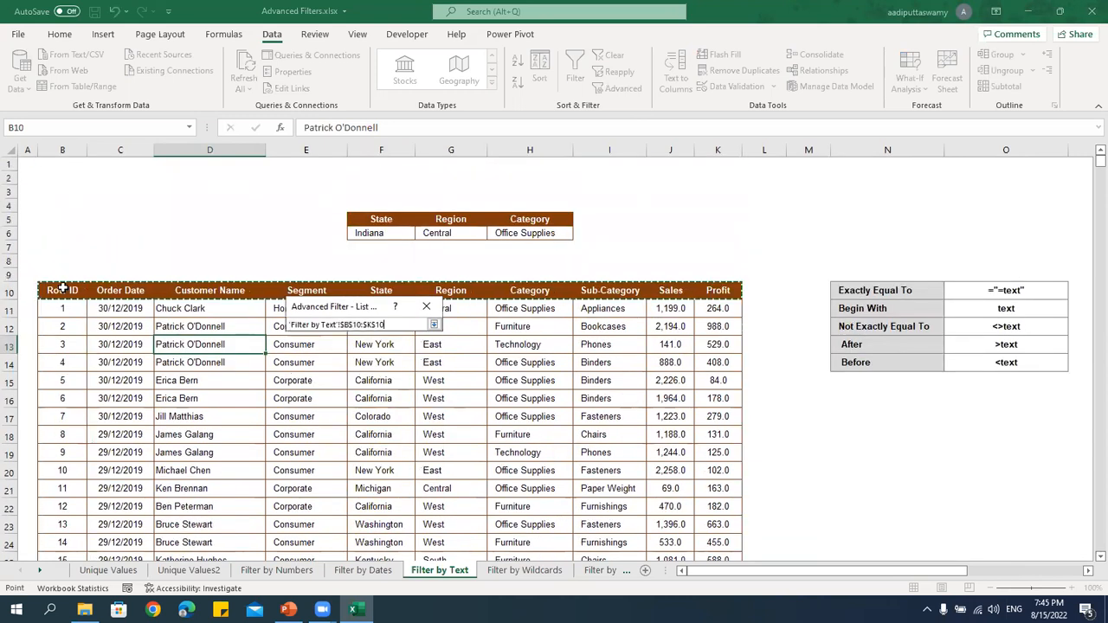
pyautogui.hotkey('ctrl', 'shift', 'Down')
pyautogui.click(434, 324)
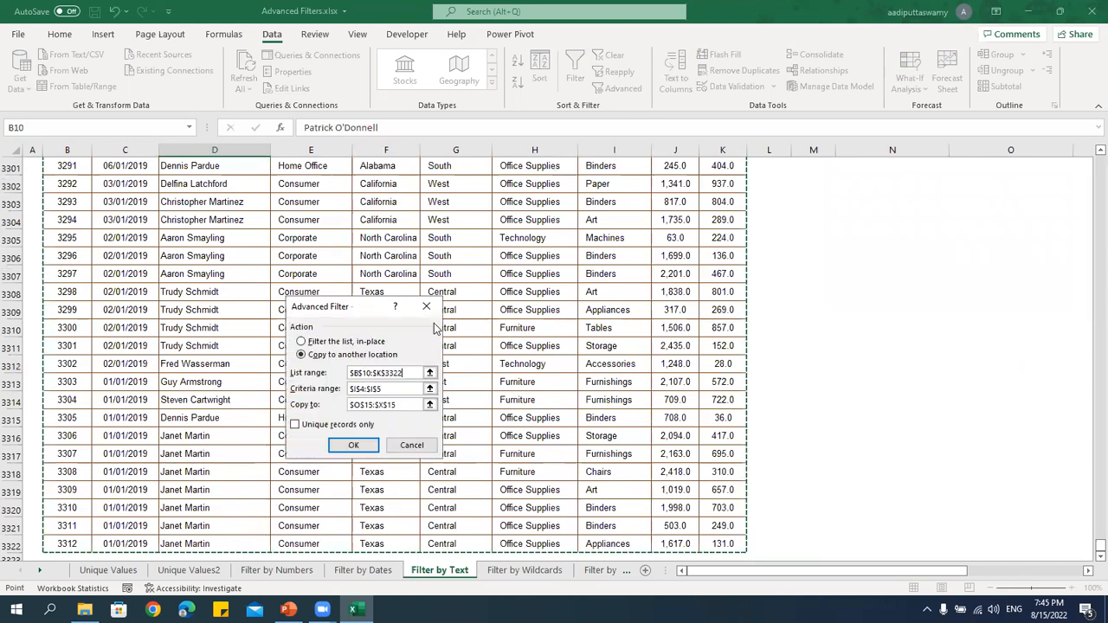
# Set the criteria range to F5:H6 and the copy destination to R10, and run the Advanced Filter.
pyautogui.click(431, 389)
pyautogui.scroll(1, 545, 430)
pyautogui.moveTo(380, 221); pyautogui.dragTo(532, 235)
pyautogui.click(434, 324)
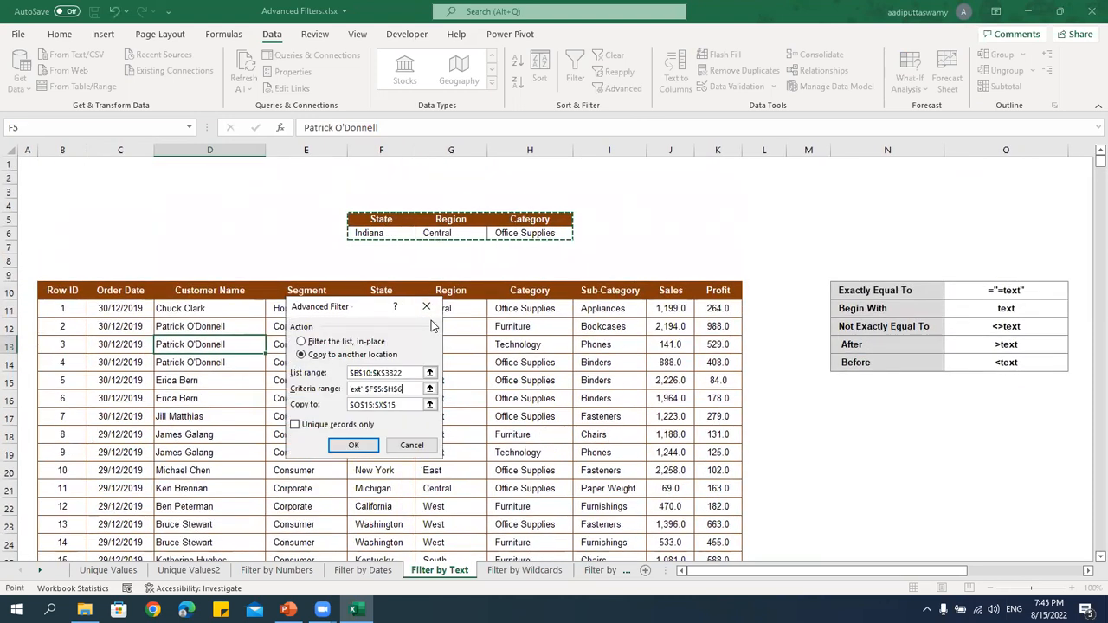
pyautogui.click(430, 405)
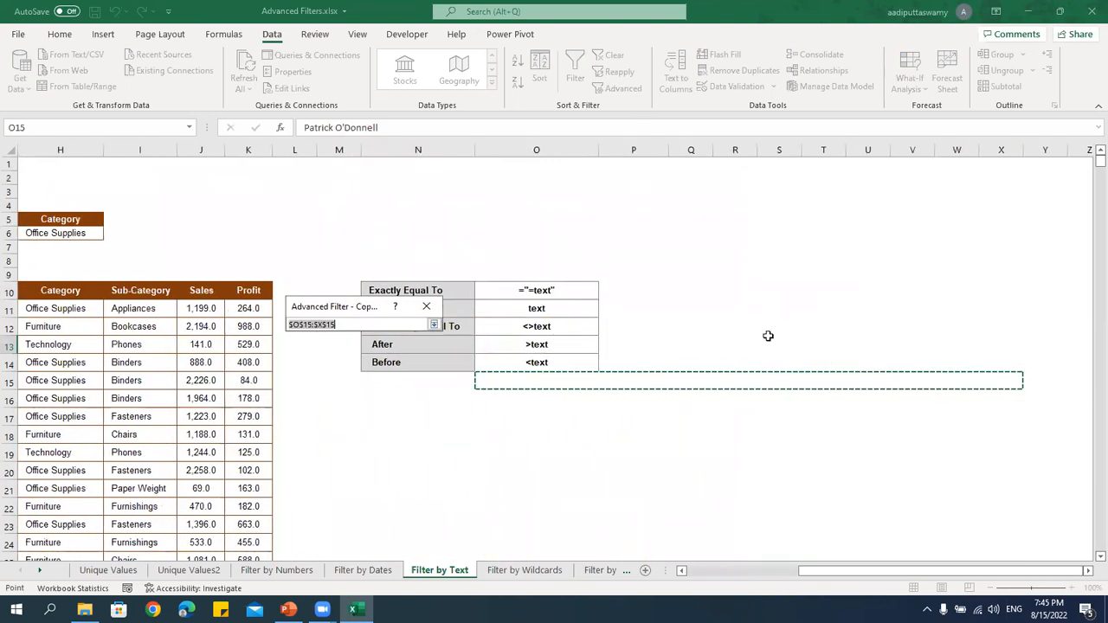
pyautogui.click(720, 286)
pyautogui.click(435, 326)
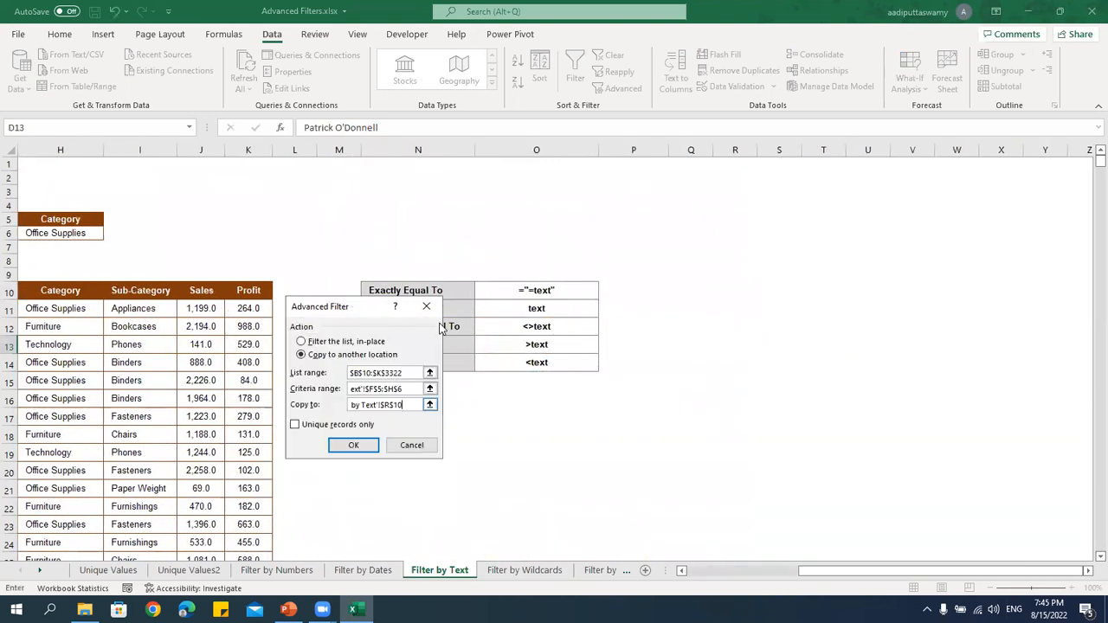
pyautogui.click(355, 445)
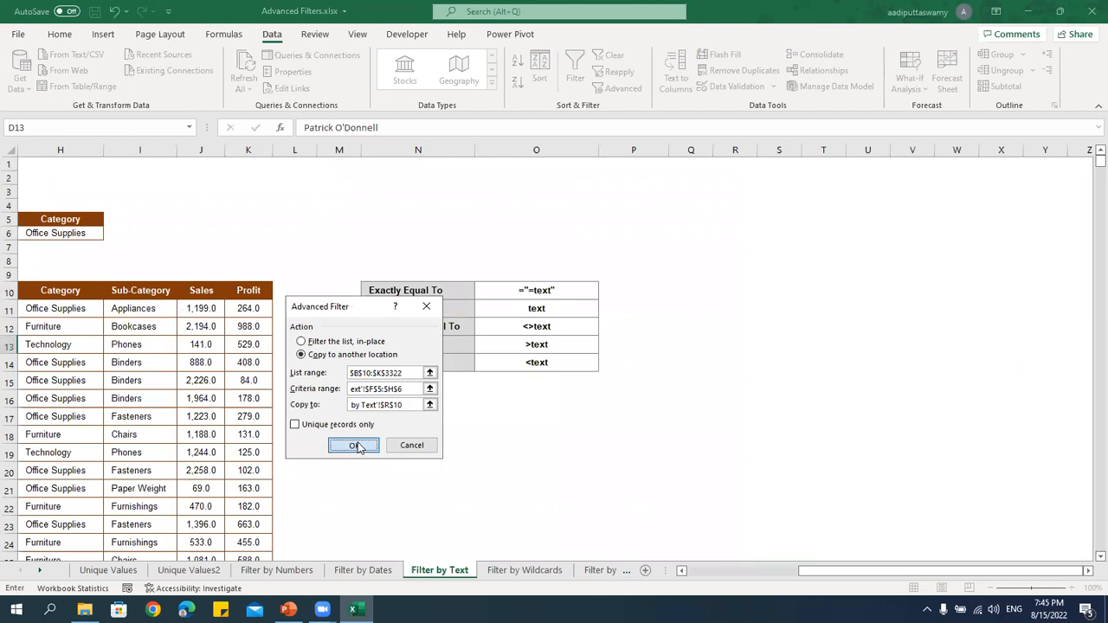
# Check the State and Region values in the extracted table at R10 and autofit its Category column X.
pyautogui.moveTo(761, 572); pyautogui.dragTo(835, 572)
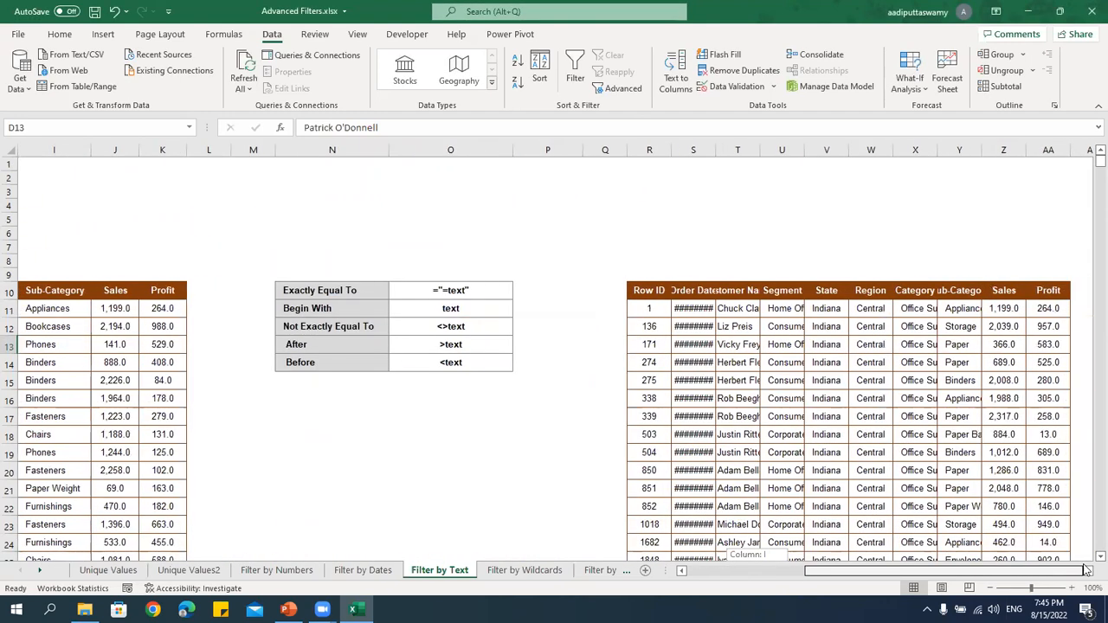
pyautogui.click(829, 309)
pyautogui.click(873, 314)
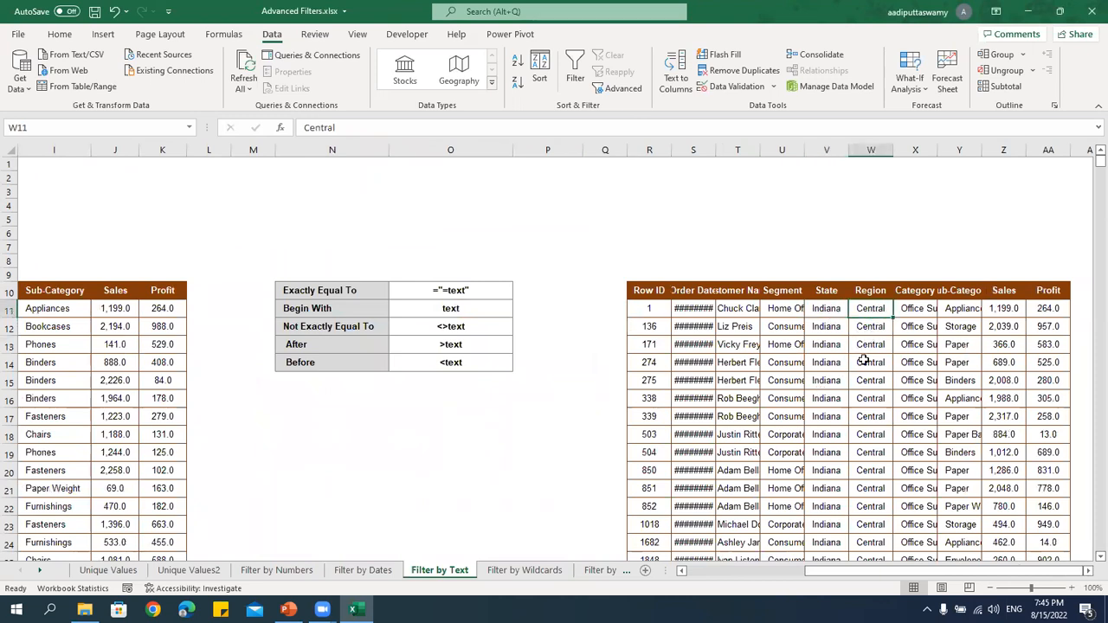
pyautogui.doubleClick(938, 150)
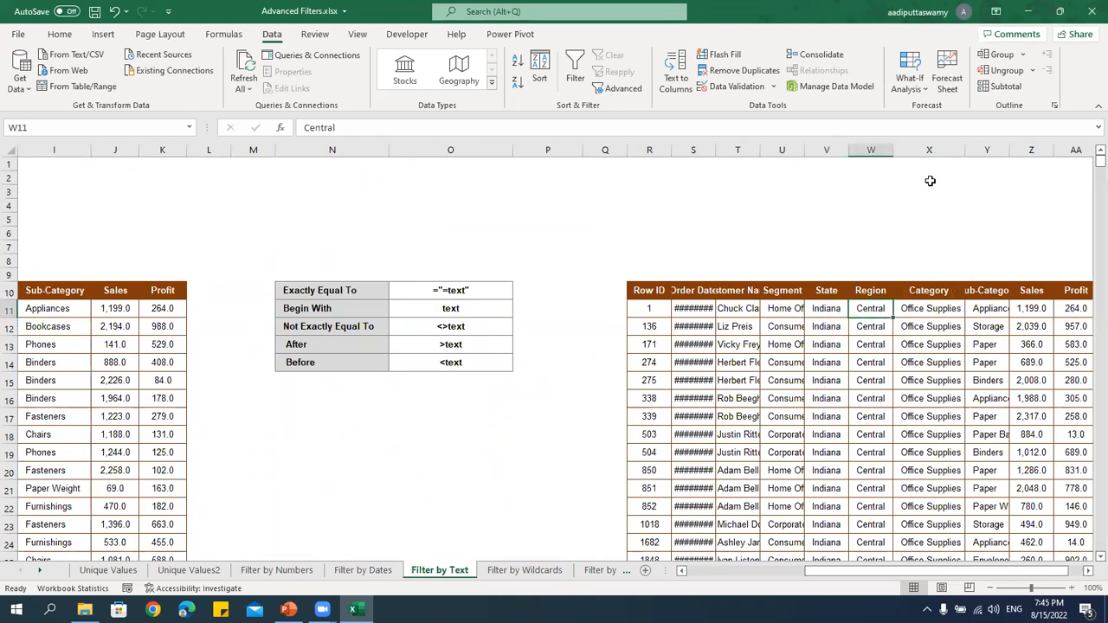
pyautogui.click(946, 342)
# Look through the extracted records and compare their State, Region and Category with the criteria and the source table.
pyautogui.scroll(-20, 935, 421)
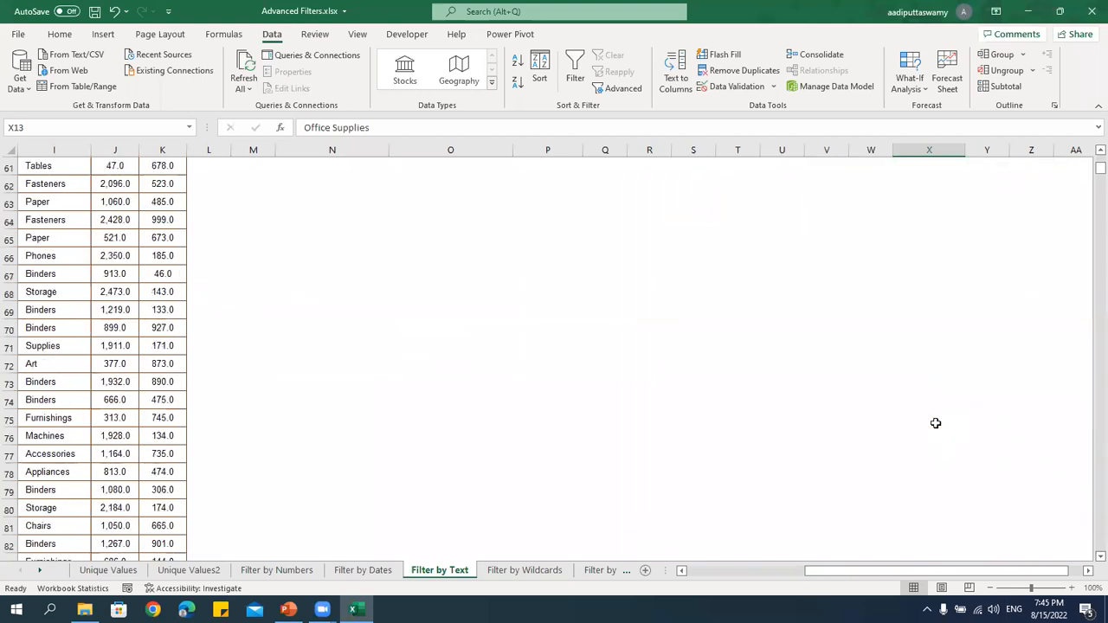
pyautogui.scroll(20, 936, 422)
pyautogui.scroll(6, 936, 422)
pyautogui.moveTo(825, 288); pyautogui.dragTo(938, 313)
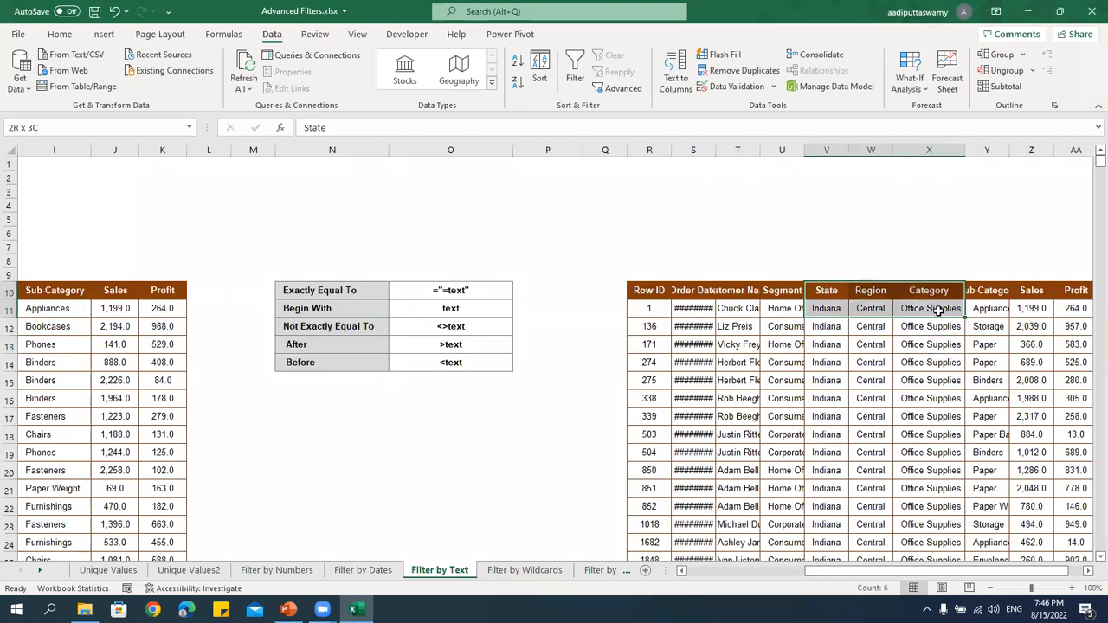
pyautogui.moveTo(892, 571); pyautogui.dragTo(675, 592)
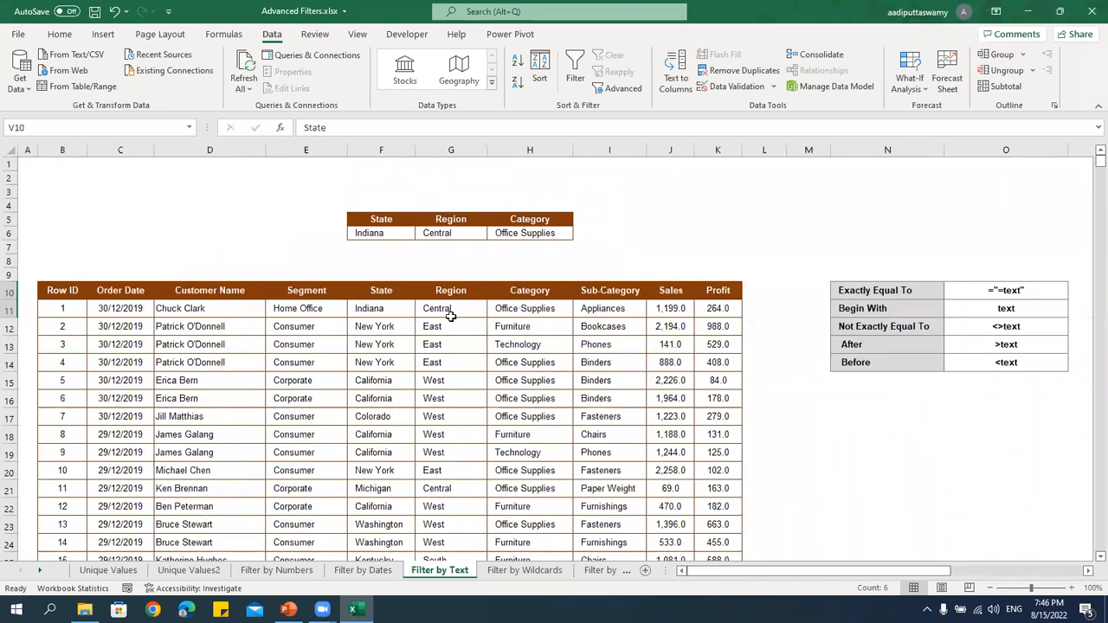
pyautogui.moveTo(391, 234); pyautogui.dragTo(525, 246)
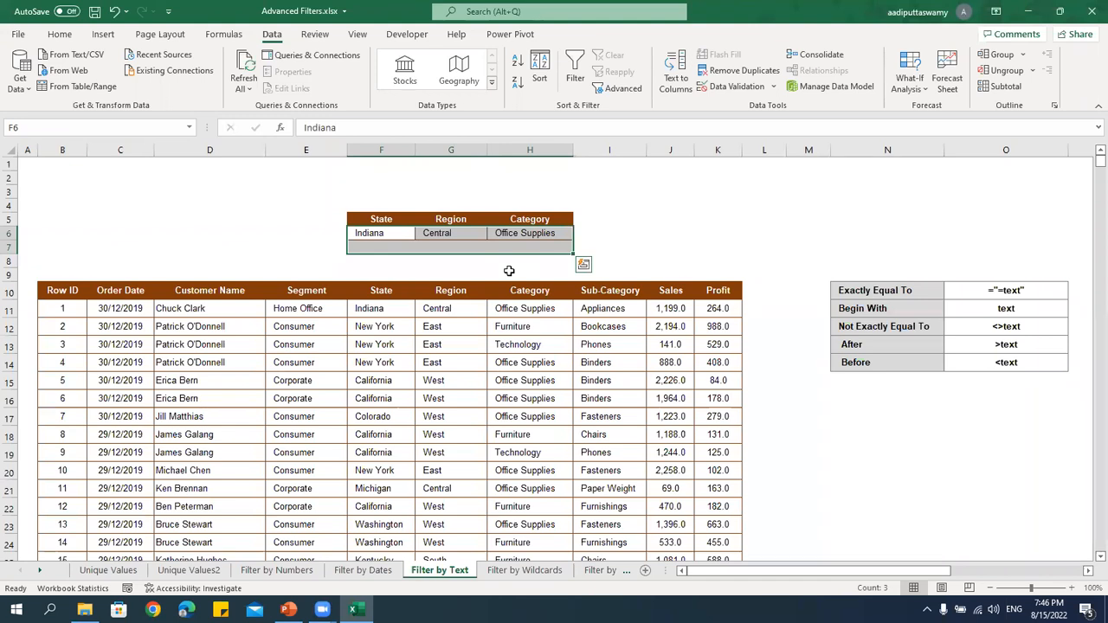
pyautogui.click(387, 291)
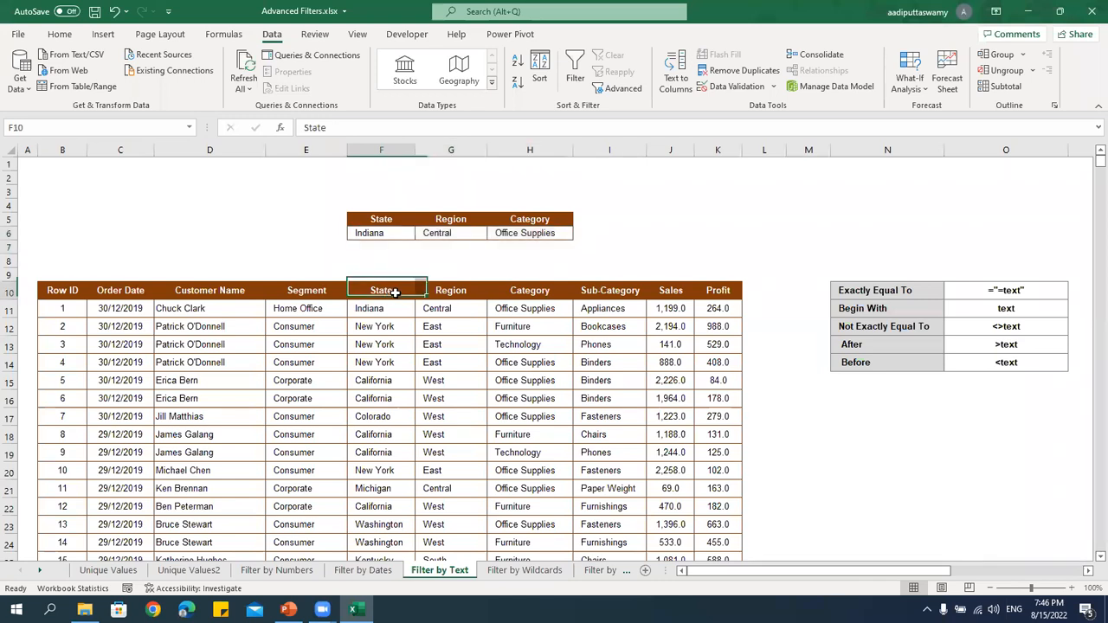
pyautogui.click(463, 292)
pyautogui.click(524, 310)
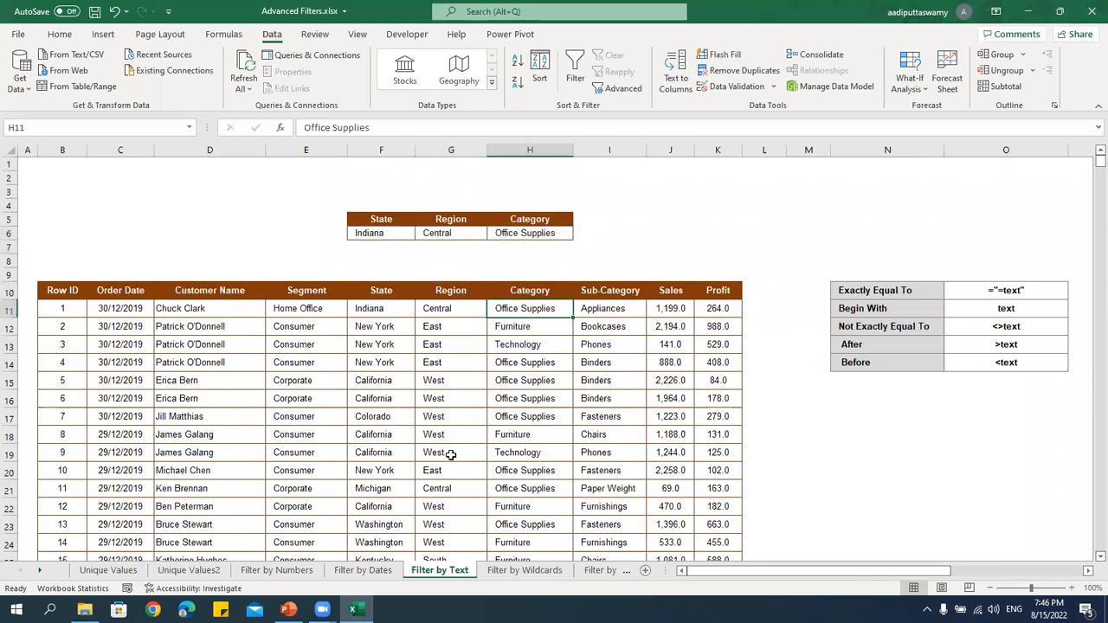
# Switch to the Filter by Wildcards sheet and select a cell in its table.
pyautogui.click(39, 570)
pyautogui.click(39, 569)
pyautogui.click(39, 570)
pyautogui.click(264, 570)
pyautogui.click(457, 435)
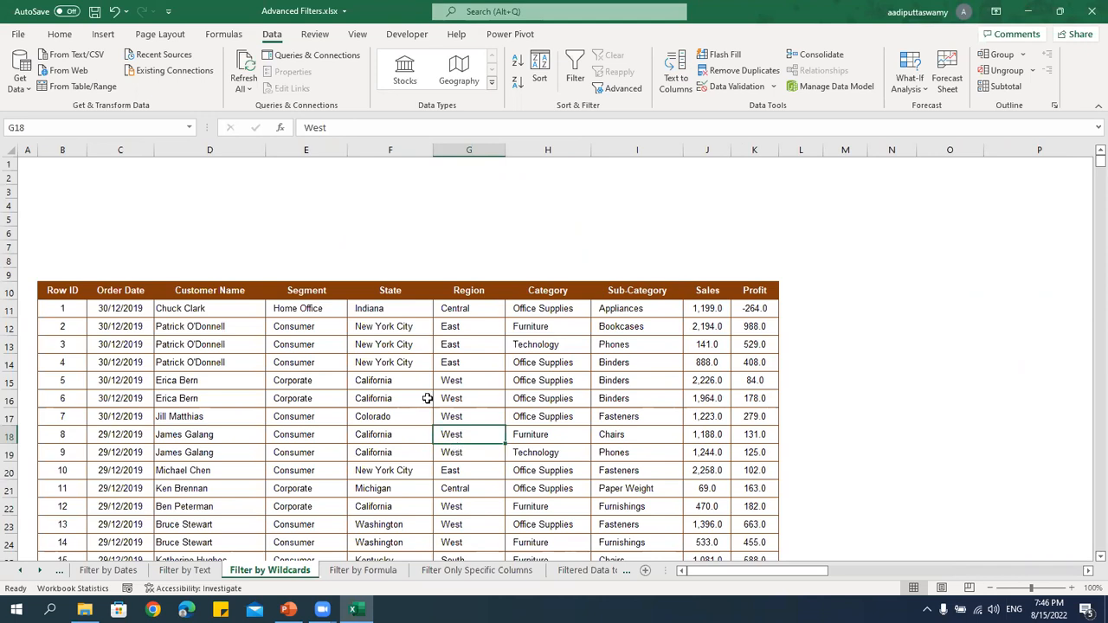
# Examine the State column entries, focusing on the multi-word name New York City in F12.
pyautogui.doubleClick(402, 328)
pyautogui.doubleClick(370, 327)
pyautogui.click(403, 404)
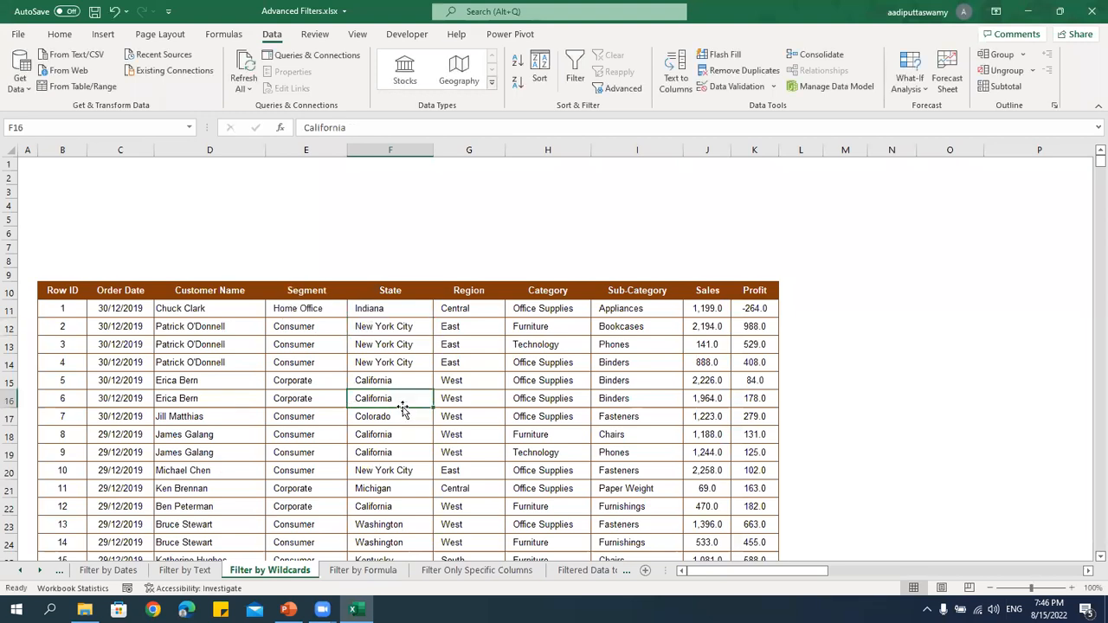
pyautogui.click(369, 312)
pyautogui.doubleClick(379, 325)
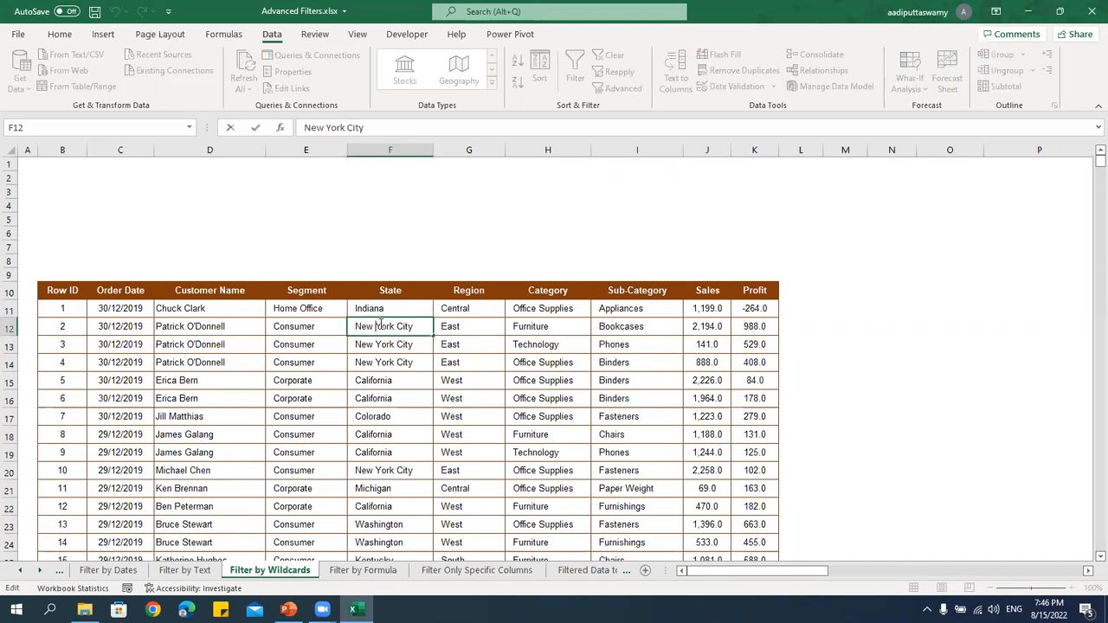
pyautogui.moveTo(378, 326); pyautogui.dragTo(459, 319)
pyautogui.click(359, 487)
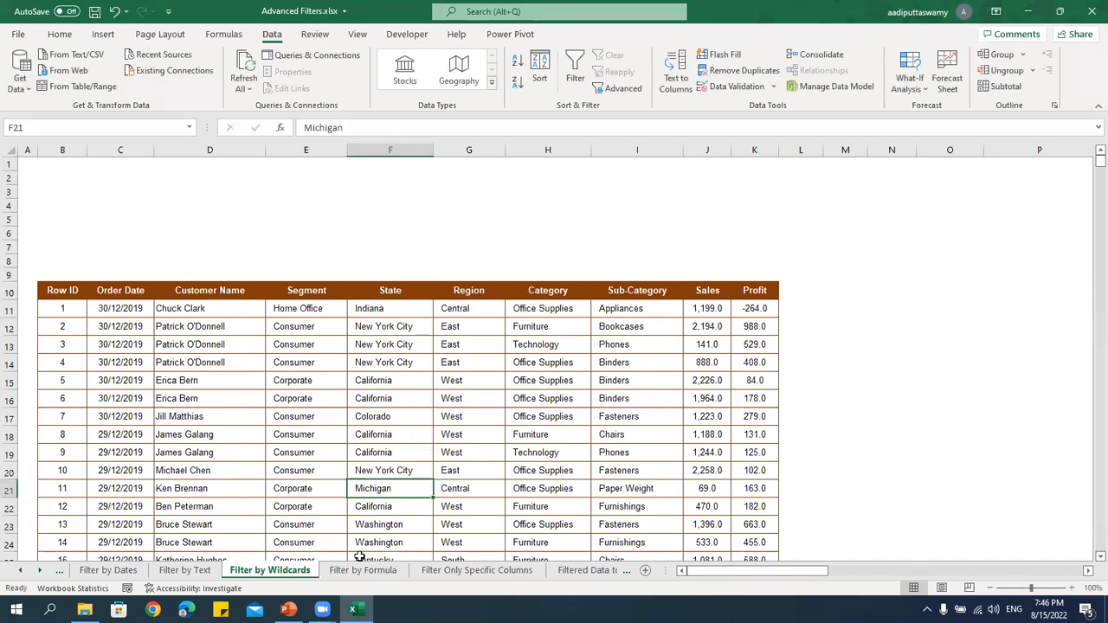
# Look at the wildcard criteria reference table in columns AA and AB, including the *text* pattern.
pyautogui.moveTo(764, 572); pyautogui.dragTo(1072, 567)
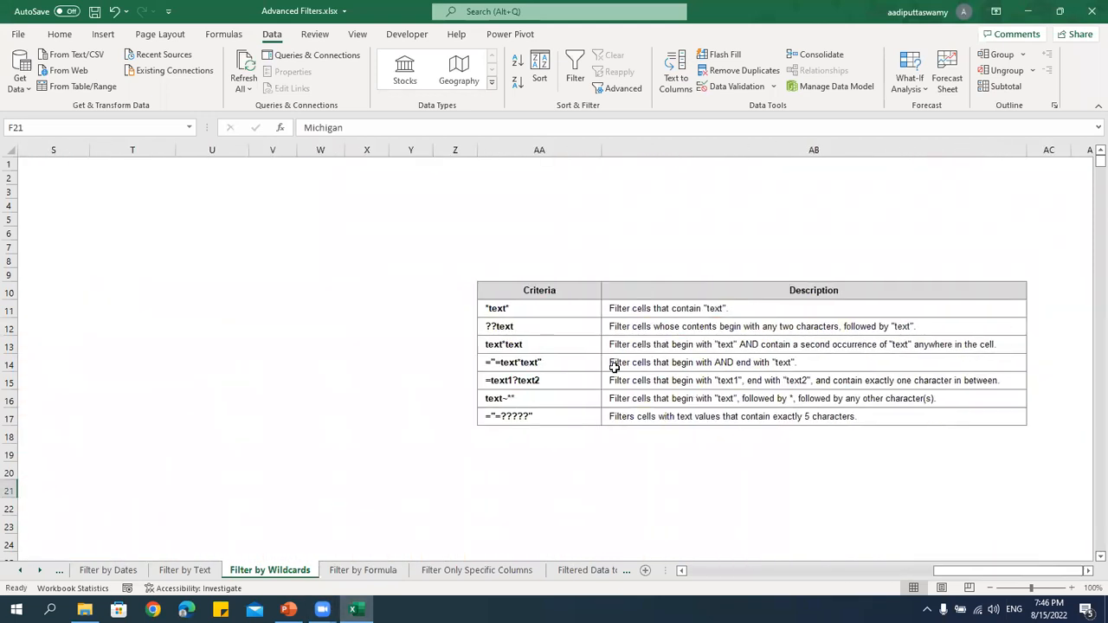
pyautogui.doubleClick(514, 309)
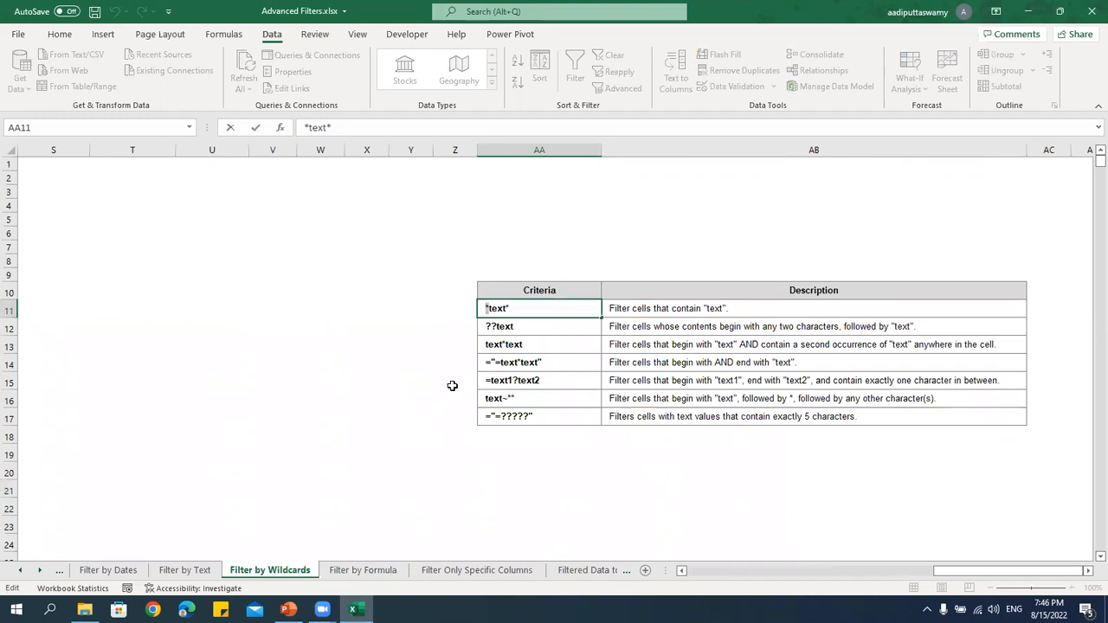
pyautogui.press('Escape')
# Copy the State header and its first value from F10:F11 to F6:F7 as a criteria block.
pyautogui.moveTo(979, 571); pyautogui.dragTo(693, 579)
pyautogui.moveTo(389, 289); pyautogui.dragTo(398, 310)
pyautogui.hotkey('ctrl', 'c')
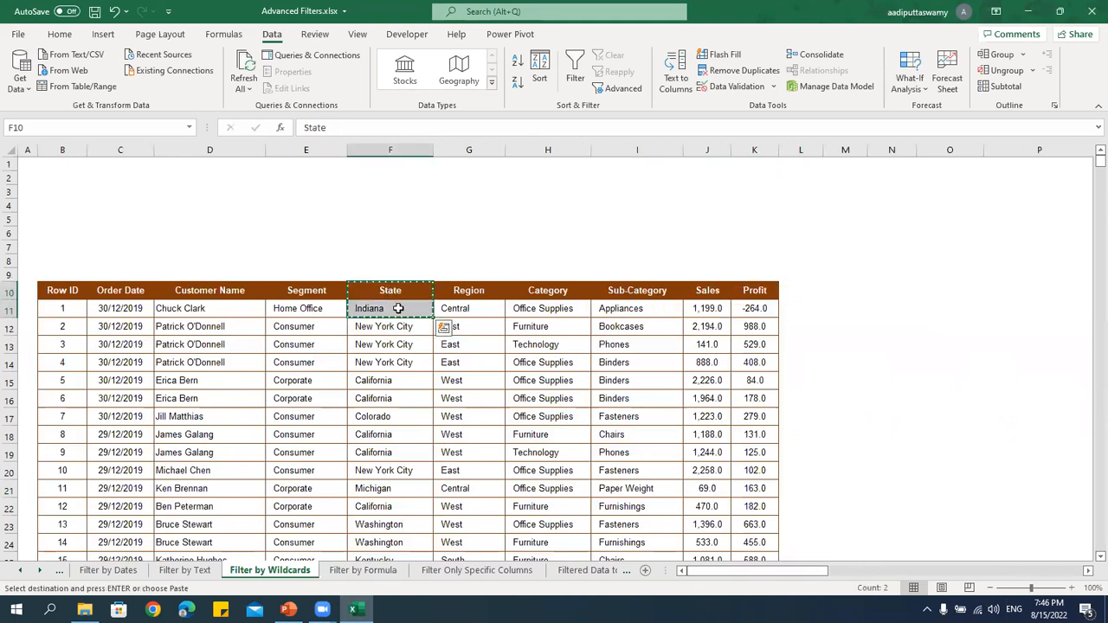
pyautogui.click(381, 231)
pyautogui.hotkey('ctrl', 'v')
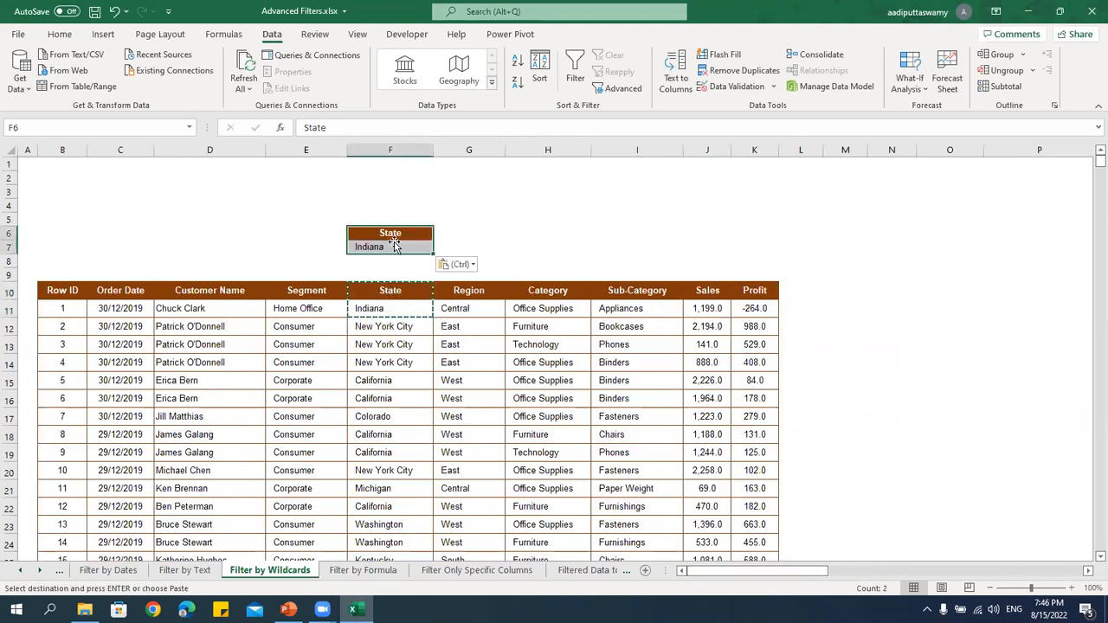
# Replace the State criterion in F7 with the wildcard text New*.
pyautogui.doubleClick(401, 247)
pyautogui.hotkey('shift', 'Home')
pyautogui.write('Ne')
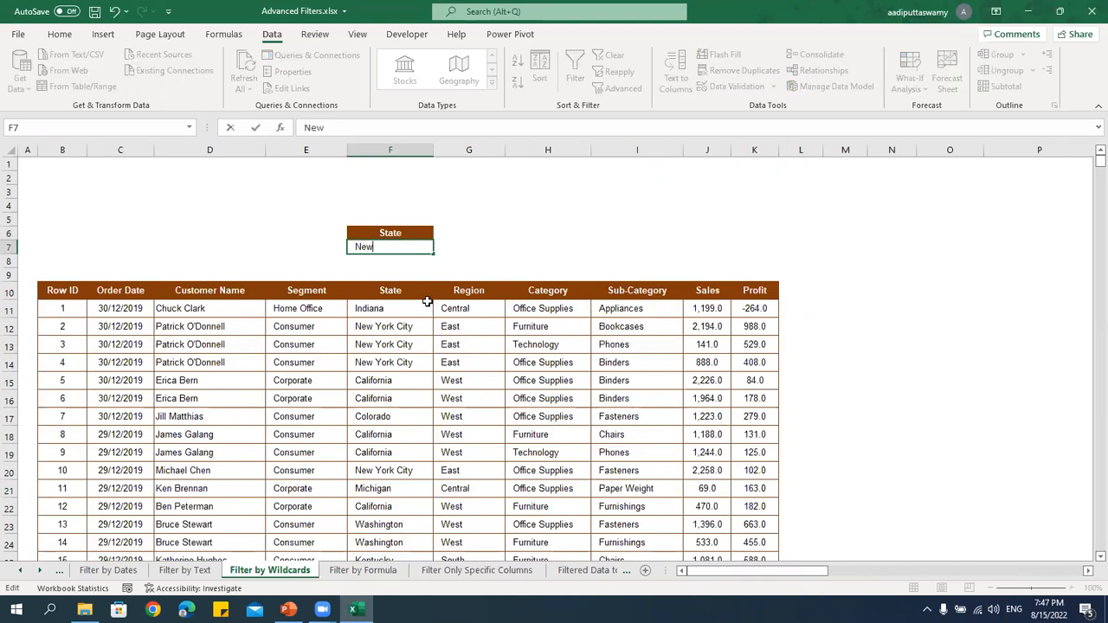
pyautogui.press('Return')
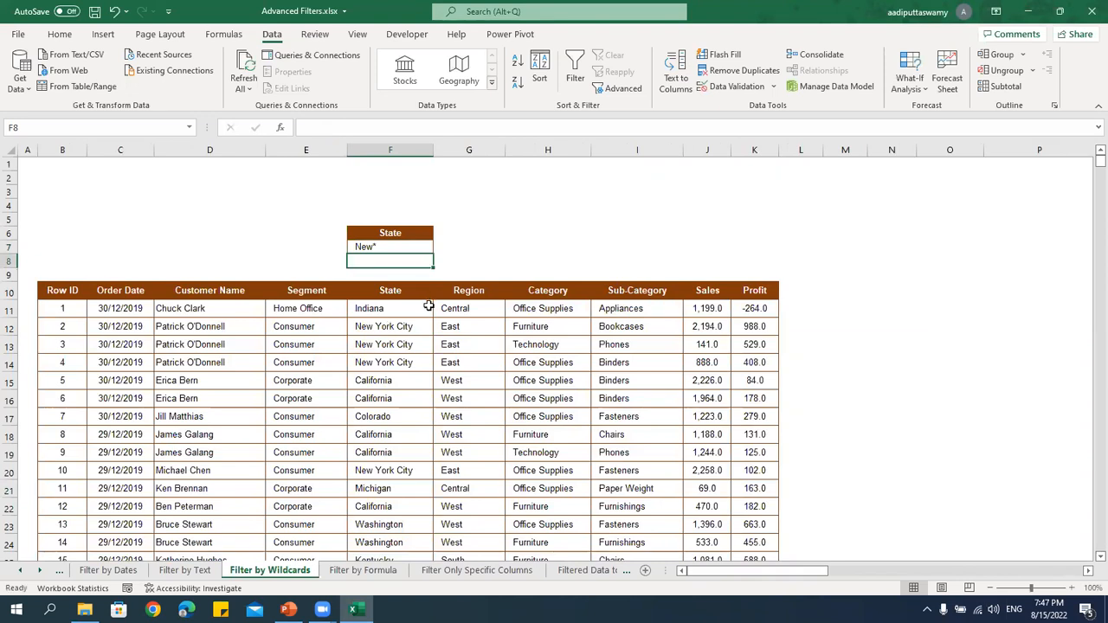
# Review the New* criterion in F7 against the State values in the source table, leaving the criterion as entered.
pyautogui.doubleClick(374, 248)
pyautogui.moveTo(375, 249); pyautogui.dragTo(297, 249)
pyautogui.click(378, 246)
pyautogui.click(404, 328)
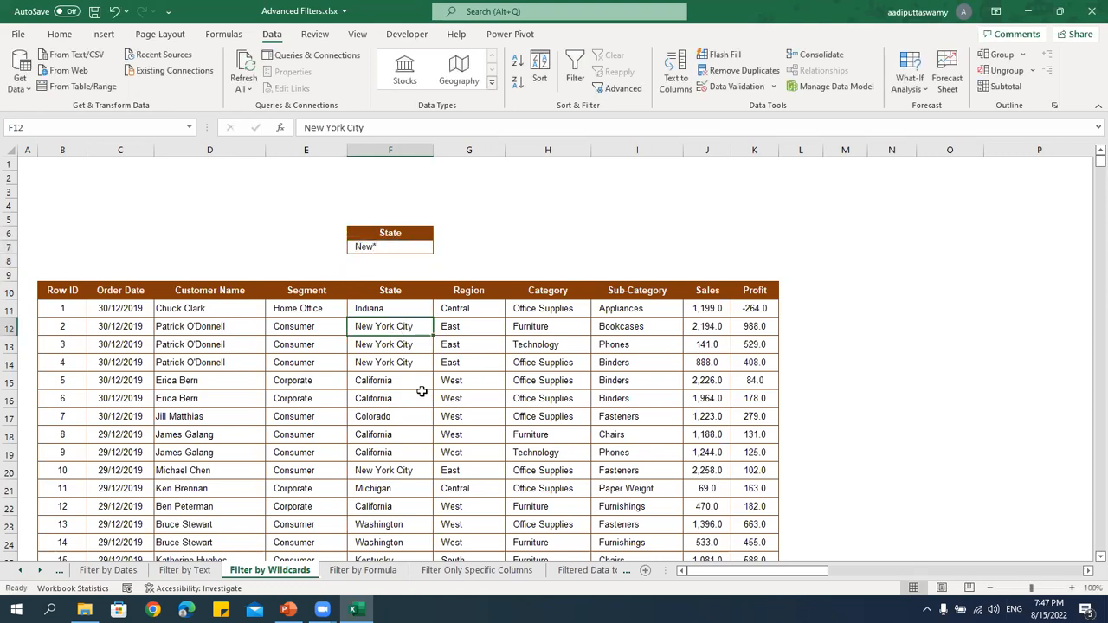
pyautogui.click(422, 394)
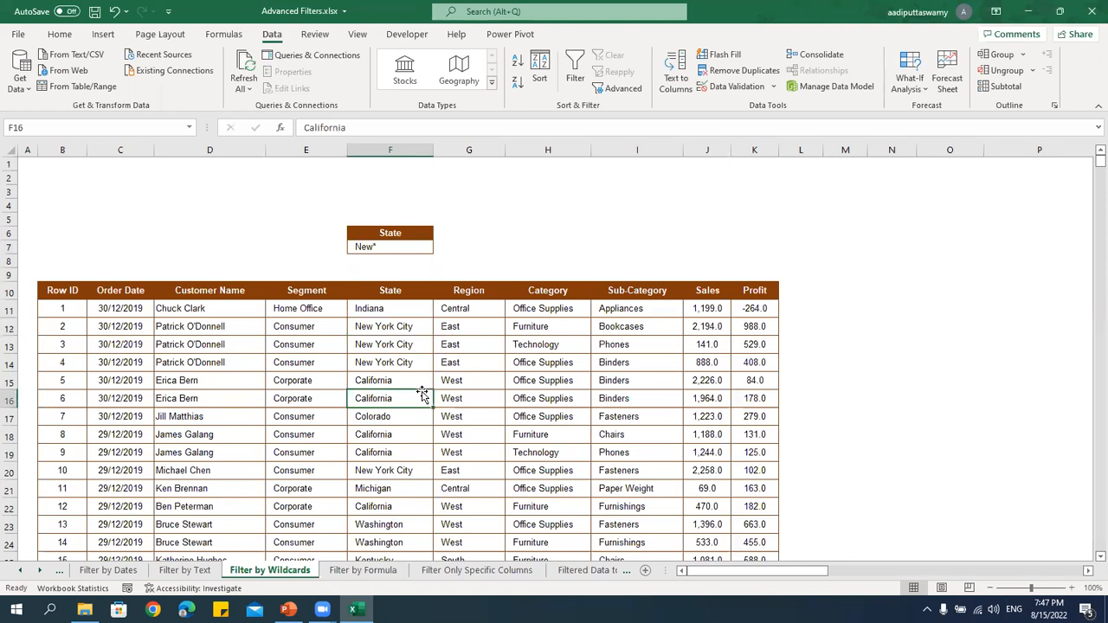
pyautogui.doubleClick(376, 247)
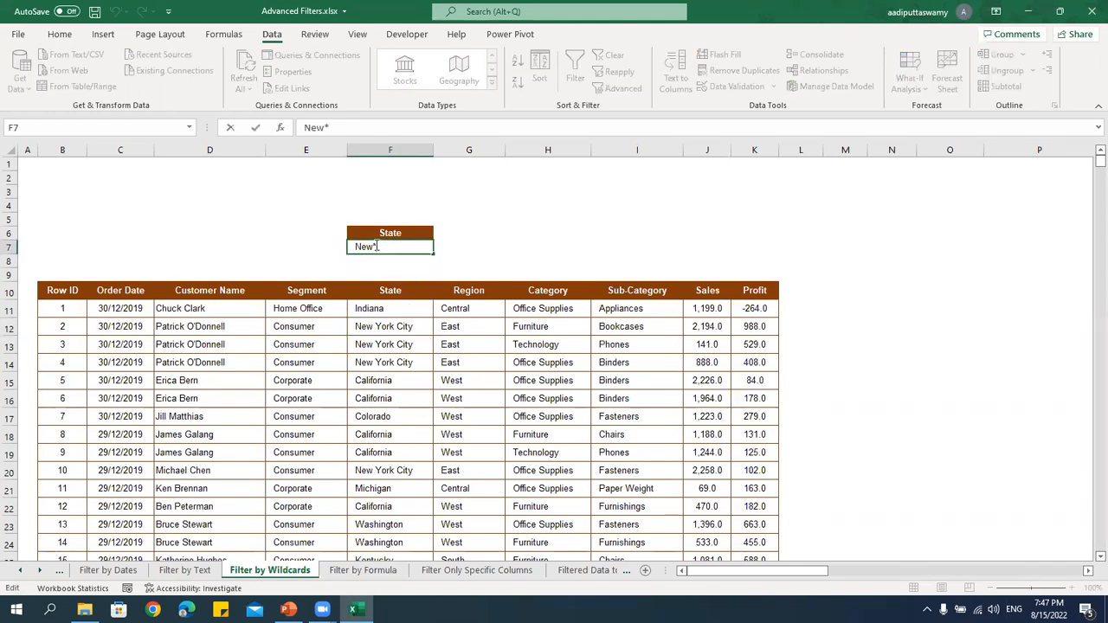
pyautogui.press('Escape')
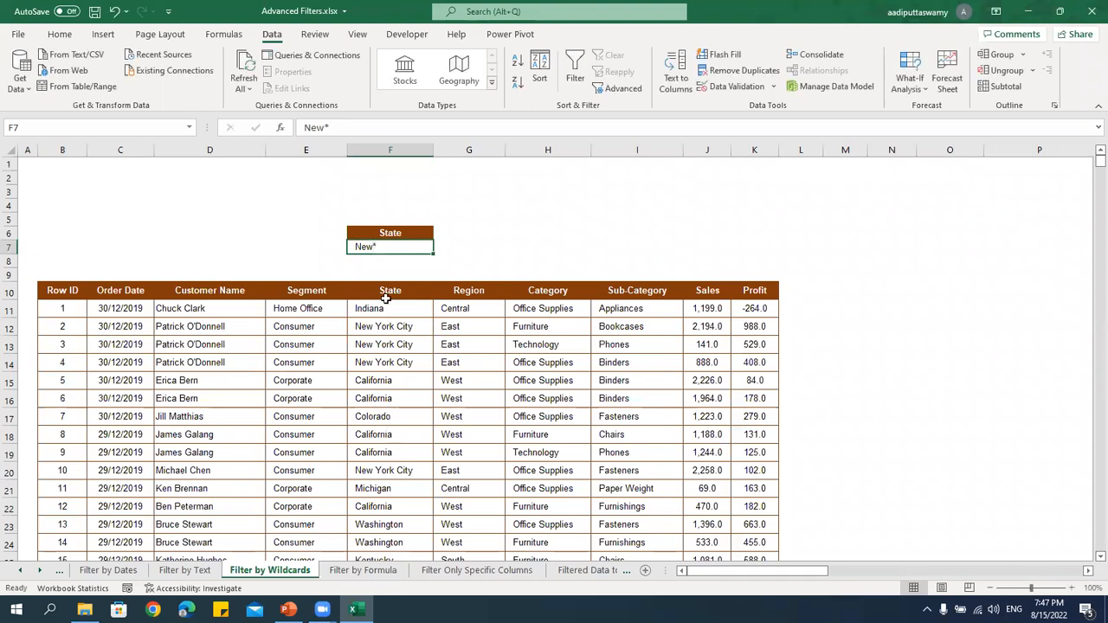
pyautogui.click(386, 414)
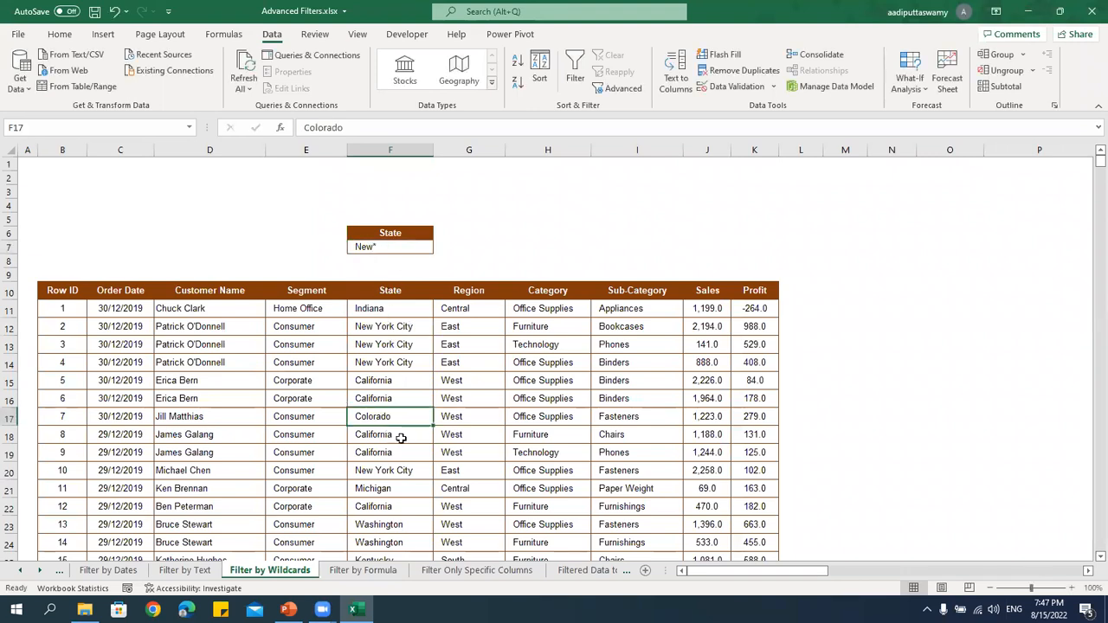
# Start an Advanced Filter that copies to another location, with the whole table B10:K3322 as the list range.
pyautogui.click(625, 89)
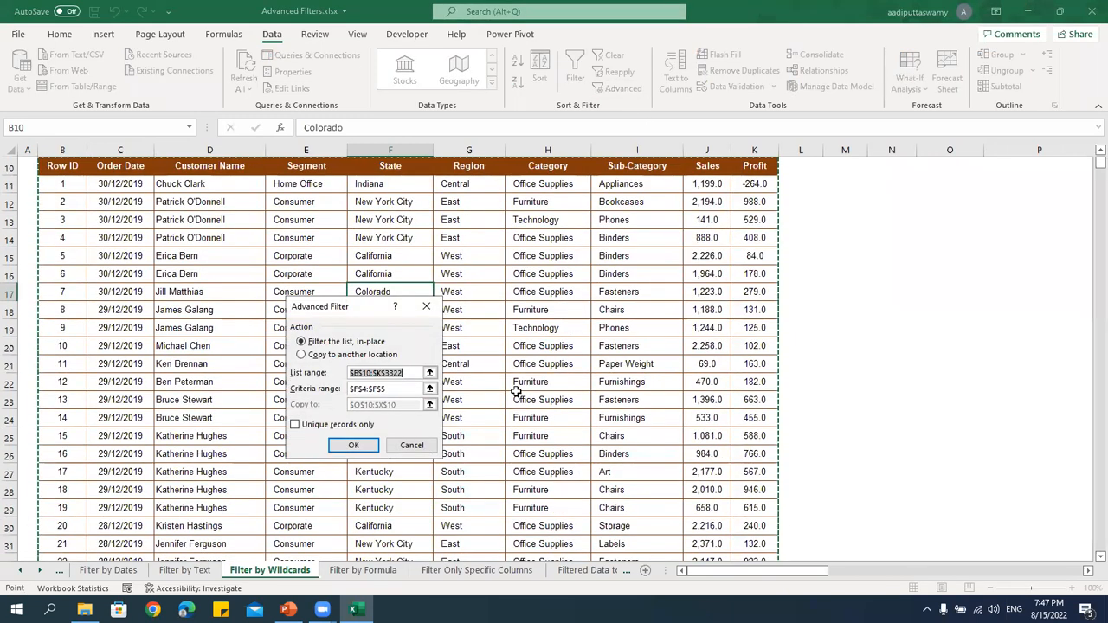
pyautogui.scroll(3, 516, 392)
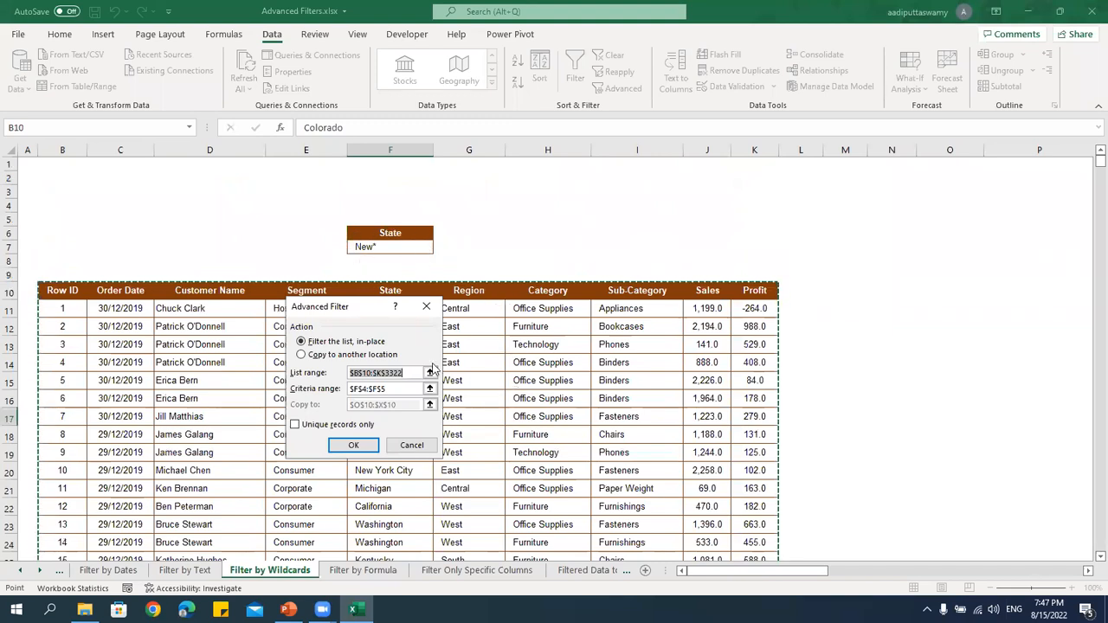
pyautogui.click(320, 358)
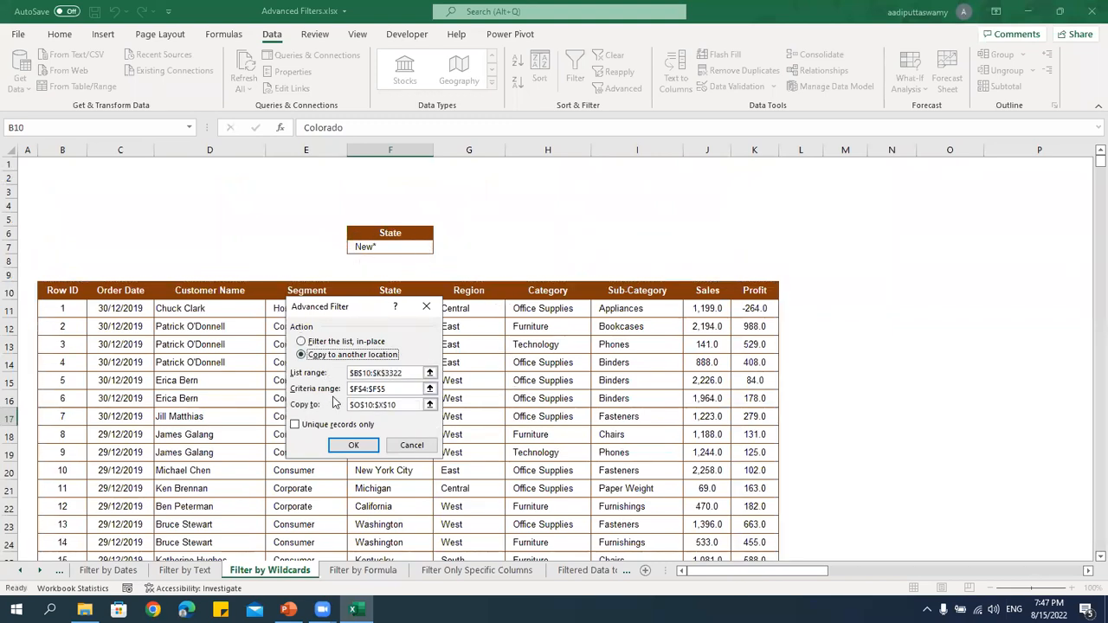
pyautogui.click(430, 373)
pyautogui.scroll(2, 26, 322)
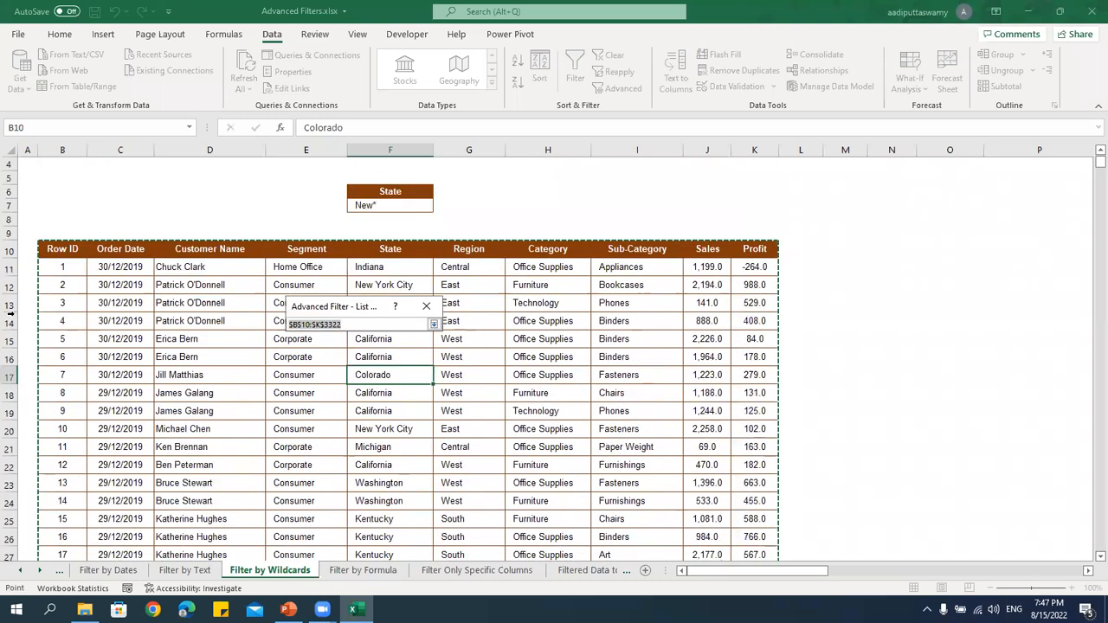
pyautogui.click(57, 251)
pyautogui.hotkey('ctrl', 'shift', 'Right')
pyautogui.hotkey('ctrl', 'shift', 'Down')
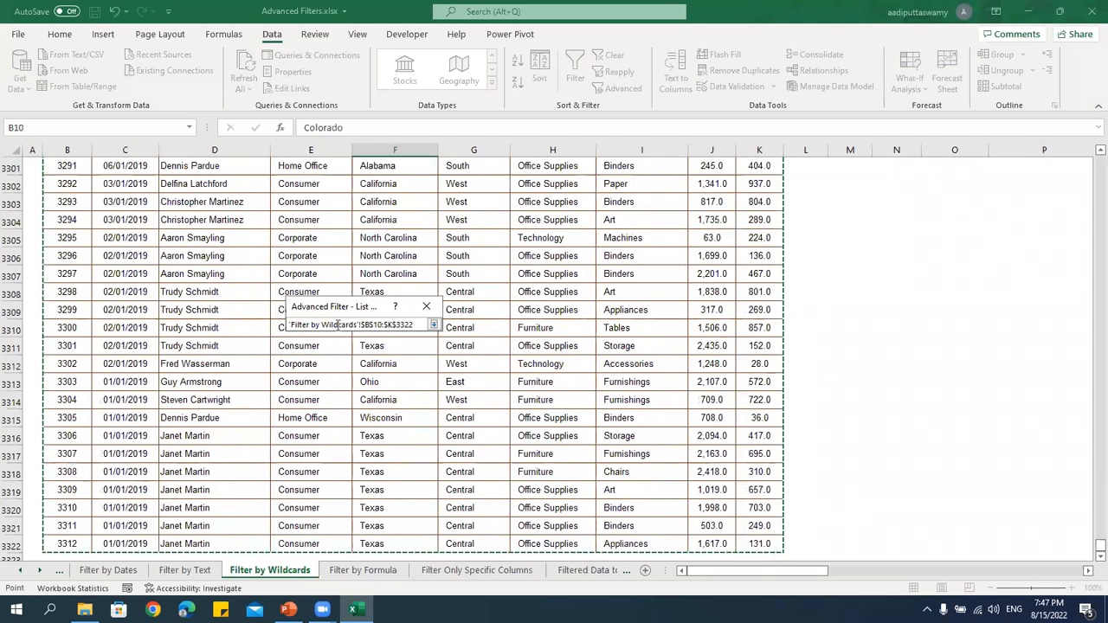
pyautogui.click(434, 325)
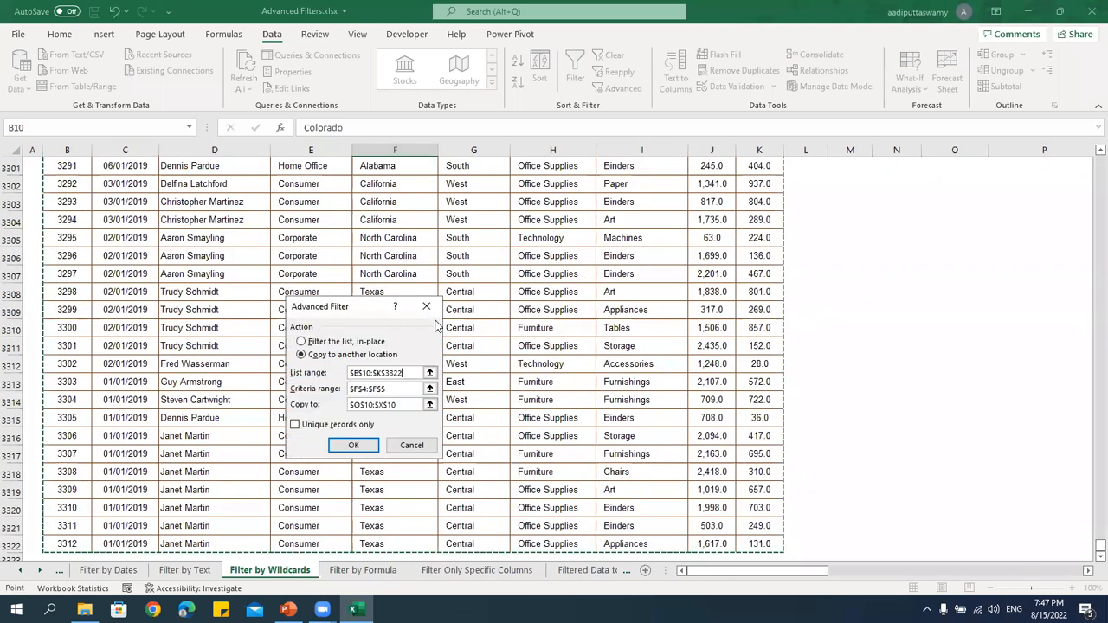
# Set the filter's criteria range to the State wildcard cells F6:F7.
pyautogui.click(436, 389)
pyautogui.scroll(1, 484, 398)
pyautogui.moveTo(405, 232); pyautogui.dragTo(433, 253)
pyautogui.click(434, 324)
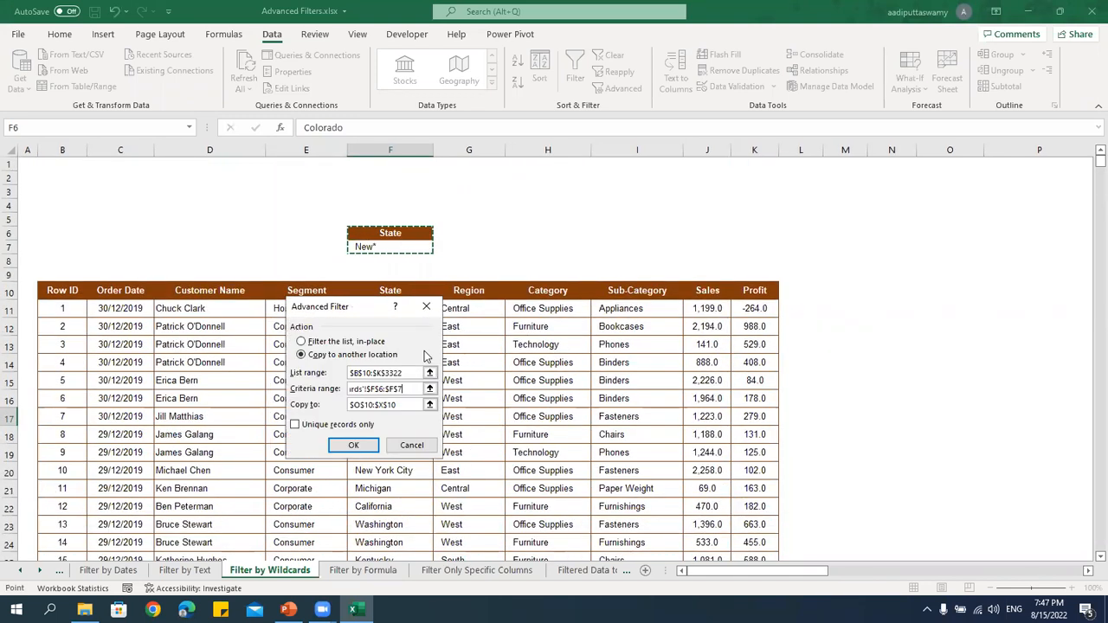
# Set cell N10 as the copy destination and run the wildcard filter.
pyautogui.click(430, 404)
pyautogui.click(309, 288)
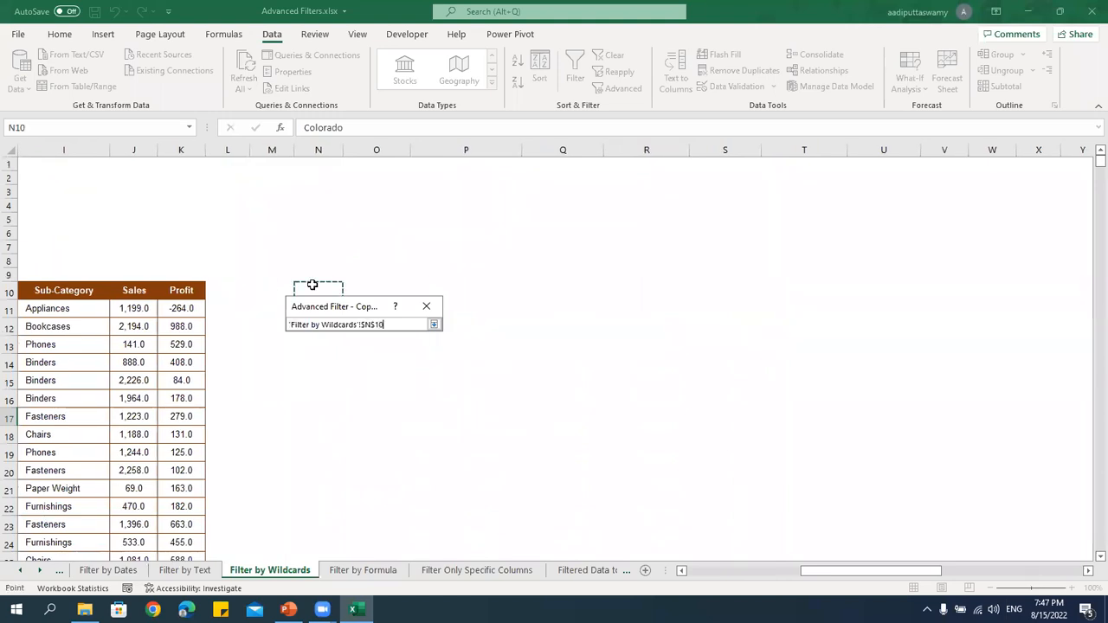
pyautogui.click(434, 325)
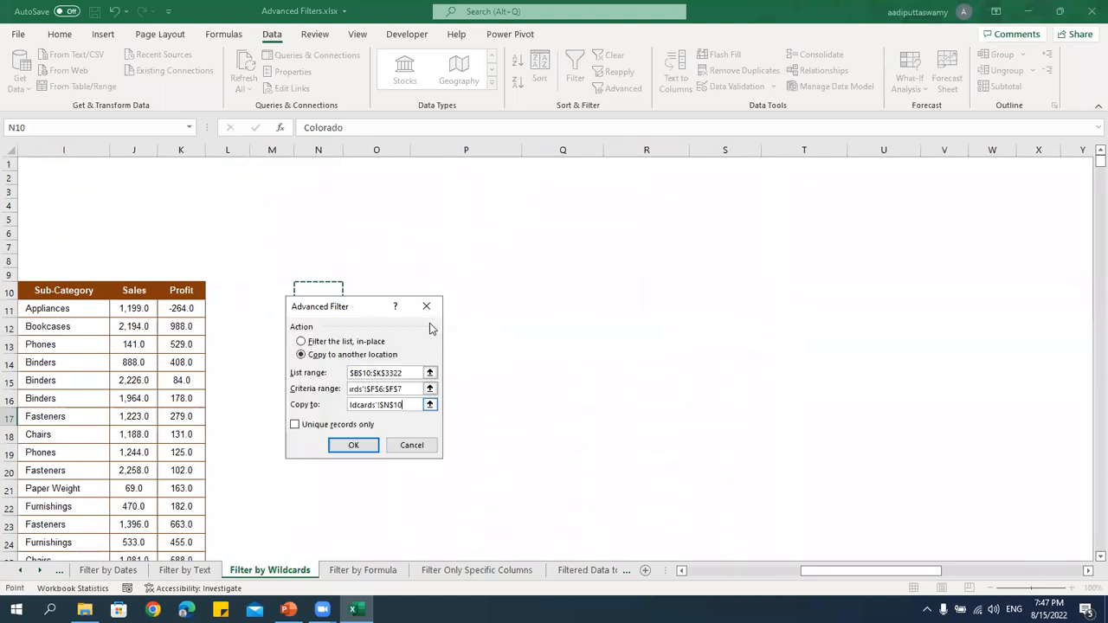
pyautogui.click(353, 445)
# Examine the State column of the copied results to see which states match the wildcard.
pyautogui.moveTo(800, 579); pyautogui.dragTo(884, 589)
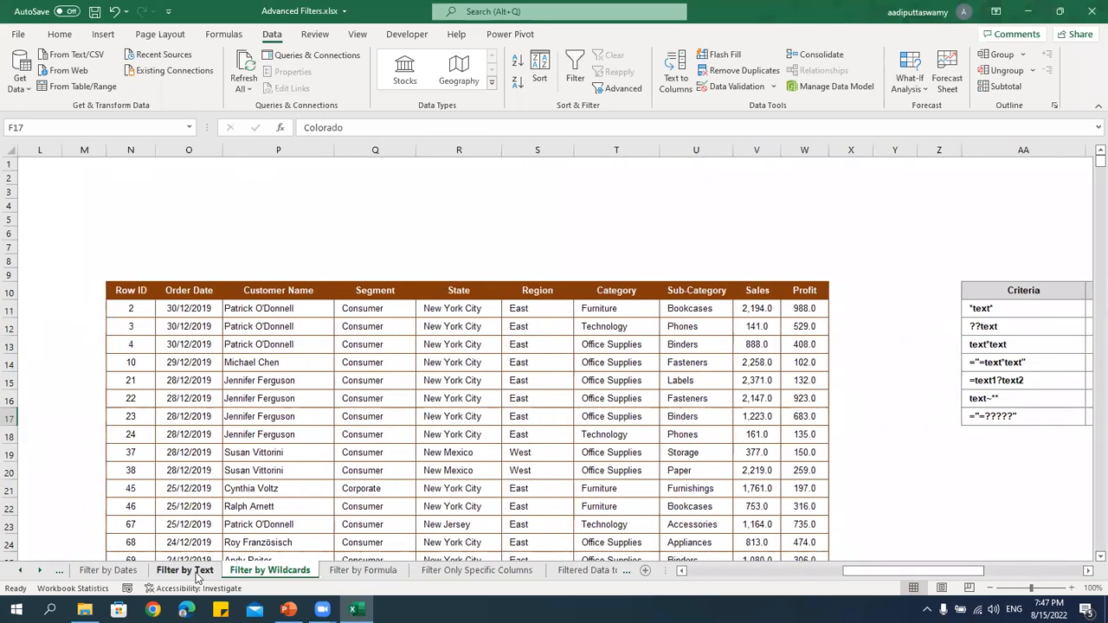
pyautogui.moveTo(439, 313); pyautogui.dragTo(492, 473)
pyautogui.scroll(-20, 492, 472)
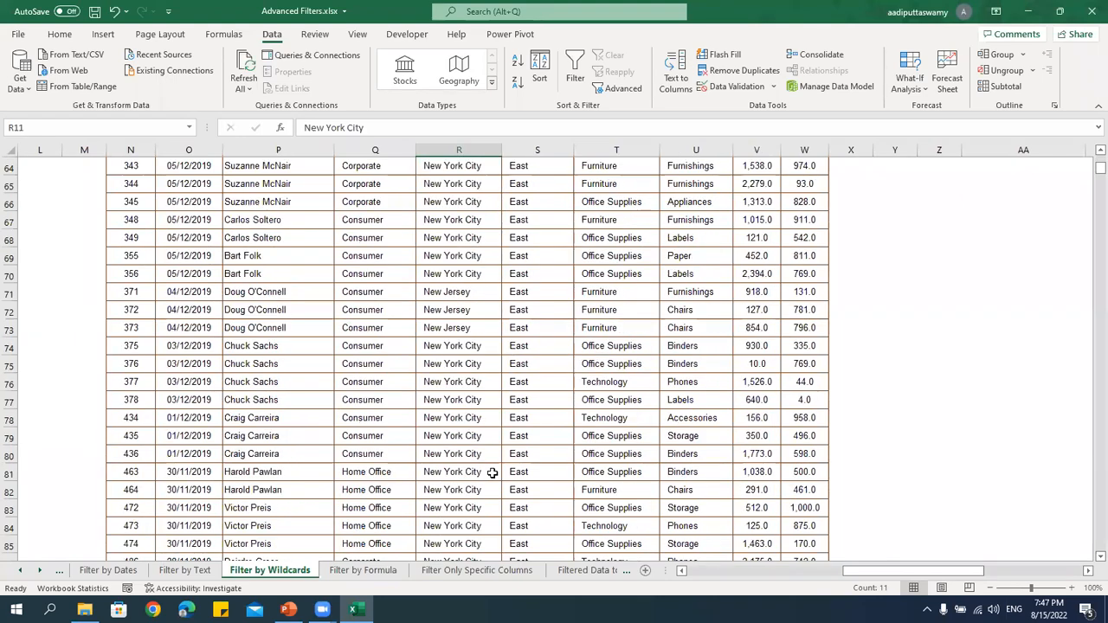
pyautogui.scroll(-14, 492, 473)
pyautogui.scroll(20, 492, 472)
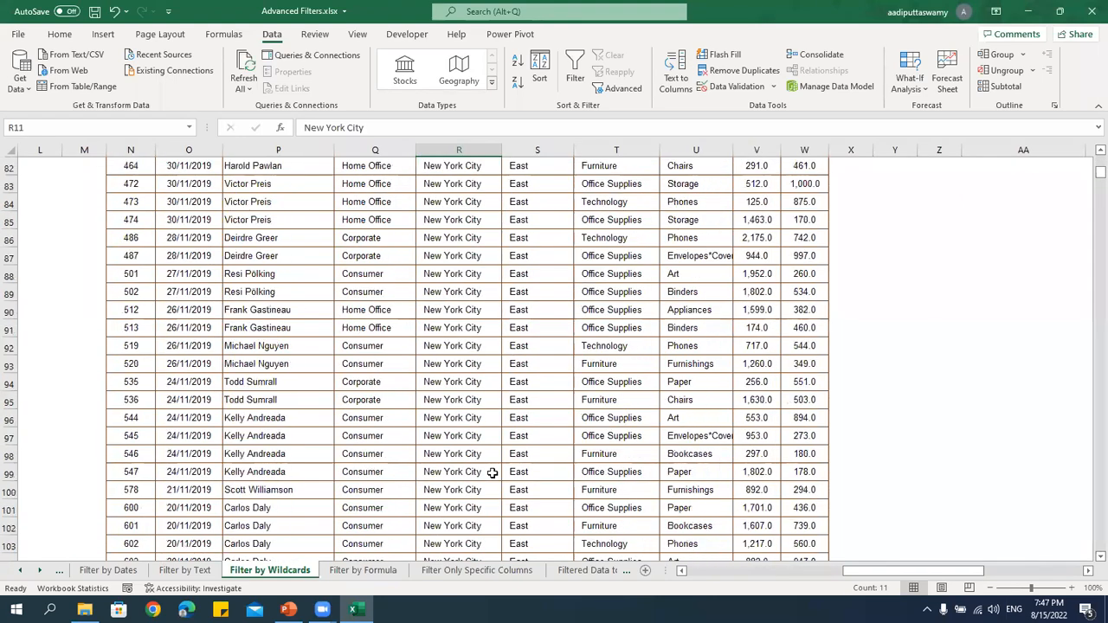
pyautogui.scroll(17, 492, 473)
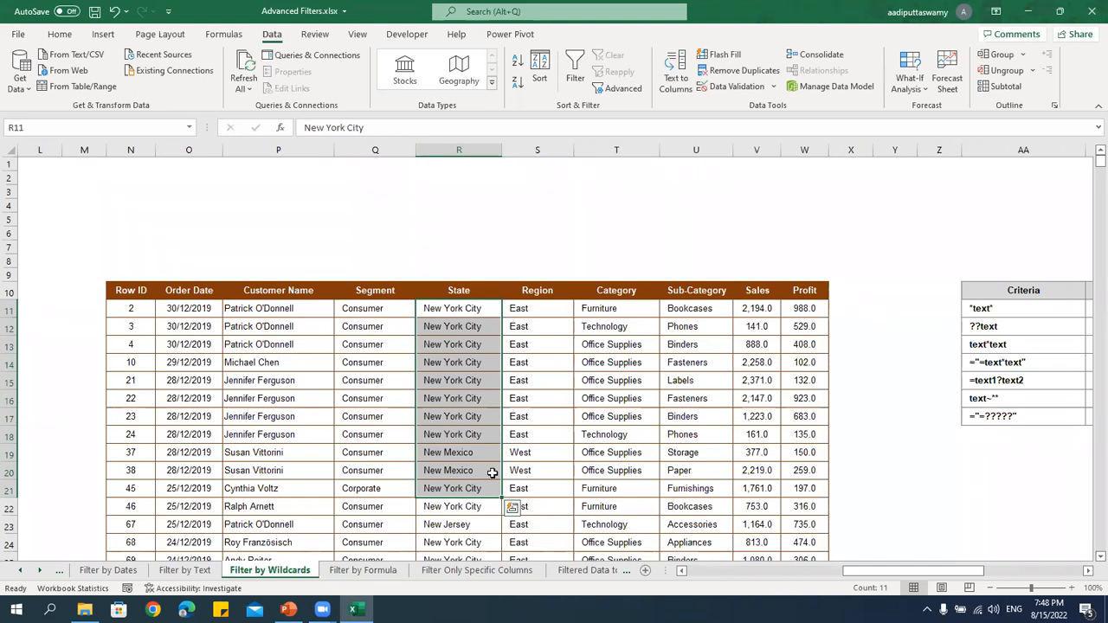
# Switch to the Filter by Formula sheet and look at the table's Sales and Profit columns.
pyautogui.click(381, 576)
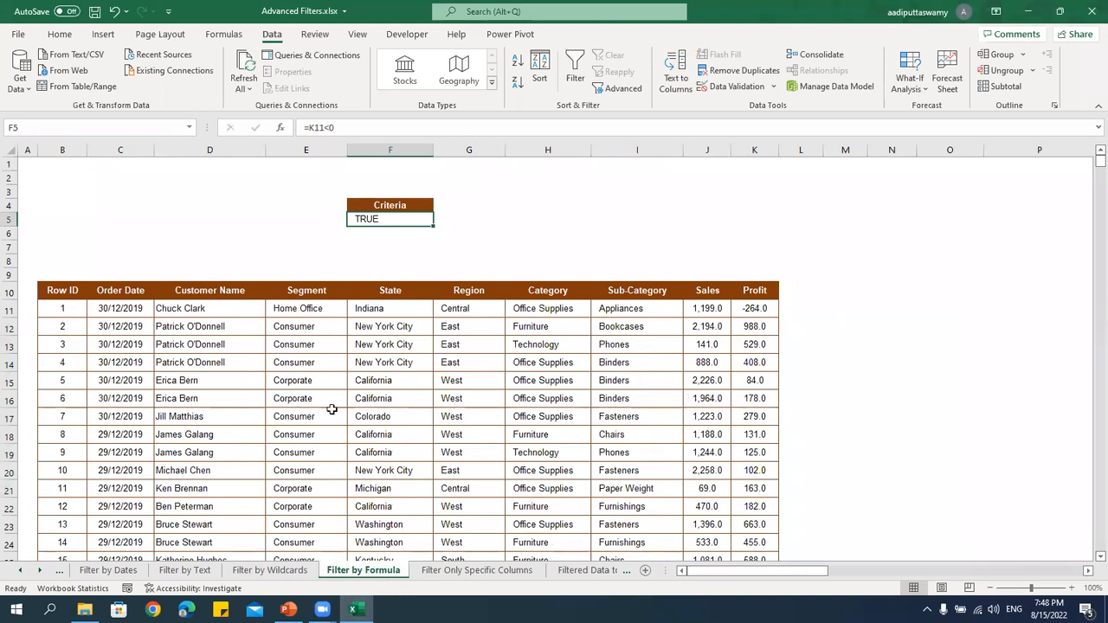
pyautogui.click(710, 309)
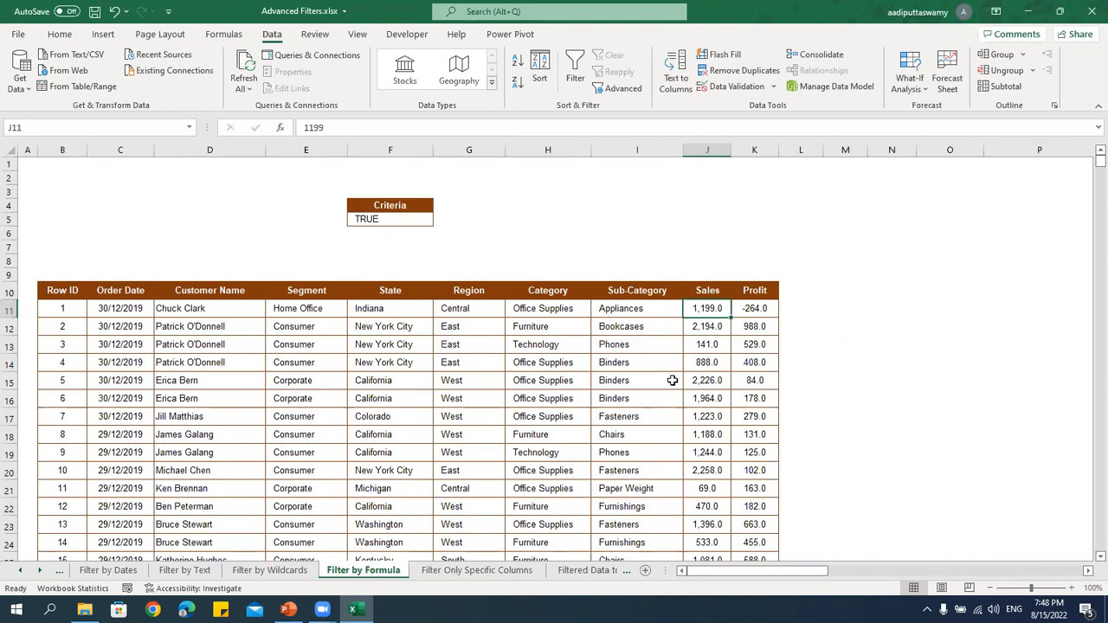
pyautogui.click(758, 293)
pyautogui.click(711, 292)
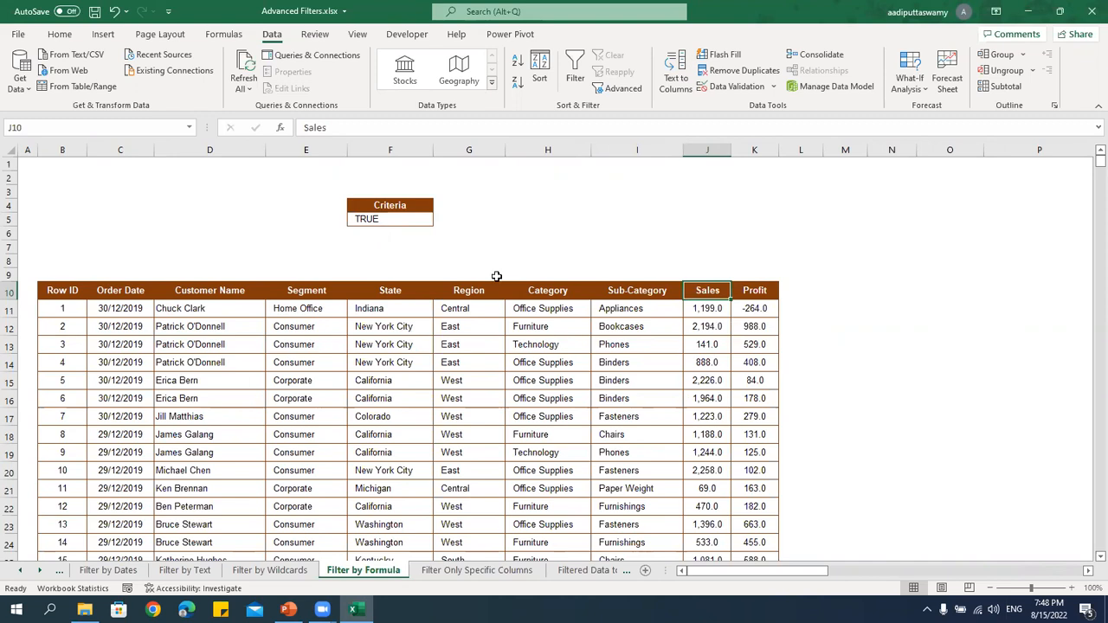
# Inspect the formula in criteria cell F5 and the cell it refers to.
pyautogui.click(420, 218)
pyautogui.write('=K11<0')
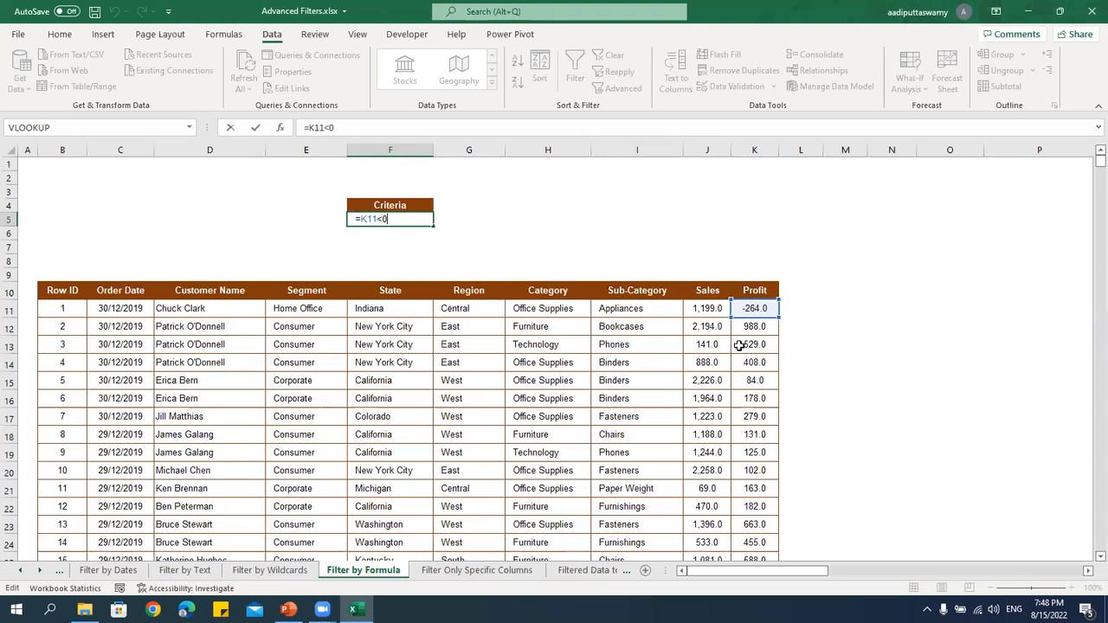
pyautogui.hotkey('ctrl', 'Return')
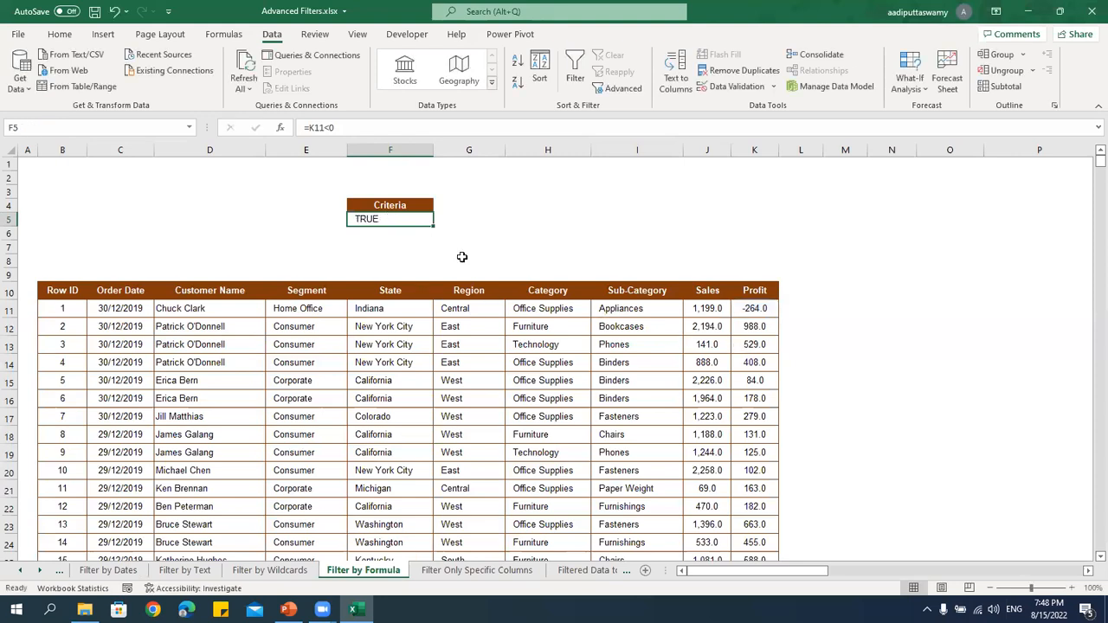
# Clear criteria cell F5 and enter the formula =K11<0 to test for a negative profit.
pyautogui.press('Delete')
pyautogui.write('=')
pyautogui.click(755, 310)
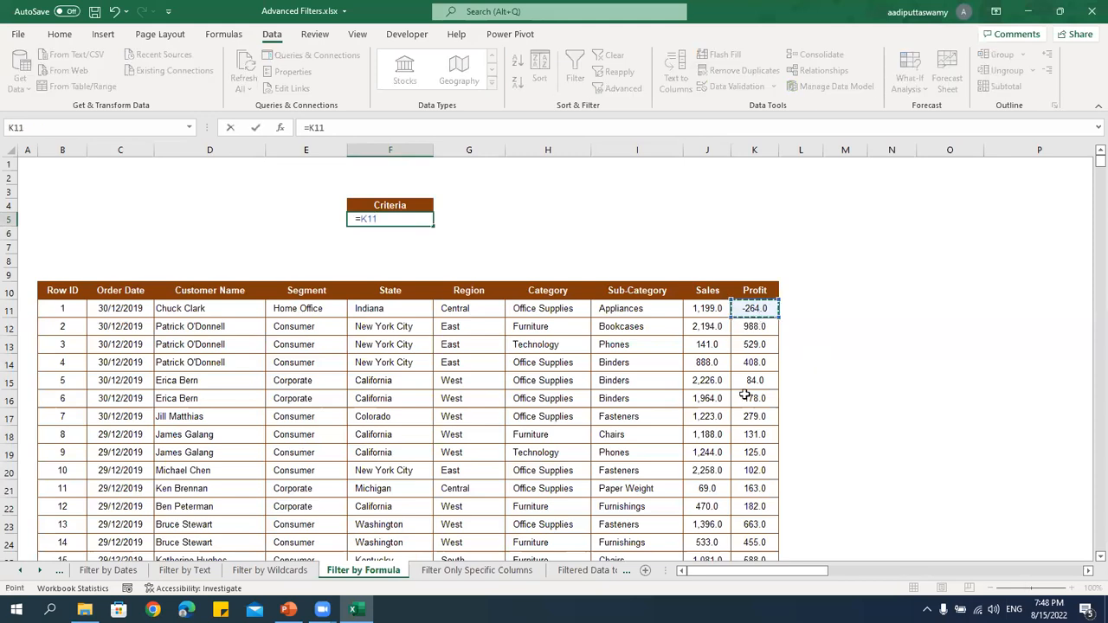
pyautogui.write('<0')
pyautogui.press('Return')
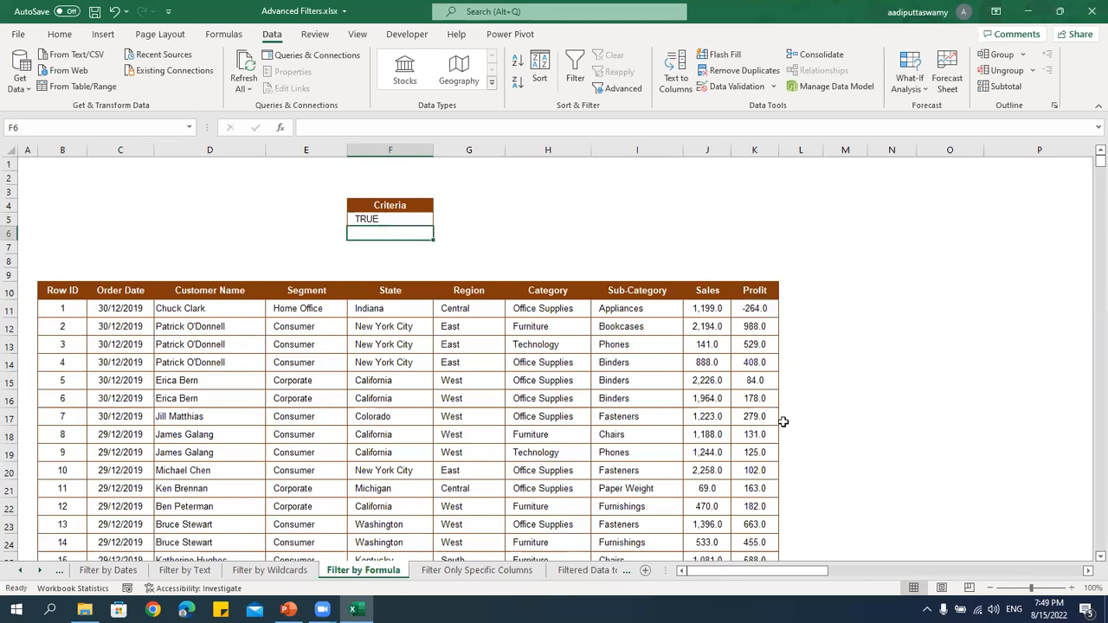
# Start an Advanced Filter on the Filter by Formula sheet, copying to another location, with list range B10:K3322.
pyautogui.click(302, 346)
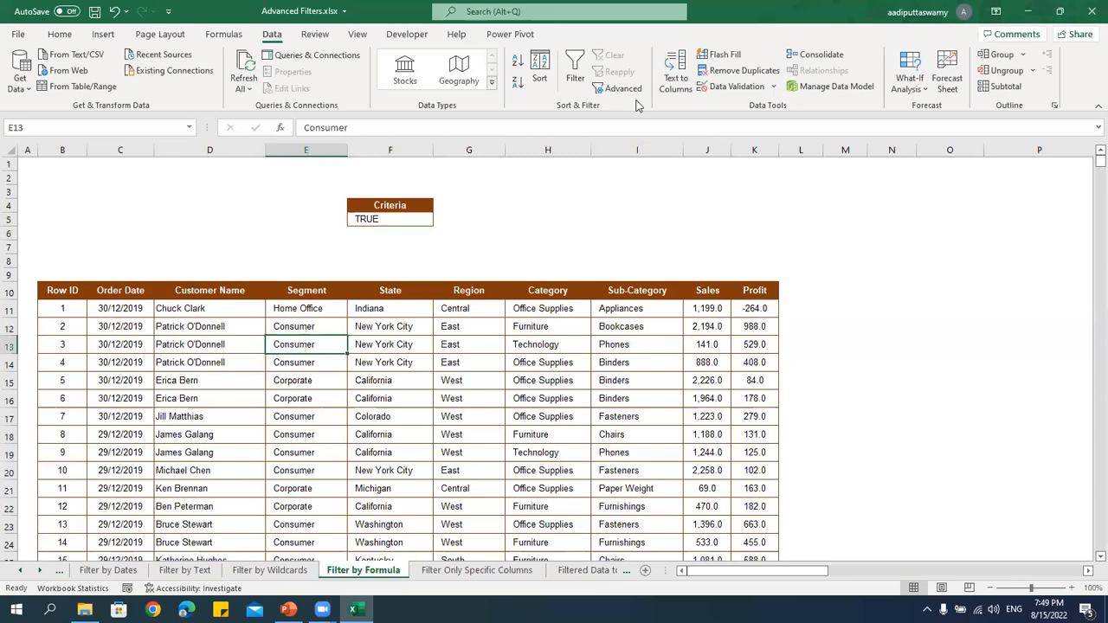
pyautogui.click(618, 87)
pyautogui.click(301, 355)
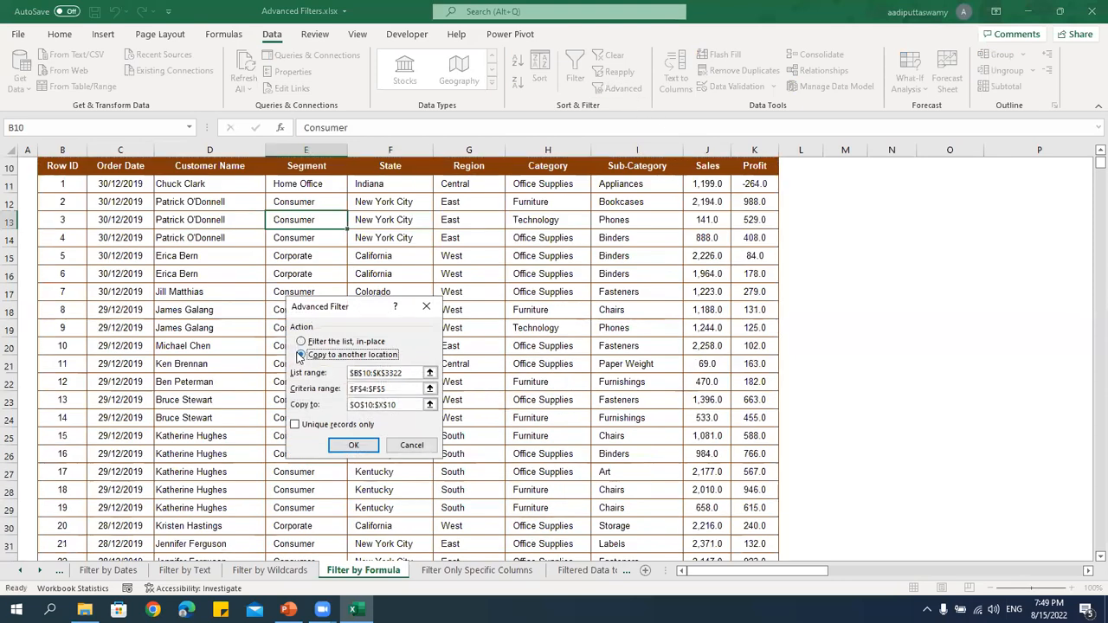
pyautogui.click(430, 372)
pyautogui.scroll(2, 269, 334)
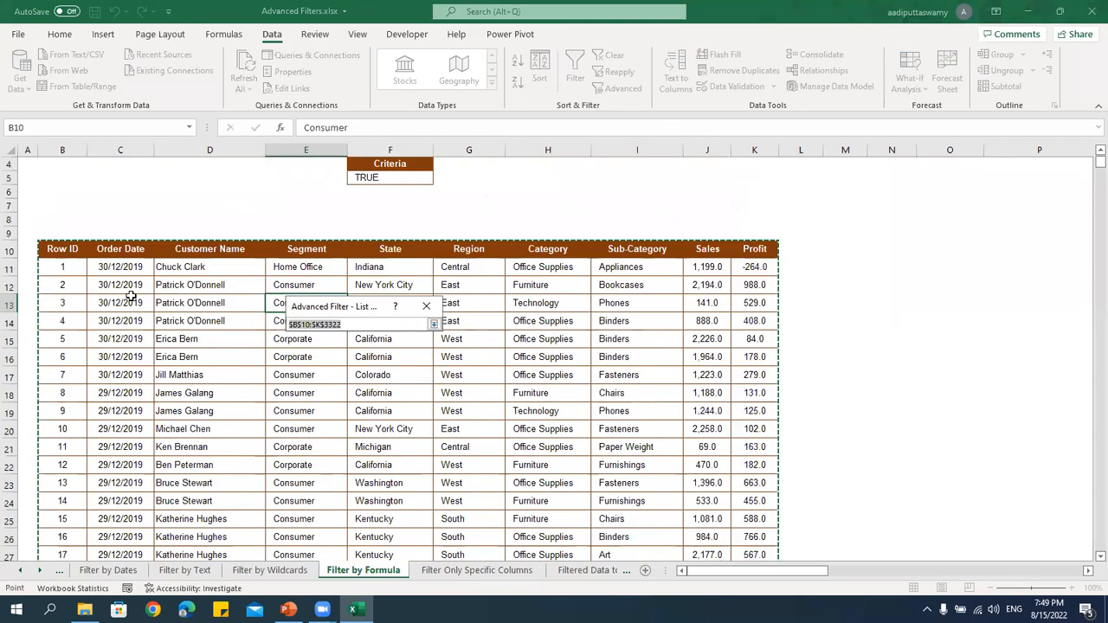
pyautogui.click(58, 251)
pyautogui.hotkey('ctrl', 'shift', 'Right')
pyautogui.hotkey('ctrl', 'shift', 'Down')
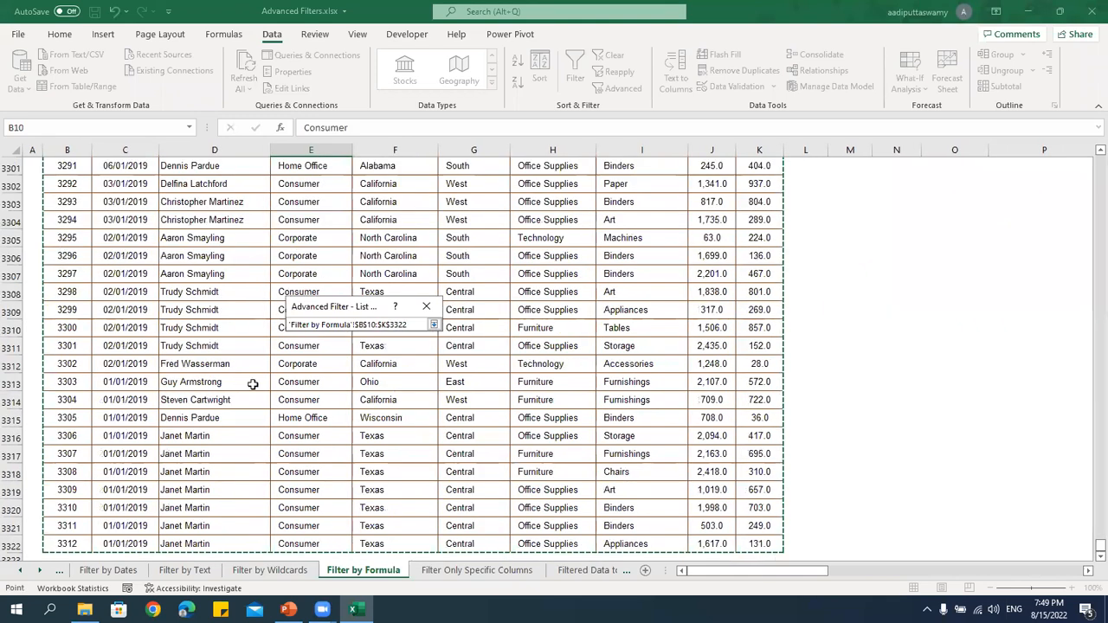
pyautogui.click(434, 323)
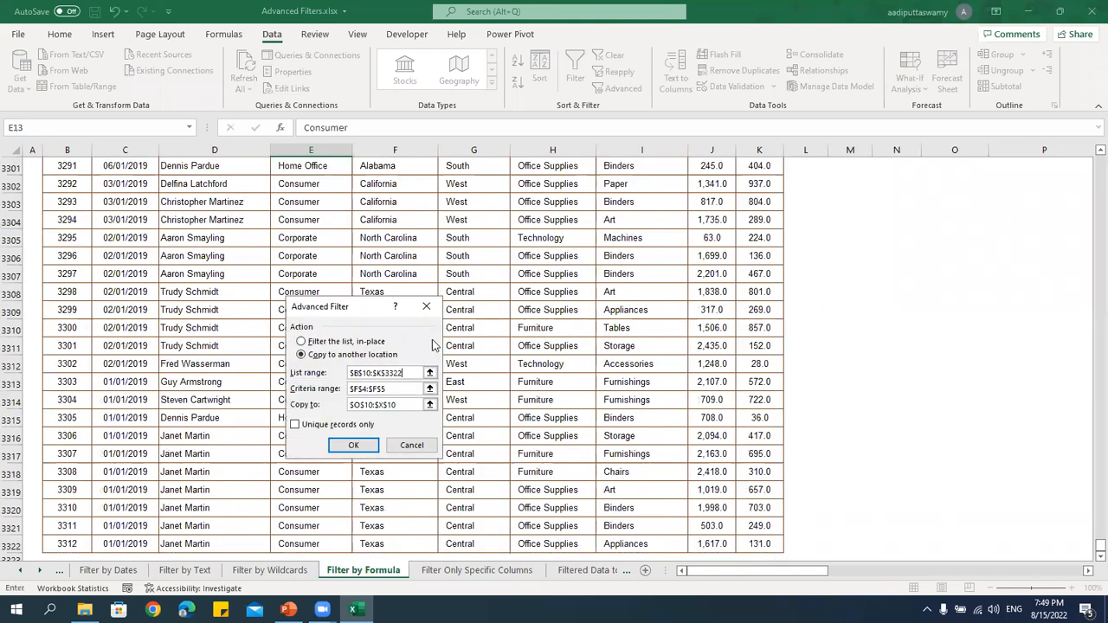
# Set the filter's criteria range to the formula criteria cells F4:F5.
pyautogui.click(430, 388)
pyautogui.moveTo(391, 204); pyautogui.dragTo(398, 220)
pyautogui.click(433, 324)
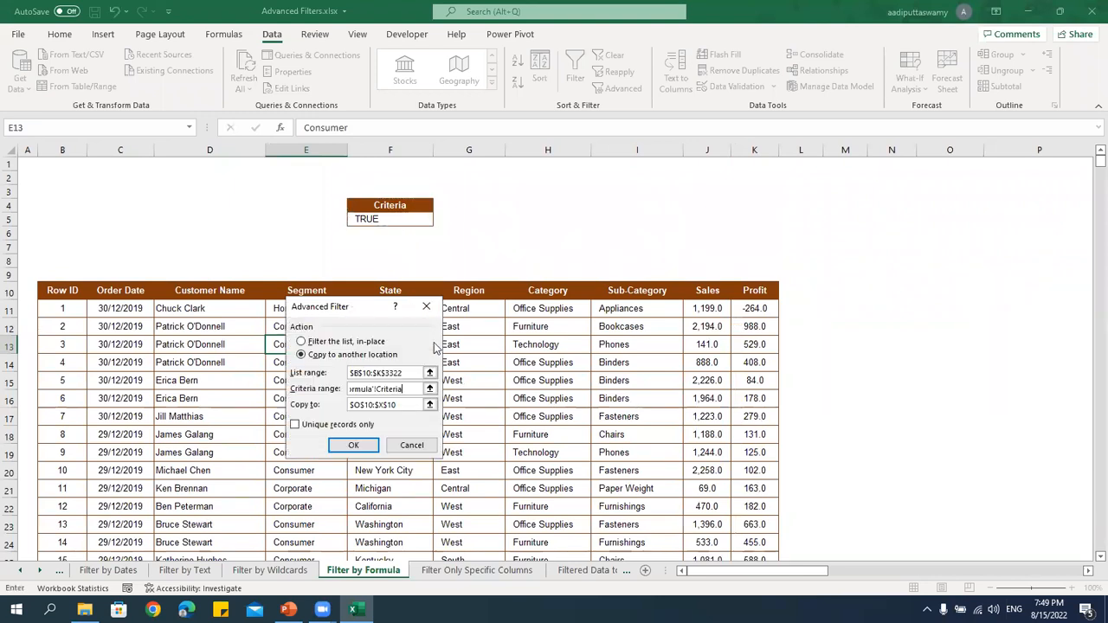
# Set cell M10 as the copy destination, run the filter and check the Profit value in the copied result.
pyautogui.click(429, 405)
pyautogui.click(306, 288)
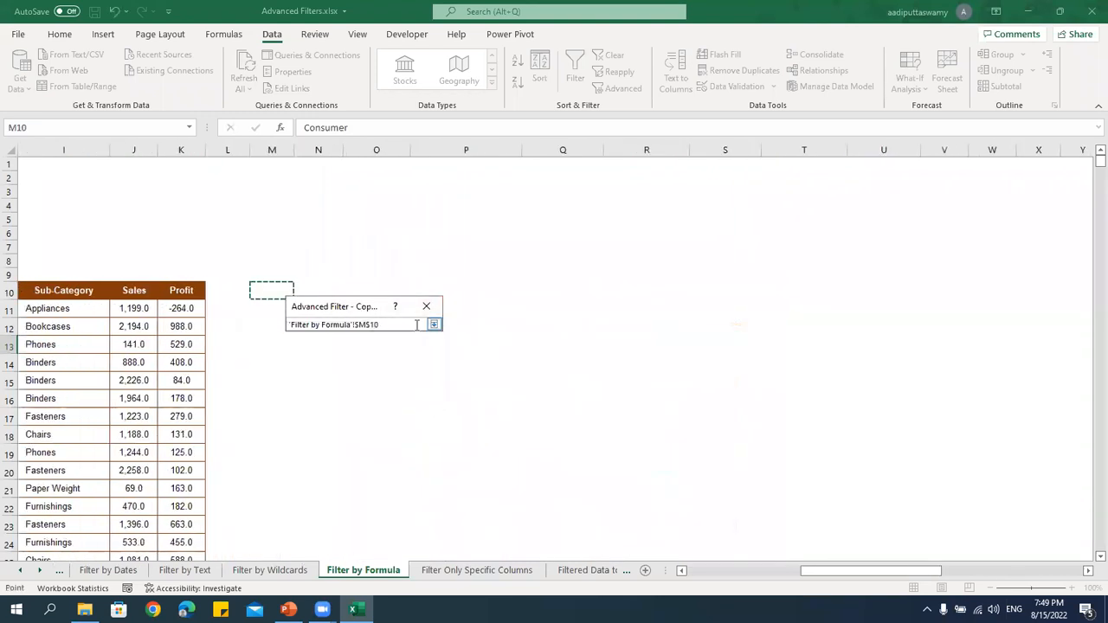
pyautogui.click(434, 324)
pyautogui.click(353, 445)
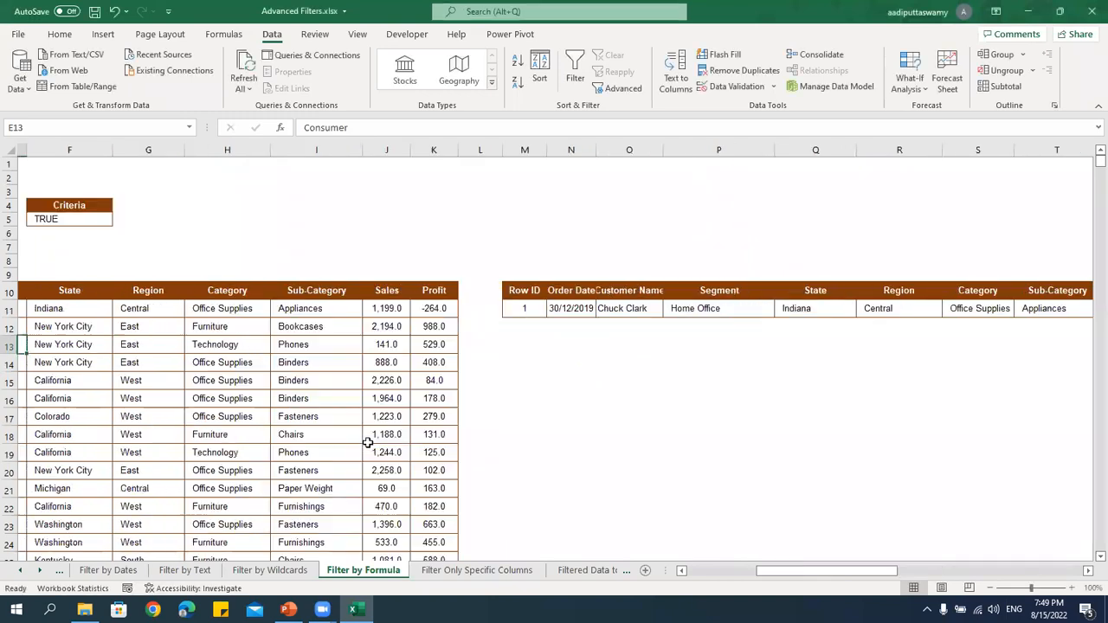
pyautogui.moveTo(769, 571); pyautogui.dragTo(938, 572)
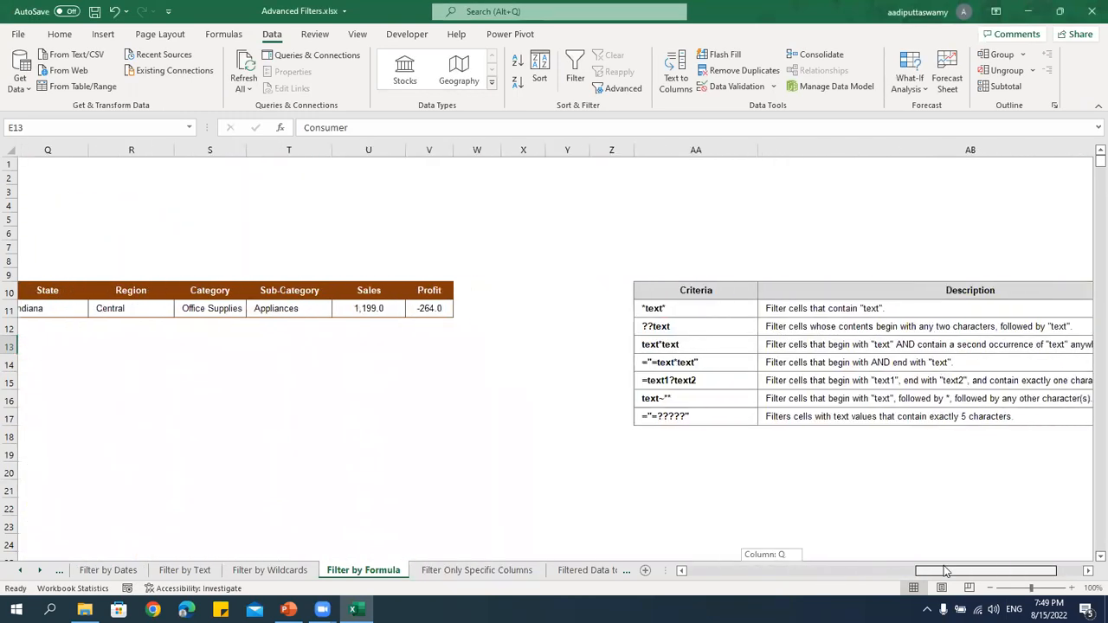
pyautogui.click(439, 305)
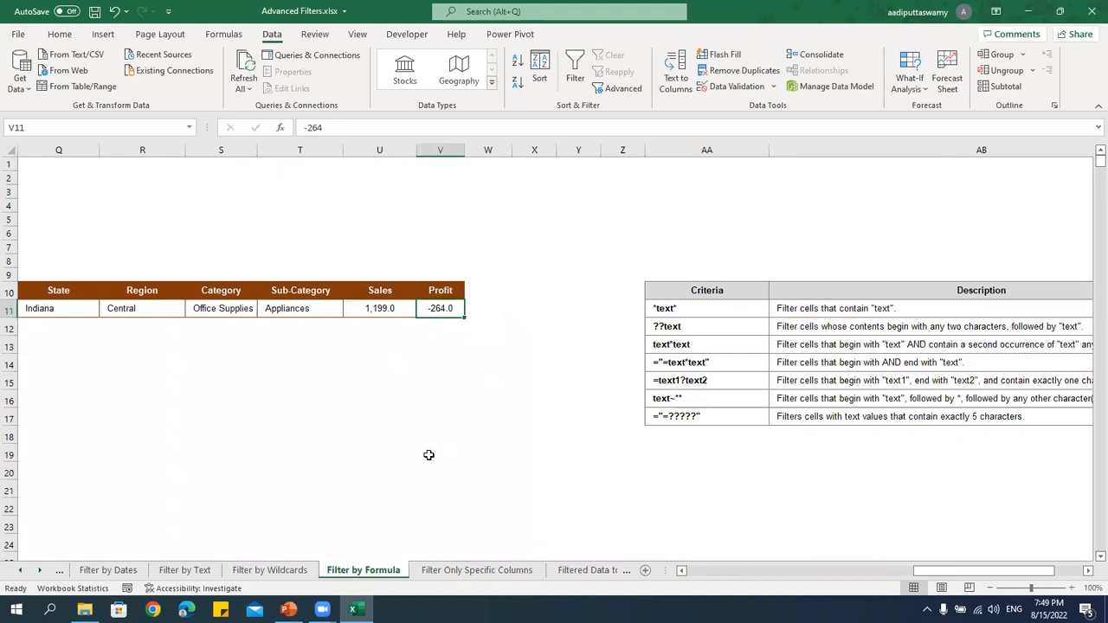
# View the Filter Only Specific Columns sheet and the Filtered Data to Another Sheet sheet.
pyautogui.click(500, 571)
pyautogui.click(479, 439)
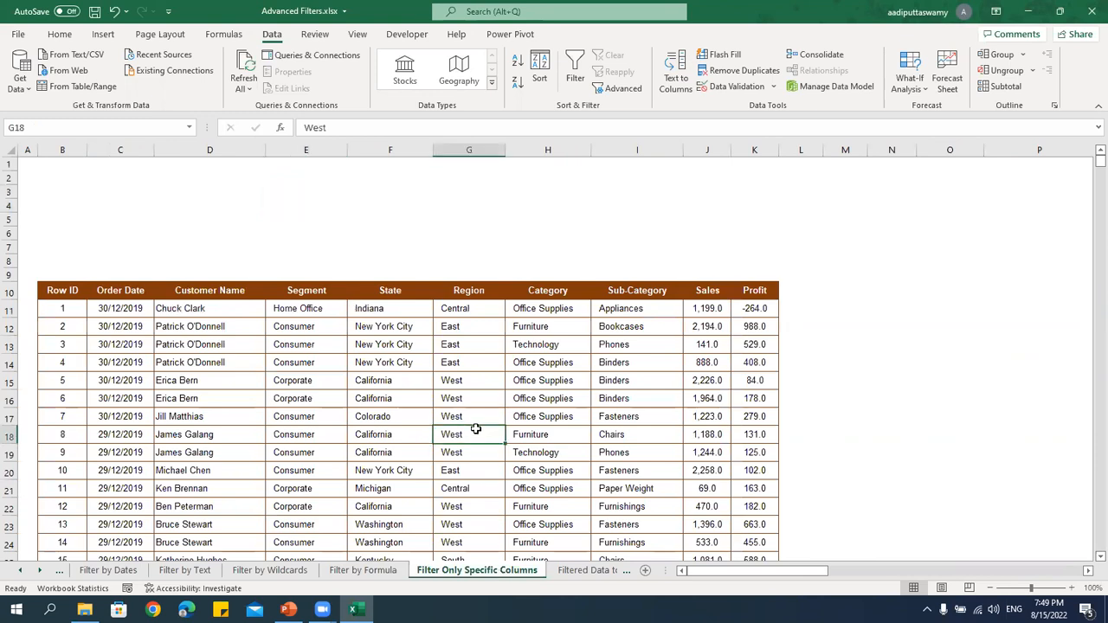
pyautogui.click(588, 572)
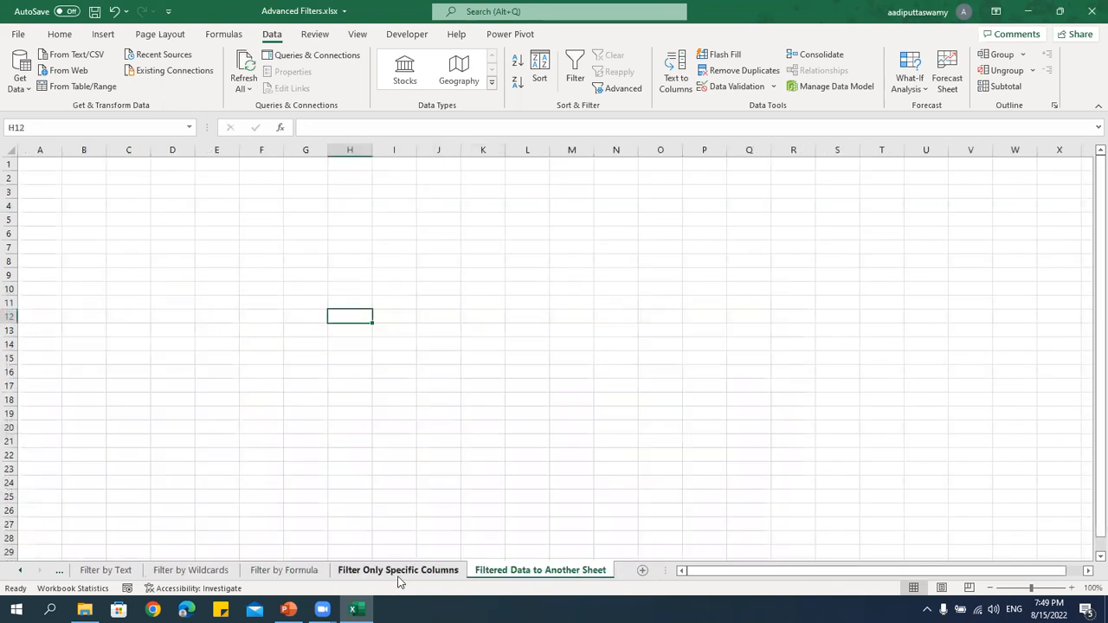
pyautogui.click(320, 399)
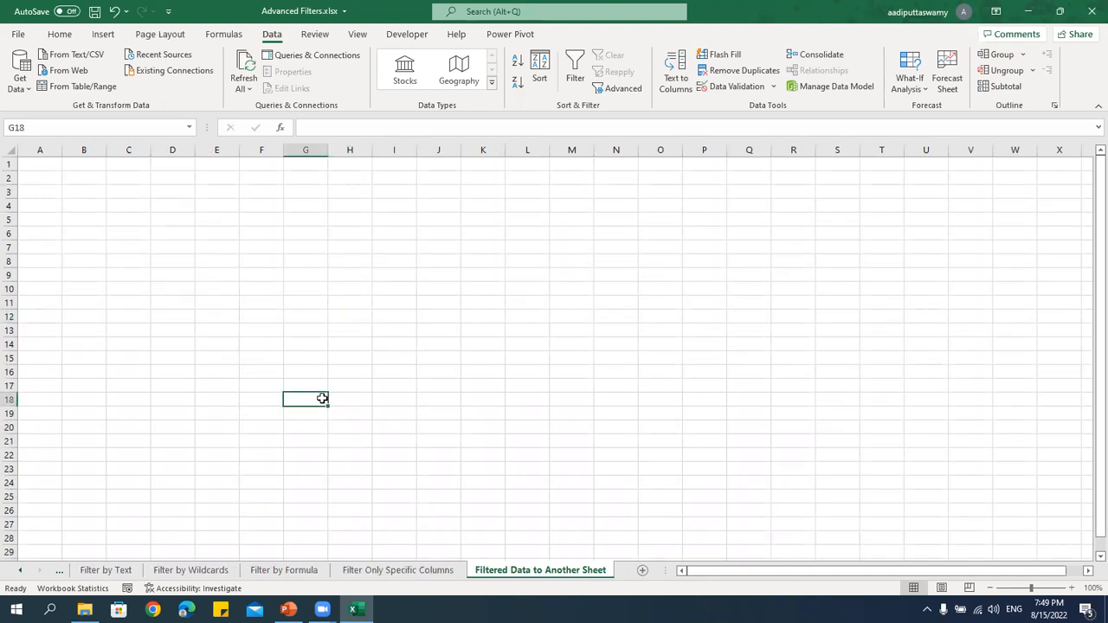
# Close the Advanced Filters workbook without saving the changes.
pyautogui.click(1090, 14)
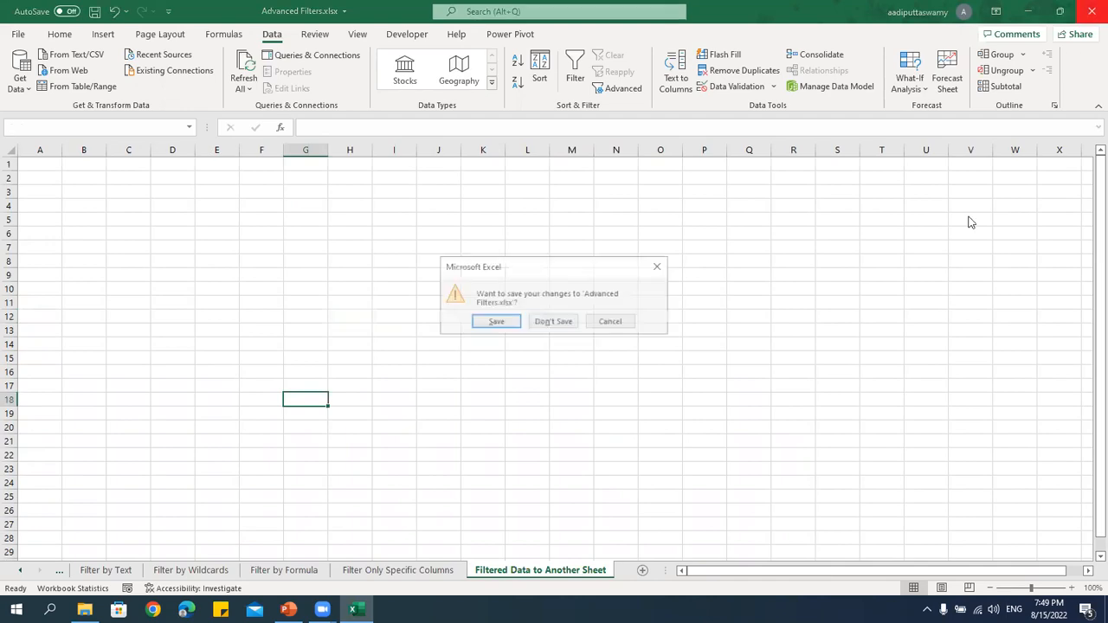
pyautogui.click(551, 321)
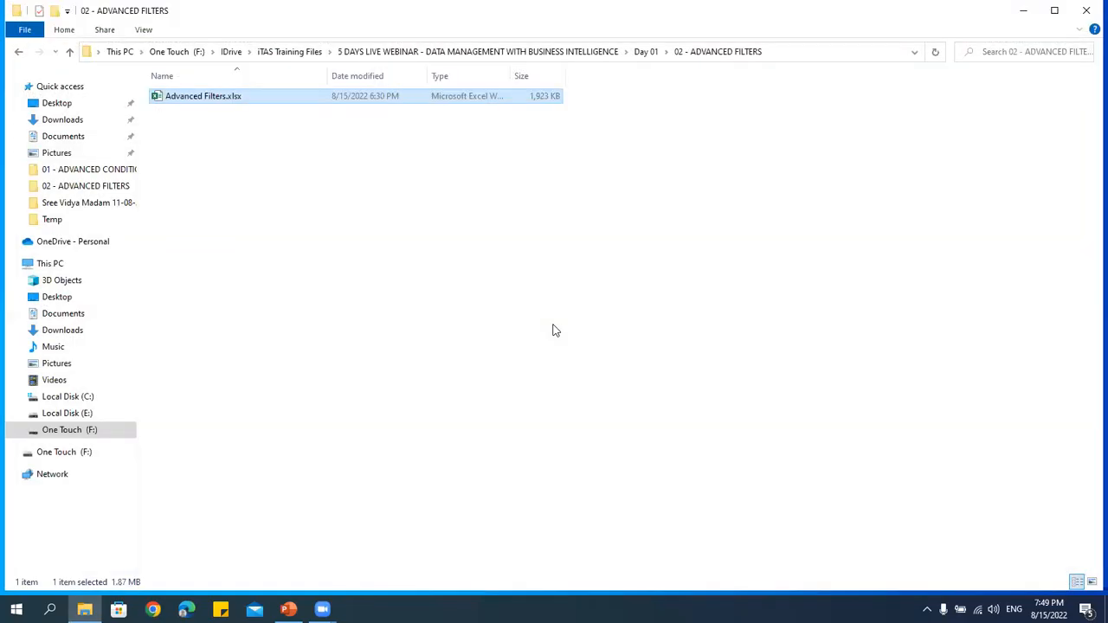
# Open the Advanced Data Validations workbook from the 03 - ADVANCED DATA VALIDATIONS folder in Day 01.
pyautogui.click(648, 51)
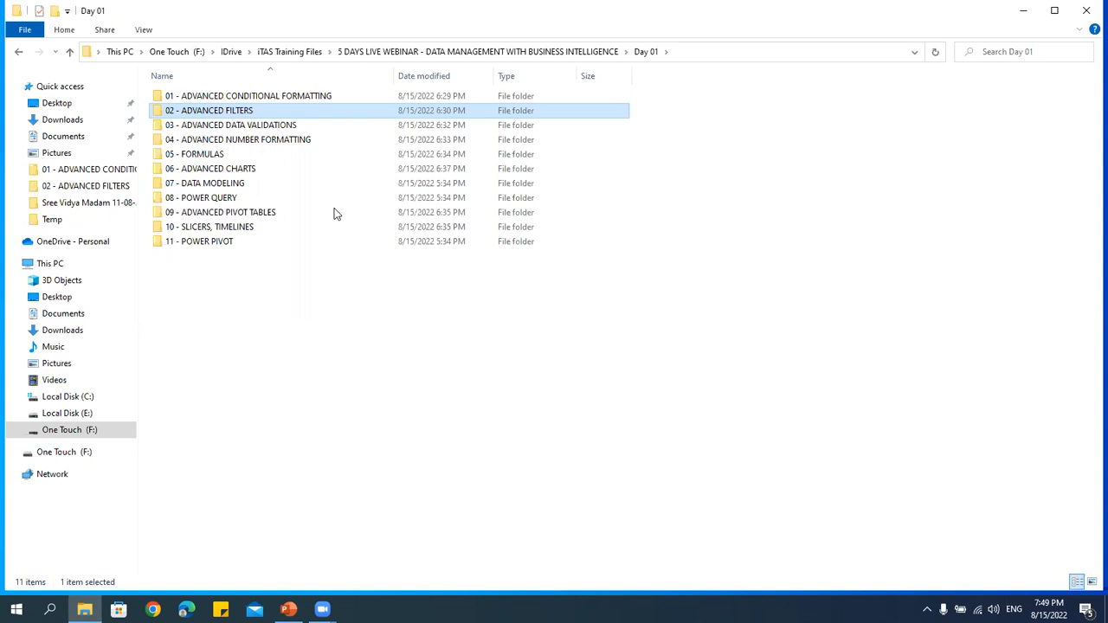
pyautogui.hotkey('alt', 'Tab')
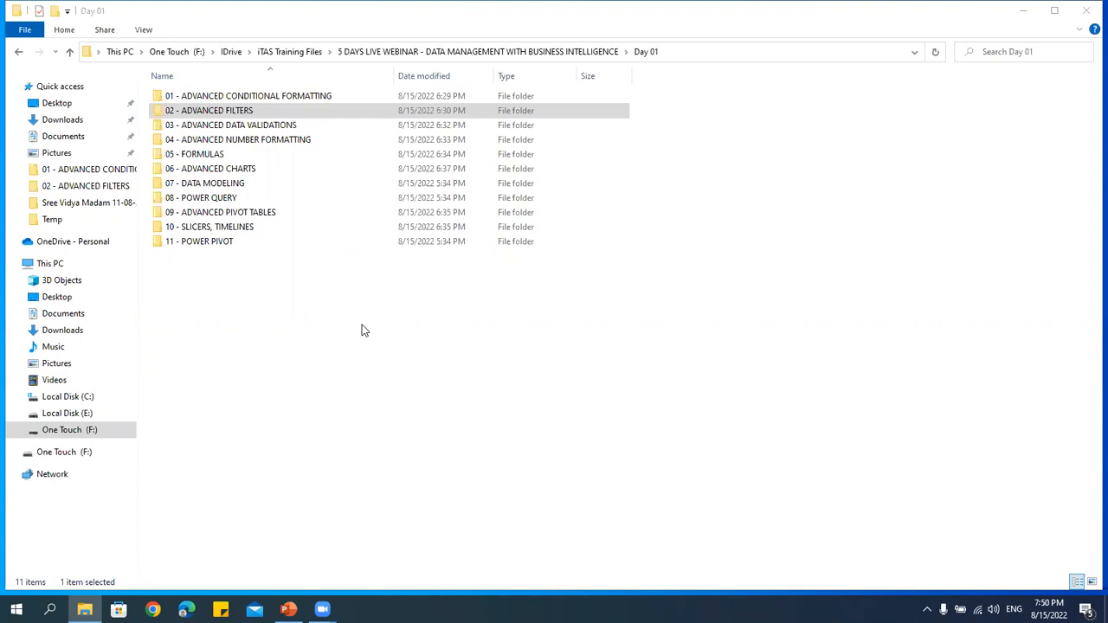
pyautogui.click(268, 125)
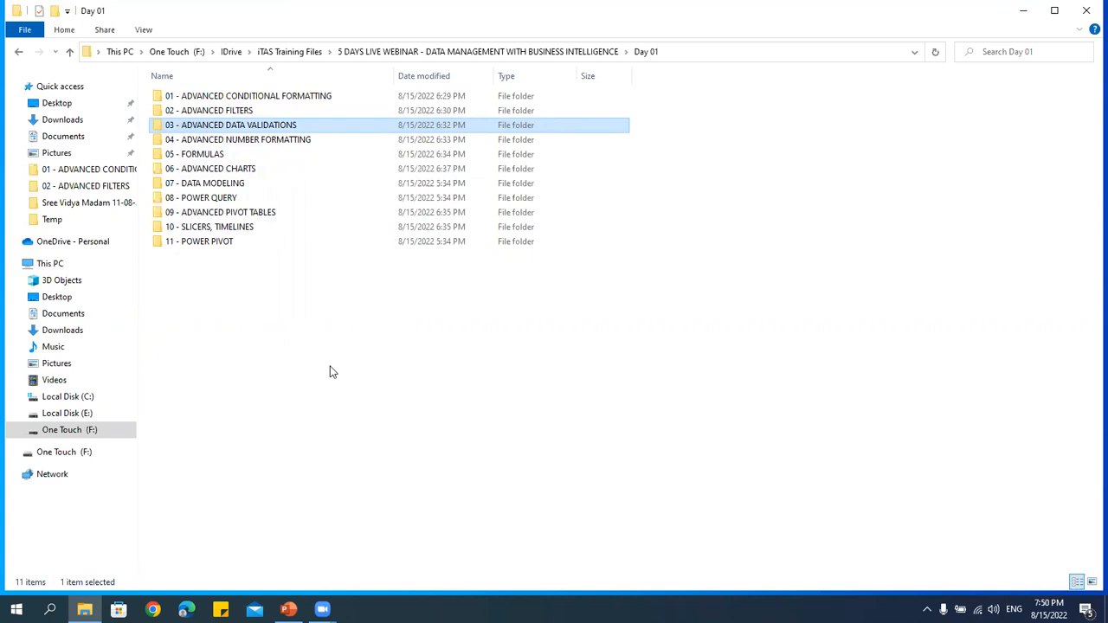
pyautogui.doubleClick(273, 125)
pyautogui.click(257, 100)
pyautogui.doubleClick(256, 97)
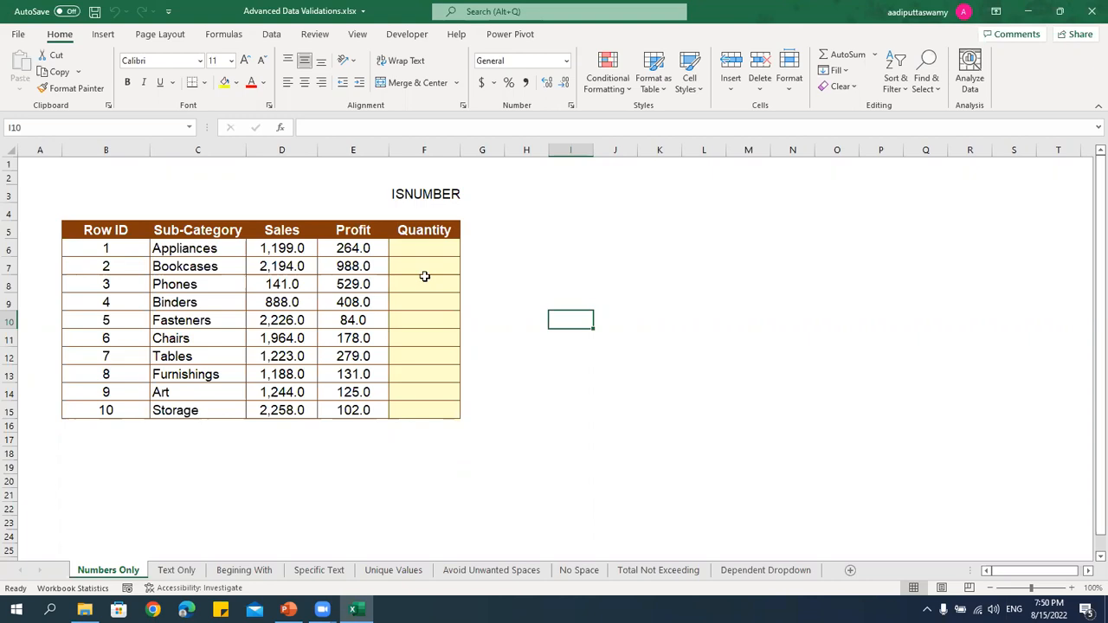
# Enter 12 in Quantity cell F6 and the text asdfasdf in F7.
pyautogui.click(427, 246)
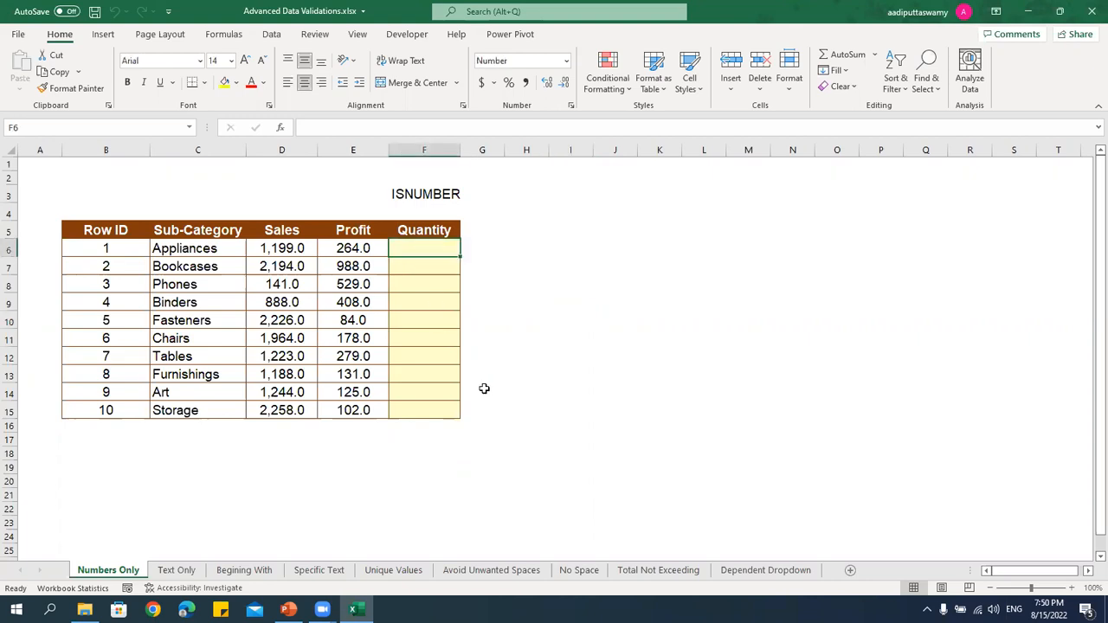
pyautogui.write('12')
pyautogui.click(458, 355)
pyautogui.click(432, 267)
pyautogui.write('asdfasdf')
pyautogui.press('Return')
pyautogui.click(440, 266)
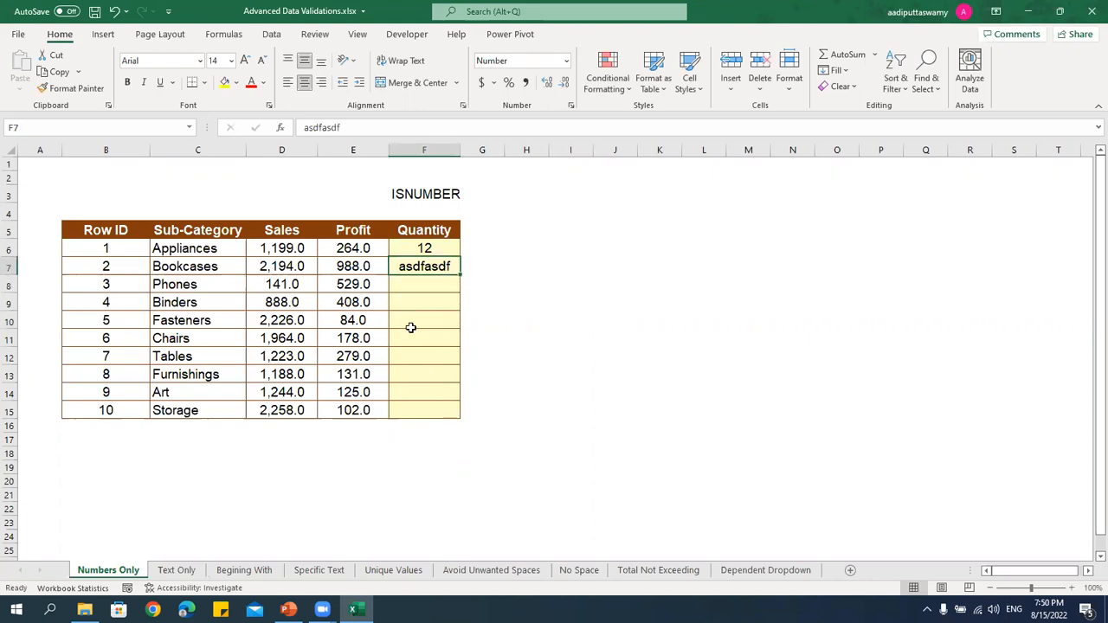
# Enter the text asdasd in Quantity cell F9 and aSDASD in F12.
pyautogui.click(429, 246)
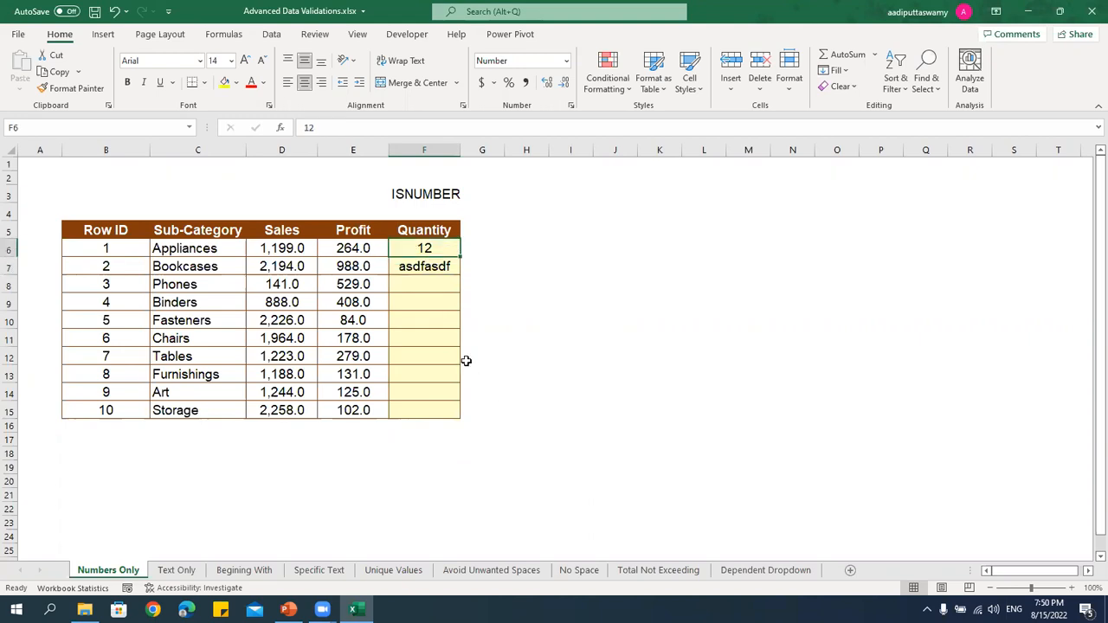
pyautogui.click(437, 307)
pyautogui.write('asdasd')
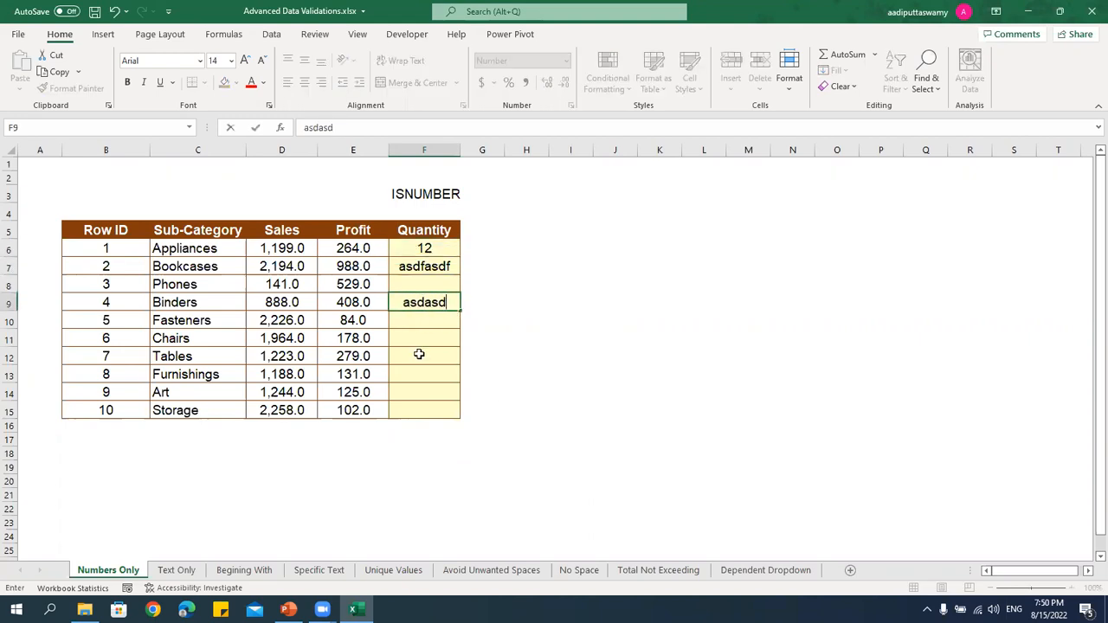
pyautogui.click(422, 354)
pyautogui.press('capslock')
pyautogui.write('aSDASD')
pyautogui.click(424, 399)
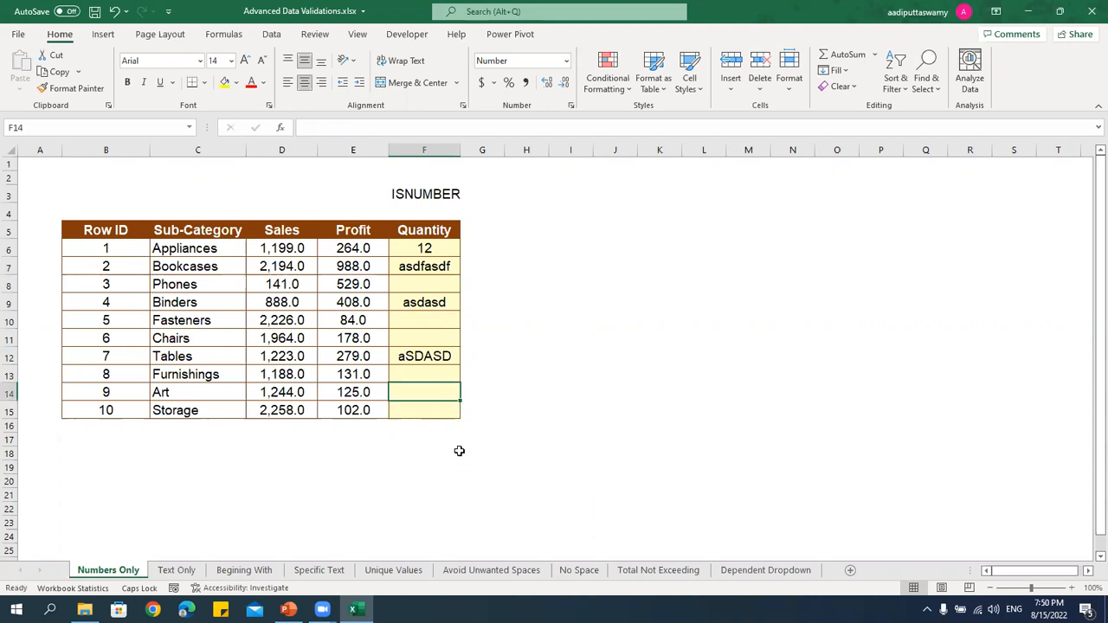
pyautogui.click(421, 426)
# Clear all the trial entries from the Quantity column.
pyautogui.moveTo(436, 249); pyautogui.dragTo(438, 405)
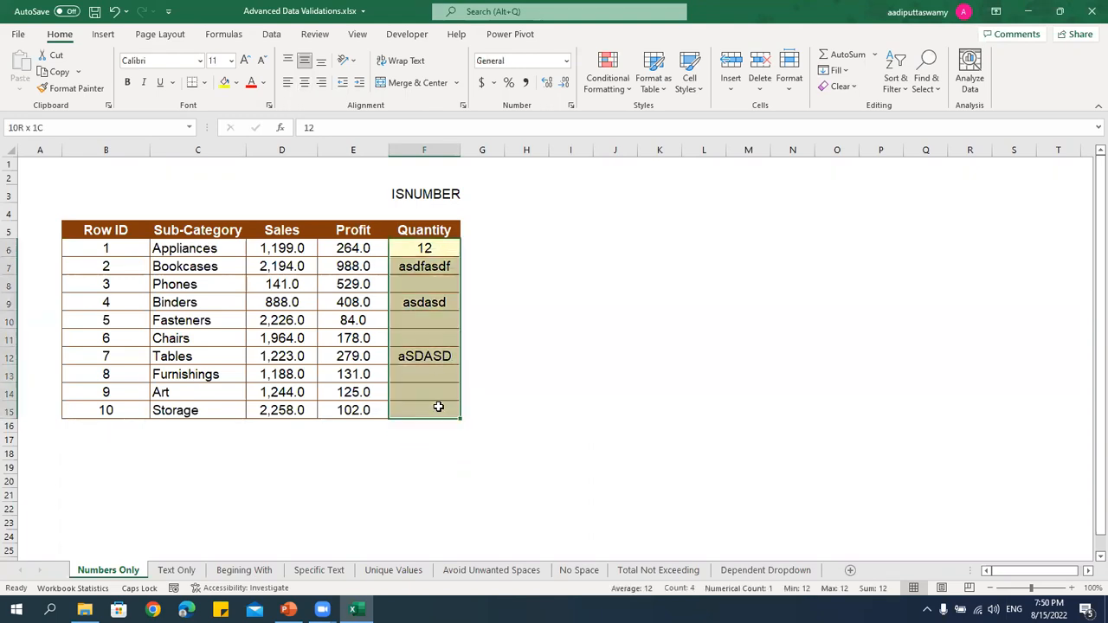
pyautogui.moveTo(440, 263); pyautogui.dragTo(433, 374)
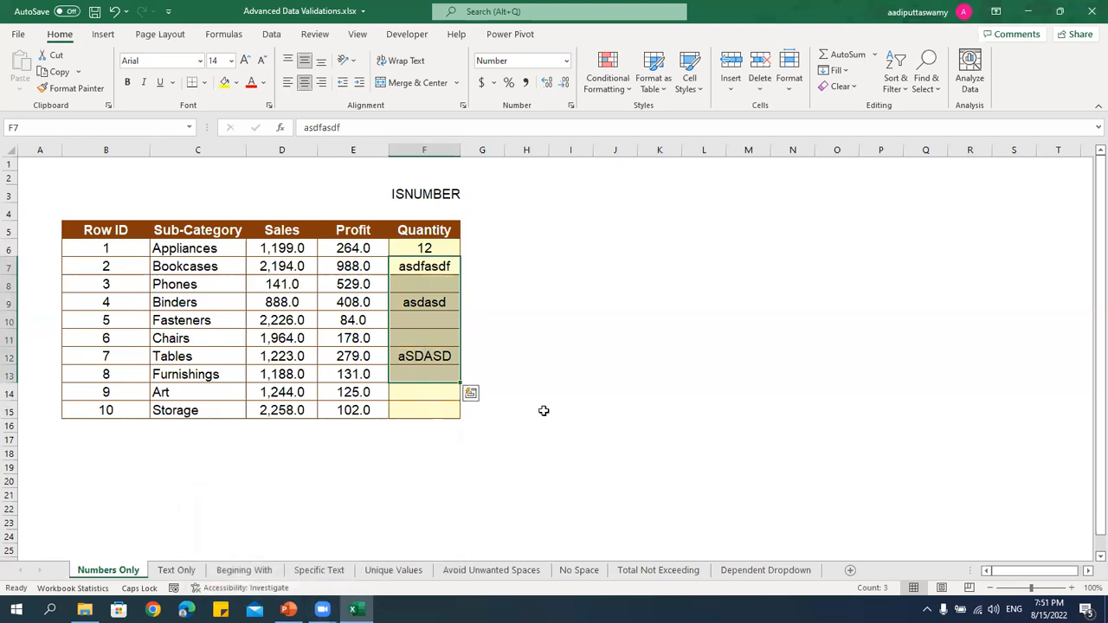
pyautogui.press('Delete')
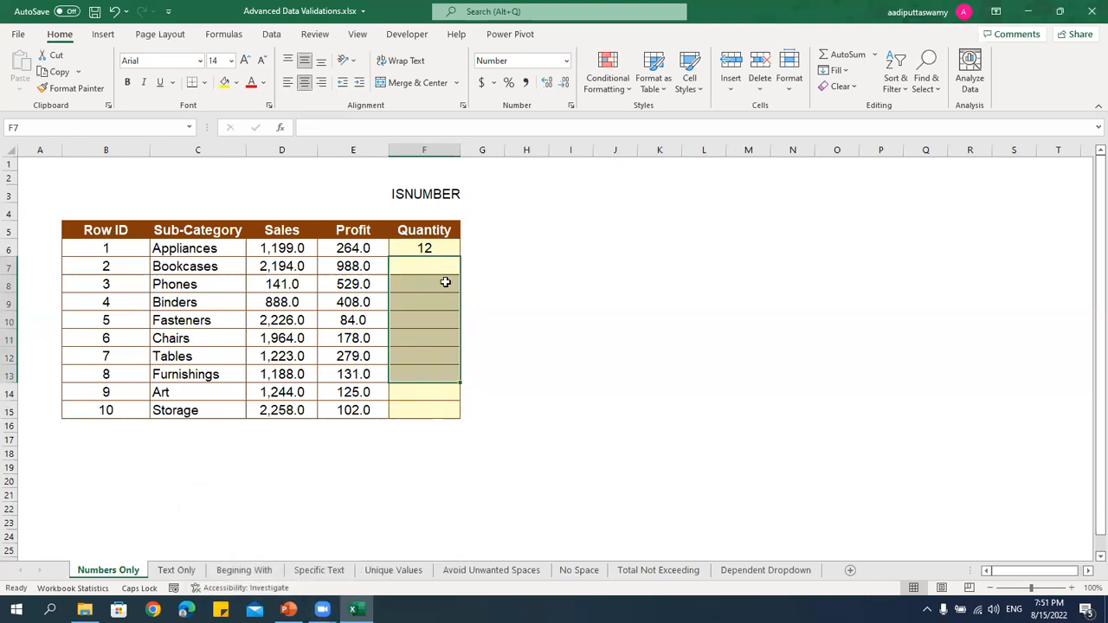
pyautogui.click(440, 250)
pyautogui.press('Delete')
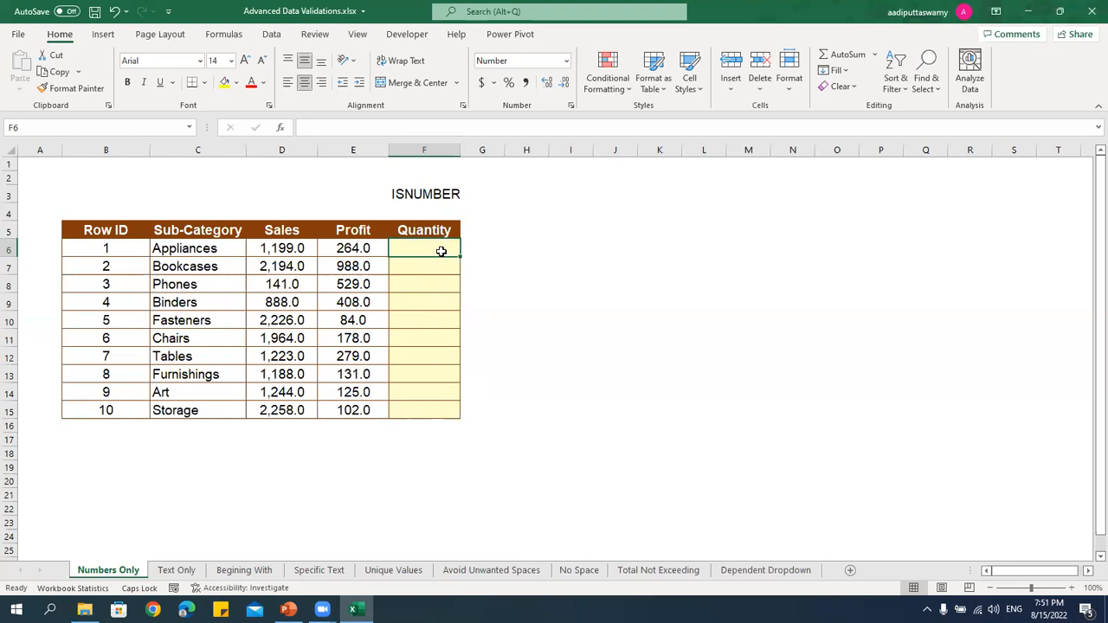
# Start a data validation rule for Quantity cells F6:F15 and allow only whole numbers.
pyautogui.keyDown('shift'); pyautogui.click(423, 410); pyautogui.keyUp('shift')
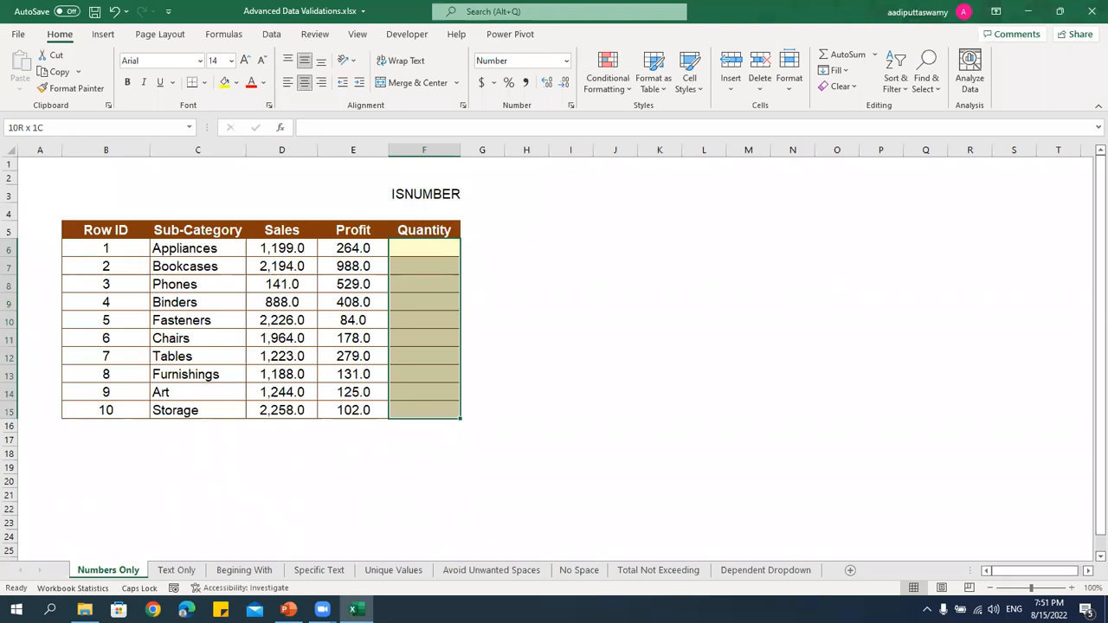
pyautogui.click(438, 251)
pyautogui.keyDown('shift'); pyautogui.click(435, 409); pyautogui.keyUp('shift')
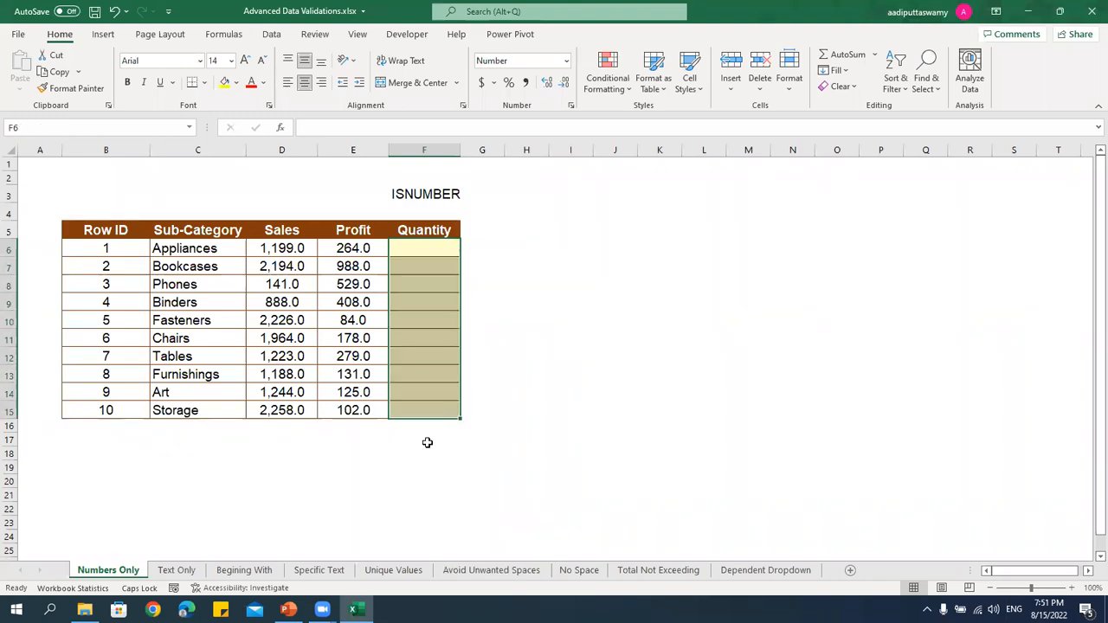
pyautogui.click(270, 34)
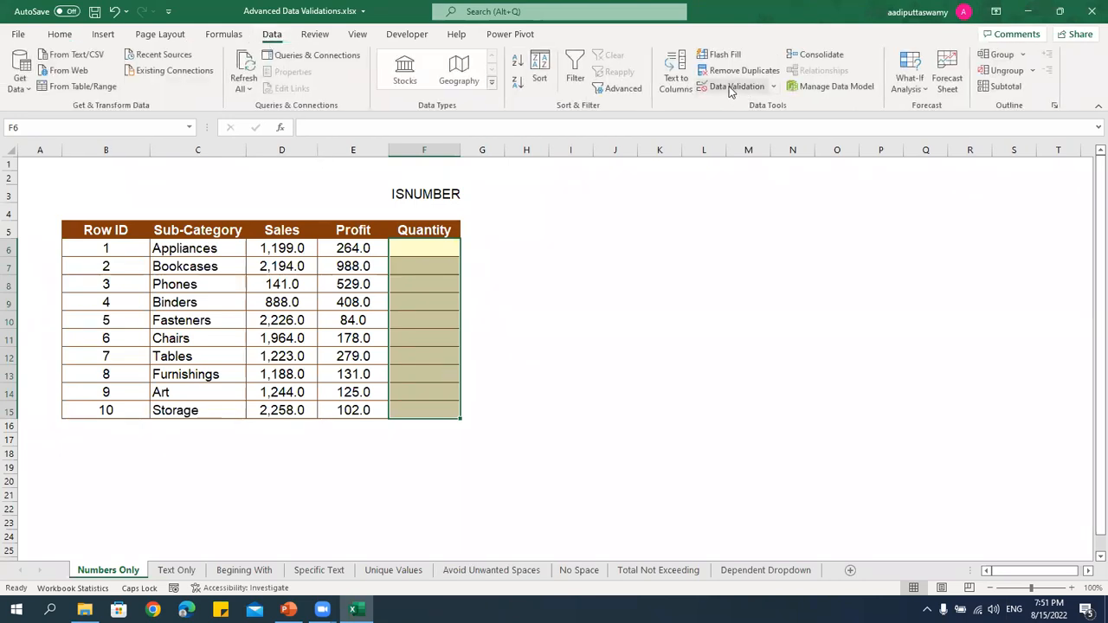
pyautogui.click(773, 86)
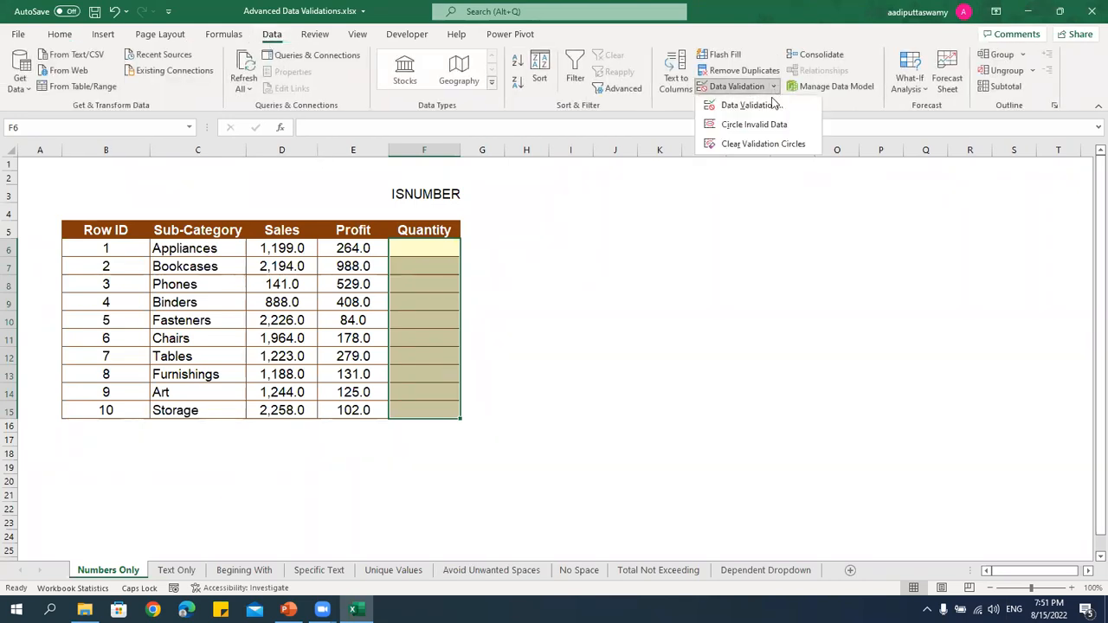
pyautogui.click(749, 106)
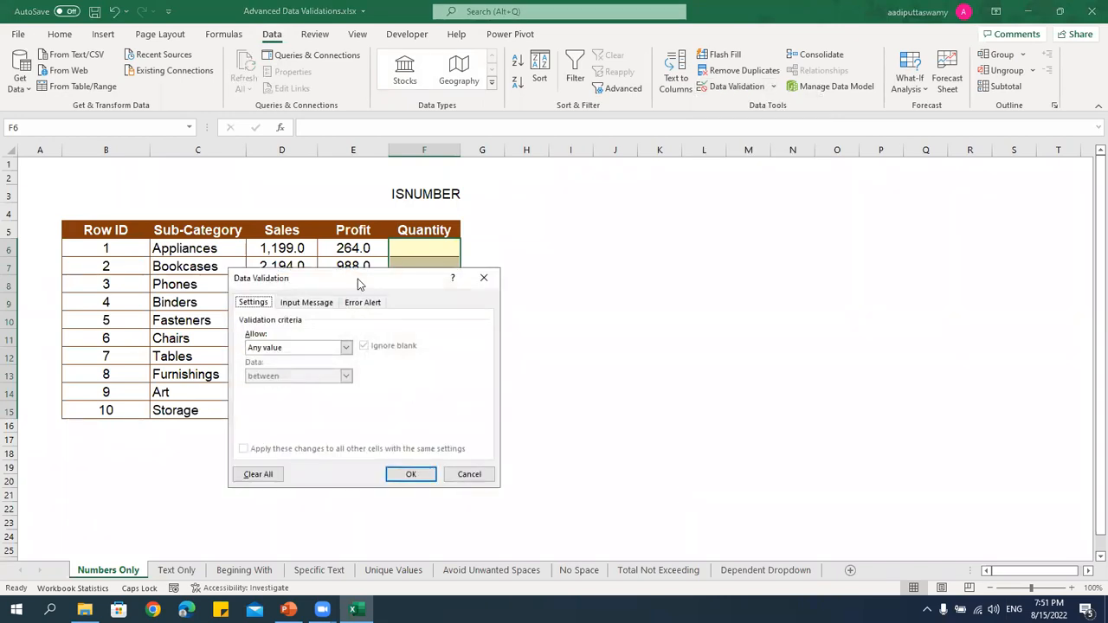
pyautogui.moveTo(360, 283); pyautogui.dragTo(680, 227)
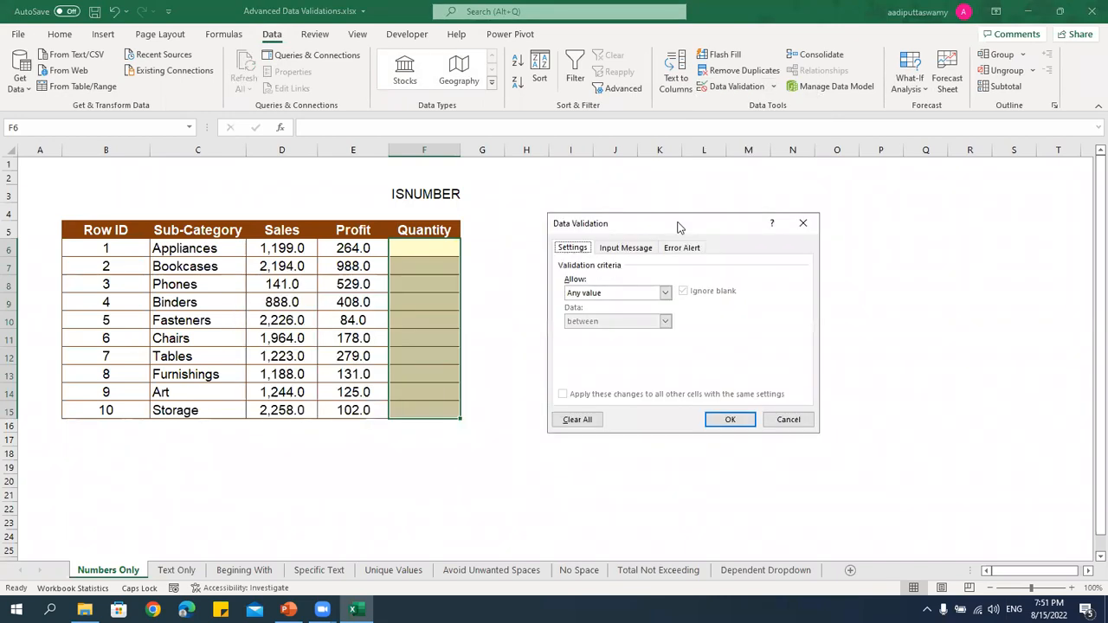
pyautogui.click(594, 295)
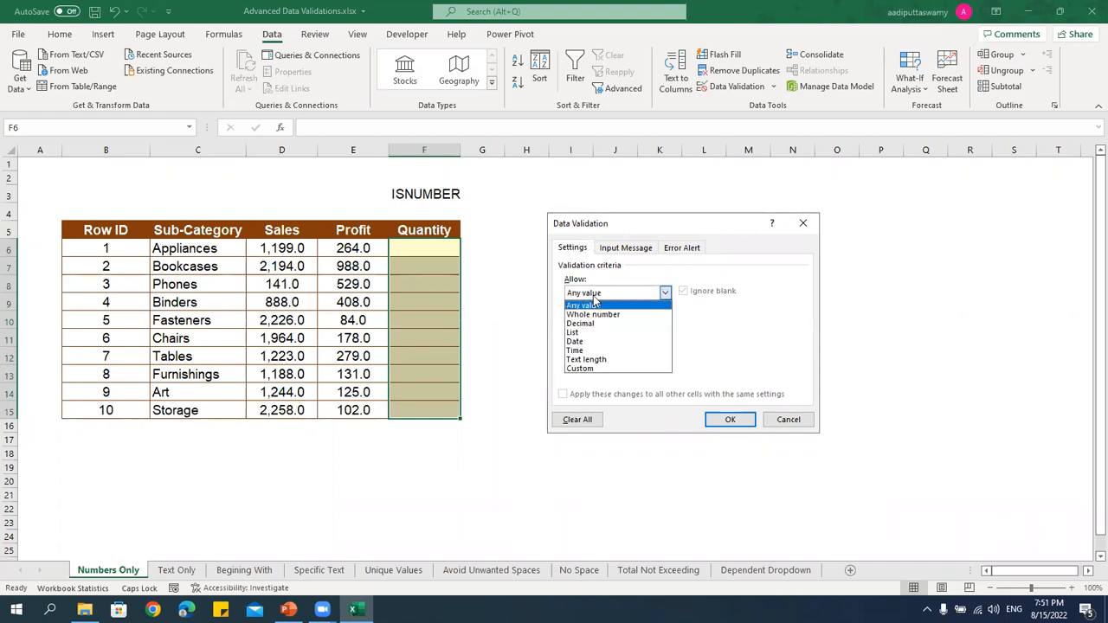
pyautogui.click(596, 304)
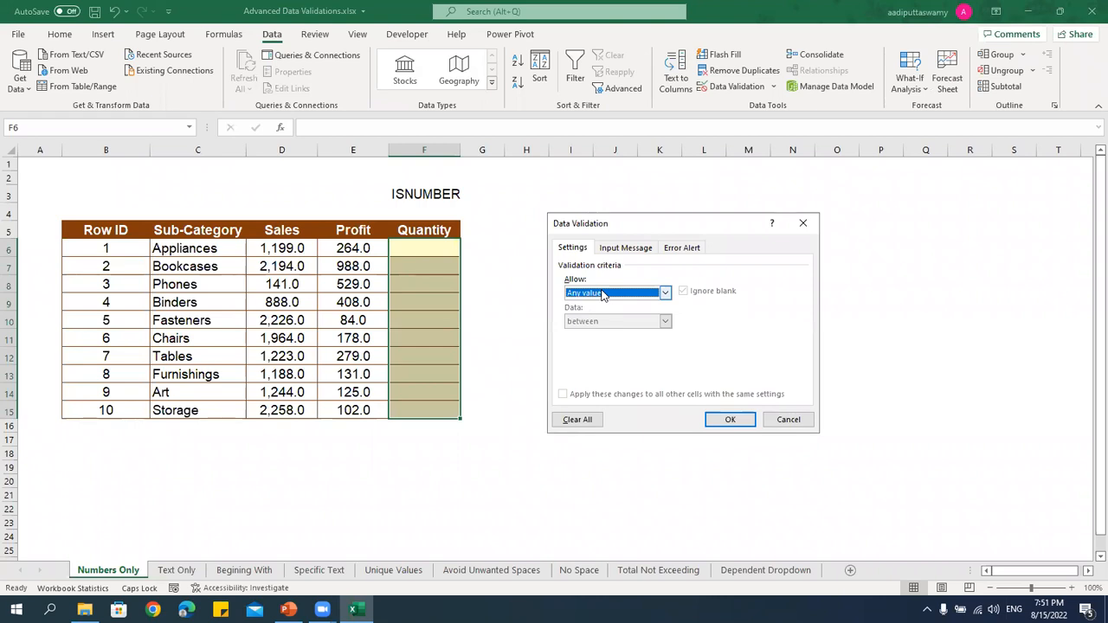
pyautogui.click(604, 295)
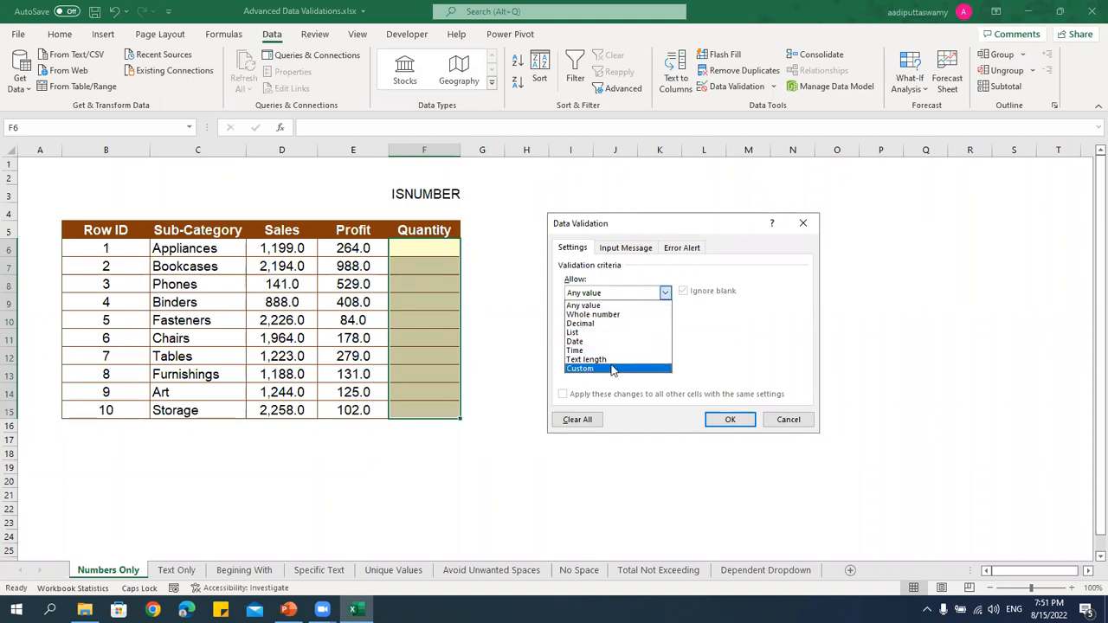
pyautogui.click(606, 315)
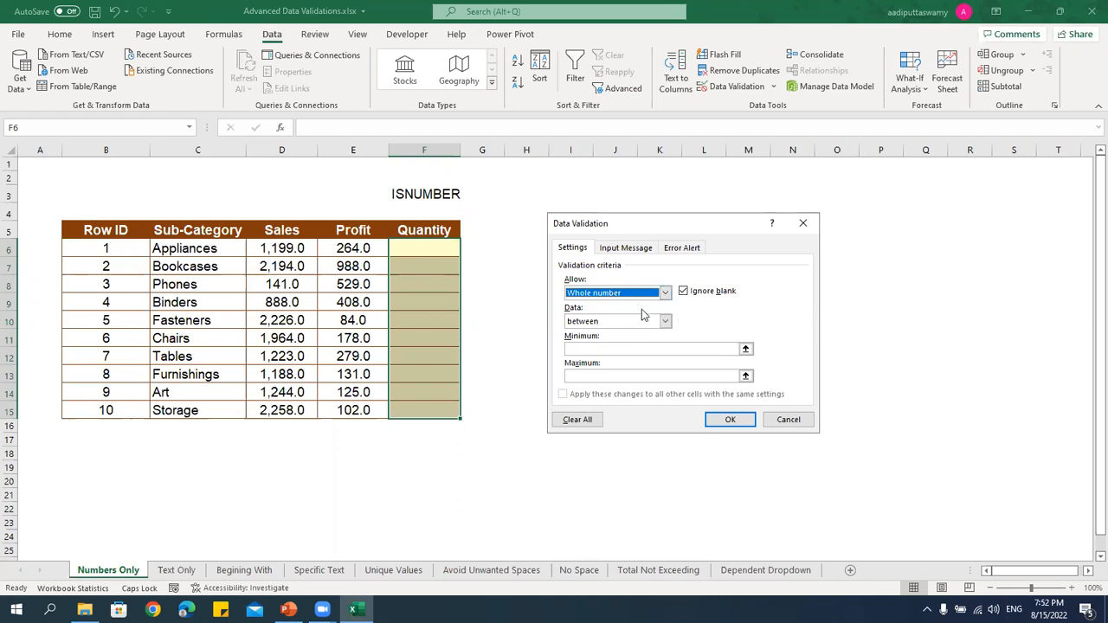
# Set the validation condition to greater than with a minimum of 0 and apply the rule.
pyautogui.click(593, 321)
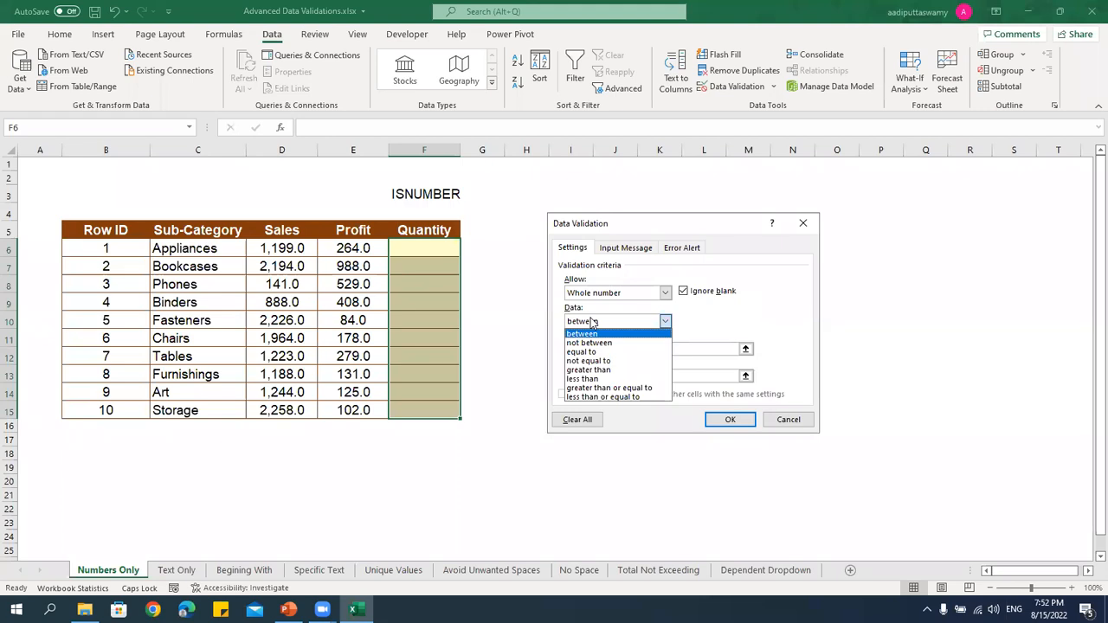
pyautogui.click(618, 369)
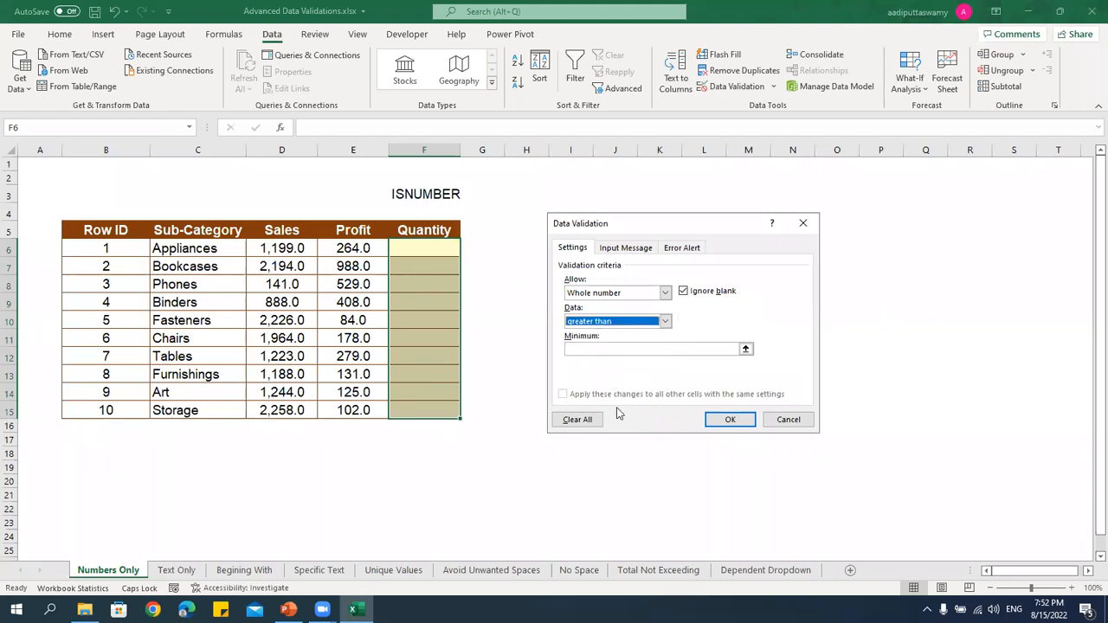
pyautogui.click(594, 348)
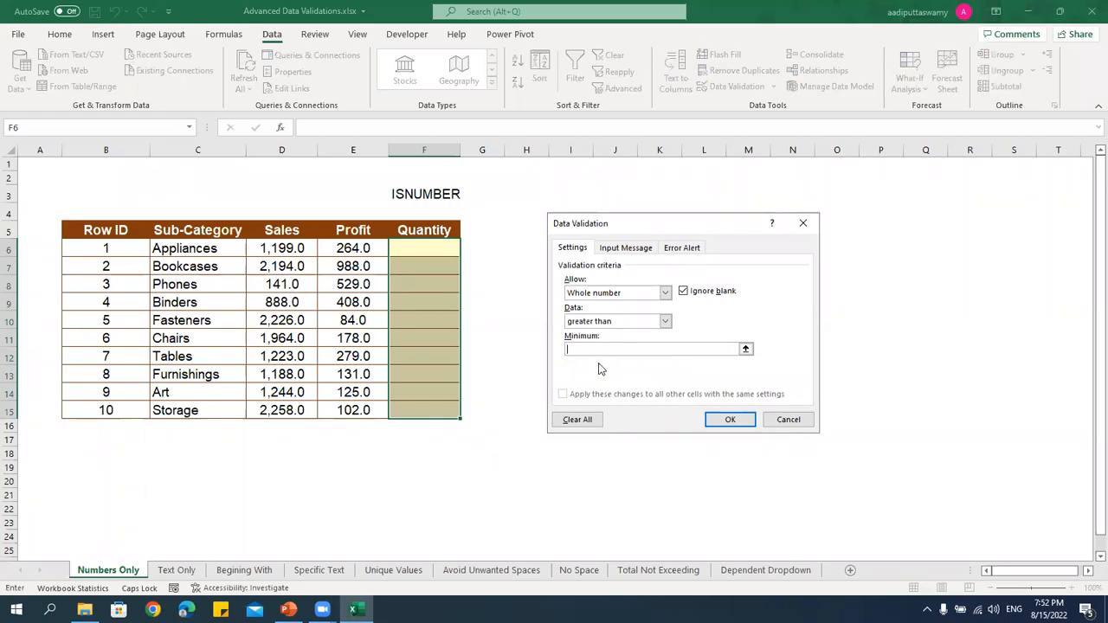
pyautogui.write('0')
pyautogui.click(730, 419)
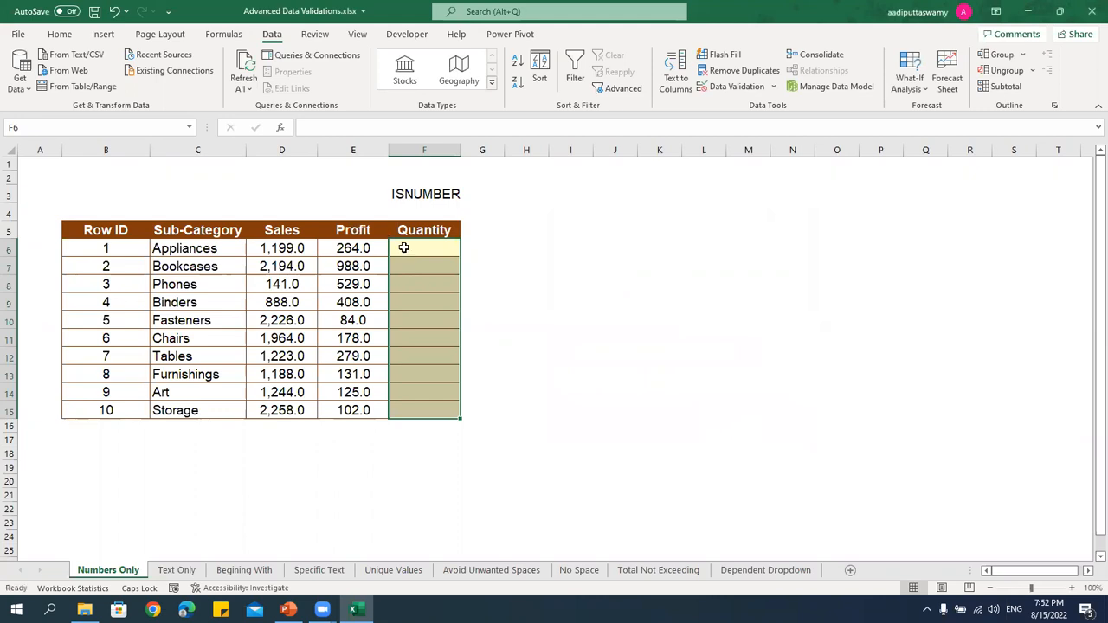
# Enter 1 in Quantity cell F6 and 34 in F7 to test the validation rule.
pyautogui.click(433, 248)
pyautogui.write('1')
pyautogui.press('Return')
pyautogui.write('34')
pyautogui.press('Return')
# Try to enter the letter R in Quantity cell F8, then cancel the entry.
pyautogui.write('R')
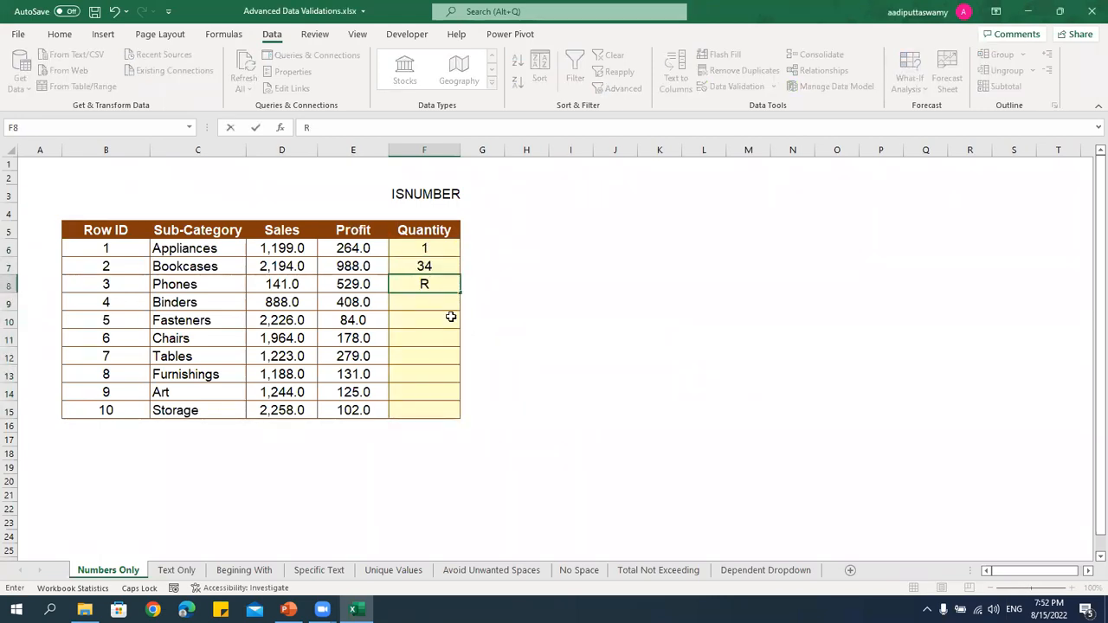
pyautogui.press('Return')
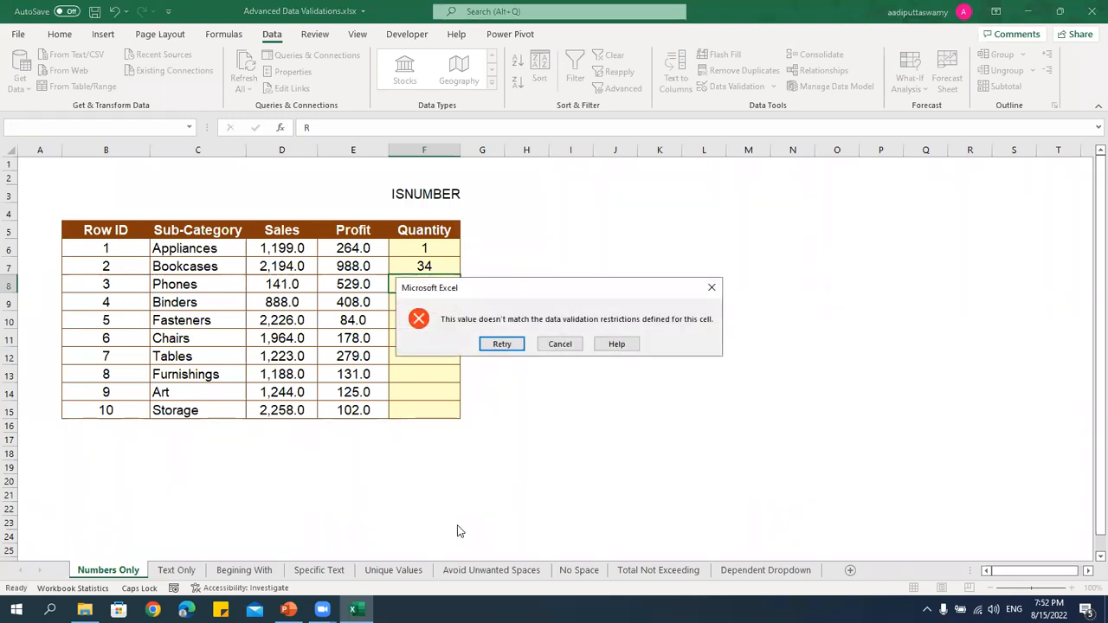
pyautogui.click(559, 344)
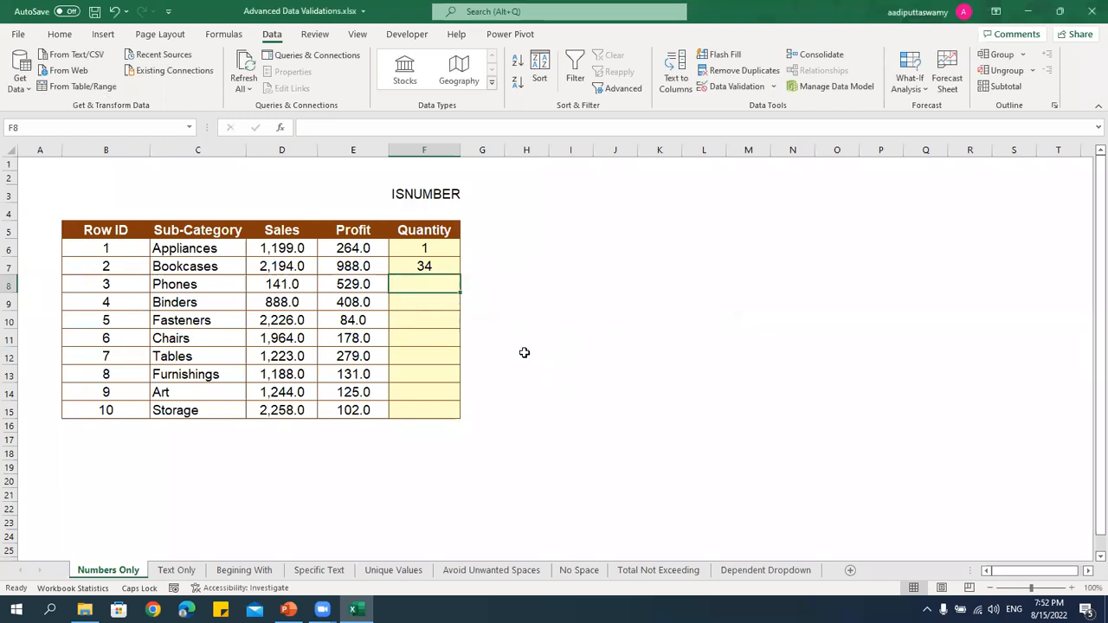
# Review the data validation settings of Quantity cells F6:F15, close them unchanged and select cell F8.
pyautogui.moveTo(435, 245); pyautogui.dragTo(445, 407)
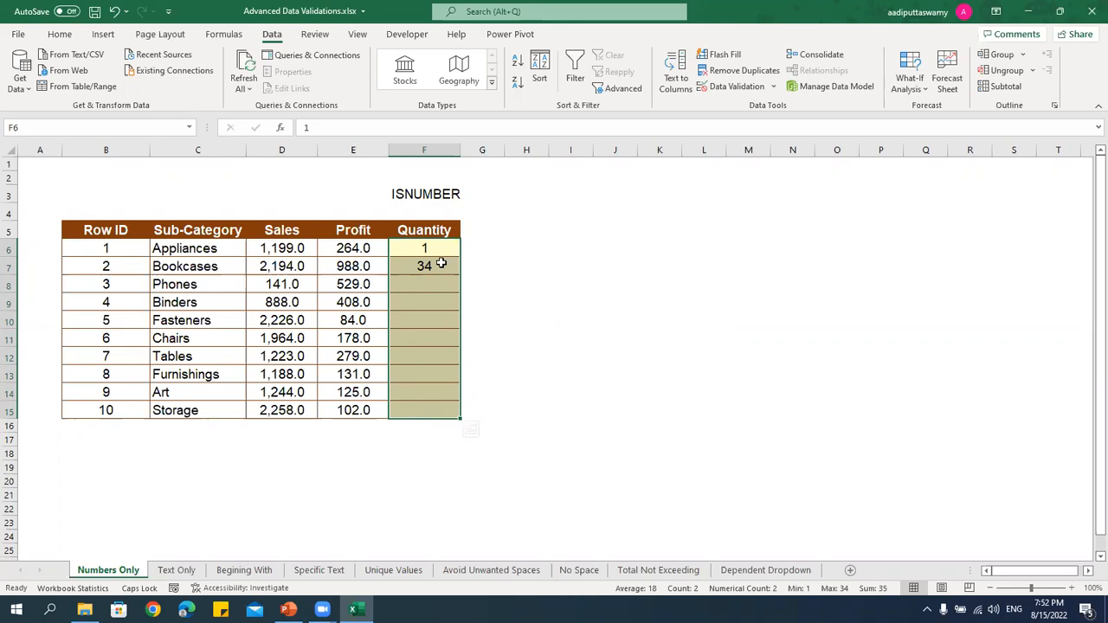
pyautogui.click(752, 88)
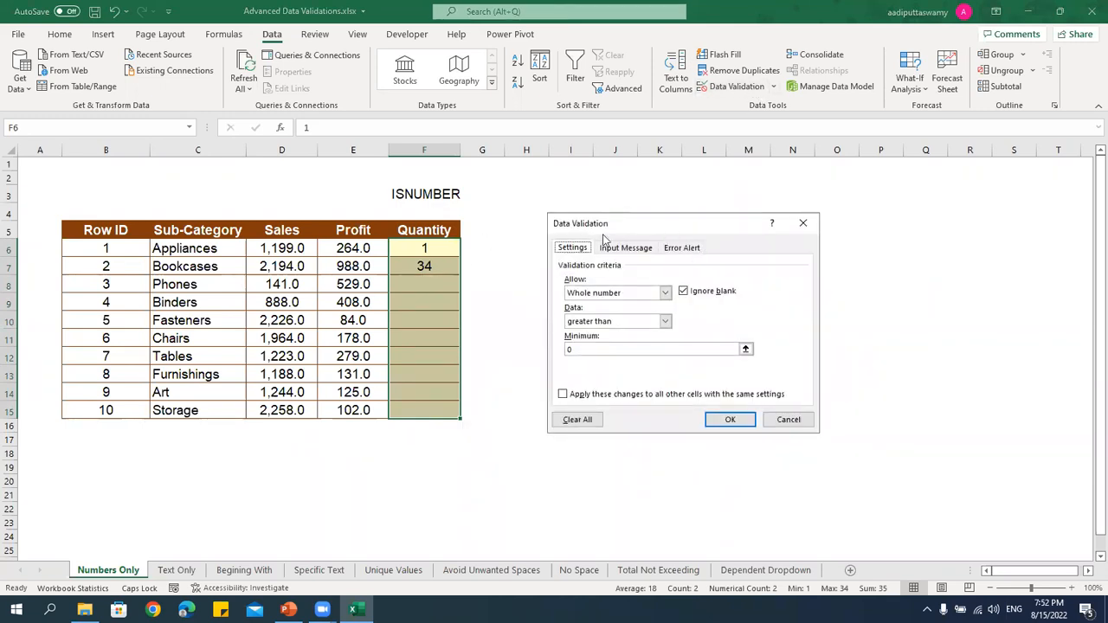
pyautogui.moveTo(667, 228); pyautogui.dragTo(612, 213)
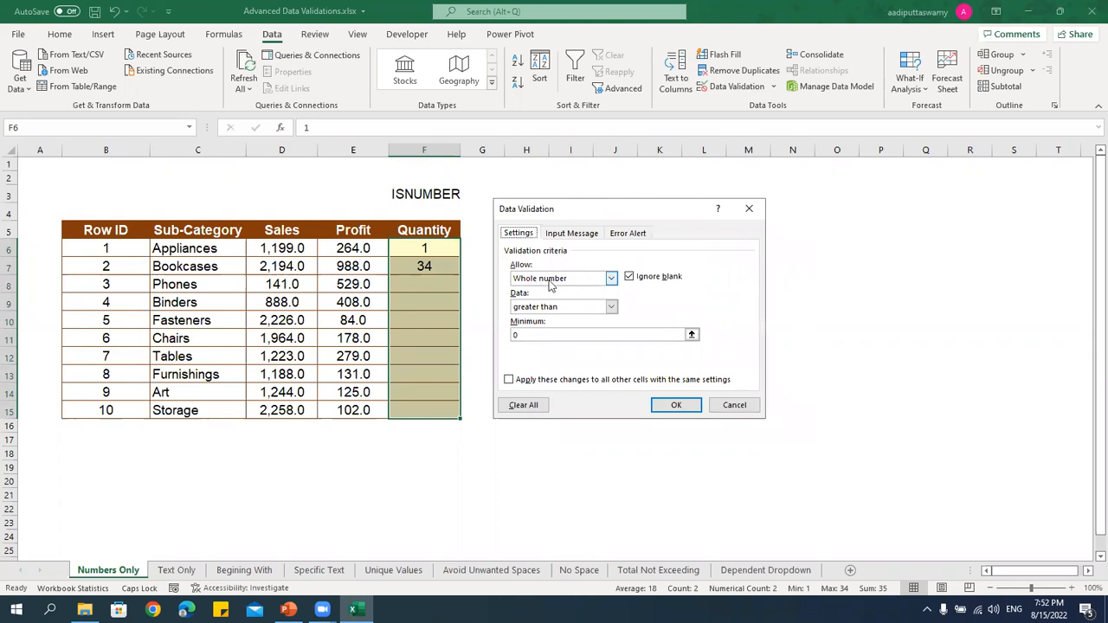
pyautogui.click(540, 336)
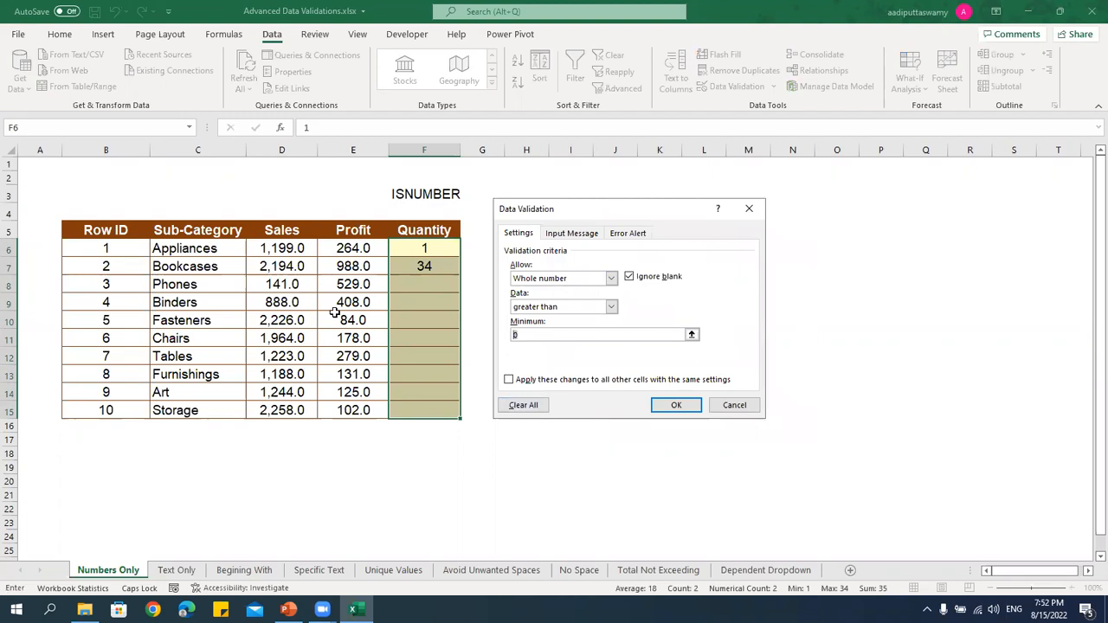
pyautogui.click(749, 209)
pyautogui.click(455, 292)
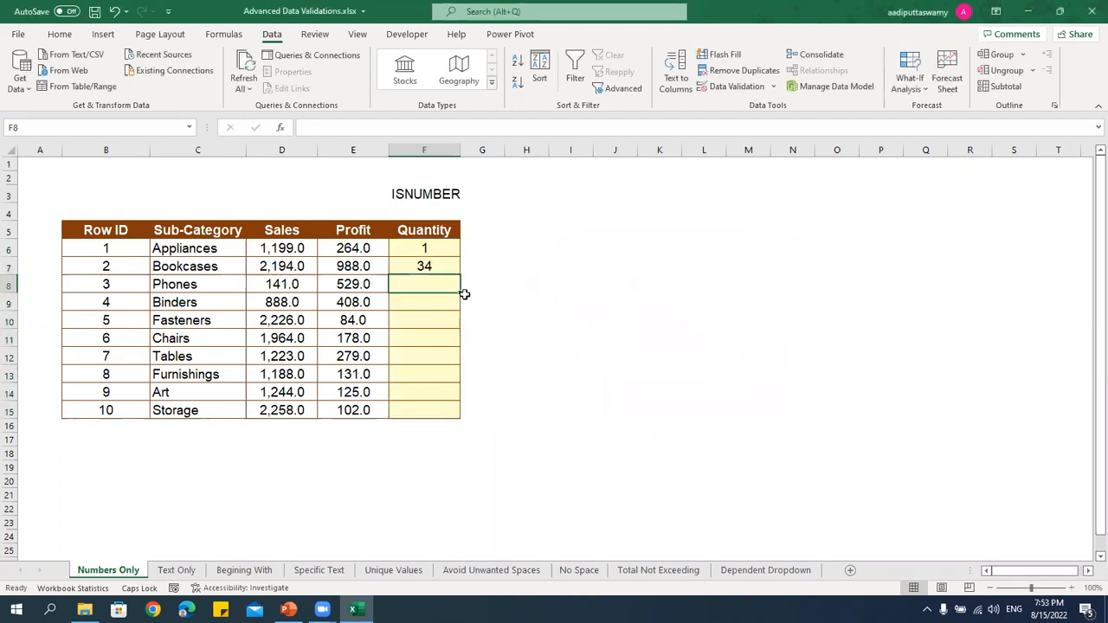
# Try to enter the text ASAS and QQQ in Quantity cell F8, cancelling each entry.
pyautogui.write('ASAS')
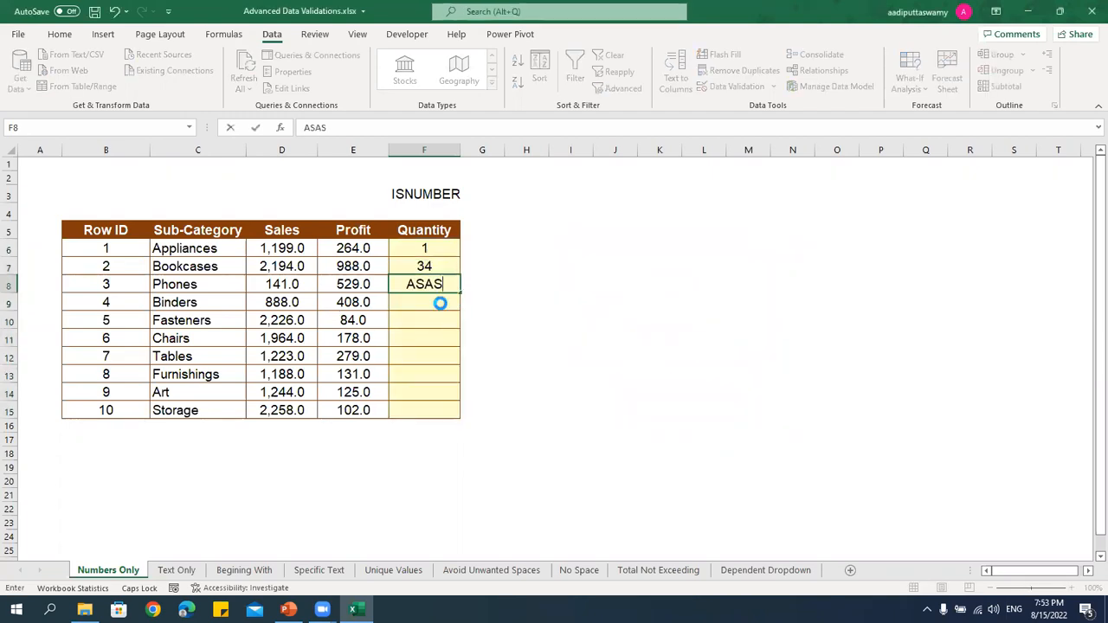
pyautogui.press('Return')
pyautogui.click(559, 345)
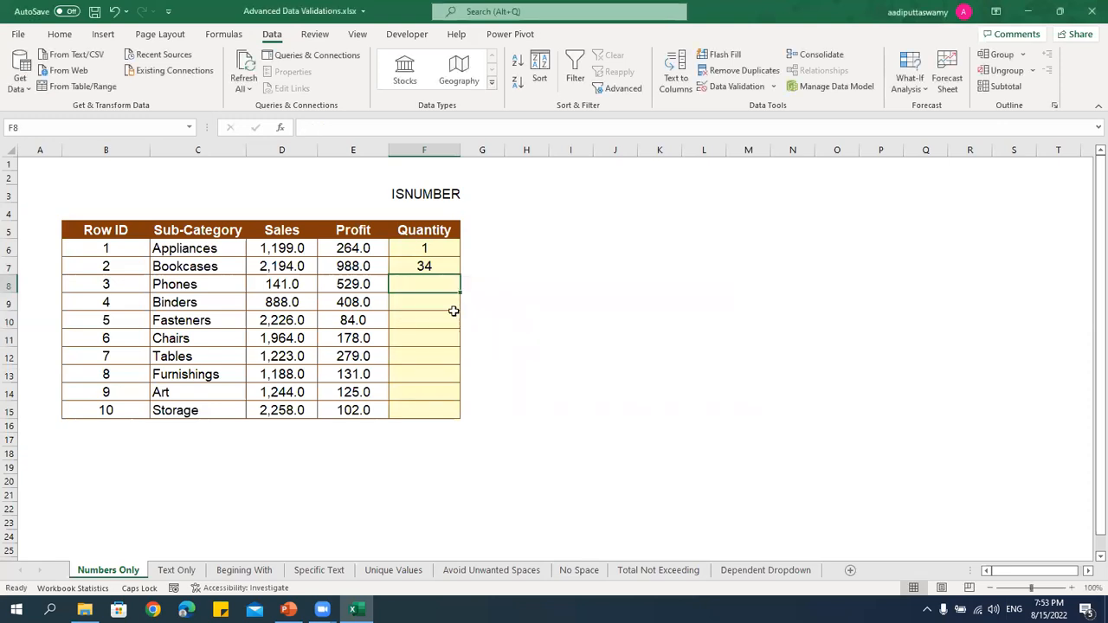
pyautogui.write('QQQ')
pyautogui.press('Return')
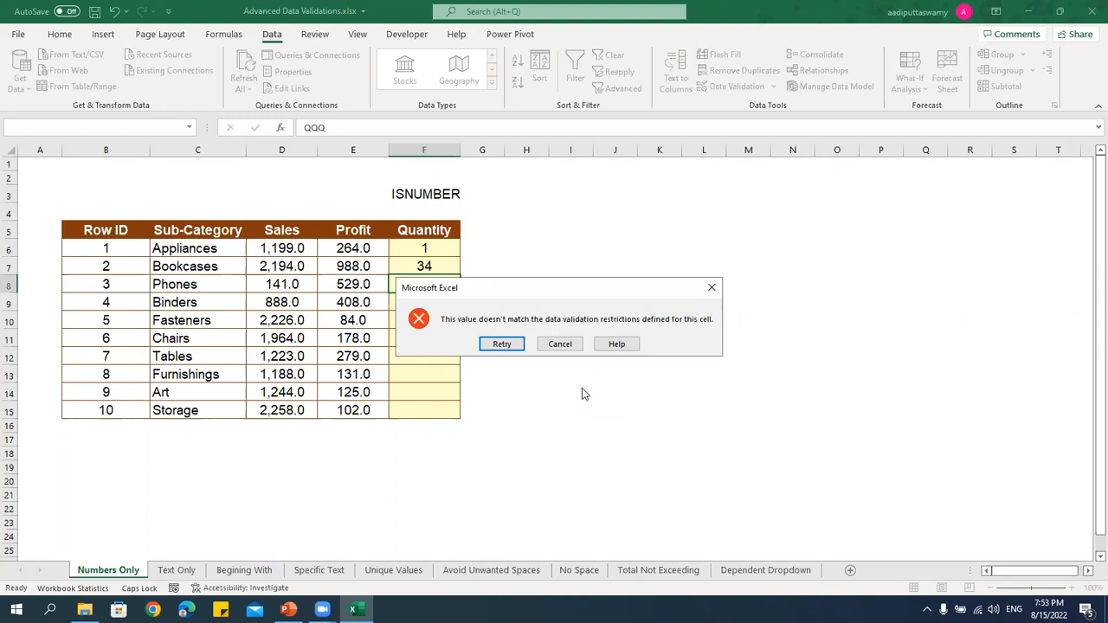
pyautogui.click(563, 344)
# Set the error alert title to Quantity in the data validation of Quantity cells F6:F15.
pyautogui.moveTo(431, 251); pyautogui.dragTo(421, 410)
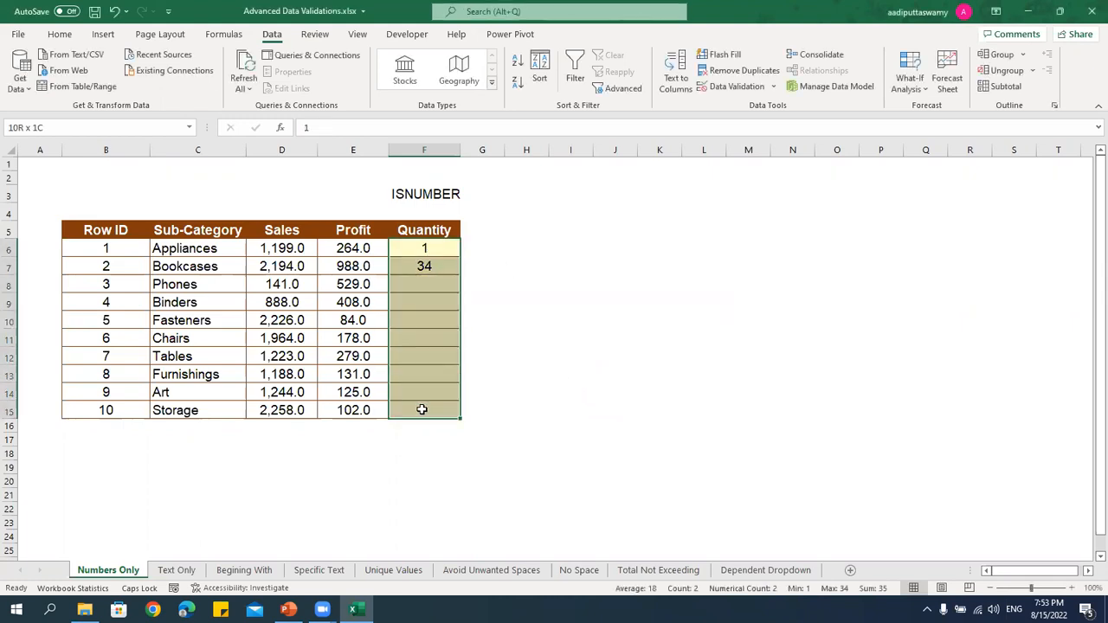
pyautogui.click(732, 87)
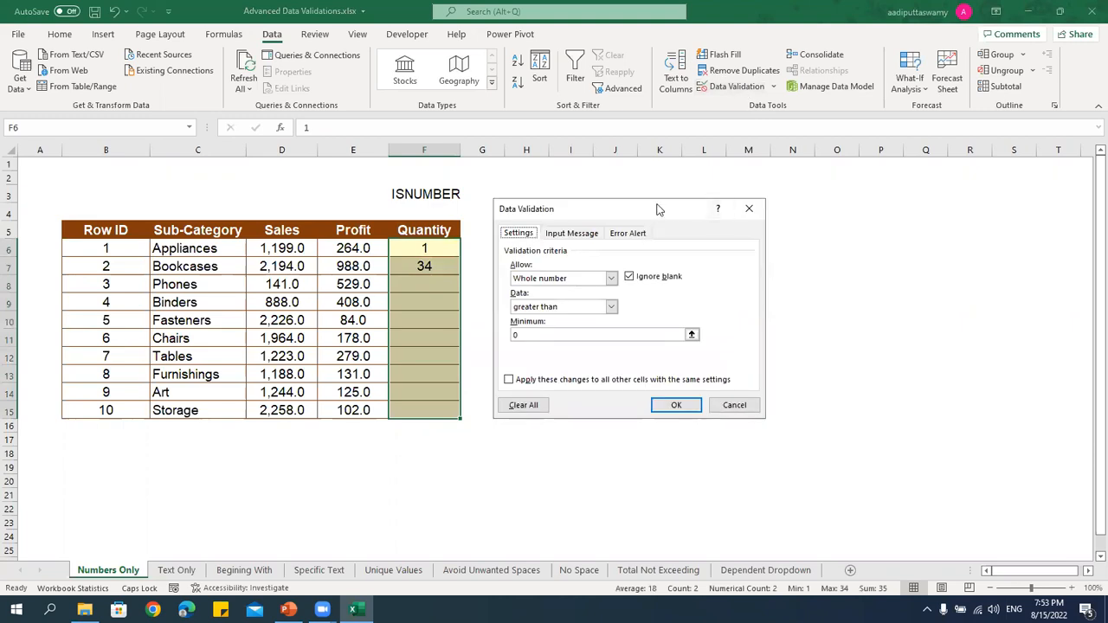
pyautogui.moveTo(657, 209); pyautogui.dragTo(680, 207)
pyautogui.click(662, 232)
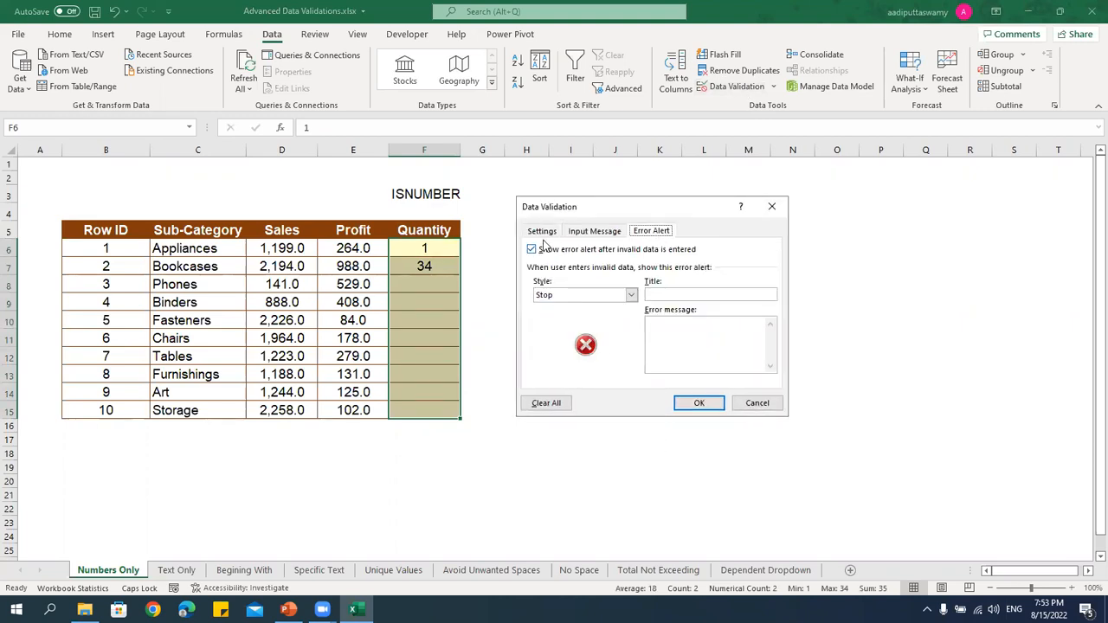
pyautogui.click(545, 236)
pyautogui.click(641, 235)
pyautogui.click(674, 295)
pyautogui.write('eRR')
pyautogui.press('BackSpace')
pyautogui.press('BackSpace')
pyautogui.press('BackSpace')
pyautogui.press('capslock')
pyautogui.write('Quantity')
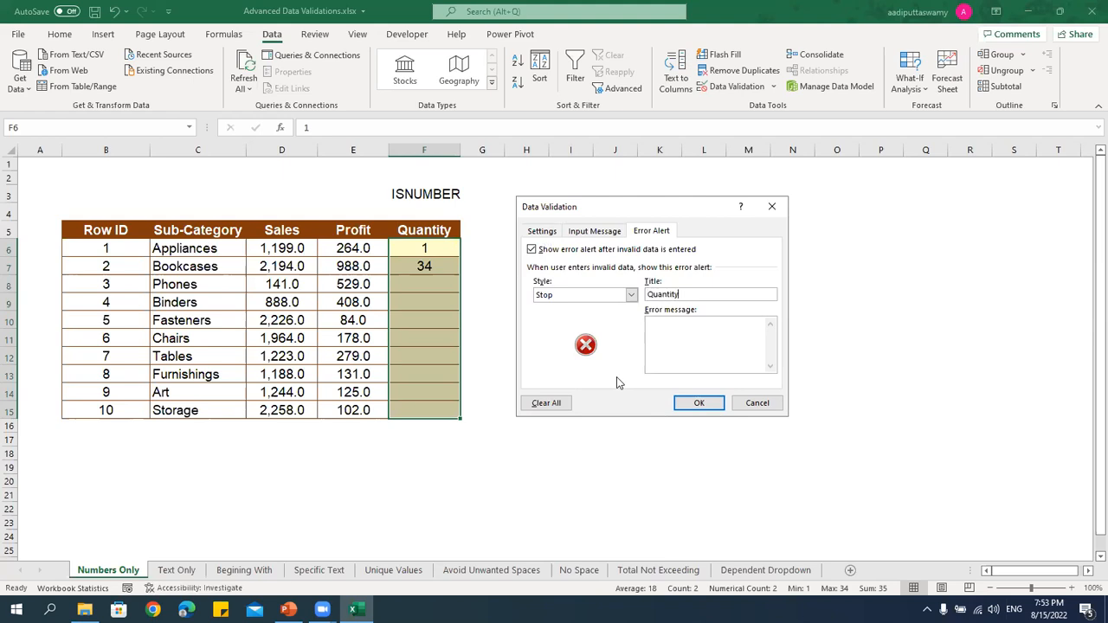
# Set the error message to "Enter Quantity Value above 0" and apply the validation changes.
pyautogui.click(738, 364)
pyautogui.write('Enter Quantity Value above 0')
pyautogui.moveTo(753, 323); pyautogui.dragTo(533, 316)
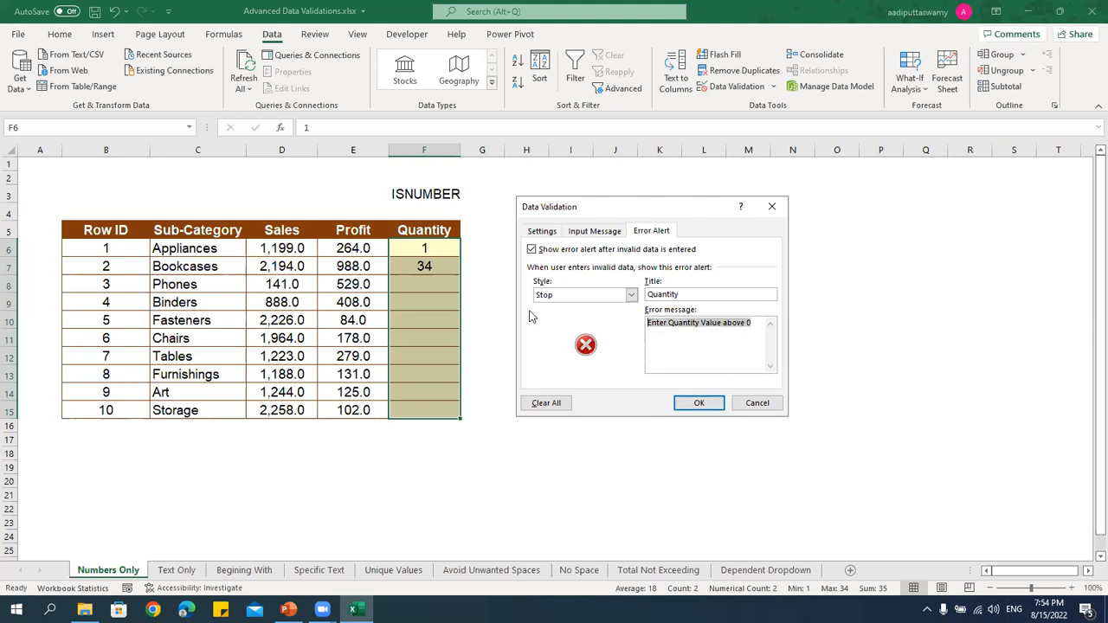
pyautogui.click(703, 404)
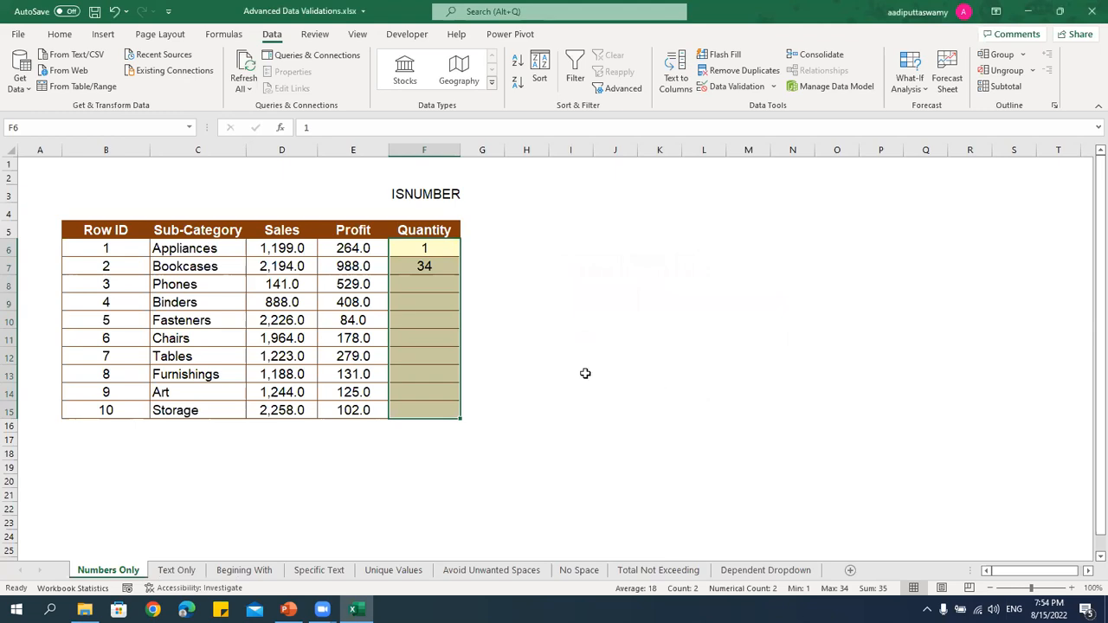
# Try twice to enter the letter A in Quantity cell F8 to test the custom error alert, cancelling each entry.
pyautogui.click(426, 283)
pyautogui.write('A')
pyautogui.press('Return')
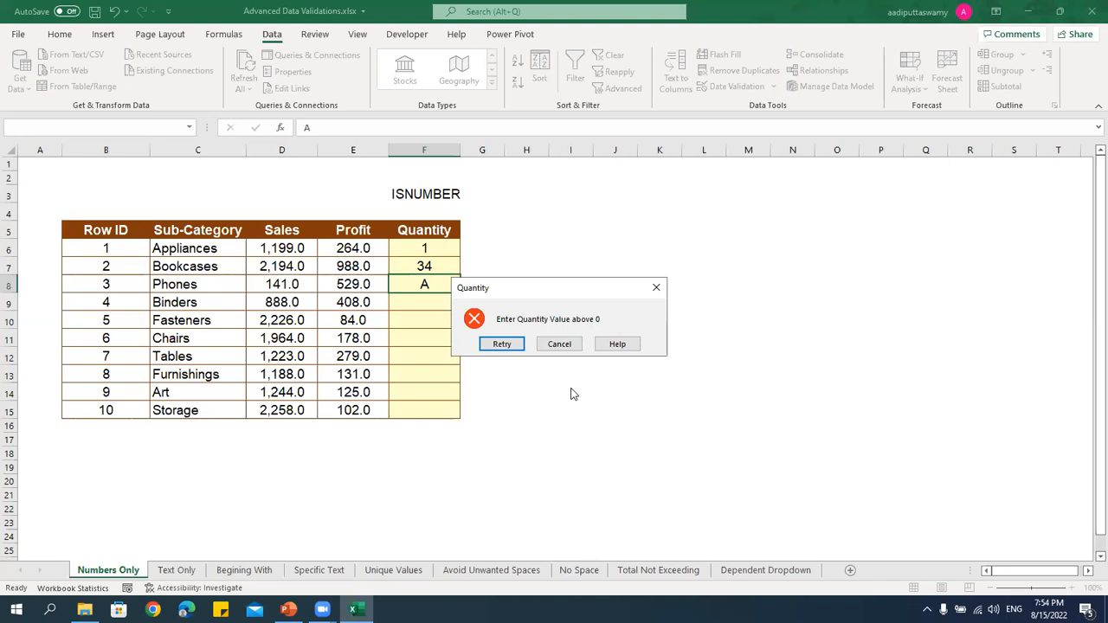
pyautogui.click(560, 344)
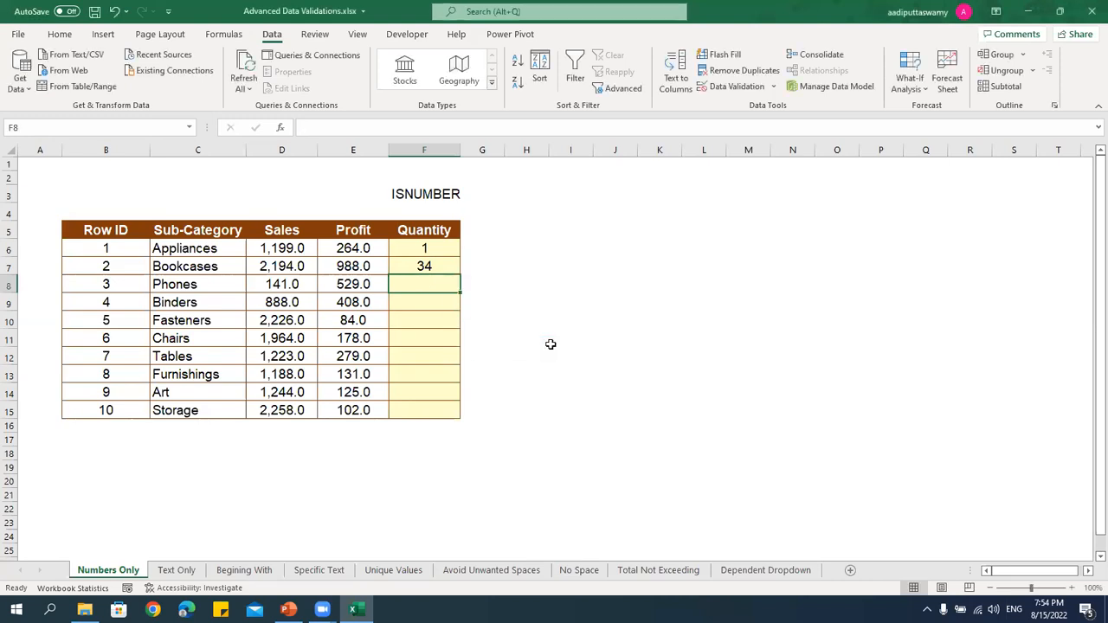
pyautogui.click(551, 344)
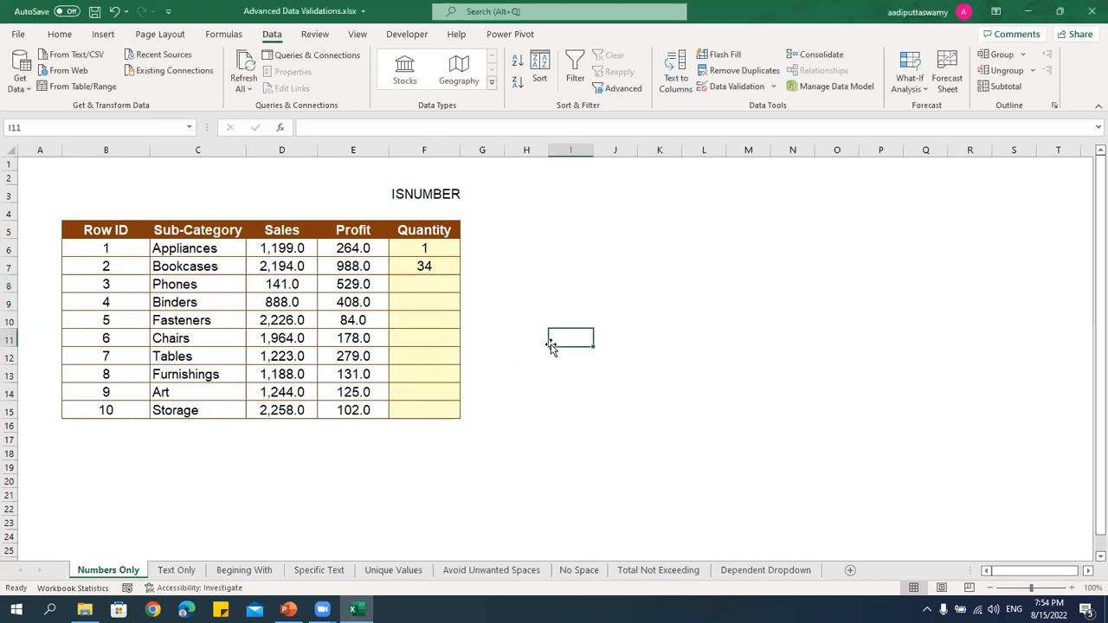
pyautogui.click(450, 283)
pyautogui.write('a')
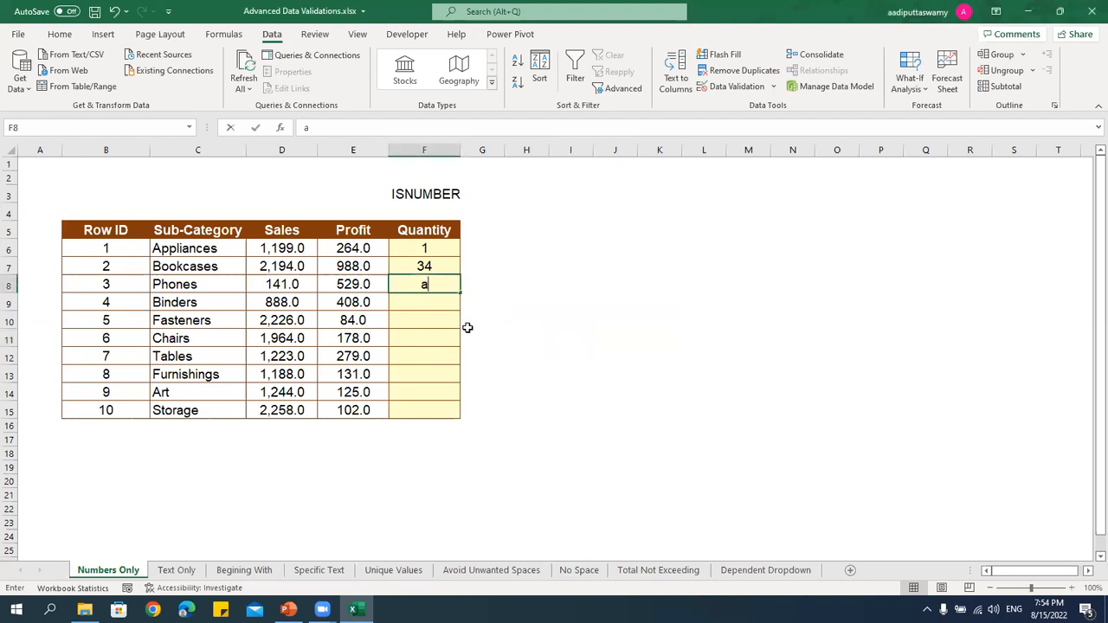
pyautogui.press('Return')
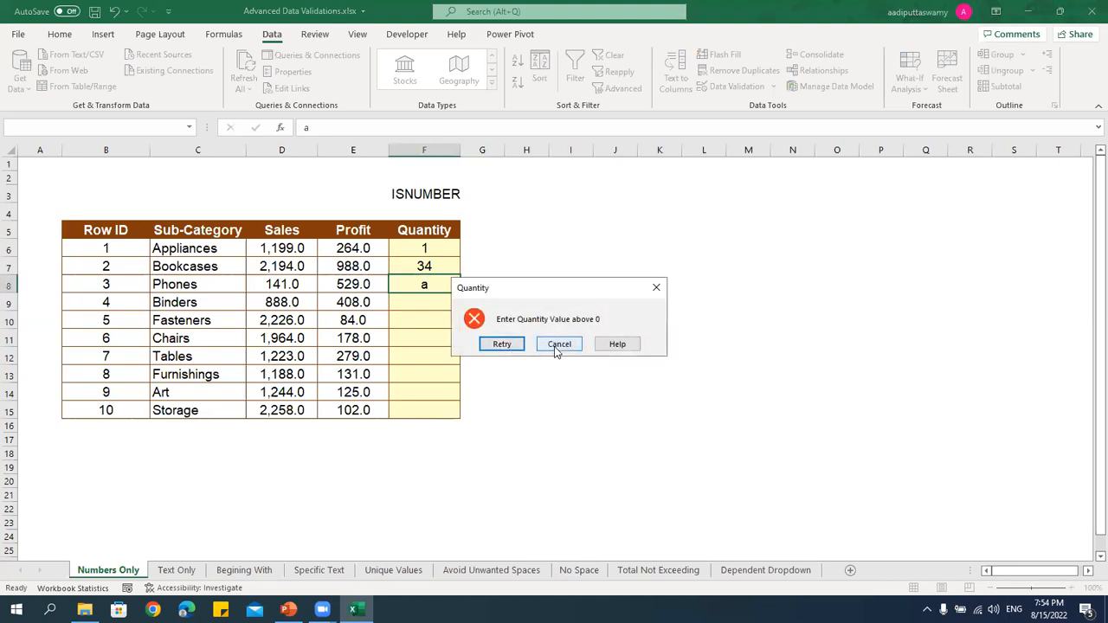
pyautogui.click(558, 345)
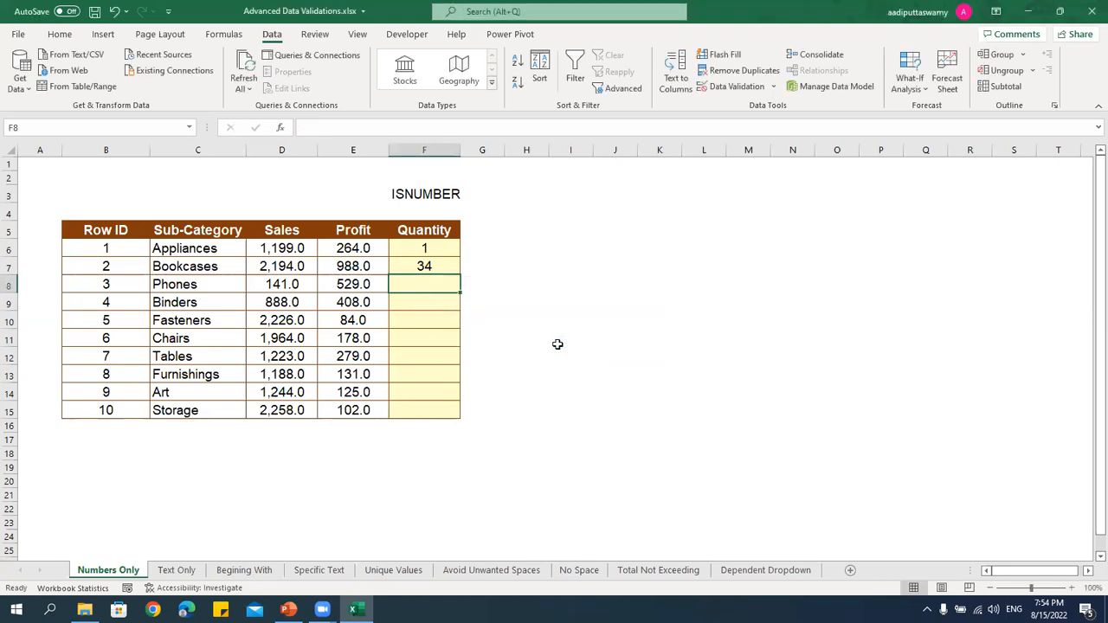
# Add an input message titled Quantity reading "Enter Quantity Value above 0" to the validation of cells F6:F15 and apply it.
pyautogui.moveTo(438, 247); pyautogui.dragTo(447, 411)
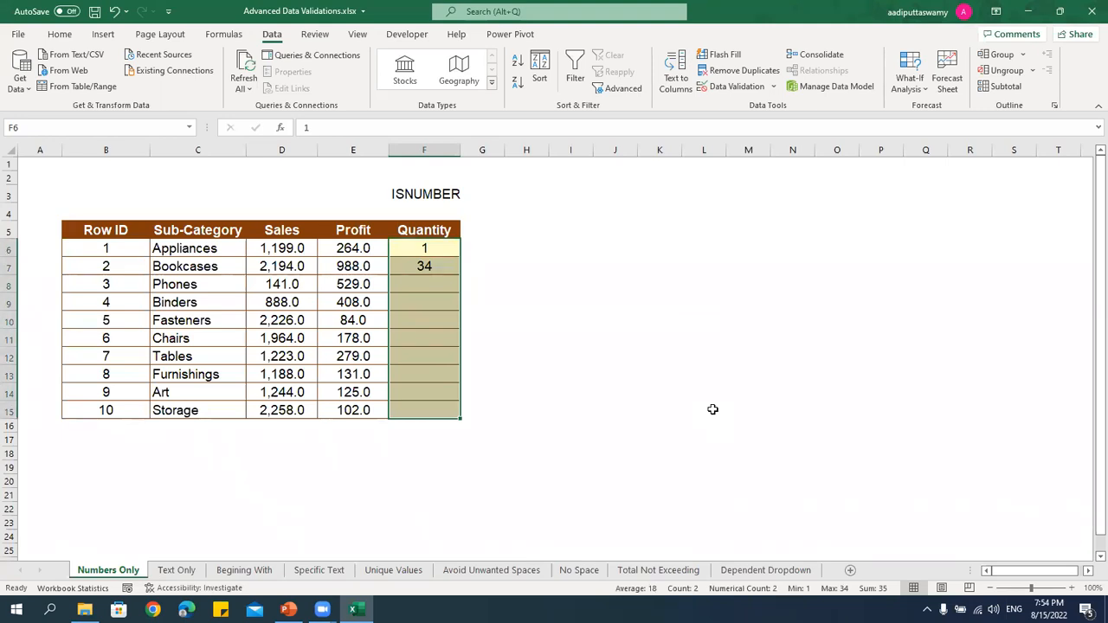
pyautogui.click(727, 88)
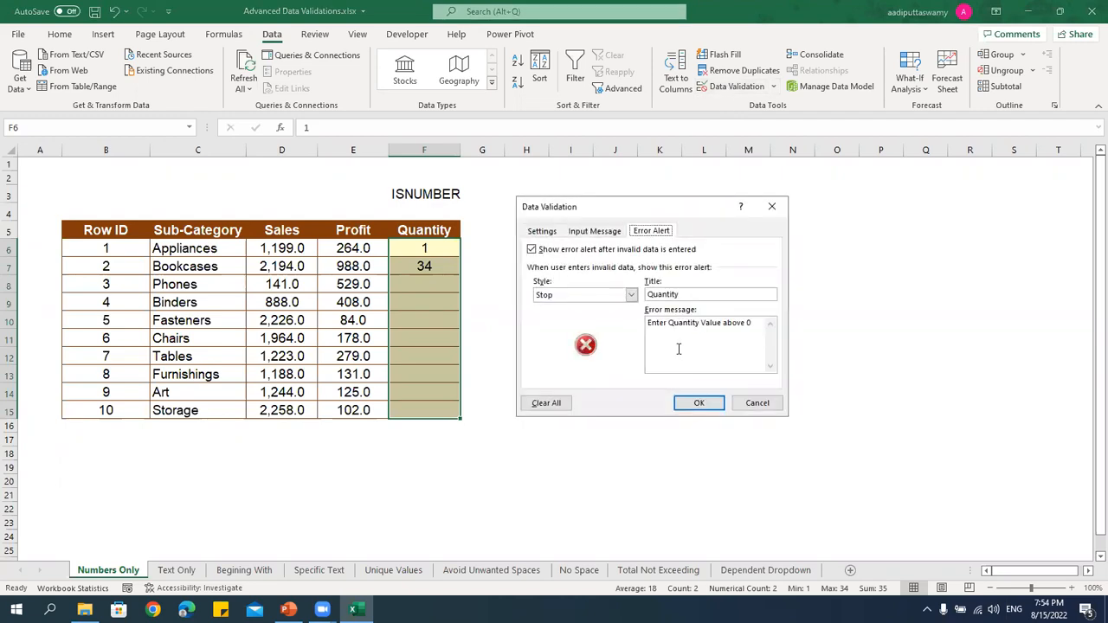
pyautogui.click(594, 232)
pyautogui.click(588, 342)
pyautogui.write('Enter Quantity Value above 0')
pyautogui.click(569, 295)
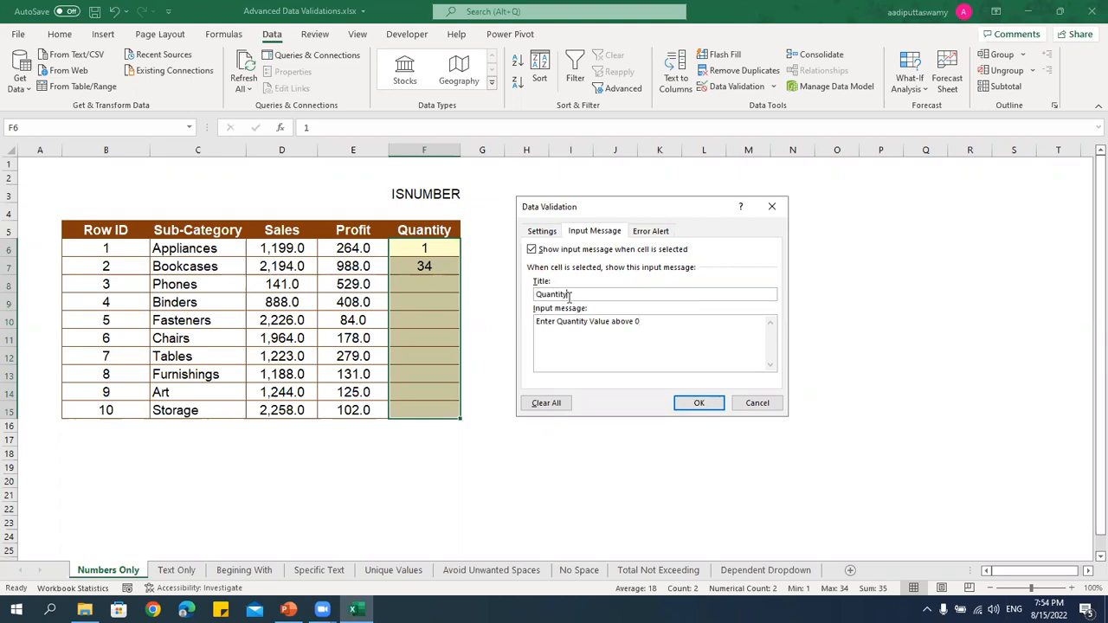
pyautogui.click(699, 403)
pyautogui.click(698, 405)
# Go through the empty Quantity cells from F8 to F13 to check the input message, then return to F8.
pyautogui.click(425, 288)
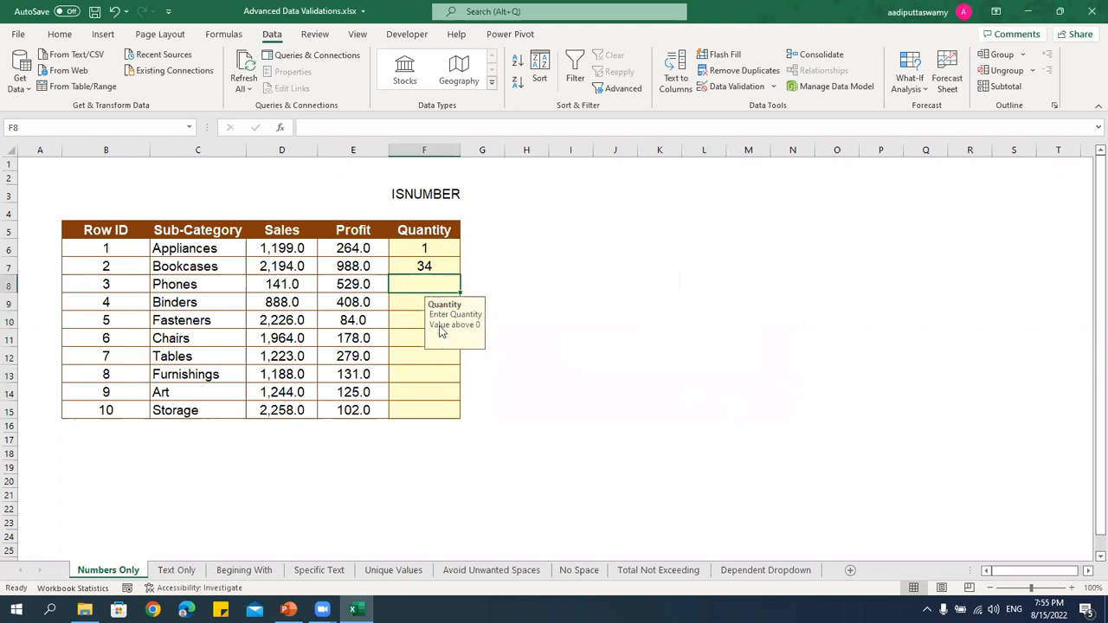
pyautogui.press('Down')
pyautogui.press('Down')
pyautogui.press('Down')
pyautogui.press('Down')
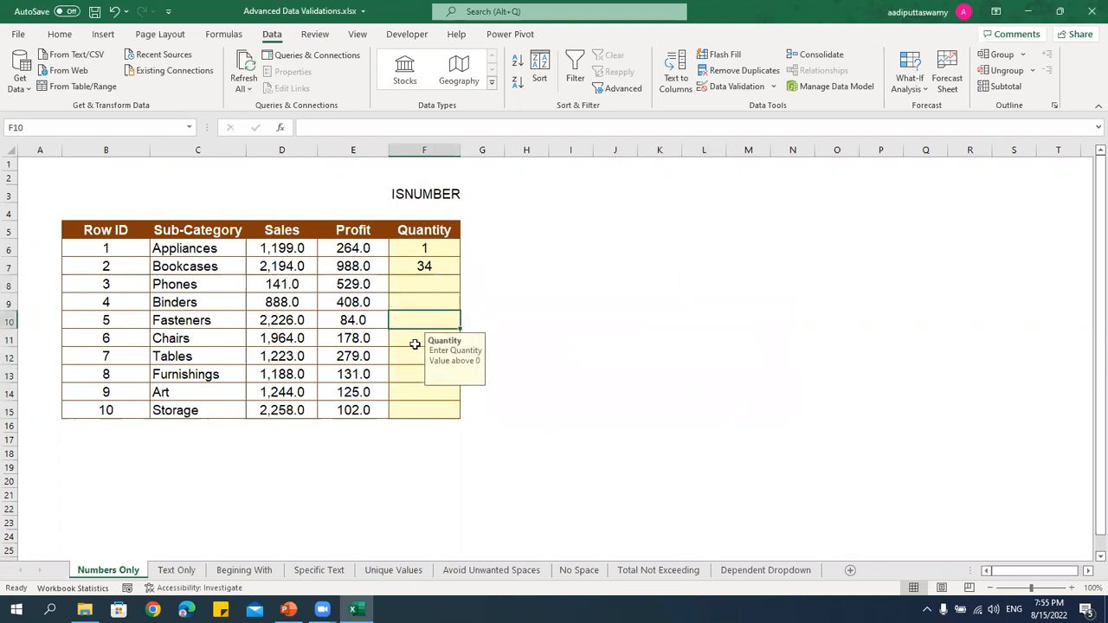
pyautogui.press('Down')
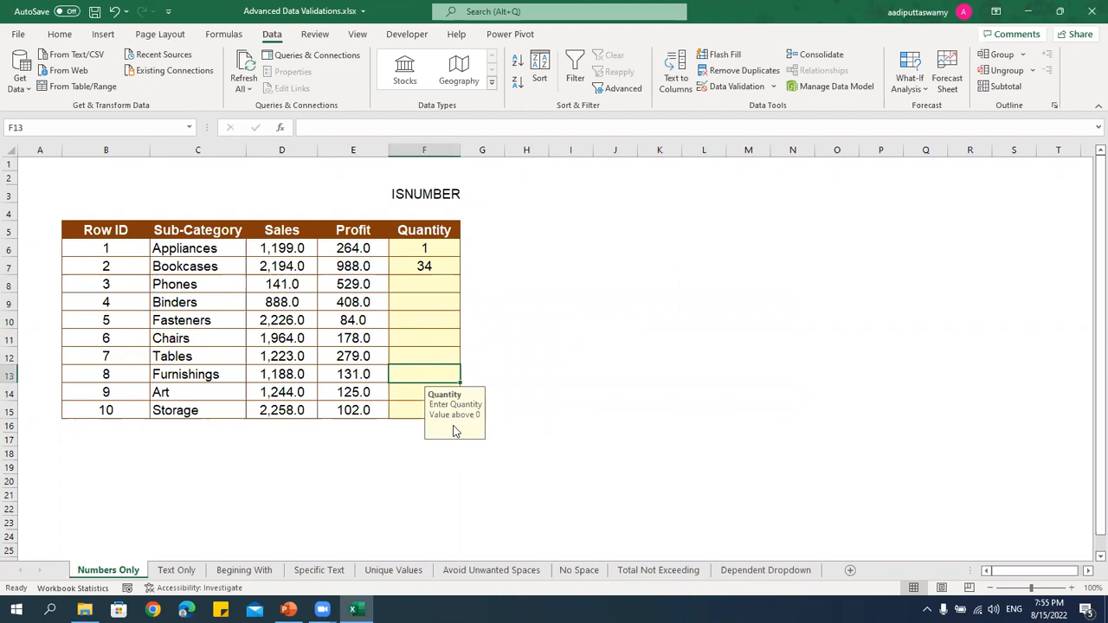
pyautogui.click(405, 282)
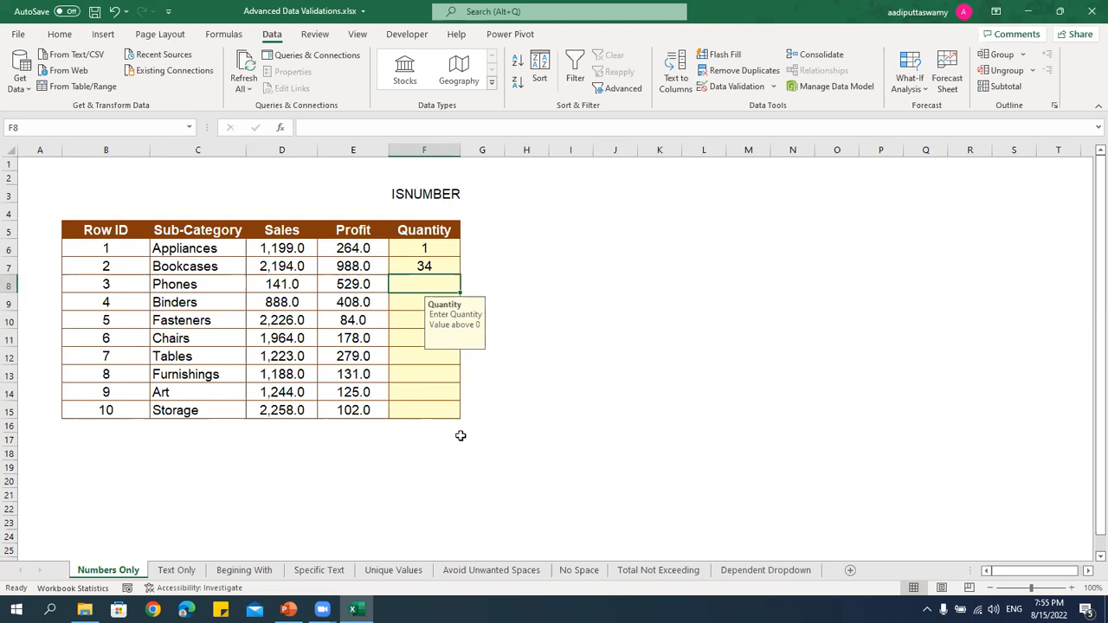
# Go to the Text Only sheet and review the allowed validation types for Sub-Category cells C6:C15, closing the settings without changes.
pyautogui.click(197, 570)
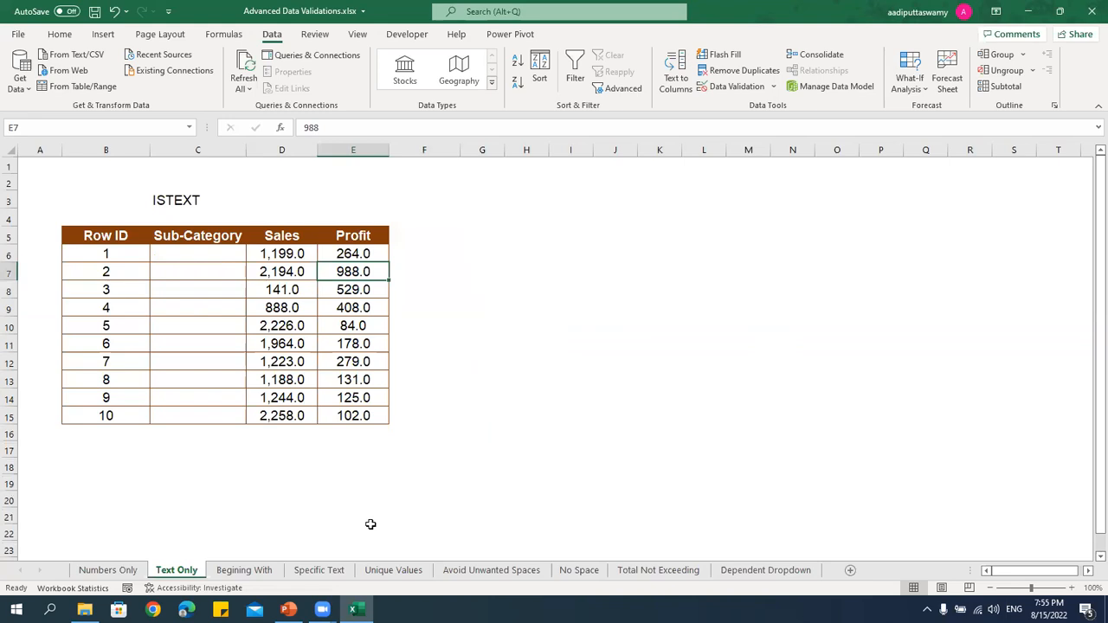
pyautogui.moveTo(196, 258); pyautogui.dragTo(197, 414)
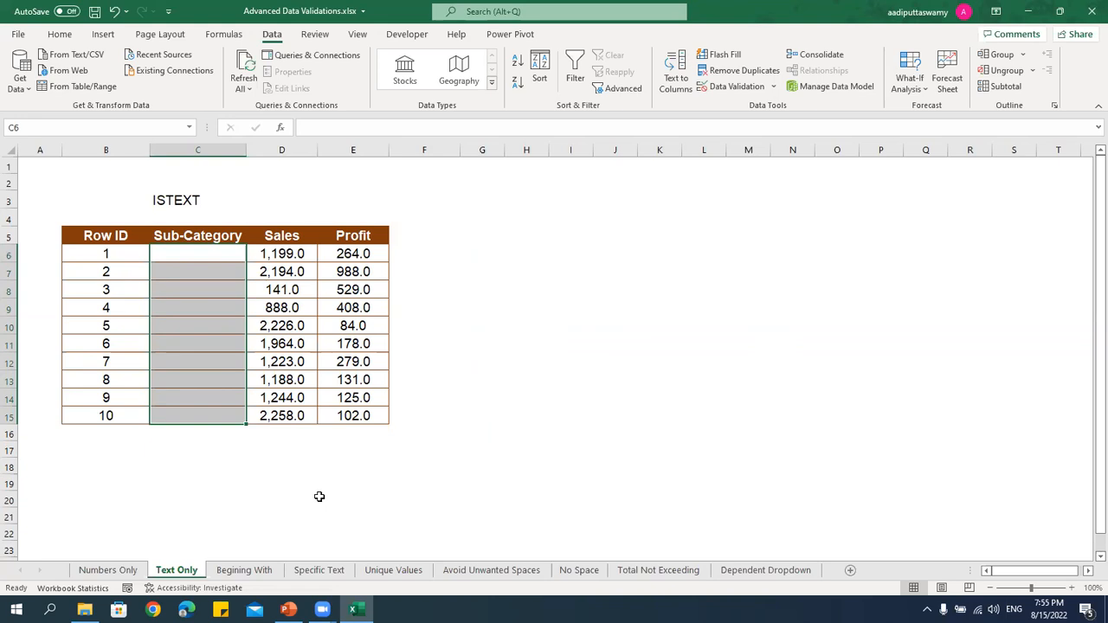
pyautogui.click(737, 86)
pyautogui.click(544, 231)
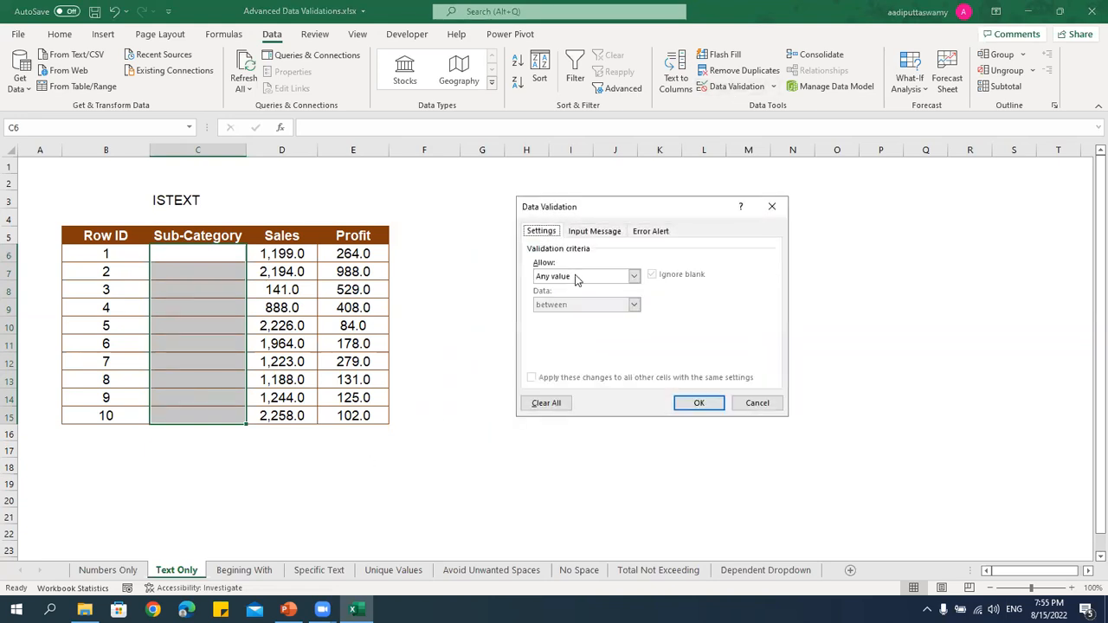
pyautogui.click(577, 277)
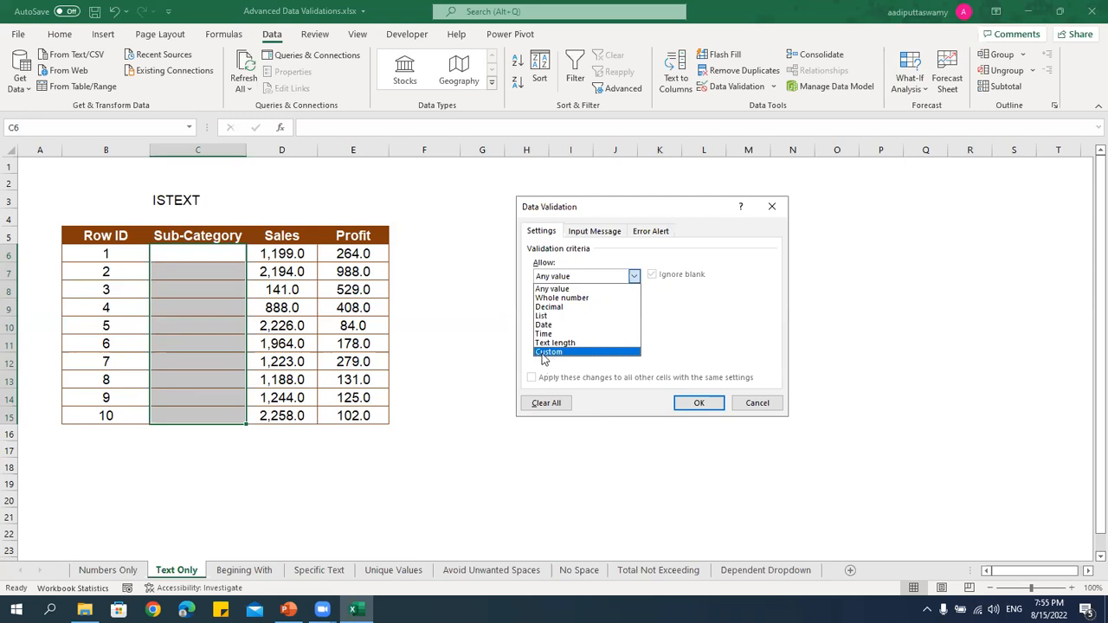
pyautogui.click(751, 402)
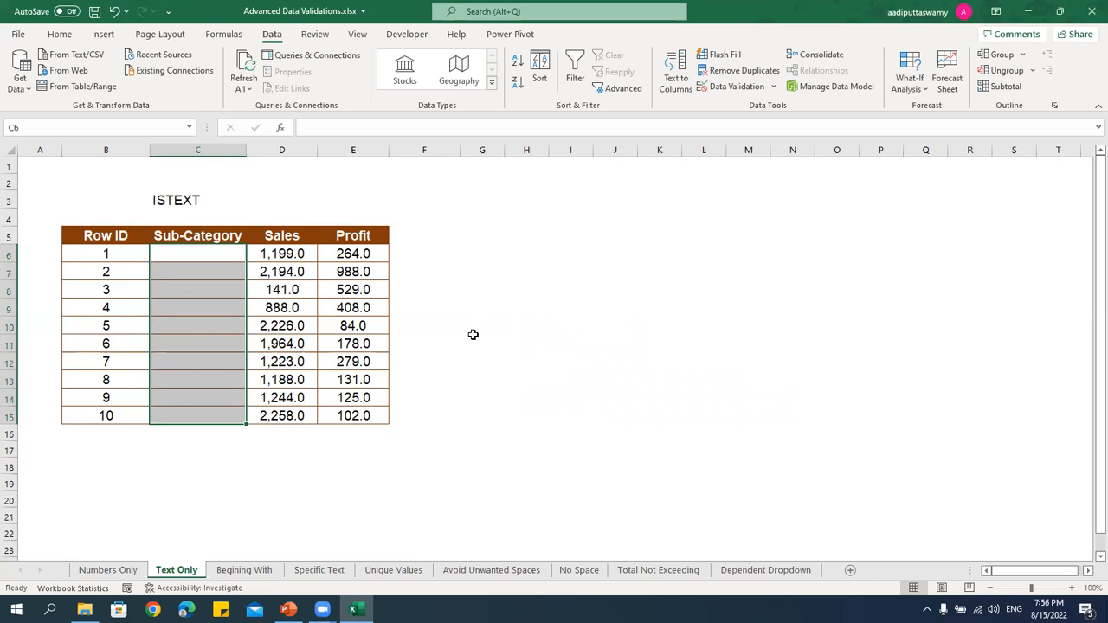
pyautogui.click(731, 86)
pyautogui.click(554, 275)
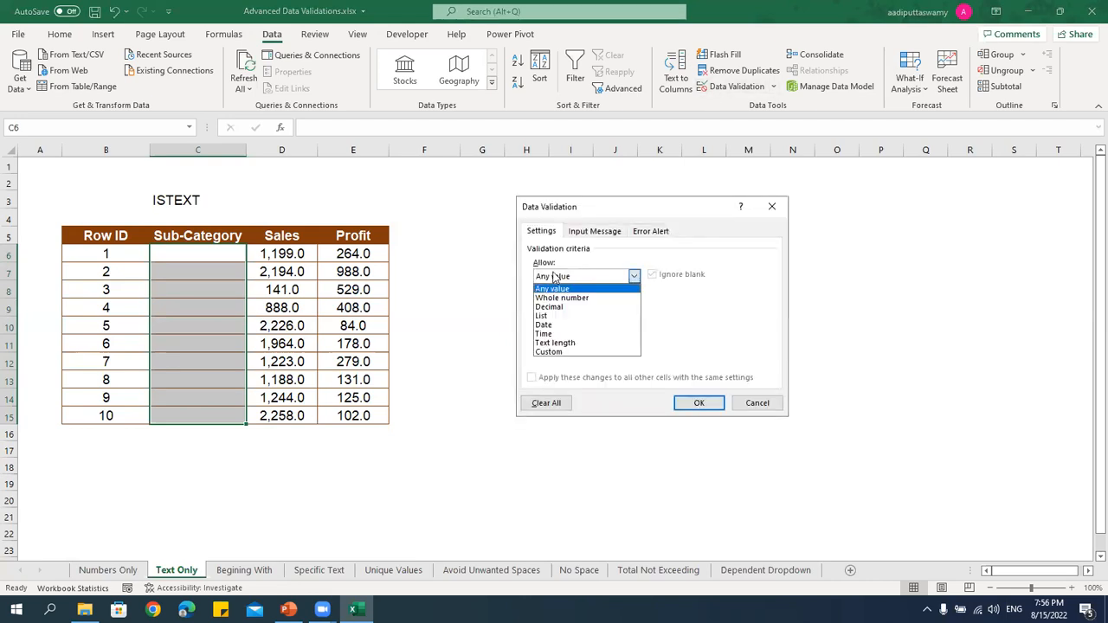
pyautogui.click(568, 352)
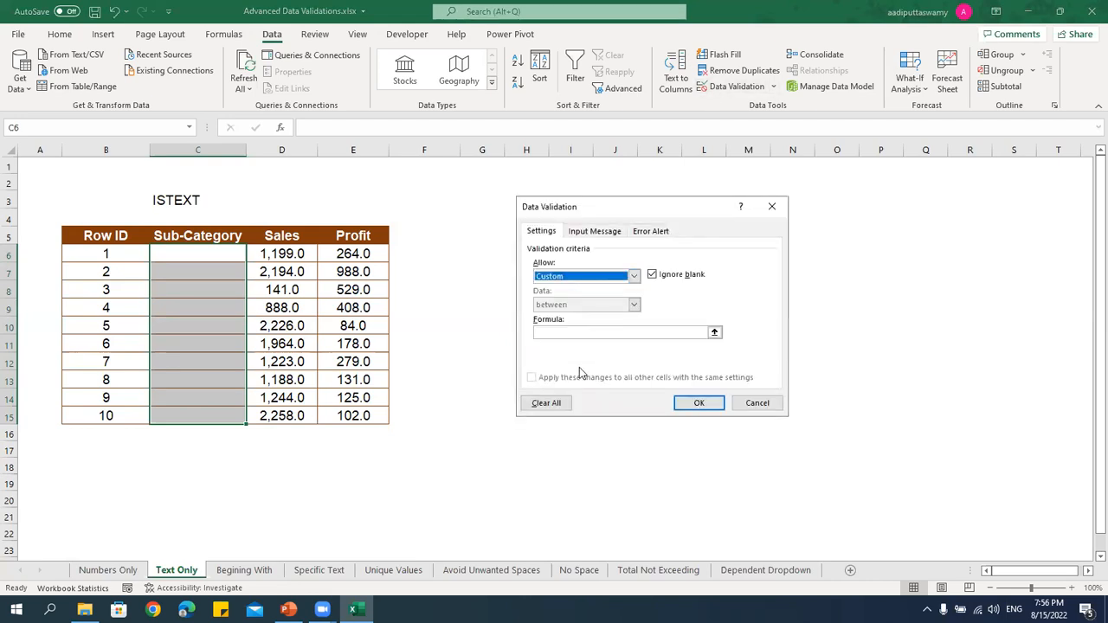
pyautogui.click(769, 405)
# Enter the formula =ISTEXT(C6) in cell F6 and select Sub-Category cell C6.
pyautogui.click(405, 256)
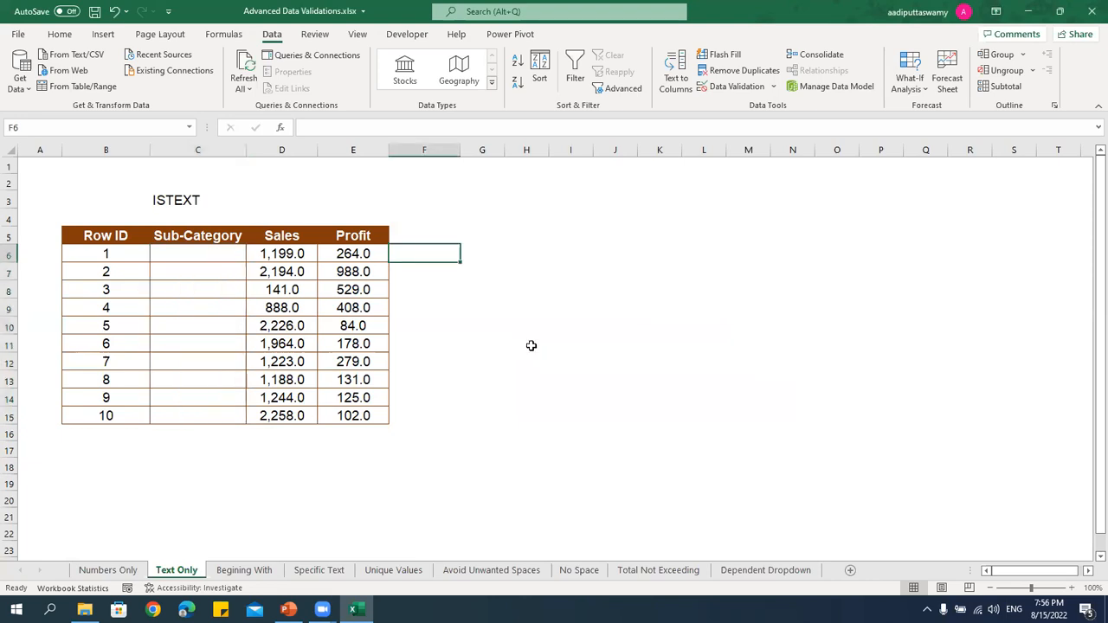
pyautogui.write('=istex')
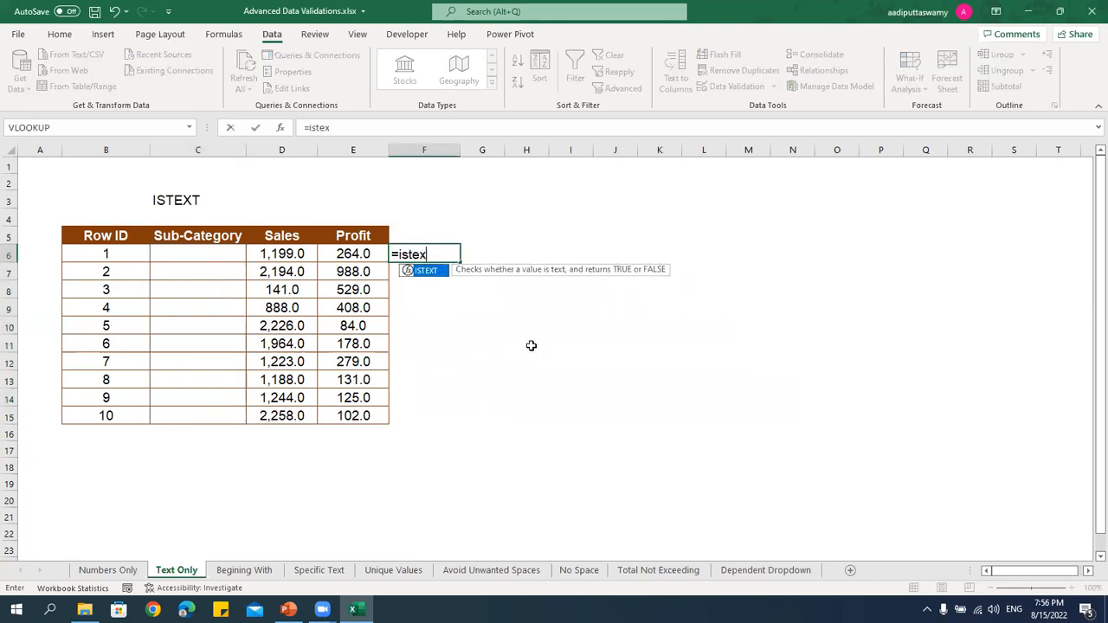
pyautogui.press('Tab')
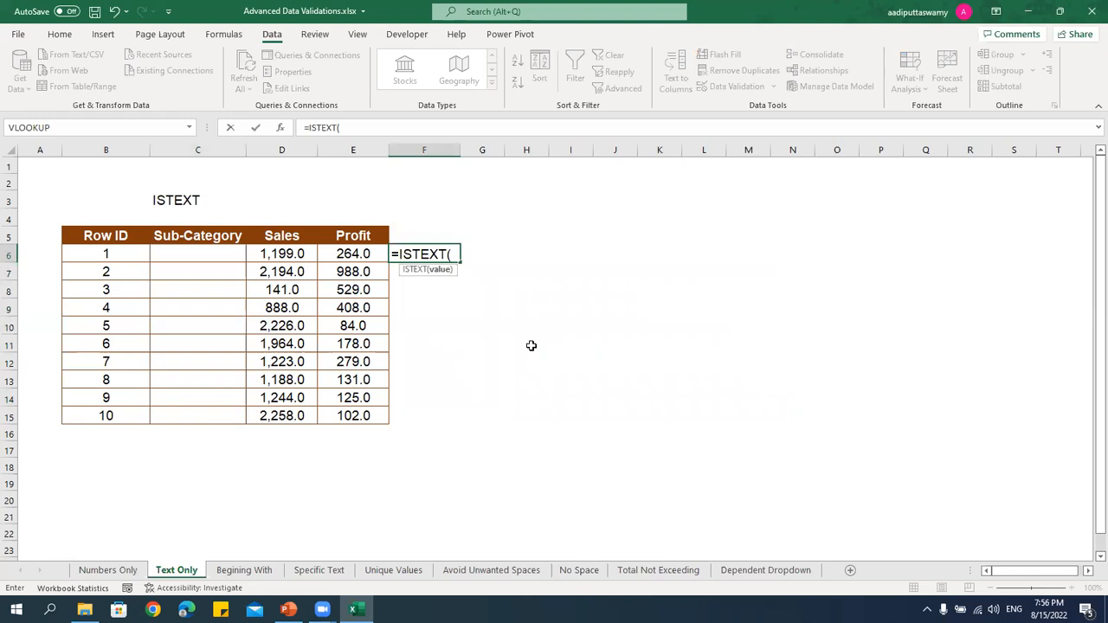
pyautogui.click(232, 253)
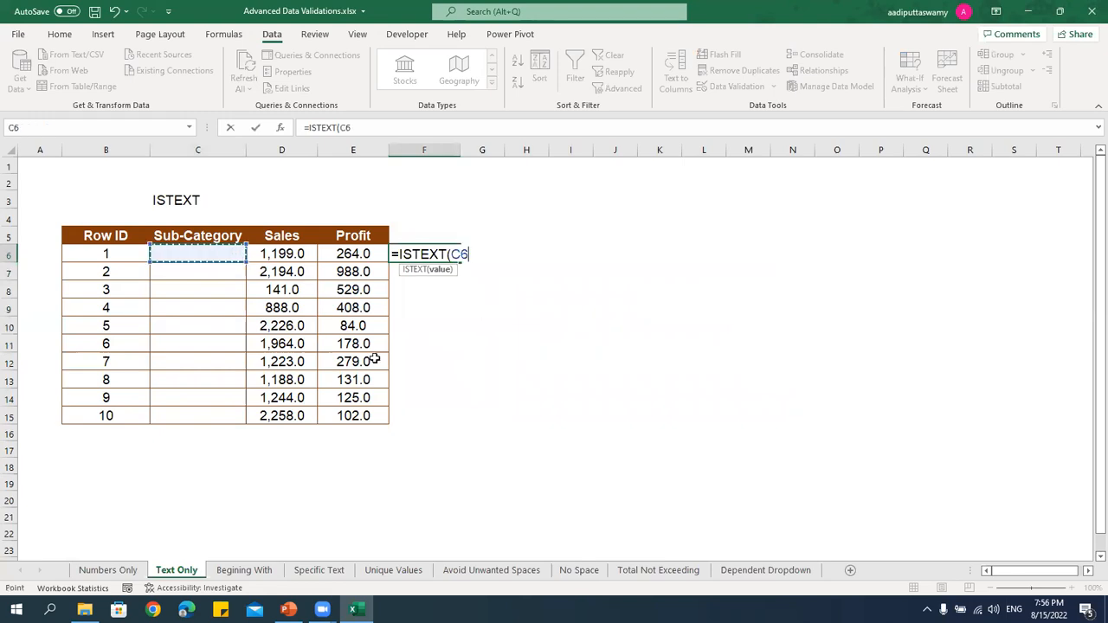
pyautogui.write(')')
pyautogui.press('Return')
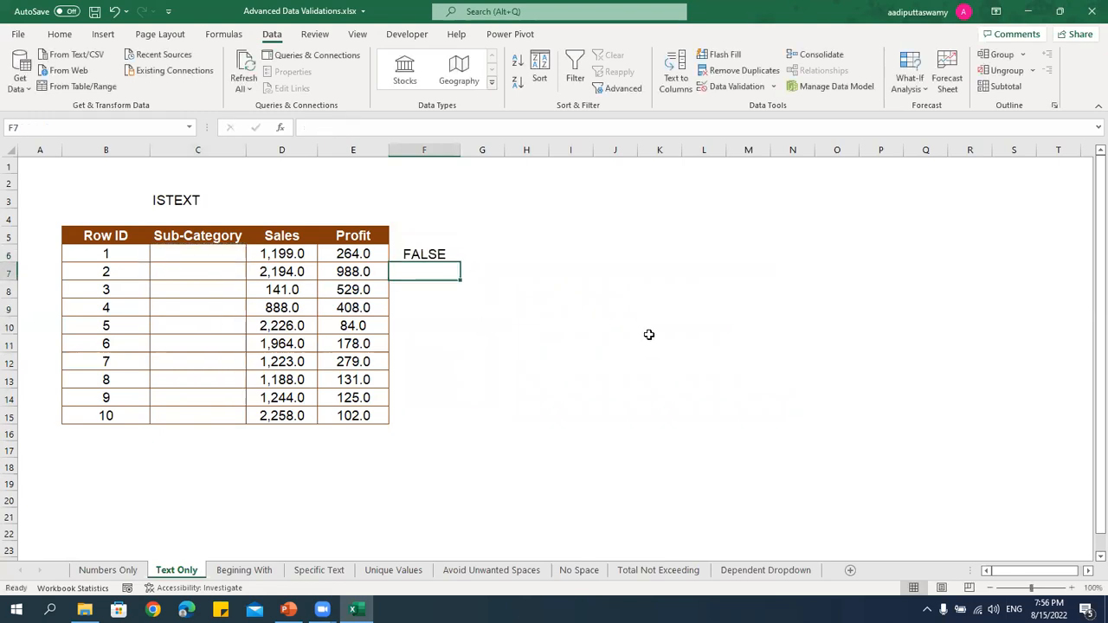
pyautogui.click(229, 258)
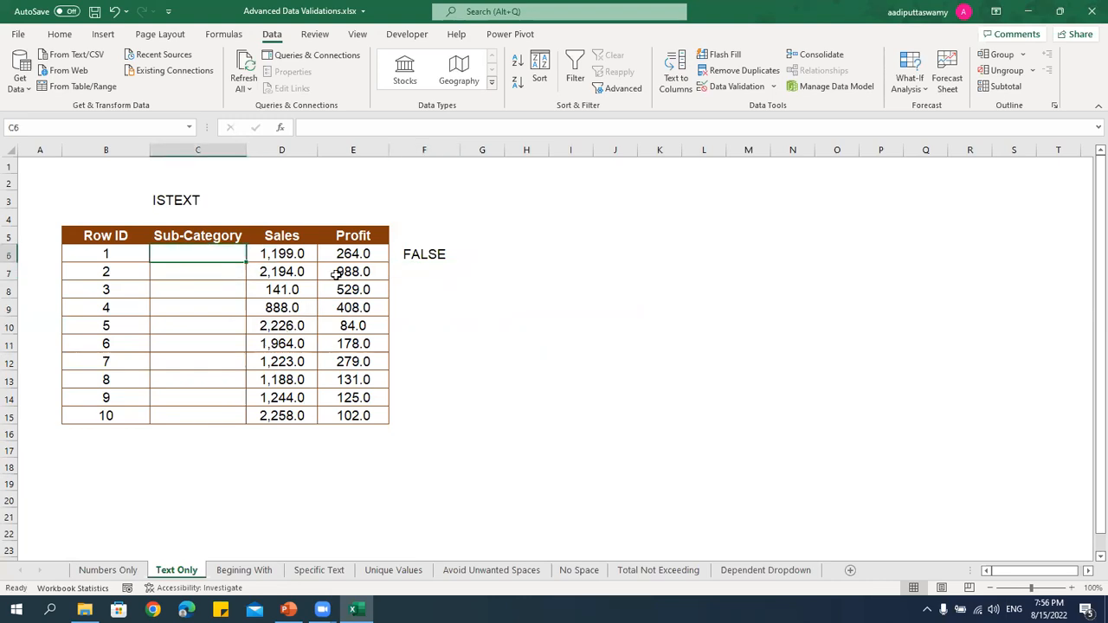
pyautogui.doubleClick(419, 253)
pyautogui.press('Escape')
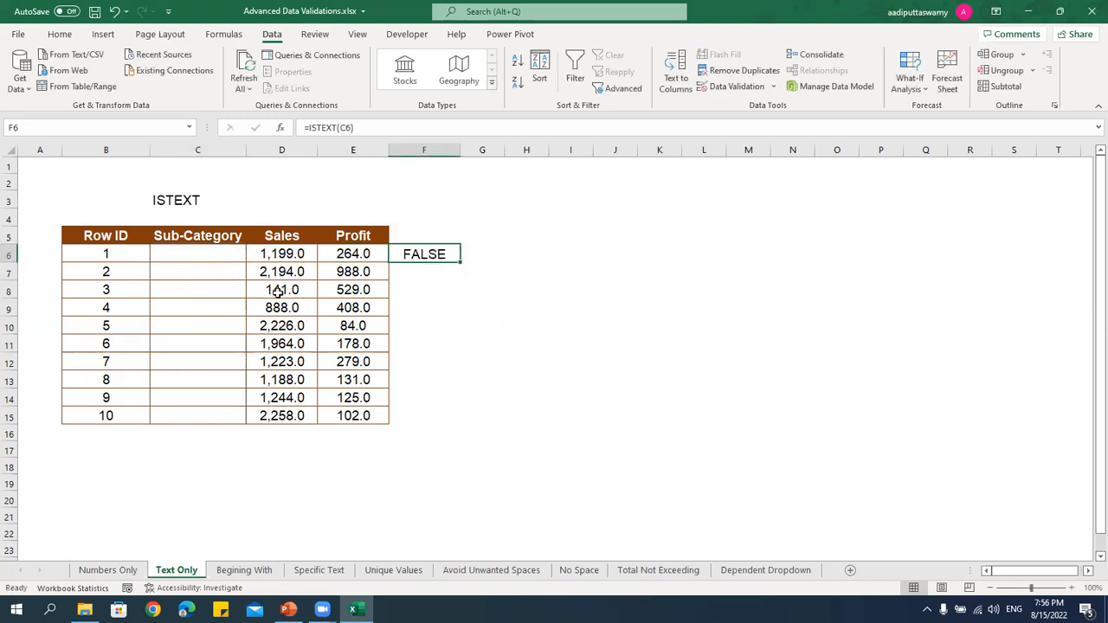
pyautogui.write('ITAS')
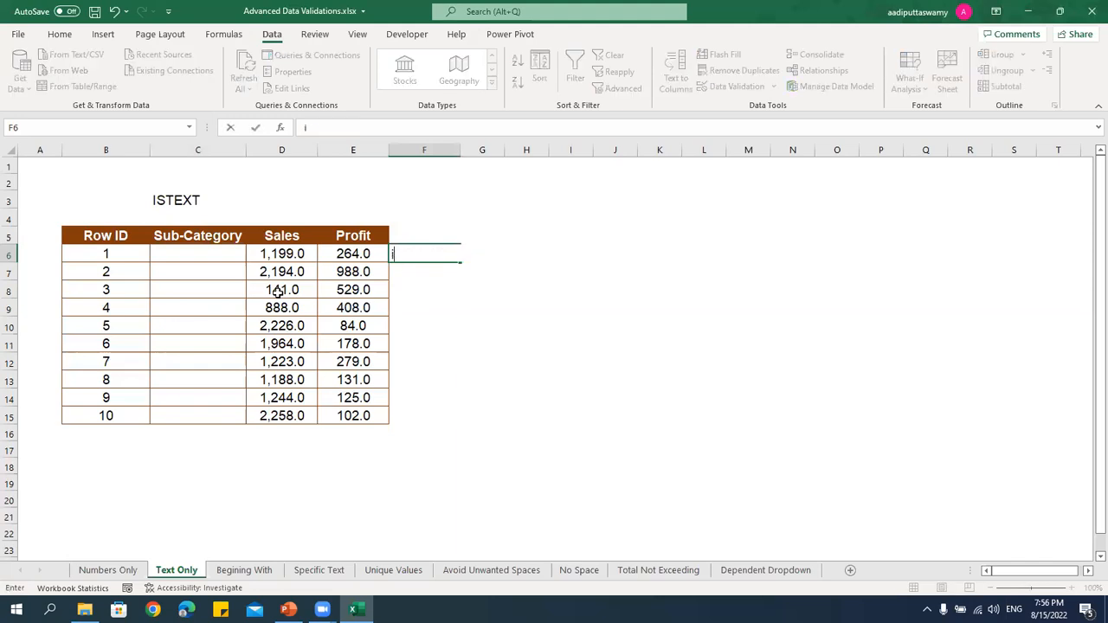
pyautogui.press('Escape')
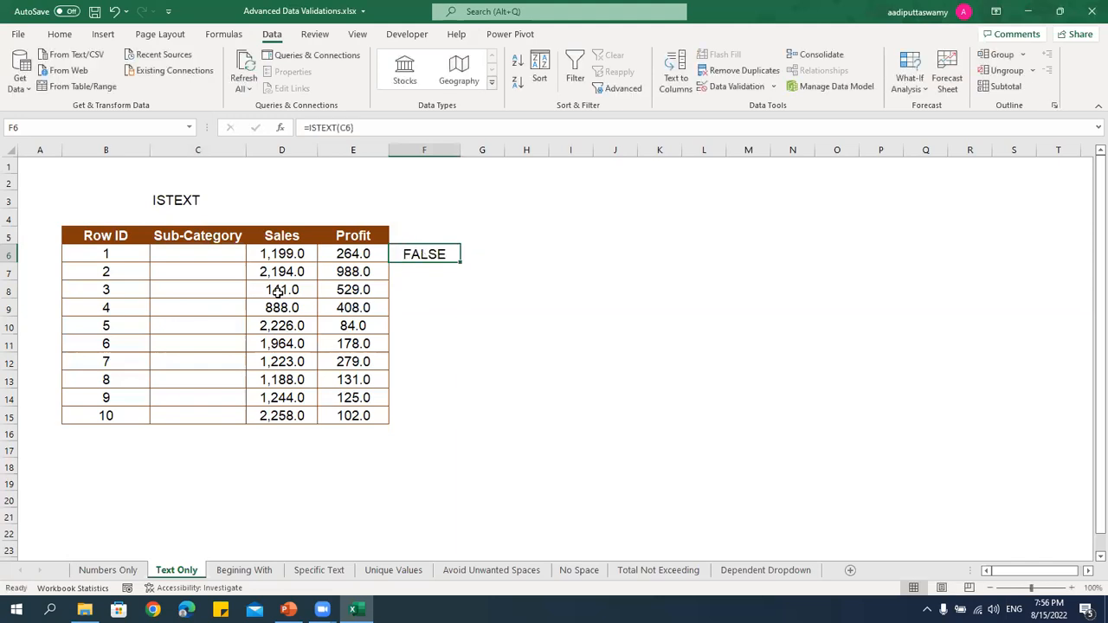
# Enter iTAS in Sub-Category cell C6, then extend it to iTAS1234 to test the ISTEXT formula.
pyautogui.click(201, 253)
pyautogui.write('iTAS')
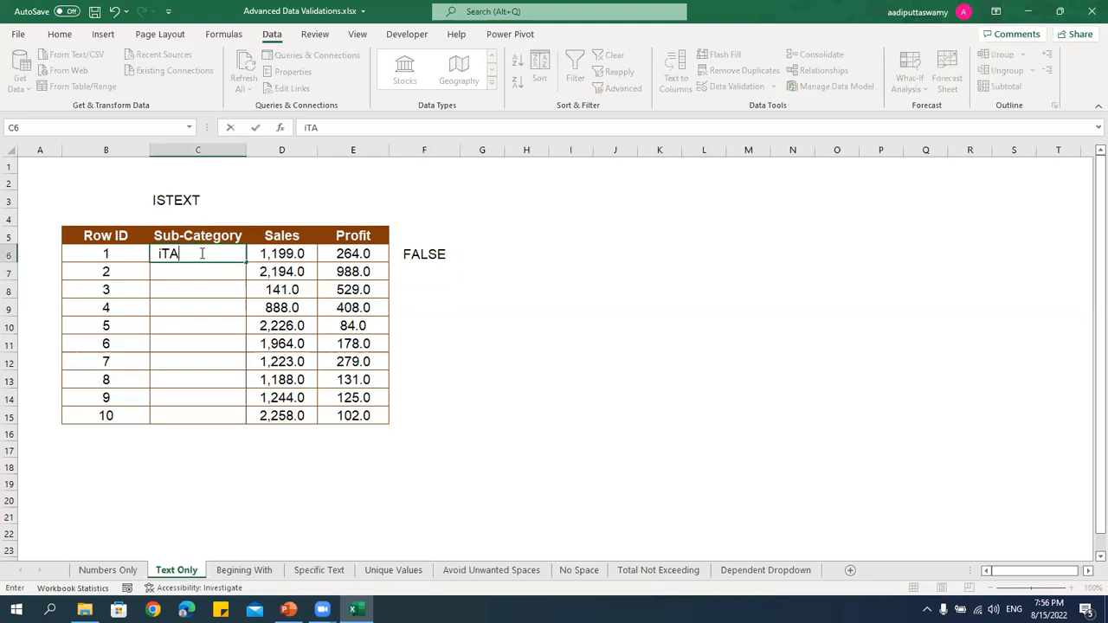
pyautogui.hotkey('shift', 'Return')
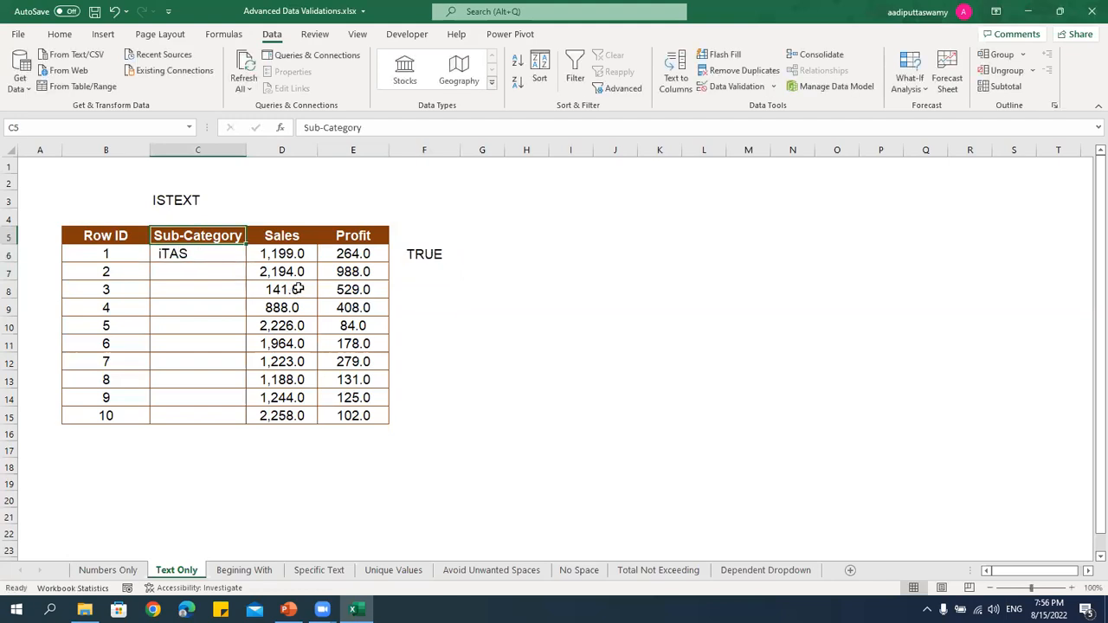
pyautogui.doubleClick(220, 253)
pyautogui.write('1234')
pyautogui.press('Return')
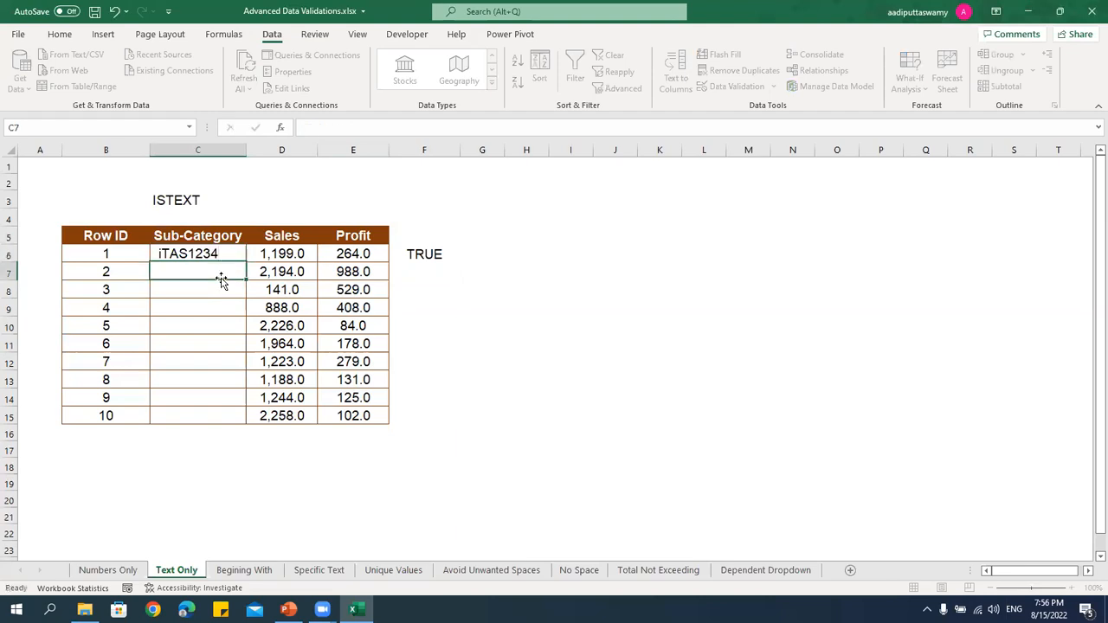
# Replace the content of cell C6 with 12345 and check the ISTEXT formula in F6.
pyautogui.click(222, 254)
pyautogui.click(228, 275)
pyautogui.click(223, 252)
pyautogui.write('12345')
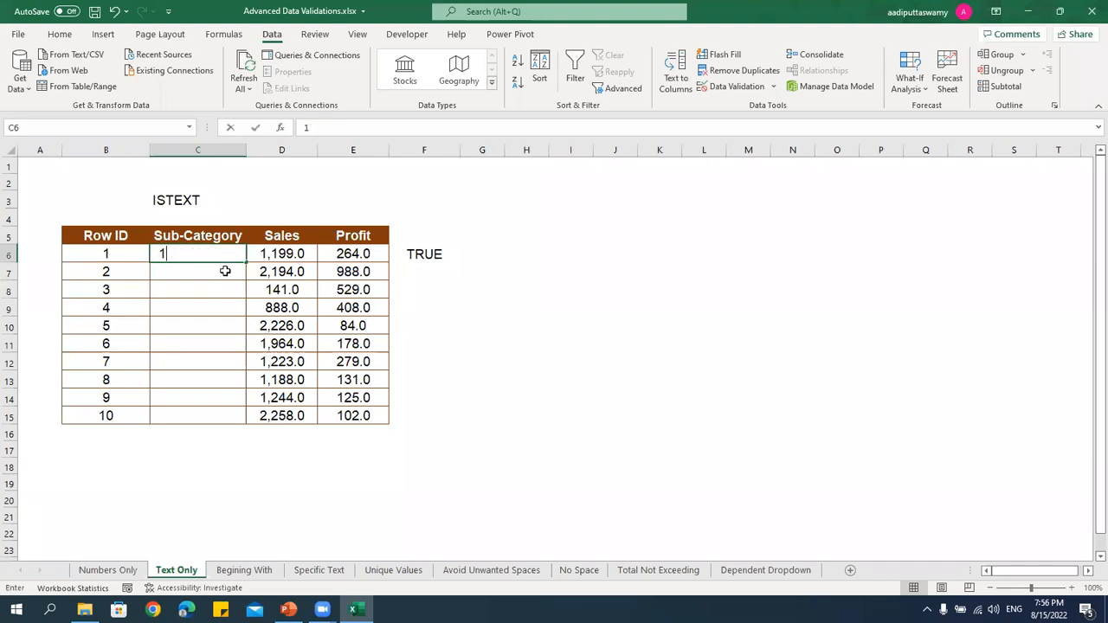
pyautogui.click(220, 322)
pyautogui.click(424, 254)
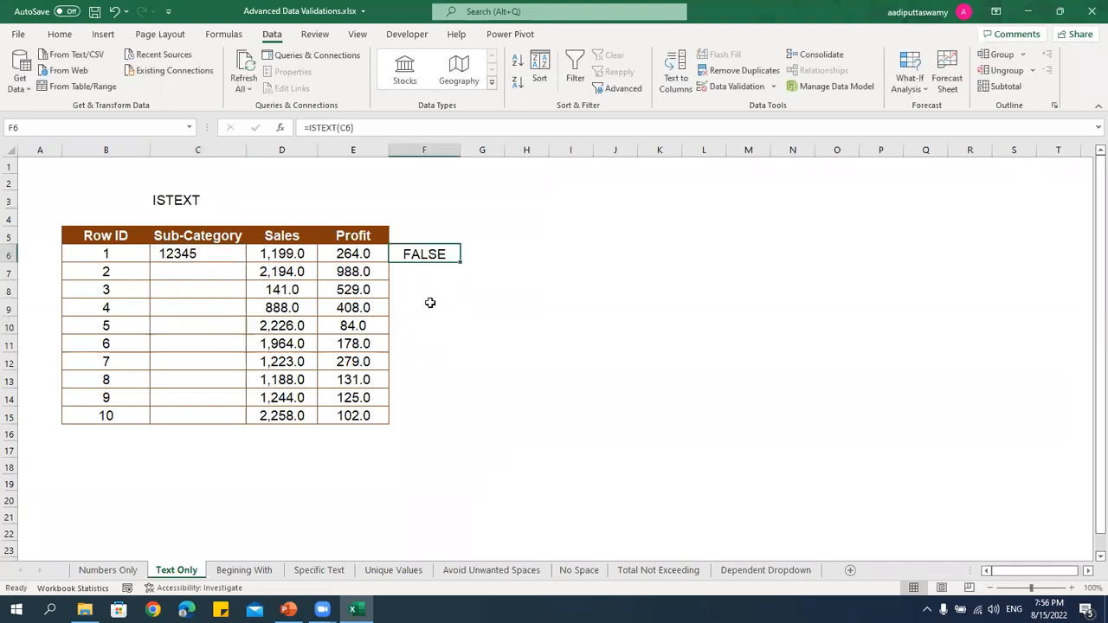
# Copy the ISTEXT formula text from cell F6 and leave the cell unchanged.
pyautogui.click(369, 127)
pyautogui.moveTo(369, 127); pyautogui.dragTo(282, 128)
pyautogui.hotkey('ctrl', 'c')
pyautogui.press('Escape')
# Apply a Custom data validation with the formula =ISTEXT(C6) to Sub-Category cells C6:C15.
pyautogui.moveTo(217, 253); pyautogui.dragTo(217, 421)
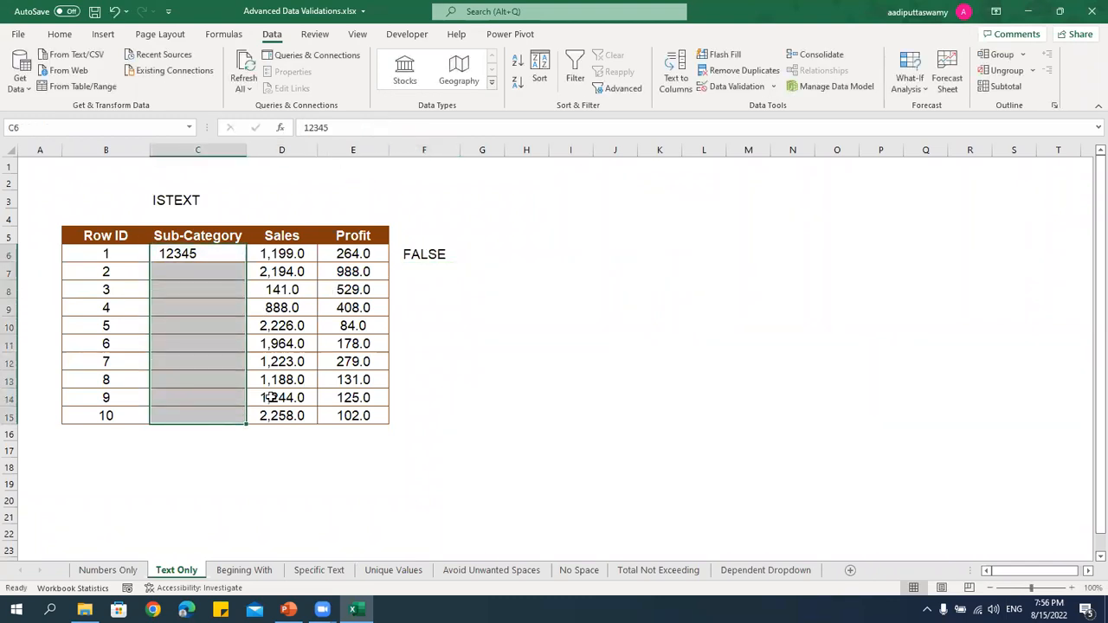
pyautogui.click(728, 86)
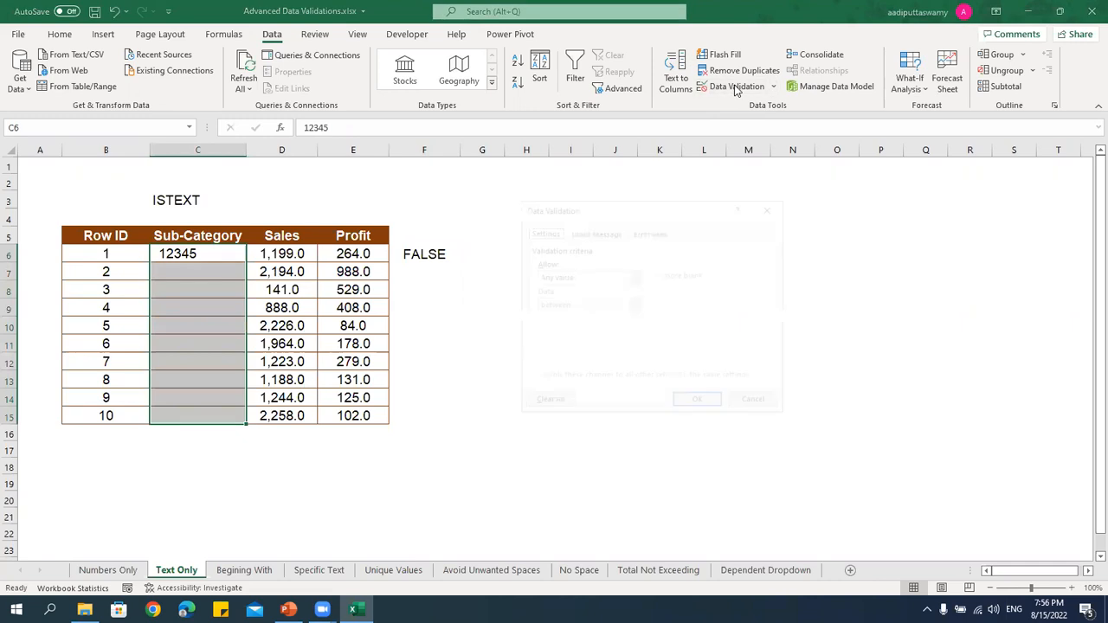
pyautogui.click(588, 275)
pyautogui.click(583, 355)
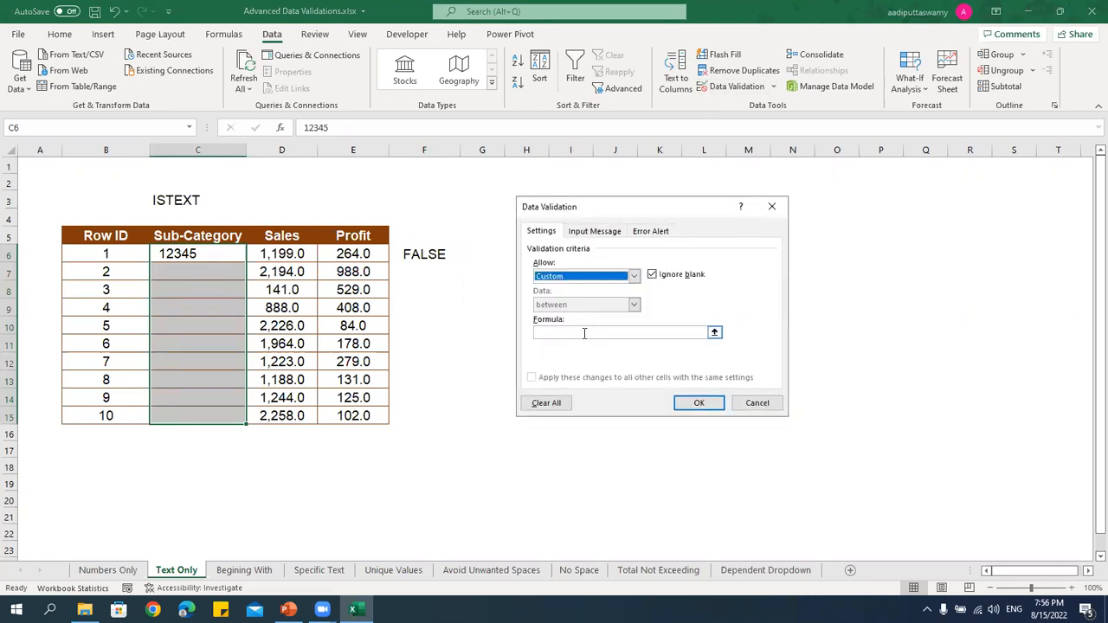
pyautogui.click(584, 333)
pyautogui.hotkey('ctrl', 'v')
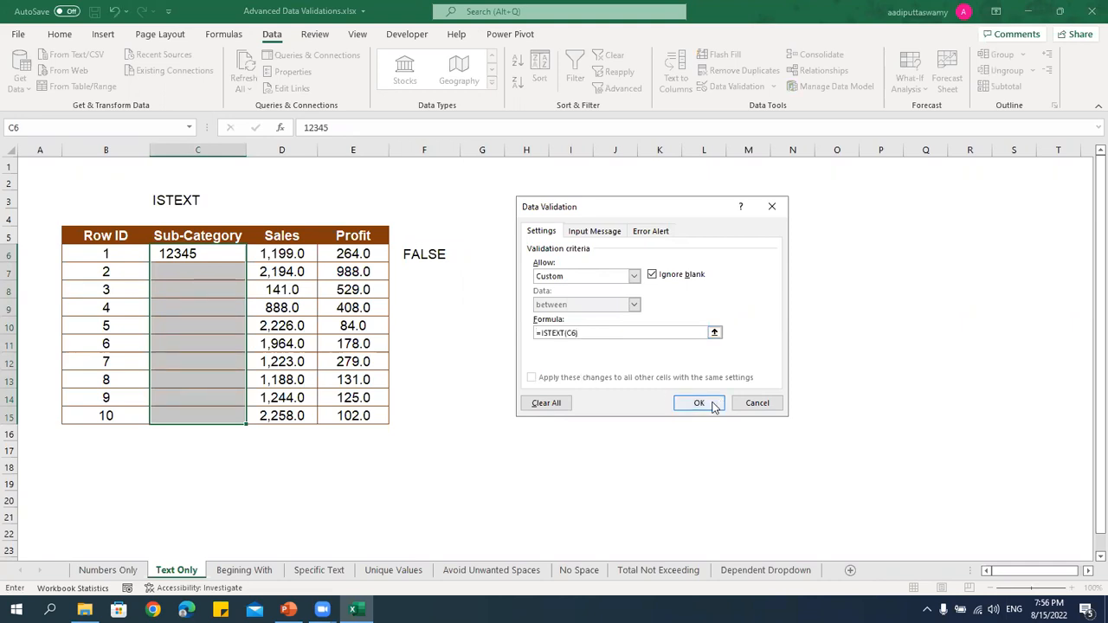
pyautogui.click(651, 231)
pyautogui.click(543, 231)
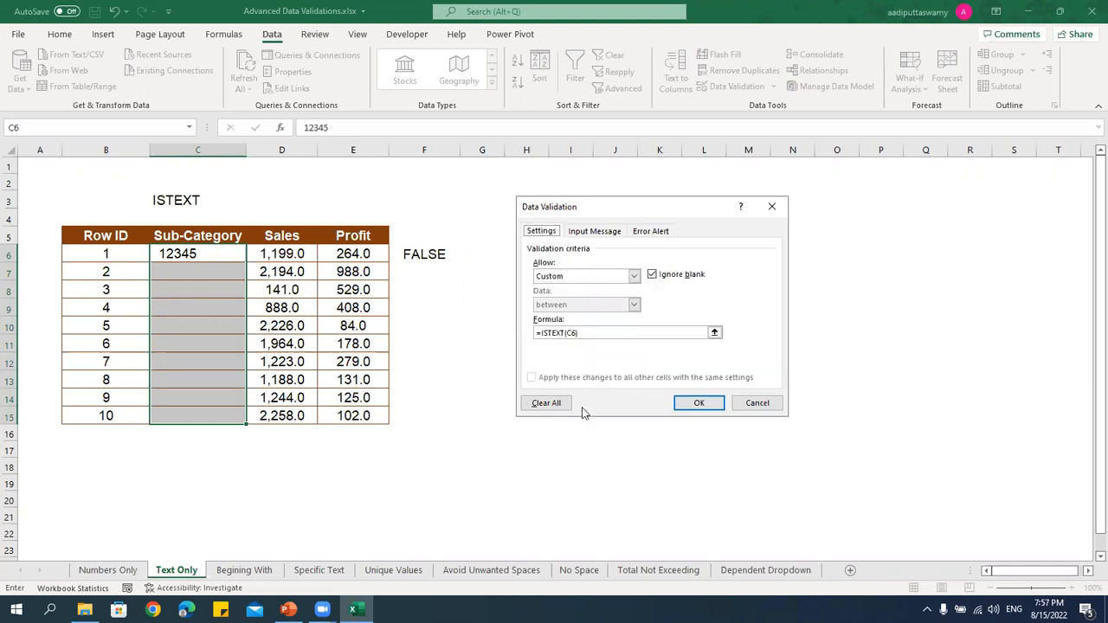
pyautogui.click(704, 409)
# Clear cell C6 and try to enter 123 there to test the text-only validation.
pyautogui.click(228, 277)
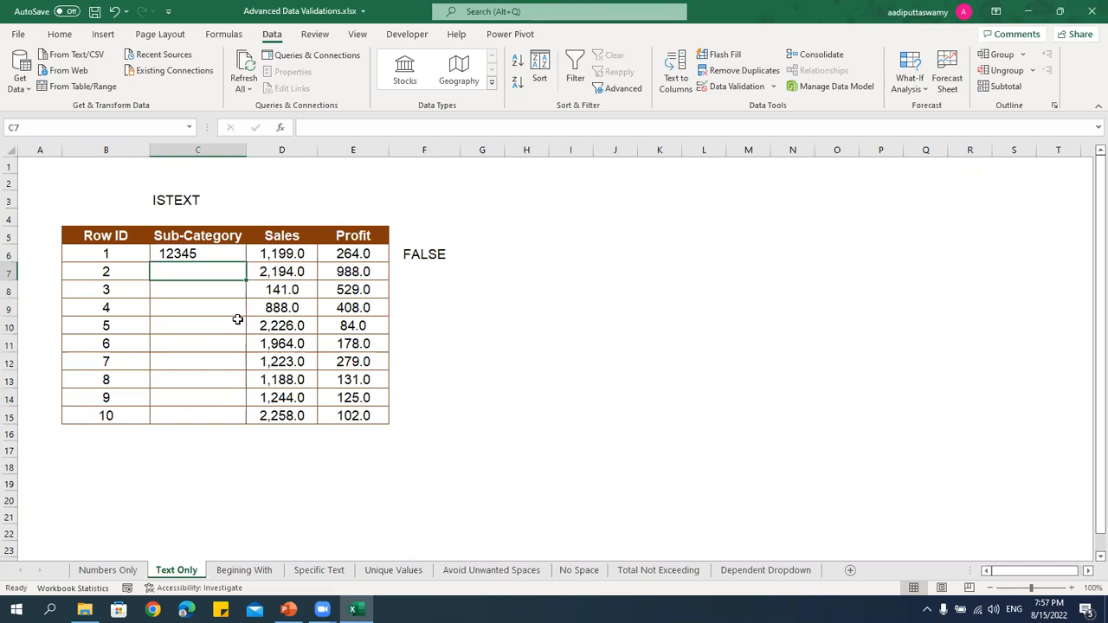
pyautogui.click(218, 254)
pyautogui.press('Delete')
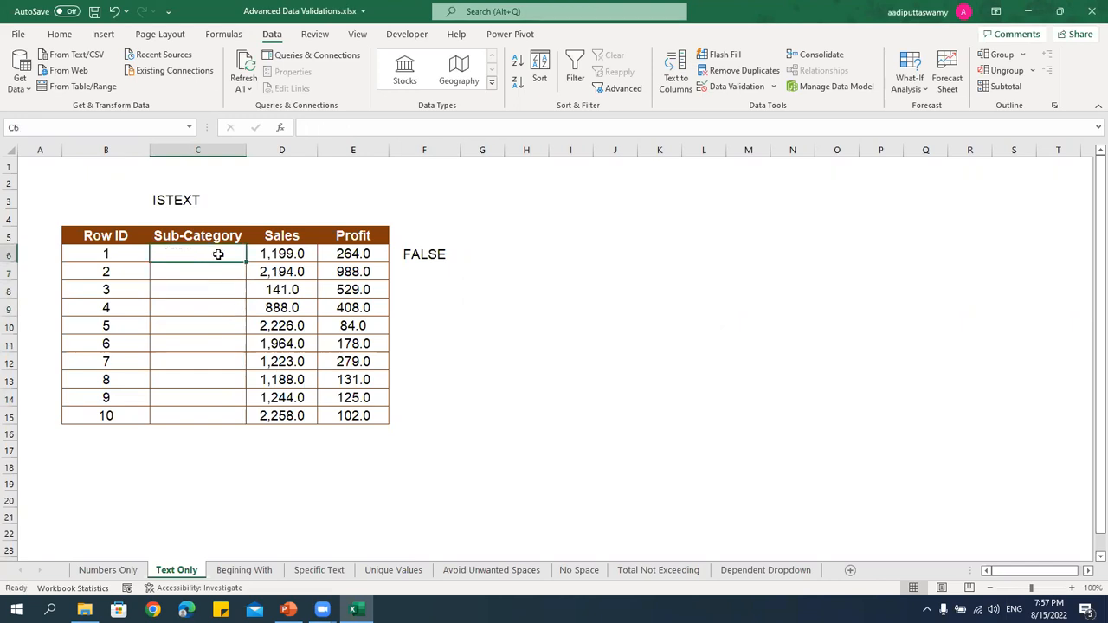
pyautogui.write('123')
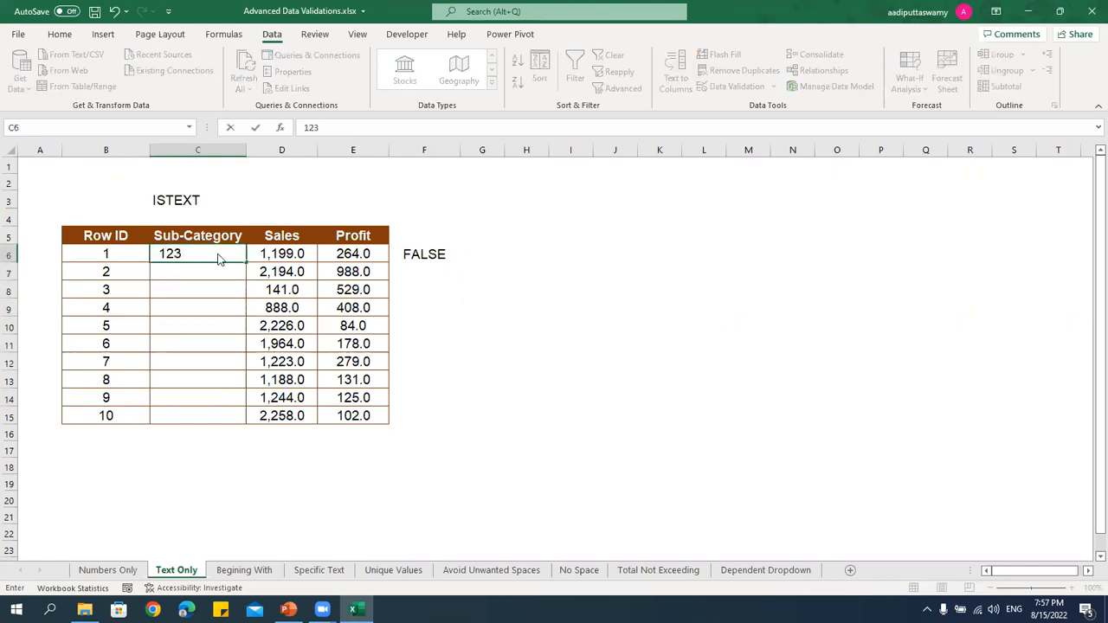
pyautogui.press('Return')
pyautogui.press('Escape')
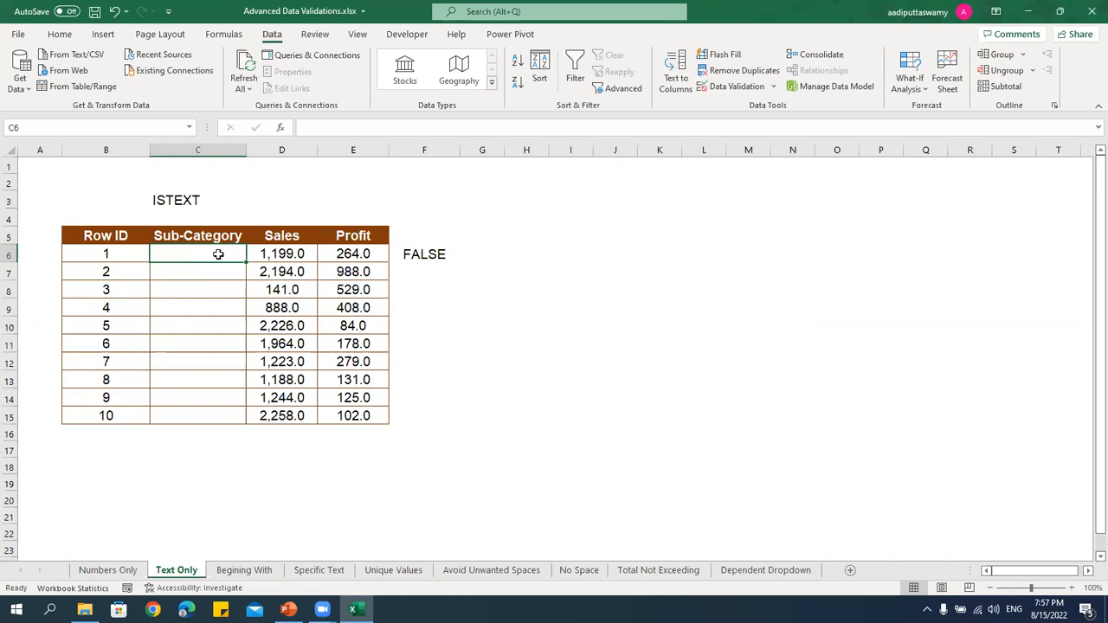
# Enter iTAS in cell C6 and a person's first name in cell C7.
pyautogui.write('iTAS')
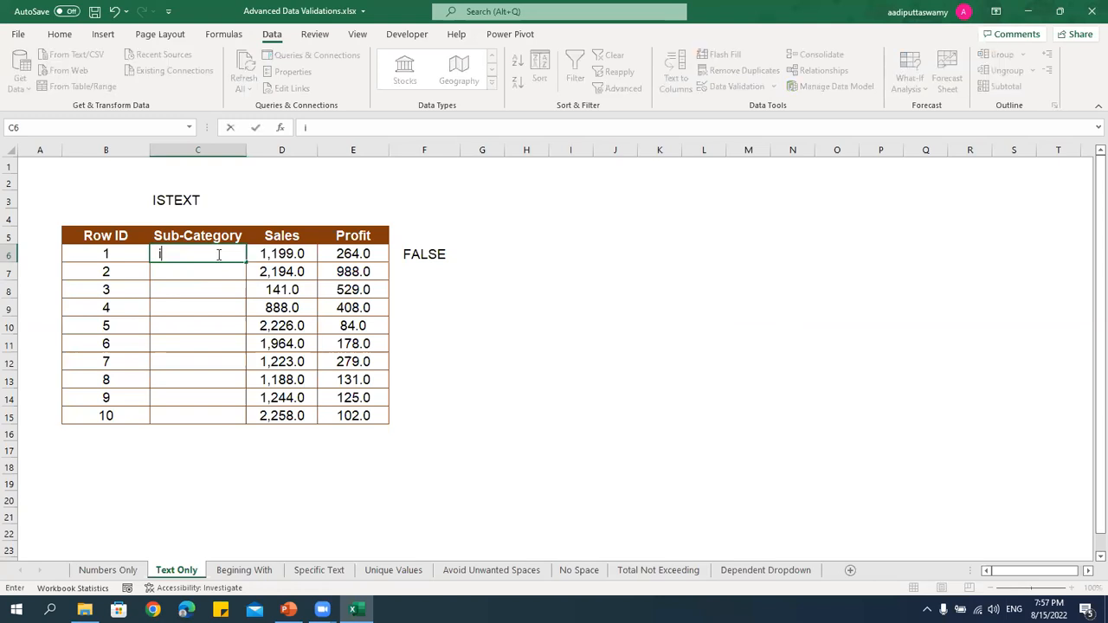
pyautogui.press('Up')
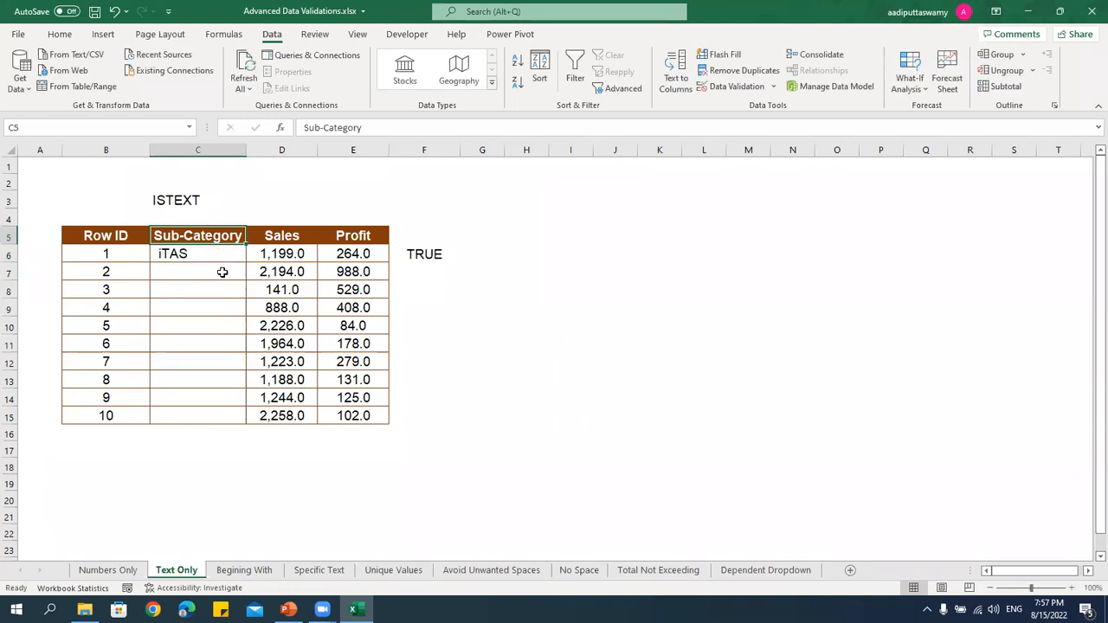
pyautogui.click(222, 272)
pyautogui.write('Aadi')
pyautogui.press('Return')
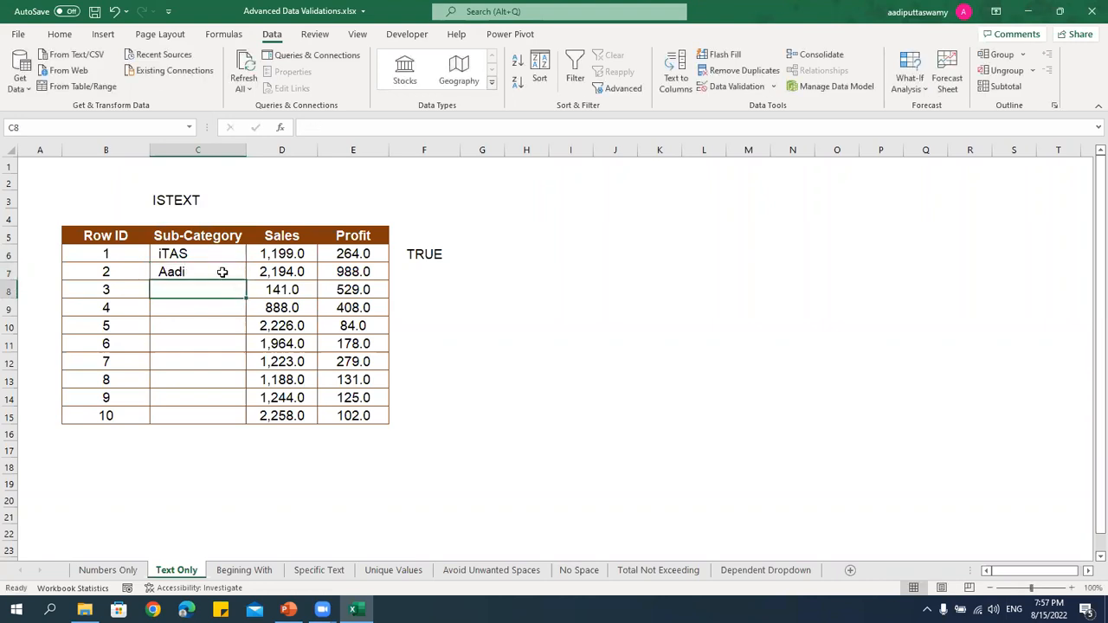
# Try to enter the number 121212 in Sub-Category cell C8 and dismiss the entry.
pyautogui.write('121212')
pyautogui.press('Return')
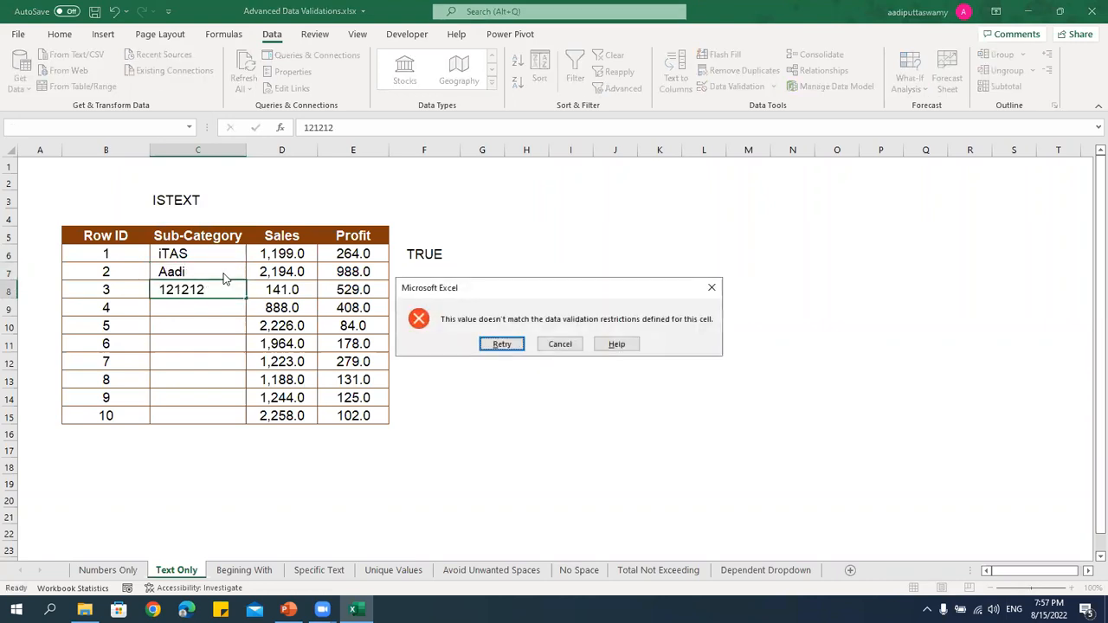
pyautogui.press('Escape')
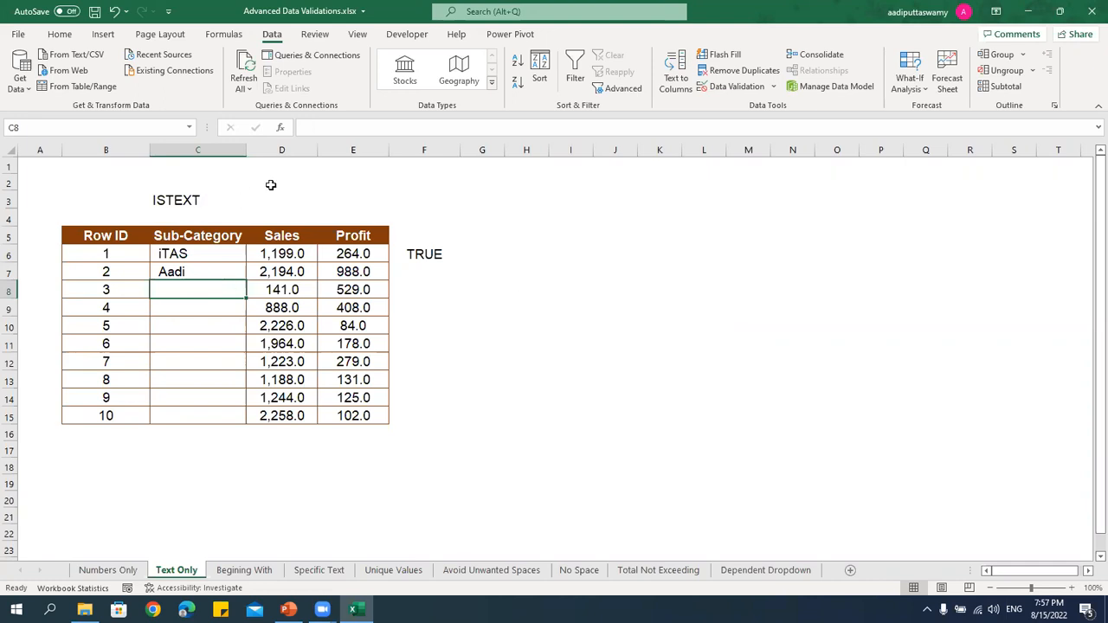
# View the Begining With sheet, select its first Product ID cell C6, and return to the Text Only sheet.
pyautogui.click(245, 570)
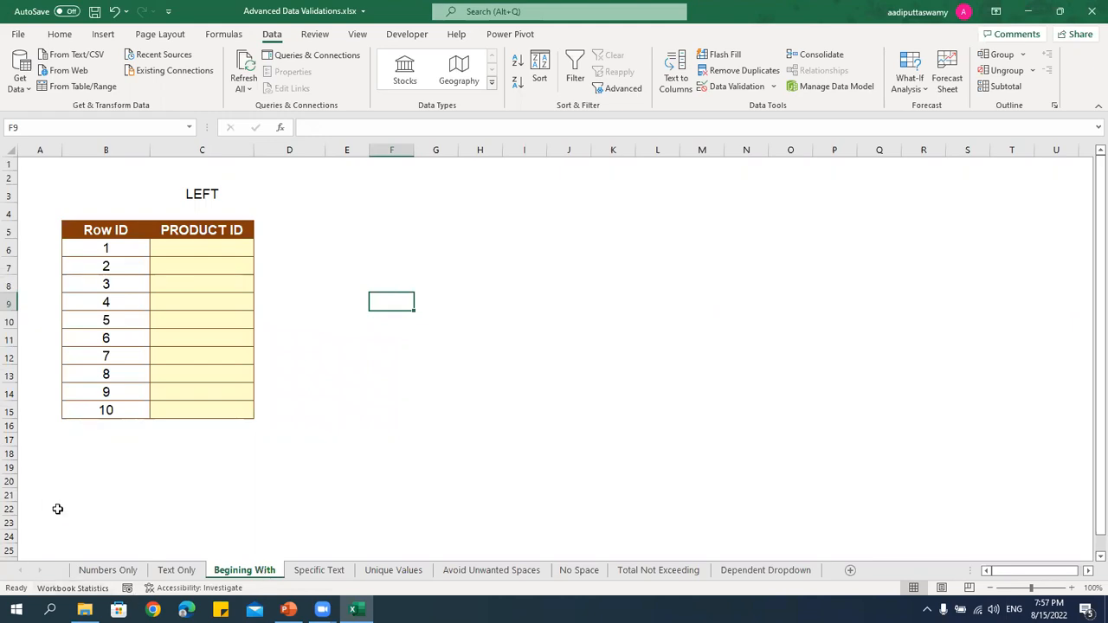
pyautogui.click(211, 253)
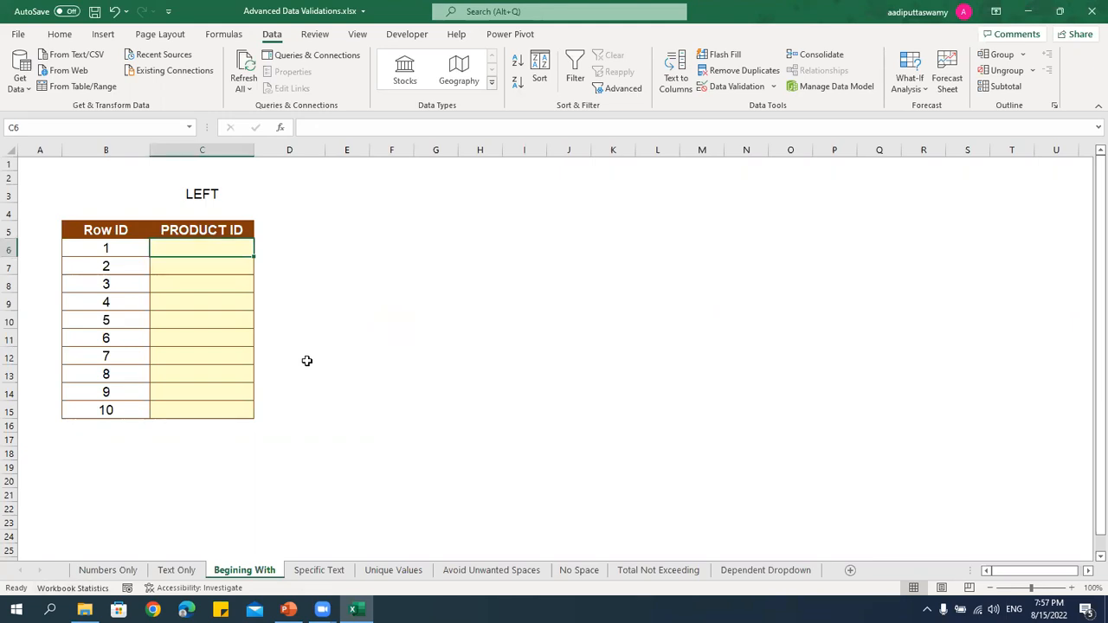
pyautogui.click(182, 570)
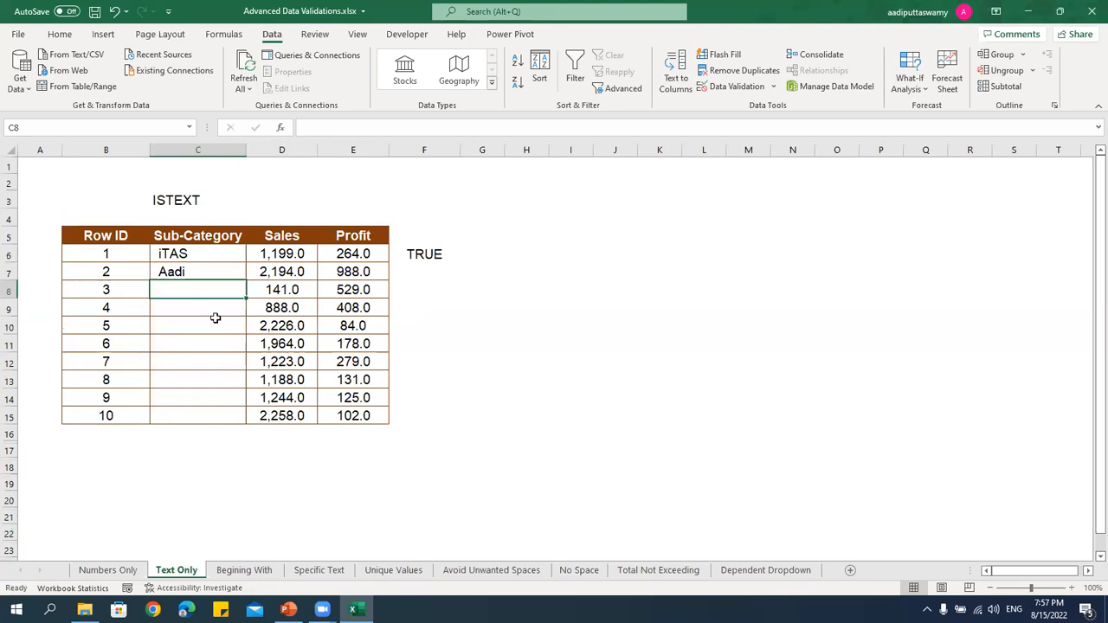
# Enter a person's first name in each of the Sub-Category cells C8 and C9.
pyautogui.write('Chandru')
pyautogui.press('Return')
pyautogui.write('Nak')
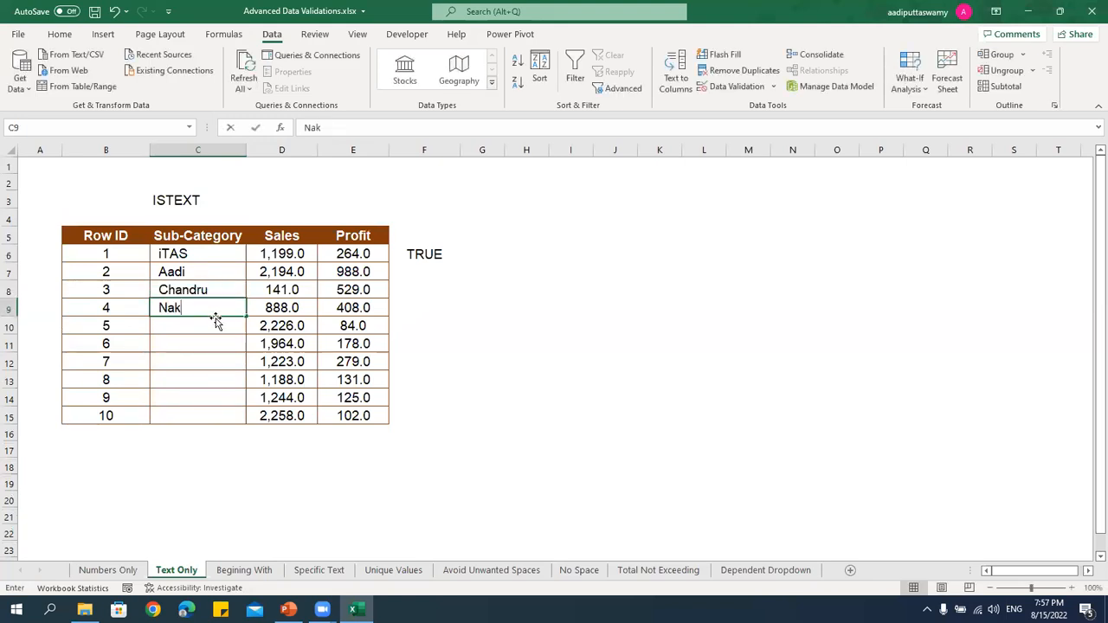
pyautogui.write('shathra')
pyautogui.press('Return')
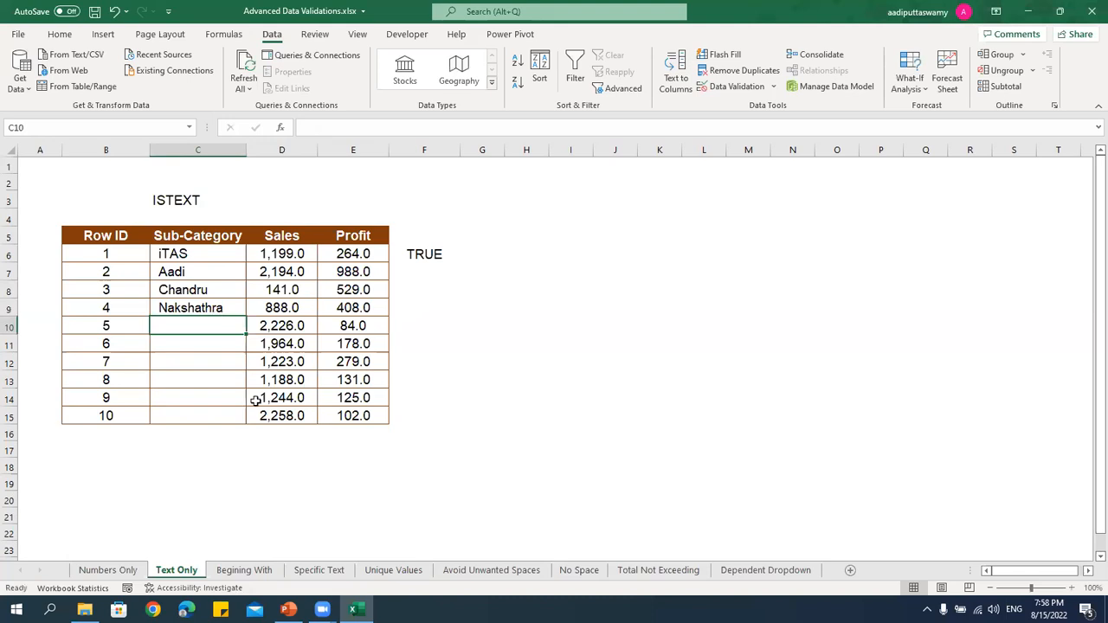
# Enter PROD-123-2022 in Product ID cell C6 of the Begining With sheet.
pyautogui.click(244, 570)
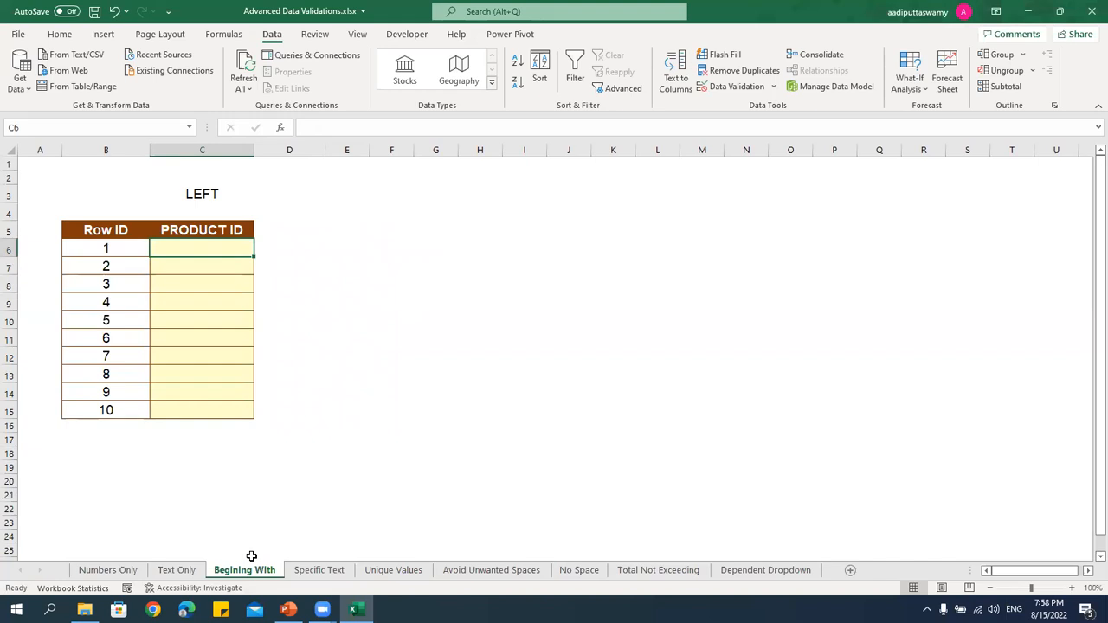
pyautogui.write('PROD-1')
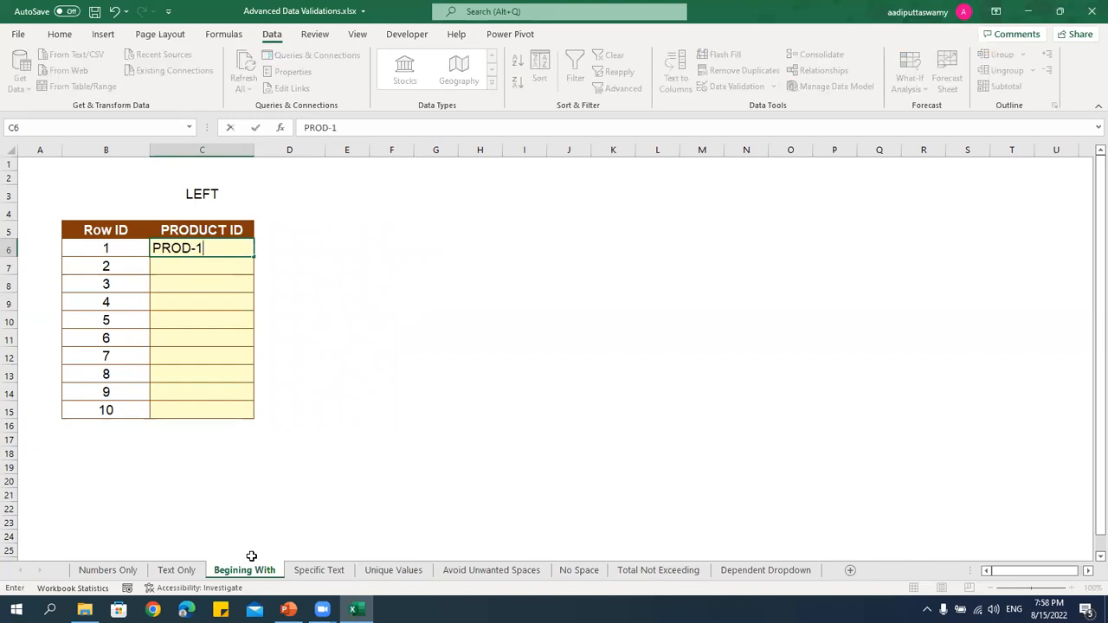
pyautogui.write('23-2022')
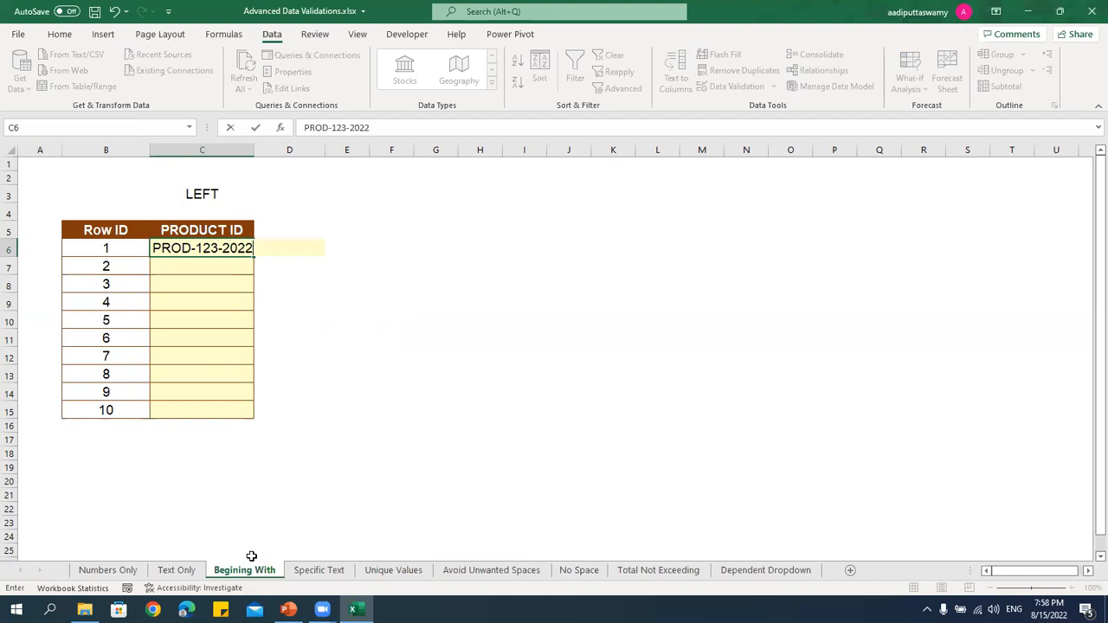
pyautogui.press('Return')
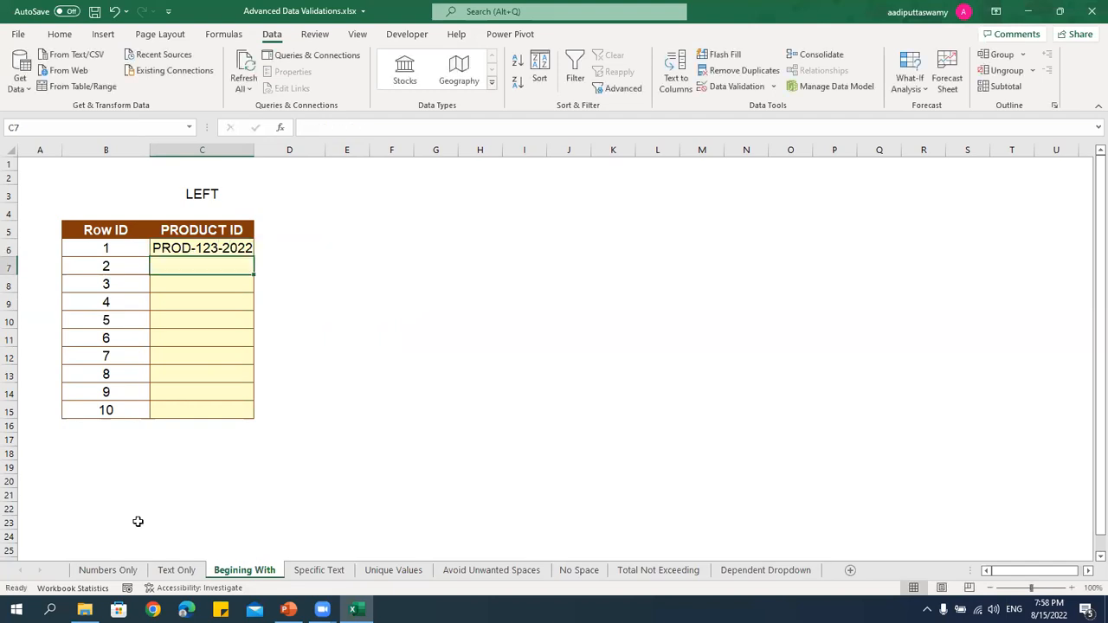
# Highlight the PROD prefix in cell C6 without editing it, then clear the cell and undo the deletion.
pyautogui.doubleClick(190, 247)
pyautogui.moveTo(191, 247); pyautogui.dragTo(153, 248)
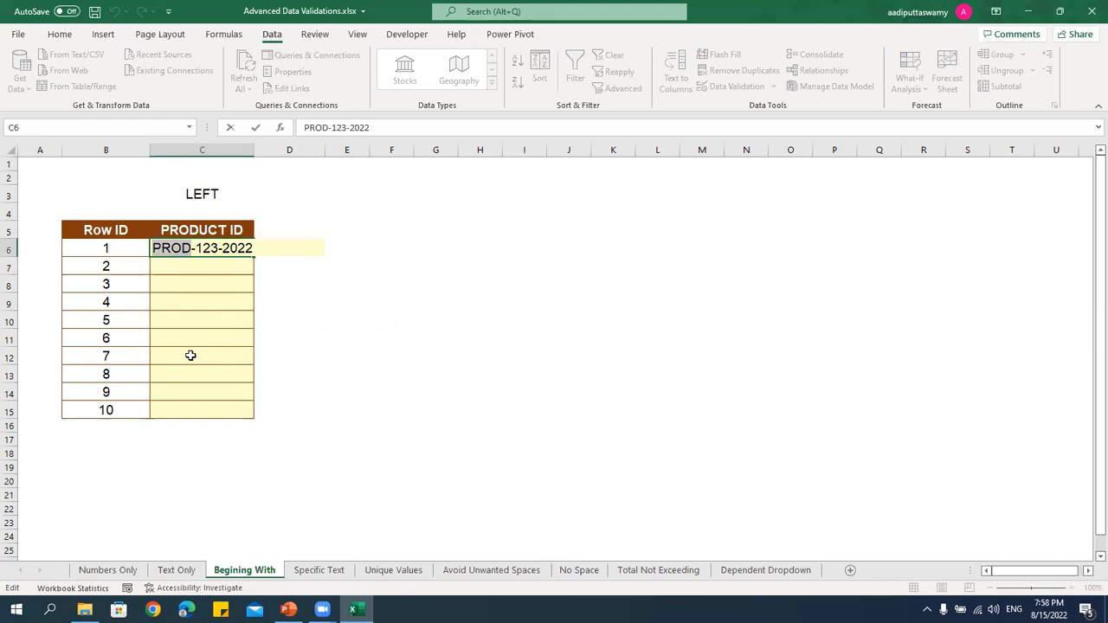
pyautogui.press('Escape')
pyautogui.press('Delete')
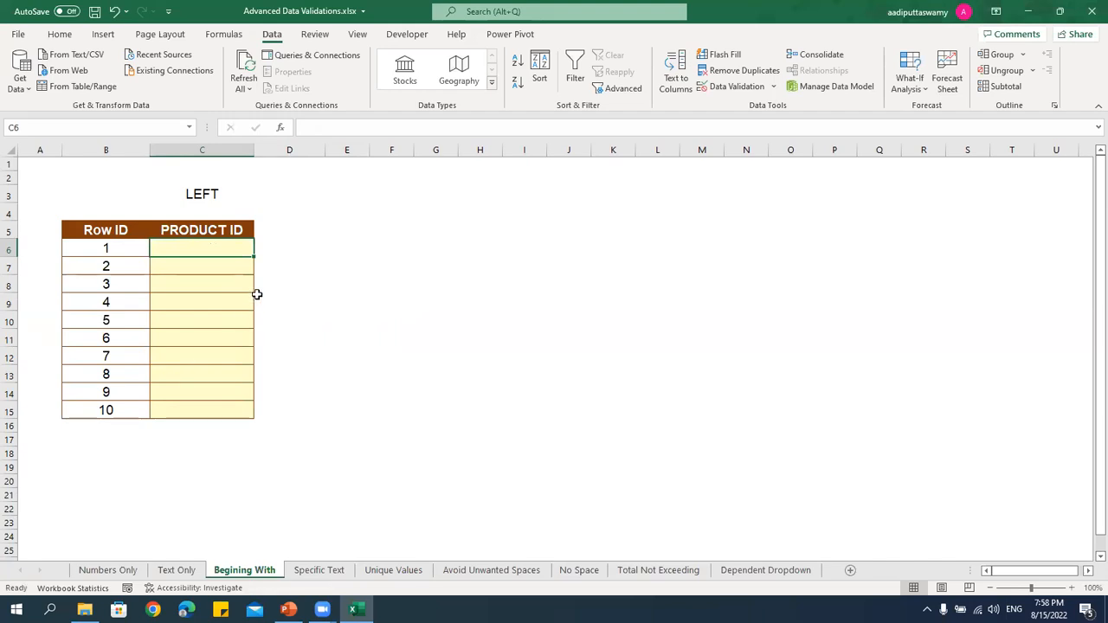
pyautogui.hotkey('ctrl', 'z')
# Enter the formula =LEFT(C6,4)="PROD" in cell D6 beside the first Product ID.
pyautogui.click(293, 247)
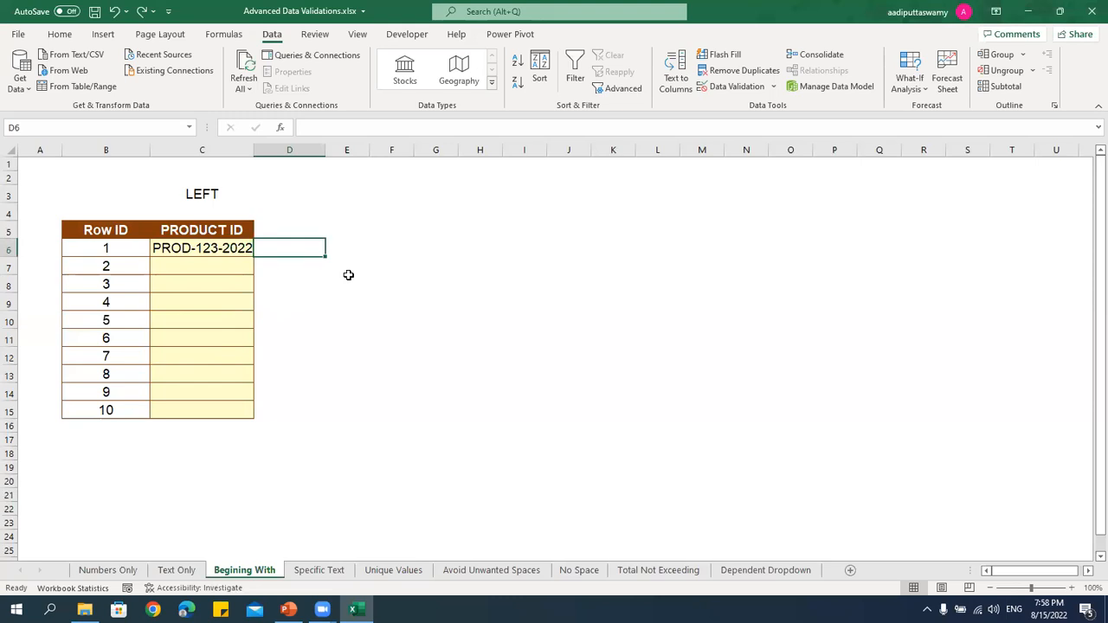
pyautogui.write('=le')
pyautogui.press('Tab')
pyautogui.press('Left')
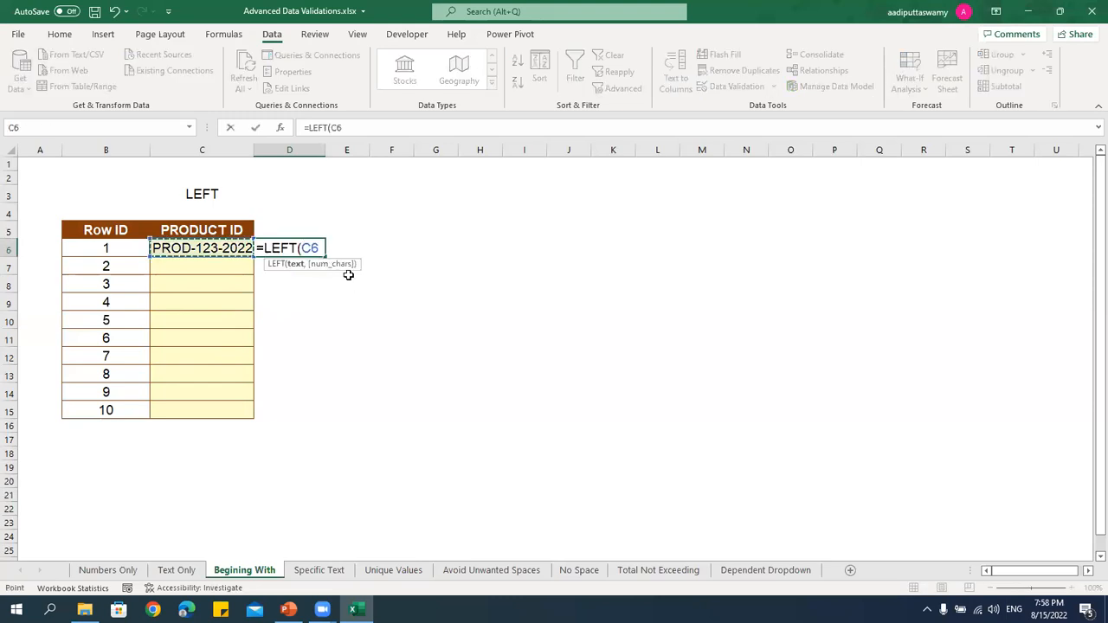
pyautogui.write(',4)="')
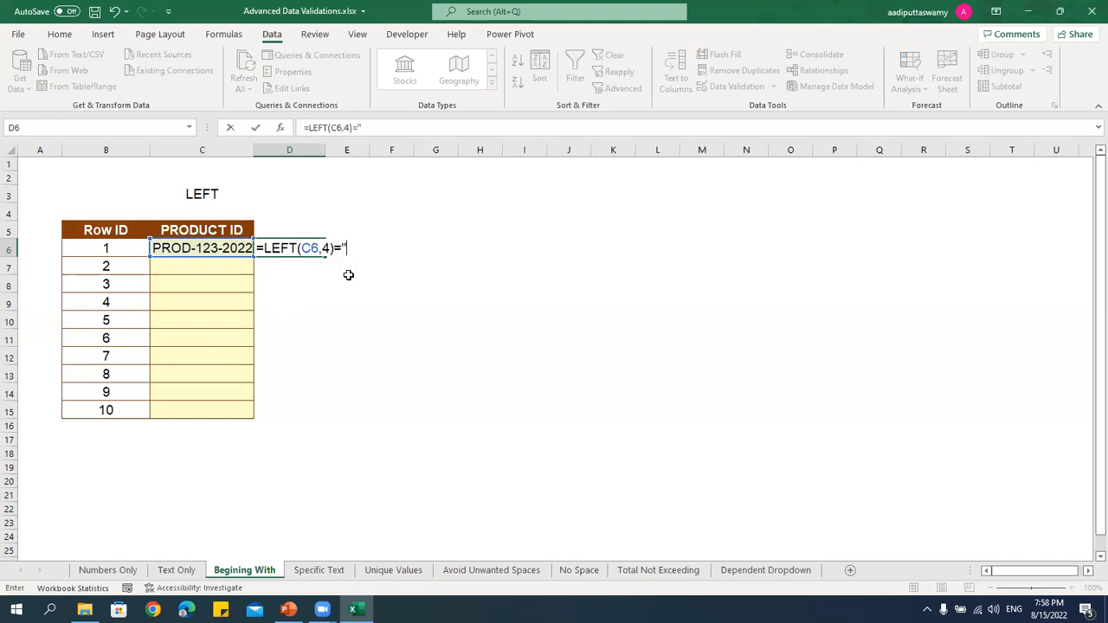
pyautogui.press('capslock')
pyautogui.write('PROD"')
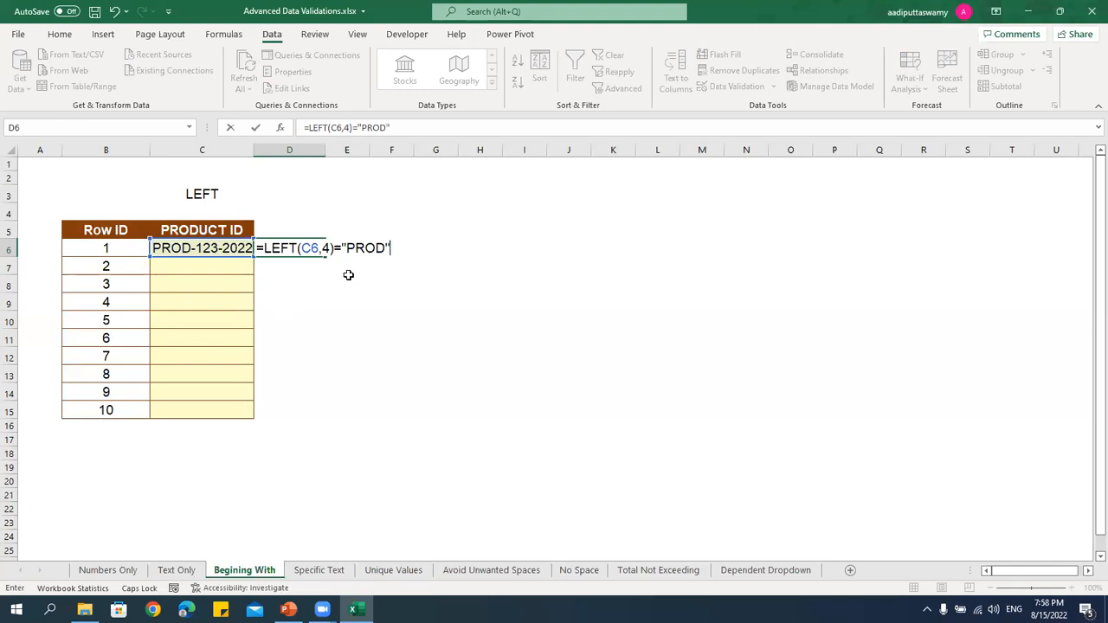
pyautogui.press('Return')
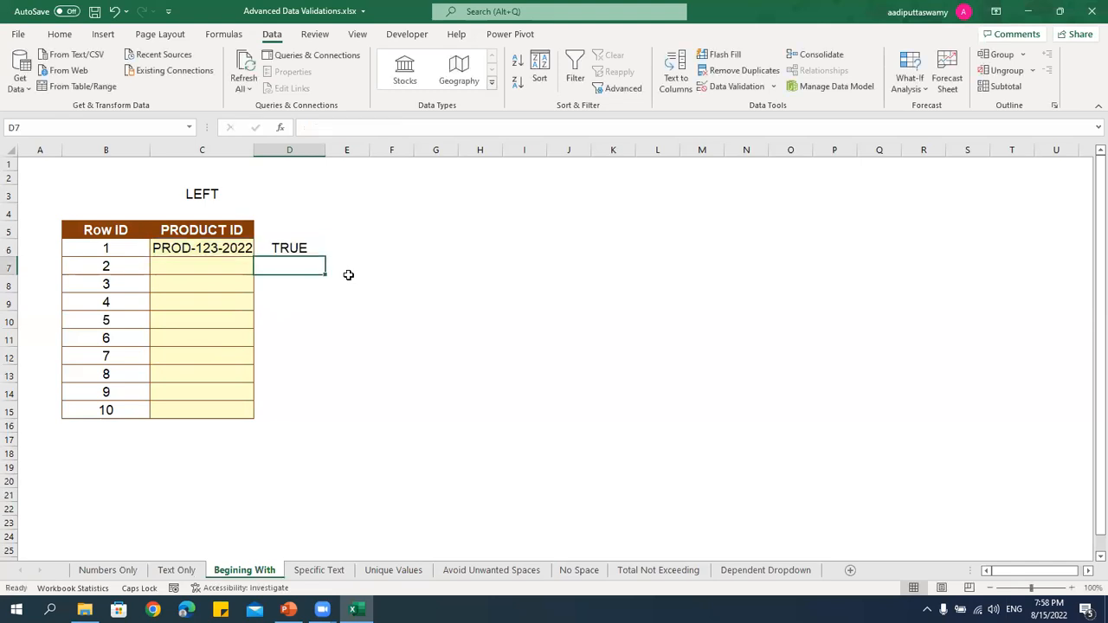
# Test the formula by changing the Product ID in C6 to PRD-123-2022, then undo the edit.
pyautogui.doubleClick(183, 249)
pyautogui.press('BackSpace')
pyautogui.press('Return')
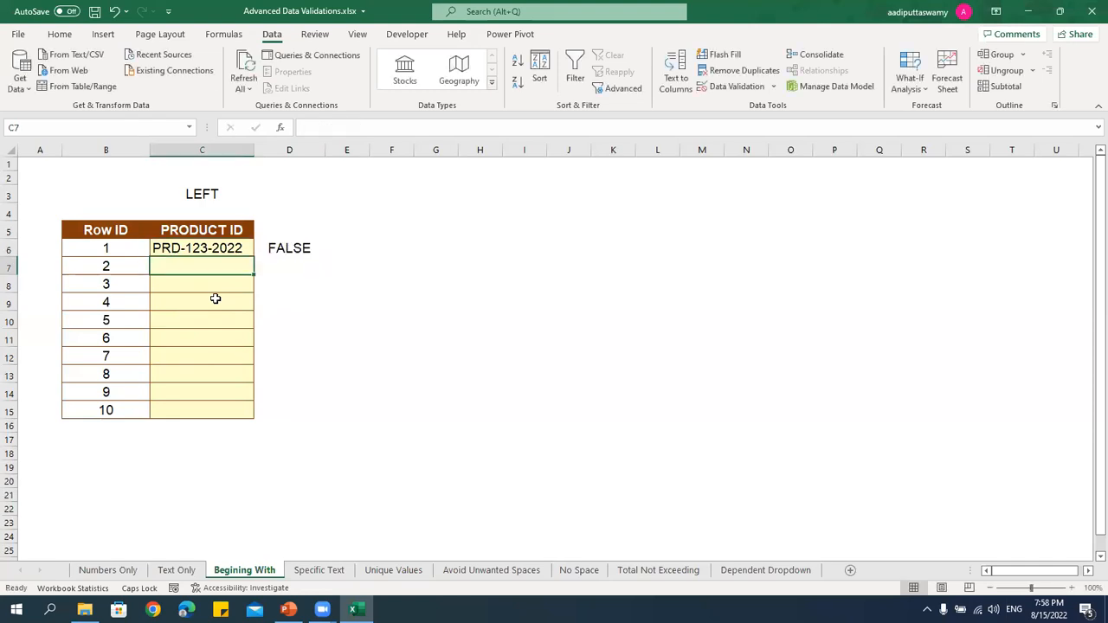
pyautogui.hotkey('ctrl', 'z')
# Copy the D6 formula and apply it as a Custom data validation rule, =LEFT(C6,4)="PROD", to Product ID cells C6:C15.
pyautogui.click(285, 243)
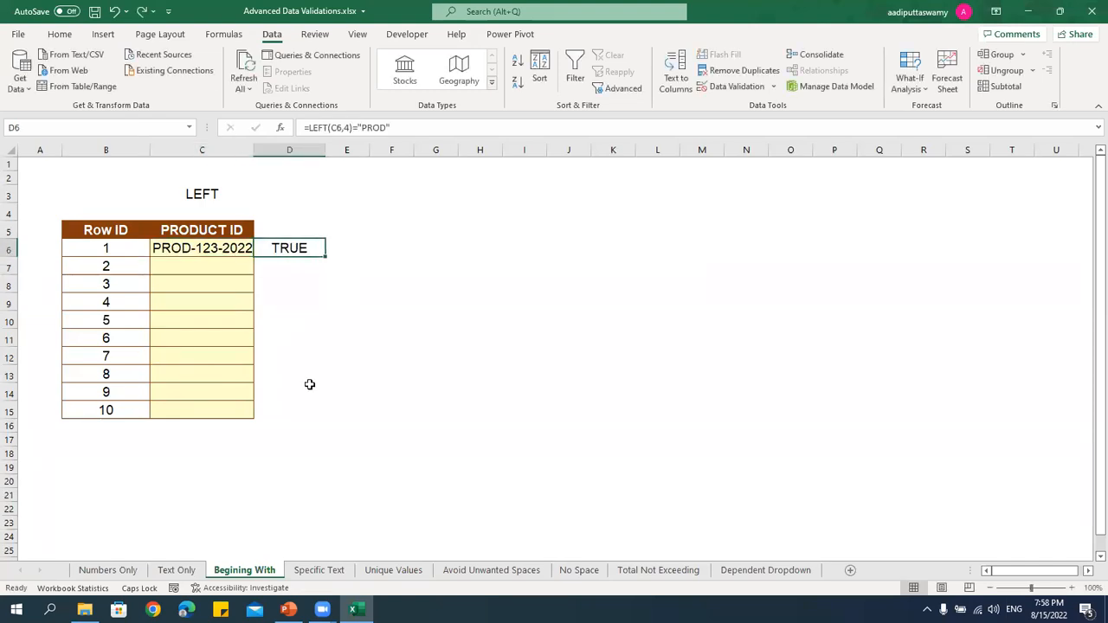
pyautogui.doubleClick(311, 248)
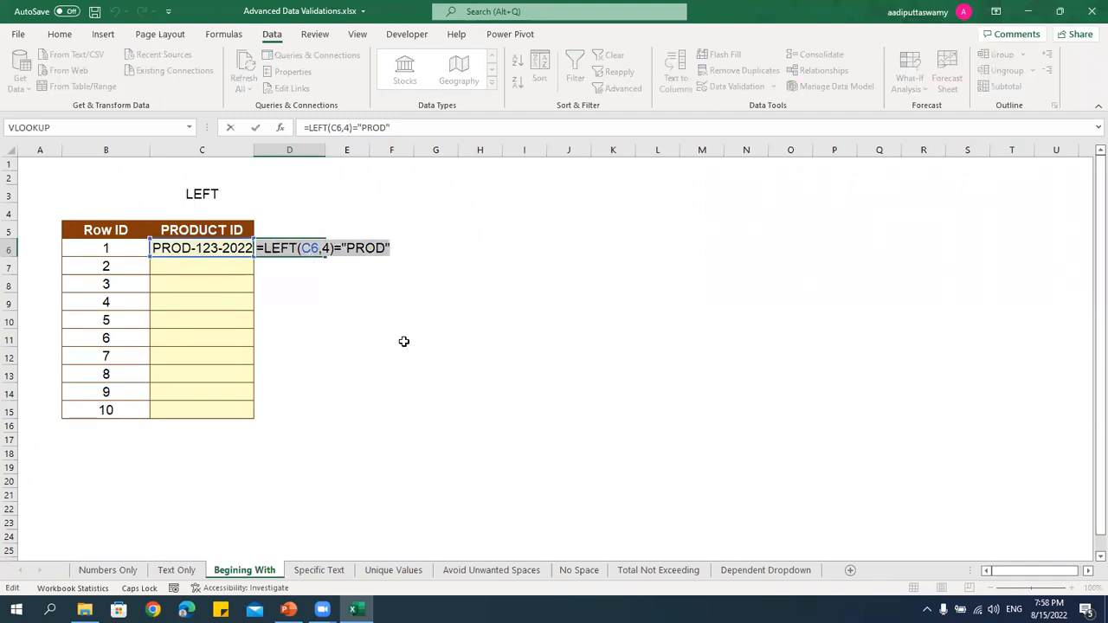
pyautogui.press('Escape')
pyautogui.moveTo(230, 245); pyautogui.dragTo(223, 408)
pyautogui.click(741, 87)
pyautogui.click(635, 276)
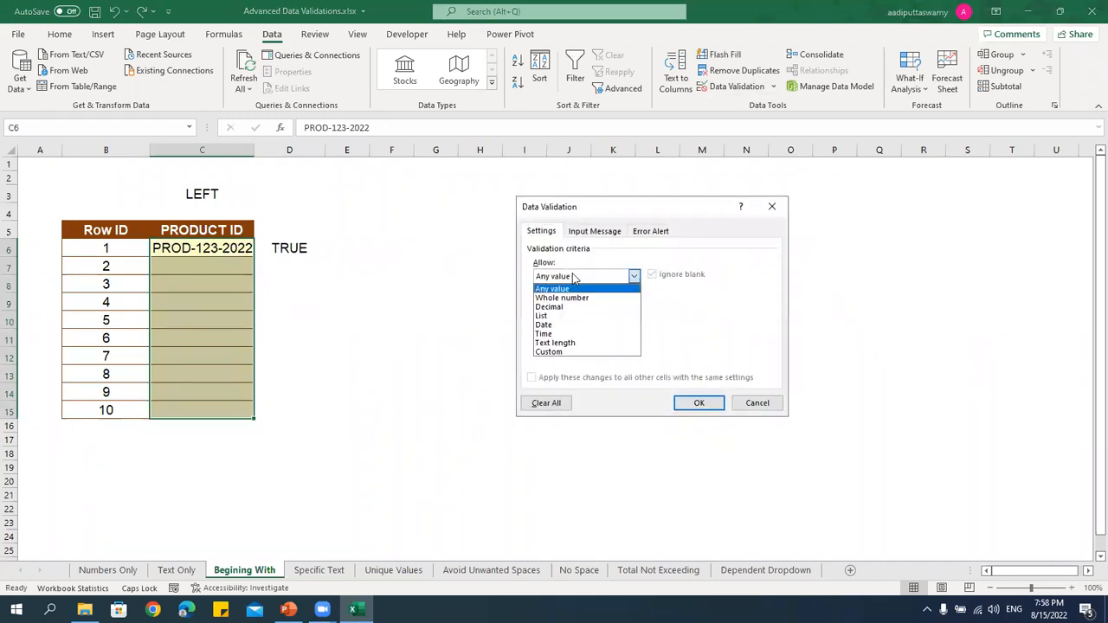
pyautogui.click(569, 352)
pyautogui.write('=LEFT(C6,4)="PROD"')
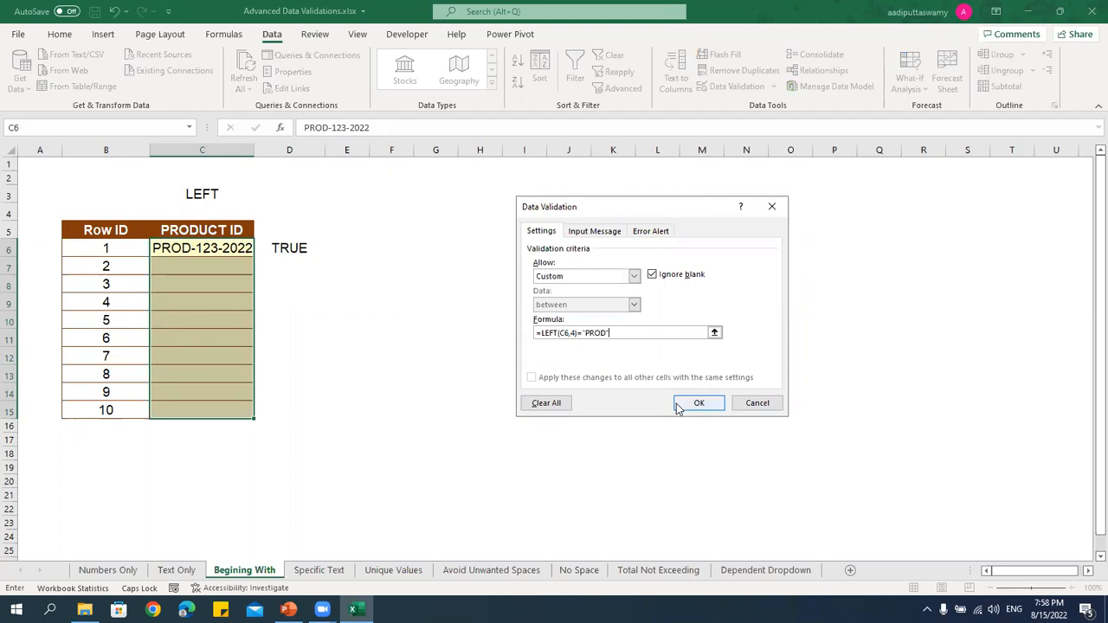
pyautogui.click(699, 404)
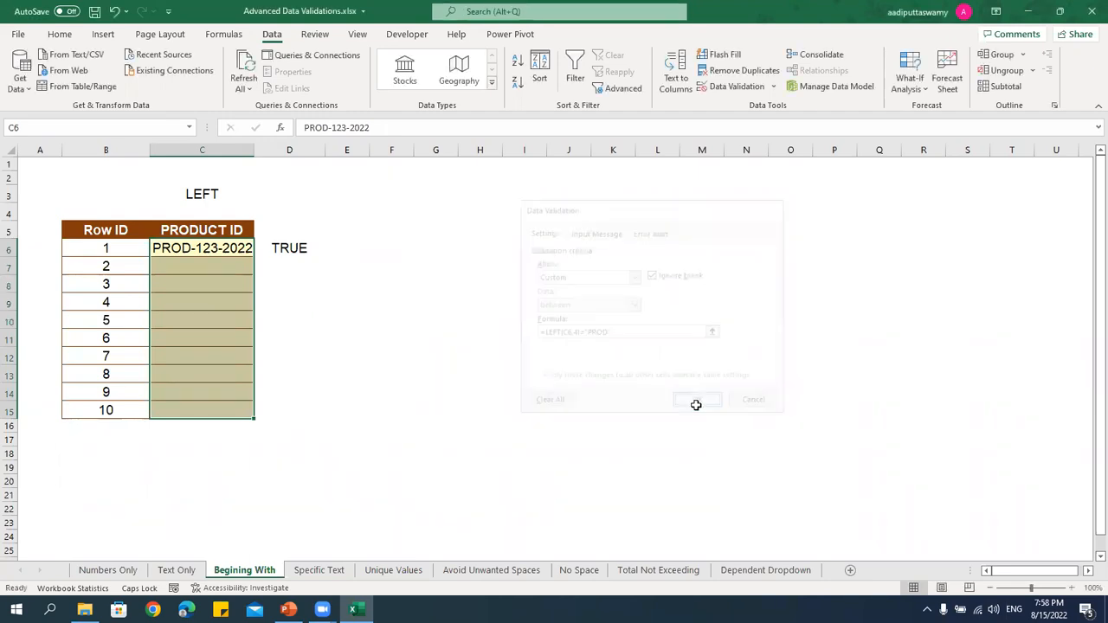
# Enter PROD-222-2033 in Product ID cell C7.
pyautogui.click(224, 253)
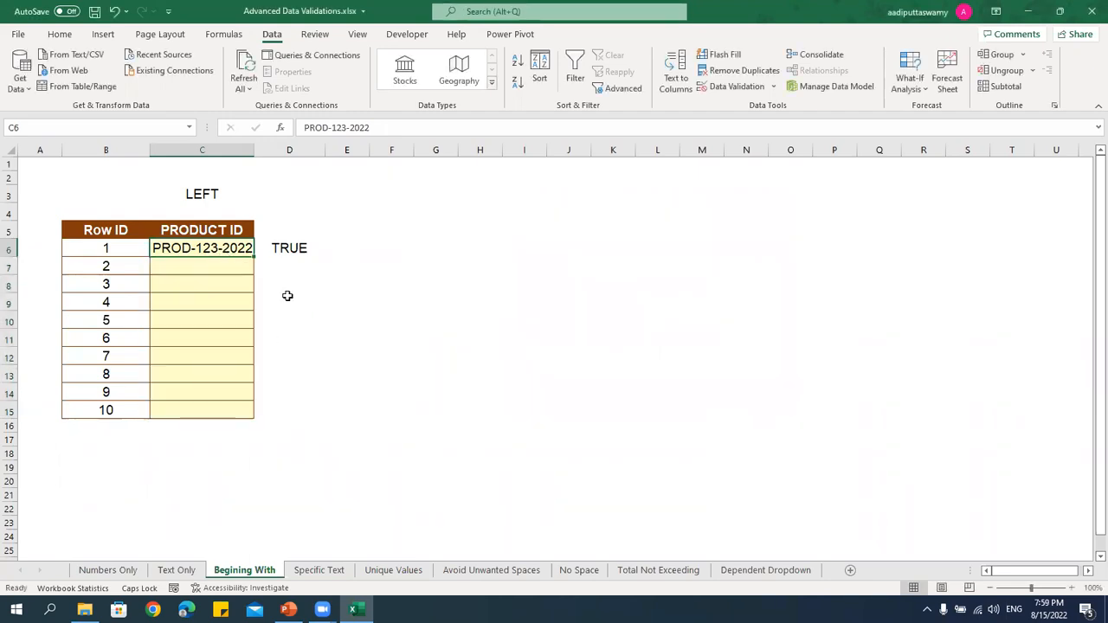
pyautogui.press('Return')
pyautogui.write('pr')
pyautogui.press('BackSpace')
pyautogui.press('BackSpace')
pyautogui.press('BackSpace')
pyautogui.write('pr')
pyautogui.press('BackSpace')
pyautogui.press('BackSpace')
pyautogui.press('BackSpace')
pyautogui.write('PROD-')
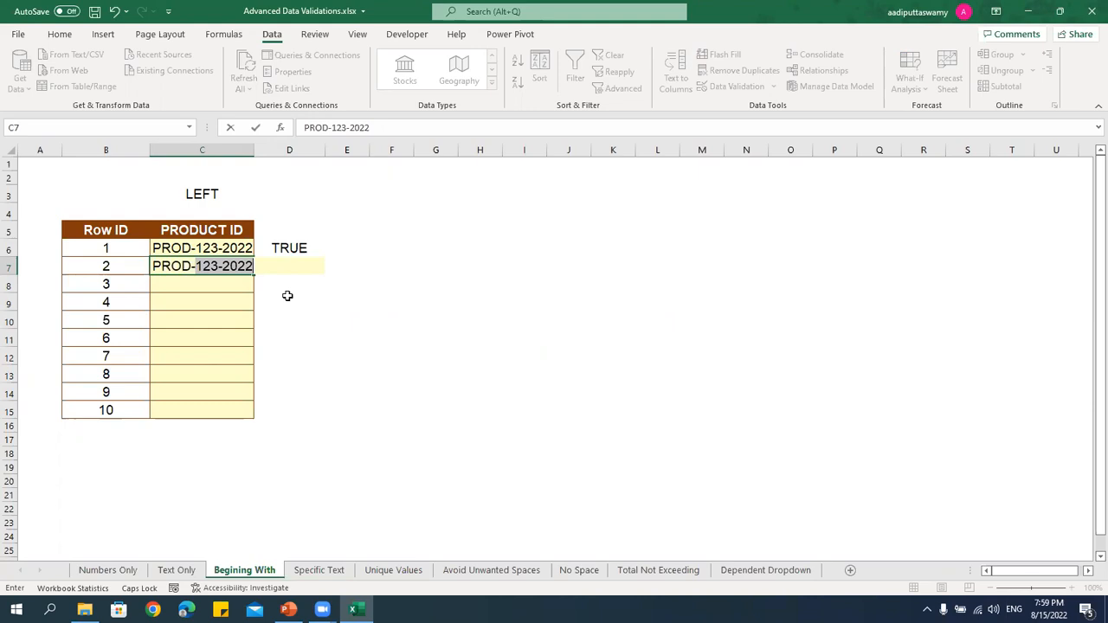
pyautogui.write('222-2')
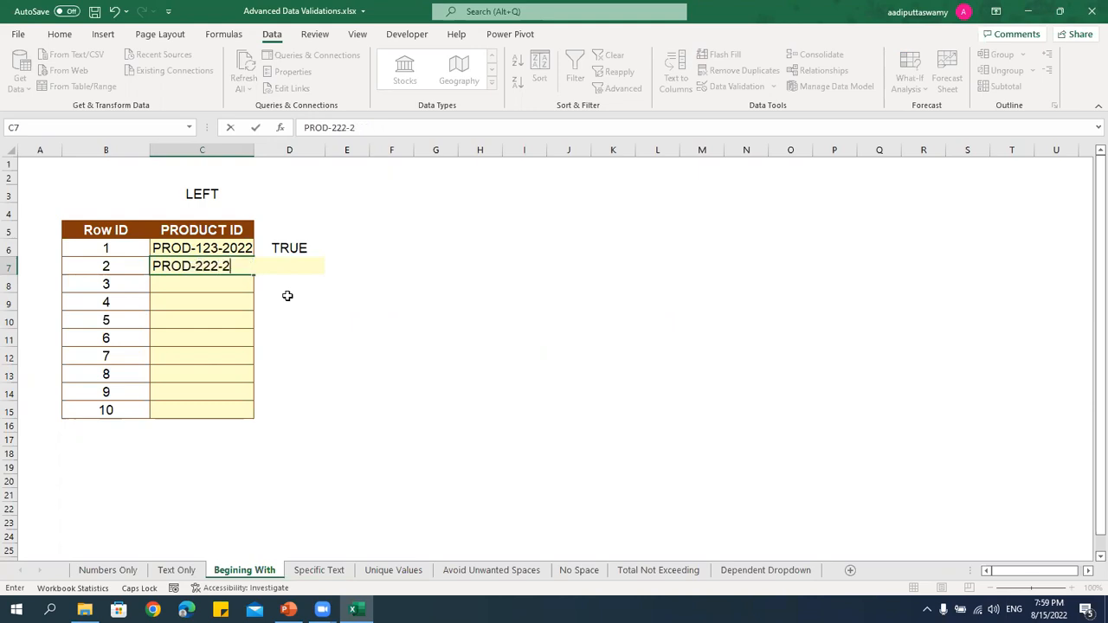
pyautogui.write('033')
pyautogui.press('Return')
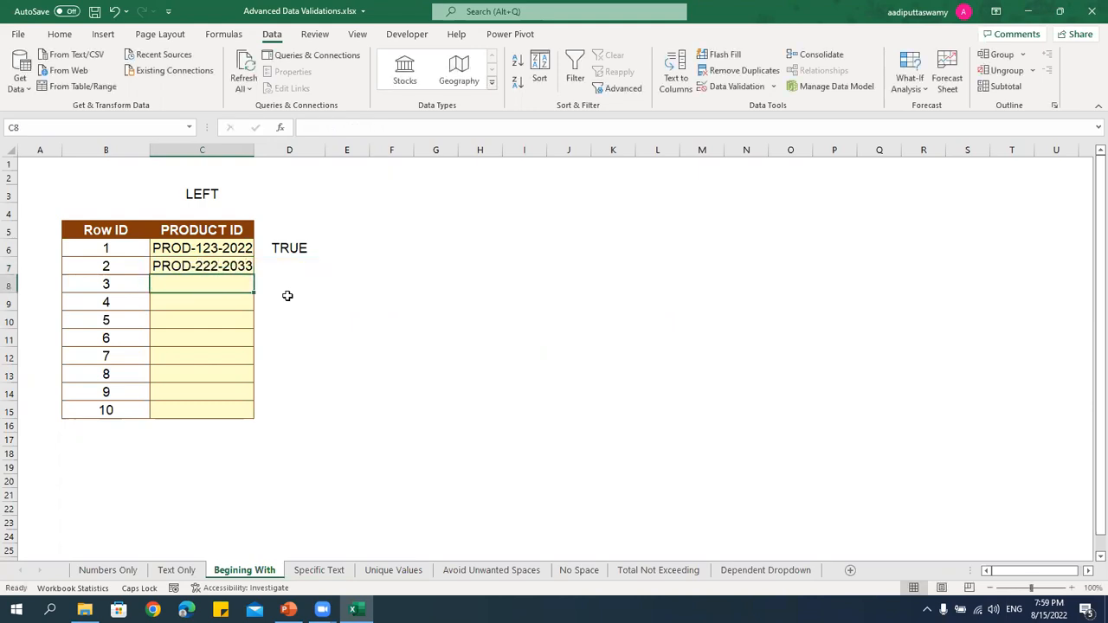
# Try to enter PRD-0022-2022 in Product ID cell C8.
pyautogui.write('PRD-')
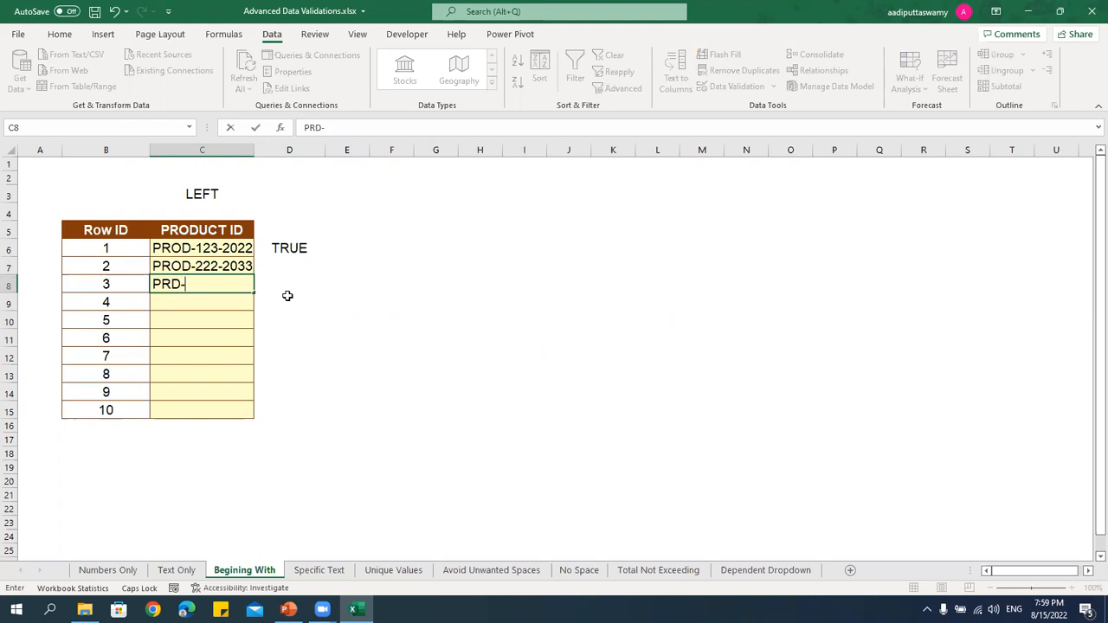
pyautogui.write('0022-2022')
pyautogui.press('Return')
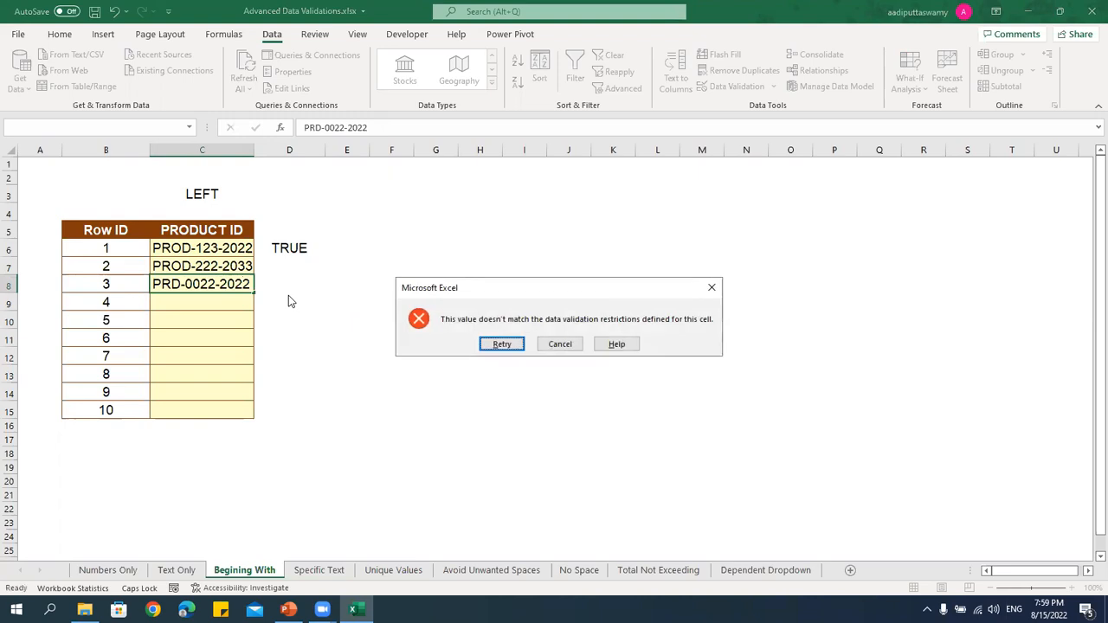
pyautogui.press('Escape')
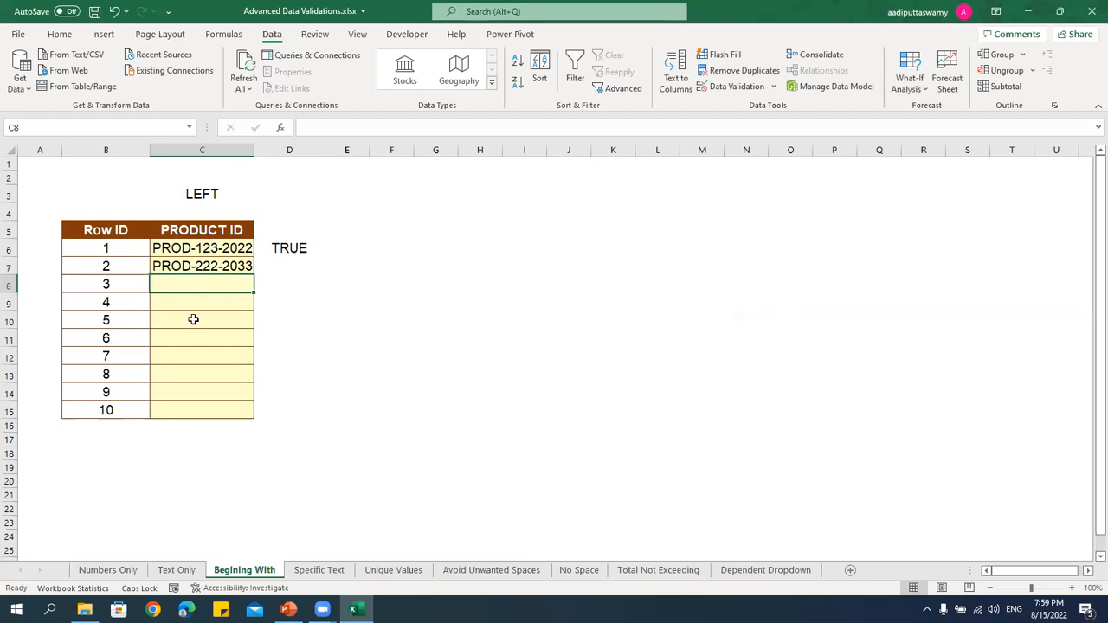
# Look through the following sheets up to Total Not Exceeding, and examine its Quantity range D6:D15 and the limit in D1.
pyautogui.click(345, 573)
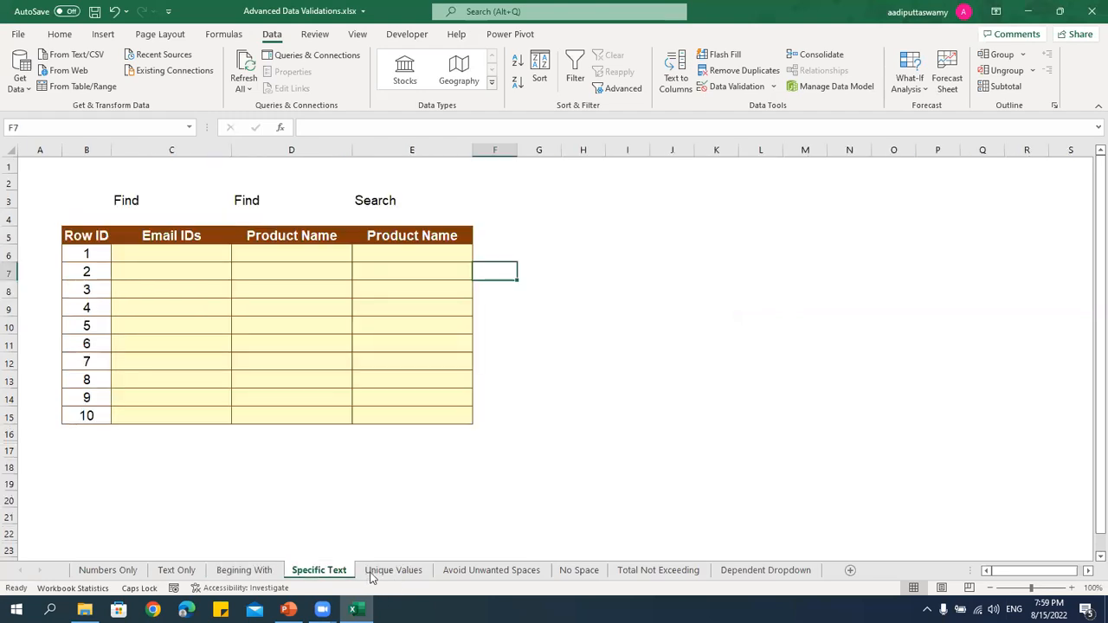
pyautogui.click(385, 573)
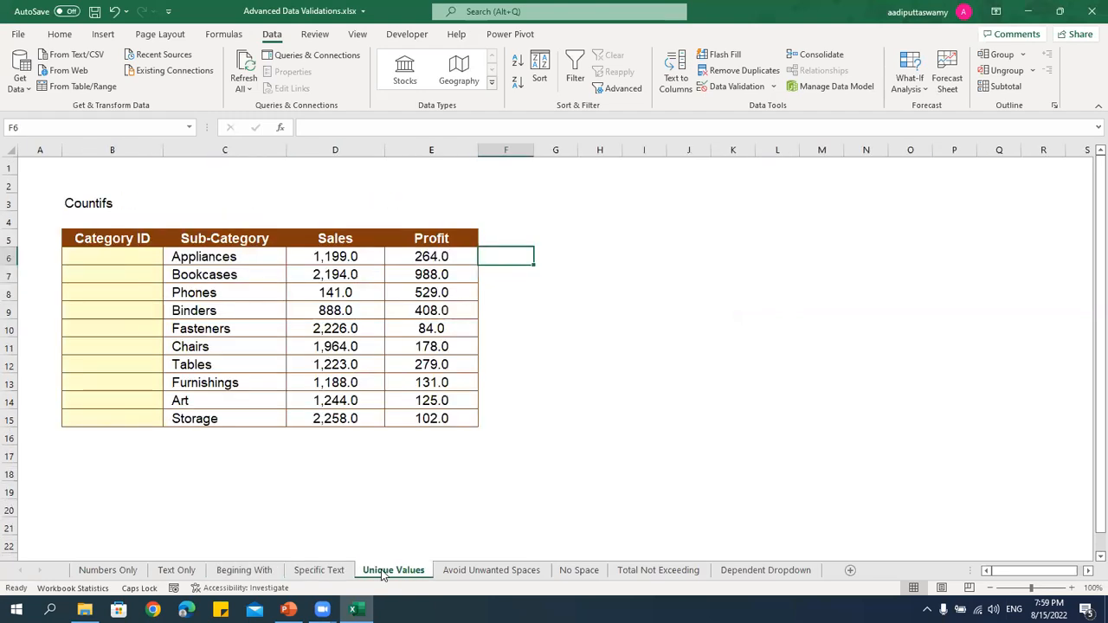
pyautogui.click(505, 572)
pyautogui.click(579, 571)
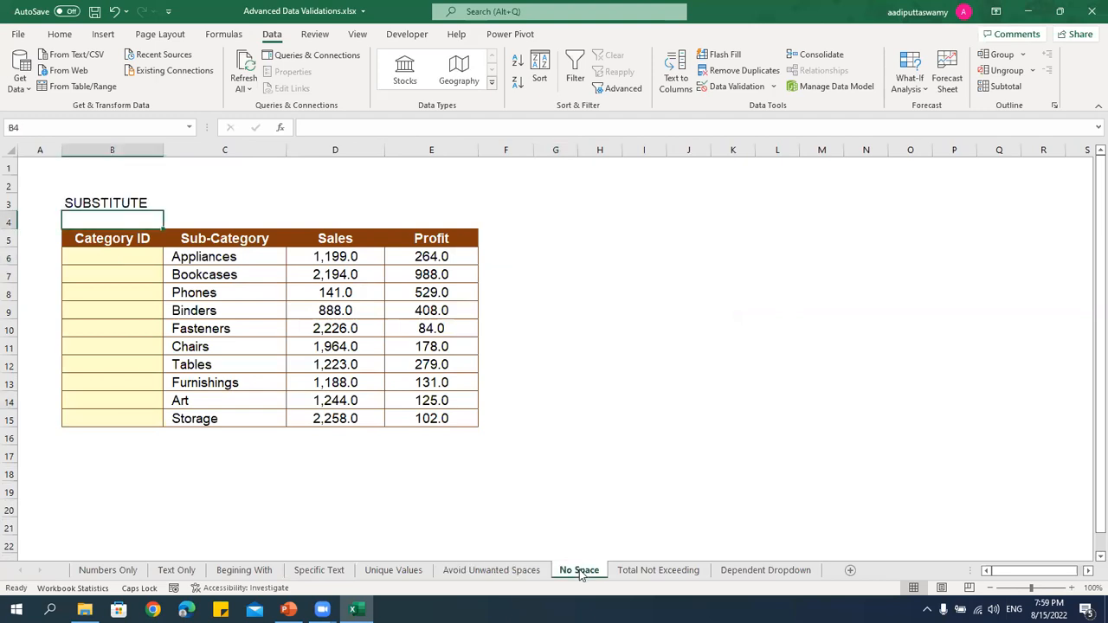
pyautogui.click(633, 573)
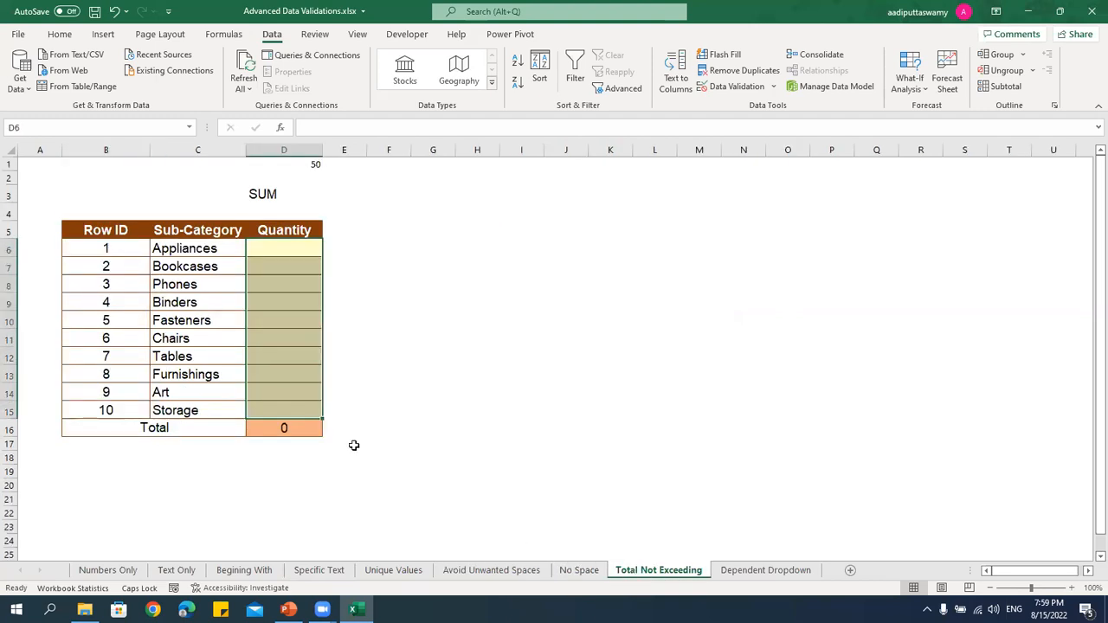
pyautogui.click(362, 368)
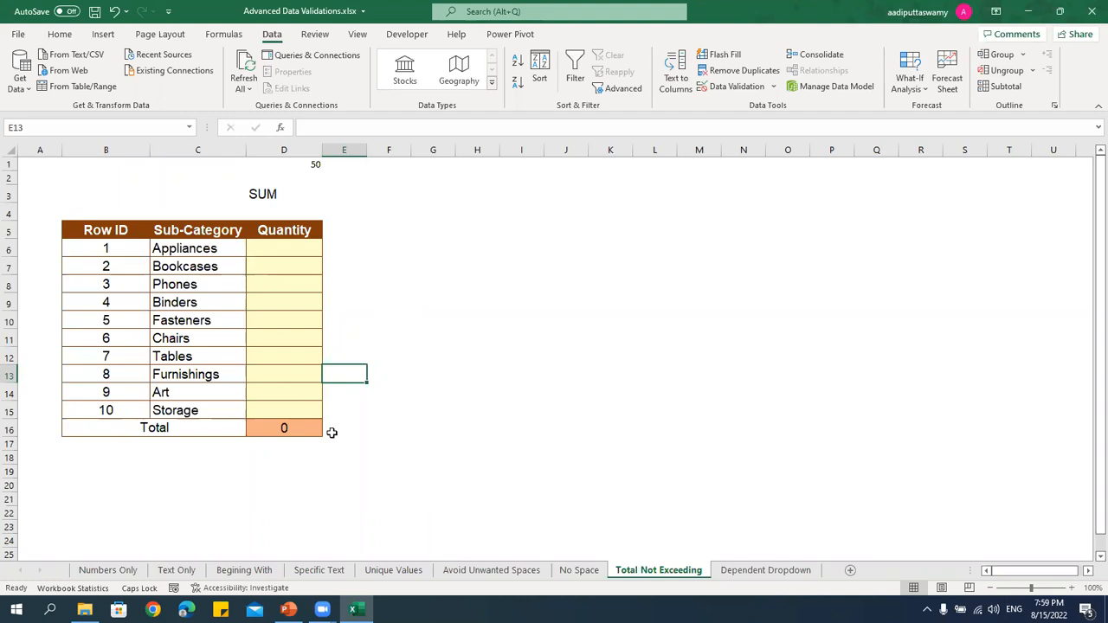
pyautogui.moveTo(311, 250); pyautogui.dragTo(299, 410)
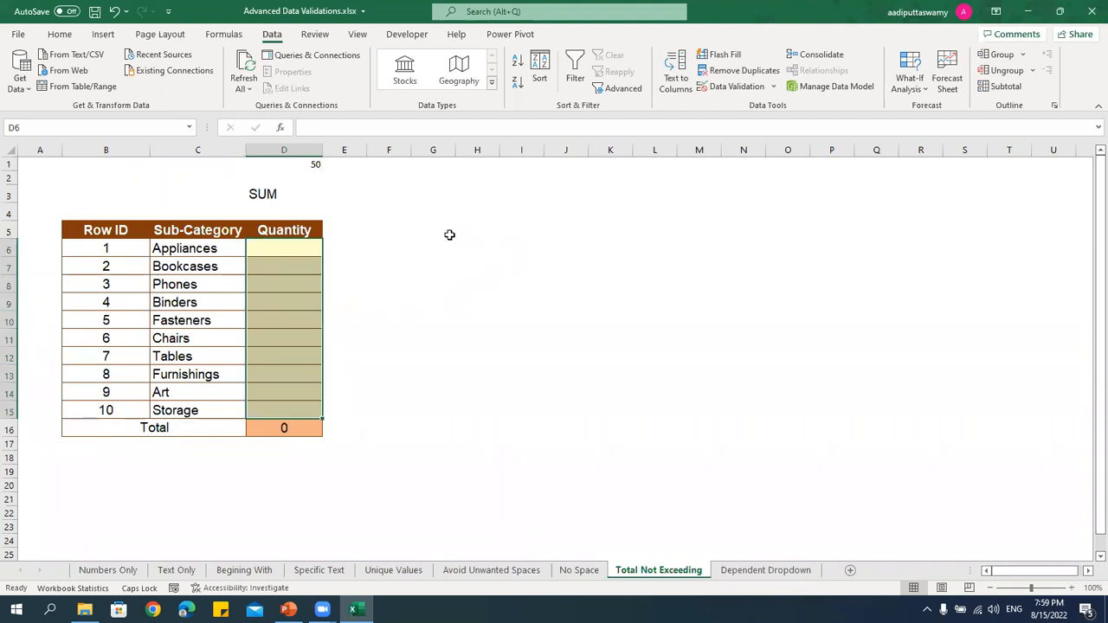
pyautogui.click(317, 165)
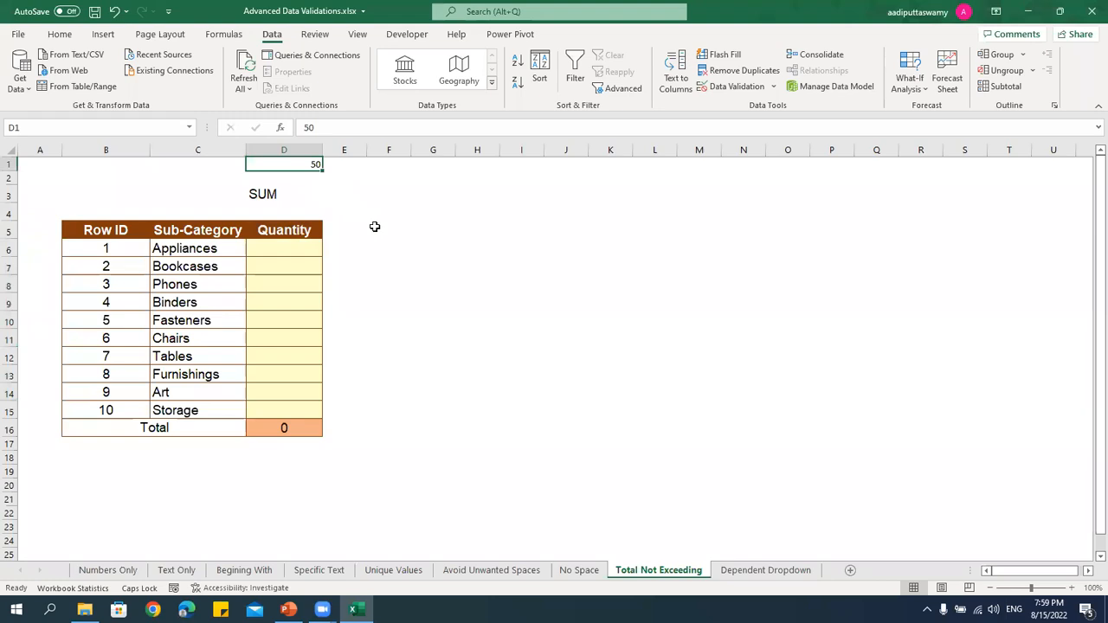
# Enter the quantities 1, 20, 3, 20 and 4 in cells D6 to D10, from Appliances to Fasteners.
pyautogui.click(308, 267)
pyautogui.press('Up')
pyautogui.write('1')
pyautogui.press('Return')
pyautogui.write('20')
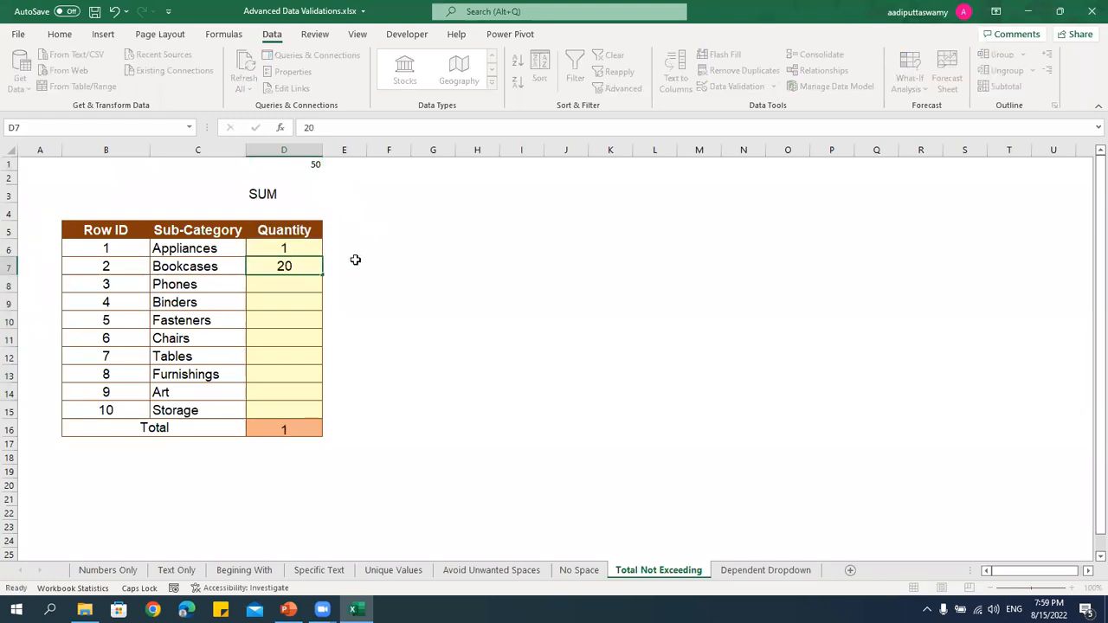
pyautogui.press('Return')
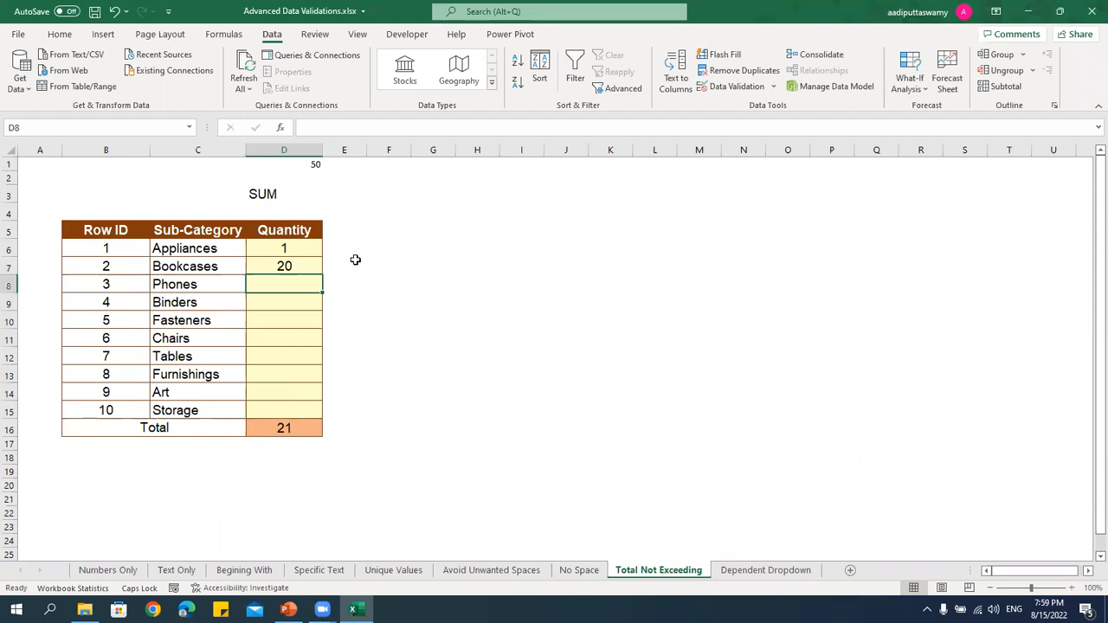
pyautogui.write('3')
pyautogui.press('Return')
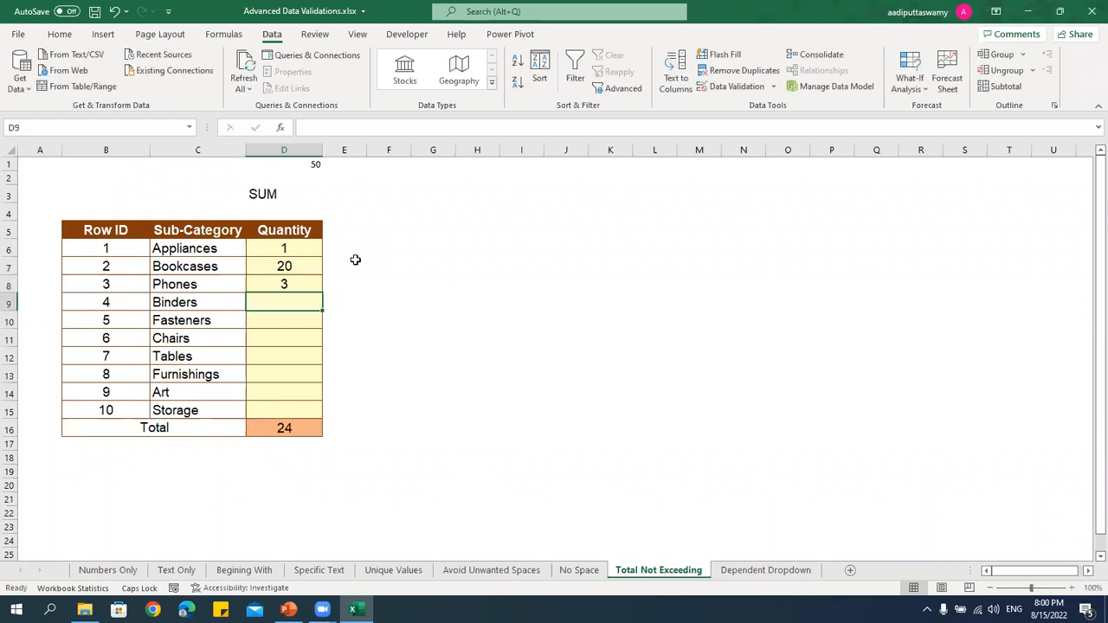
pyautogui.write('20')
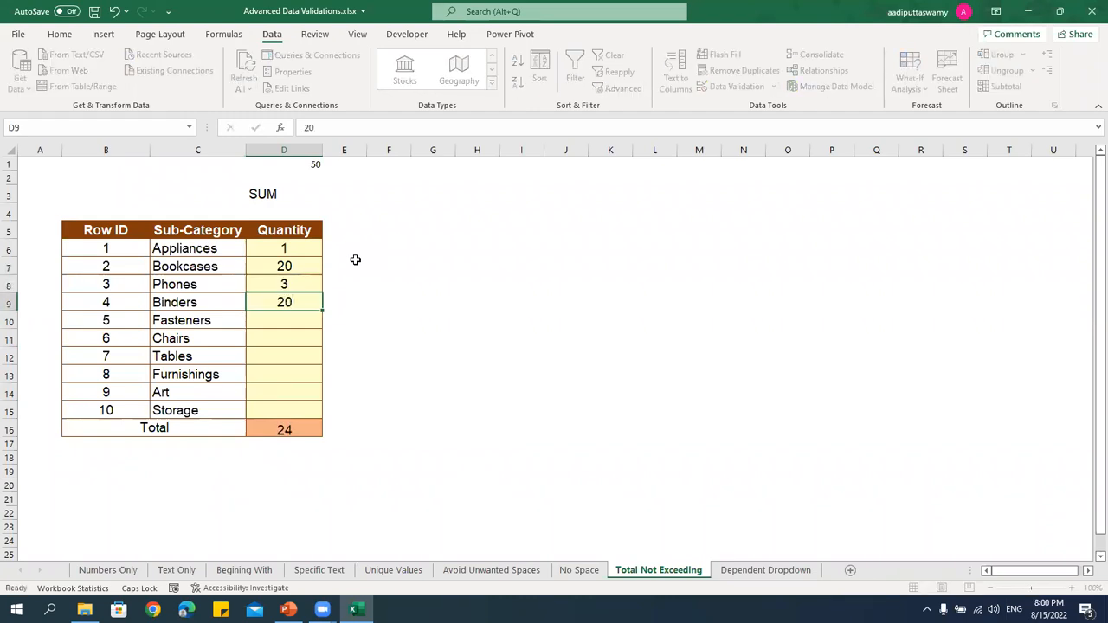
pyautogui.press('Return')
pyautogui.write('4')
pyautogui.press('Return')
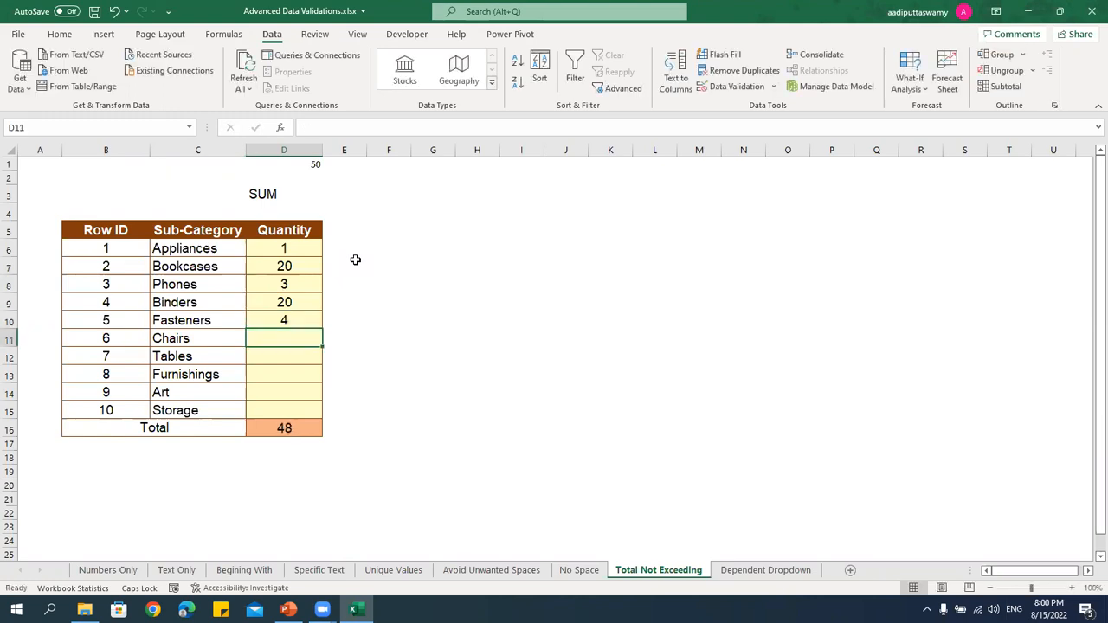
# Try to enter 3 as the Chairs quantity in cell D11.
pyautogui.write('3')
pyautogui.press('Return')
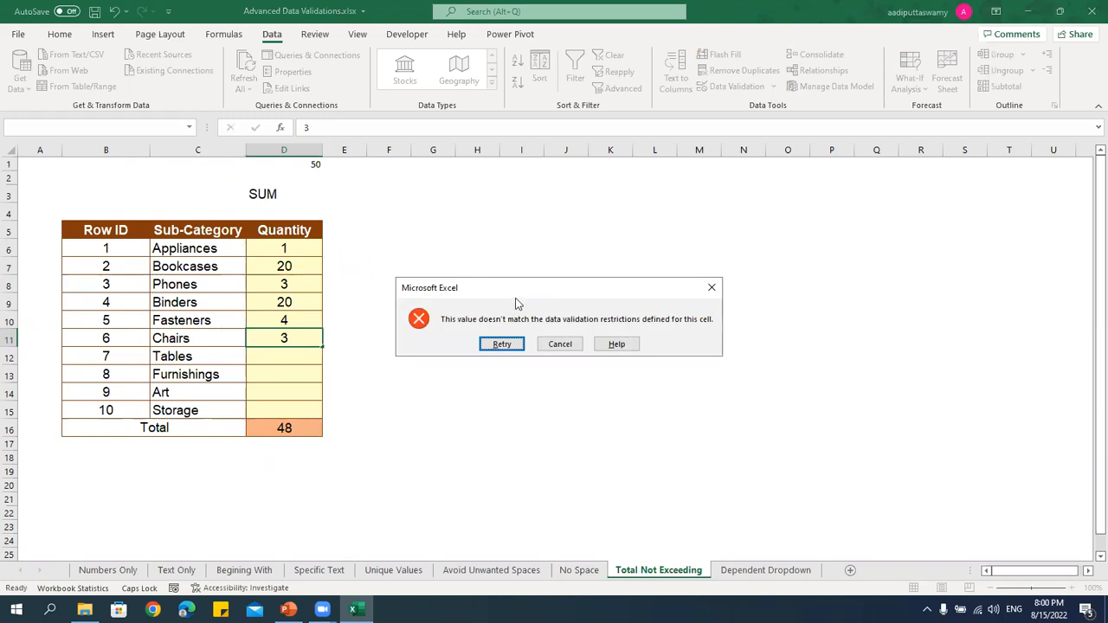
pyautogui.click(563, 346)
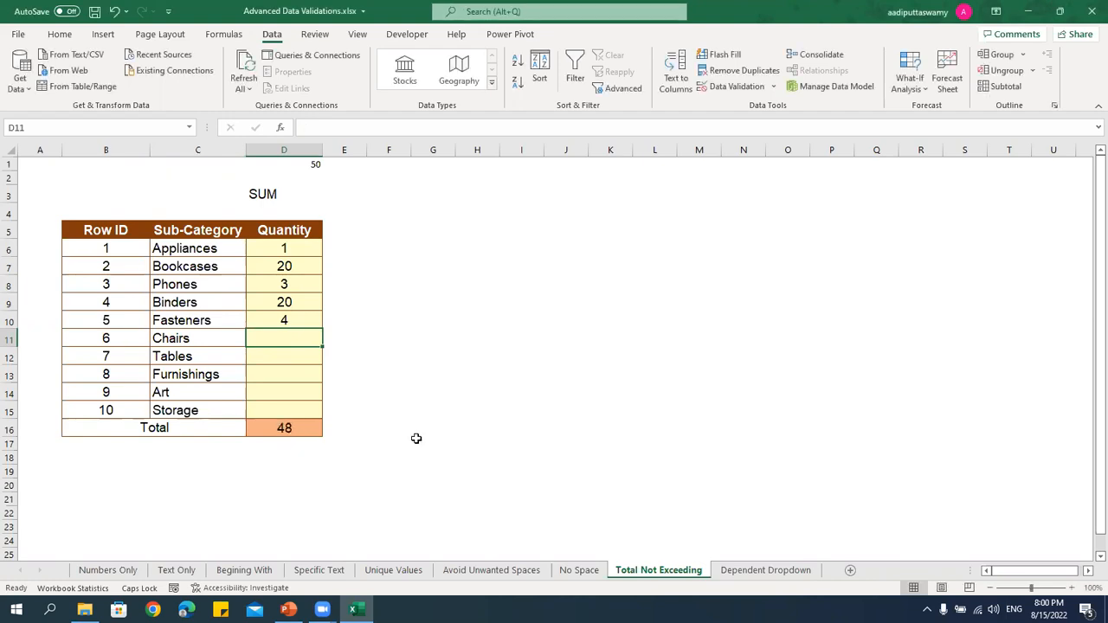
# Inspect the Total formula in cell D16 and the data validation rule set on it.
pyautogui.click(307, 428)
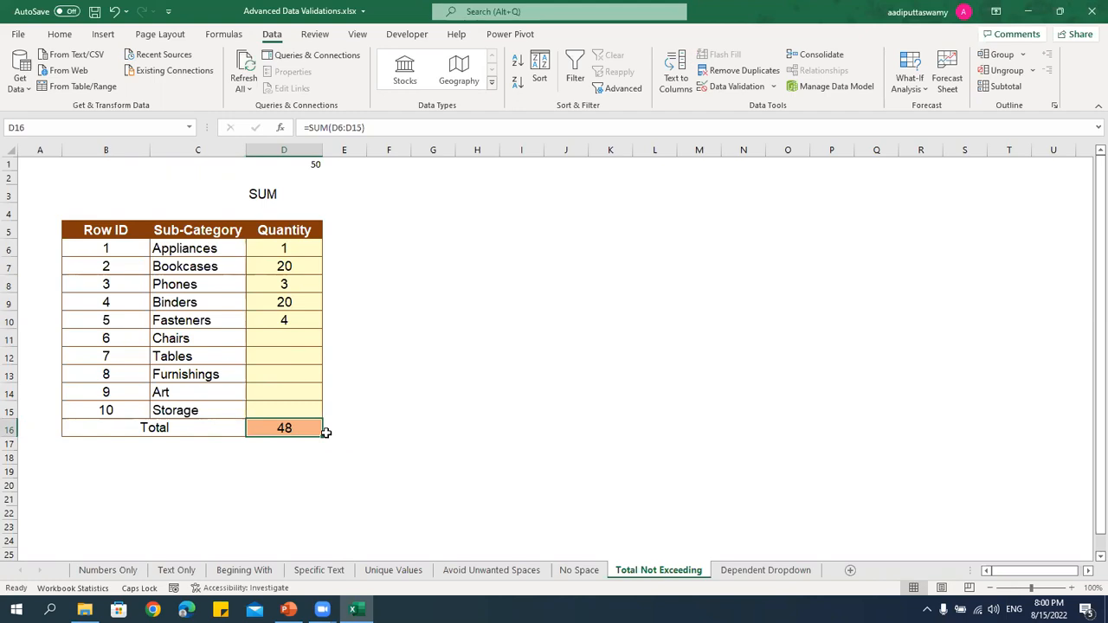
pyautogui.click(729, 87)
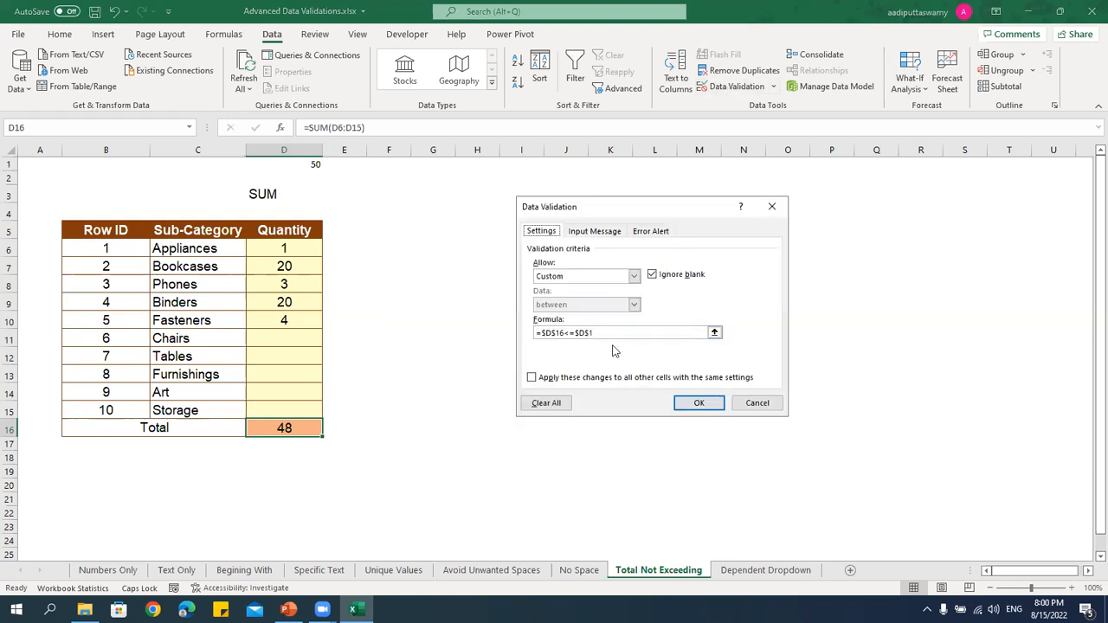
pyautogui.press('Return')
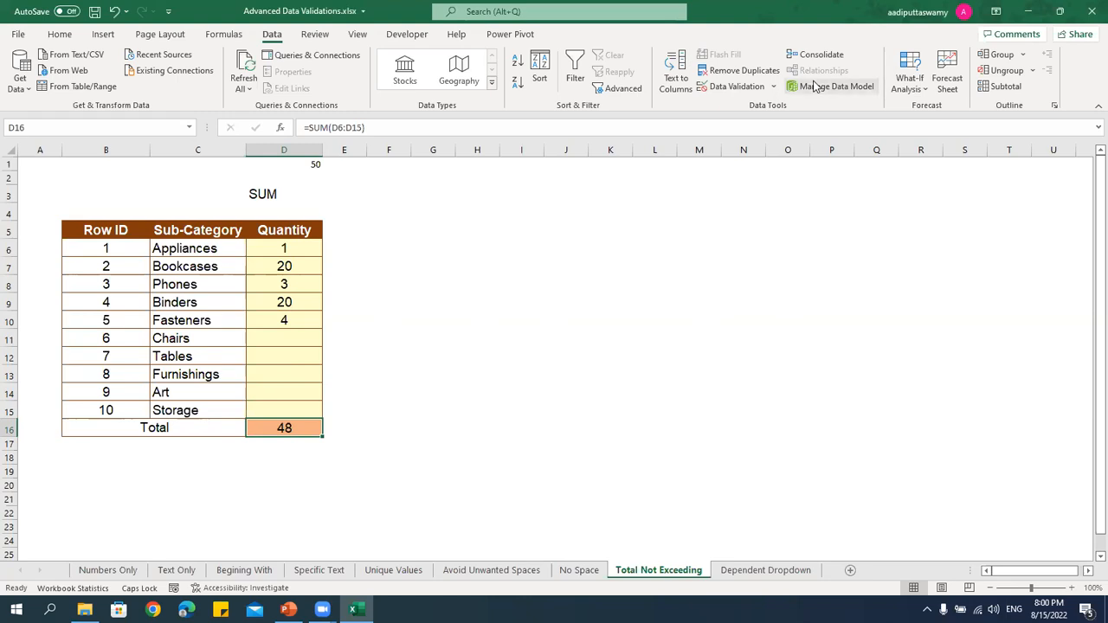
# Erase the data validation settings from cells D6:D16, leaving them open to any value.
pyautogui.moveTo(285, 249); pyautogui.dragTo(286, 427)
pyautogui.click(773, 87)
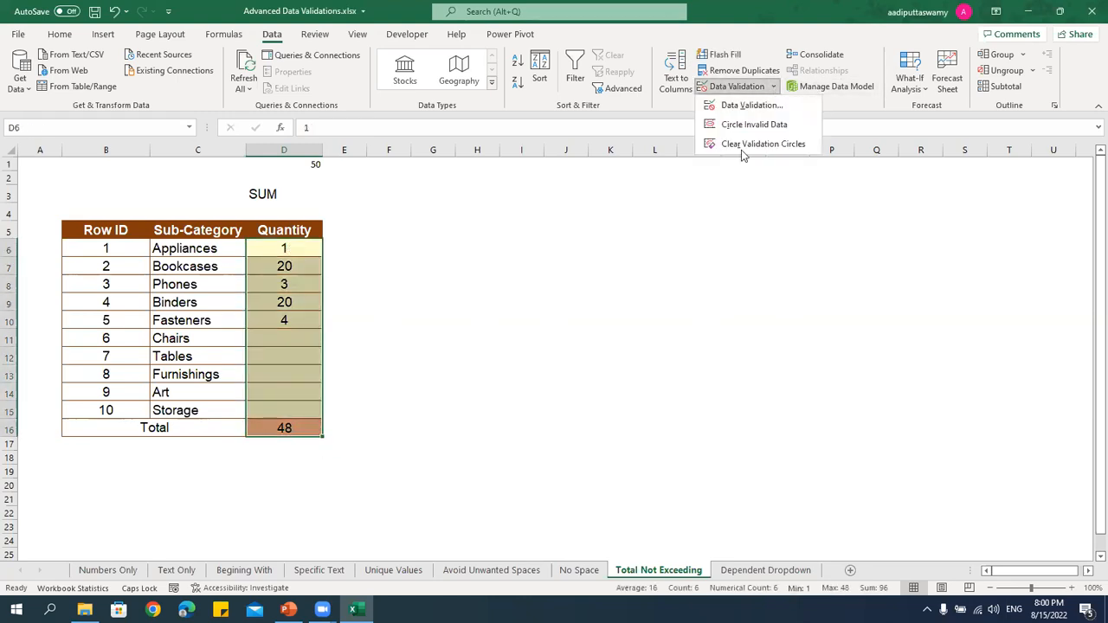
pyautogui.press('Return')
pyautogui.click(534, 347)
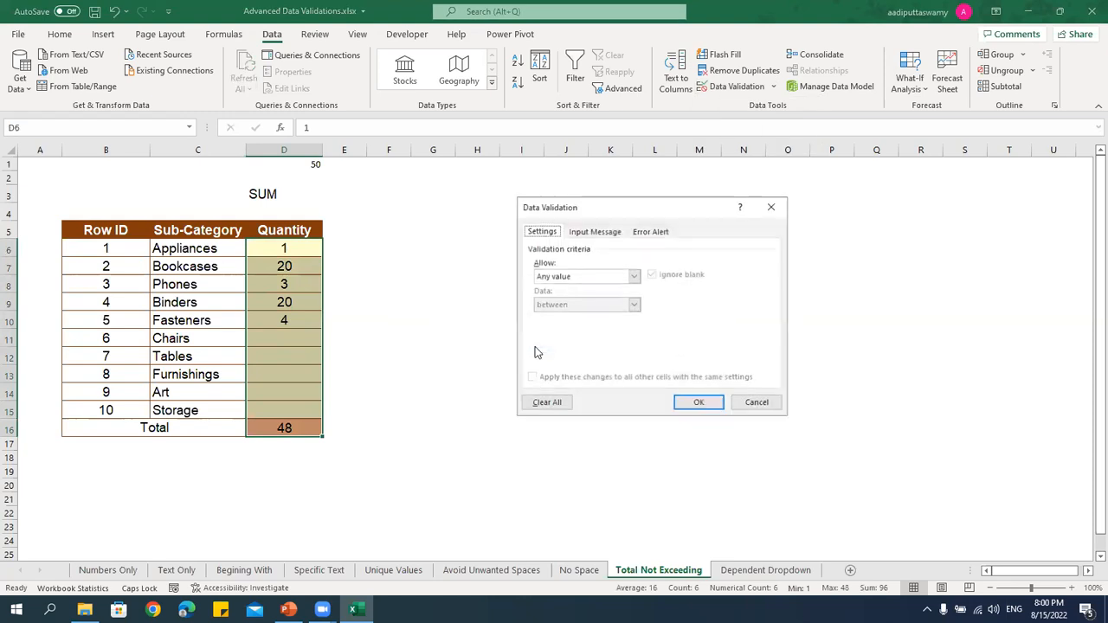
pyautogui.click(702, 405)
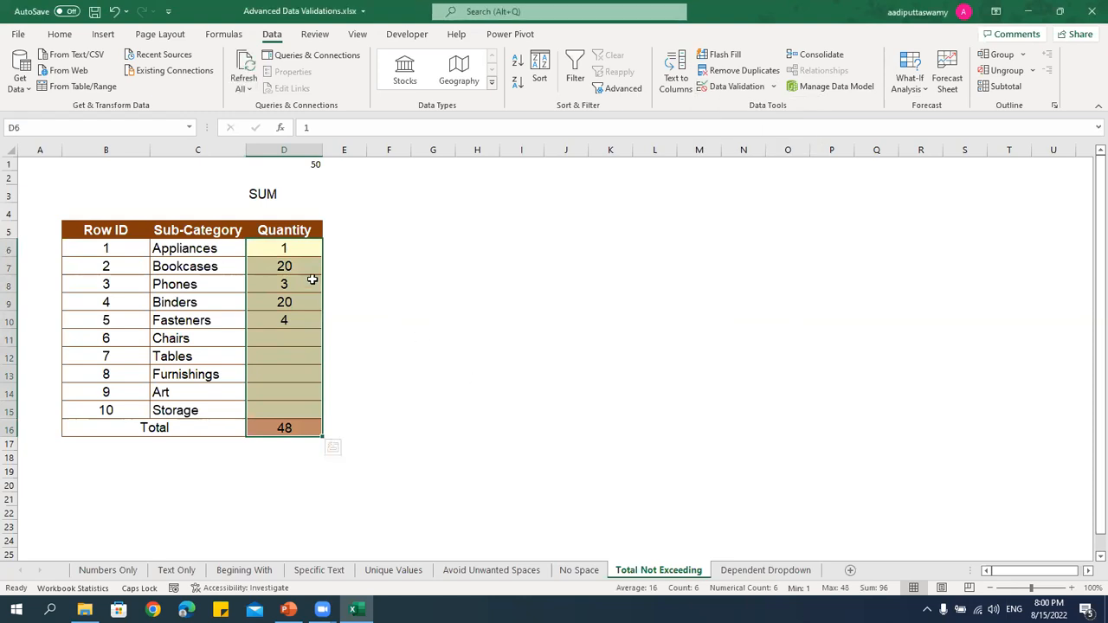
# Enter 4 as the Chairs quantity in cell D11 and check the Total in D16.
pyautogui.click(302, 345)
pyautogui.write('4')
pyautogui.click(396, 372)
pyautogui.click(305, 413)
pyautogui.click(308, 430)
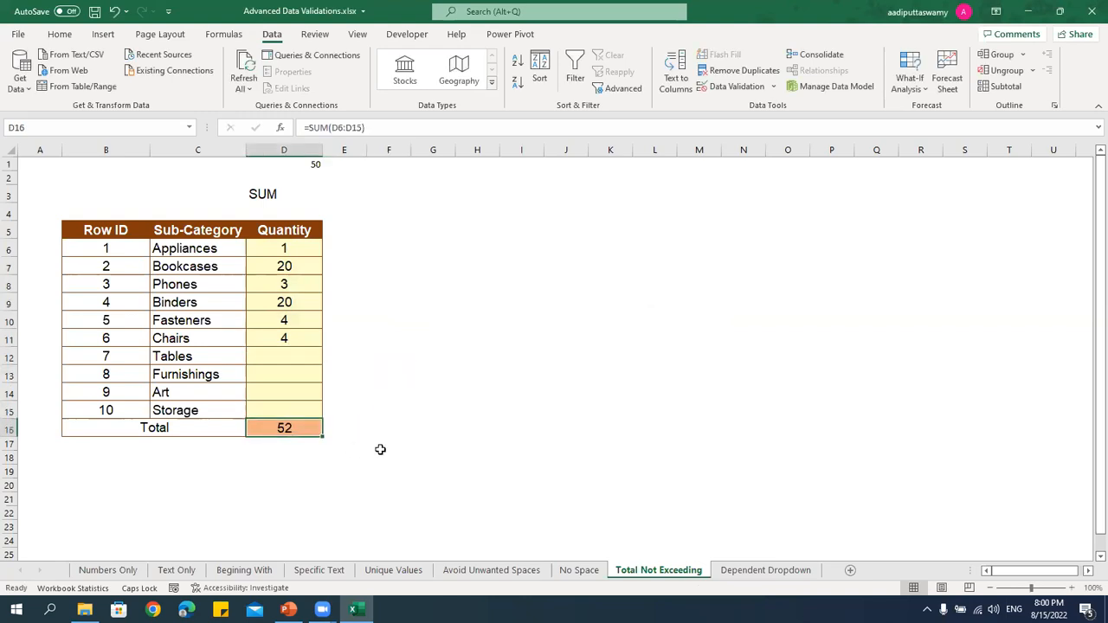
# Clear all quantities from D6:D15 and inspect the Total formula in D16.
pyautogui.moveTo(304, 251); pyautogui.dragTo(304, 408)
pyautogui.press('Delete')
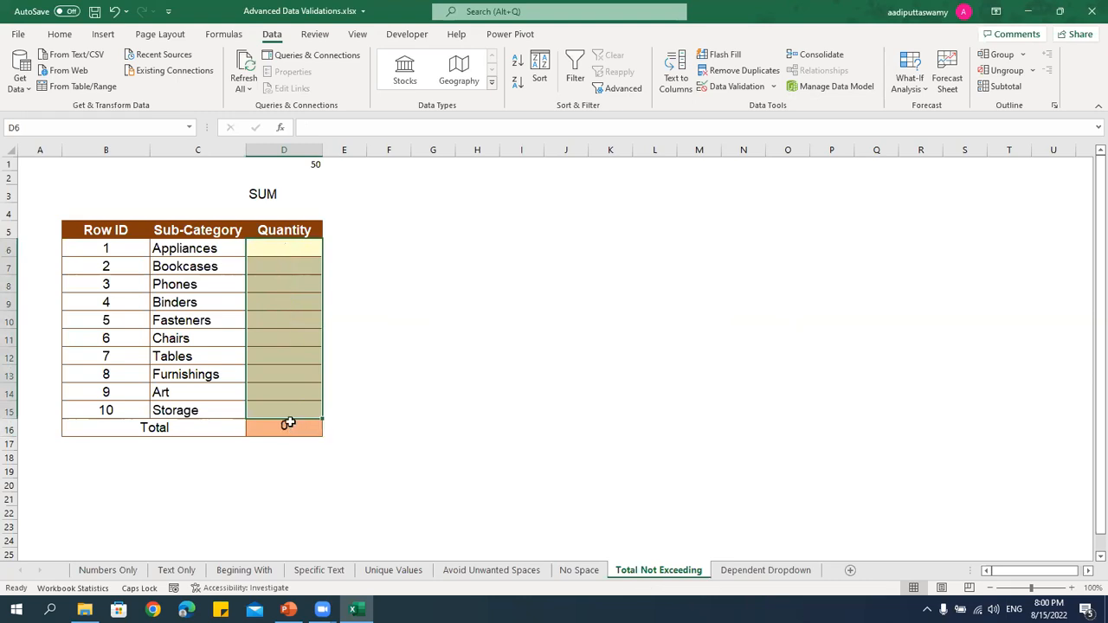
pyautogui.doubleClick(291, 426)
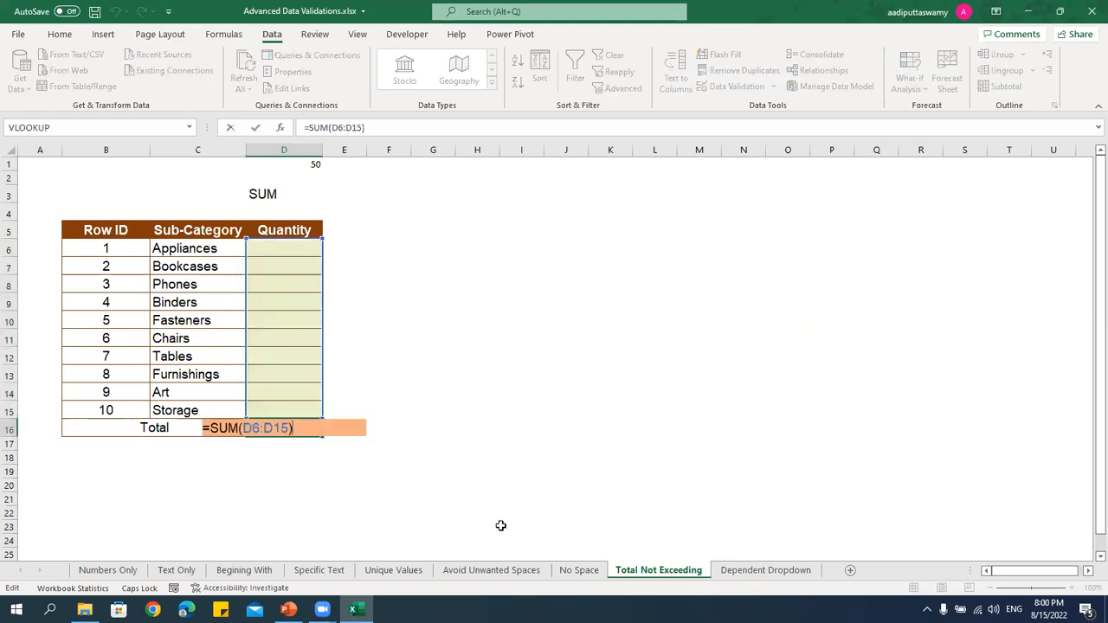
pyautogui.press('Escape')
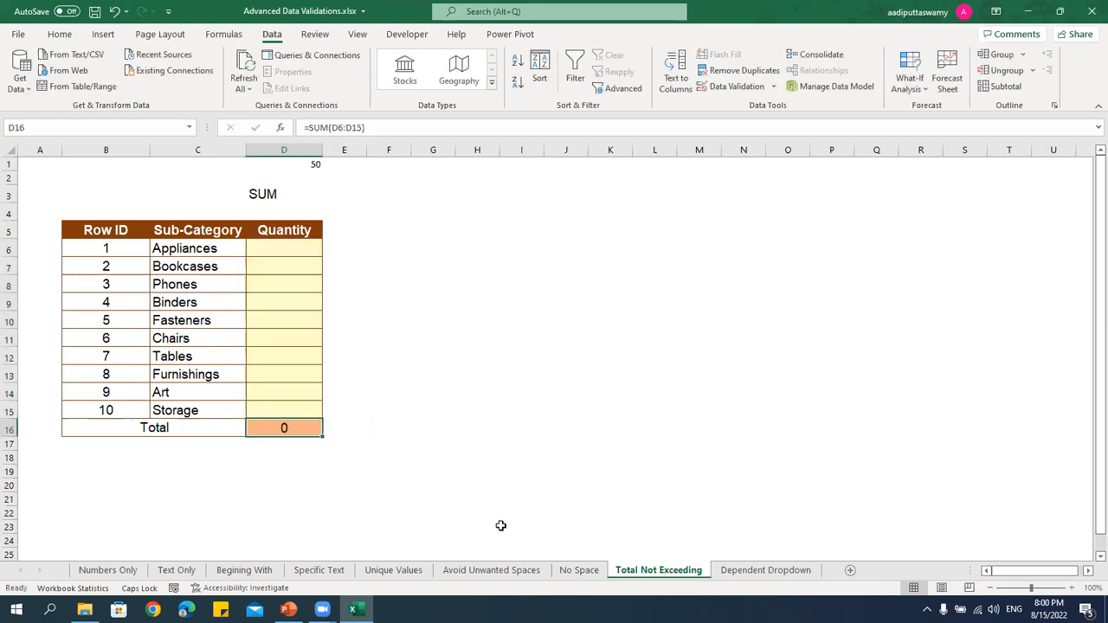
# Start a Custom data validation rule for the Quantity range D6:D15.
pyautogui.click(292, 251)
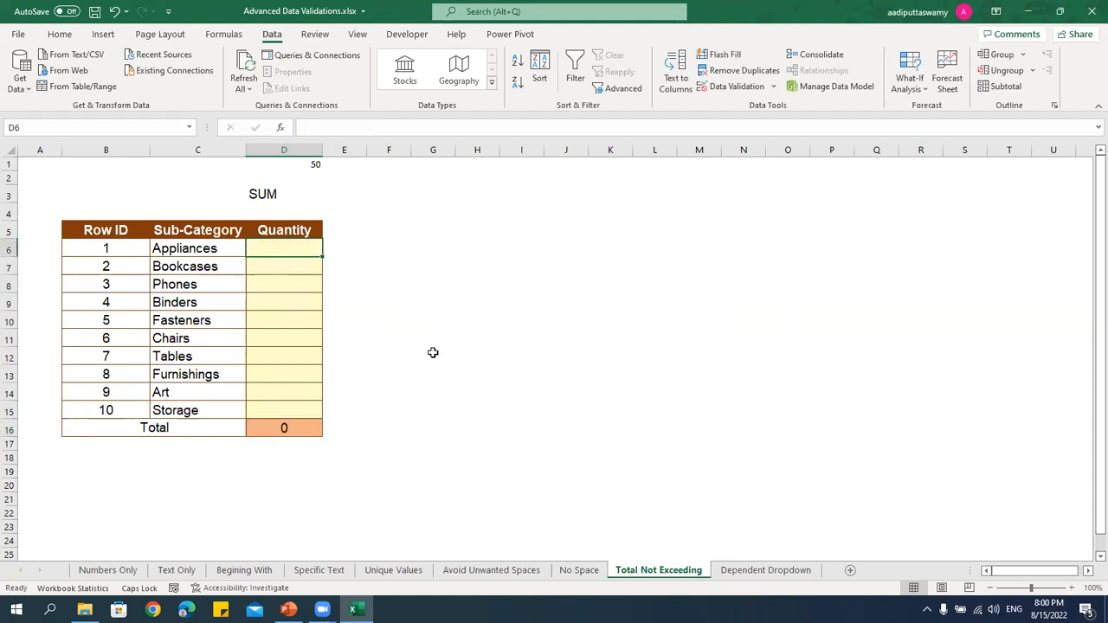
pyautogui.keyDown('shift'); pyautogui.click(292, 409); pyautogui.keyUp('shift')
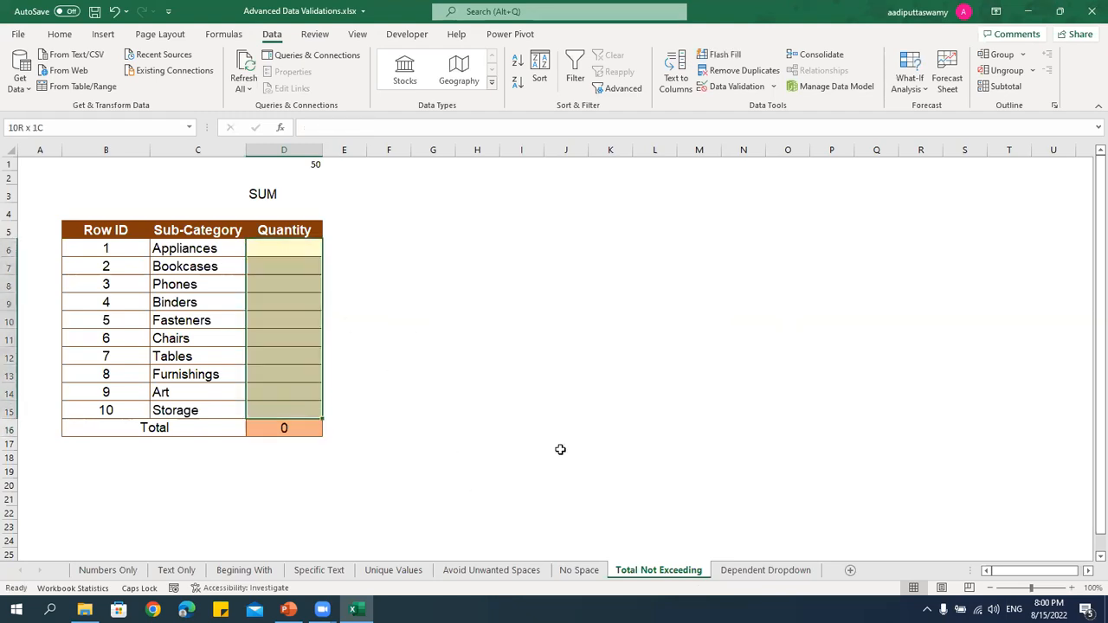
pyautogui.click(732, 87)
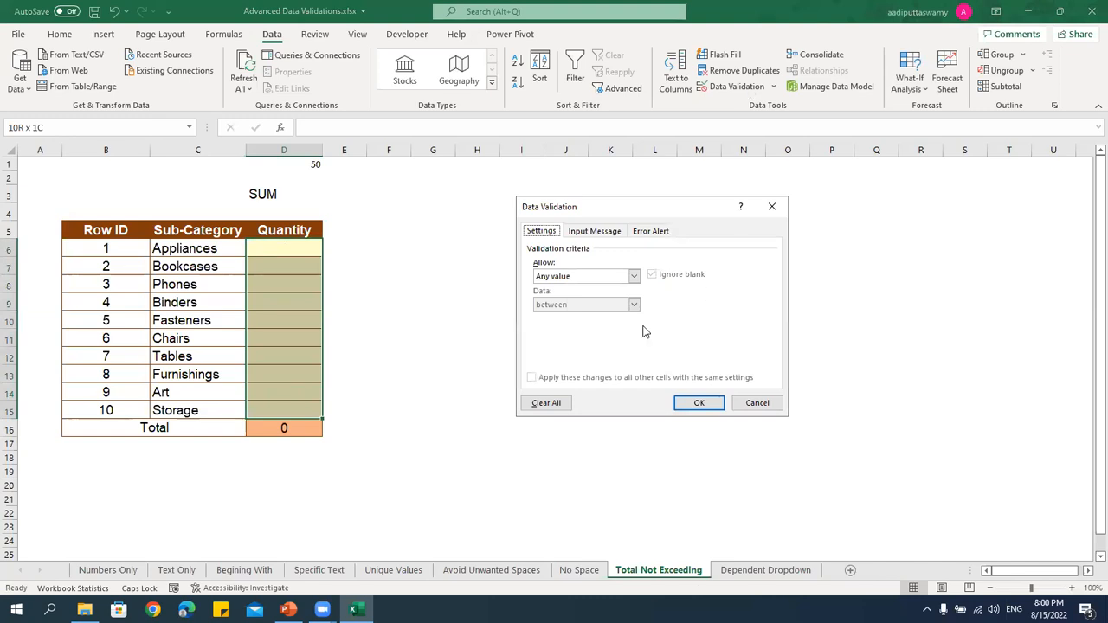
pyautogui.click(634, 275)
pyautogui.click(575, 391)
pyautogui.click(568, 277)
pyautogui.click(563, 352)
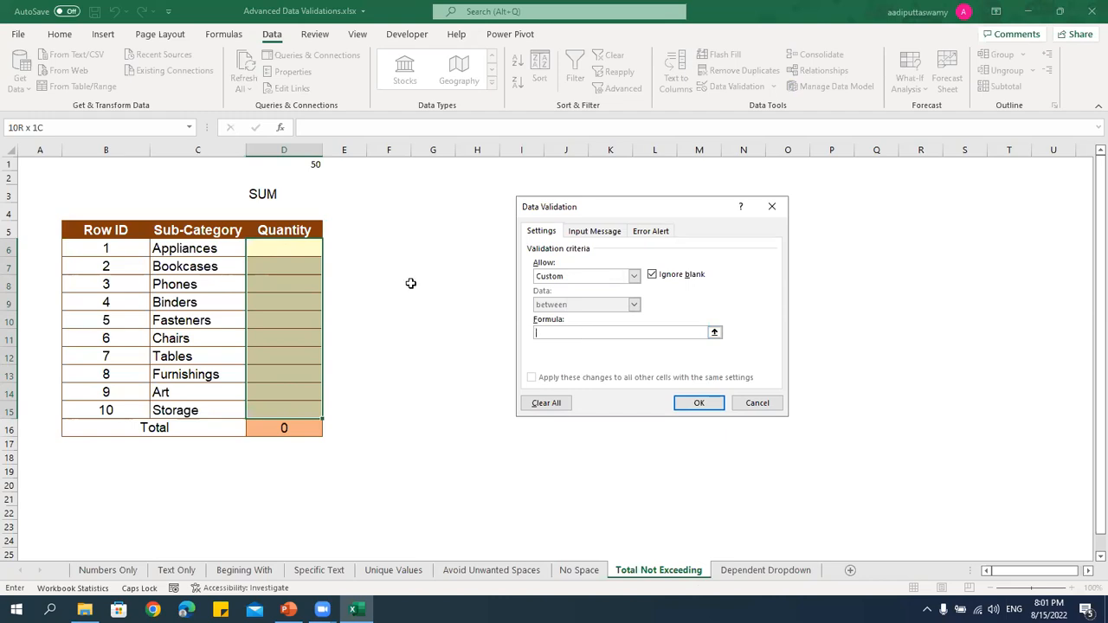
# Set the validation formula to =SUM($D$6:$D$15)<=50 with absolute references and apply the rule.
pyautogui.write('=SU')
pyautogui.write('M(')
pyautogui.moveTo(300, 251); pyautogui.dragTo(303, 408)
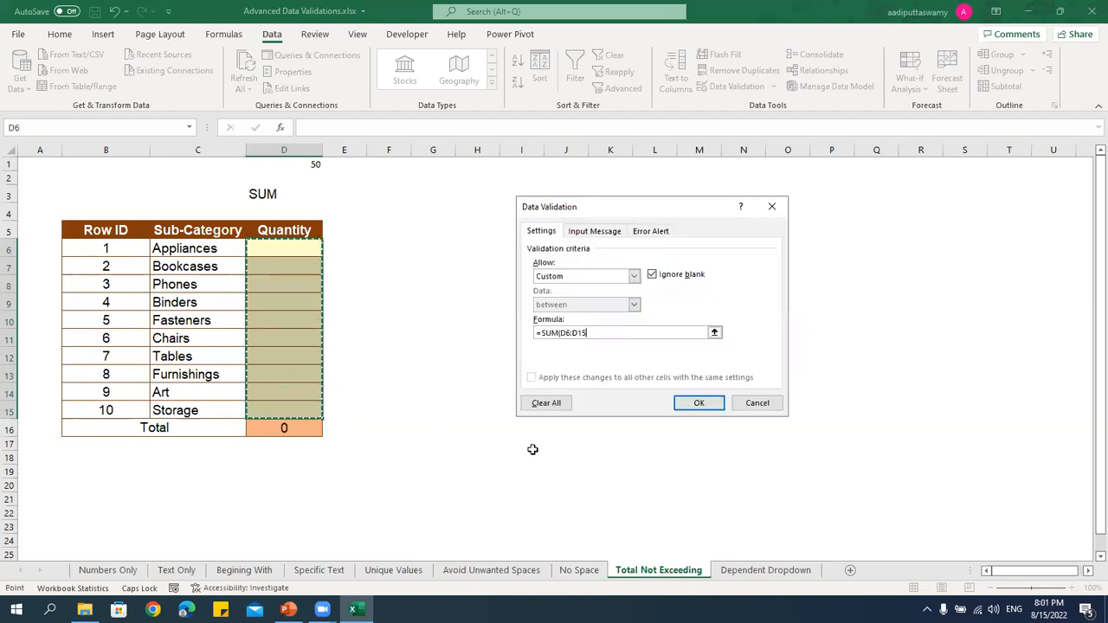
pyautogui.write(')')
pyautogui.moveTo(562, 334); pyautogui.dragTo(590, 334)
pyautogui.press('F4')
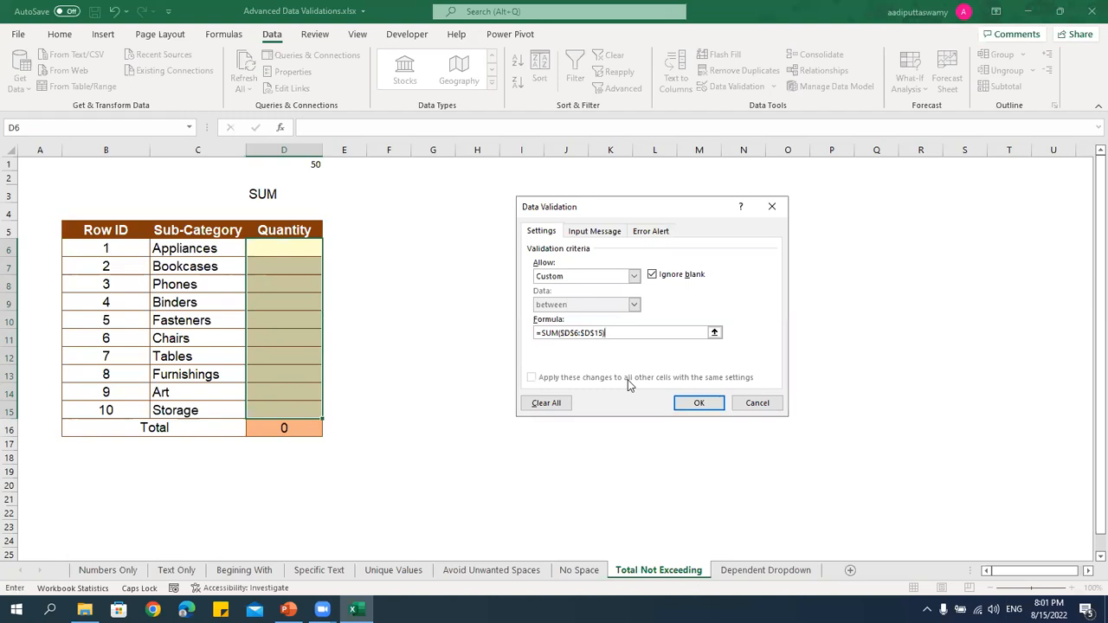
pyautogui.write('<=50')
pyautogui.click(693, 401)
# Enter the quantities 1, 2, 3, 4 and 30 in cells D6 to D10, from Appliances to Fasteners.
pyautogui.click(292, 245)
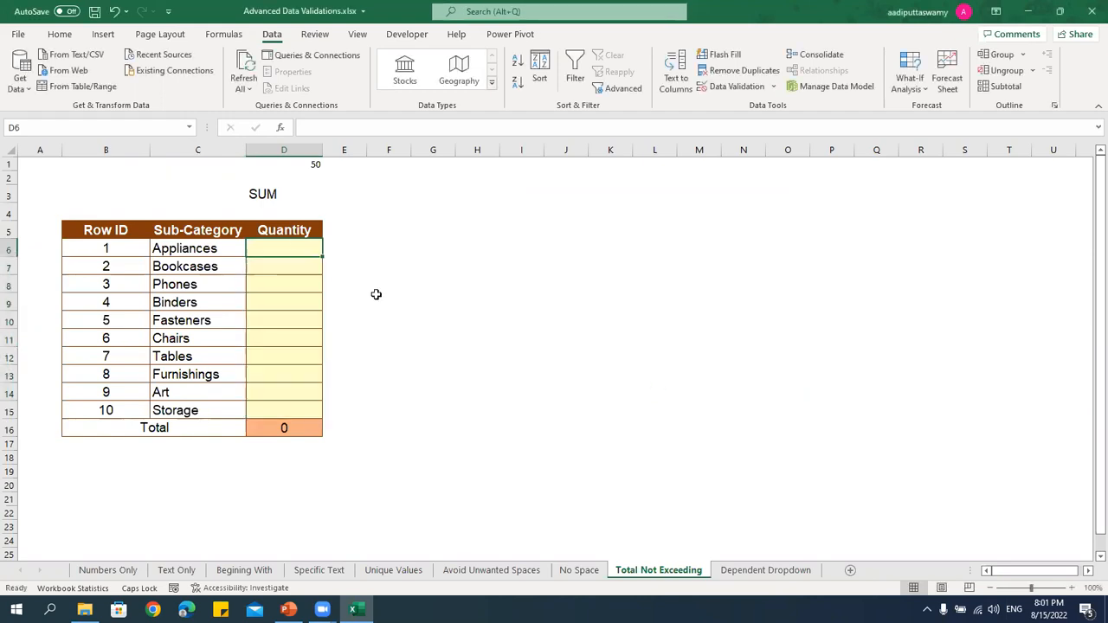
pyautogui.write('1')
pyautogui.press('Return')
pyautogui.write('2')
pyautogui.press('Return')
pyautogui.write('3')
pyautogui.press('Return')
pyautogui.write('4')
pyautogui.press('Return')
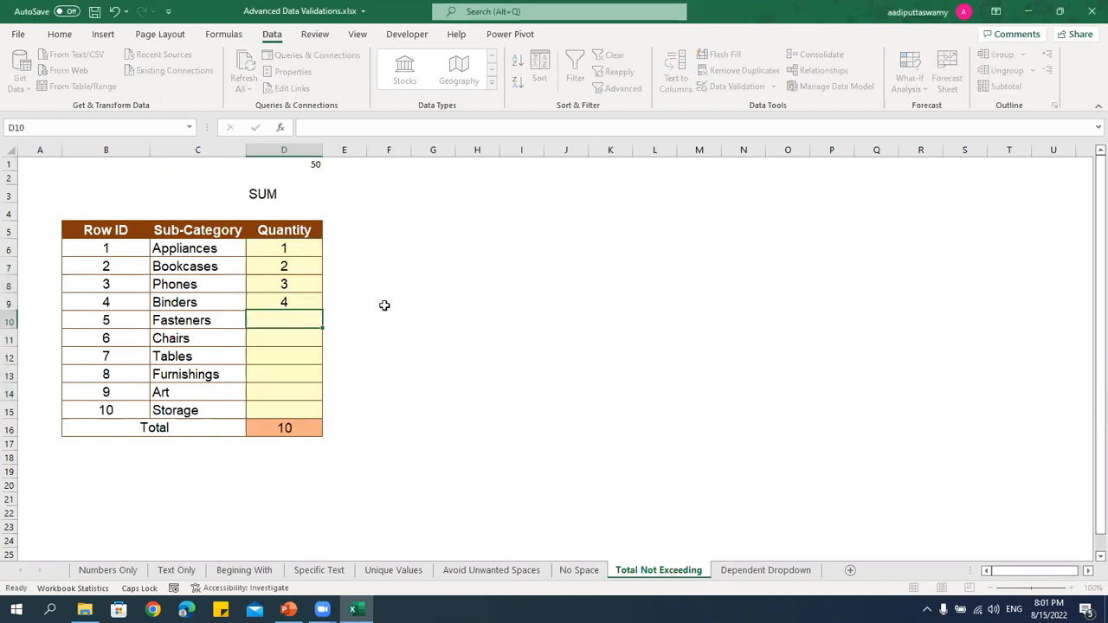
pyautogui.write('30')
pyautogui.press('Return')
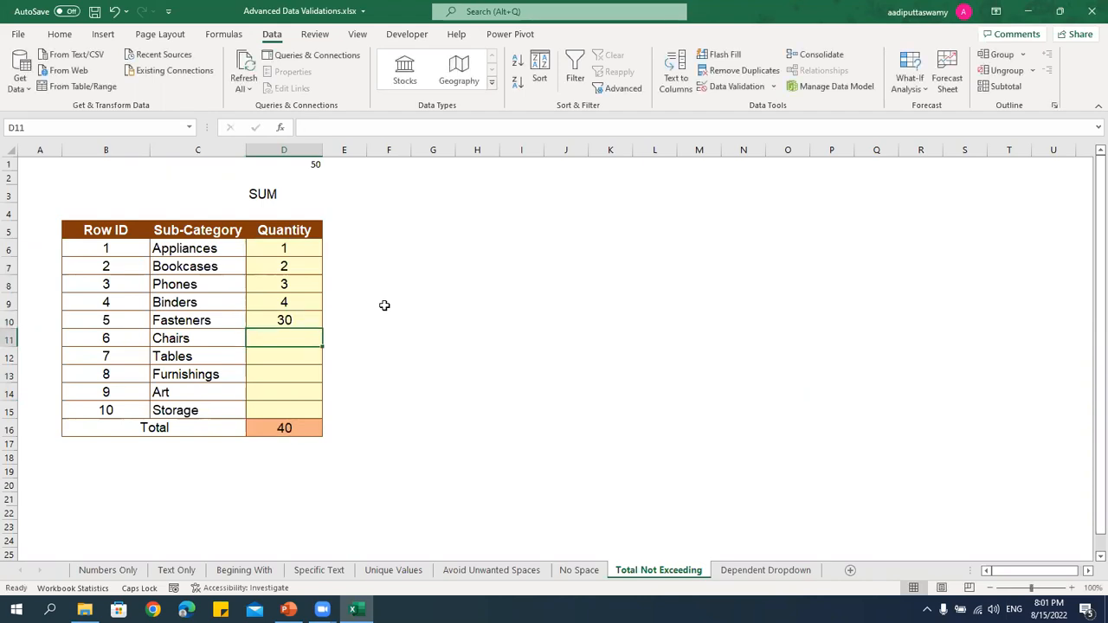
# Try to enter 20 as the Chairs quantity in cell D11.
pyautogui.write('20')
pyautogui.press('Return')
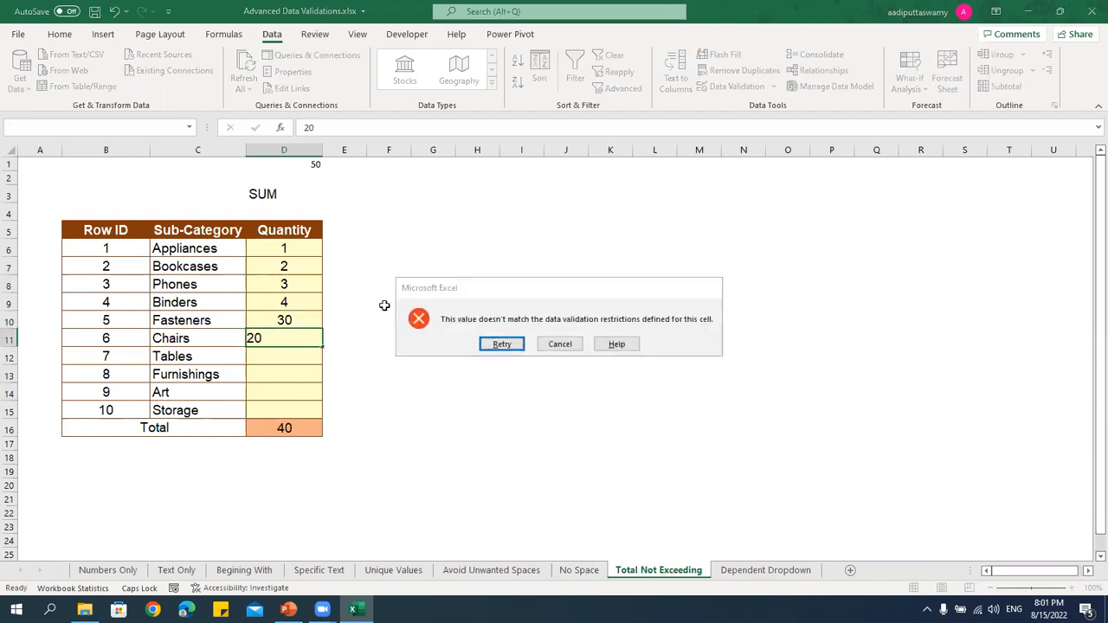
pyautogui.press('Escape')
# Enter 9 as the Chairs quantity in D11 and 1 as the Tables quantity in D12.
pyautogui.write('9')
pyautogui.press('Return')
pyautogui.write('1')
pyautogui.press('Return')
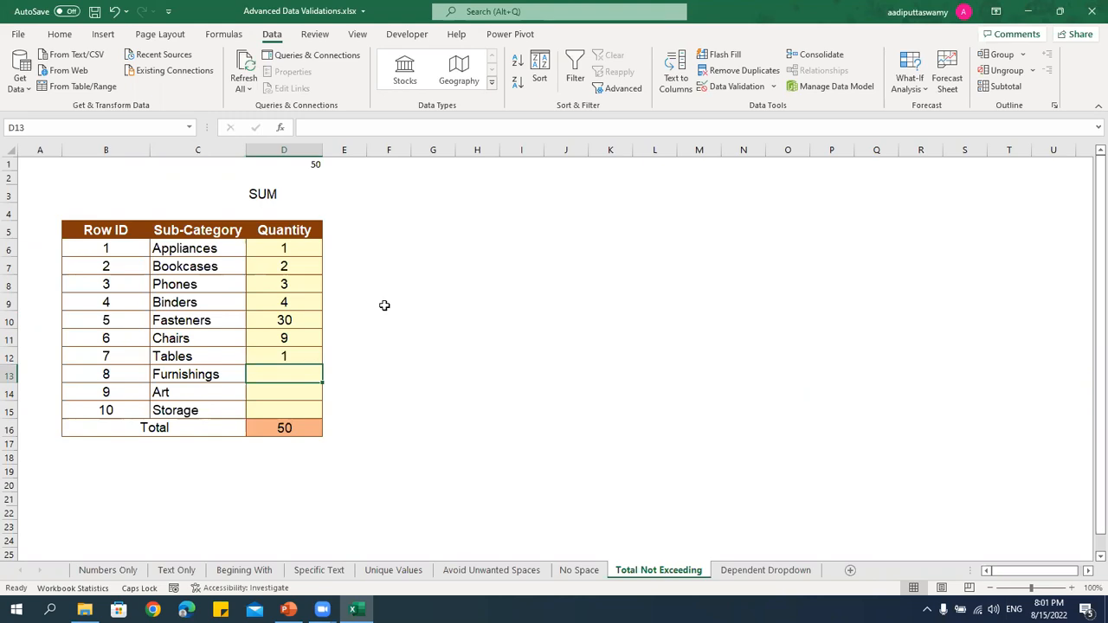
# Try to enter 1 as the Furnishings quantity in cell D13.
pyautogui.write('1')
pyautogui.press('Return')
pyautogui.press('Escape')
pyautogui.click(372, 527)
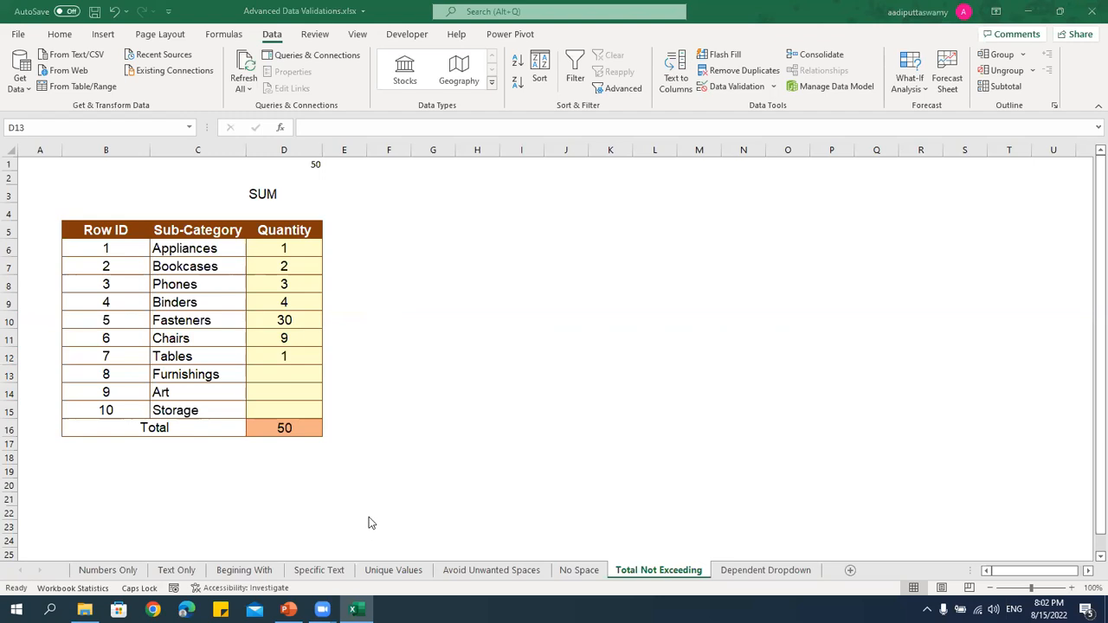
# Close the Advanced Data Validations workbook without saving its changes.
pyautogui.rightClick(394, 7)
pyautogui.click(378, 18)
pyautogui.rightClick(381, 17)
pyautogui.click(423, 108)
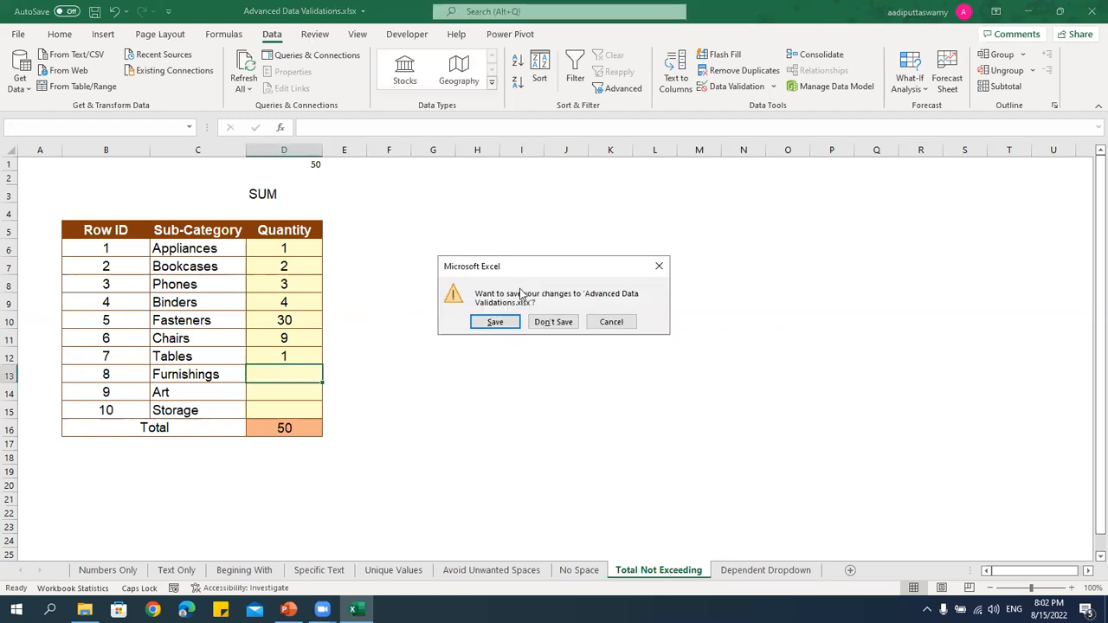
pyautogui.click(546, 321)
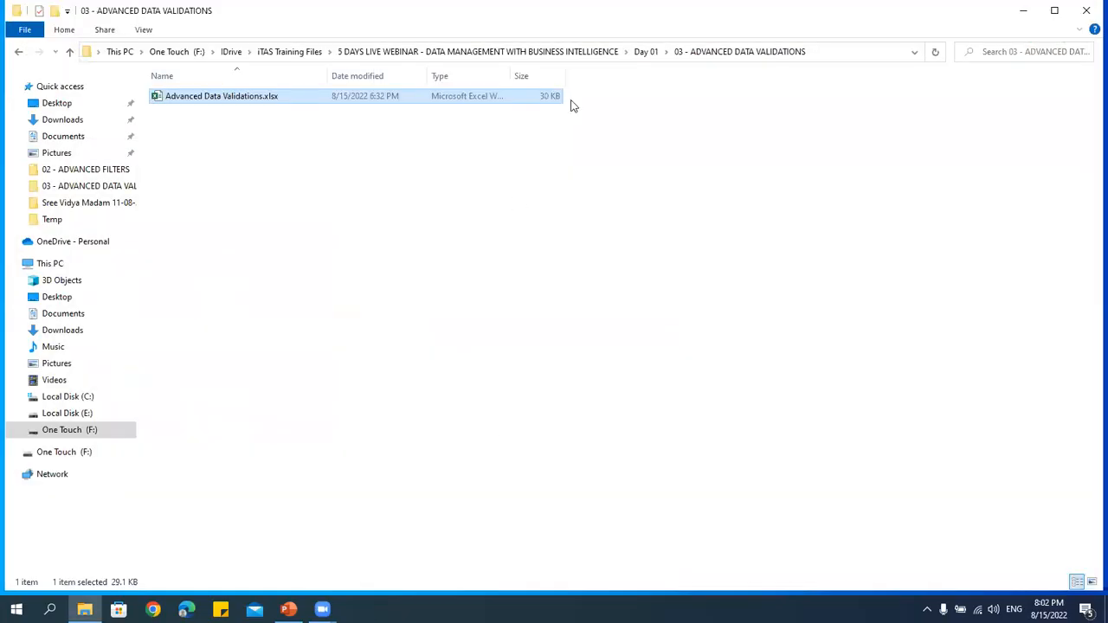
# Open Advanced Number Formats.xlsx from the 04 - ADVANCED NUMBER FORMATTING folder under Day 01.
pyautogui.click(646, 51)
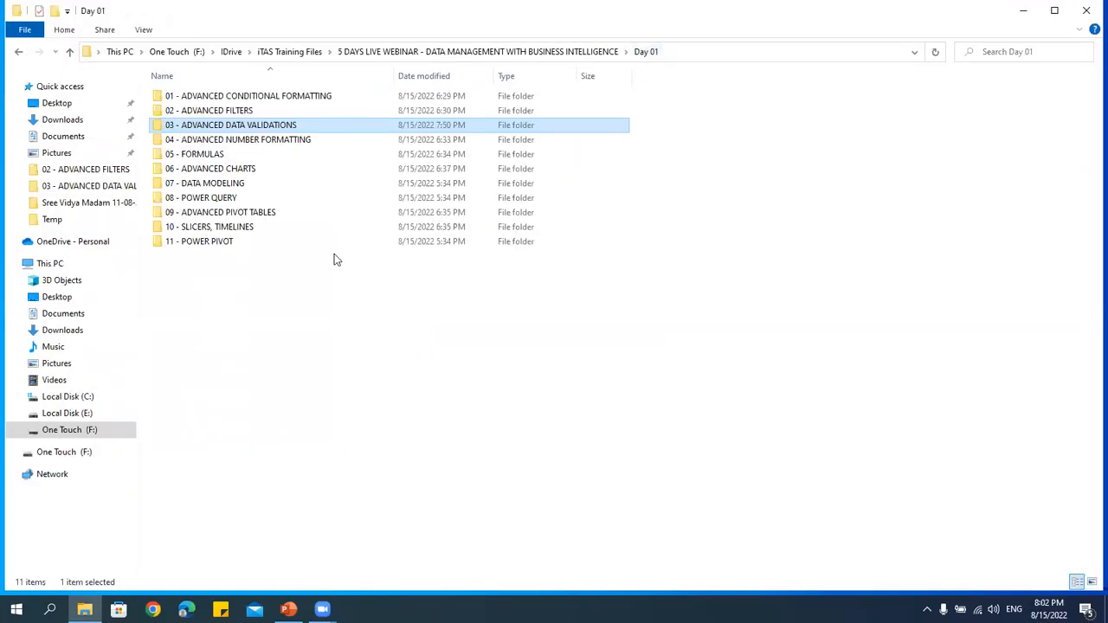
pyautogui.doubleClick(260, 142)
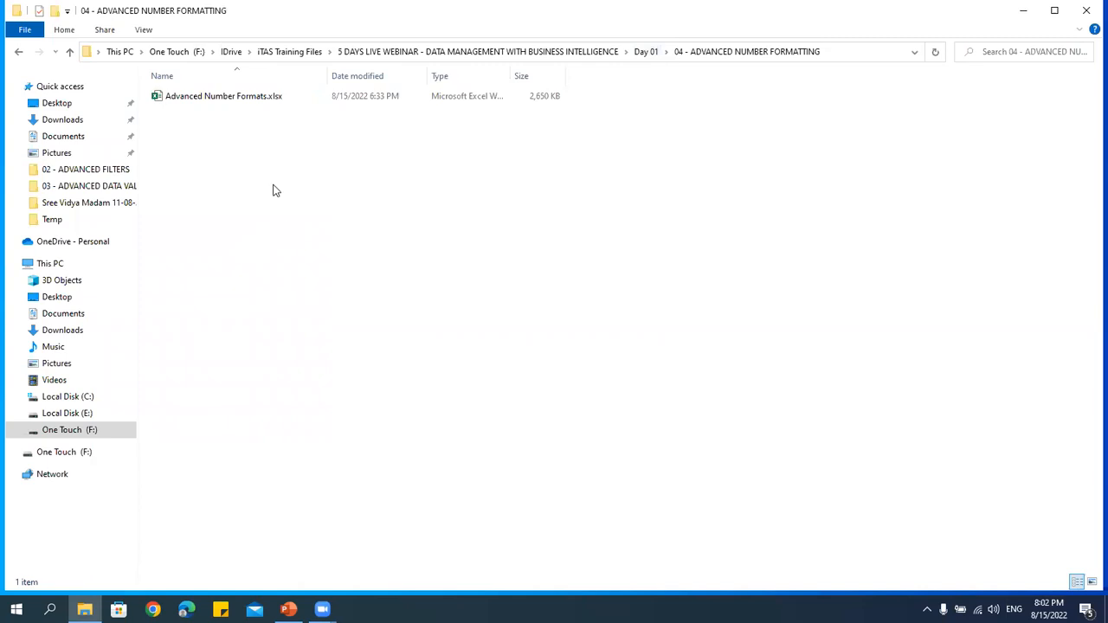
pyautogui.doubleClick(258, 96)
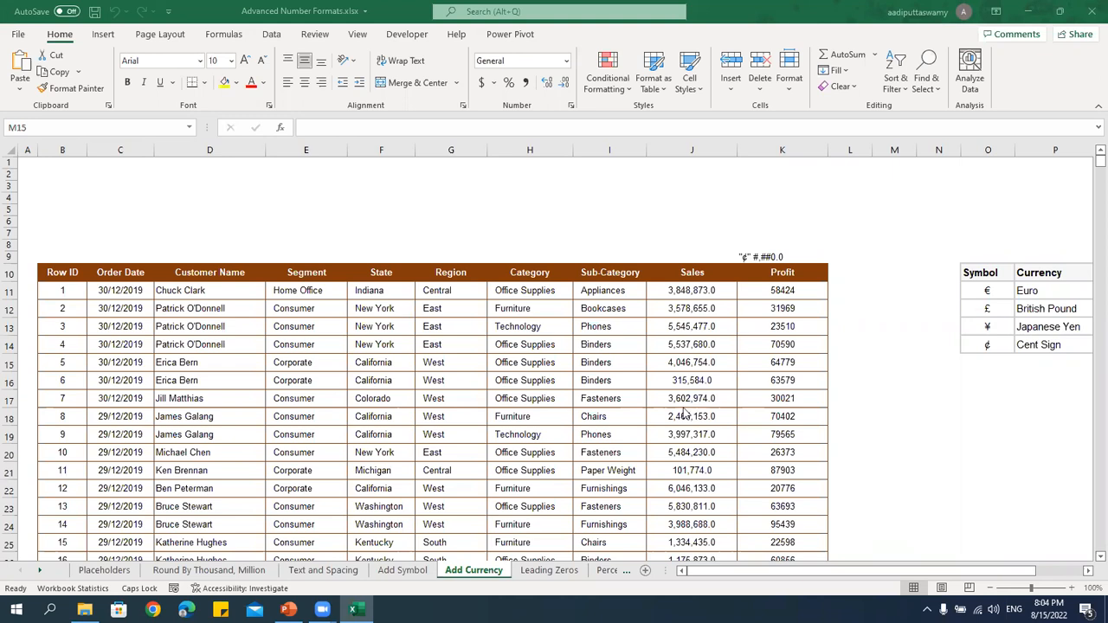
# Go to the Placeholders sheet and examine its Sales column beside the table of placeholder descriptions.
pyautogui.click(666, 377)
pyautogui.click(333, 346)
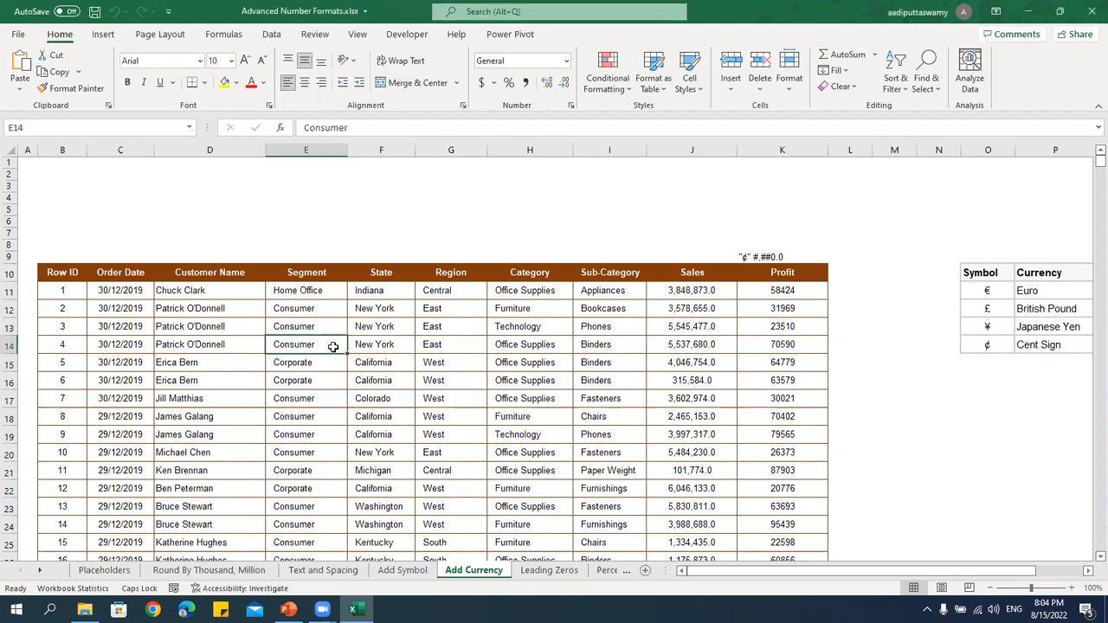
pyautogui.click(104, 571)
pyautogui.click(414, 357)
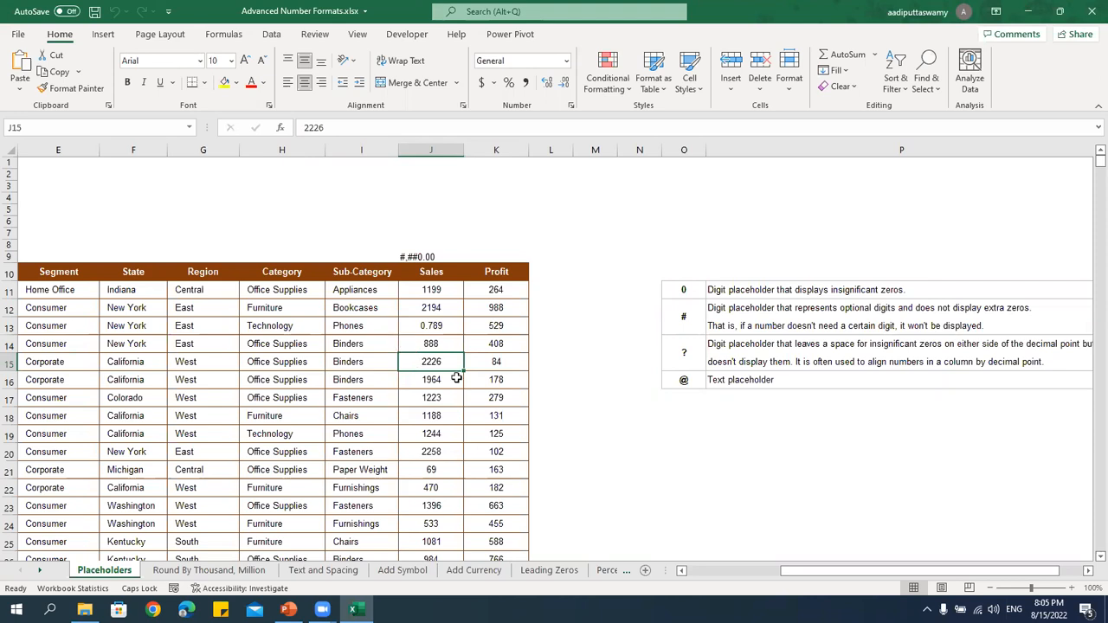
pyautogui.click(438, 290)
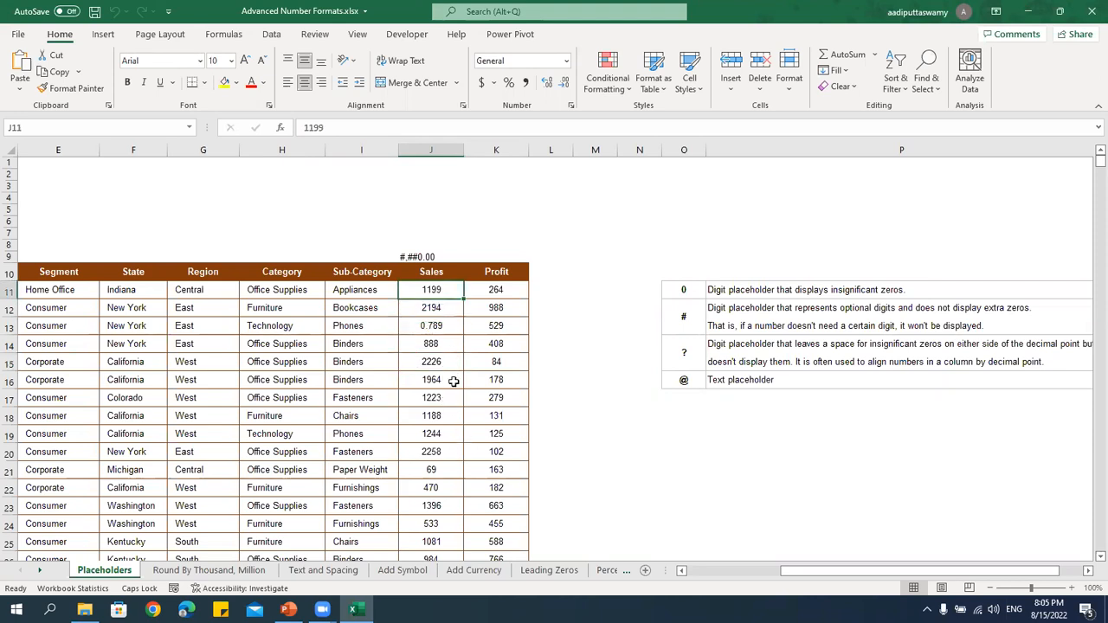
pyautogui.keyDown('ctrl'); pyautogui.scroll(3, 452, 381); pyautogui.keyUp('ctrl')
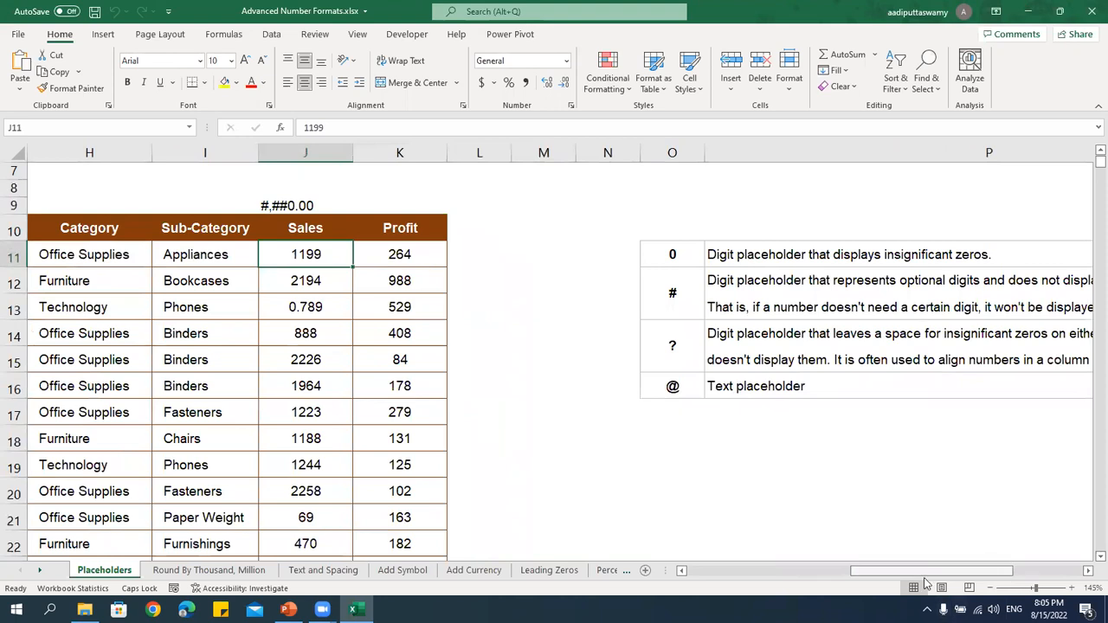
pyautogui.moveTo(1009, 576); pyautogui.dragTo(844, 586)
pyautogui.hscroll(3, 589, 453)
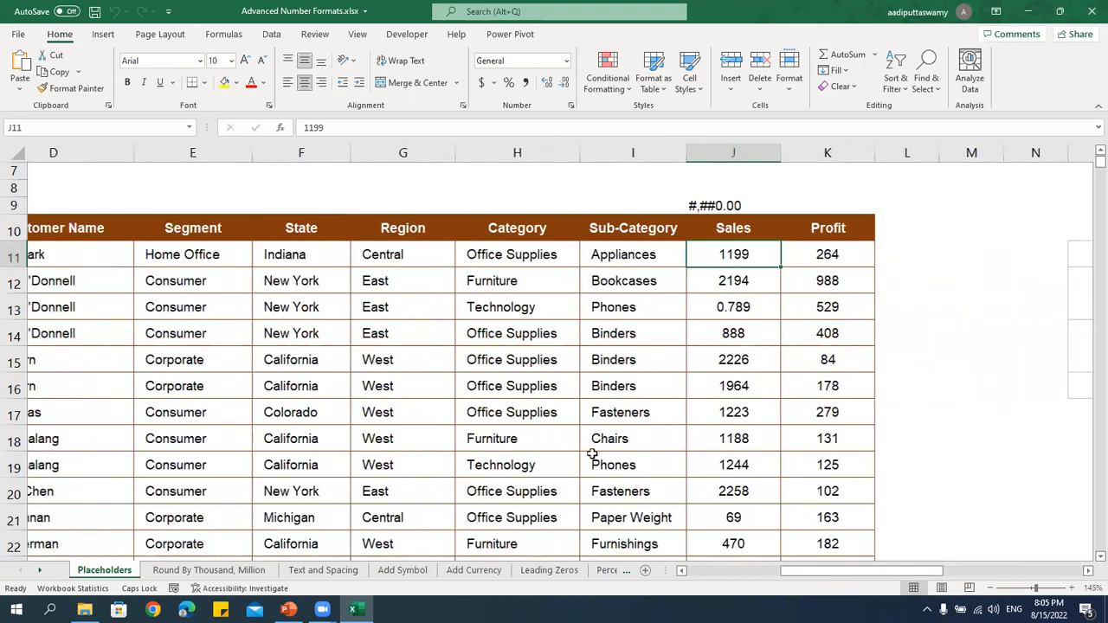
pyautogui.click(620, 358)
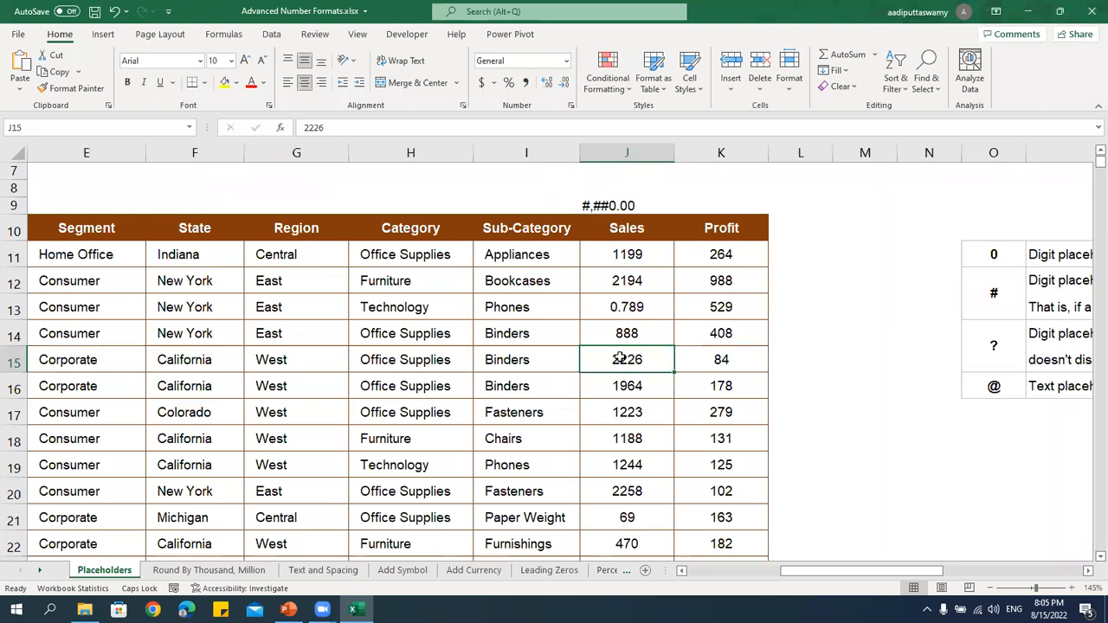
# Apply the Comma Style number format to all Sales values from J11 down to the last row.
pyautogui.click(637, 263)
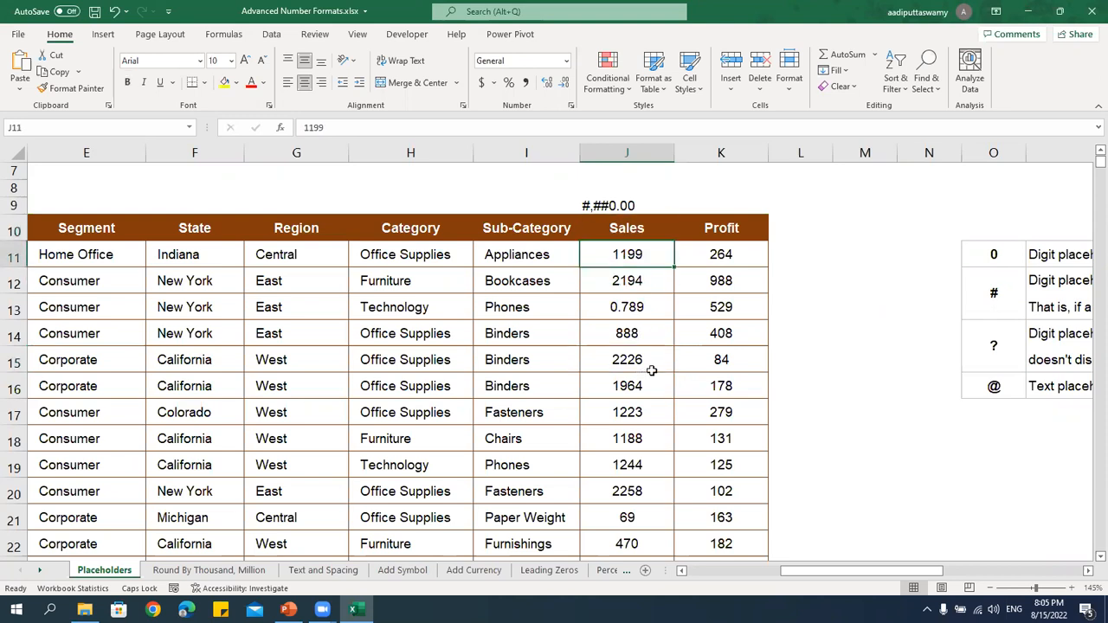
pyautogui.hotkey('ctrl', 'shift', 'Down')
pyautogui.hotkey('shift', 'BackSpace')
pyautogui.press('Up')
pyautogui.press('Down')
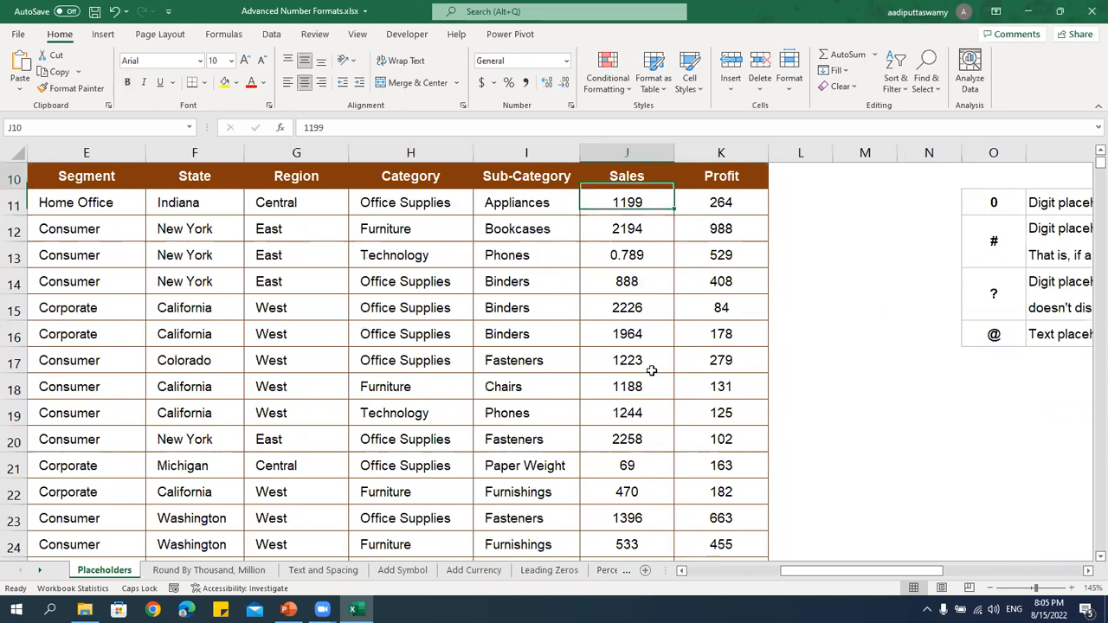
pyautogui.hotkey('ctrl', 'shift', 'Down')
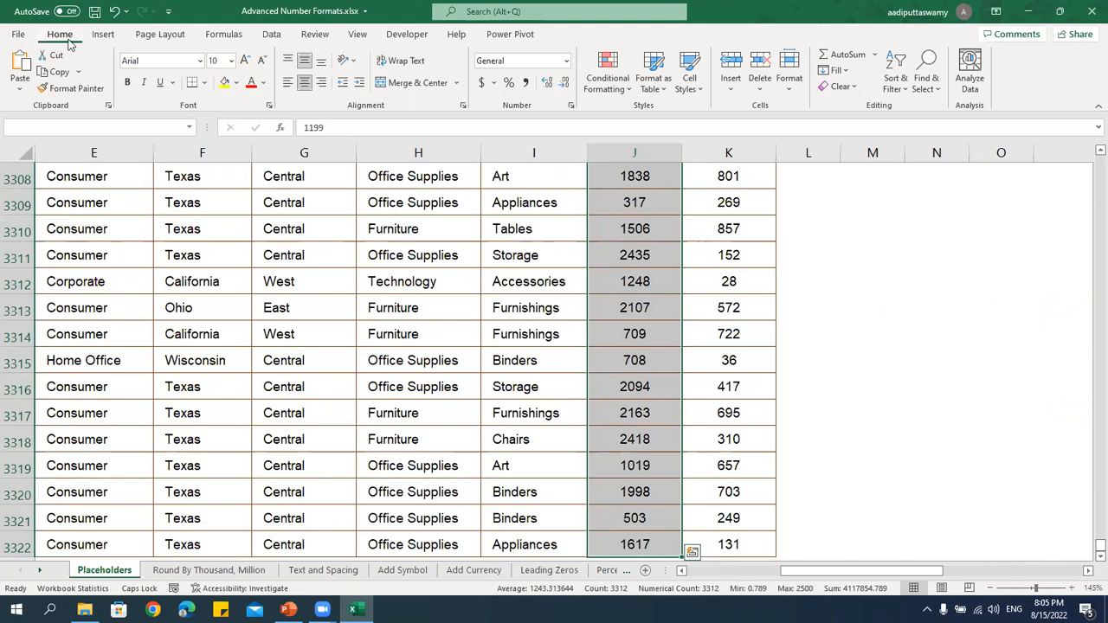
pyautogui.click(525, 84)
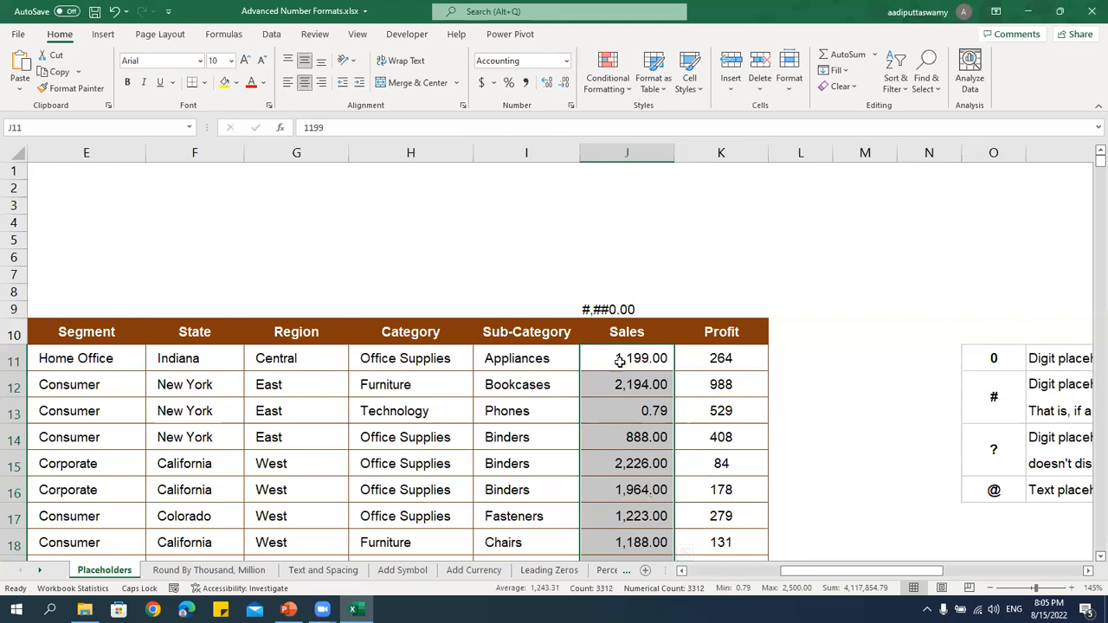
# Examine the #,##0.00 format code written in cell J9 above the Sales column.
pyautogui.click(639, 308)
pyautogui.doubleClick(638, 309)
pyautogui.moveTo(638, 309); pyautogui.dragTo(418, 290)
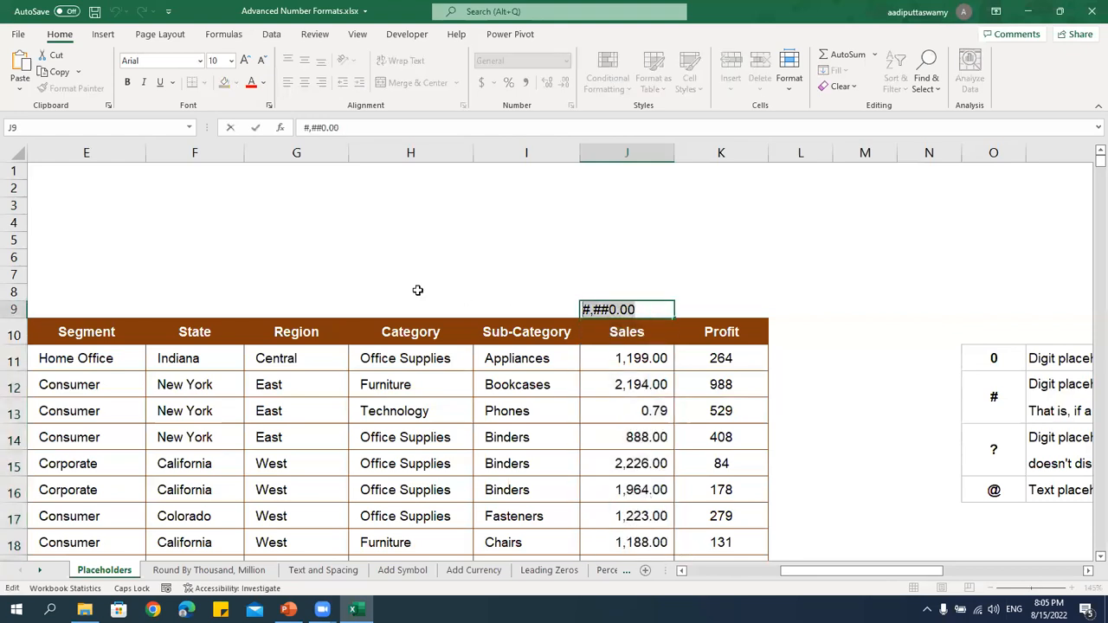
pyautogui.click(617, 309)
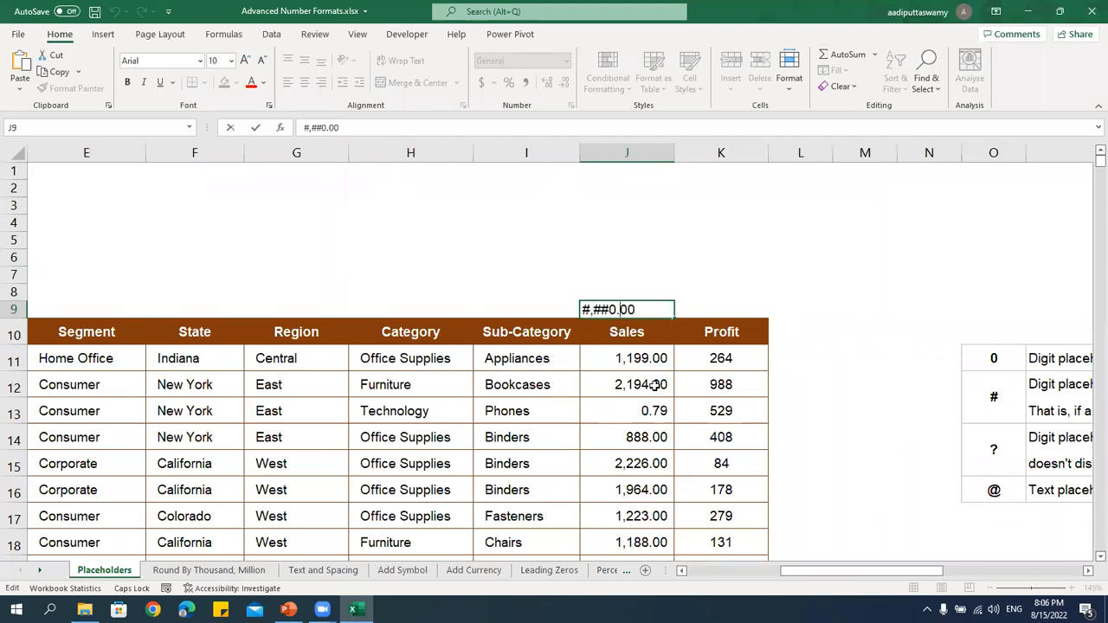
# Choose the Number format with 1 decimal place and a thousands separator for all Sales values from J11 down to the last row.
pyautogui.click(657, 368)
pyautogui.hotkey('ctrl', 'shift', 'Down')
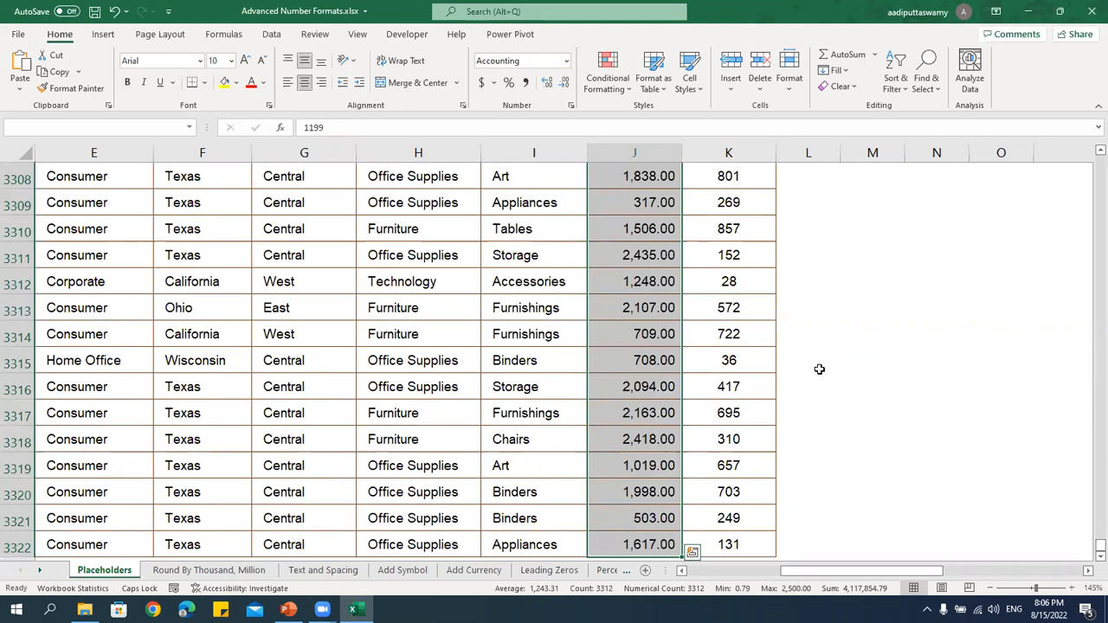
pyautogui.hotkey('ctrl', 'BackSpace')
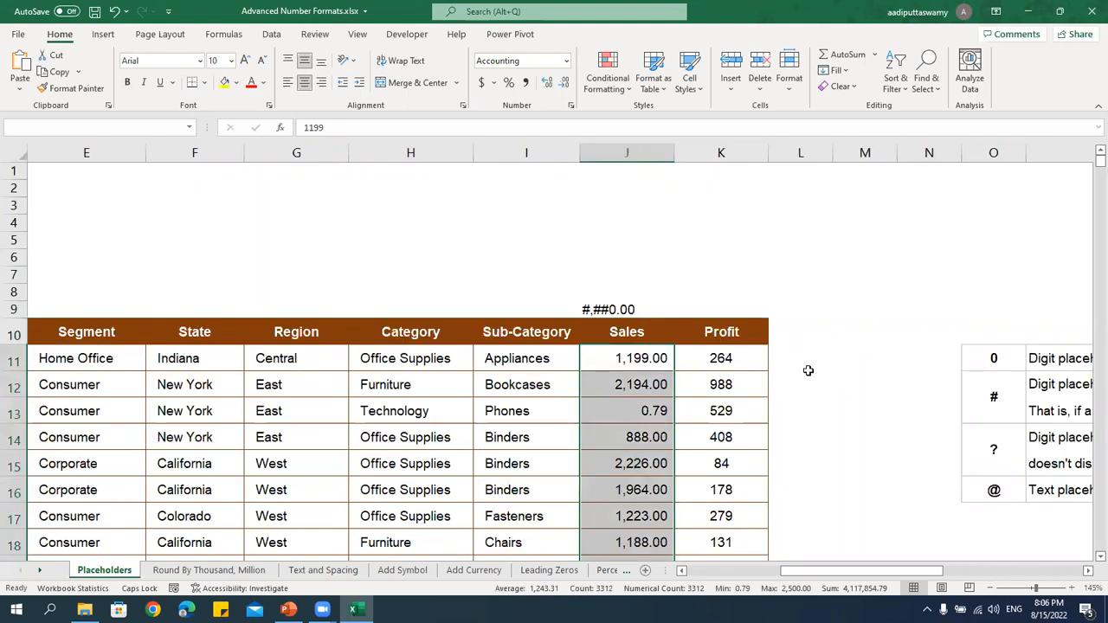
pyautogui.hotkey('ctrl', '1')
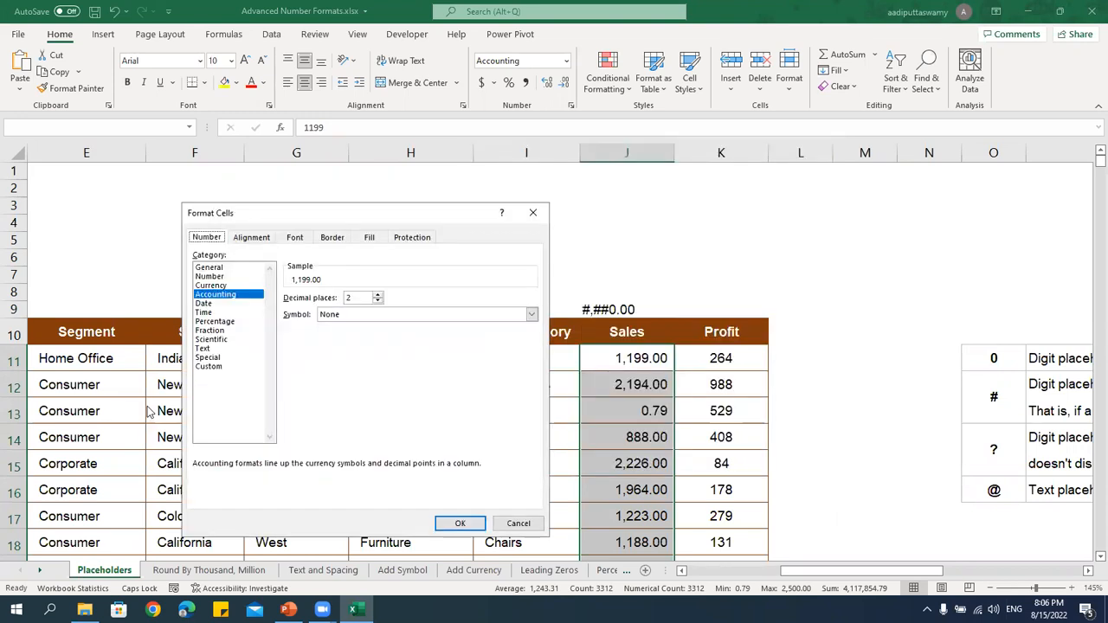
pyautogui.click(223, 268)
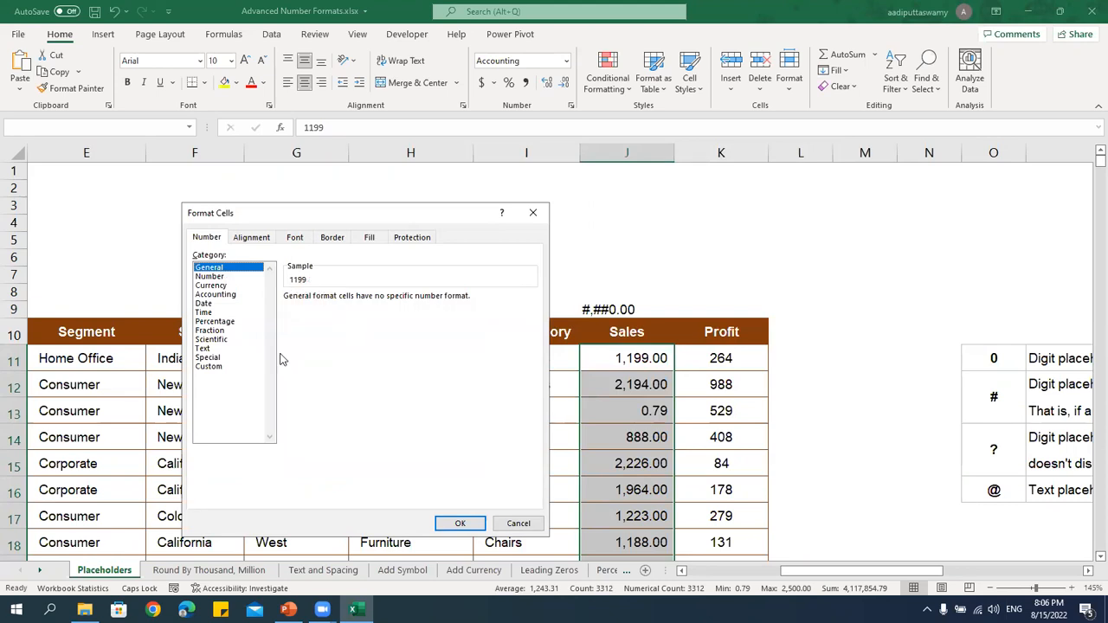
pyautogui.click(221, 278)
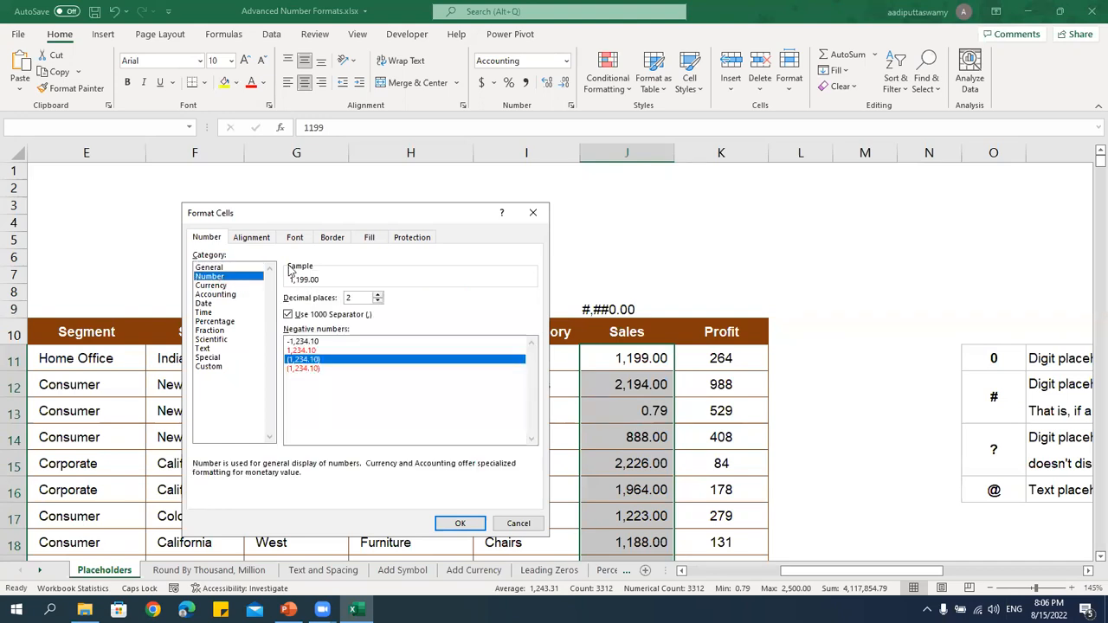
pyautogui.click(378, 295)
pyautogui.click(378, 302)
pyautogui.click(378, 301)
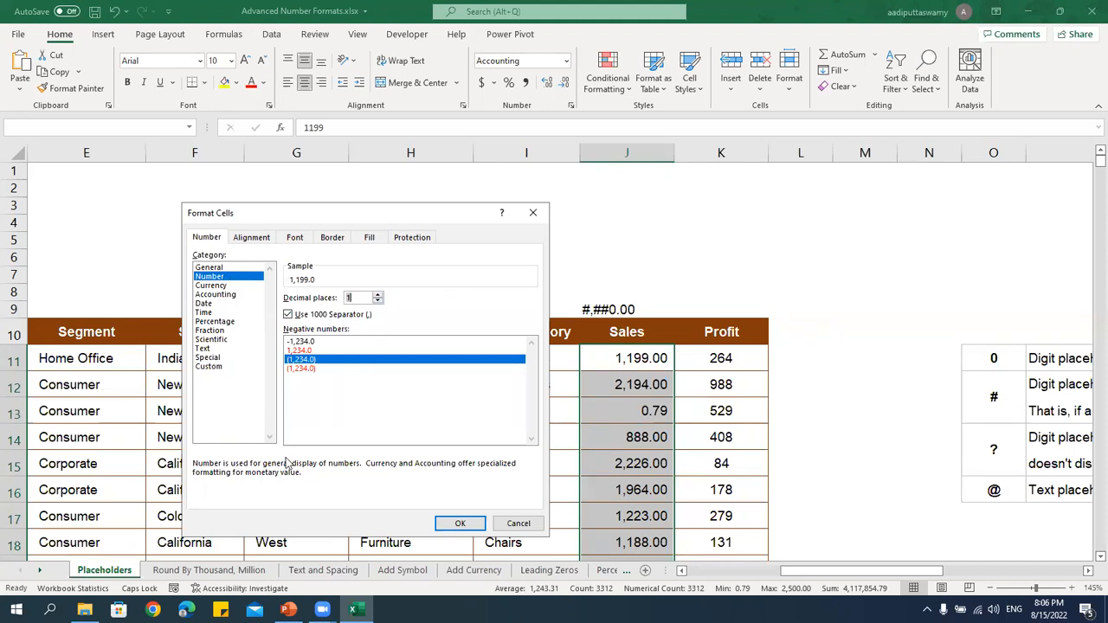
# Set negative Sales values to display in red parentheses and apply the format.
pyautogui.click(312, 369)
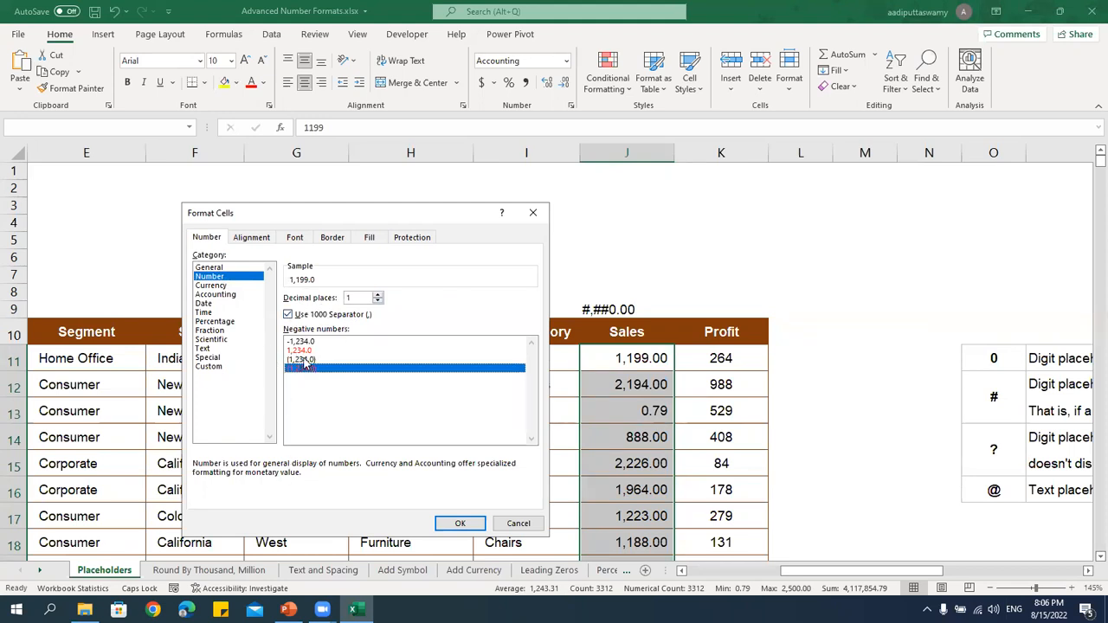
pyautogui.click(305, 351)
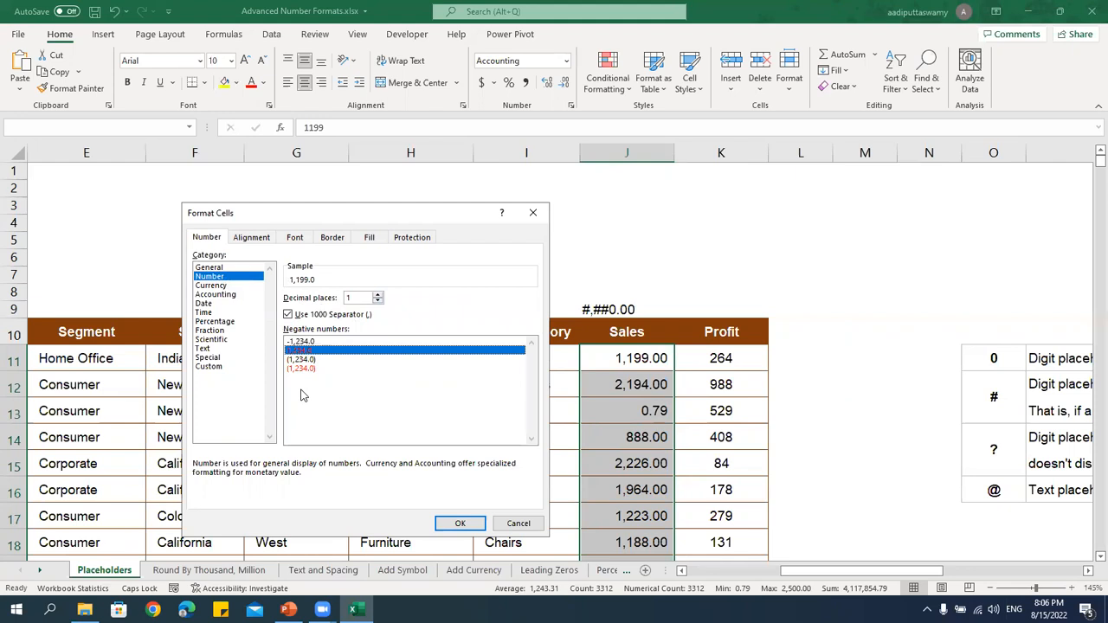
pyautogui.click(305, 369)
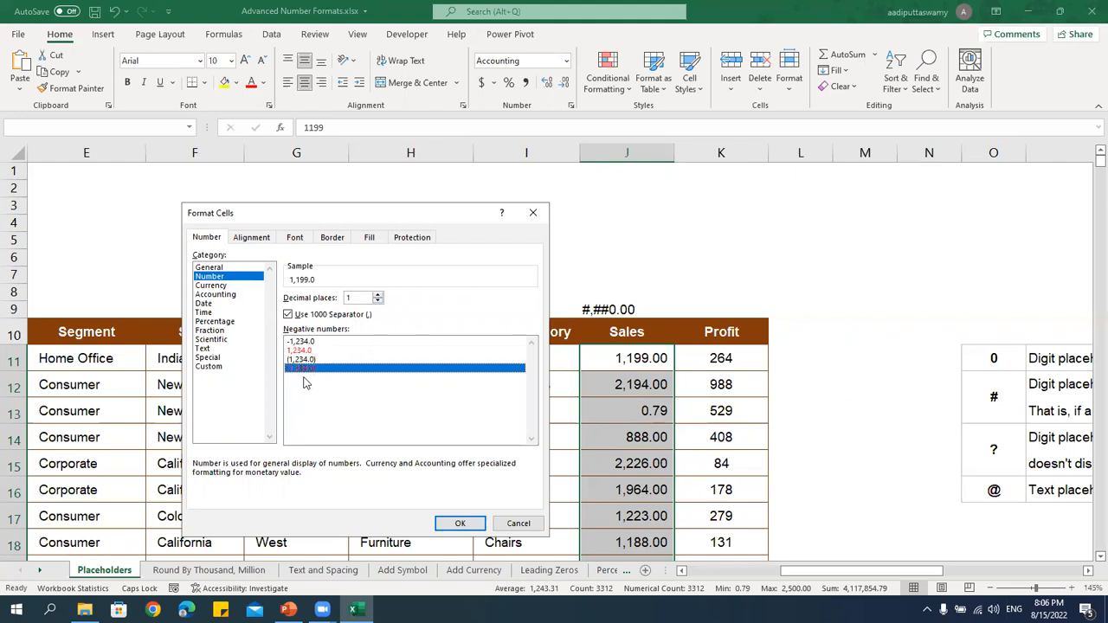
pyautogui.click(461, 523)
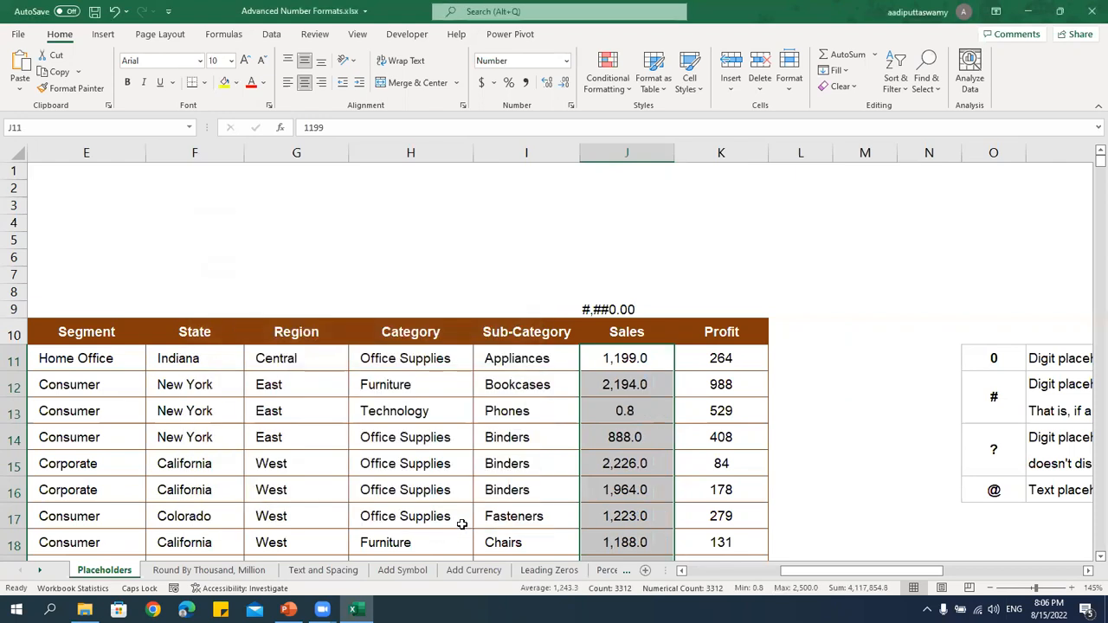
# Change the Sales value in J14 to -888.
pyautogui.doubleClick(652, 436)
pyautogui.press('Home')
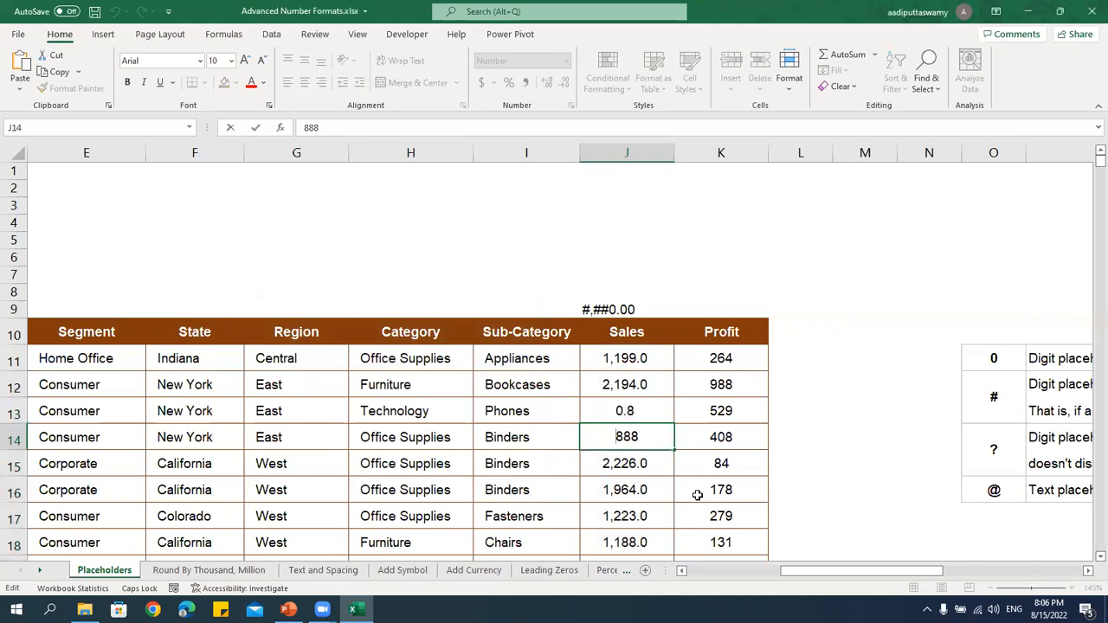
pyautogui.write('-')
pyautogui.press('Return')
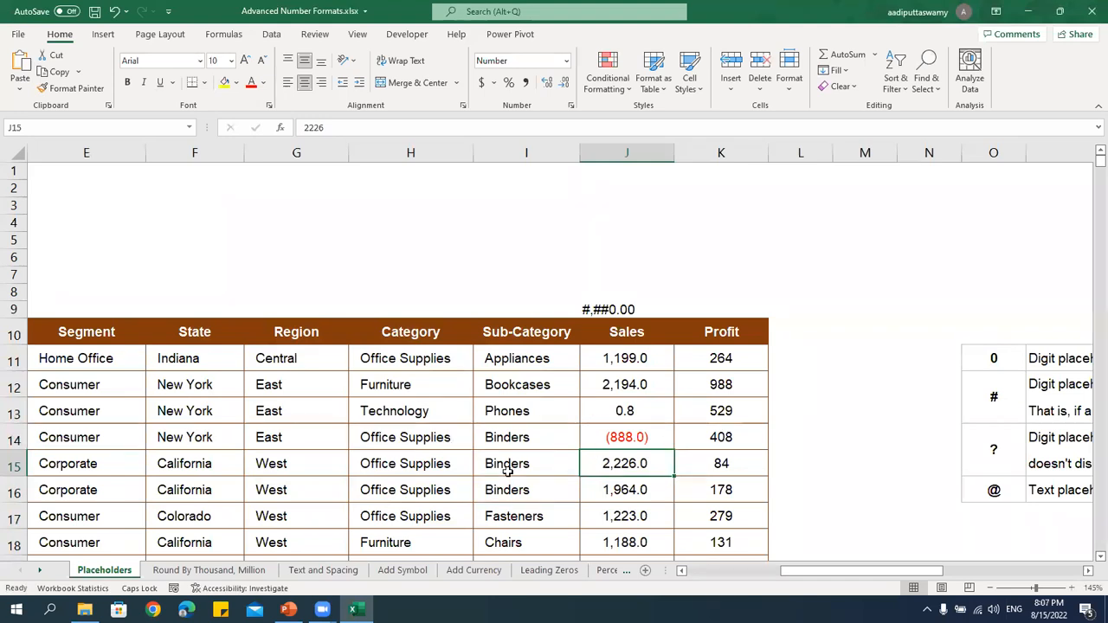
# Copy the Sales column's custom format code #,##0.0_);[Red](#,##0.0) and paste it as text into cell J6.
pyautogui.click(651, 352)
pyautogui.hotkey('ctrl', 'shift', 'Down')
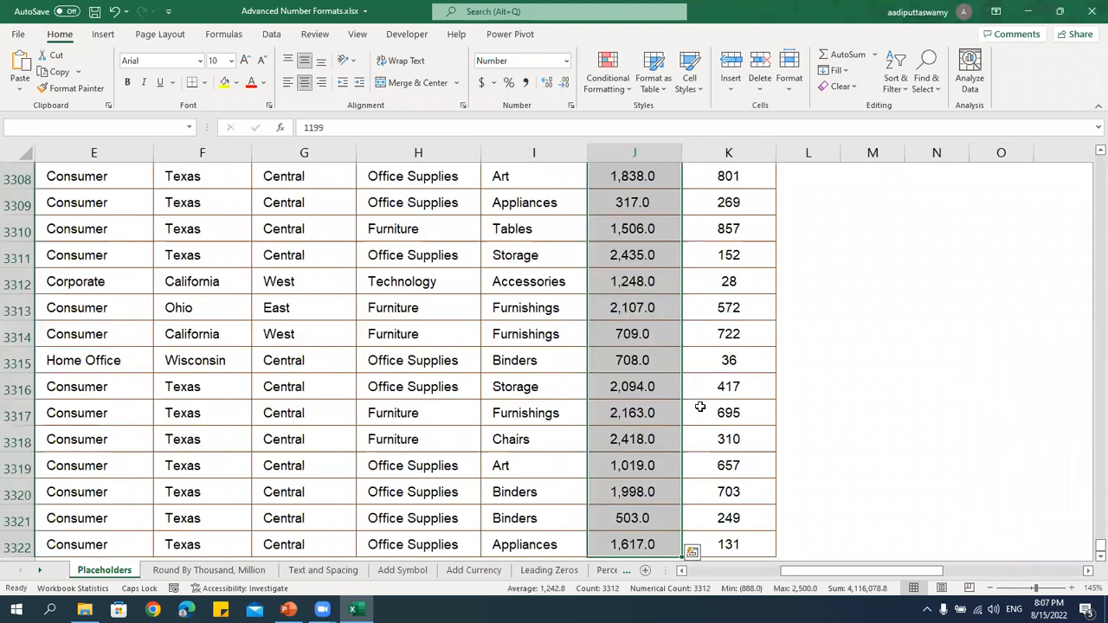
pyautogui.hotkey('ctrl', 'BackSpace')
pyautogui.hotkey('ctrl', '1')
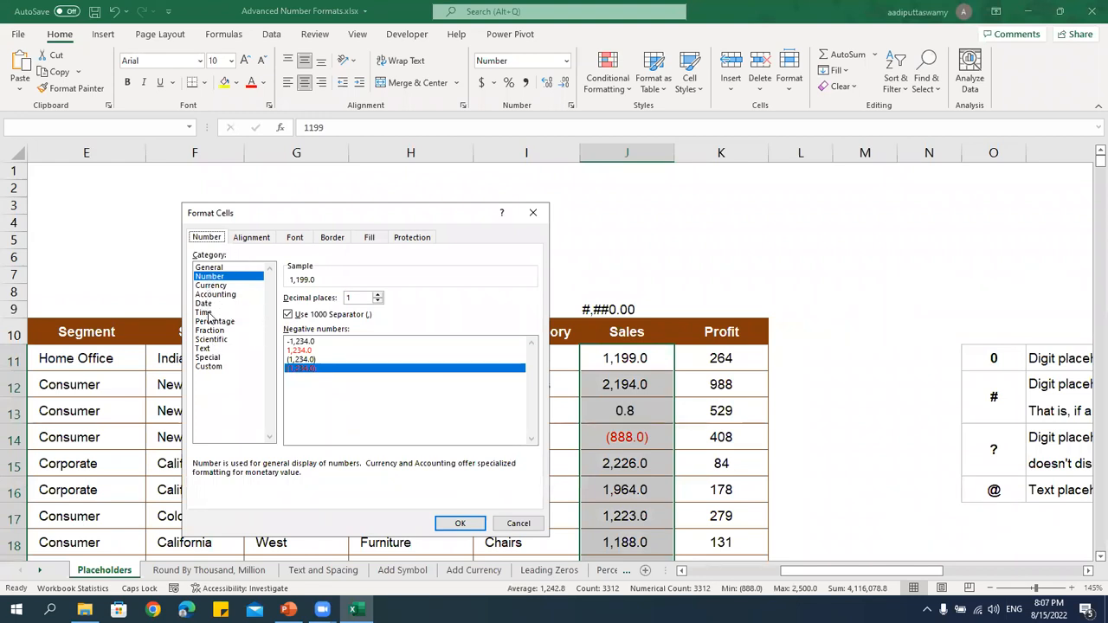
pyautogui.click(208, 367)
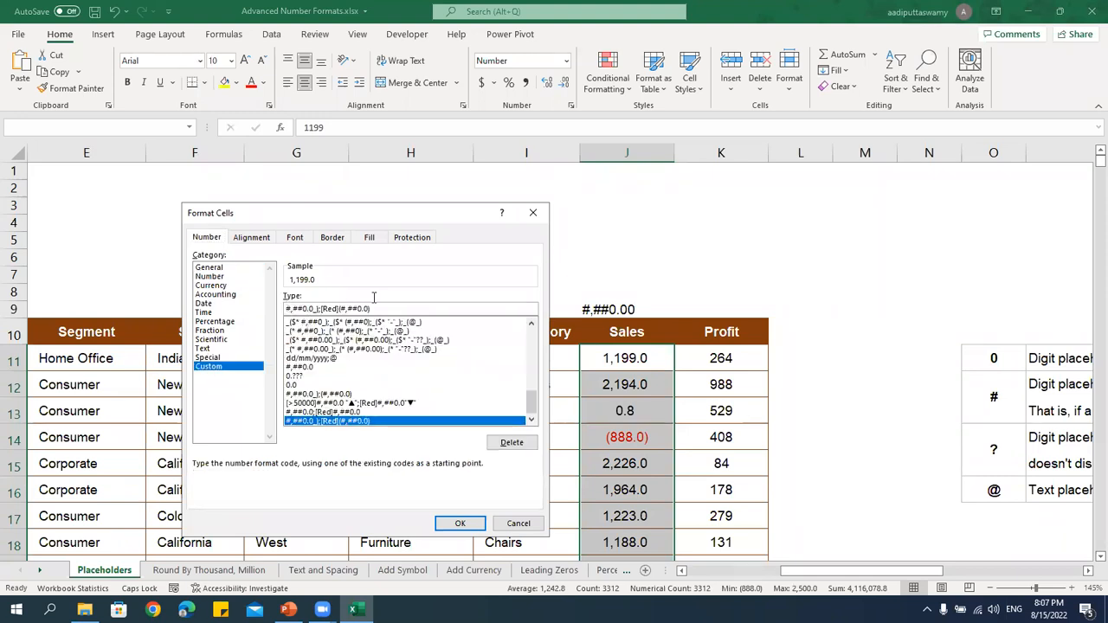
pyautogui.doubleClick(402, 305)
pyautogui.hotkey('ctrl', 'c')
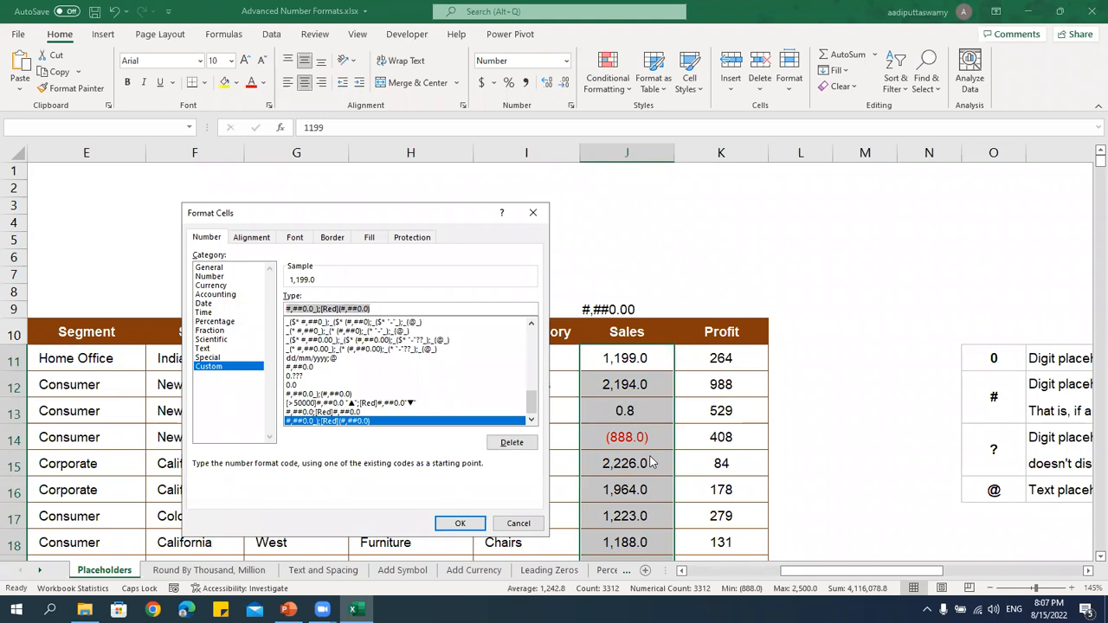
pyautogui.press('Escape')
pyautogui.click(605, 253)
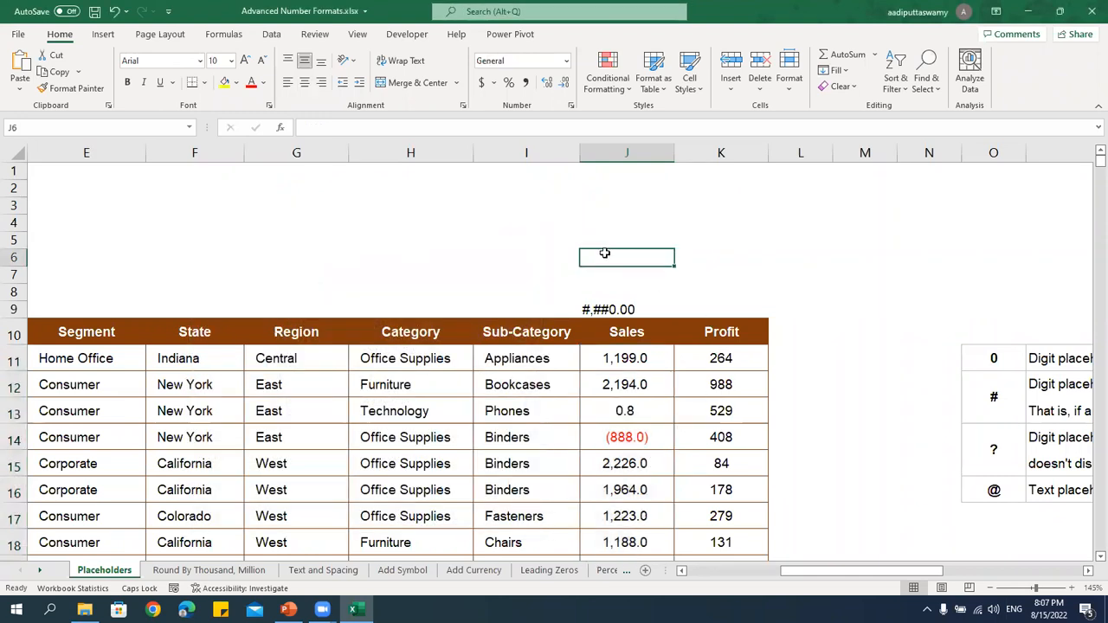
pyautogui.hotkey('ctrl', 'v')
pyautogui.click(881, 288)
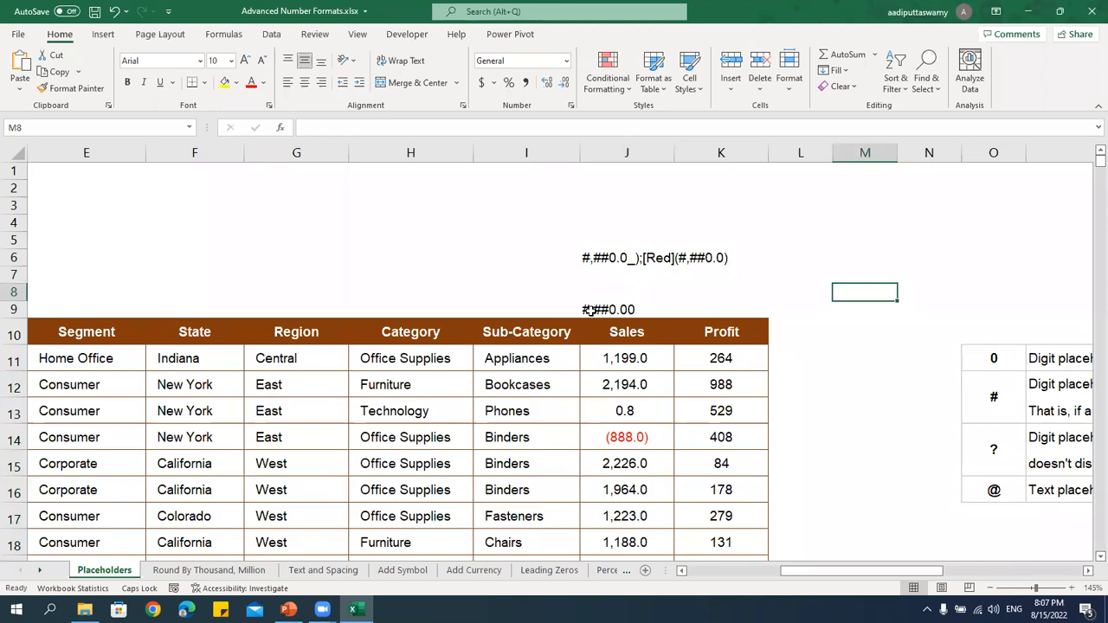
# Compare the format codes in J9 and J6, and clear the one in J6.
pyautogui.doubleClick(589, 309)
pyautogui.moveTo(595, 309); pyautogui.dragTo(638, 309)
pyautogui.click(598, 256)
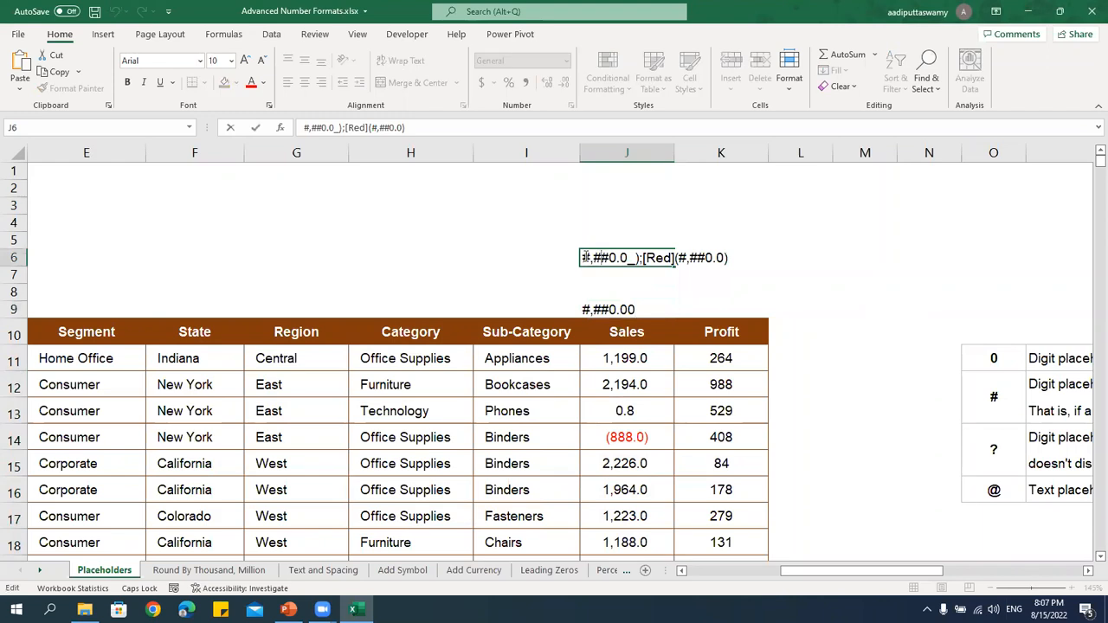
pyautogui.moveTo(584, 258); pyautogui.dragTo(949, 259)
pyautogui.click(841, 349)
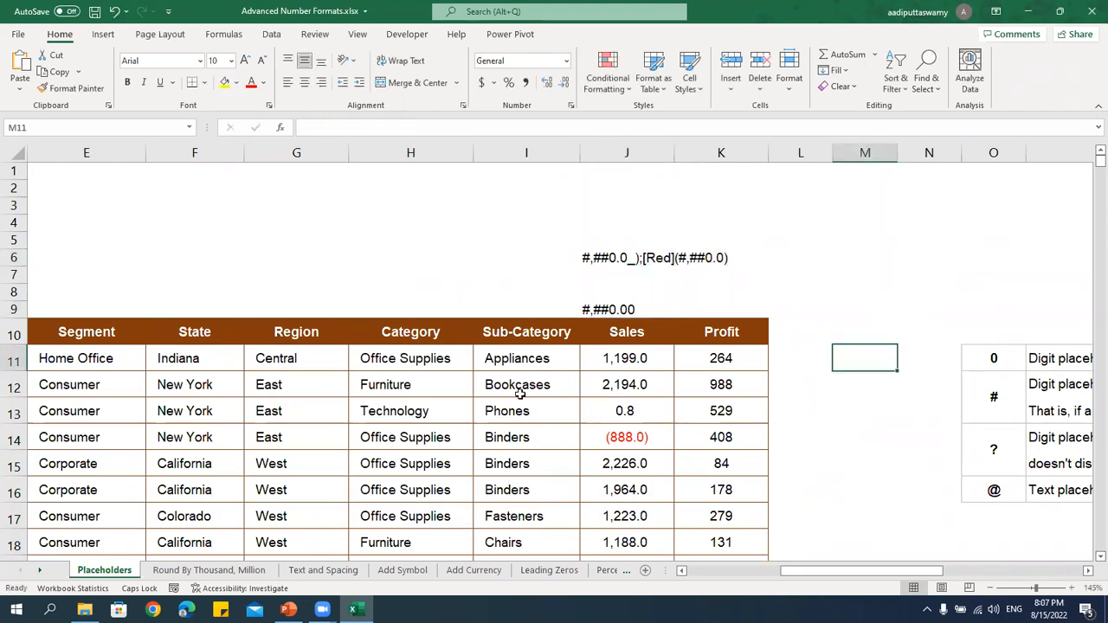
pyautogui.click(601, 264)
pyautogui.press('Delete')
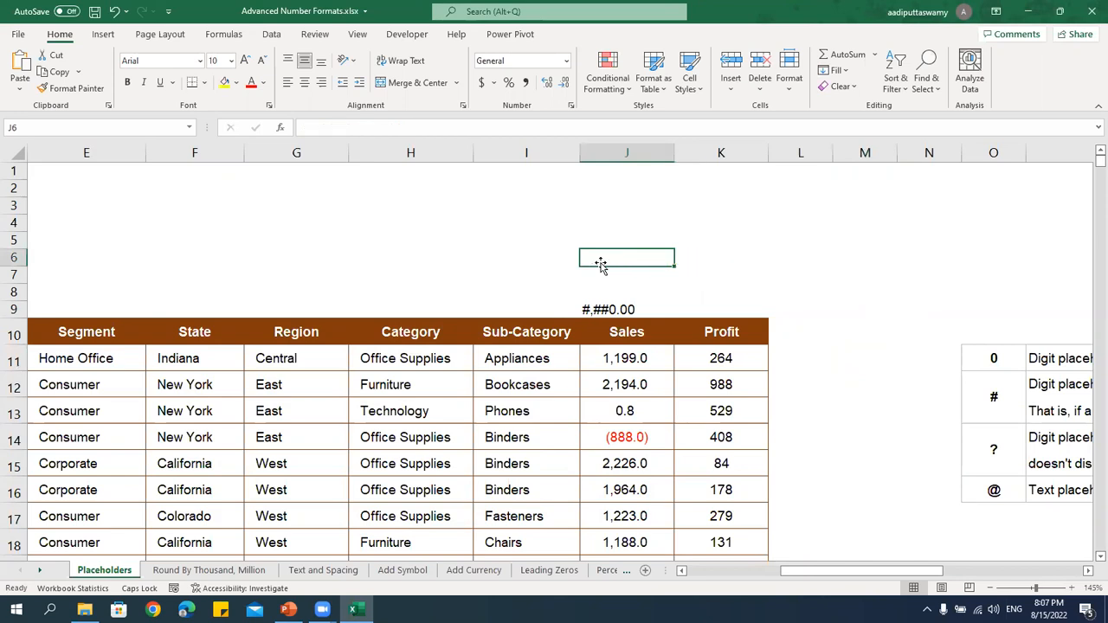
# Enter the note "3 Parts" in cell J2 above the Sales column.
pyautogui.moveTo(624, 367); pyautogui.dragTo(627, 465)
pyautogui.click(596, 184)
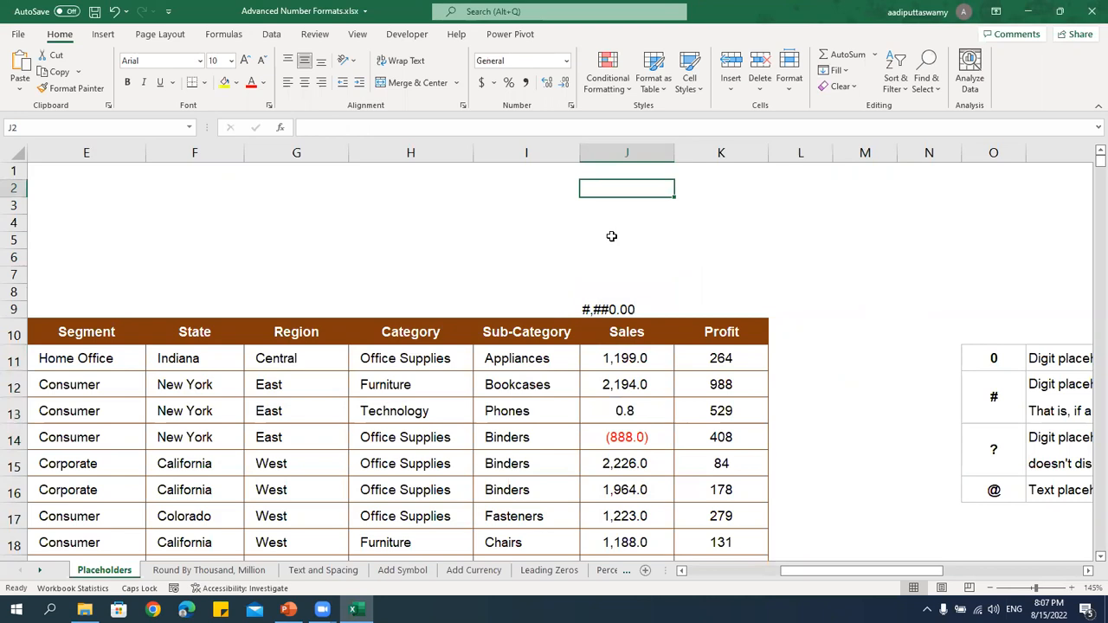
pyautogui.write('3 pR')
pyautogui.press('BackSpace')
pyautogui.press('BackSpace')
pyautogui.press('BackSpace')
pyautogui.write('Parts')
pyautogui.press('Return')
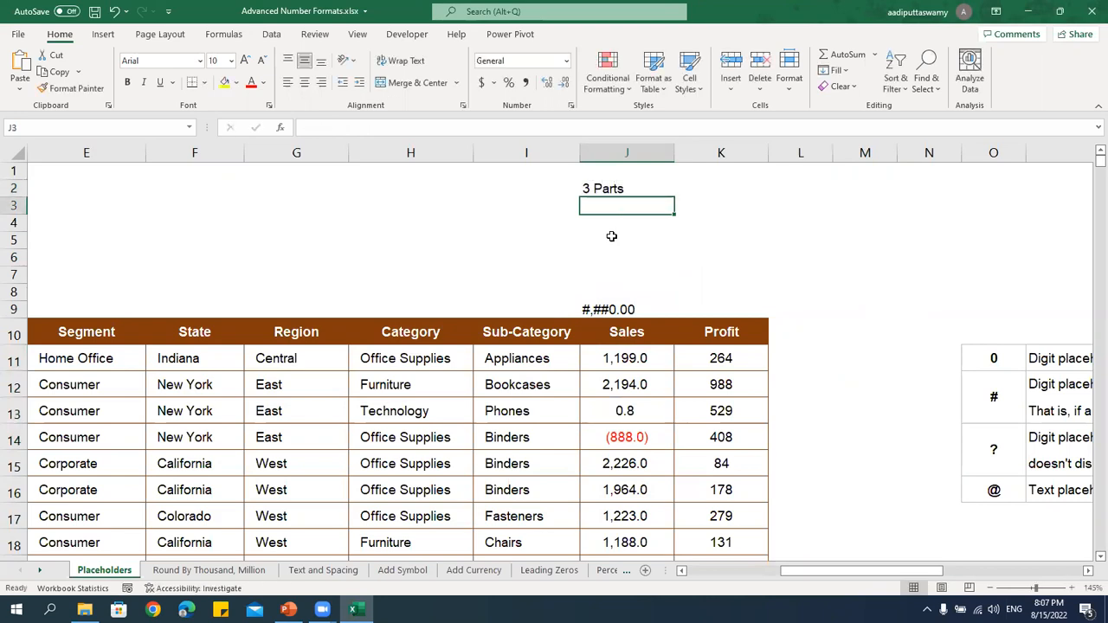
# Enter "Positive;Negative;Zero" in cell J3 to describe the sections of a number format.
pyautogui.write('Positive')
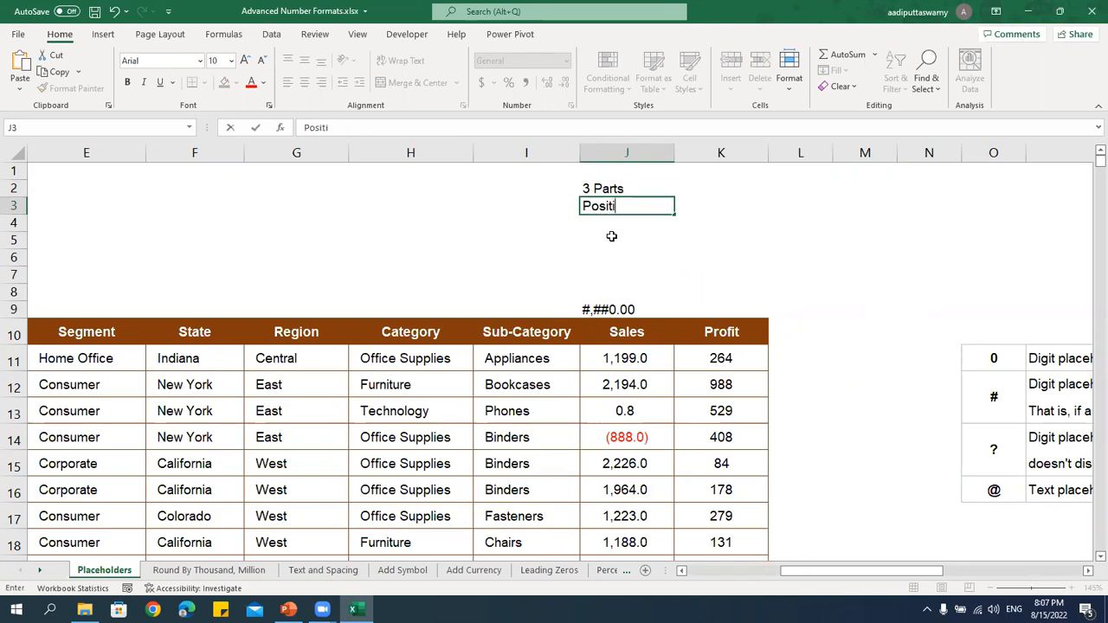
pyautogui.write('Negative')
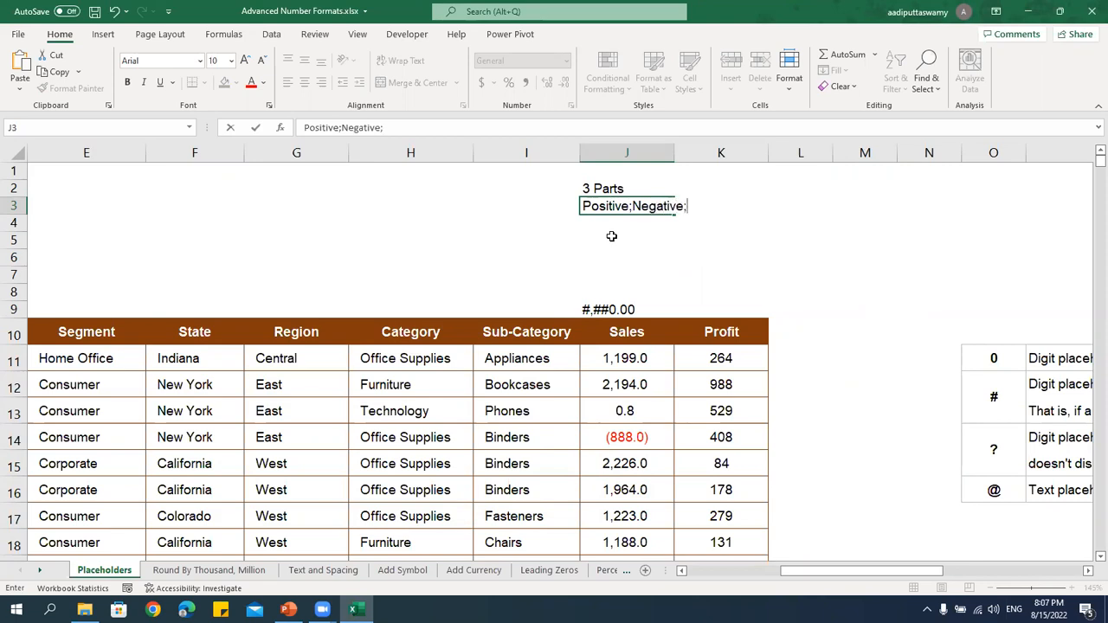
pyautogui.write(';Zero')
pyautogui.press('Return')
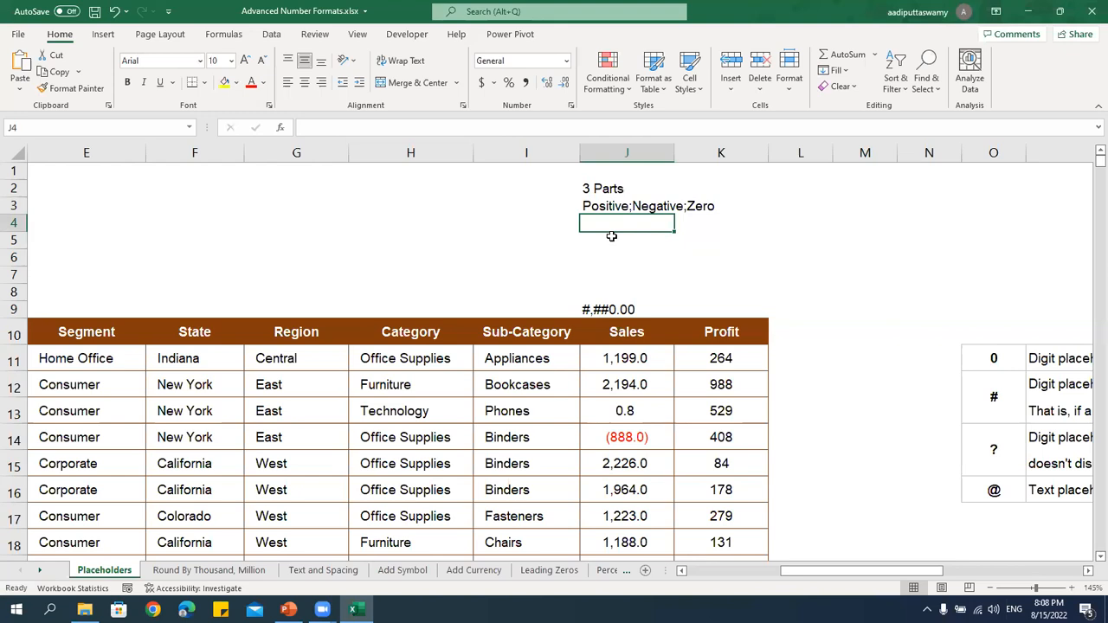
# Examine the placeholder symbols in O11:O16 and the format code in J9.
pyautogui.moveTo(997, 364); pyautogui.dragTo(987, 492)
pyautogui.click(992, 492)
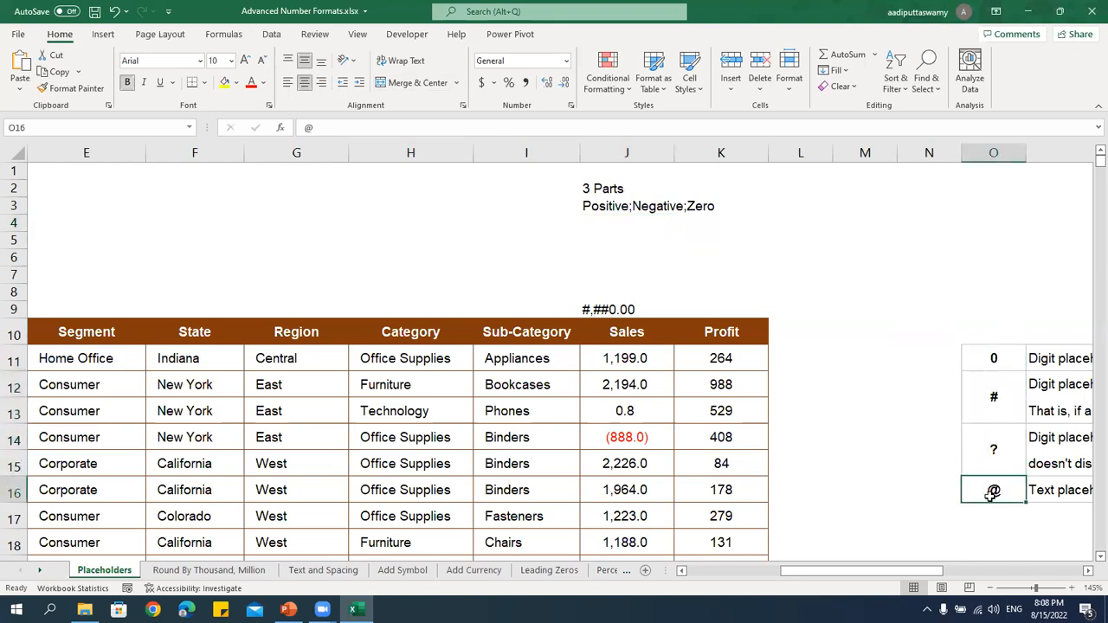
pyautogui.moveTo(994, 361); pyautogui.dragTo(994, 400)
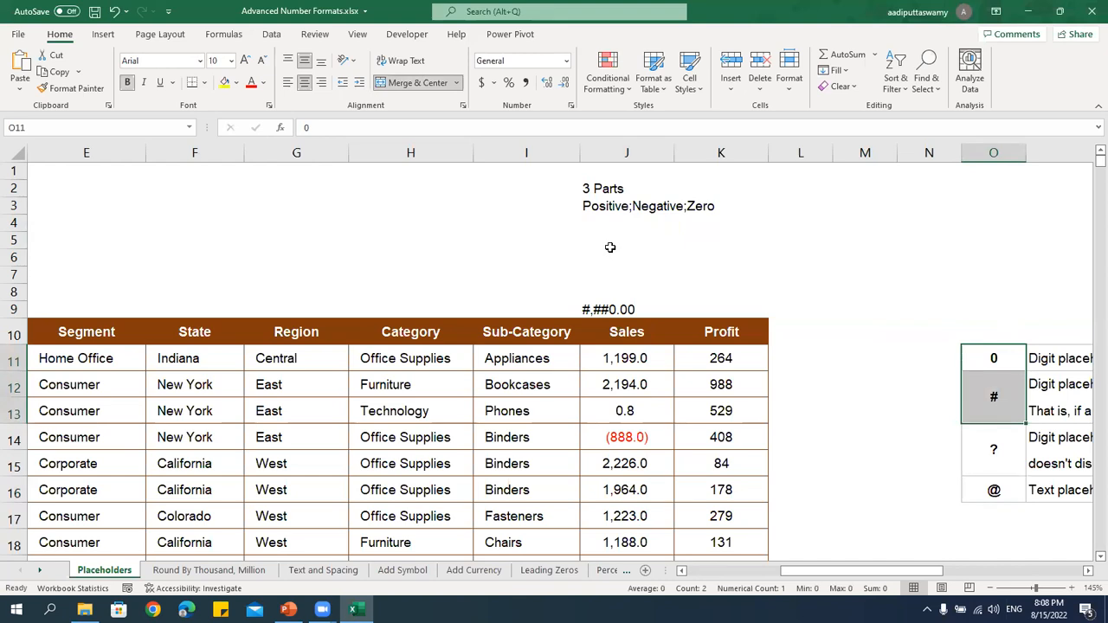
pyautogui.click(606, 310)
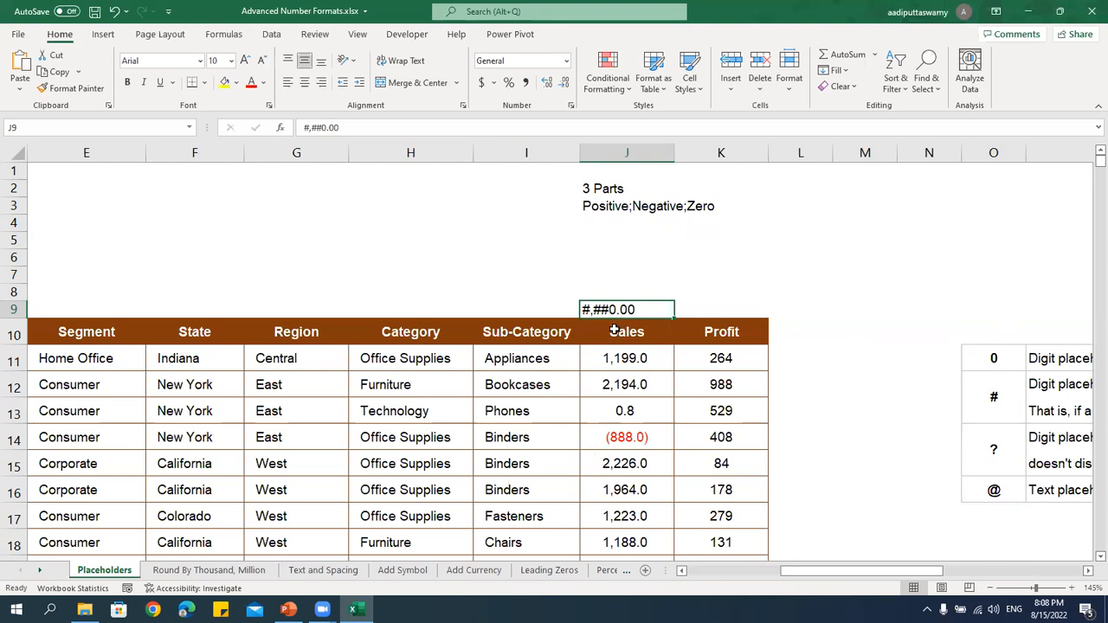
# Enter the sample placeholder code #### in cell J4 under the section notes.
pyautogui.click(602, 225)
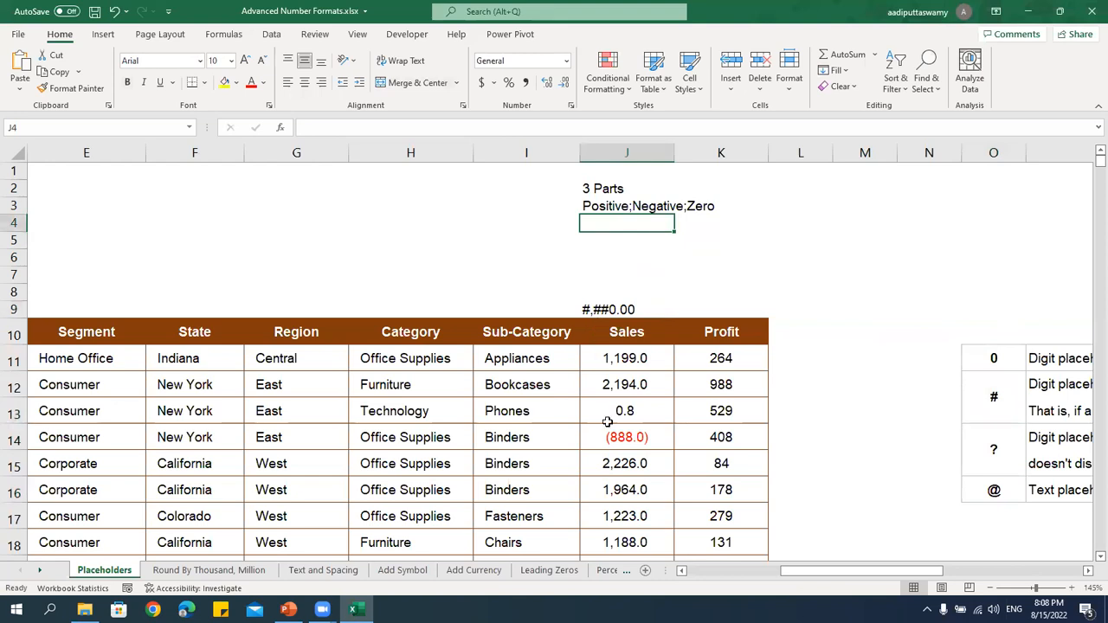
pyautogui.write('##')
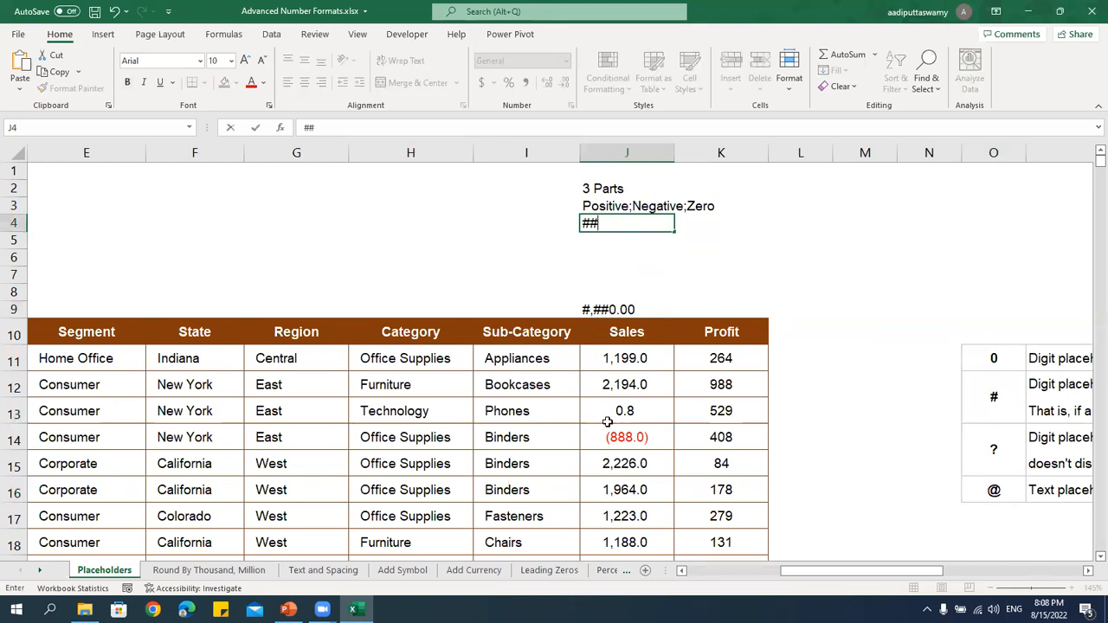
pyautogui.write('##')
pyautogui.click(655, 275)
pyautogui.click(634, 227)
pyautogui.doubleClick(622, 222)
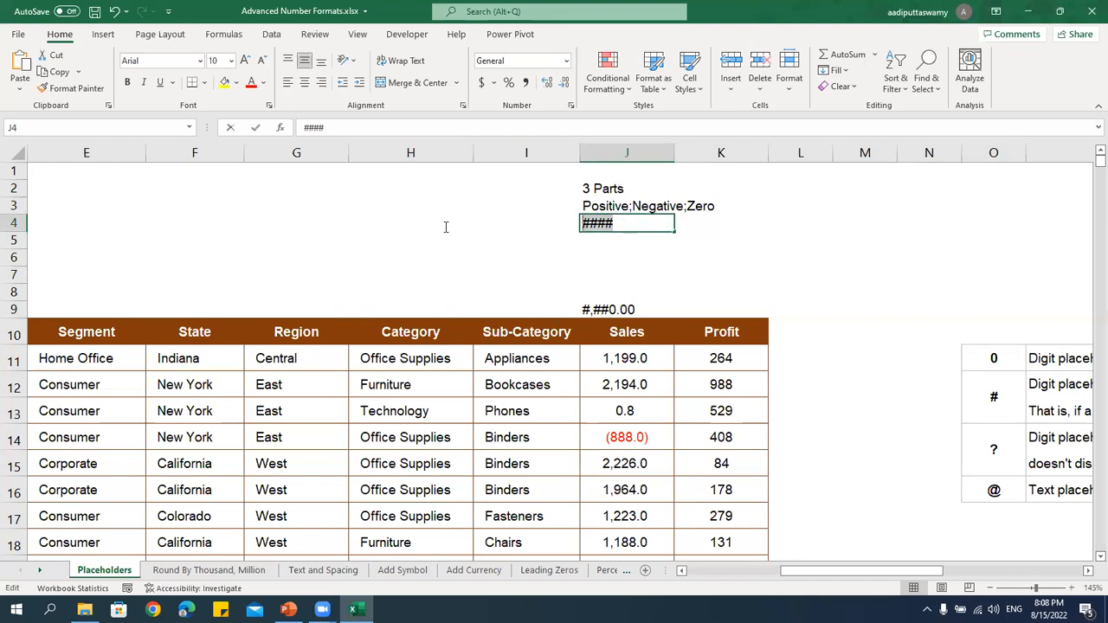
pyautogui.click(608, 357)
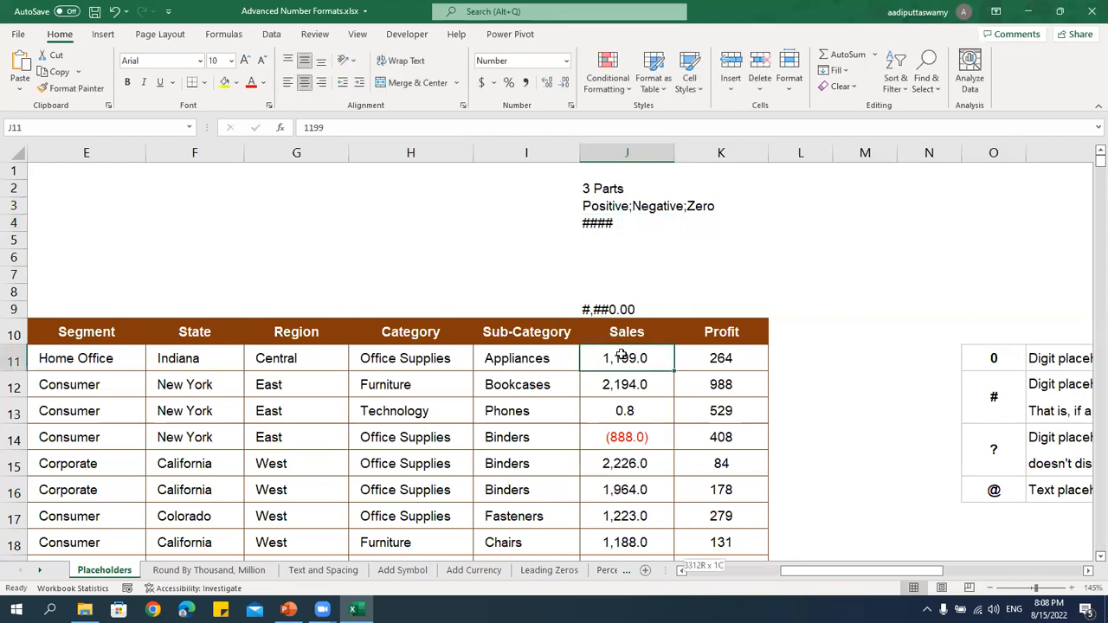
# Apply the custom number format #### to all values in the Sales column from J11 down.
pyautogui.hotkey('ctrl', 'shift', 'Down')
pyautogui.hotkey('ctrl', 'BackSpace')
pyautogui.hotkey('ctrl', '1')
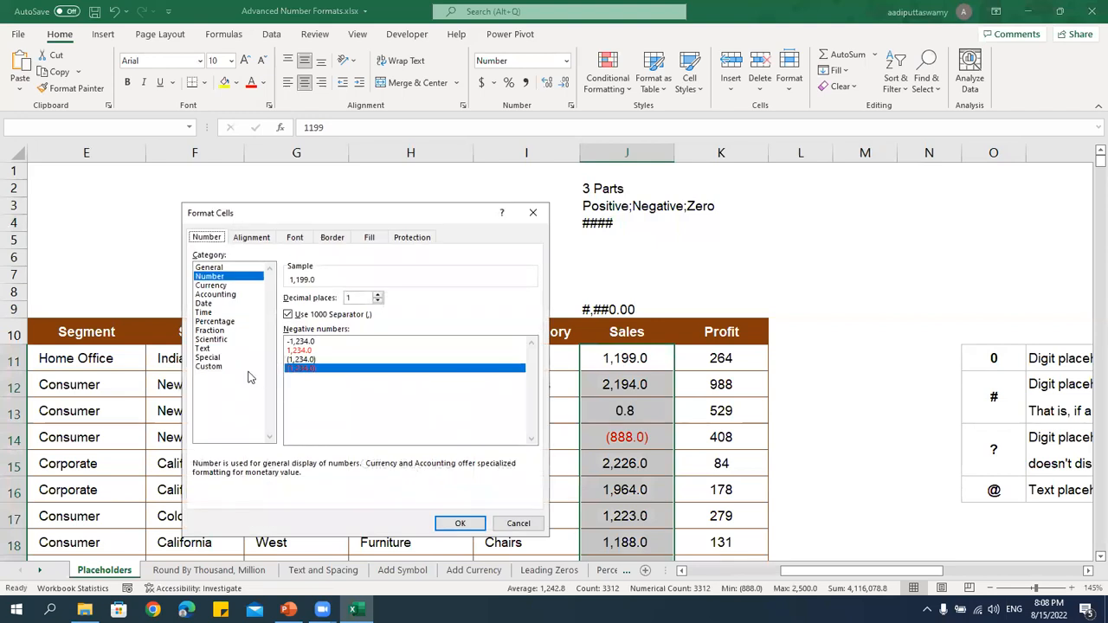
pyautogui.click(254, 365)
pyautogui.moveTo(398, 308); pyautogui.dragTo(115, 288)
pyautogui.write('####')
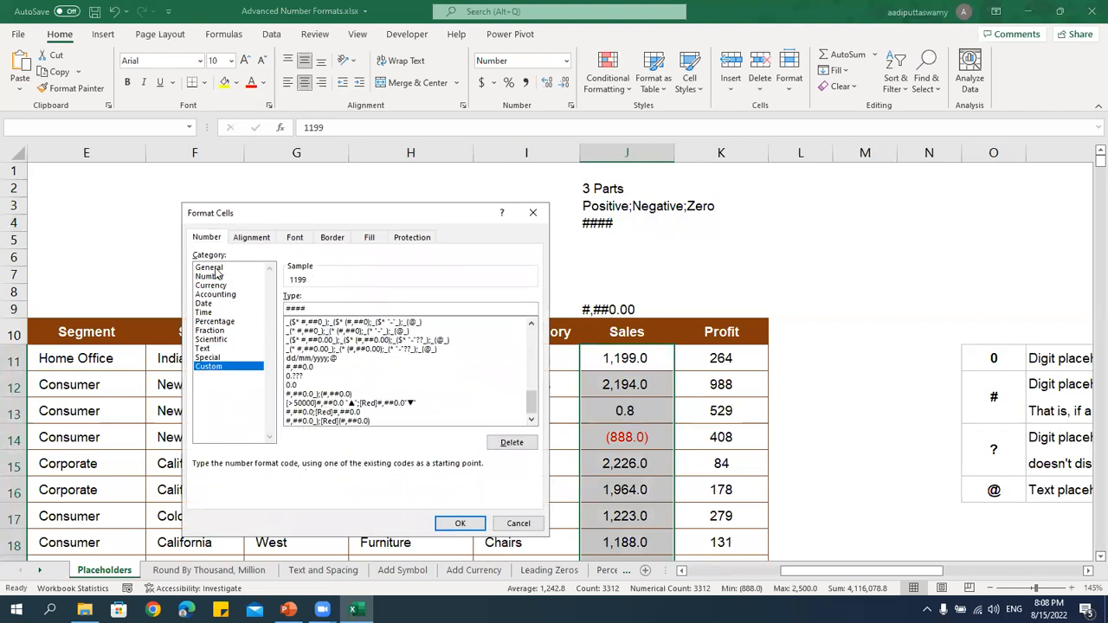
pyautogui.click(456, 523)
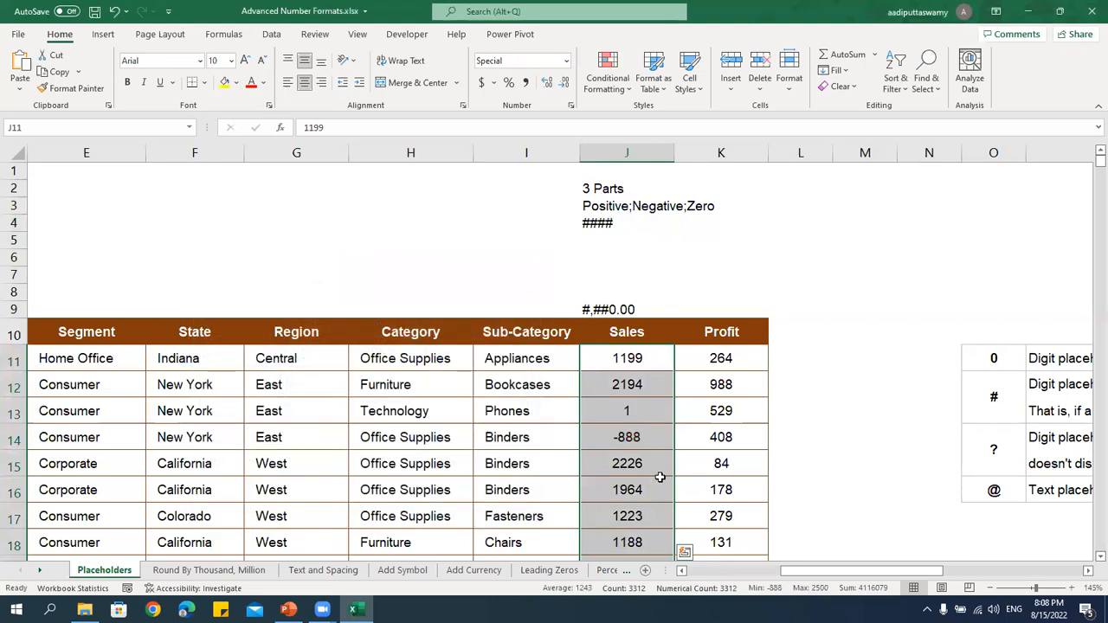
pyautogui.moveTo(656, 520); pyautogui.dragTo(657, 544)
# Add a thousands separator to the Sales column's custom format so the code reads #,###.
pyautogui.click(650, 356)
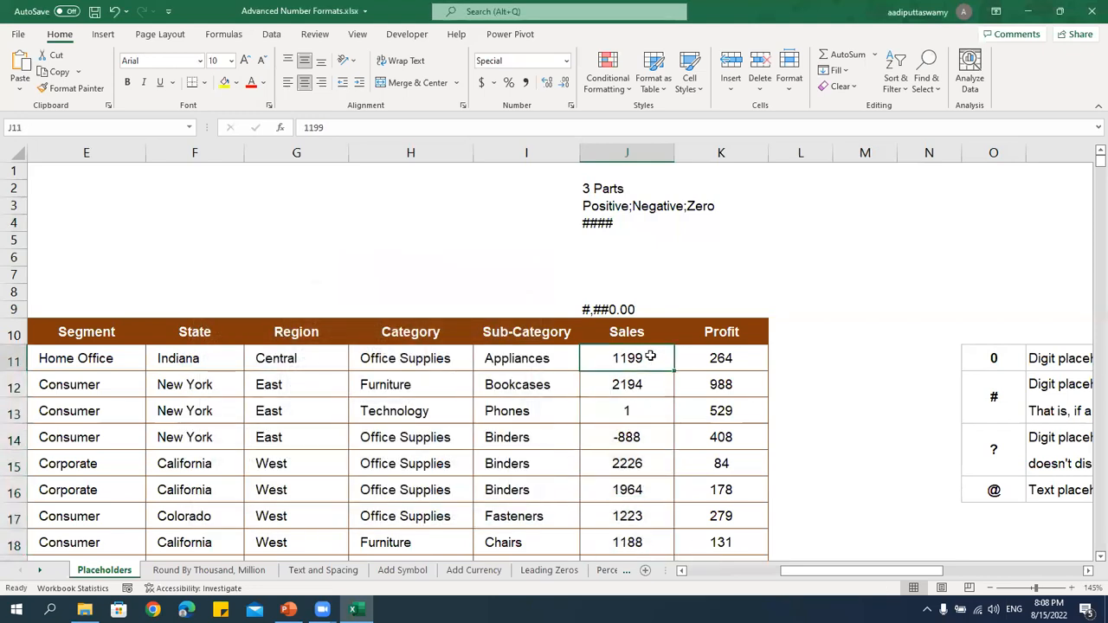
pyautogui.hotkey('ctrl', 'shift', 'Down')
pyautogui.hotkey('ctrl', 'BackSpace')
pyautogui.hotkey('ctrl', '1')
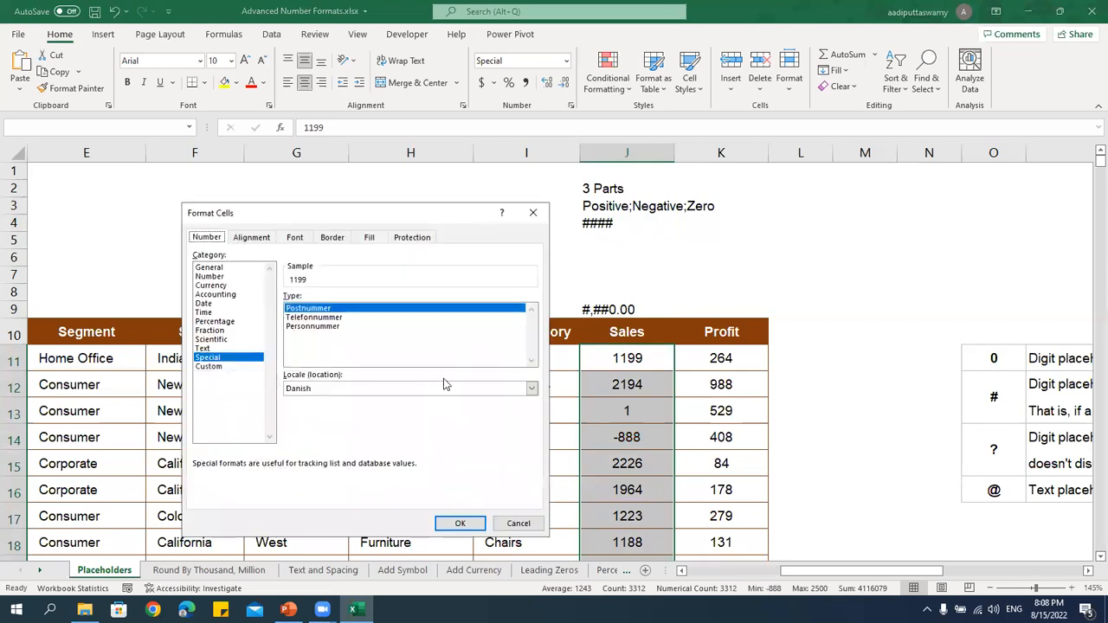
pyautogui.click(212, 367)
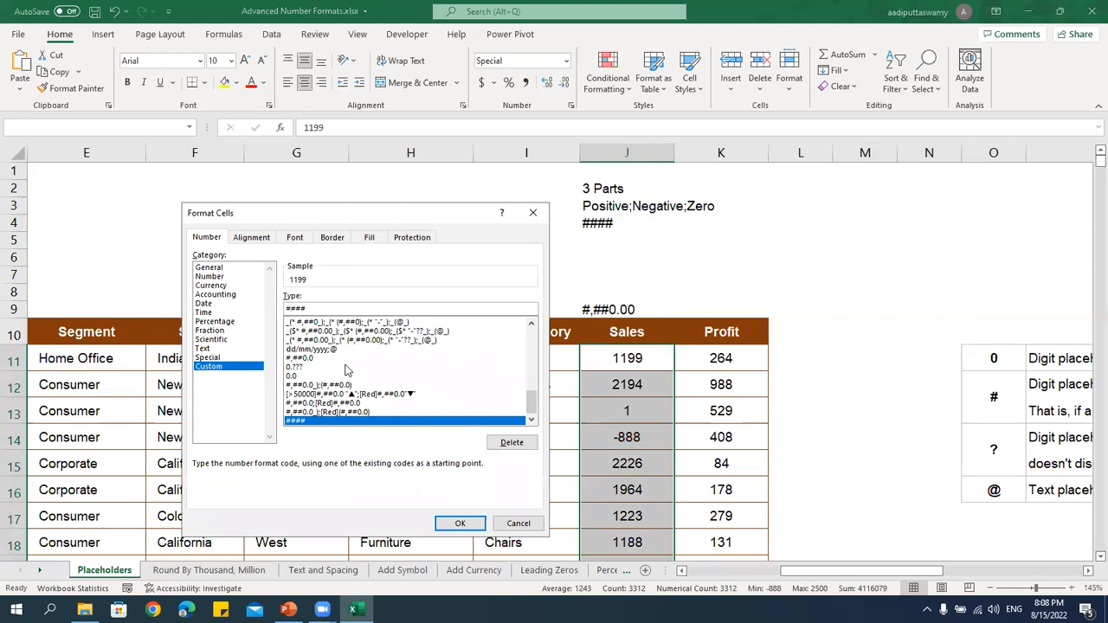
pyautogui.write(',')
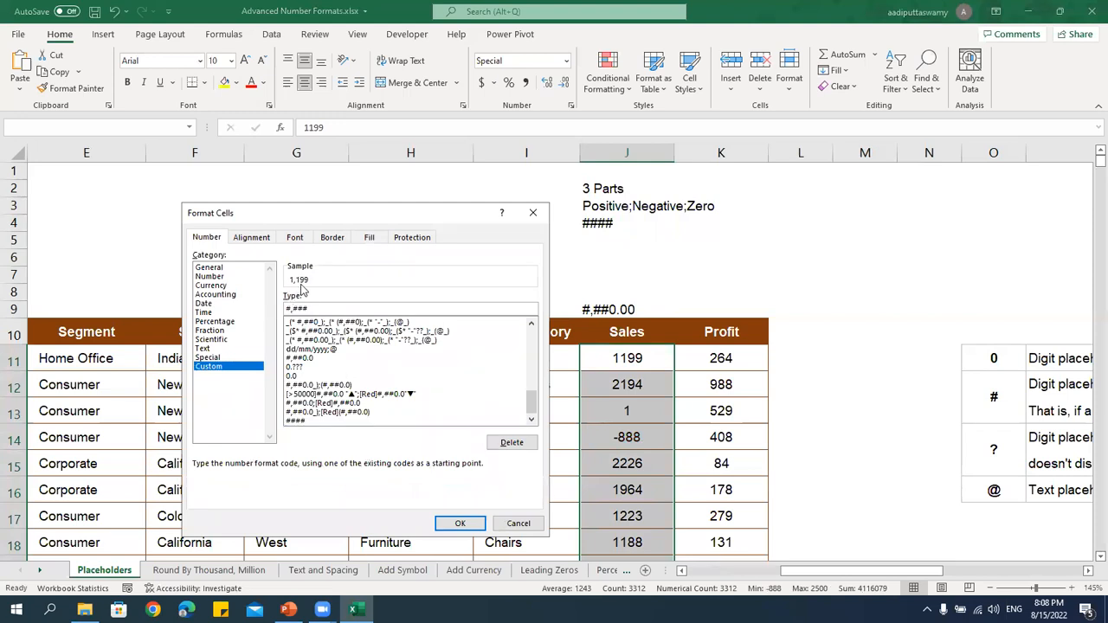
pyautogui.click(460, 523)
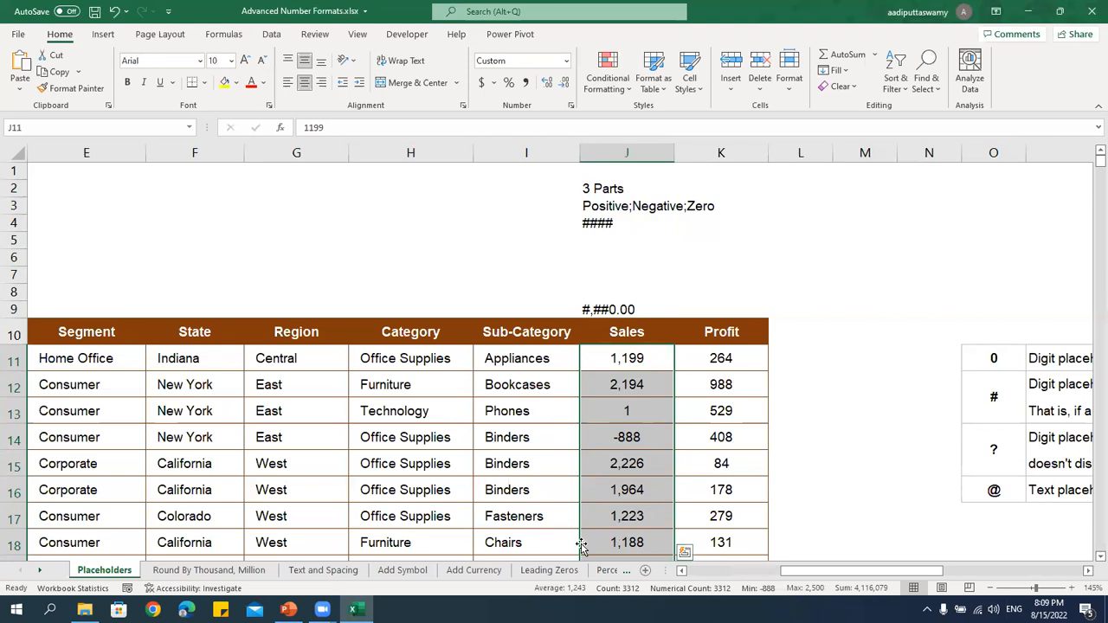
# Inspect the underlying value of the Sales cell J13 without changing it.
pyautogui.click(642, 414)
pyautogui.write('0.789')
pyautogui.doubleClick(655, 411)
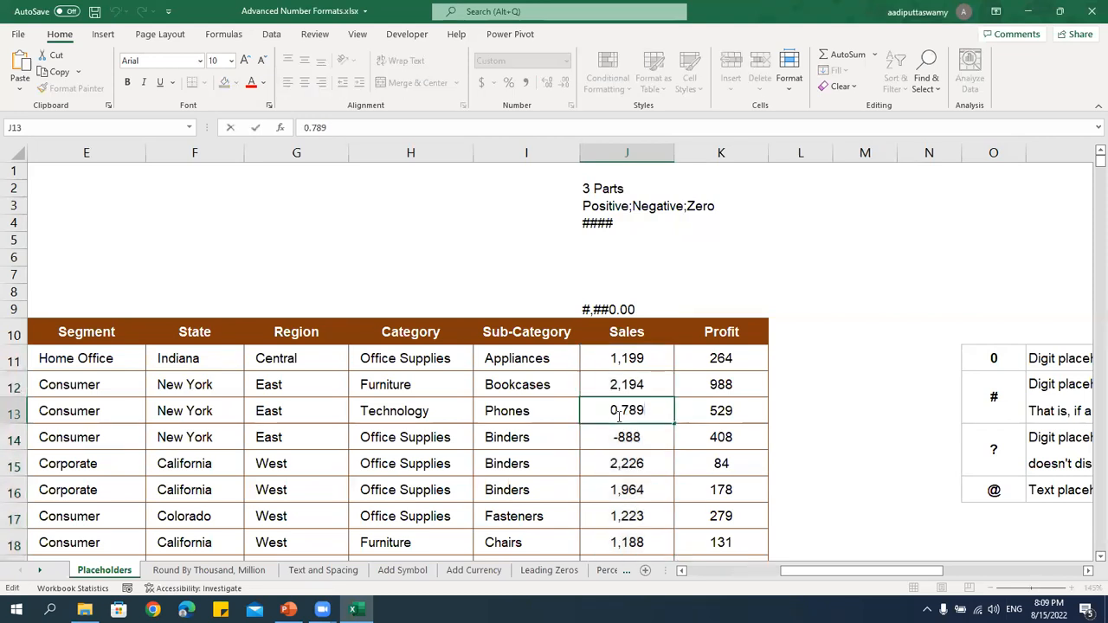
pyautogui.press('Escape')
# Extend the Sales column's custom format to #,###.00 and compare cell J13's display with its underlying value.
pyautogui.click(651, 358)
pyautogui.hotkey('ctrl', 'shift', 'Down')
pyautogui.hotkey('ctrl', 'BackSpace')
pyautogui.hotkey('ctrl', '1')
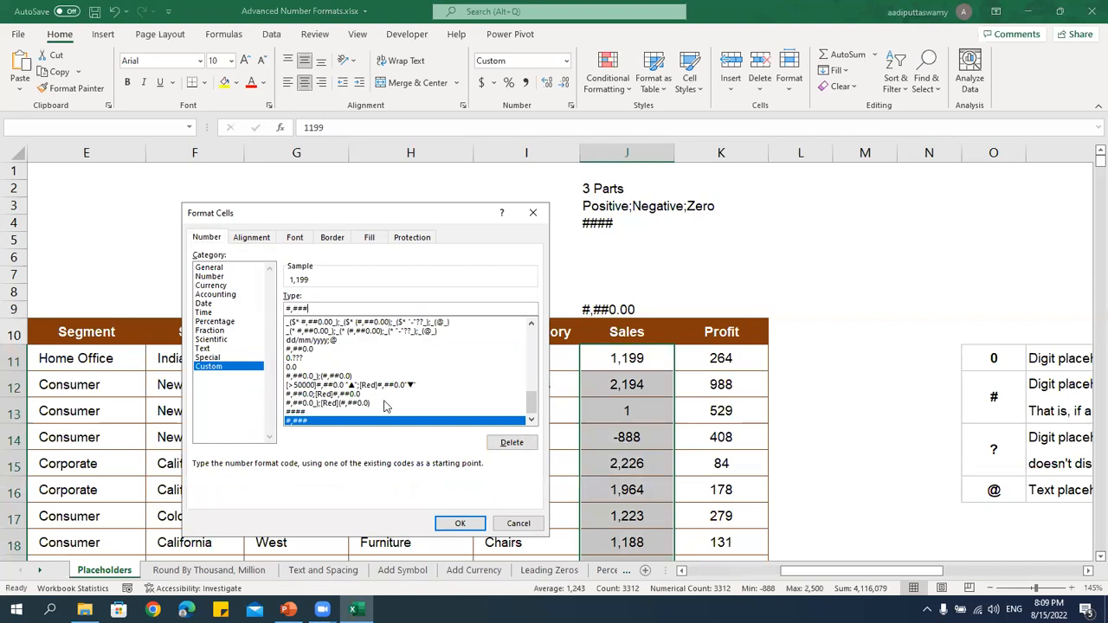
pyautogui.write('.')
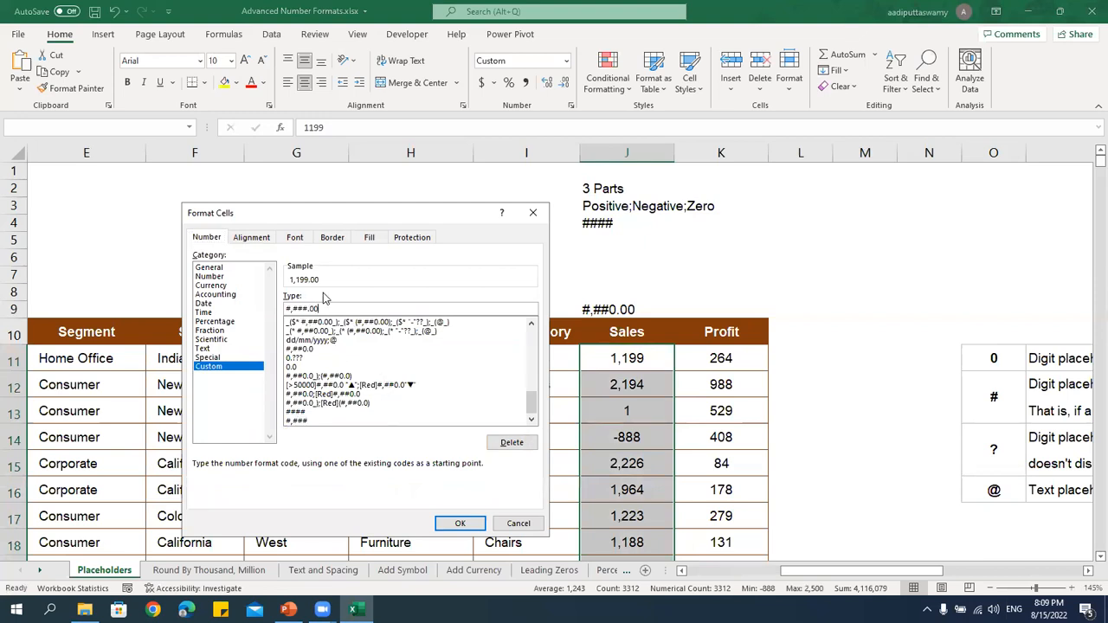
pyautogui.click(460, 524)
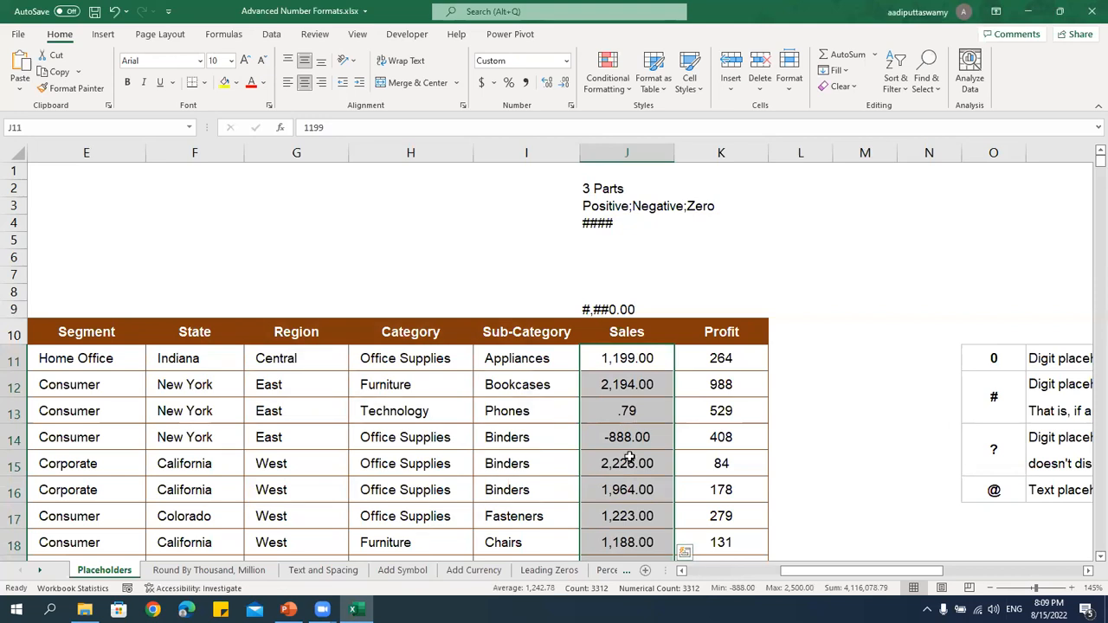
pyautogui.doubleClick(653, 410)
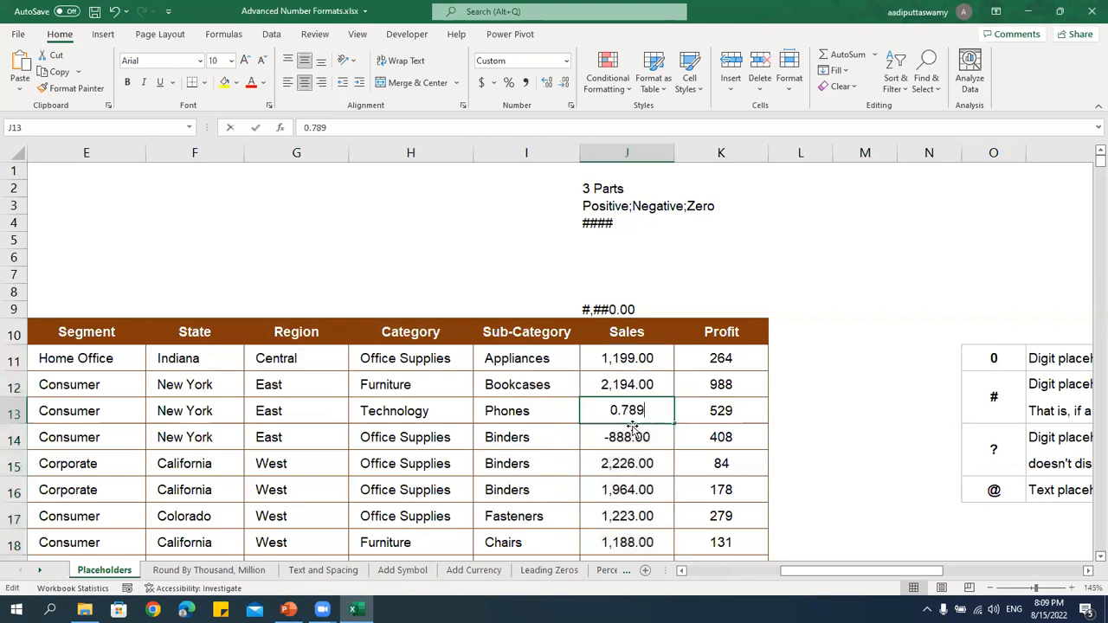
pyautogui.press('Return')
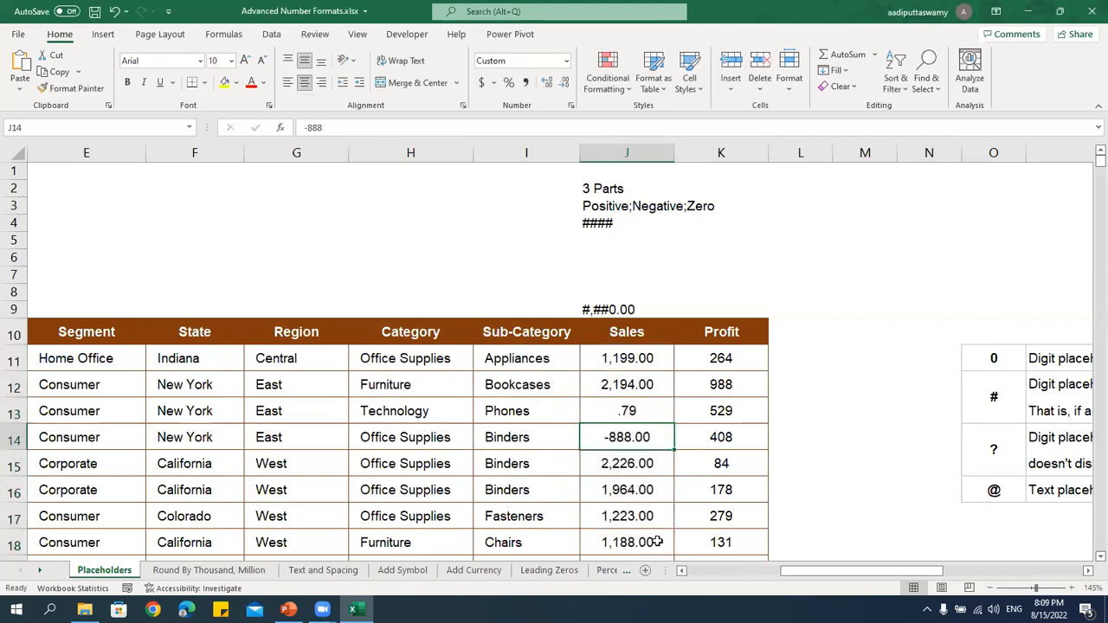
# Replace the last # before the decimal point with 0 in the Sales format, making it #,##0.00, and check J13.
pyautogui.click(646, 357)
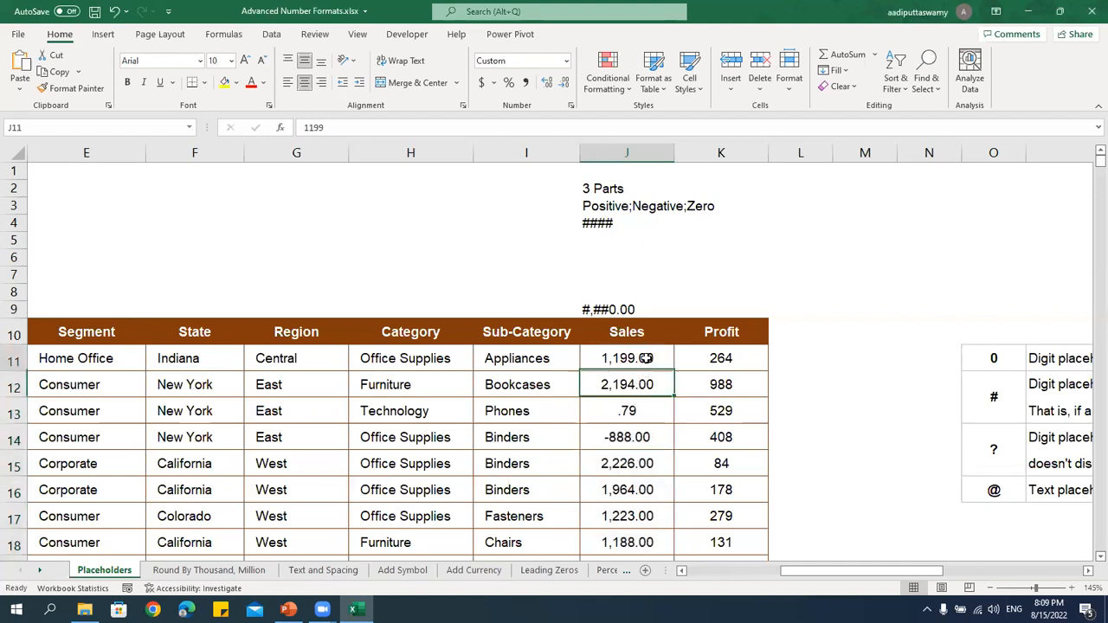
pyautogui.hotkey('ctrl', 'shift', 'Down')
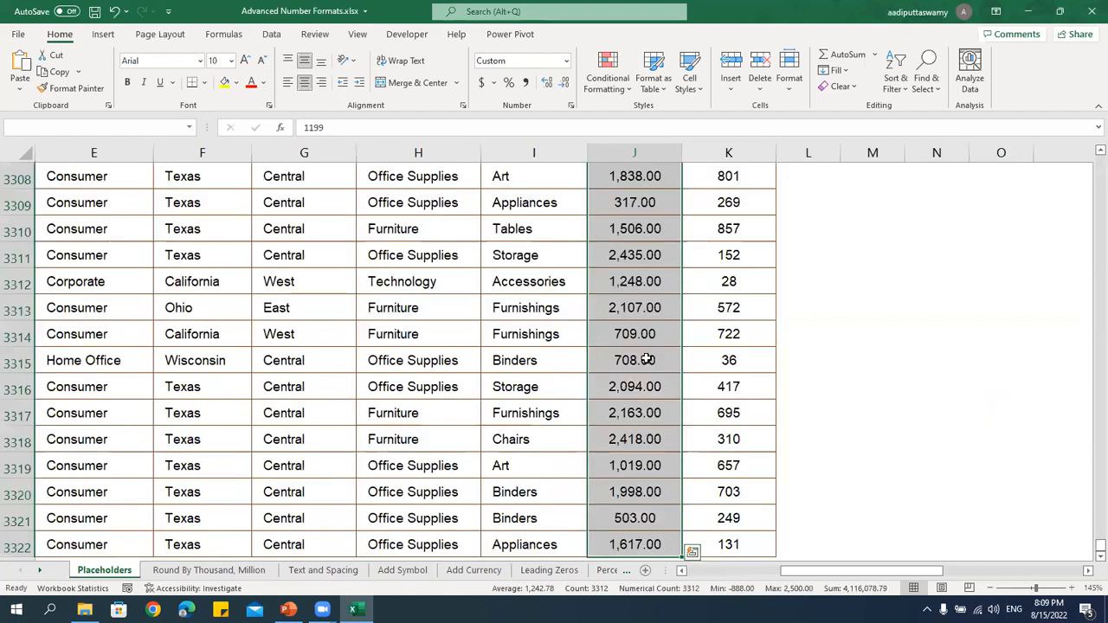
pyautogui.hotkey('ctrl', 'BackSpace')
pyautogui.hotkey('ctrl', '1')
pyautogui.click(306, 309)
pyautogui.press('BackSpace')
pyautogui.write('0')
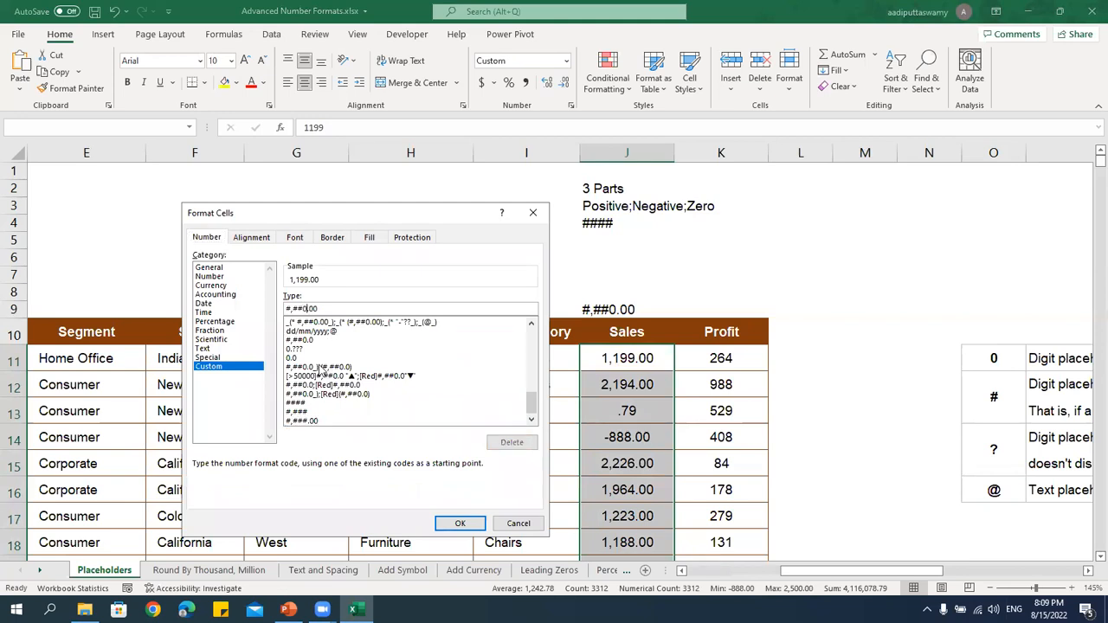
pyautogui.click(465, 523)
pyautogui.click(652, 413)
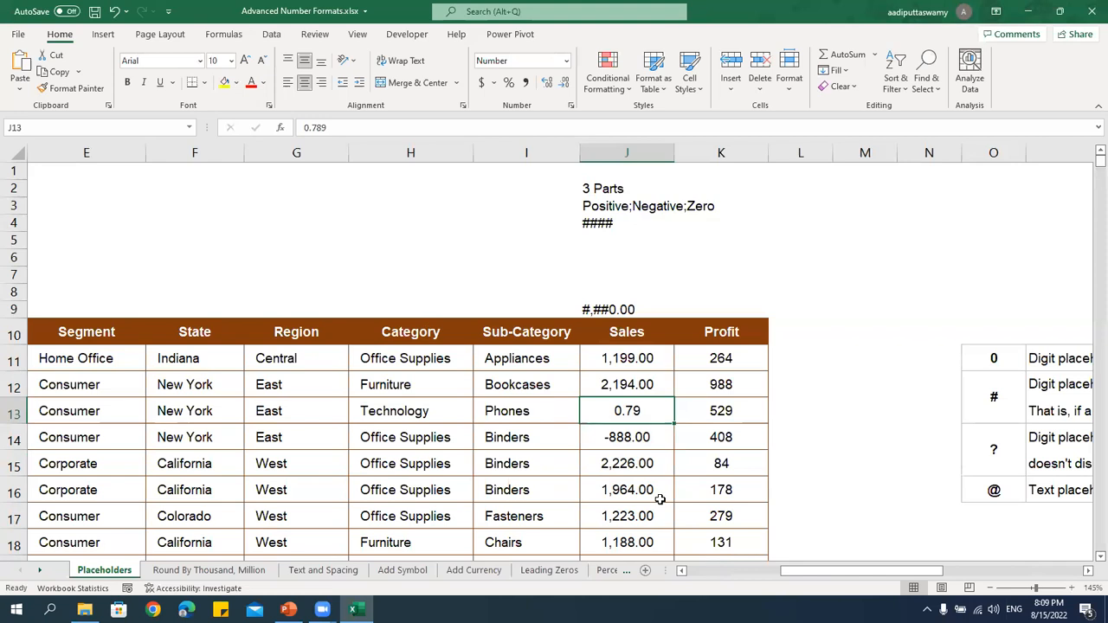
# Add a second, semicolon-separated #,##0.00 section for negative numbers to the custom format code of the Sales values.
pyautogui.hotkey('ctrl', 'Up')
pyautogui.press('Down')
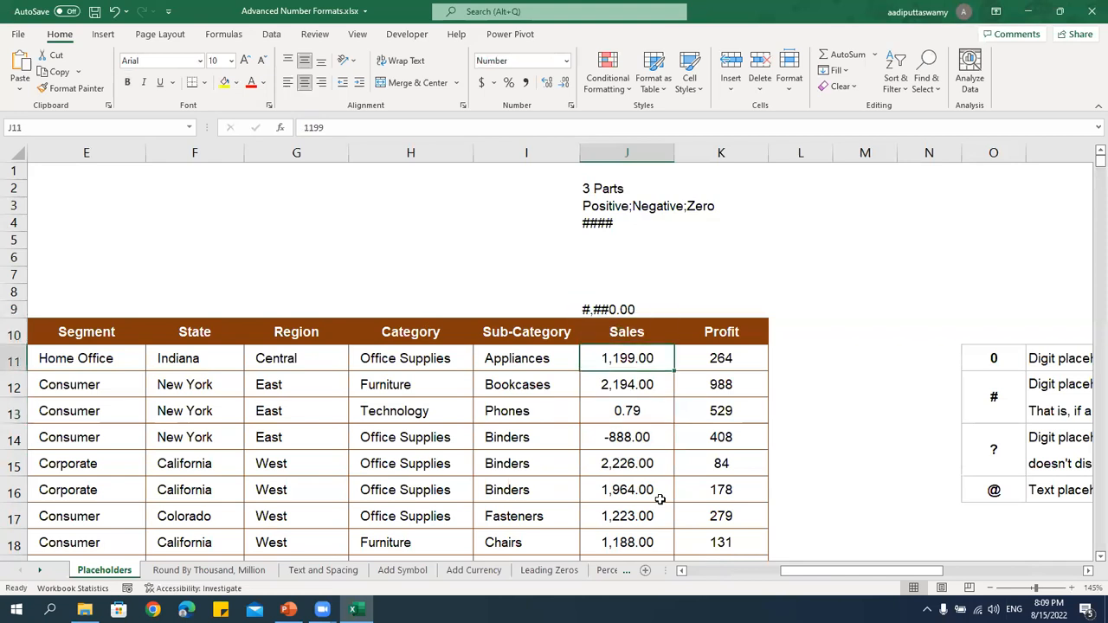
pyautogui.hotkey('ctrl', 'shift', 'Down')
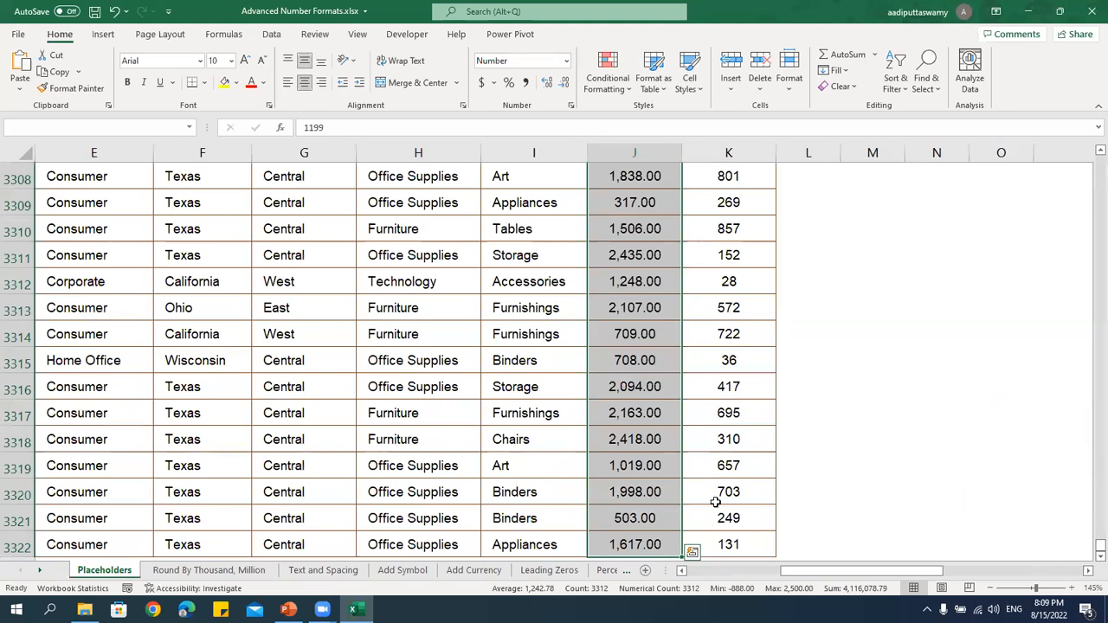
pyautogui.hotkey('ctrl', 'BackSpace')
pyautogui.hotkey('ctrl', '1')
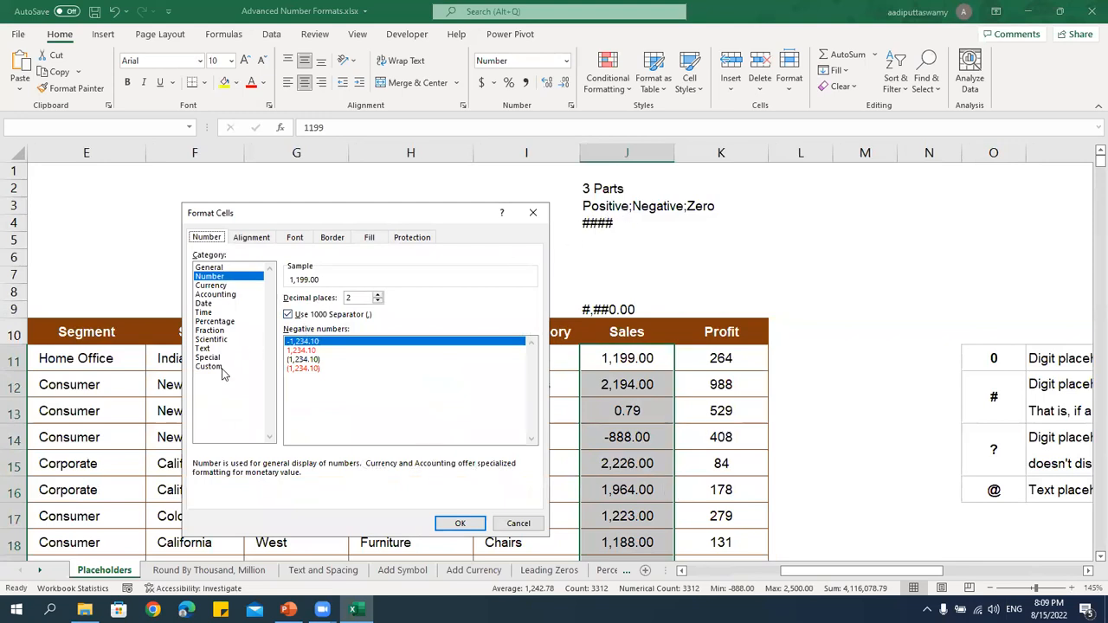
pyautogui.click(221, 369)
pyautogui.moveTo(344, 306); pyautogui.dragTo(194, 326)
pyautogui.hotkey('ctrl', 'c')
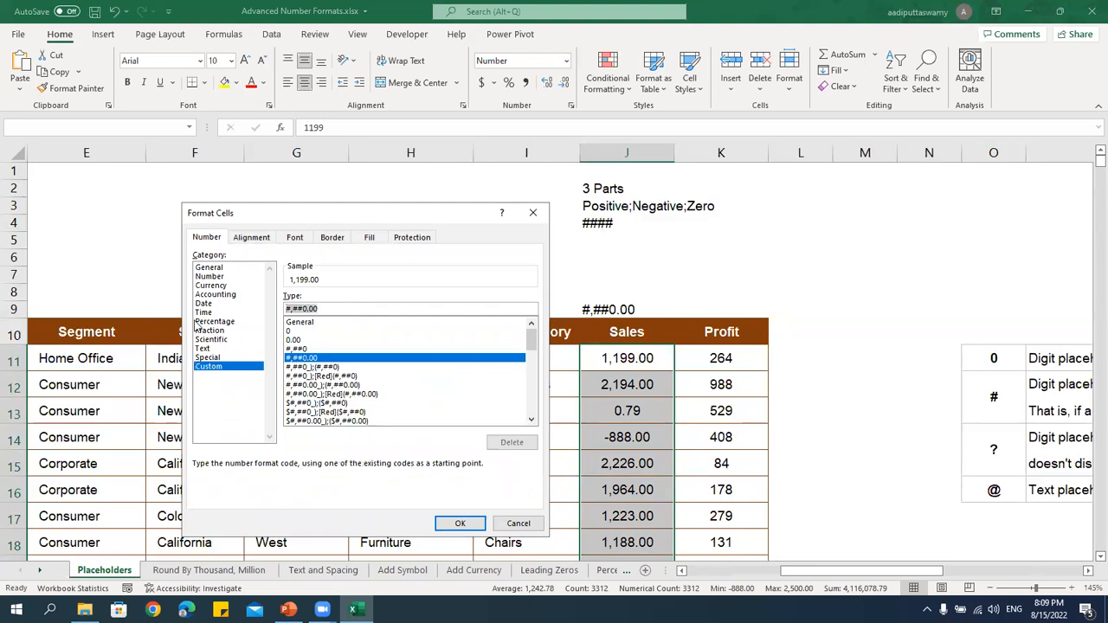
pyautogui.click(334, 308)
pyautogui.write(';')
pyautogui.hotkey('ctrl', 'v')
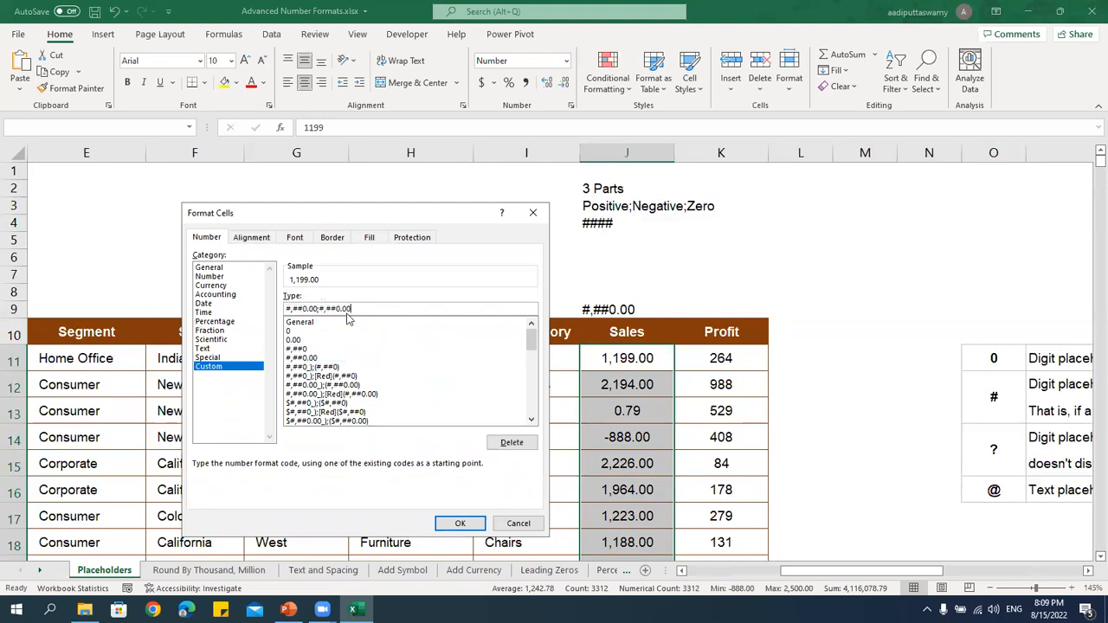
# Enclose the negative section in parentheses, apply #,##0.00;(#,##0.00) to the Sales values, and check J14.
pyautogui.click(320, 308)
pyautogui.write('(')
pyautogui.click(373, 309)
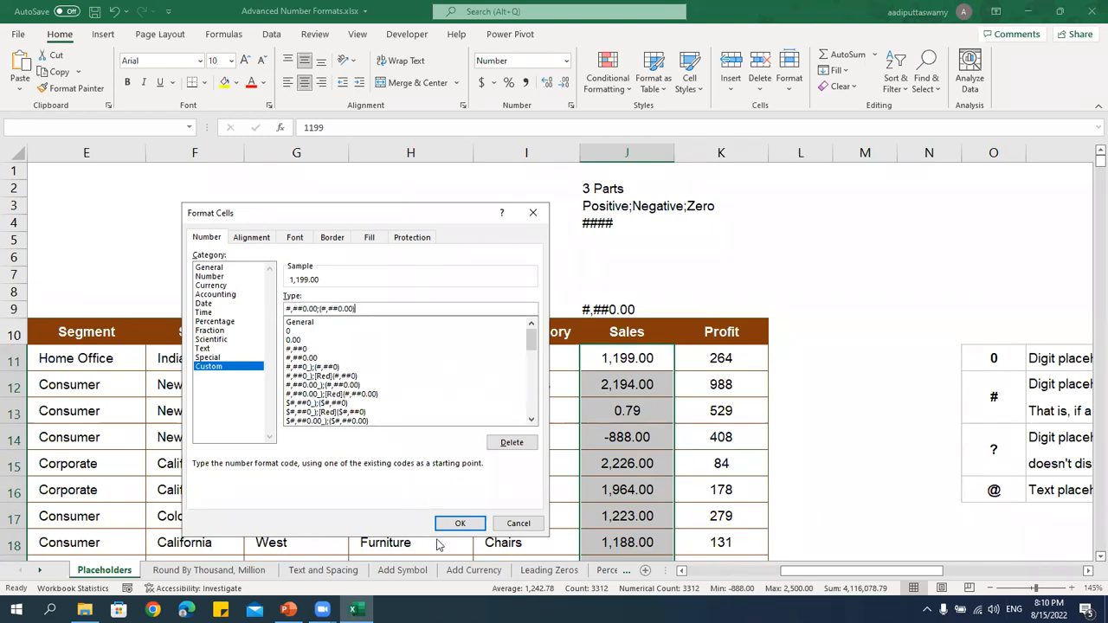
pyautogui.click(459, 524)
pyautogui.click(623, 439)
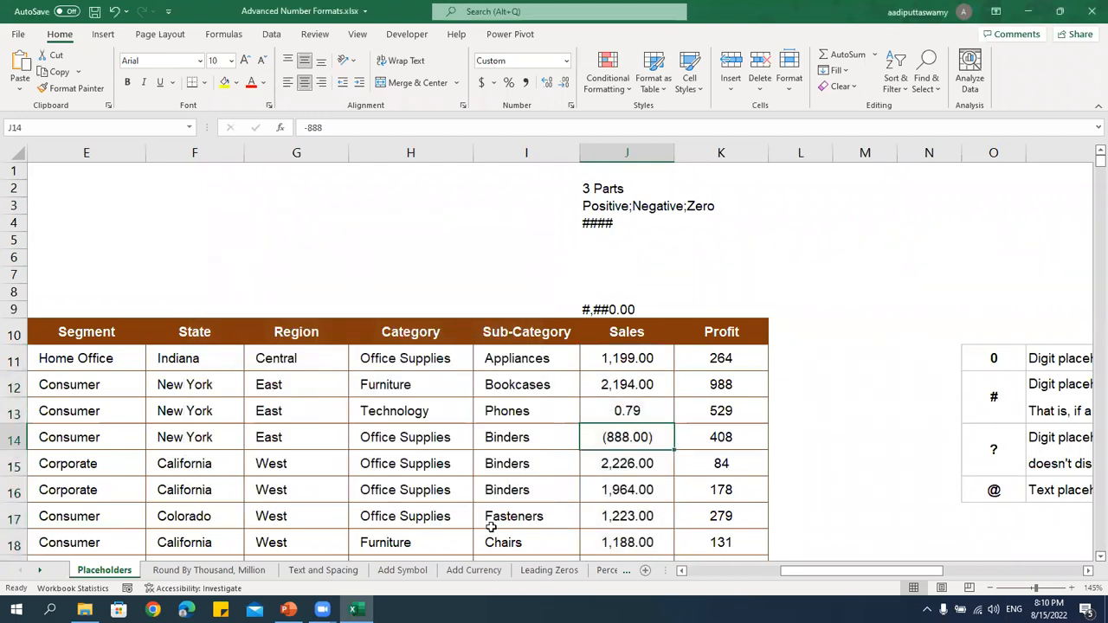
# Replace the sample code in cell J4 with the Sales column's format code #,##0.00;(#,##0.00).
pyautogui.click(654, 361)
pyautogui.hotkey('ctrl', 'shift', 'Down')
pyautogui.hotkey('ctrl', '1')
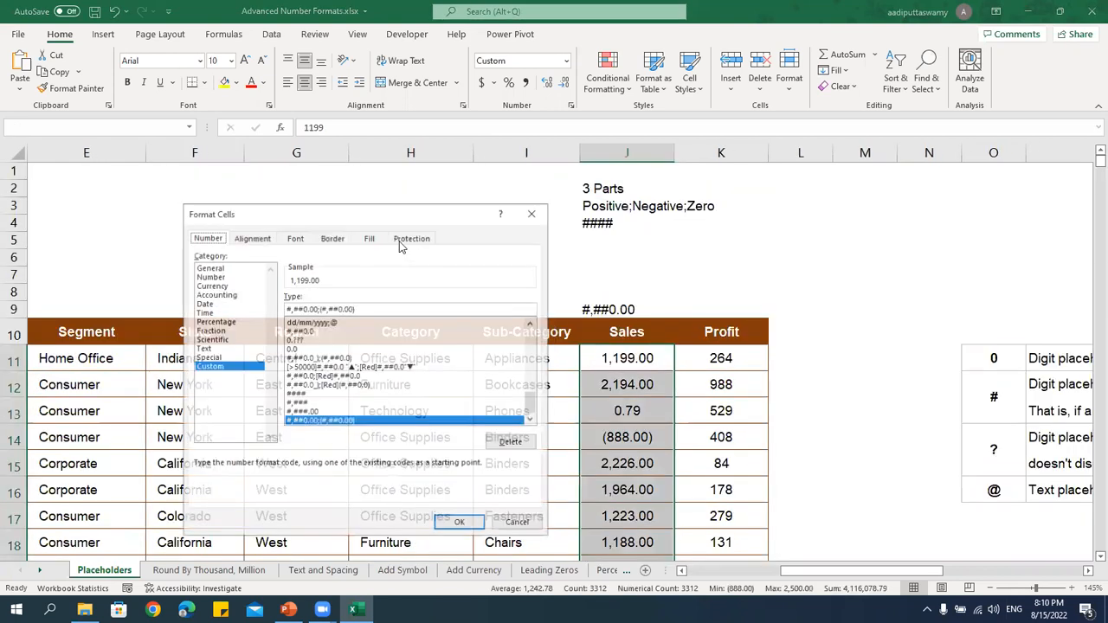
pyautogui.press('Escape')
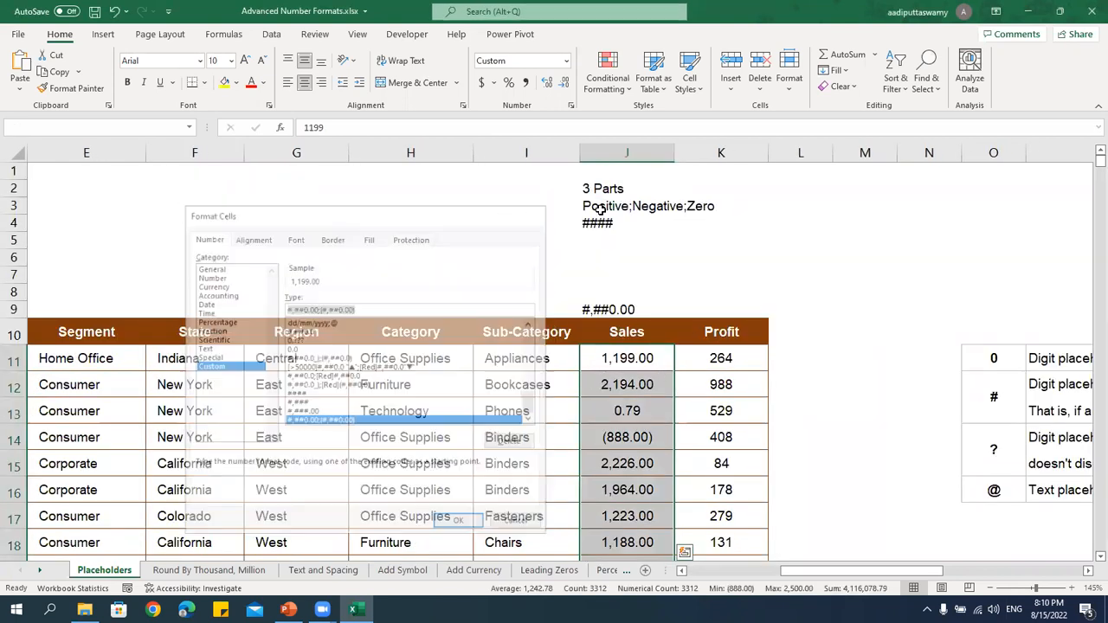
pyautogui.click(596, 209)
pyautogui.doubleClick(607, 224)
pyautogui.doubleClick(627, 224)
pyautogui.write('#,##0.00;(#,##0.00)')
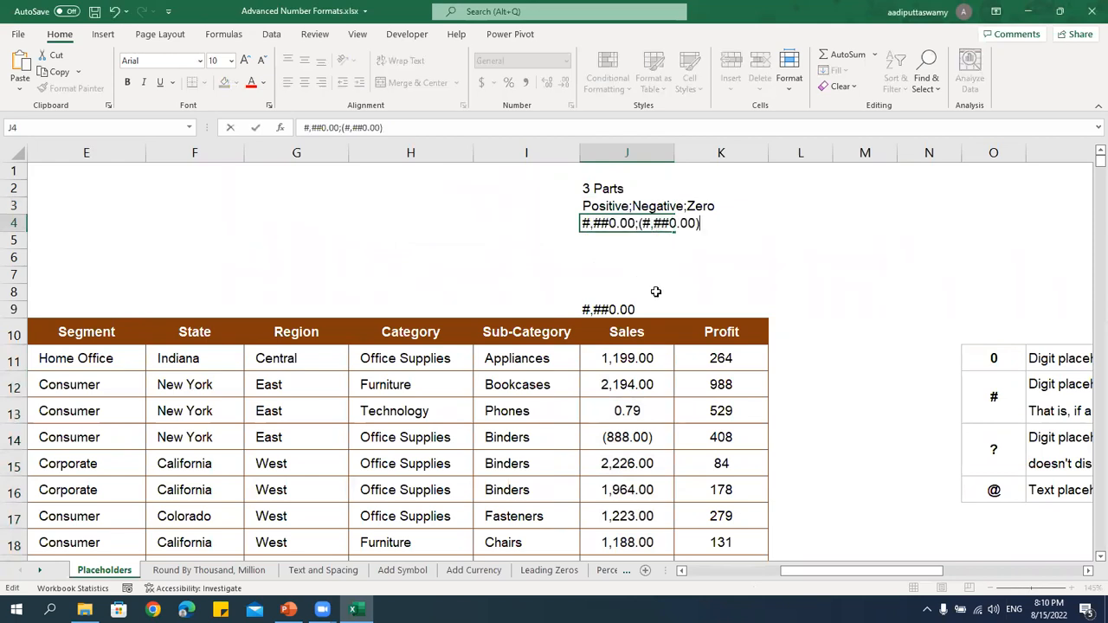
pyautogui.click(658, 274)
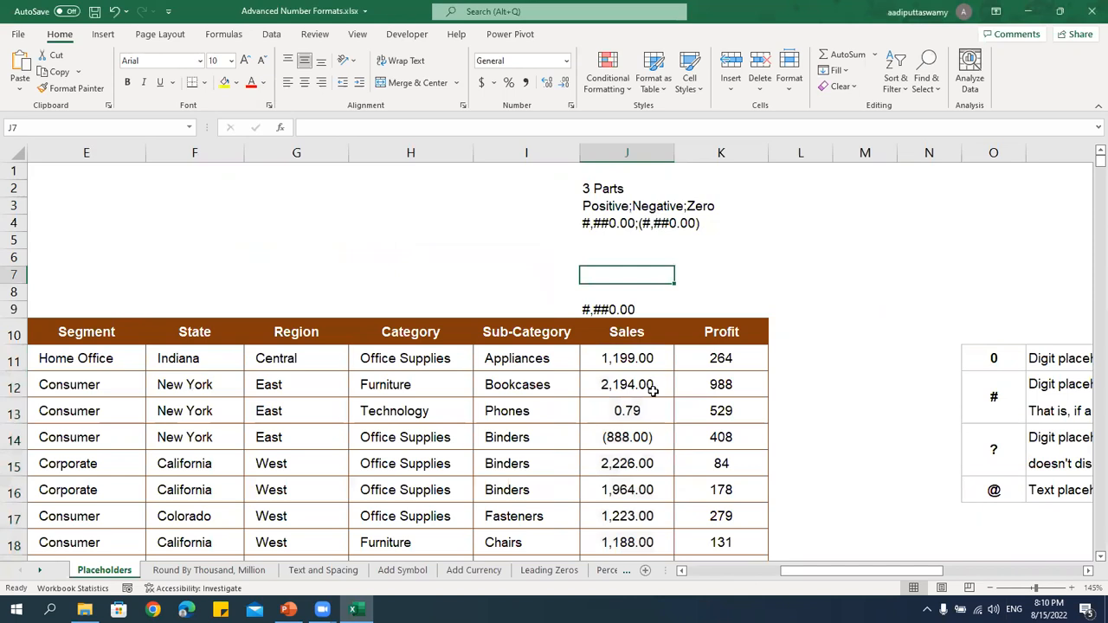
# Append [Red] to the negative section of the Sales column's custom format and check the negative value in J14.
pyautogui.click(650, 429)
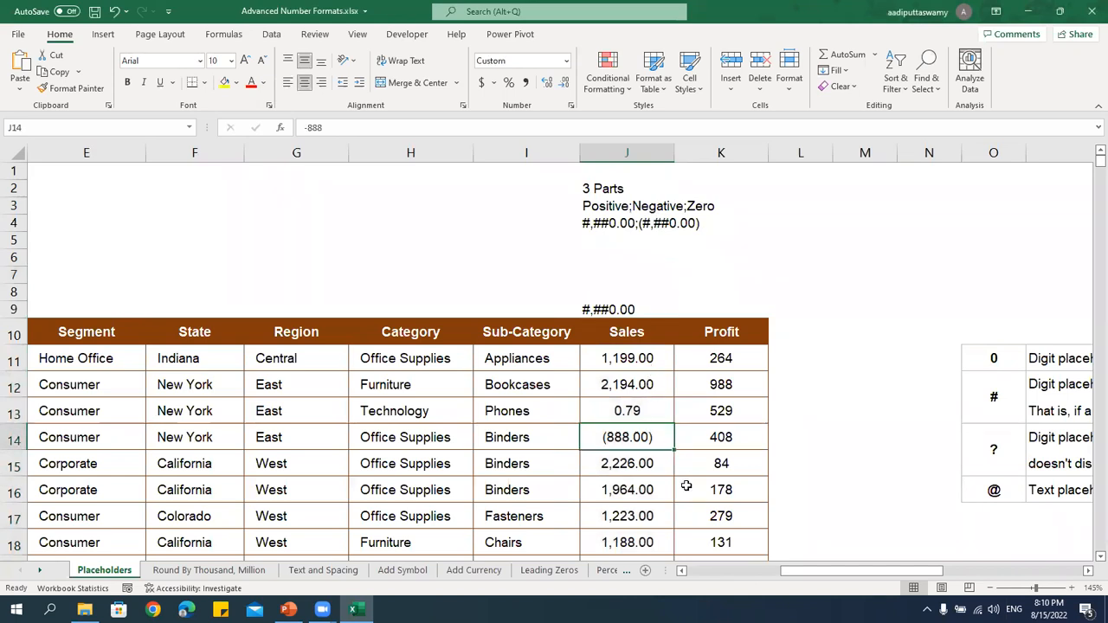
pyautogui.click(649, 362)
pyautogui.hotkey('ctrl', 'shift', 'Down')
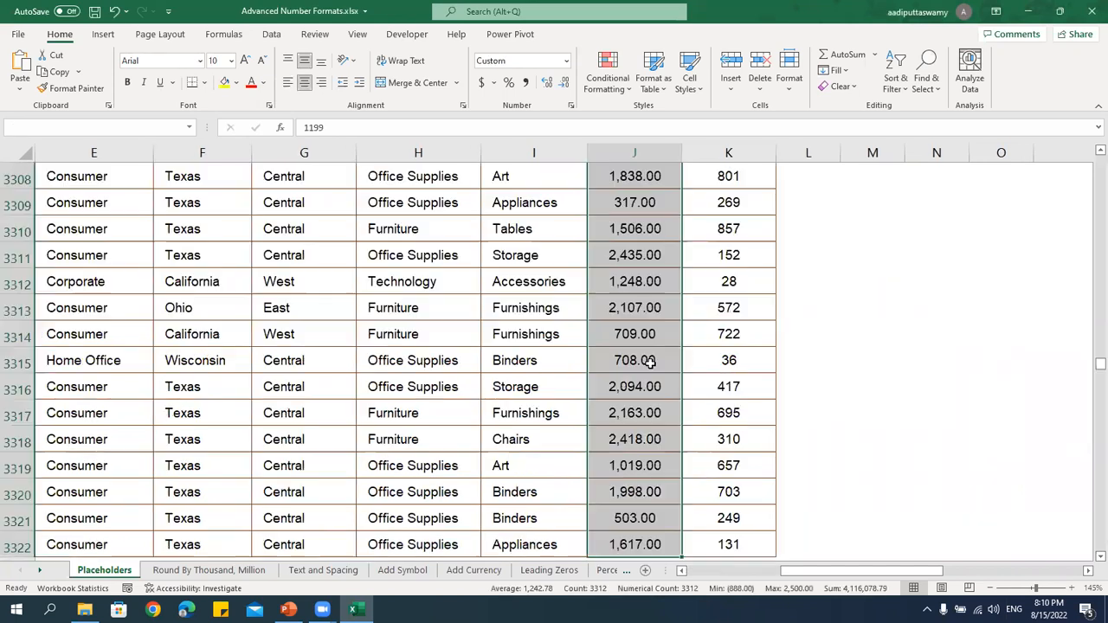
pyautogui.hotkey('ctrl', 'BackSpace')
pyautogui.hotkey('ctrl', '1')
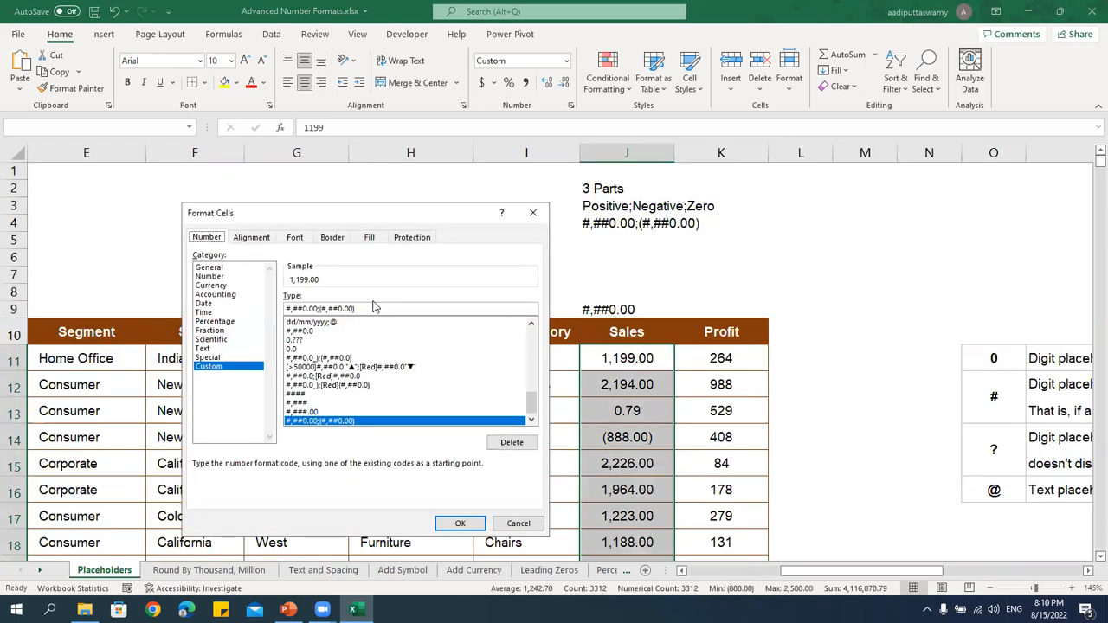
pyautogui.write(';')
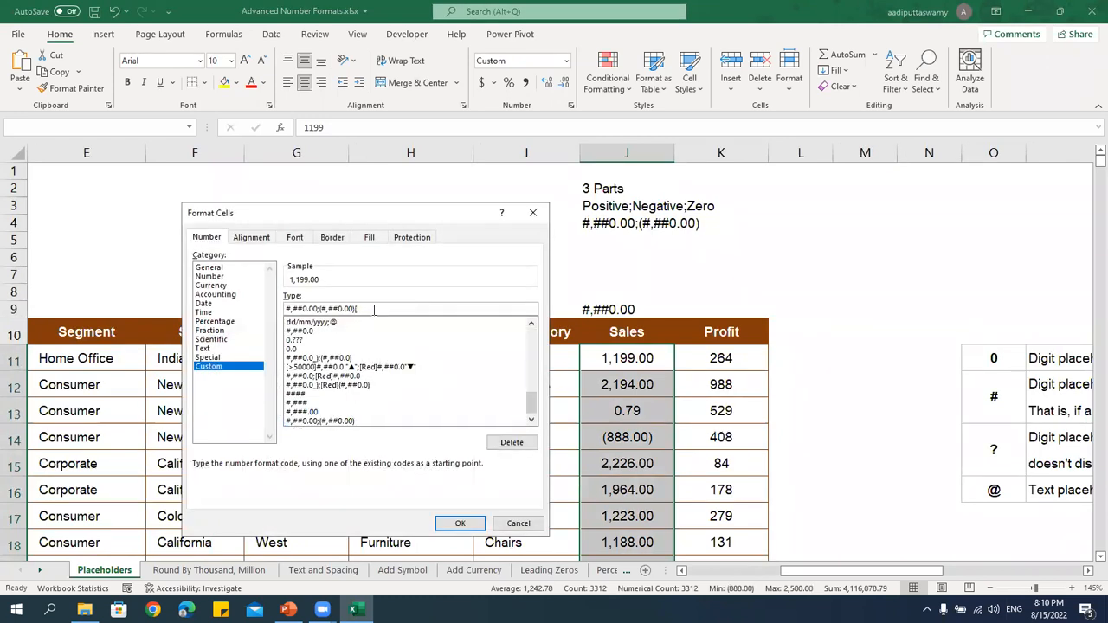
pyautogui.write('[Red]')
pyautogui.click(460, 523)
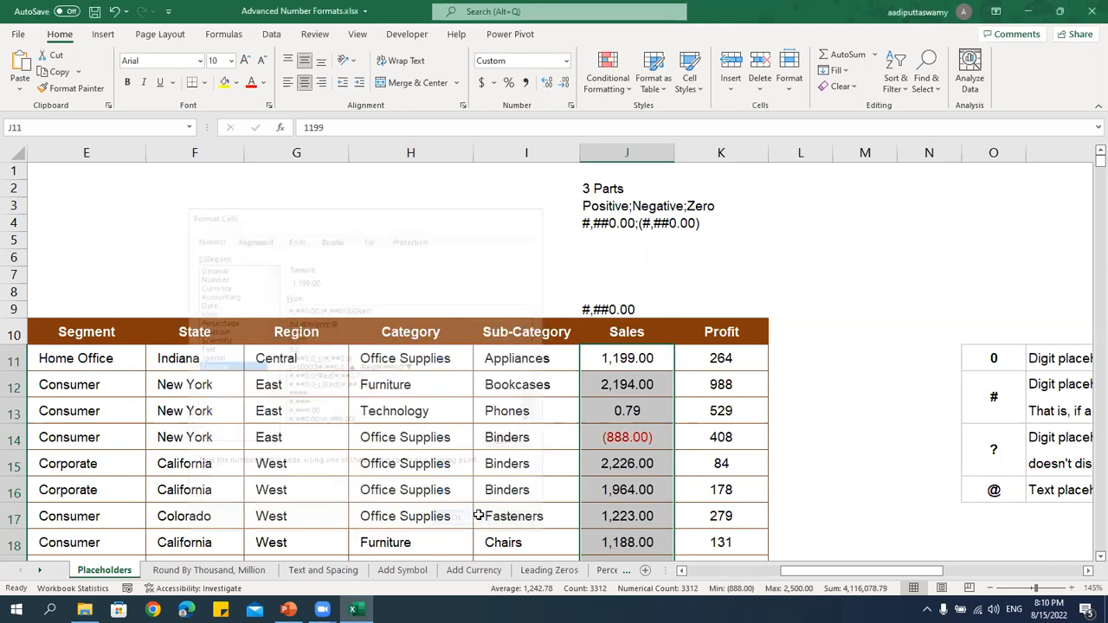
pyautogui.press('Down')
pyautogui.press('Down')
pyautogui.press('Down')
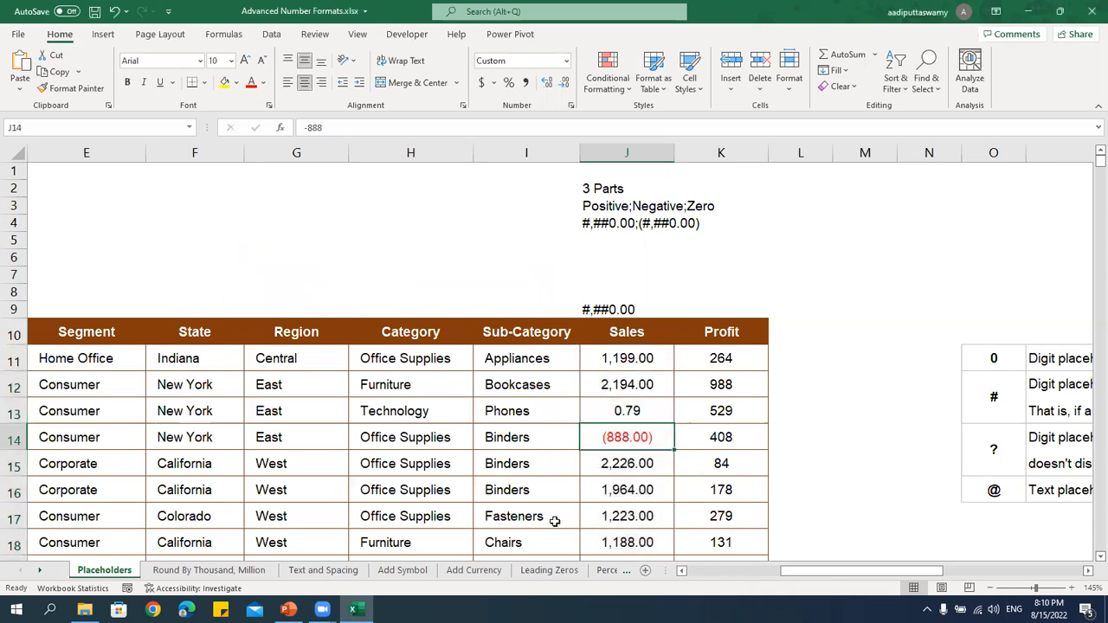
# Prefix the positive section of the Sales values' custom number format with [Blue] and apply it.
pyautogui.click(644, 353)
pyautogui.hotkey('ctrl', 'shift', 'Down')
pyautogui.hotkey('ctrl', 'BackSpace')
pyautogui.hotkey('ctrl', '1')
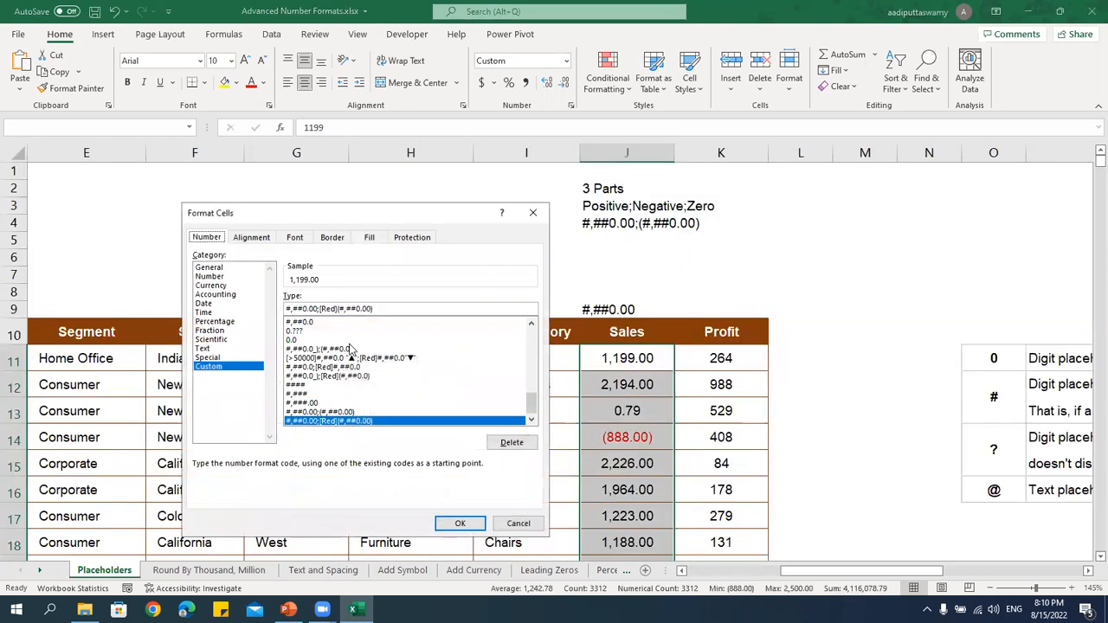
pyautogui.click(288, 309)
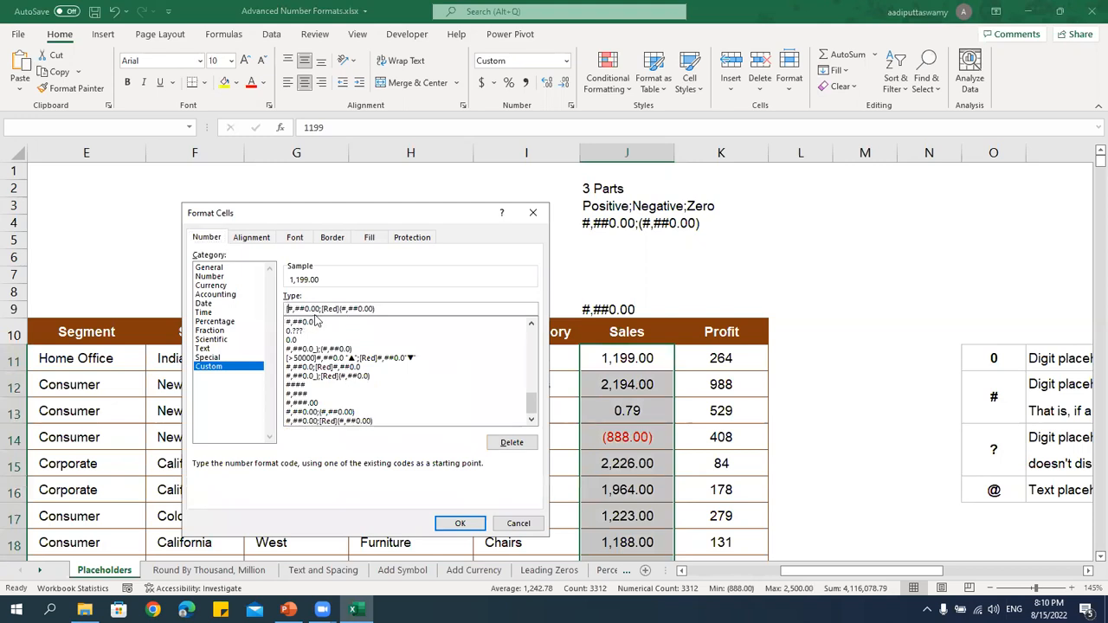
pyautogui.write('[Blu')
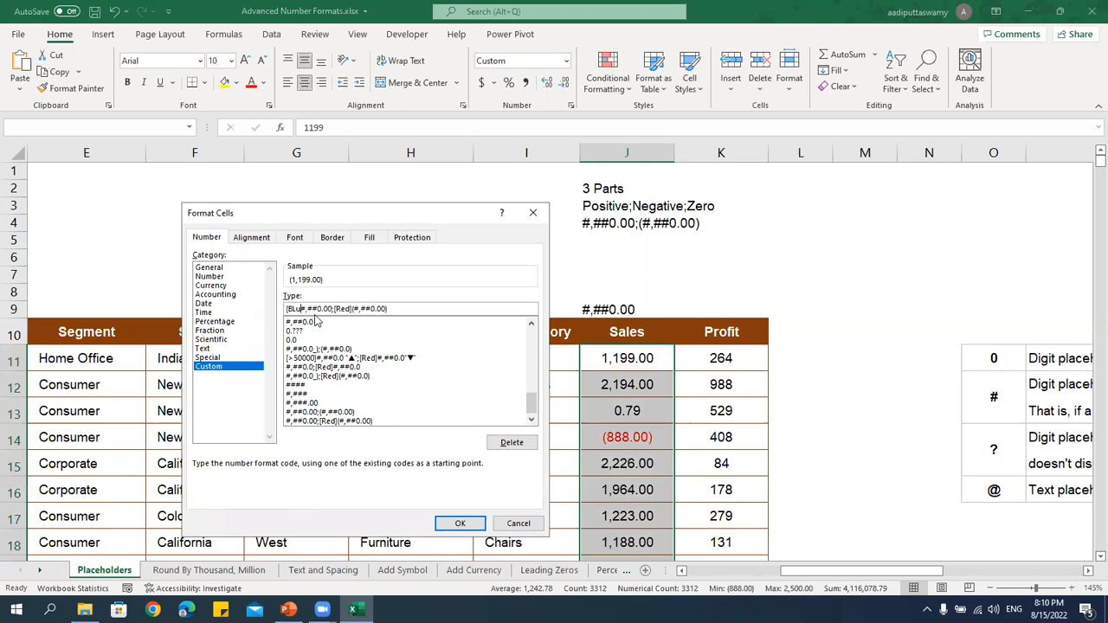
pyautogui.write('e]')
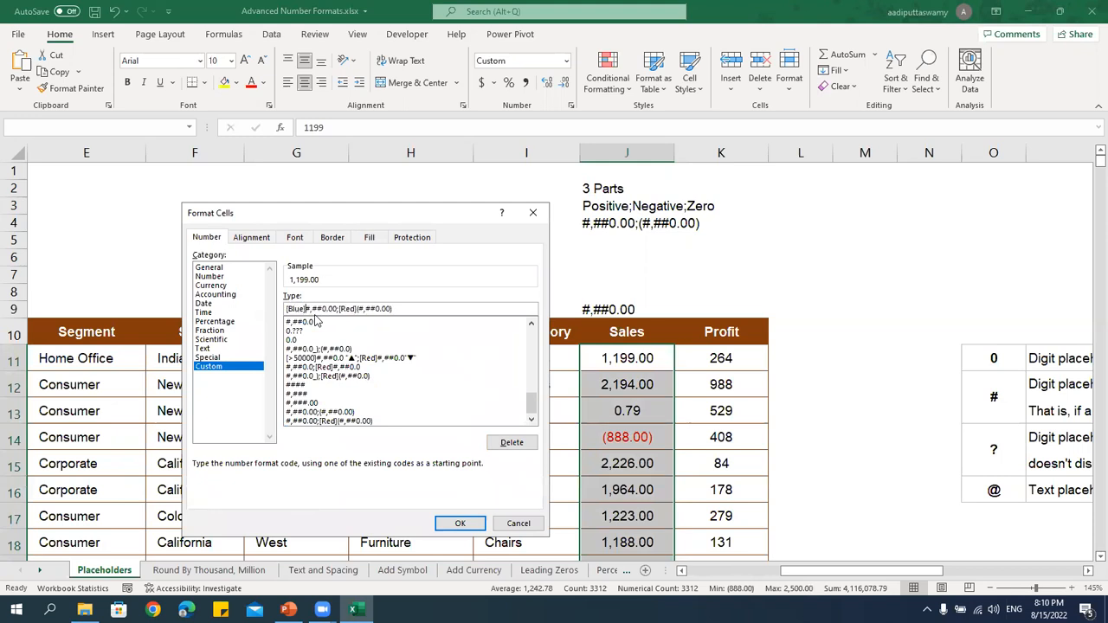
pyautogui.click(460, 523)
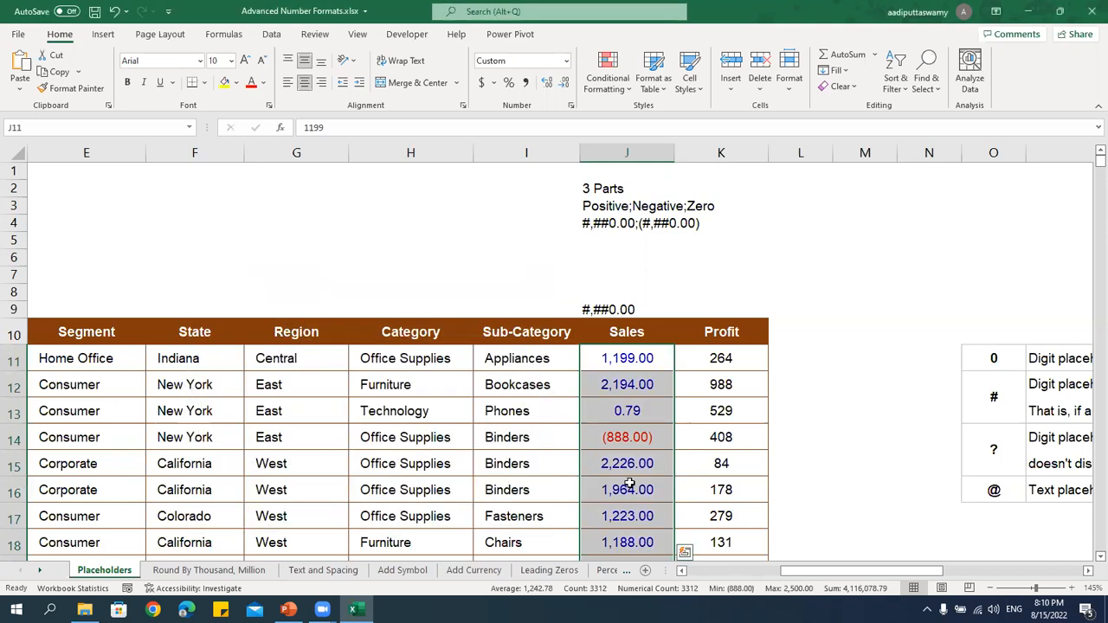
# Add a third section, ;"-", for zero values to the Sales column's custom number format.
pyautogui.click(652, 368)
pyautogui.hotkey('ctrl', 'shift', 'Down')
pyautogui.hotkey('ctrl', 'BackSpace')
pyautogui.hotkey('ctrl', '1')
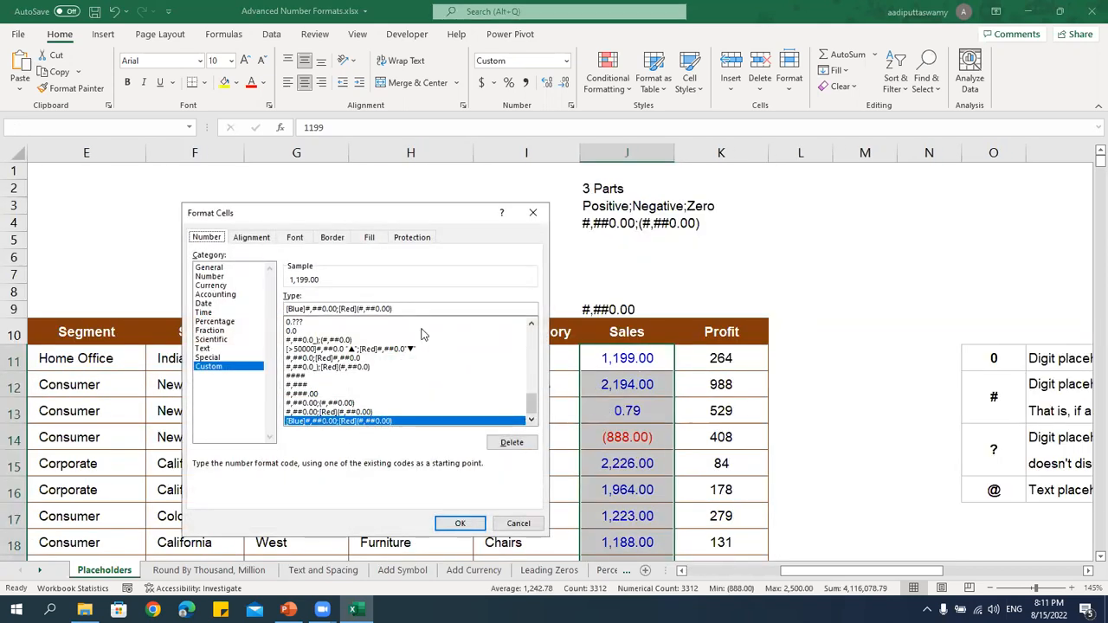
pyautogui.click(419, 310)
pyautogui.write(';"-')
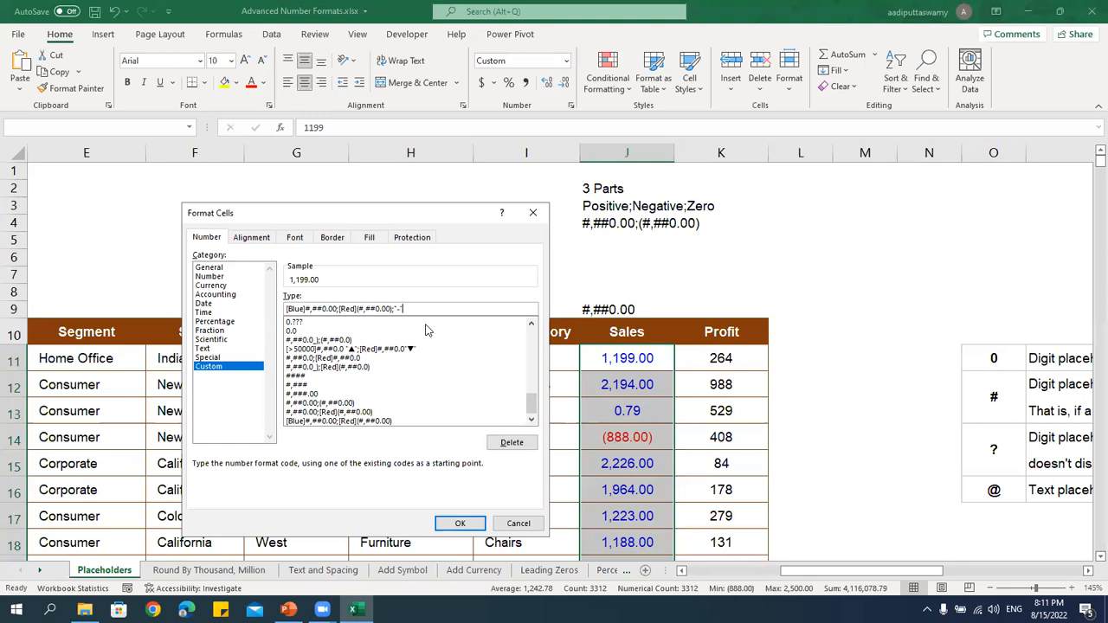
pyautogui.click(460, 523)
# Enter 0 in Sales cell J16 and check how the zero value is formatted.
pyautogui.scroll(-4, 645, 450)
pyautogui.scroll(3, 645, 449)
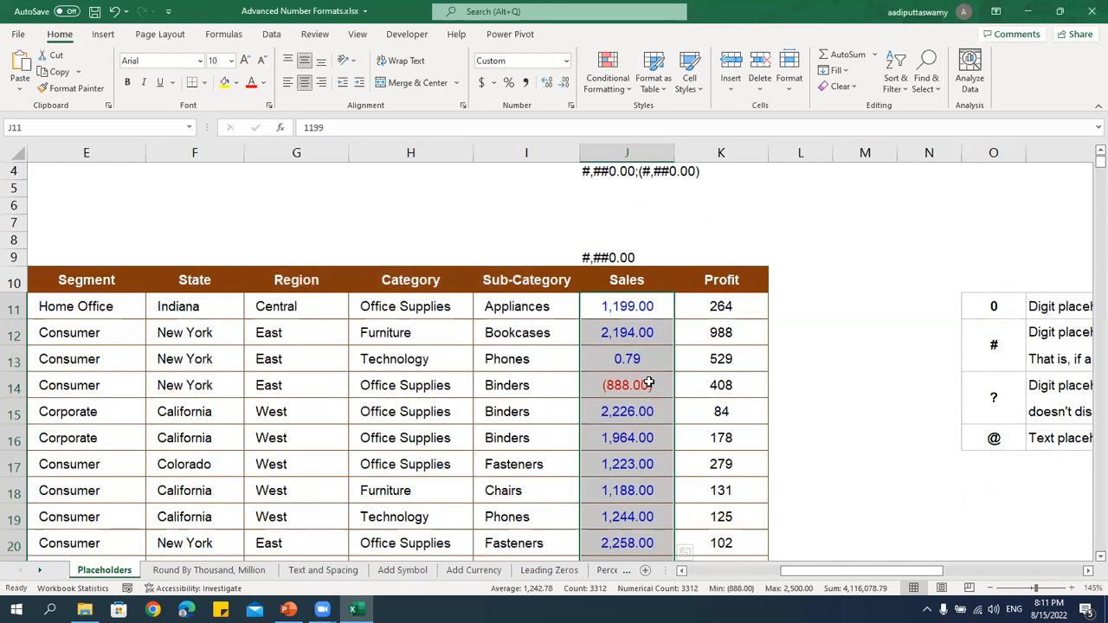
pyautogui.click(645, 440)
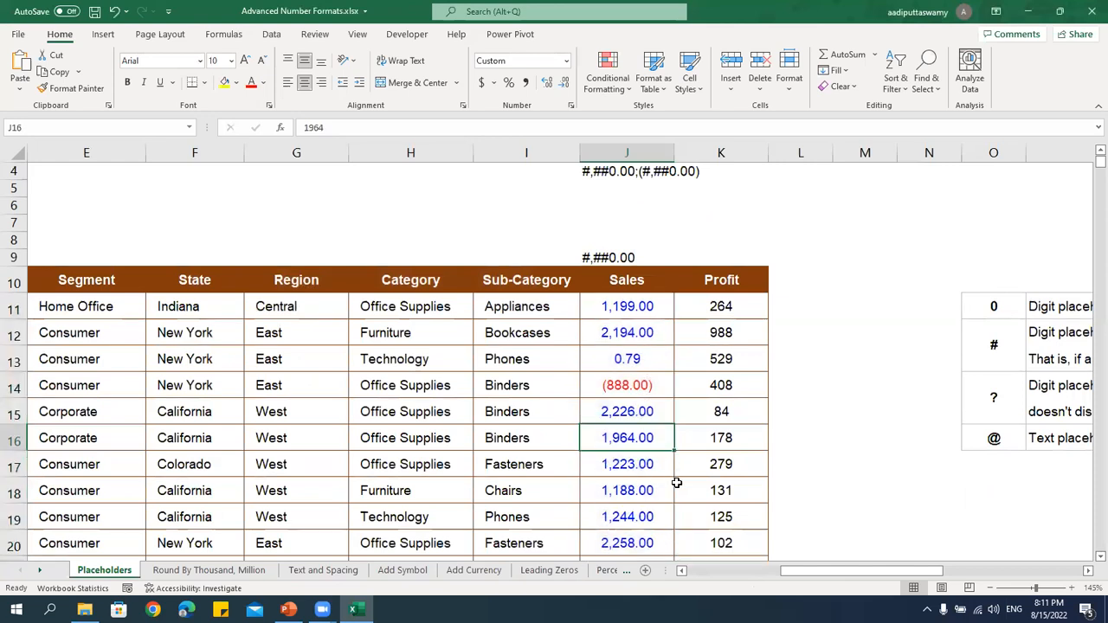
pyautogui.write('0')
pyautogui.press('Return')
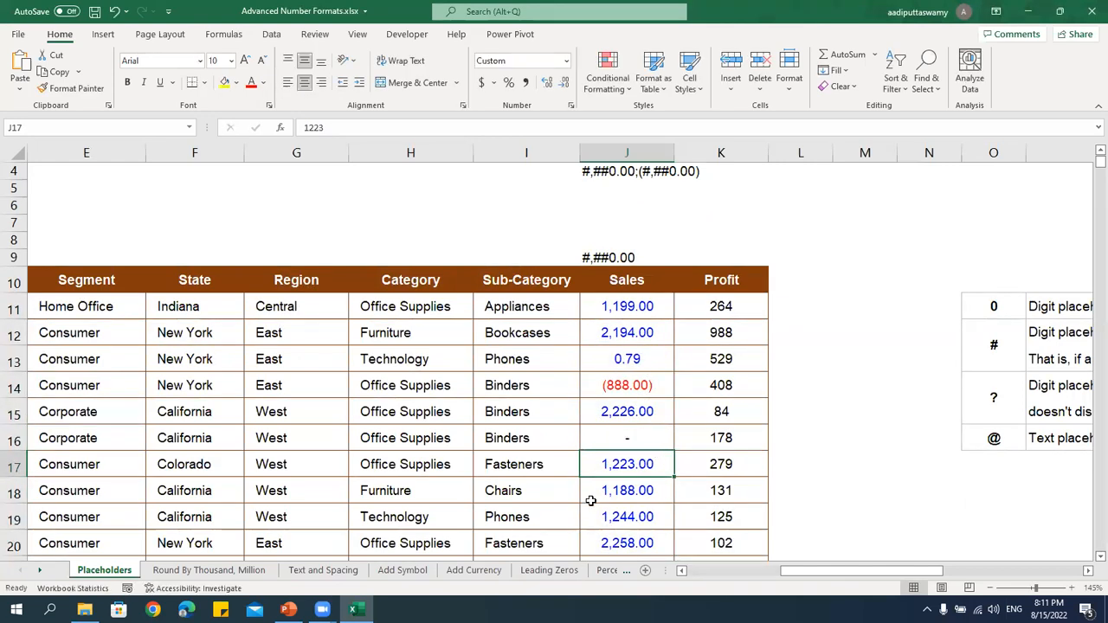
pyautogui.click(643, 448)
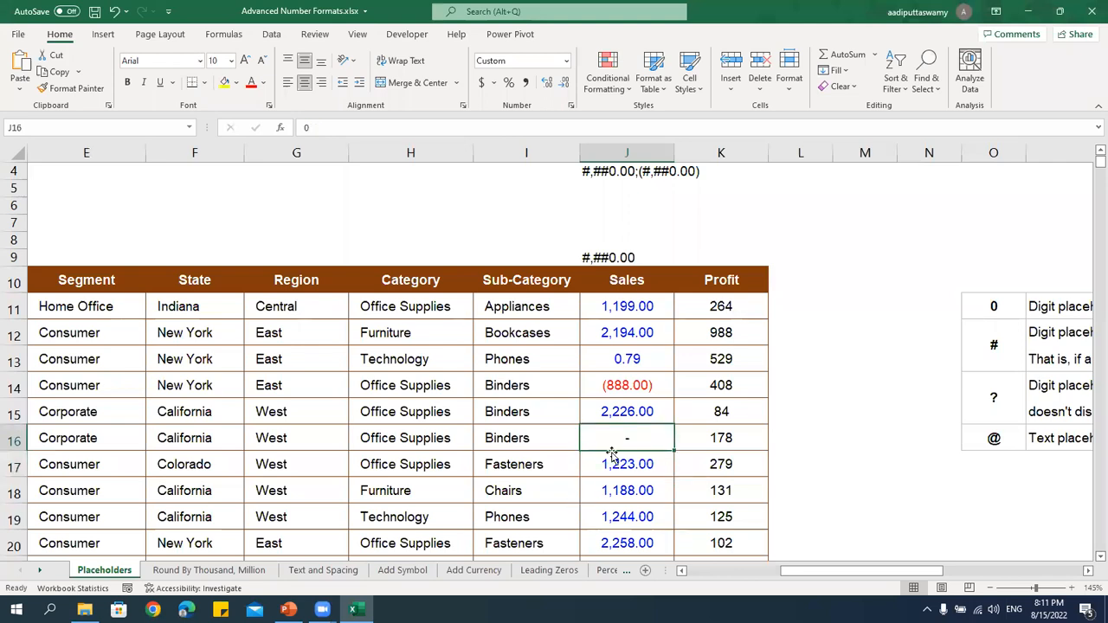
# Copy the Sales column's format code into J5, examine its positive, negative and zero sections, and discard the entry.
pyautogui.click(648, 305)
pyautogui.hotkey('ctrl', 'shift', 'Down')
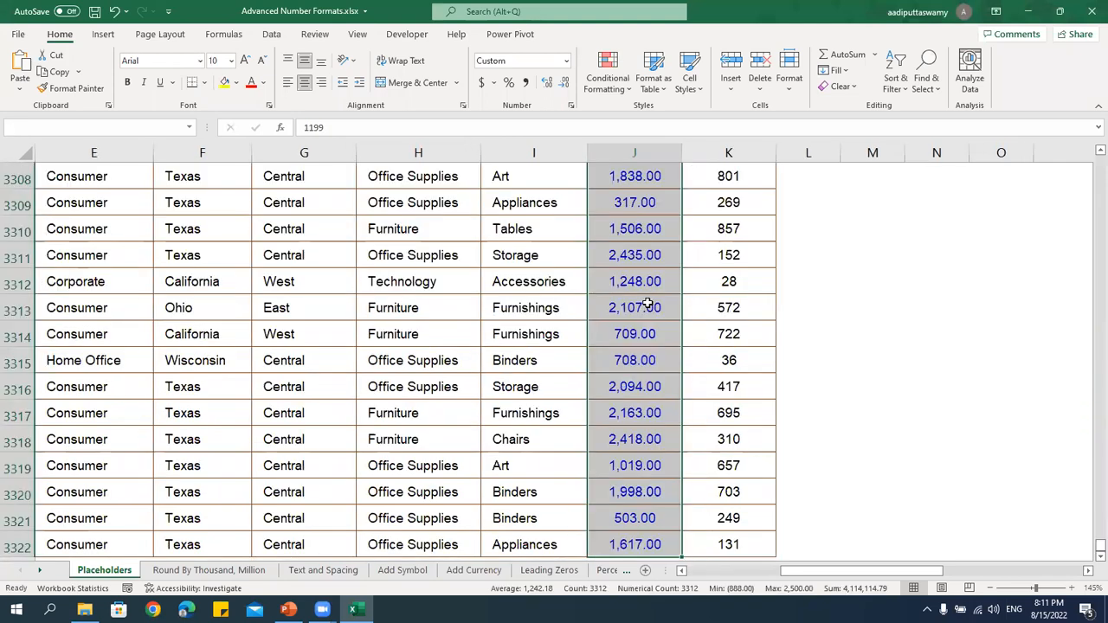
pyautogui.hotkey('ctrl', '1')
pyautogui.doubleClick(431, 310)
pyautogui.hotkey('ctrl', 'c')
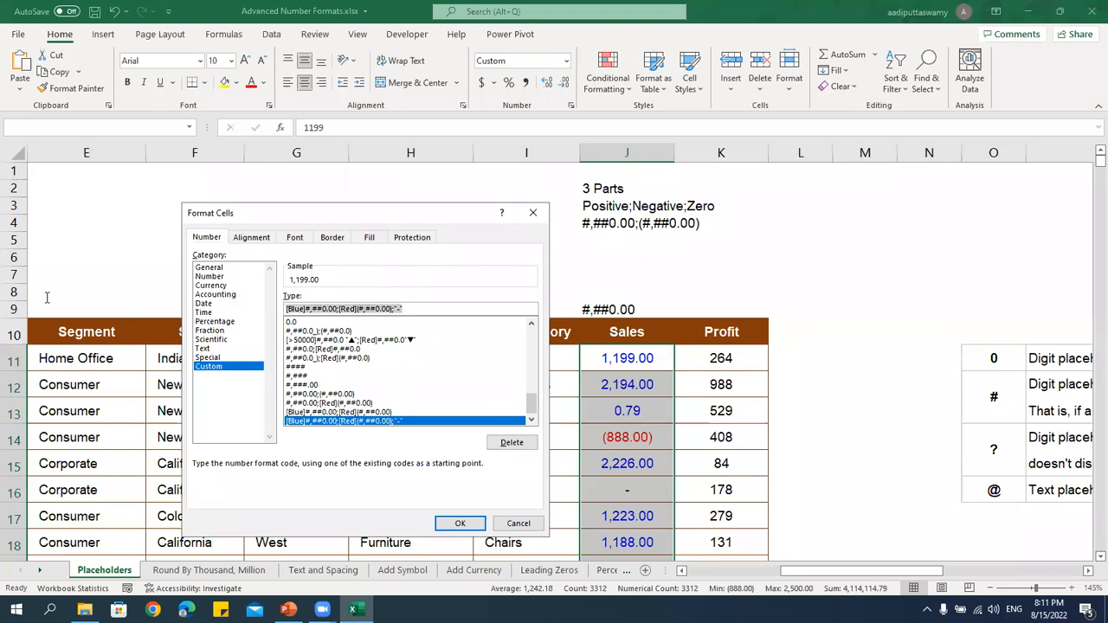
pyautogui.press('Escape')
pyautogui.doubleClick(605, 242)
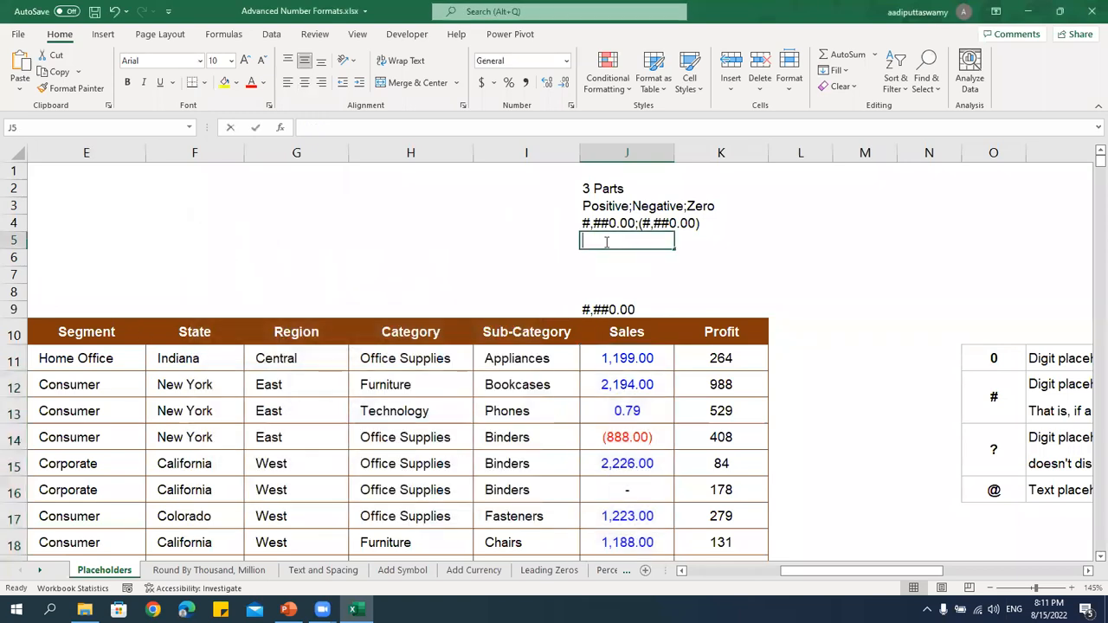
pyautogui.hotkey('ctrl', 'v')
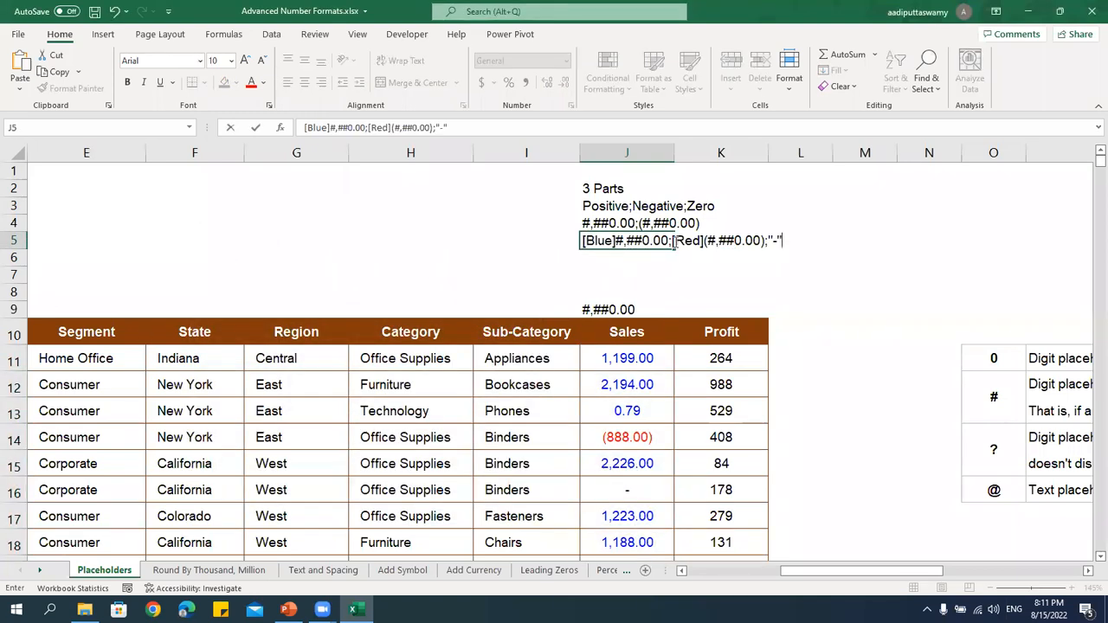
pyautogui.moveTo(667, 241); pyautogui.dragTo(576, 242)
pyautogui.moveTo(674, 242); pyautogui.dragTo(829, 238)
pyautogui.press('Escape')
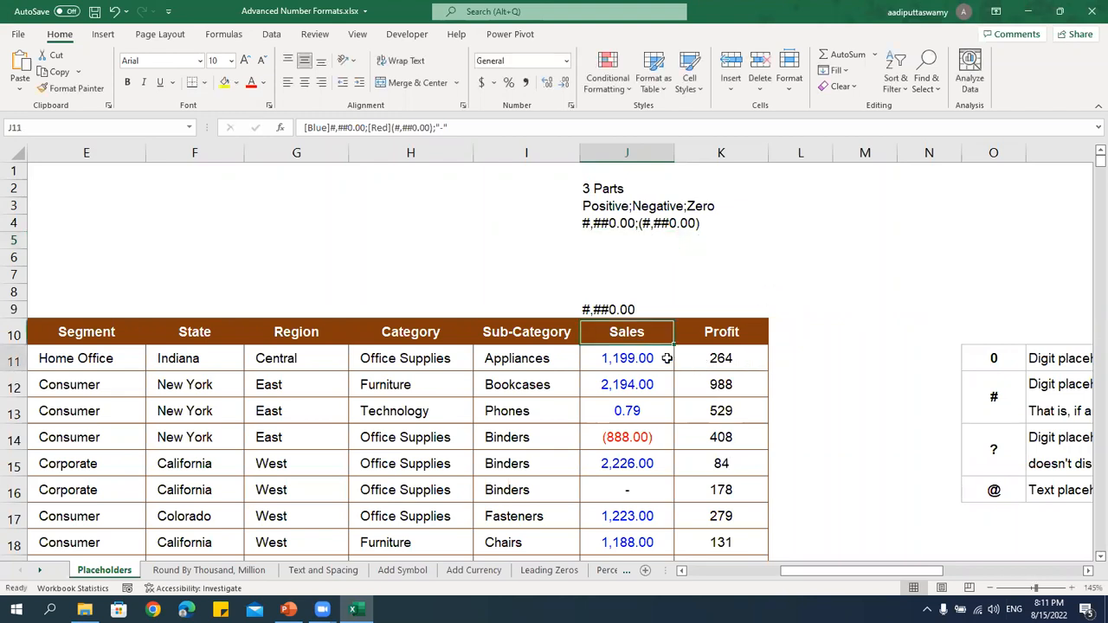
# Replace the dash in the zero section of the Sales values' custom format with the text "Zero".
pyautogui.click(667, 358)
pyautogui.hotkey('ctrl', 'shift', 'Down')
pyautogui.hotkey('ctrl', 'BackSpace')
pyautogui.hotkey('ctrl', '1')
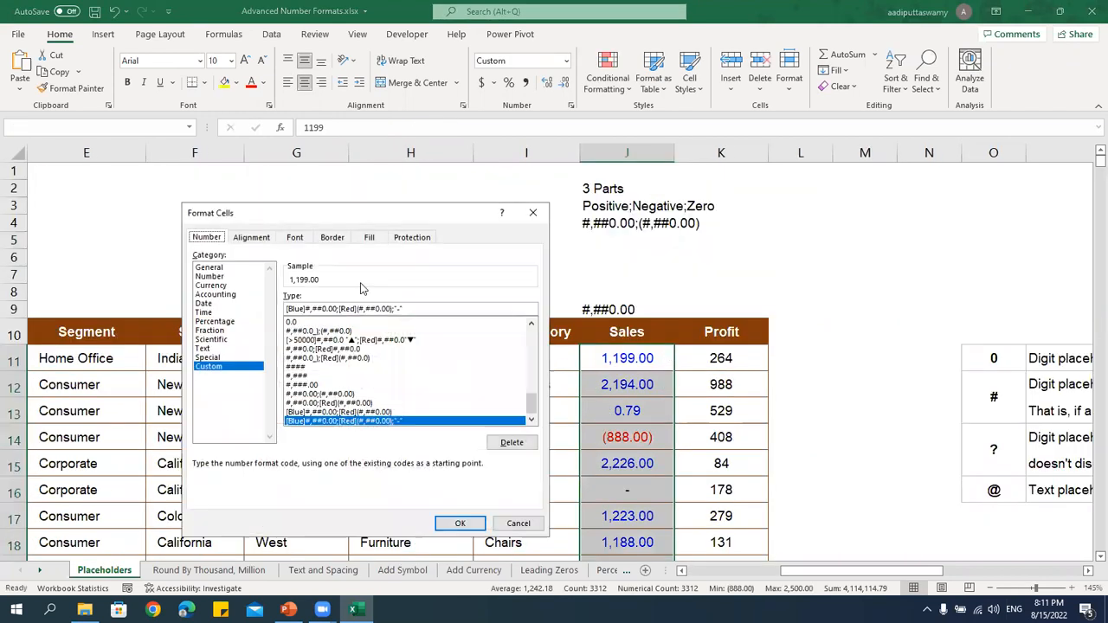
pyautogui.press('BackSpace')
pyautogui.press('BackSpace')
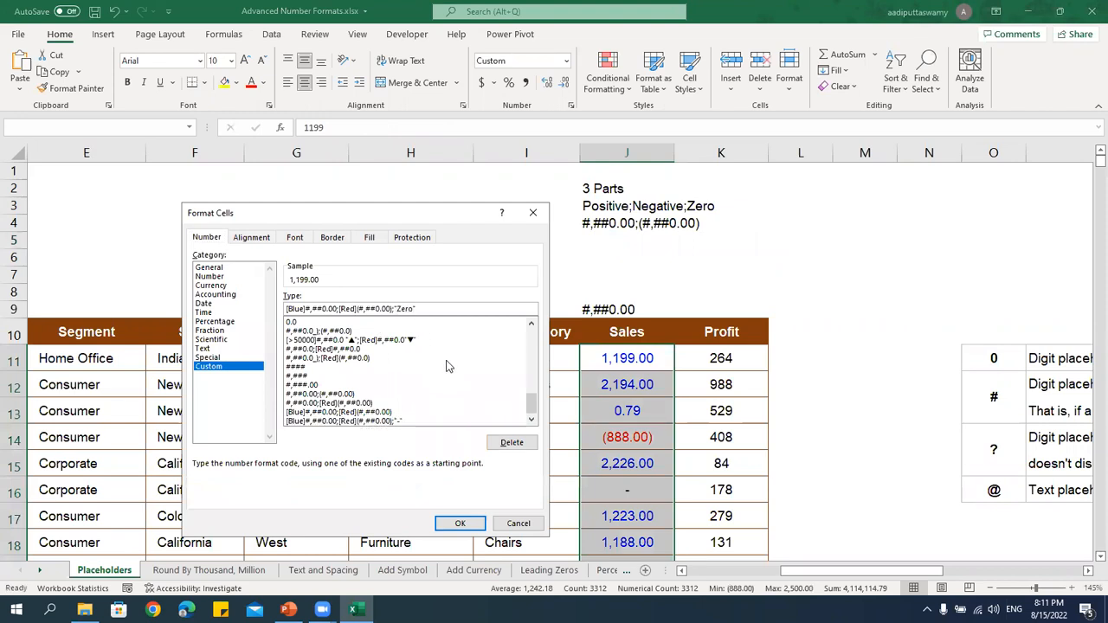
pyautogui.click(459, 523)
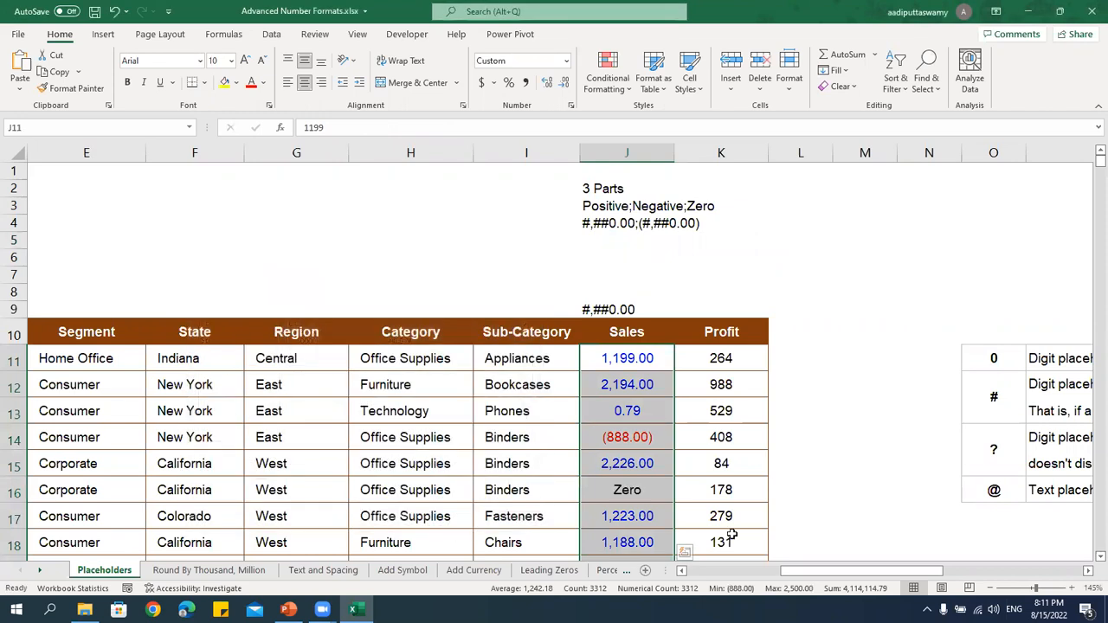
# Enter 0 in Sales cells J18 and J20 to test the zero section of the format.
pyautogui.click(638, 481)
pyautogui.scroll(-2, 680, 484)
pyautogui.click(662, 443)
pyautogui.write('0')
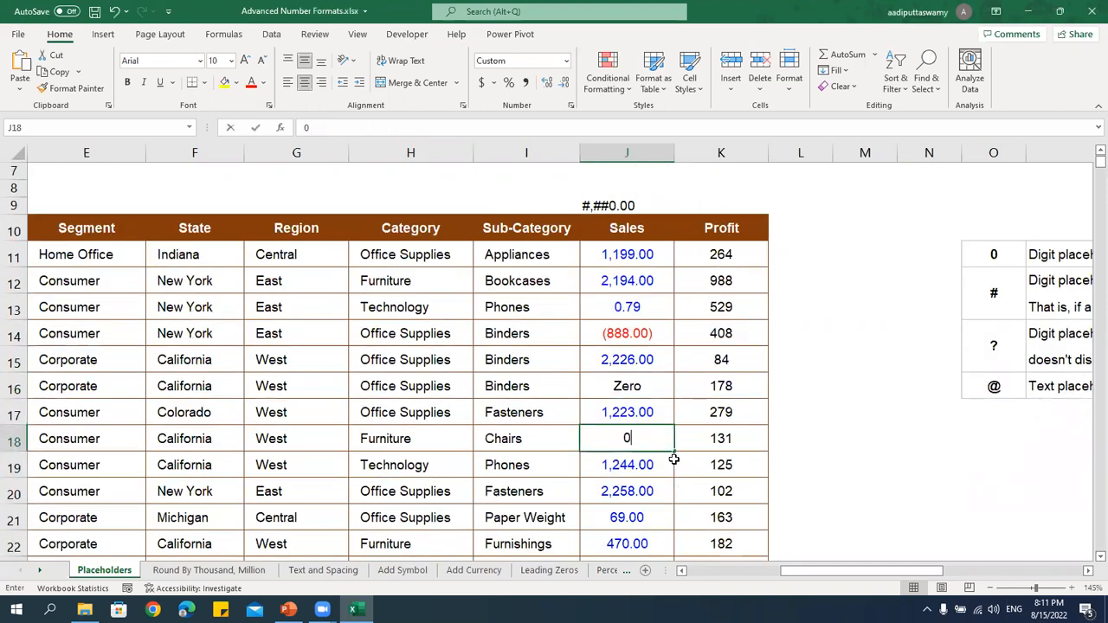
pyautogui.press('Tab')
pyautogui.click(664, 499)
pyautogui.write('0')
pyautogui.click(766, 468)
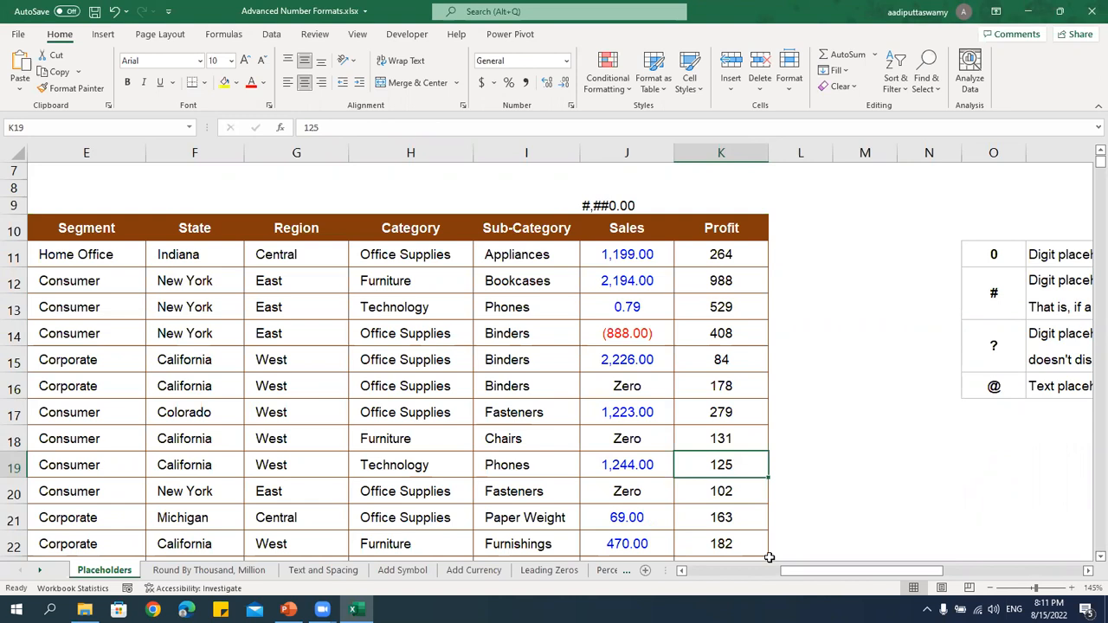
# Add [Green] after "Zero" in the zero section of the Sales values' custom number format.
pyautogui.click(654, 255)
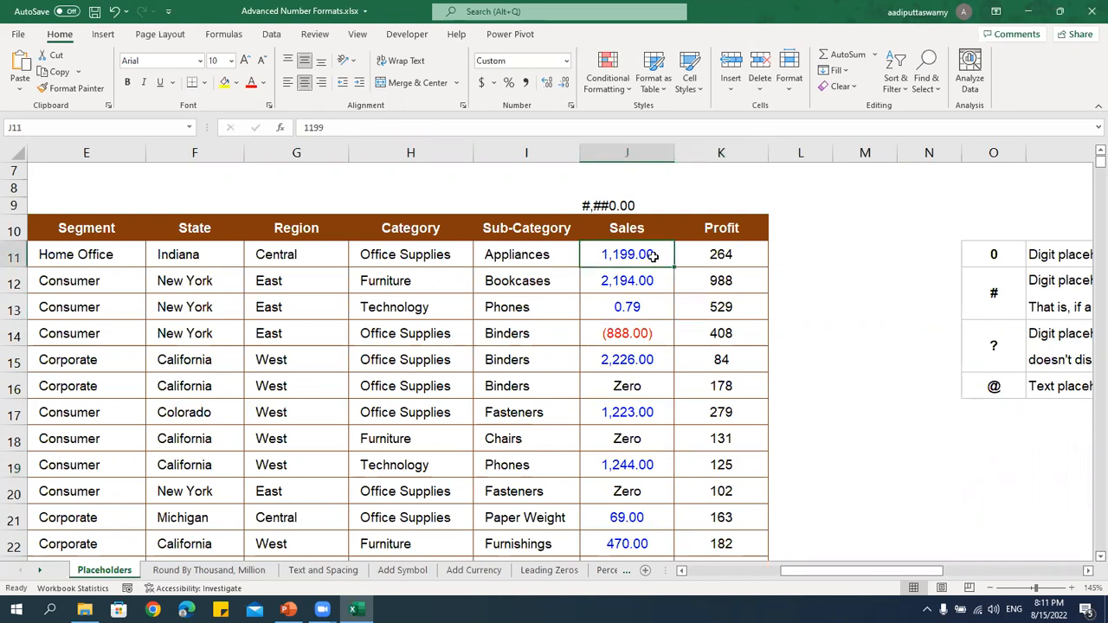
pyautogui.hotkey('ctrl', 'shift', 'Down')
pyautogui.hotkey('ctrl', 'BackSpace')
pyautogui.hotkey('ctrl', '1')
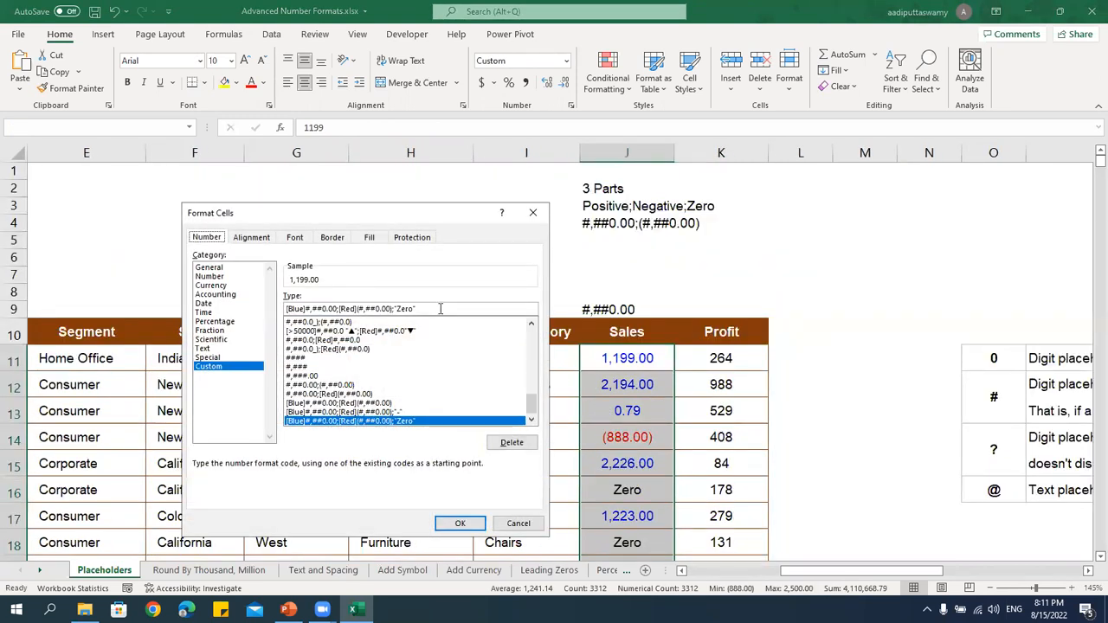
pyautogui.write(';[Green')
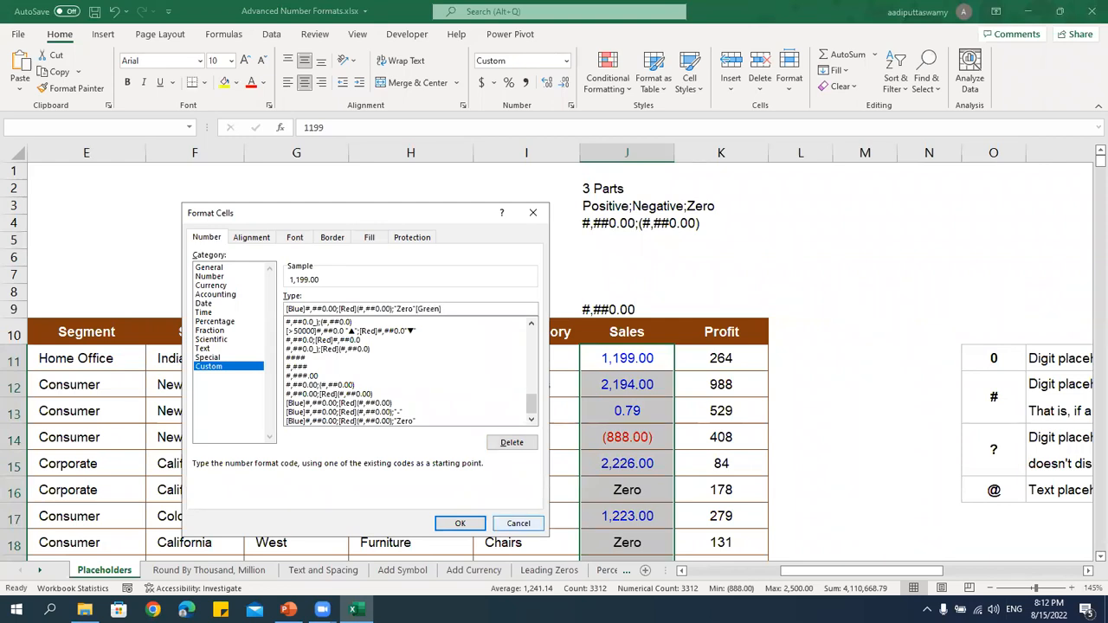
pyautogui.click(460, 523)
# Enter 0 in Sales cell J28 to test the green zero format.
pyautogui.scroll(-6, 726, 481)
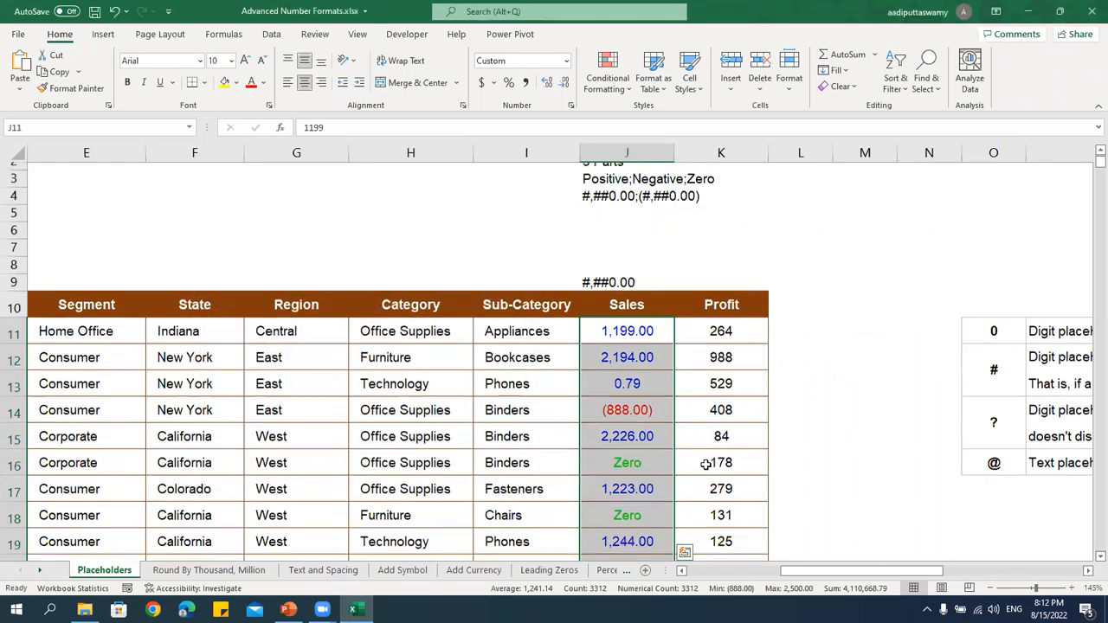
pyautogui.click(668, 420)
pyautogui.write('0')
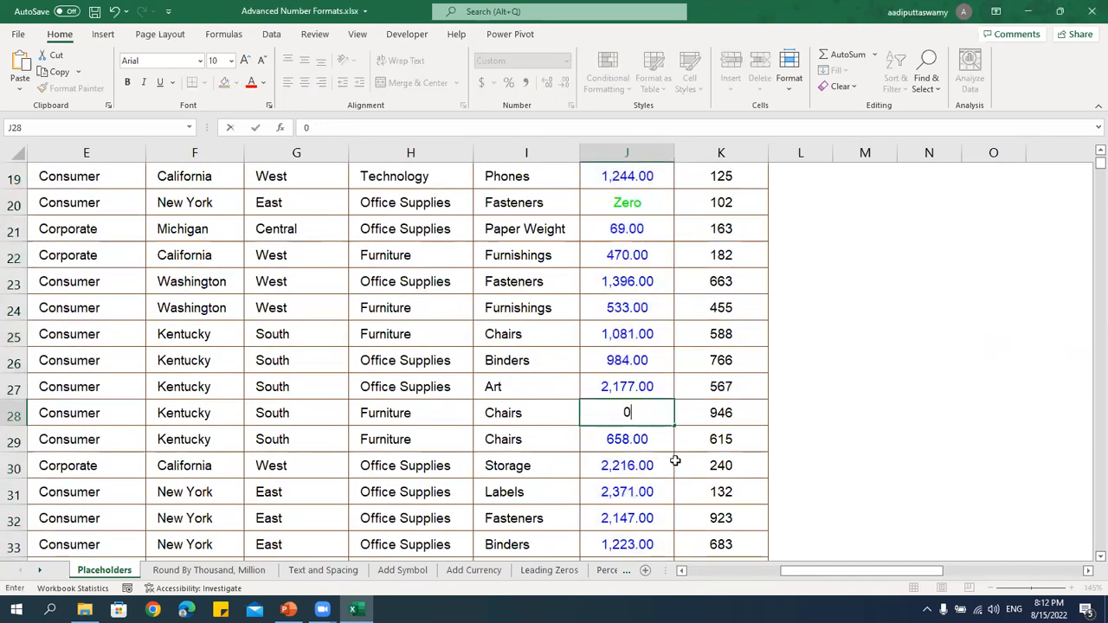
pyautogui.press('Return')
pyautogui.press('Return')
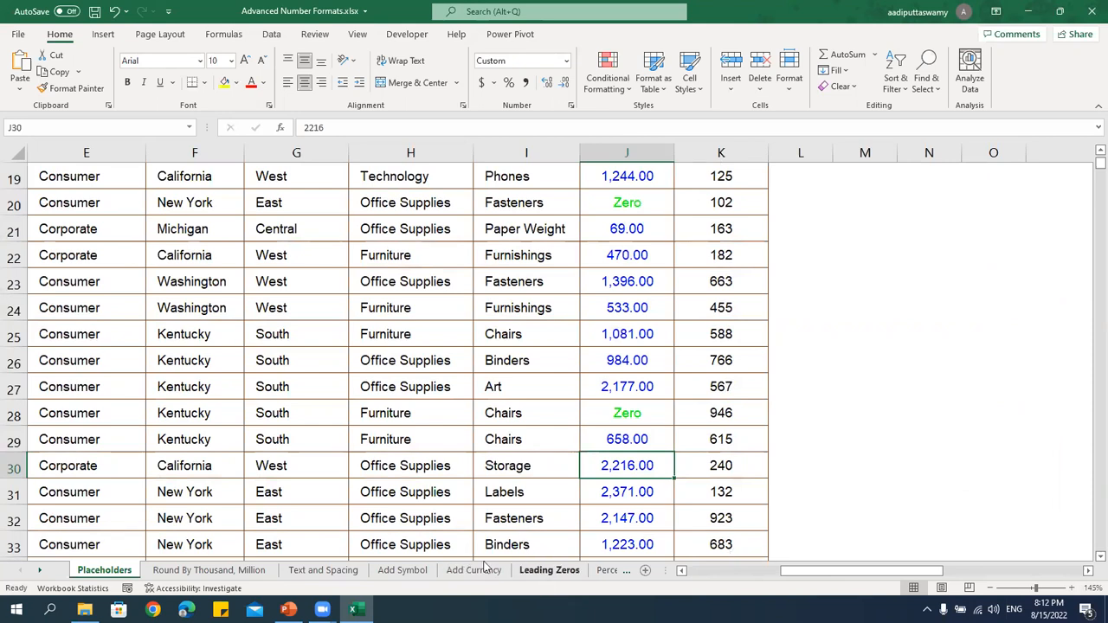
# Go to the Round By Thousand, Million sheet and review the number format settings of its Sales values.
pyautogui.click(209, 570)
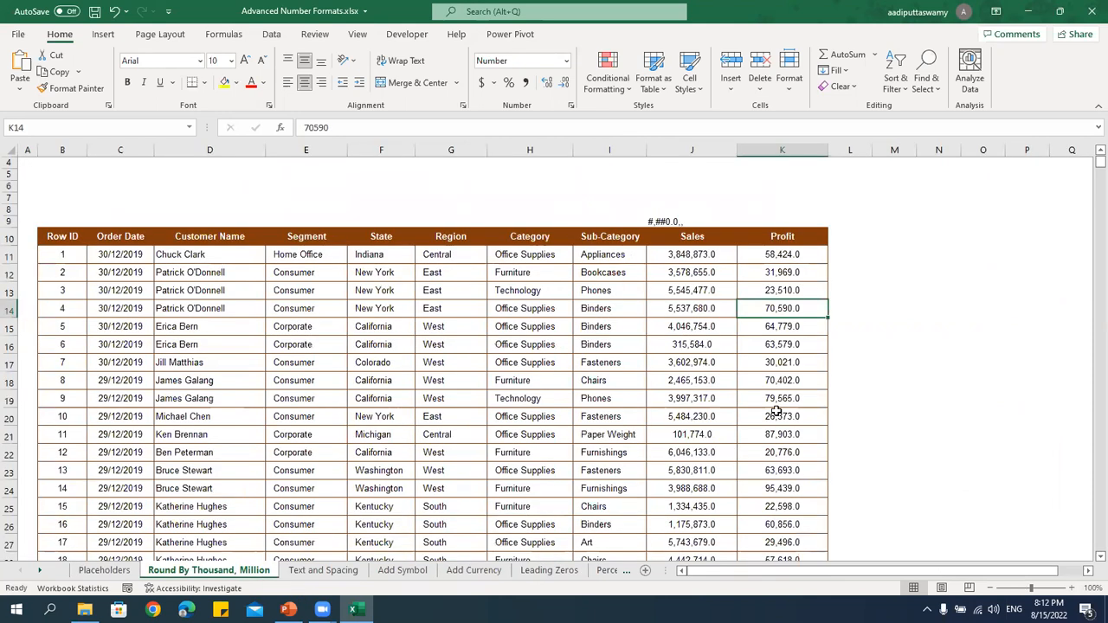
pyautogui.click(710, 256)
pyautogui.hotkey('ctrl', 'shift', 'Down')
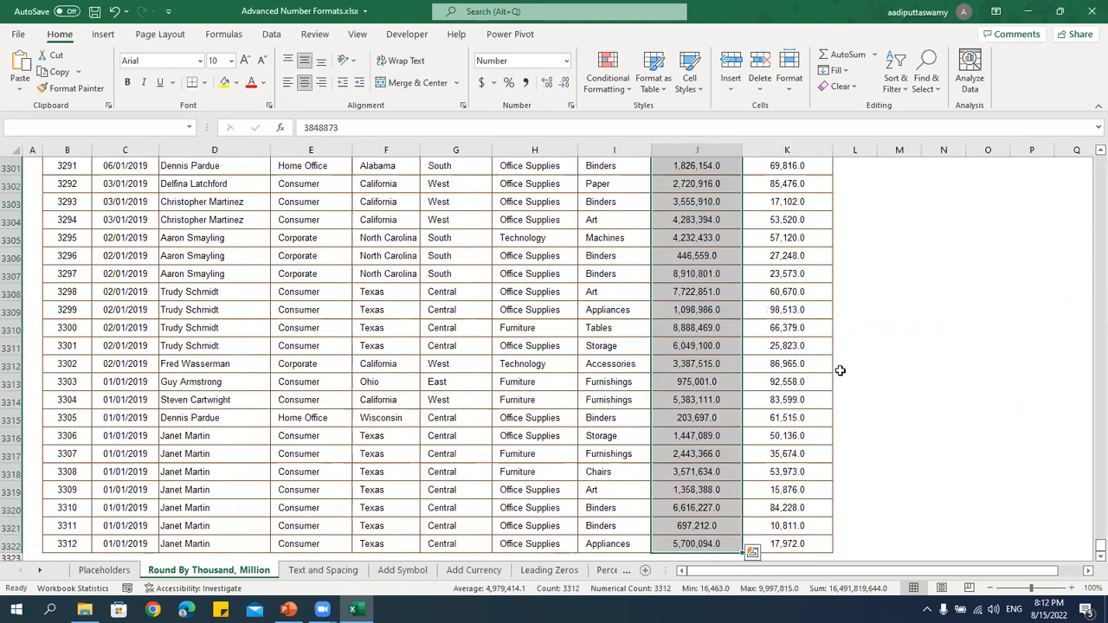
pyautogui.hotkey('ctrl', 'BackSpace')
pyautogui.hotkey('ctrl', '1')
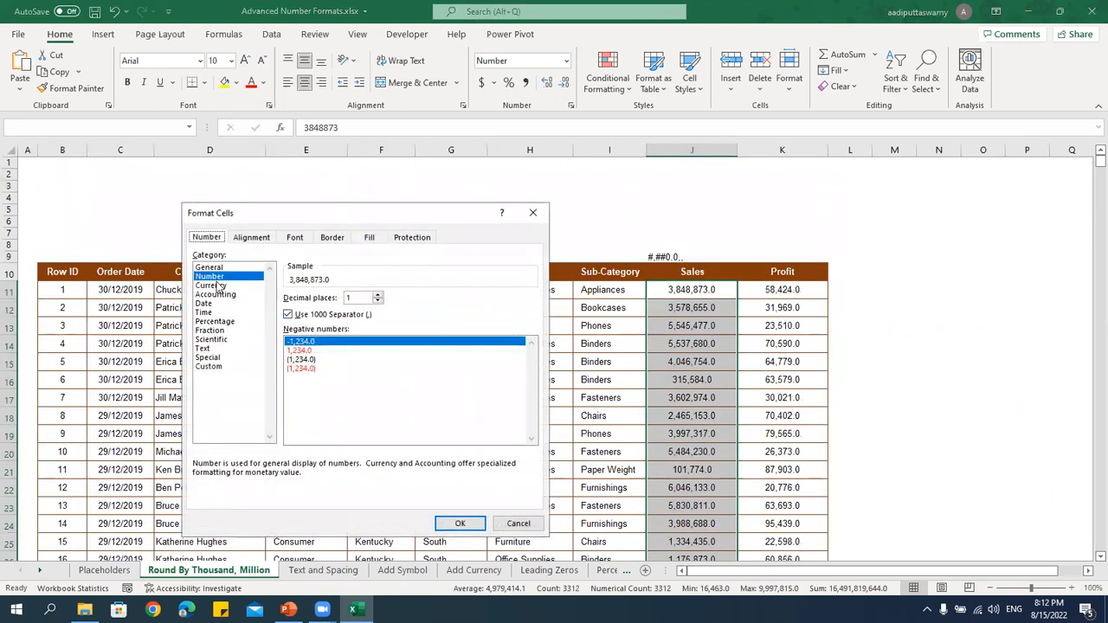
pyautogui.press('Return')
pyautogui.click(701, 291)
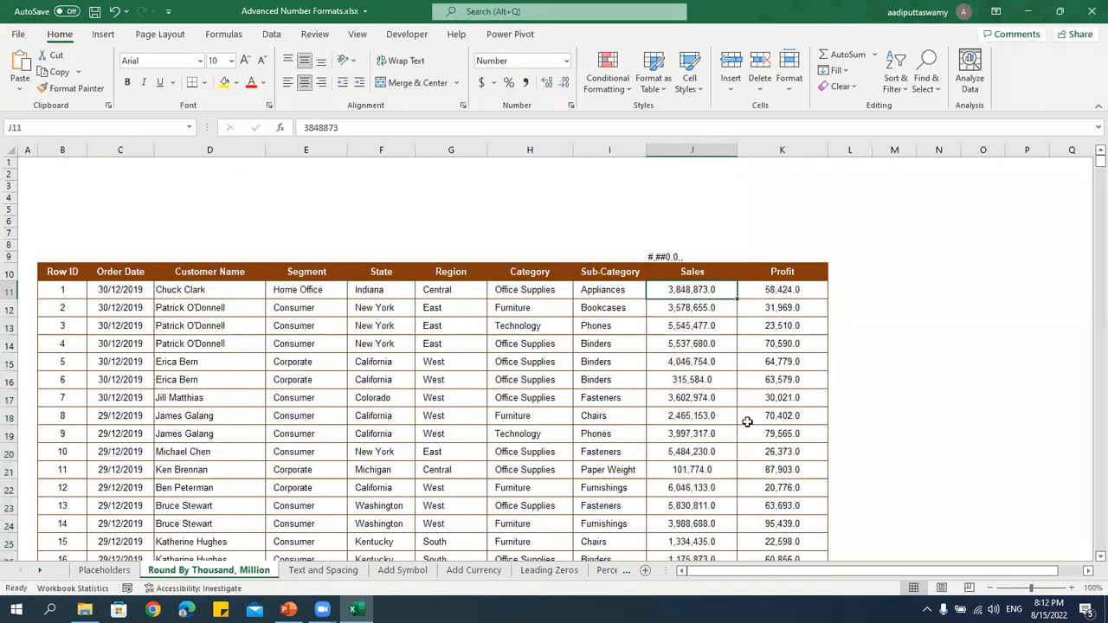
# Rename the Sales column header in J10 as "Sales (In Thousands)".
pyautogui.scroll(7, 747, 422)
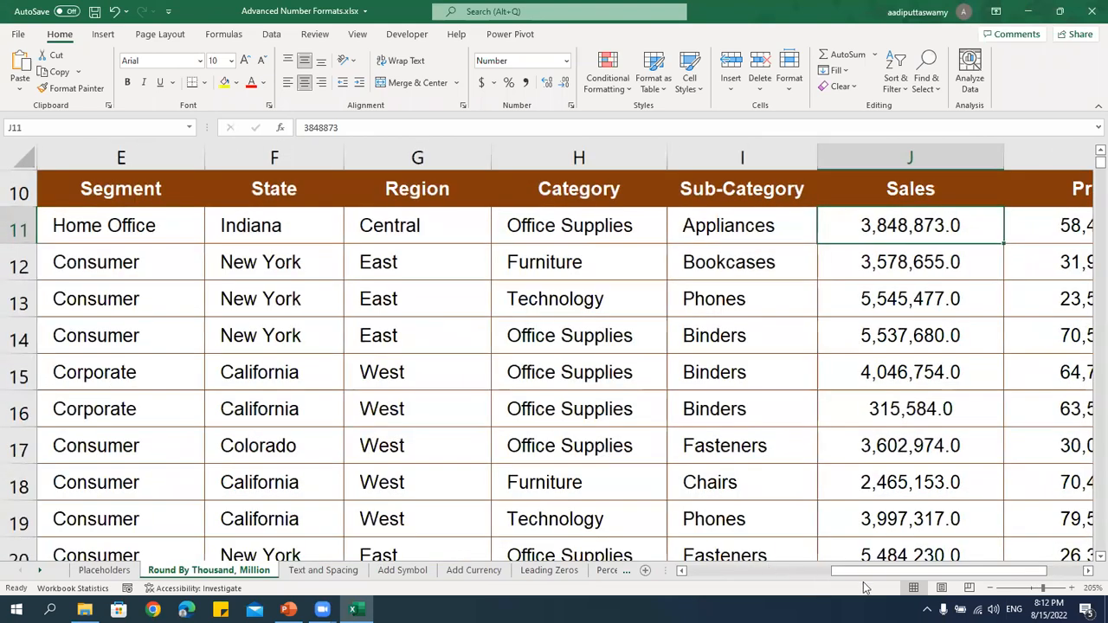
pyautogui.moveTo(879, 574); pyautogui.dragTo(918, 575)
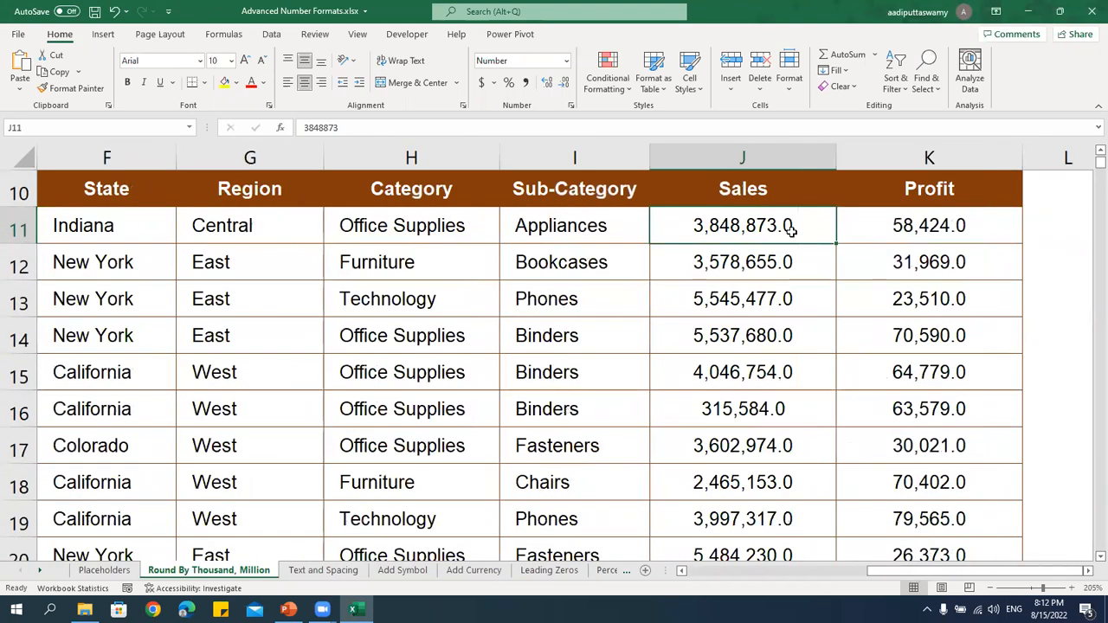
pyautogui.doubleClick(794, 189)
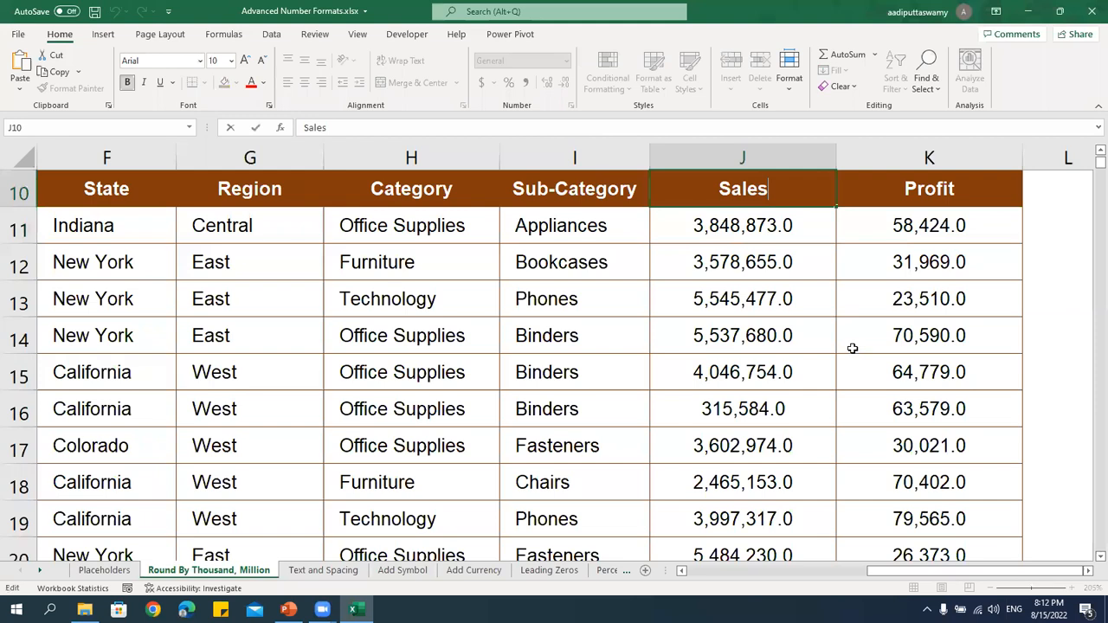
pyautogui.write('(In Th')
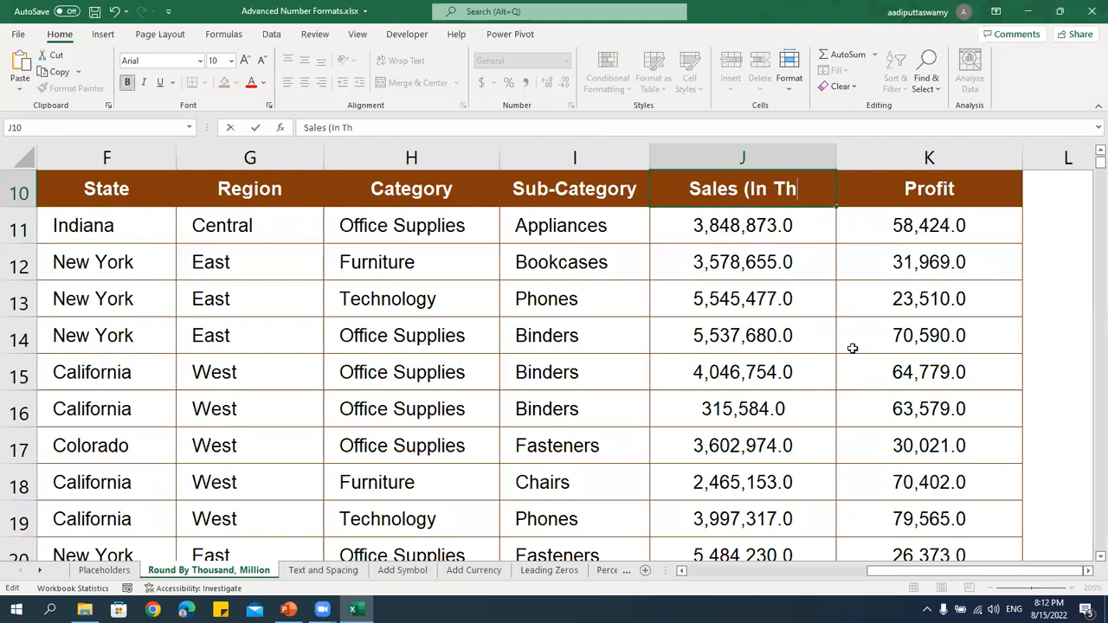
pyautogui.write('ousands')
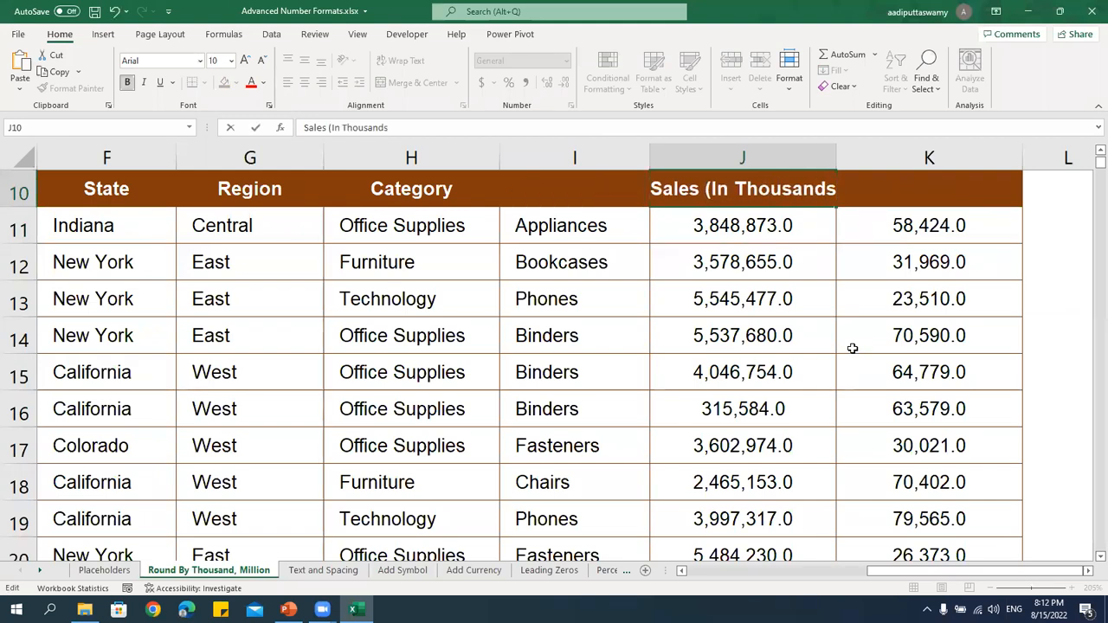
pyautogui.write(')')
pyautogui.press('Return')
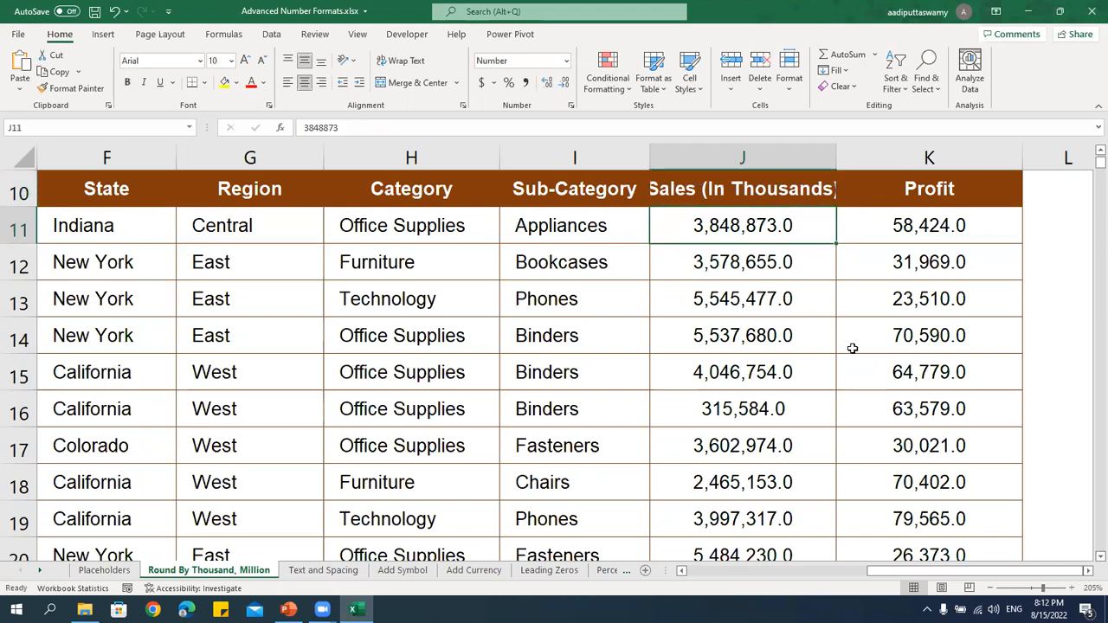
# Apply the custom number format #,##0.0, "K" to all Sales values from J11 down.
pyautogui.hotkey('ctrl', 'shift', 'Down')
pyautogui.hotkey('ctrl', 'BackSpace')
pyautogui.hotkey('ctrl', '1')
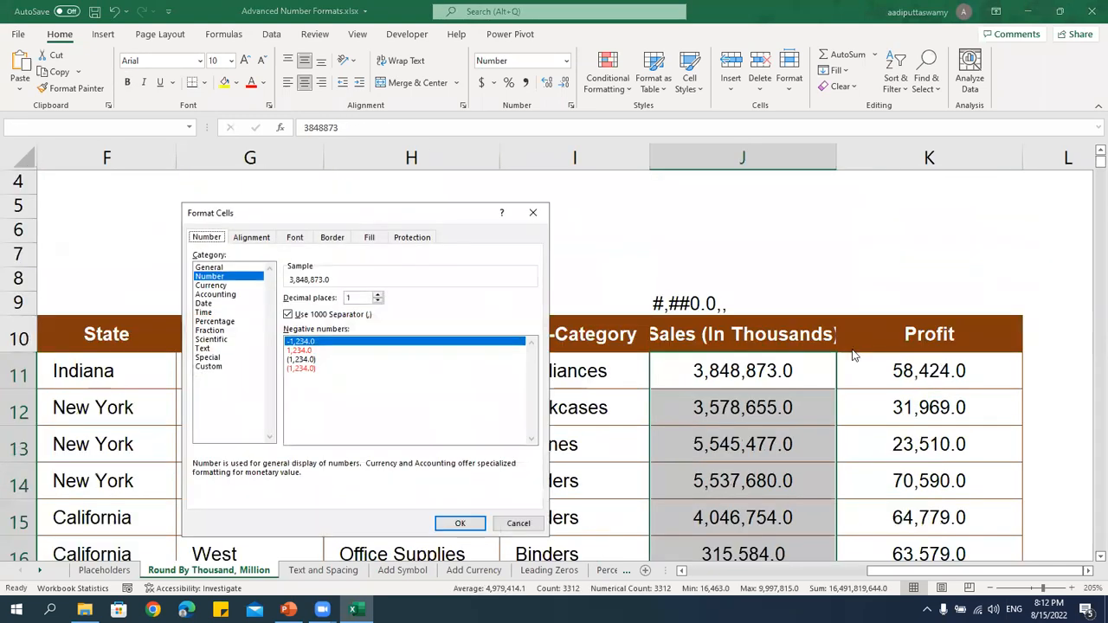
pyautogui.click(219, 368)
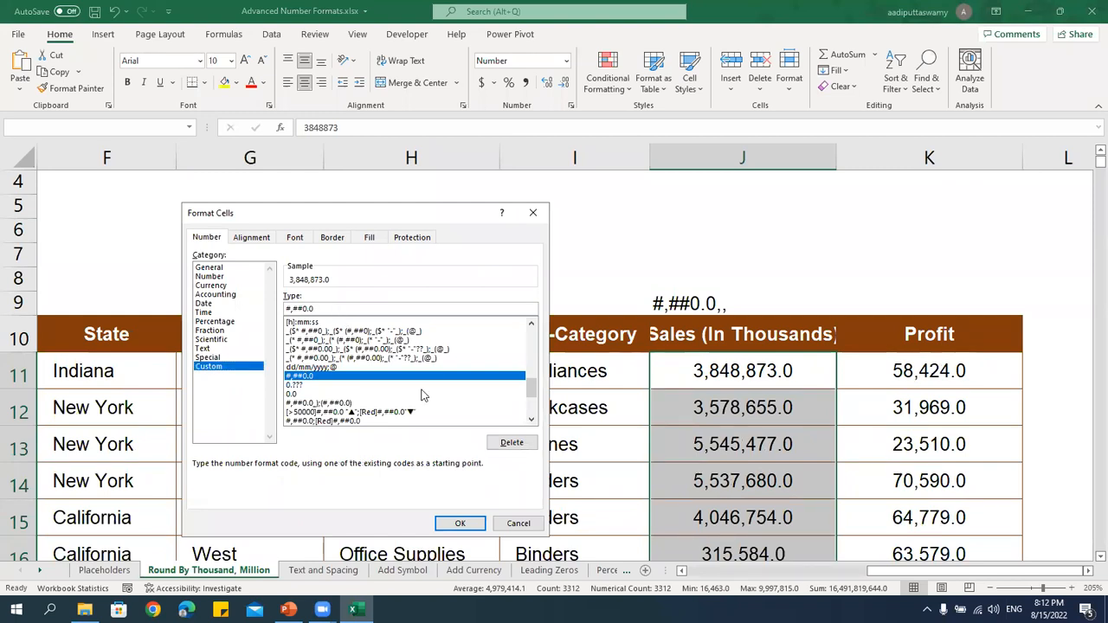
pyautogui.write(', "K')
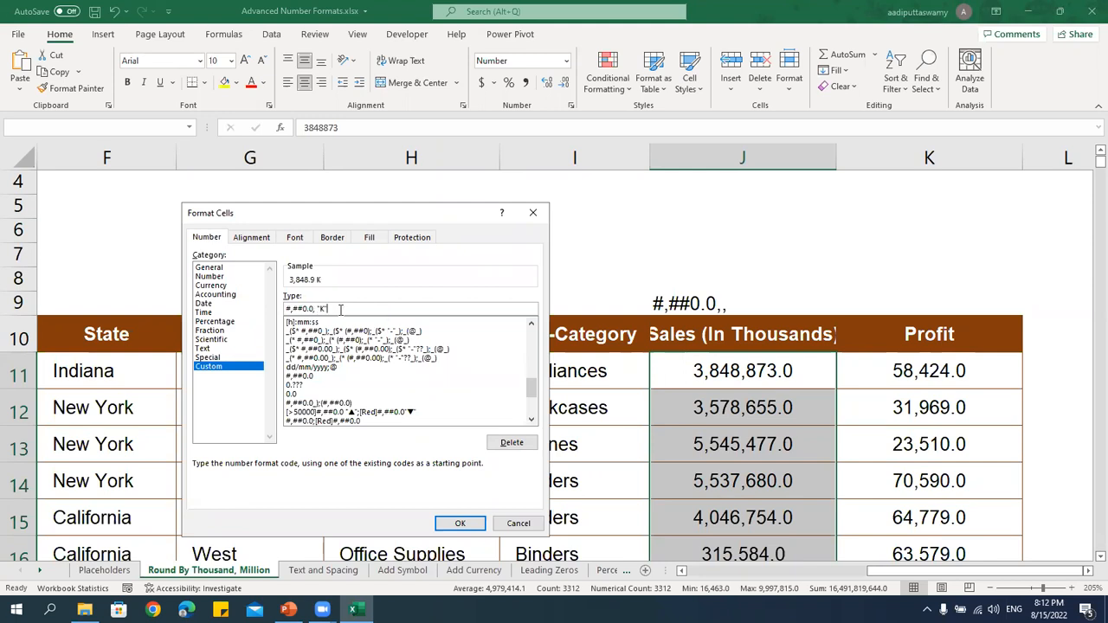
pyautogui.click(460, 523)
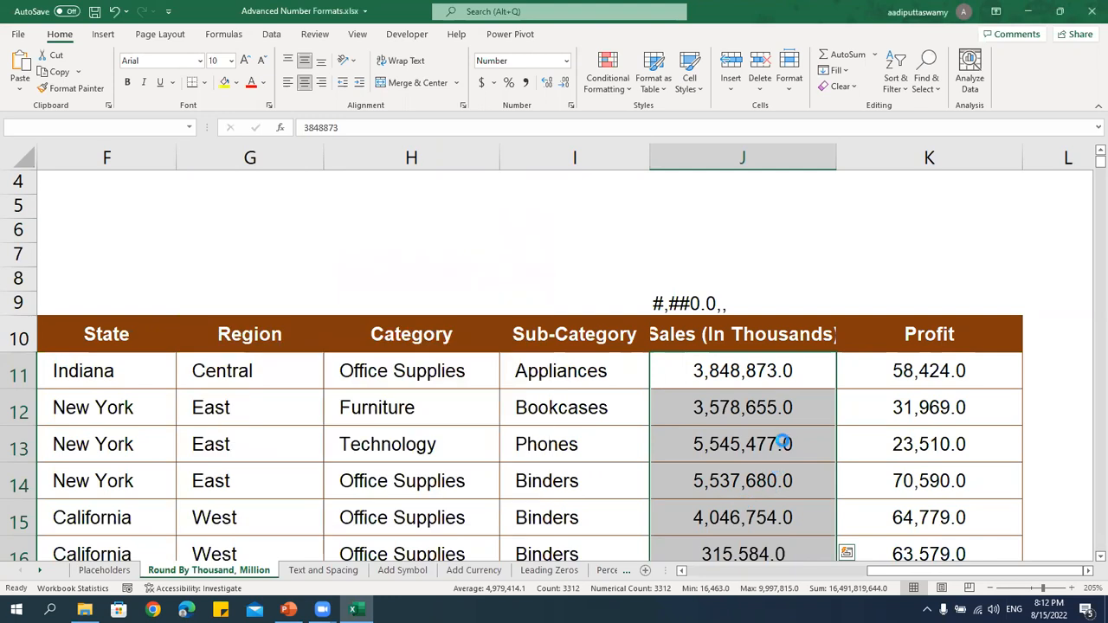
pyautogui.click(769, 376)
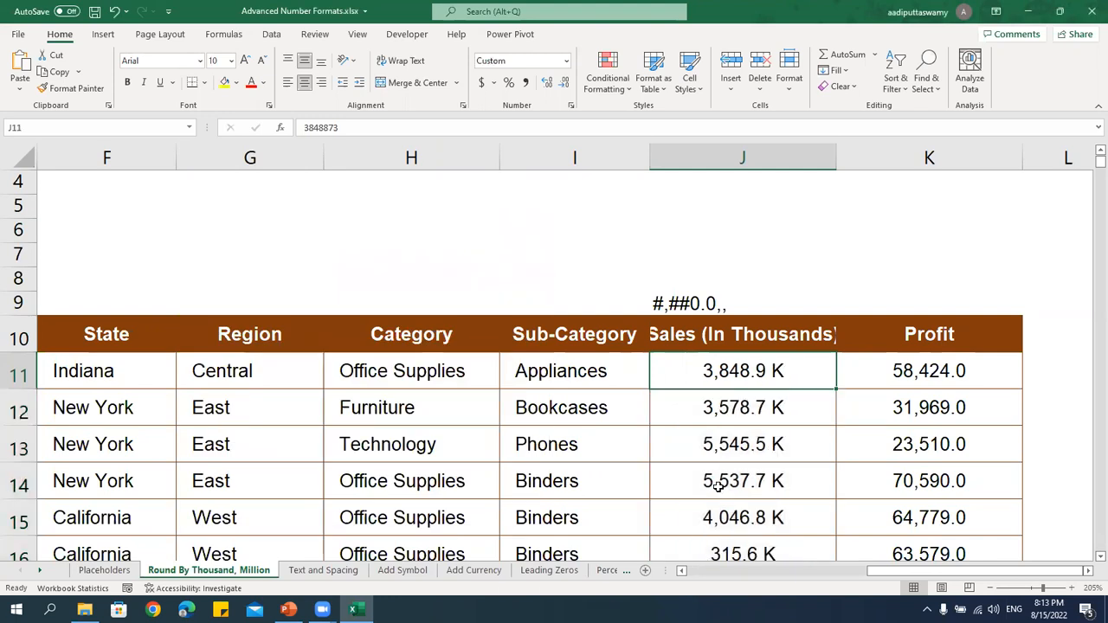
# Change the Sales column header in J10 to "Sales (In Millions)".
pyautogui.doubleClick(762, 334)
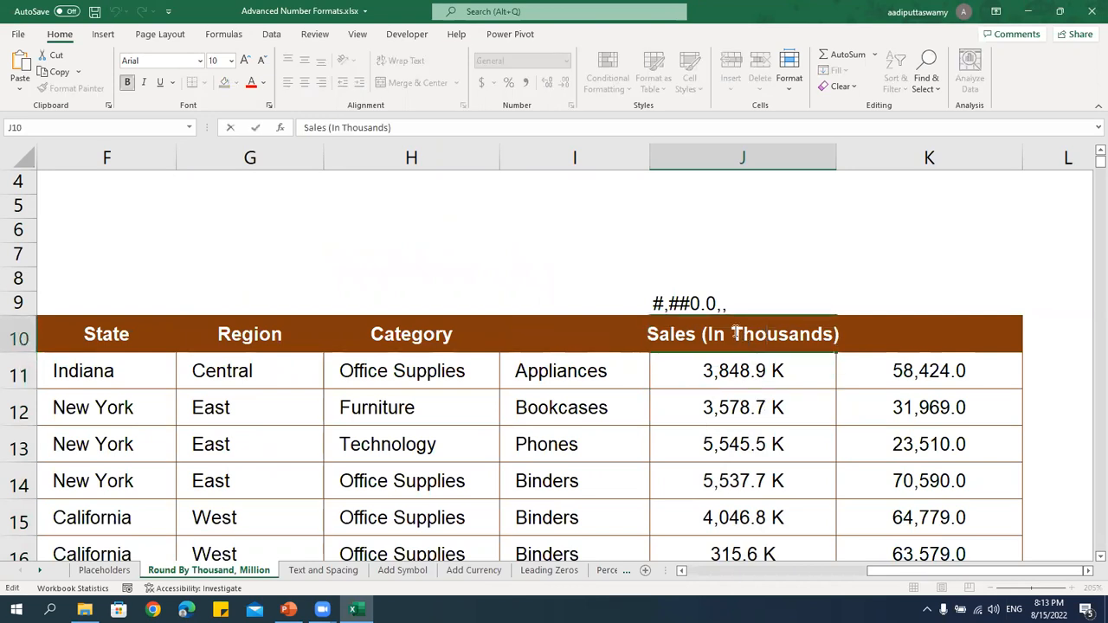
pyautogui.moveTo(733, 334); pyautogui.dragTo(974, 335)
pyautogui.write('Milli')
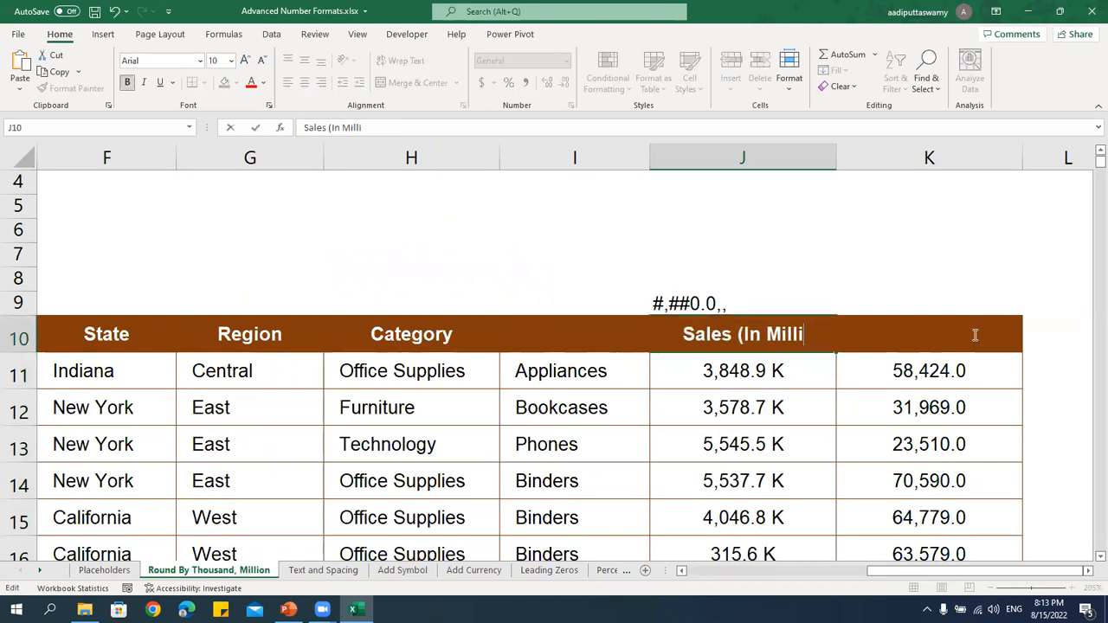
pyautogui.write('ons)')
pyautogui.press('Return')
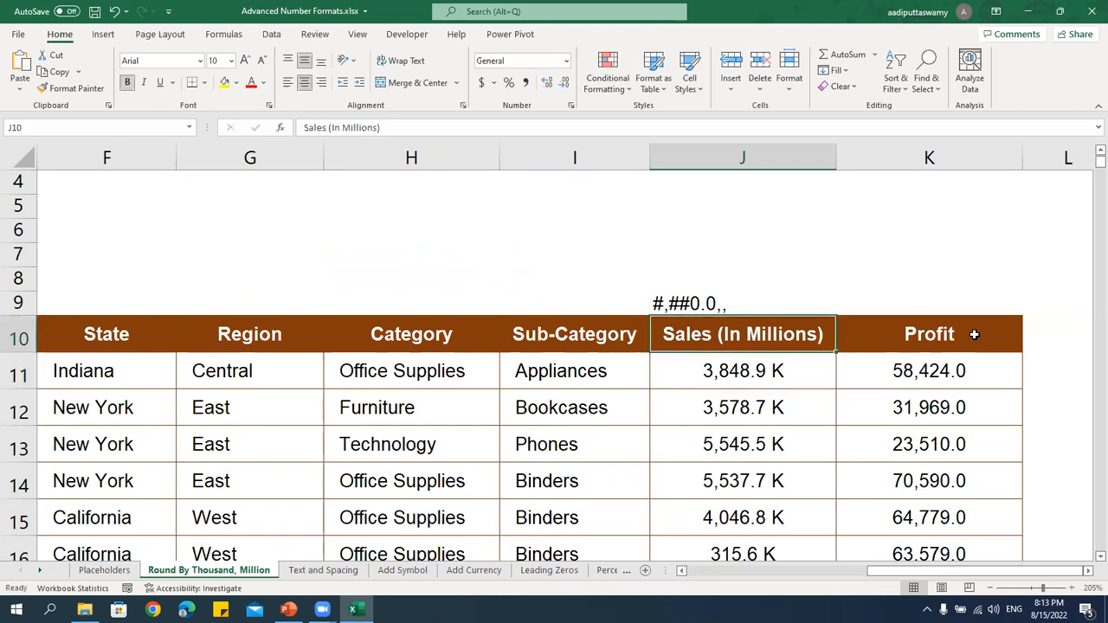
# Change the Sales values' custom number format to #,##0.0,, "M" to show them in millions.
pyautogui.hotkey('ctrl', 'shift', 'Down')
pyautogui.hotkey('ctrl', 'BackSpace')
pyautogui.hotkey('ctrl', '1')
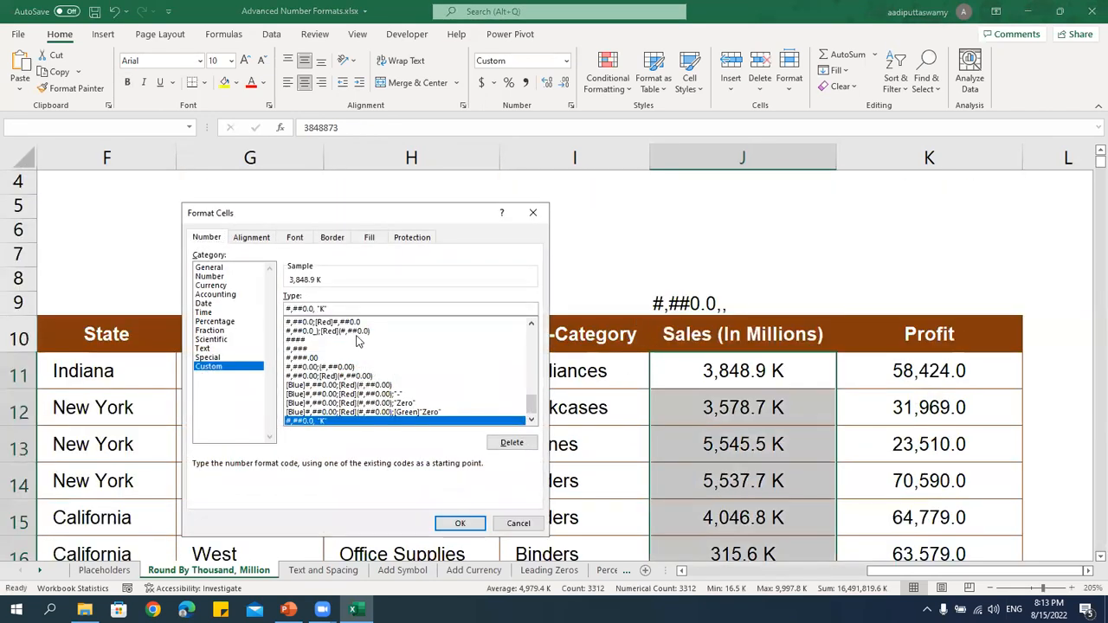
pyautogui.write(',')
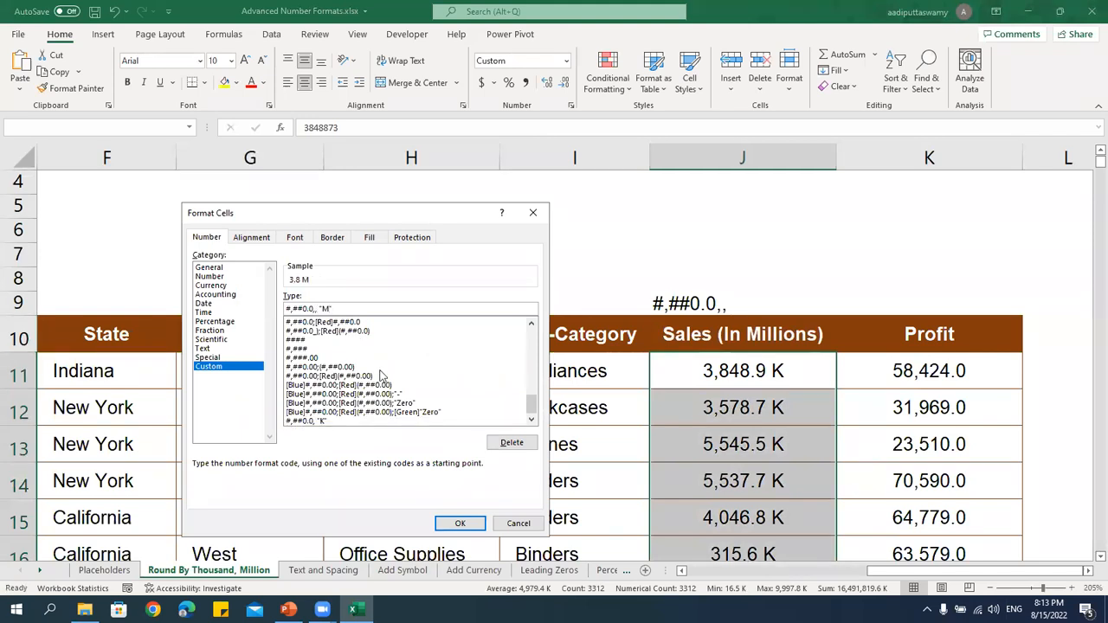
pyautogui.click(467, 524)
pyautogui.click(796, 476)
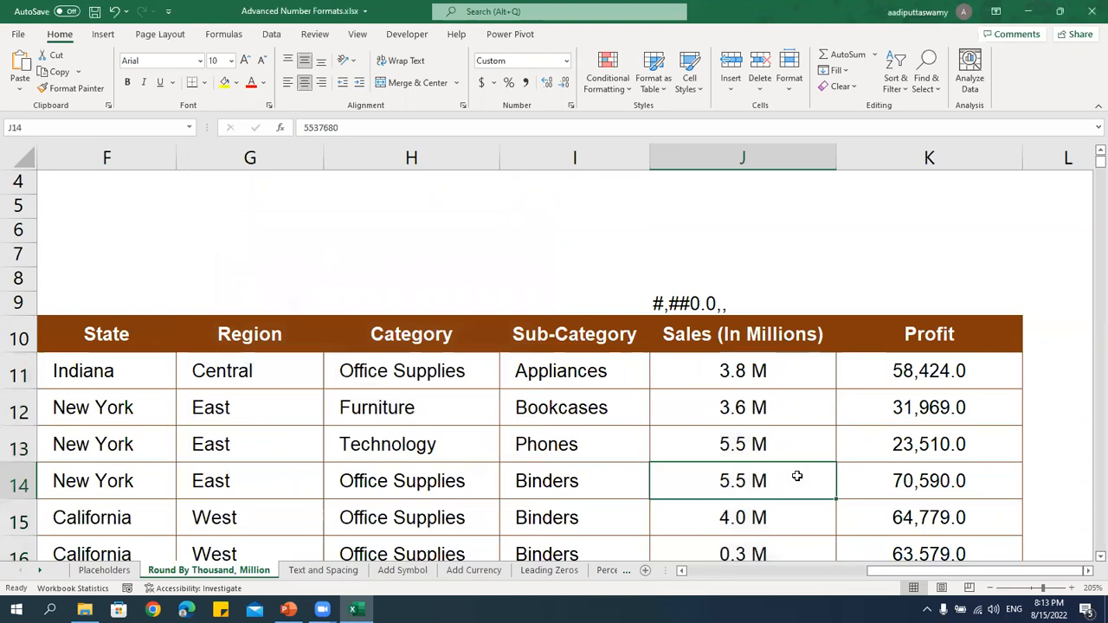
pyautogui.scroll(-3, 796, 475)
pyautogui.scroll(3, 796, 475)
# Go to the Add Symbol sheet and examine the Profit symbols, the triangle in M11 and the table of symbol codes.
pyautogui.click(337, 575)
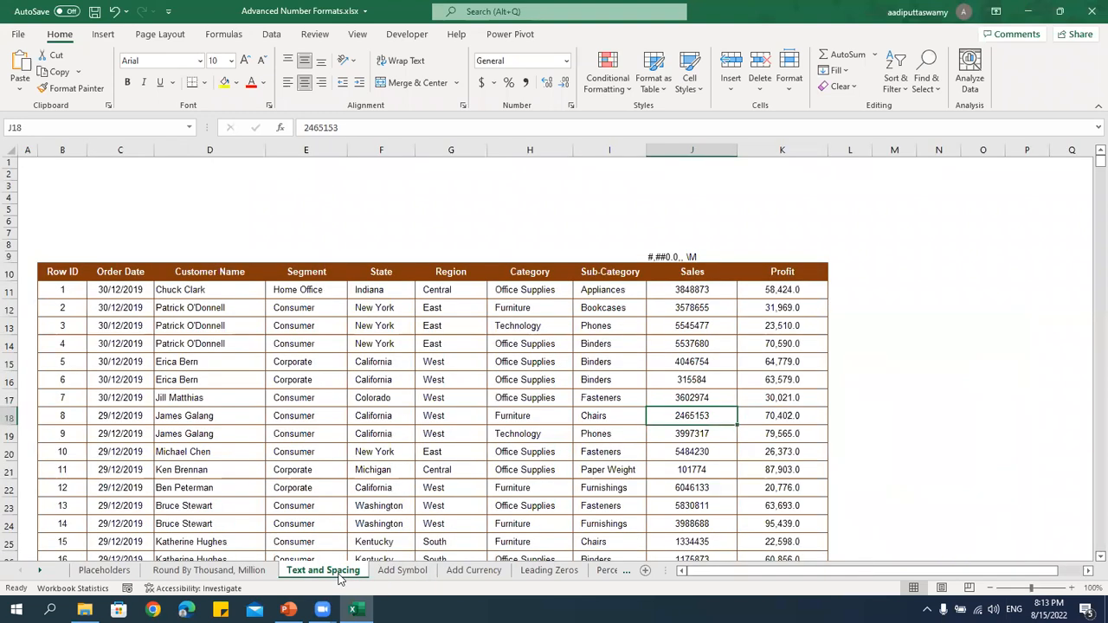
pyautogui.click(403, 571)
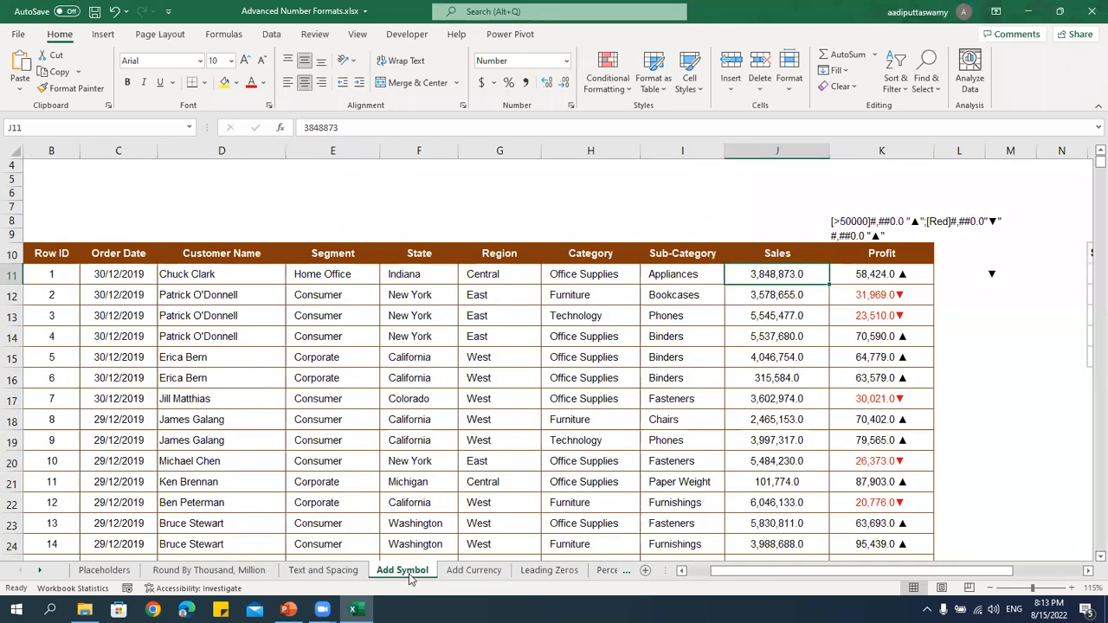
pyautogui.click(1087, 571)
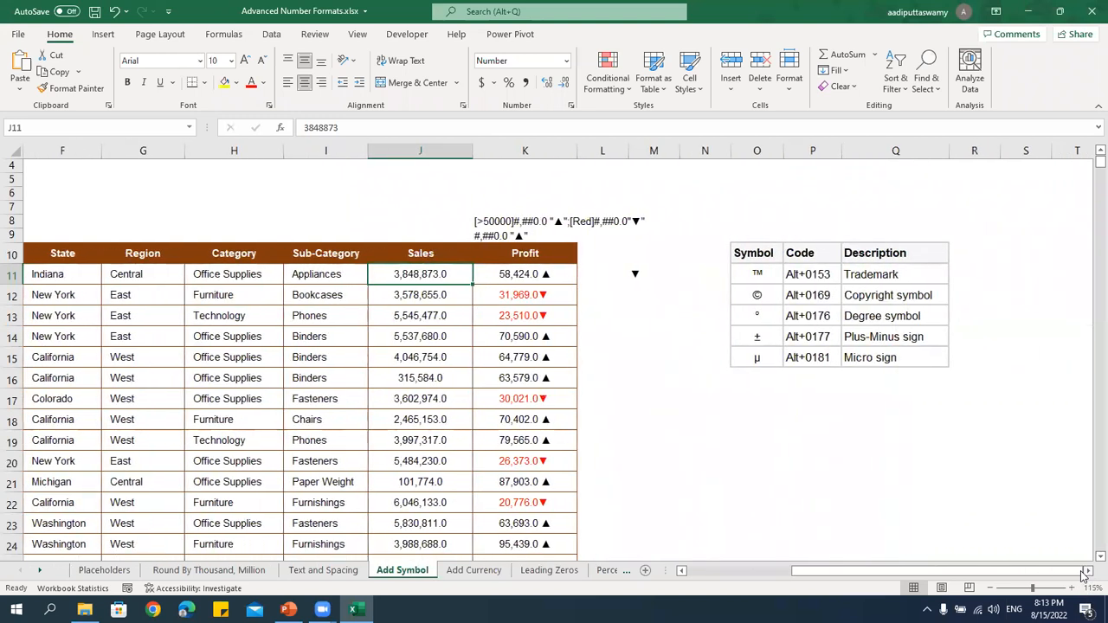
pyautogui.click(562, 297)
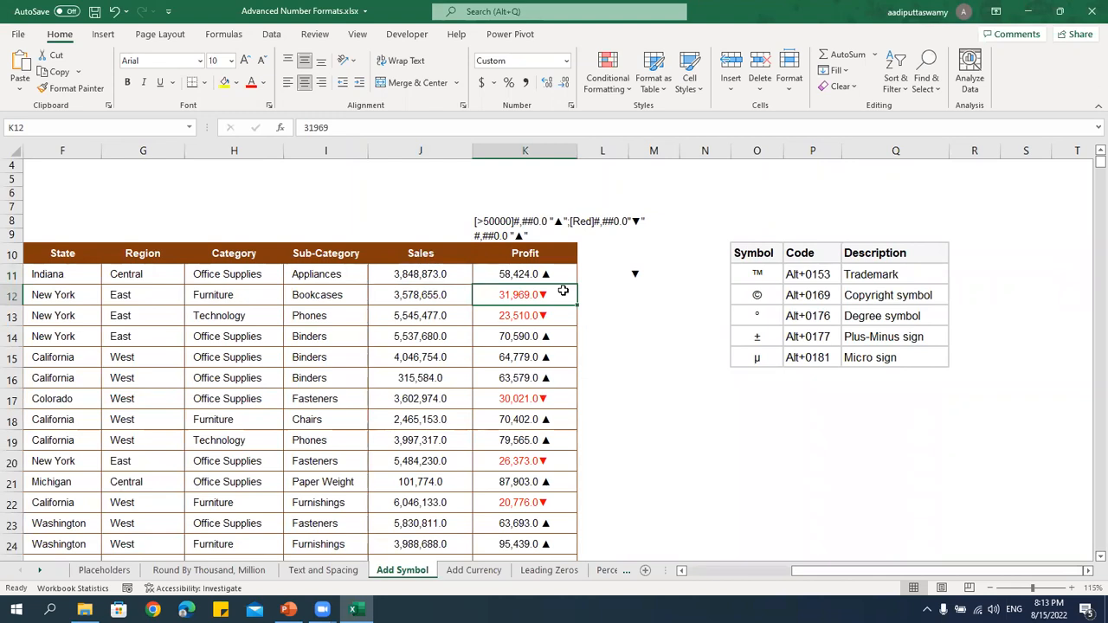
pyautogui.doubleClick(559, 271)
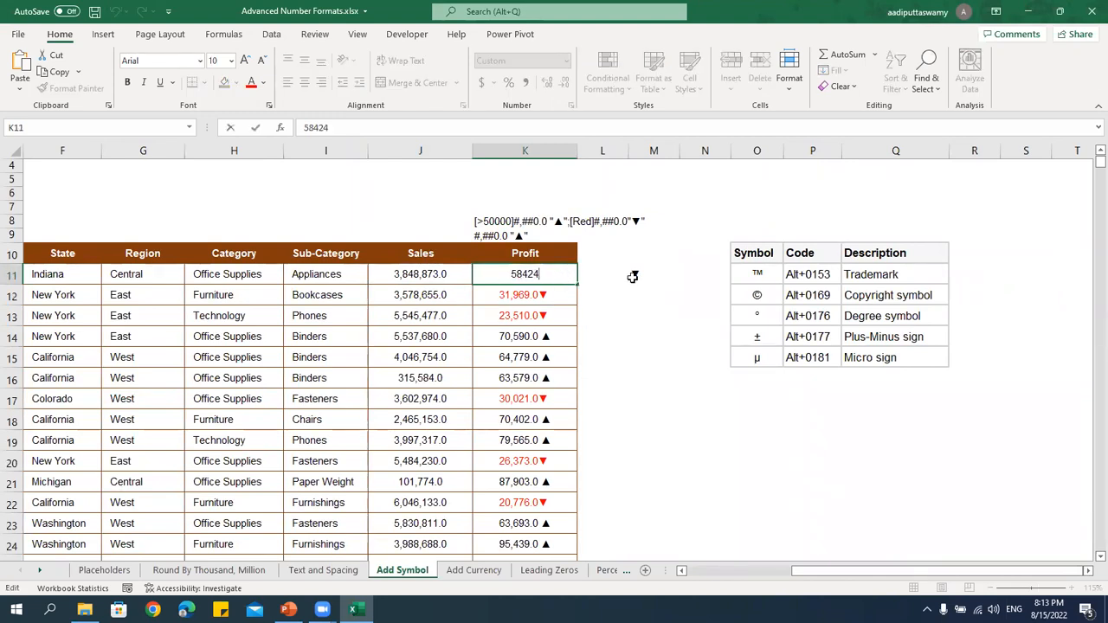
pyautogui.click(632, 274)
pyautogui.write('▼')
pyautogui.doubleClick(634, 274)
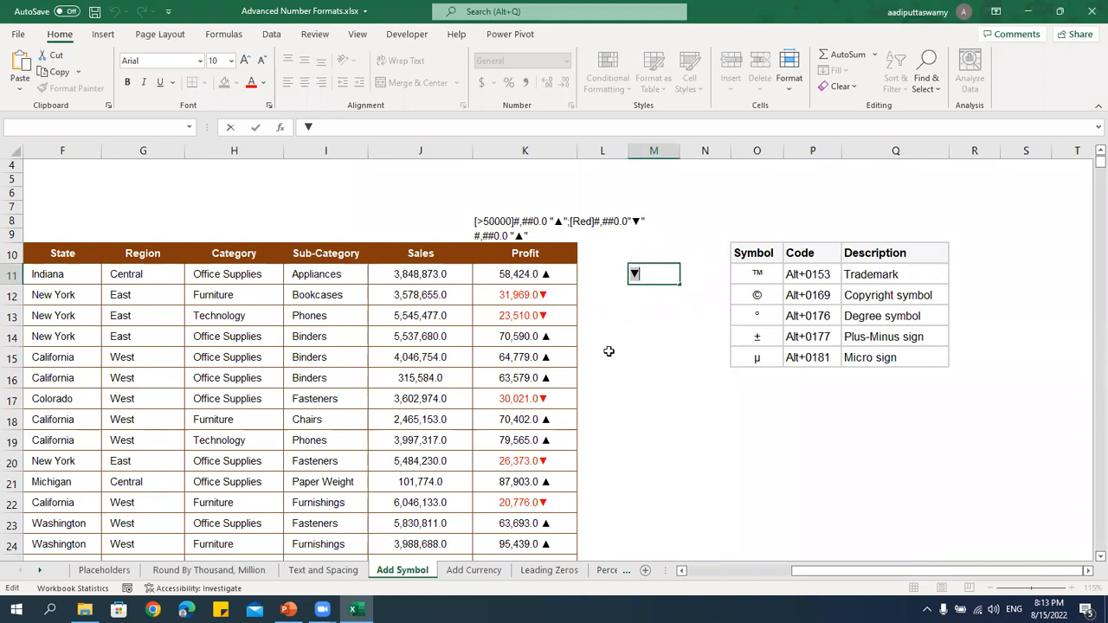
pyautogui.moveTo(829, 273); pyautogui.dragTo(817, 355)
pyautogui.moveTo(758, 273); pyautogui.dragTo(758, 381)
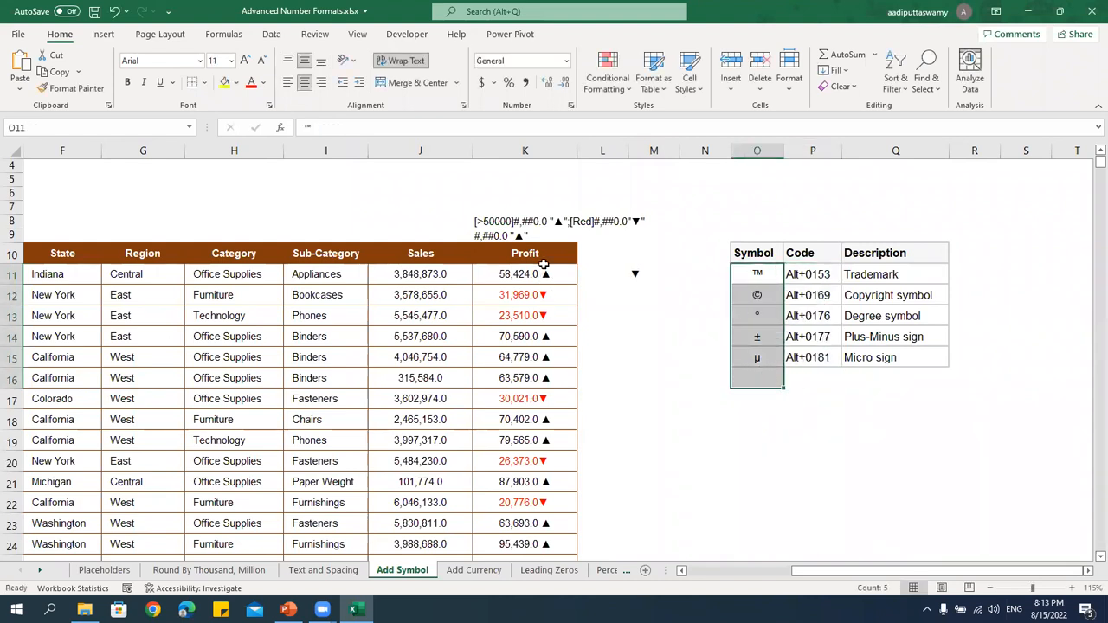
# Review the sample format code in K8 and the custom number format of Profit cell K11.
pyautogui.doubleClick(538, 225)
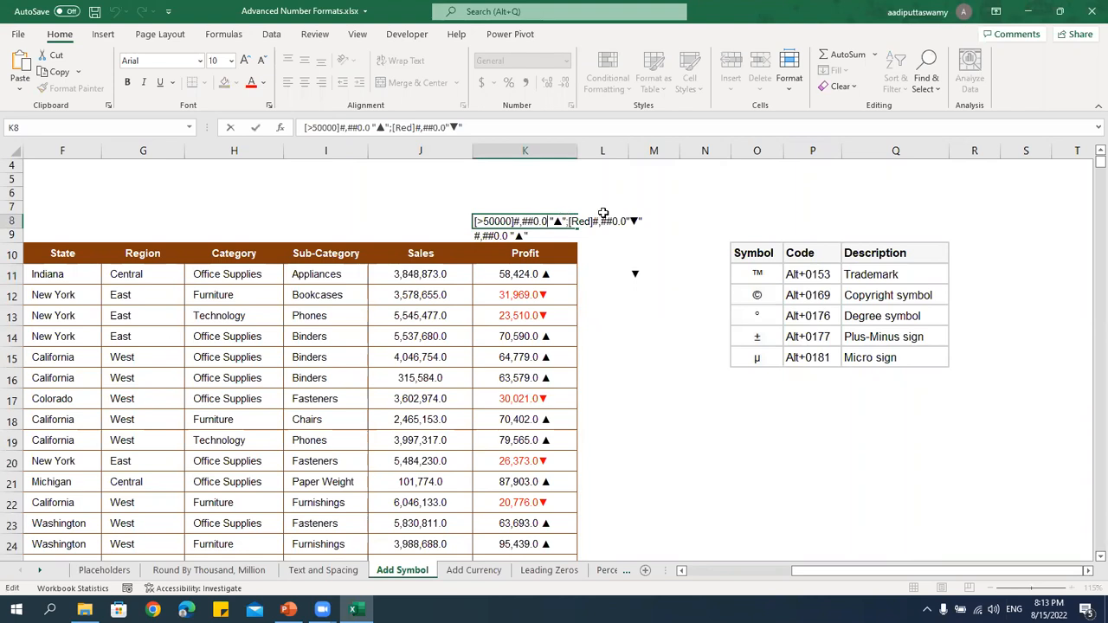
pyautogui.click(559, 277)
pyautogui.click(553, 290)
pyautogui.click(546, 274)
pyautogui.hotkey('ctrl', '1')
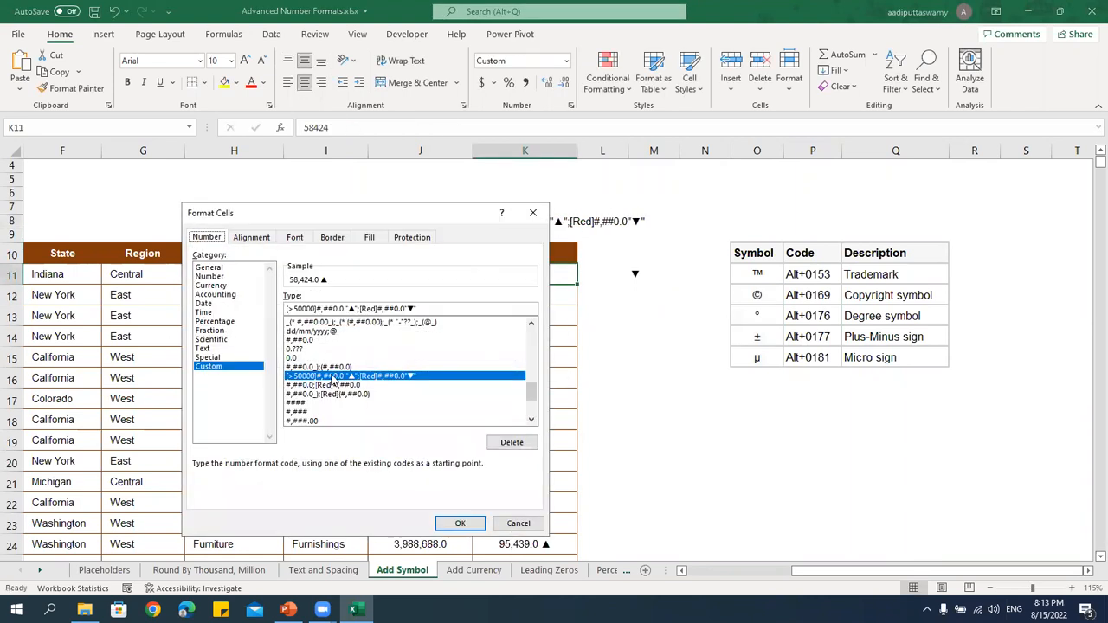
pyautogui.moveTo(316, 308); pyautogui.dragTo(338, 308)
pyautogui.click(351, 308)
pyautogui.press('Return')
# Change the Profit value in K13 to 73510 to test the conditional symbol format.
pyautogui.click(514, 321)
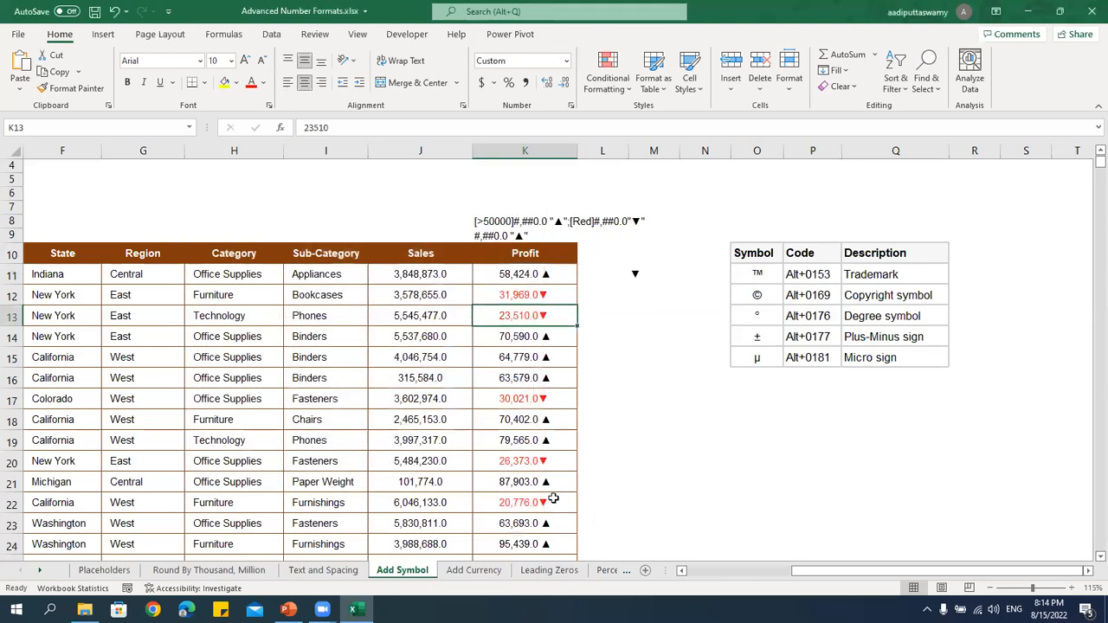
pyautogui.doubleClick(555, 317)
pyautogui.click(537, 358)
pyautogui.click(552, 314)
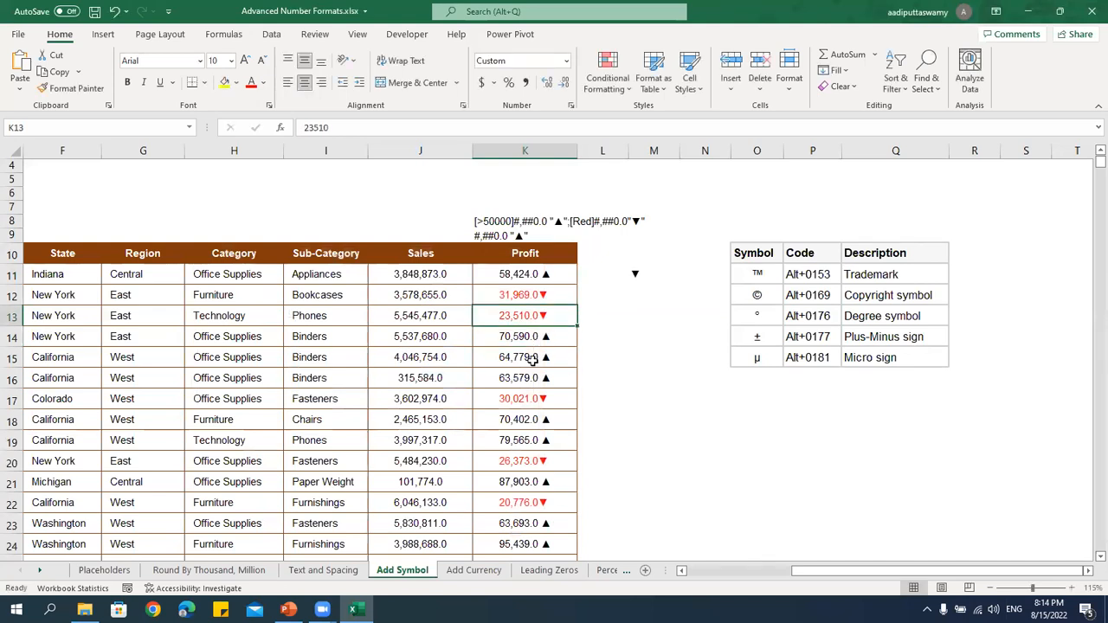
pyautogui.doubleClick(559, 311)
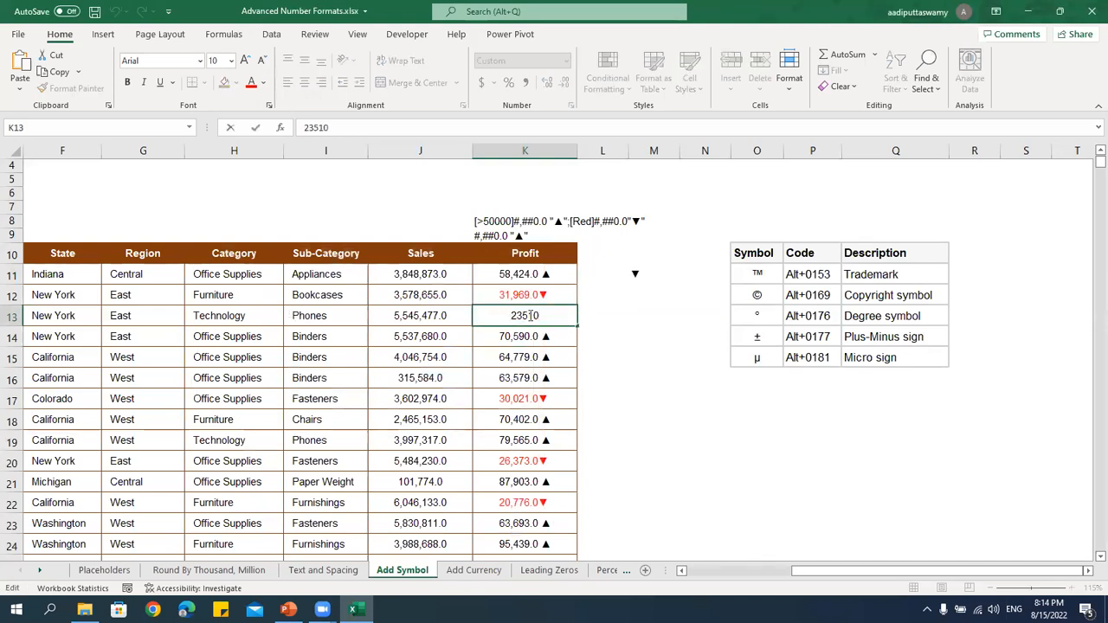
pyautogui.moveTo(518, 316); pyautogui.dragTo(455, 336)
pyautogui.write('7')
pyautogui.click(556, 417)
pyautogui.click(566, 319)
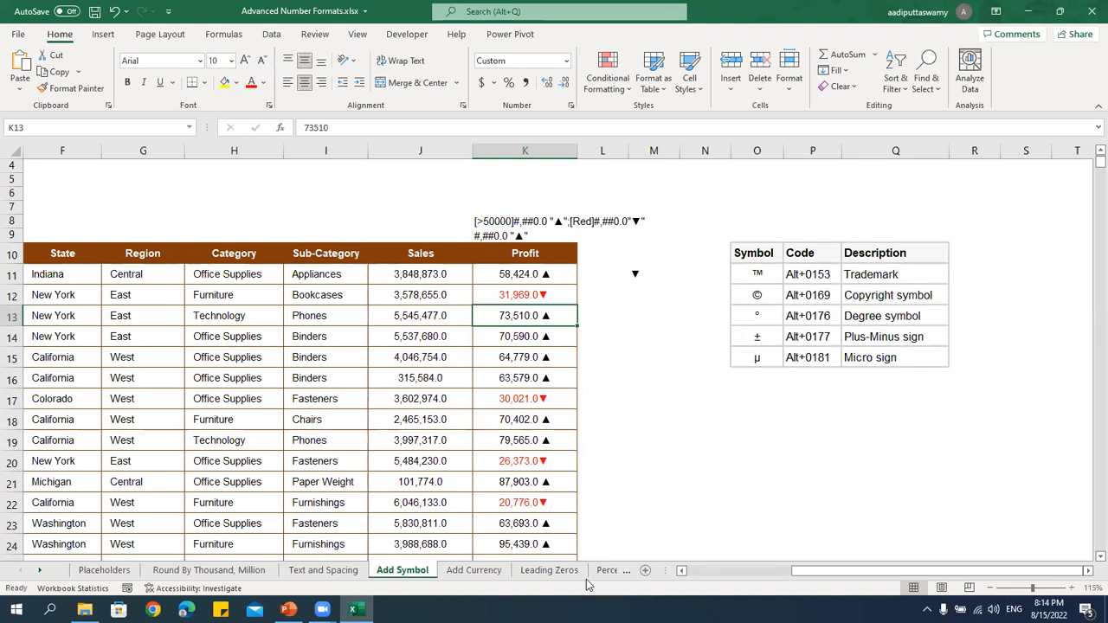
# Go to the Add Currency sheet and select the first Profit value, K11.
pyautogui.click(490, 574)
pyautogui.click(779, 292)
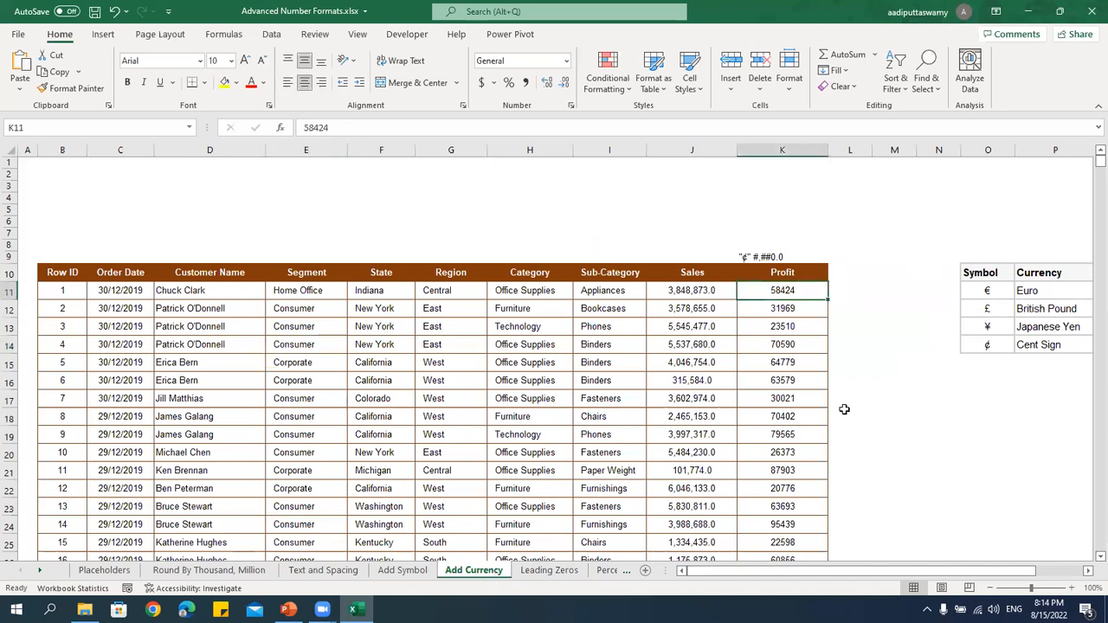
# Format all the Profit values as Currency with the ₹ Kannada symbol and 2 decimal places.
pyautogui.hotkey('ctrl', 'shift', 'Down')
pyautogui.hotkey('ctrl', 'BackSpace')
pyautogui.hotkey('ctrl', '1')
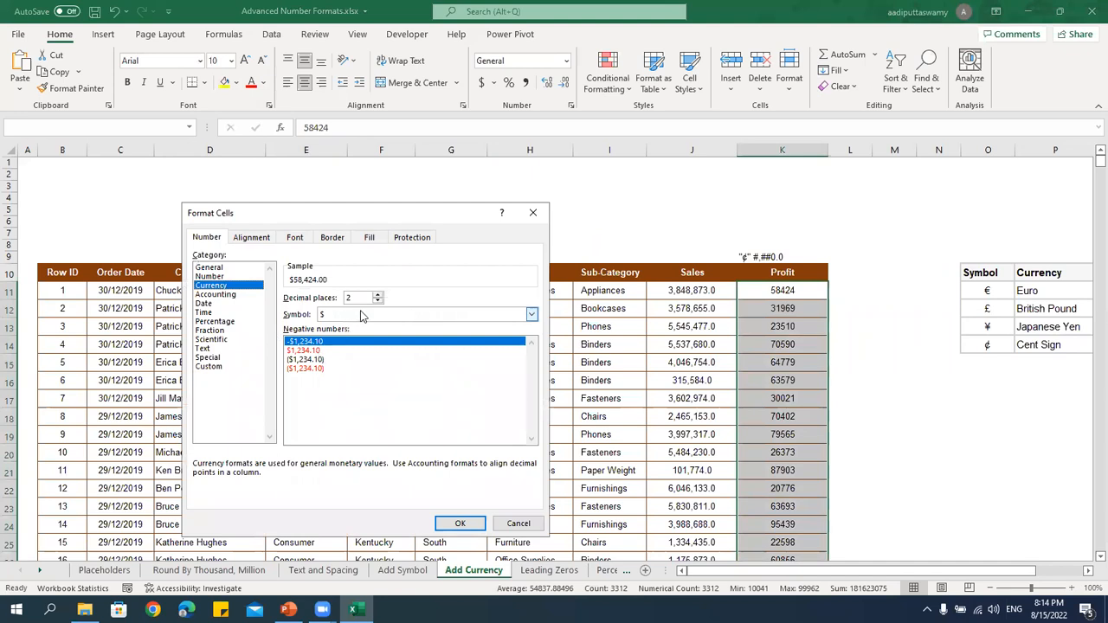
pyautogui.click(531, 314)
pyautogui.scroll(-4, 378, 421)
pyautogui.scroll(-10, 378, 422)
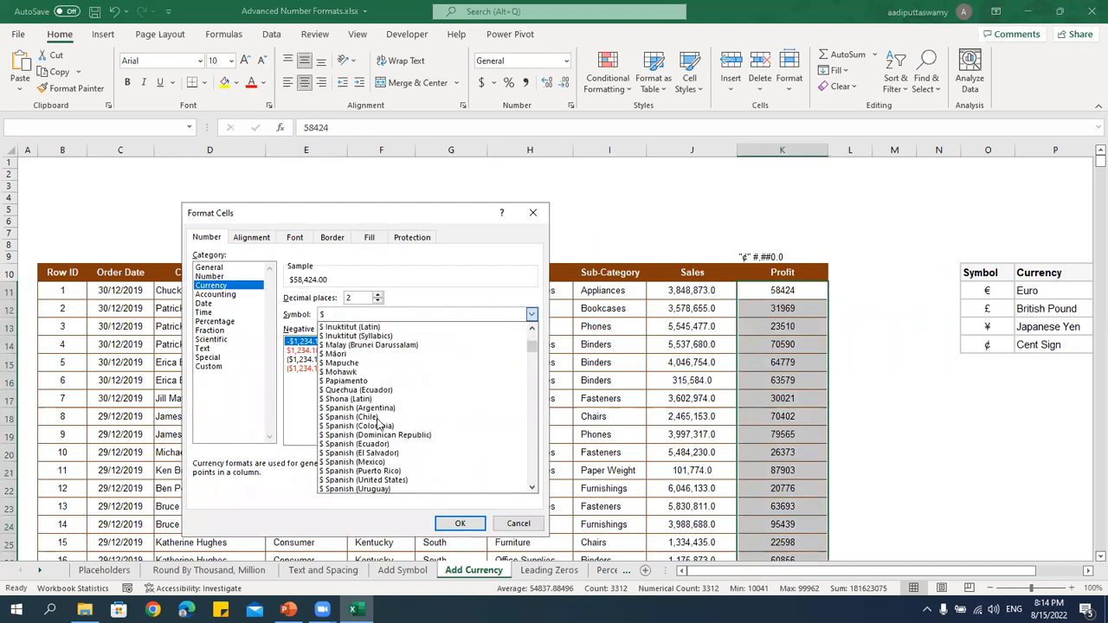
pyautogui.scroll(-10, 379, 431)
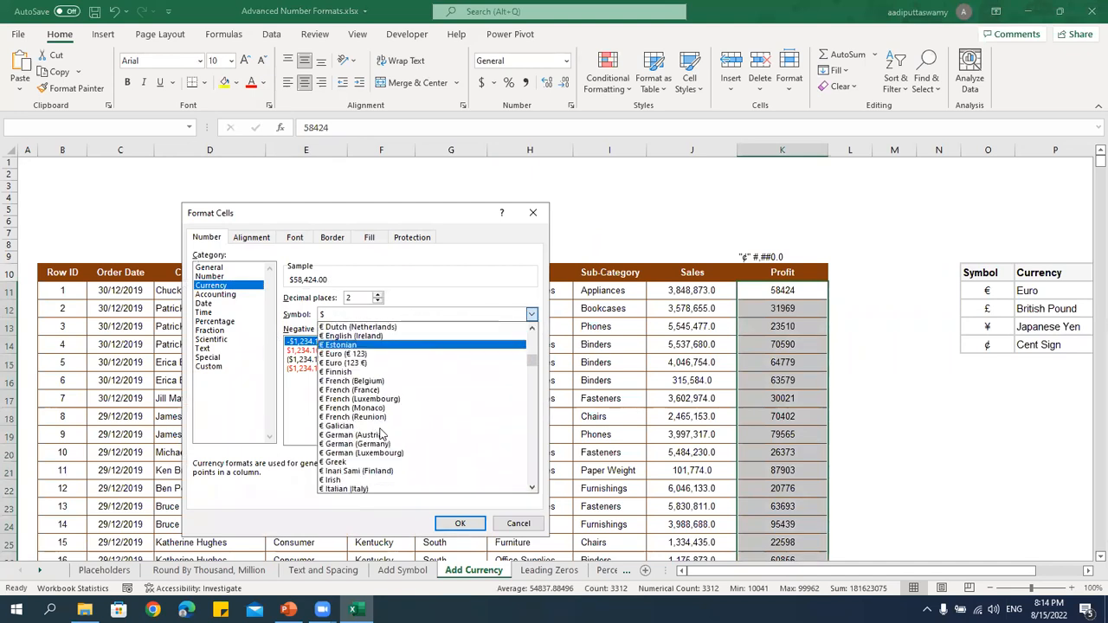
pyautogui.scroll(-10, 381, 439)
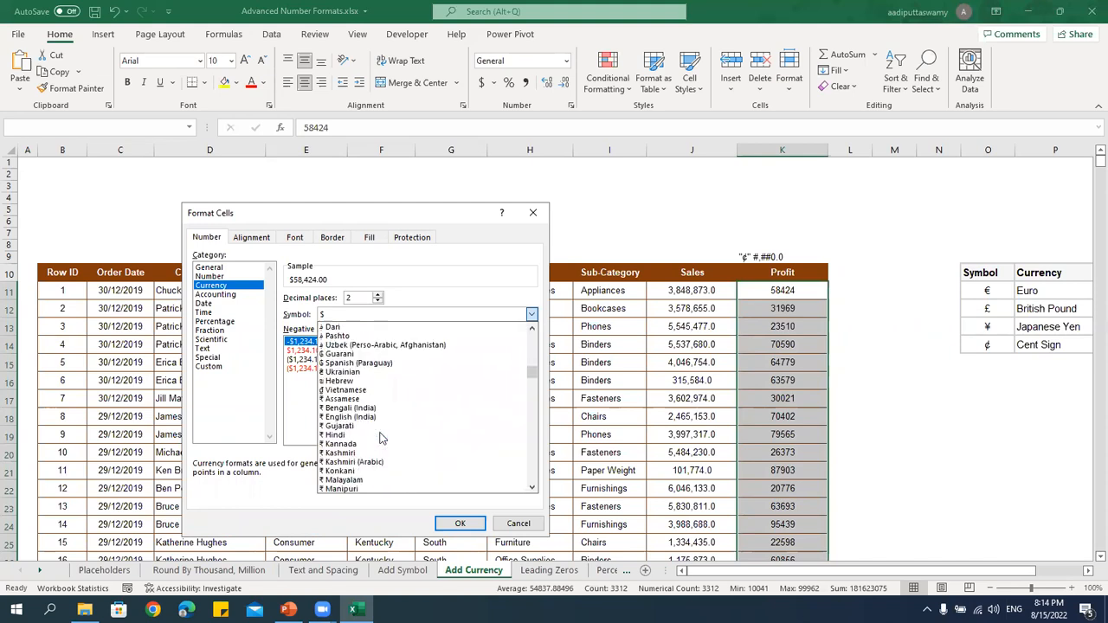
pyautogui.click(360, 391)
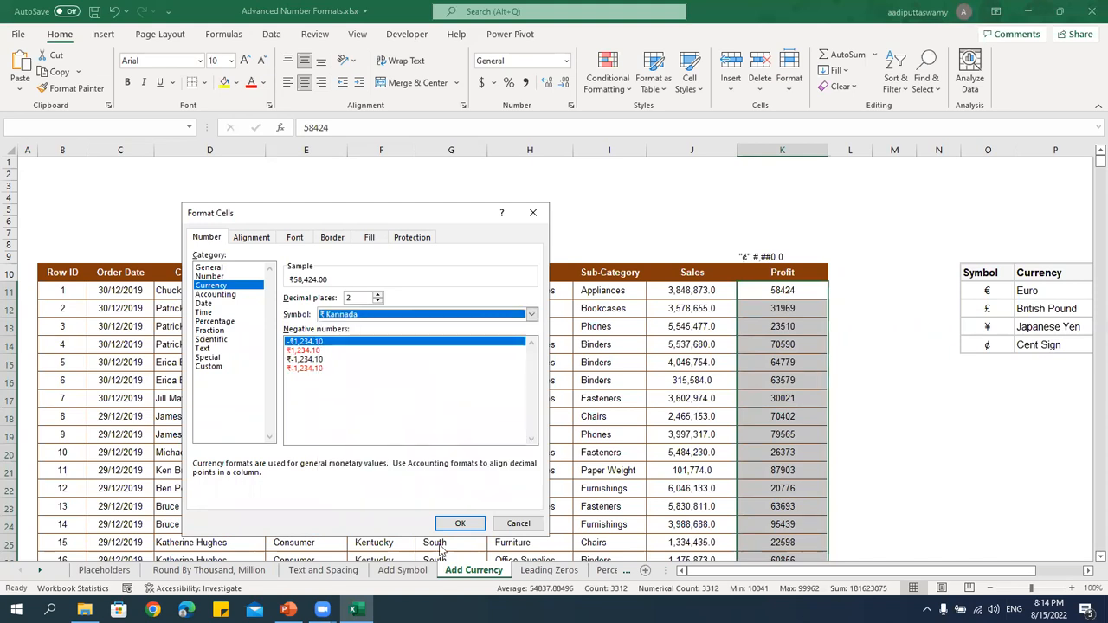
pyautogui.click(460, 523)
pyautogui.click(772, 402)
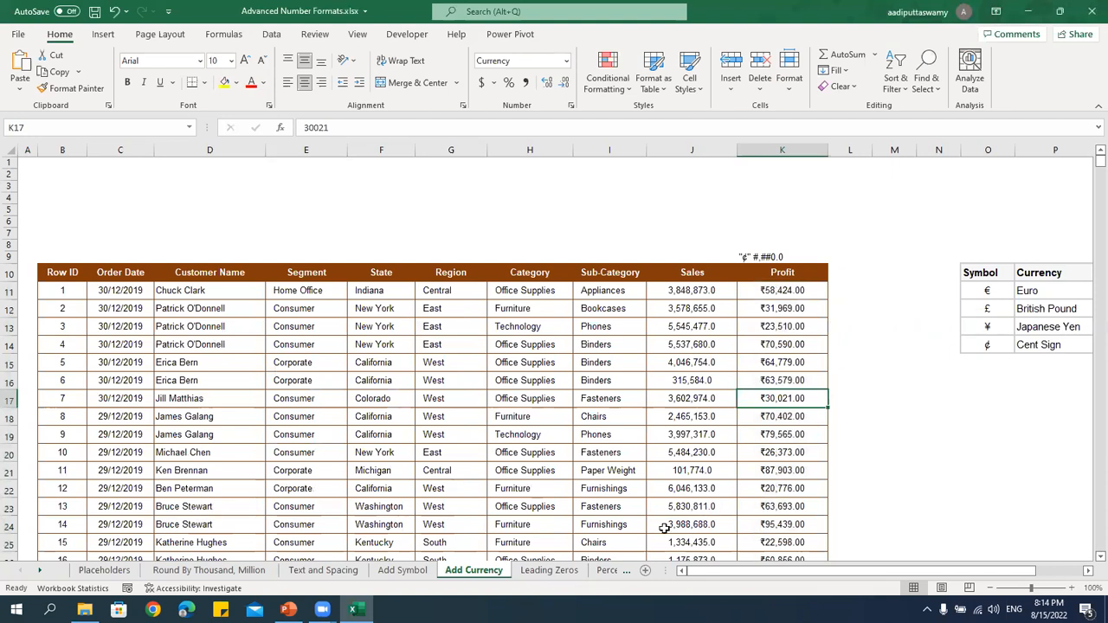
# On the Percentage sheet, format all the Growth (%) values as Percentage with 2 decimal places.
pyautogui.click(569, 576)
pyautogui.click(607, 572)
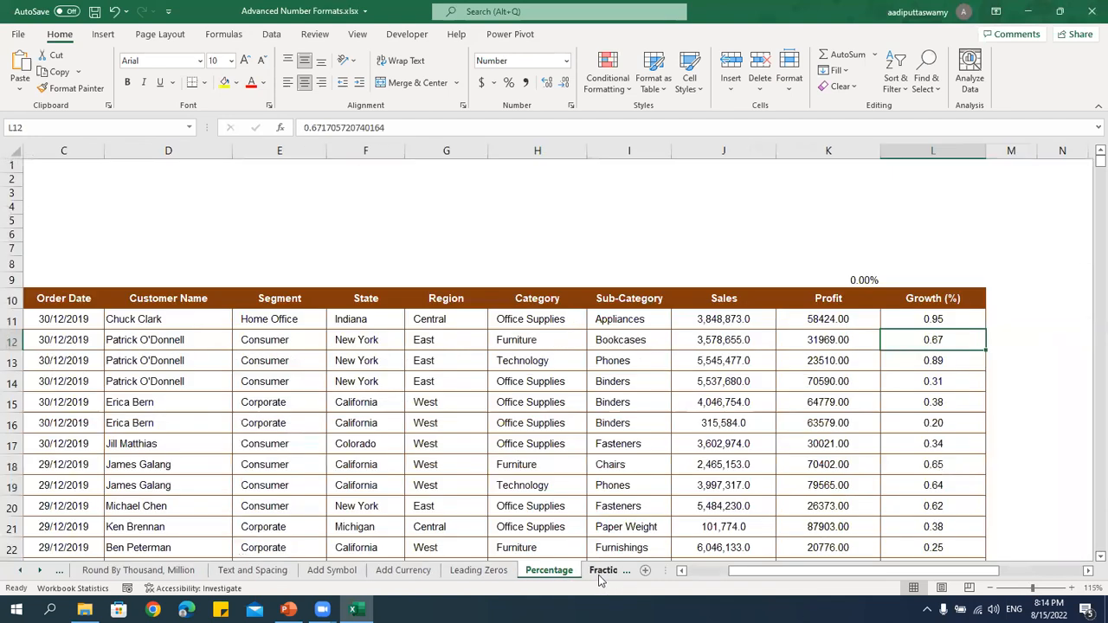
pyautogui.click(603, 572)
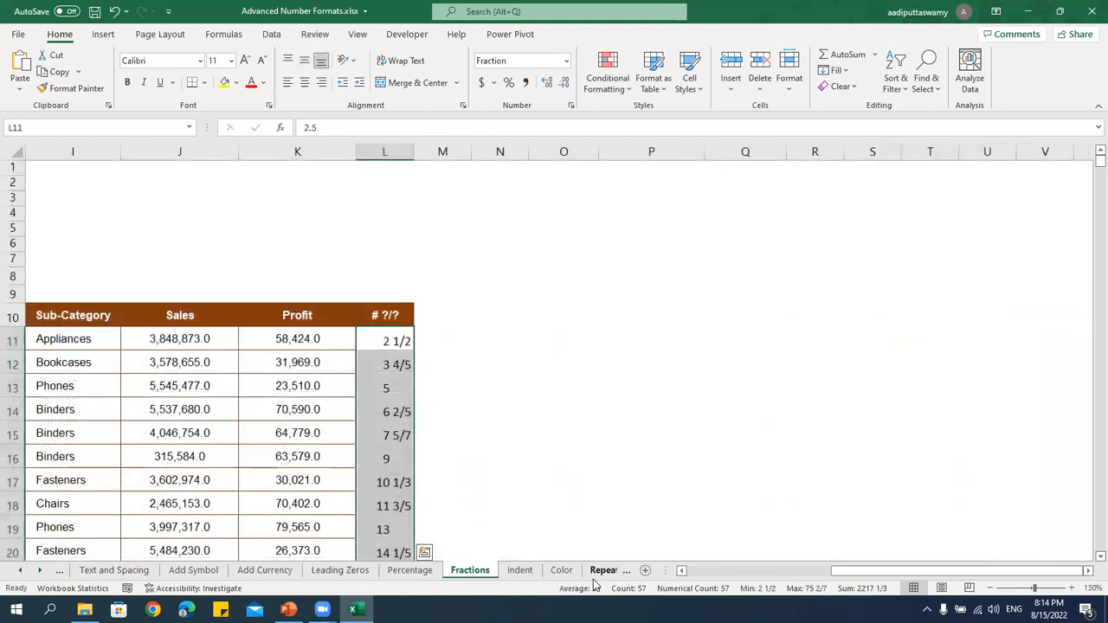
pyautogui.click(421, 572)
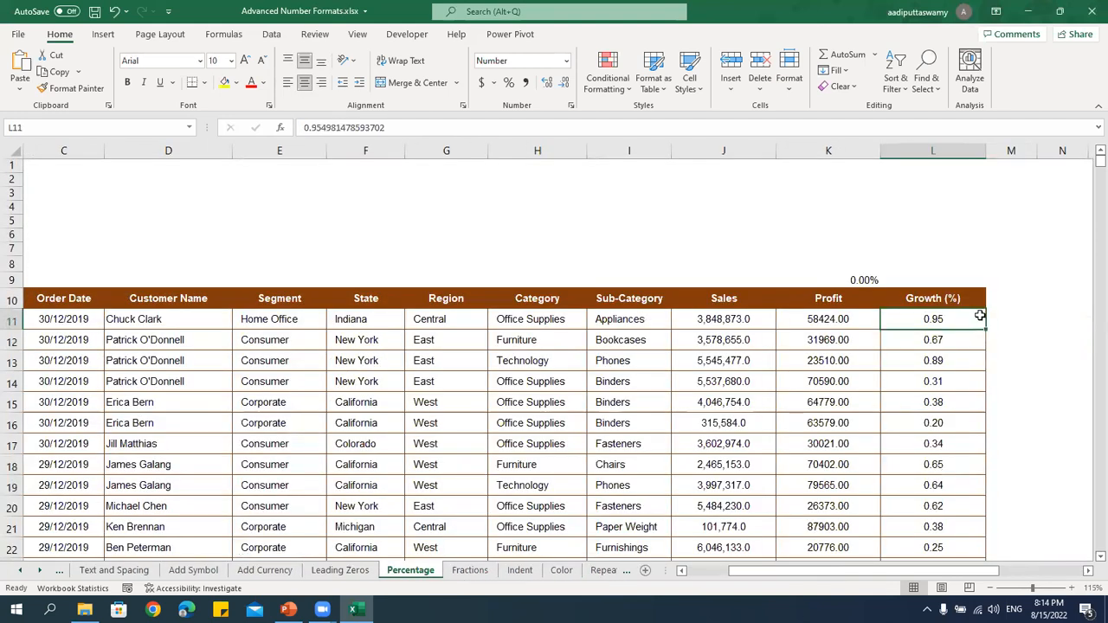
pyautogui.hotkey('ctrl', 'shift', 'Down')
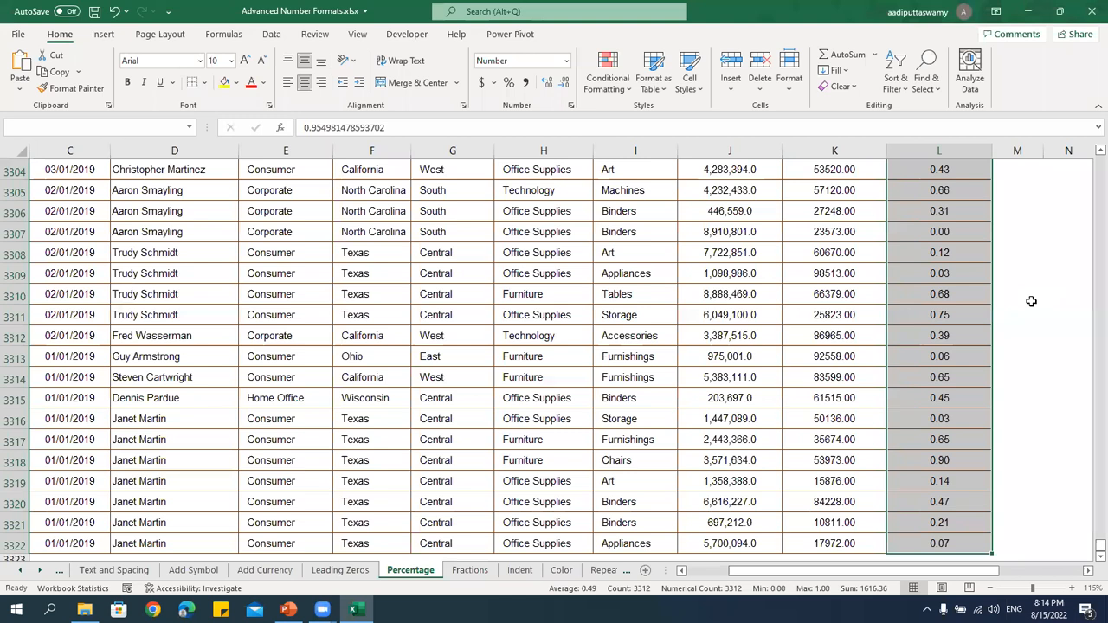
pyautogui.hotkey('ctrl', 'BackSpace')
pyautogui.hotkey('ctrl', '1')
pyautogui.click(214, 321)
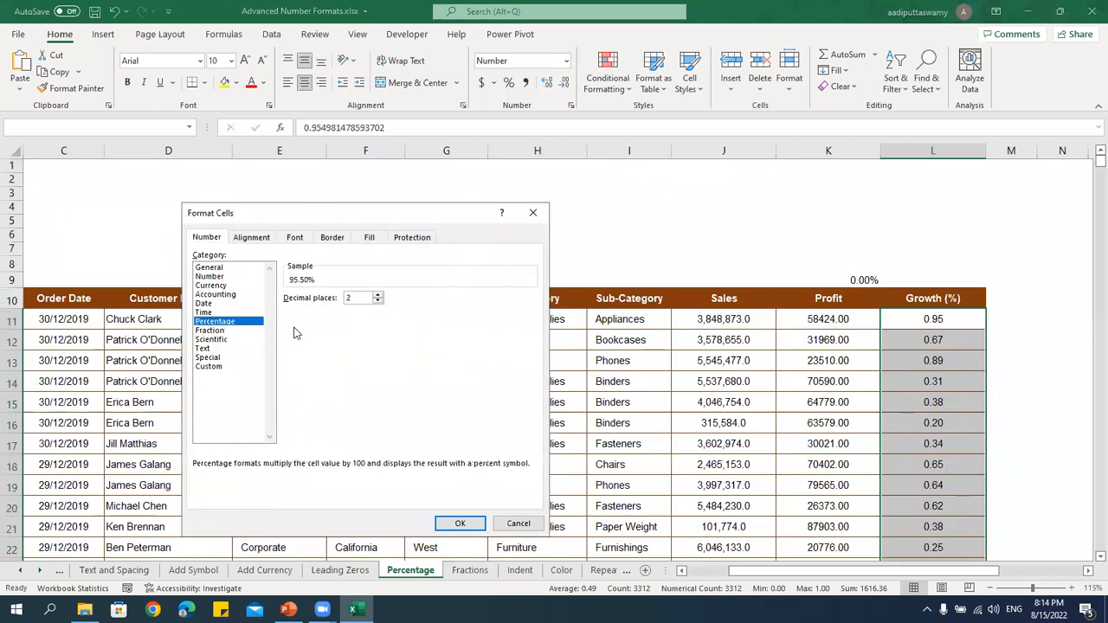
pyautogui.click(460, 525)
pyautogui.click(933, 381)
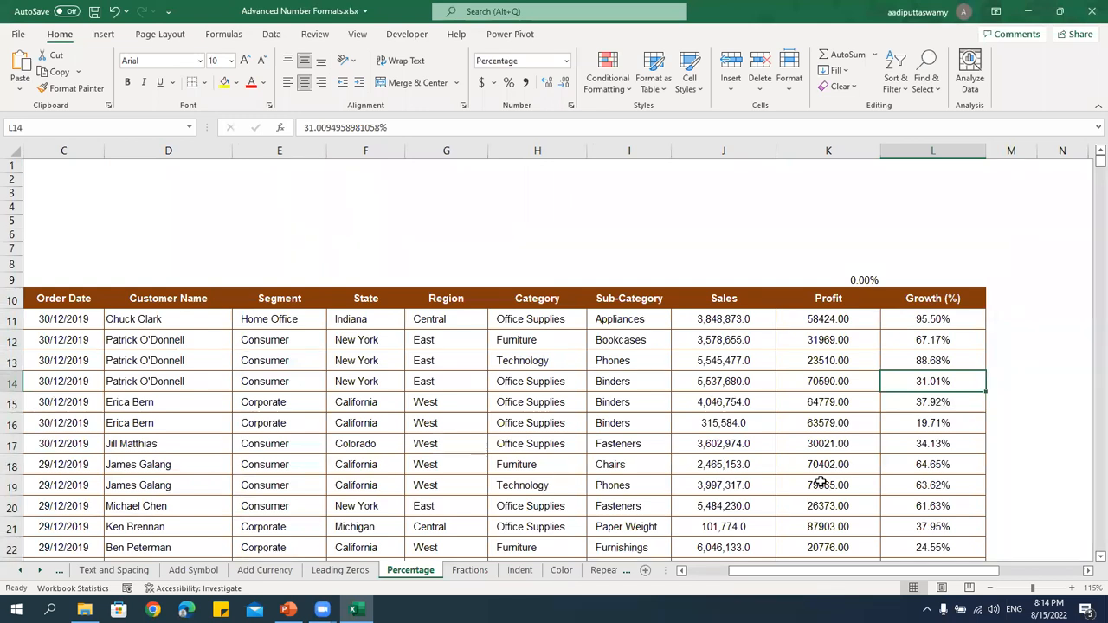
# Close the workbook without saving and open MS EXCEL 365 NEW FORMULAS.xlsx from the 05 - FORMULAS folder in Day 01.
pyautogui.click(1092, 12)
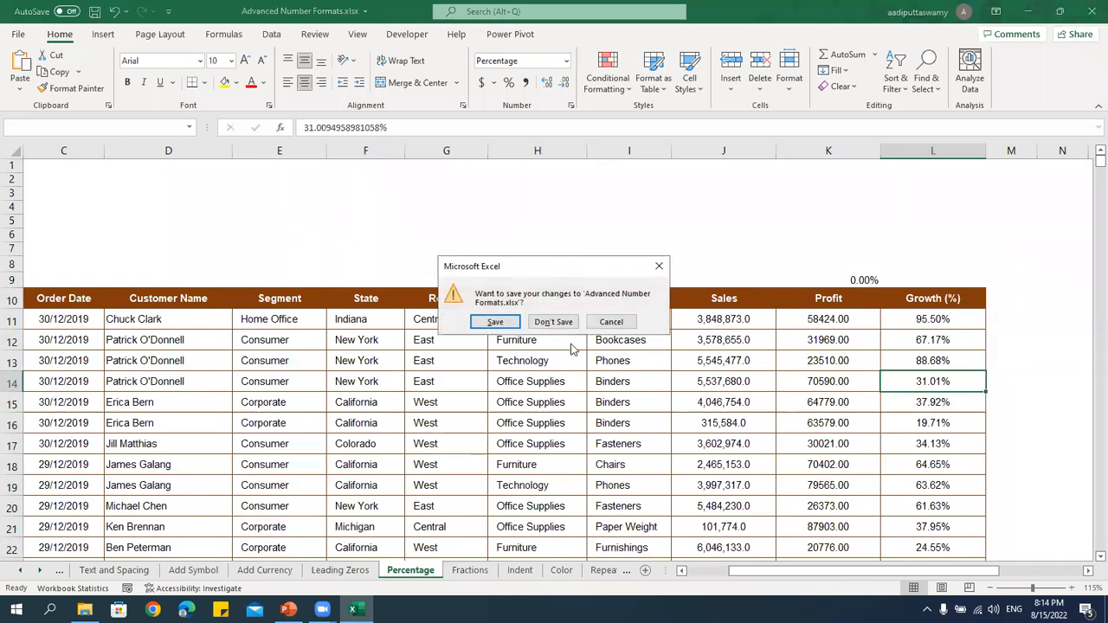
pyautogui.click(549, 324)
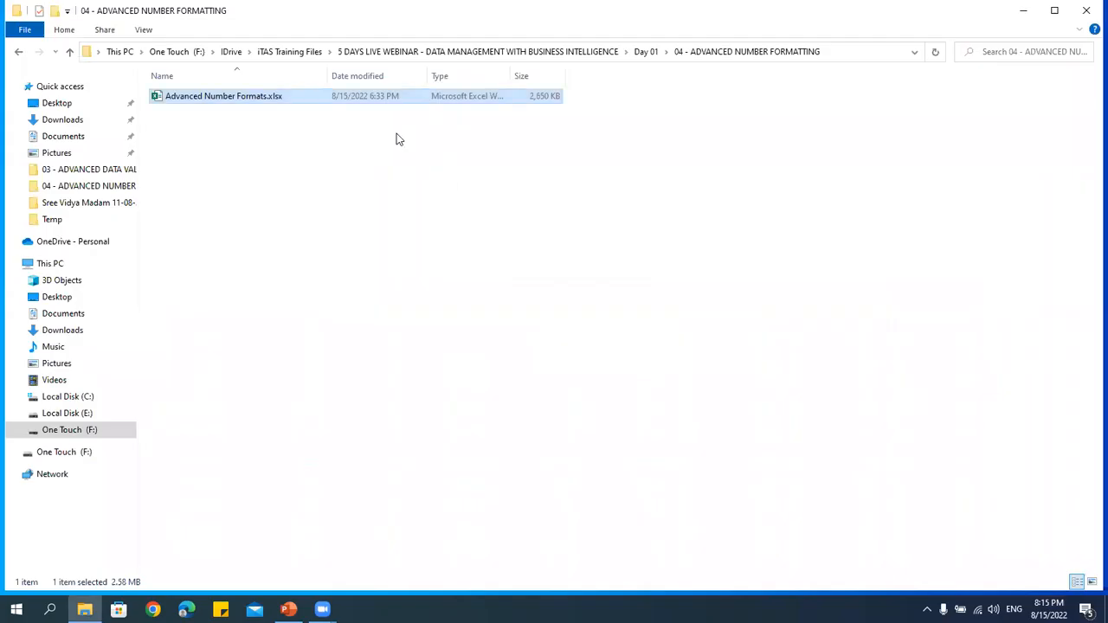
pyautogui.click(647, 51)
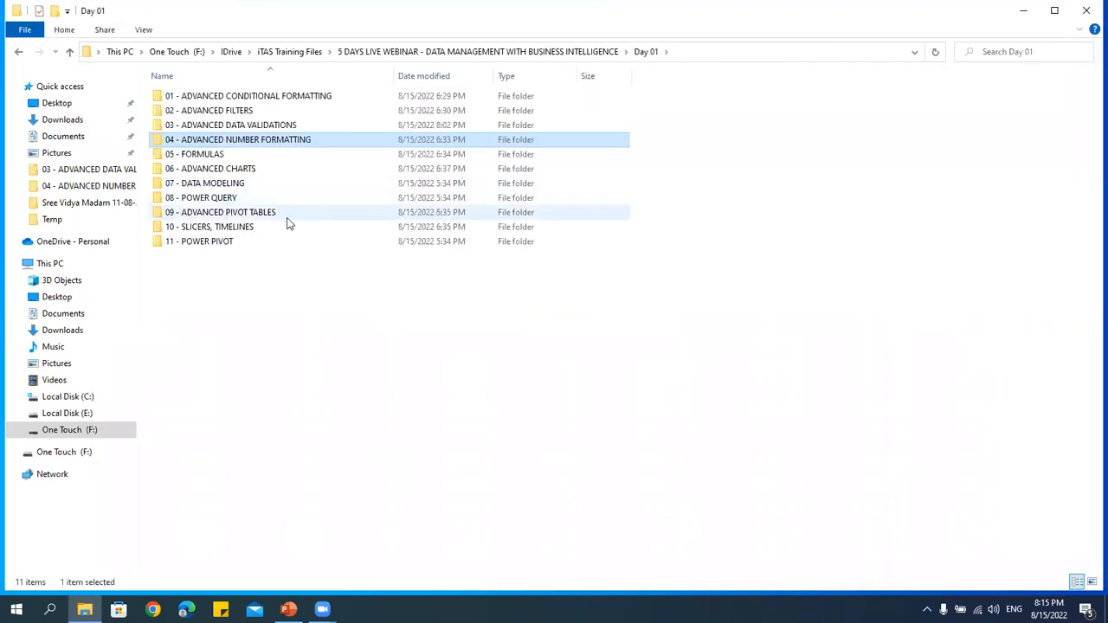
pyautogui.doubleClick(220, 155)
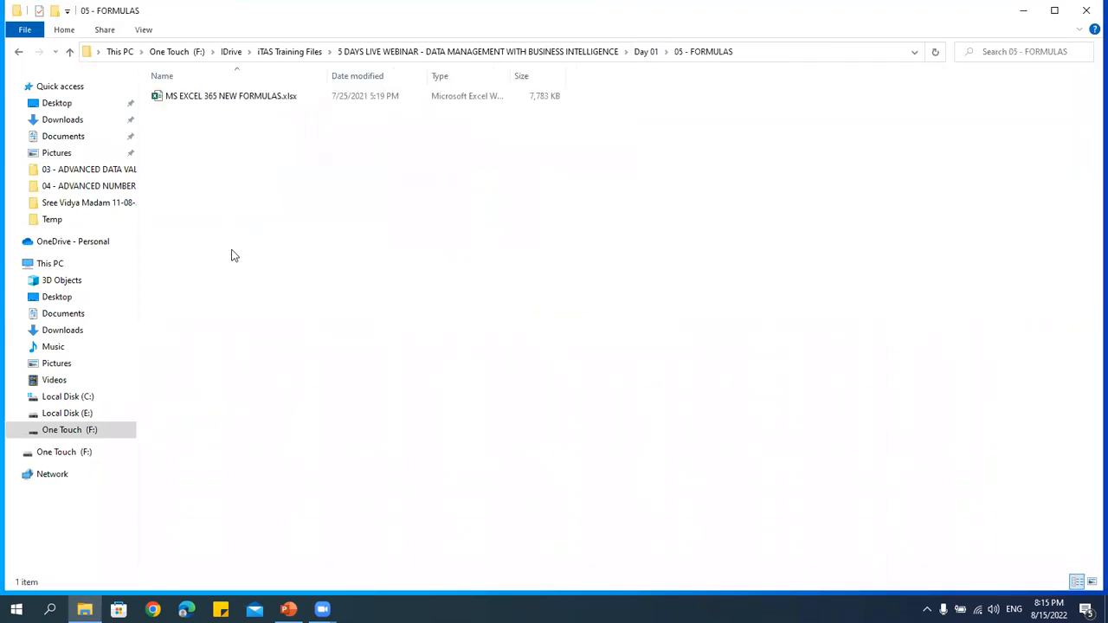
pyautogui.doubleClick(269, 98)
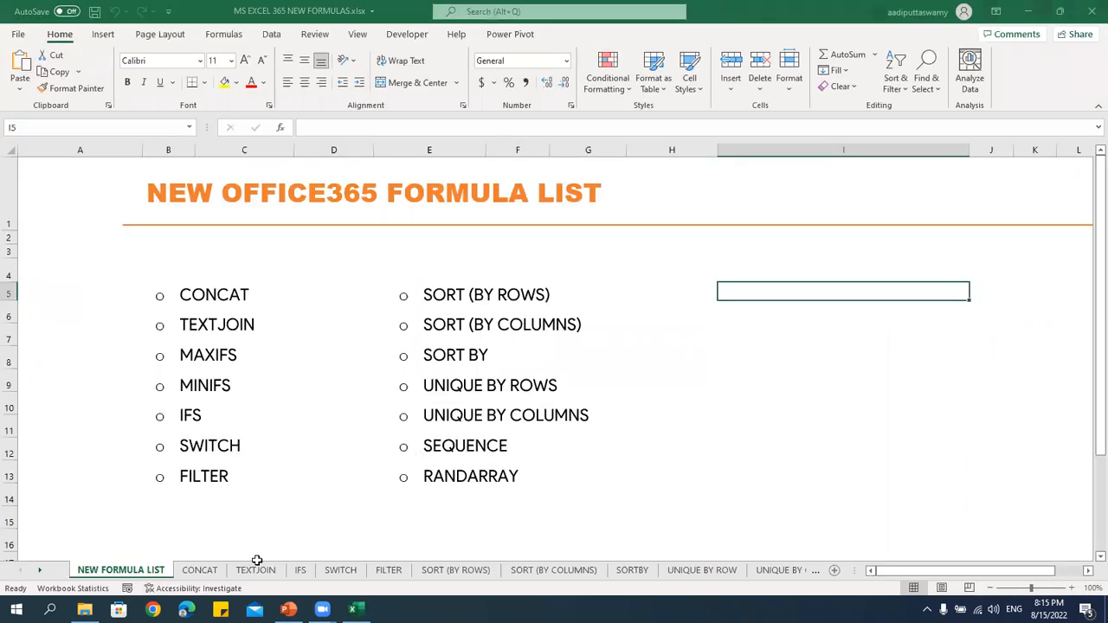
# On the CONCAT sheet, join the first four group names in cell E7 with =CONCATENATE(C7,C8,C9,C10).
pyautogui.click(201, 570)
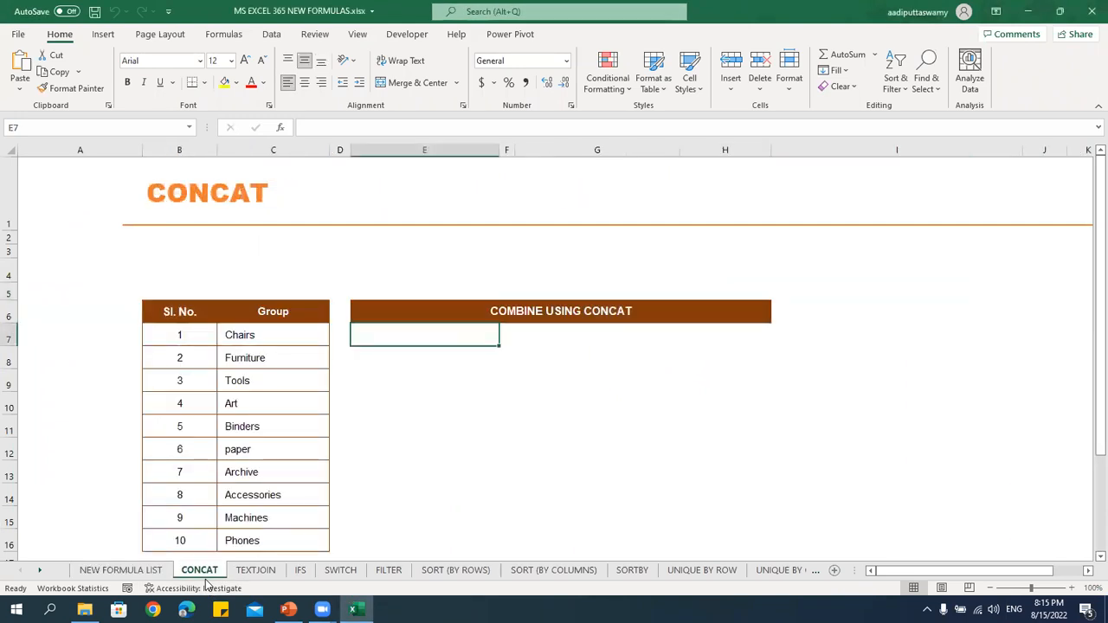
pyautogui.click(459, 398)
pyautogui.click(425, 337)
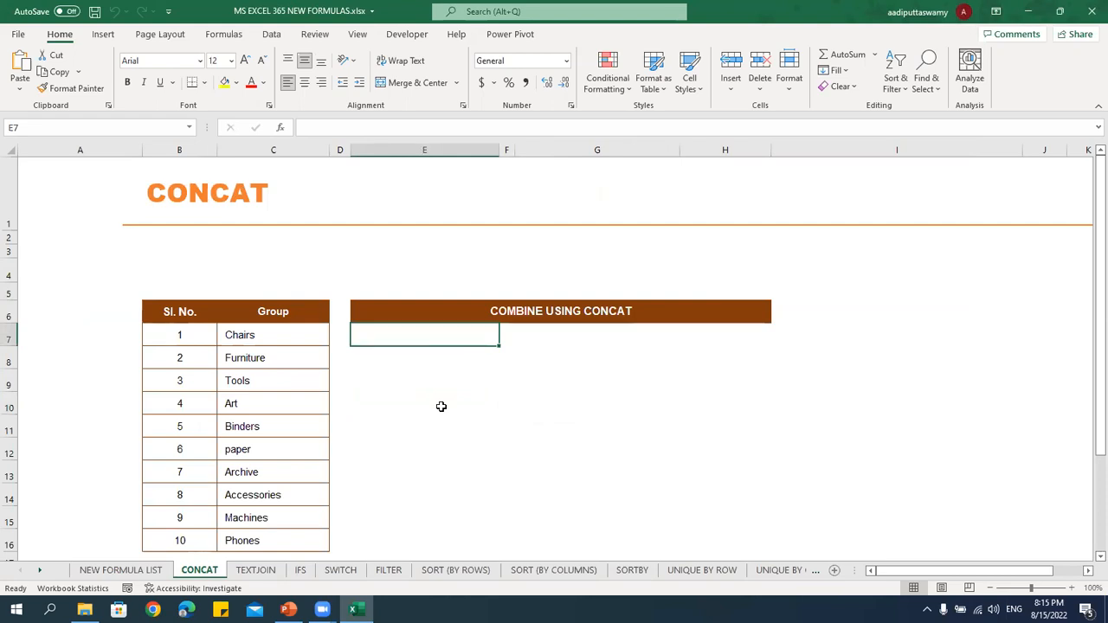
pyautogui.write('=conca')
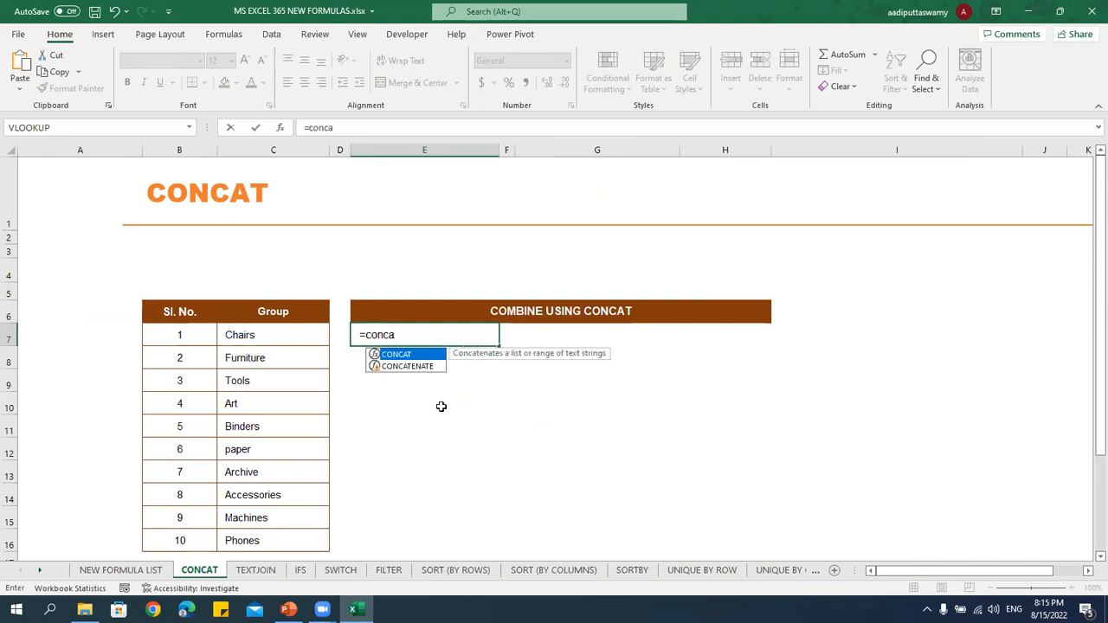
pyautogui.press('Down')
pyautogui.press('Tab')
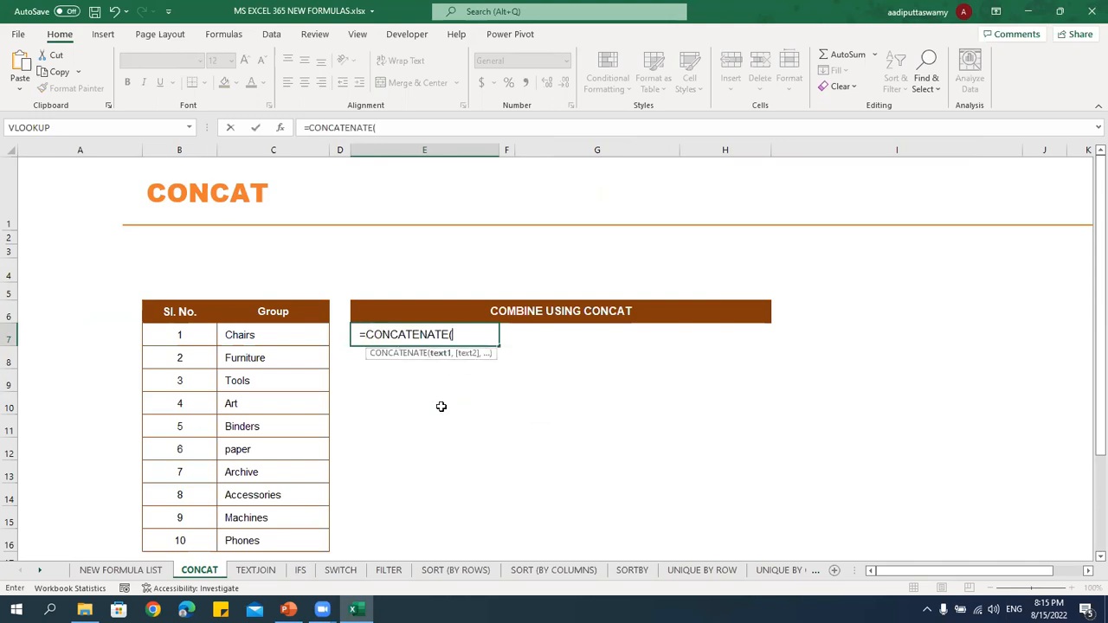
pyautogui.click(292, 343)
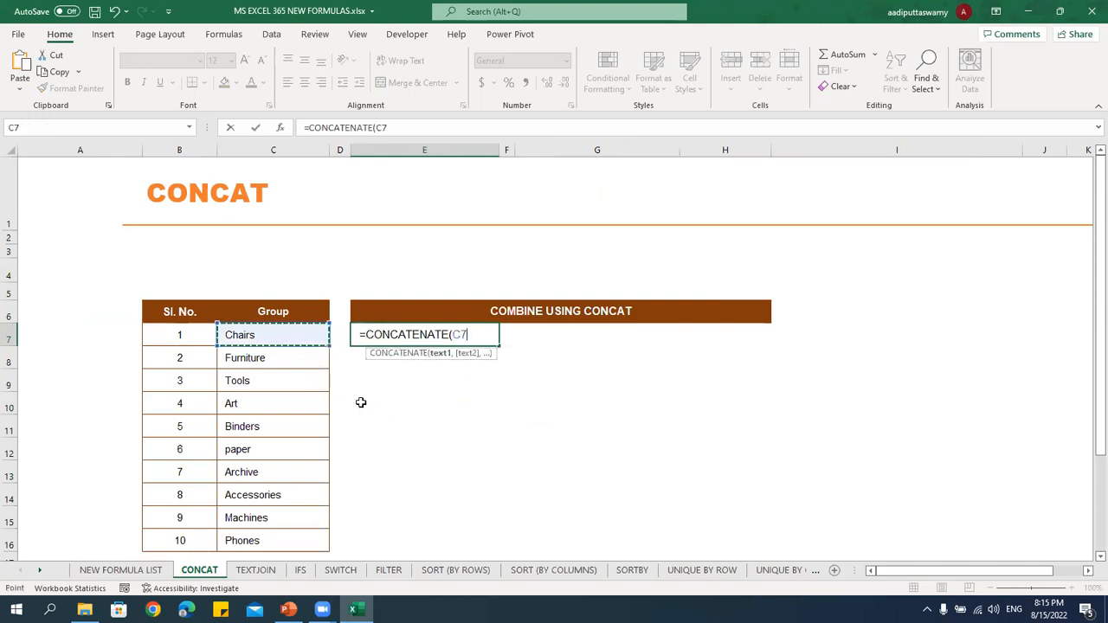
pyautogui.write(',')
pyautogui.click(274, 362)
pyautogui.write(',')
pyautogui.click(273, 378)
pyautogui.write(',')
pyautogui.click(272, 403)
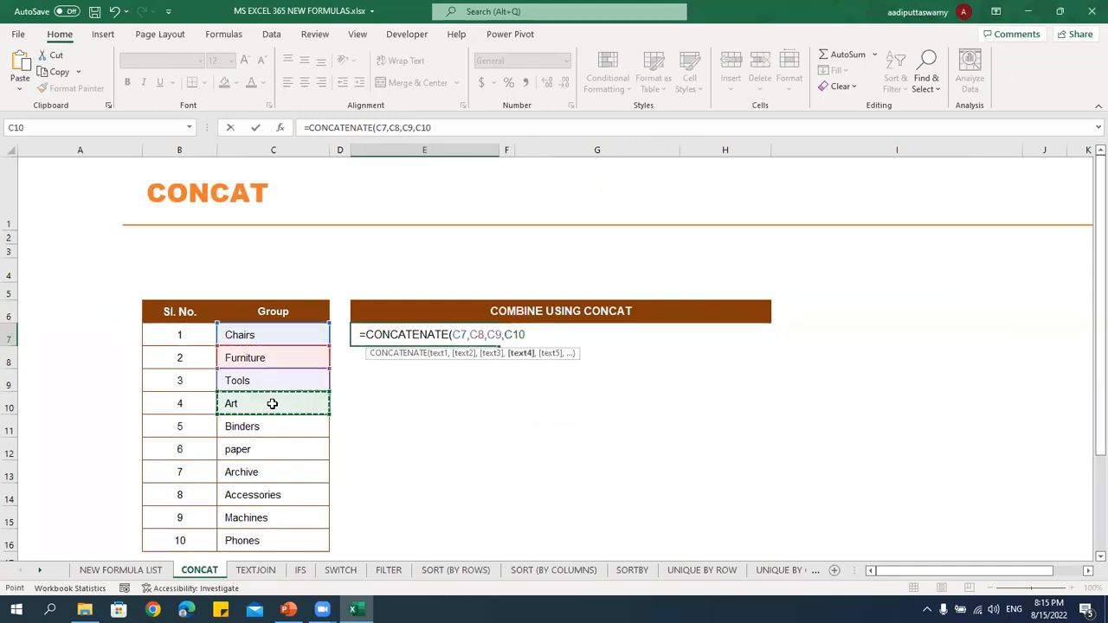
pyautogui.write(')')
pyautogui.press('Return')
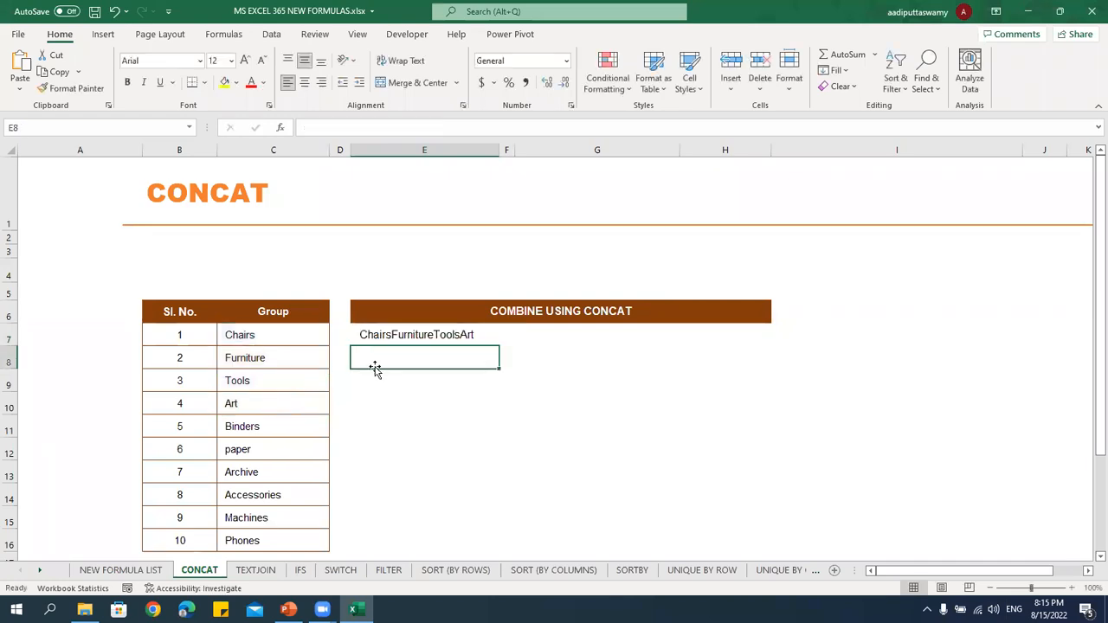
pyautogui.press('Up')
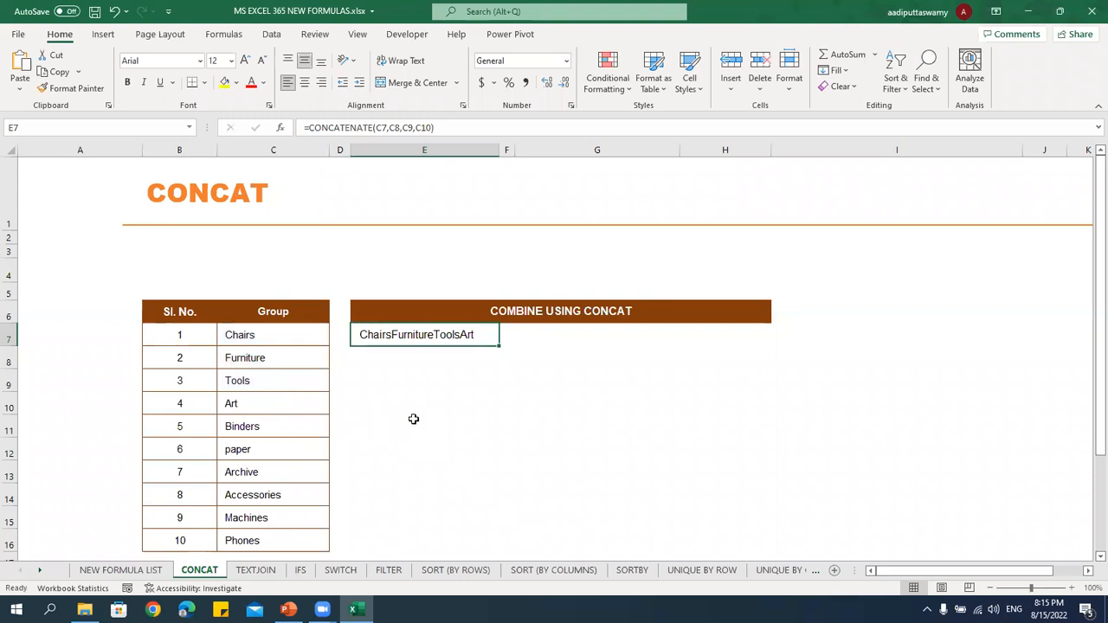
pyautogui.click(860, 311)
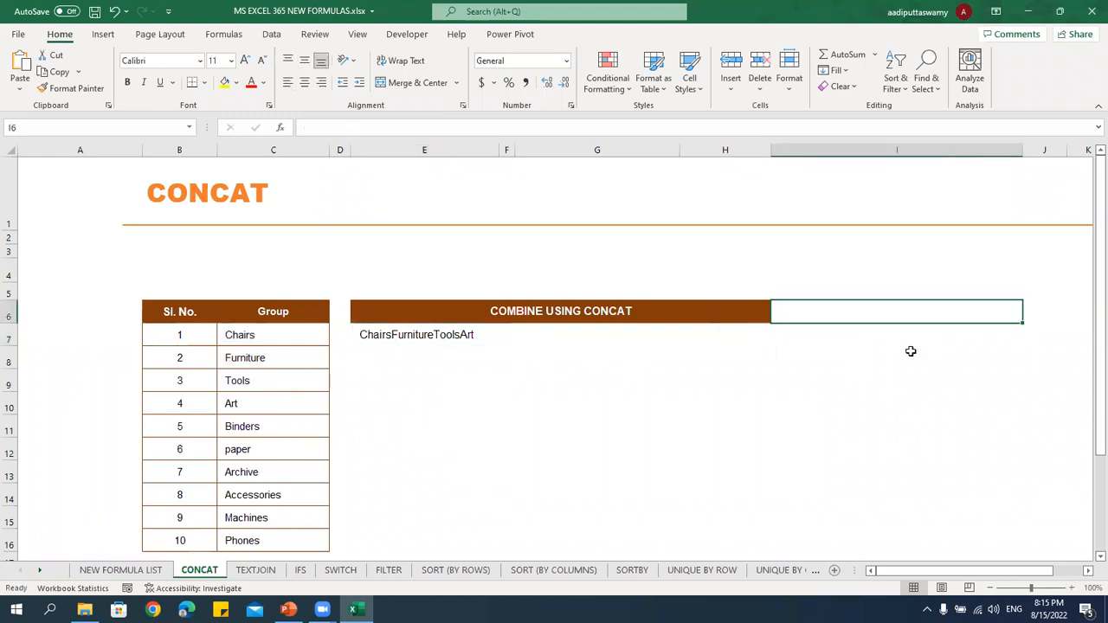
pyautogui.press('Down')
pyautogui.write('=sum')
pyautogui.press('Tab')
pyautogui.moveTo(181, 340); pyautogui.dragTo(195, 480)
pyautogui.press('Escape')
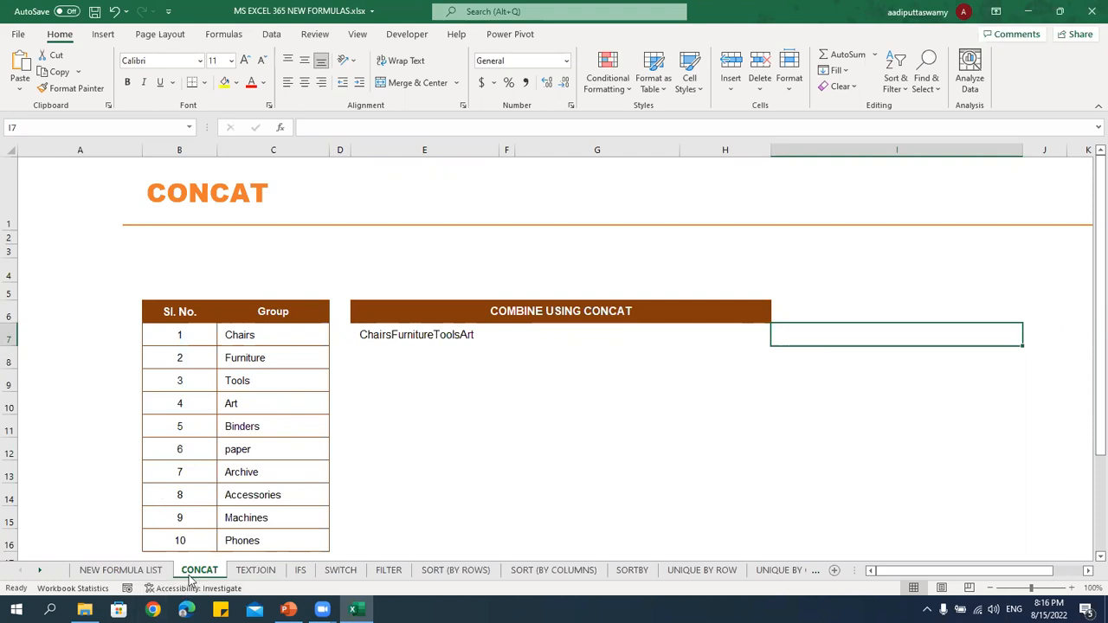
# Join all the group names in cell E8 with =CONCAT(C7:C16) and check the range the formula refers to.
pyautogui.click(429, 355)
pyautogui.write('=concat')
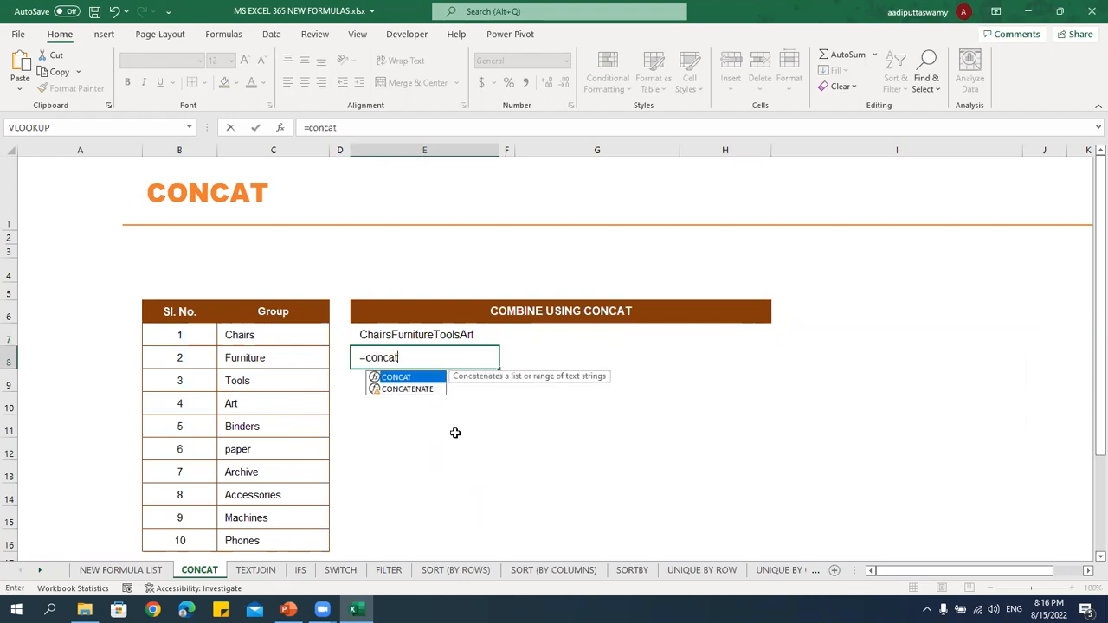
pyautogui.press('Tab')
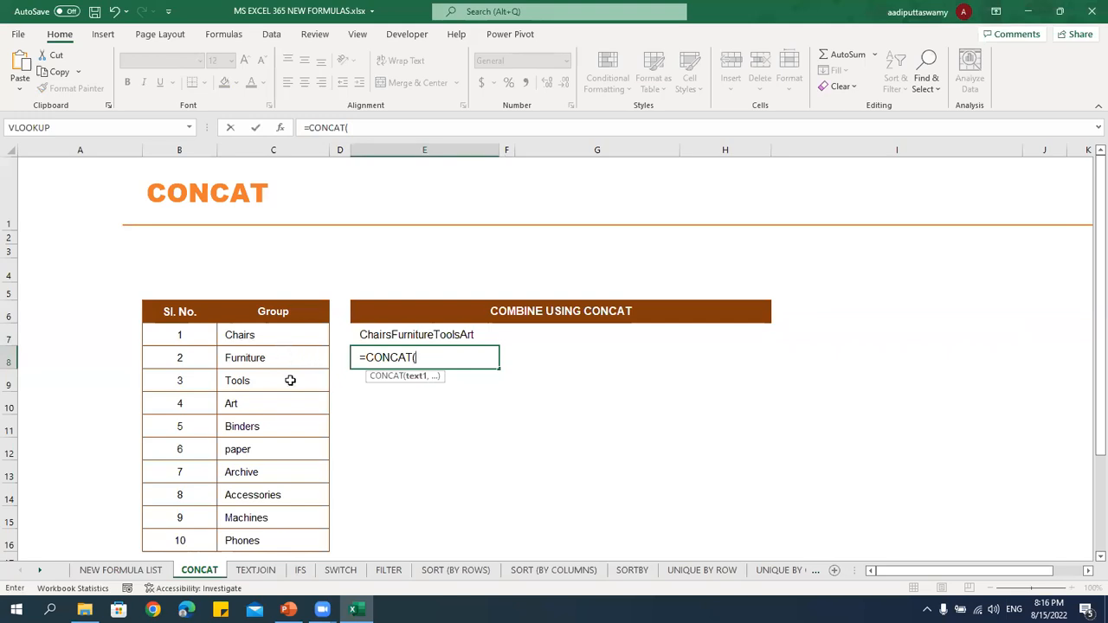
pyautogui.moveTo(290, 338); pyautogui.dragTo(285, 537)
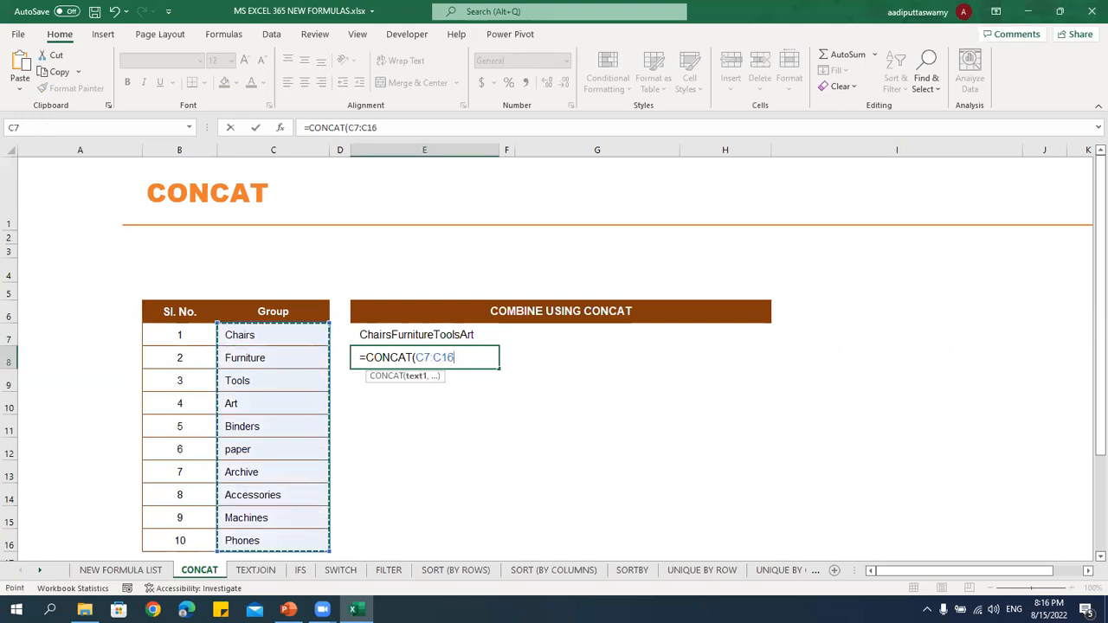
pyautogui.write(')')
pyautogui.press('Return')
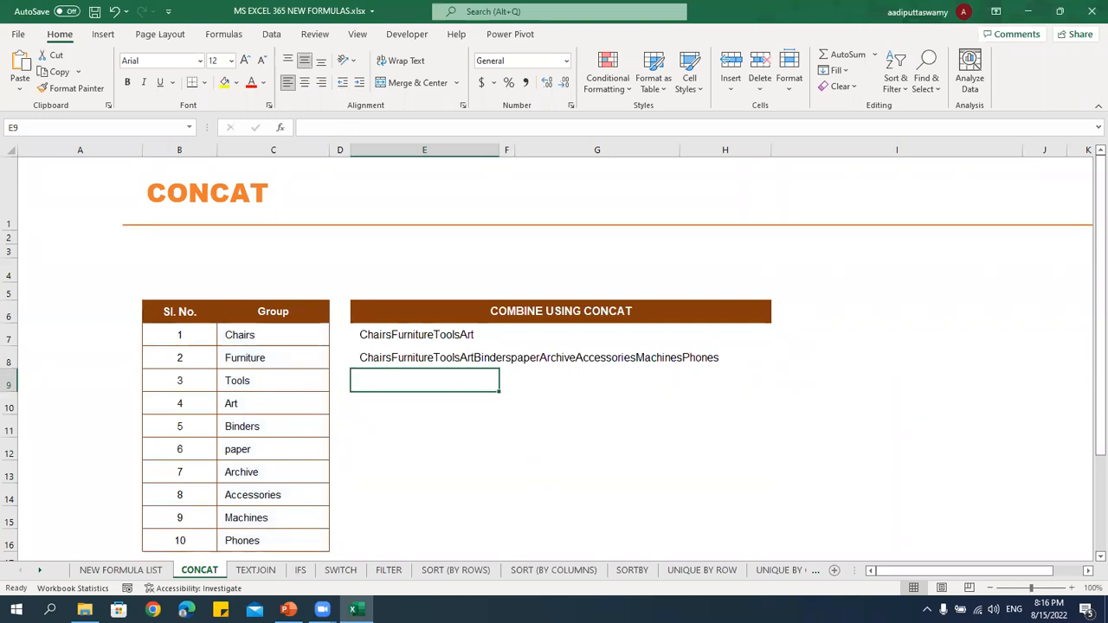
pyautogui.moveTo(304, 333); pyautogui.dragTo(304, 534)
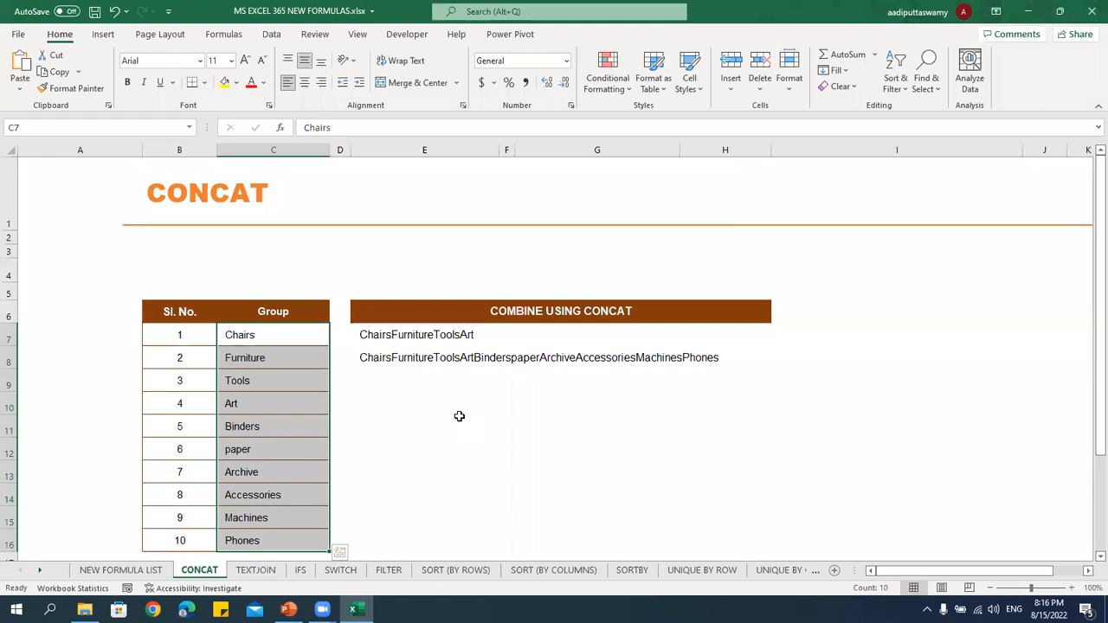
pyautogui.click(265, 336)
pyautogui.doubleClick(367, 358)
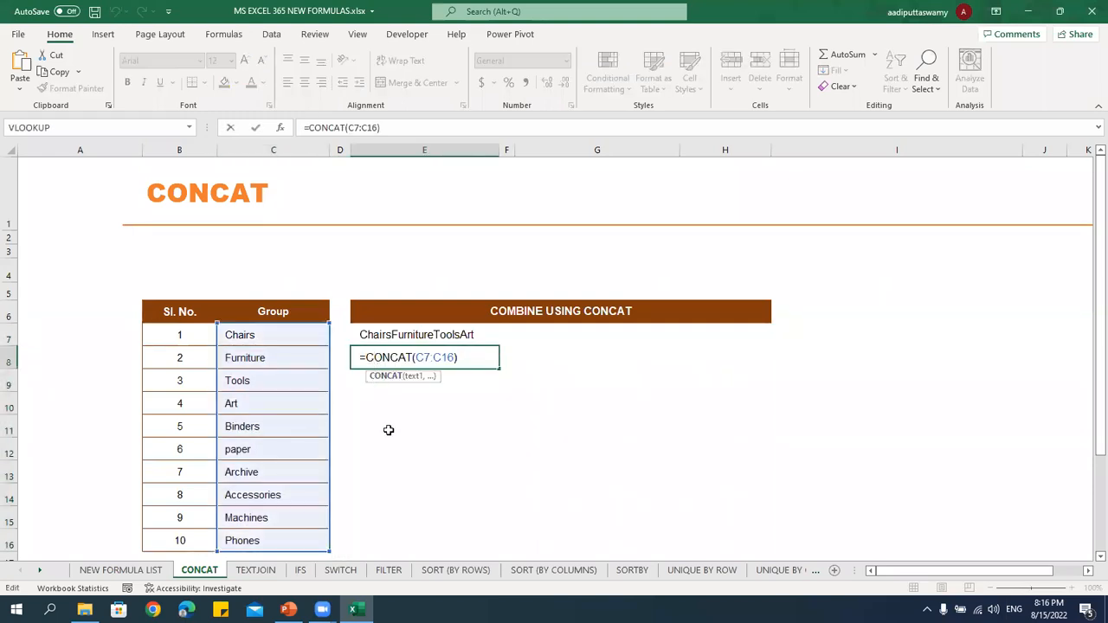
pyautogui.press('Escape')
# Join all the group names with comma separators in cell E9, ignoring empty cells, with =TEXTJOIN(",",TRUE,C7:C16).
pyautogui.click(398, 380)
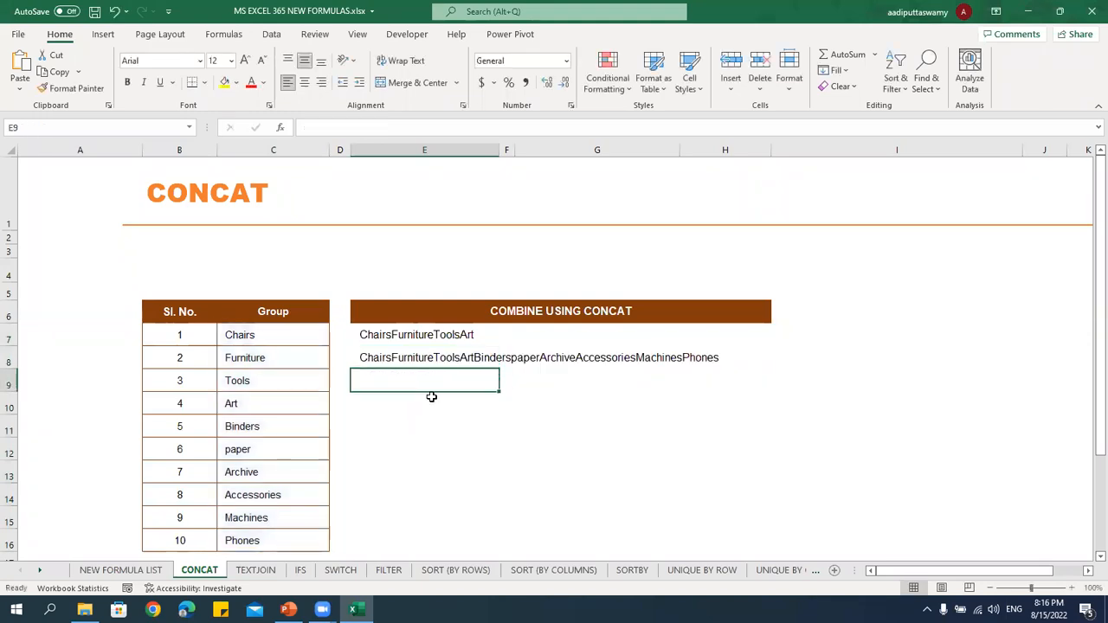
pyautogui.write('=textj')
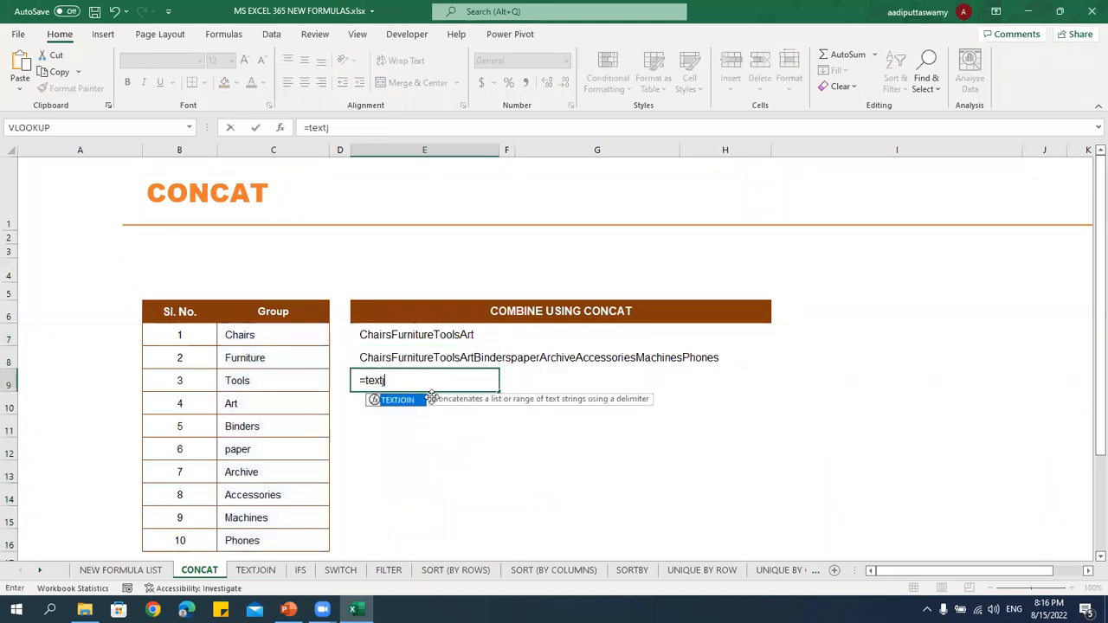
pyautogui.doubleClick(424, 400)
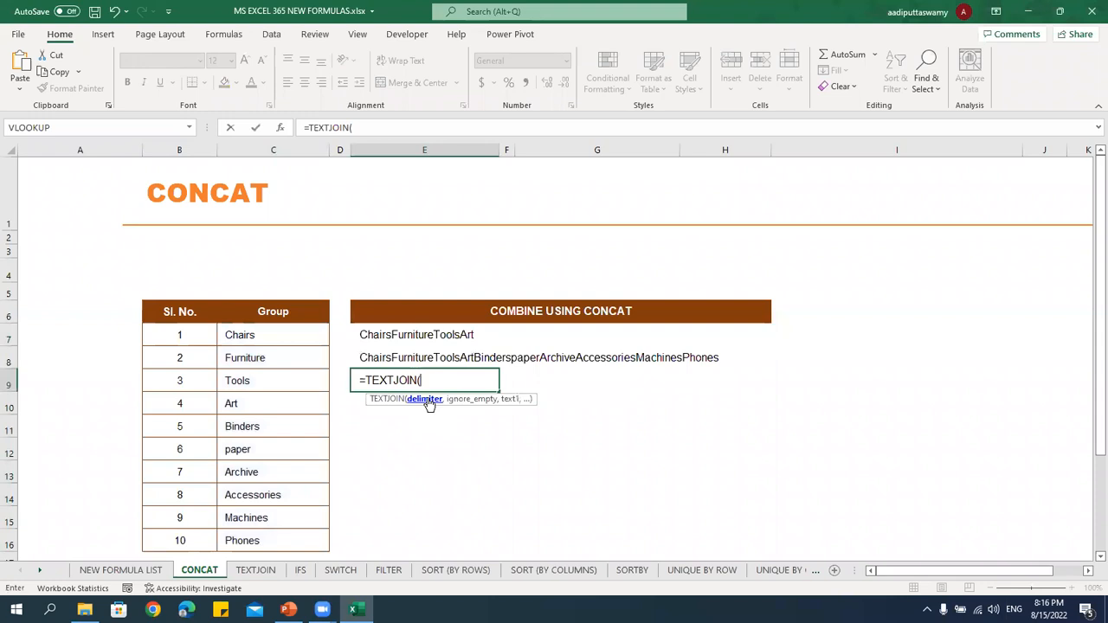
pyautogui.write('",",')
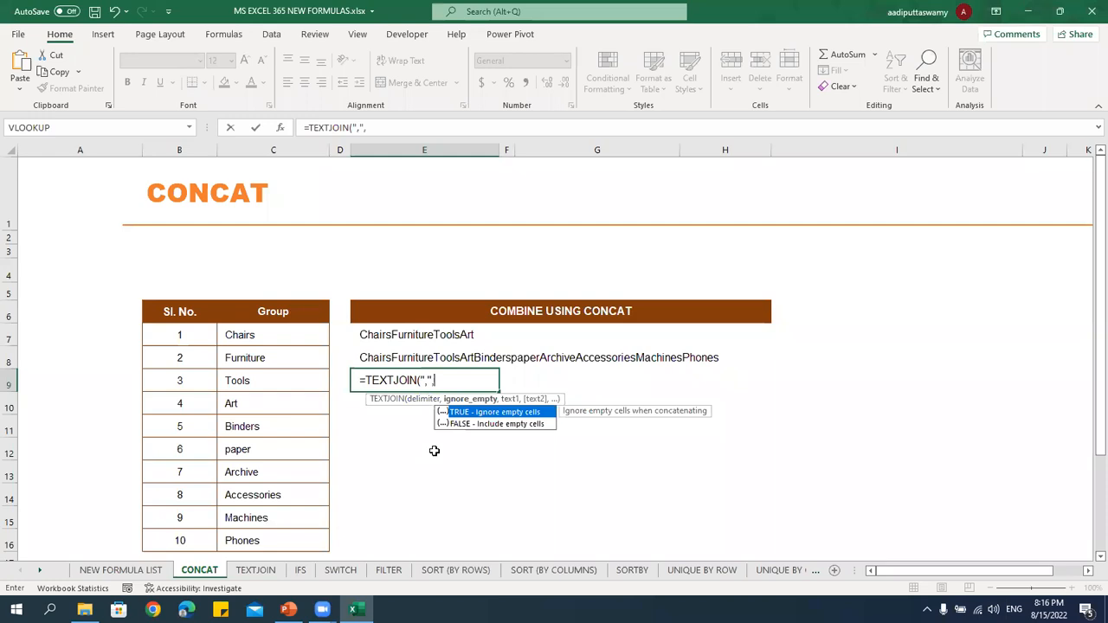
pyautogui.press('Down')
pyautogui.press('Up')
pyautogui.press('Tab')
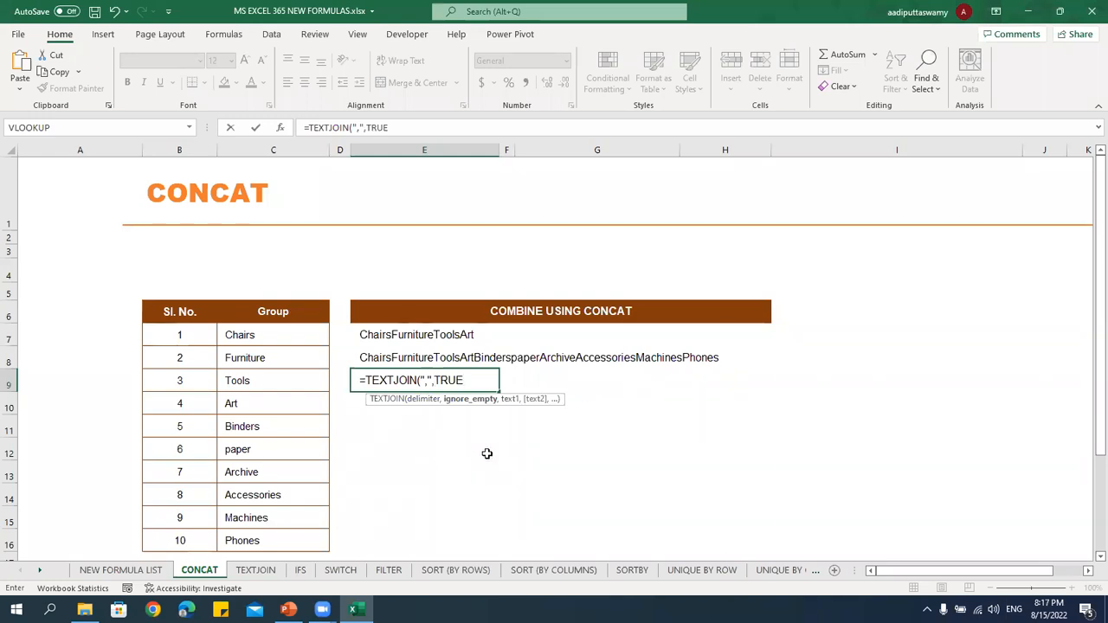
pyautogui.write(',')
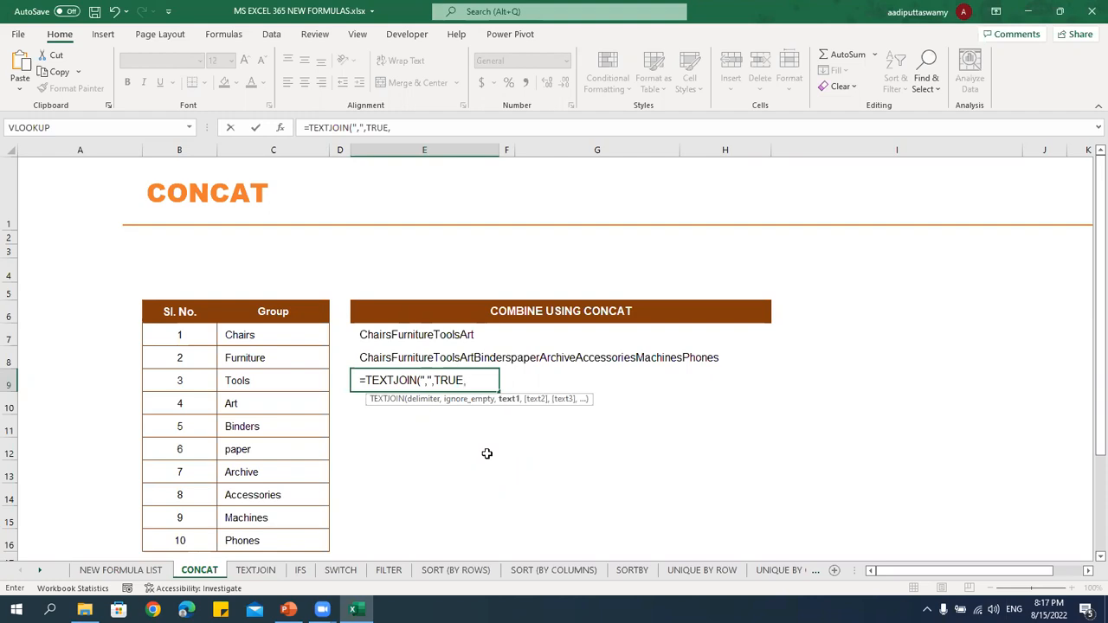
pyautogui.moveTo(277, 341); pyautogui.dragTo(277, 536)
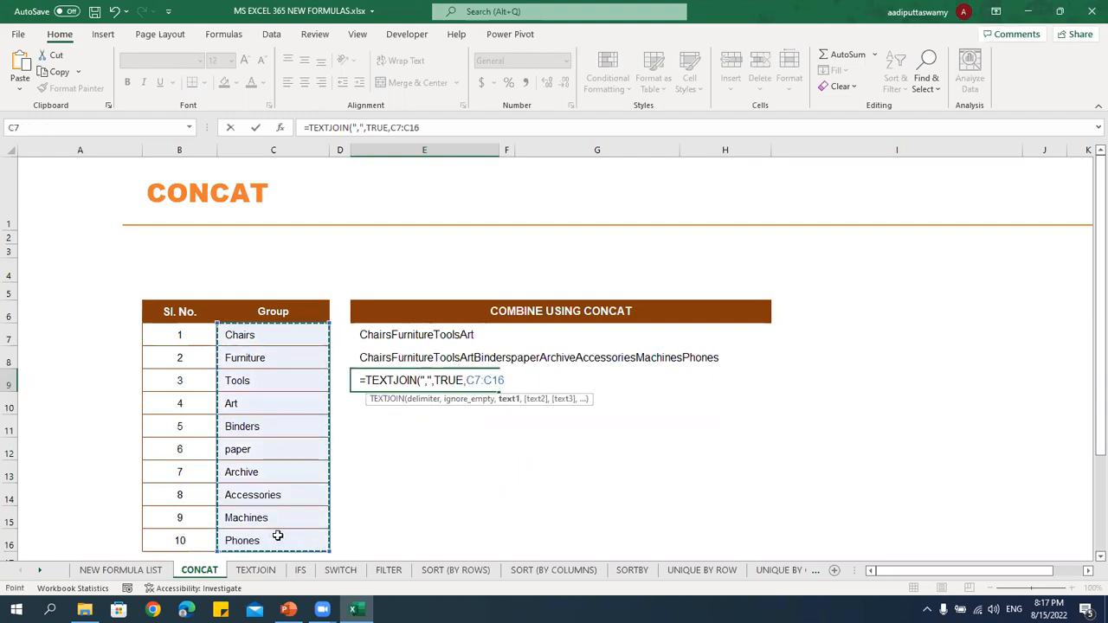
pyautogui.press('Return')
pyautogui.press('Up')
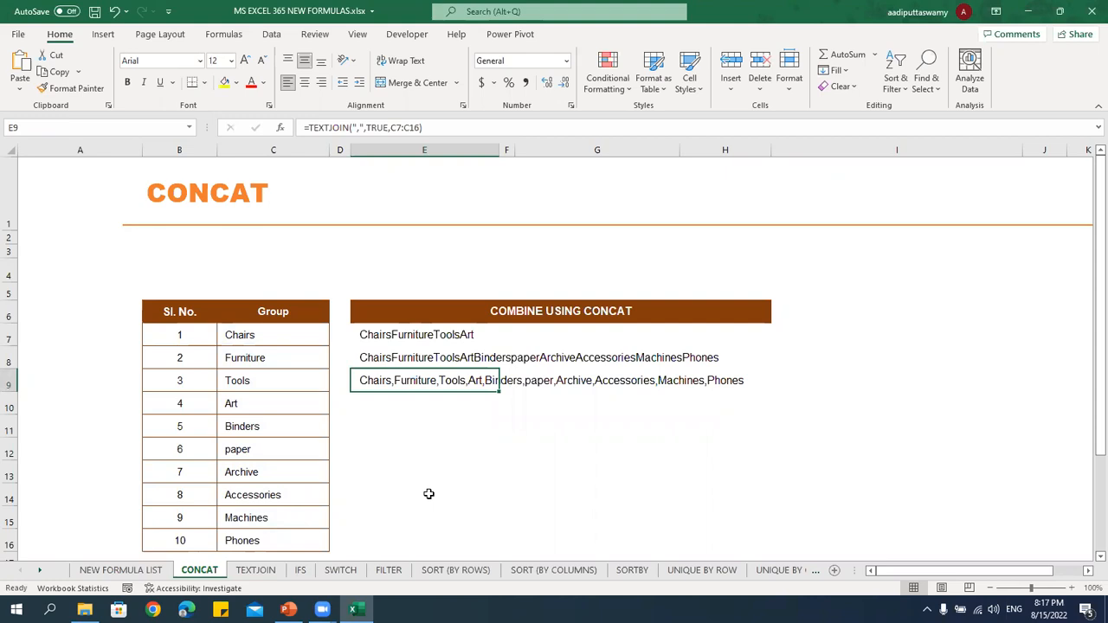
# Compare the CONCATENATE, CONCAT and TEXTJOIN formulas in cells E7 to E9 and check the arguments of the TEXTJOIN formula.
pyautogui.click(393, 359)
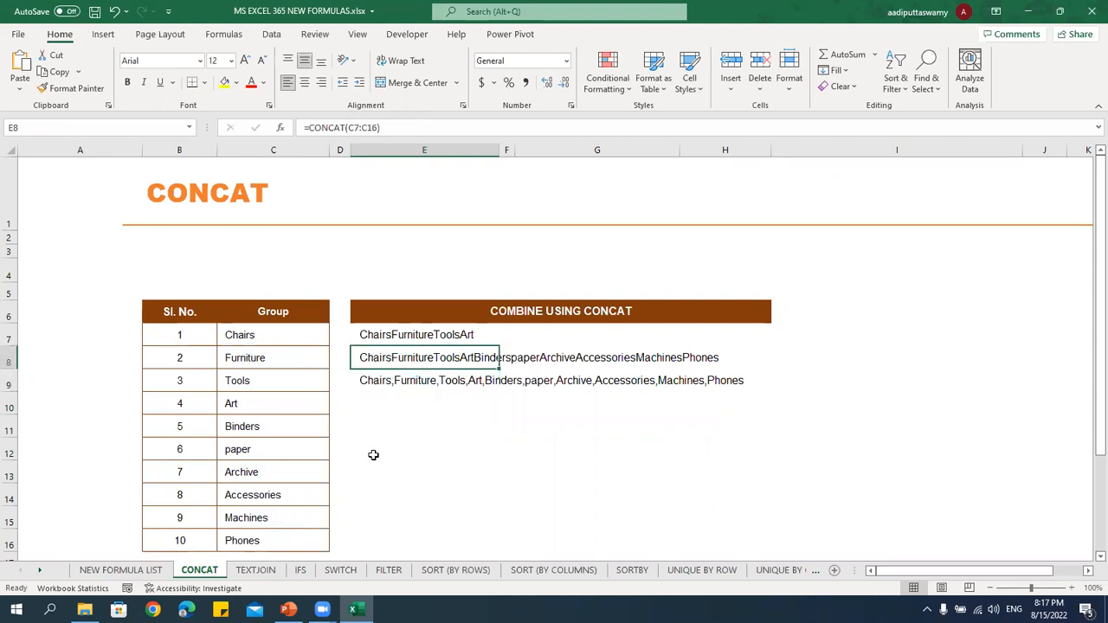
pyautogui.click(413, 334)
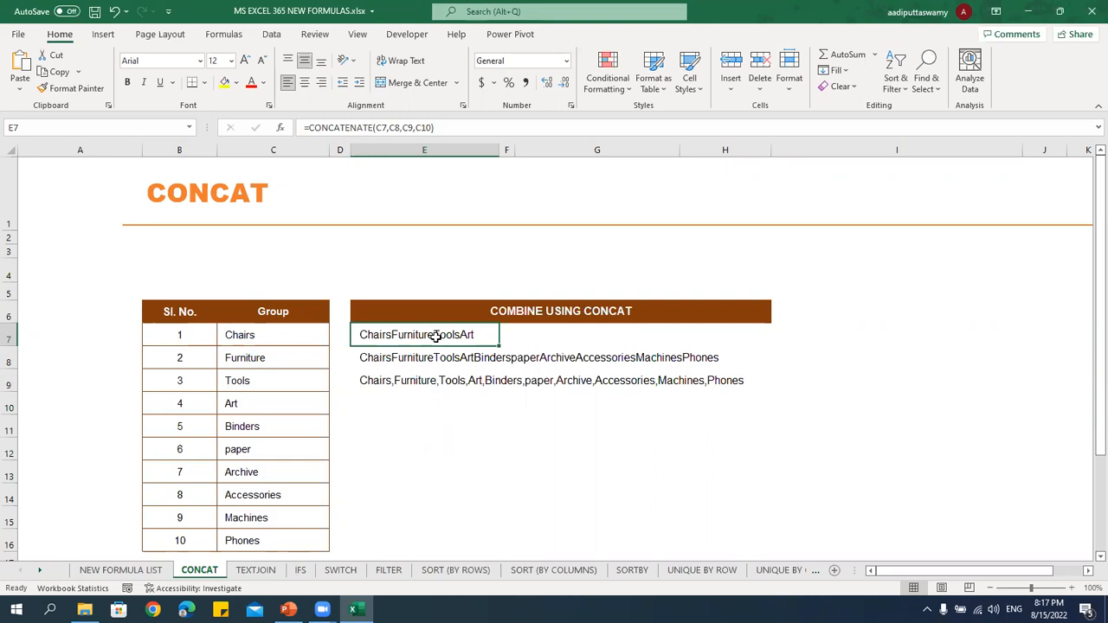
pyautogui.moveTo(425, 359); pyautogui.dragTo(425, 374)
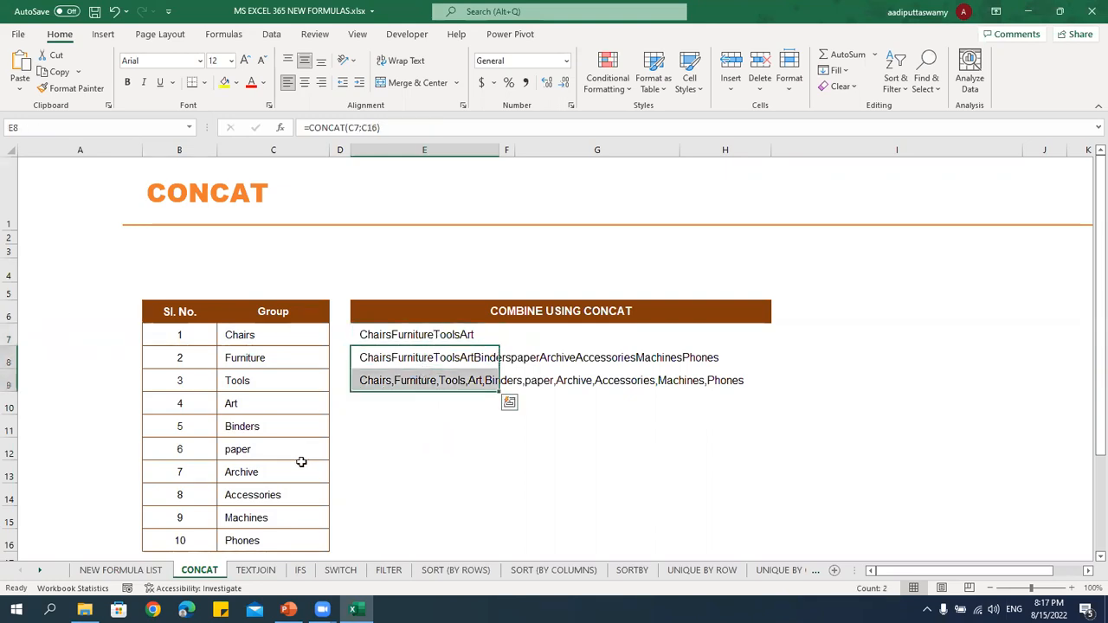
pyautogui.click(402, 360)
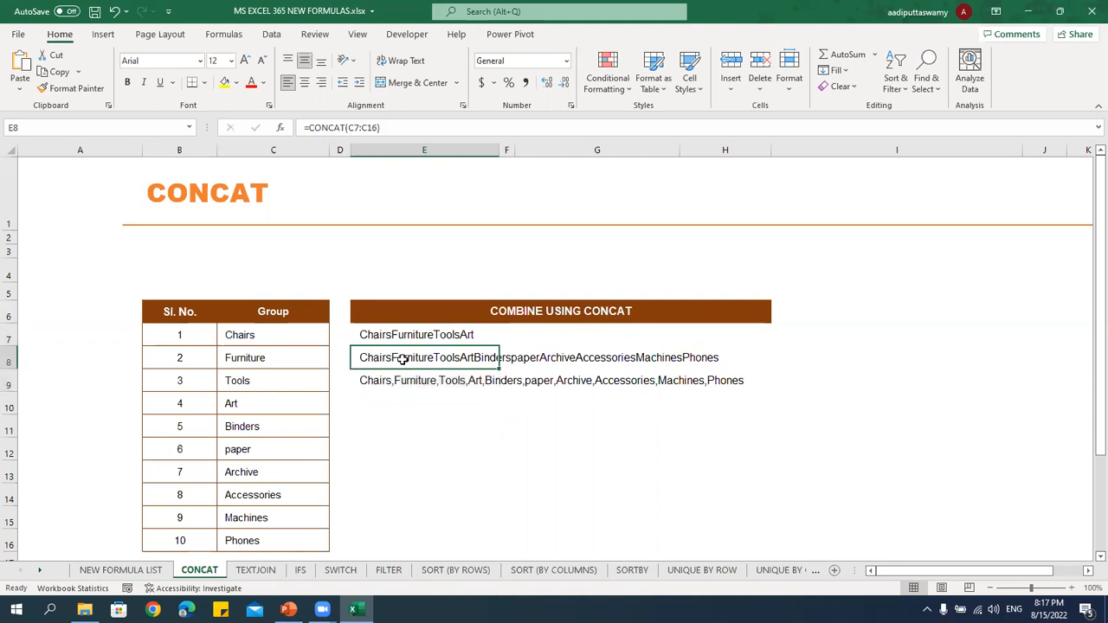
pyautogui.click(397, 380)
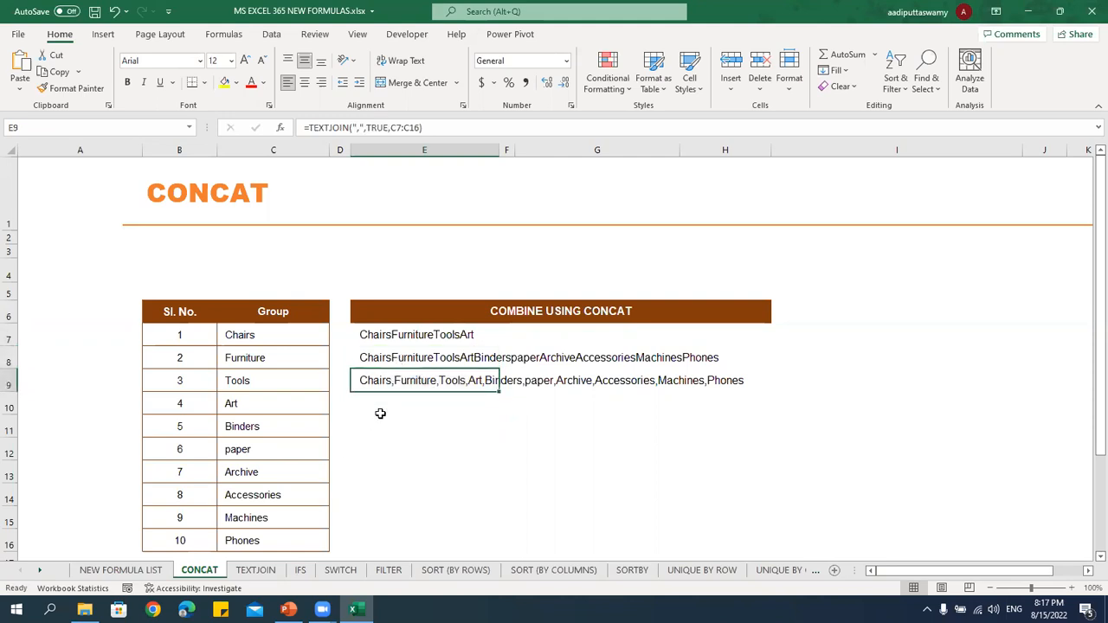
pyautogui.doubleClick(463, 381)
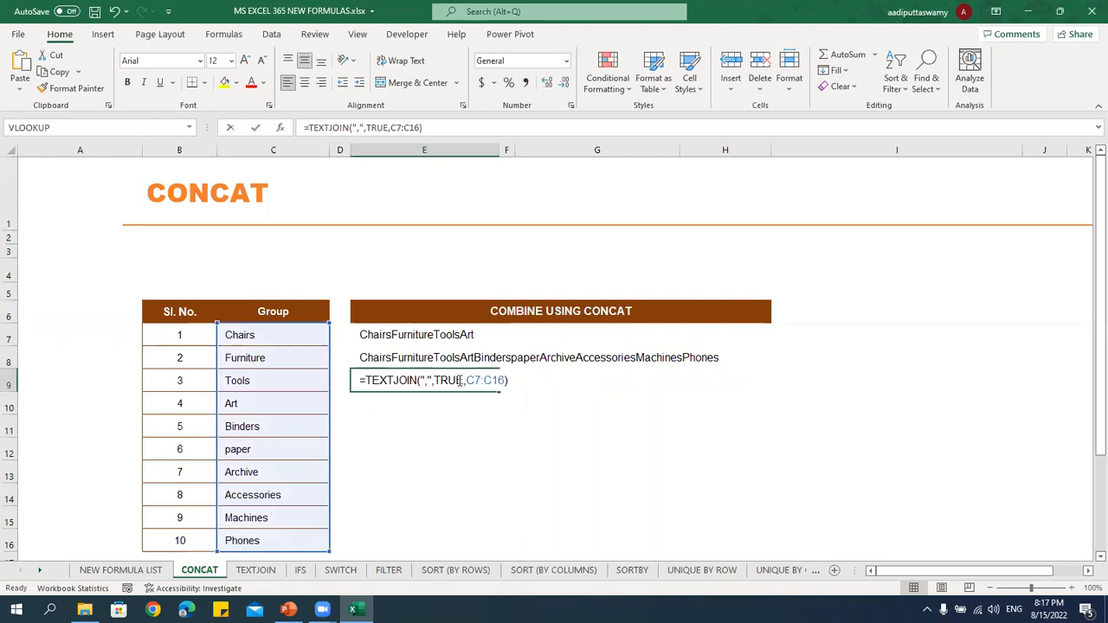
pyautogui.press('Escape')
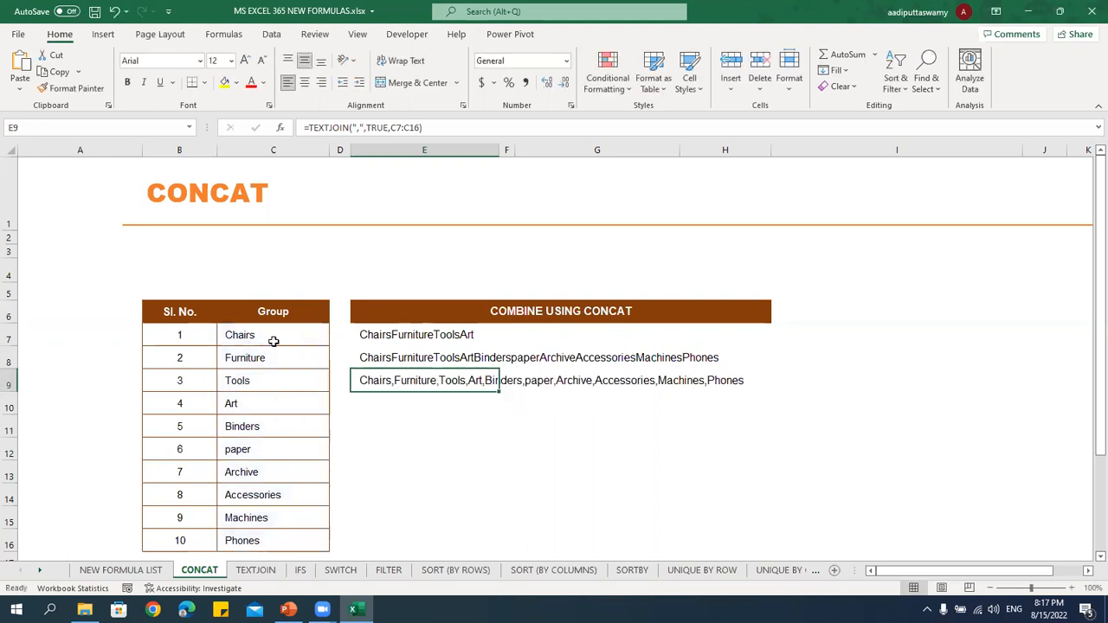
# Clear the Binders entry from cell C11 in the Group column.
pyautogui.click(305, 339)
pyautogui.click(269, 424)
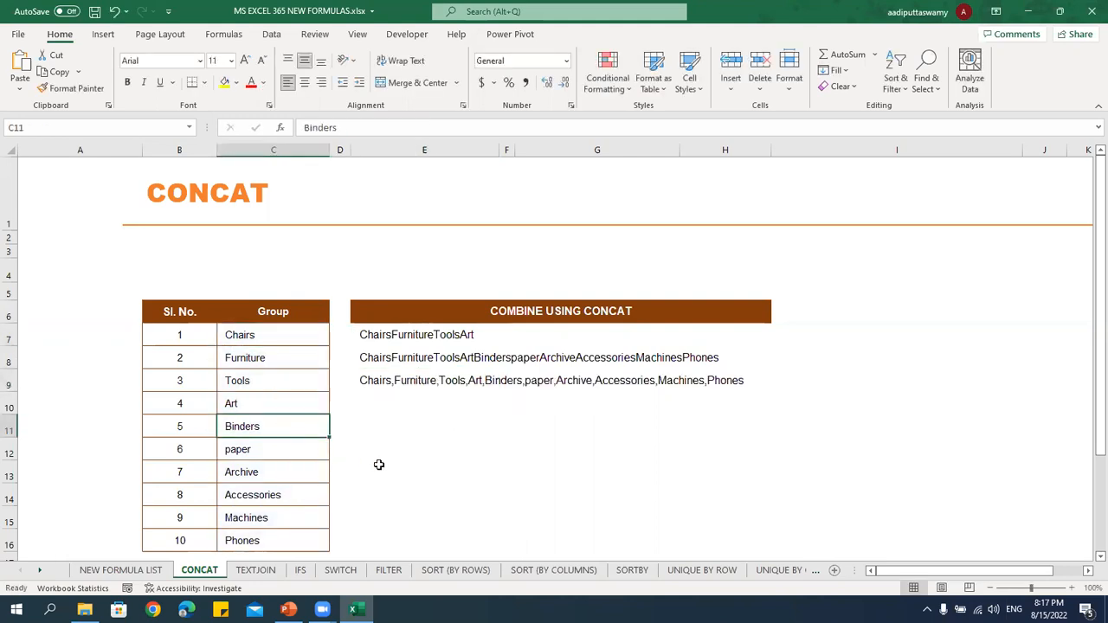
pyautogui.press('Delete')
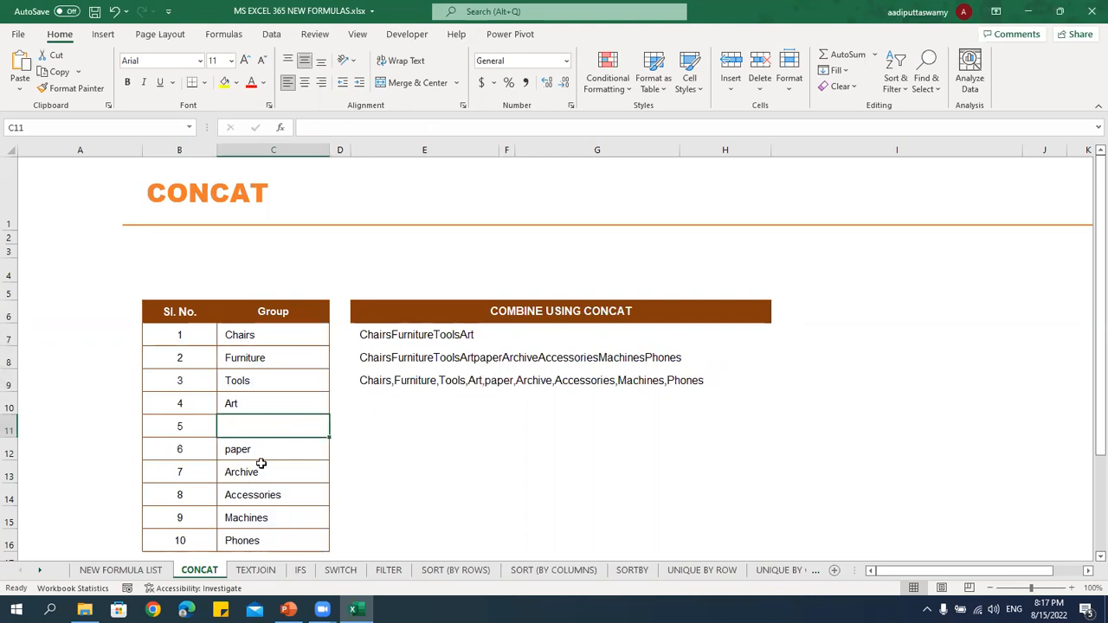
# Change the ignore_empty argument of the TEXTJOIN formula in E9 to FALSE.
pyautogui.doubleClick(394, 381)
pyautogui.moveTo(464, 380); pyautogui.dragTo(434, 380)
pyautogui.write('false')
pyautogui.press('Return')
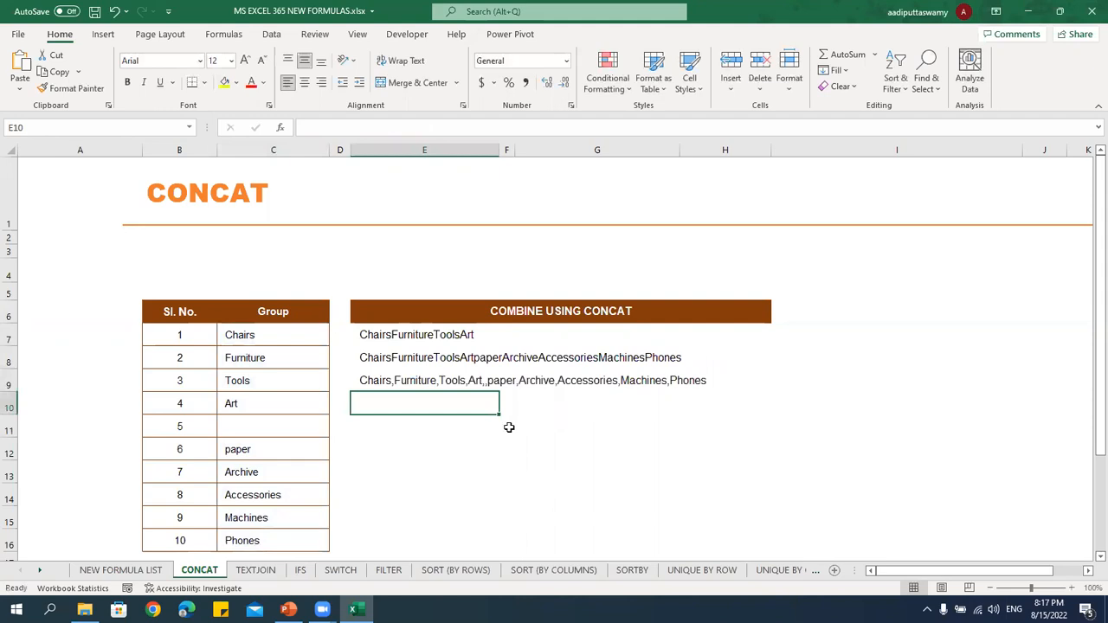
# Correct the group name in cell C12 to Paper with a capital P.
pyautogui.click(266, 431)
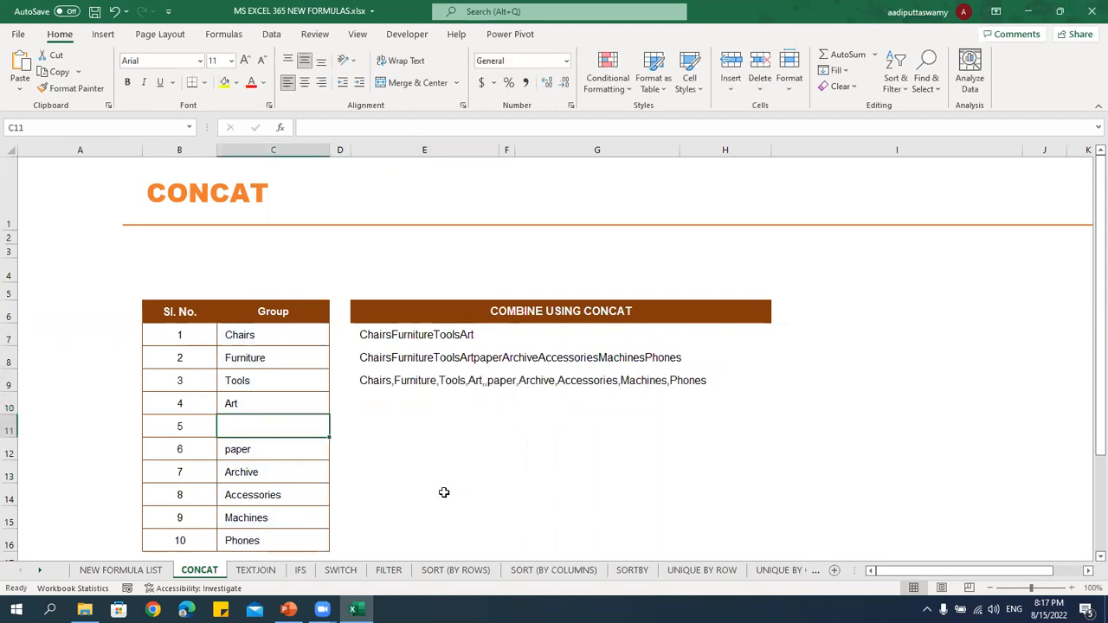
pyautogui.doubleClick(251, 450)
pyautogui.moveTo(231, 449); pyautogui.dragTo(179, 449)
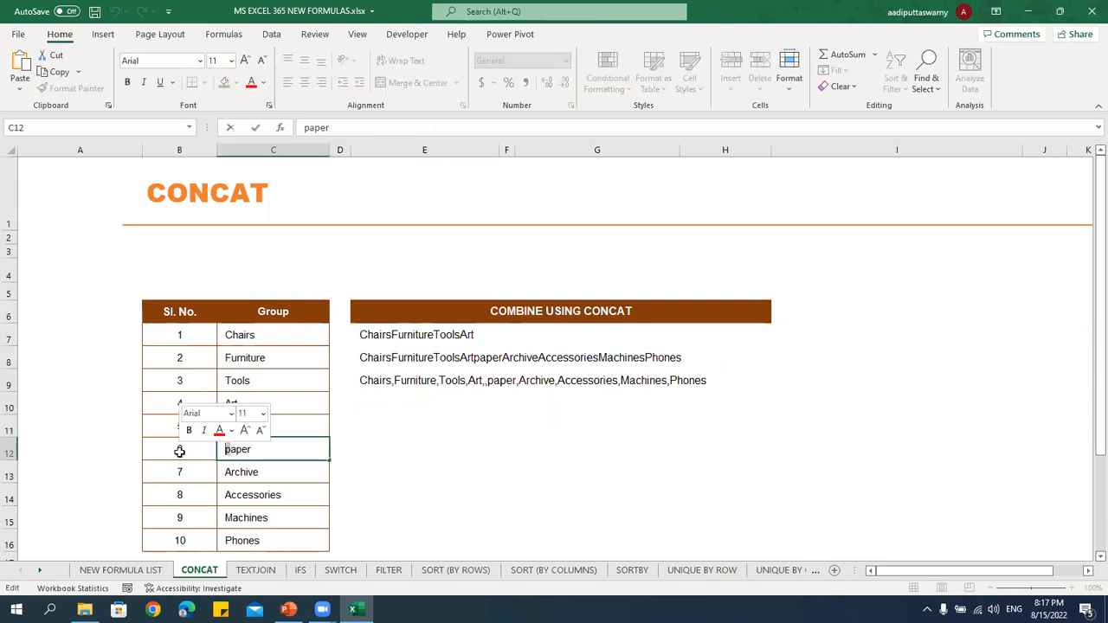
pyautogui.write('P')
pyautogui.press('Return')
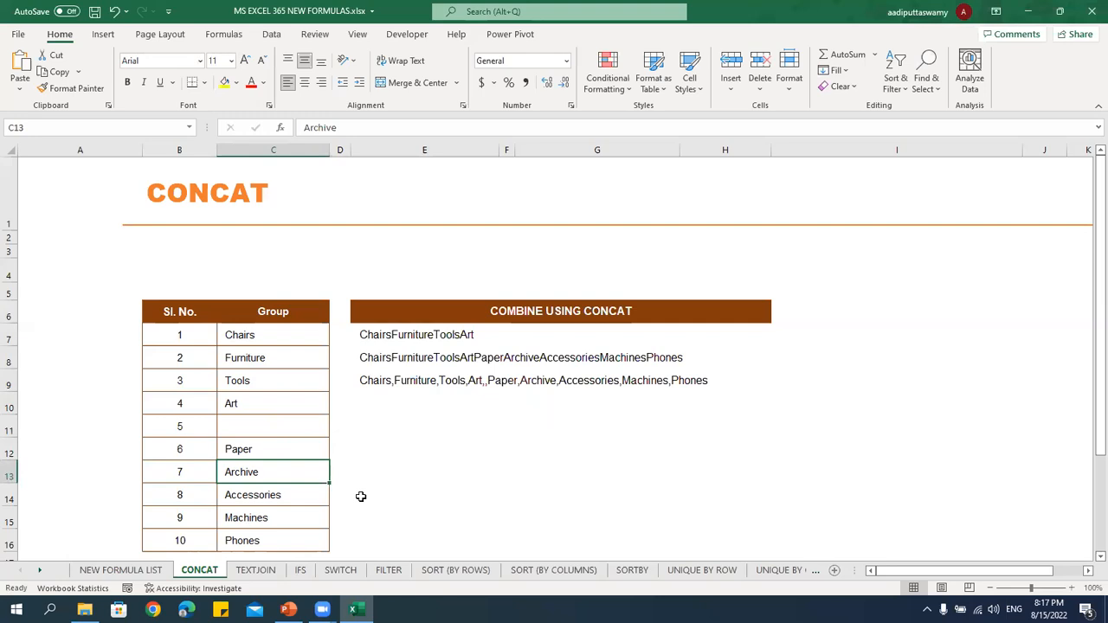
# Clear the Accessories entry in C14 and the Furniture entry in C8.
pyautogui.click(273, 497)
pyautogui.press('Delete')
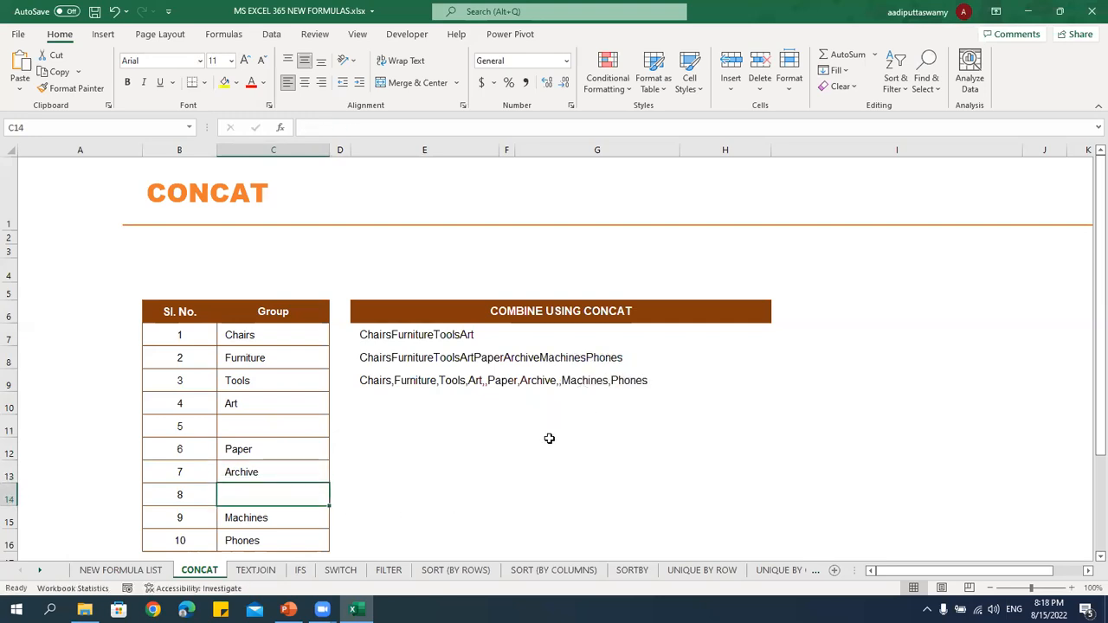
pyautogui.click(268, 362)
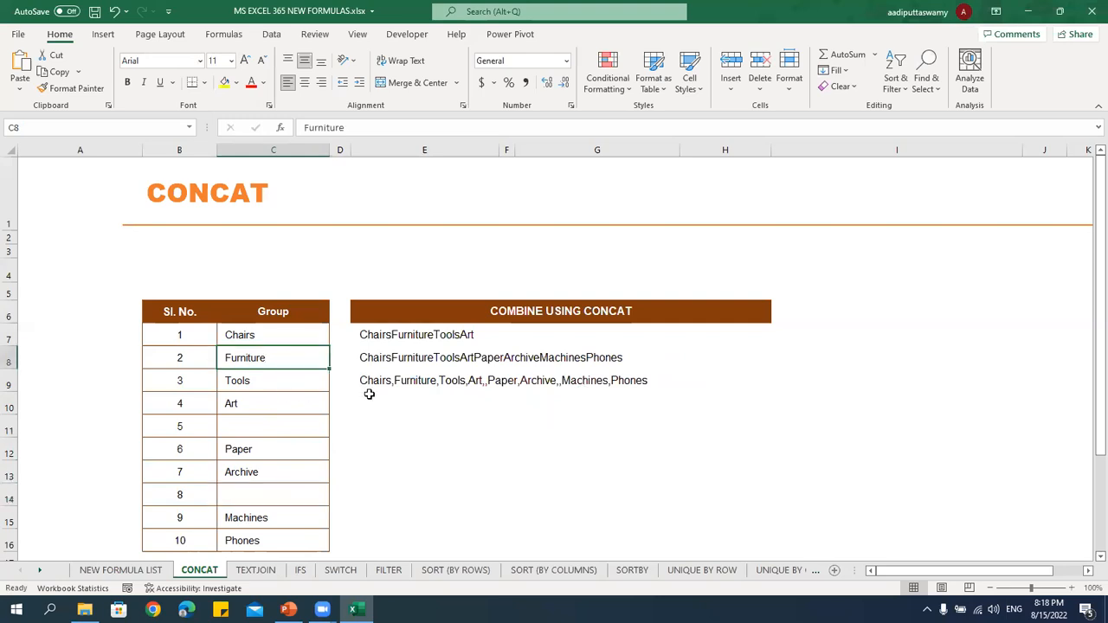
pyautogui.press('Delete')
pyautogui.click(313, 408)
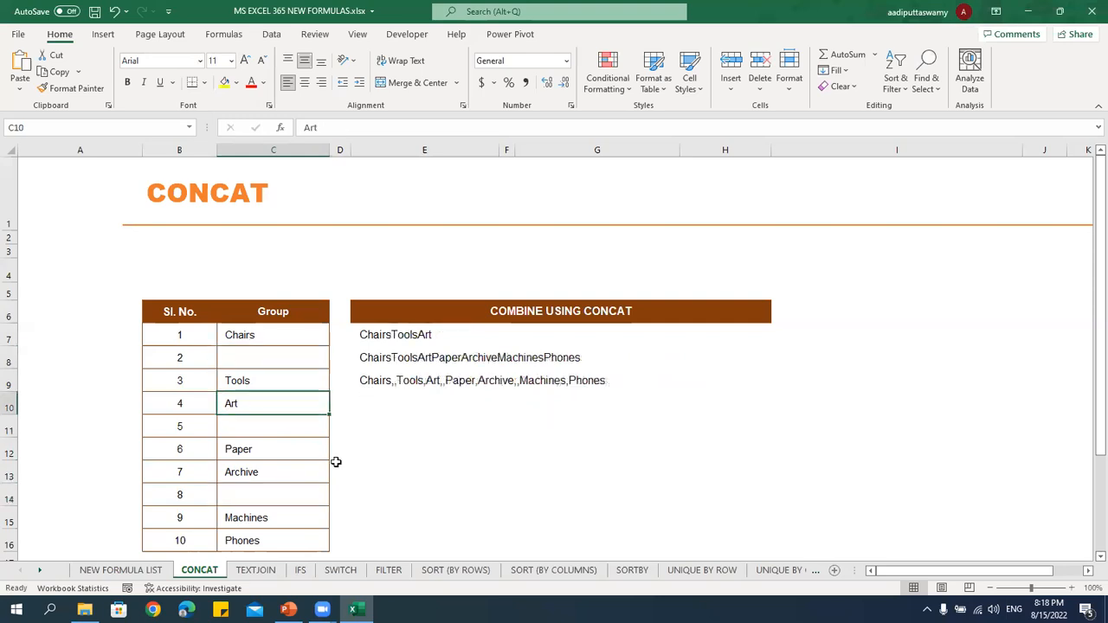
# Set the ignore_empty argument of the TEXTJOIN formula in E9 back to TRUE.
pyautogui.doubleClick(383, 378)
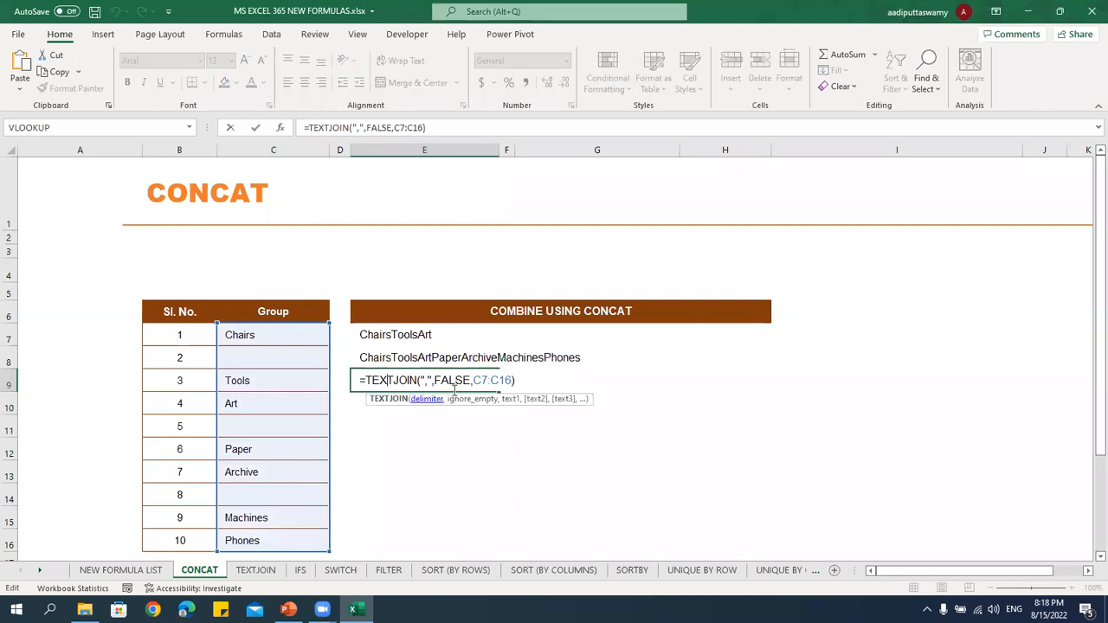
pyautogui.moveTo(470, 381); pyautogui.dragTo(434, 381)
pyautogui.write('true')
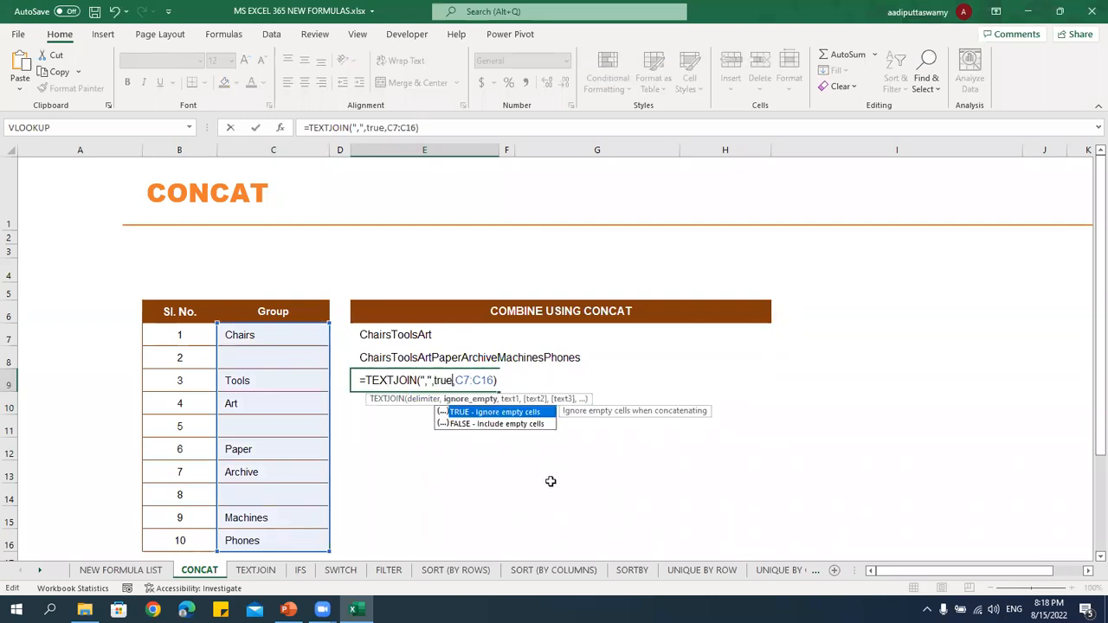
pyautogui.press('Return')
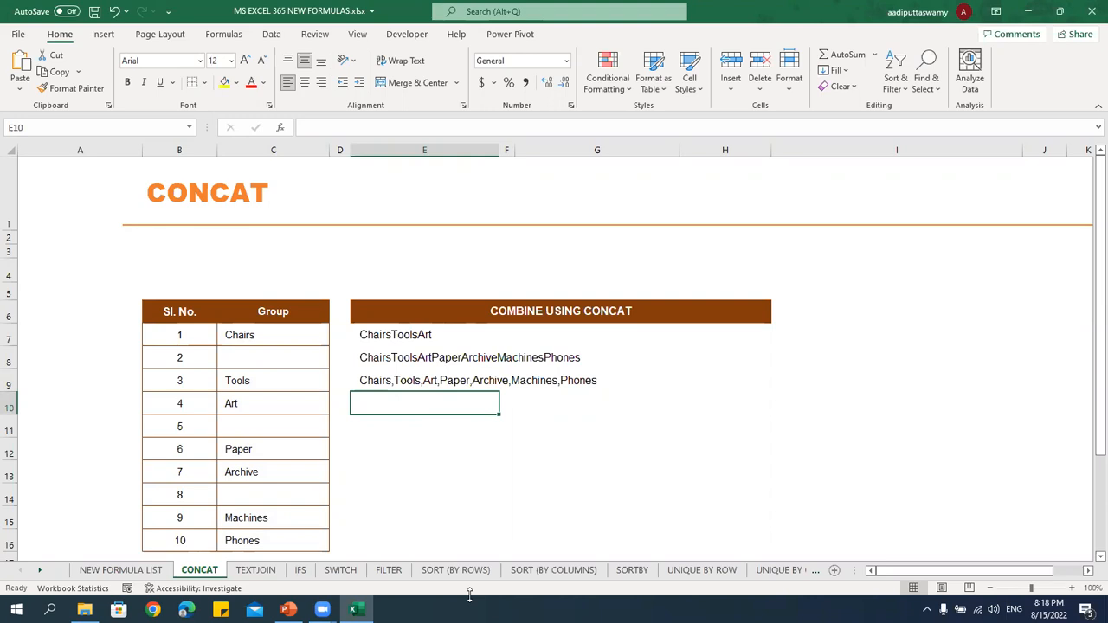
# Look through the FILTER, SORT (BY ROWS) and UNIQUE BY ROW sheets, and open the RANDARRAY sheet.
pyautogui.click(402, 572)
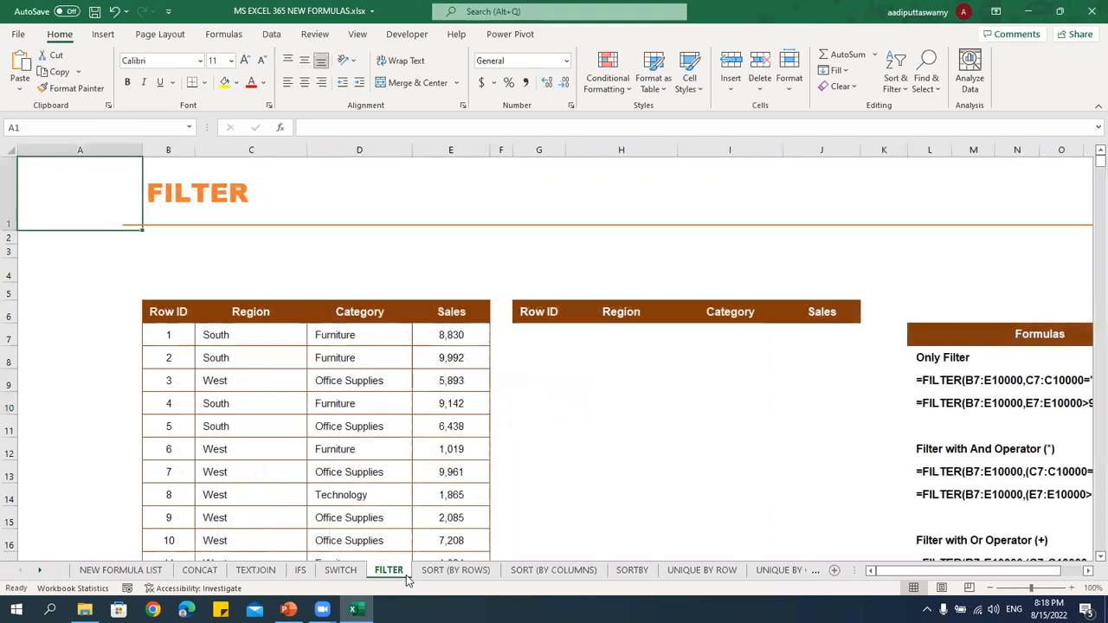
pyautogui.click(457, 573)
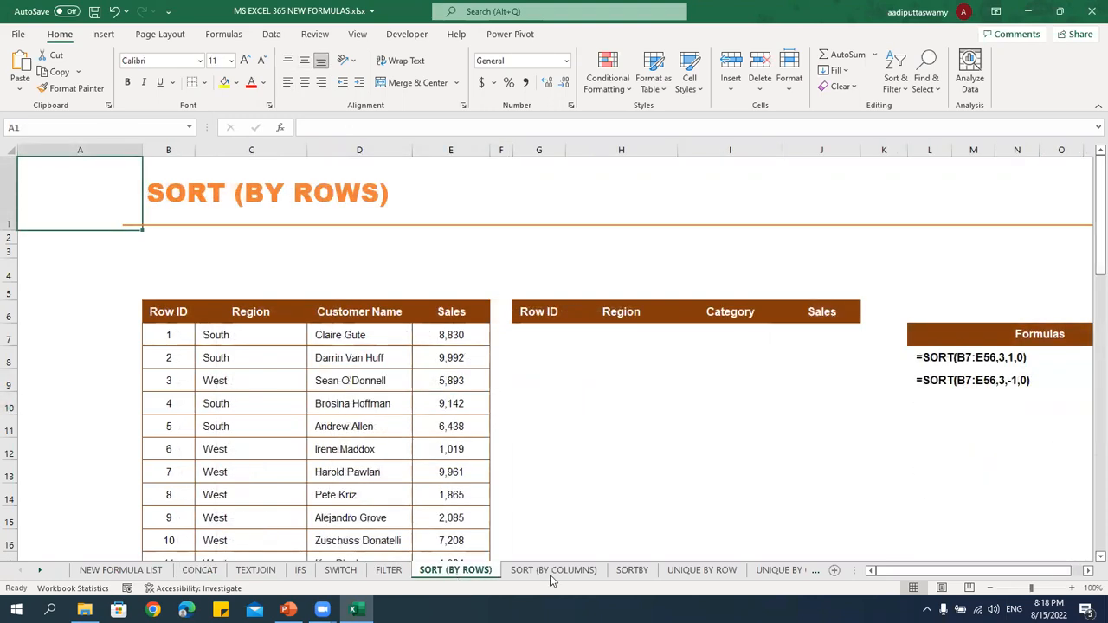
pyautogui.click(726, 575)
pyautogui.click(401, 385)
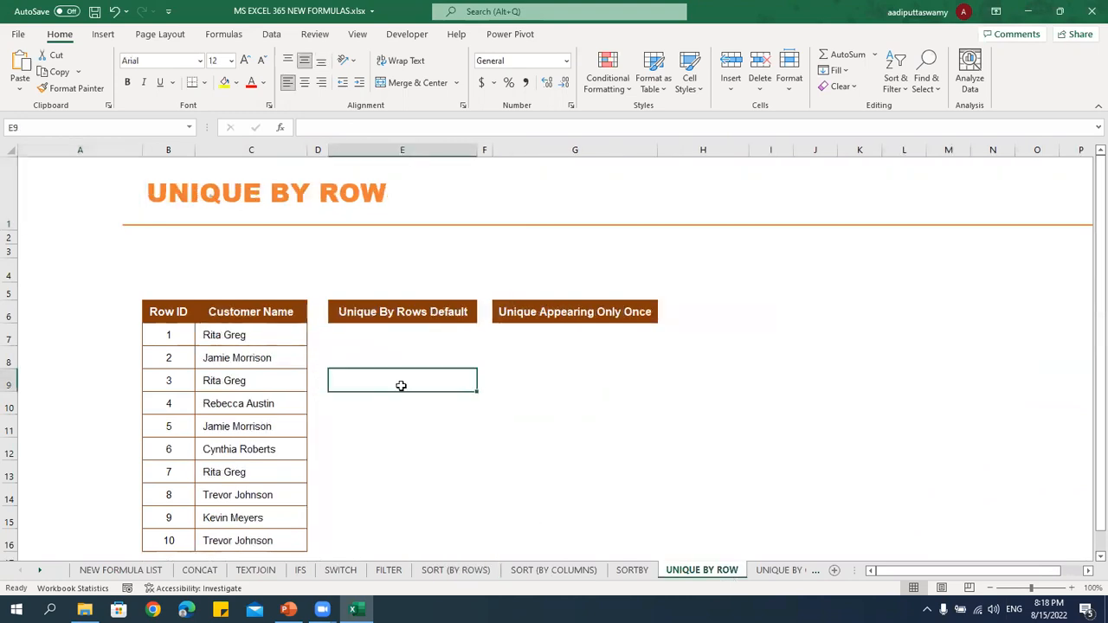
pyautogui.click(412, 342)
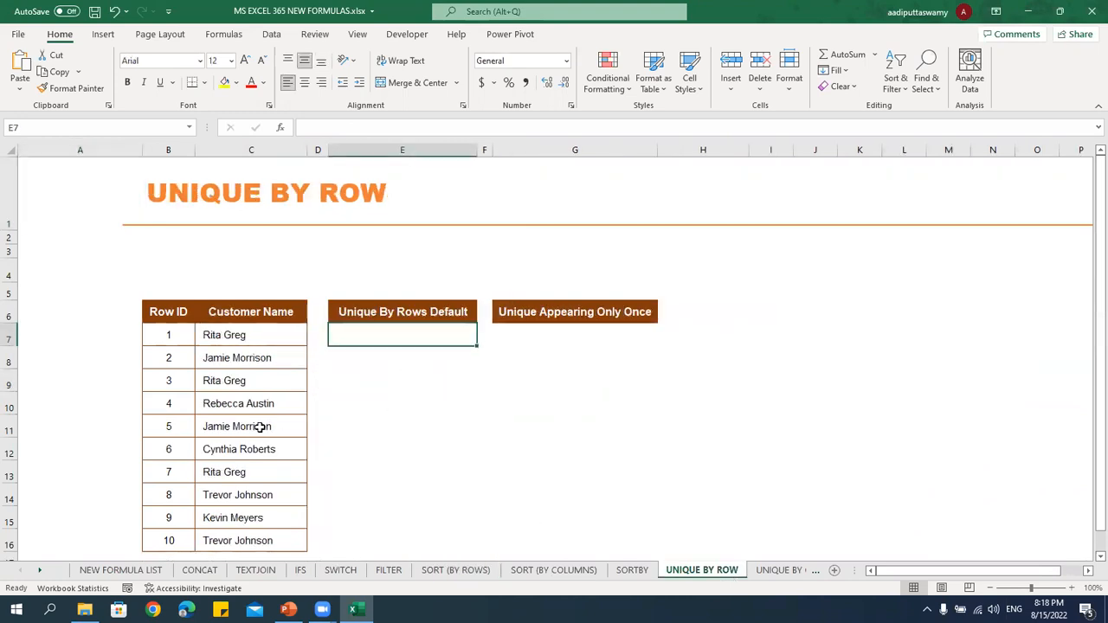
pyautogui.click(765, 575)
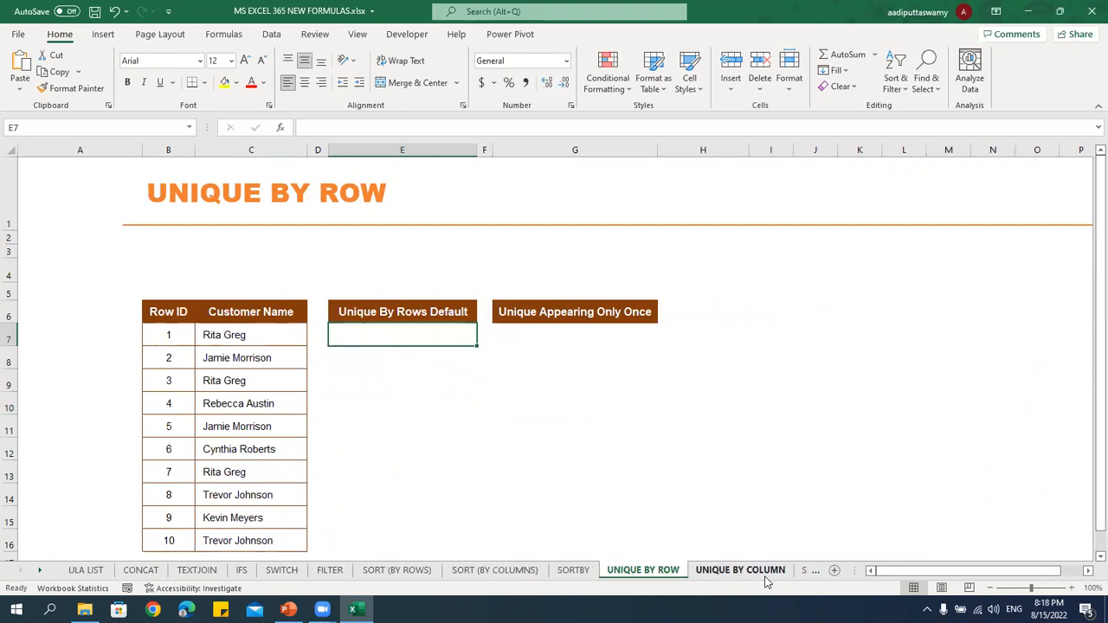
pyautogui.click(775, 574)
pyautogui.click(780, 575)
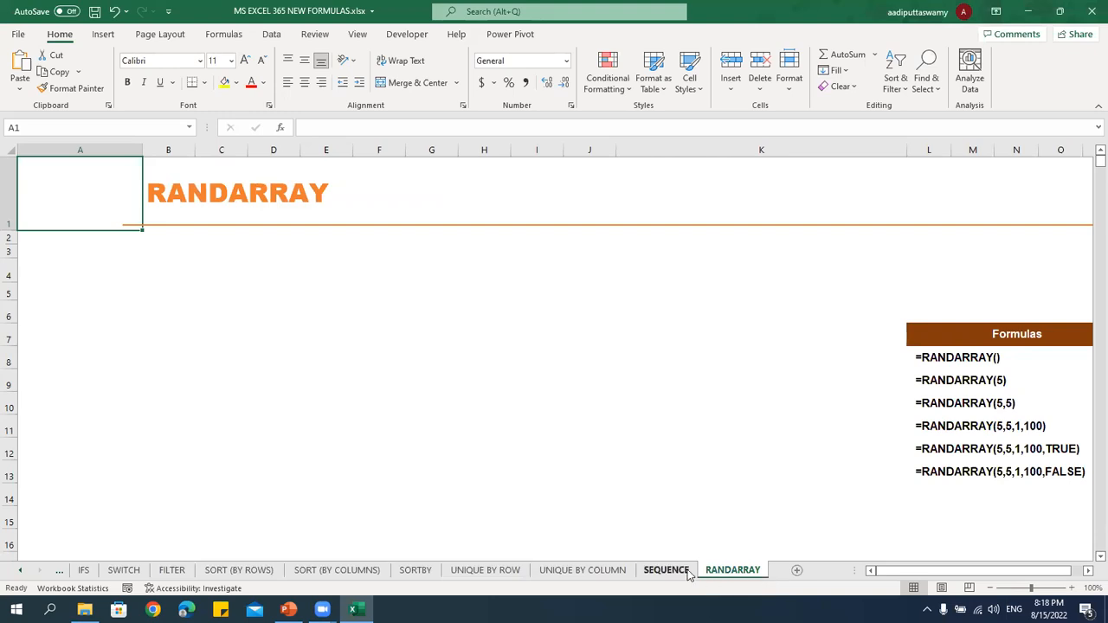
# Enter =RANDBETWEEN(10,100) in cell C4 and fill the formula down to C15.
pyautogui.click(197, 260)
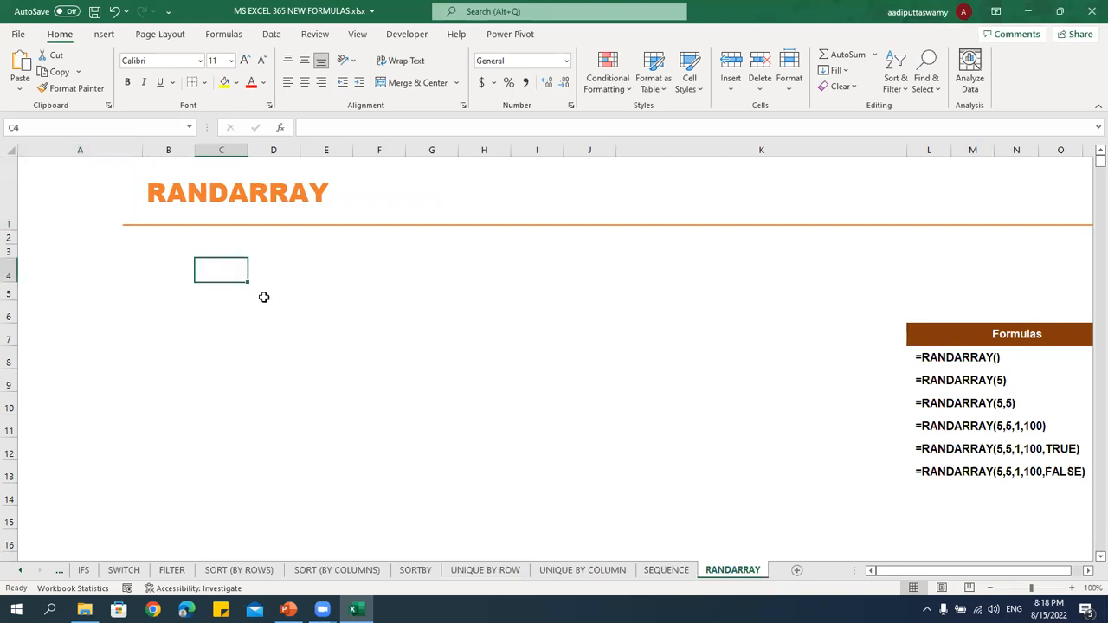
pyautogui.write('=rand')
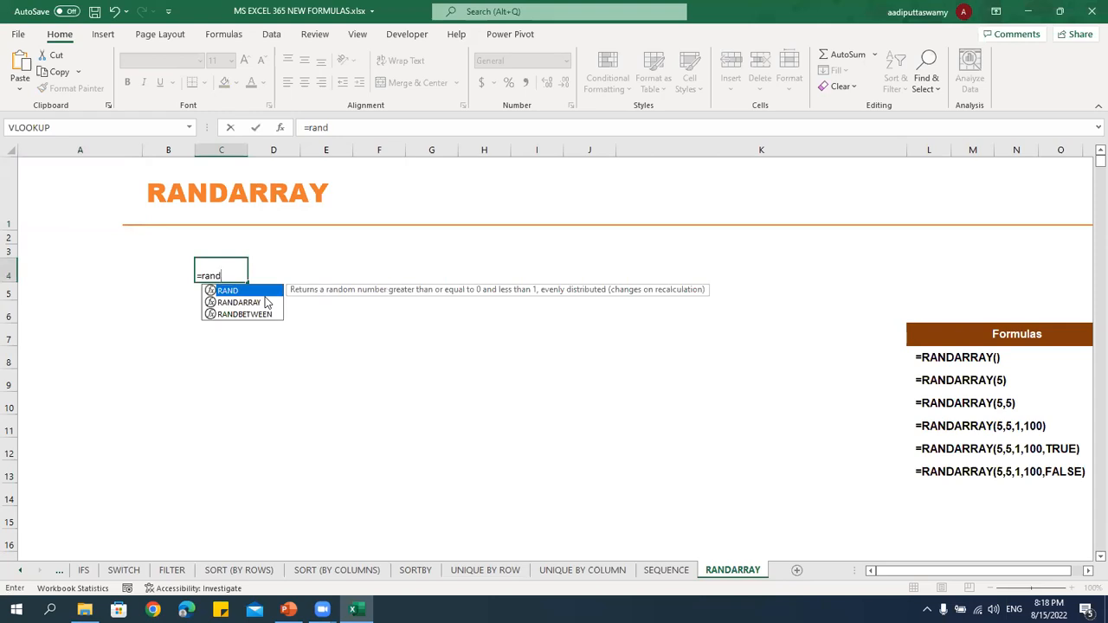
pyautogui.doubleClick(239, 302)
pyautogui.press('BackSpace')
pyautogui.press('BackSpace')
pyautogui.press('BackSpace')
pyautogui.press('BackSpace')
pyautogui.press('BackSpace')
pyautogui.press('BackSpace')
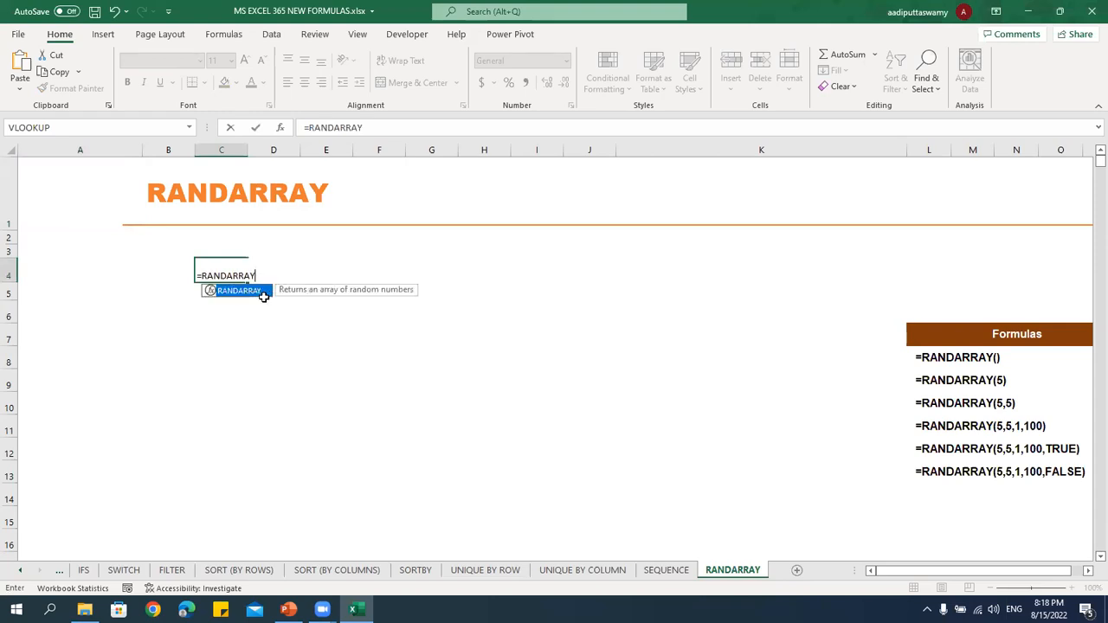
pyautogui.write('B')
pyautogui.press('Tab')
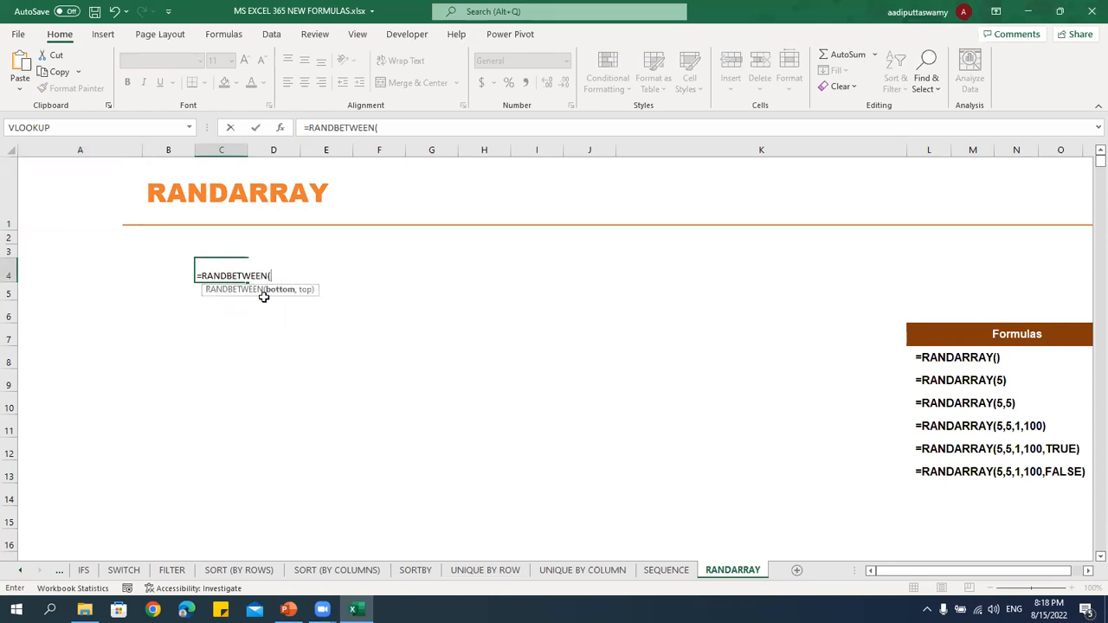
pyautogui.write('10,100')
pyautogui.press('Return')
pyautogui.press('Up')
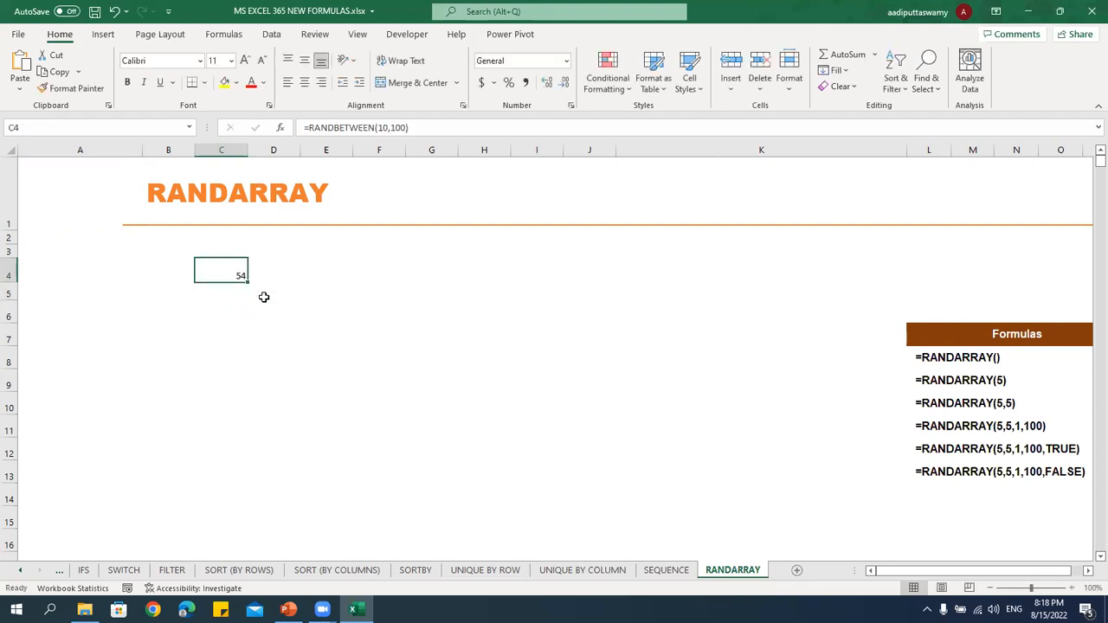
pyautogui.moveTo(248, 285); pyautogui.dragTo(224, 525)
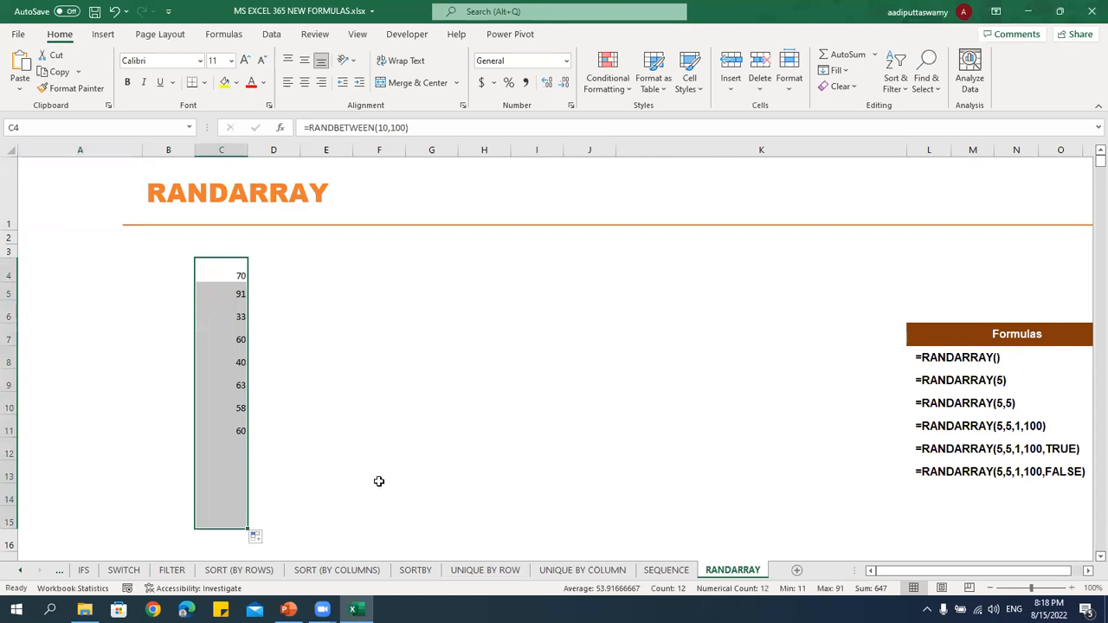
# Enter =RANDARRAY(5,5,10,100) in cell E4 and select the whole spilled range.
pyautogui.click(344, 288)
pyautogui.click(322, 266)
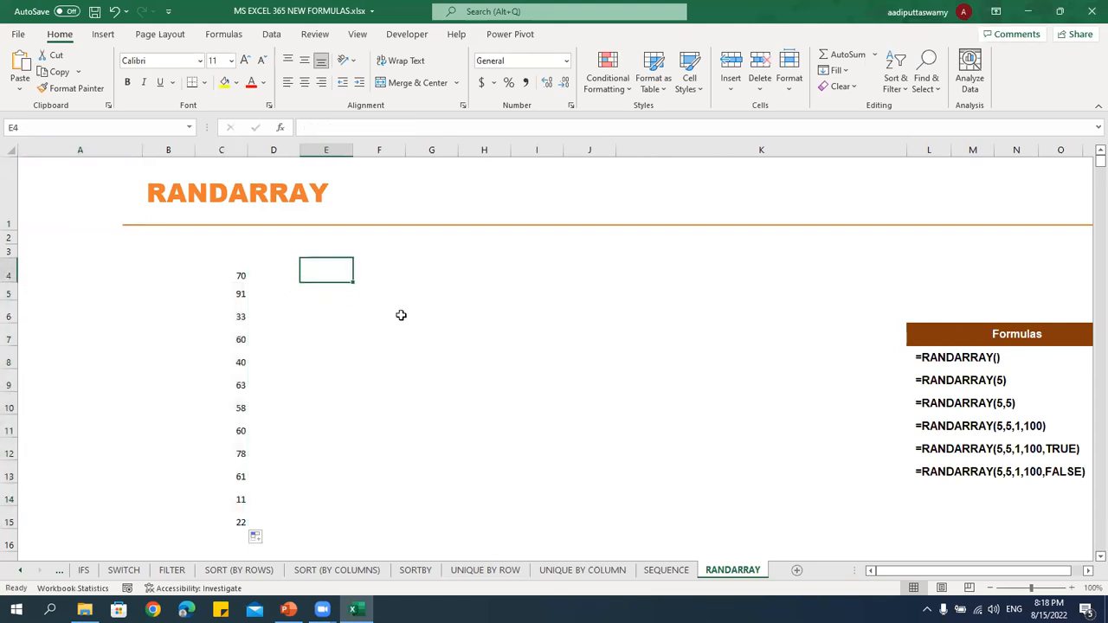
pyautogui.write('=ra')
pyautogui.press('Down')
pyautogui.press('Down')
pyautogui.press('Tab')
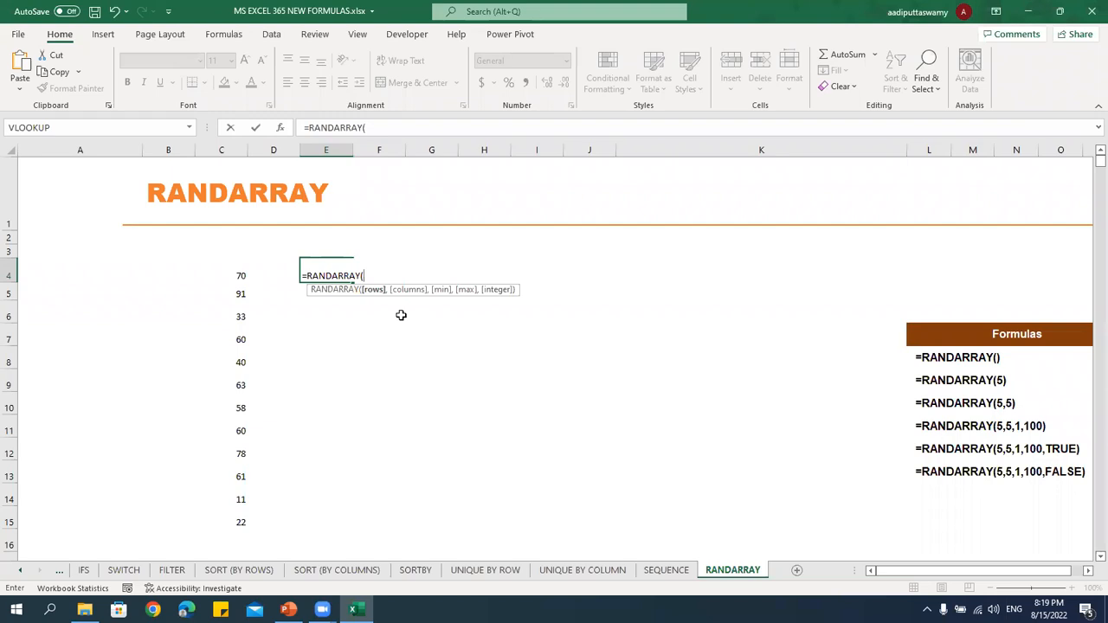
pyautogui.write('5,')
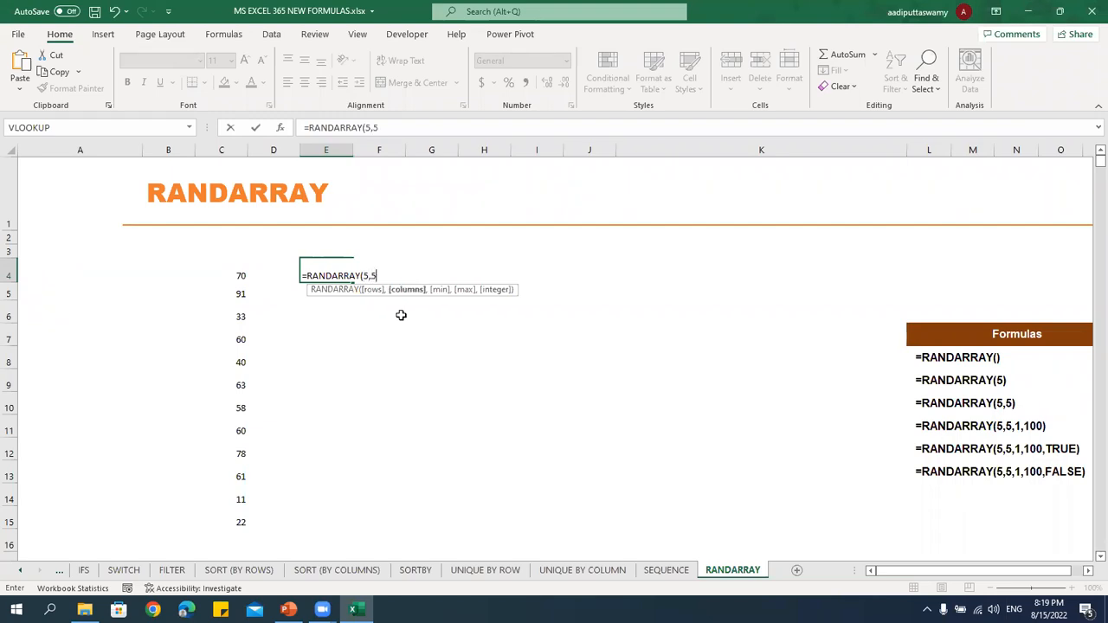
pyautogui.write('5,')
pyautogui.write('10,1000')
pyautogui.press('BackSpace')
pyautogui.write(')')
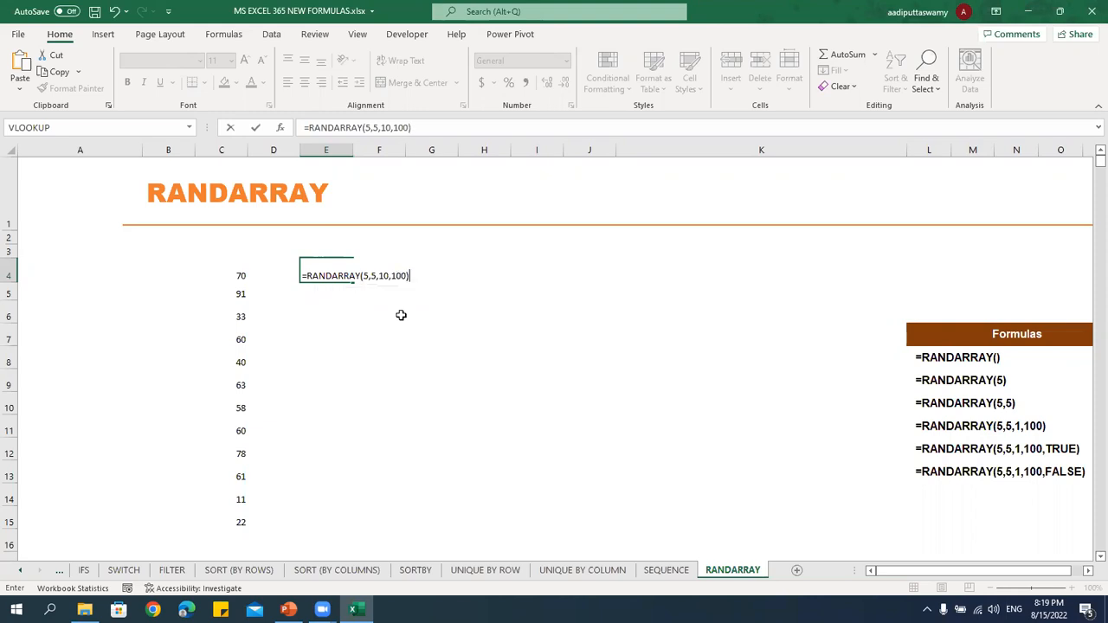
pyautogui.hotkey('ctrl', 'Return')
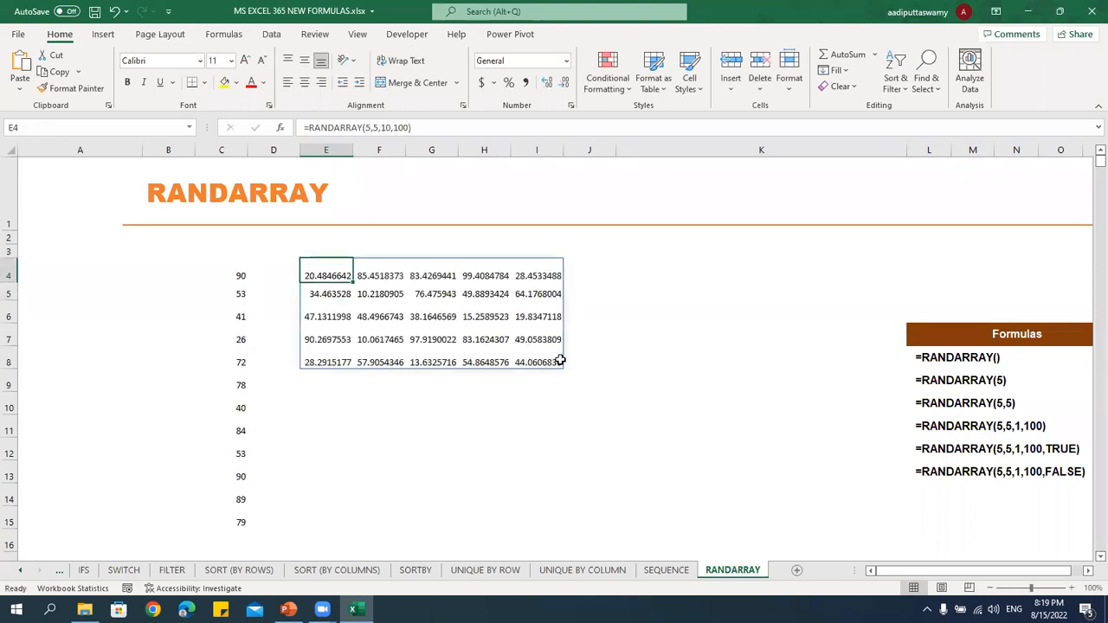
pyautogui.hotkey('ctrl', 'a')
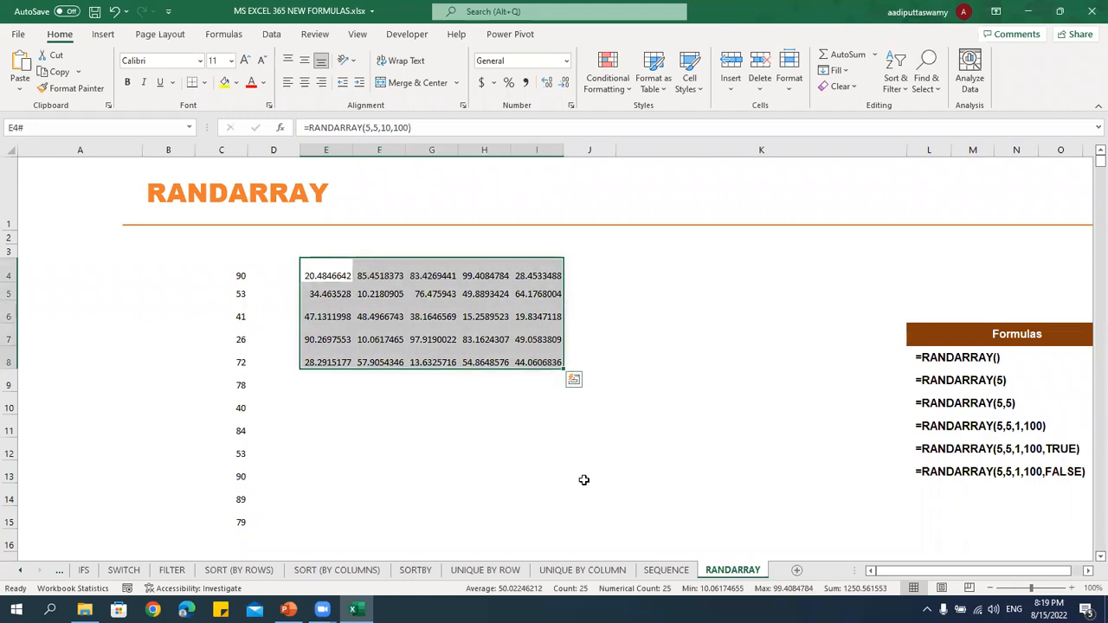
# Change the RANDARRAY formula in E4 to 10 rows and 3 columns.
pyautogui.doubleClick(337, 276)
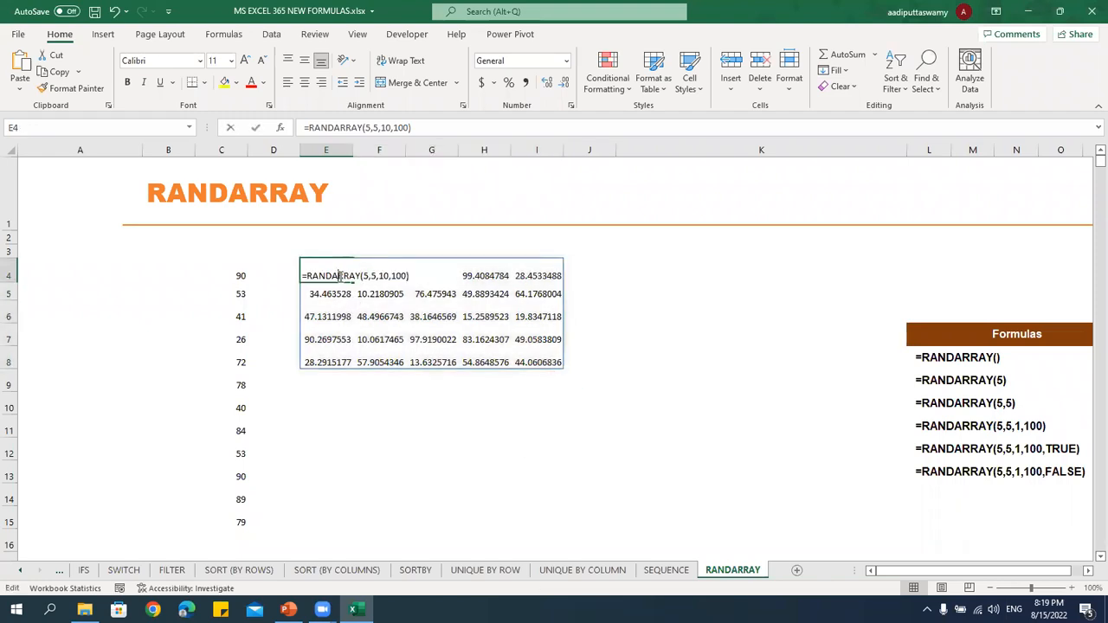
pyautogui.doubleClick(368, 271)
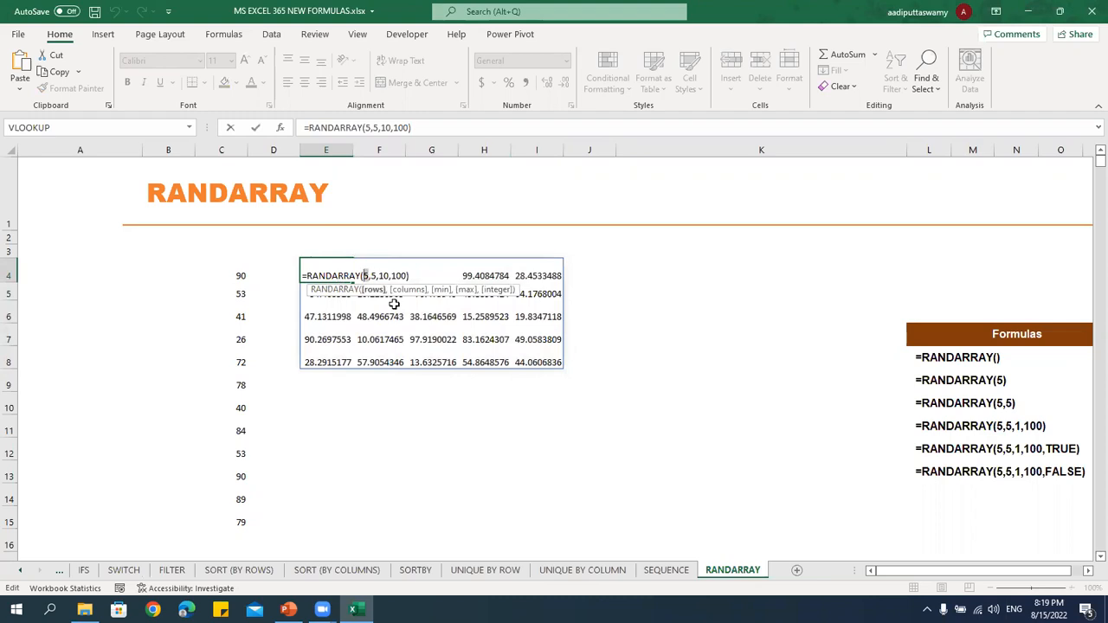
pyautogui.write('10')
pyautogui.press('Right')
pyautogui.press('Right')
pyautogui.press('BackSpace')
pyautogui.write('3')
pyautogui.press('Return')
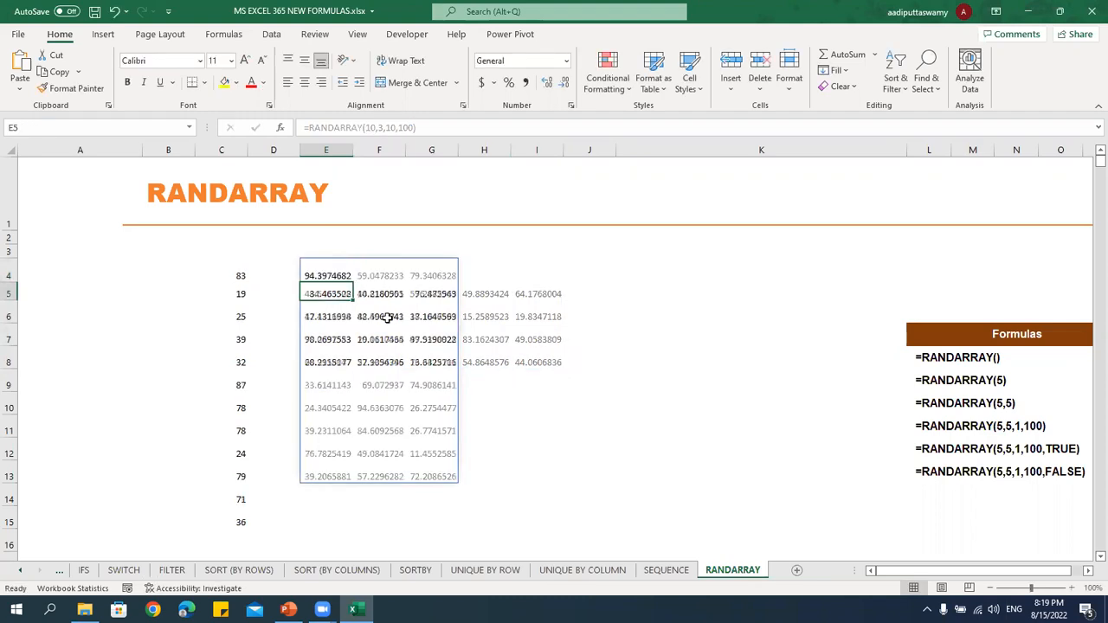
# Clear the RANDBETWEEN numbers from column C, range C4:C16.
pyautogui.moveTo(227, 268); pyautogui.dragTo(217, 541)
pyautogui.press('Delete')
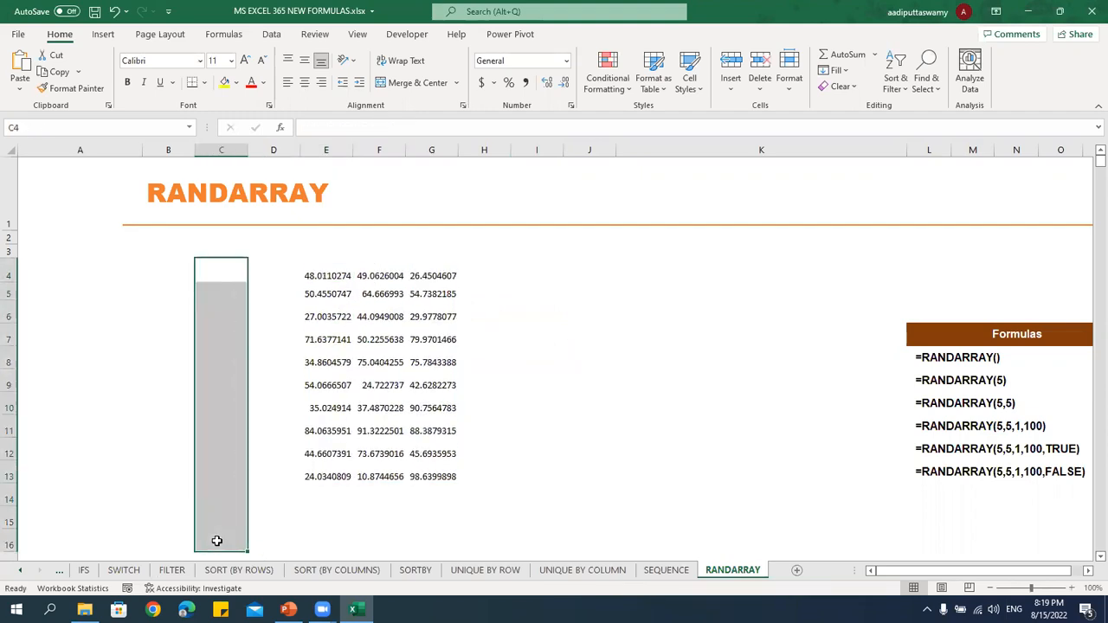
# Add TRUE as the integer argument of the RANDARRAY formula in E4 and select the spilled range.
pyautogui.doubleClick(336, 283)
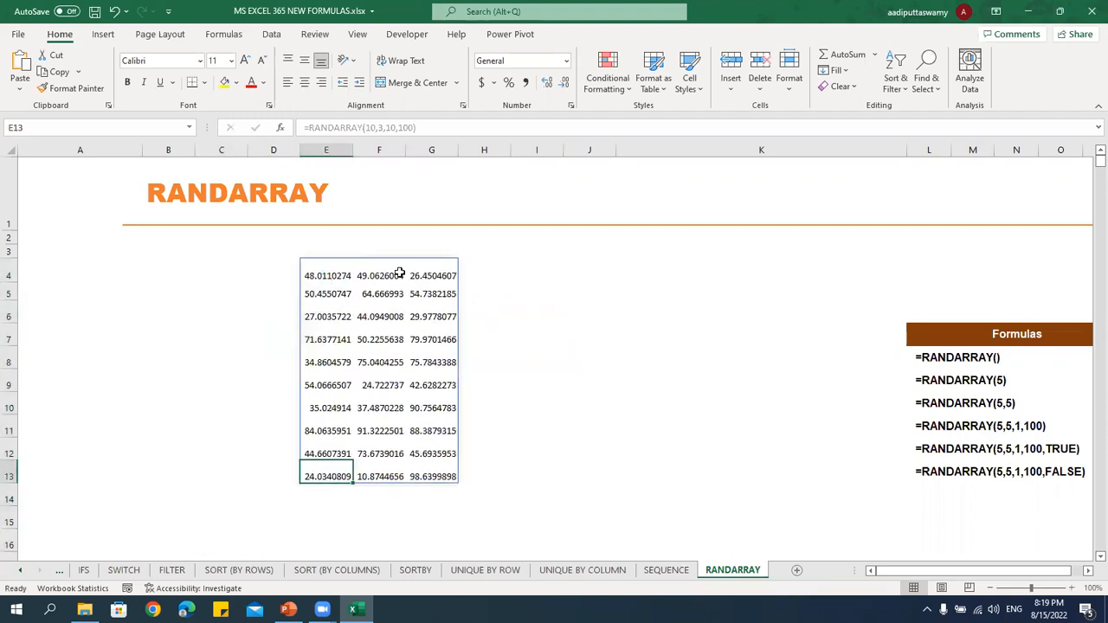
pyautogui.doubleClick(327, 276)
pyautogui.click(413, 276)
pyautogui.write(',')
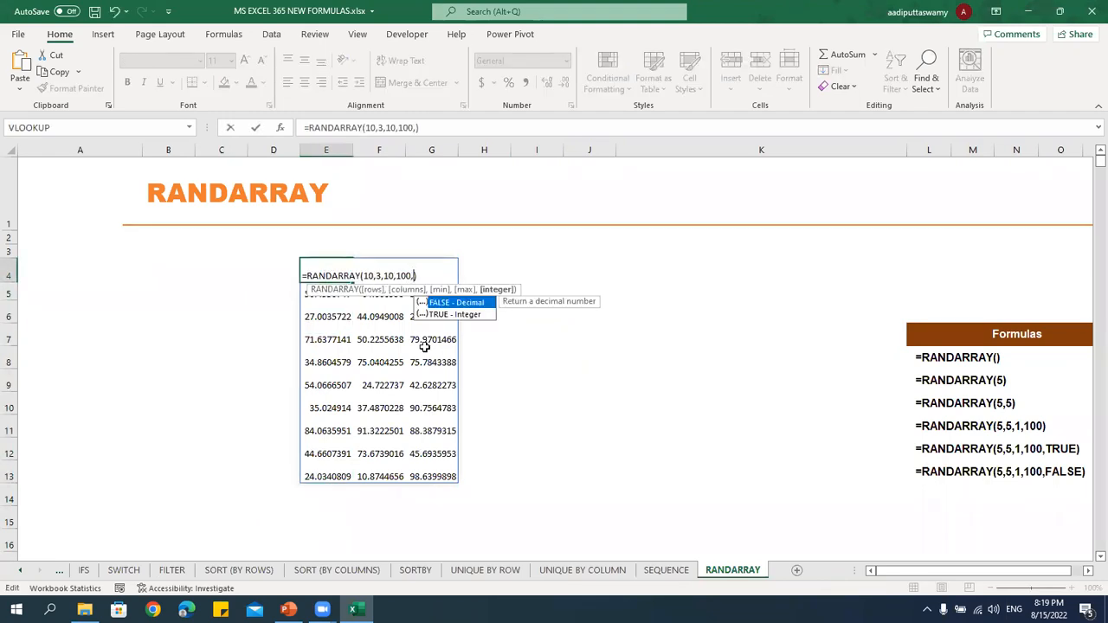
pyautogui.press('Down')
pyautogui.press('Tab')
pyautogui.press('Return')
pyautogui.press('Up')
pyautogui.press('Right')
pyautogui.press('Left')
pyautogui.hotkey('ctrl', 'a')
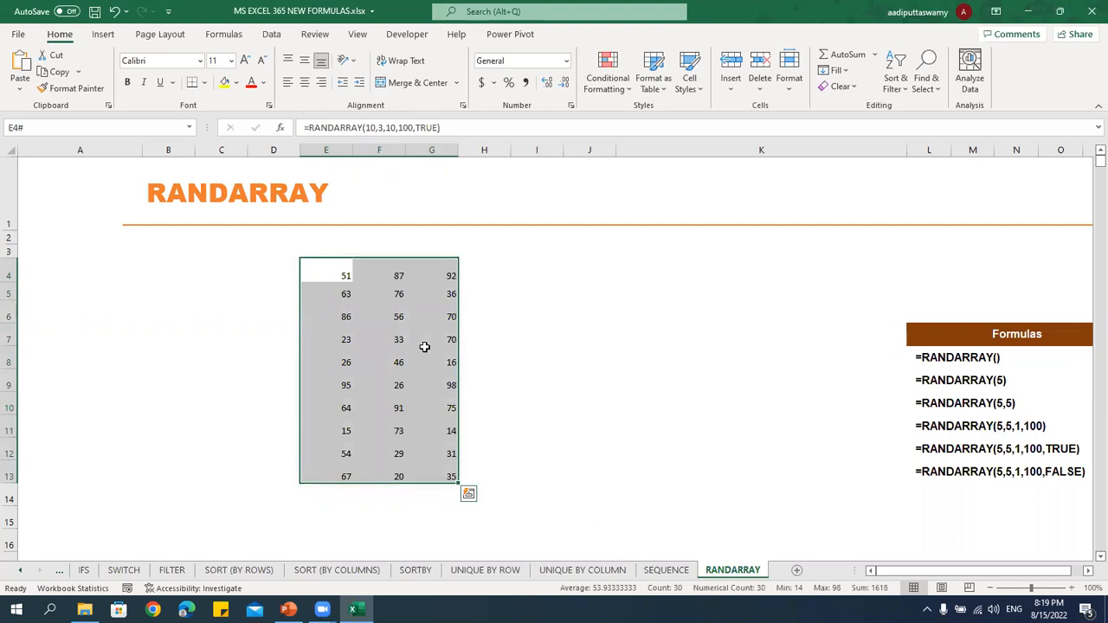
# On the SEQUENCE sheet, enter 1 in D4 and 2 in D5, and fill the series down to D13.
pyautogui.click(660, 573)
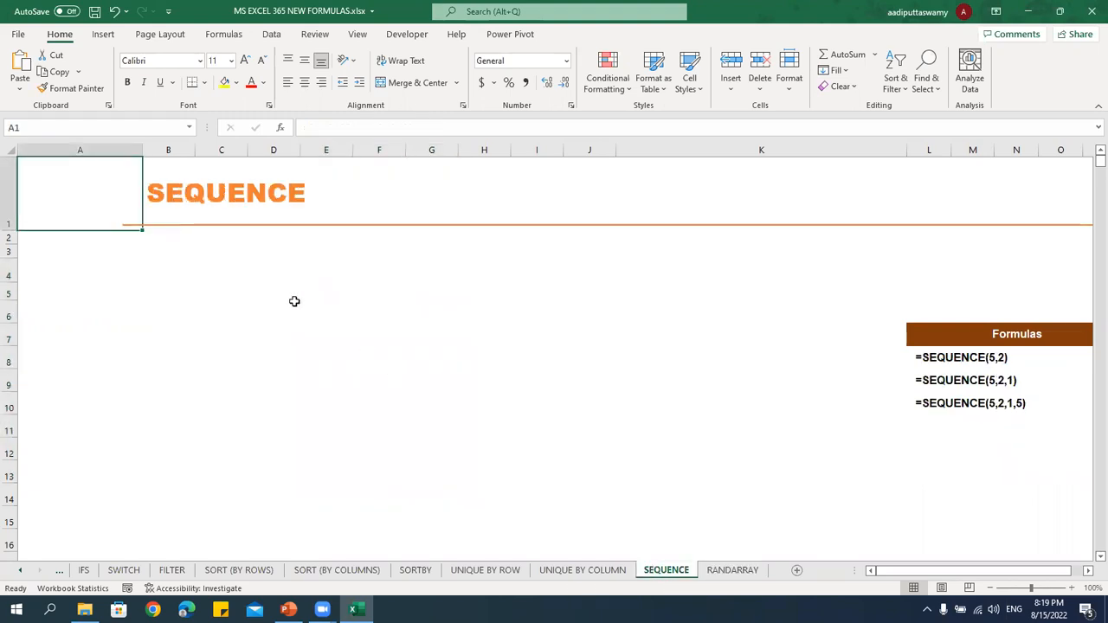
pyautogui.click(290, 275)
pyautogui.write('1')
pyautogui.press('Return')
pyautogui.write('2')
pyautogui.press('Return')
pyautogui.moveTo(286, 277); pyautogui.dragTo(298, 482)
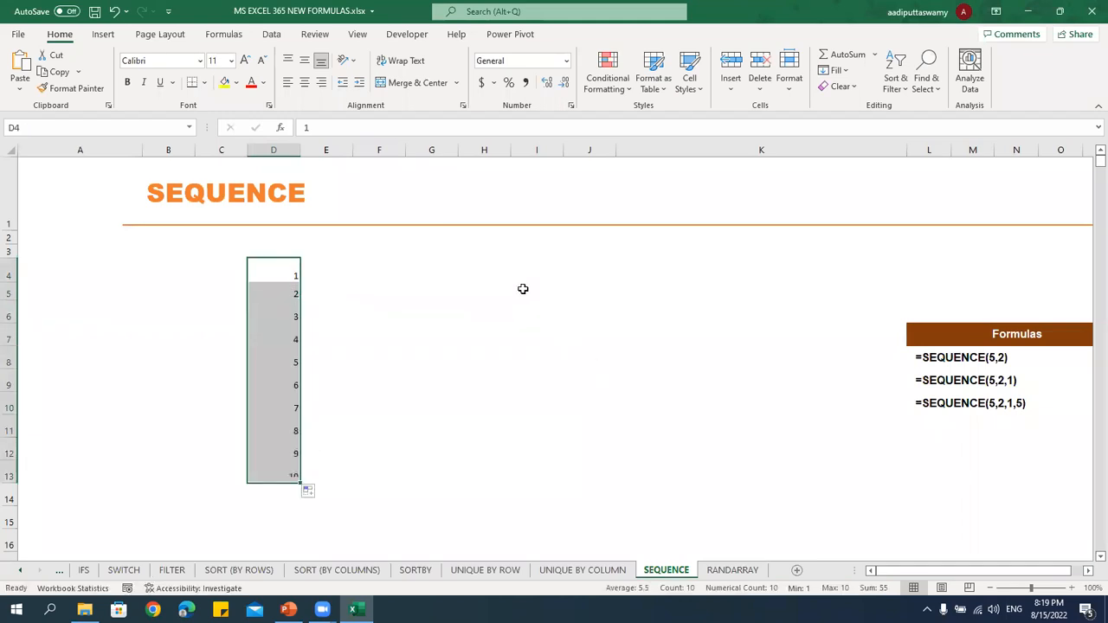
# Enter a SEQUENCE formula with 10 rows in cell G4 and select through its spilled numbers.
pyautogui.click(450, 265)
pyautogui.write('=se')
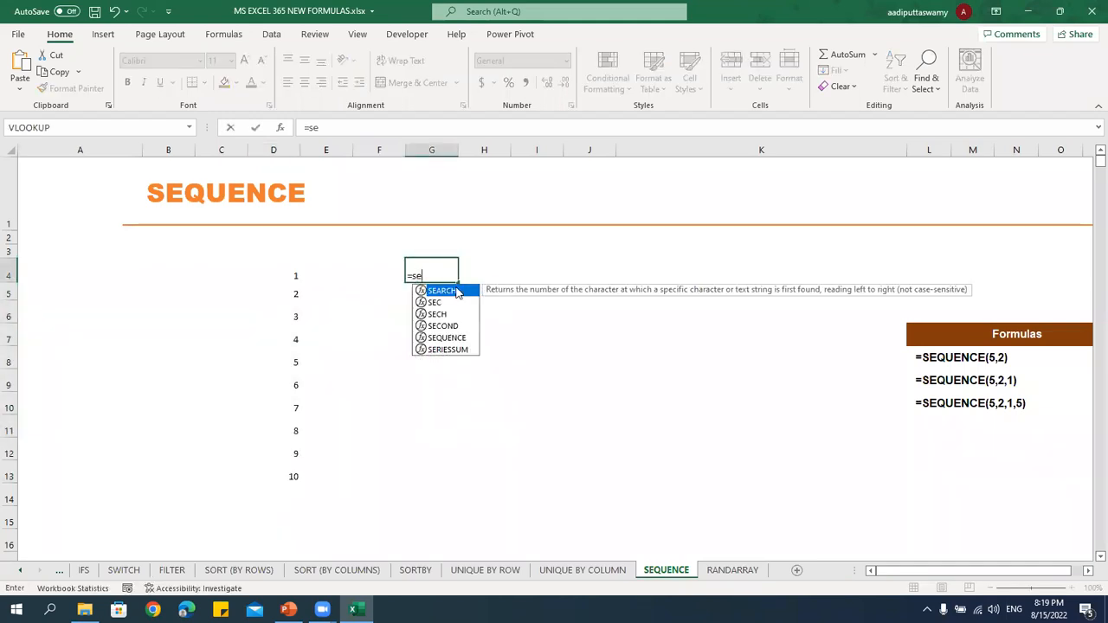
pyautogui.press('Down')
pyautogui.press('Down')
pyautogui.press('Down')
pyautogui.press('Down')
pyautogui.press('Tab')
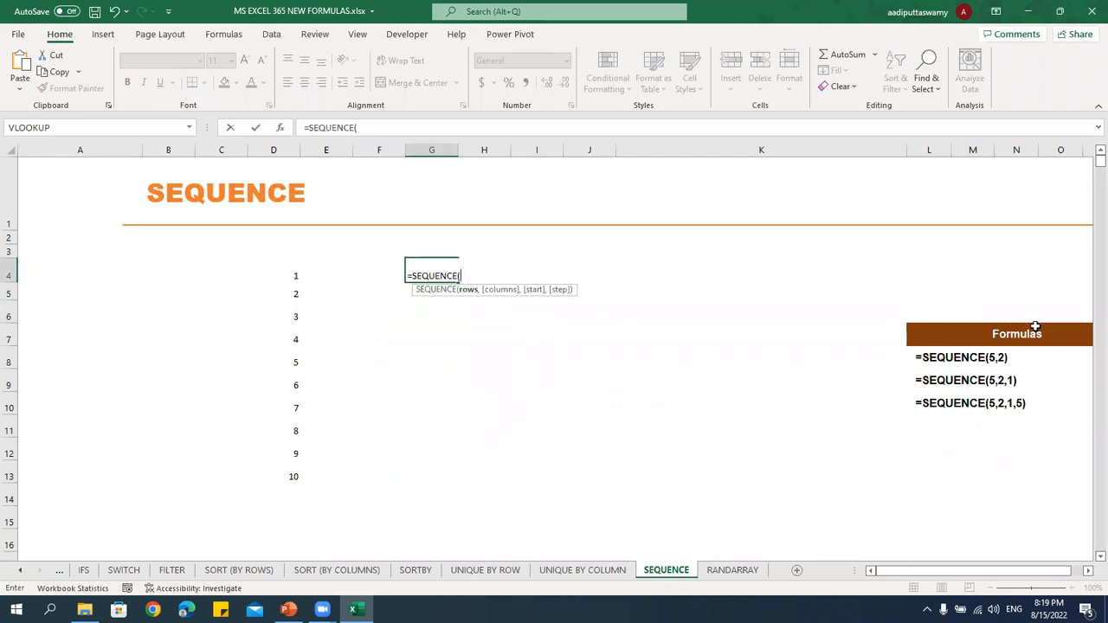
pyautogui.write('10')
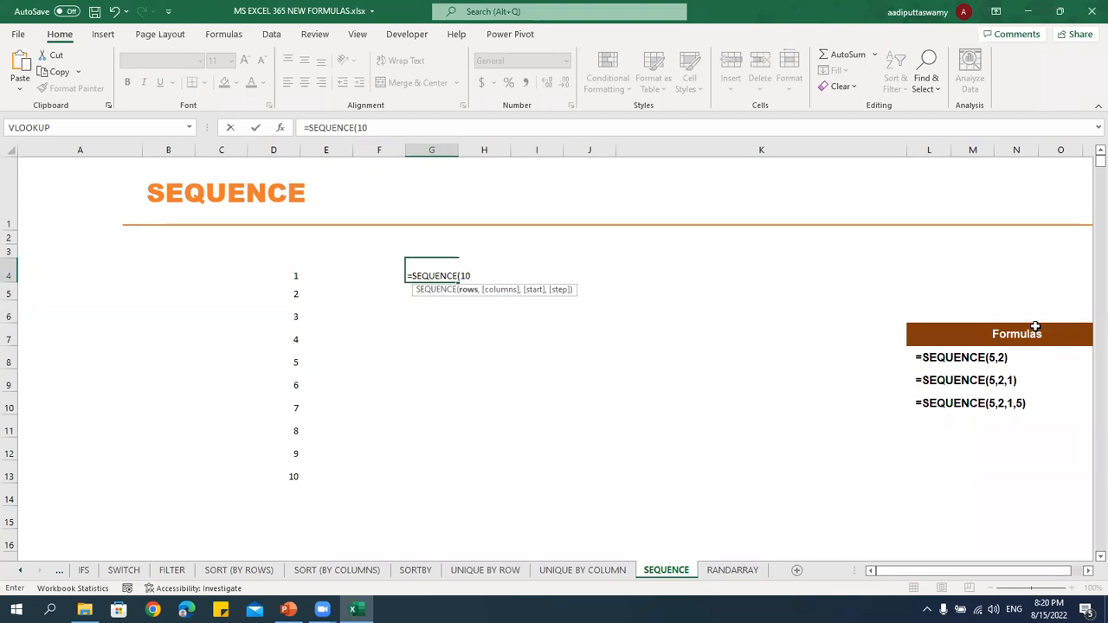
pyautogui.press('Return')
pyautogui.press('Up')
pyautogui.hotkey('shift', 'Down')
pyautogui.hotkey('shift', 'Down')
pyautogui.hotkey('shift', 'Down')
pyautogui.hotkey('shift', 'Down')
pyautogui.hotkey('shift', 'Down')
pyautogui.hotkey('shift', 'Down')
pyautogui.hotkey('shift', 'Down')
pyautogui.hotkey('shift', 'Down')
pyautogui.hotkey('shift', 'Down')
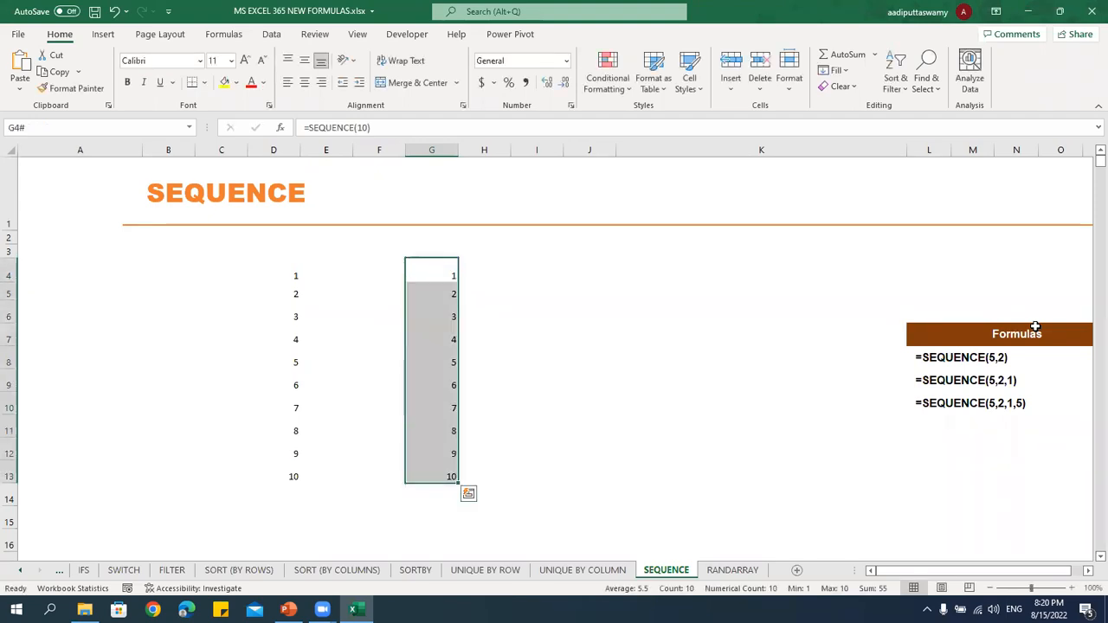
pyautogui.hotkey('shift', 'Up')
pyautogui.hotkey('shift', 'Up')
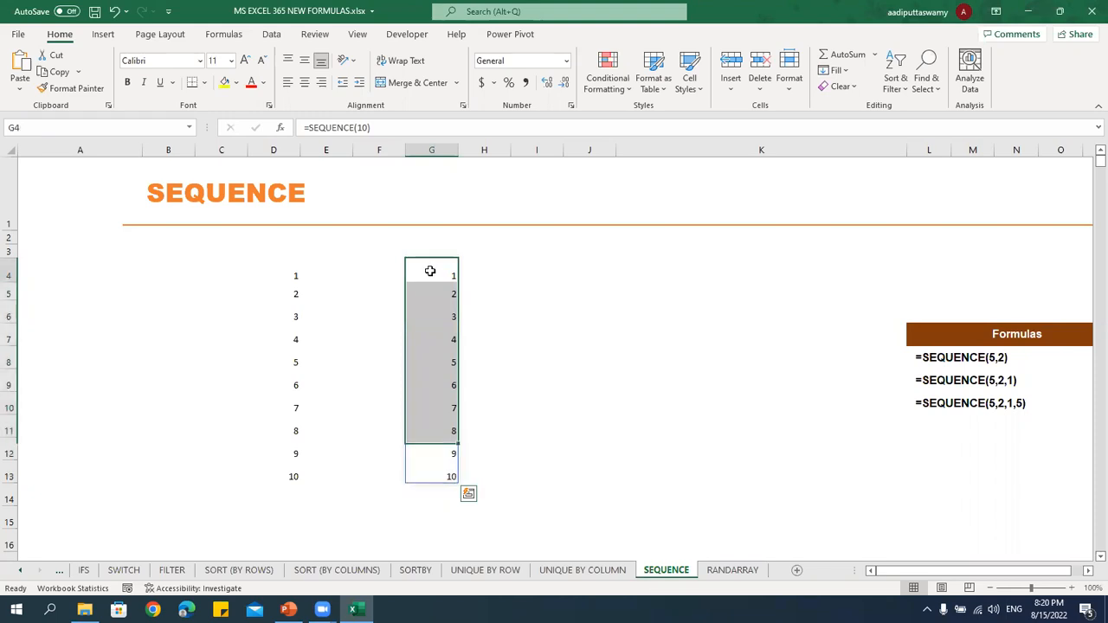
# Add a columns argument of 5 to the SEQUENCE formula in G4, and narrow column K to match its neighbours.
pyautogui.doubleClick(429, 271)
pyautogui.write(',5')
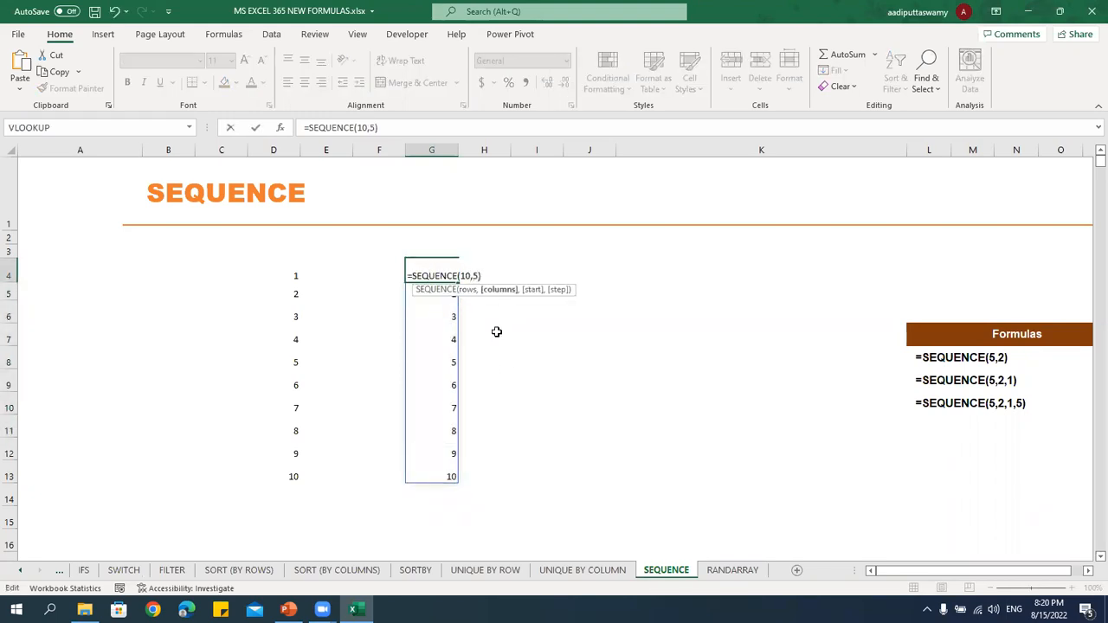
pyautogui.press('Return')
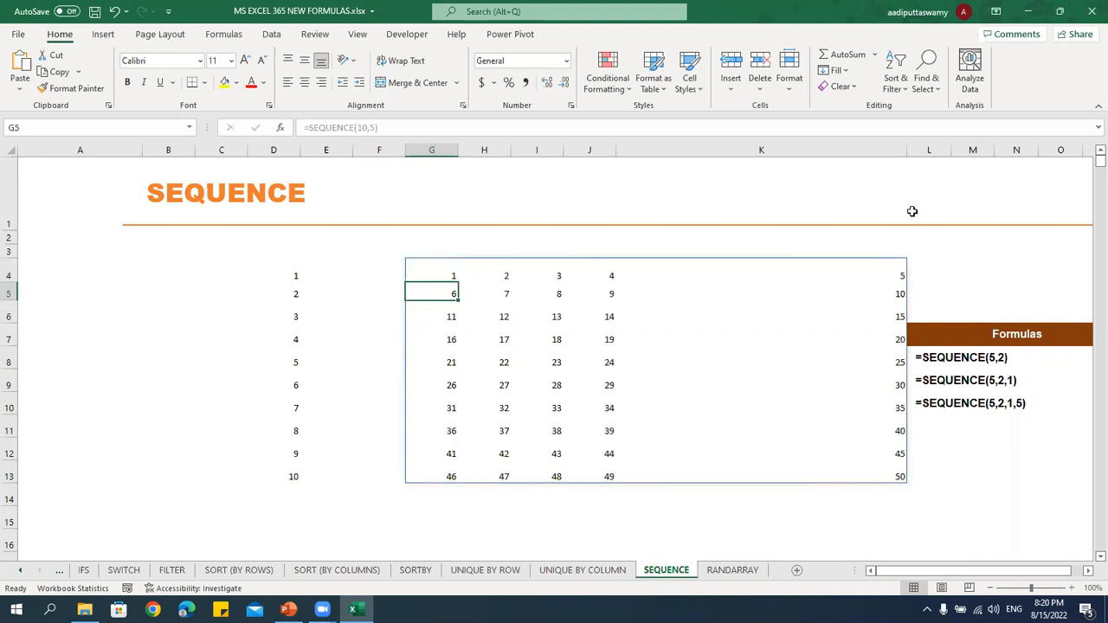
pyautogui.moveTo(907, 151); pyautogui.dragTo(661, 294)
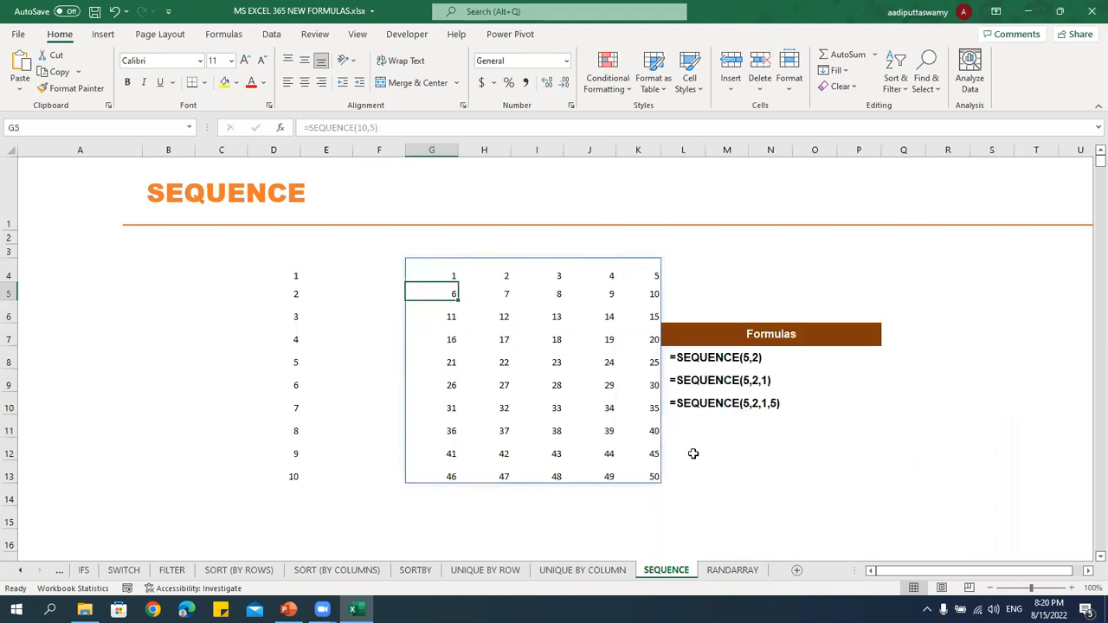
pyautogui.click(554, 410)
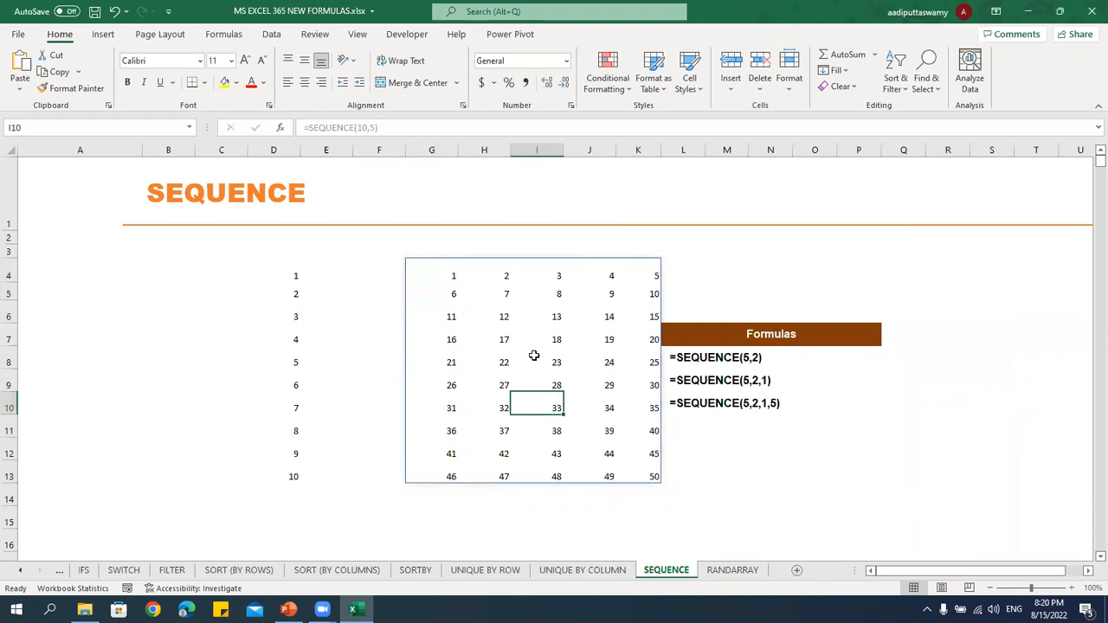
# Change the columns argument of the SEQUENCE formula in G4 to 3.
pyautogui.doubleClick(453, 277)
pyautogui.press('BackSpace')
pyautogui.press('BackSpace')
pyautogui.write('3)')
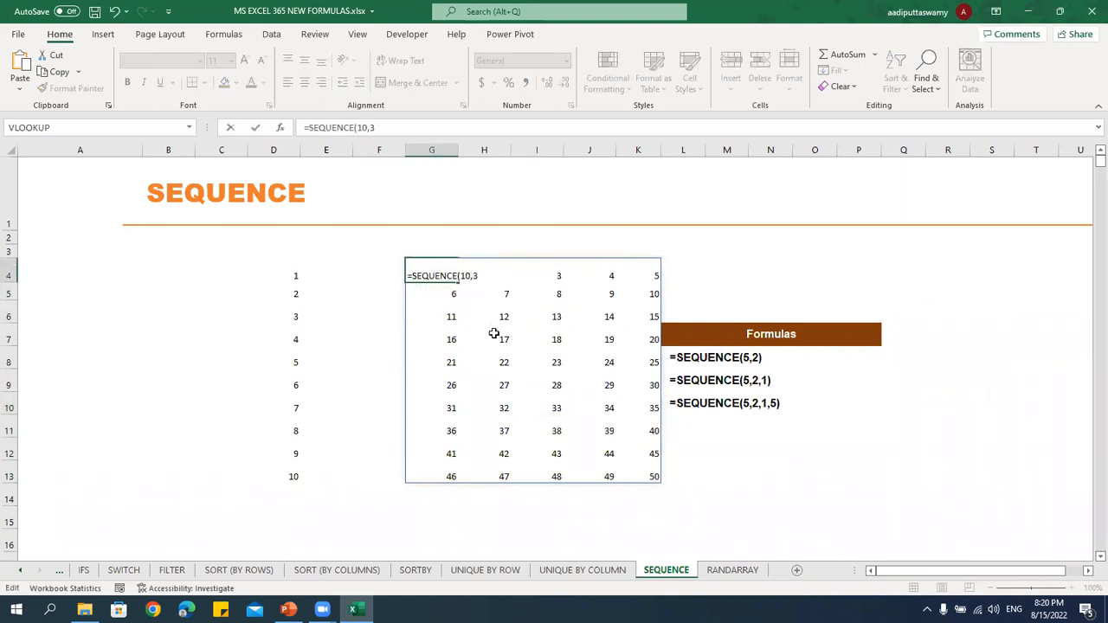
pyautogui.press('Return')
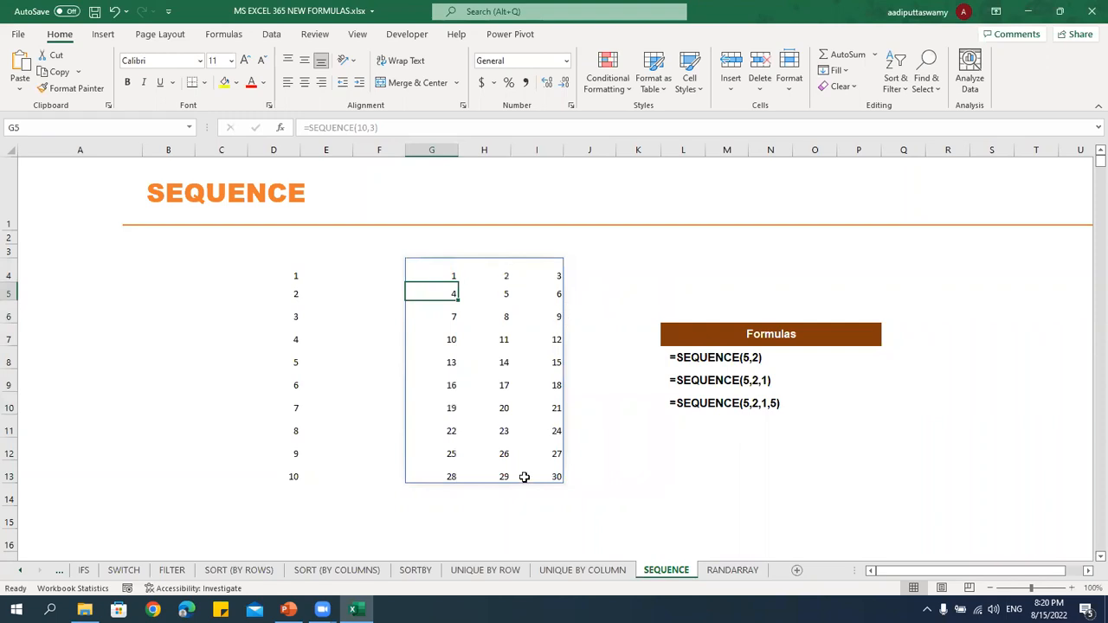
# Add a start value of 100 and a step of 2 to the SEQUENCE formula in G4, and check the spilled numbers.
pyautogui.doubleClick(436, 271)
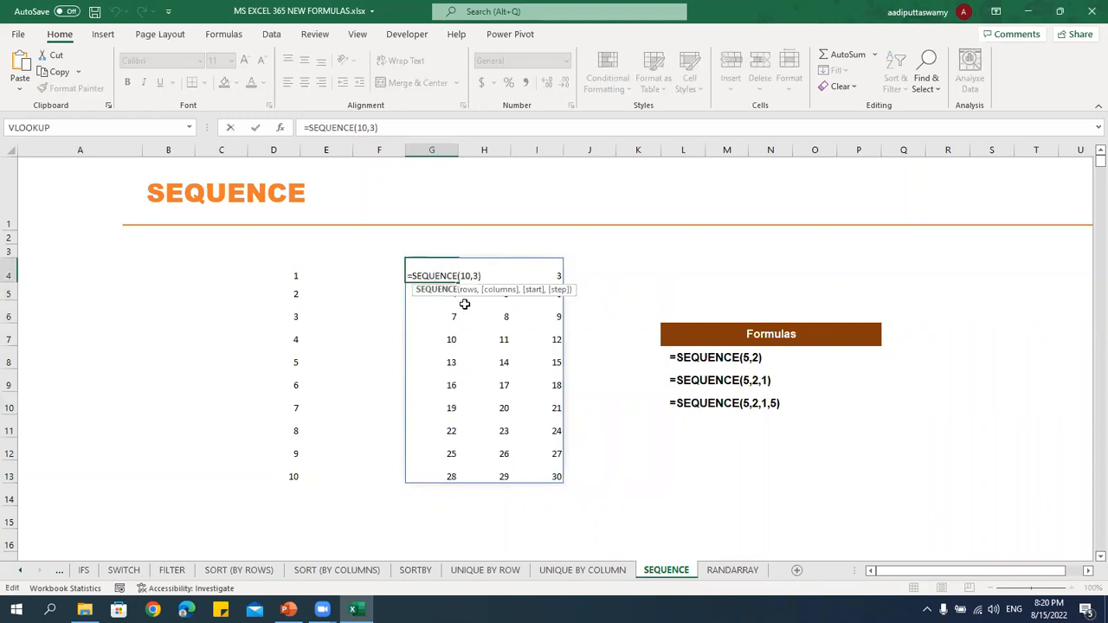
pyautogui.click(482, 276)
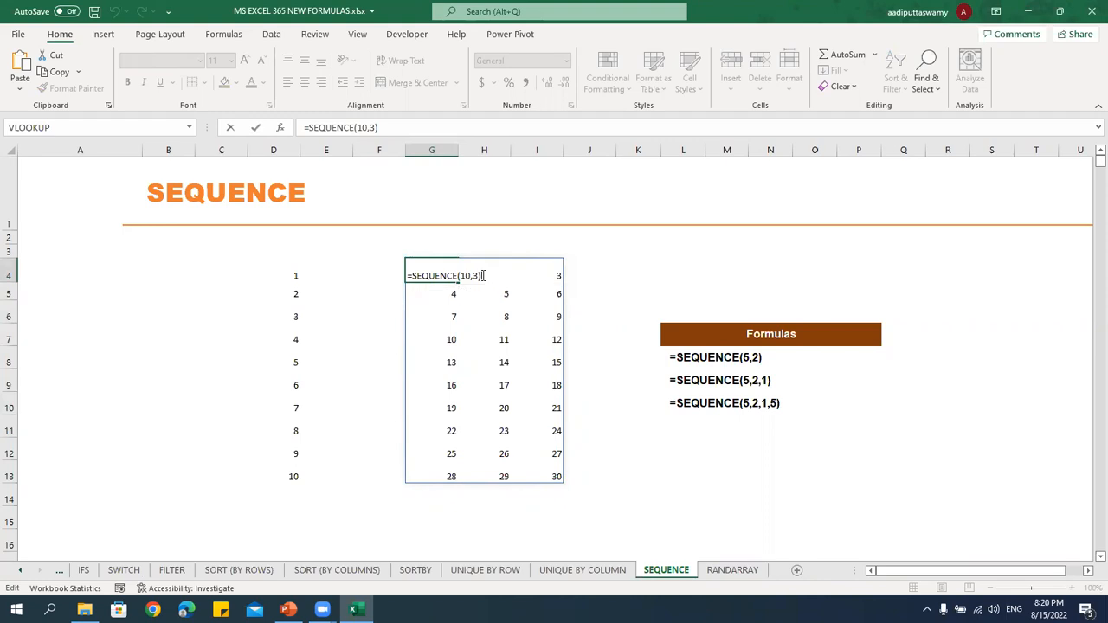
pyautogui.press('BackSpace')
pyautogui.write(',1-00')
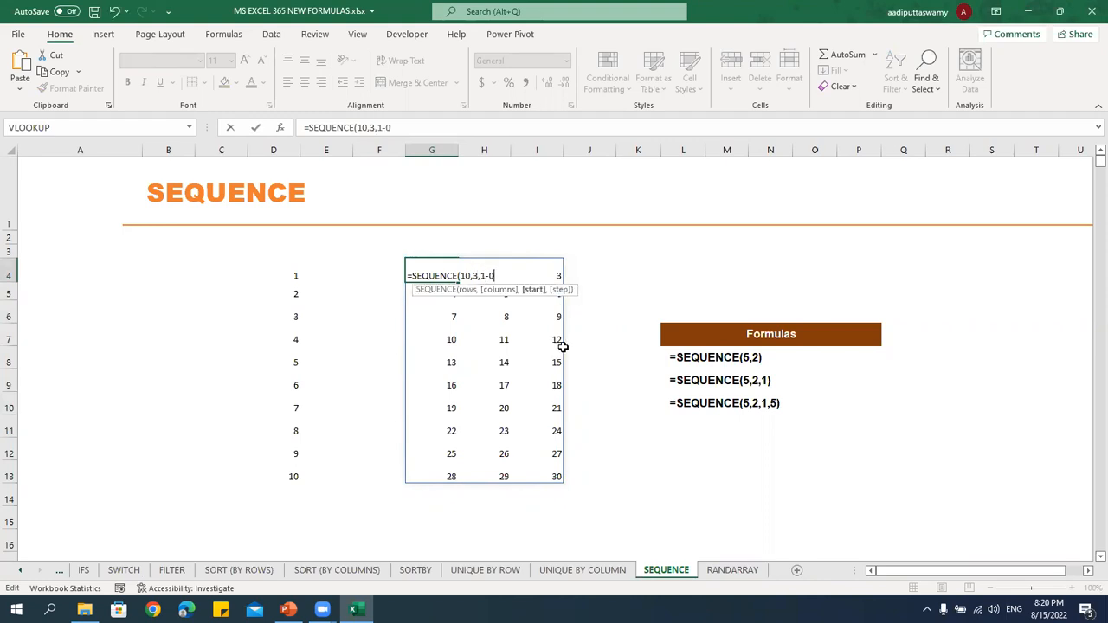
pyautogui.press('BackSpace')
pyautogui.press('BackSpace')
pyautogui.write('00,2')
pyautogui.press('Return')
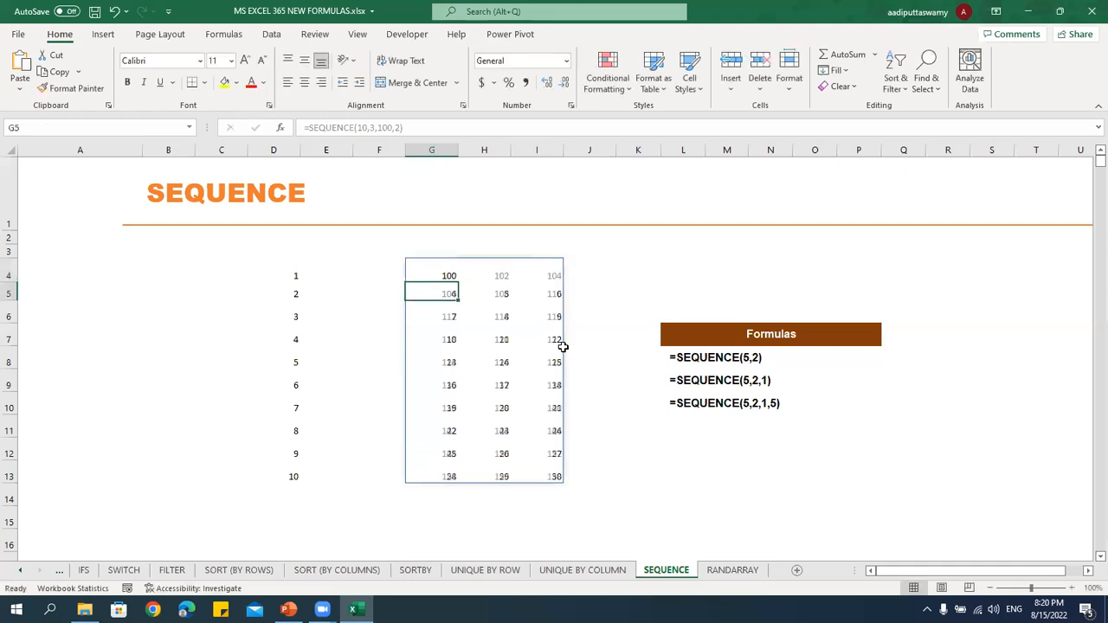
pyautogui.click(481, 271)
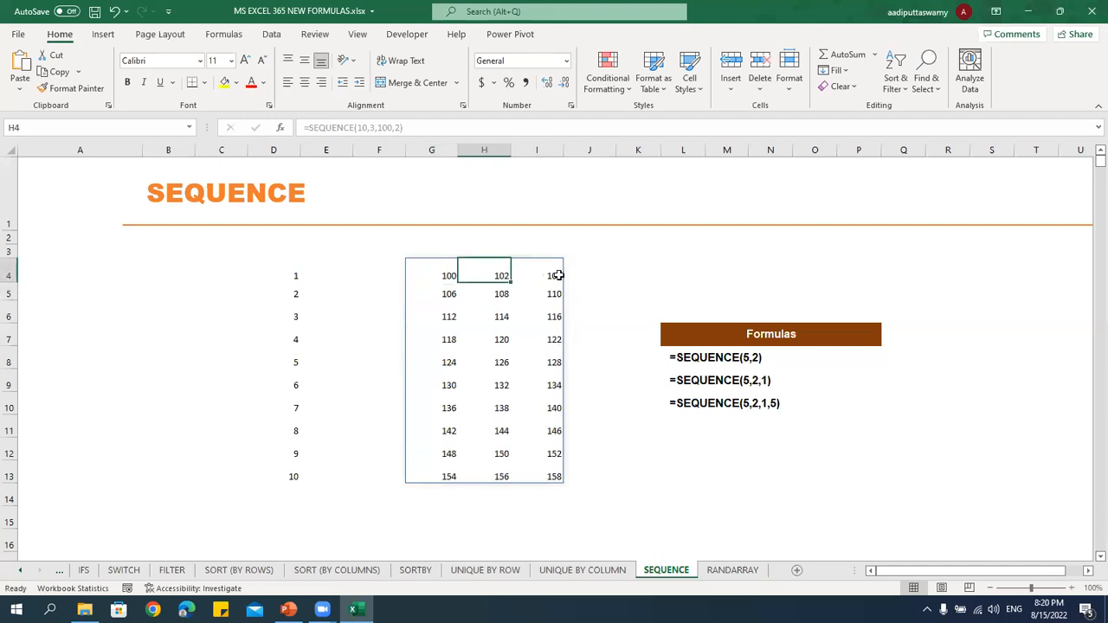
pyautogui.click(443, 292)
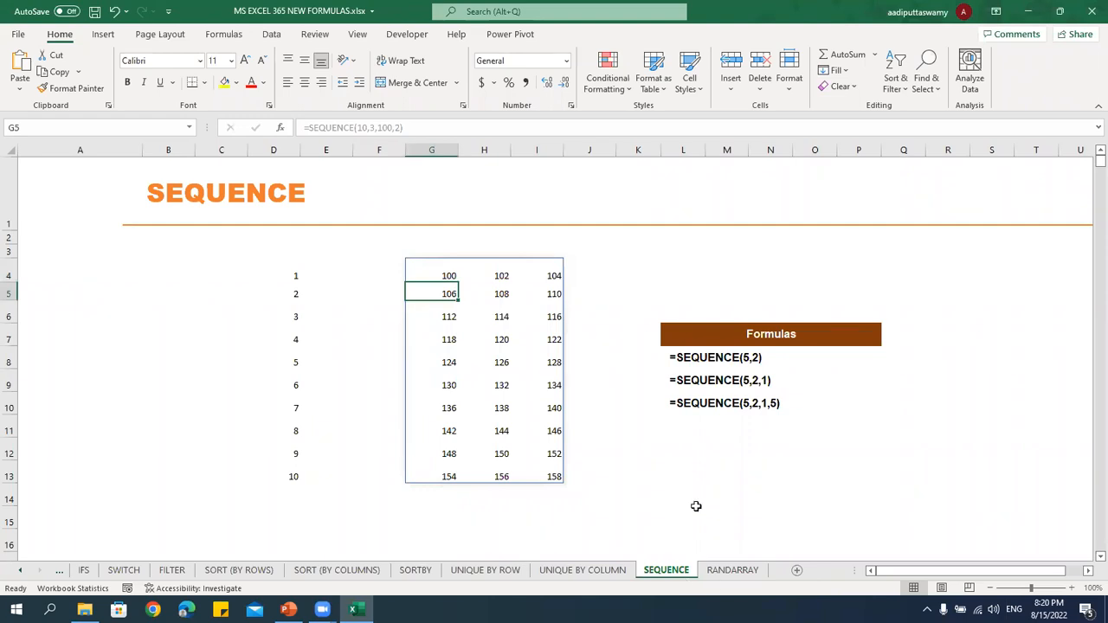
# Close the MS EXCEL 365 NEW FORMULAS workbook without saving its changes.
pyautogui.click(633, 466)
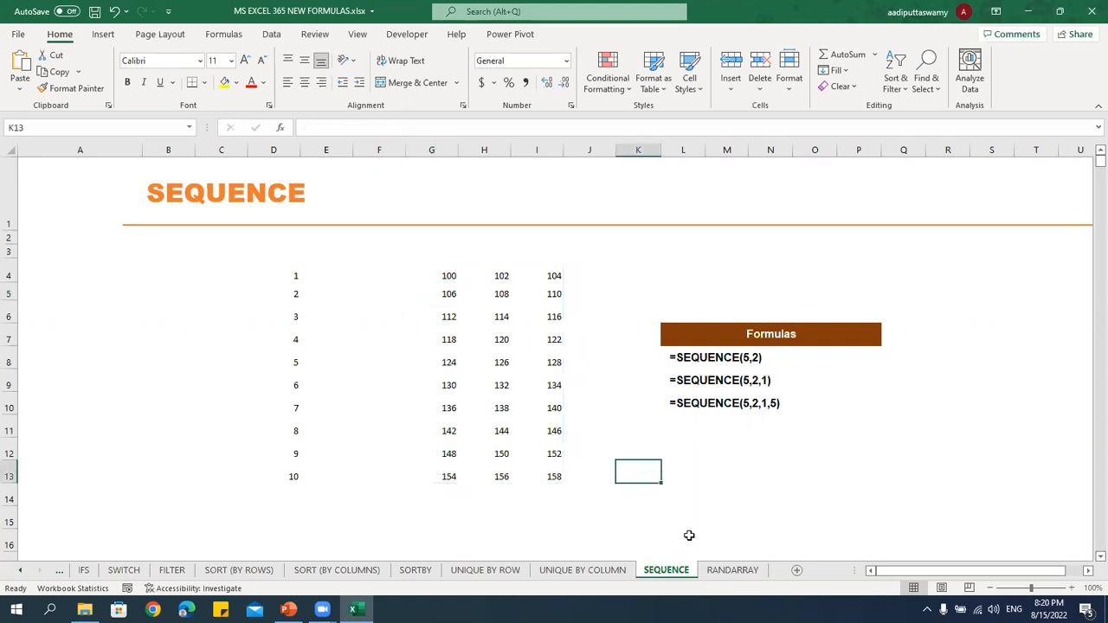
pyautogui.click(1092, 11)
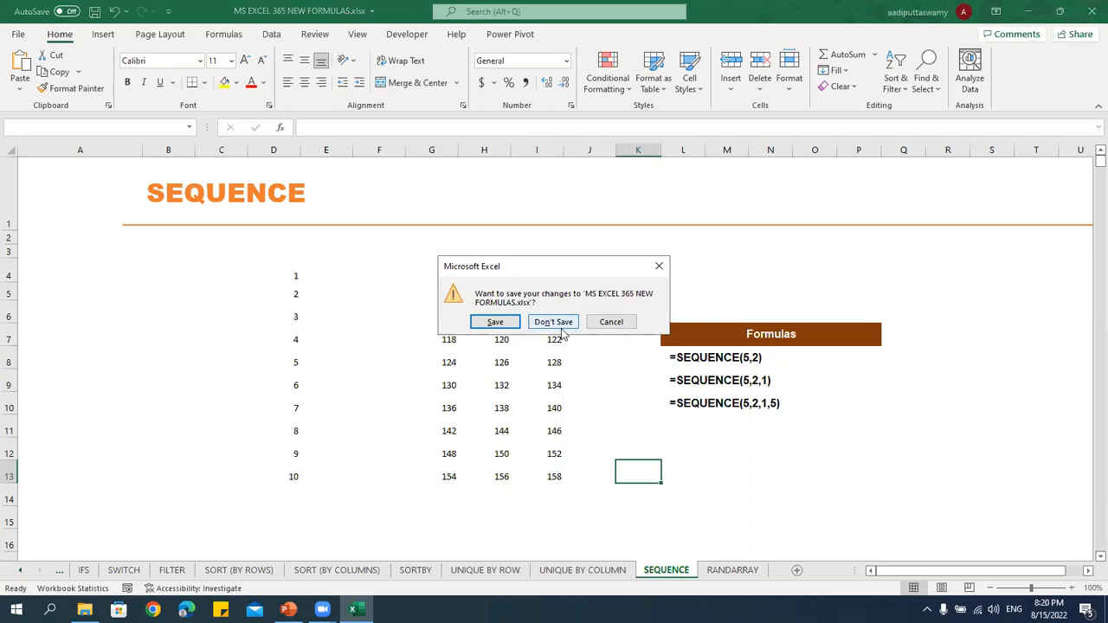
pyautogui.click(561, 321)
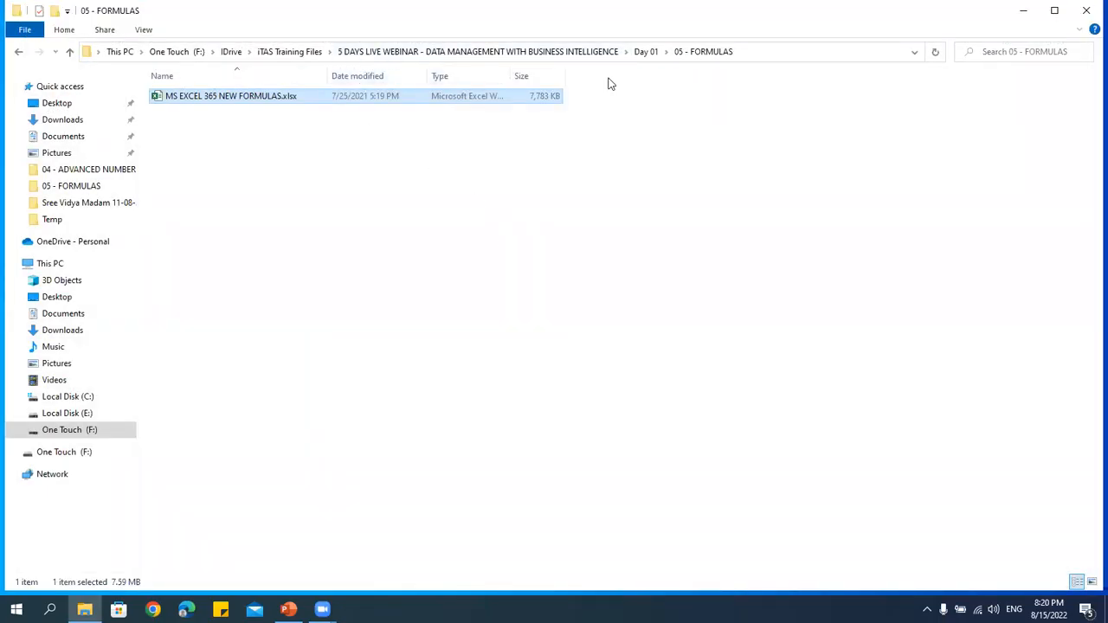
# In File Explorer, open Butterfly Chart.xlsx from the 06 - ADVANCED CHARTS folder inside Day 01.
pyautogui.click(647, 52)
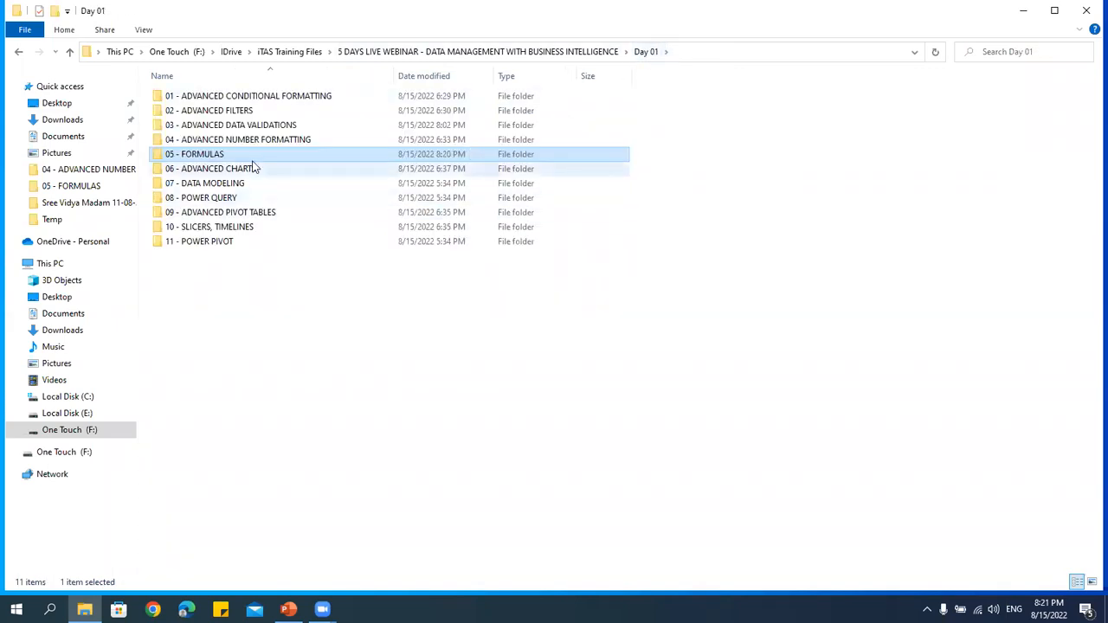
pyautogui.doubleClick(253, 168)
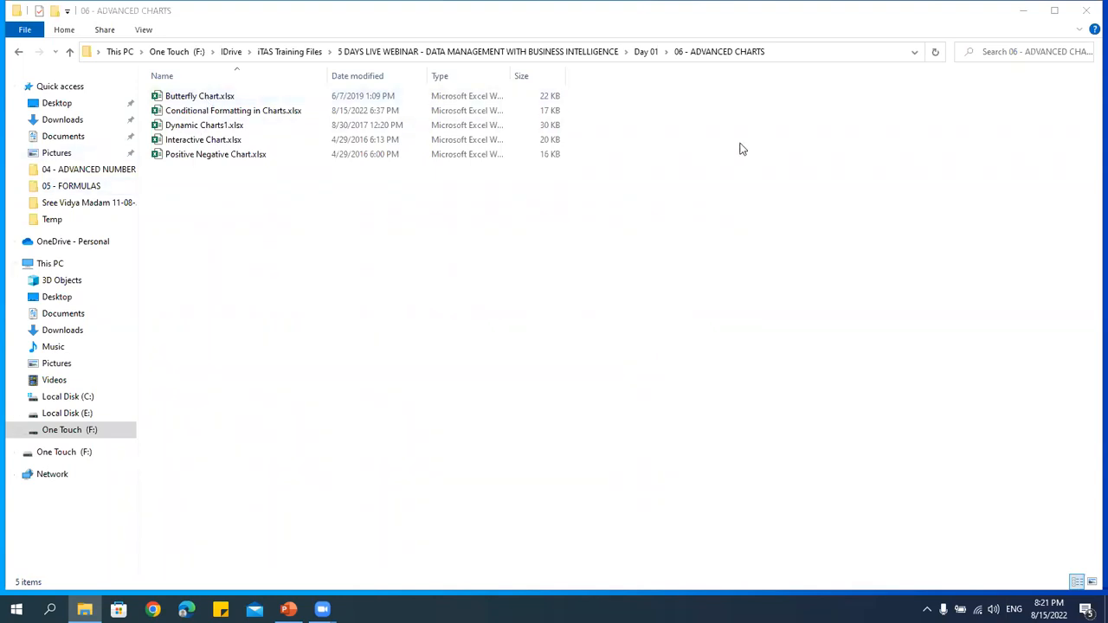
pyautogui.click(230, 98)
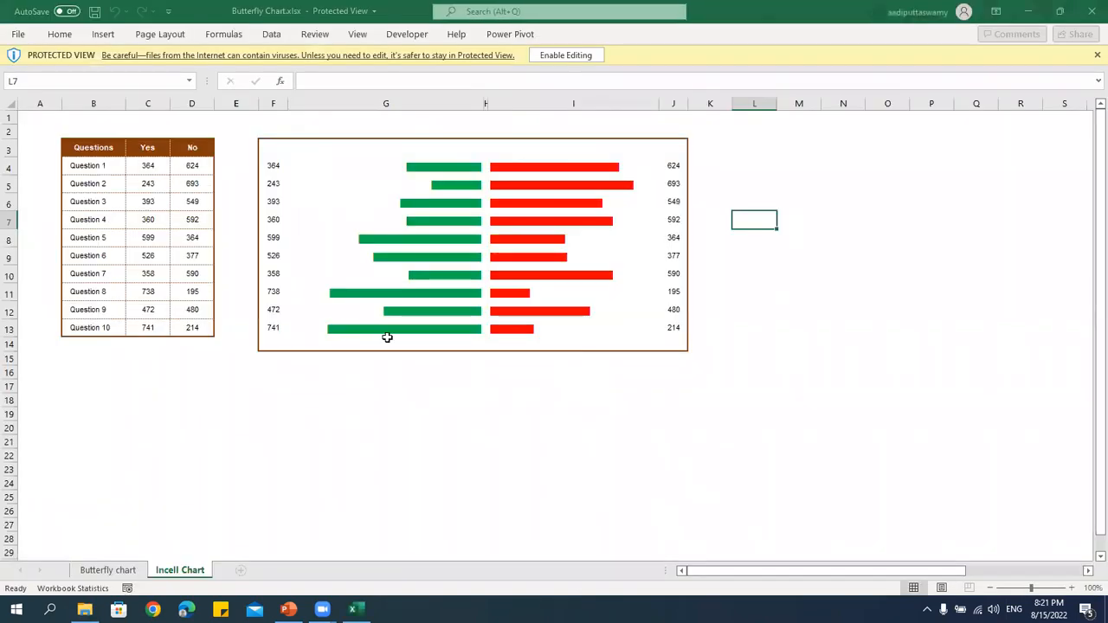
# Show the Butterfly chart sheet and enable editing of the workbook, with cell C4 selected.
pyautogui.click(119, 574)
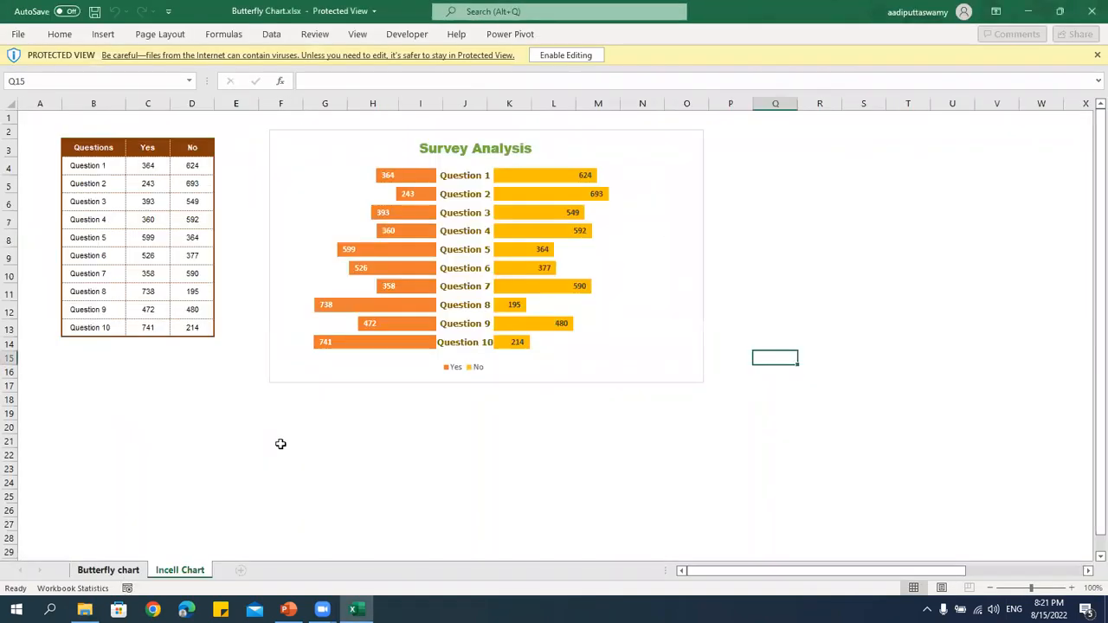
pyautogui.click(662, 453)
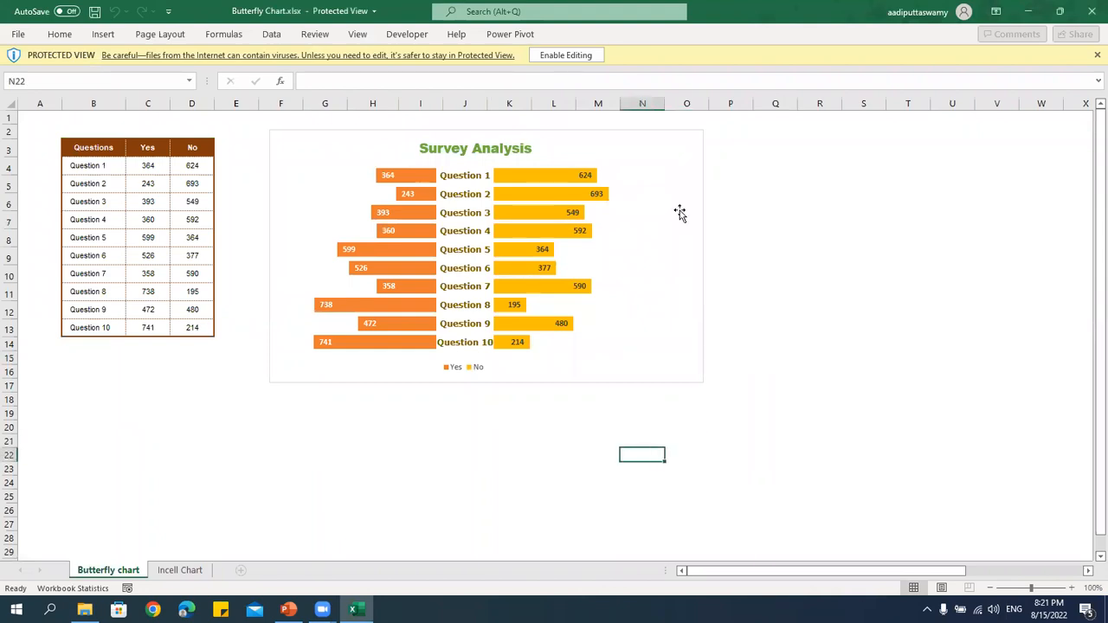
pyautogui.moveTo(567, 178)
pyautogui.click(156, 168)
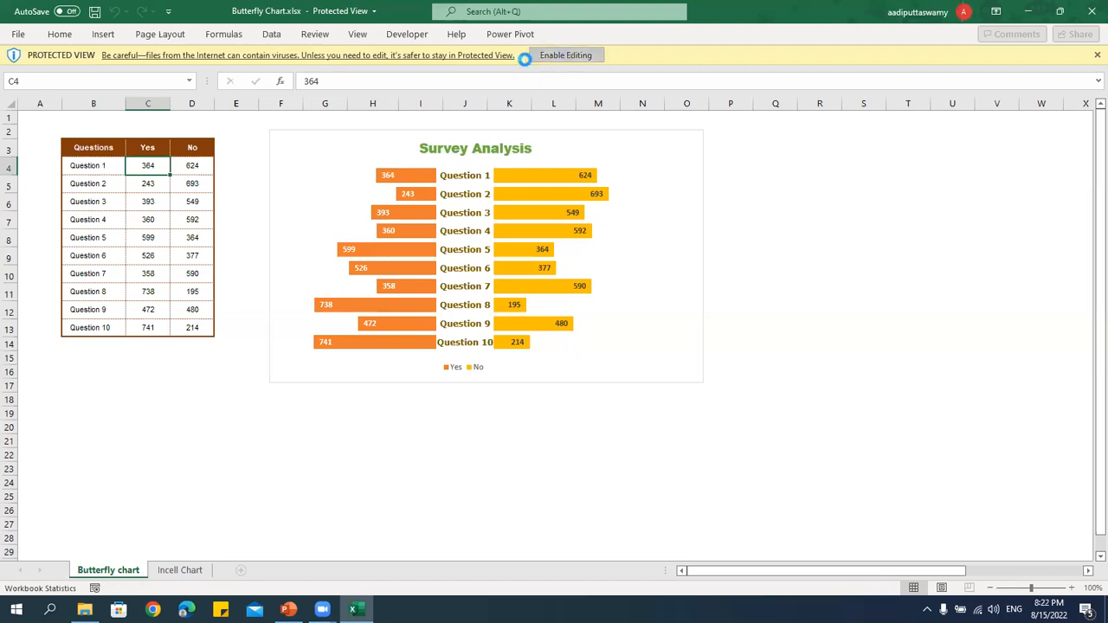
pyautogui.click(567, 56)
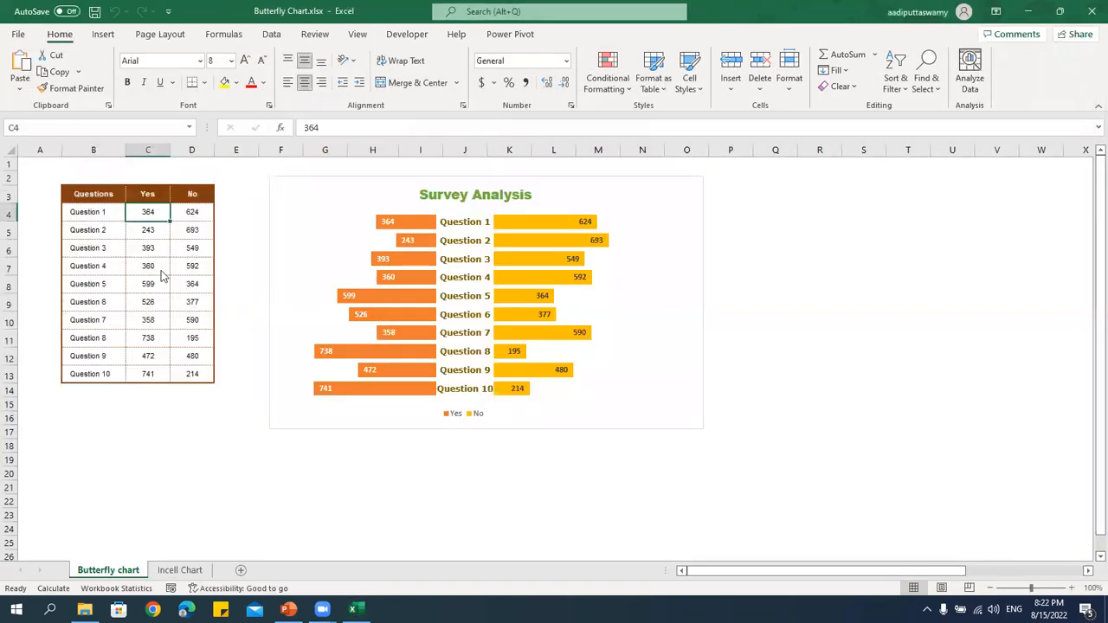
# Set Question 1's Yes value to 400 and No value to 500, and Question 6's Yes value to 100.
pyautogui.write('400')
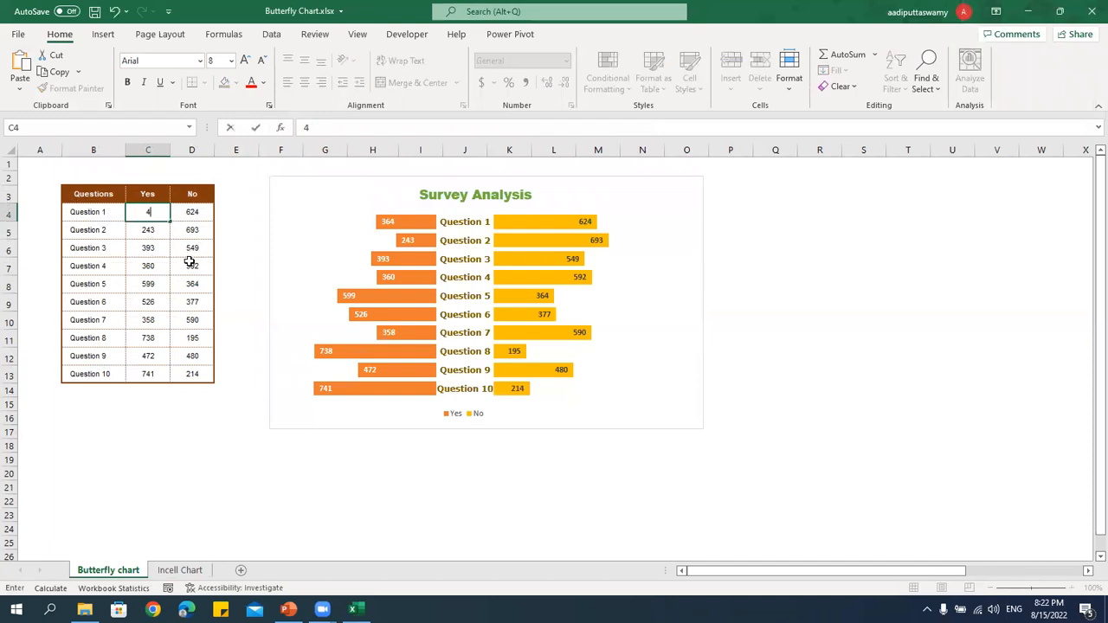
pyautogui.press('Return')
pyautogui.click(195, 212)
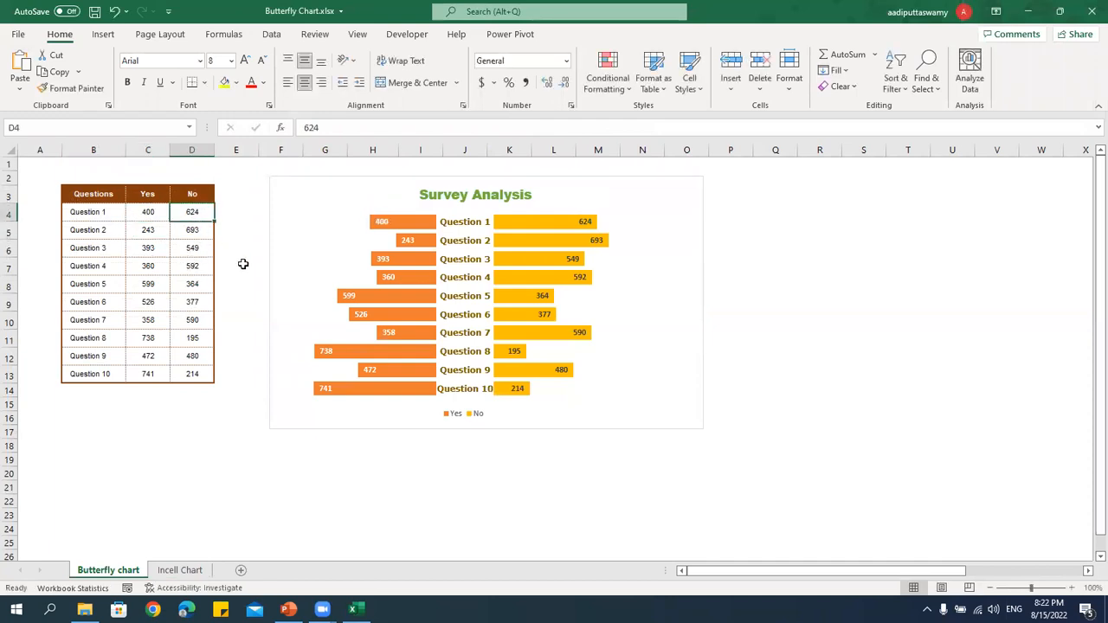
pyautogui.write('500')
pyautogui.press('Return')
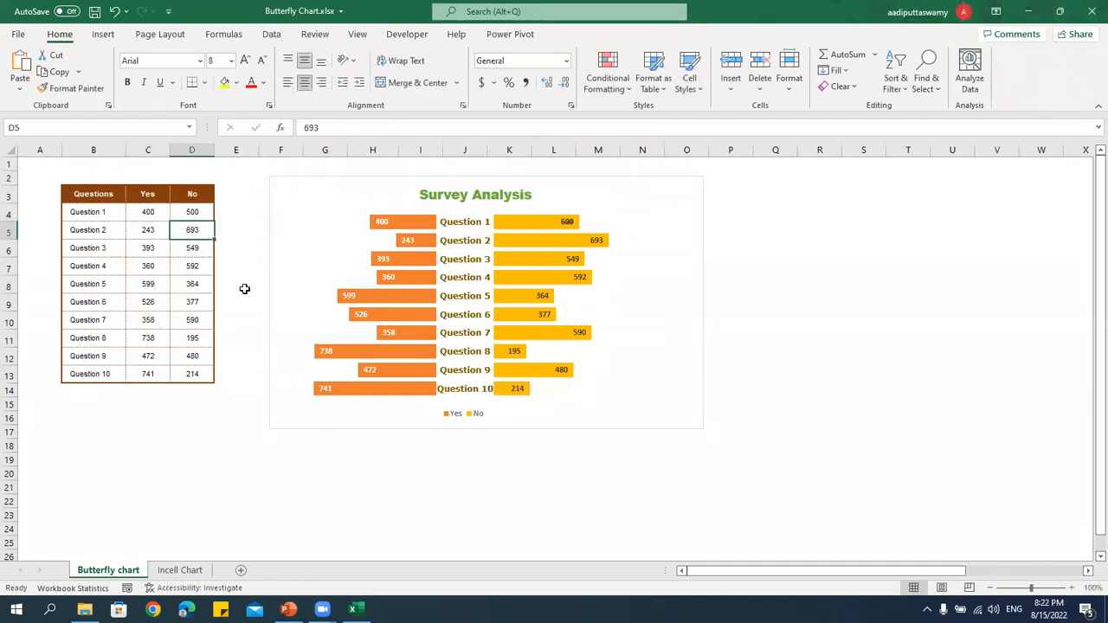
pyautogui.click(165, 301)
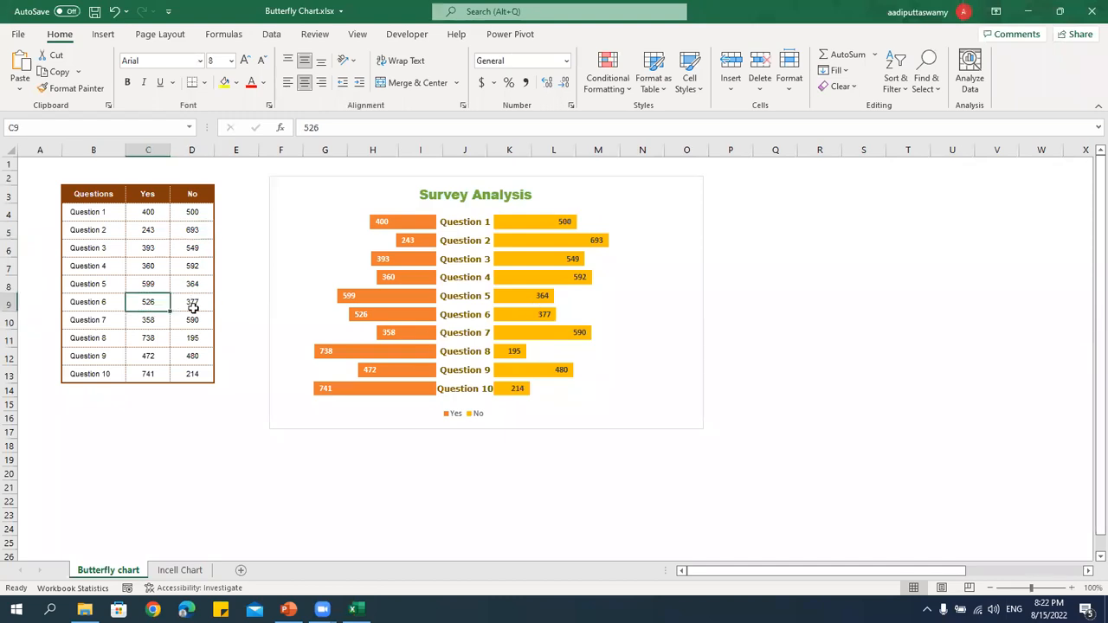
pyautogui.write('100')
pyautogui.press('Return')
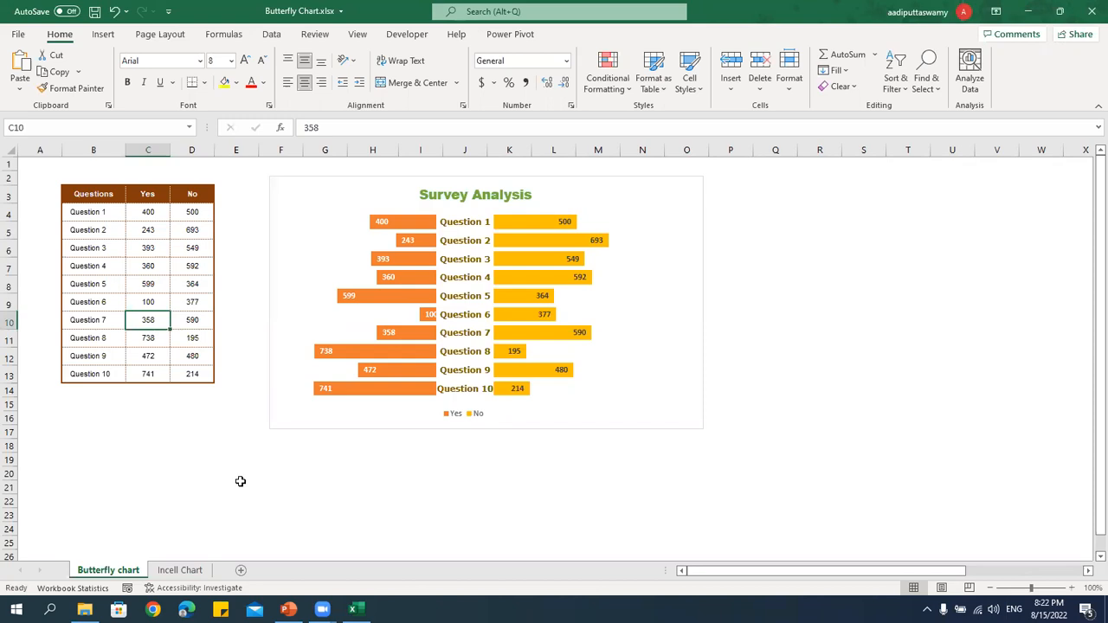
# Inspect the parts of the Survey Analysis chart and the formulas behind the bars on the Incell Chart sheet.
pyautogui.click(387, 220)
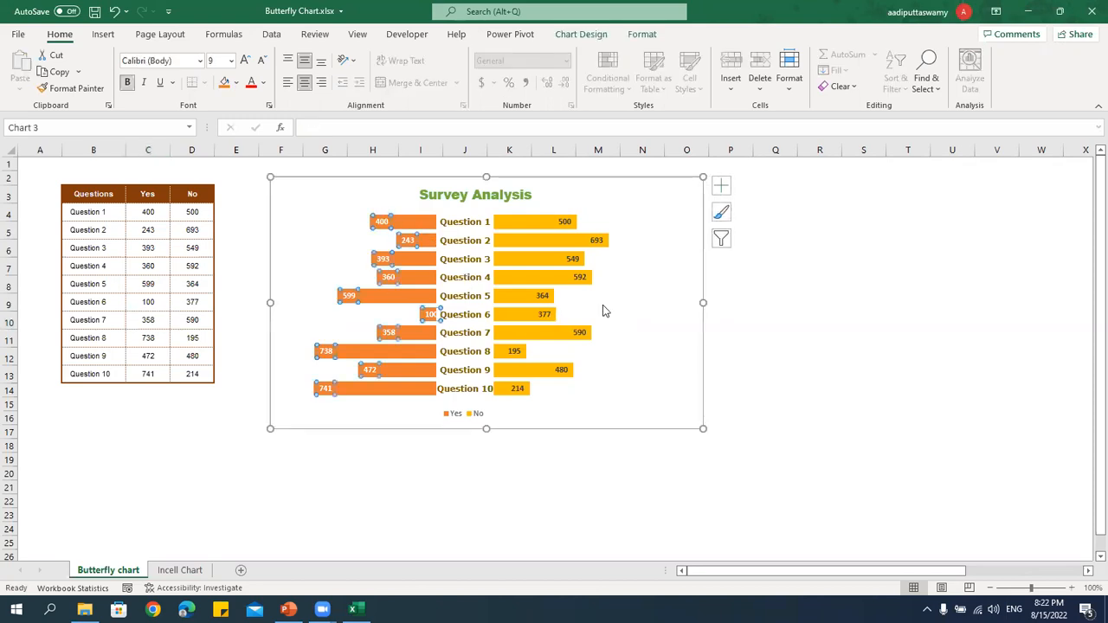
pyautogui.click(638, 307)
pyautogui.click(676, 290)
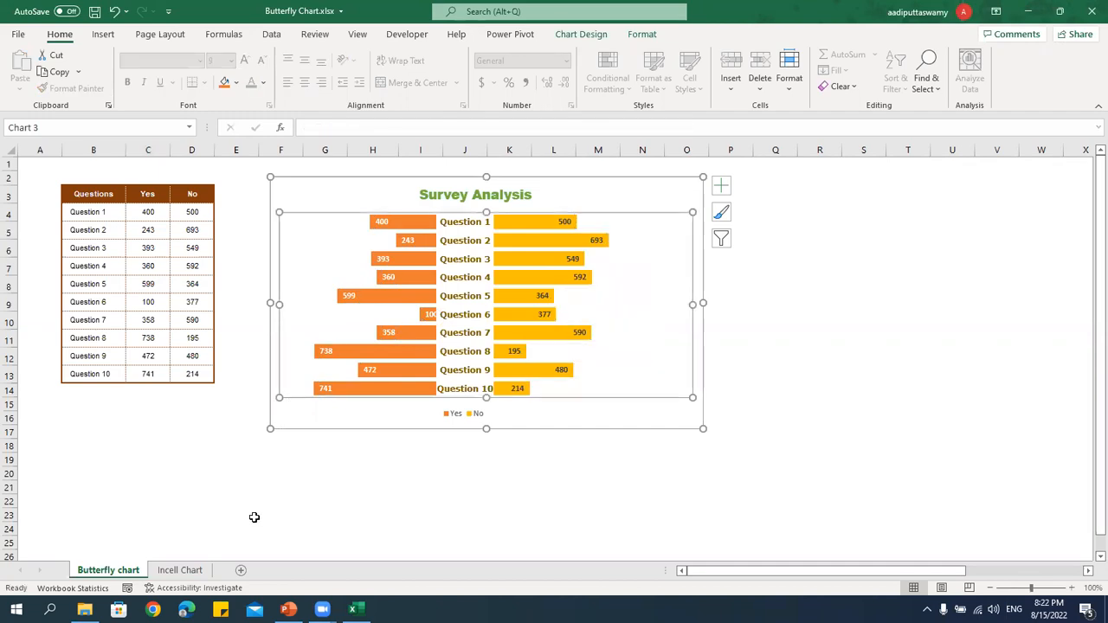
pyautogui.click(179, 569)
pyautogui.click(272, 473)
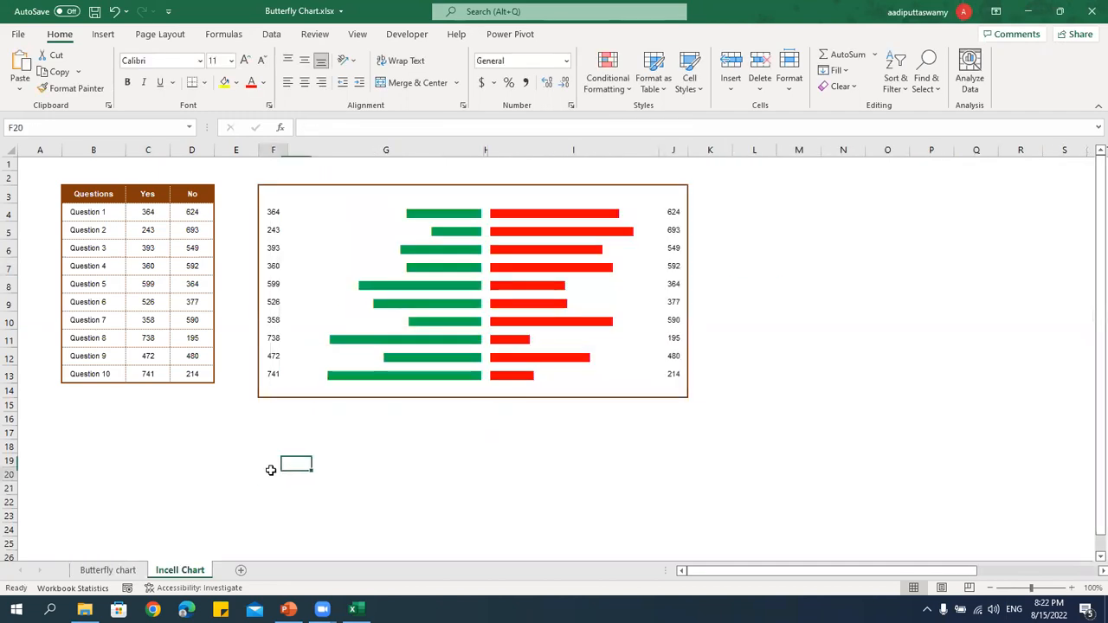
pyautogui.click(431, 212)
pyautogui.click(430, 267)
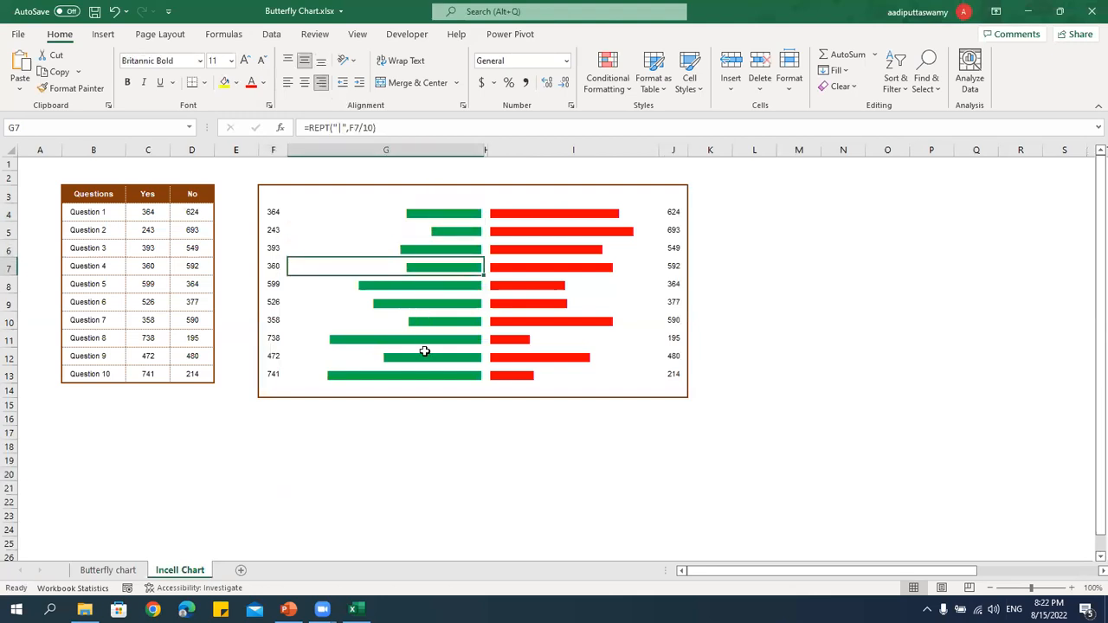
pyautogui.click(511, 376)
pyautogui.click(524, 286)
# Switch to File Explorer, open Conditional Formatting in Charts.xlsx, and enable editing of the workbook.
pyautogui.click(85, 610)
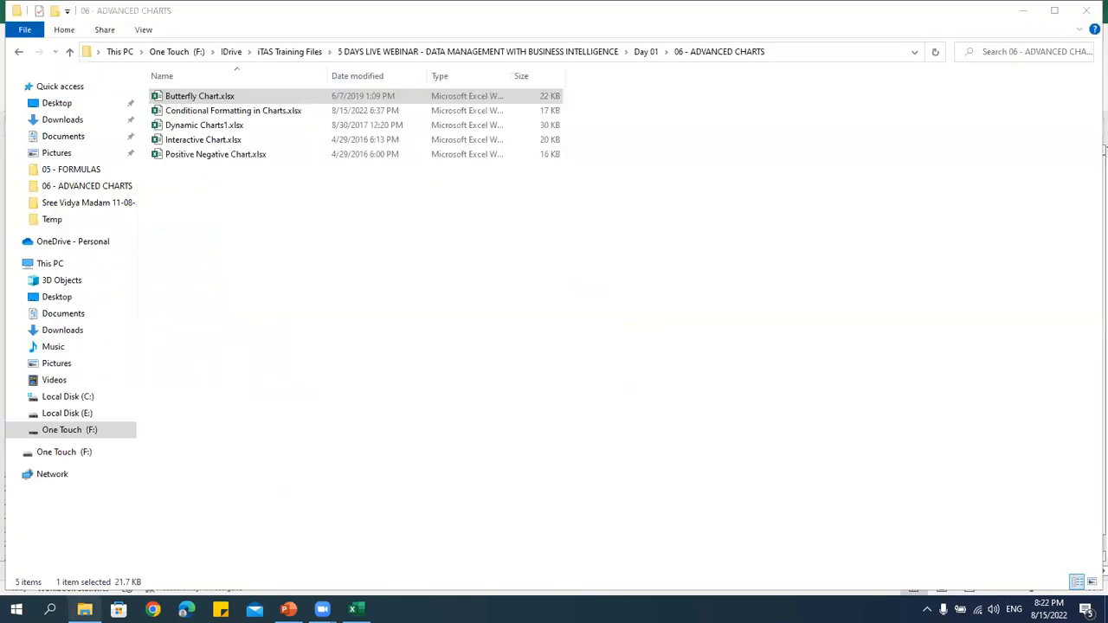
pyautogui.doubleClick(210, 111)
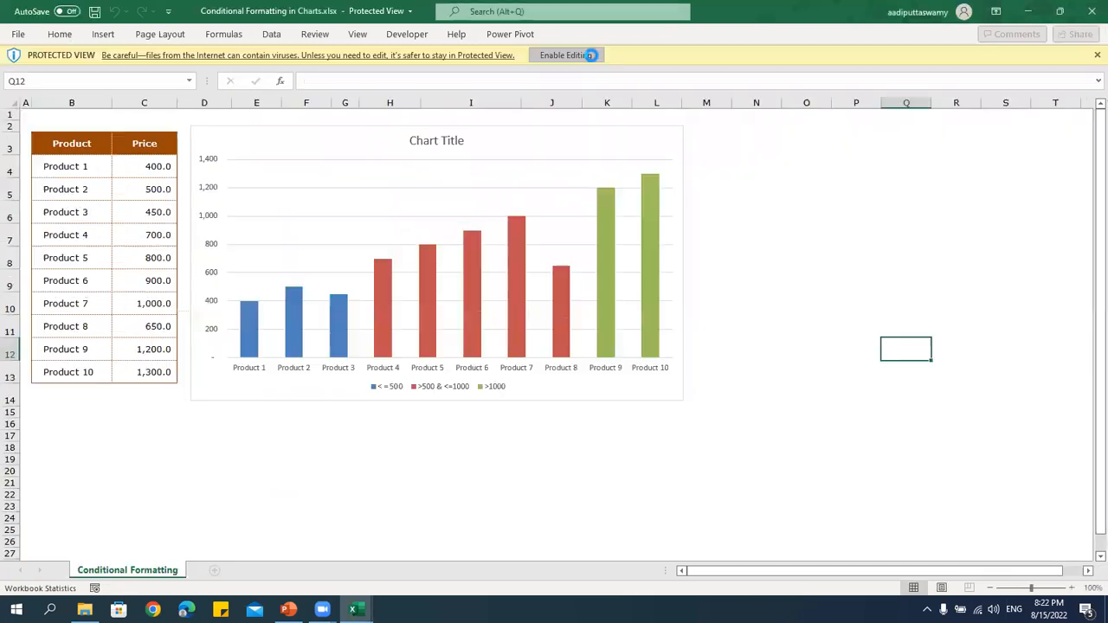
pyautogui.click(582, 56)
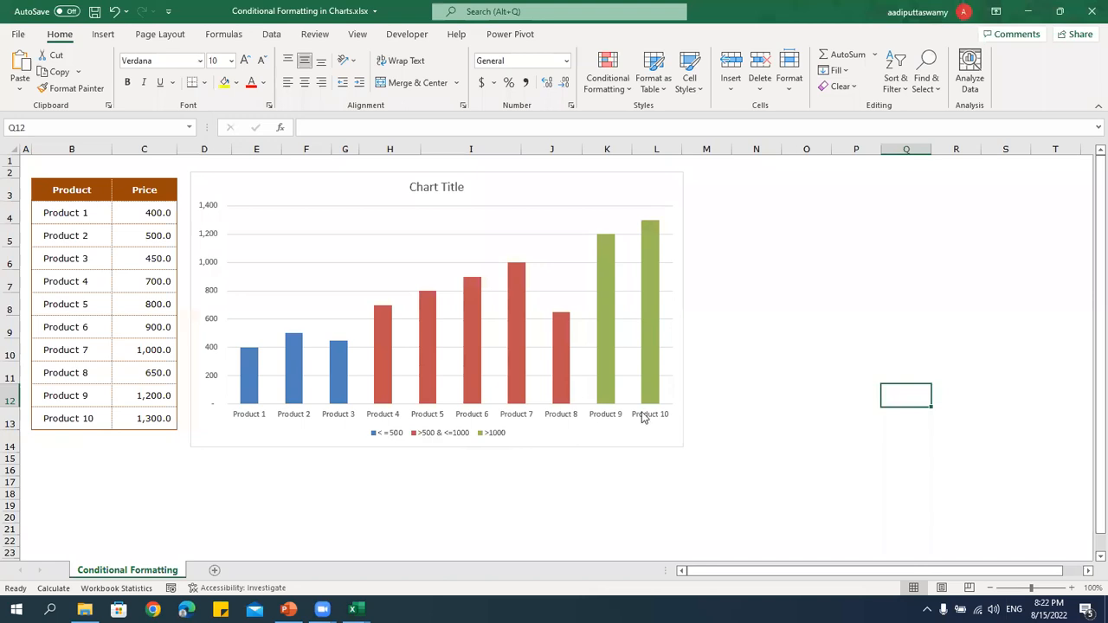
# Set the price of Product 1 to 1,400 in the product table.
pyautogui.doubleClick(138, 213)
pyautogui.write('1')
pyautogui.press('Return')
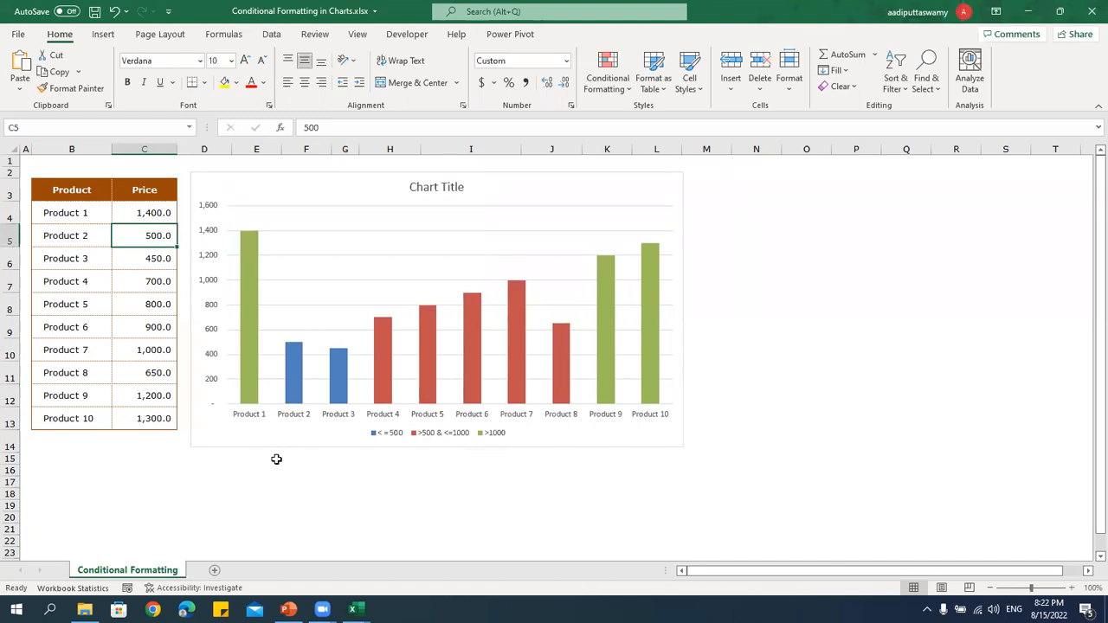
# Move the chart aside to inspect the IF formulas in H4 and I4, and place it back over the helper table.
pyautogui.moveTo(210, 173); pyautogui.dragTo(601, 184)
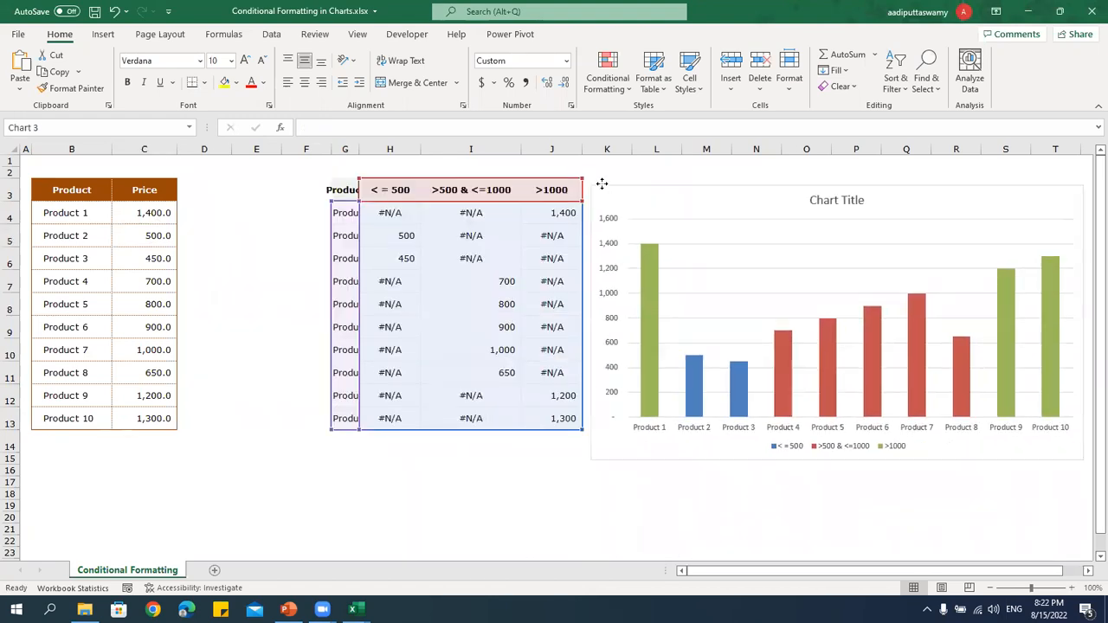
pyautogui.click(425, 218)
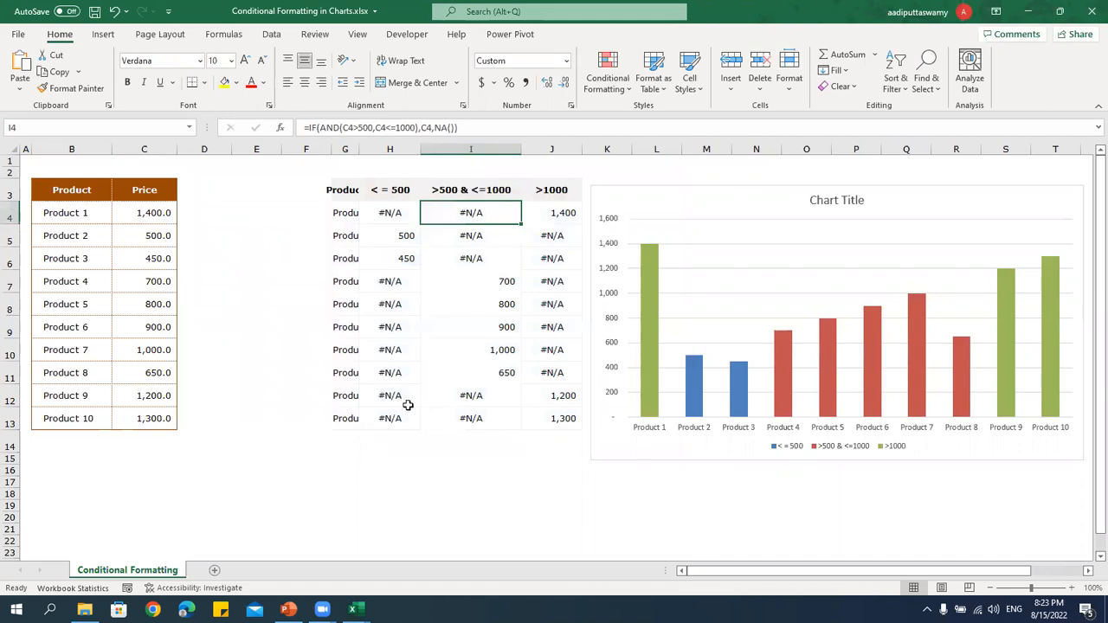
pyautogui.doubleClick(375, 212)
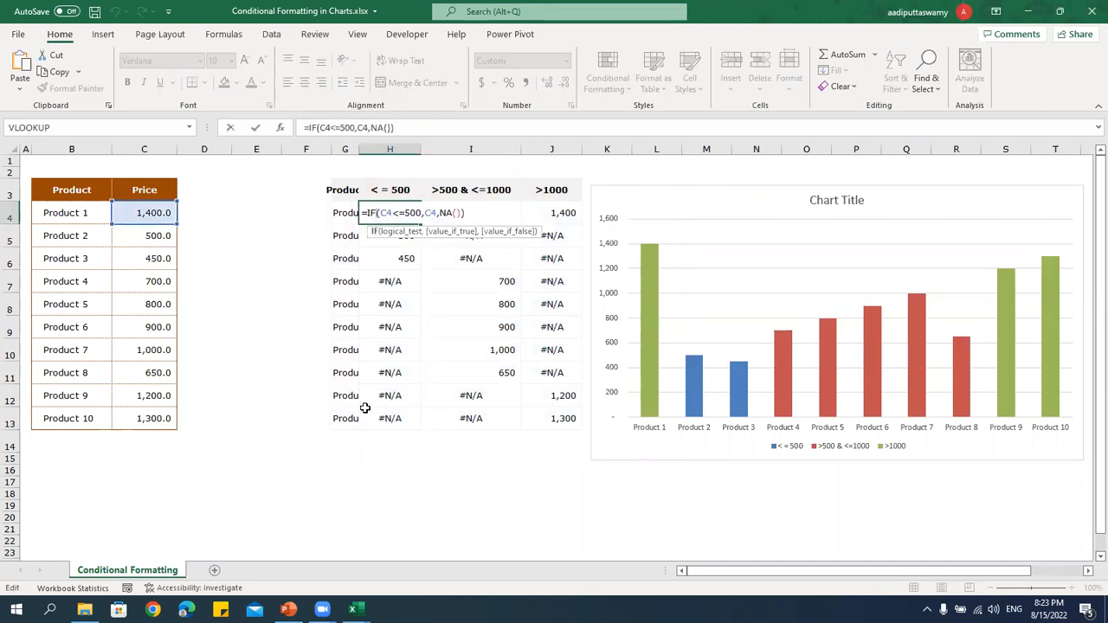
pyautogui.press('Escape')
pyautogui.moveTo(683, 181); pyautogui.dragTo(329, 170)
pyautogui.press('Escape')
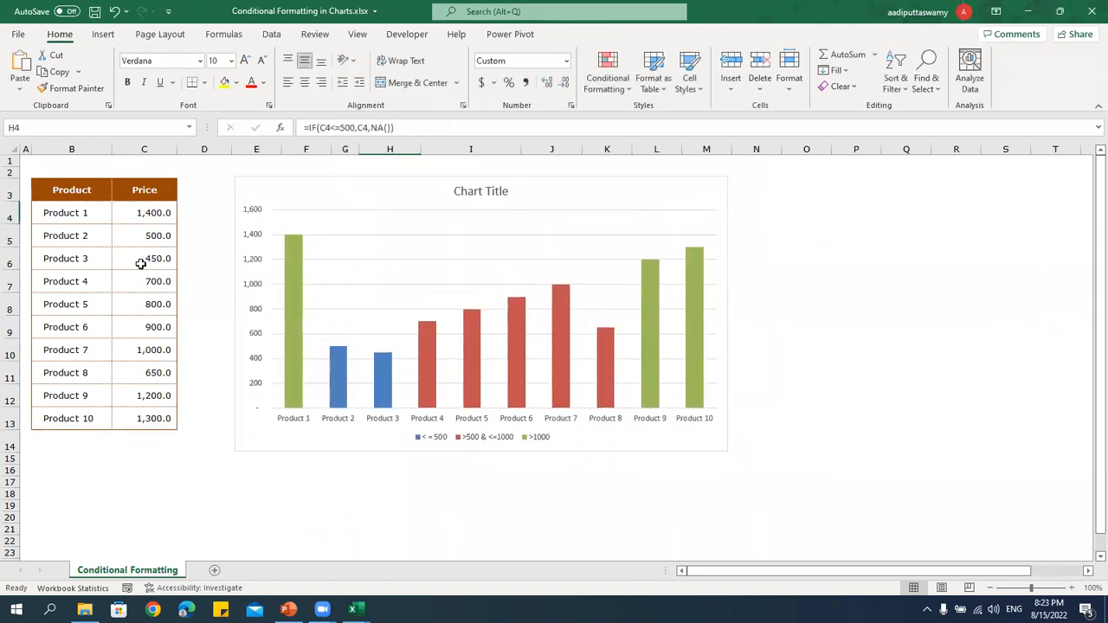
# Set the price of Product 3 to 850 in the product table.
pyautogui.click(142, 260)
pyautogui.doubleClick(163, 258)
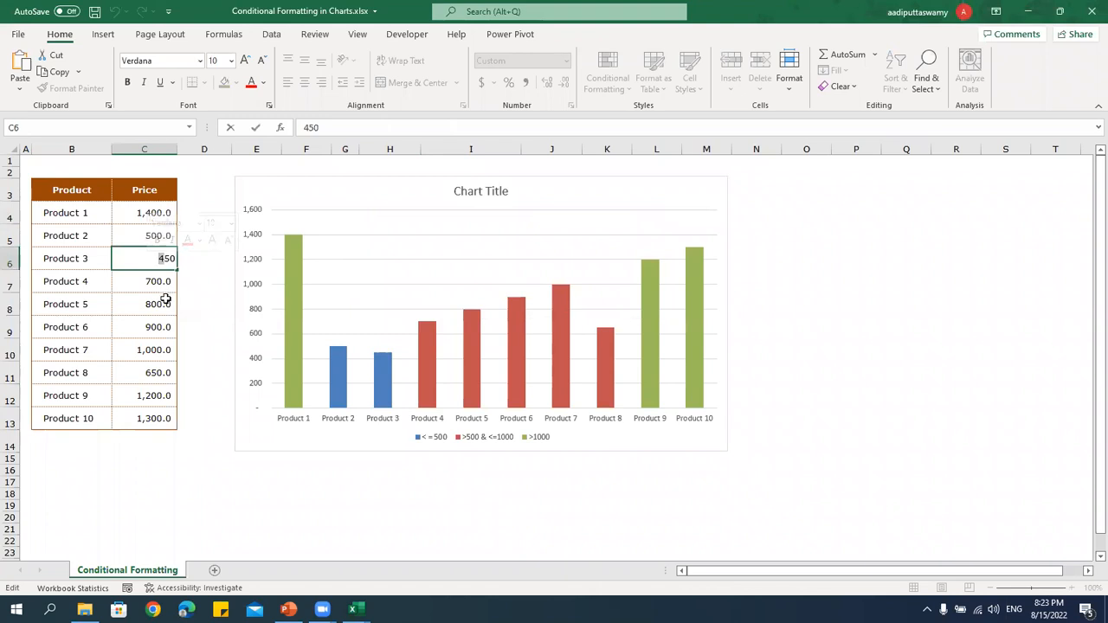
pyautogui.write('8')
pyautogui.press('Return')
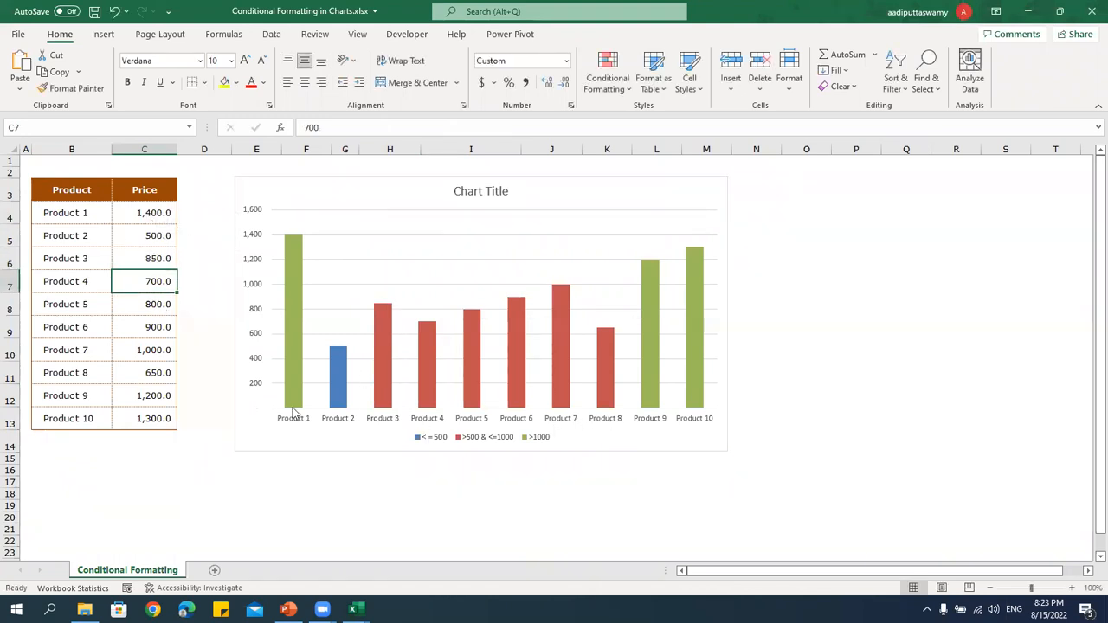
# Set the price of Product 7 to 100 in the product table.
pyautogui.doubleClick(158, 351)
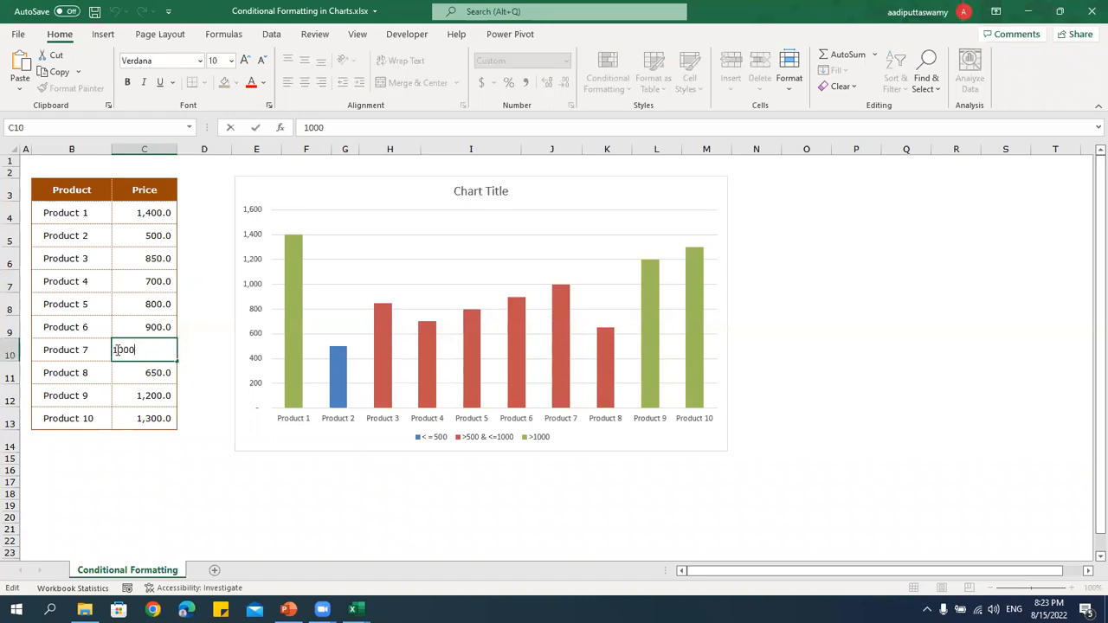
pyautogui.moveTo(124, 351); pyautogui.dragTo(129, 350)
pyautogui.press('BackSpace')
pyautogui.press('Return')
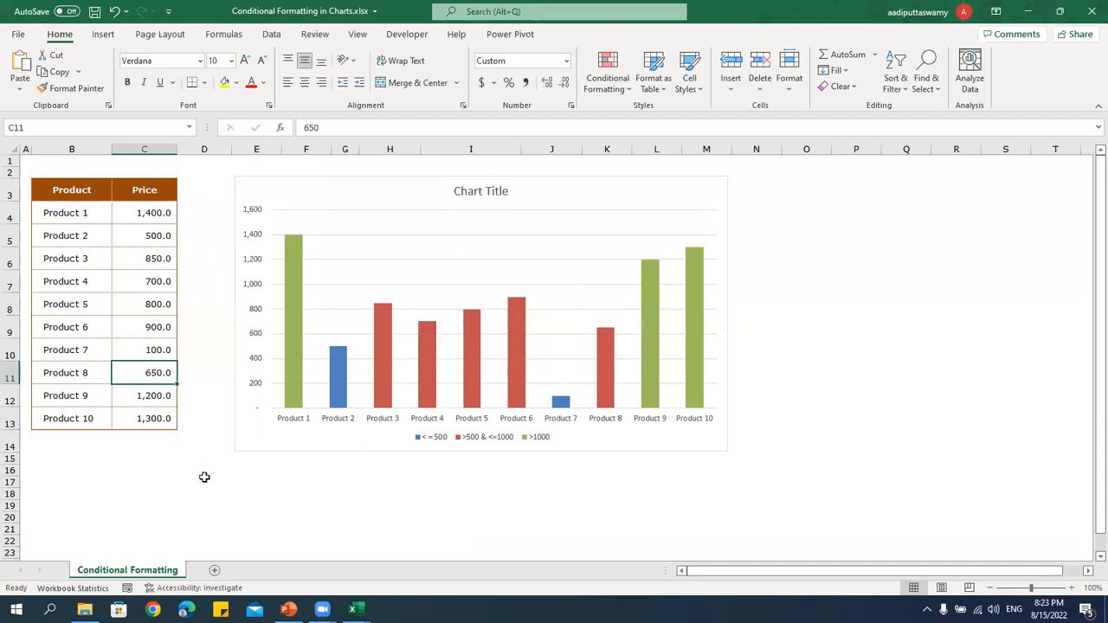
# Switch to File Explorer, open Interactive Chart.xlsx, and enable editing of the workbook.
pyautogui.click(85, 609)
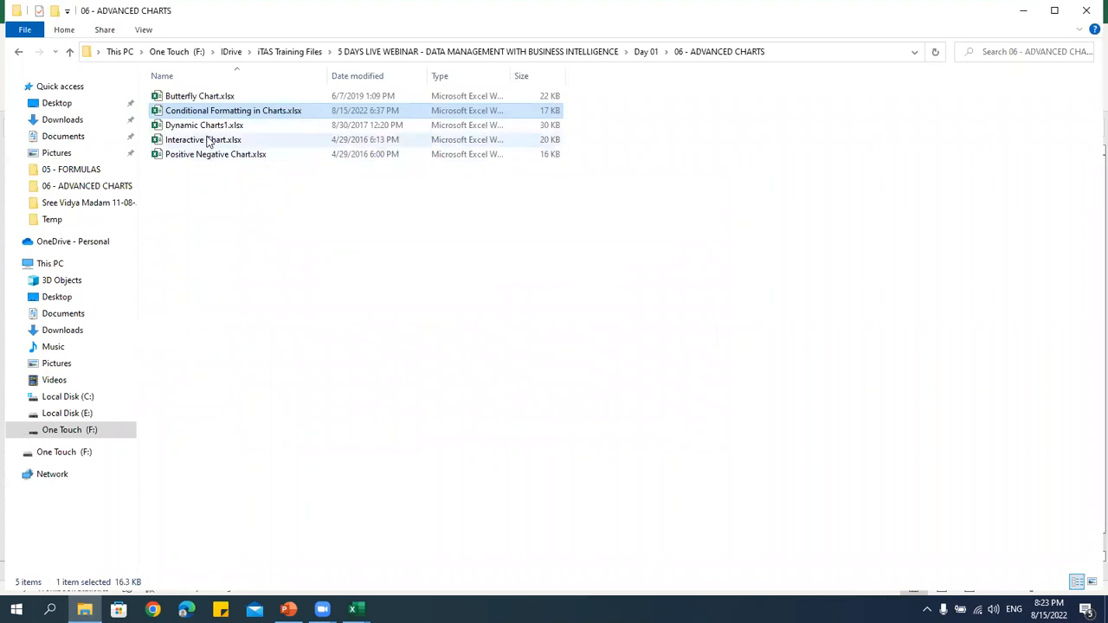
pyautogui.doubleClick(208, 142)
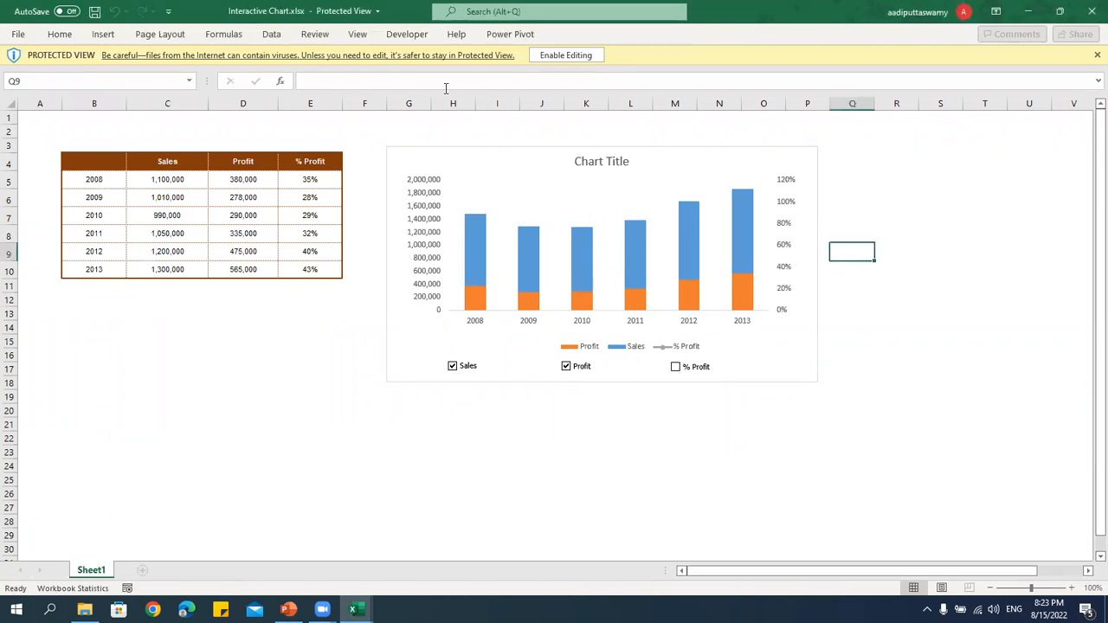
pyautogui.click(572, 54)
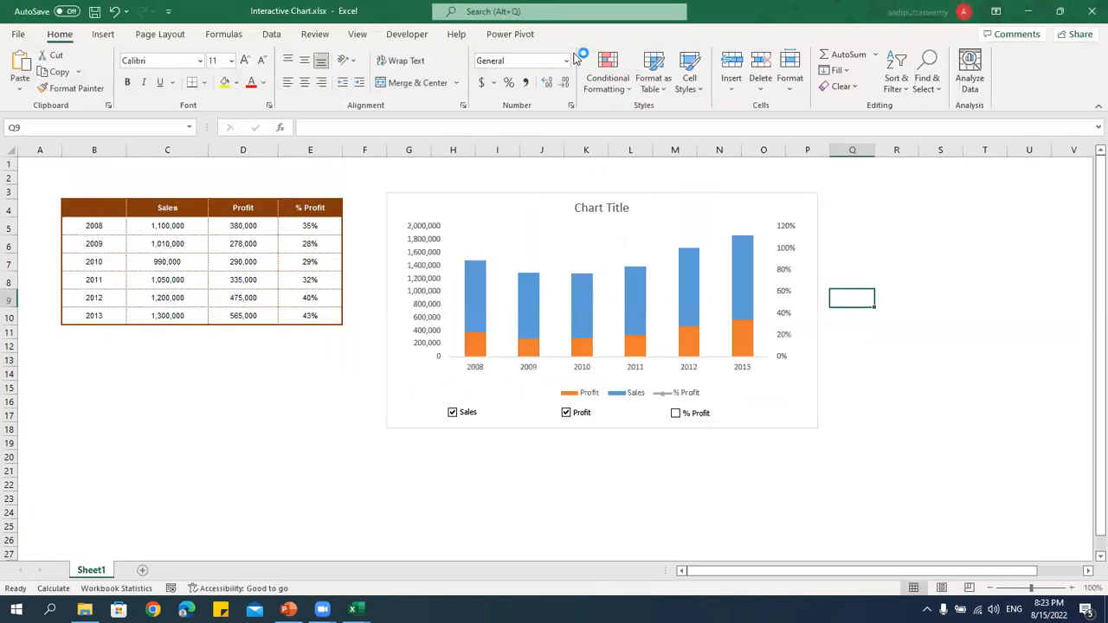
# Show only the % Profit line in the interactive chart, with the Sales and Profit series turned off.
pyautogui.click(676, 413)
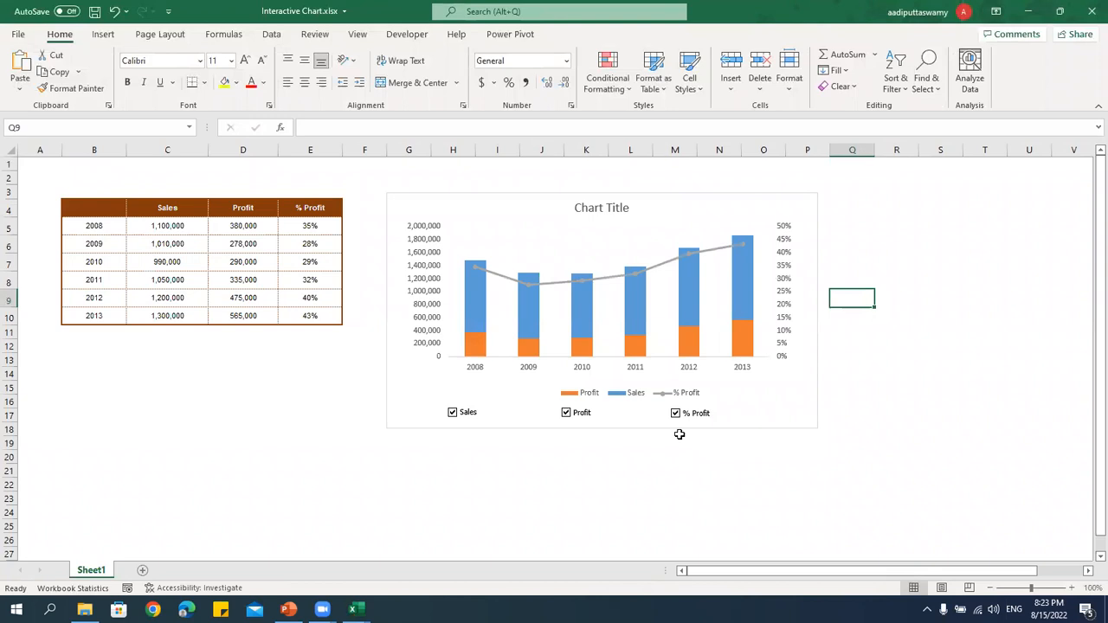
pyautogui.click(567, 414)
pyautogui.click(451, 413)
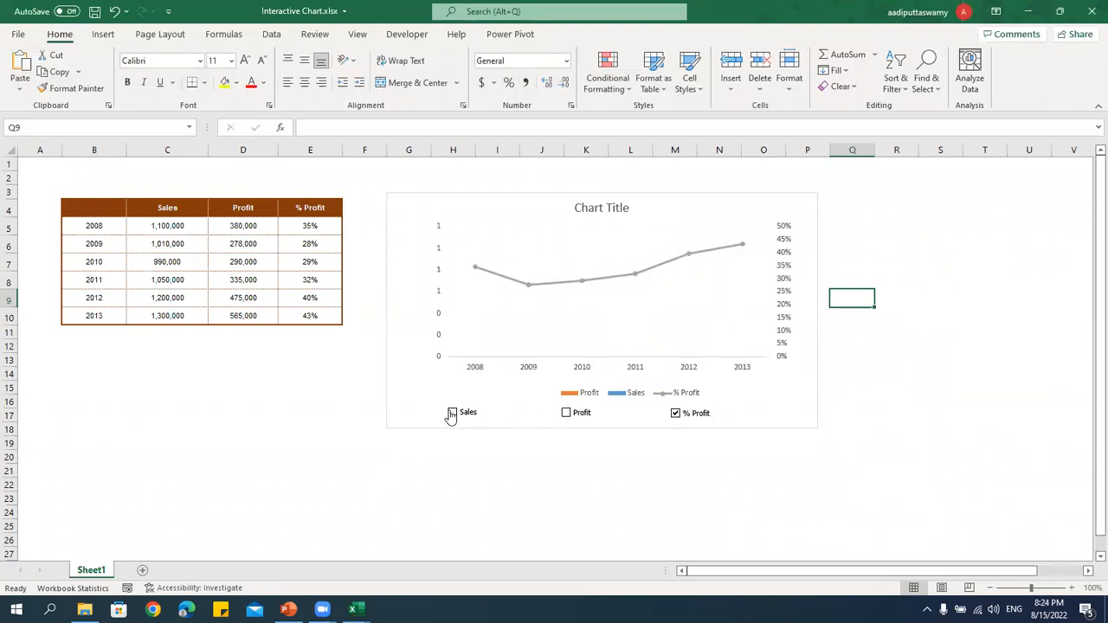
# Try Profit and then Sales alongside % Profit in the chart, and finish with Sales and Profit shown and % Profit off.
pyautogui.click(567, 414)
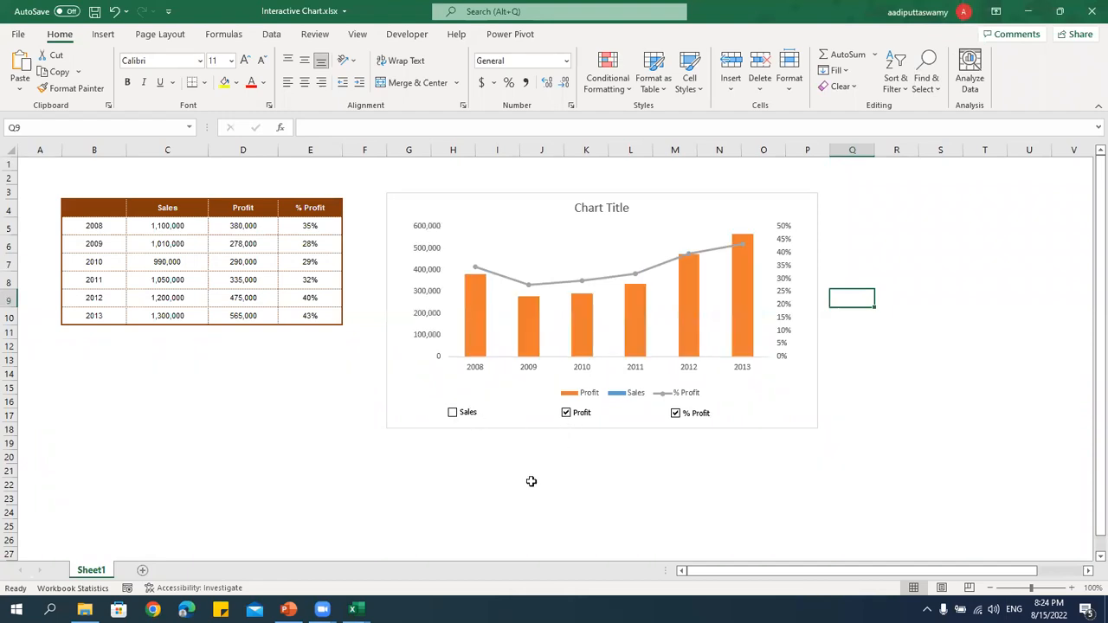
pyautogui.click(452, 413)
pyautogui.click(567, 413)
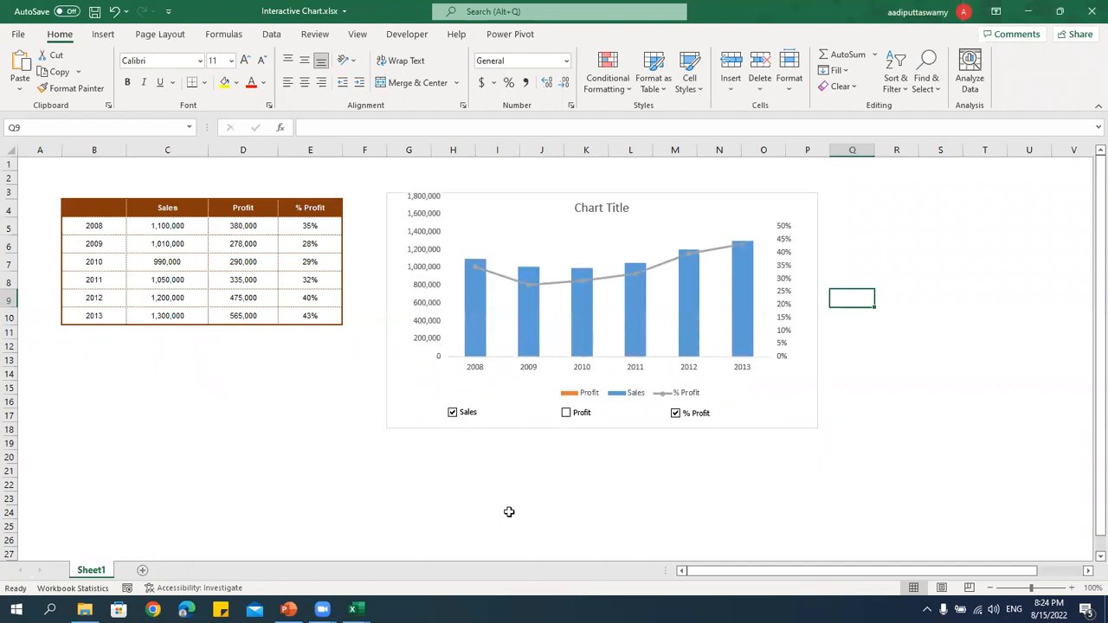
pyautogui.click(676, 414)
pyautogui.click(568, 417)
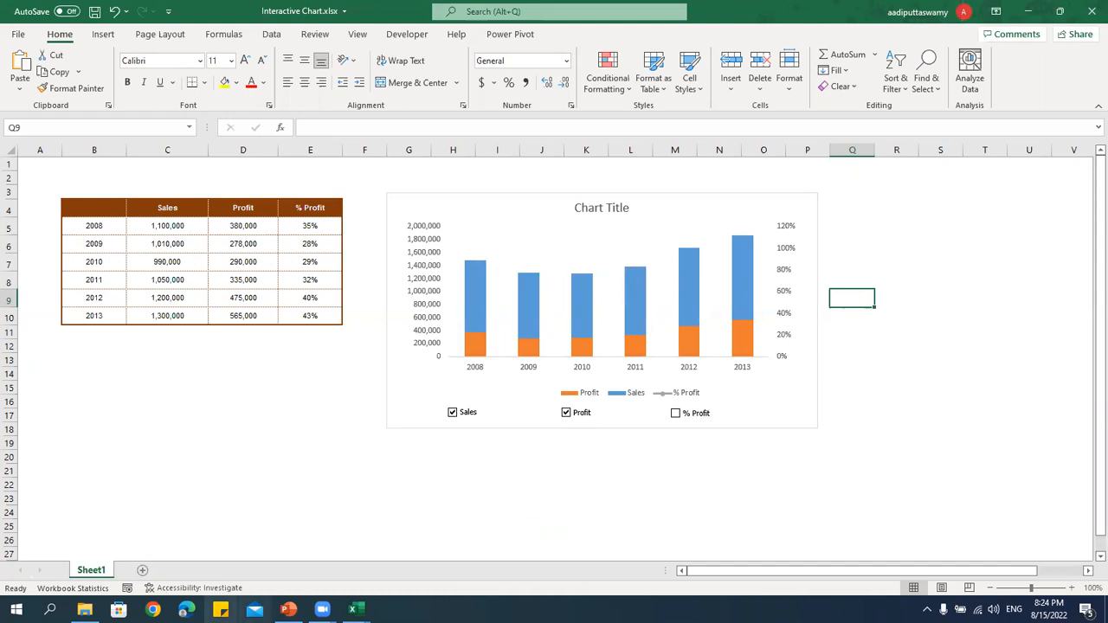
# Switch to File Explorer, open Dynamic Charts1.xlsx, and enable editing of the workbook.
pyautogui.click(84, 610)
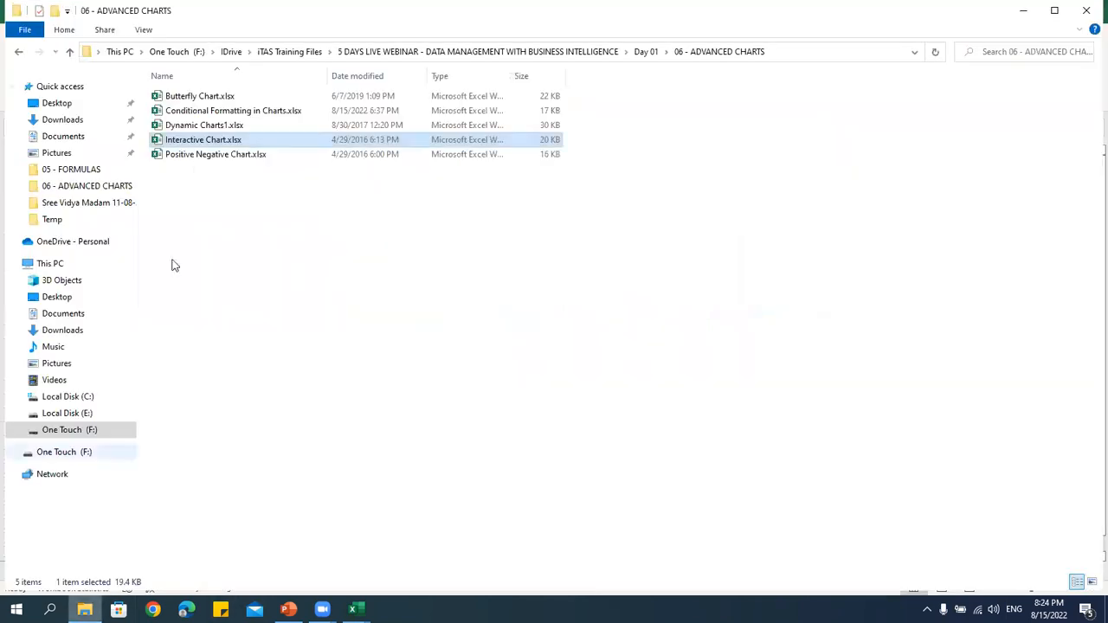
pyautogui.doubleClick(202, 125)
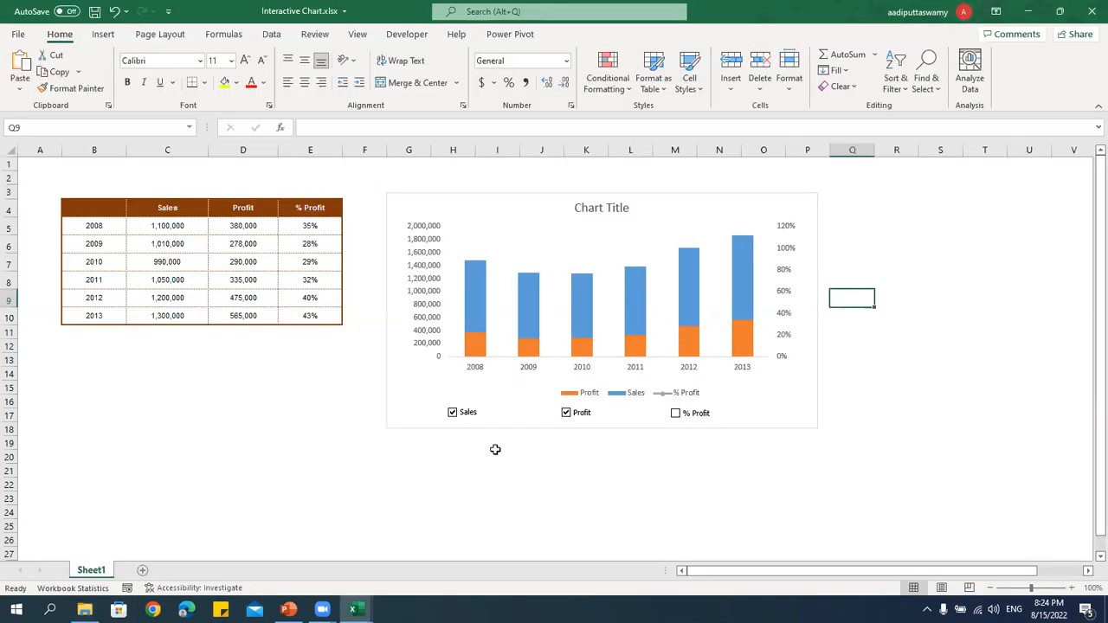
pyautogui.click(499, 454)
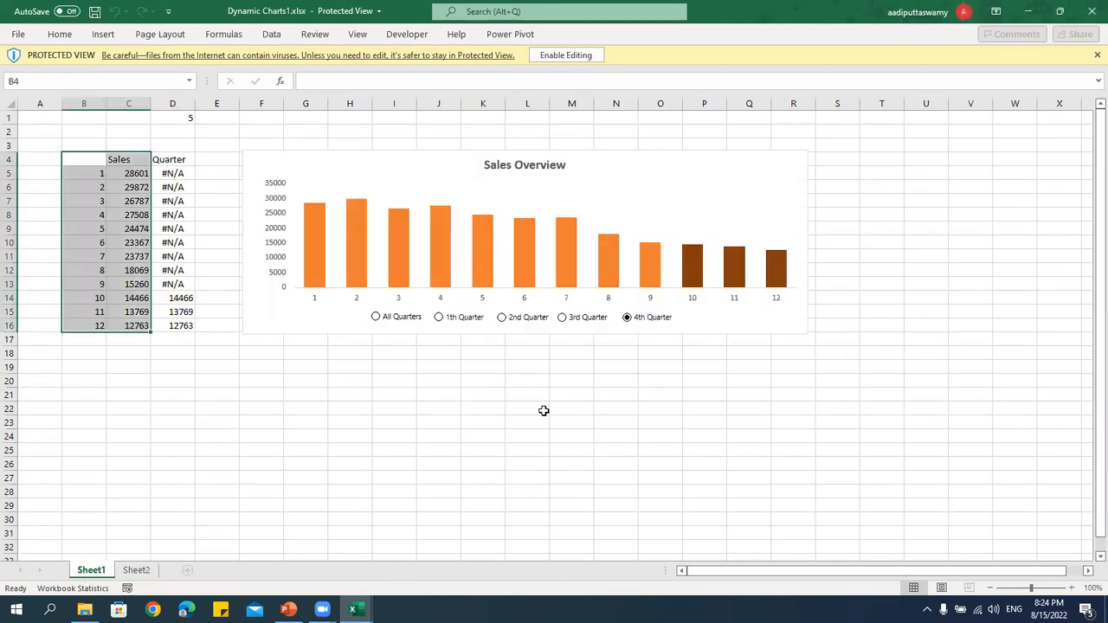
pyautogui.keyDown('ctrl'); pyautogui.click(442, 317); pyautogui.keyUp('ctrl')
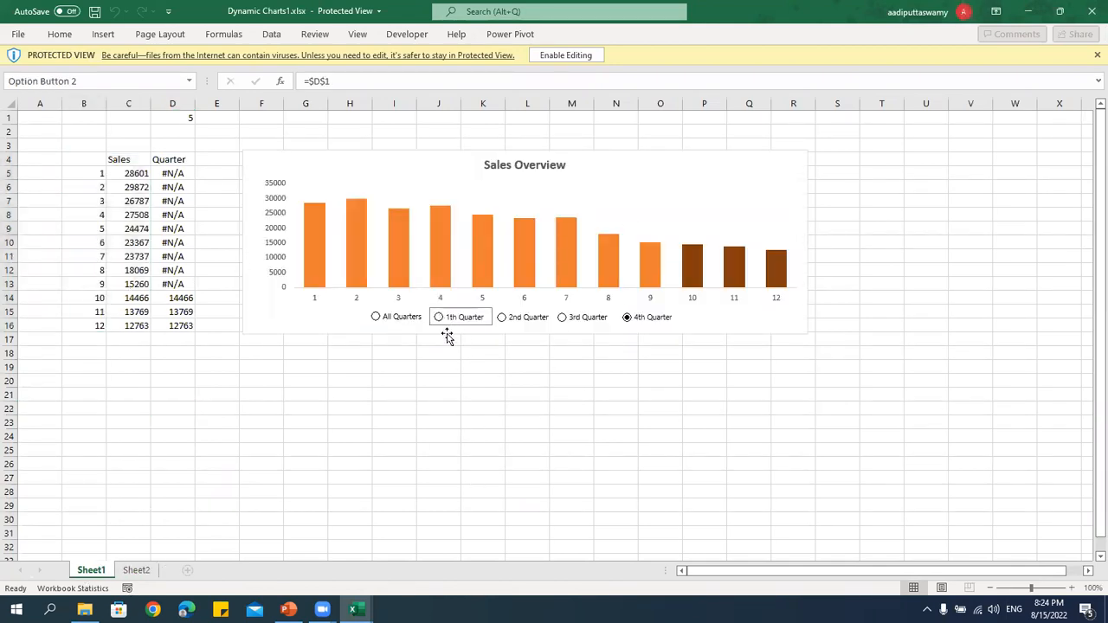
pyautogui.click(568, 54)
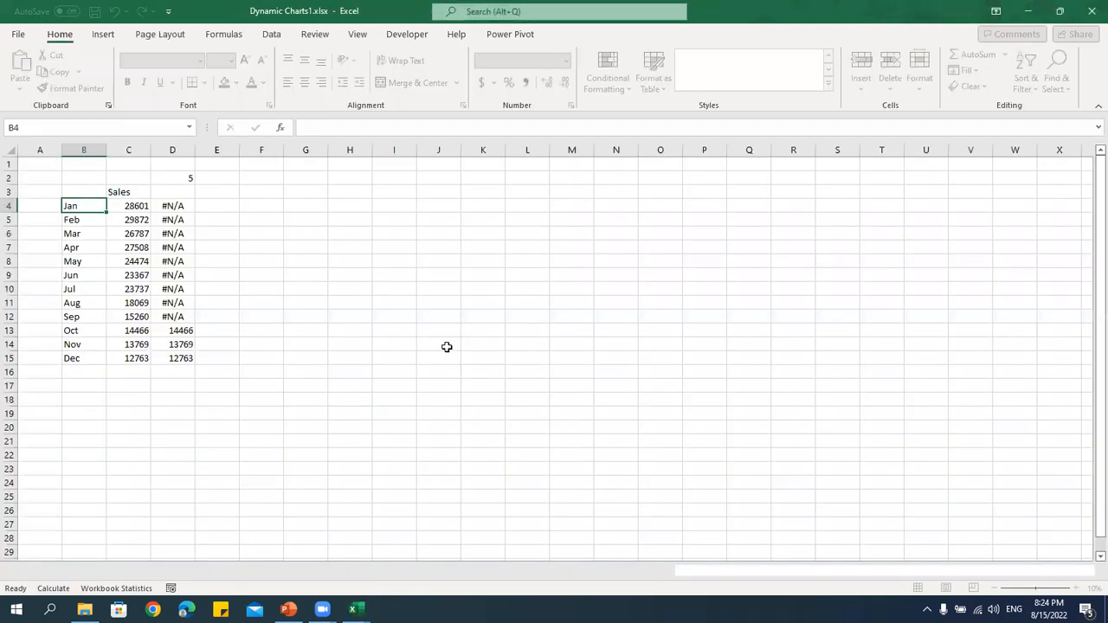
# Step the Sales Overview chart through All Quarters and each of the four quarters, ending with the 4th Quarter highlighted.
pyautogui.click(376, 363)
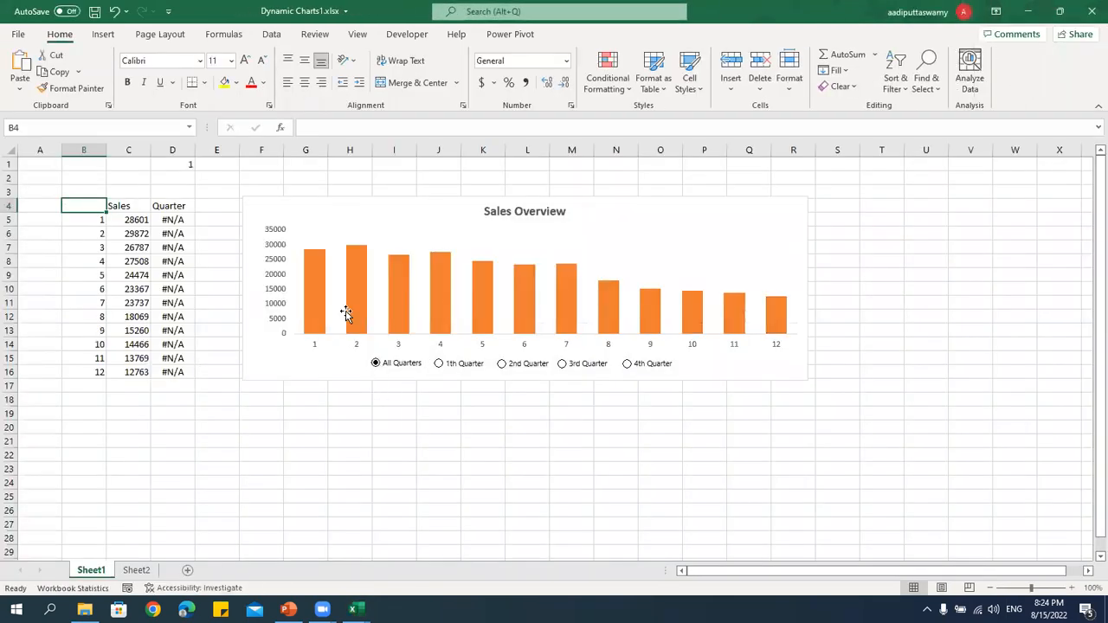
pyautogui.click(439, 364)
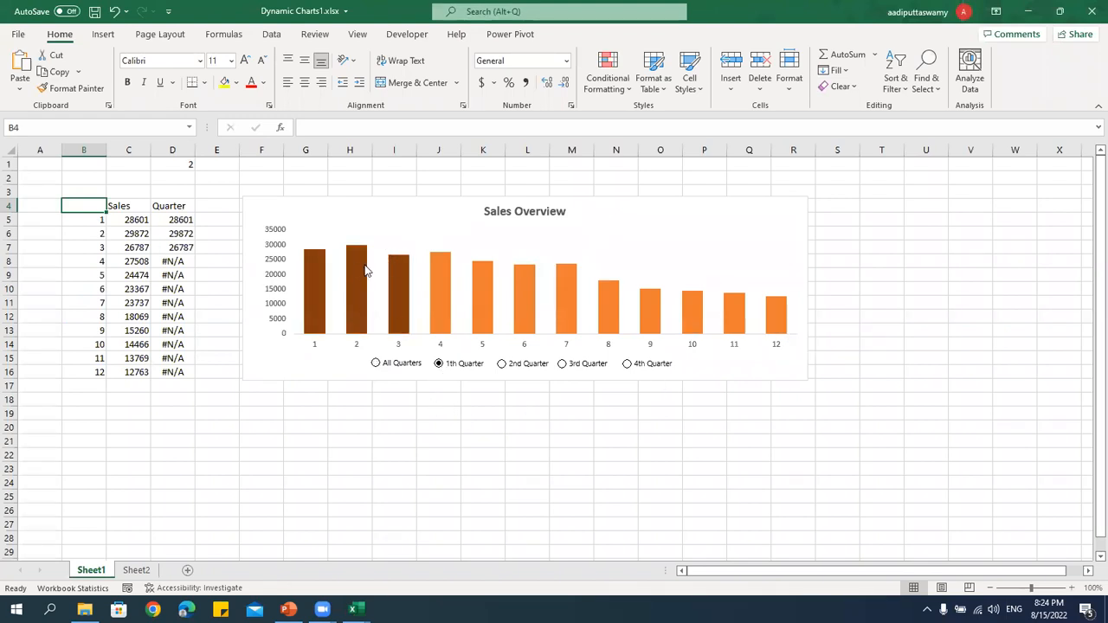
pyautogui.click(504, 365)
pyautogui.click(564, 364)
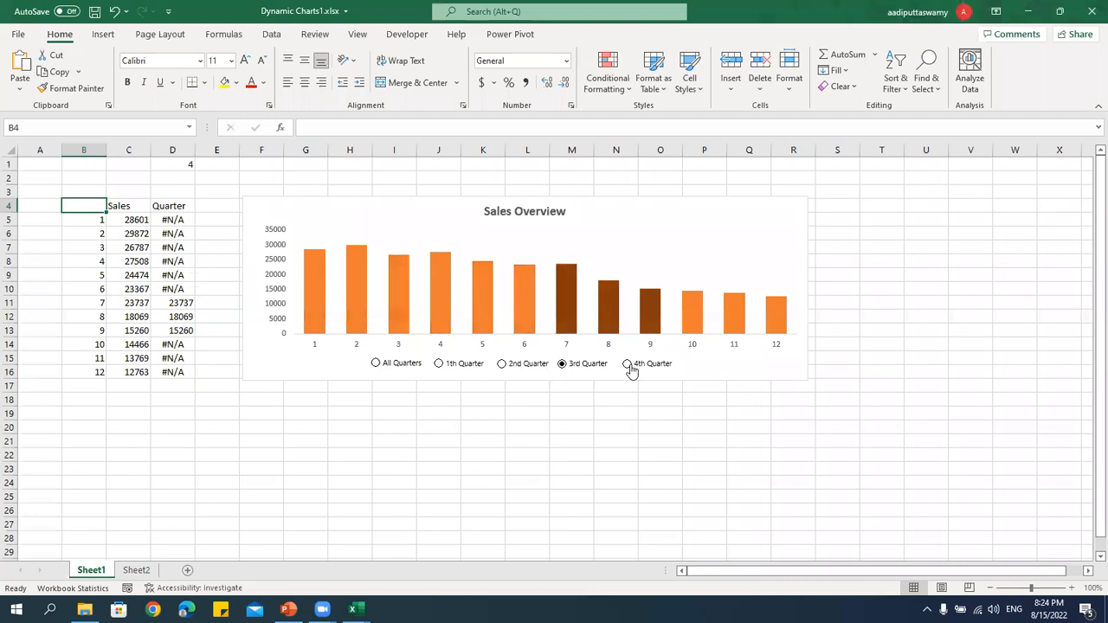
pyautogui.click(629, 365)
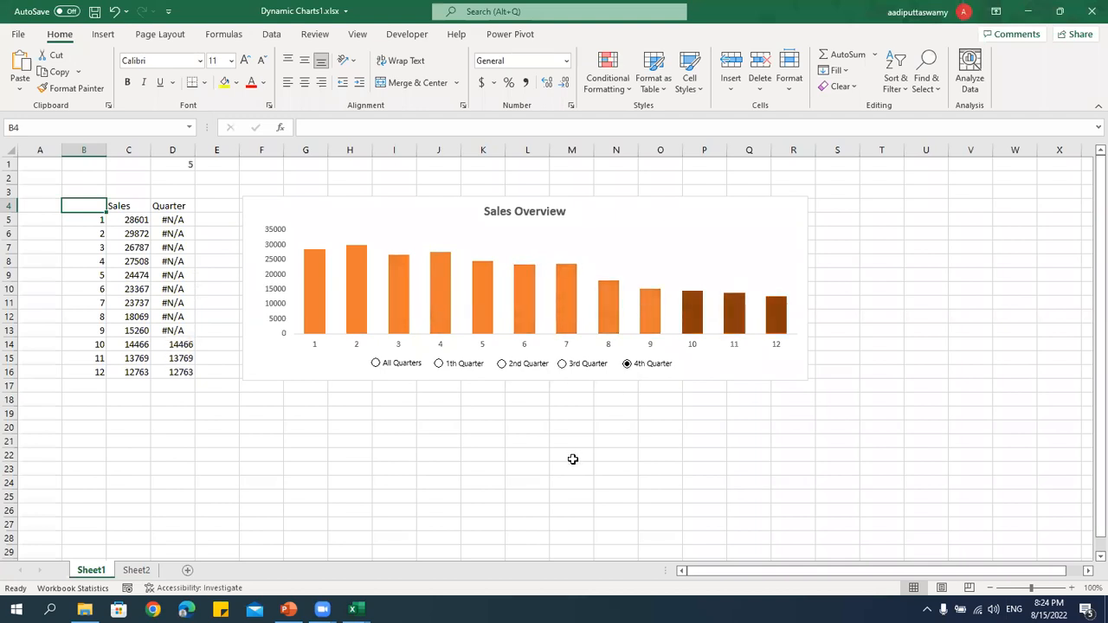
# Examine the IF formula in D5 of the Quarter column and leave it unedited.
pyautogui.moveTo(173, 221); pyautogui.dragTo(170, 364)
pyautogui.doubleClick(173, 220)
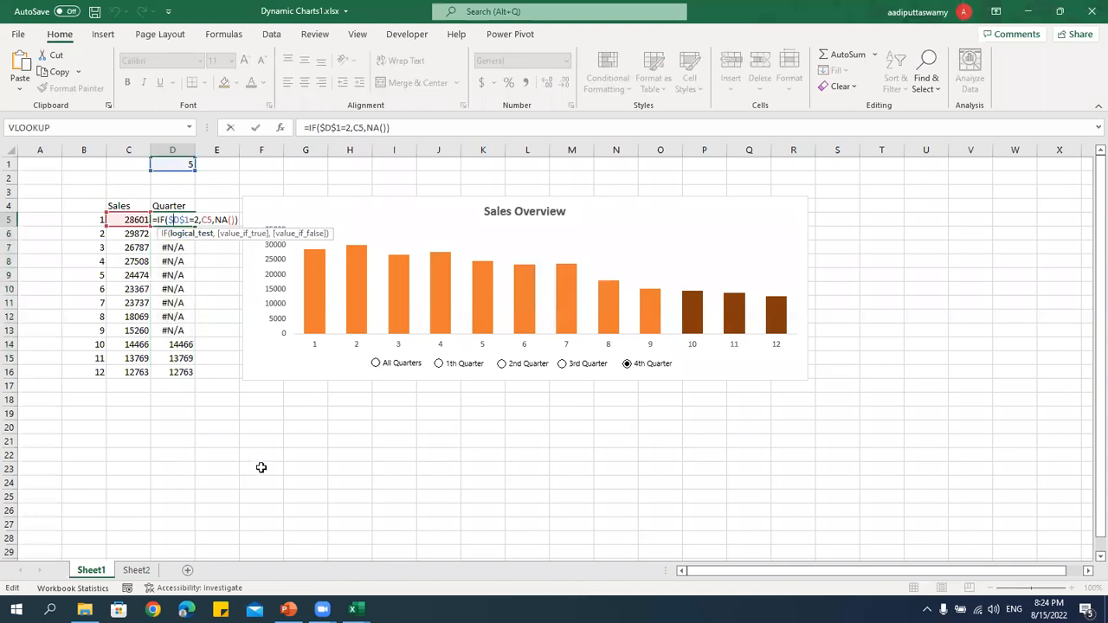
pyautogui.press('Escape')
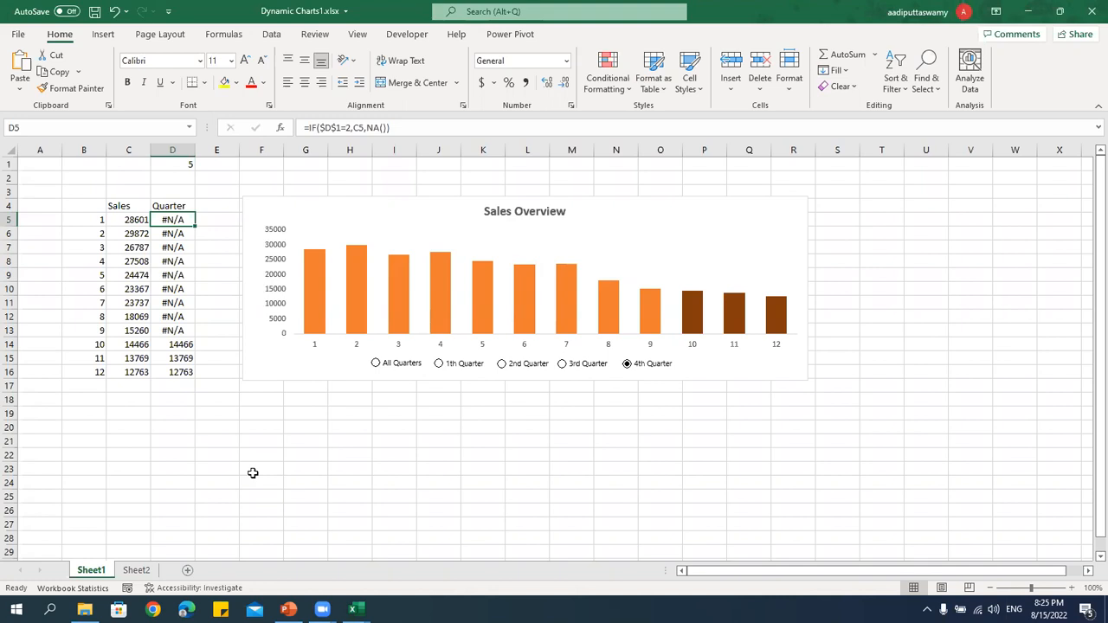
# Close the Dynamic Charts1, Interactive Chart, Conditional Formatting in Charts and Butterfly Chart workbooks without saving.
pyautogui.click(1090, 12)
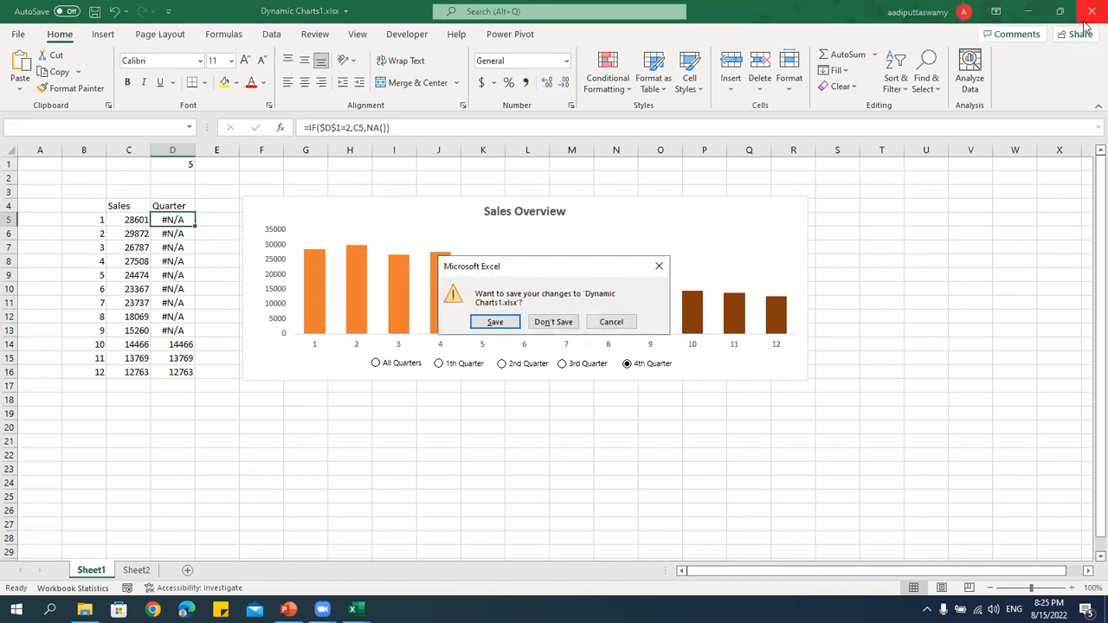
pyautogui.press('n')
pyautogui.click(1090, 12)
pyautogui.click(554, 329)
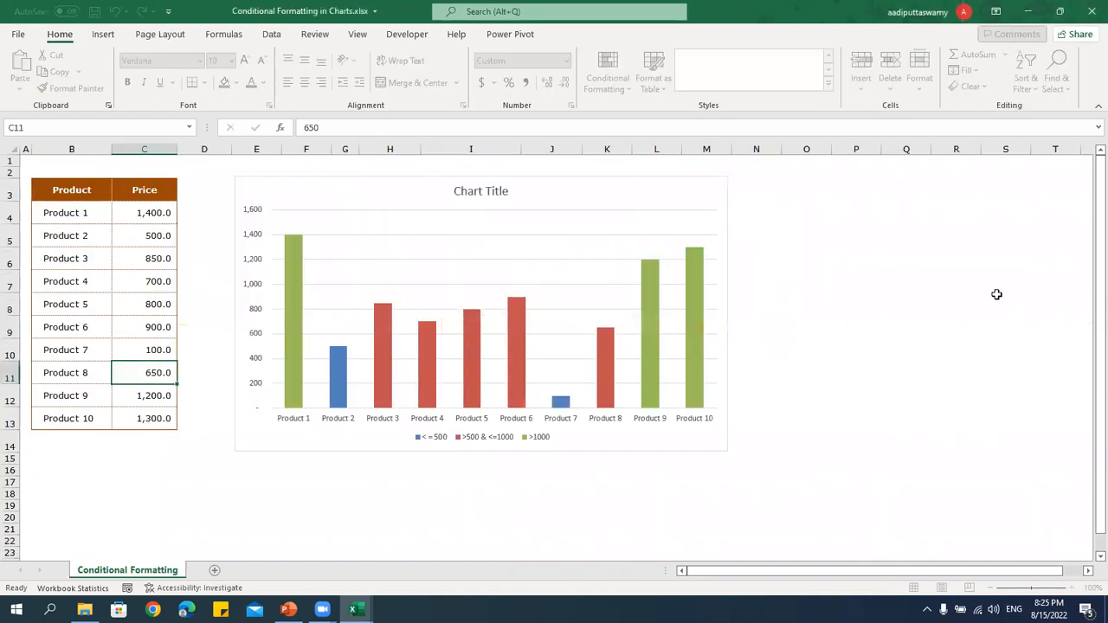
pyautogui.click(1091, 13)
pyautogui.click(551, 321)
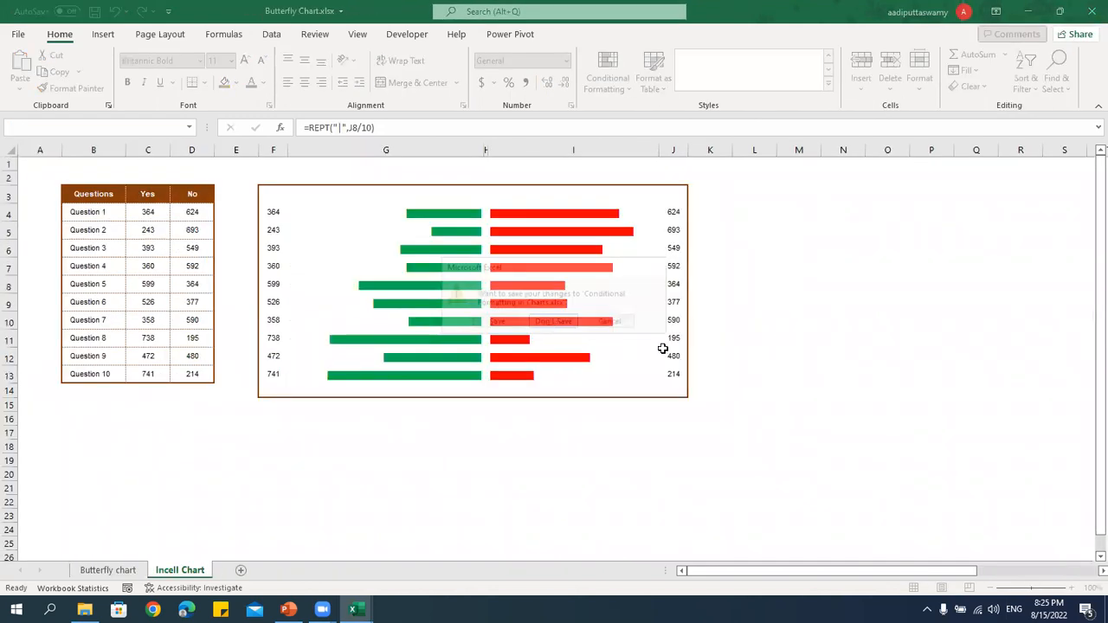
pyautogui.click(1091, 12)
pyautogui.click(554, 322)
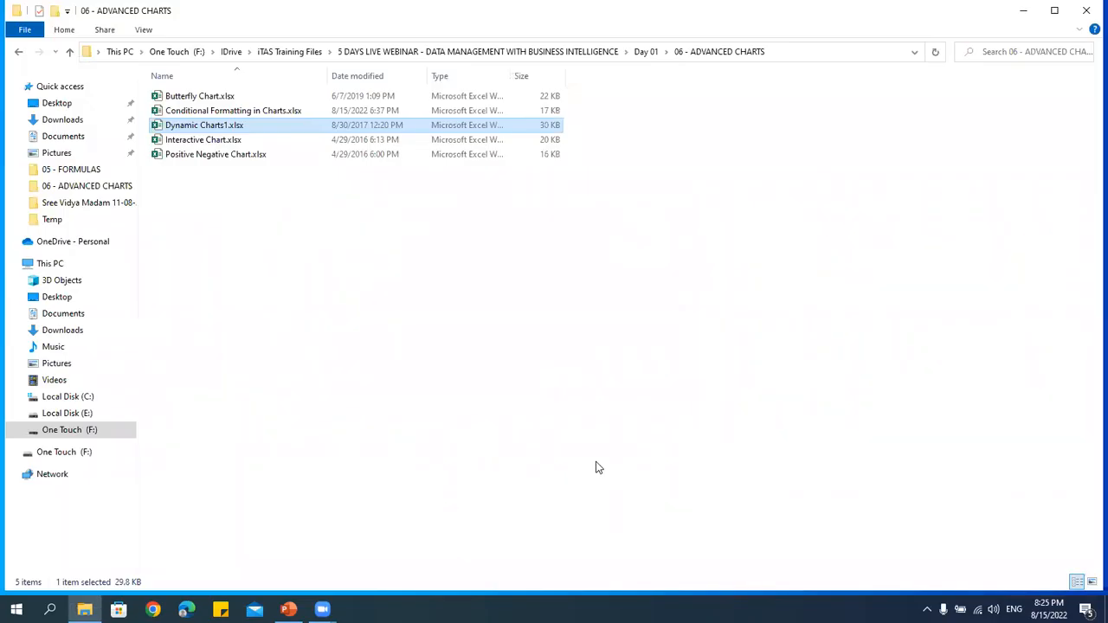
# Go up to the Day 01 folder and review the topic folders from 07 - DATA MODELING to 11 - POWER PIVOT.
pyautogui.hotkey('alt', 'Up')
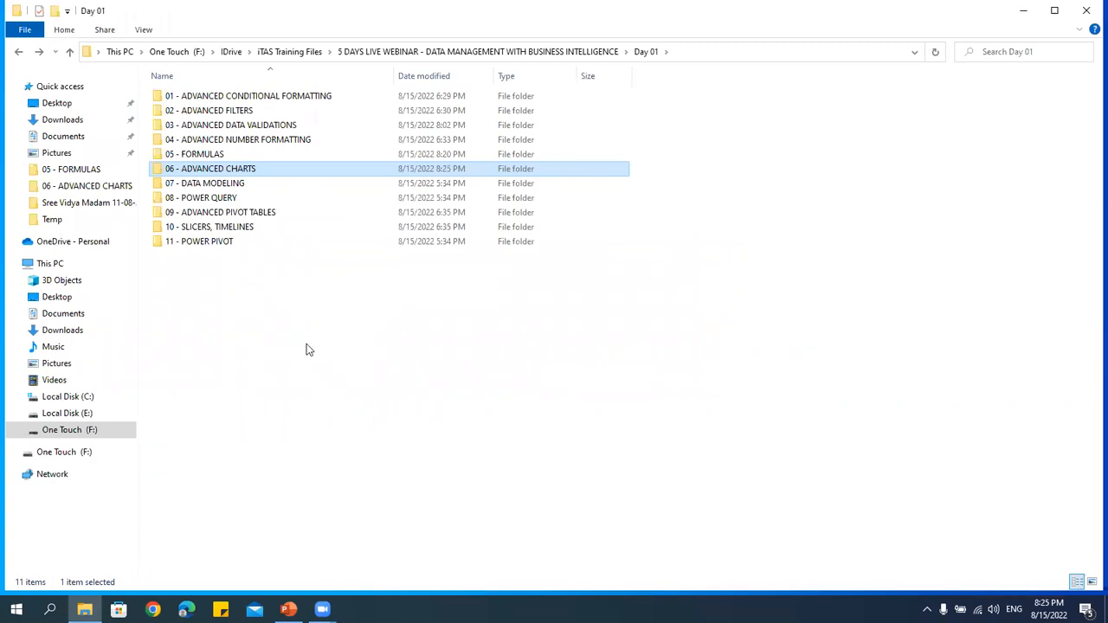
pyautogui.click(240, 184)
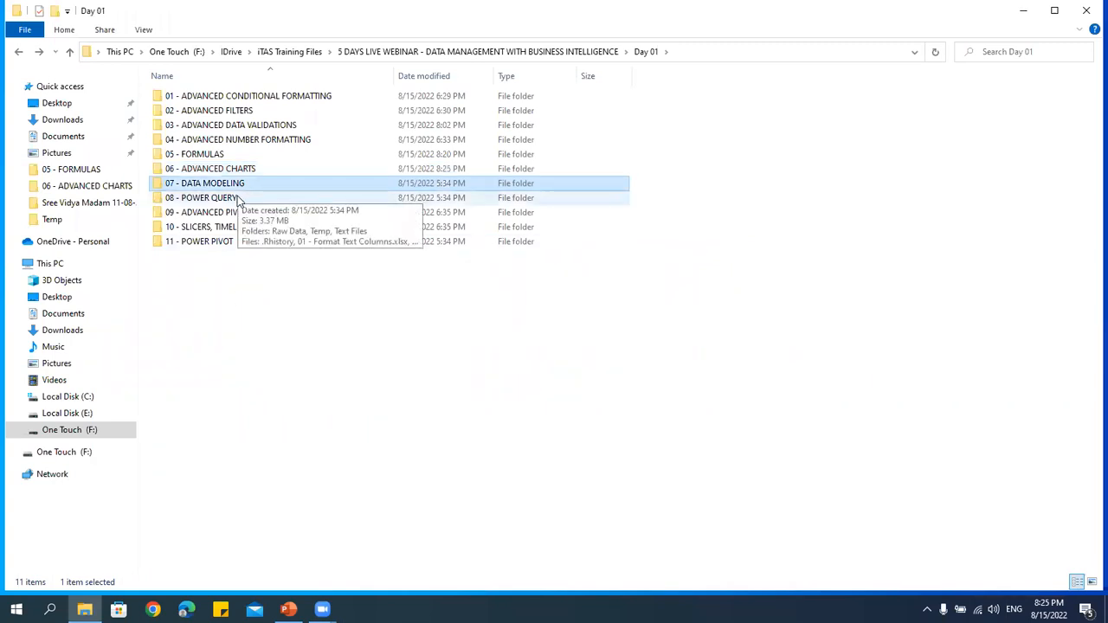
pyautogui.click(246, 197)
pyautogui.click(241, 214)
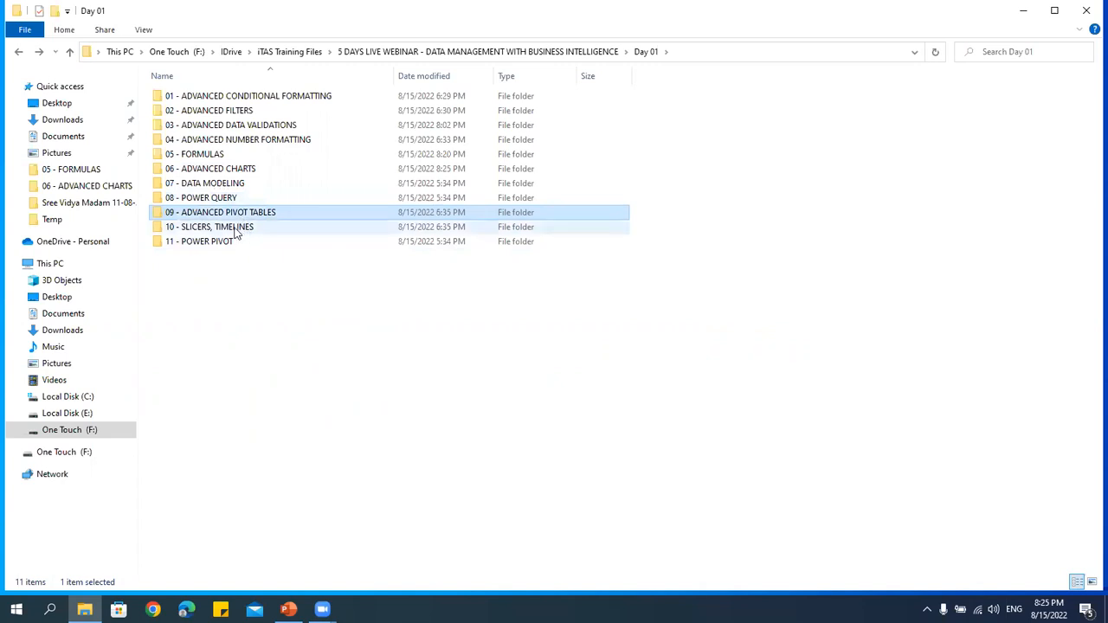
pyautogui.click(241, 229)
pyautogui.click(232, 242)
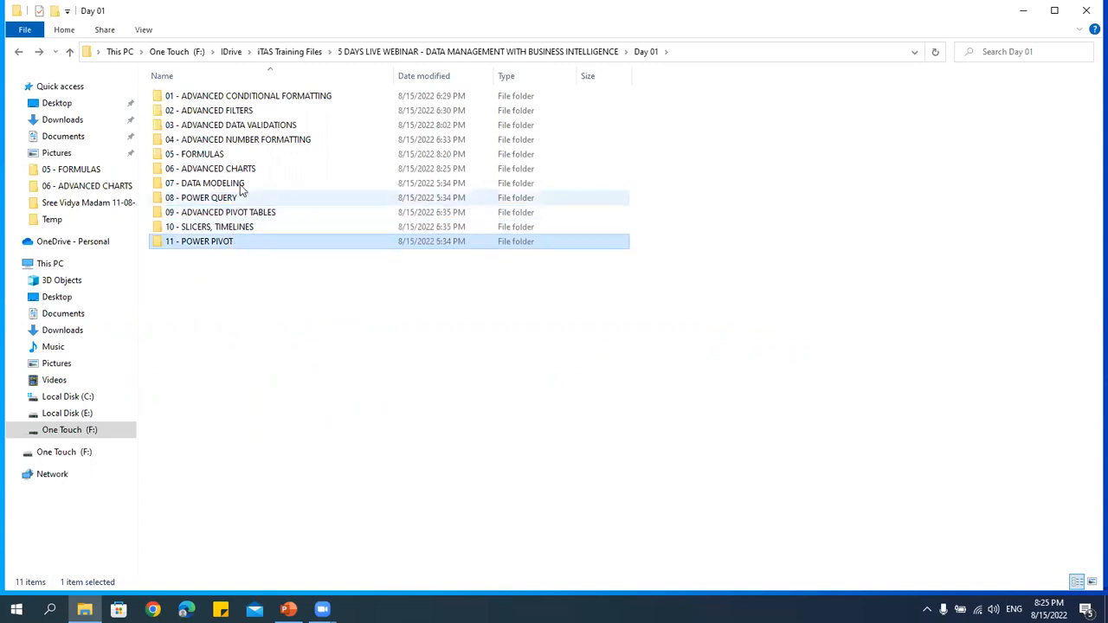
pyautogui.moveTo(357, 347); pyautogui.dragTo(153, 183)
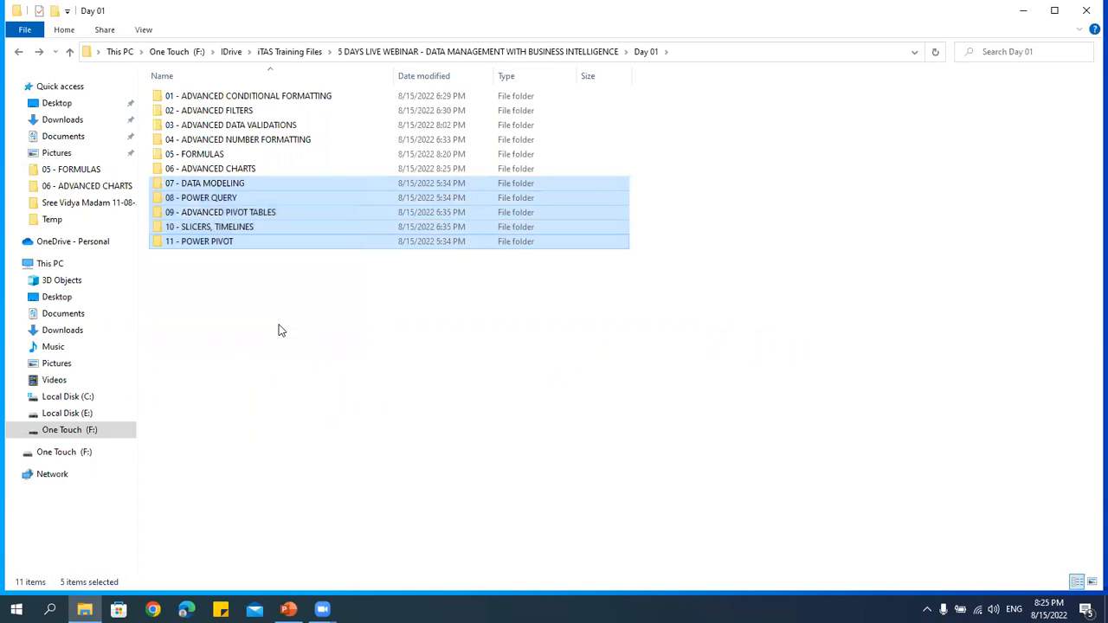
pyautogui.click(280, 330)
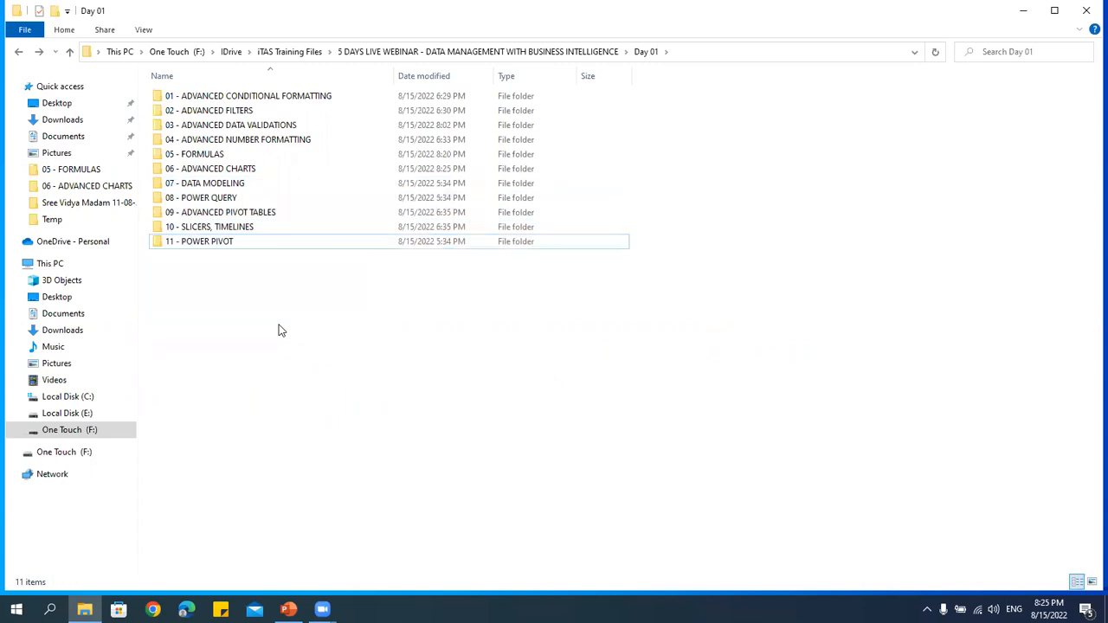
# Look into the 07 - DATA MODELING folder, and open Excel Raw Data.xlsx from the 11 - POWER PIVOT folder.
pyautogui.doubleClick(233, 184)
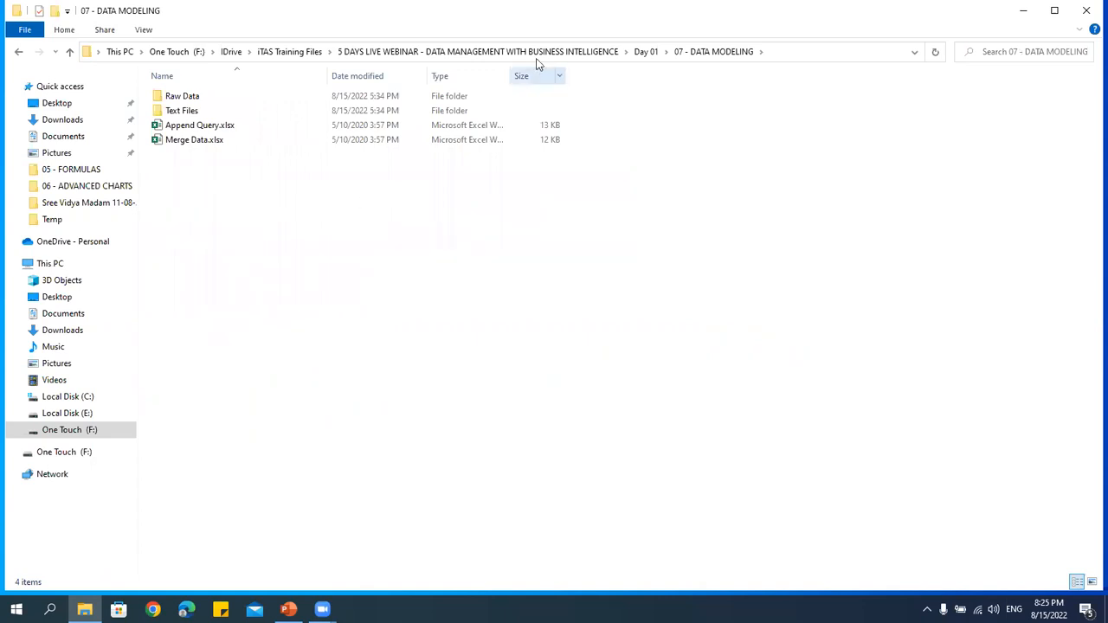
pyautogui.click(646, 51)
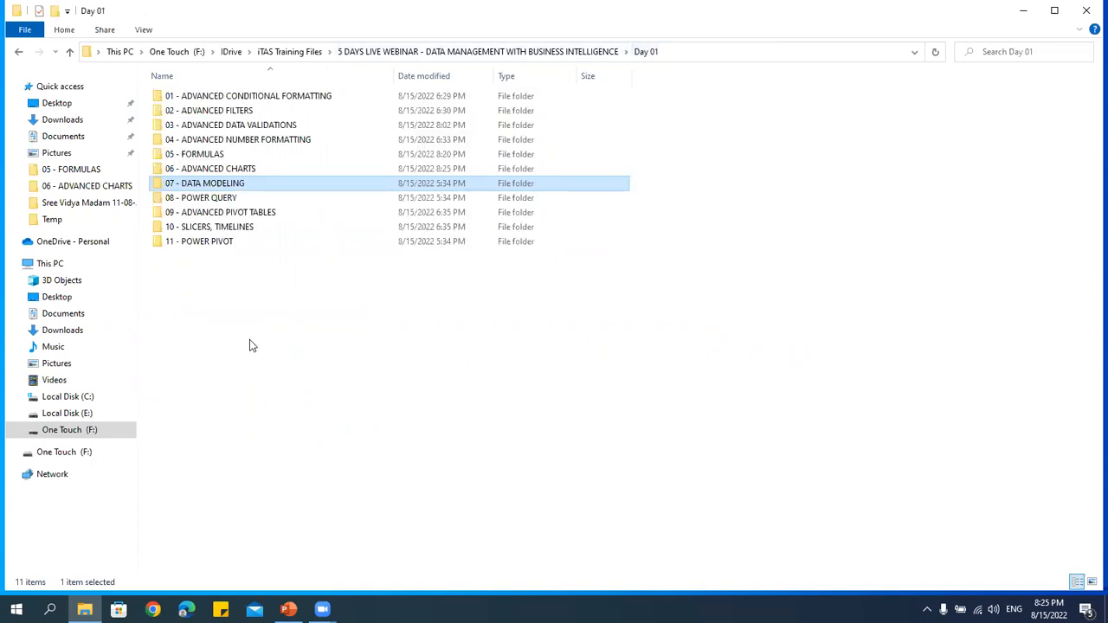
pyautogui.doubleClick(223, 242)
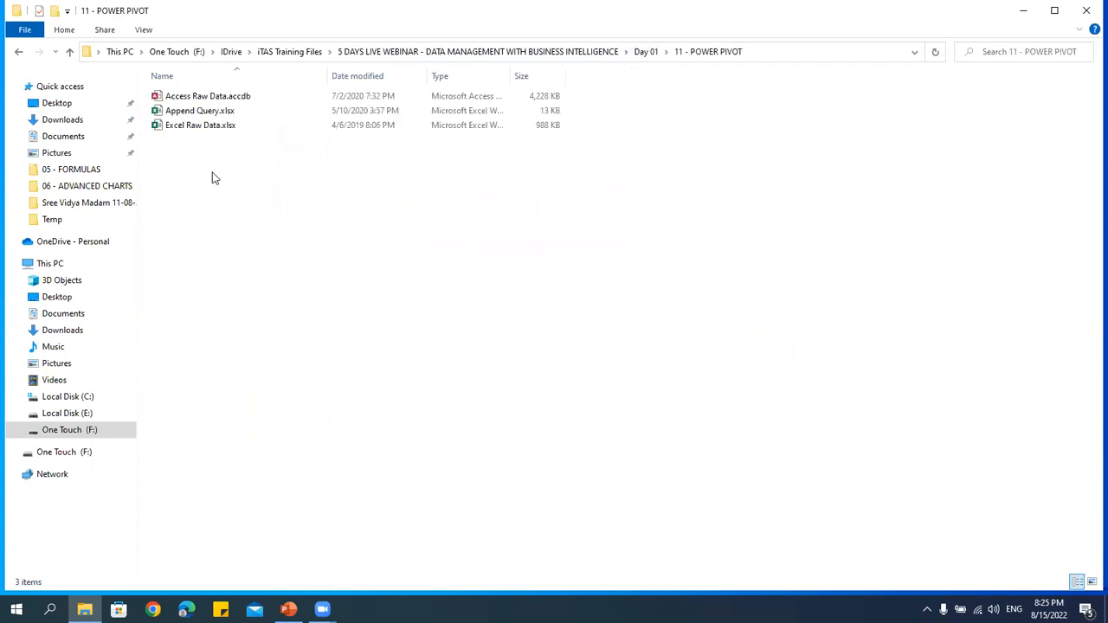
pyautogui.doubleClick(216, 128)
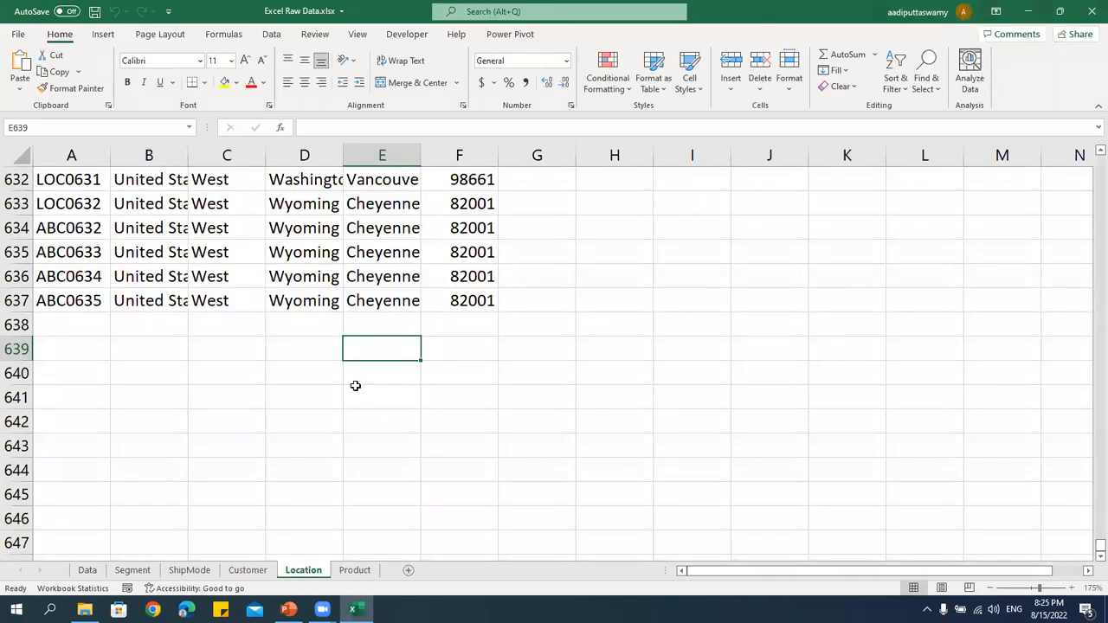
# Review the Data, Segment, ShipMode, Customer, Location and Product sheets of the raw data workbook and their ID columns.
pyautogui.click(89, 571)
pyautogui.click(467, 428)
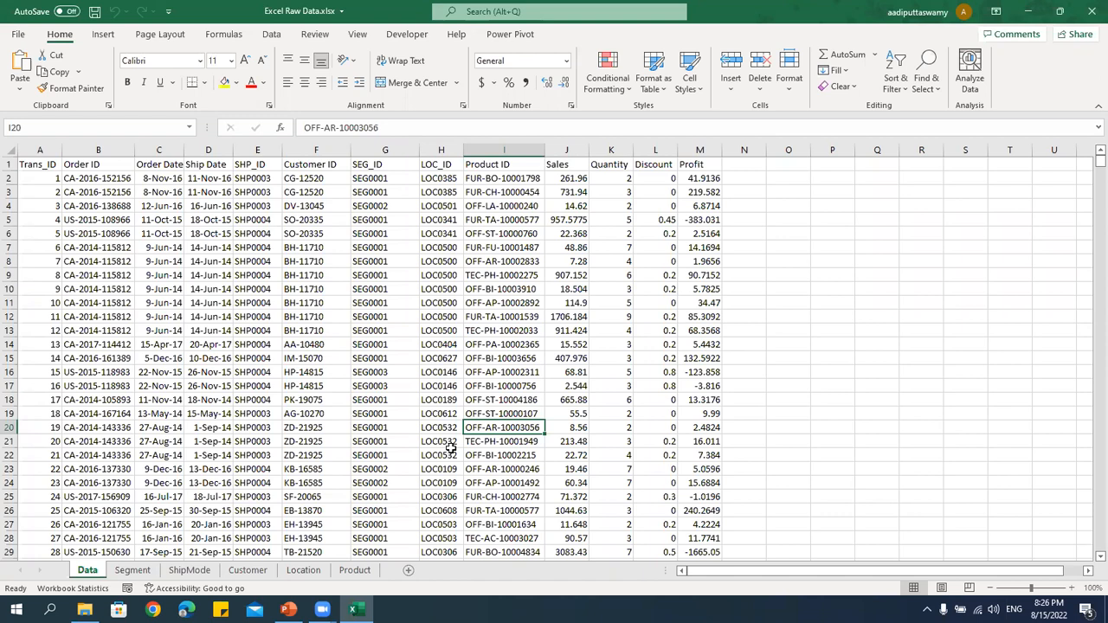
pyautogui.click(390, 384)
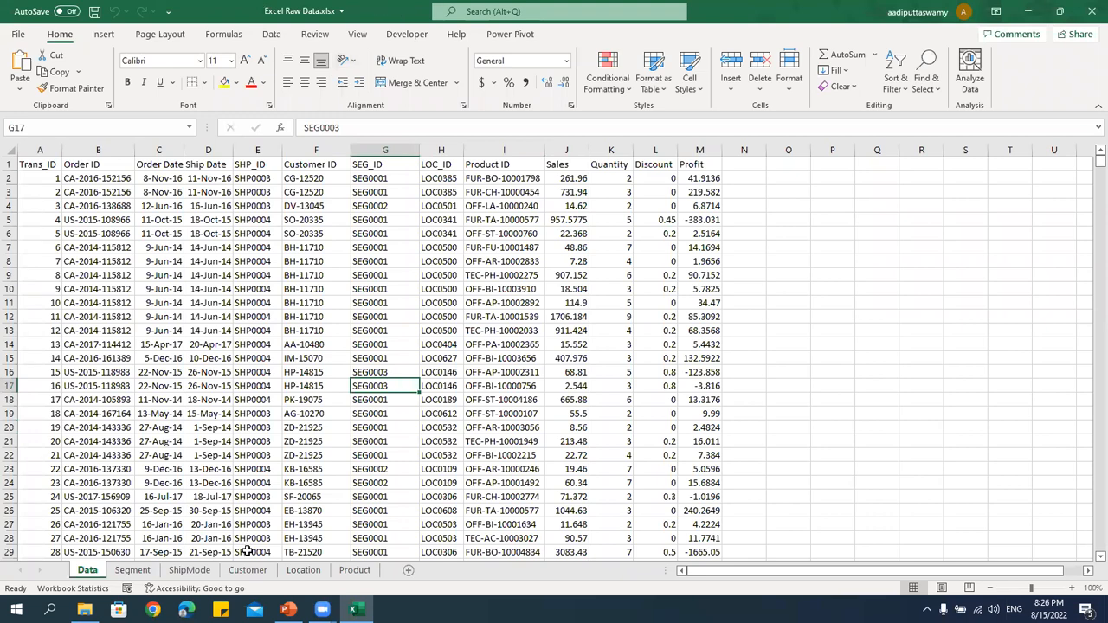
pyautogui.click(154, 571)
pyautogui.click(188, 570)
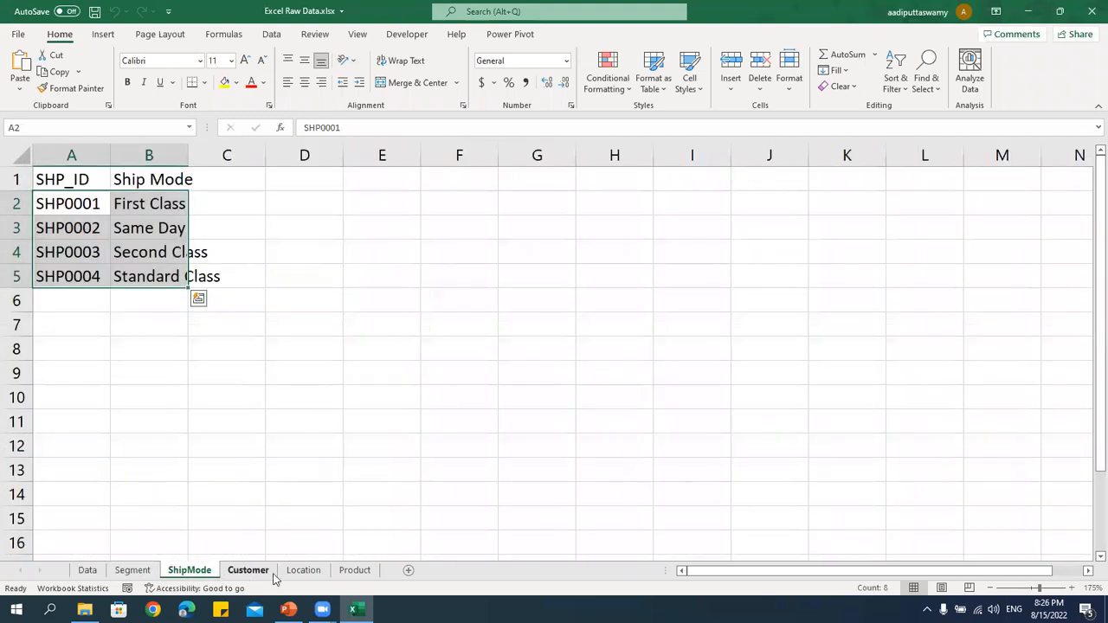
pyautogui.click(248, 570)
pyautogui.click(303, 570)
pyautogui.click(349, 580)
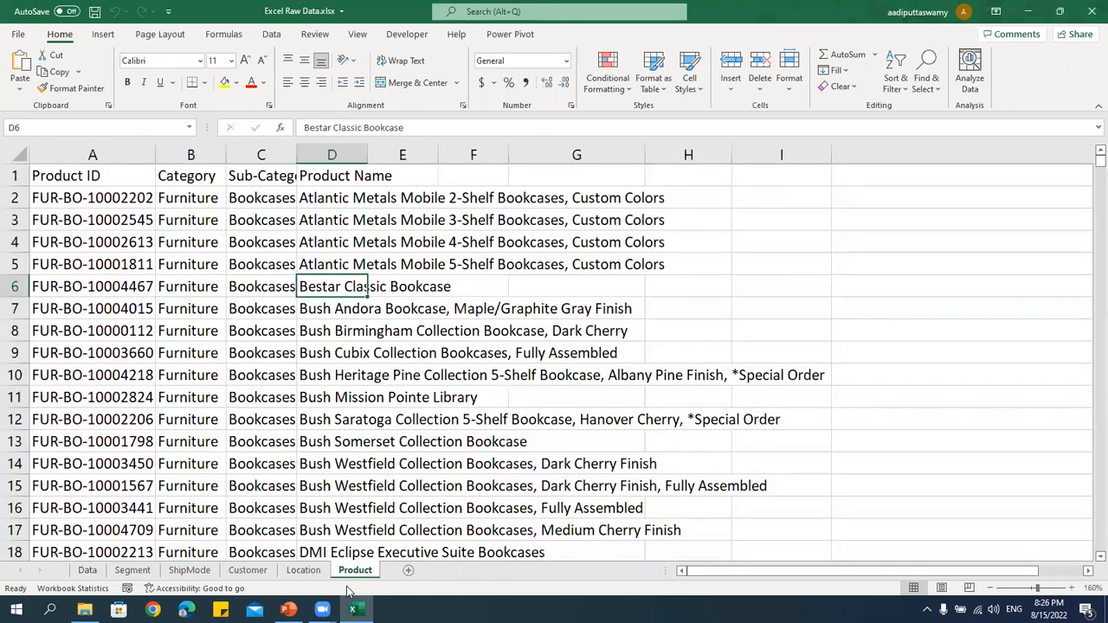
# Close Excel Raw Data.xlsx, relaunch Excel and create a new blank workbook.
pyautogui.rightClick(732, 7)
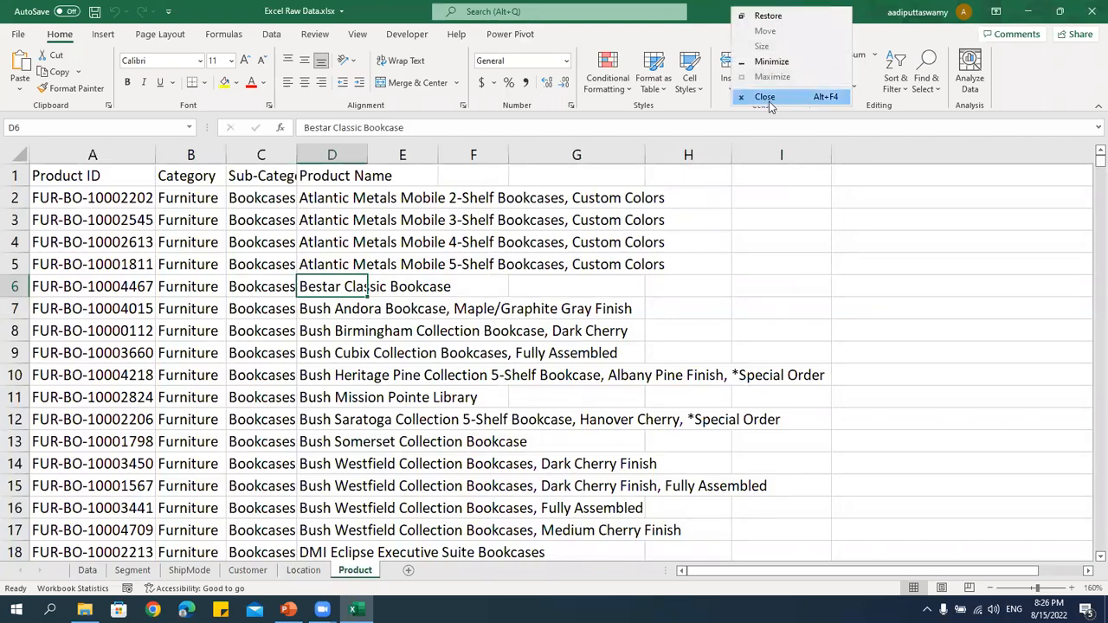
pyautogui.click(767, 97)
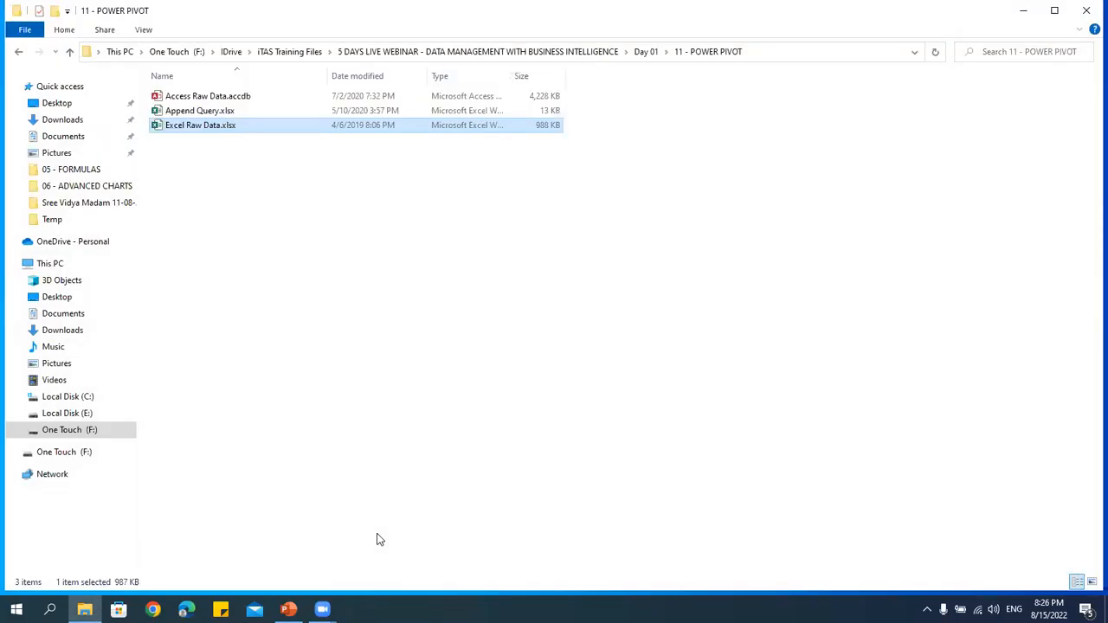
pyautogui.press('super+r')
pyautogui.write('ex')
pyautogui.press('Return')
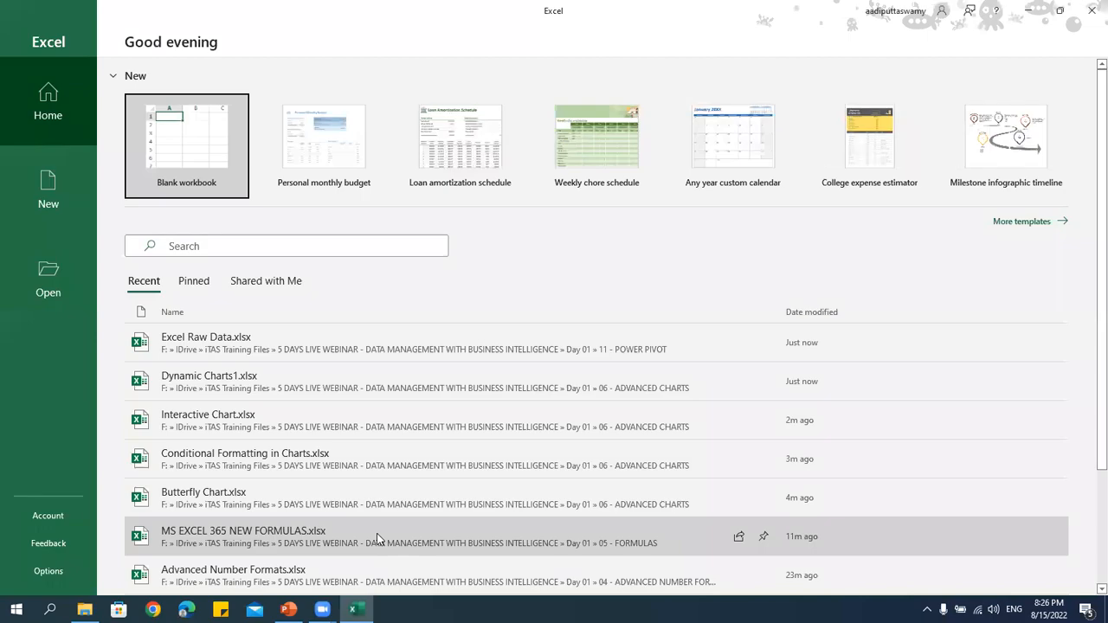
pyautogui.click(200, 157)
pyautogui.click(343, 290)
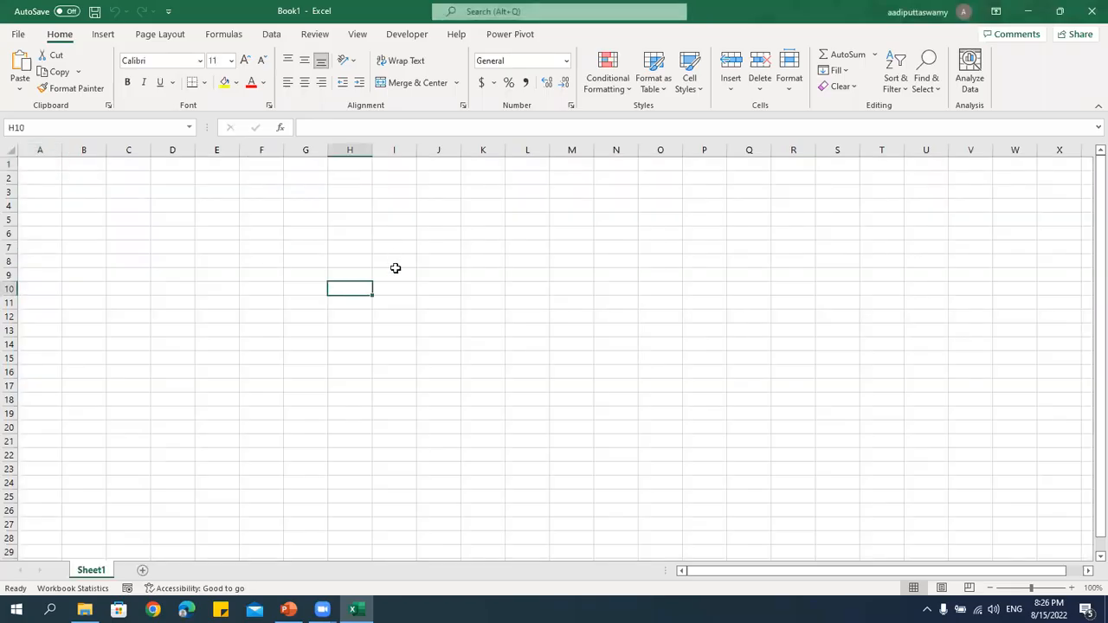
# Open the Power Pivot data model window for the blank workbook.
pyautogui.click(275, 35)
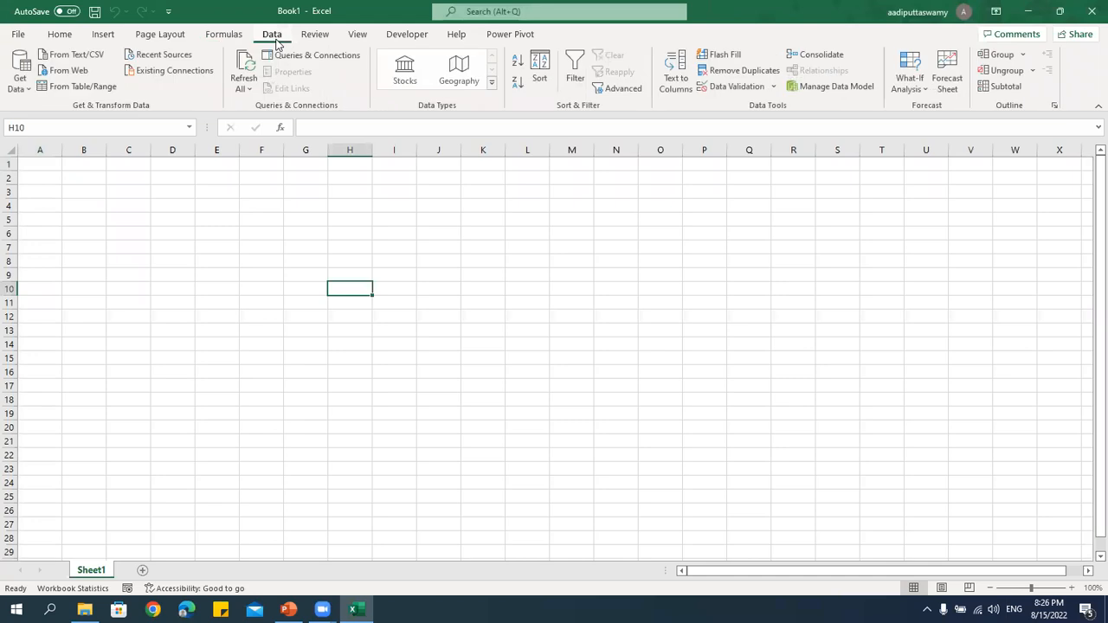
pyautogui.click(828, 89)
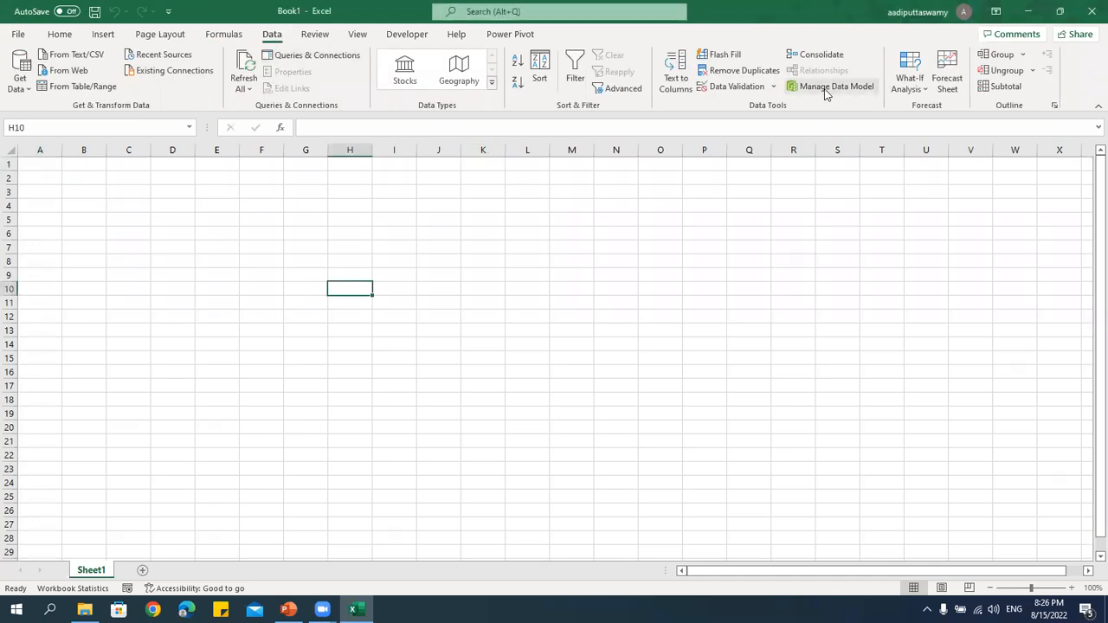
pyautogui.click(535, 35)
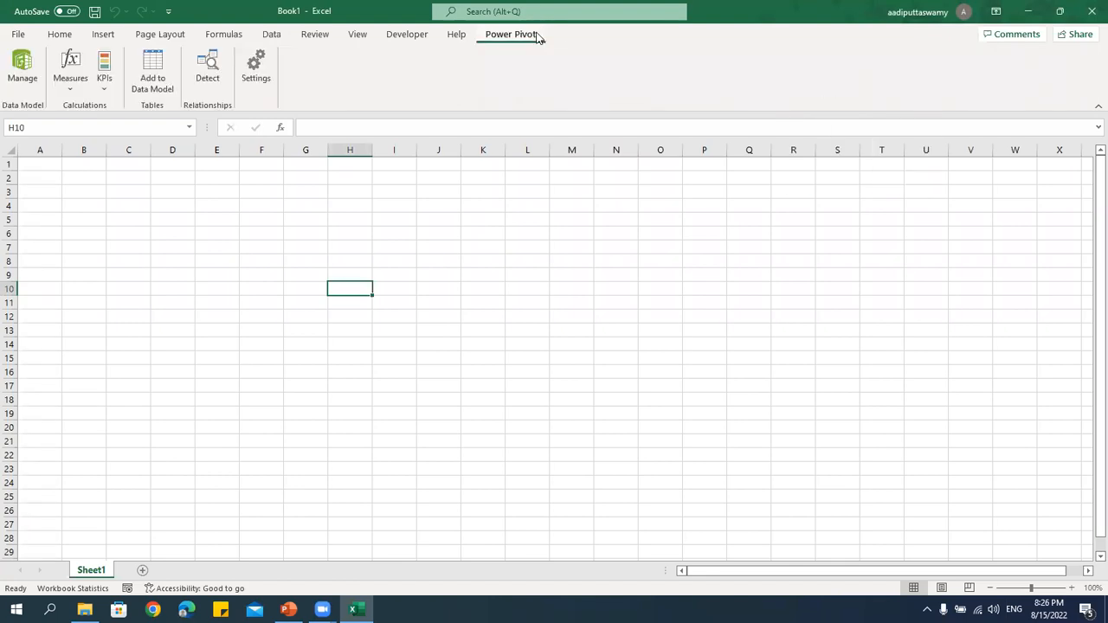
pyautogui.click(24, 71)
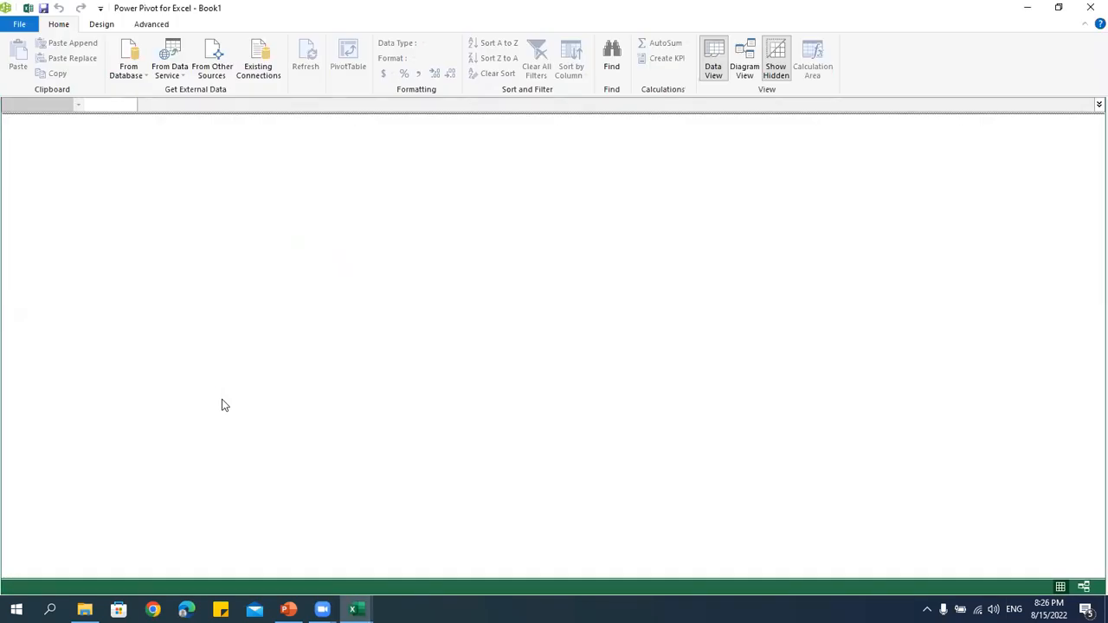
# Start a table import from other sources, with Excel File as the data source type.
pyautogui.click(216, 77)
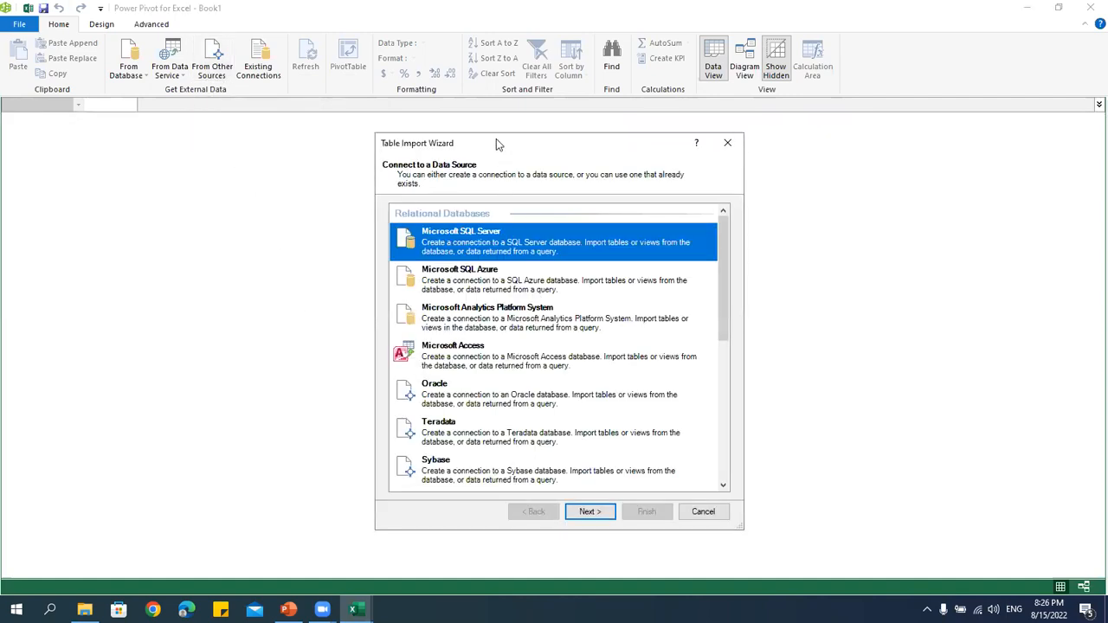
pyautogui.moveTo(496, 139); pyautogui.dragTo(185, 69)
pyautogui.scroll(-10, 181, 321)
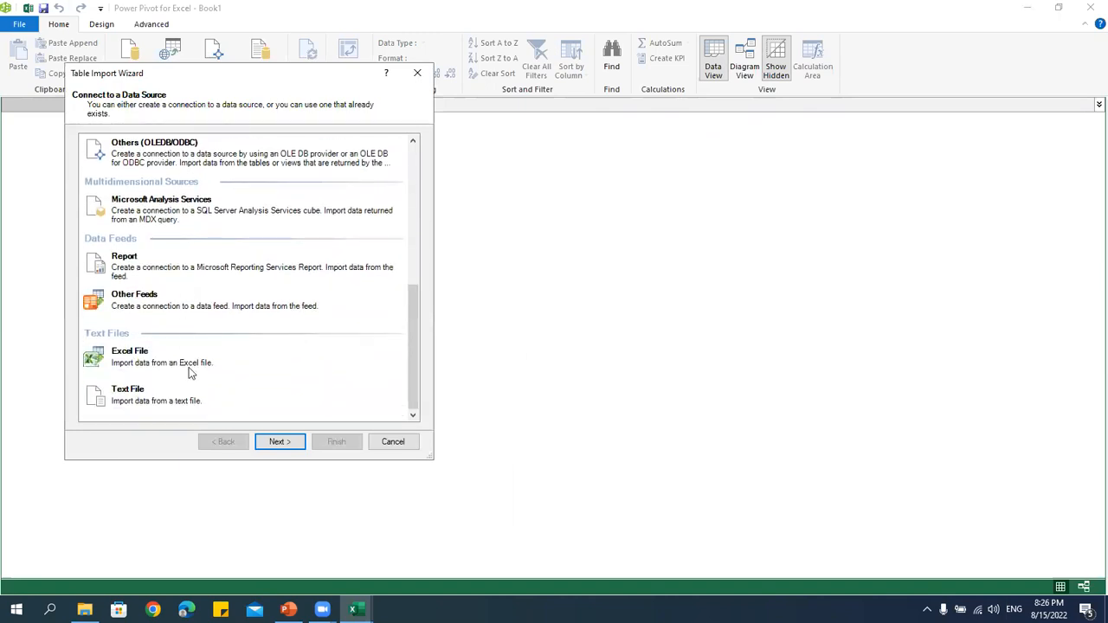
pyautogui.click(139, 360)
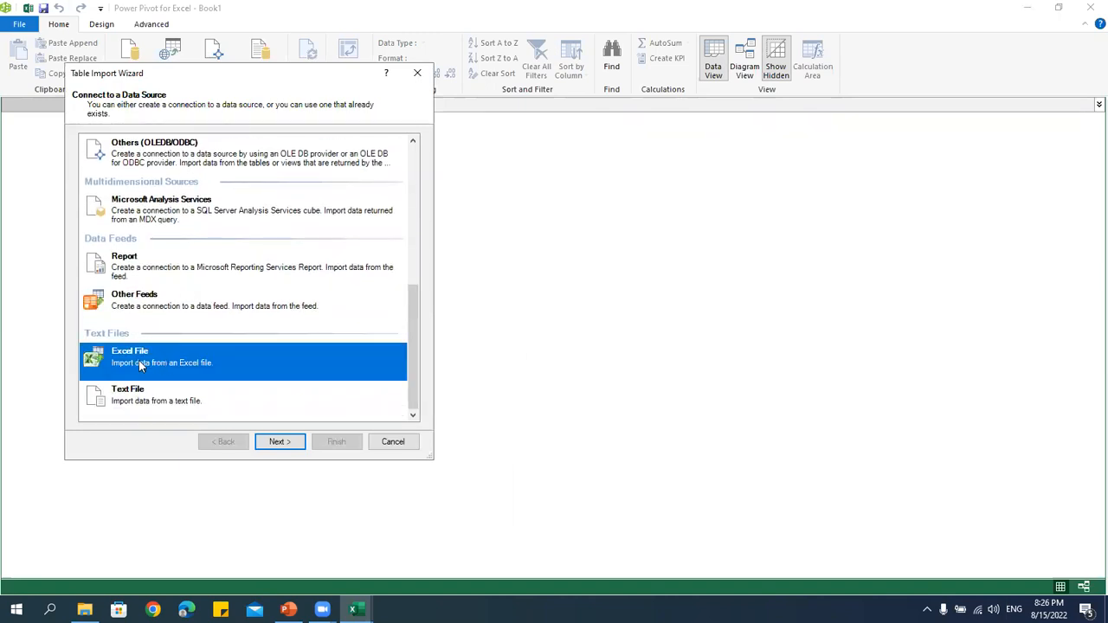
pyautogui.click(286, 445)
# Connect to Excel Raw Data.xlsx in the 11 - POWER PIVOT folder, using the first row as column headers.
pyautogui.click(379, 161)
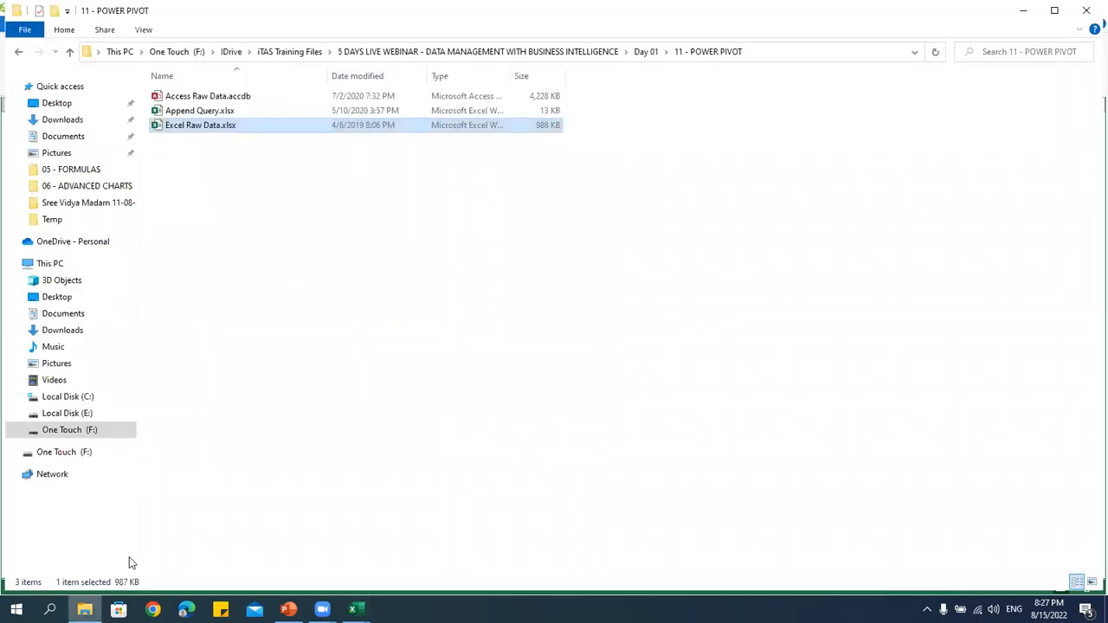
pyautogui.click(794, 52)
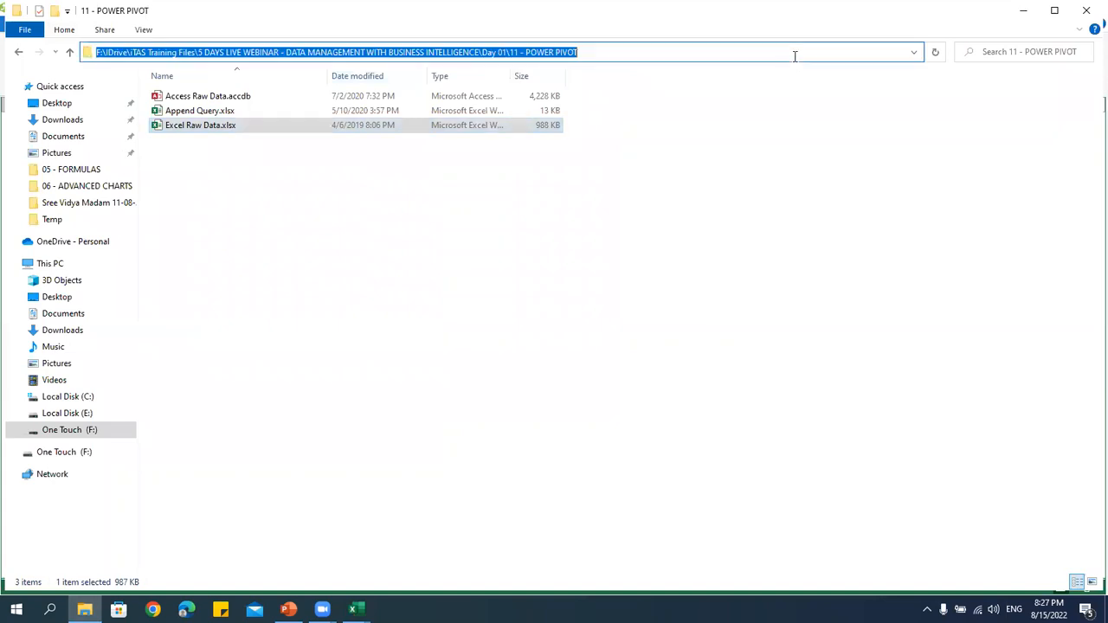
pyautogui.hotkey('ctrl', 'c')
pyautogui.hotkey('alt', 'Tab')
pyautogui.click(335, 372)
pyautogui.hotkey('ctrl', 'v')
pyautogui.press('Return')
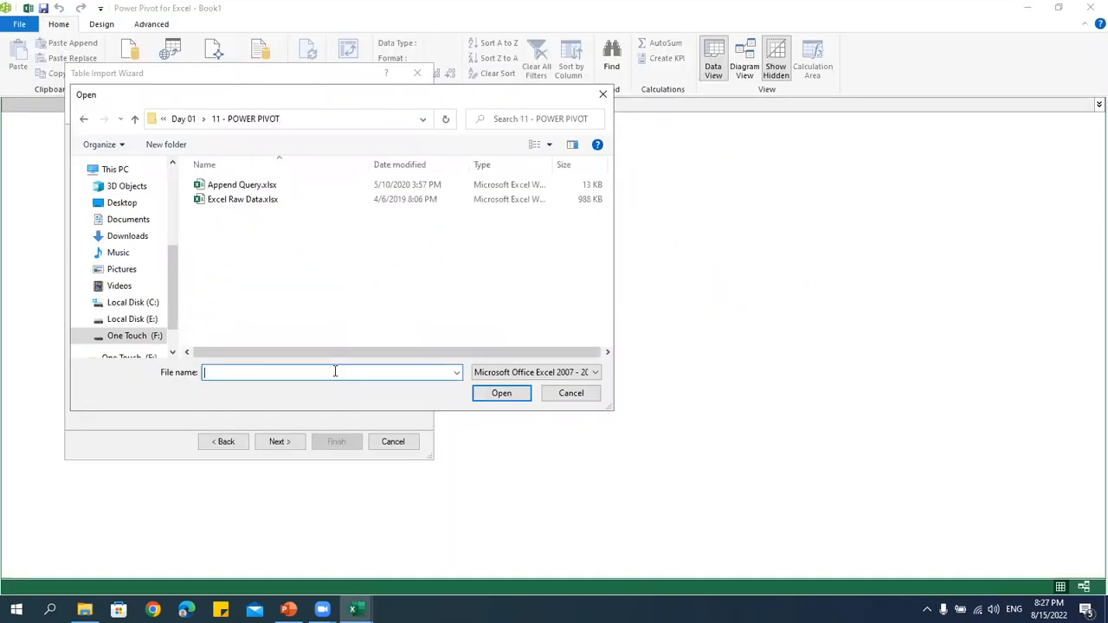
pyautogui.click(243, 200)
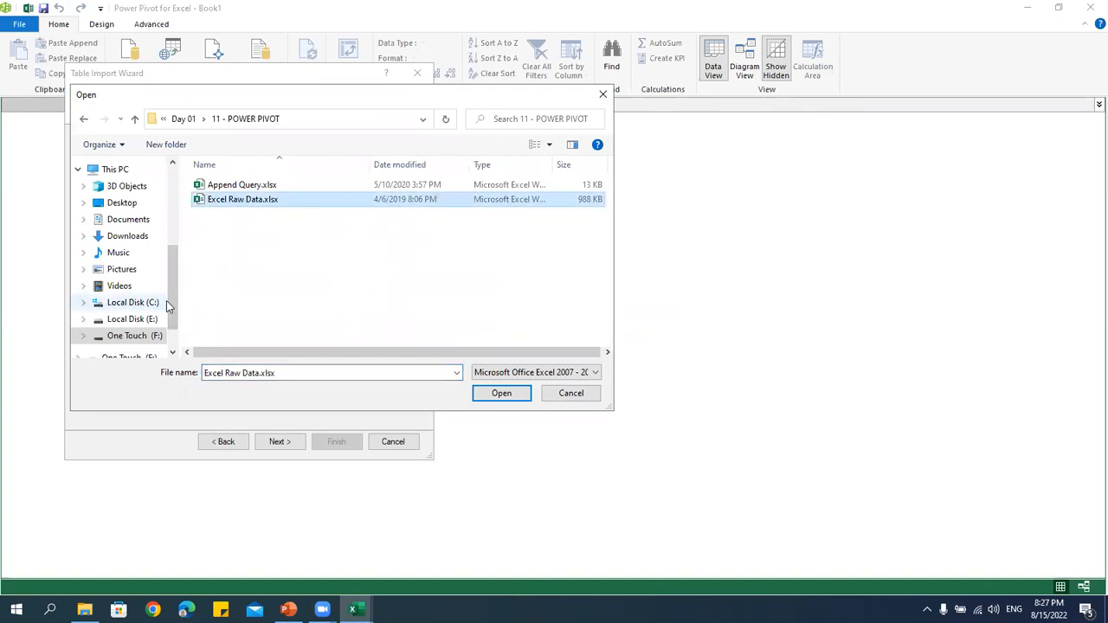
pyautogui.click(519, 392)
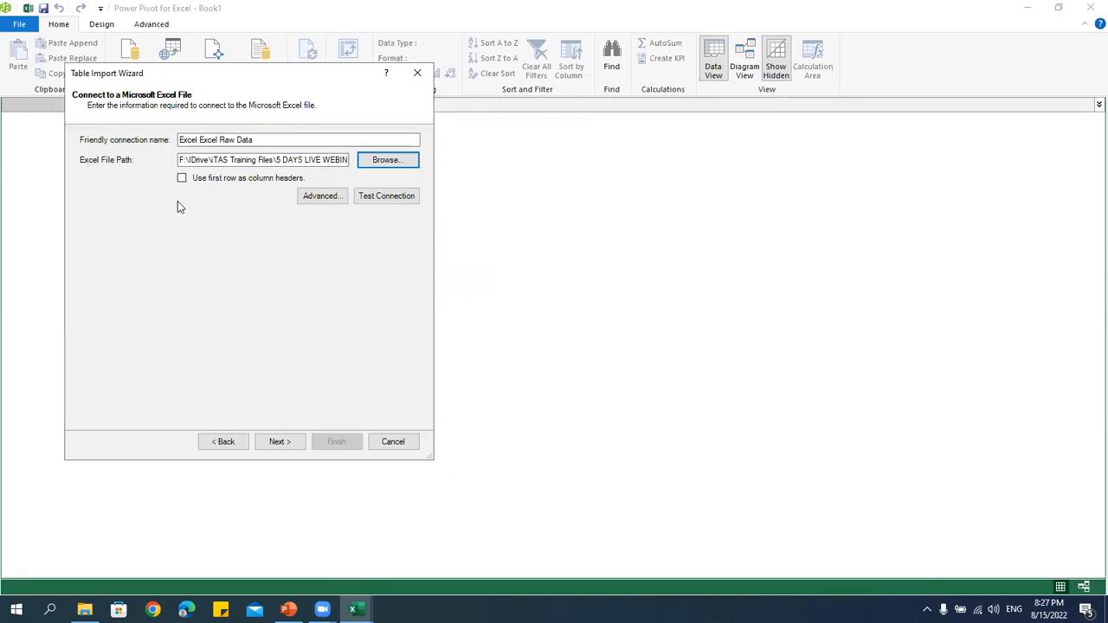
pyautogui.click(182, 178)
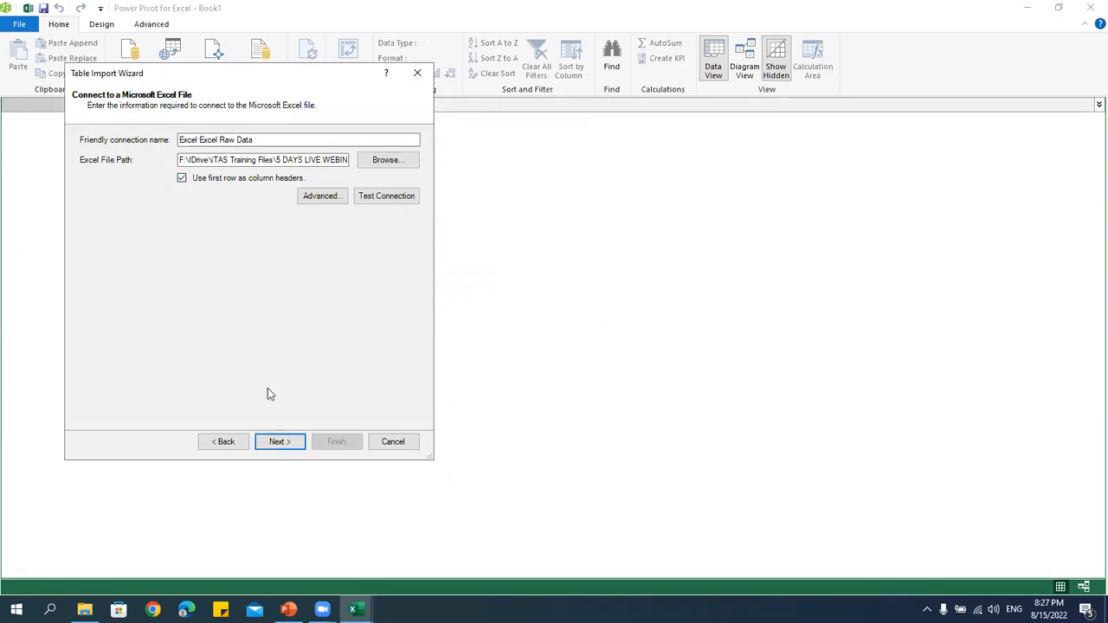
pyautogui.click(279, 448)
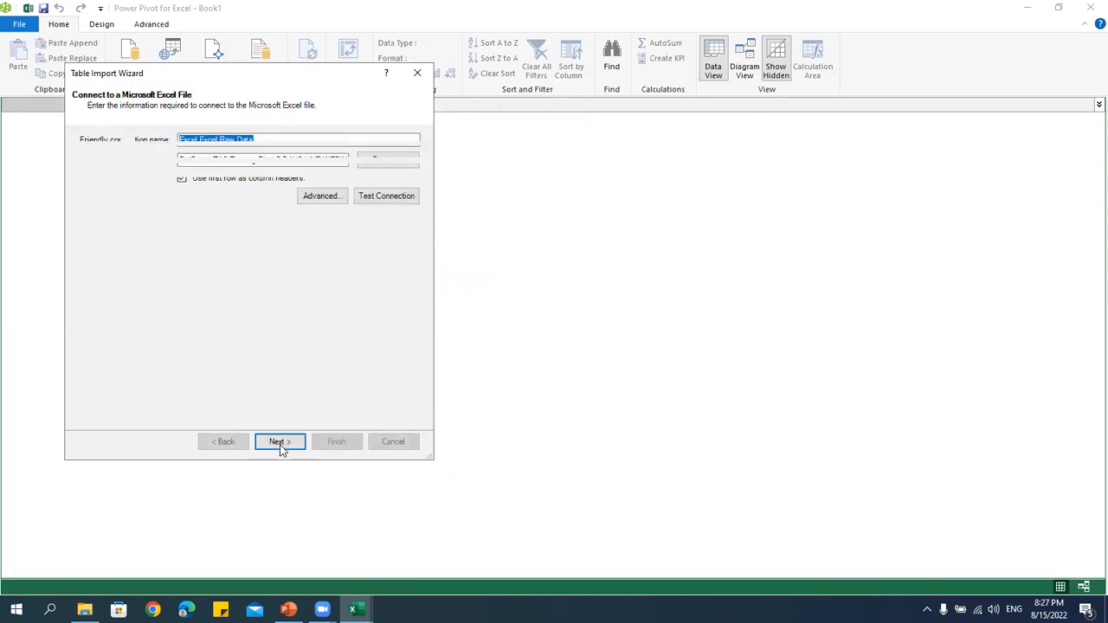
# Import the Customer$, Data$, Location$, Product$, Segment$ and ShipMode$ source tables into the data model.
pyautogui.click(85, 184)
pyautogui.click(85, 200)
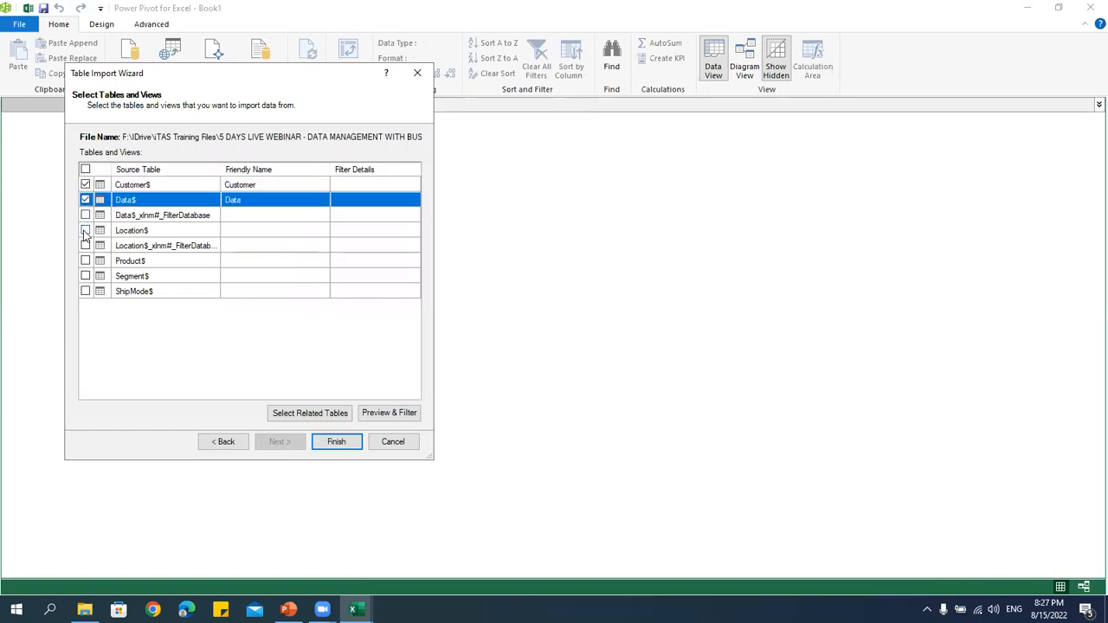
pyautogui.click(85, 230)
pyautogui.click(85, 260)
pyautogui.click(85, 276)
pyautogui.click(85, 291)
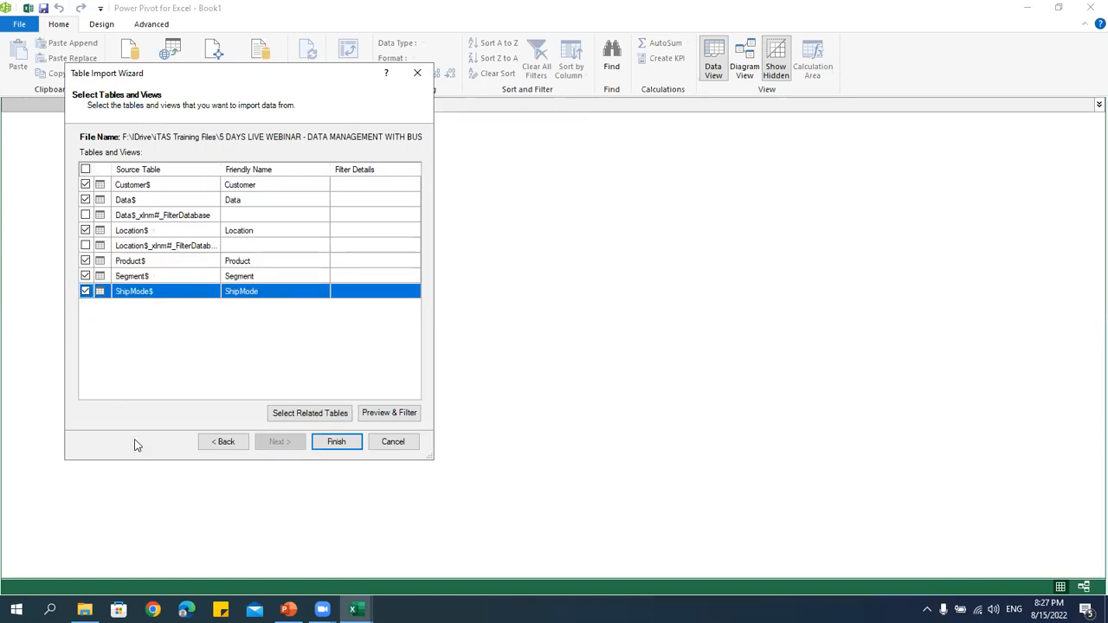
pyautogui.click(343, 443)
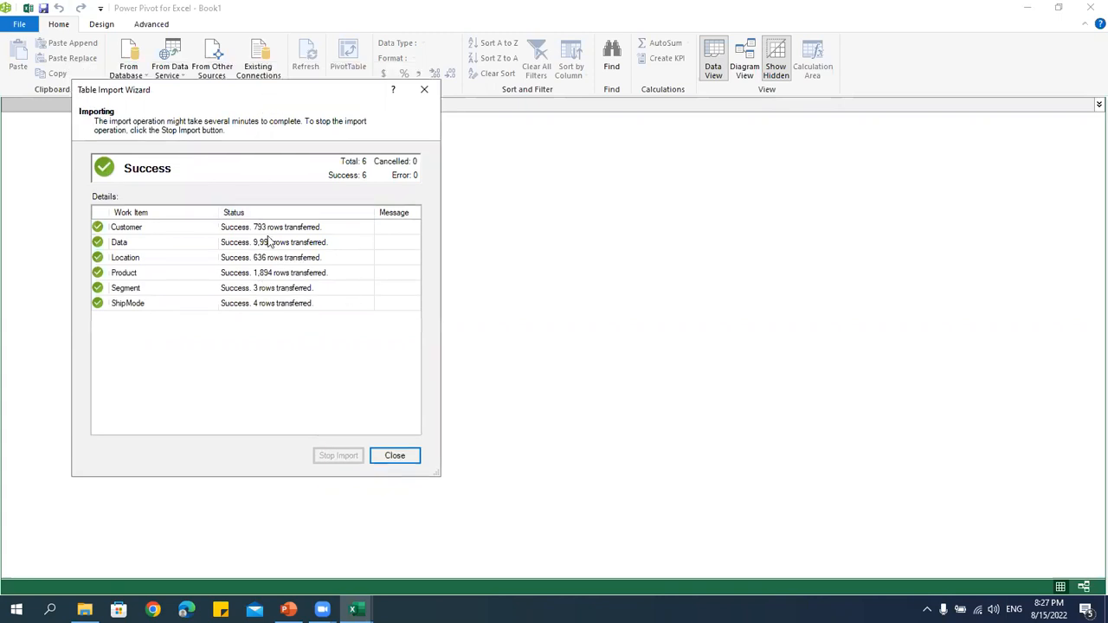
pyautogui.click(396, 456)
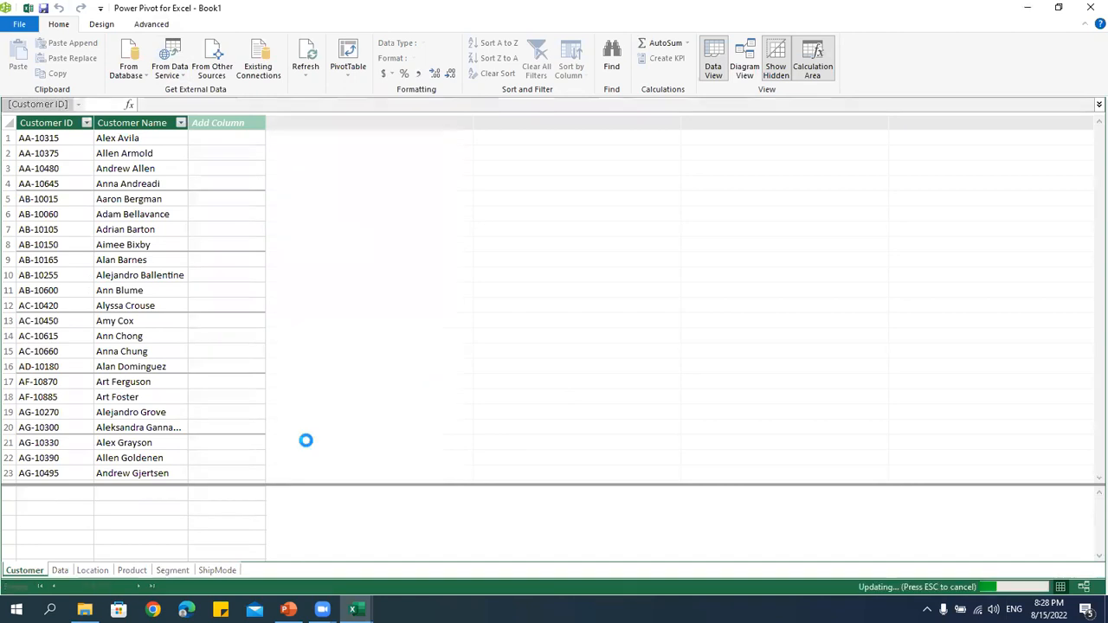
# Show the model as a diagram, spread the Customer, Location, Product and Segment tables around Data, and enlarge the Data table.
pyautogui.click(745, 68)
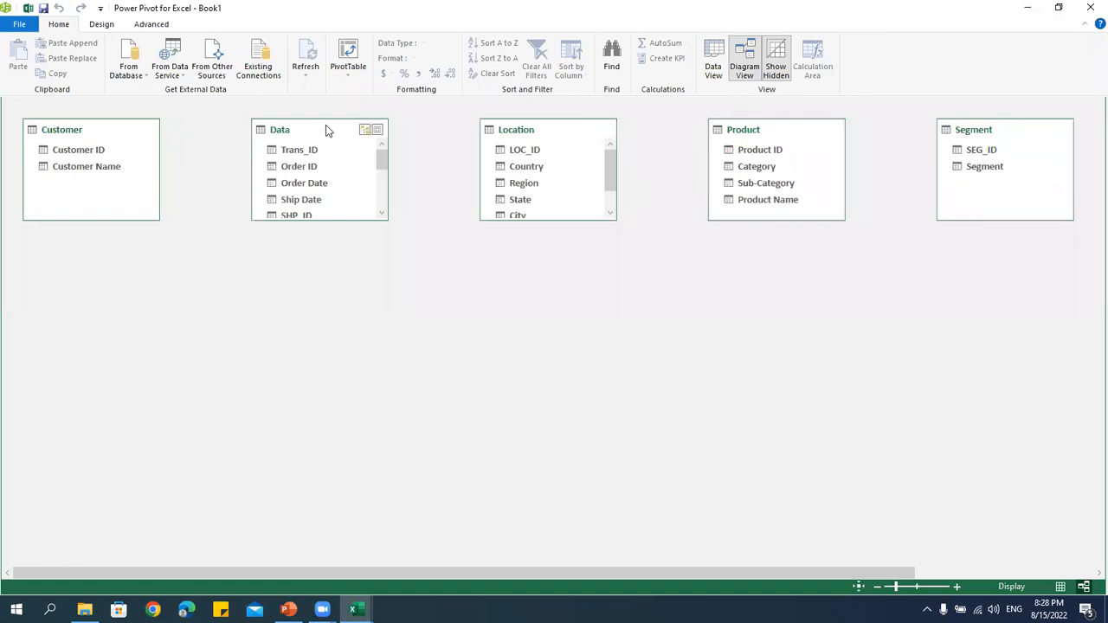
pyautogui.moveTo(314, 131); pyautogui.dragTo(337, 130)
pyautogui.moveTo(114, 132); pyautogui.dragTo(124, 177)
pyautogui.moveTo(561, 130); pyautogui.dragTo(565, 155)
pyautogui.moveTo(774, 137); pyautogui.dragTo(762, 240)
pyautogui.moveTo(1006, 130); pyautogui.dragTo(269, 345)
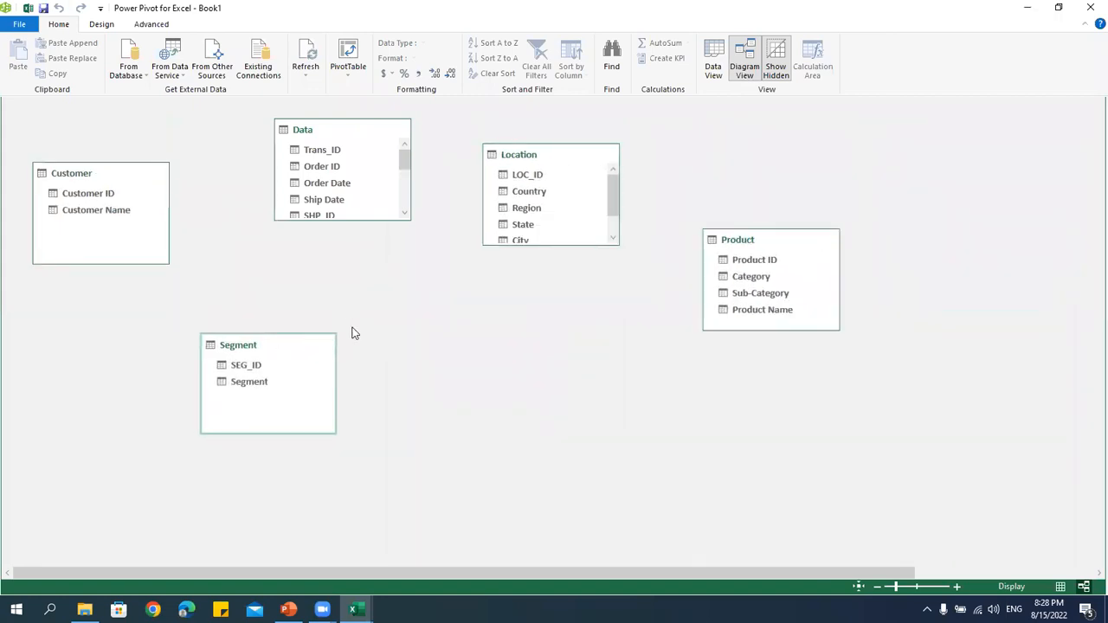
pyautogui.moveTo(413, 223); pyautogui.dragTo(439, 330)
# Relate the Data table to Customer through Customer ID and to Location through LOC_ID.
pyautogui.click(91, 195)
pyautogui.moveTo(99, 199)
pyautogui.mouseDown()
pyautogui.moveTo(317, 247)
pyautogui.moveTo(325, 235)
pyautogui.mouseUp()
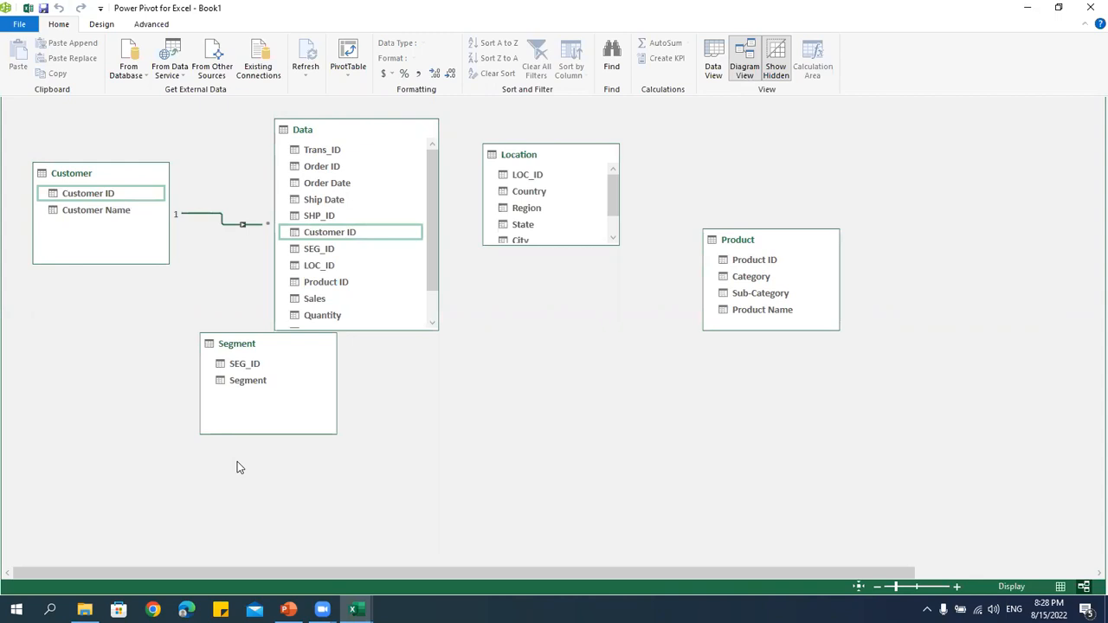
pyautogui.moveTo(529, 175); pyautogui.dragTo(329, 266)
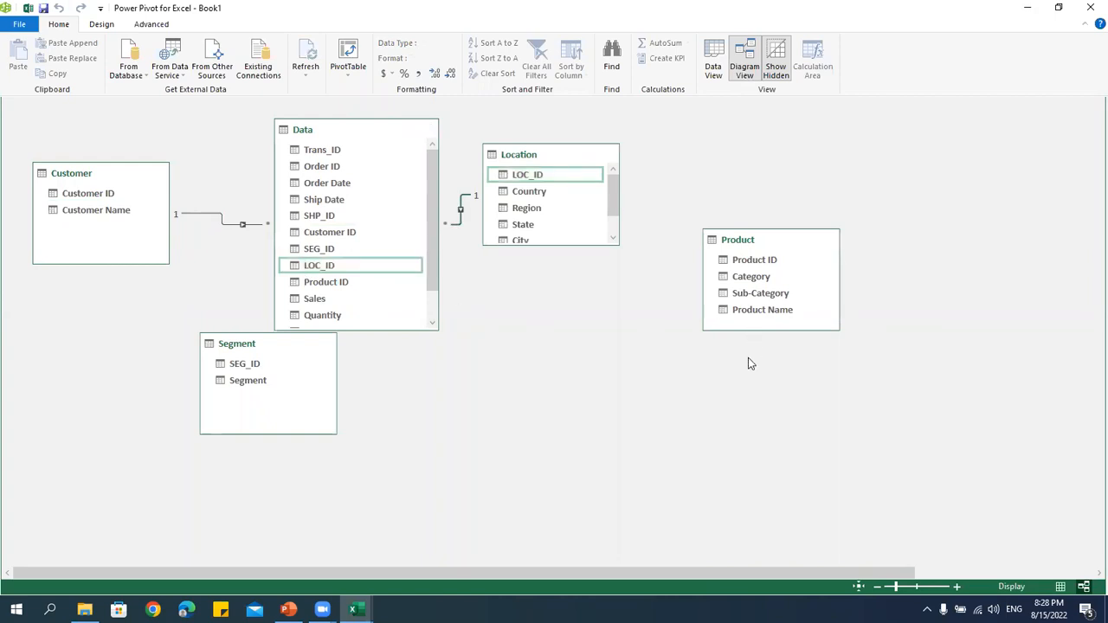
# Move the Product table up, enlarge Data to fit all its fields, and try to relate the two through Product ID.
pyautogui.moveTo(757, 240); pyautogui.dragTo(764, 191)
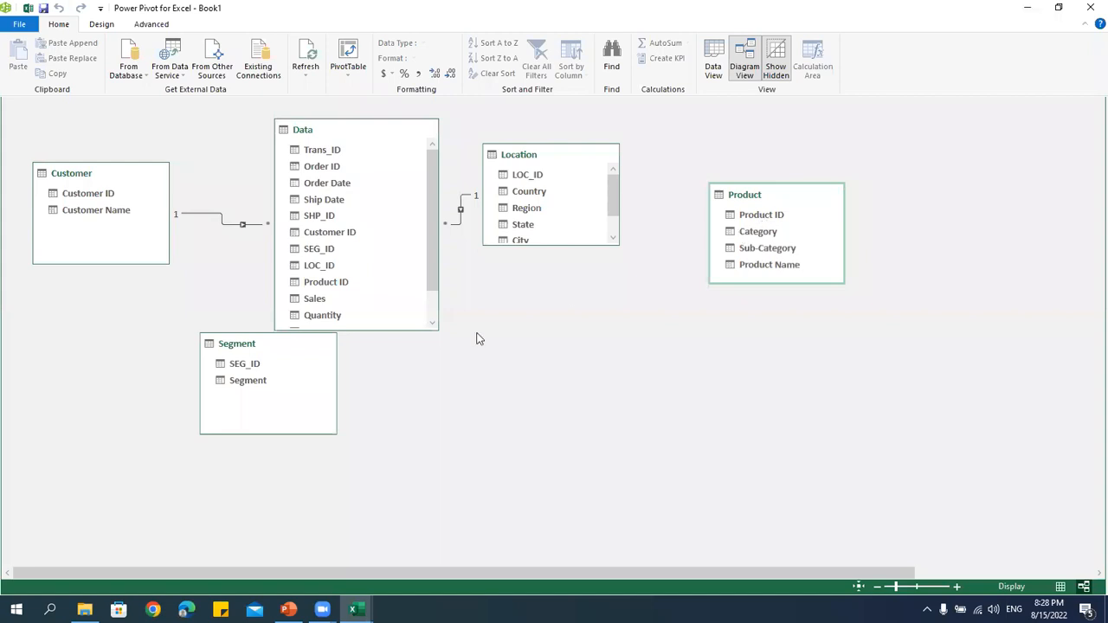
pyautogui.moveTo(432, 328); pyautogui.dragTo(465, 374)
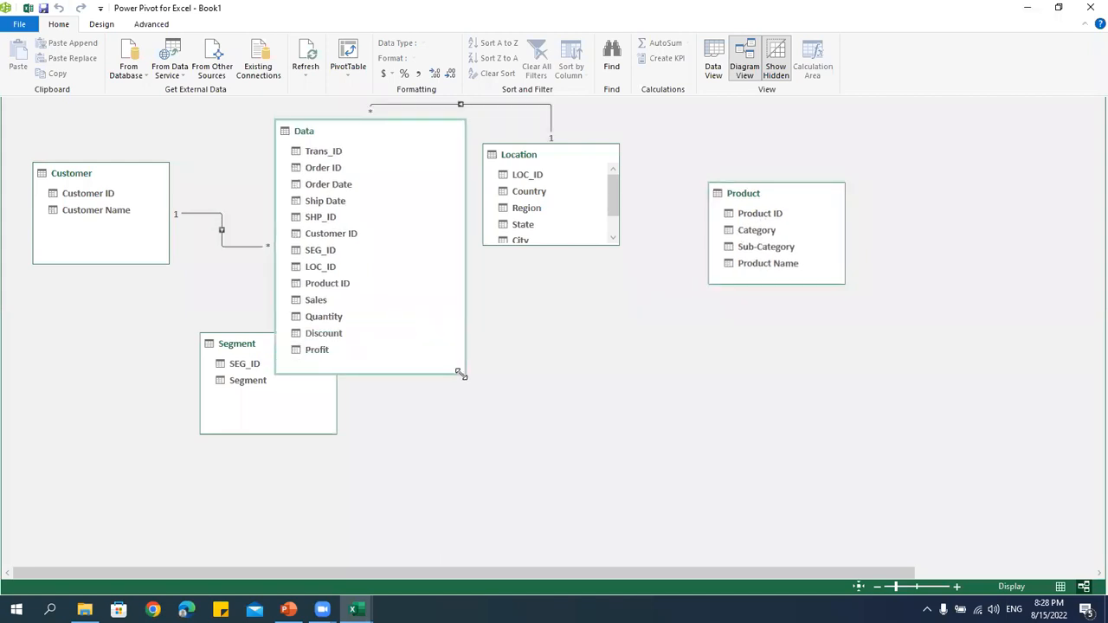
pyautogui.click(774, 219)
pyautogui.moveTo(773, 218); pyautogui.dragTo(344, 285)
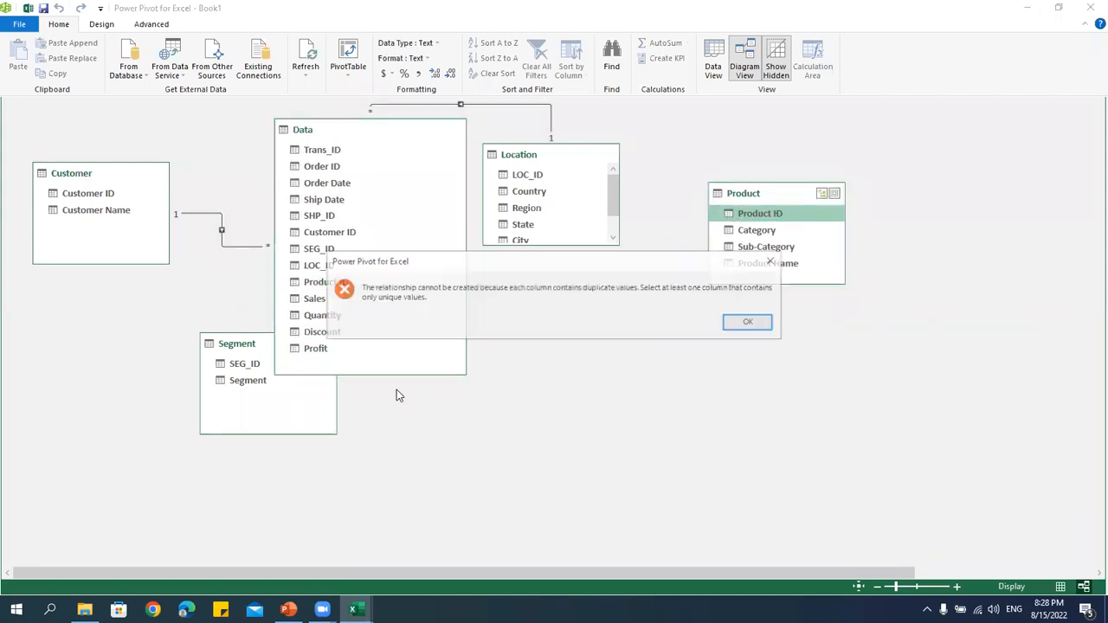
pyautogui.click(746, 320)
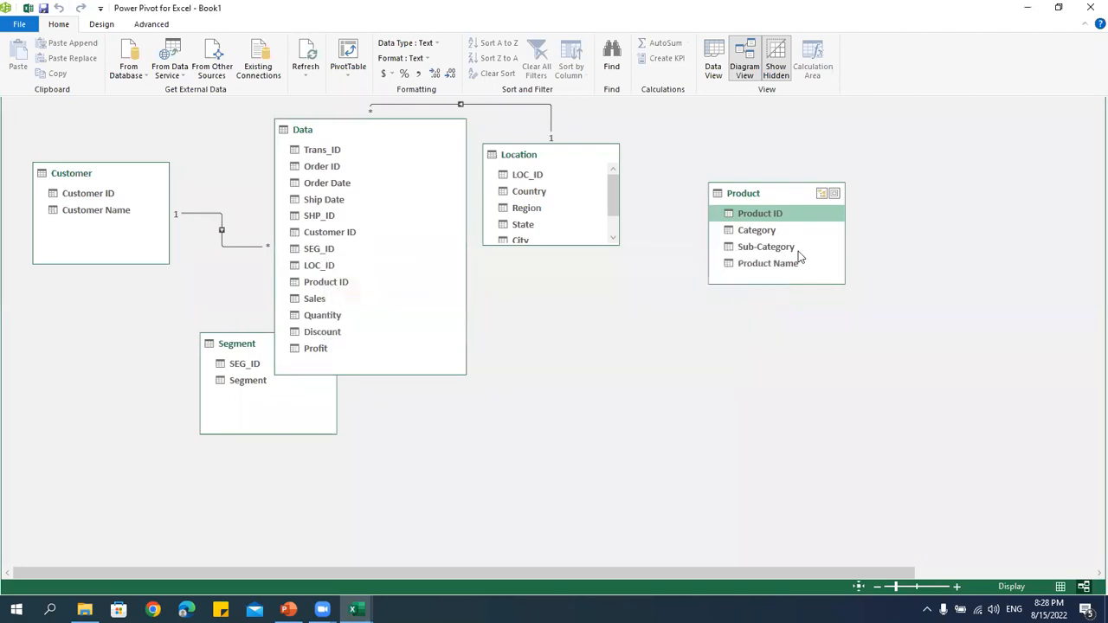
# Delete the Product table permanently from the data model.
pyautogui.rightClick(787, 200)
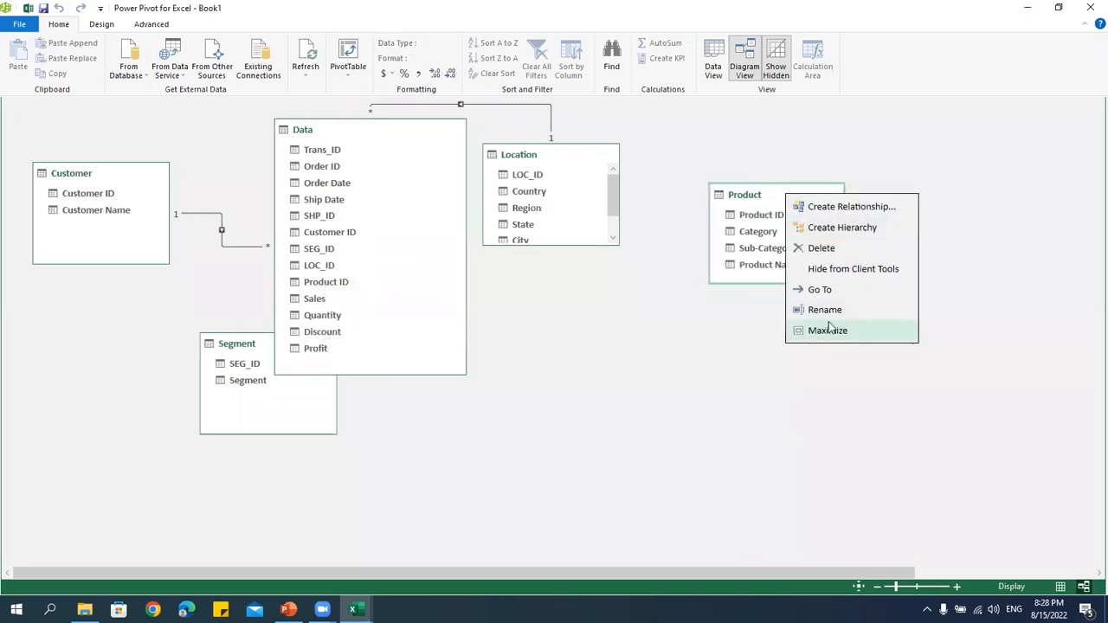
pyautogui.click(823, 249)
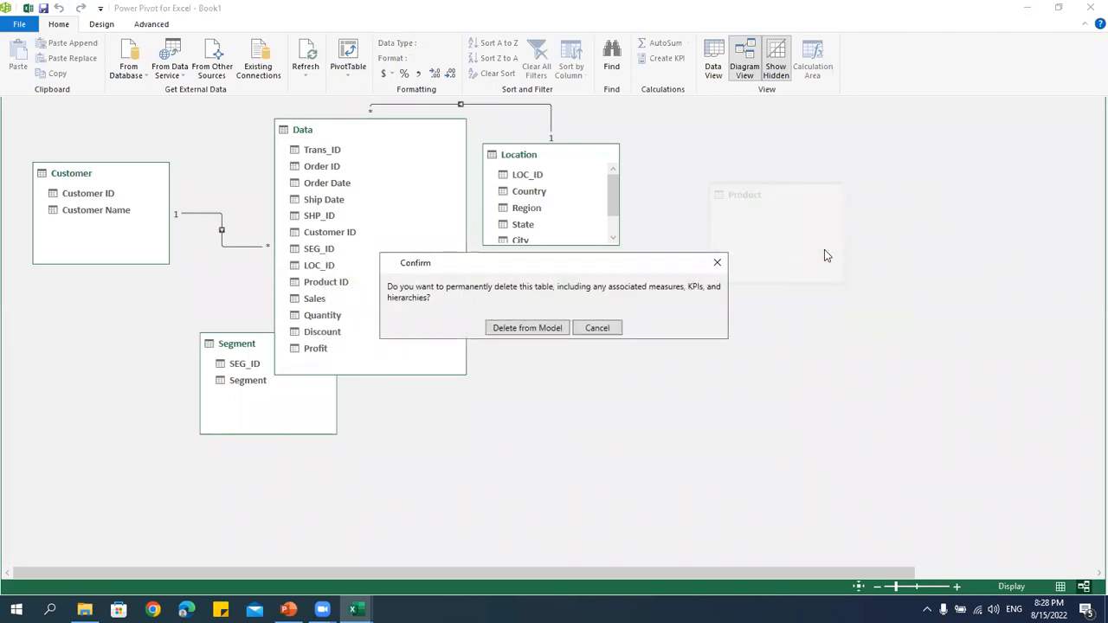
pyautogui.click(542, 329)
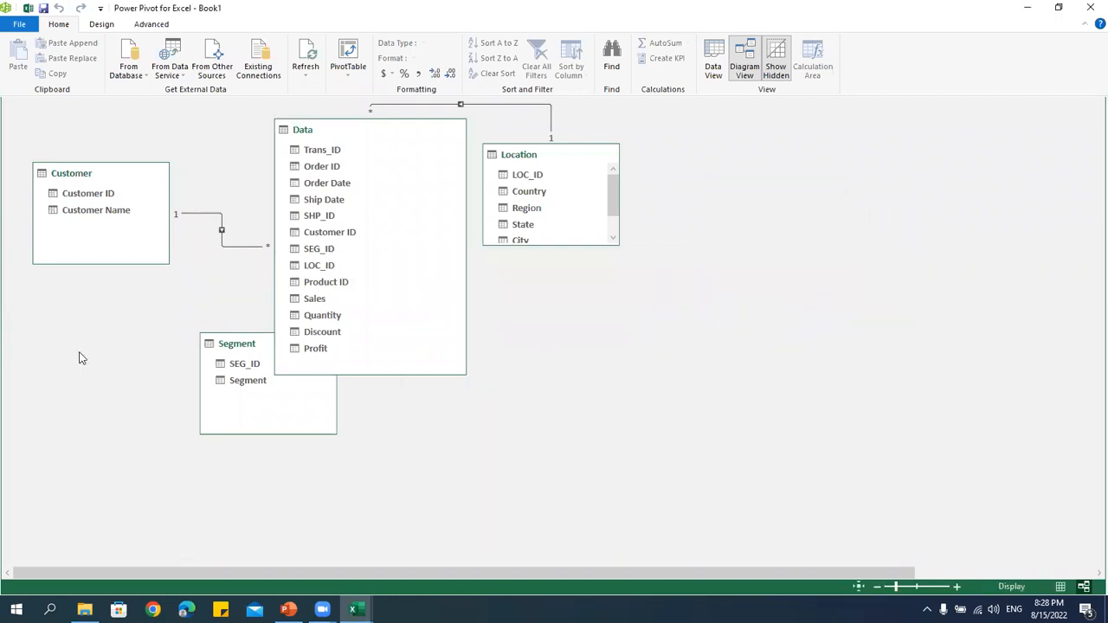
# Relate the Data table to Segment through SEG_ID and to ShipMode through SHP_ID, and close the Power Pivot window.
pyautogui.moveTo(249, 346); pyautogui.dragTo(320, 251)
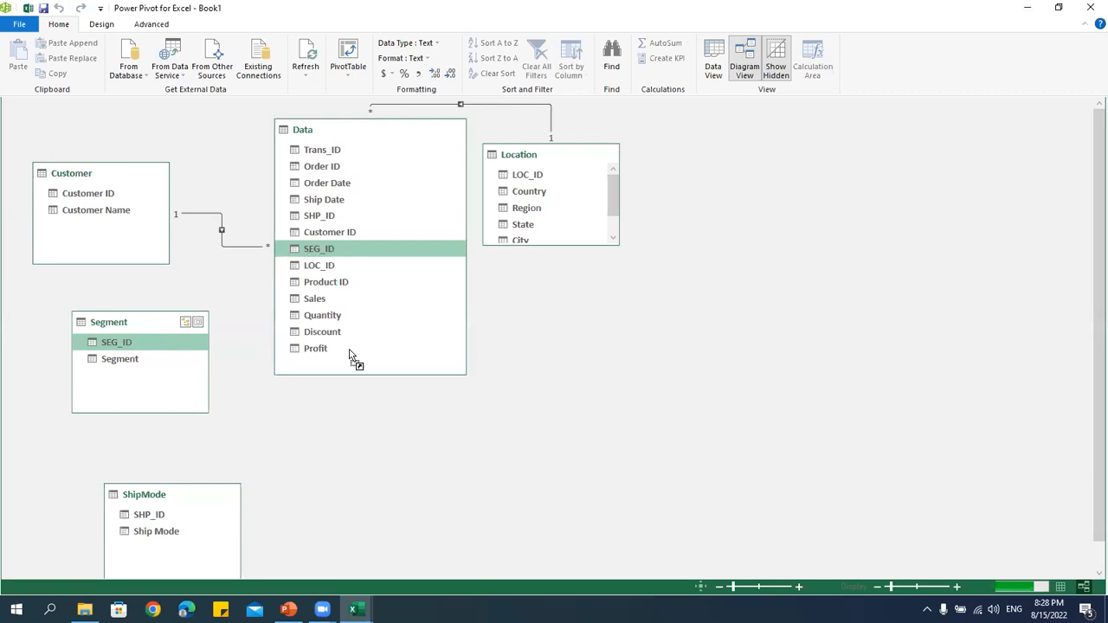
pyautogui.moveTo(146, 517); pyautogui.dragTo(328, 218)
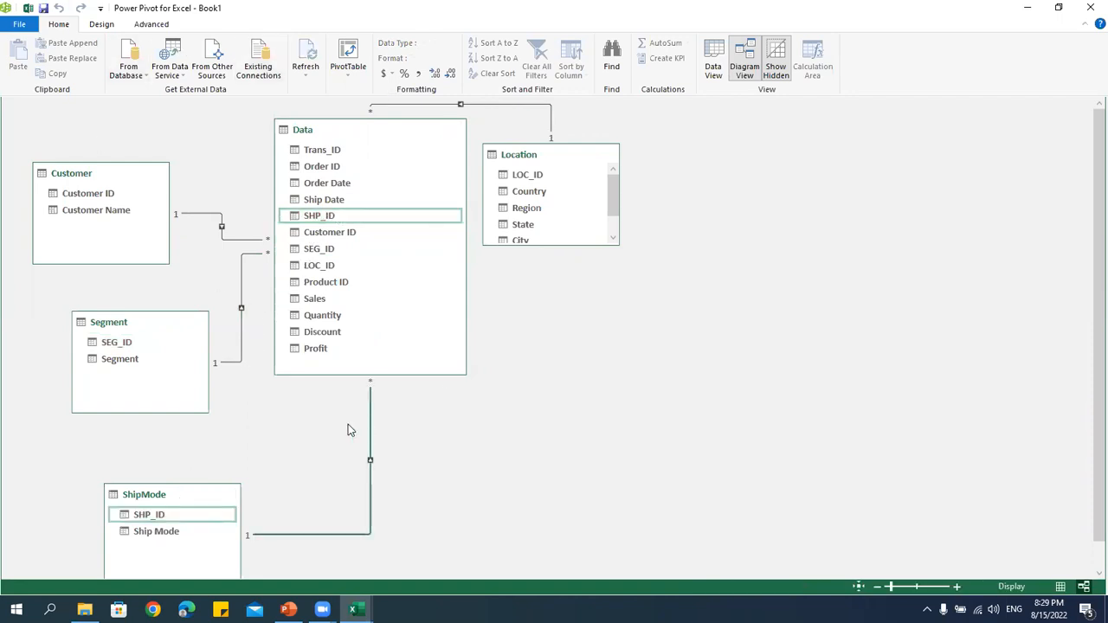
pyautogui.click(1090, 8)
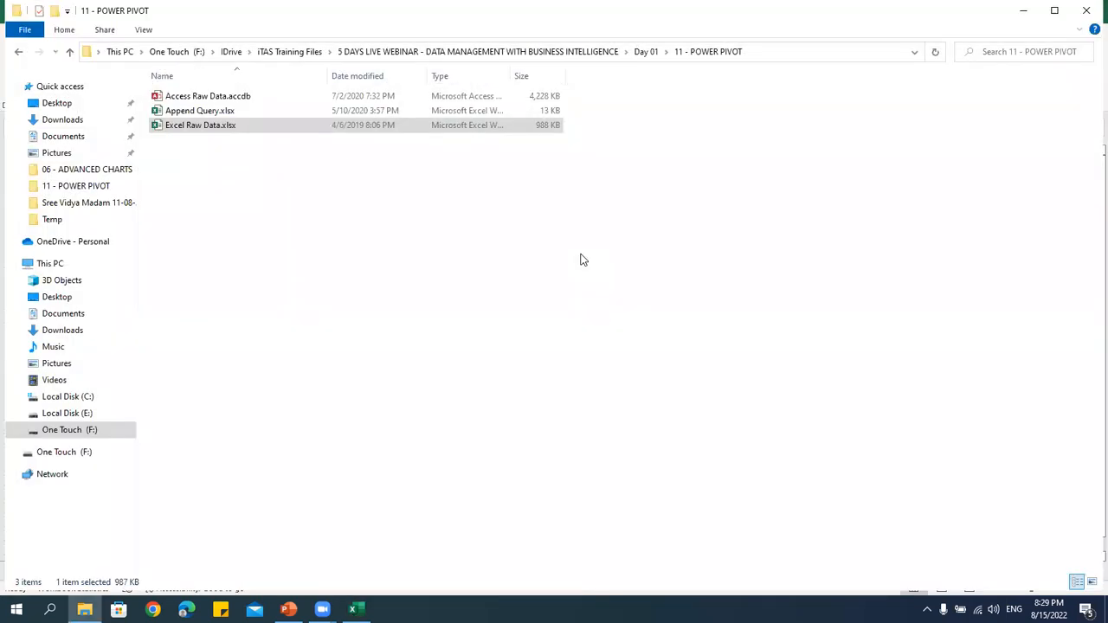
# Switch back to the Book1 workbook in Excel and select cell K14 on Sheet1.
pyautogui.click(352, 609)
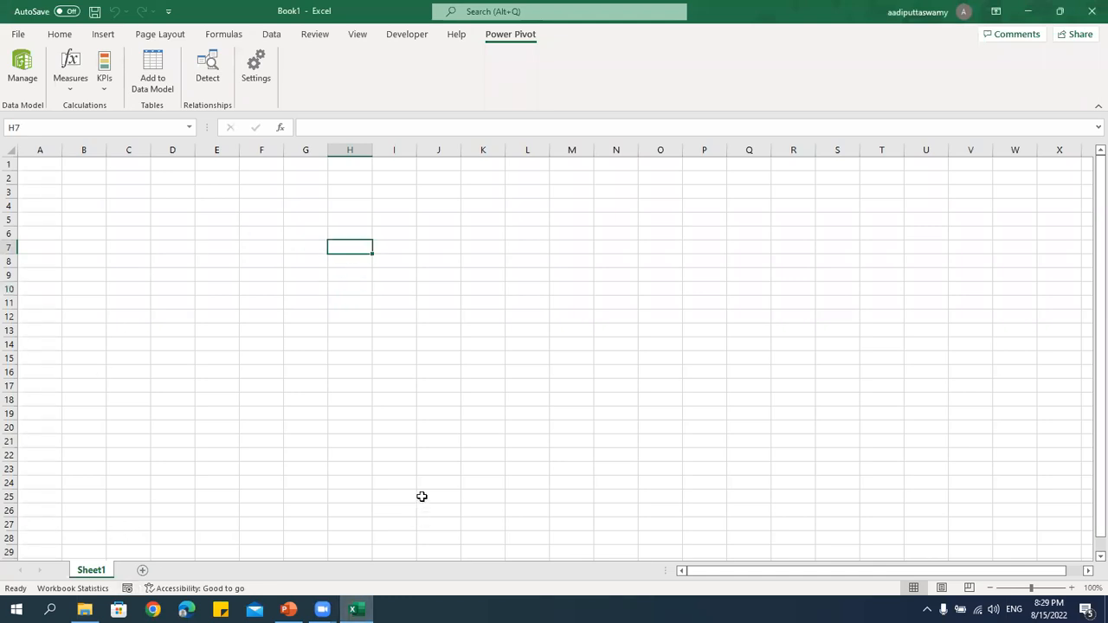
pyautogui.hotkey('alt', 'Tab')
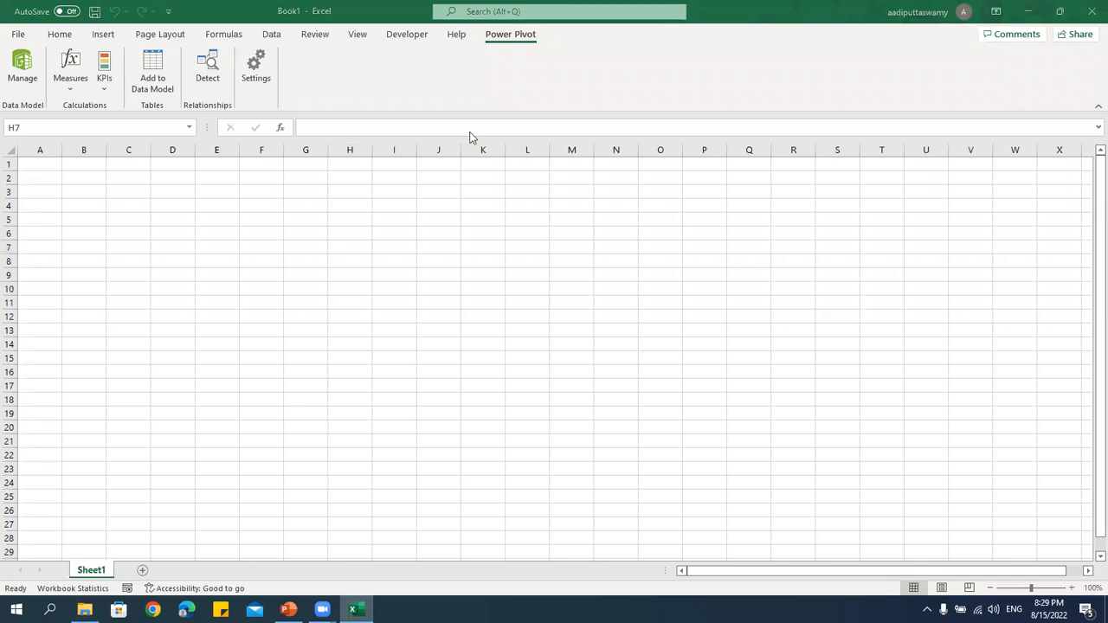
pyautogui.hotkey('alt', 'Tab')
pyautogui.click(464, 344)
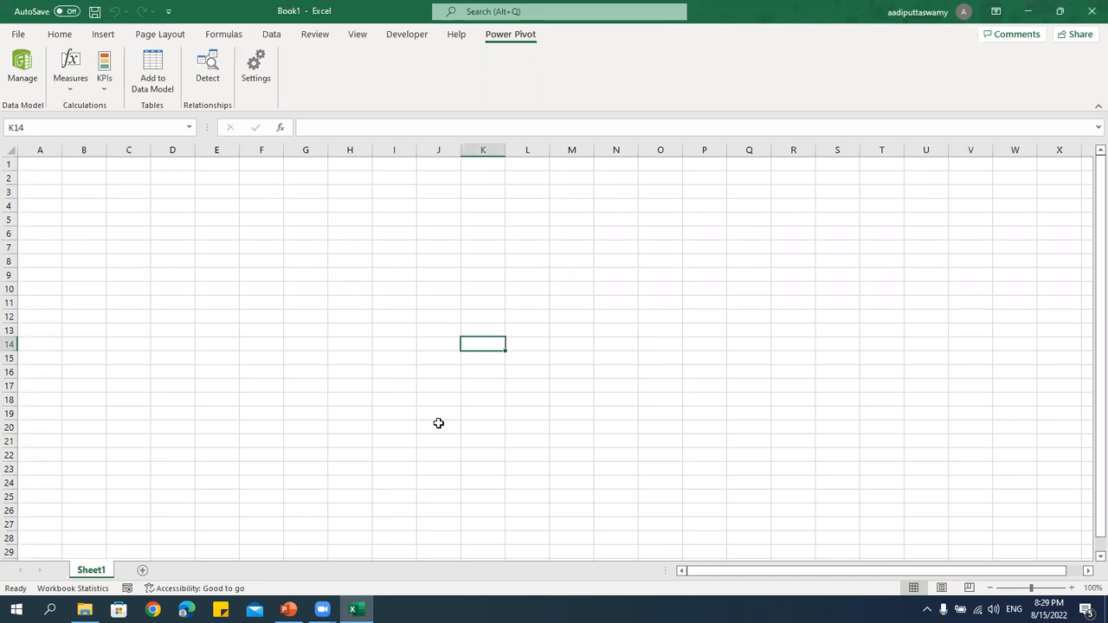
# Insert a PivotTable from the data model into the existing worksheet at Sheet1 cell K14.
pyautogui.click(105, 36)
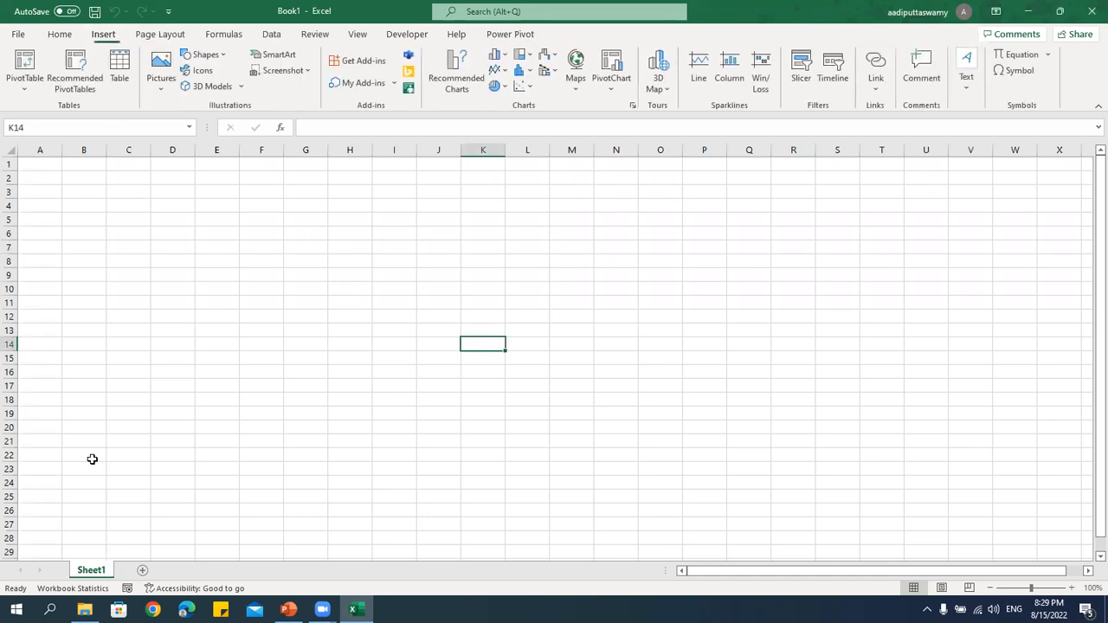
pyautogui.click(27, 86)
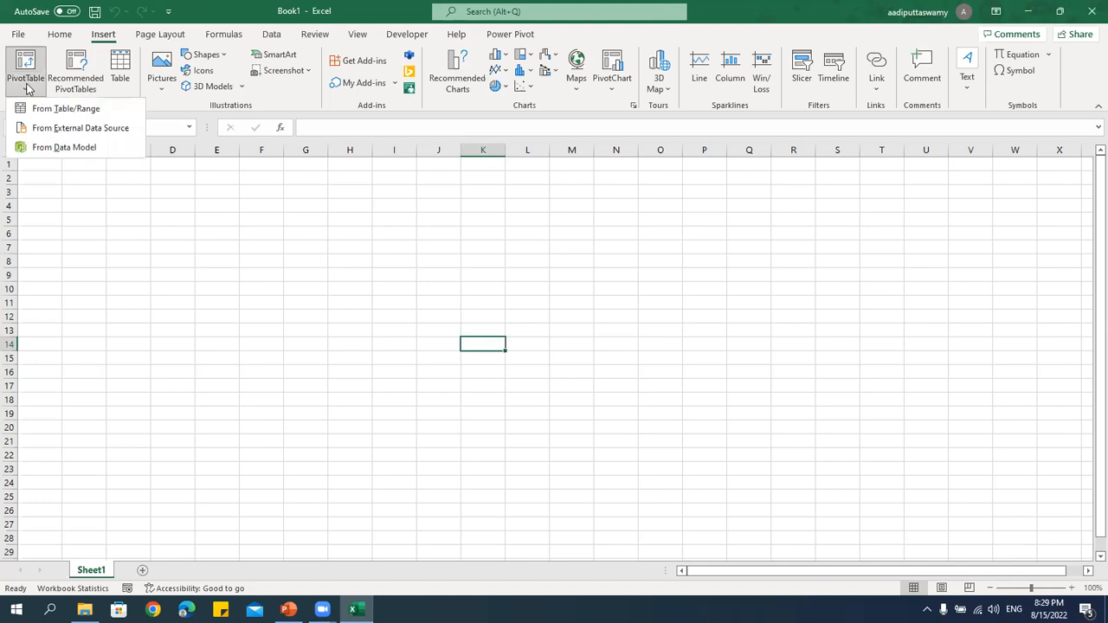
pyautogui.click(225, 245)
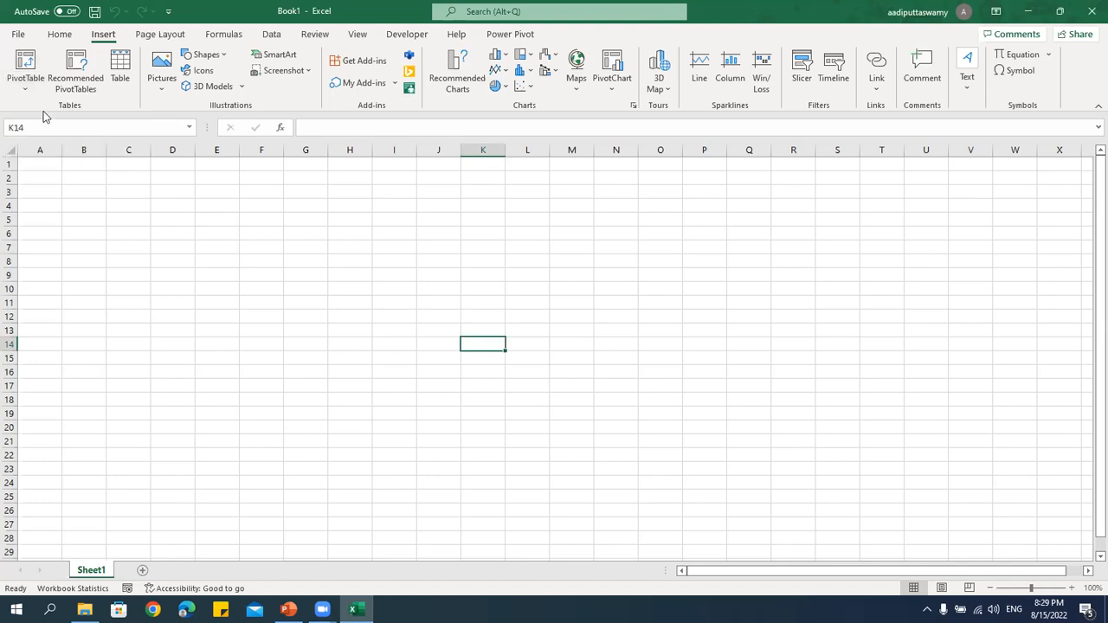
pyautogui.click(26, 86)
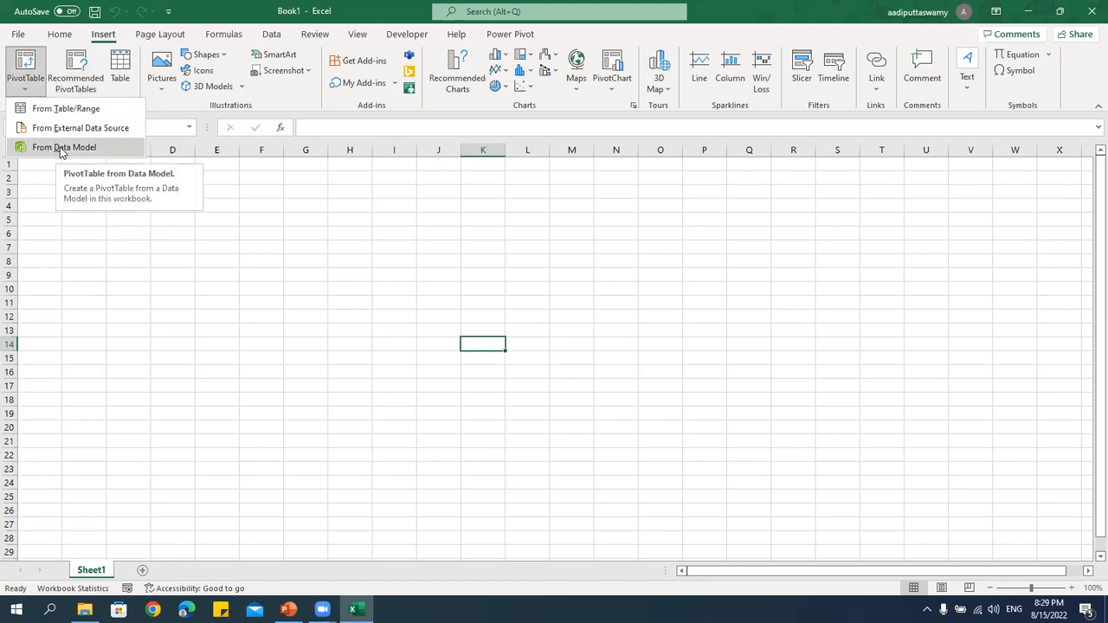
pyautogui.click(161, 448)
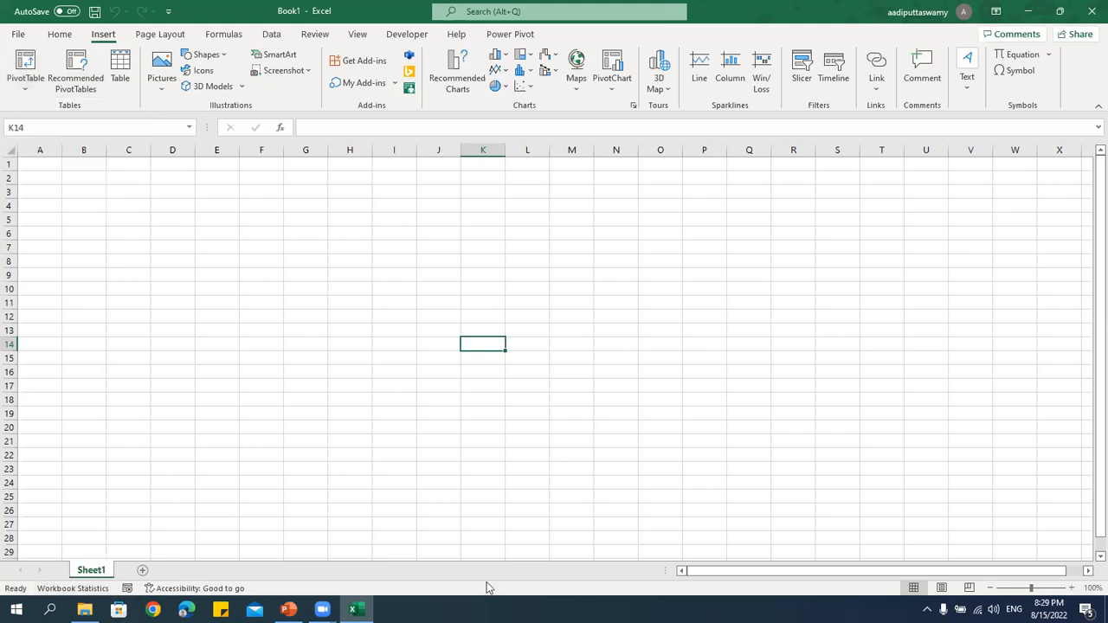
pyautogui.click(26, 87)
pyautogui.click(44, 146)
pyautogui.moveTo(328, 350); pyautogui.dragTo(164, 200)
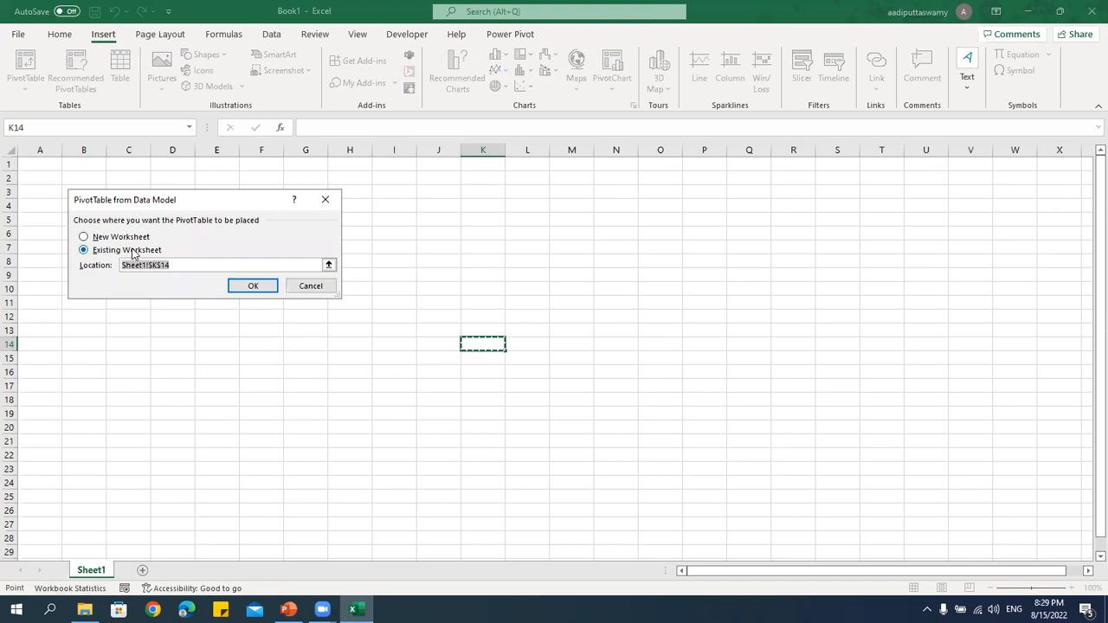
pyautogui.click(251, 287)
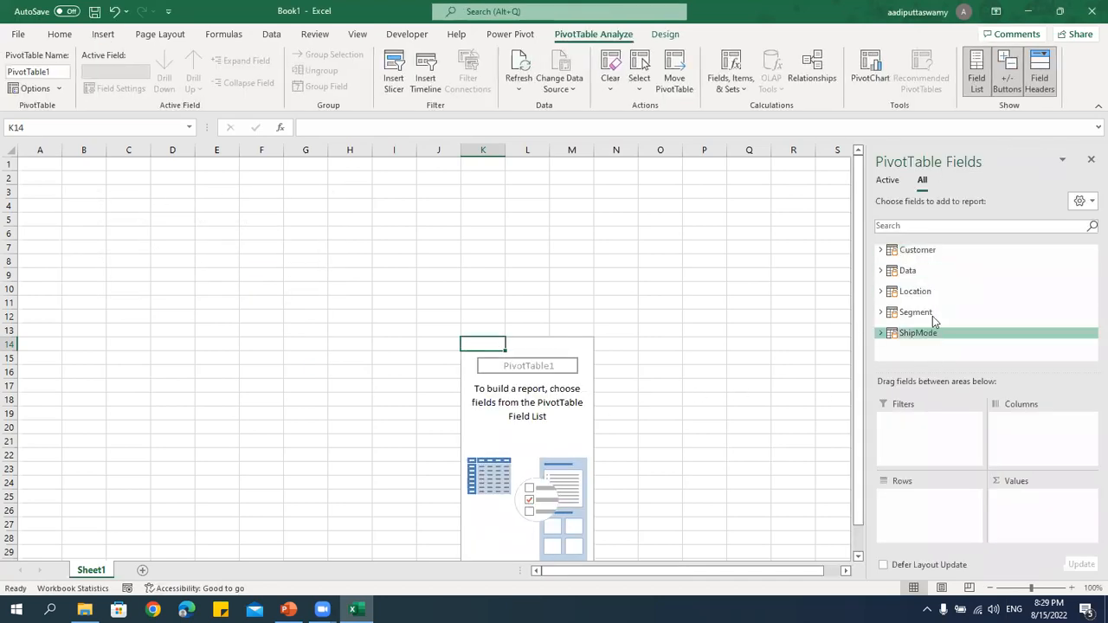
# Expand the Customer, Data and Location tables in the field list and add Location's Region field to the pivot table rows.
pyautogui.scroll(-1, 672, 375)
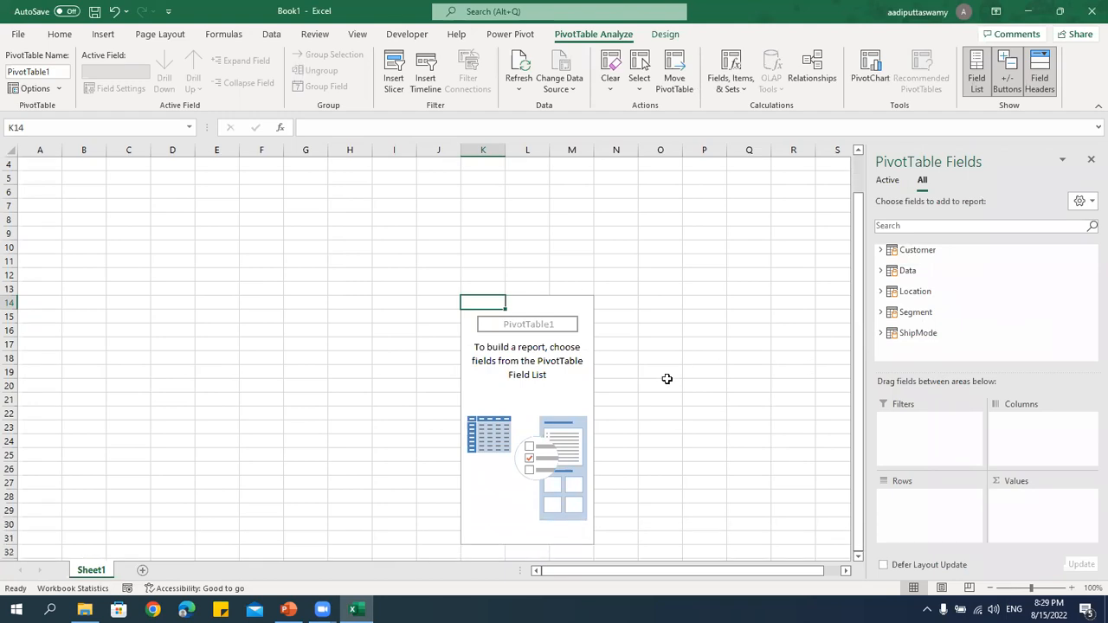
pyautogui.click(881, 250)
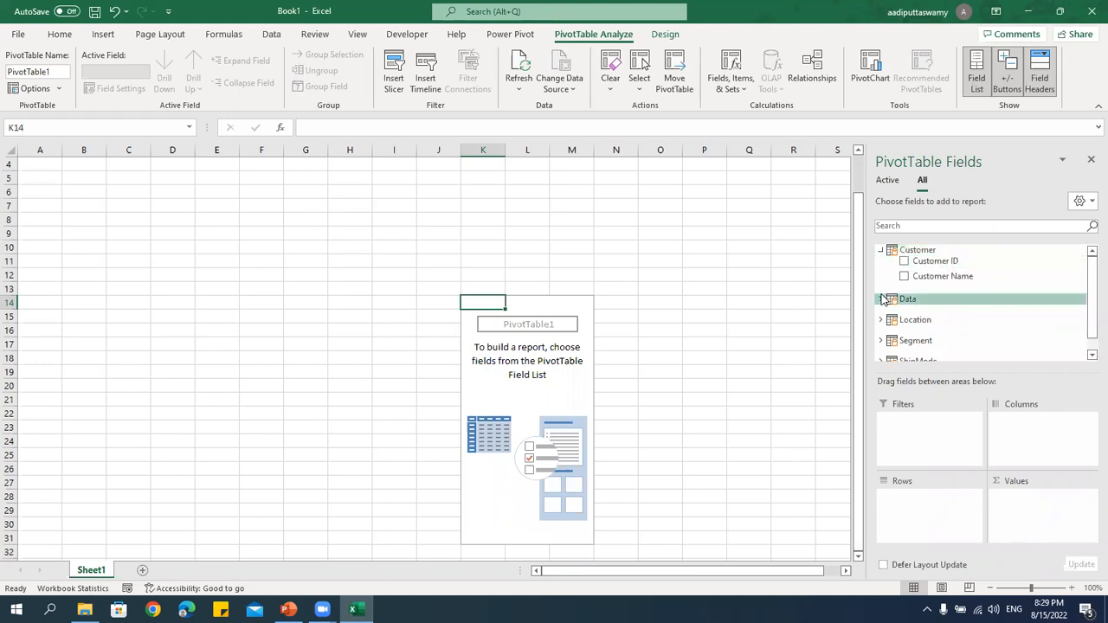
pyautogui.scroll(-1, 946, 344)
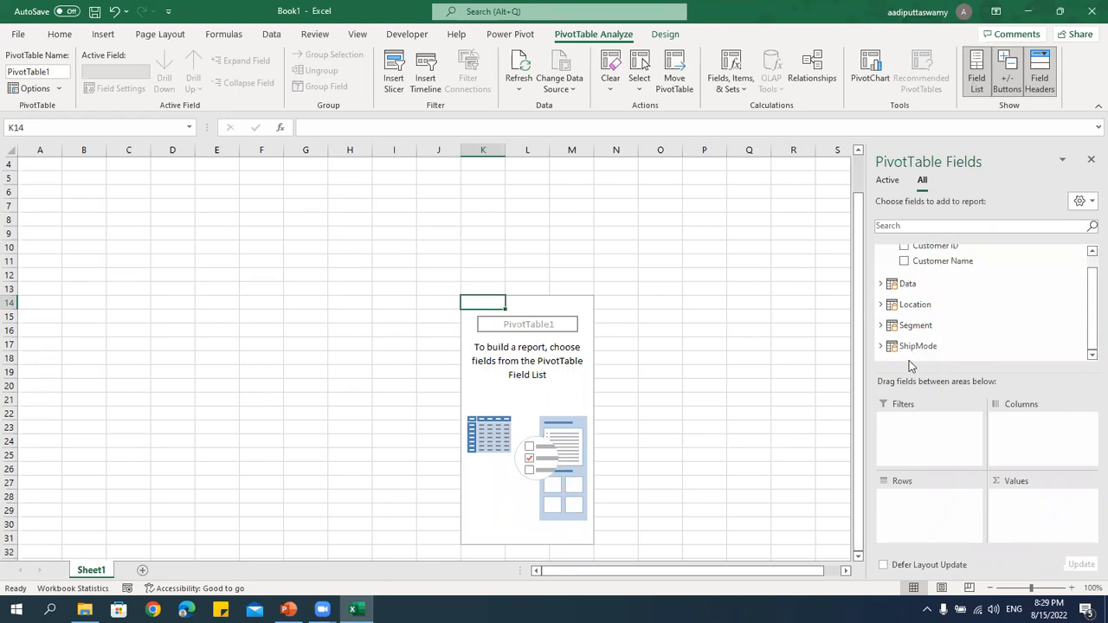
pyautogui.click(881, 283)
pyautogui.scroll(-3, 1019, 322)
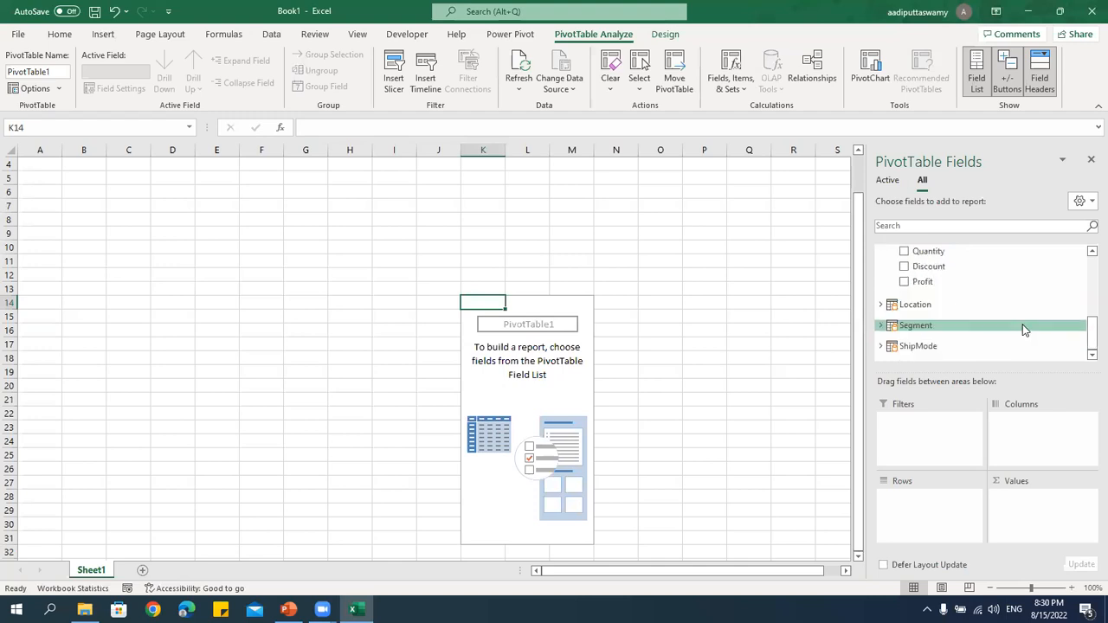
pyautogui.click(881, 304)
pyautogui.scroll(-1, 961, 334)
pyautogui.scroll(2, 966, 335)
pyautogui.moveTo(935, 295); pyautogui.dragTo(918, 520)
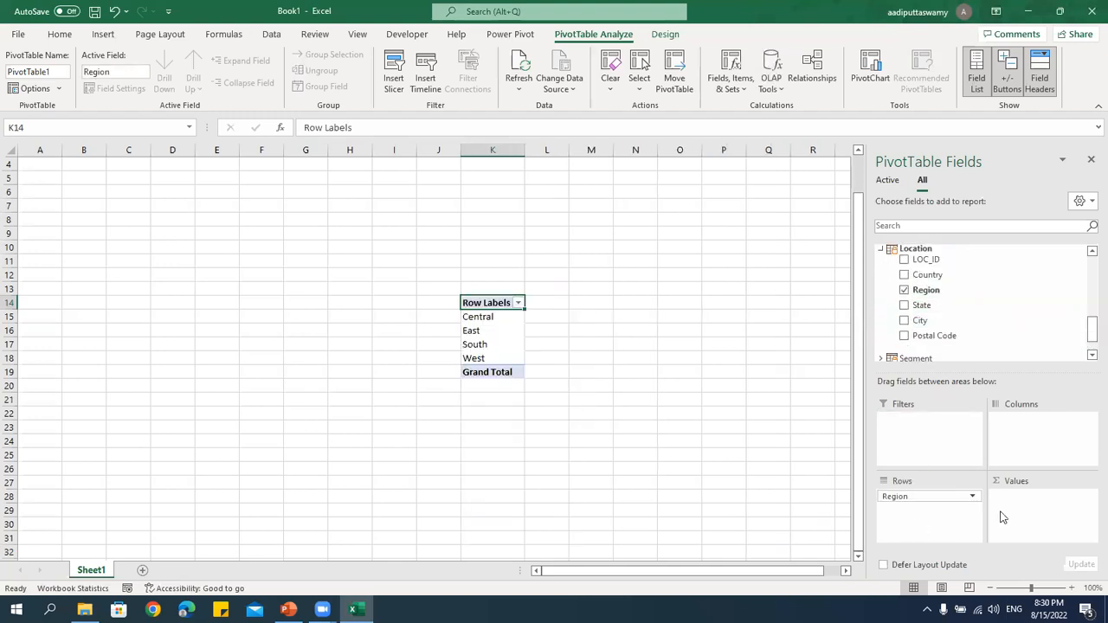
# Add Sales from the Data table to the pivot values and the Segment field to the columns.
pyautogui.scroll(-4, 987, 311)
pyautogui.moveTo(968, 317); pyautogui.dragTo(1025, 528)
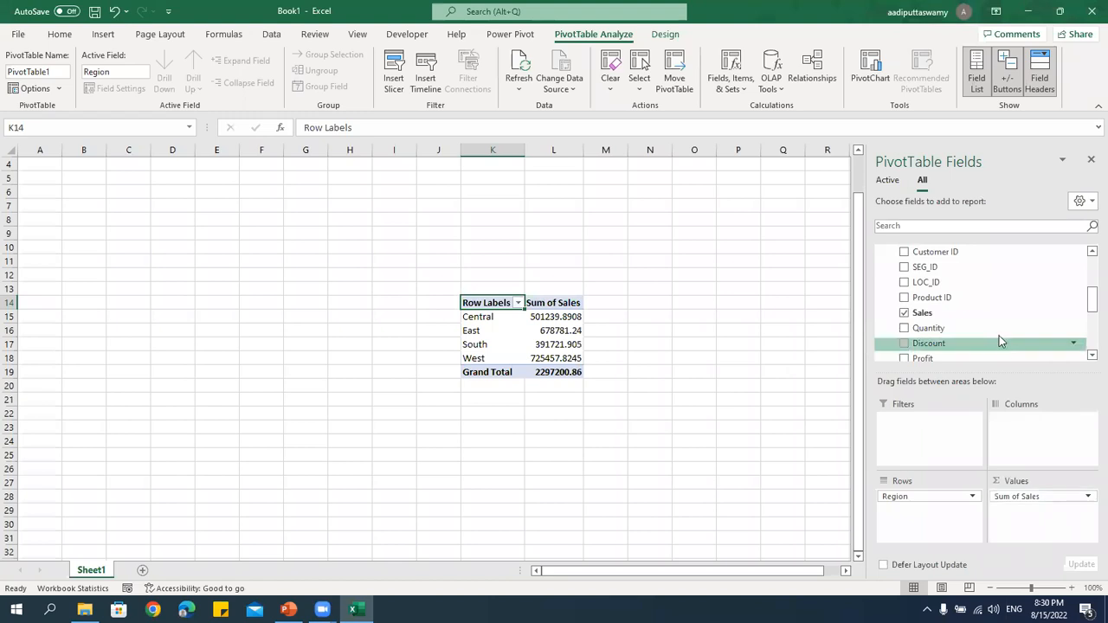
pyautogui.scroll(-4, 997, 340)
pyautogui.click(882, 325)
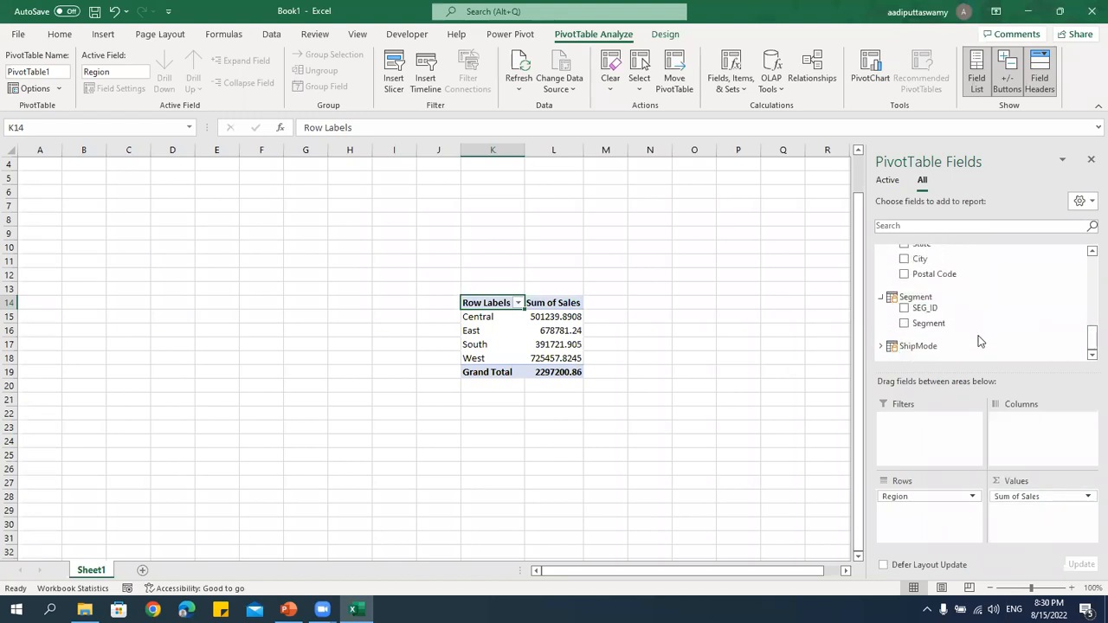
pyautogui.moveTo(943, 323); pyautogui.dragTo(1043, 443)
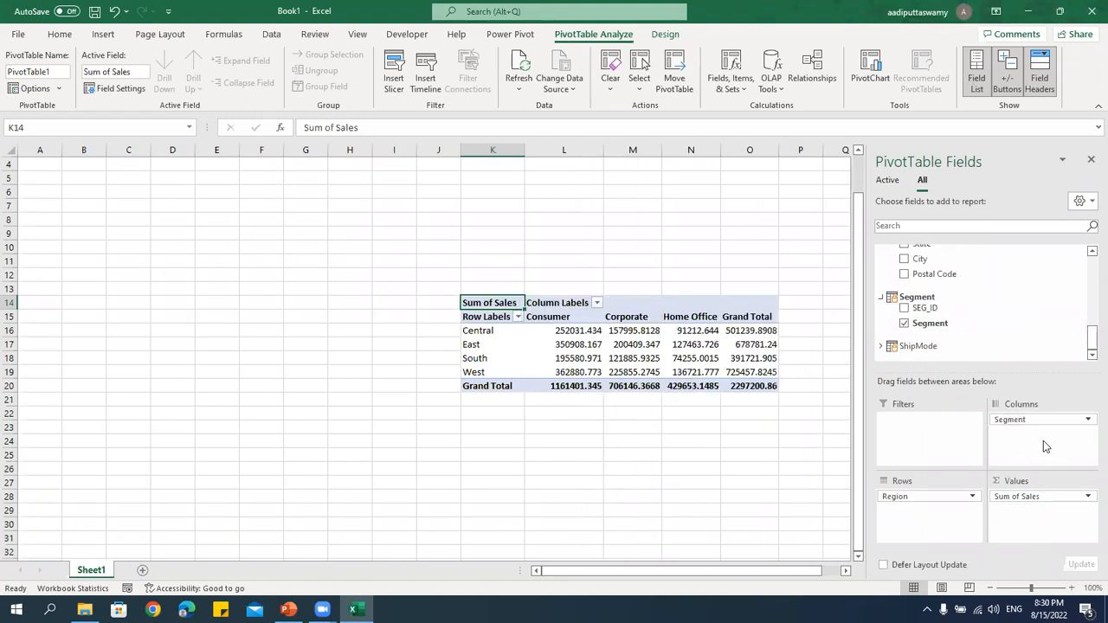
pyautogui.click(564, 345)
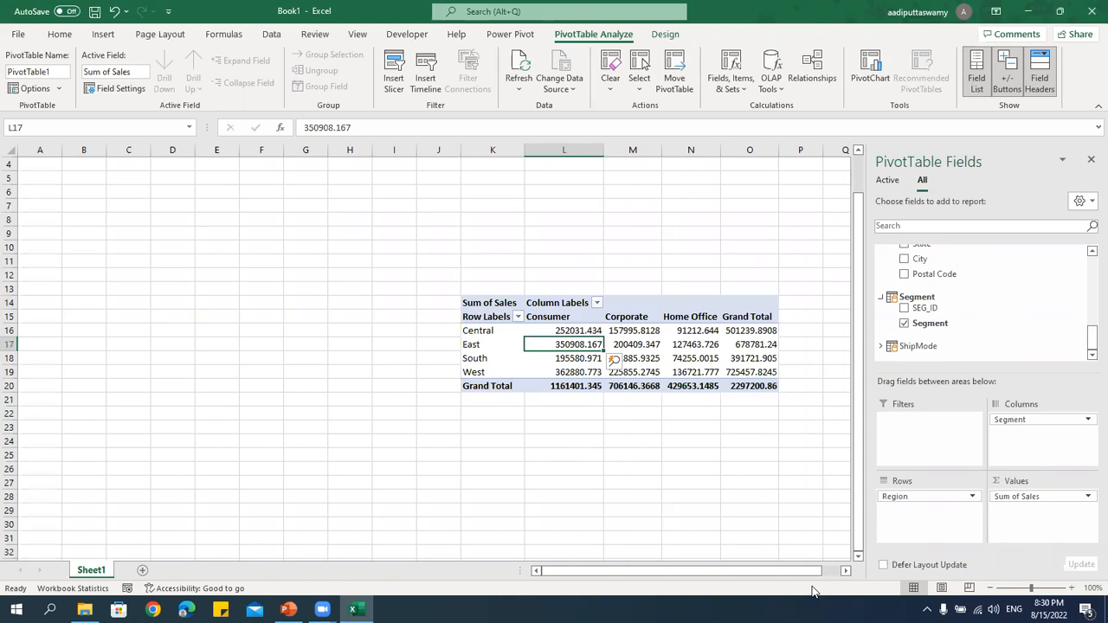
# Switch to File Explorer, go up to the Day 01 folder and look at the 07 - DATA MODELING and 08 - POWER QUERY folders.
pyautogui.click(84, 609)
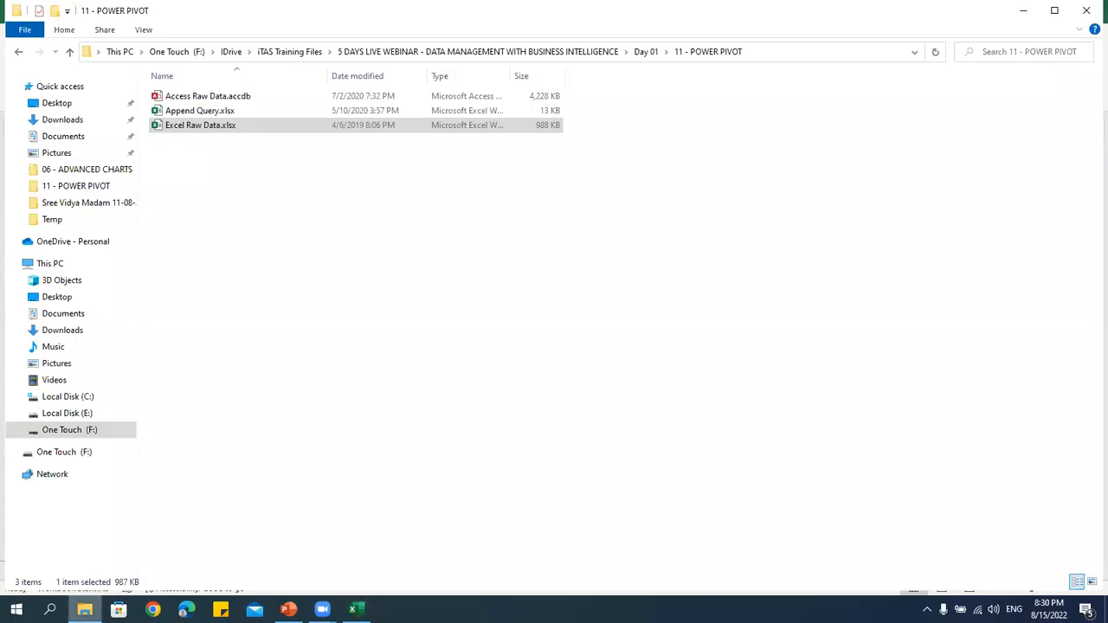
pyautogui.click(649, 52)
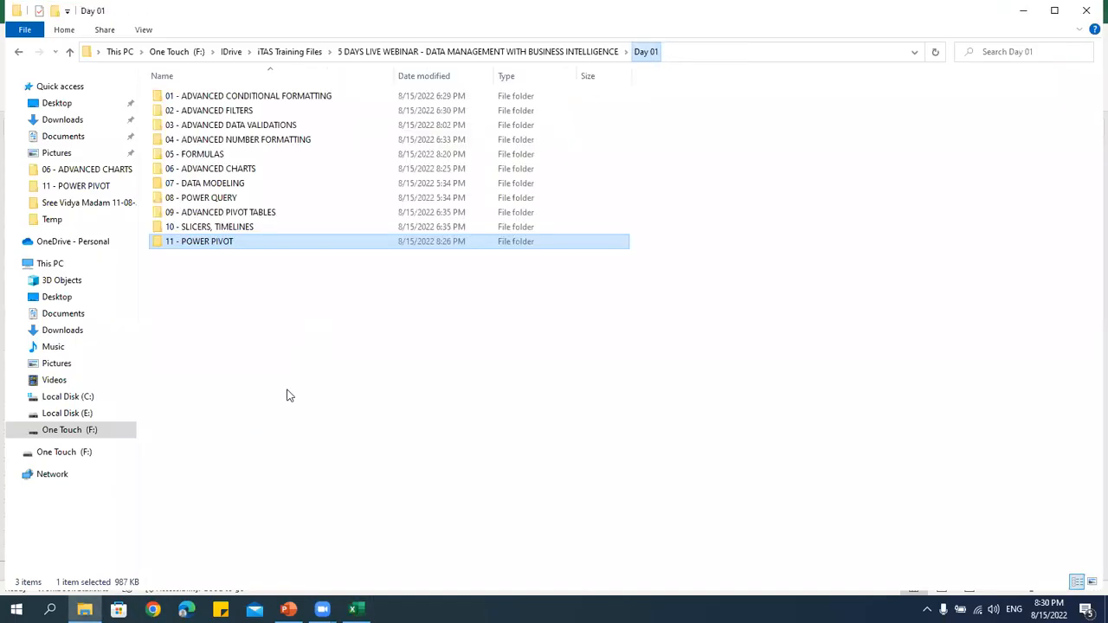
pyautogui.click(260, 184)
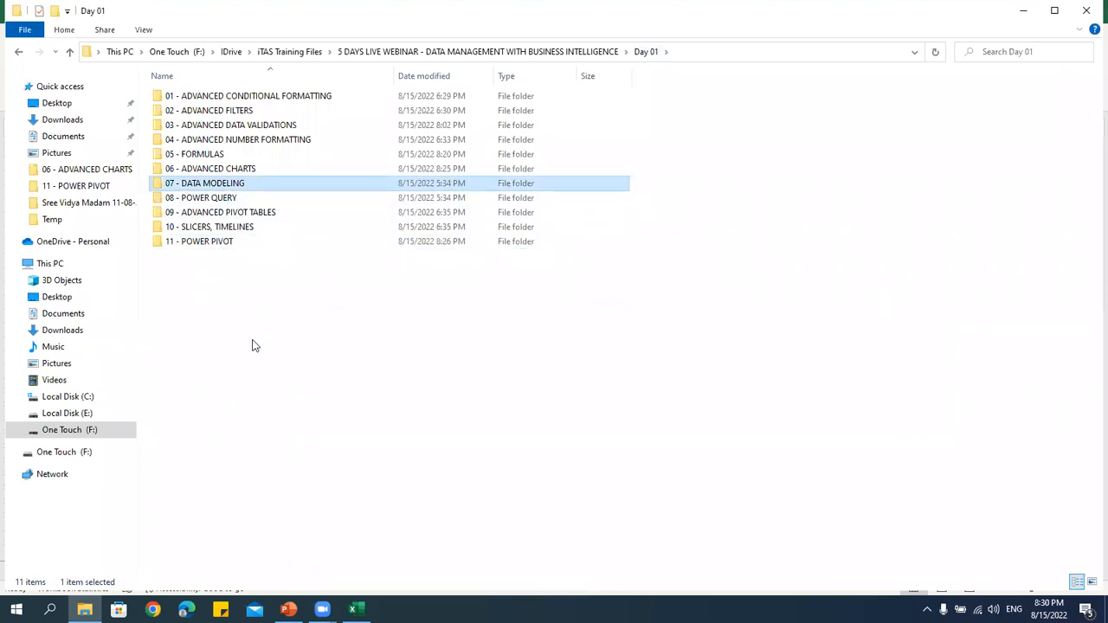
pyautogui.click(236, 199)
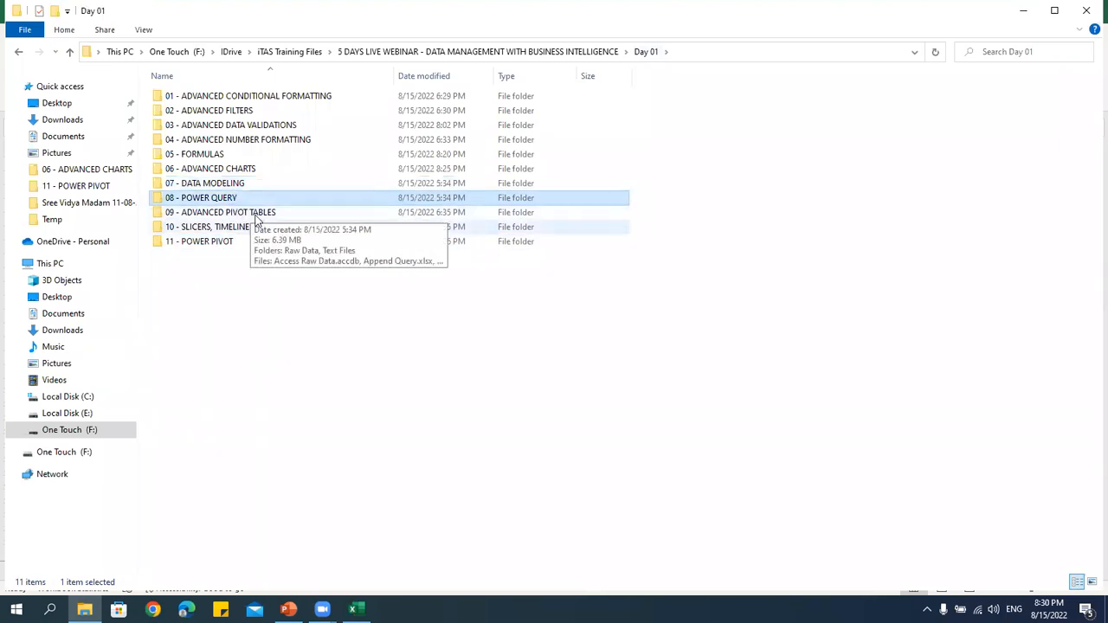
pyautogui.click(1032, 19)
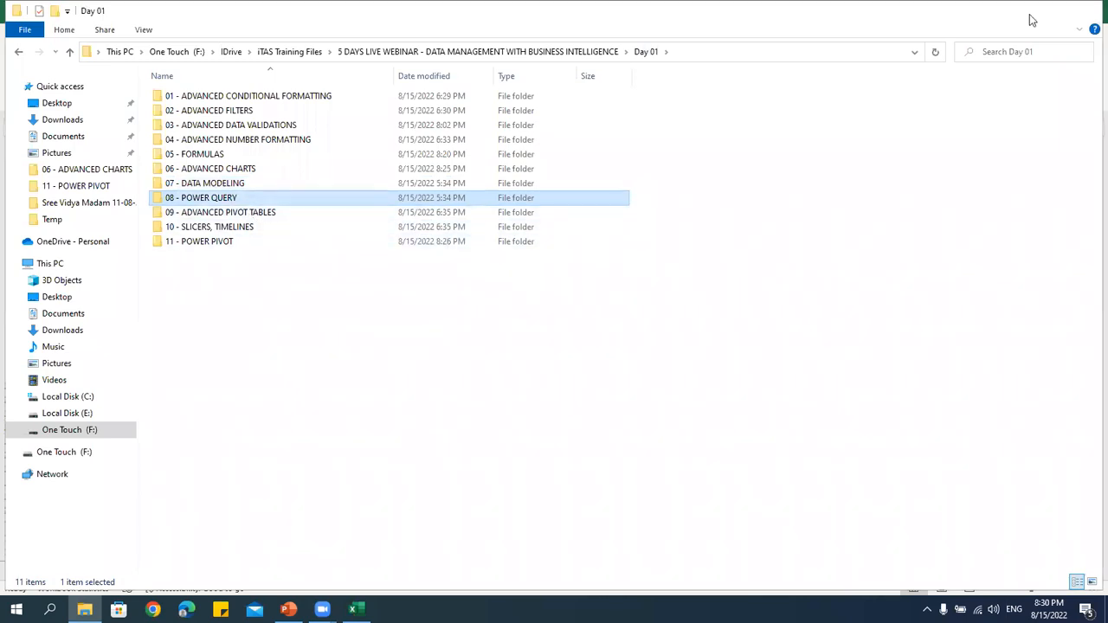
# Move Region to the pivot table's report filter and add Ship Mode from the ShipMode table to the rows.
pyautogui.moveTo(917, 502); pyautogui.dragTo(918, 438)
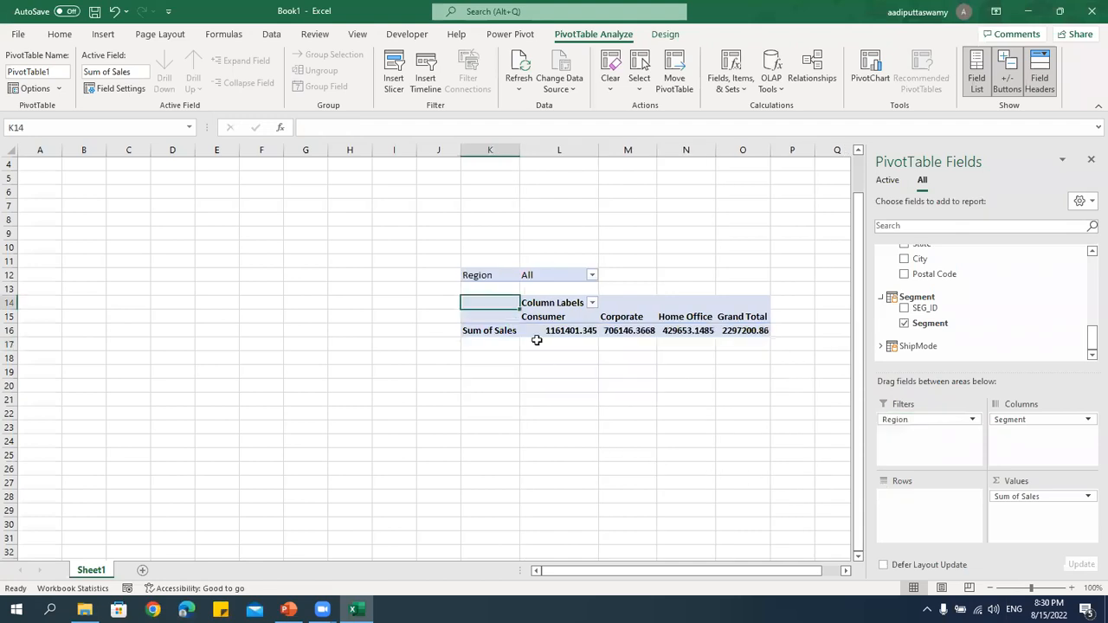
pyautogui.click(880, 346)
pyautogui.moveTo(932, 344); pyautogui.dragTo(953, 512)
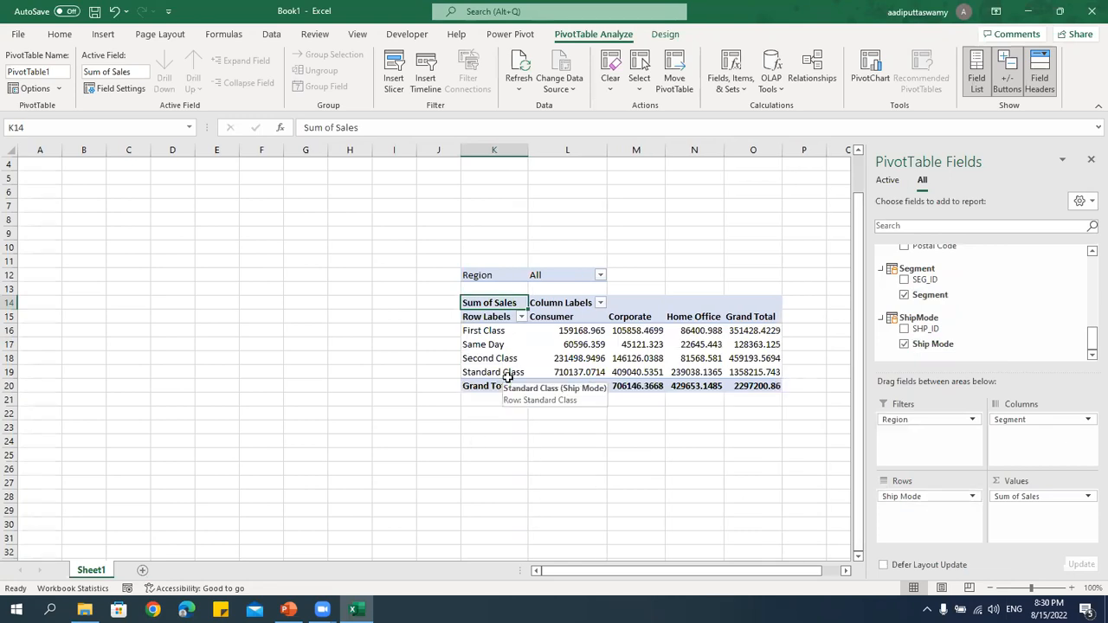
# Filter the pivot table to the Central region.
pyautogui.click(600, 275)
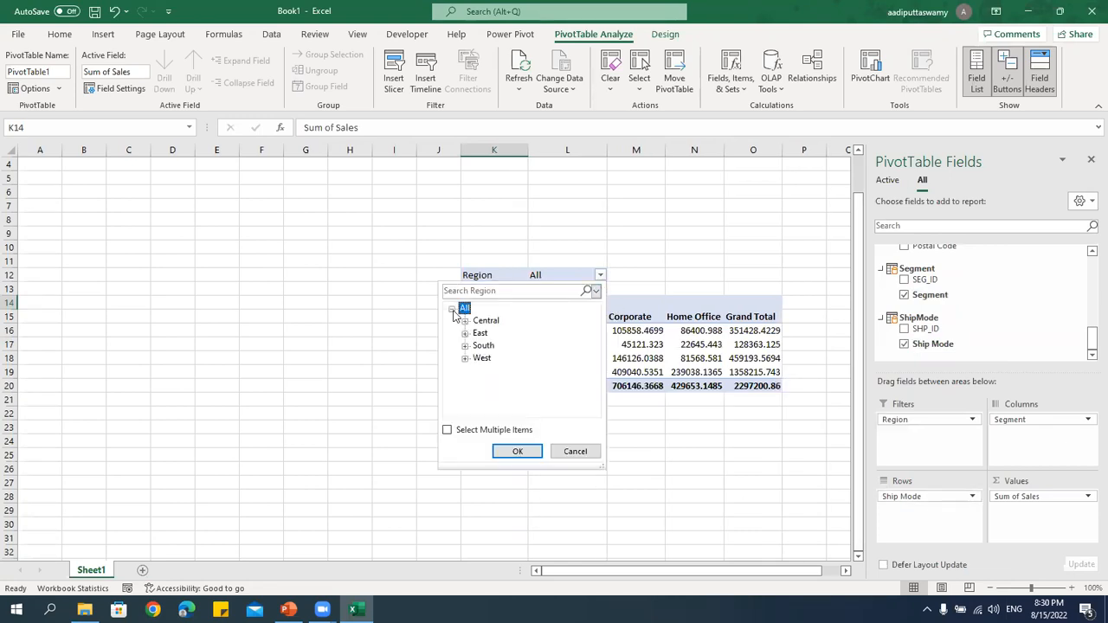
pyautogui.click(478, 321)
pyautogui.click(517, 451)
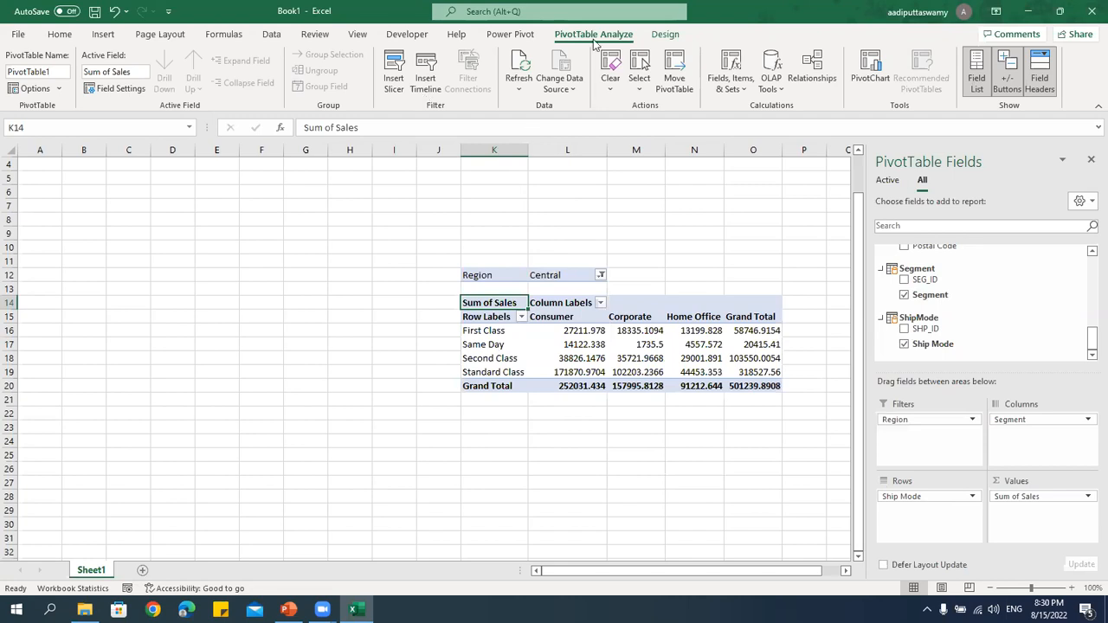
# Insert a slicer for the Region field of the Location table and place it beside the pivot table over columns F to H.
pyautogui.click(395, 71)
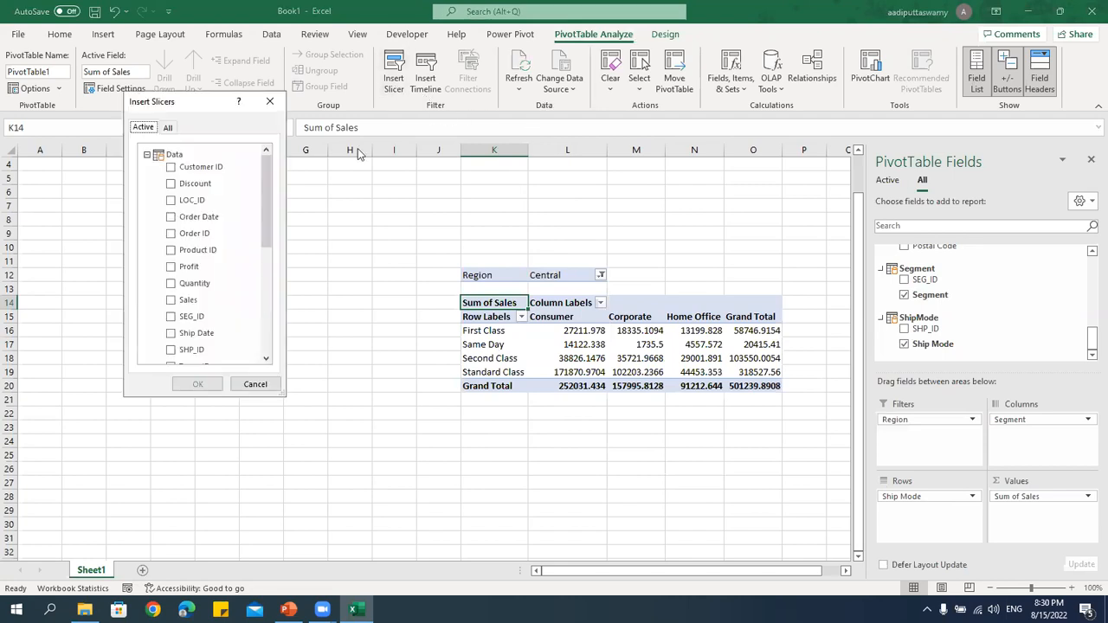
pyautogui.click(148, 154)
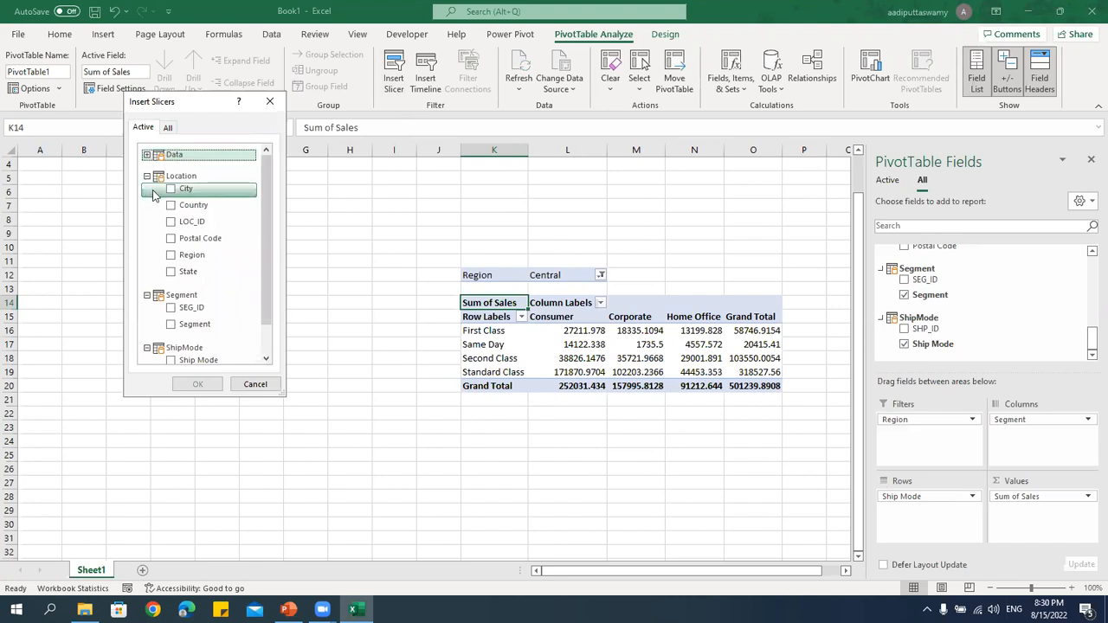
pyautogui.click(147, 176)
pyautogui.click(147, 176)
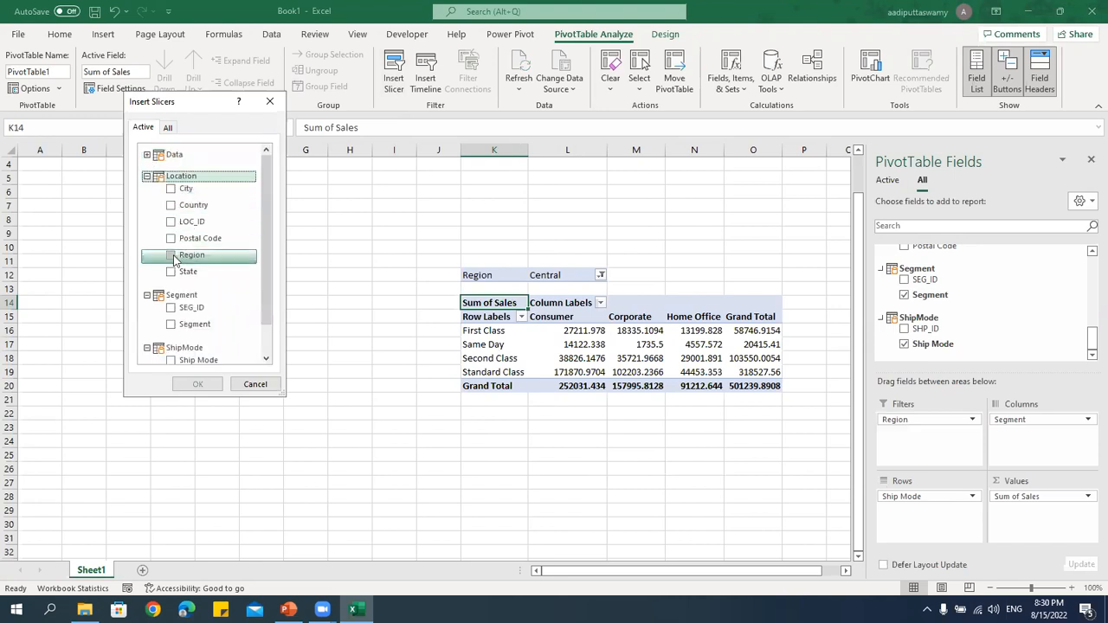
pyautogui.click(171, 255)
pyautogui.click(198, 383)
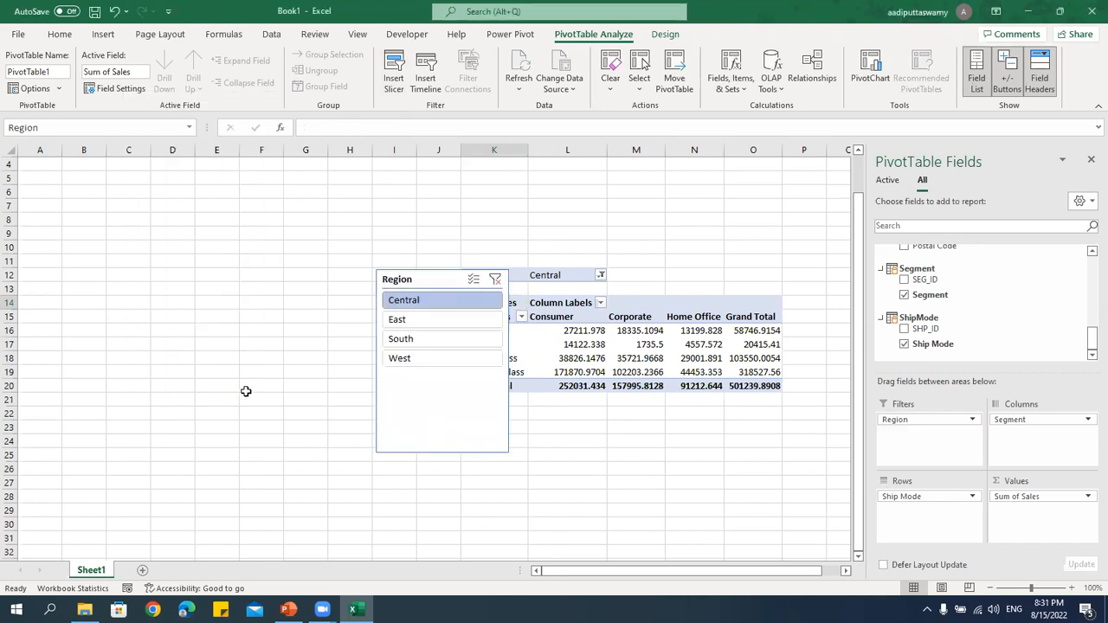
pyautogui.click(428, 276)
pyautogui.moveTo(428, 276); pyautogui.dragTo(303, 275)
# Remove Region from the pivot table's report filter and shorten the Region slicer to fit its four items.
pyautogui.click(507, 287)
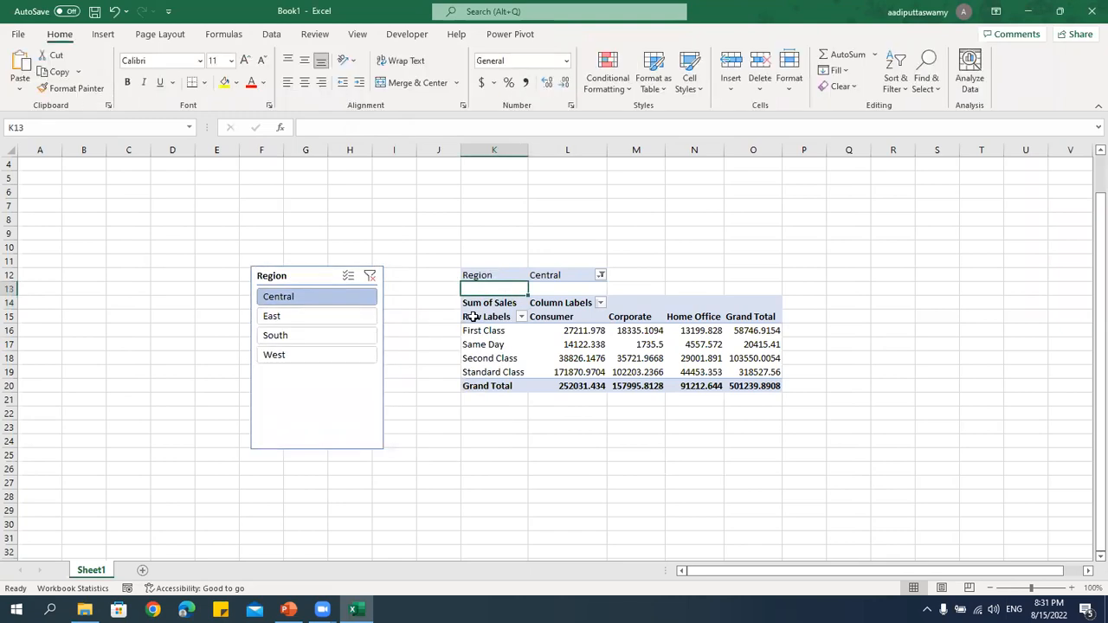
pyautogui.click(496, 276)
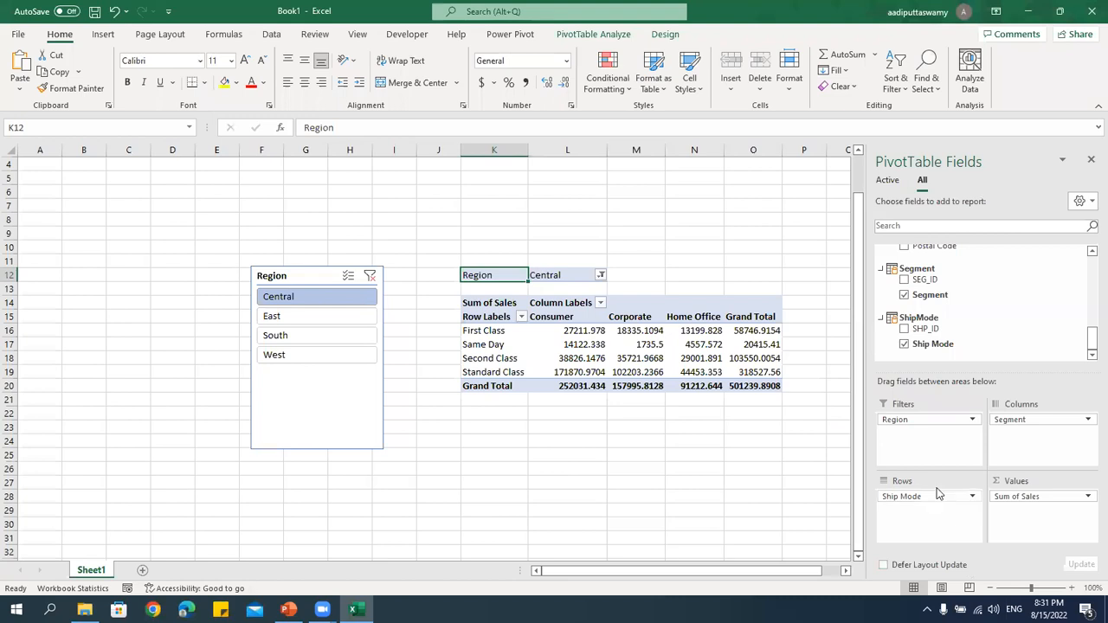
pyautogui.moveTo(907, 420); pyautogui.dragTo(563, 558)
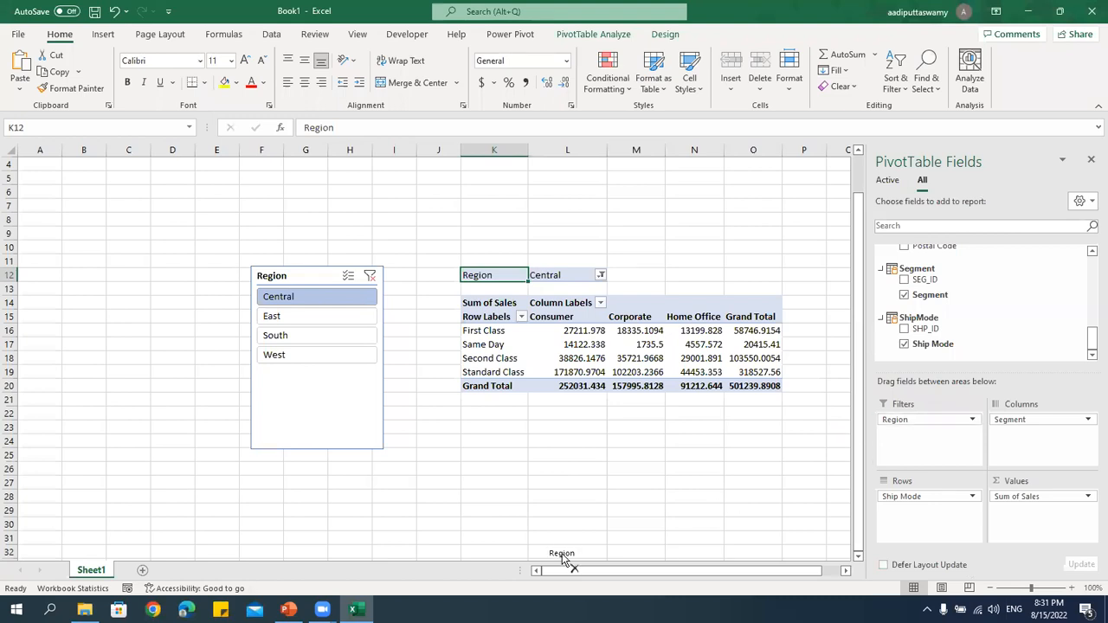
pyautogui.click(339, 450)
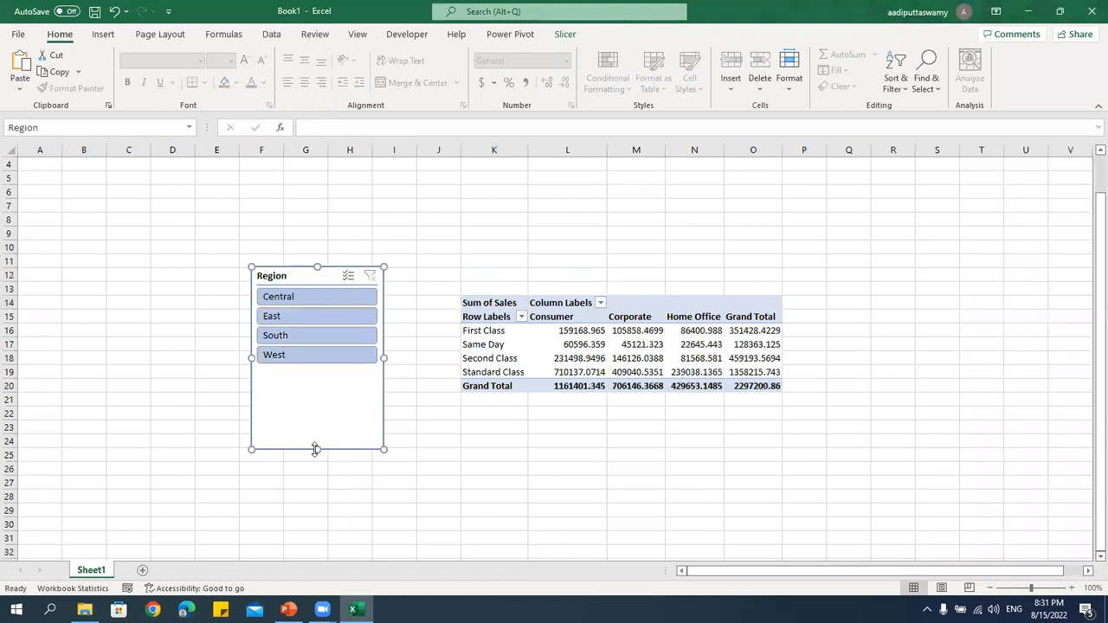
pyautogui.moveTo(353, 382); pyautogui.dragTo(354, 383)
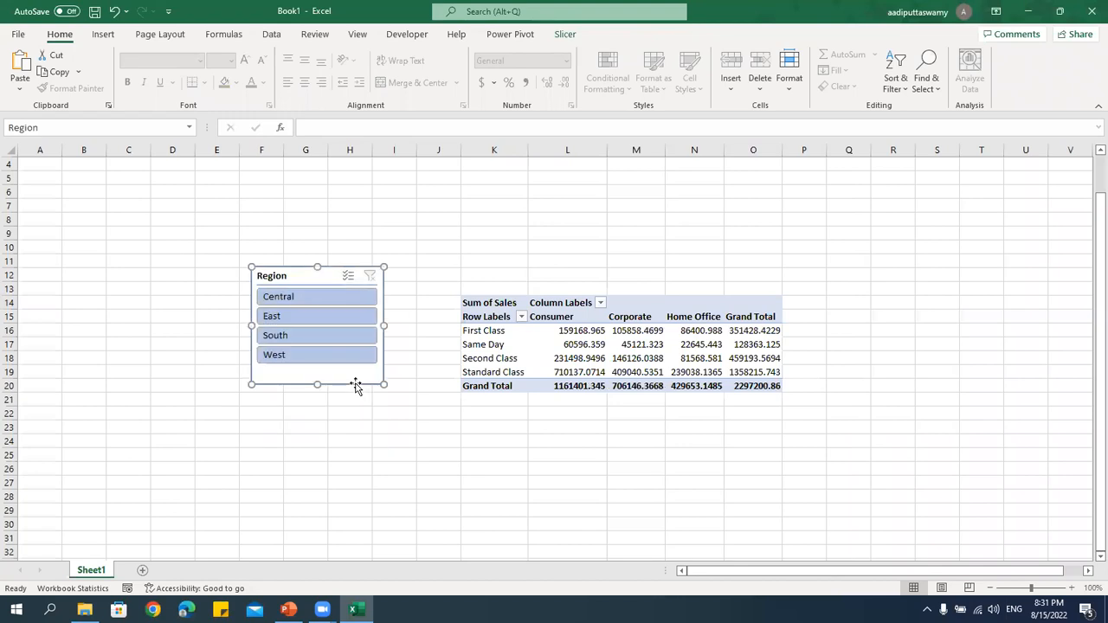
# Filter the pivot table with the Region slicer by Central, East, South and West in turn, ending on West.
pyautogui.click(329, 301)
pyautogui.click(327, 317)
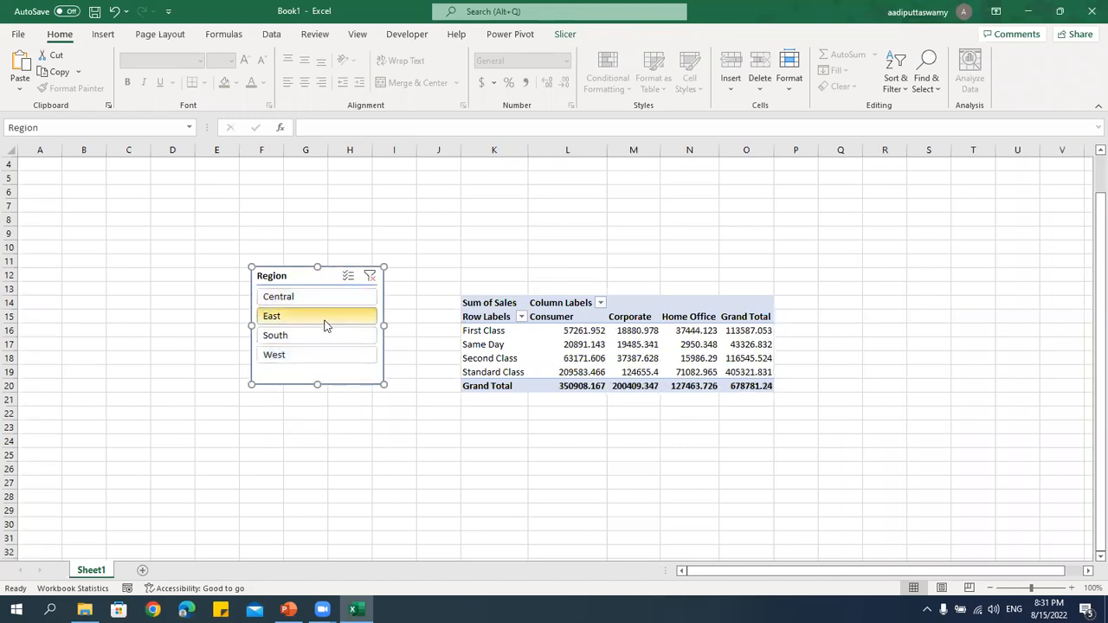
pyautogui.click(325, 336)
pyautogui.click(324, 356)
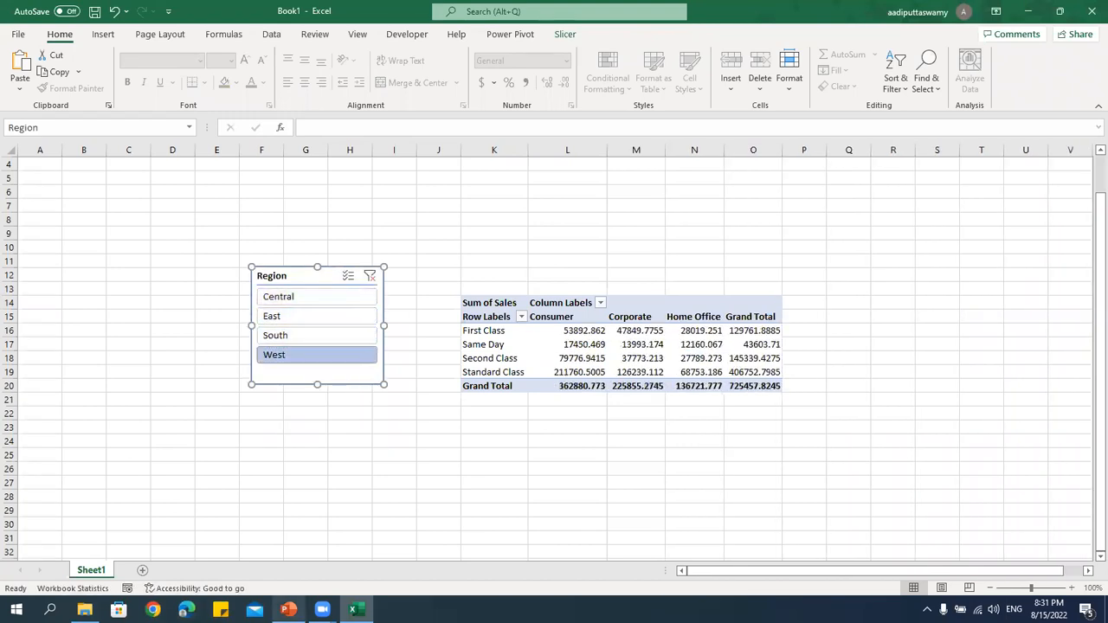
pyautogui.moveTo(288, 610)
pyautogui.click(403, 388)
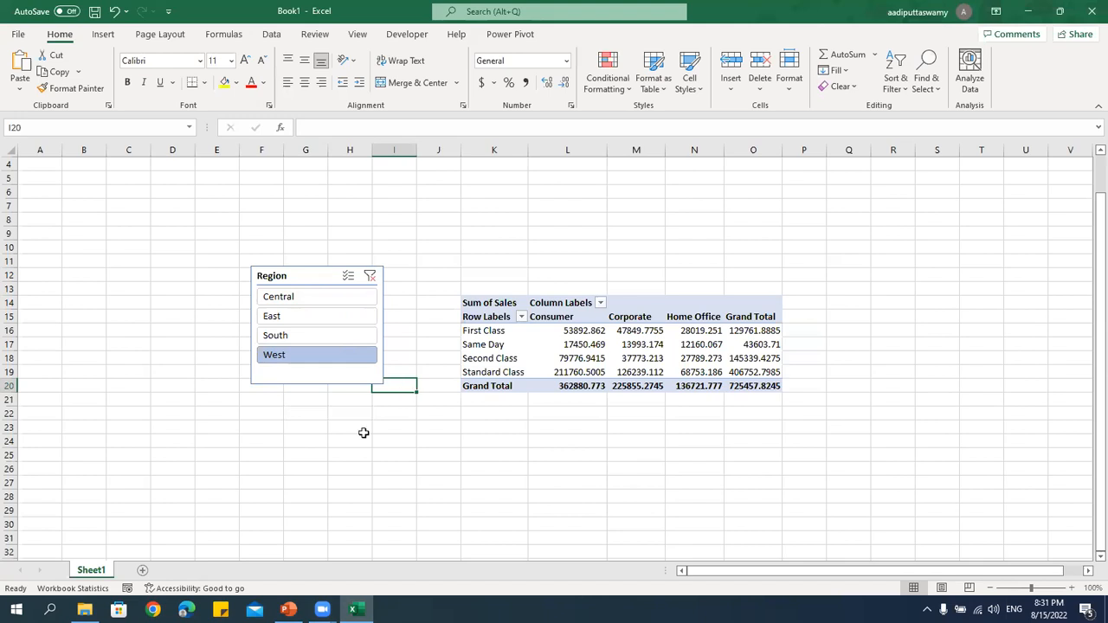
# Switch to Chrome with the Analytics Solutions profile, open the itasinc.in website and select its full address.
pyautogui.click(153, 609)
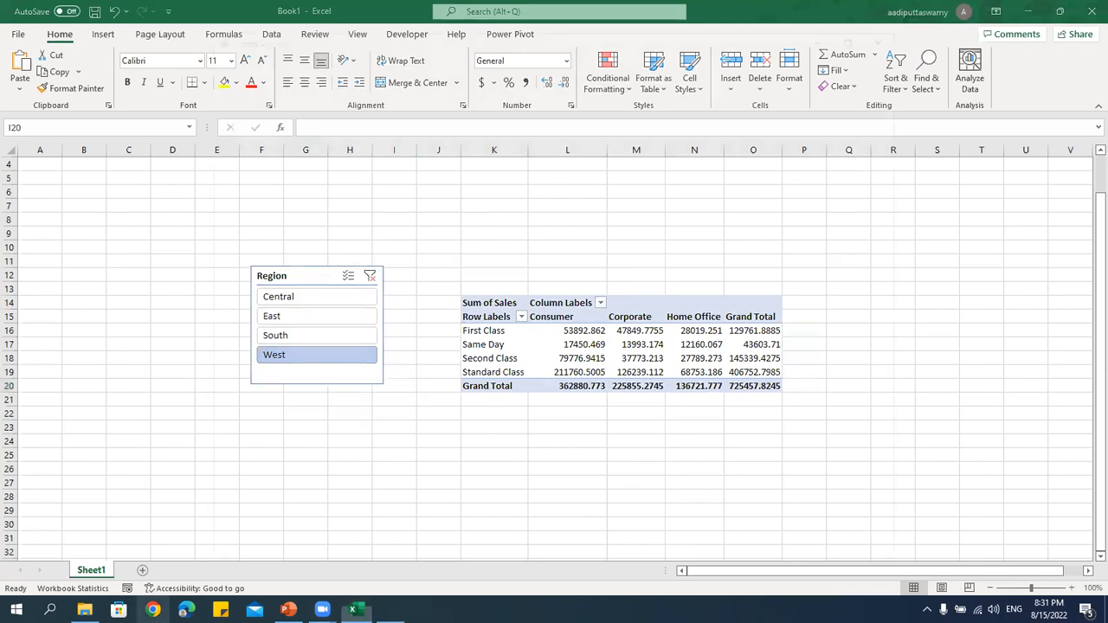
pyautogui.click(861, 32)
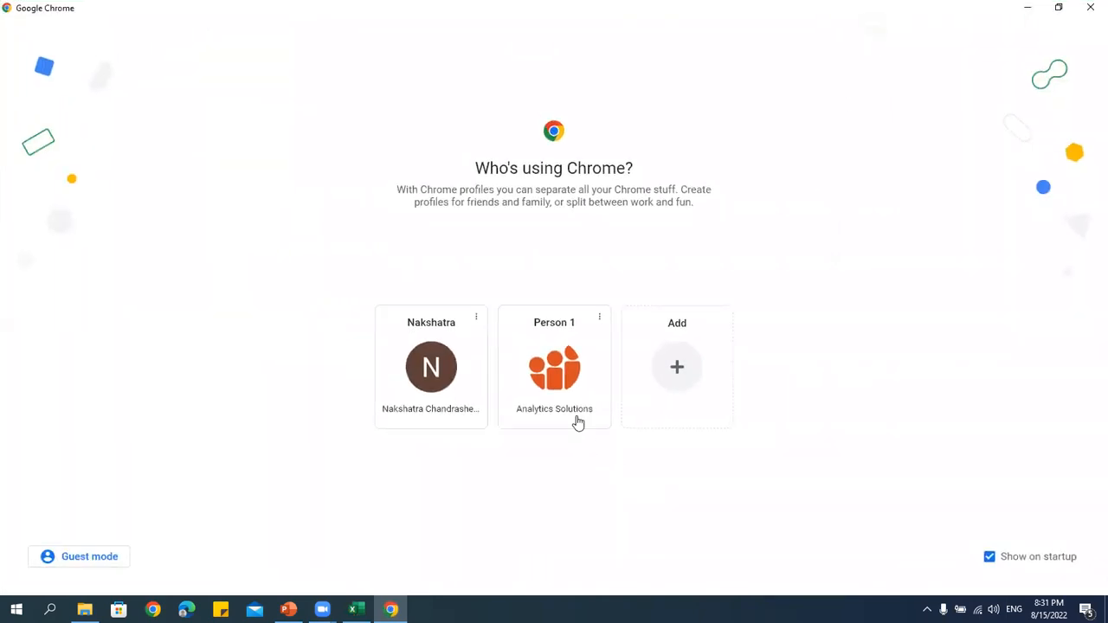
pyautogui.click(558, 365)
pyautogui.click(255, 36)
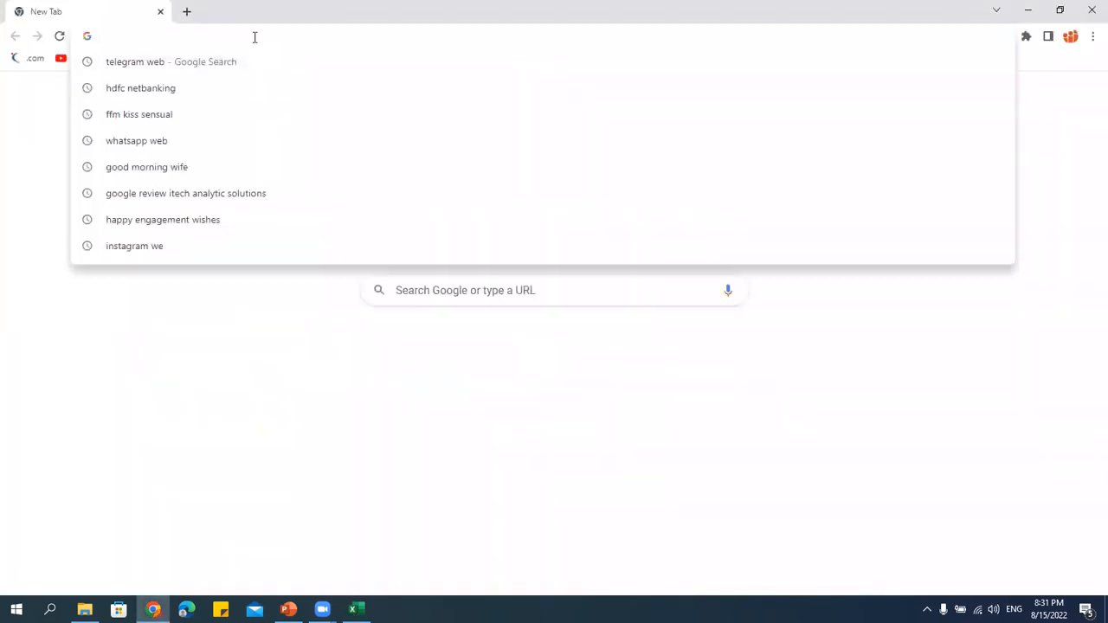
pyautogui.write('itas')
pyautogui.press('Return')
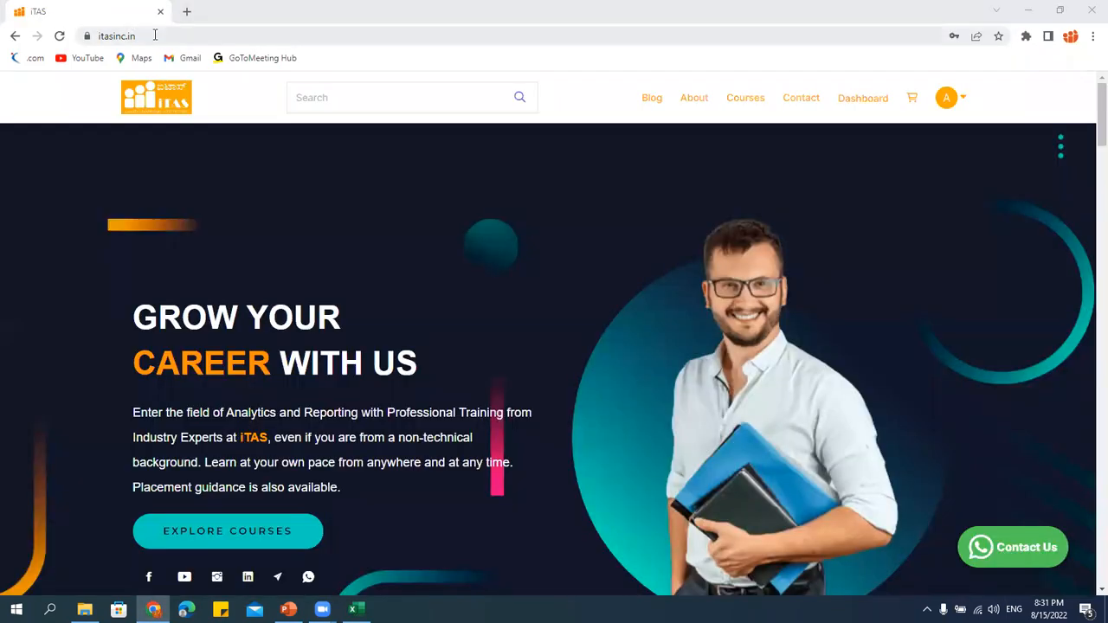
pyautogui.click(178, 35)
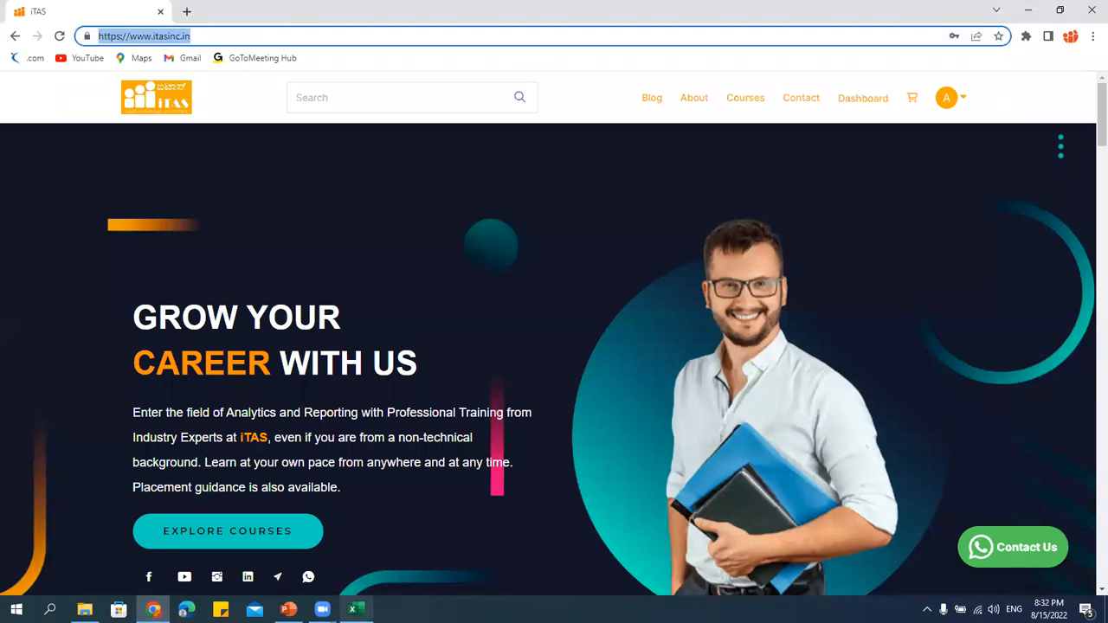
pyautogui.click(317, 597)
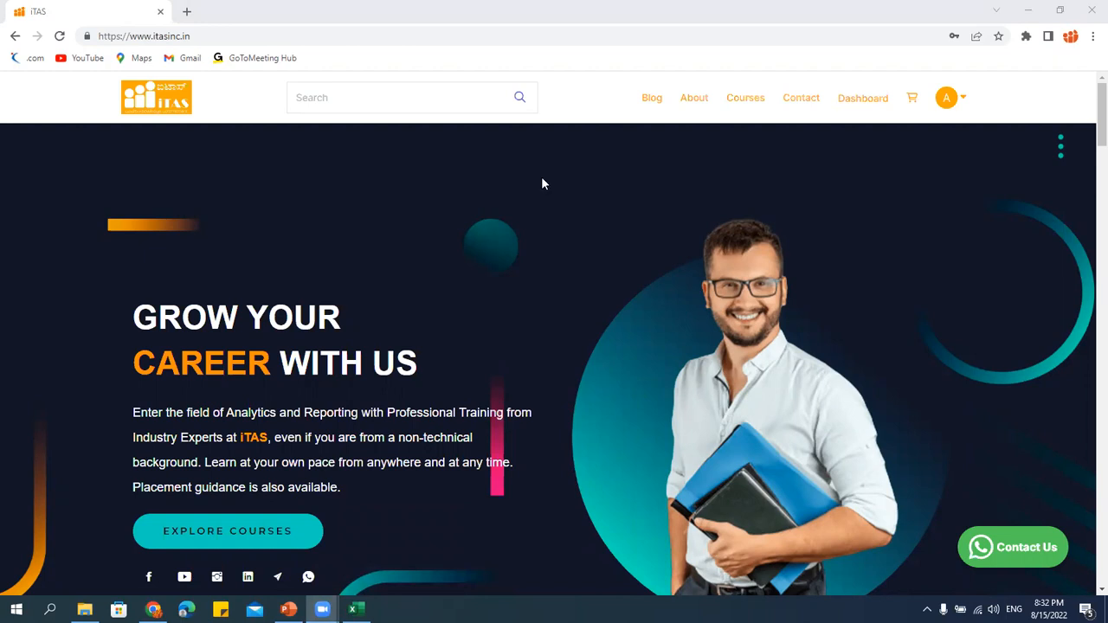
# Open the website's course store and list the courses in the English category.
pyautogui.click(762, 103)
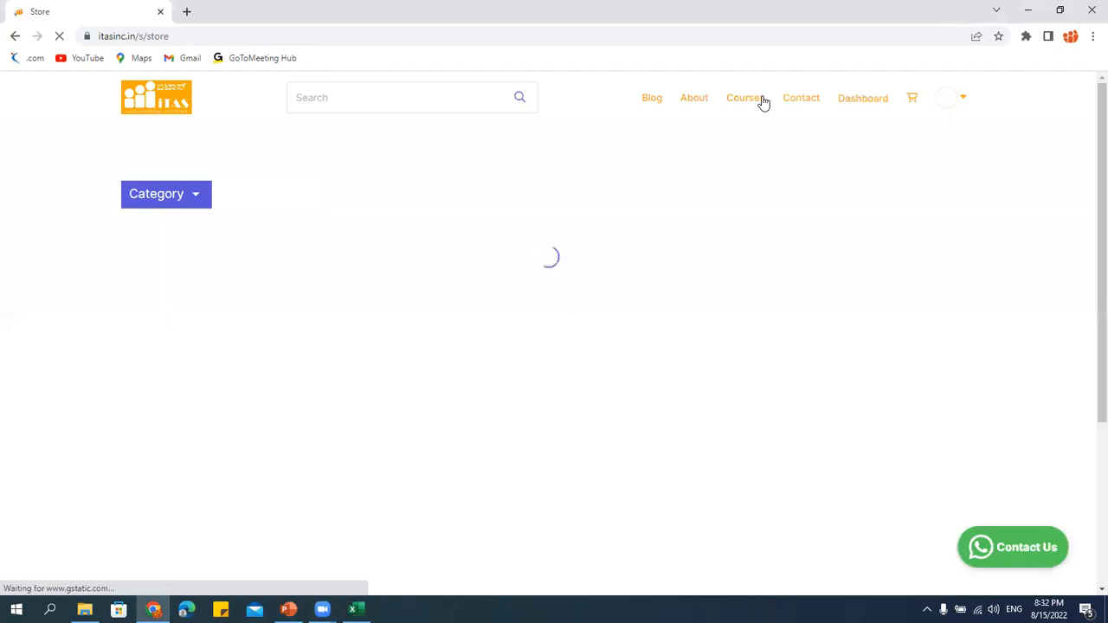
pyautogui.click(192, 199)
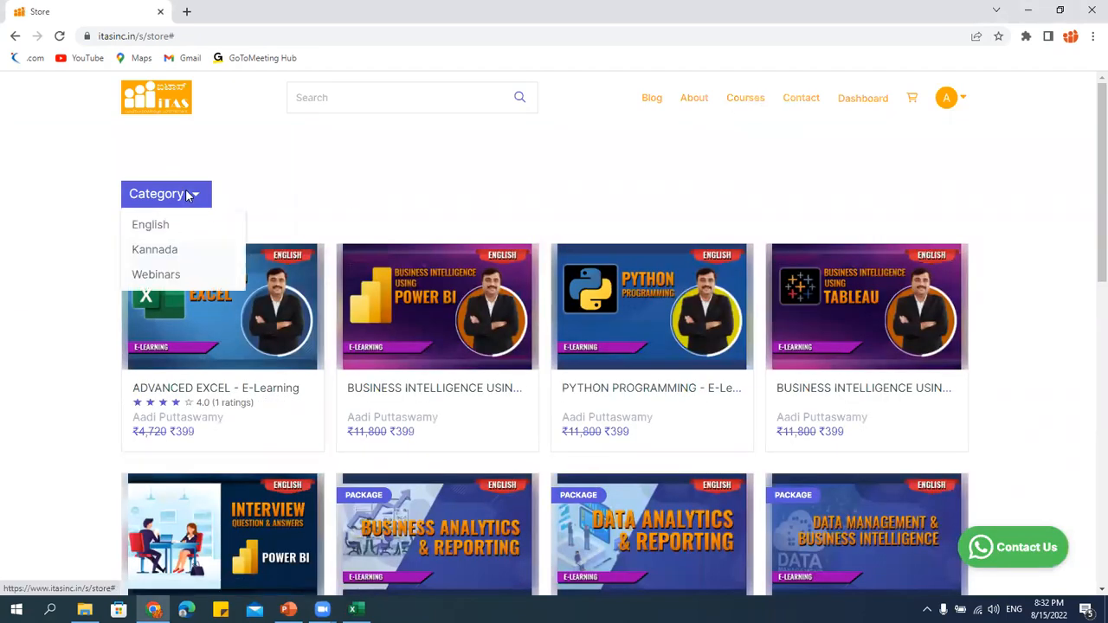
pyautogui.click(185, 228)
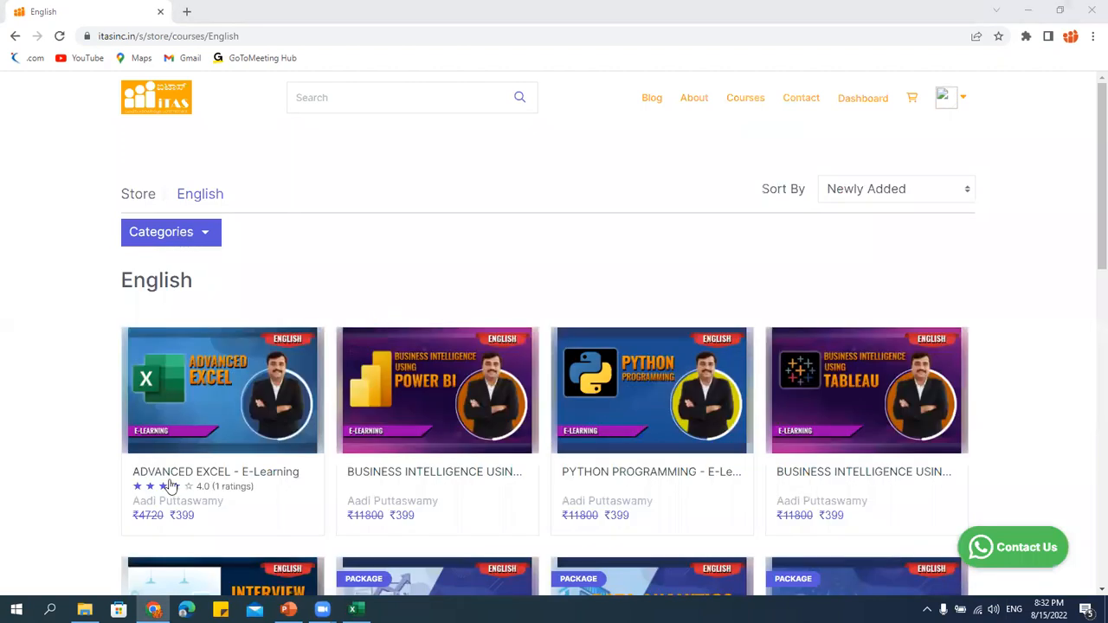
pyautogui.scroll(-2, 258, 338)
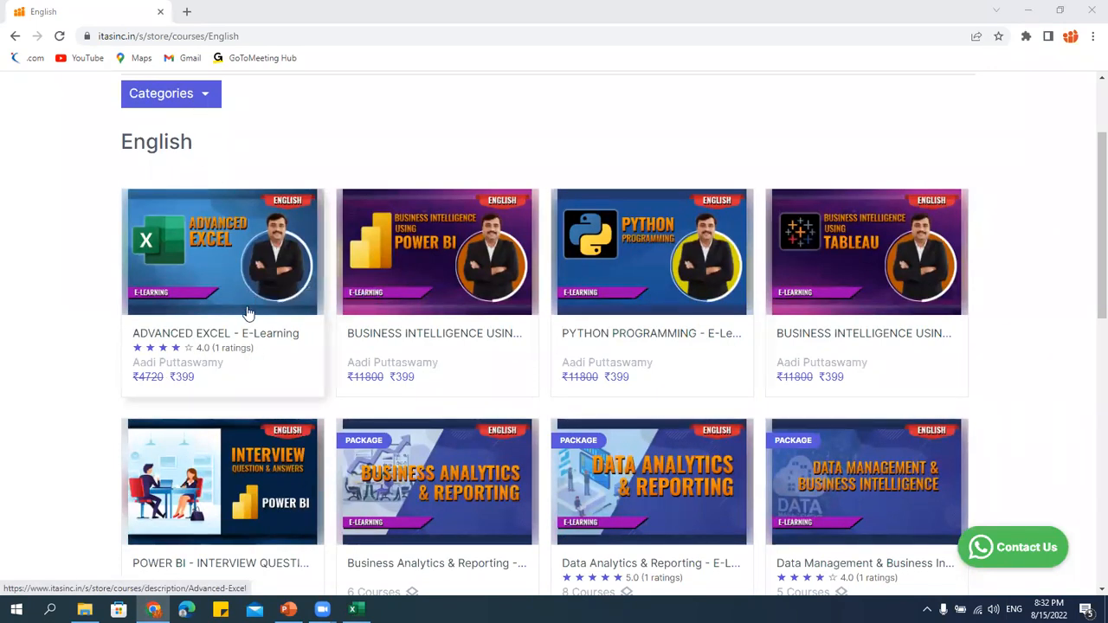
# Narrow the English courses to the E-Learning category and look through the offered courses and packages.
pyautogui.click(197, 94)
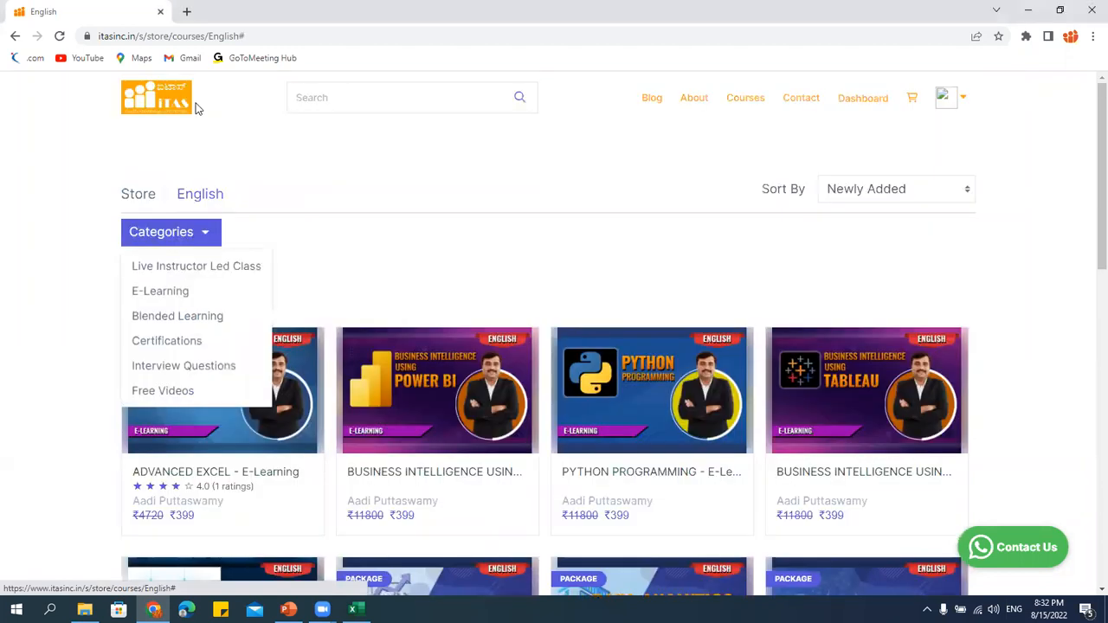
pyautogui.click(179, 295)
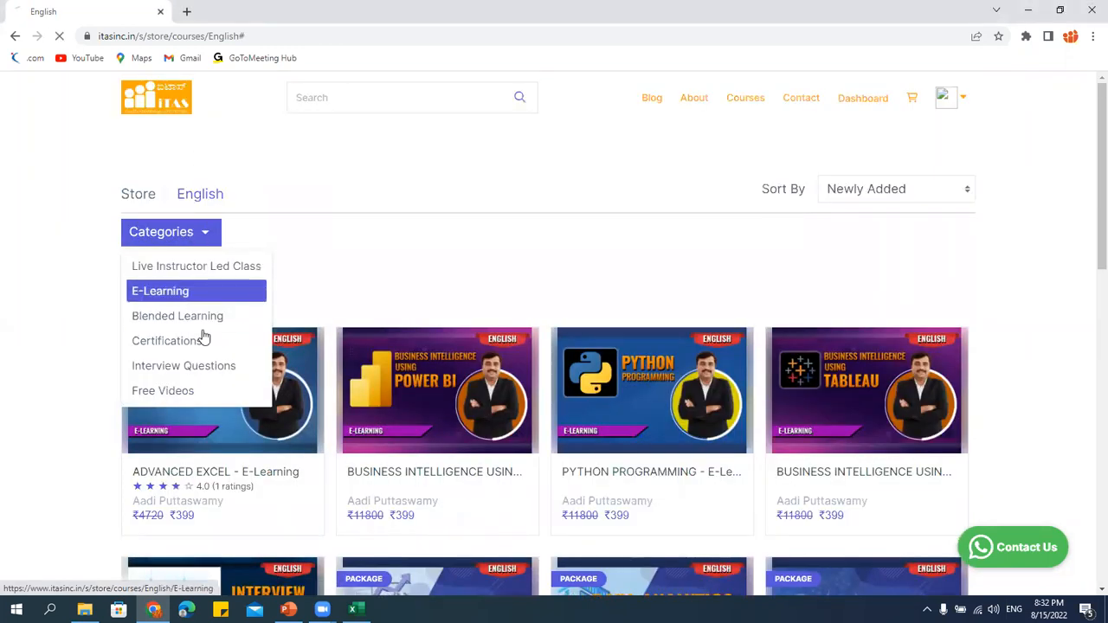
pyautogui.scroll(-2, 379, 329)
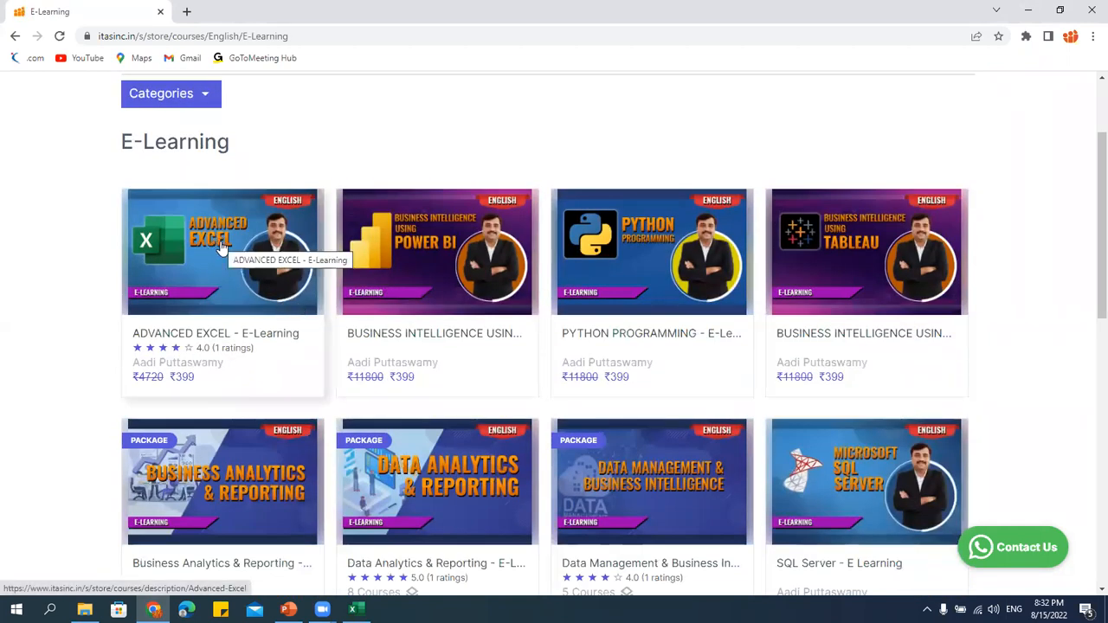
pyautogui.scroll(-4, 697, 377)
pyautogui.scroll(-6, 697, 376)
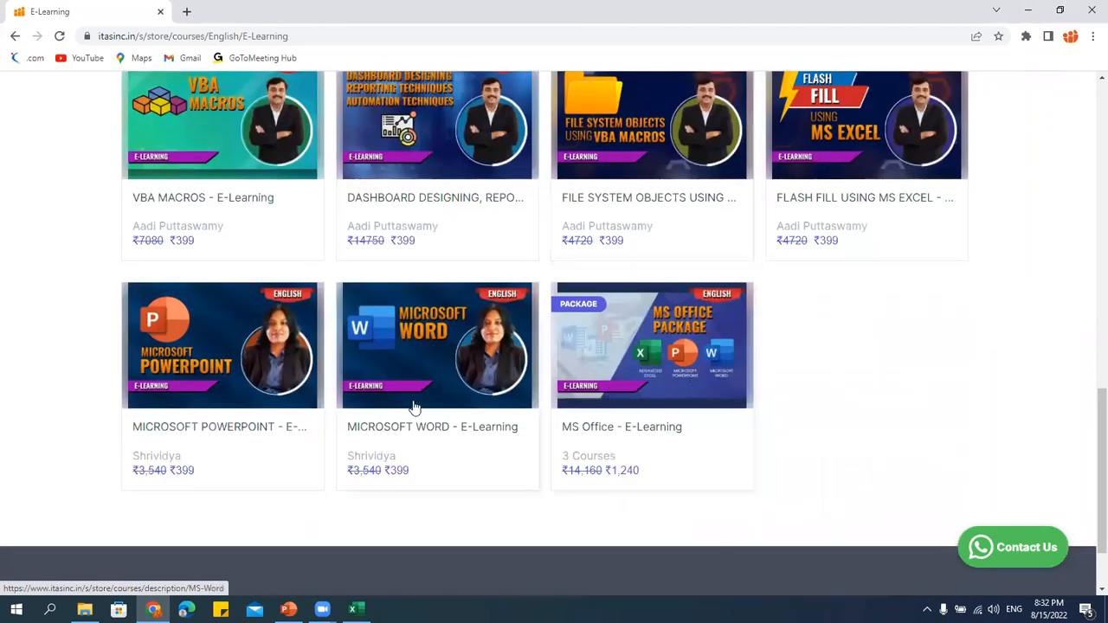
pyautogui.scroll(2, 414, 408)
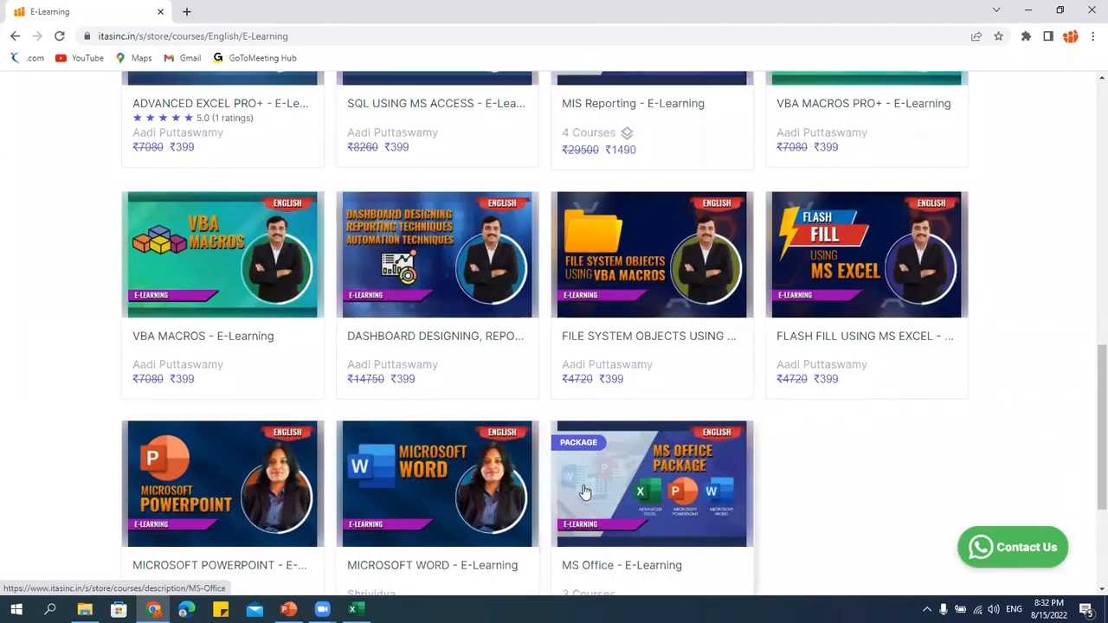
pyautogui.scroll(3, 584, 492)
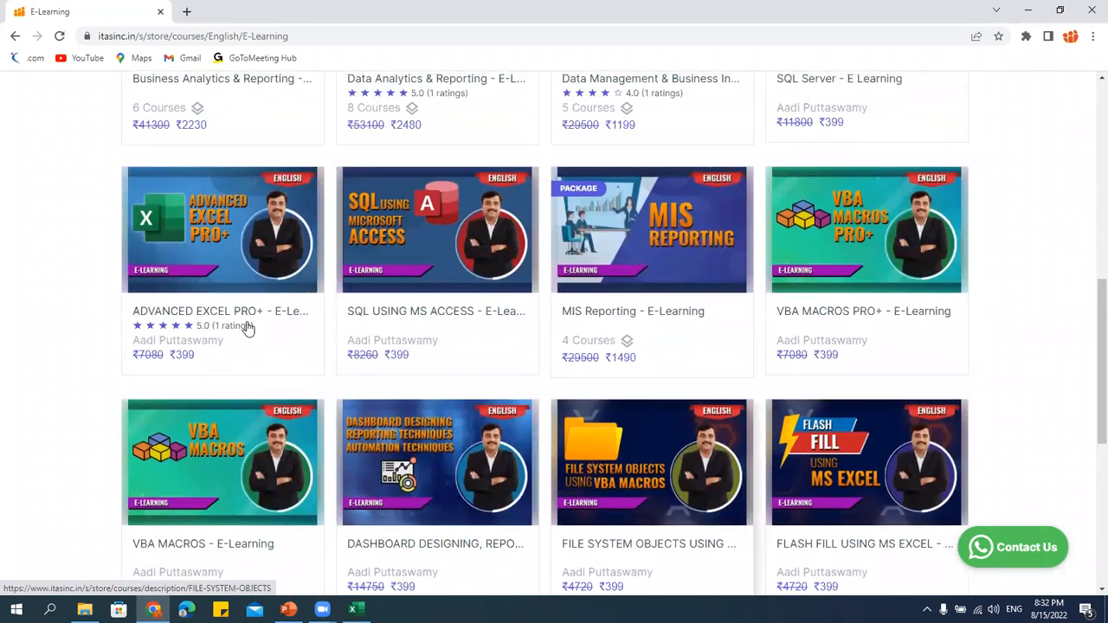
# Open the Advanced Excel Pro+ E-Learning course page and review its description and session list.
pyautogui.click(233, 241)
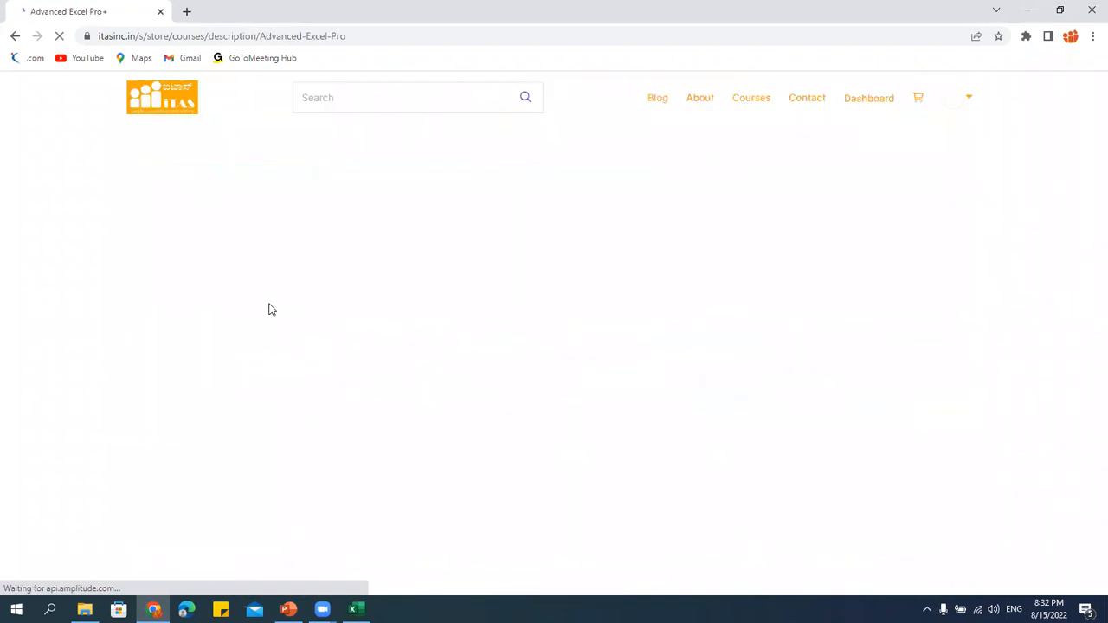
pyautogui.scroll(-5, 534, 359)
pyautogui.scroll(-13, 532, 359)
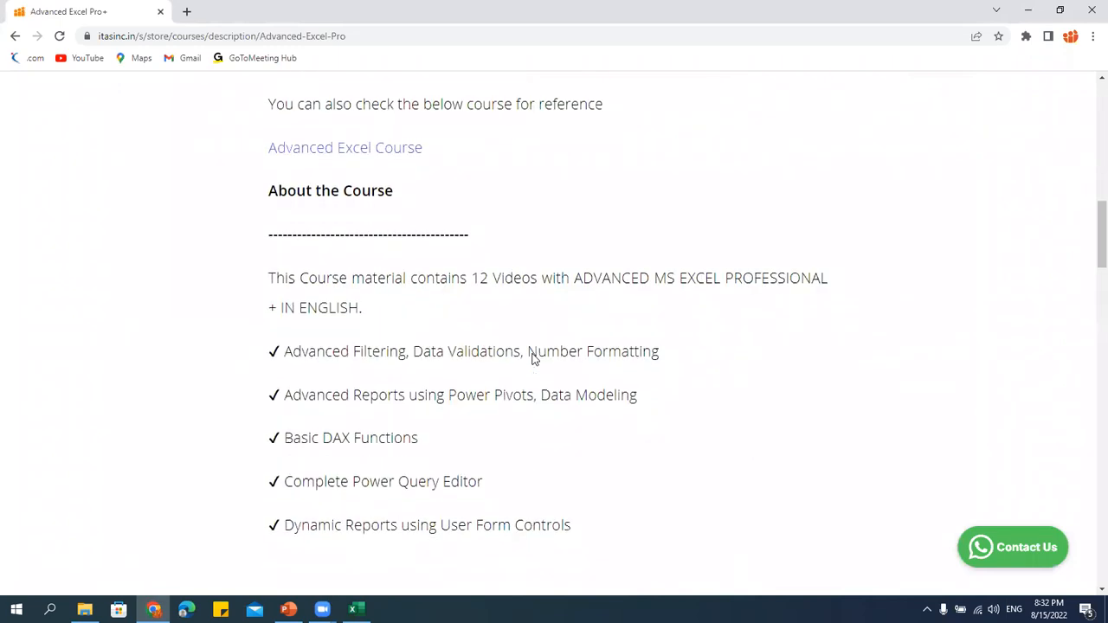
pyautogui.scroll(3, 465, 358)
pyautogui.scroll(-3, 465, 358)
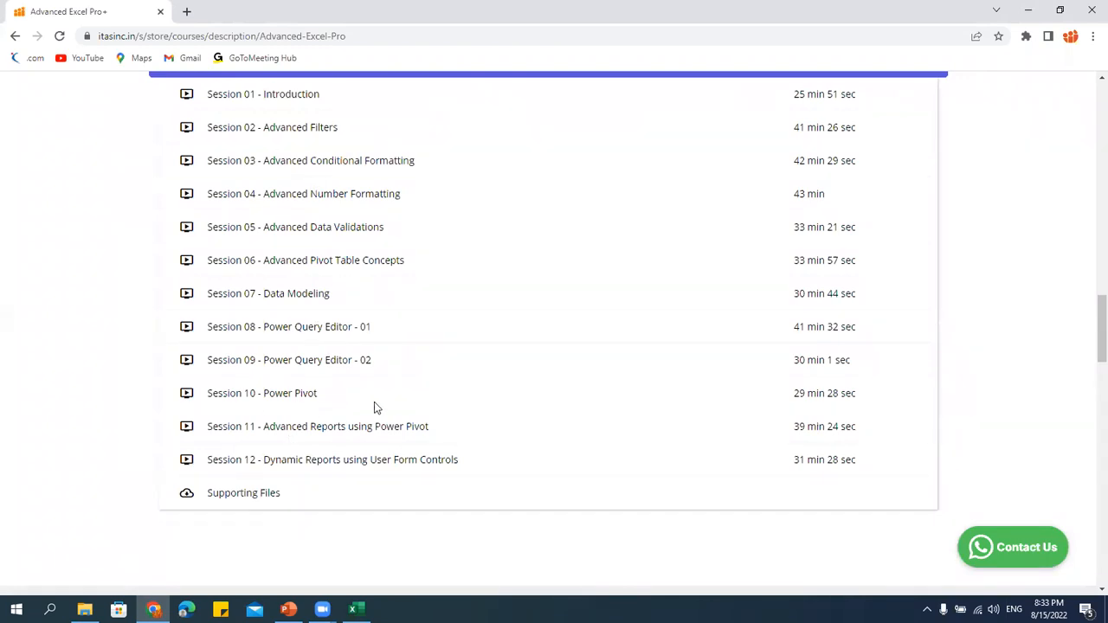
pyautogui.scroll(20, 375, 406)
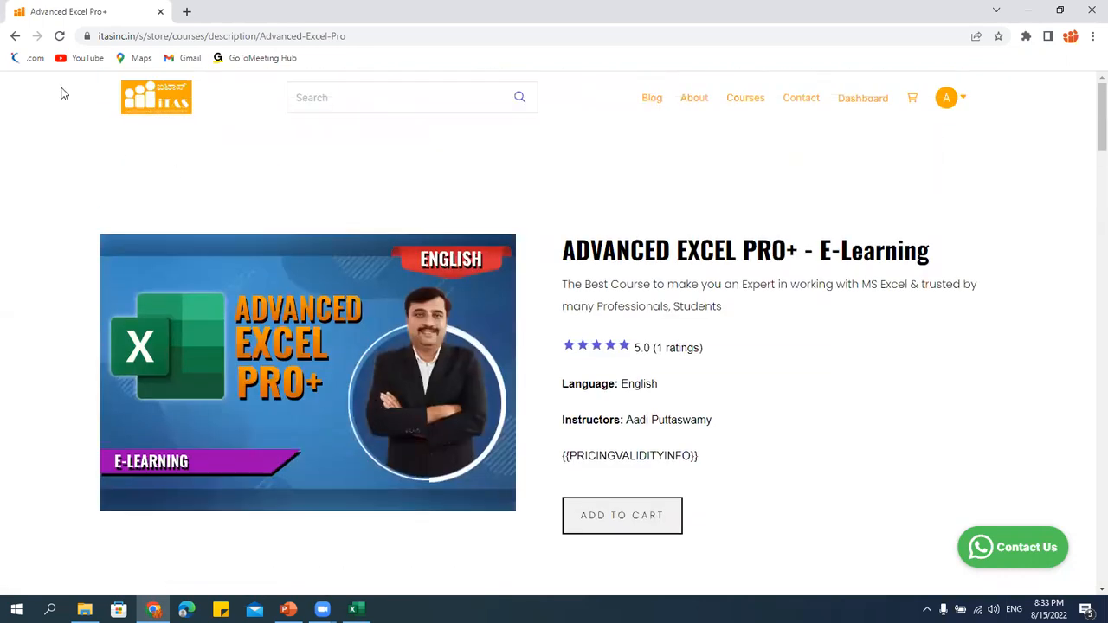
# Return to the E-Learning course list and look at the Advanced Excel and Advanced Excel Pro+ courses.
pyautogui.click(15, 39)
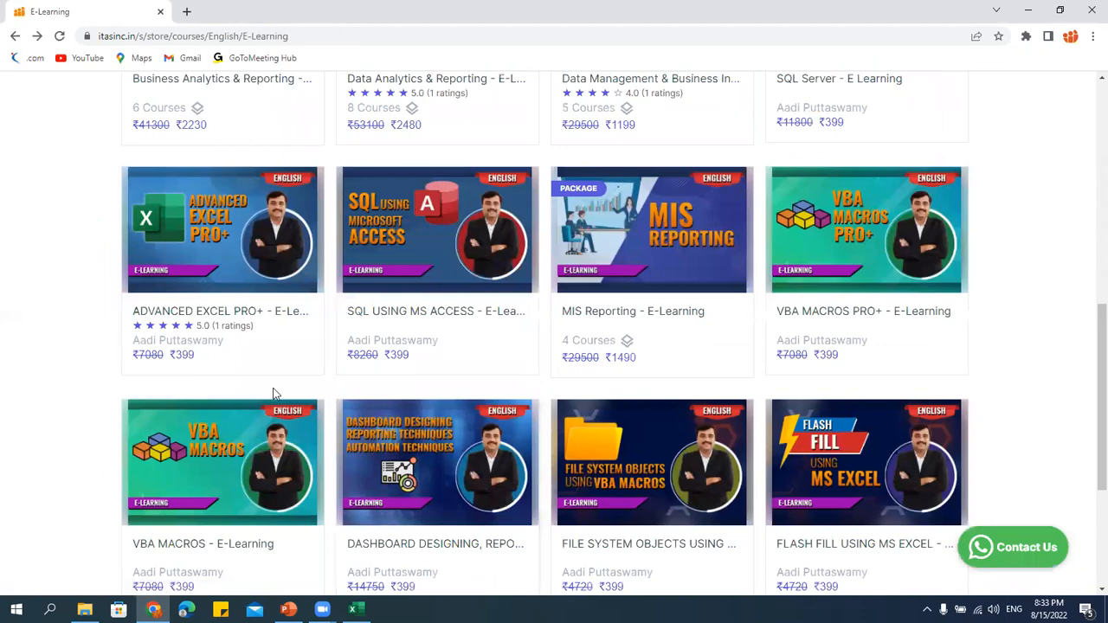
pyautogui.scroll(6, 231, 381)
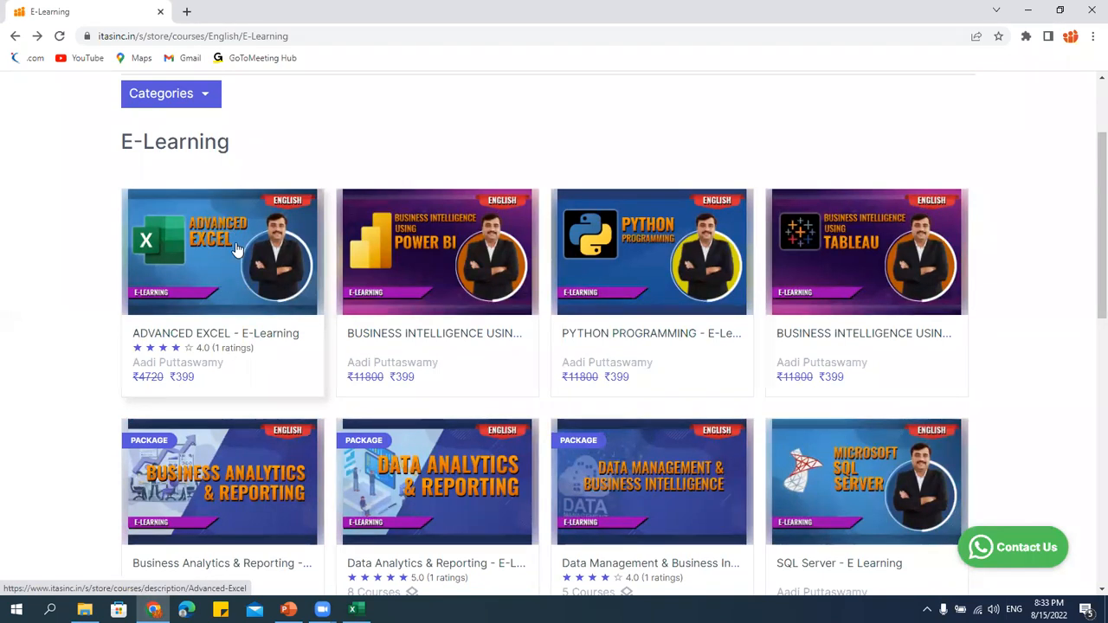
pyautogui.scroll(-4, 246, 282)
pyautogui.scroll(-2, 246, 282)
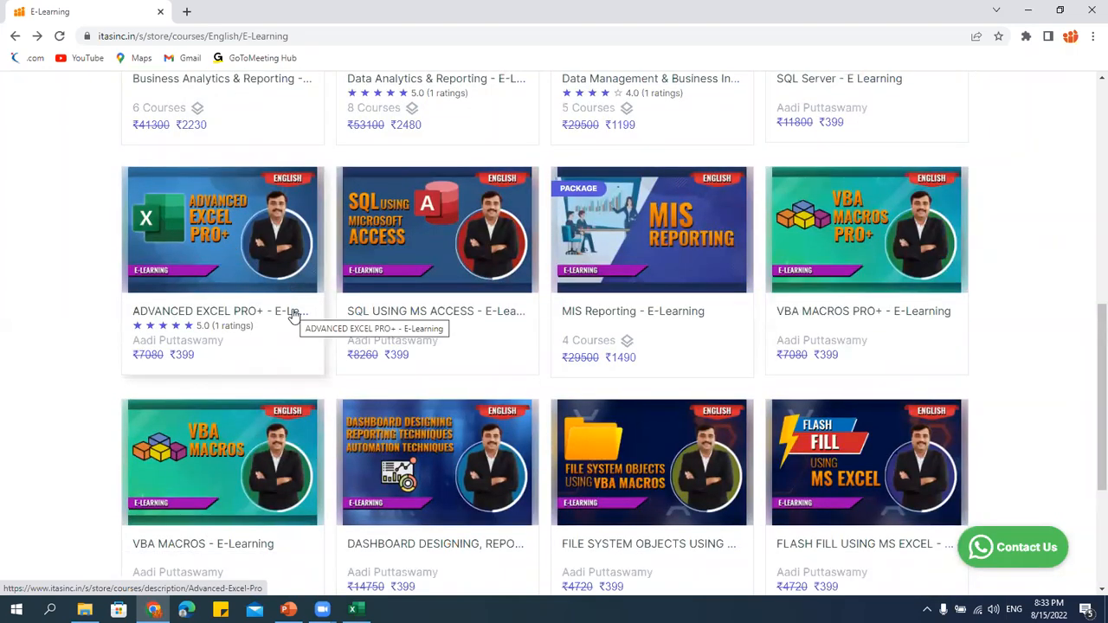
pyautogui.moveTo(353, 610)
pyautogui.moveTo(84, 609)
pyautogui.click(104, 557)
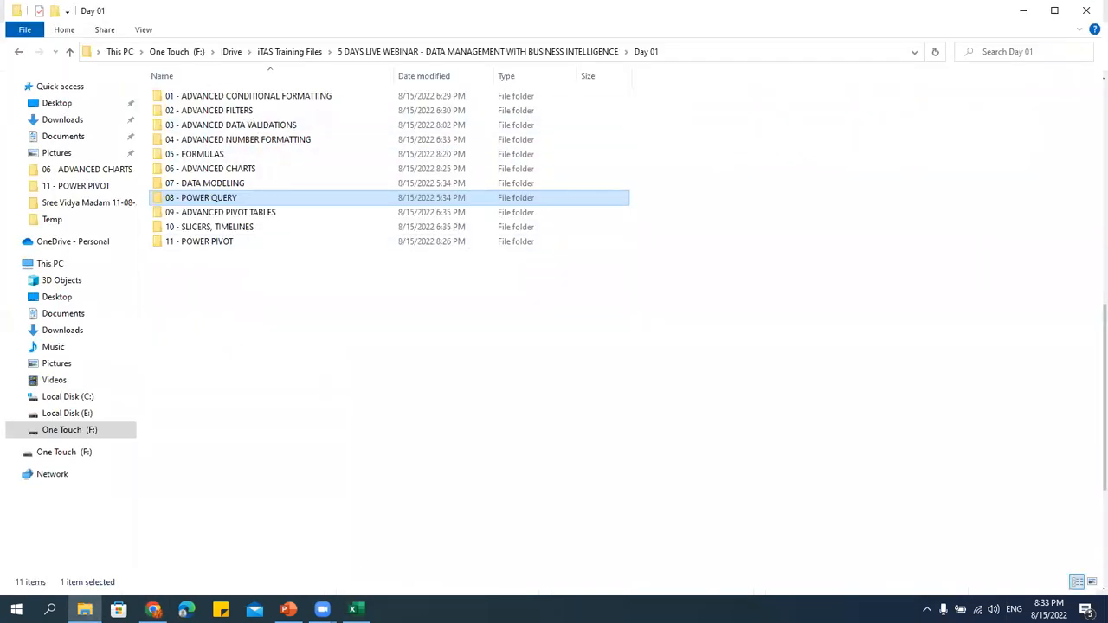
pyautogui.click(355, 609)
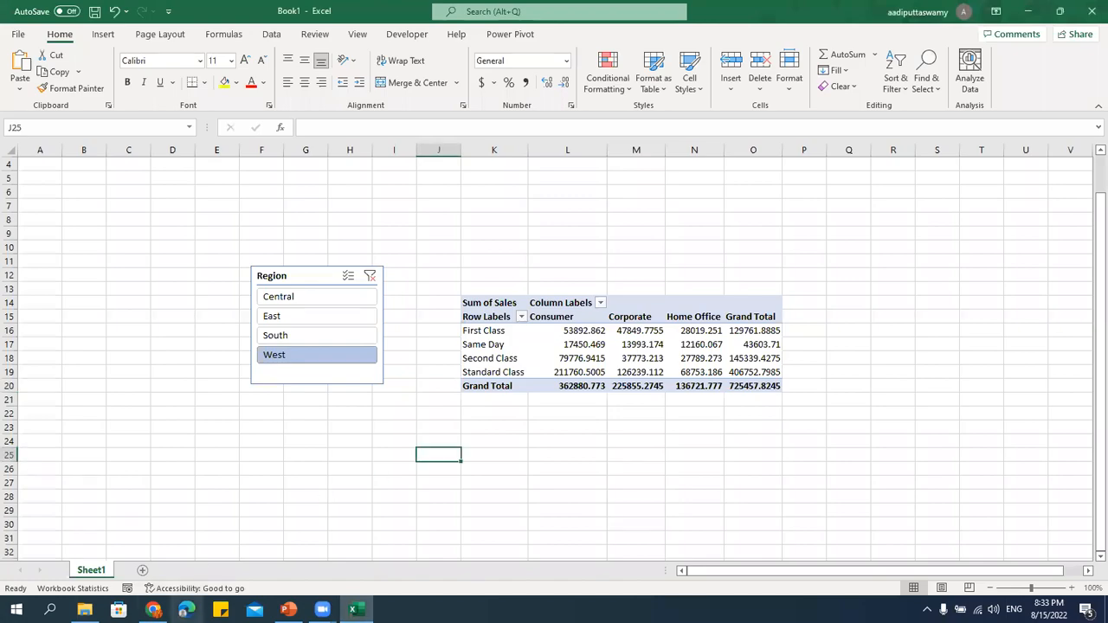
pyautogui.click(152, 610)
# Narrow the E-Learning list to single courses with the Course subcategory.
pyautogui.scroll(7, 364, 244)
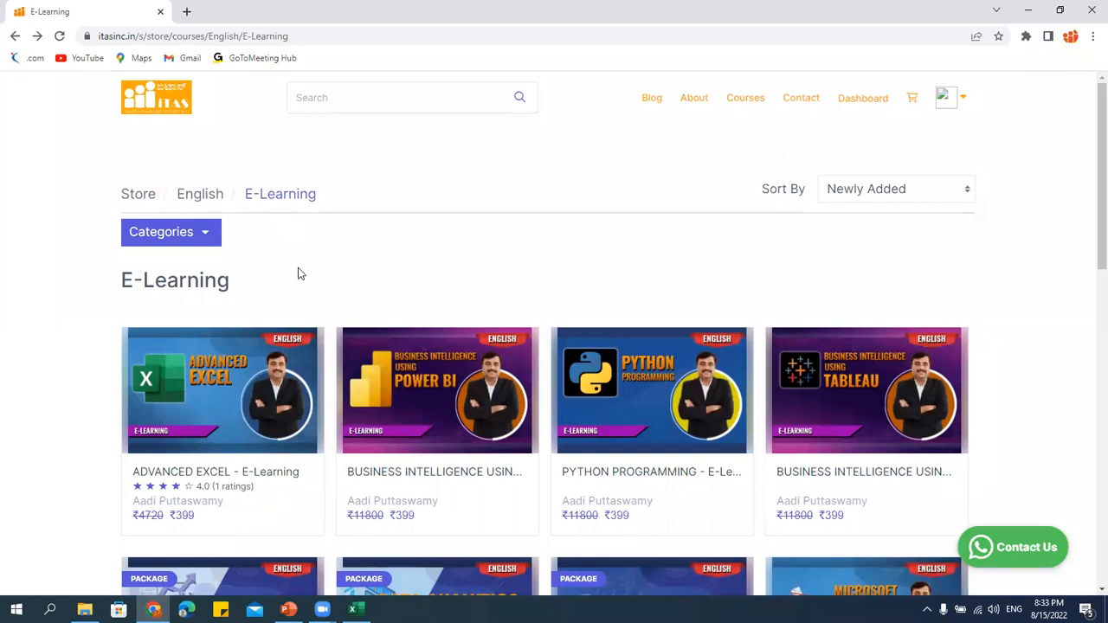
pyautogui.click(207, 242)
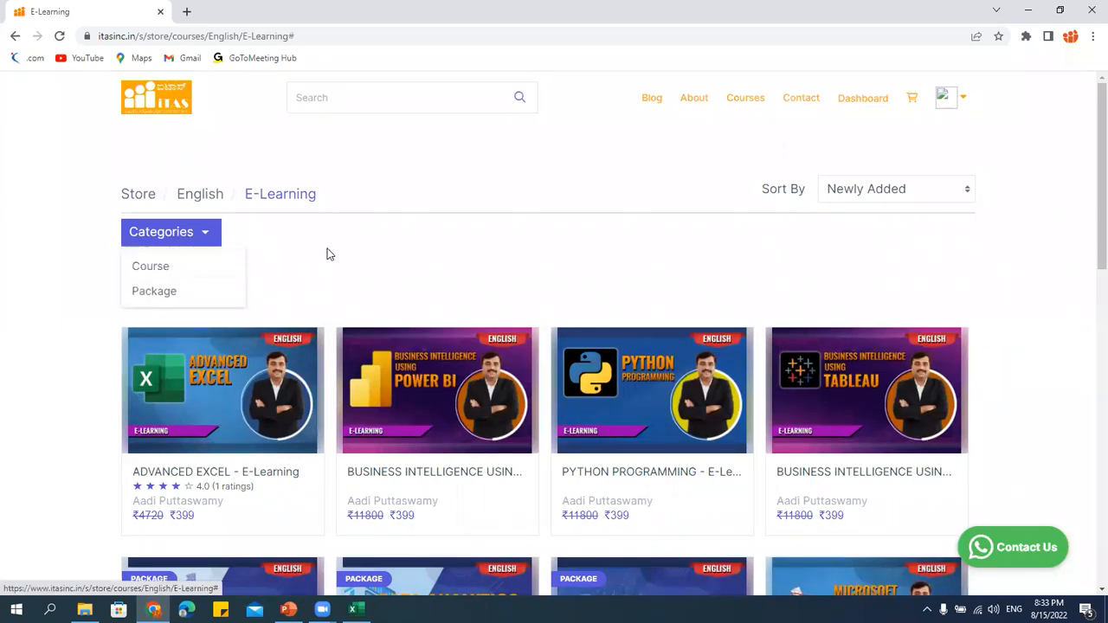
pyautogui.click(193, 271)
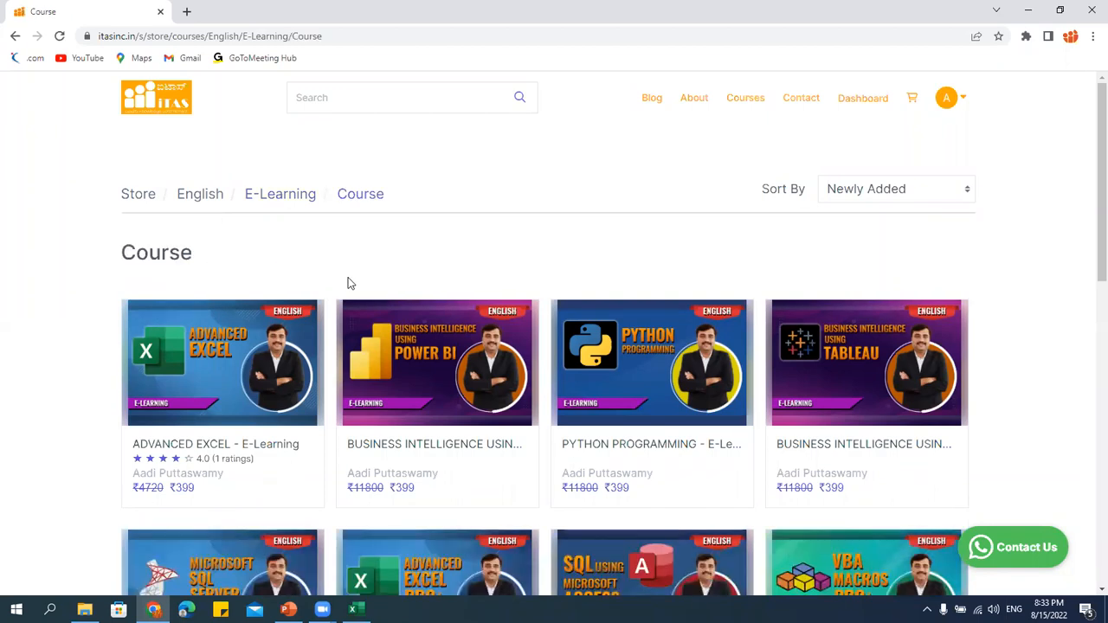
# Go back to the English courses and list the Live Instructor Led Class category.
pyautogui.click(202, 197)
pyautogui.click(180, 239)
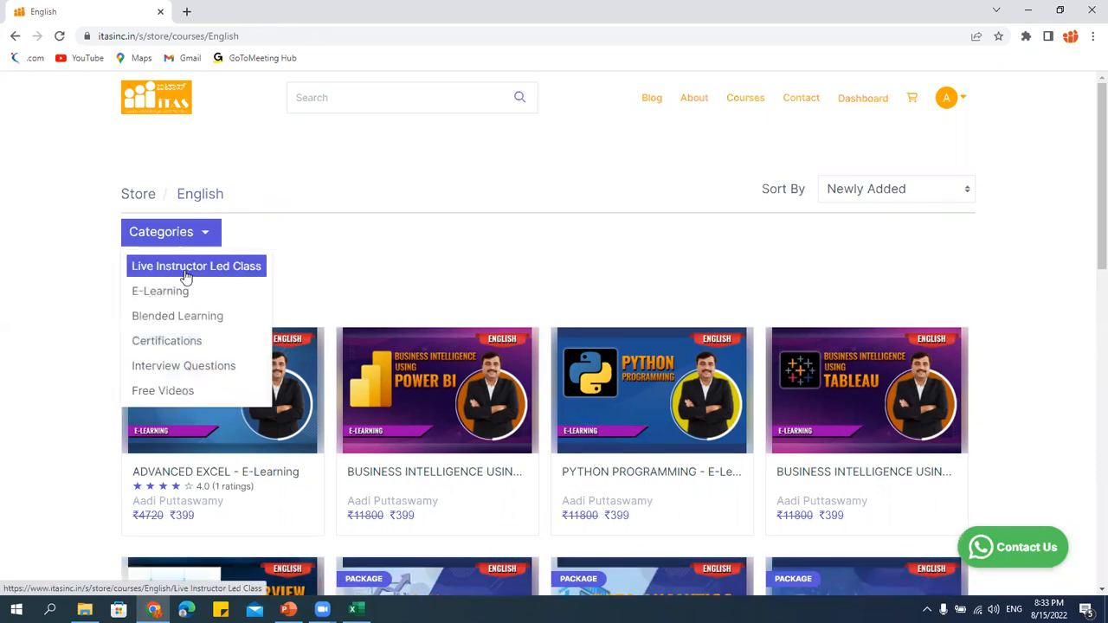
pyautogui.click(196, 269)
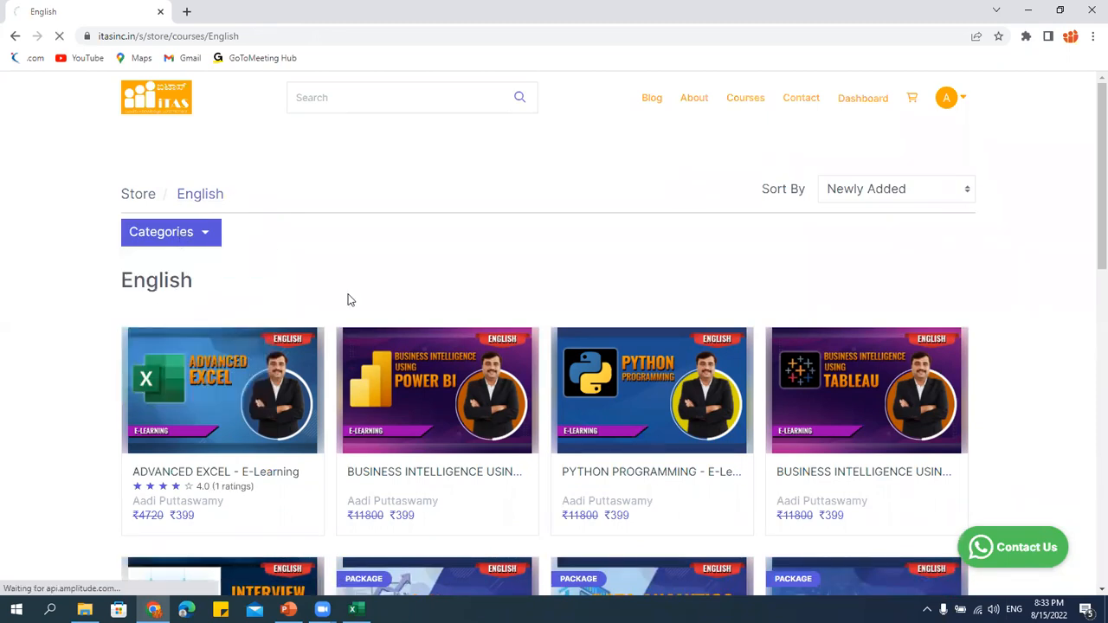
# Look through the live instructor-led classes and packages and their prices.
pyautogui.scroll(-3, 349, 299)
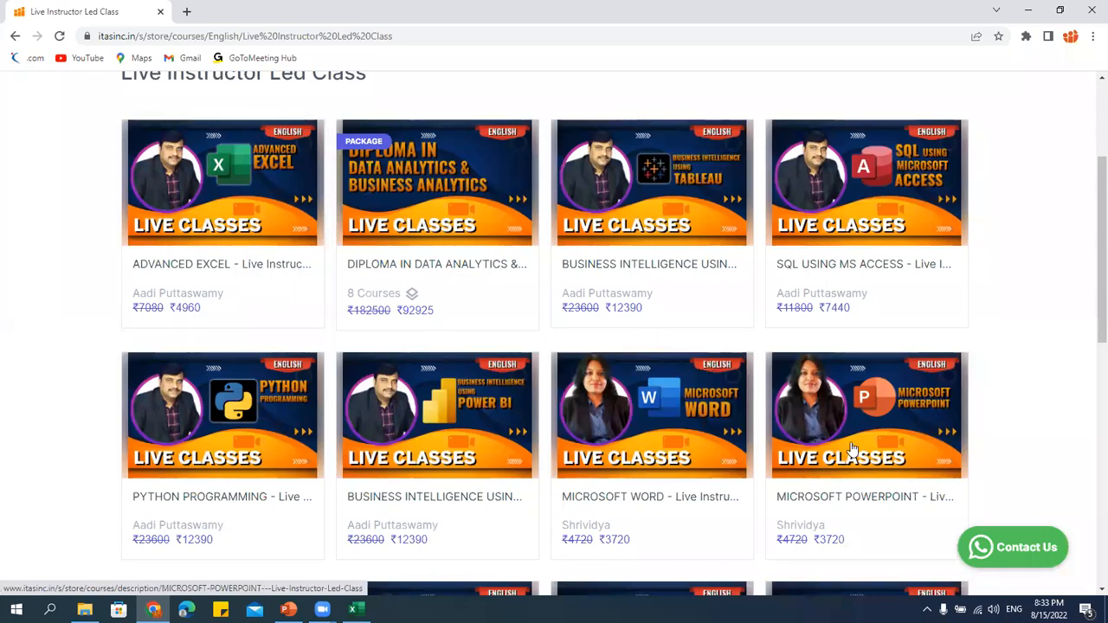
pyautogui.scroll(-4, 845, 450)
pyautogui.scroll(-4, 846, 446)
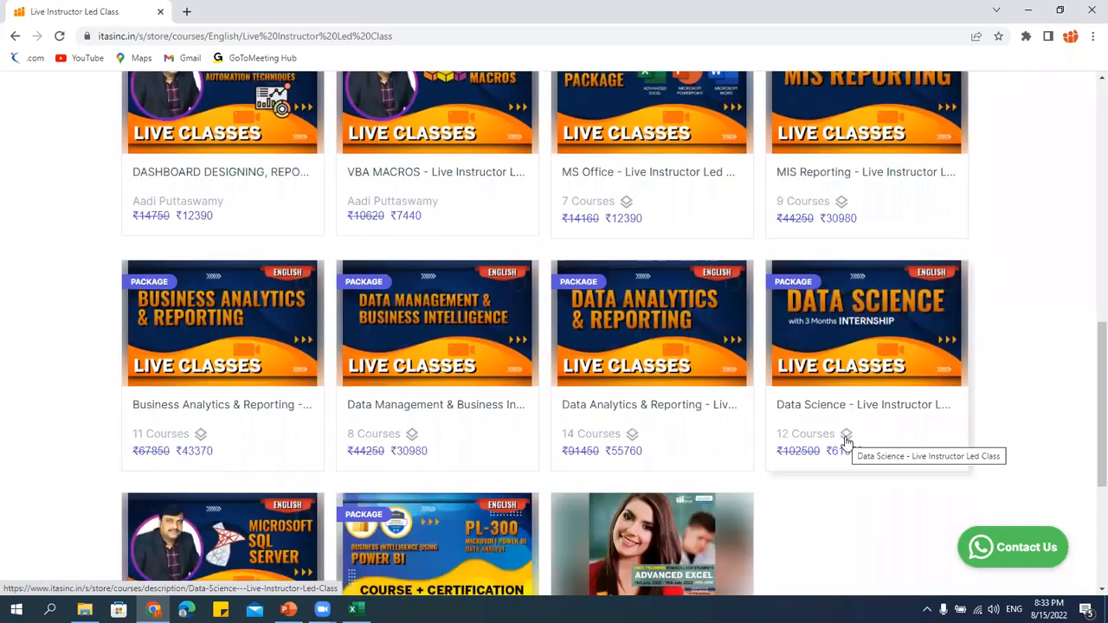
pyautogui.scroll(-3, 845, 445)
pyautogui.scroll(3, 845, 441)
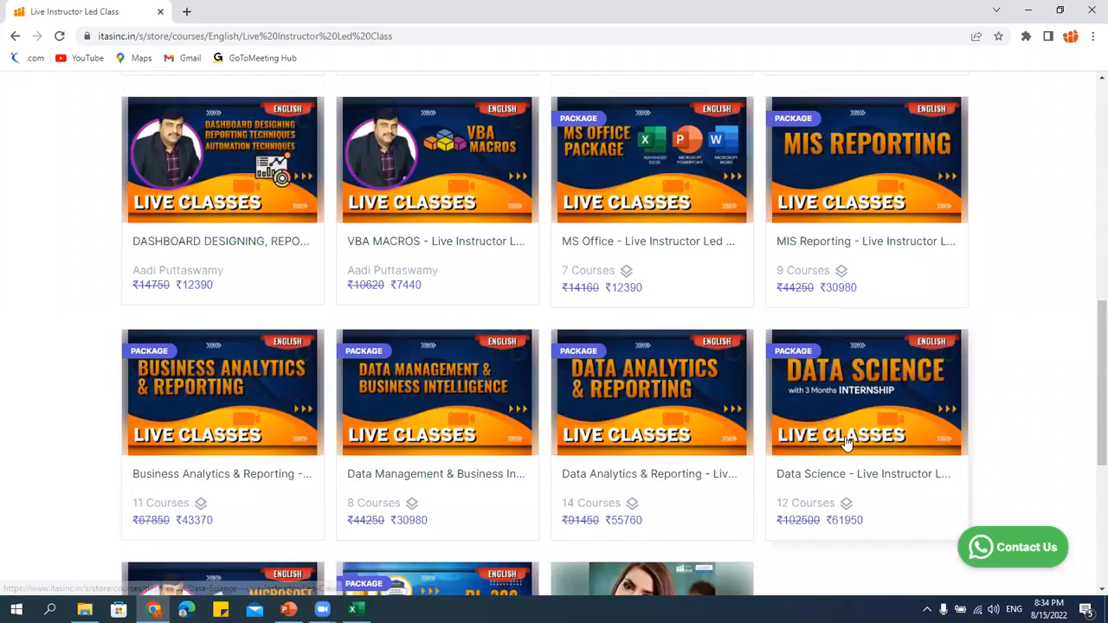
pyautogui.scroll(5, 846, 441)
pyautogui.scroll(2, 847, 443)
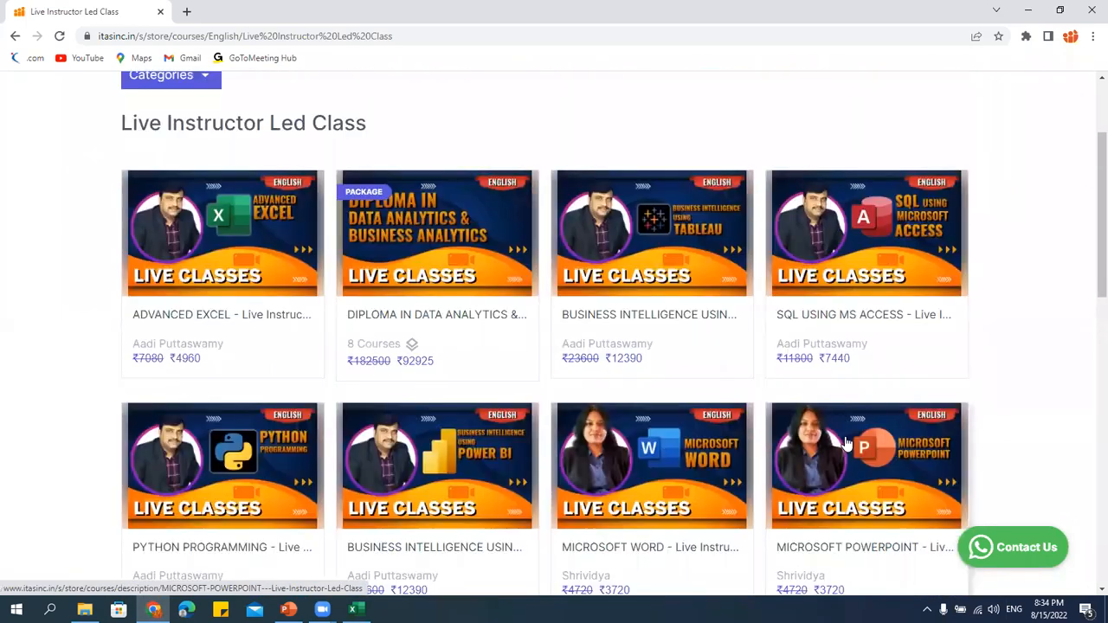
pyautogui.scroll(-3, 847, 443)
pyautogui.scroll(-7, 847, 443)
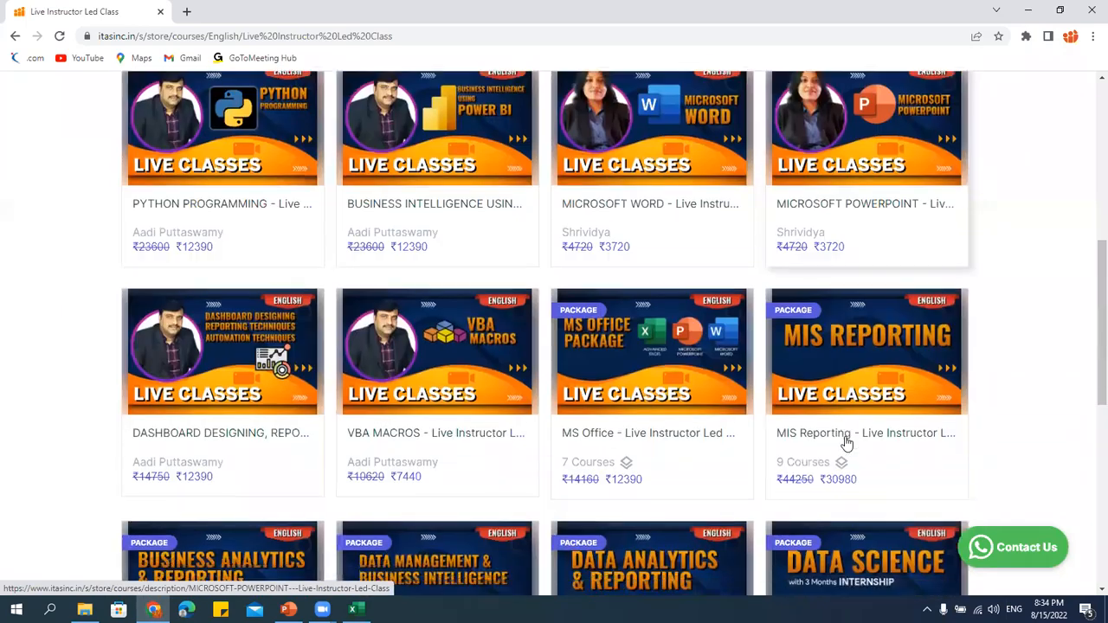
pyautogui.scroll(10, 847, 442)
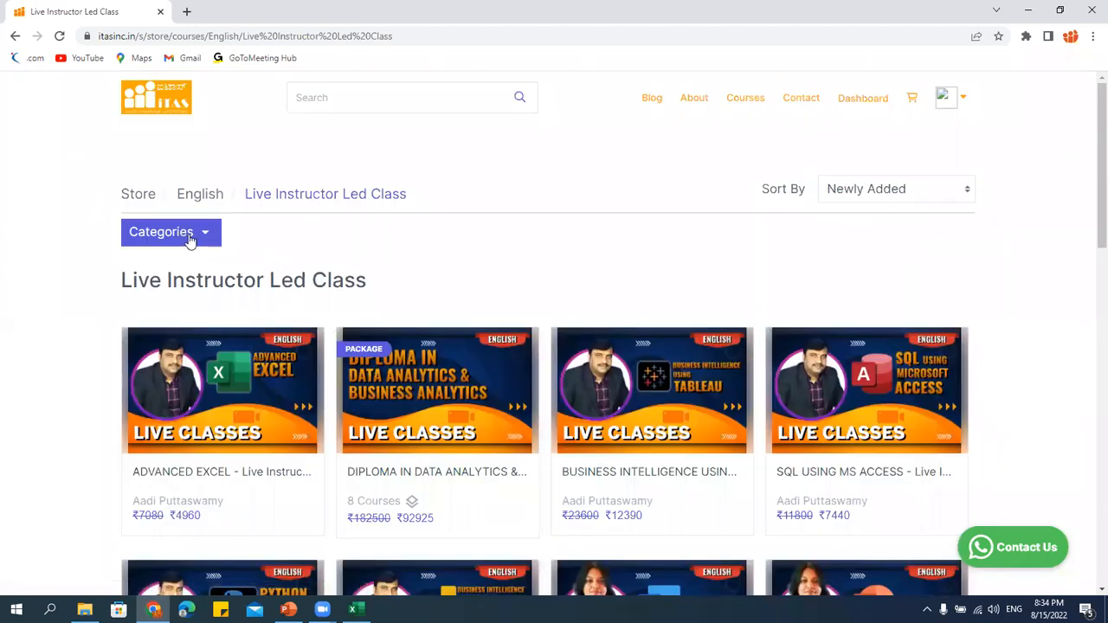
# Narrow the live instructor-led classes to the Course subcategory and look through the single courses.
pyautogui.click(190, 234)
pyautogui.click(169, 266)
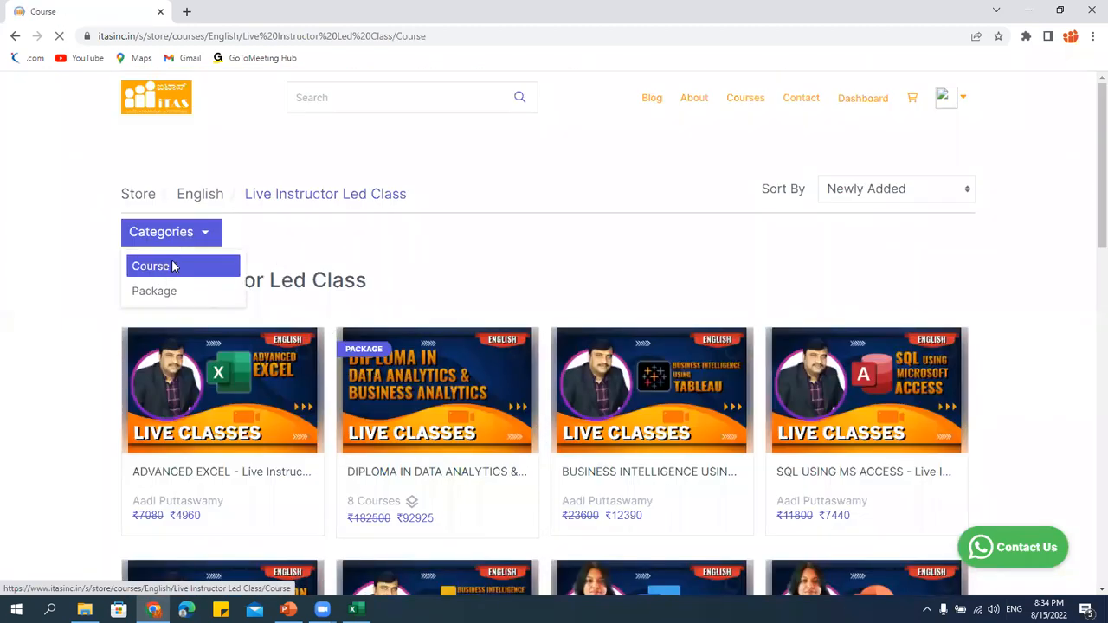
pyautogui.scroll(-2, 477, 391)
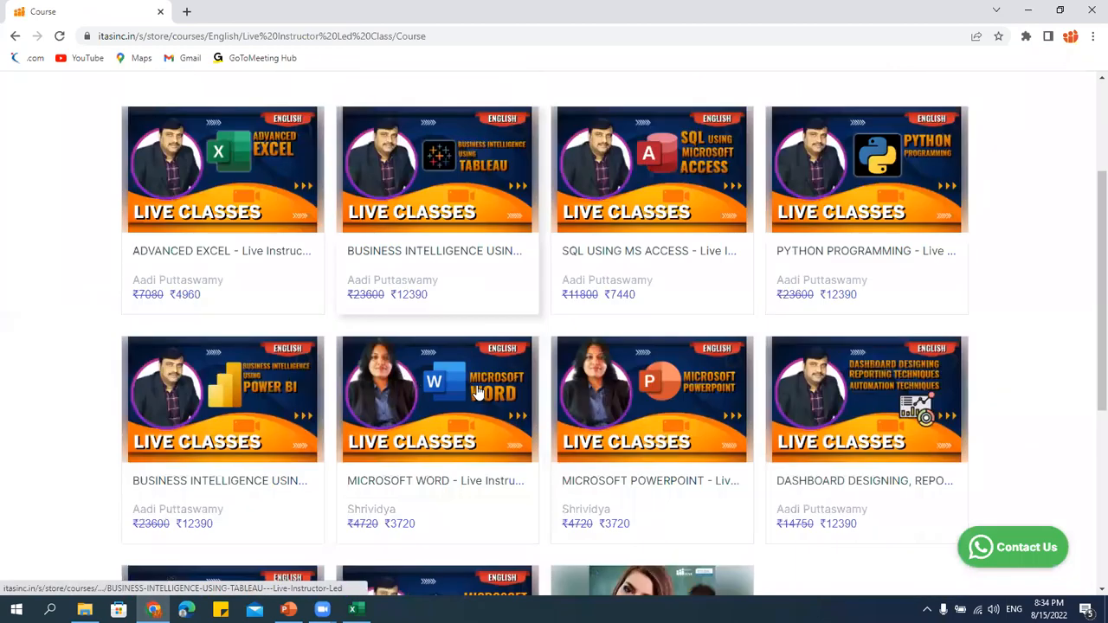
pyautogui.scroll(-2, 477, 391)
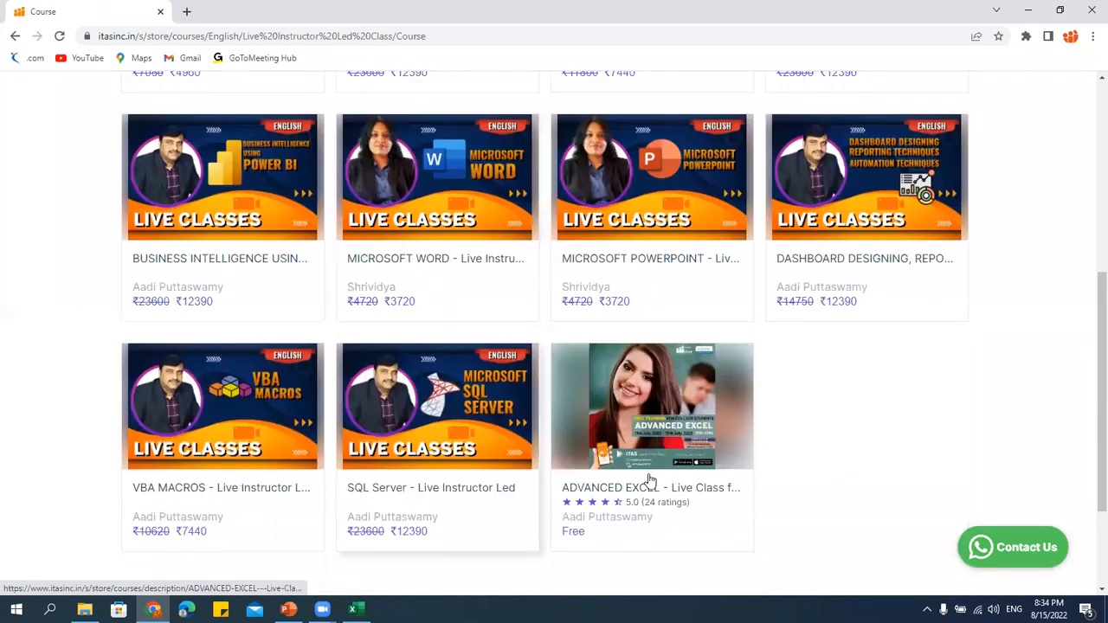
pyautogui.scroll(2, 708, 481)
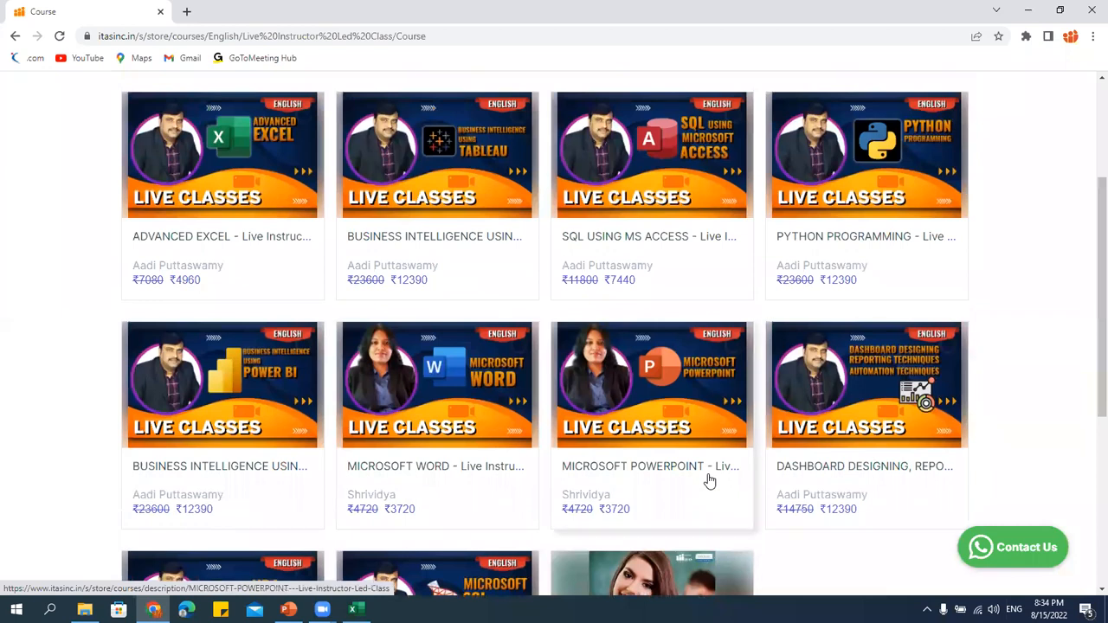
pyautogui.scroll(1, 708, 482)
pyautogui.scroll(1, 708, 481)
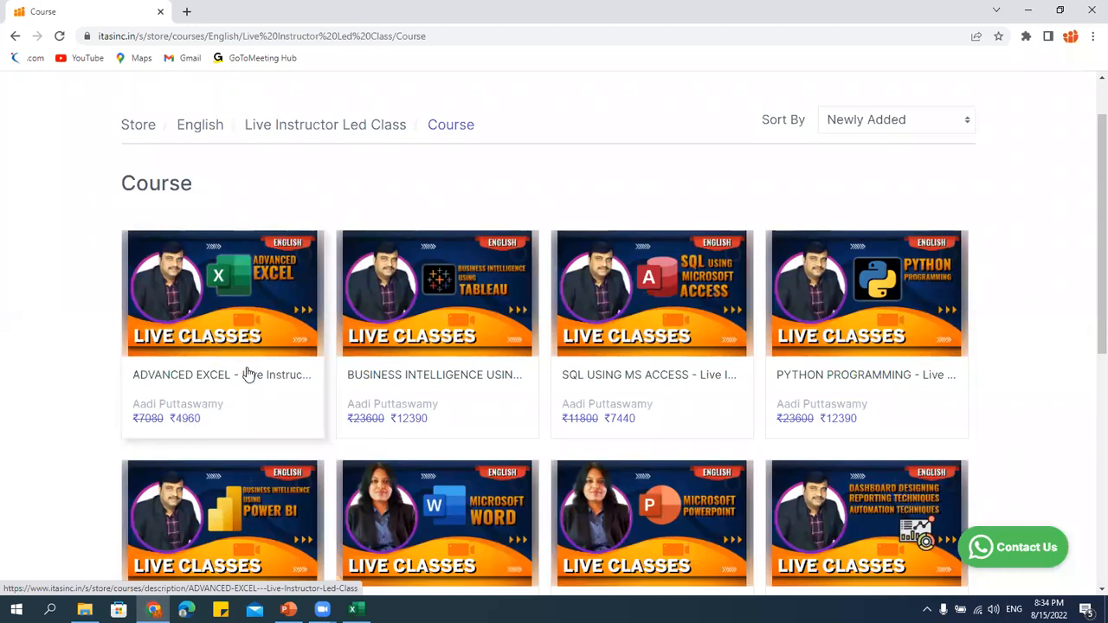
pyautogui.scroll(1, 247, 374)
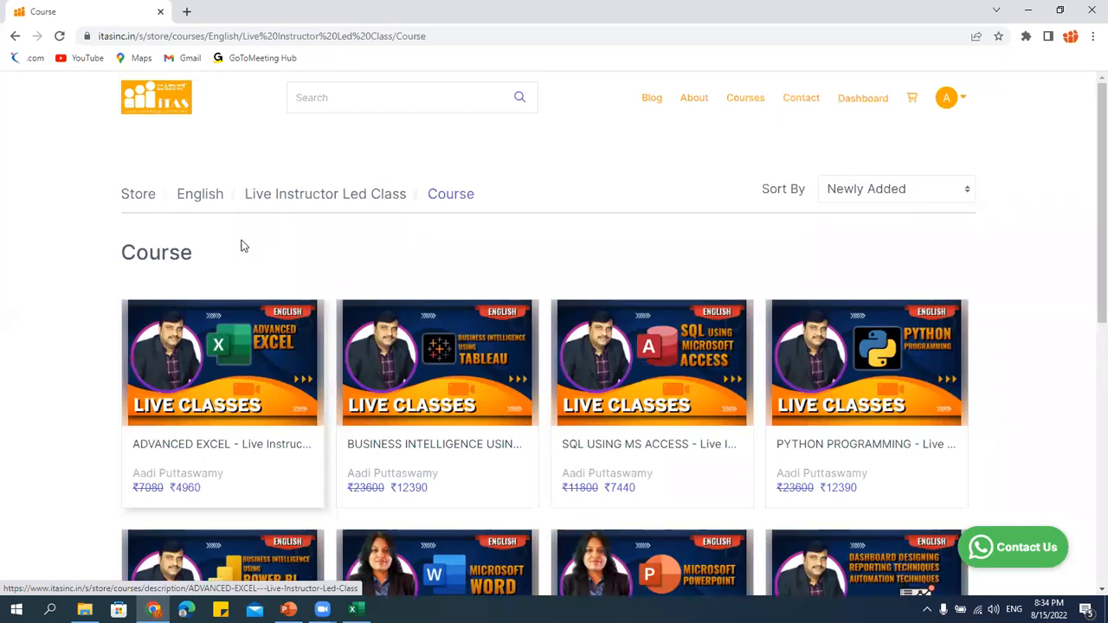
# Return to the English courses and list the E-Learning category.
pyautogui.click(197, 194)
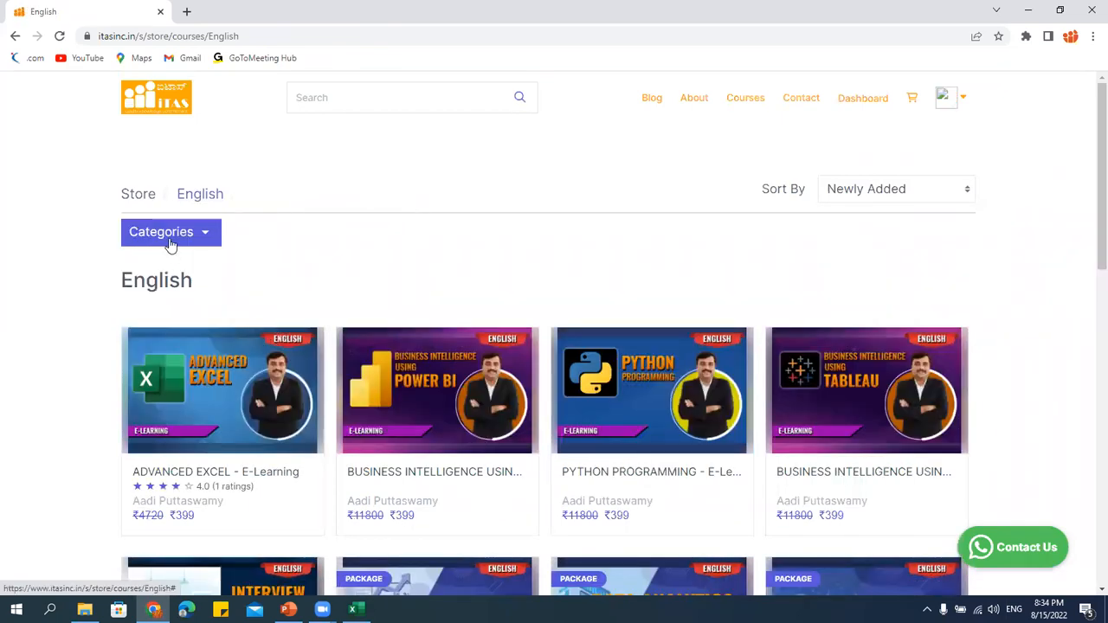
pyautogui.click(168, 235)
pyautogui.click(170, 296)
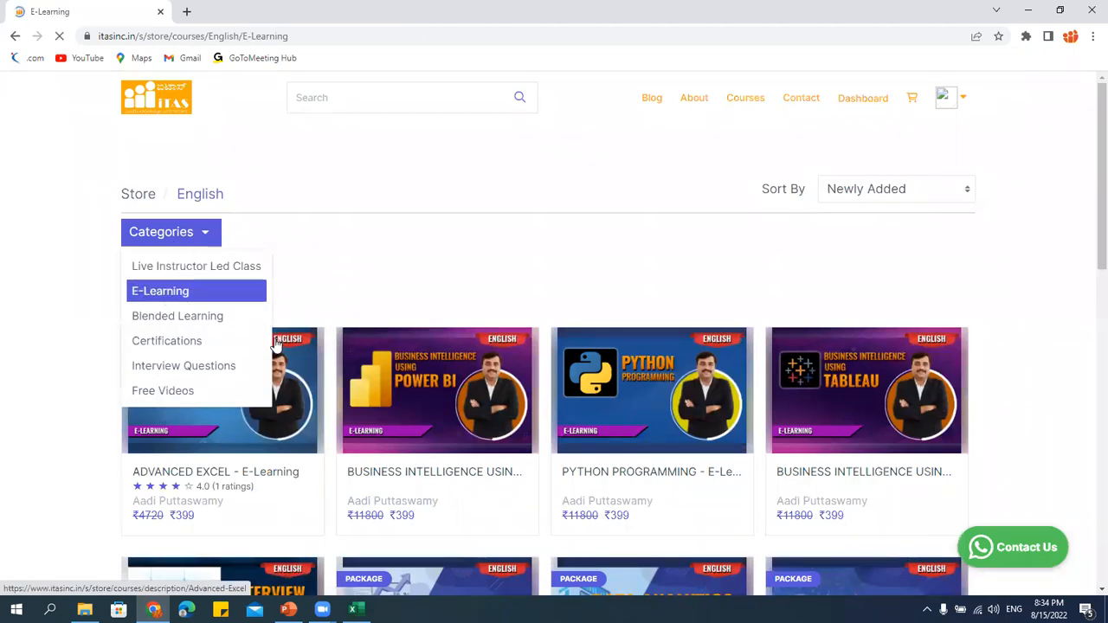
# Compare the Advanced Excel and Advanced Excel Pro+ entries and their prices in the E-Learning list.
pyautogui.scroll(-2, 280, 358)
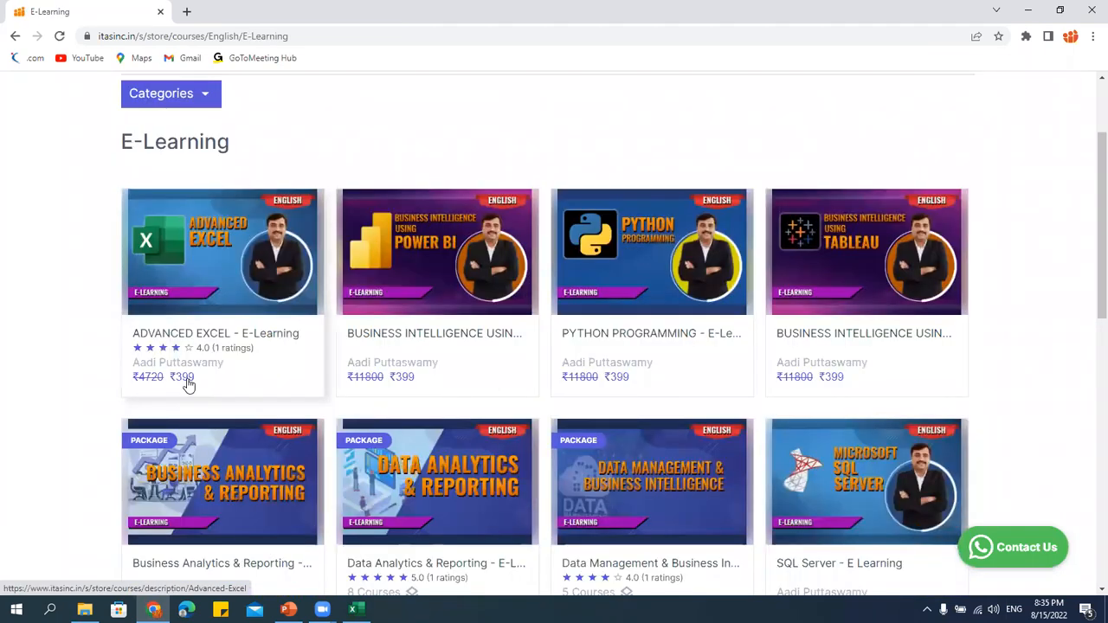
pyautogui.scroll(-4, 201, 390)
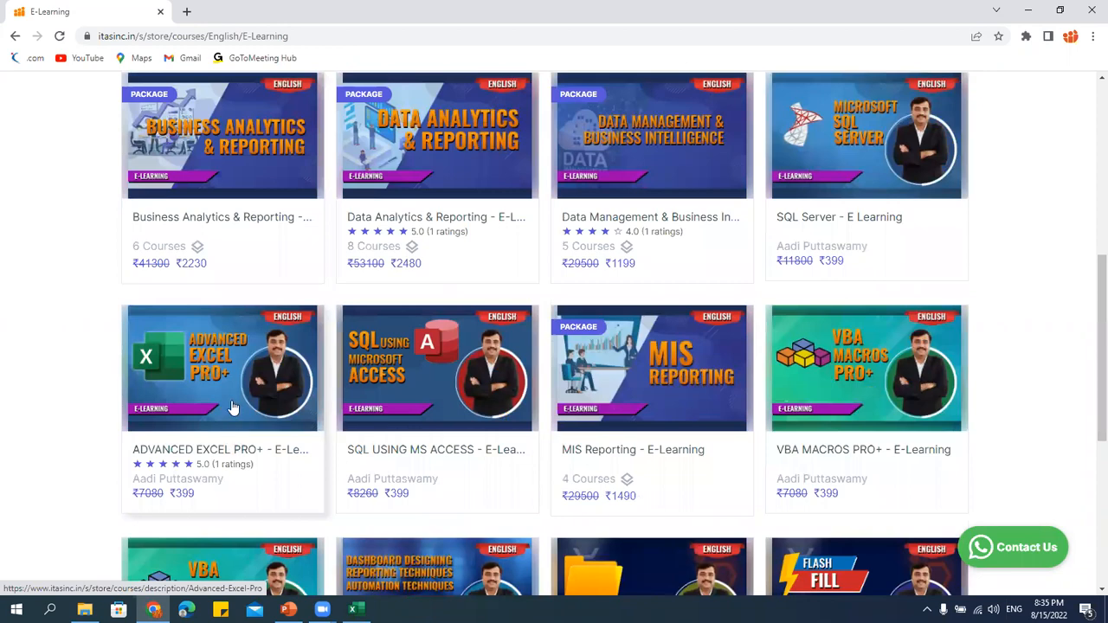
pyautogui.scroll(3, 260, 390)
pyautogui.scroll(-3, 268, 382)
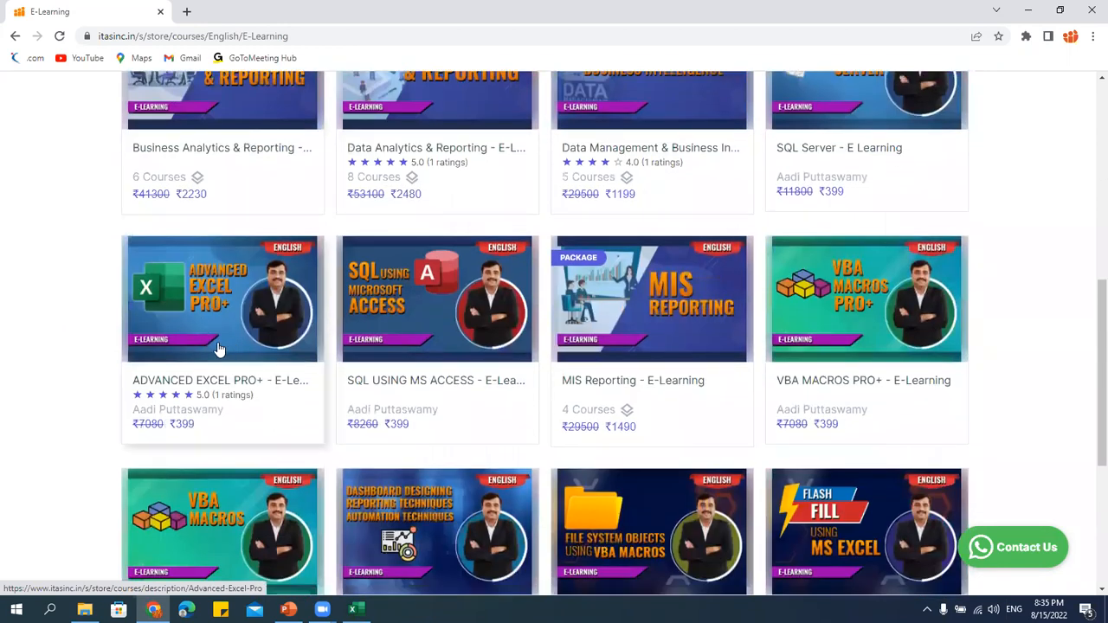
pyautogui.scroll(5, 220, 342)
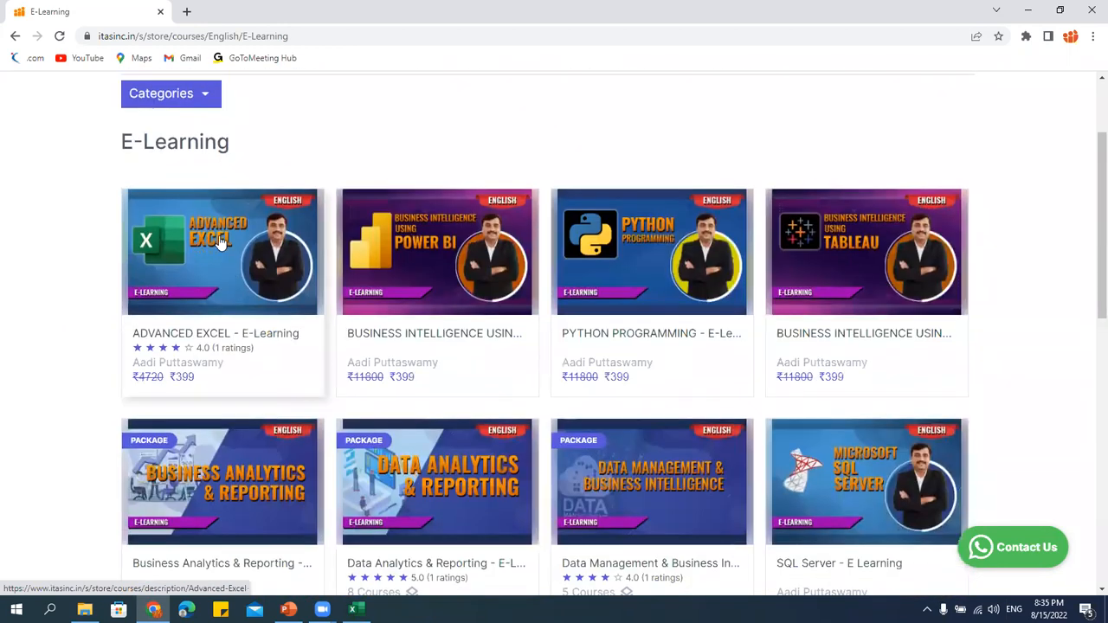
pyautogui.scroll(-5, 248, 374)
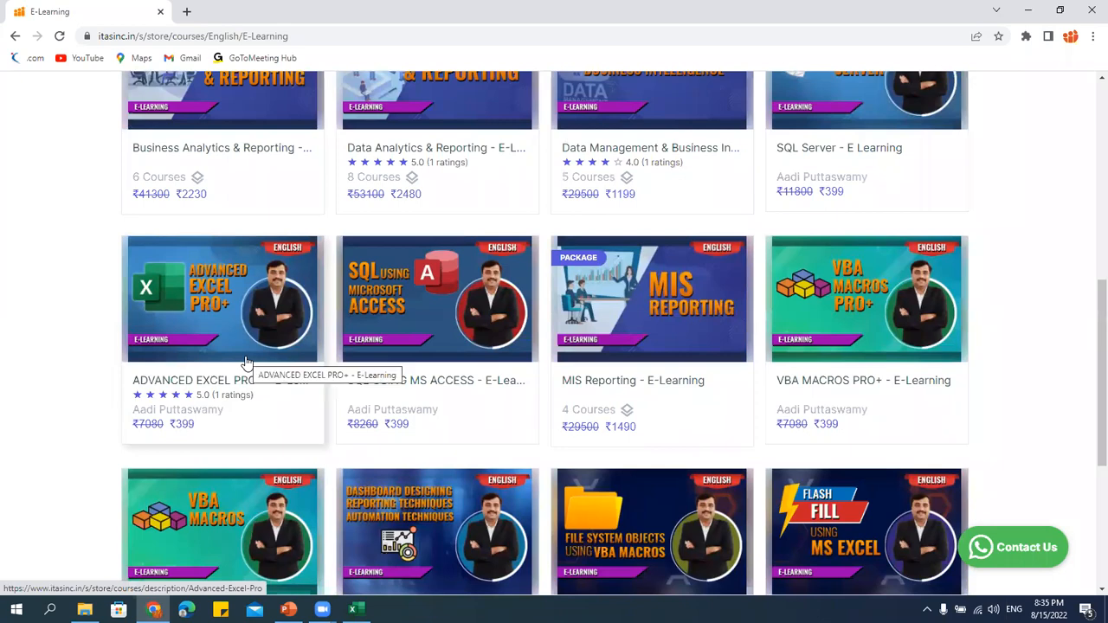
pyautogui.scroll(-1, 246, 363)
pyautogui.scroll(4, 247, 364)
pyautogui.scroll(2, 247, 364)
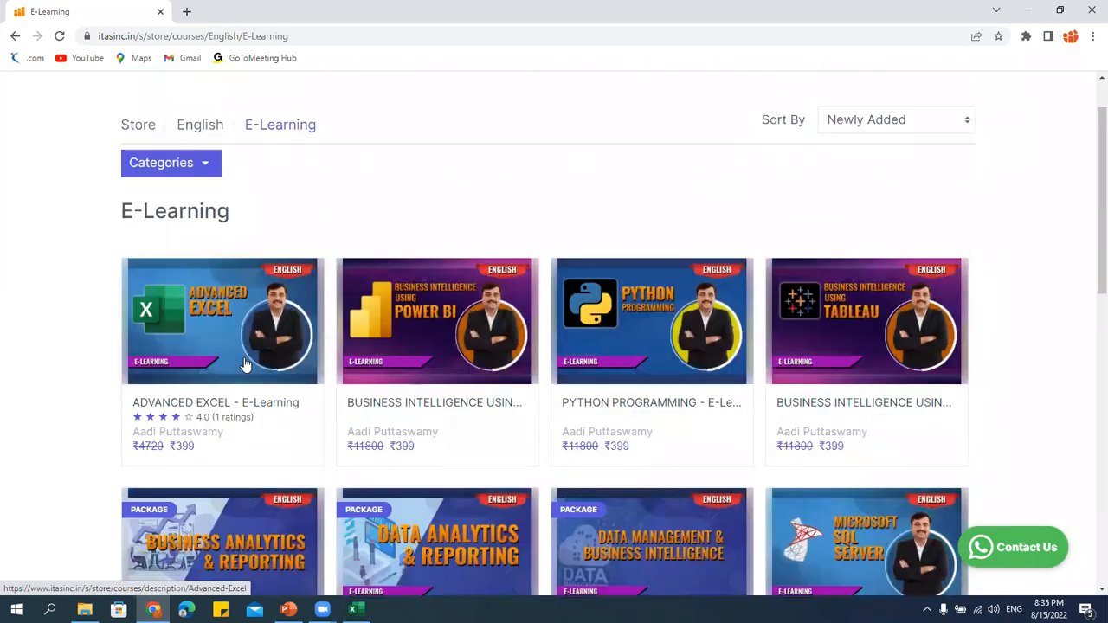
# Starting from the store's main page, list the English Live Instructor Led Class category and show its subcategories.
pyautogui.click(141, 129)
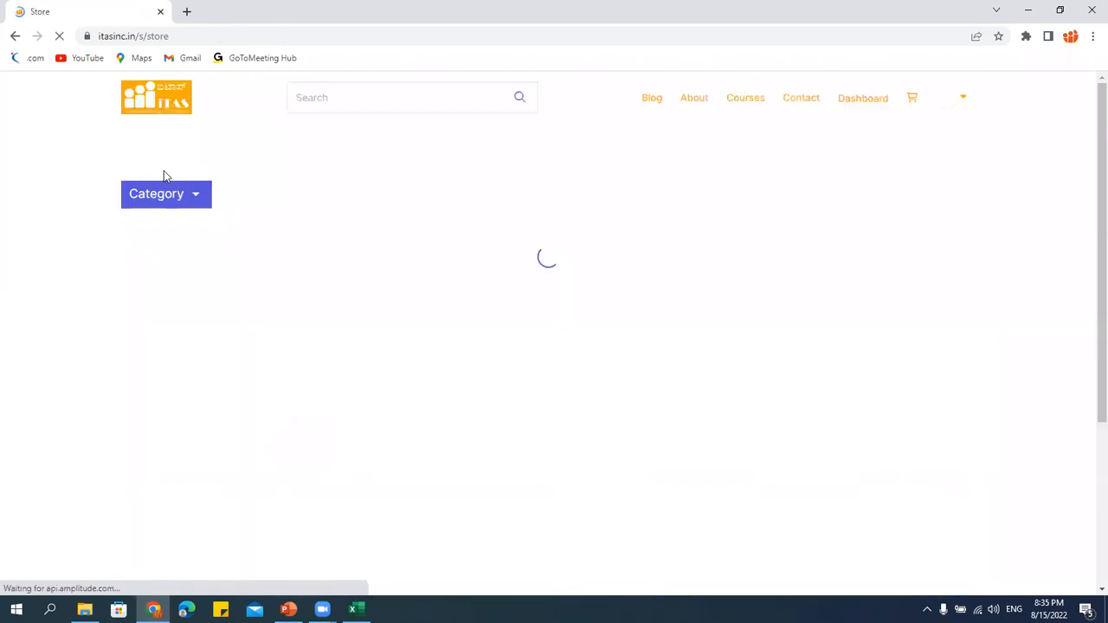
pyautogui.click(165, 199)
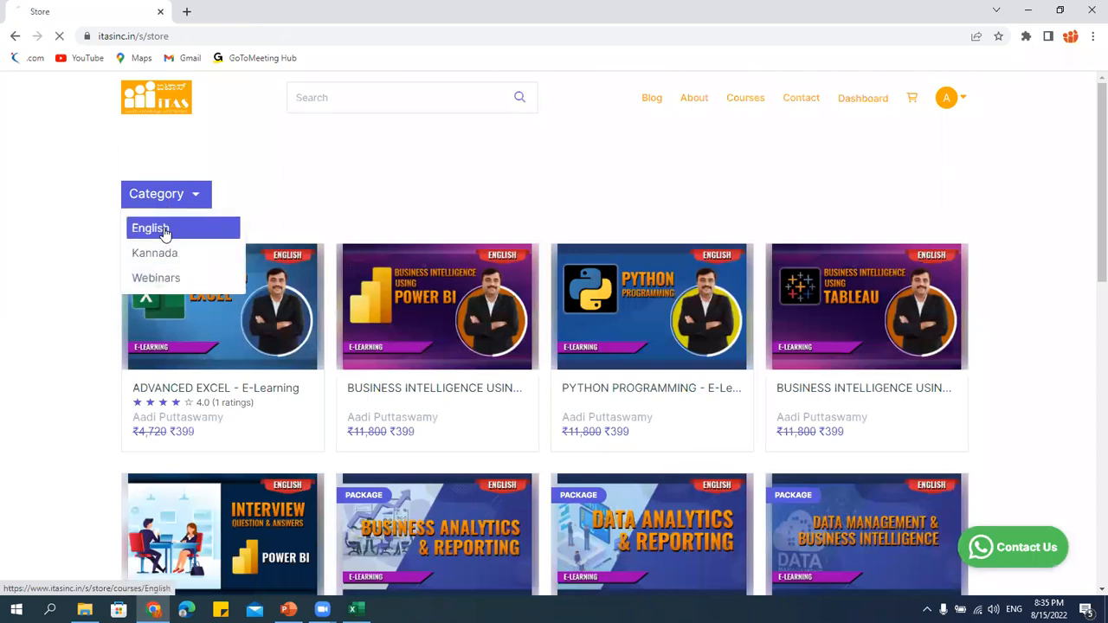
pyautogui.click(225, 239)
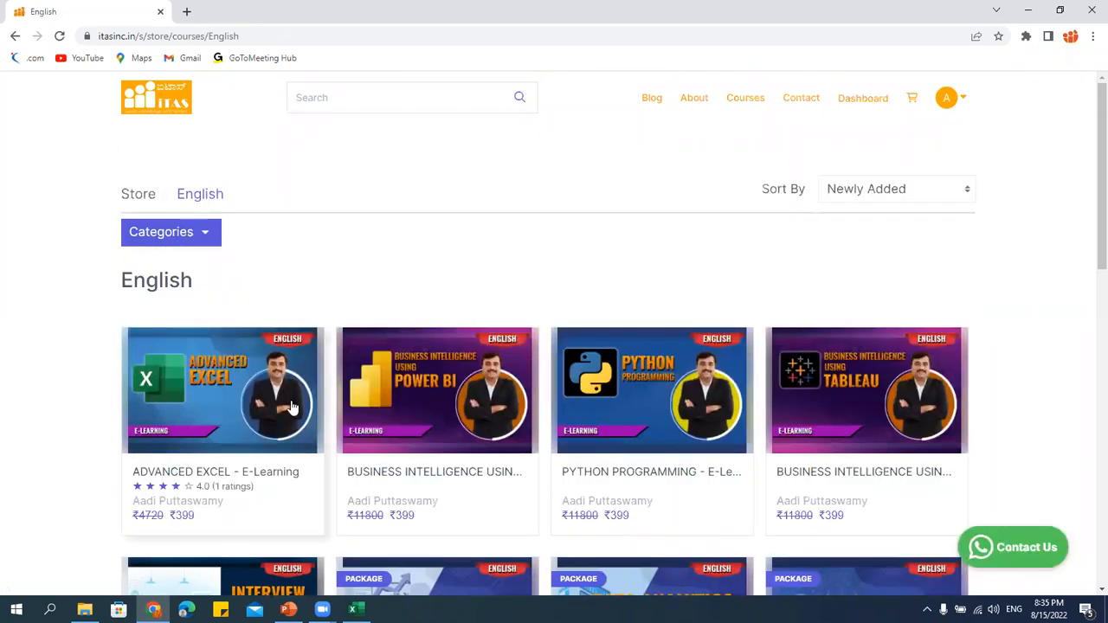
pyautogui.click(182, 234)
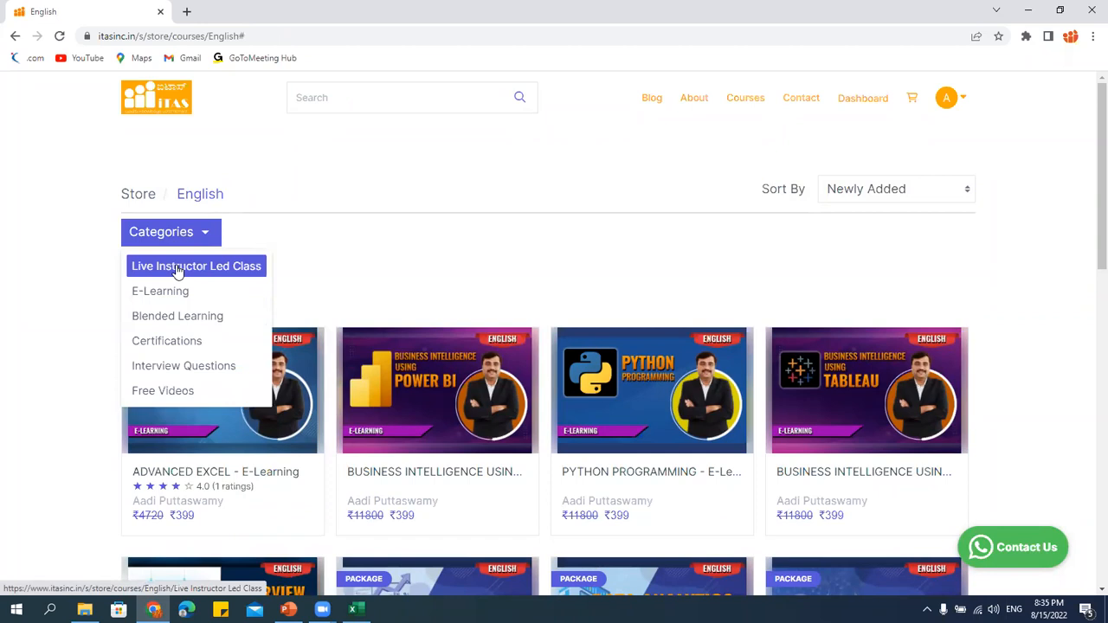
pyautogui.click(178, 267)
pyautogui.click(175, 243)
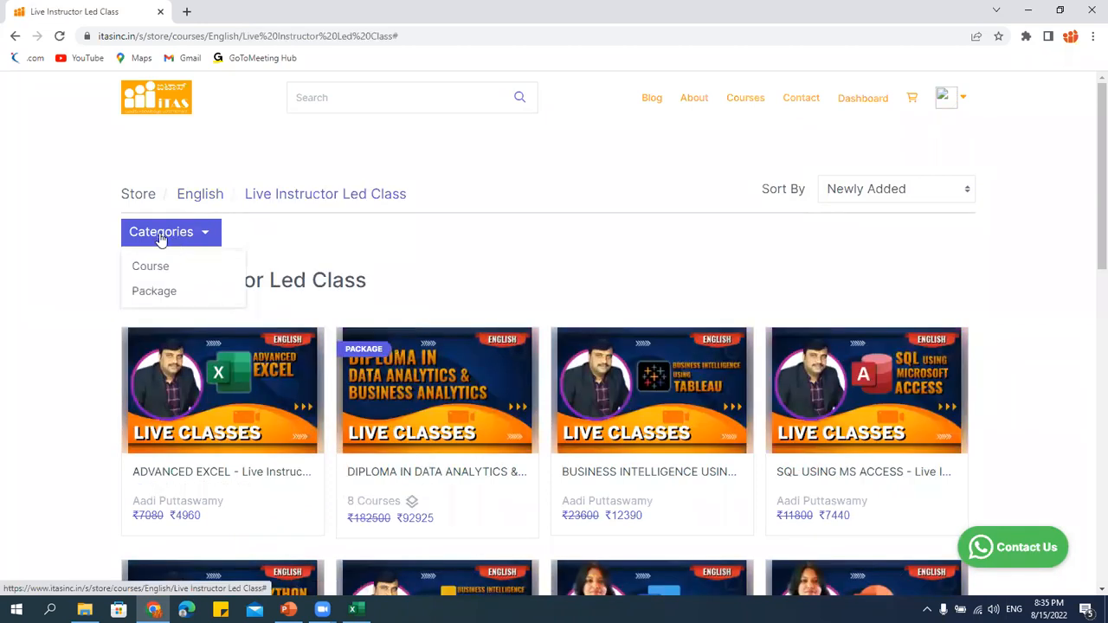
# List the English E-Learning packages and look through the offered package courses.
pyautogui.click(208, 195)
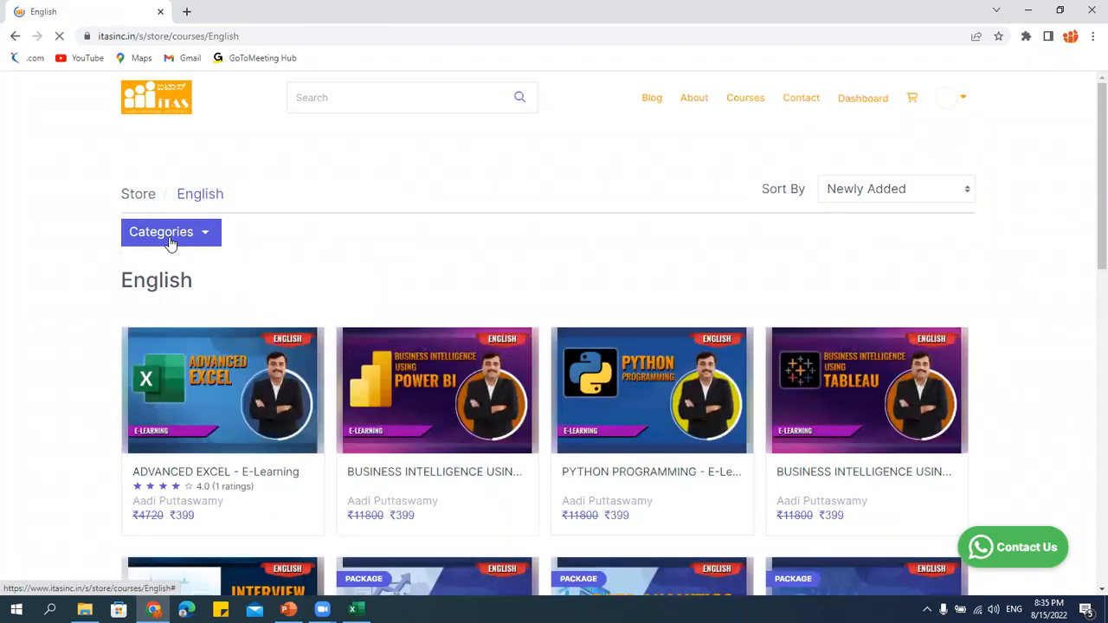
pyautogui.click(170, 239)
pyautogui.click(170, 289)
pyautogui.click(174, 241)
pyautogui.click(172, 293)
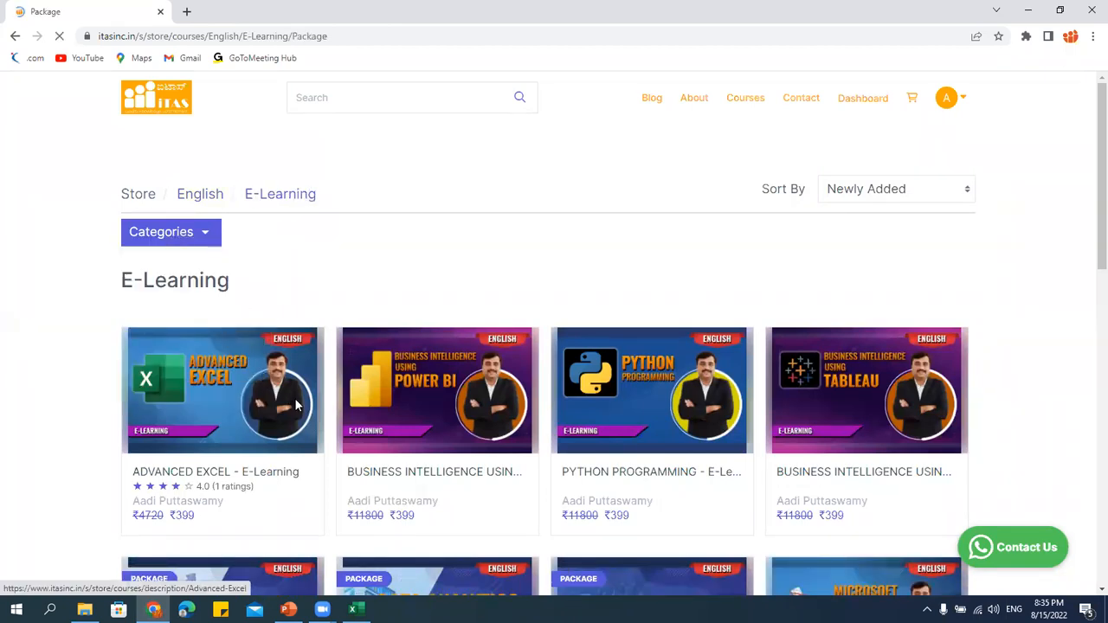
pyautogui.scroll(-2, 297, 408)
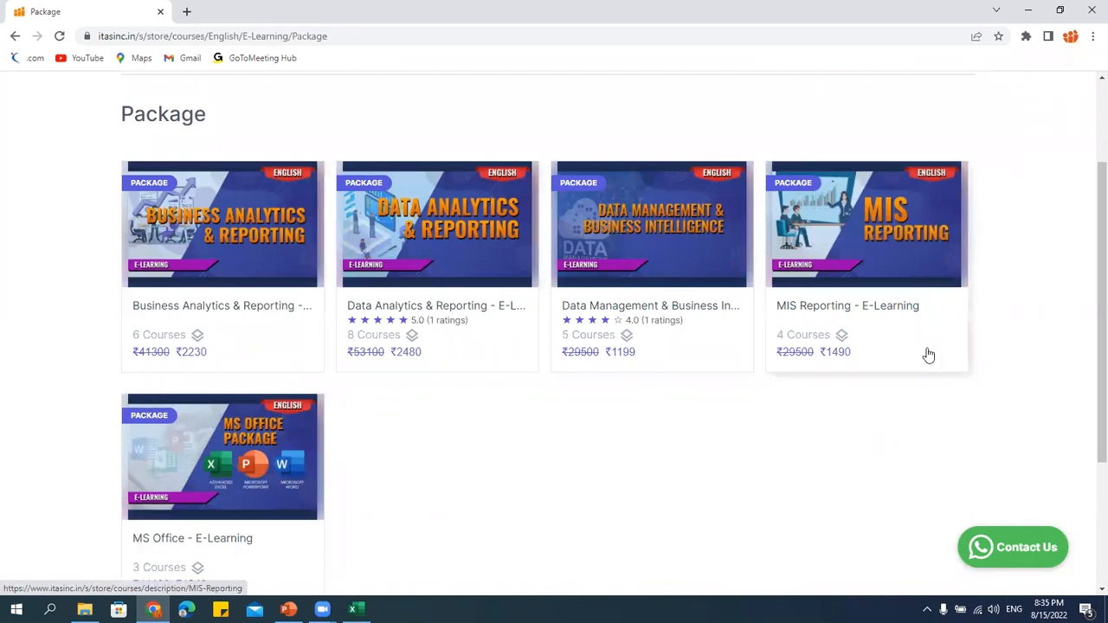
# Look over the MS Office package at the end of the English E-Learning package list.
pyautogui.scroll(-1, 470, 351)
pyautogui.scroll(-1, 471, 351)
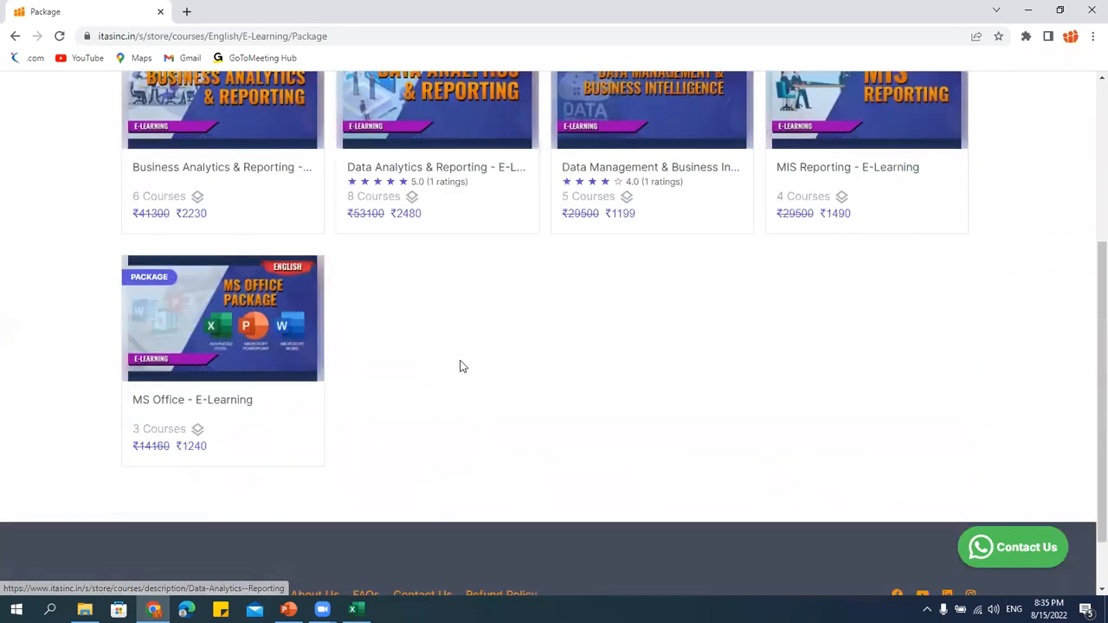
pyautogui.scroll(2, 442, 329)
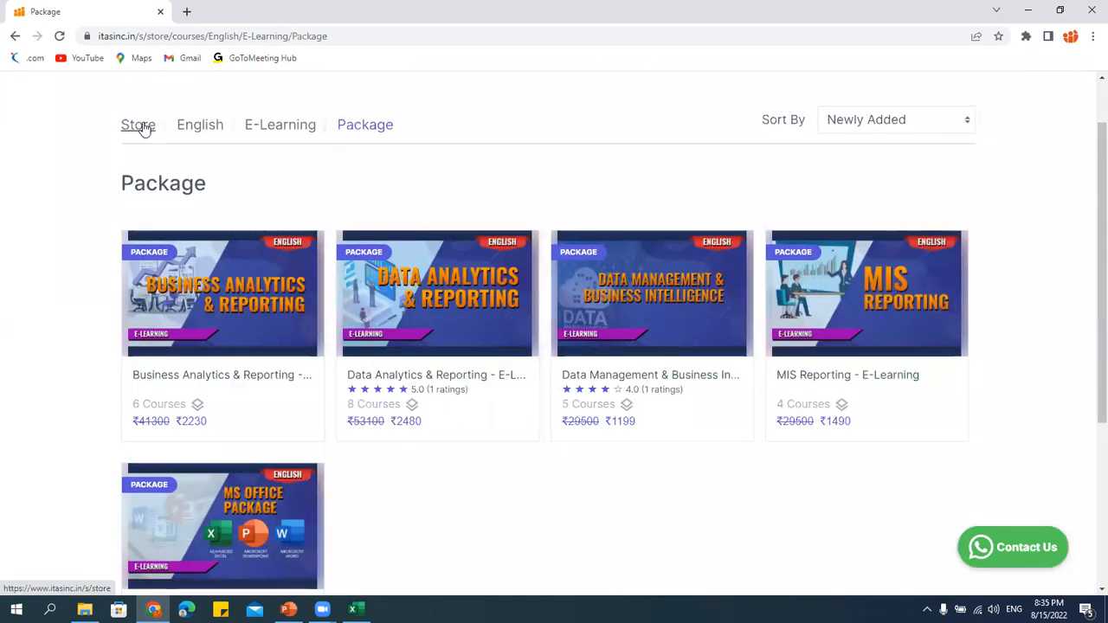
pyautogui.scroll(1, 687, 329)
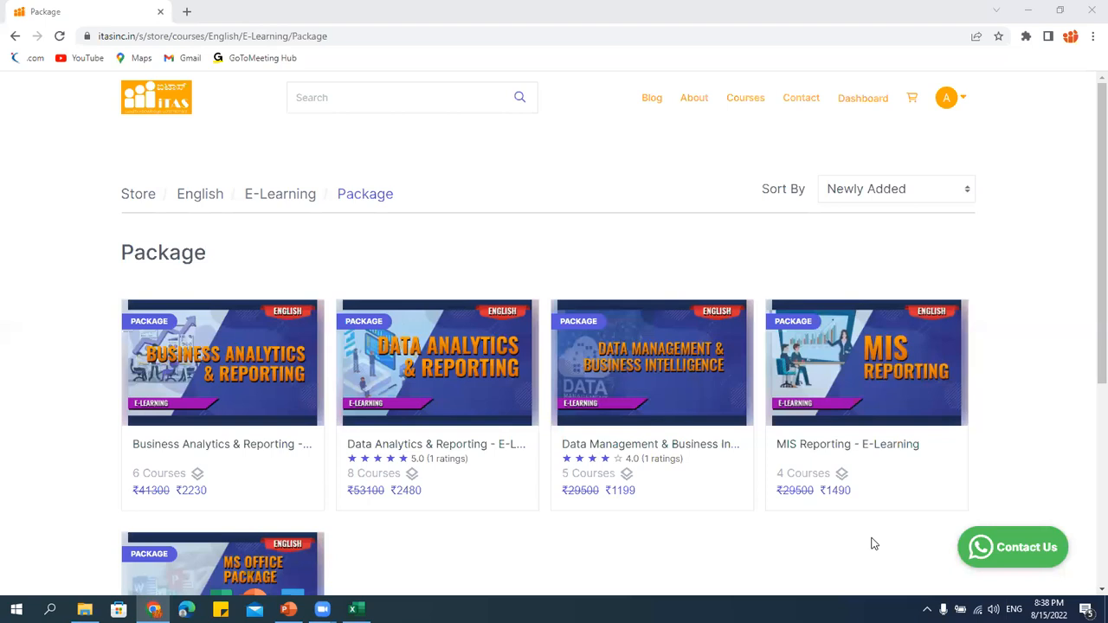
# Go back to the English E-Learning category and narrow it to the Course subcategory.
pyautogui.click(293, 198)
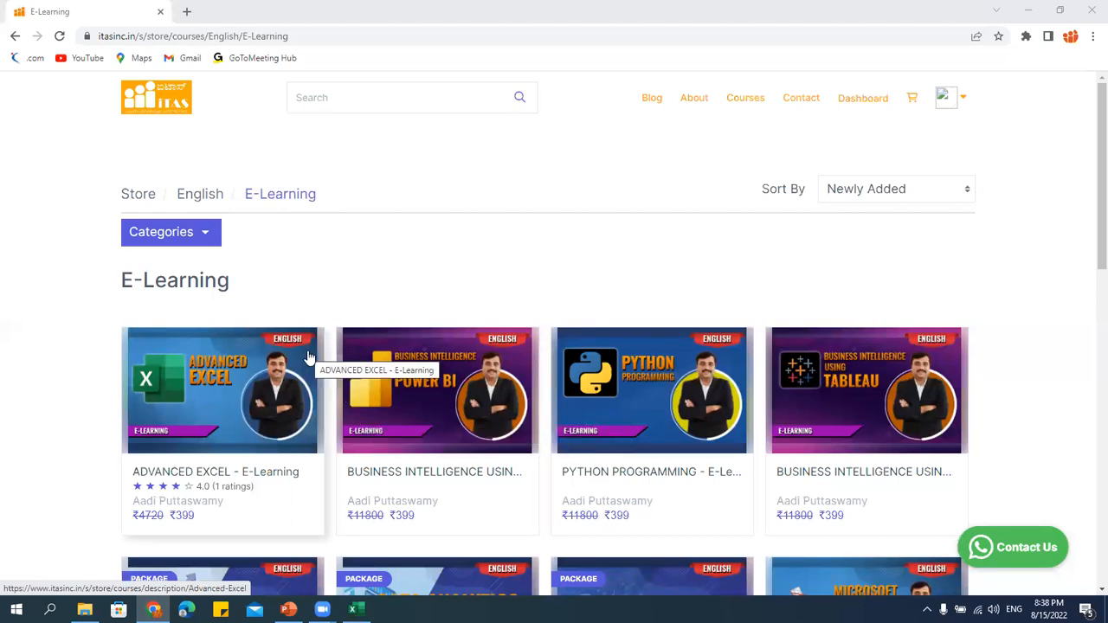
pyautogui.click(183, 231)
pyautogui.click(167, 269)
# Look through the individual English E-Learning courses, from Advanced Excel to Microsoft PowerPoint and Microsoft Word.
pyautogui.scroll(-3, 410, 494)
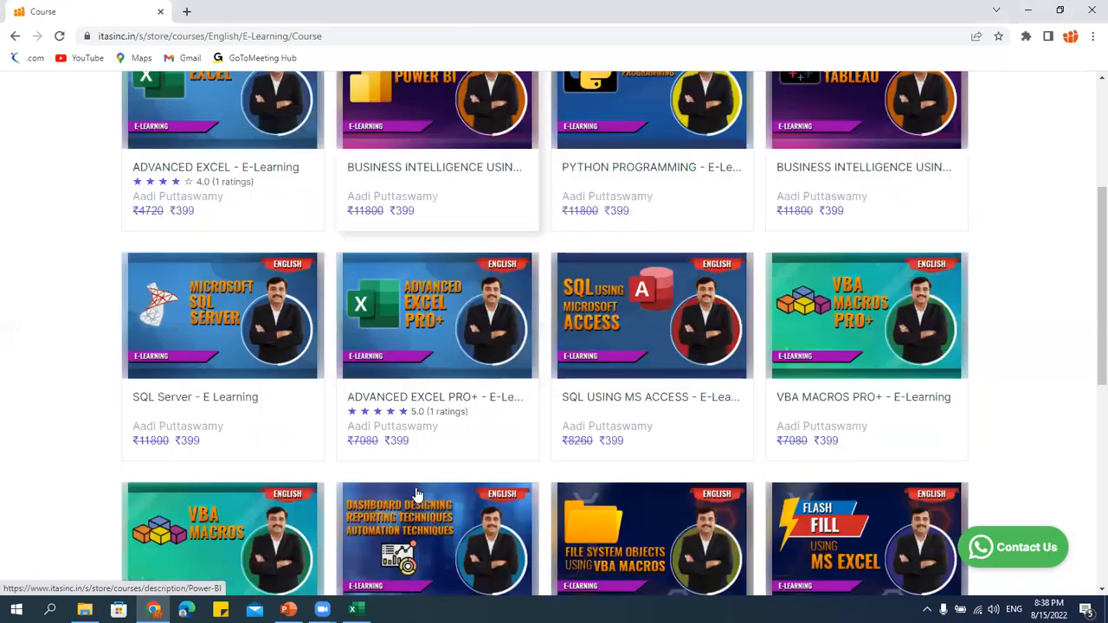
pyautogui.scroll(-4, 417, 494)
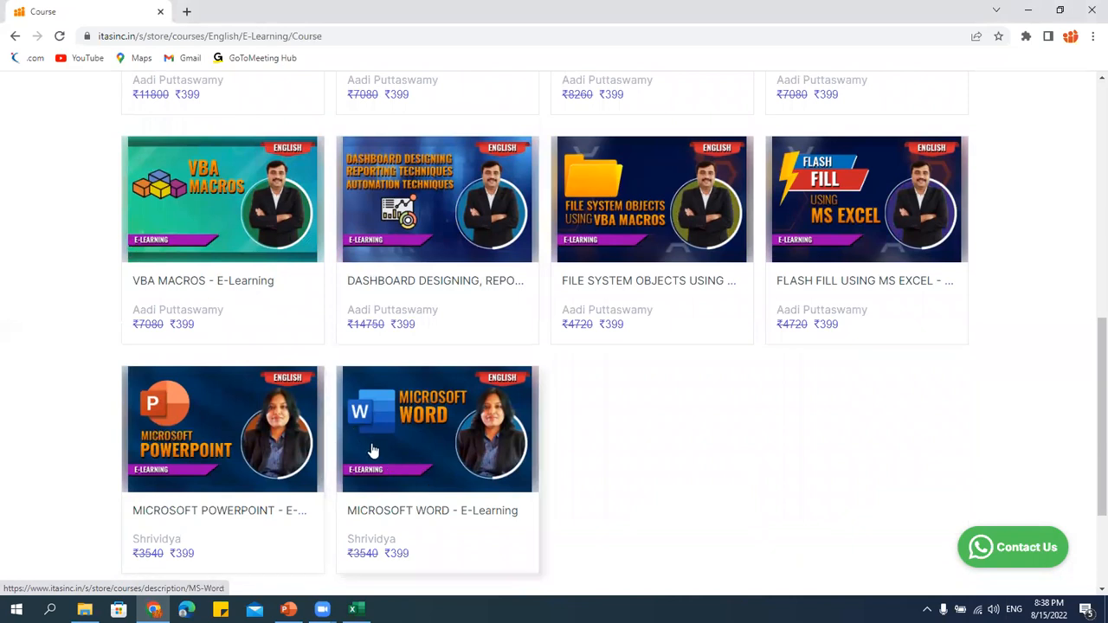
pyautogui.scroll(-2, 374, 450)
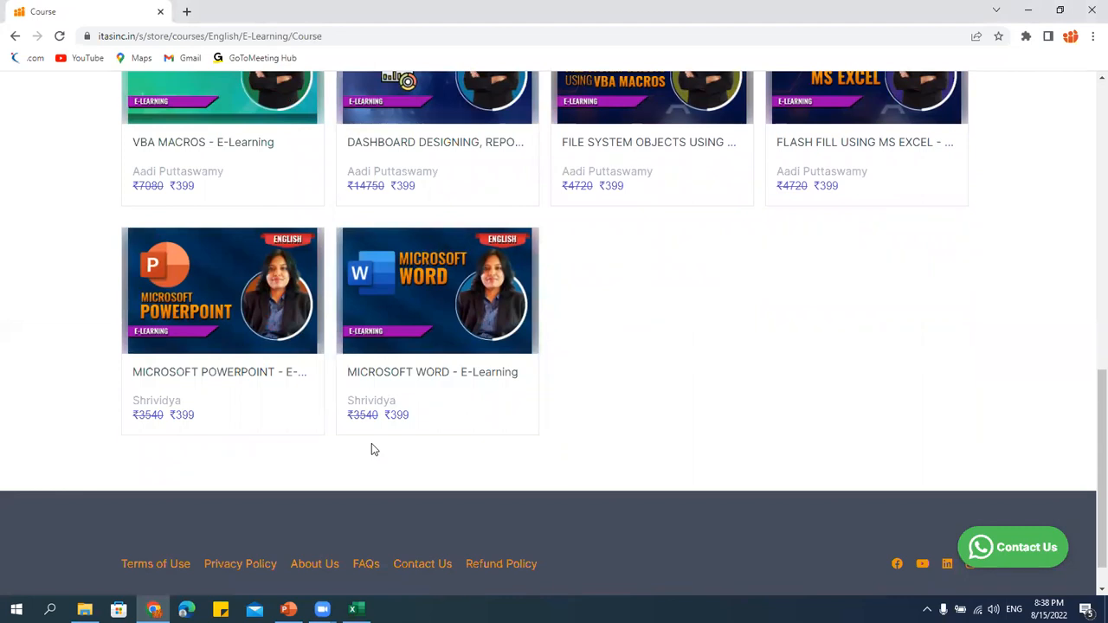
pyautogui.scroll(5, 490, 413)
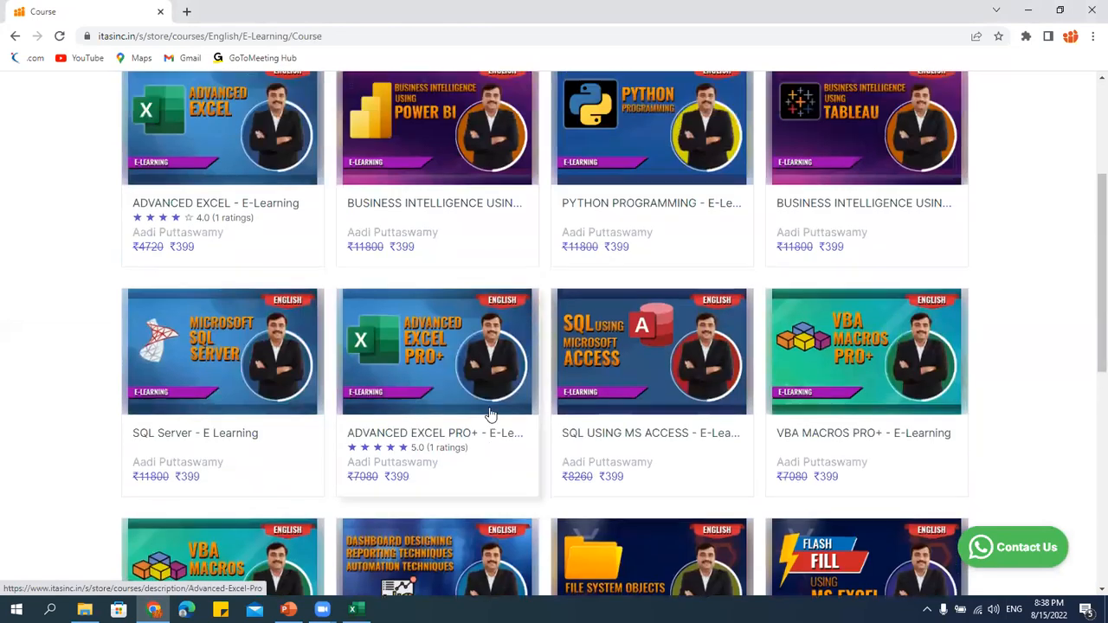
pyautogui.scroll(1, 490, 413)
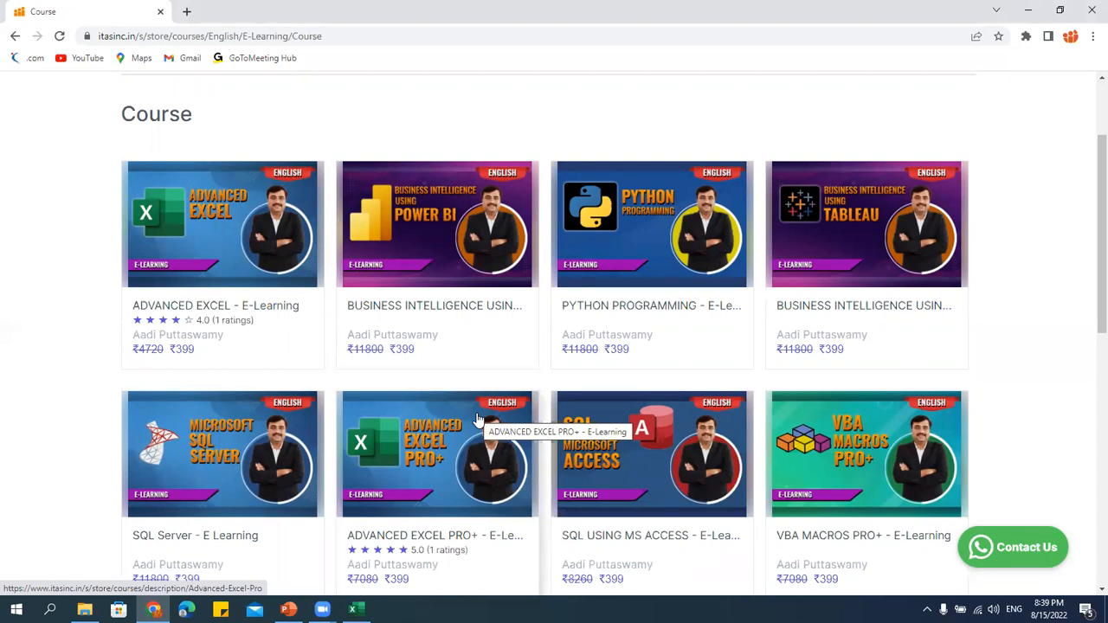
pyautogui.scroll(-6, 270, 310)
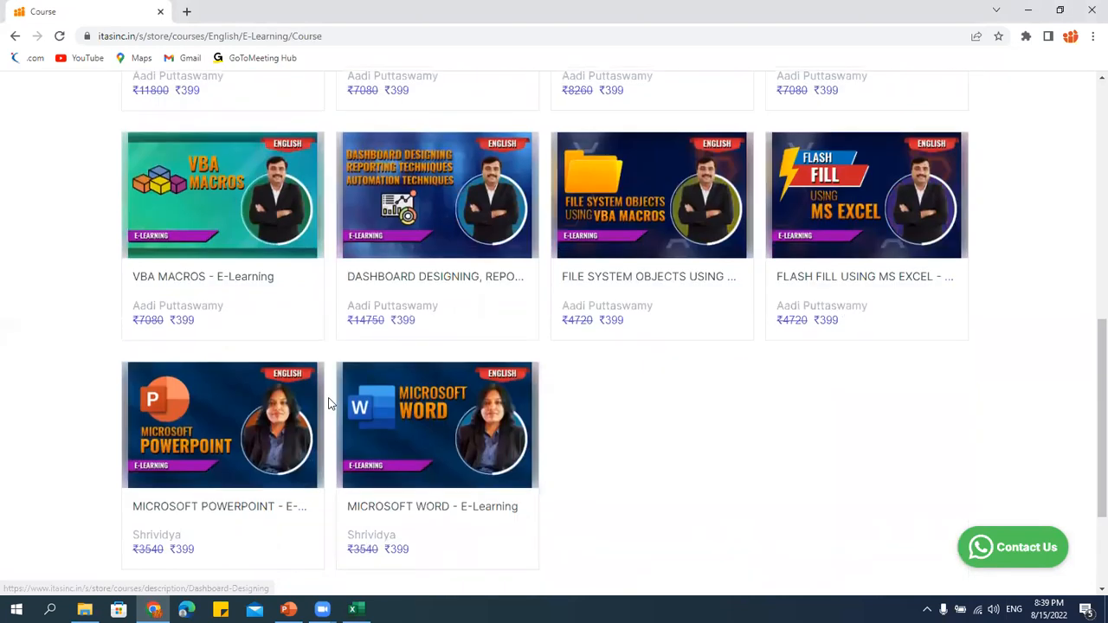
# Open the Microsoft PowerPoint E-Learning course and review its curriculum and description, highlighting the Reference Files entry.
pyautogui.click(316, 413)
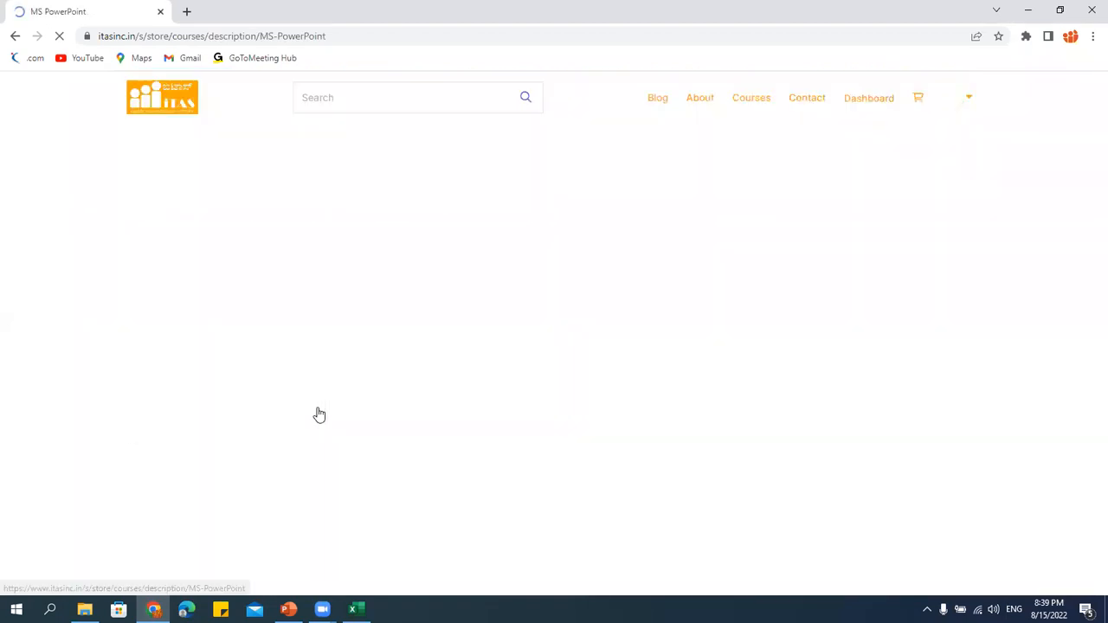
pyautogui.scroll(-2, 587, 430)
pyautogui.scroll(-13, 587, 430)
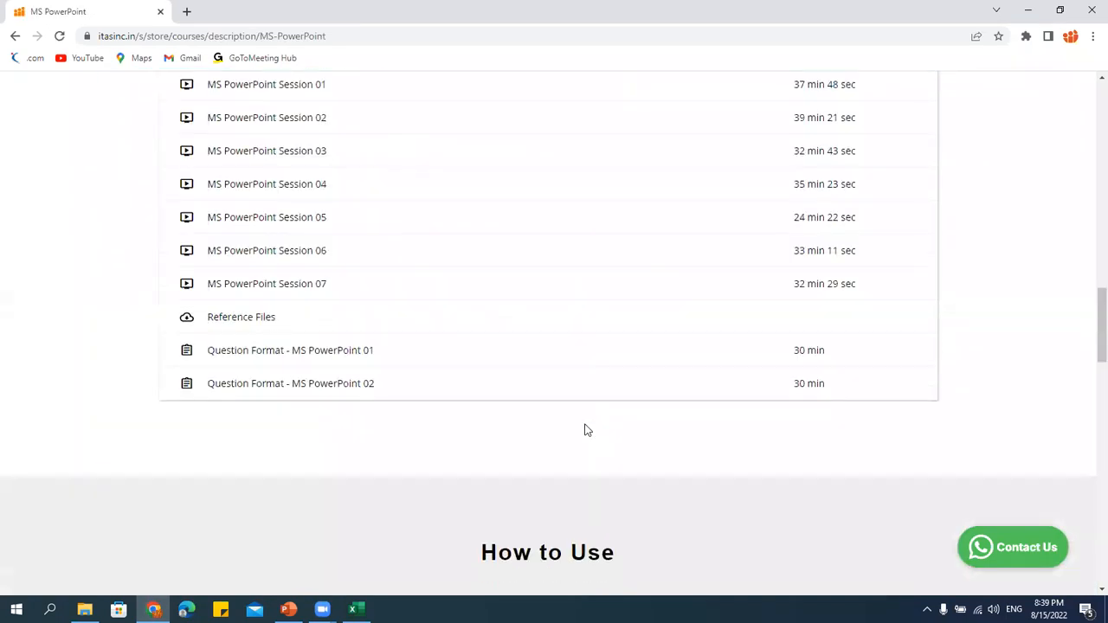
pyautogui.scroll(2, 339, 295)
pyautogui.scroll(-3, 361, 462)
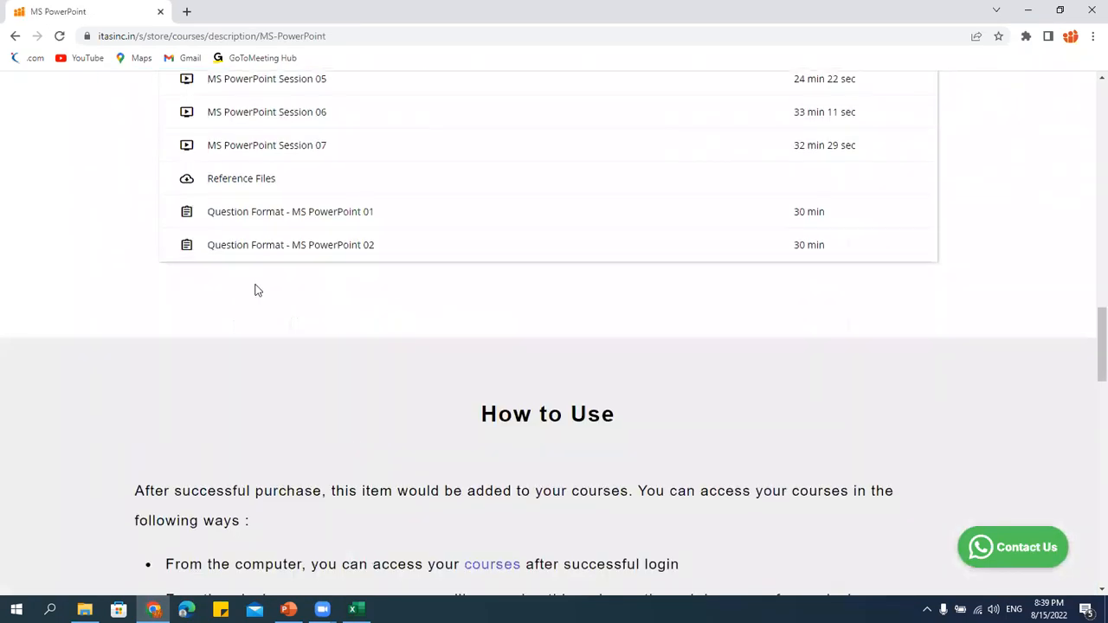
pyautogui.scroll(1, 260, 267)
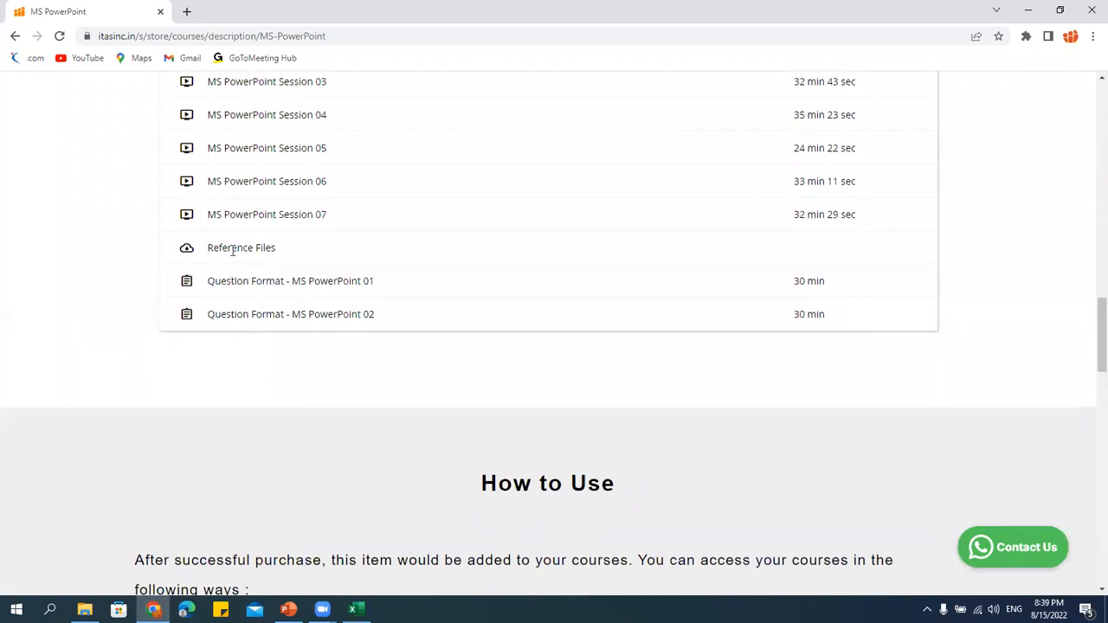
pyautogui.moveTo(285, 251); pyautogui.dragTo(205, 253)
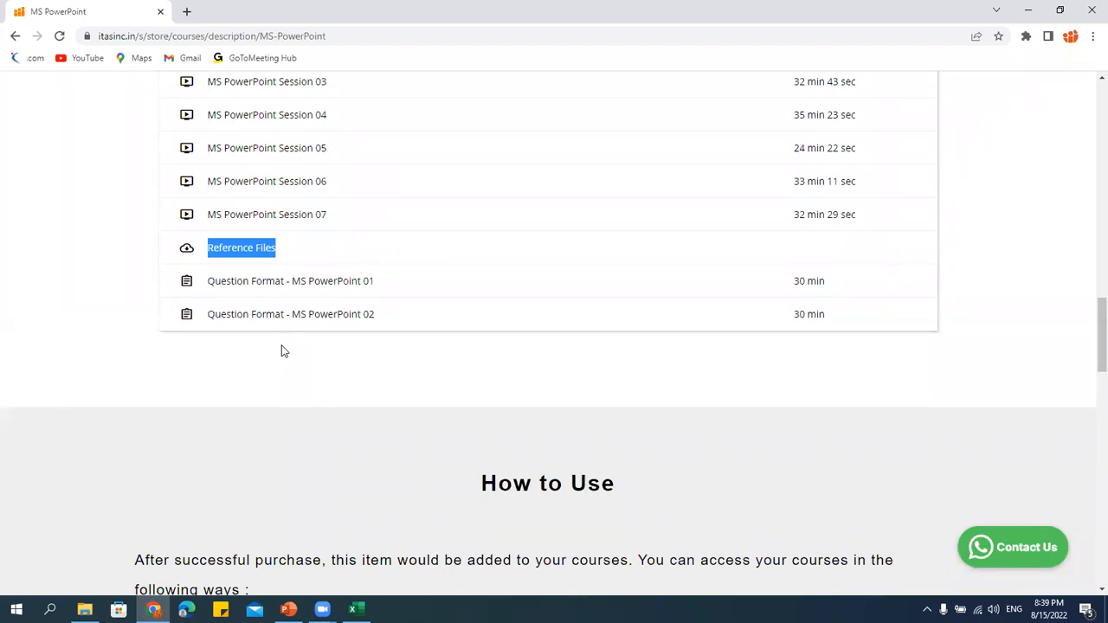
pyautogui.scroll(6, 282, 350)
pyautogui.scroll(5, 281, 351)
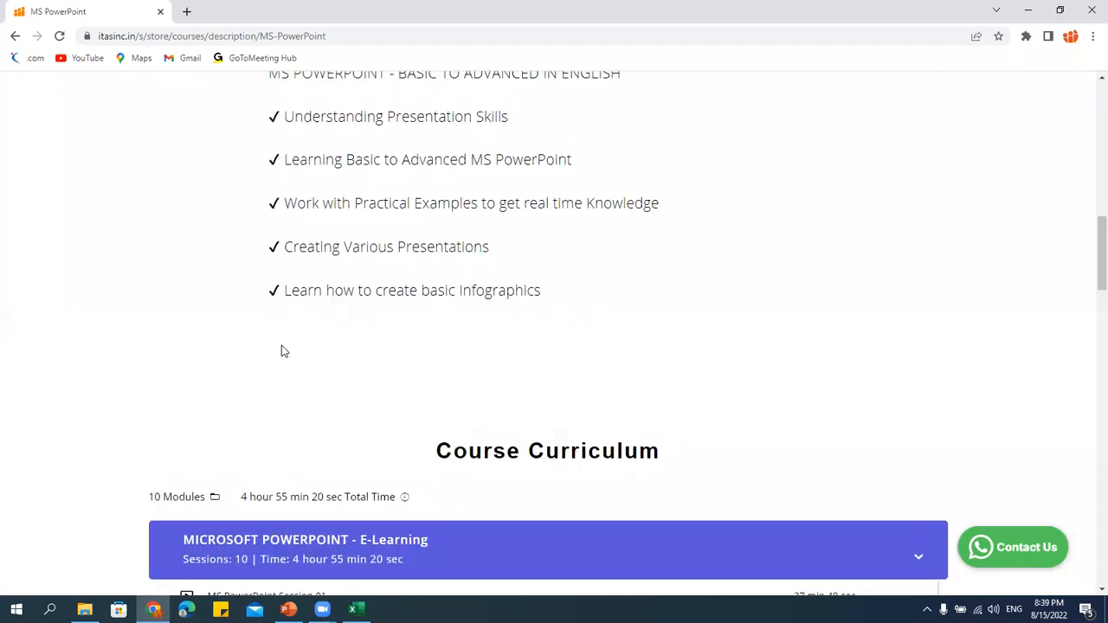
pyautogui.scroll(5, 281, 347)
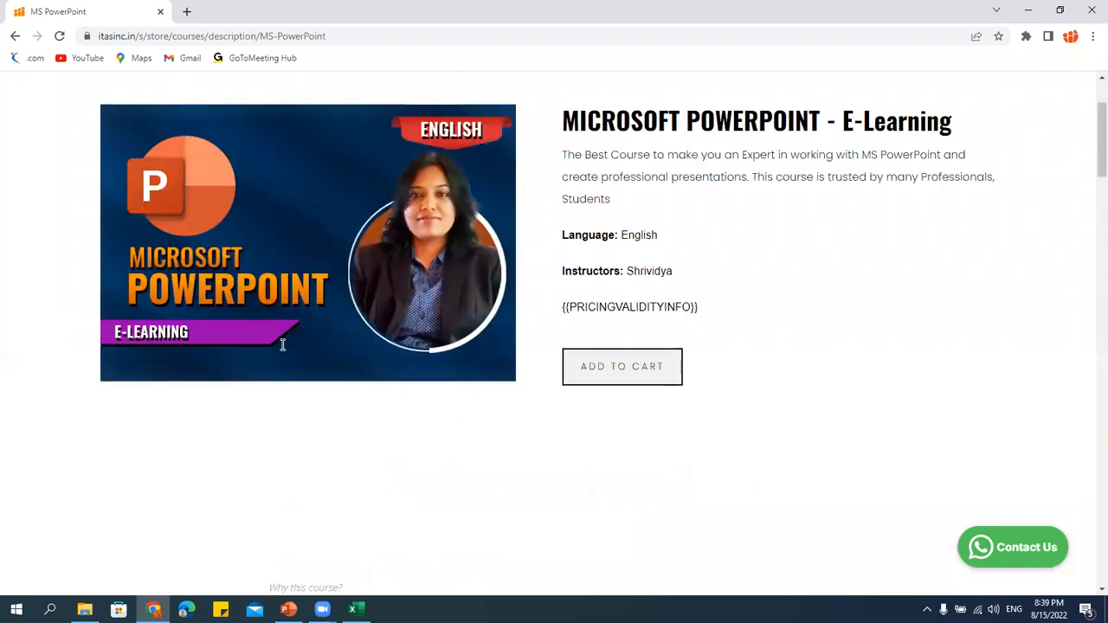
# Return to the E-Learning Course list and look at the Advanced Excel and Advanced Excel Pro+ courses.
pyautogui.click(15, 38)
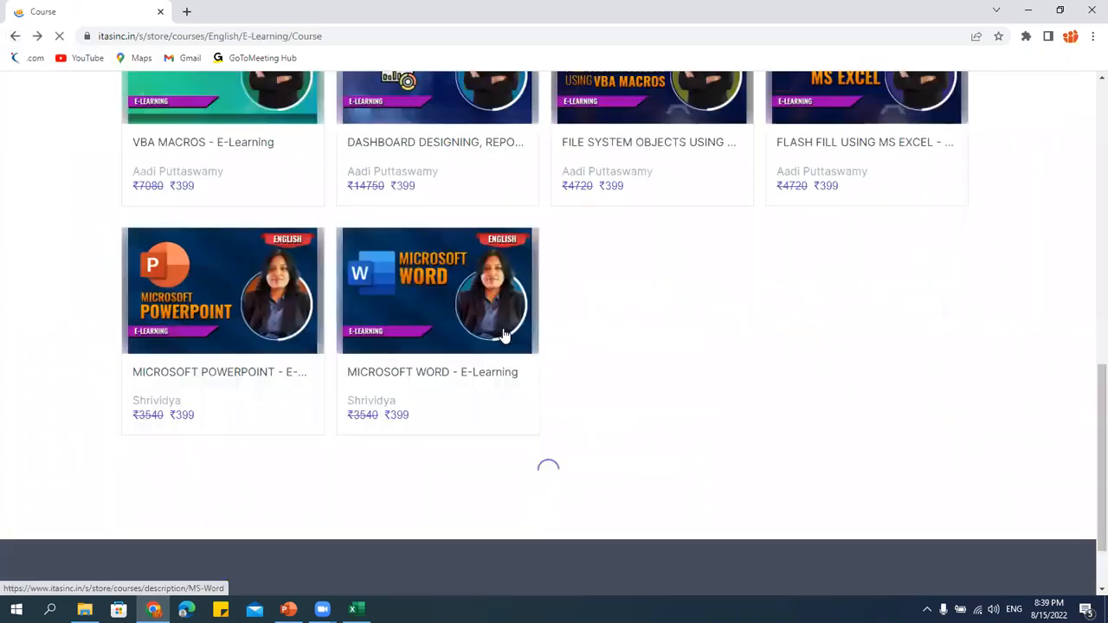
pyautogui.scroll(10, 505, 336)
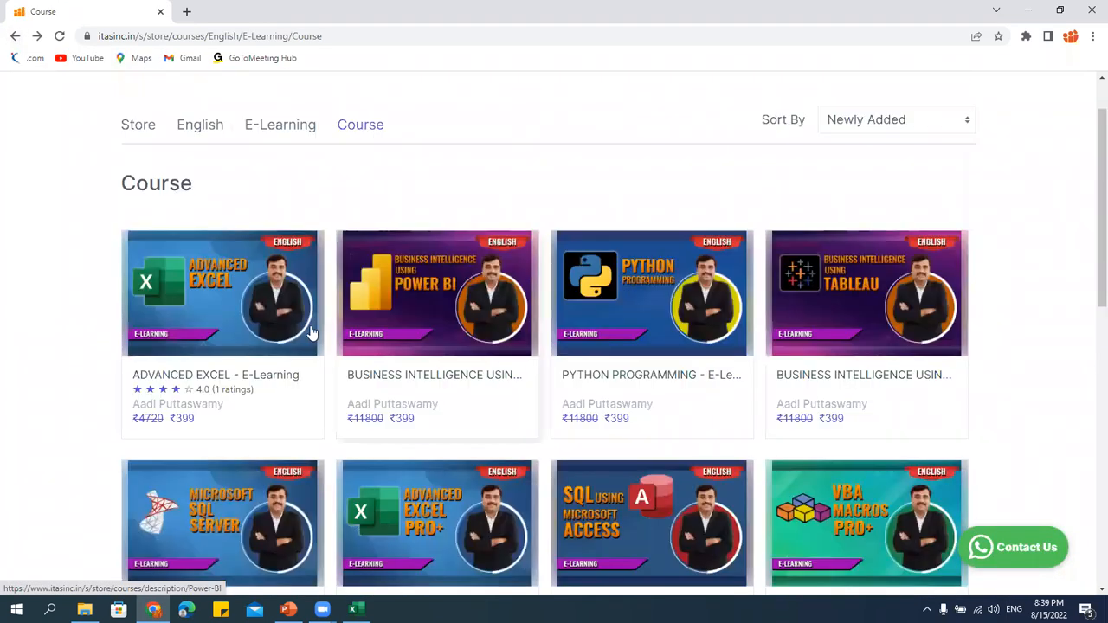
pyautogui.scroll(-2, 292, 347)
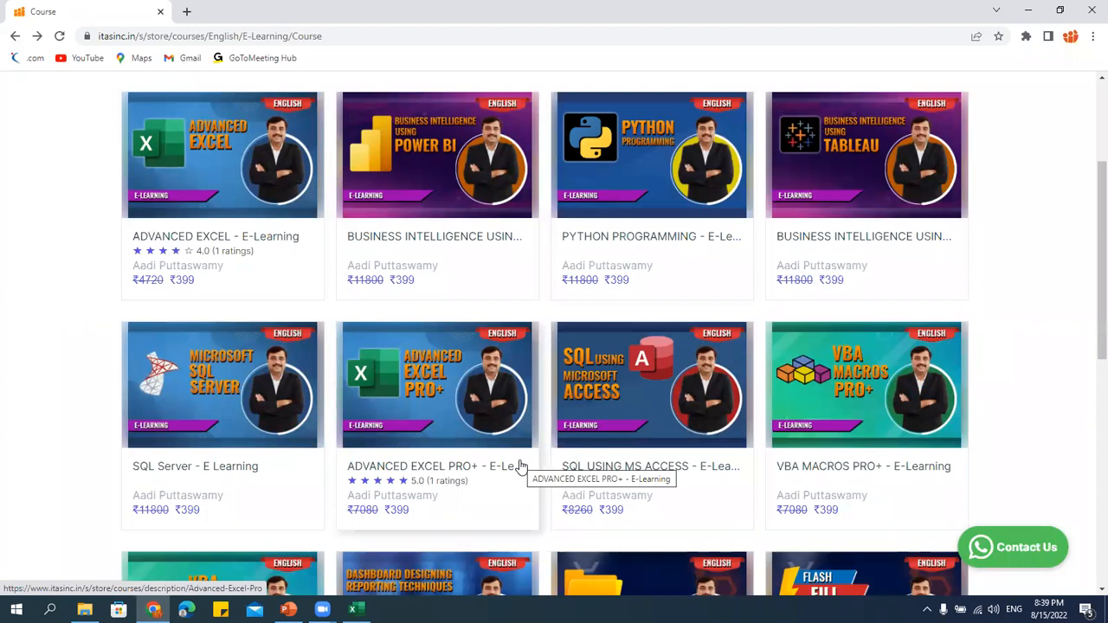
pyautogui.scroll(3, 521, 468)
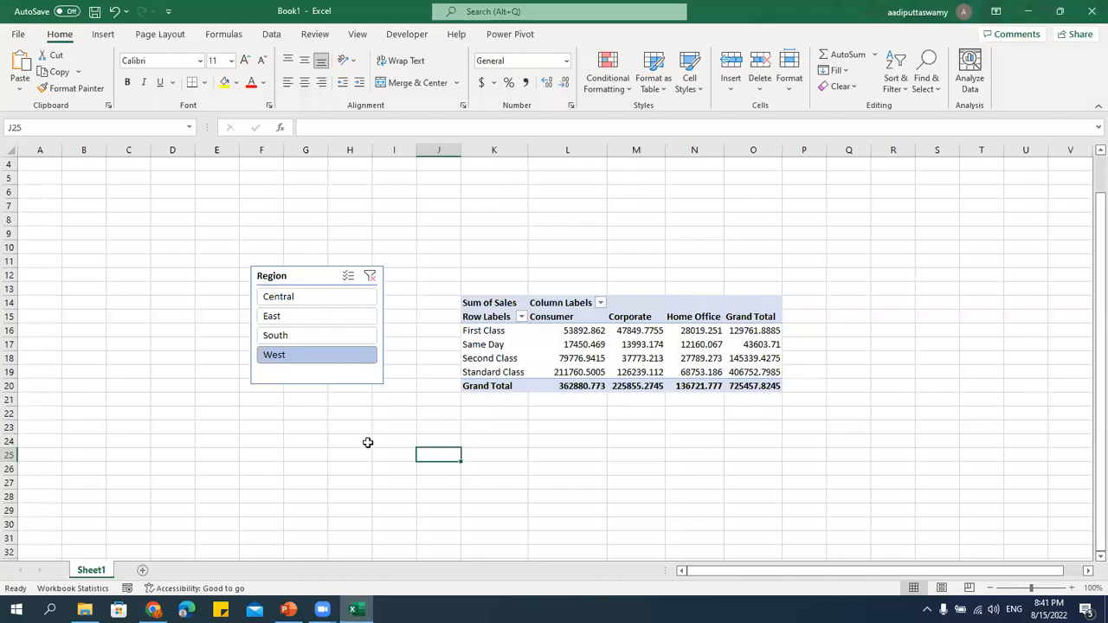
# In Excel, enter 010, 020 and 030 as text values in cells H46 to H48 of Sheet1.
pyautogui.scroll(-11, 346, 302)
pyautogui.click(350, 288)
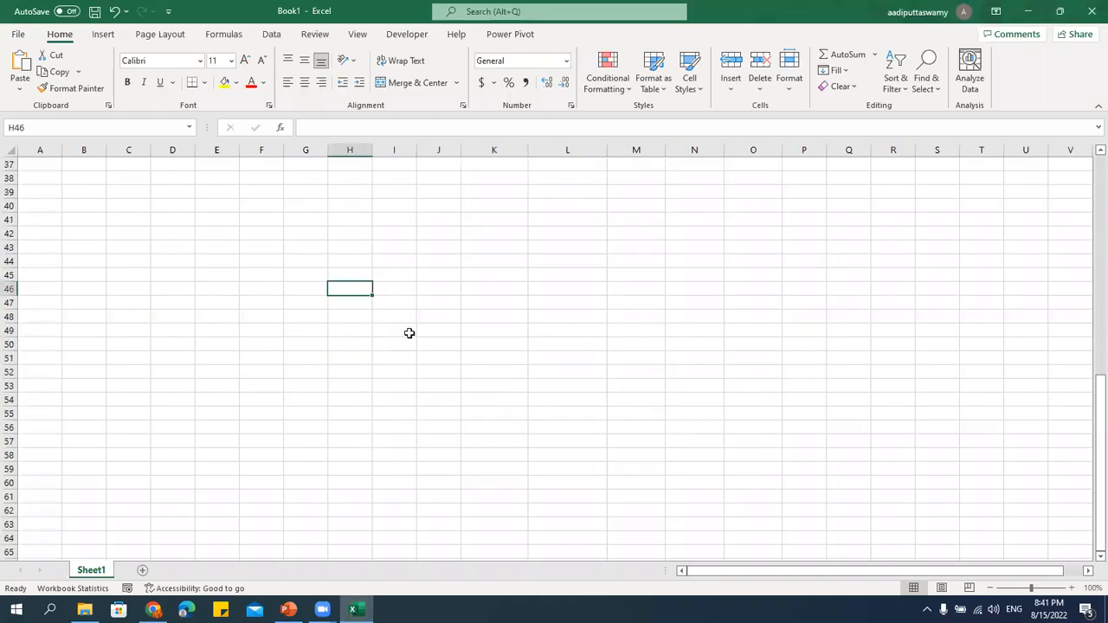
pyautogui.write("'010")
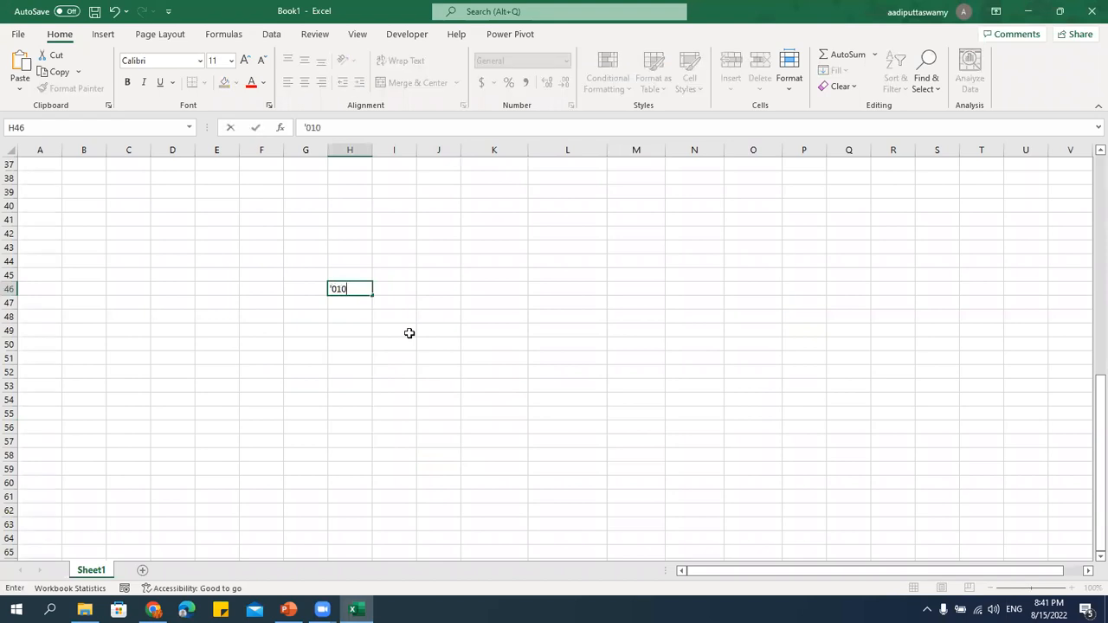
pyautogui.press('Return')
pyautogui.write("'020")
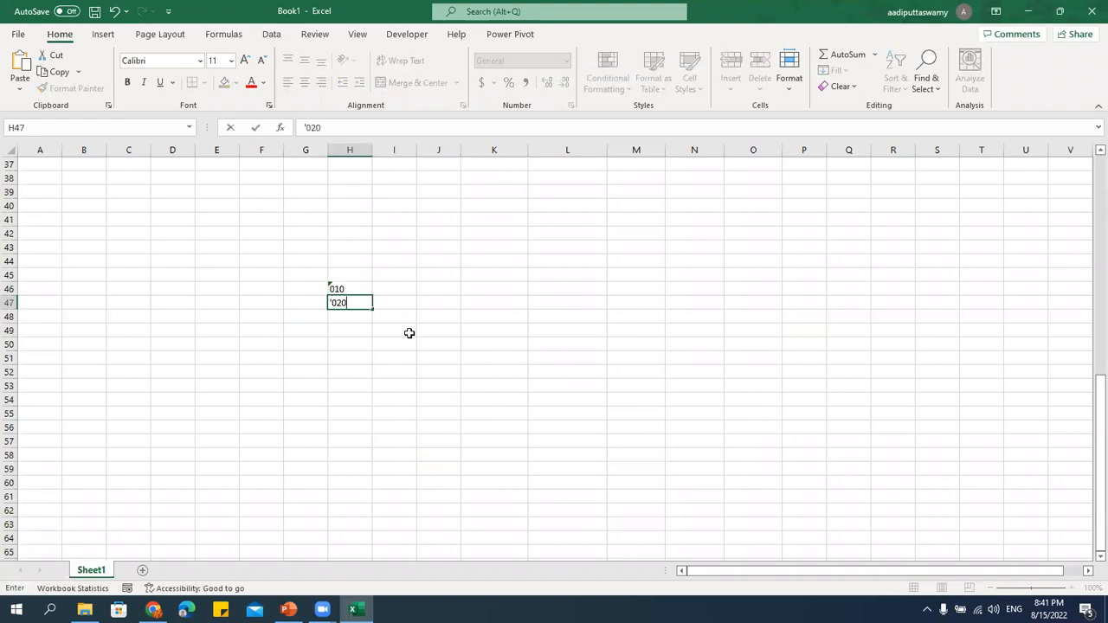
pyautogui.press('Return')
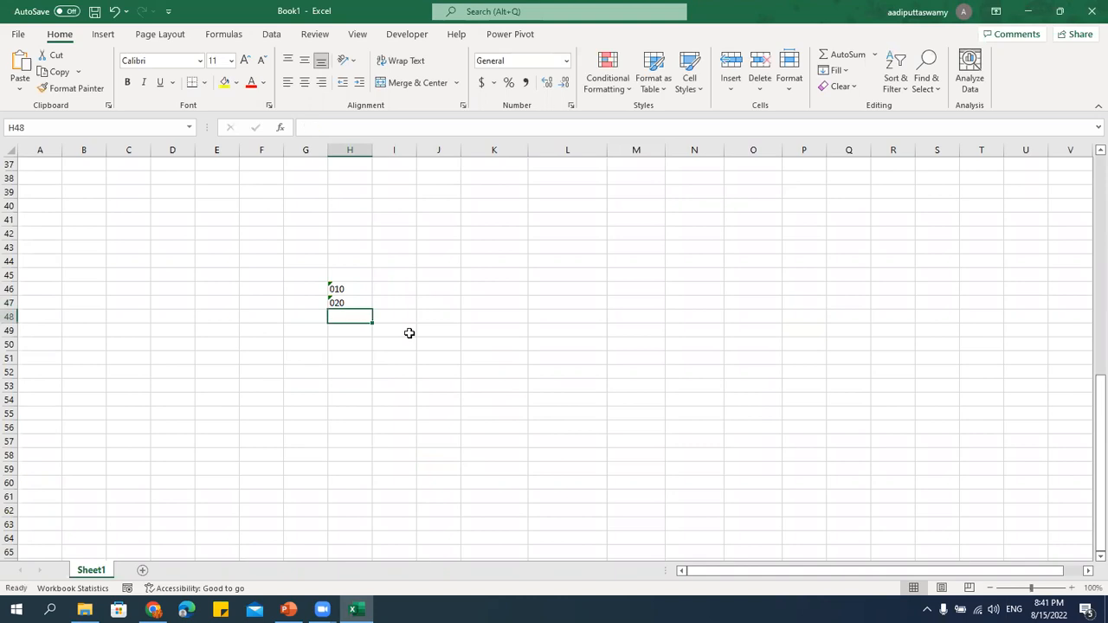
pyautogui.write("'030")
pyautogui.press('Return')
# Convert the text values to numbers with the formula =H46*1 in I46, filled down to I48.
pyautogui.press('Up')
pyautogui.press('Up')
pyautogui.press('Up')
pyautogui.press('Right')
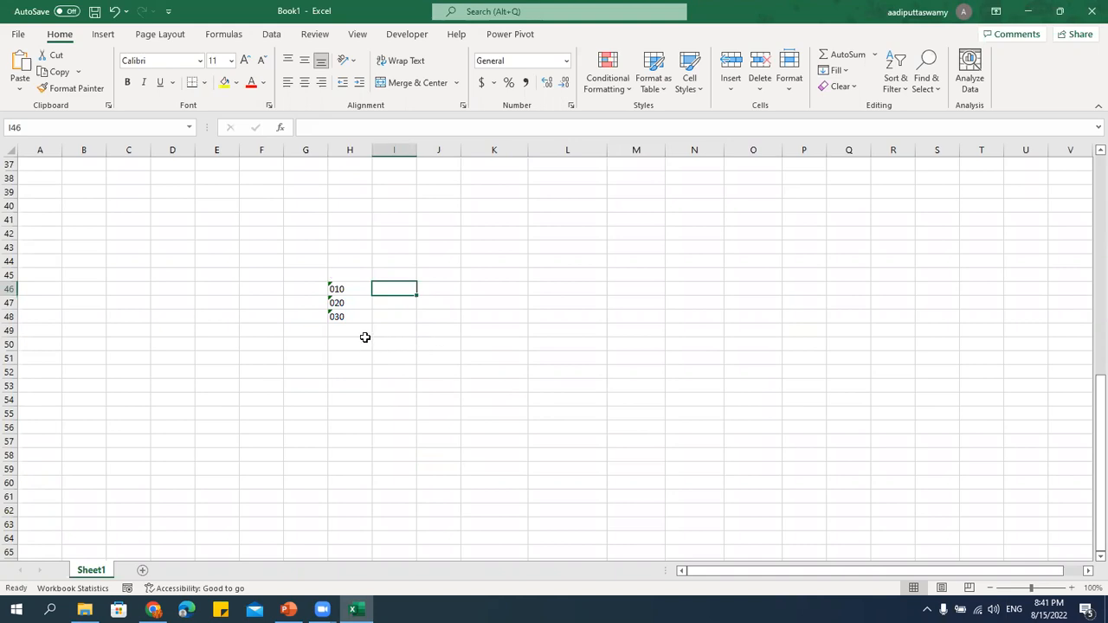
pyautogui.write('=')
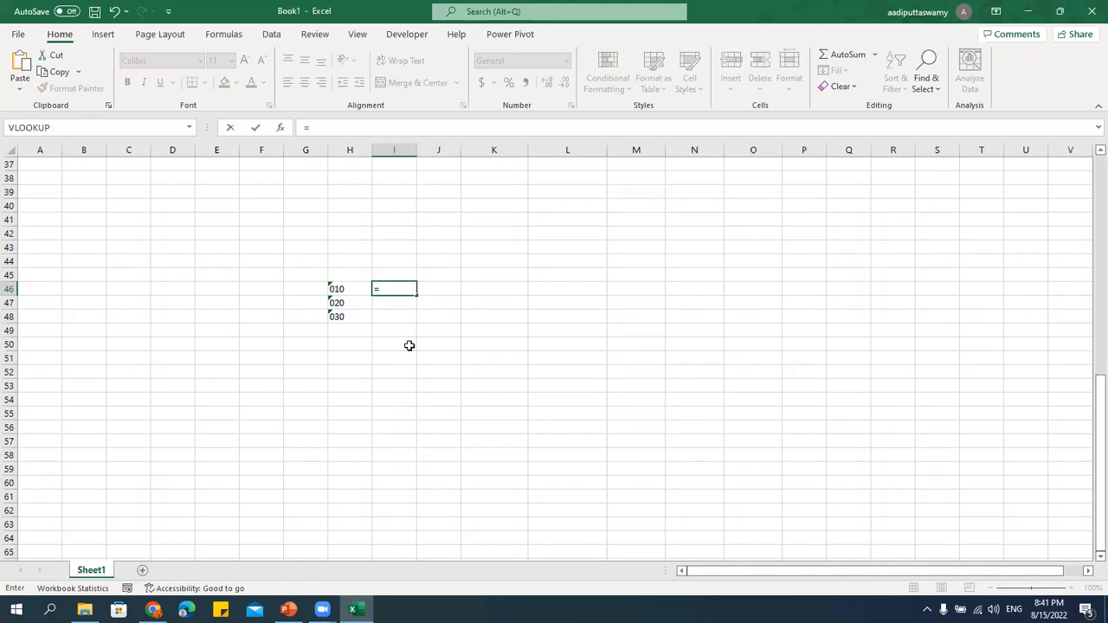
pyautogui.press('Left')
pyautogui.write('*1')
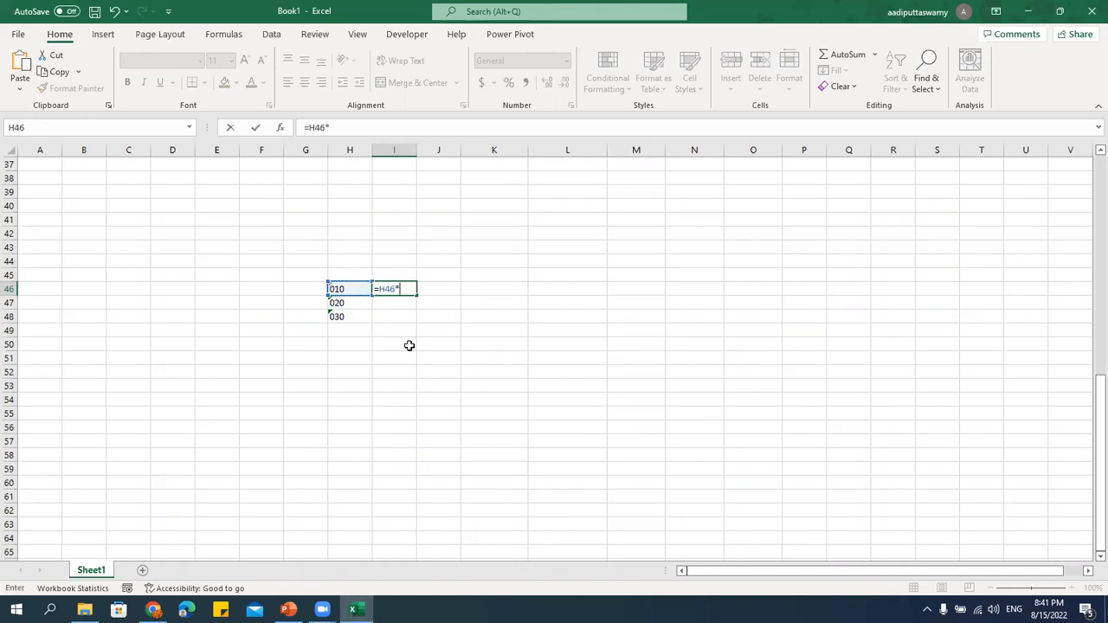
pyautogui.press('Return')
pyautogui.click(408, 289)
pyautogui.moveTo(416, 295); pyautogui.dragTo(418, 323)
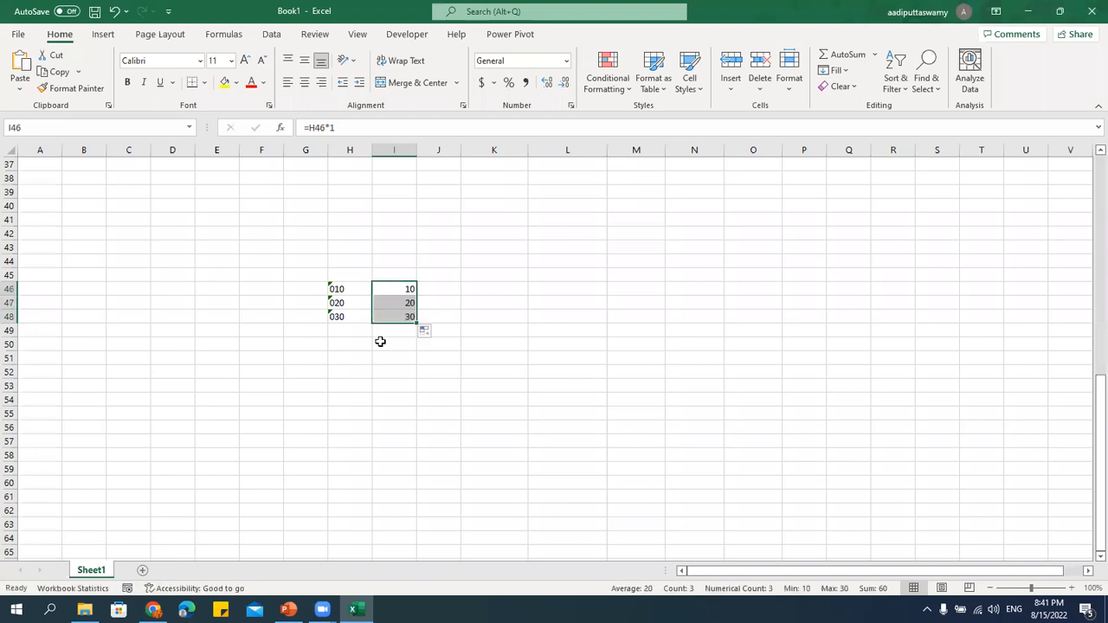
# Compare the text entry in H46 with the formula in I46, and select the converted numbers down to row 49.
pyautogui.doubleClick(360, 290)
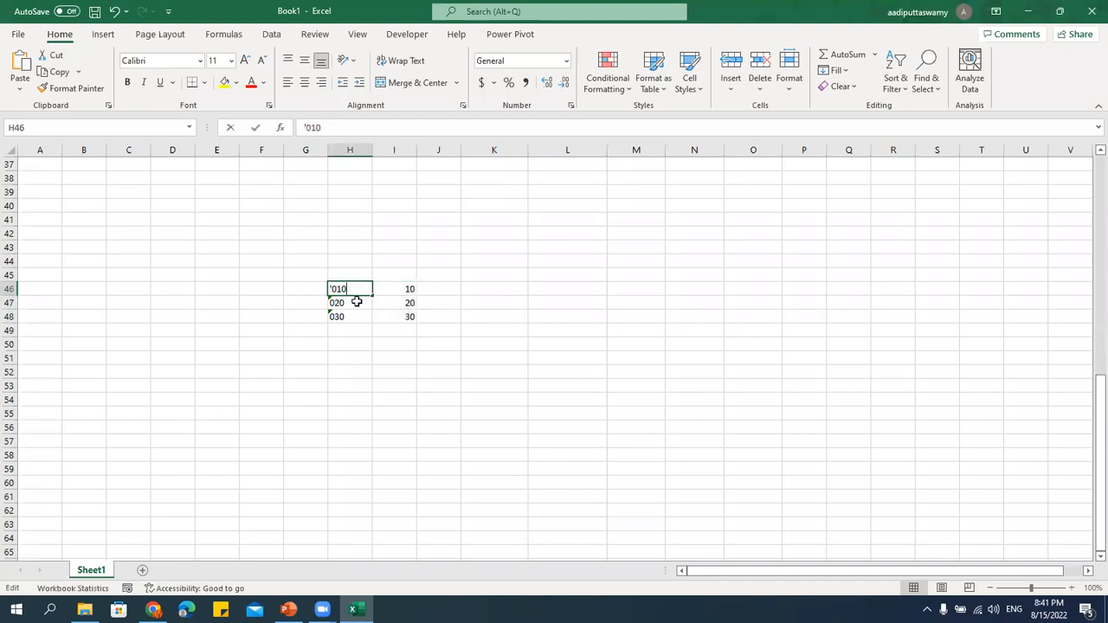
pyautogui.click(351, 316)
pyautogui.click(355, 294)
pyautogui.doubleClick(404, 290)
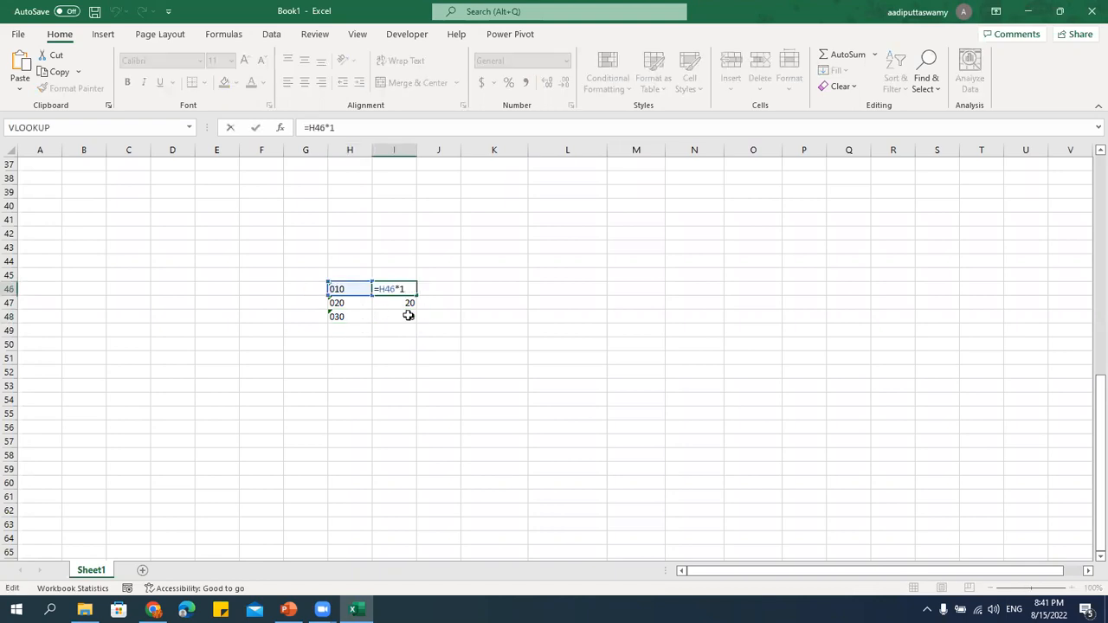
pyautogui.press('Return')
pyautogui.moveTo(408, 292); pyautogui.dragTo(408, 329)
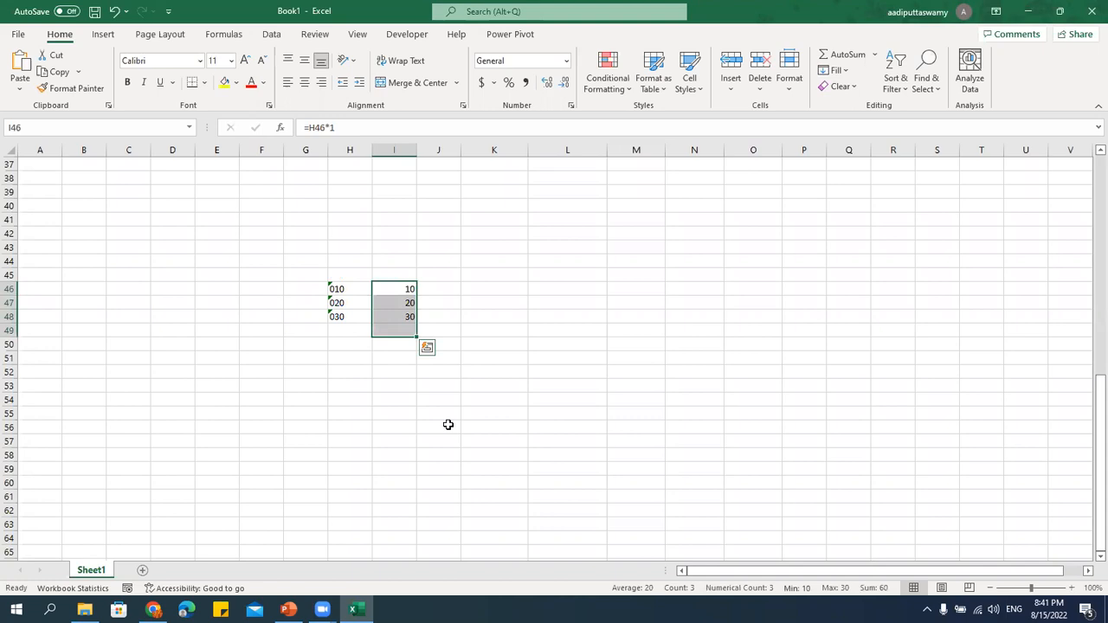
pyautogui.click(606, 113)
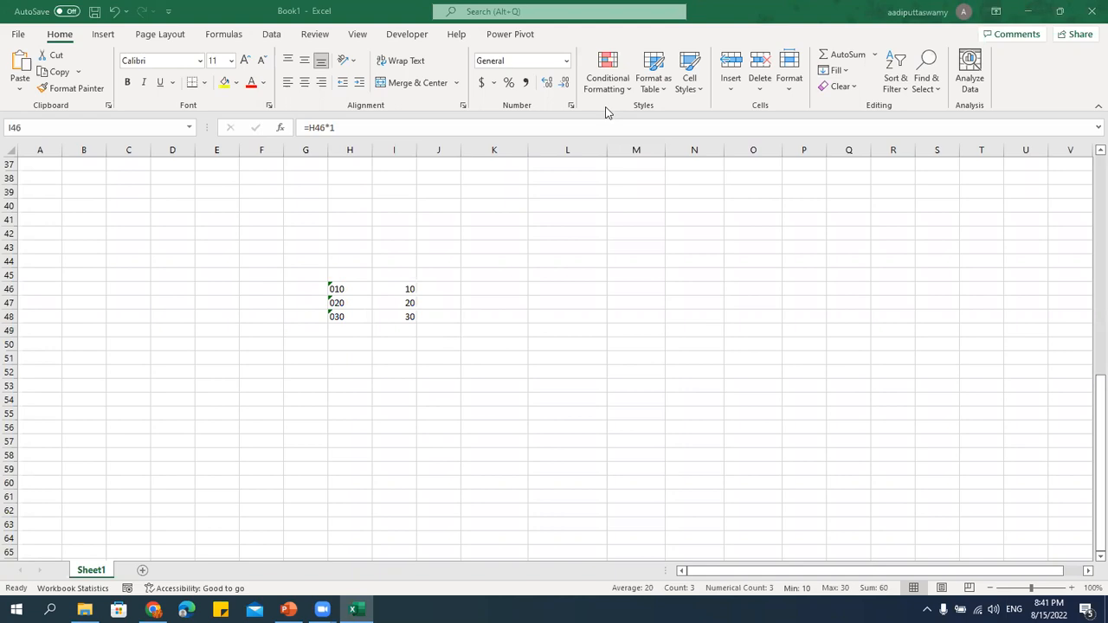